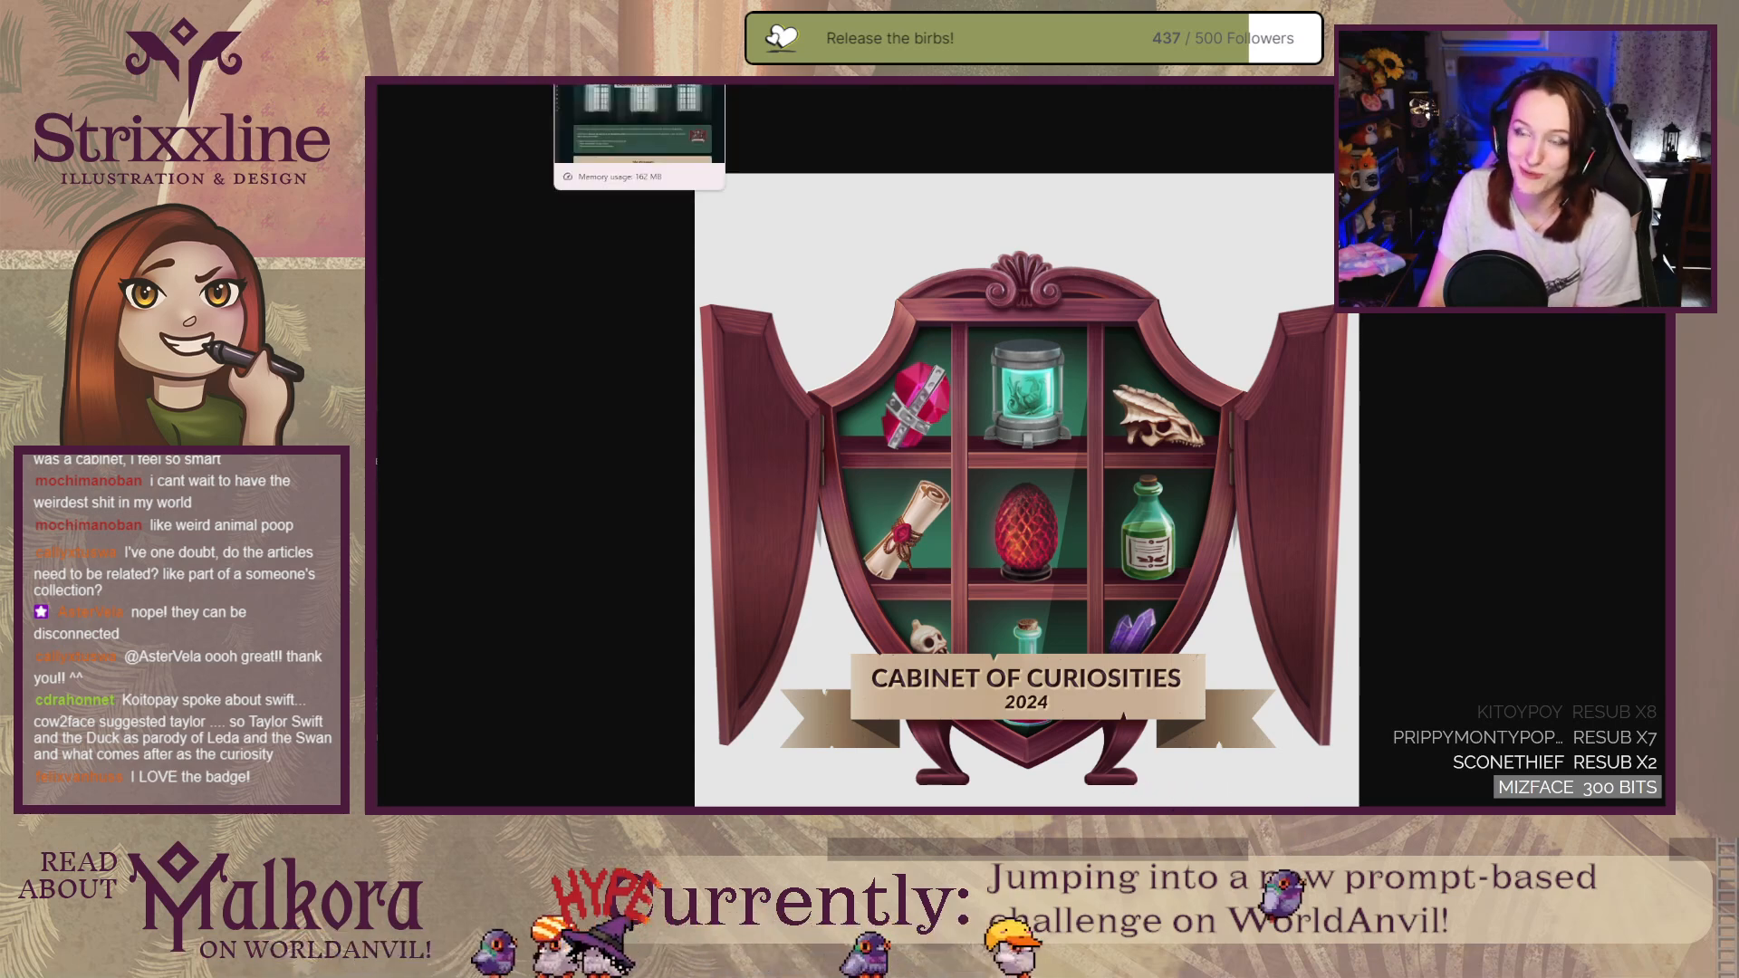
Step: Close the enlarged badge image and review the Cabinet of Curiosities introduction with its inspiration links
{"action": "key", "text": "Escape"}
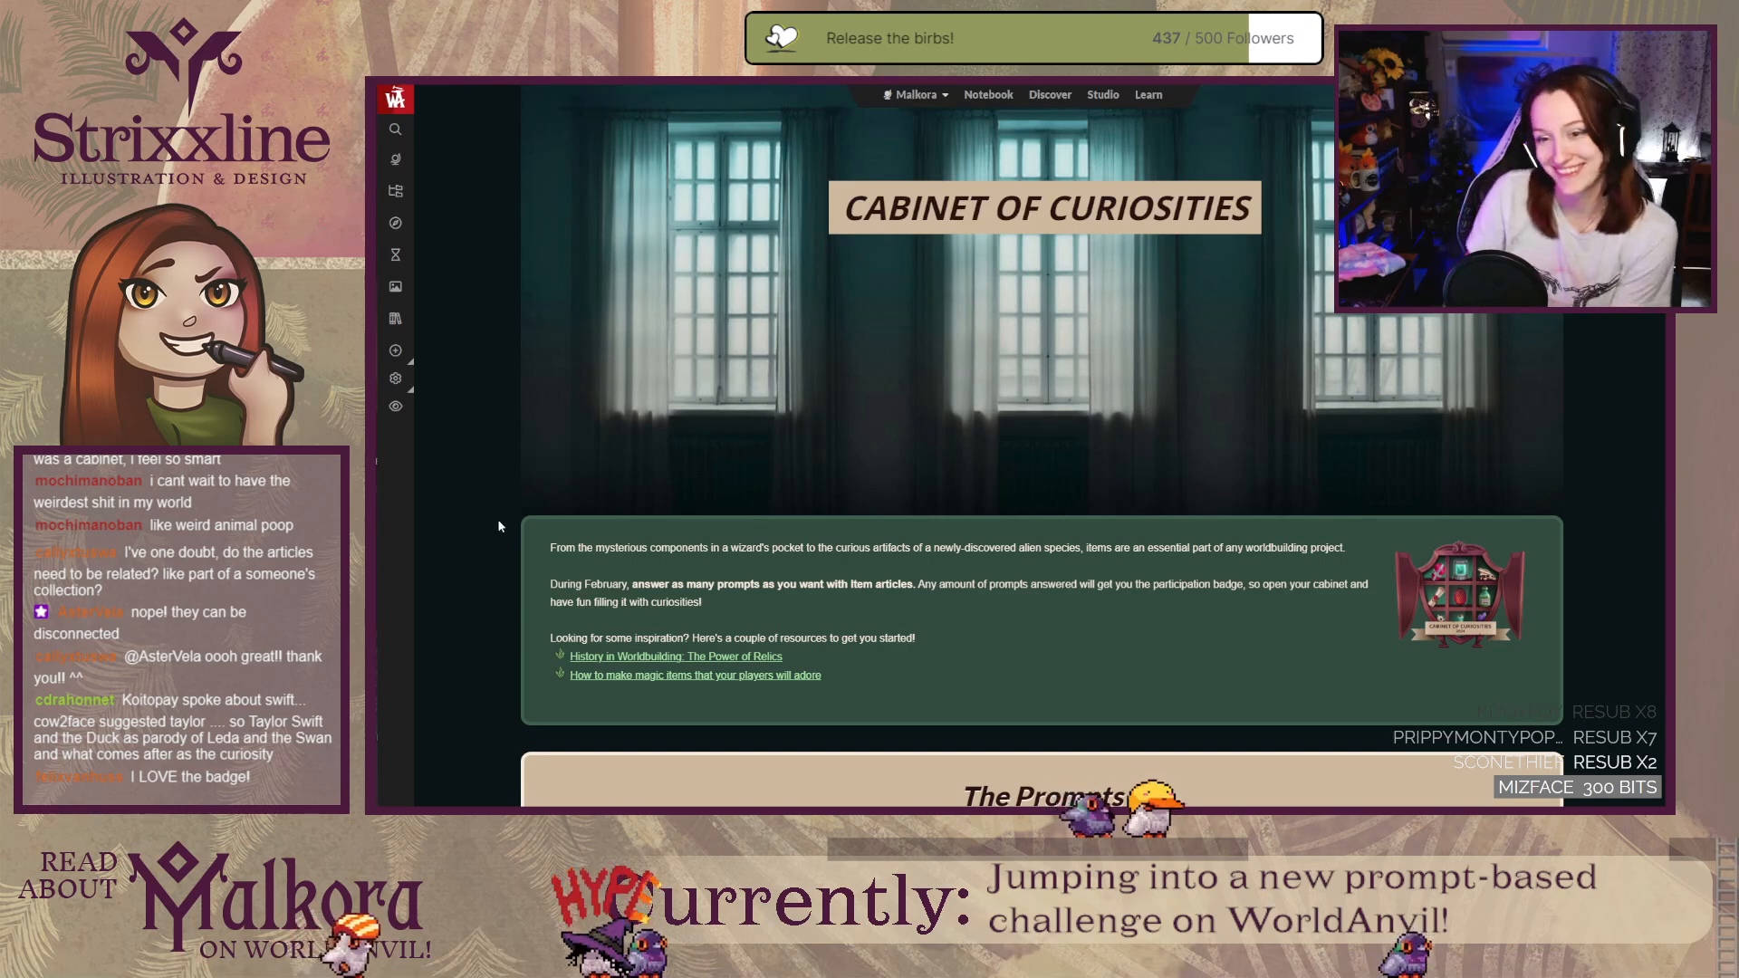
{"action": "scroll", "coordinate": [502, 528], "scroll_direction": "down", "scroll_amount": 2}
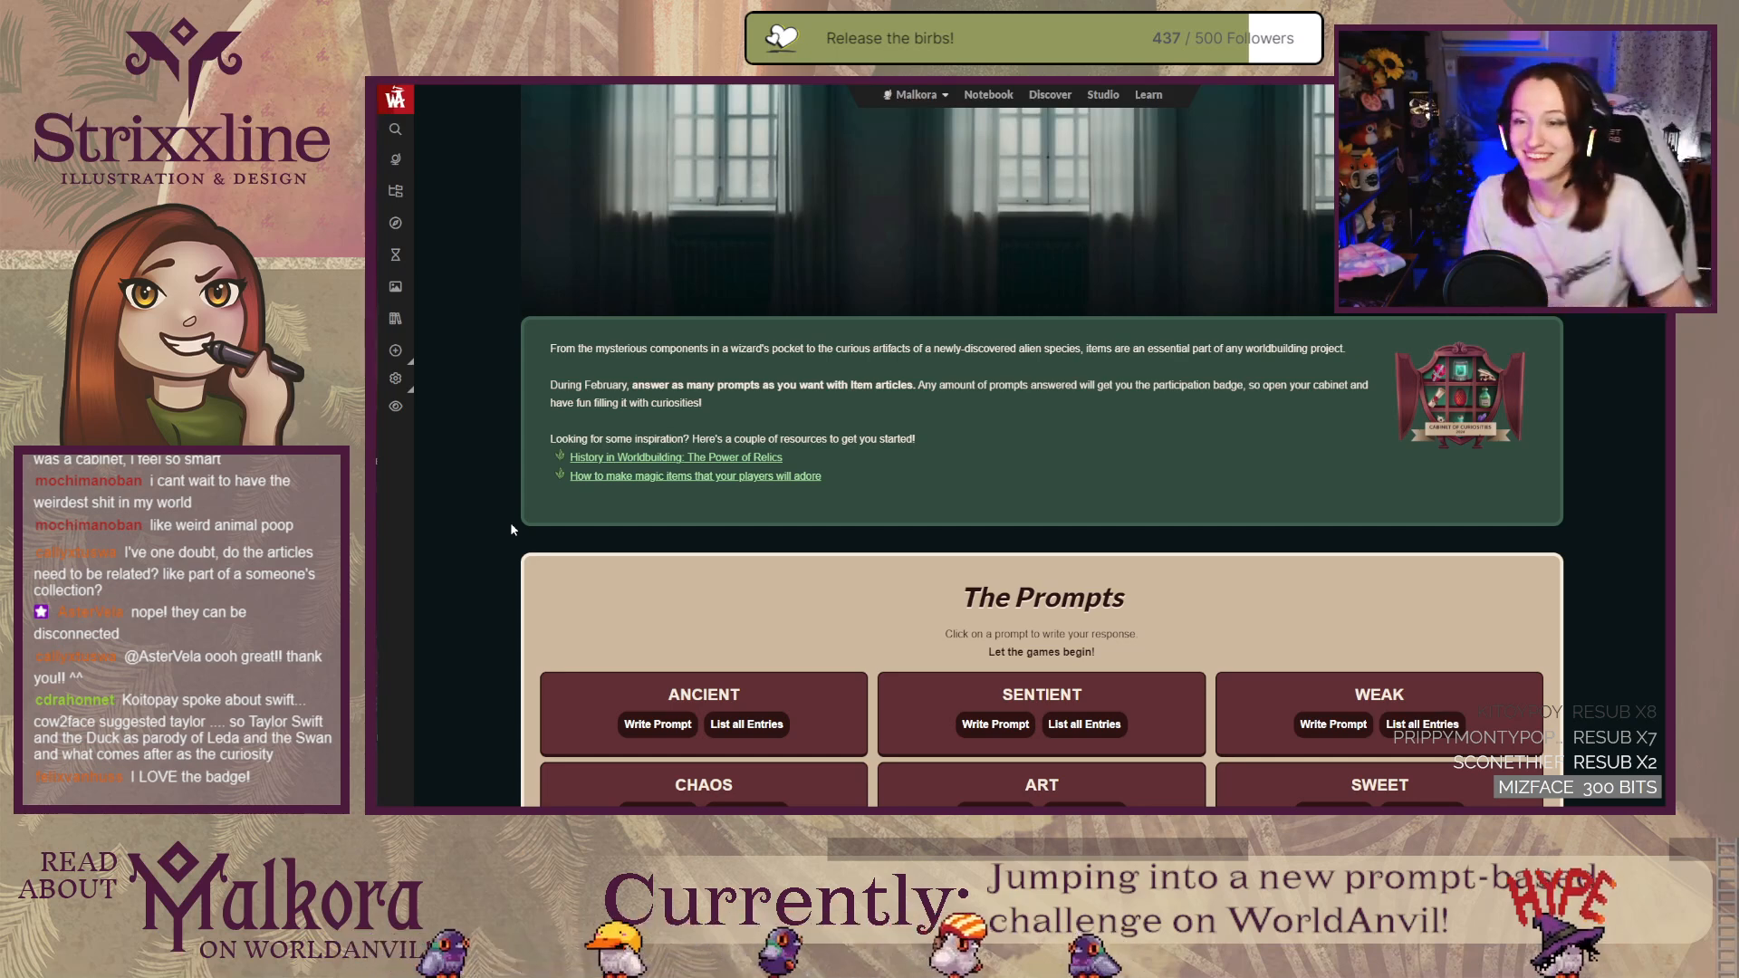
{"action": "scroll", "coordinate": [511, 529], "scroll_direction": "down", "scroll_amount": 1}
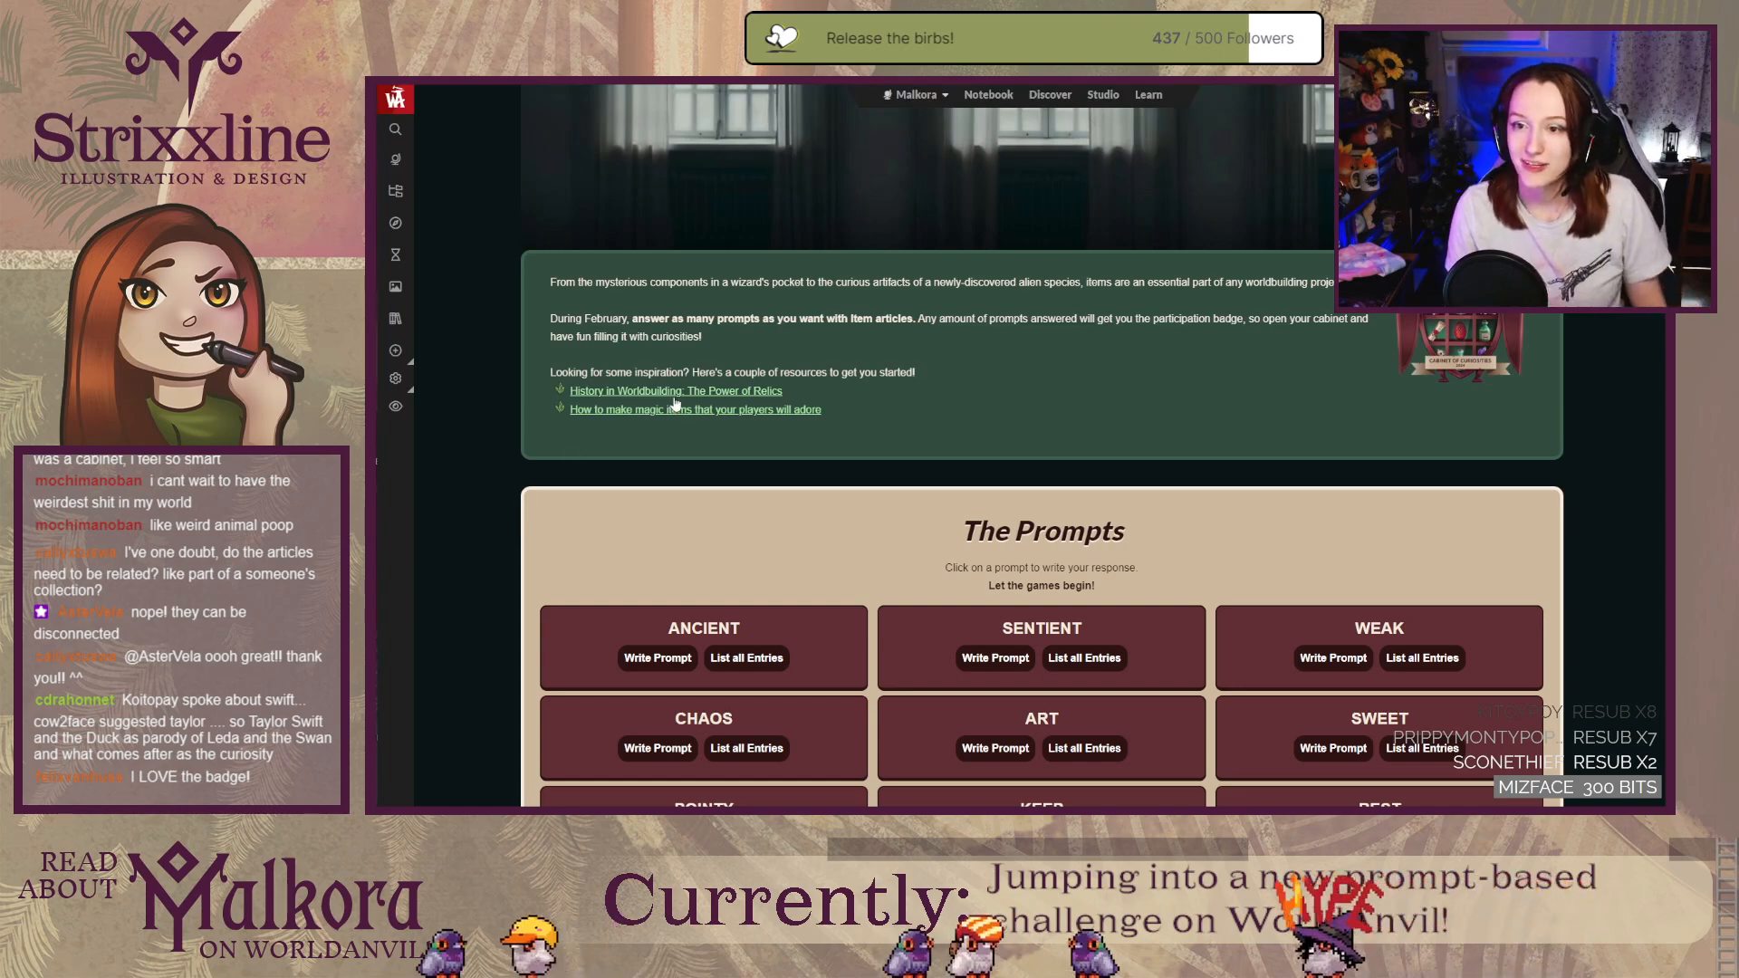
Step: Skim the World Anvil article on the power of relics, then close it to return to the challenge page
{"action": "key", "text": "ctrl+Tab"}
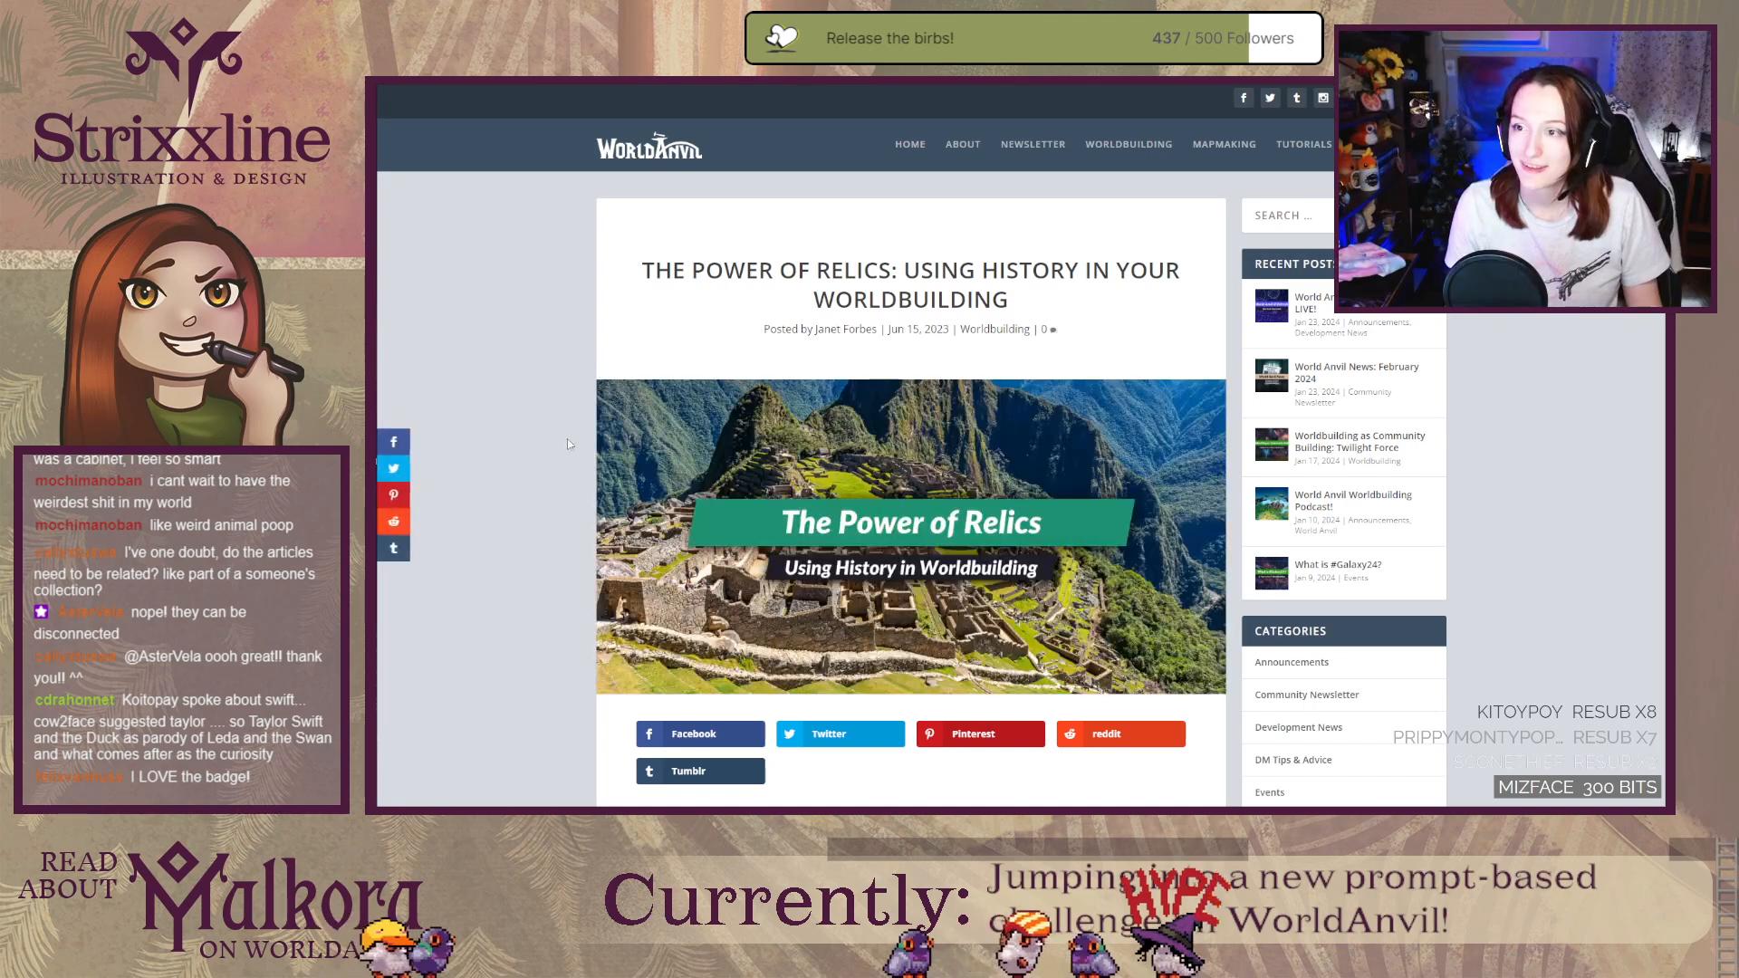
{"action": "scroll", "coordinate": [573, 455], "scroll_direction": "down", "scroll_amount": 3}
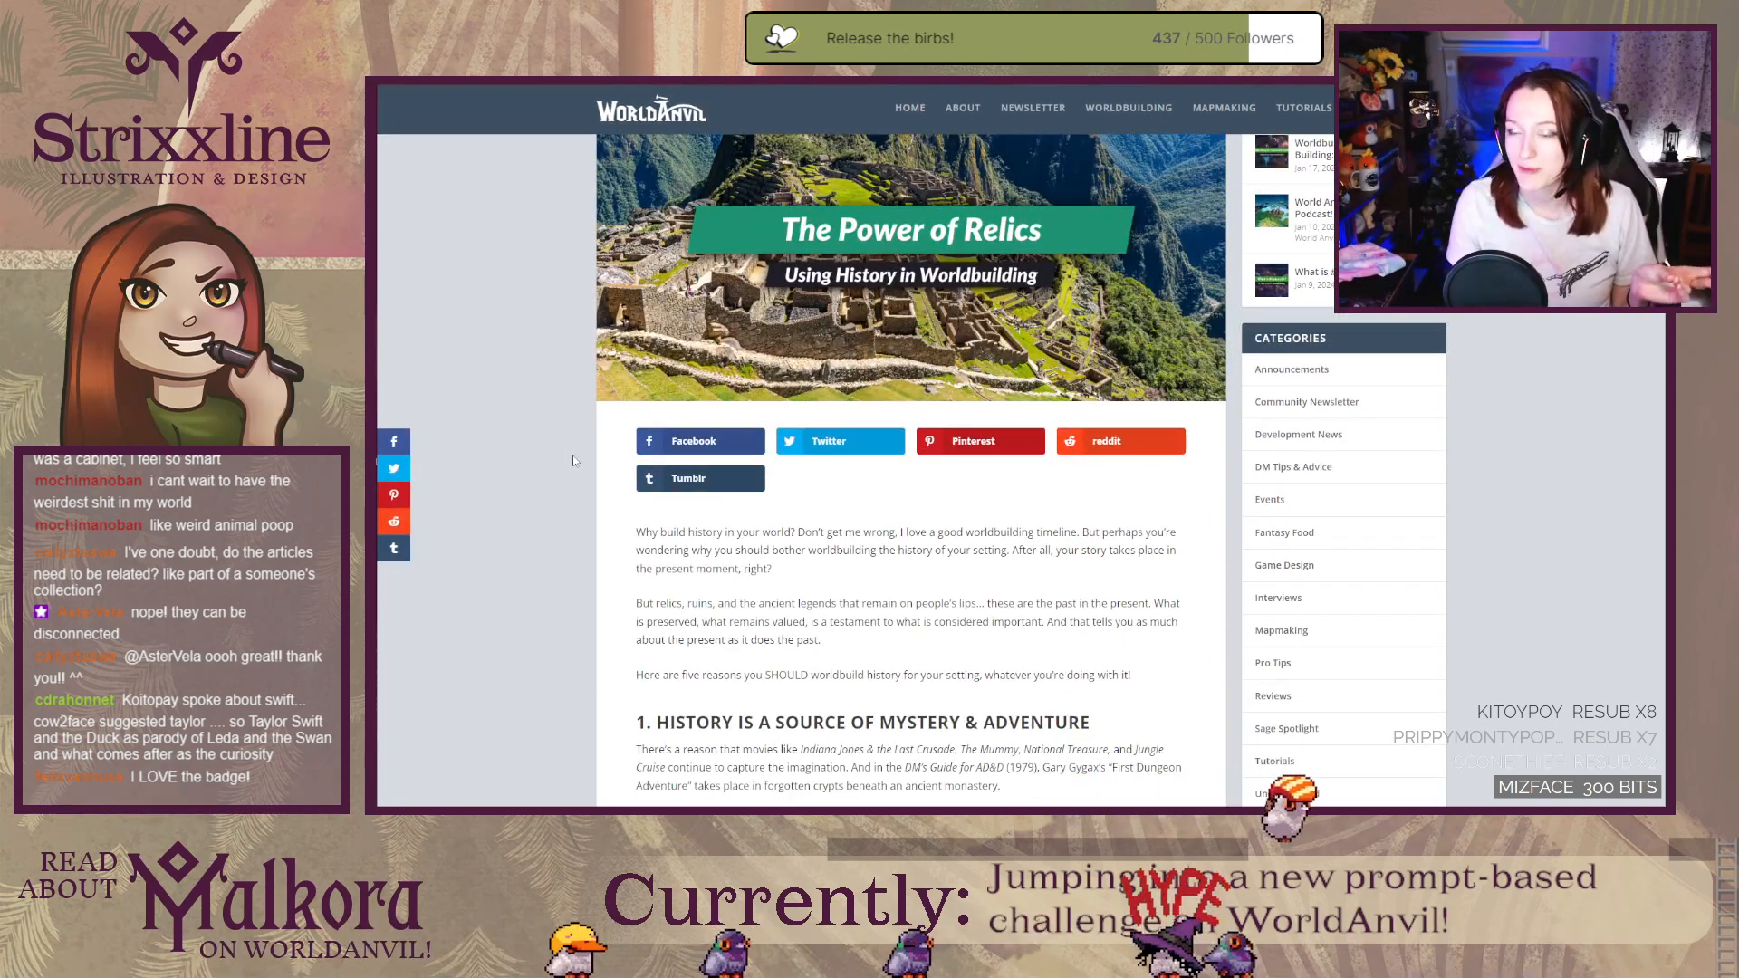
{"action": "scroll", "coordinate": [573, 461], "scroll_direction": "down", "scroll_amount": 10}
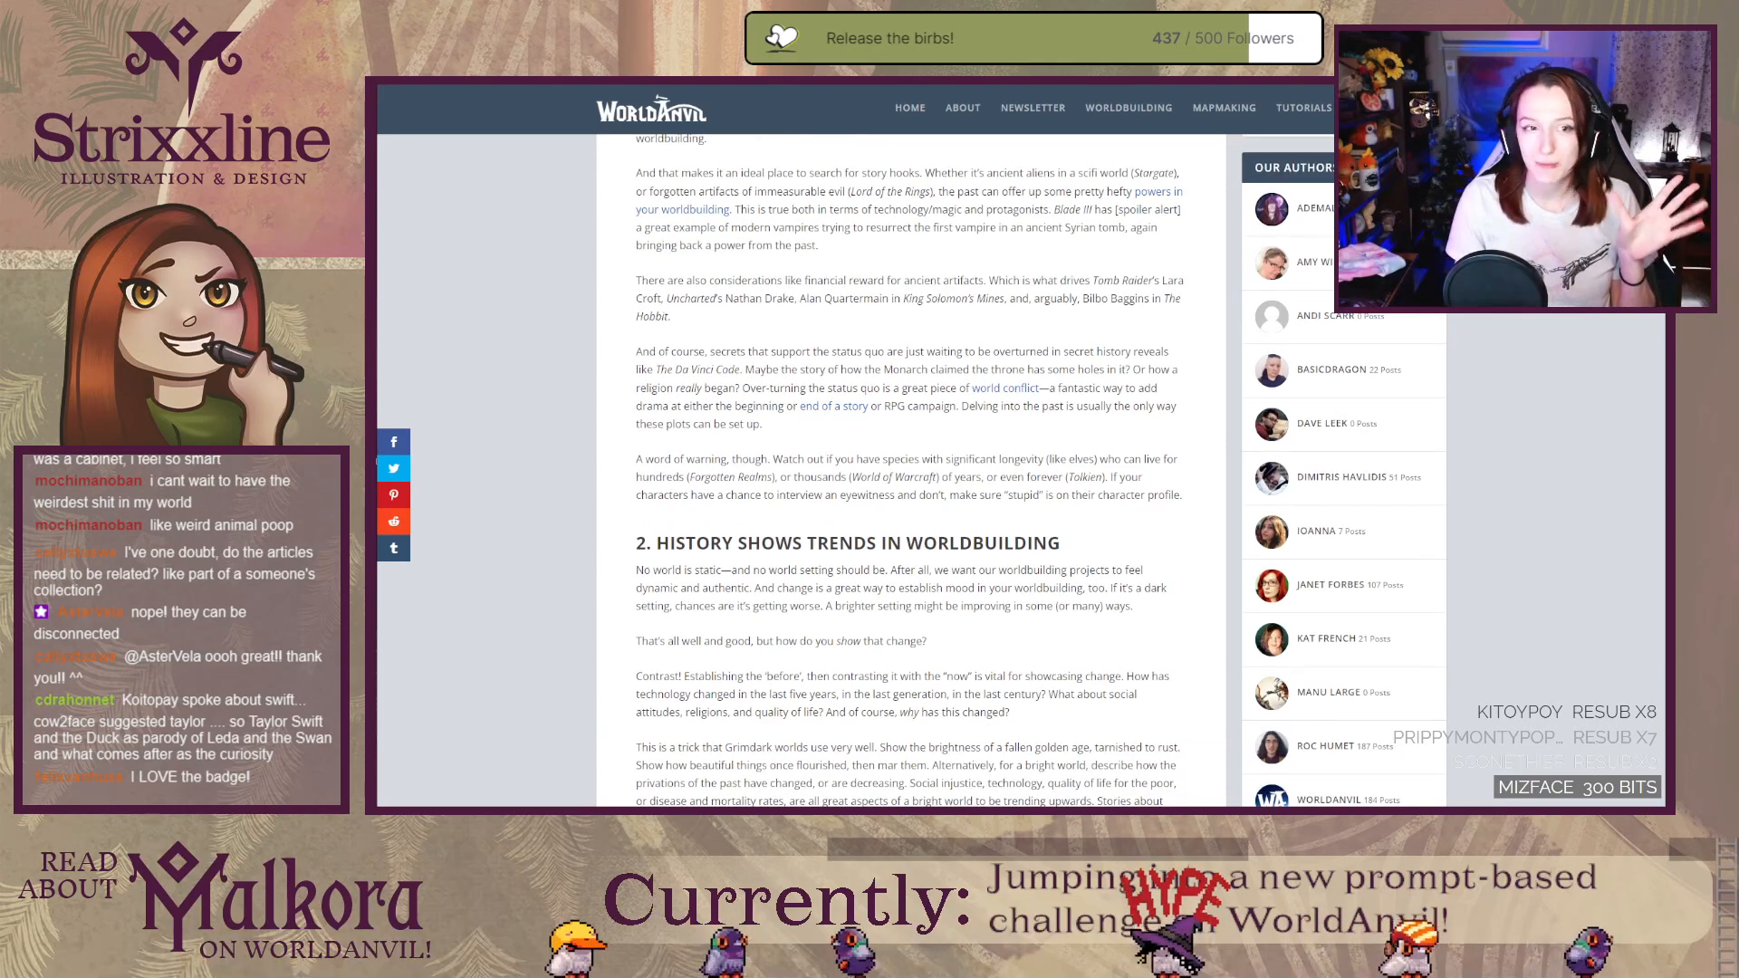
{"action": "key", "text": "ctrl+w"}
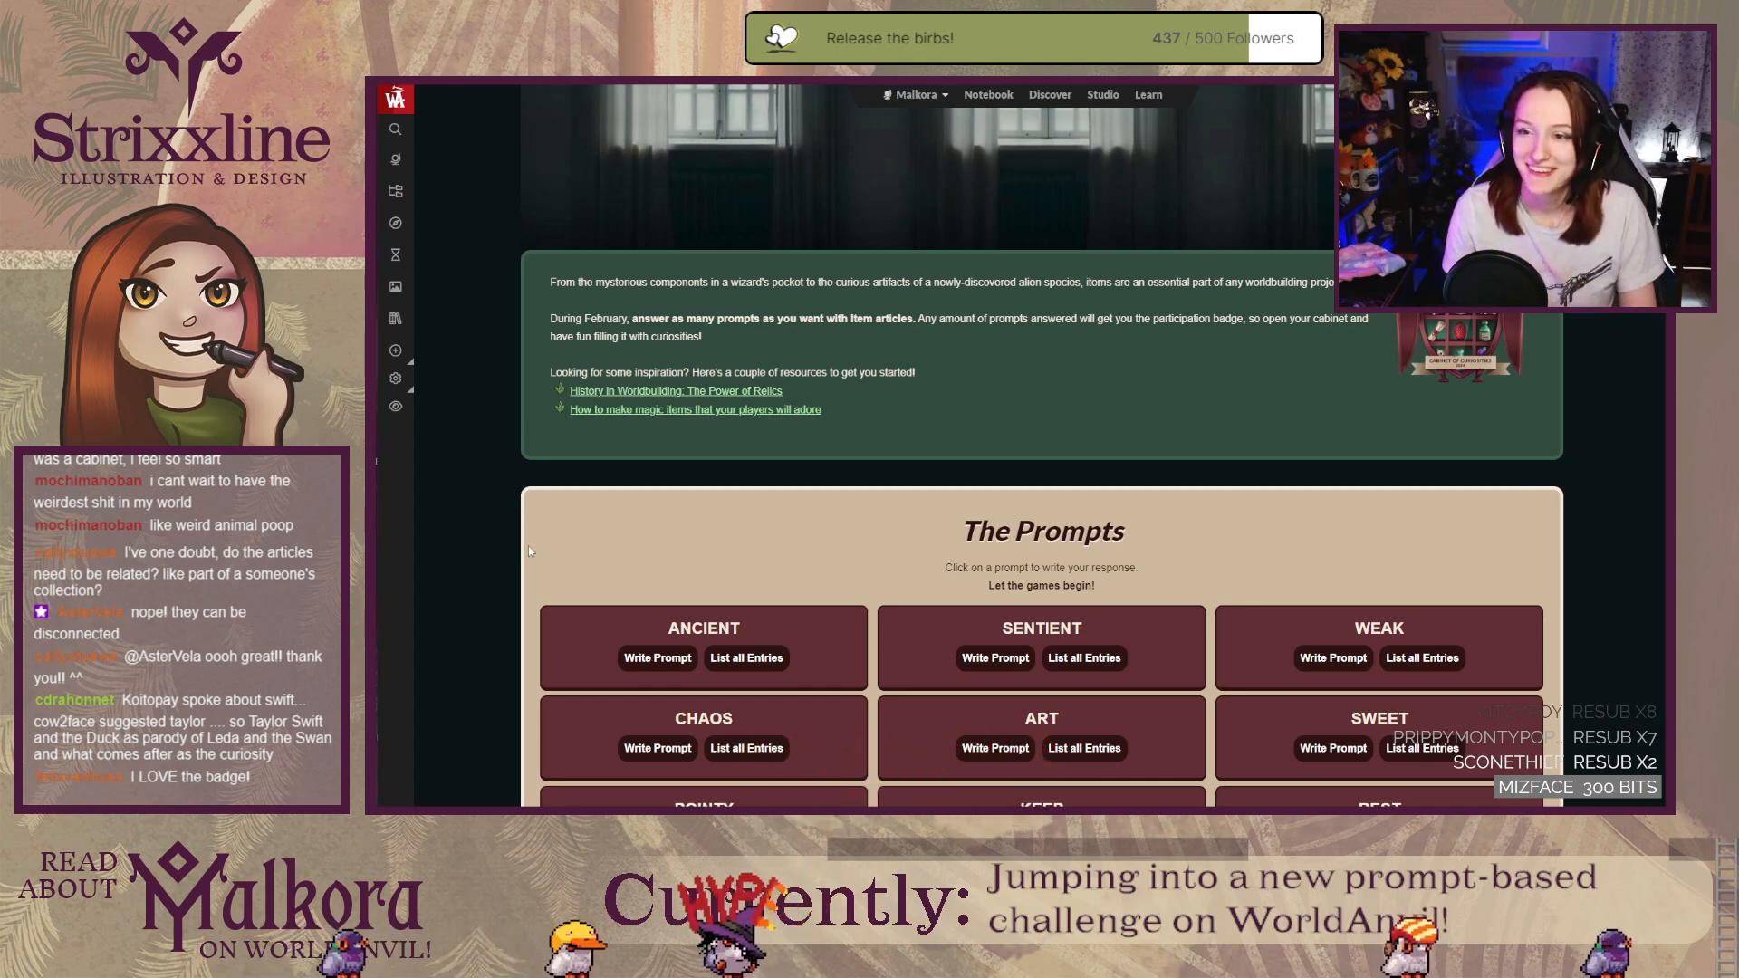
Step: Open the linked article on making magic items that players will adore, view its introduction, and return to the challenge page
{"action": "left_click", "coordinate": [610, 412]}
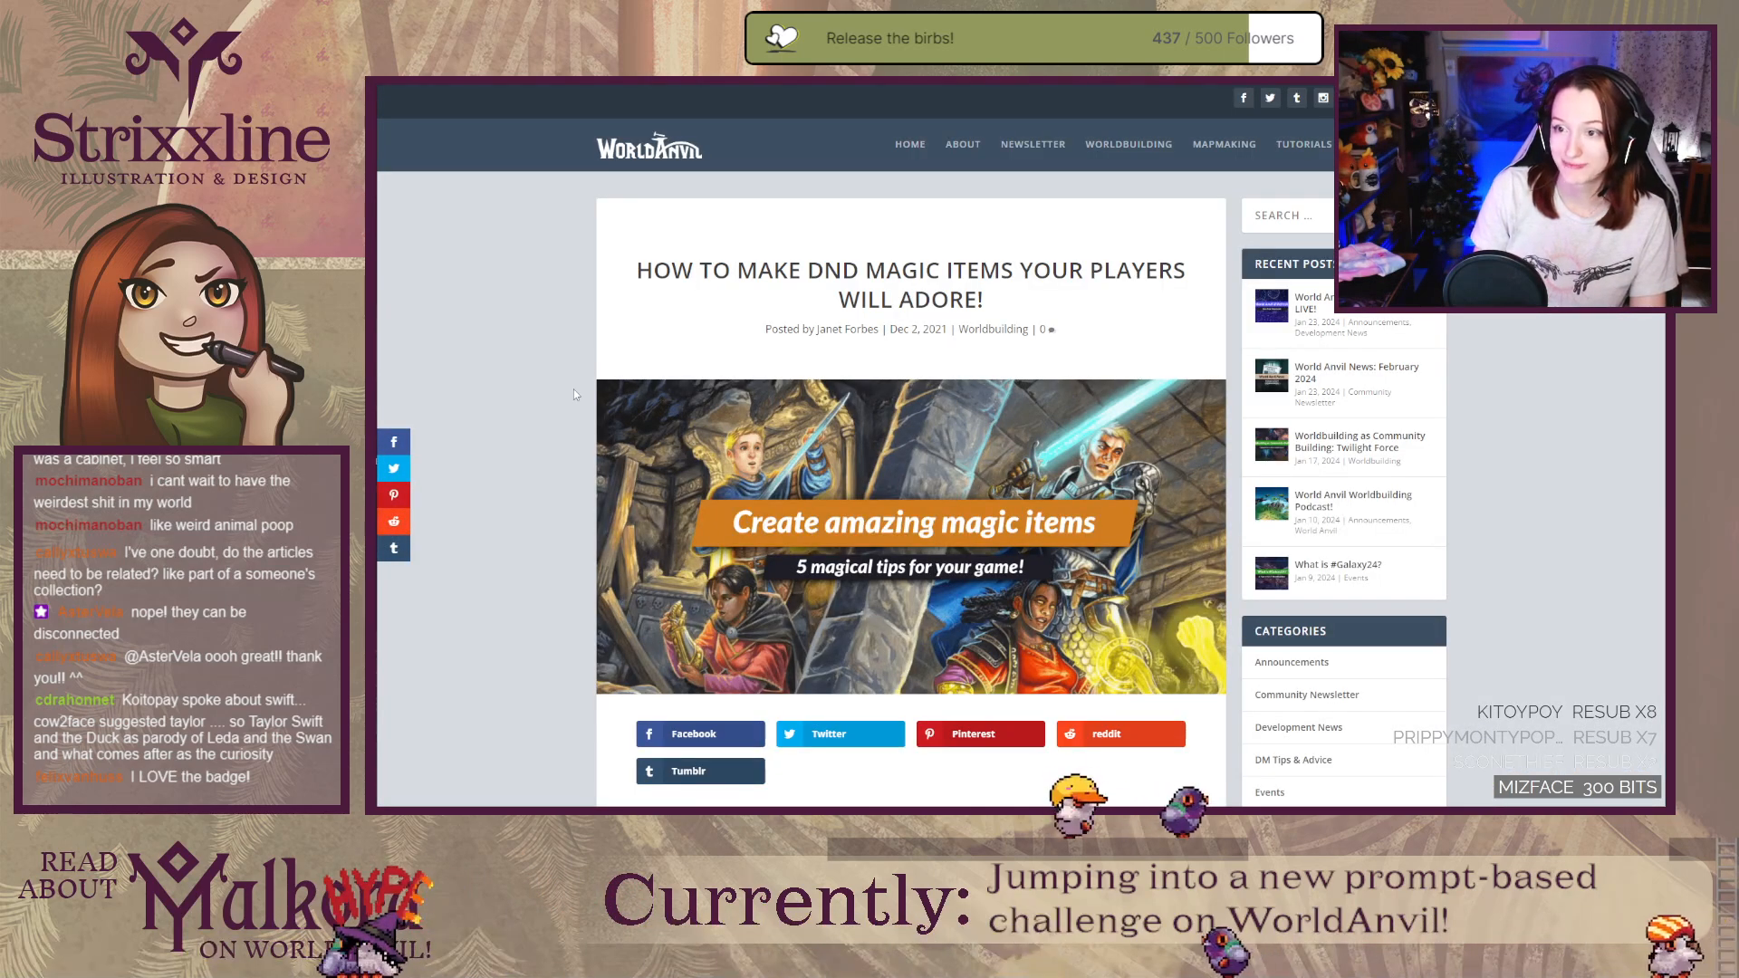
{"action": "scroll", "coordinate": [574, 389], "scroll_direction": "down", "scroll_amount": 1}
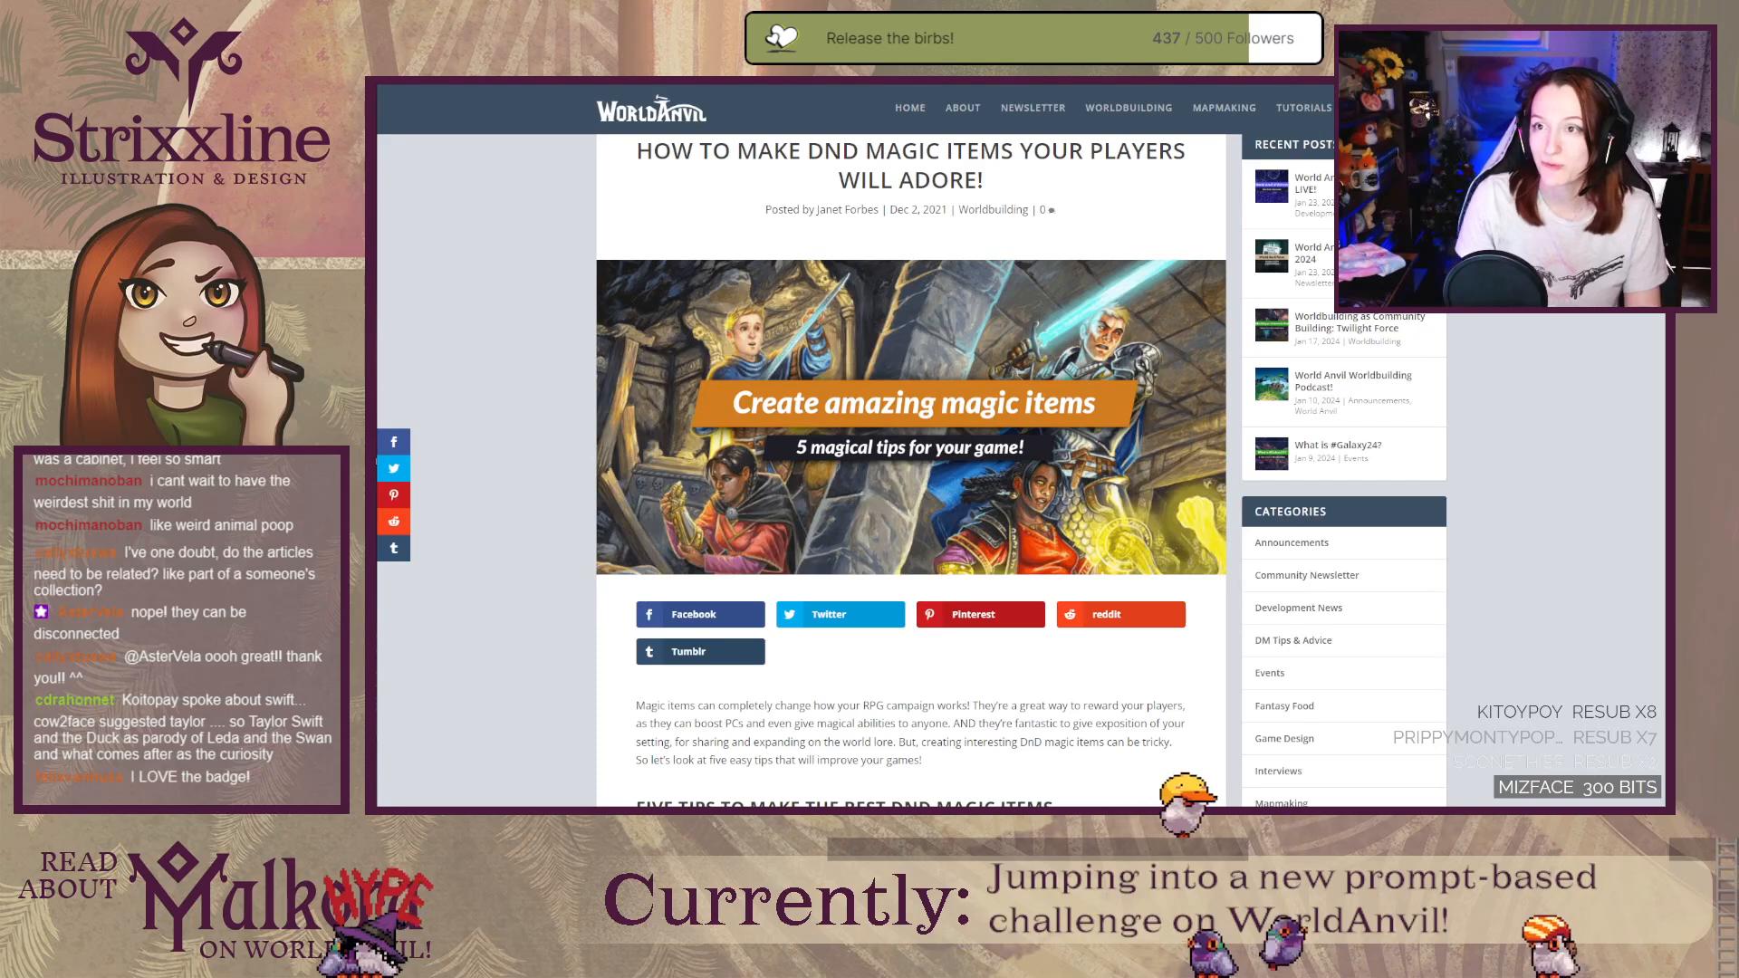
{"action": "key", "text": "alt+Left"}
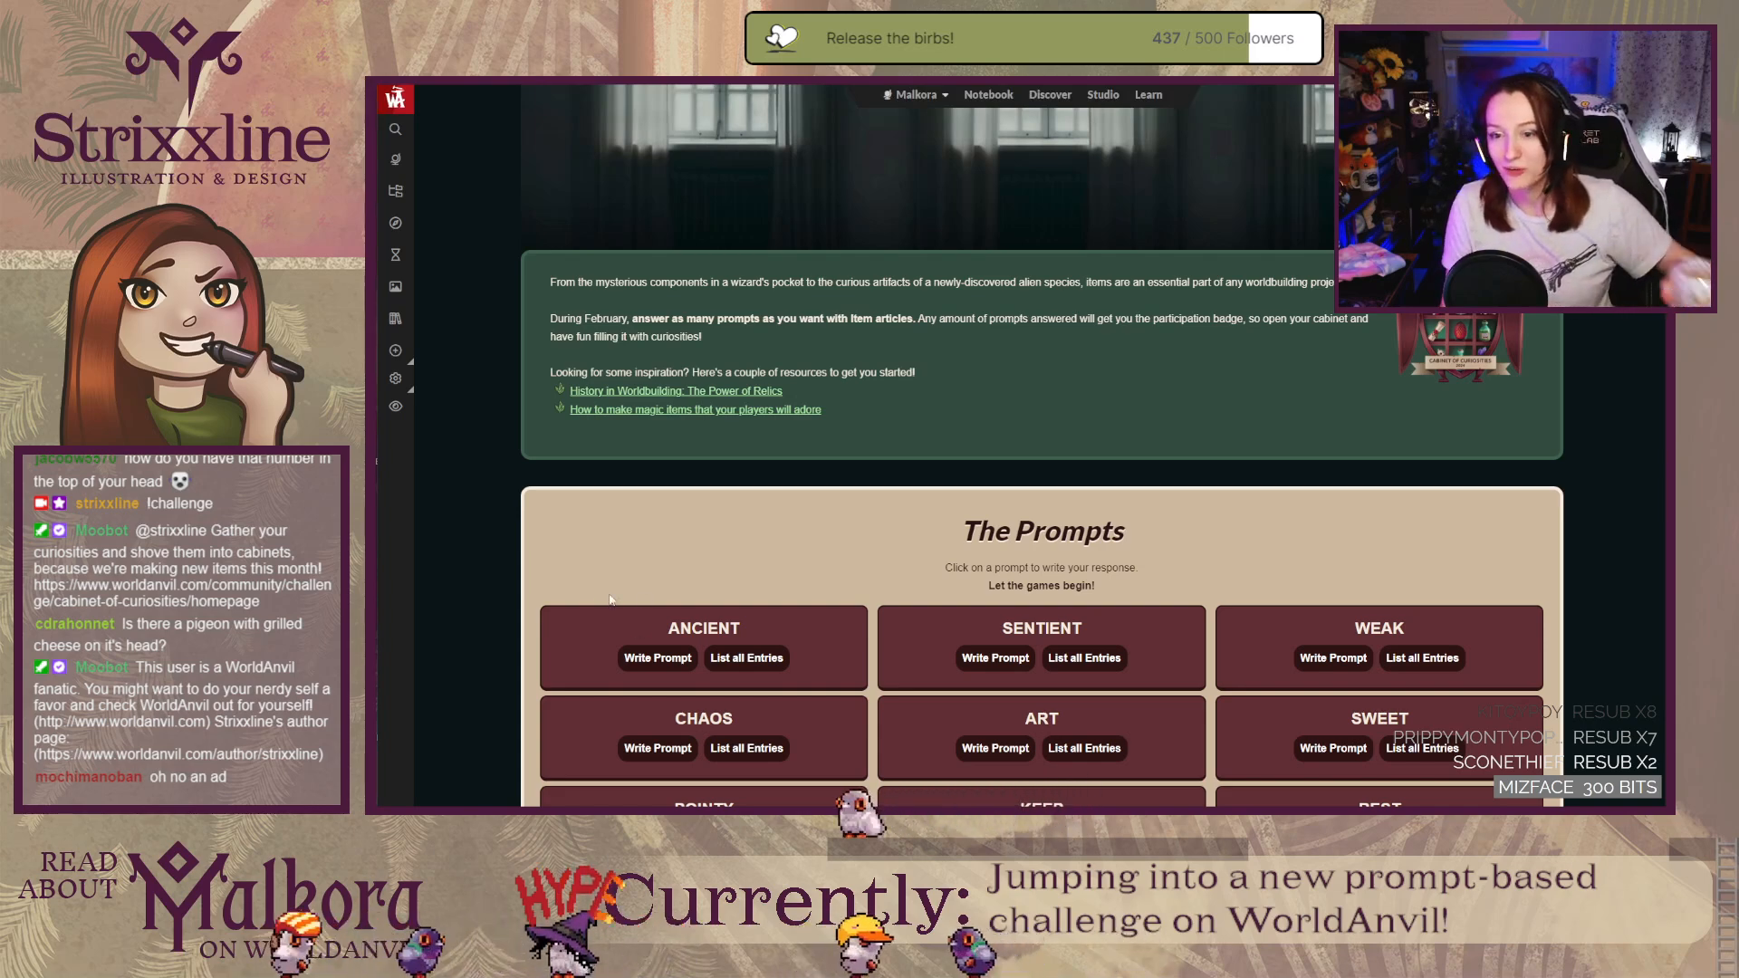
Step: Look over the full prompt list and the How to enter section of the challenge page
{"action": "scroll", "coordinate": [458, 576], "scroll_direction": "down", "scroll_amount": 5}
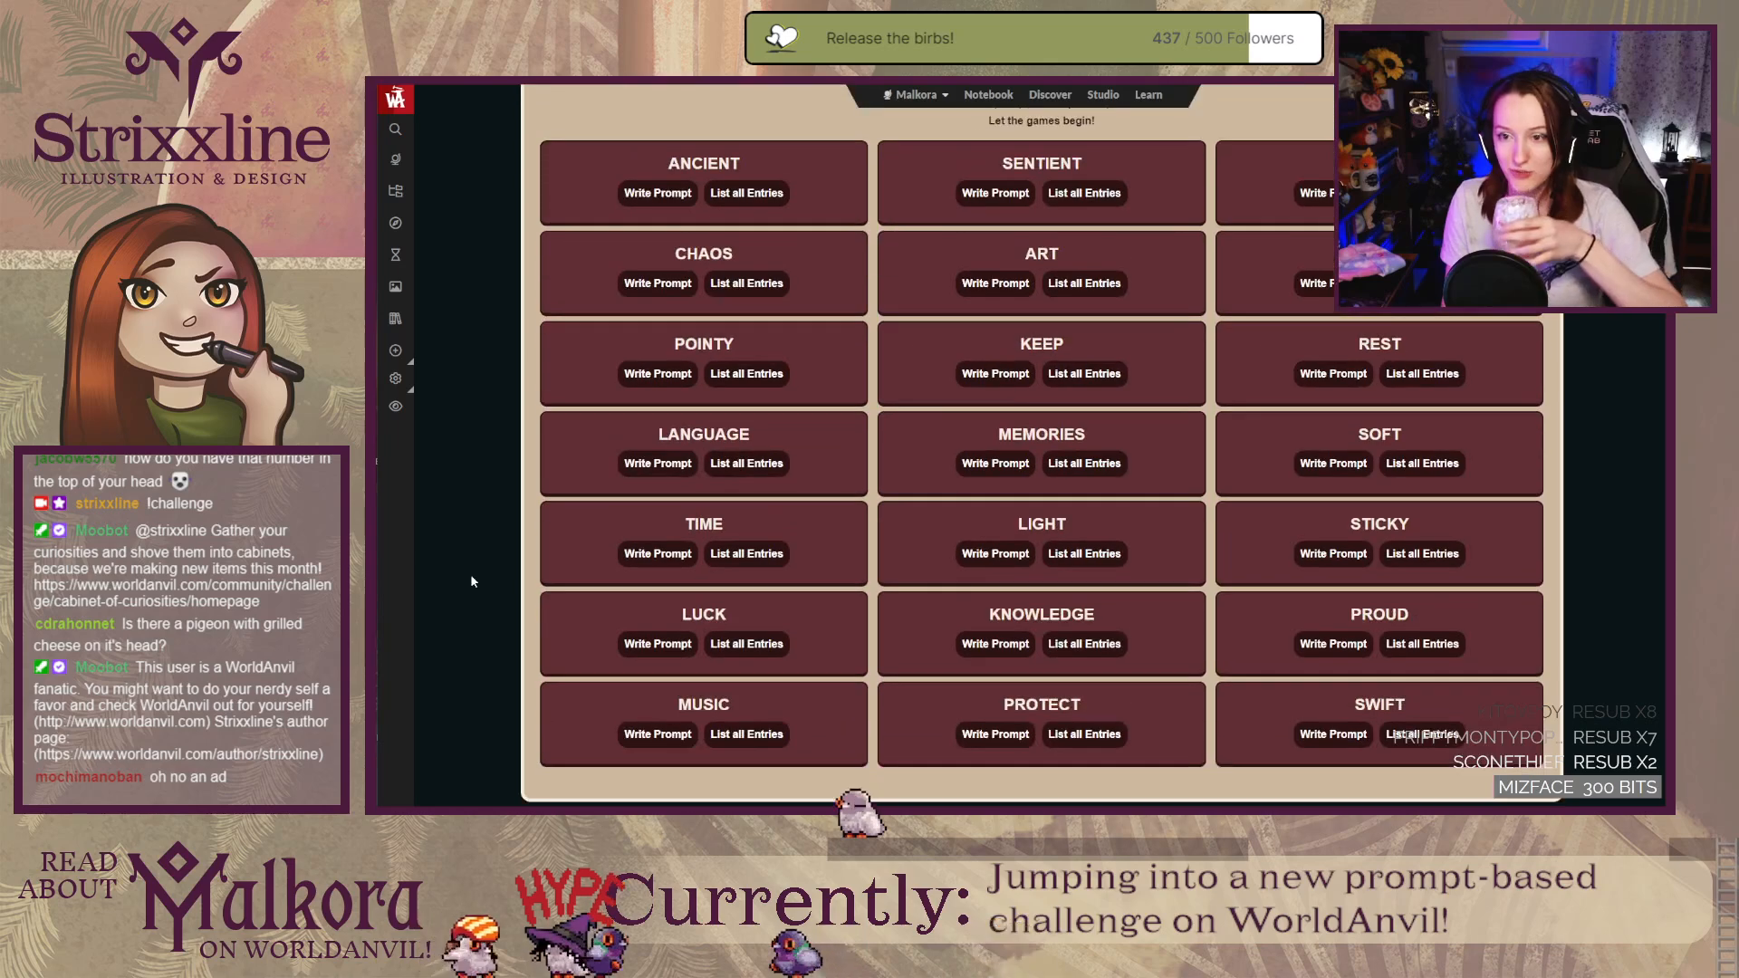
{"action": "scroll", "coordinate": [471, 580], "scroll_direction": "down", "scroll_amount": 7}
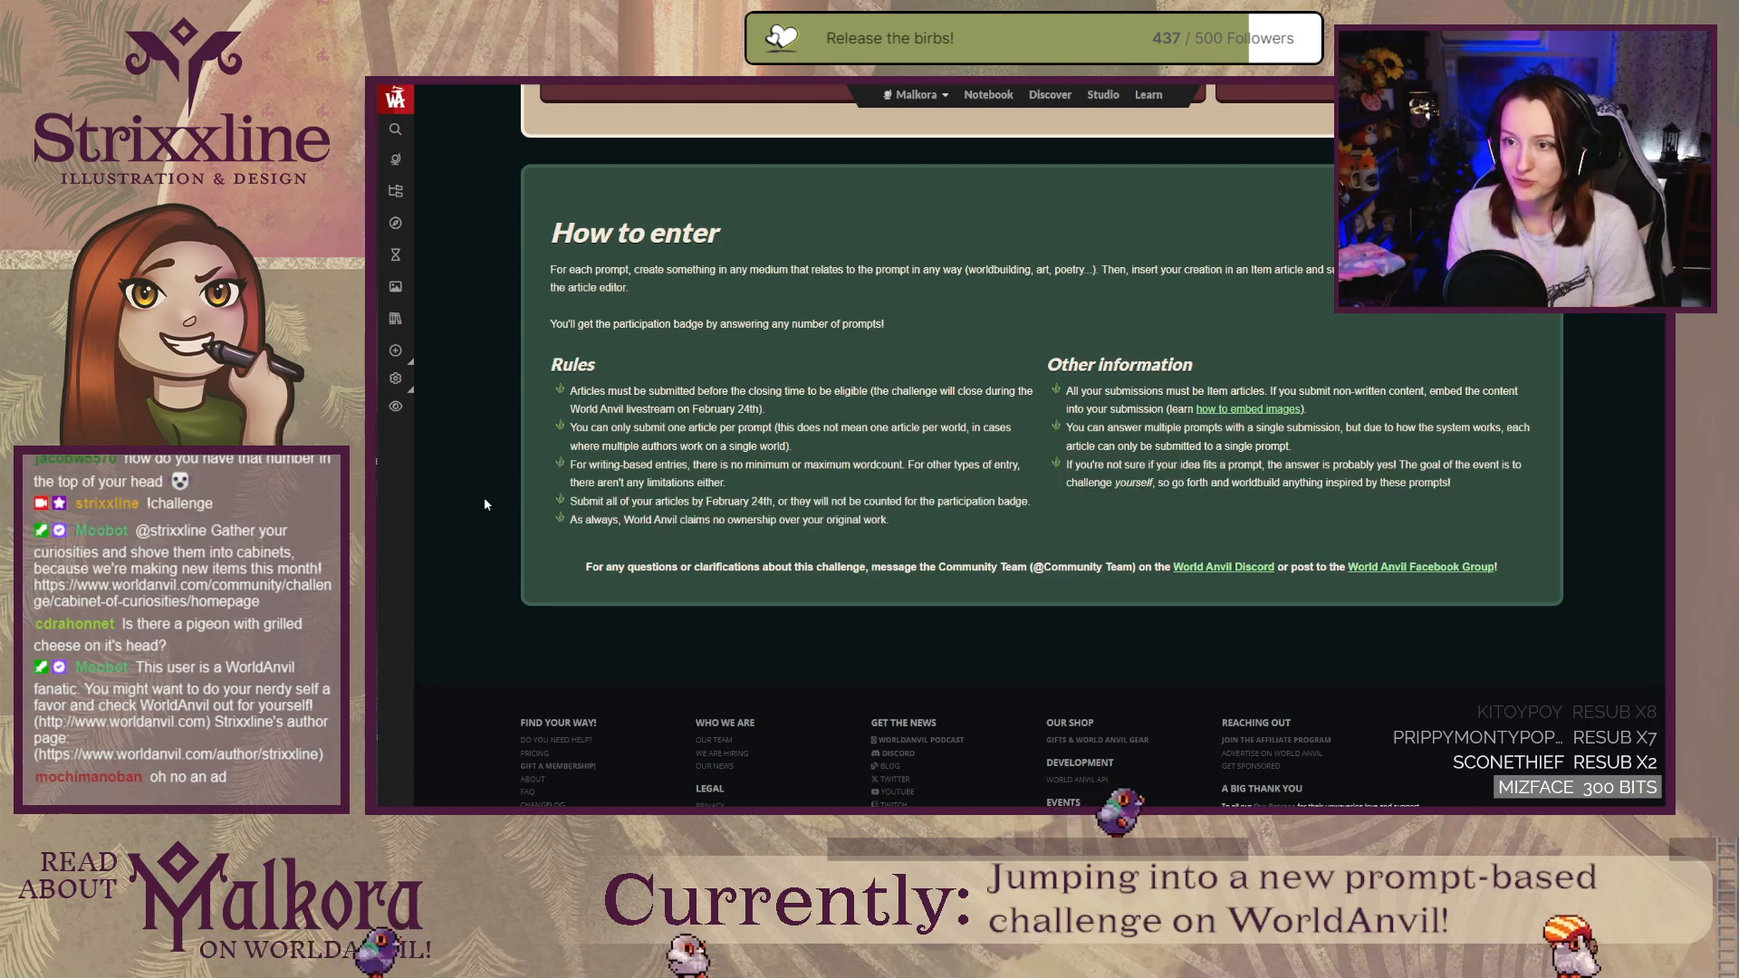
{"action": "scroll", "coordinate": [483, 505], "scroll_direction": "up", "scroll_amount": 10}
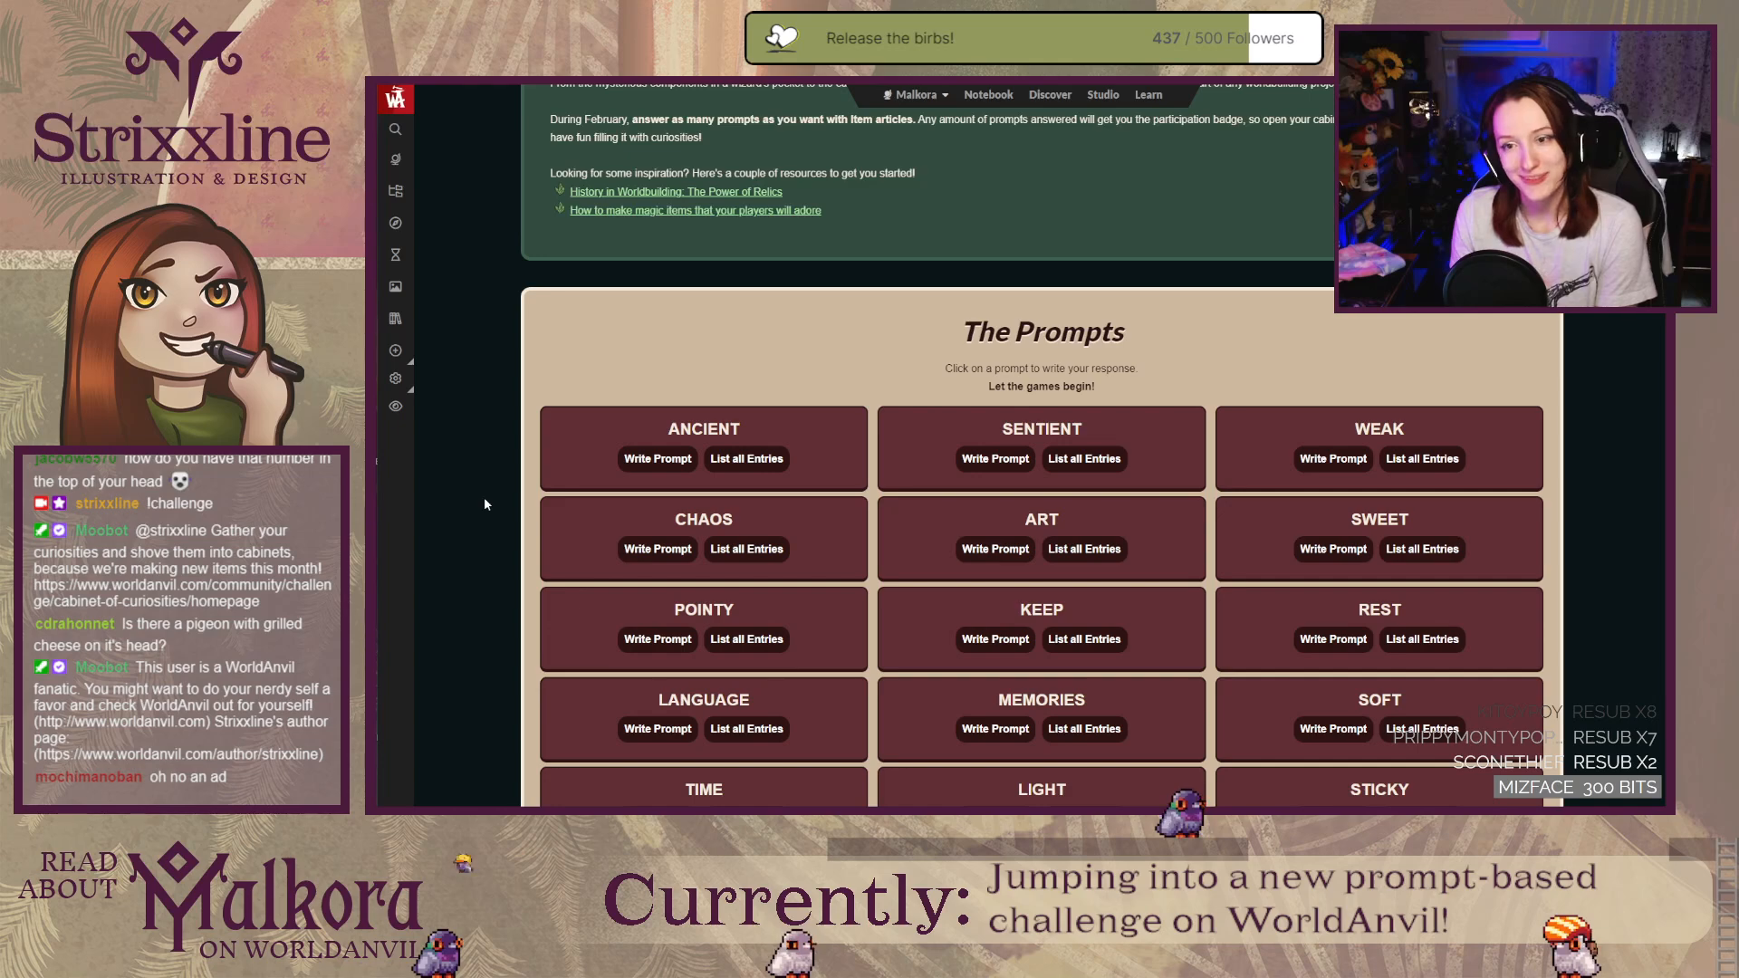
Step: Examine the challenge prompts one by one, from Ancient through Swift
{"action": "scroll", "coordinate": [485, 504], "scroll_direction": "down", "scroll_amount": 3}
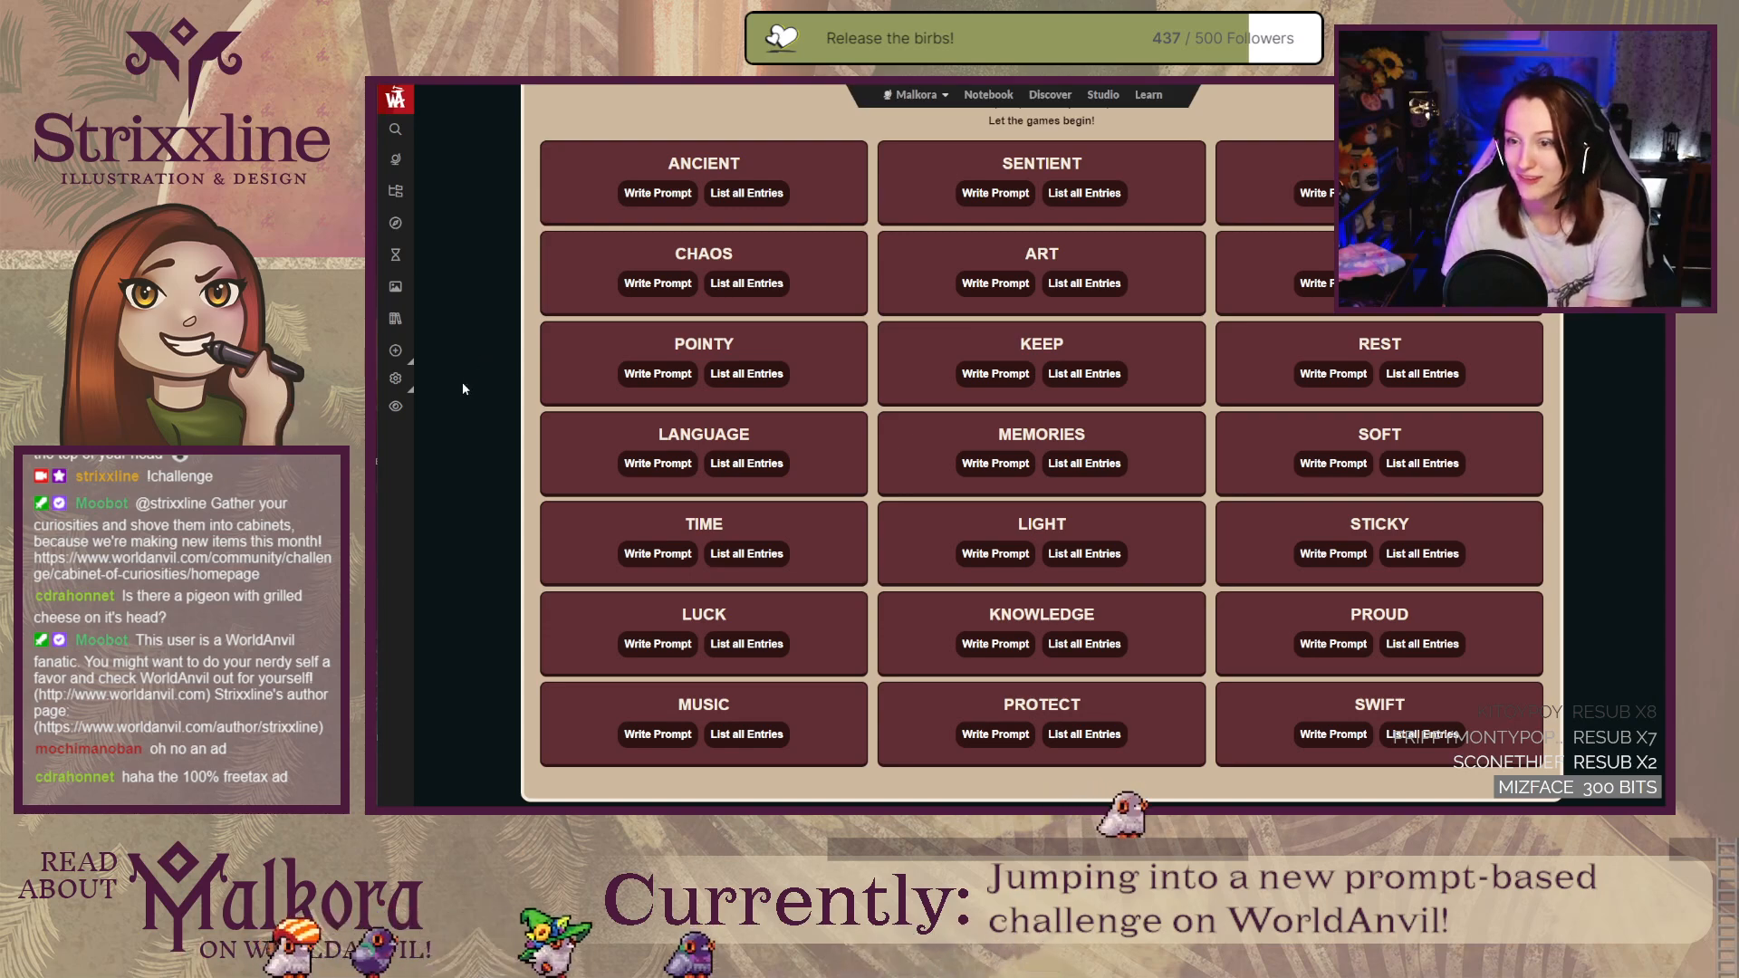
{"action": "scroll", "coordinate": [464, 411], "scroll_direction": "down", "scroll_amount": 2}
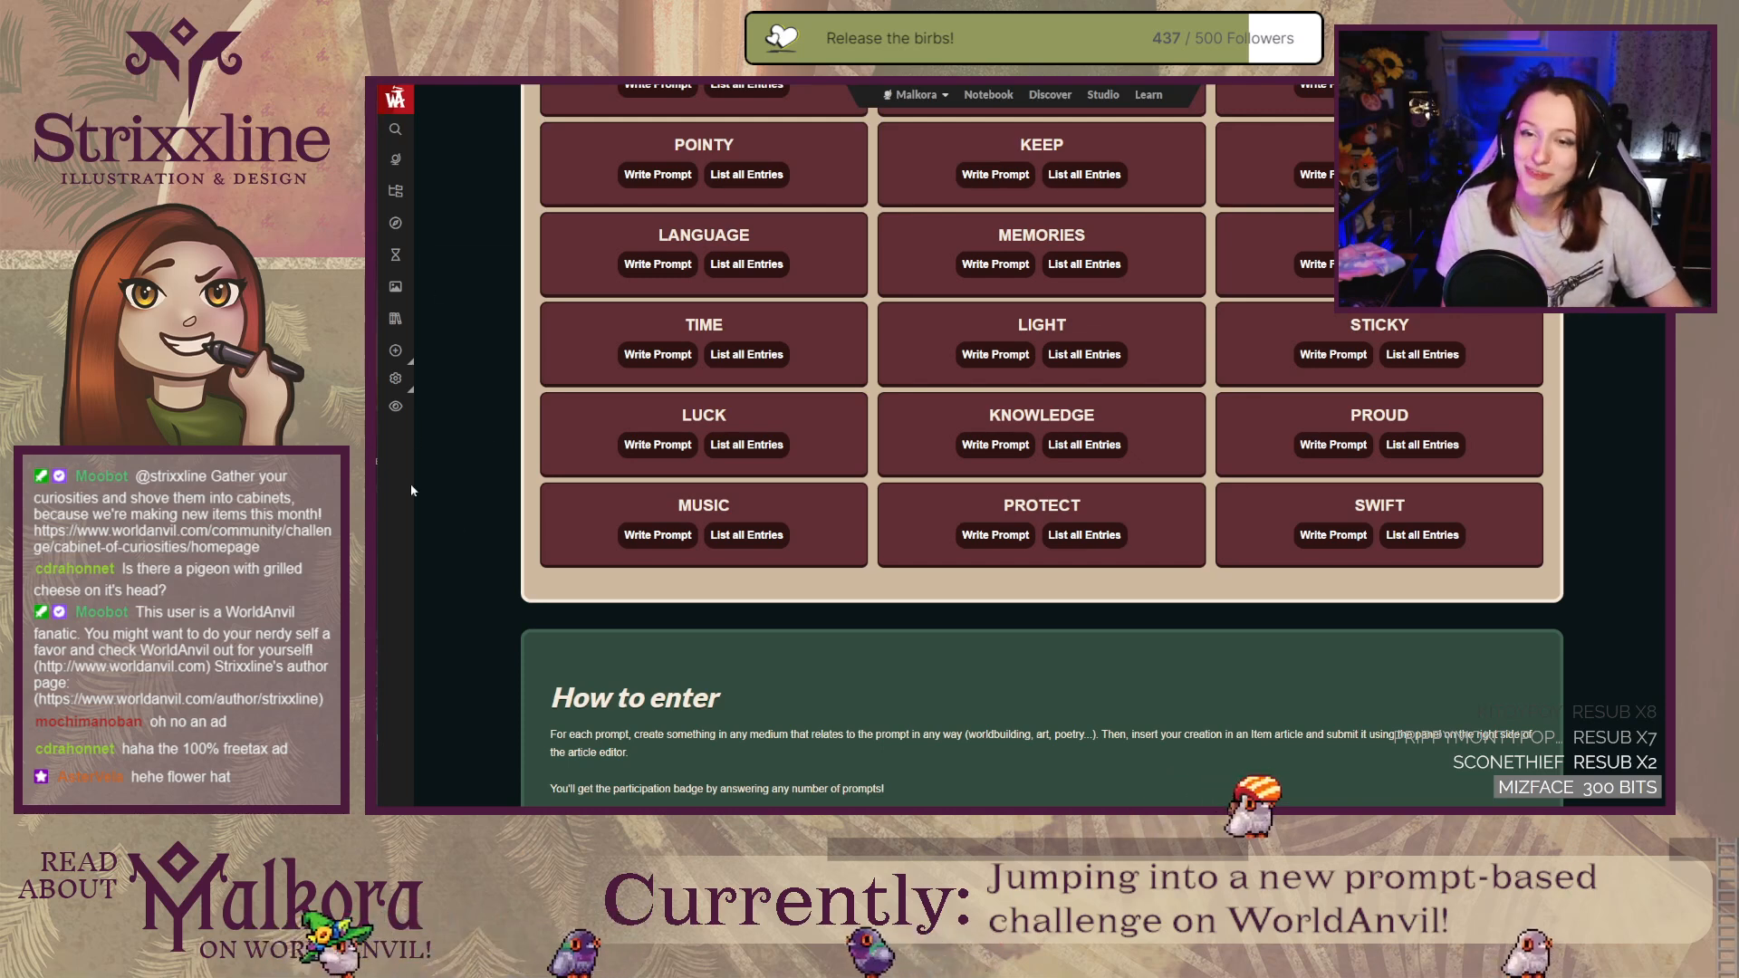
{"action": "scroll", "coordinate": [483, 698], "scroll_direction": "up", "scroll_amount": 4}
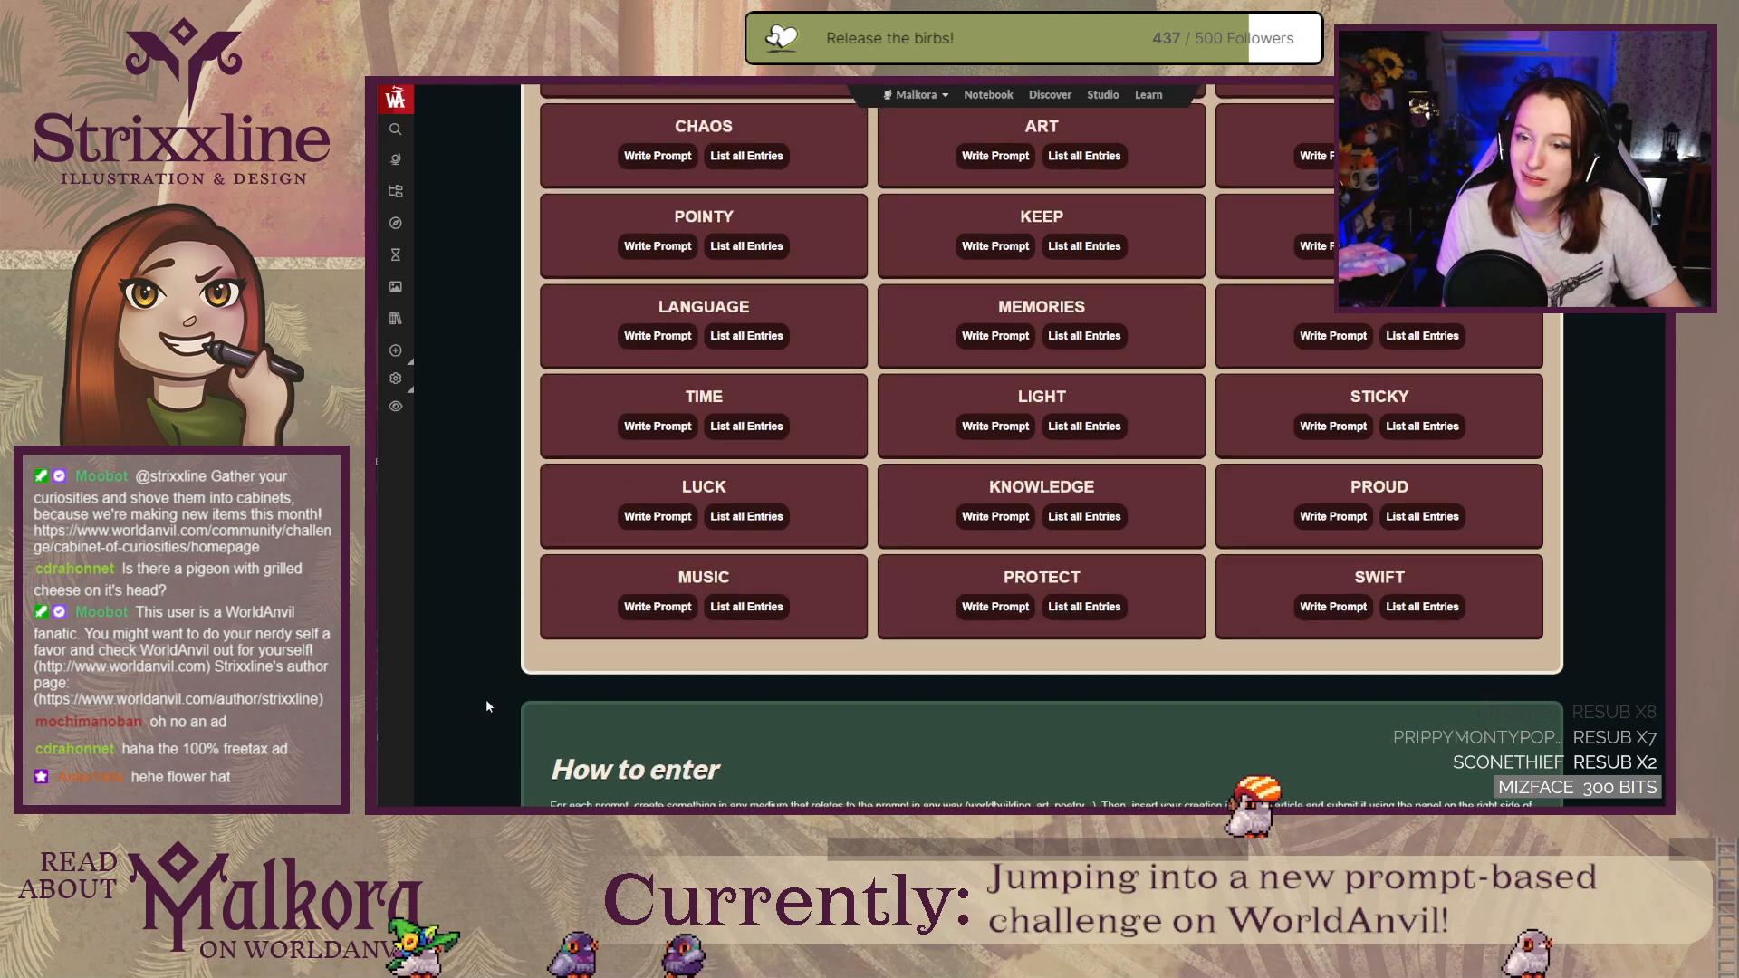
{"action": "scroll", "coordinate": [487, 706], "scroll_direction": "down", "scroll_amount": 1}
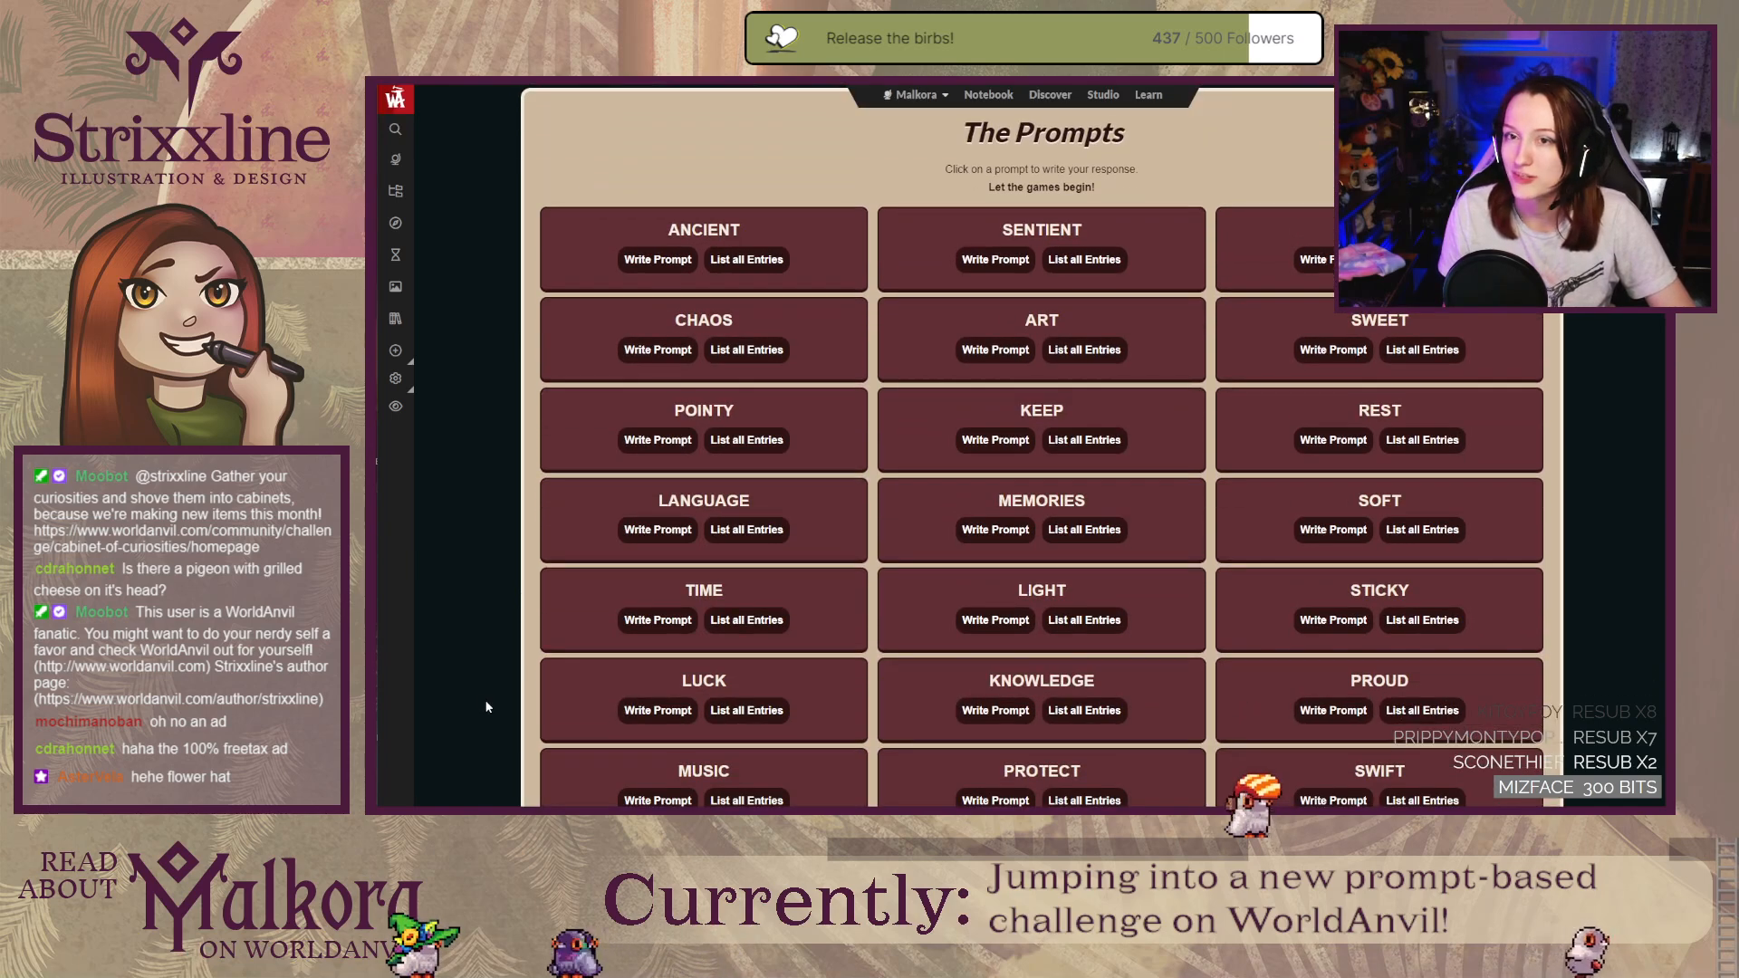
{"action": "scroll", "coordinate": [487, 706], "scroll_direction": "up", "scroll_amount": 1}
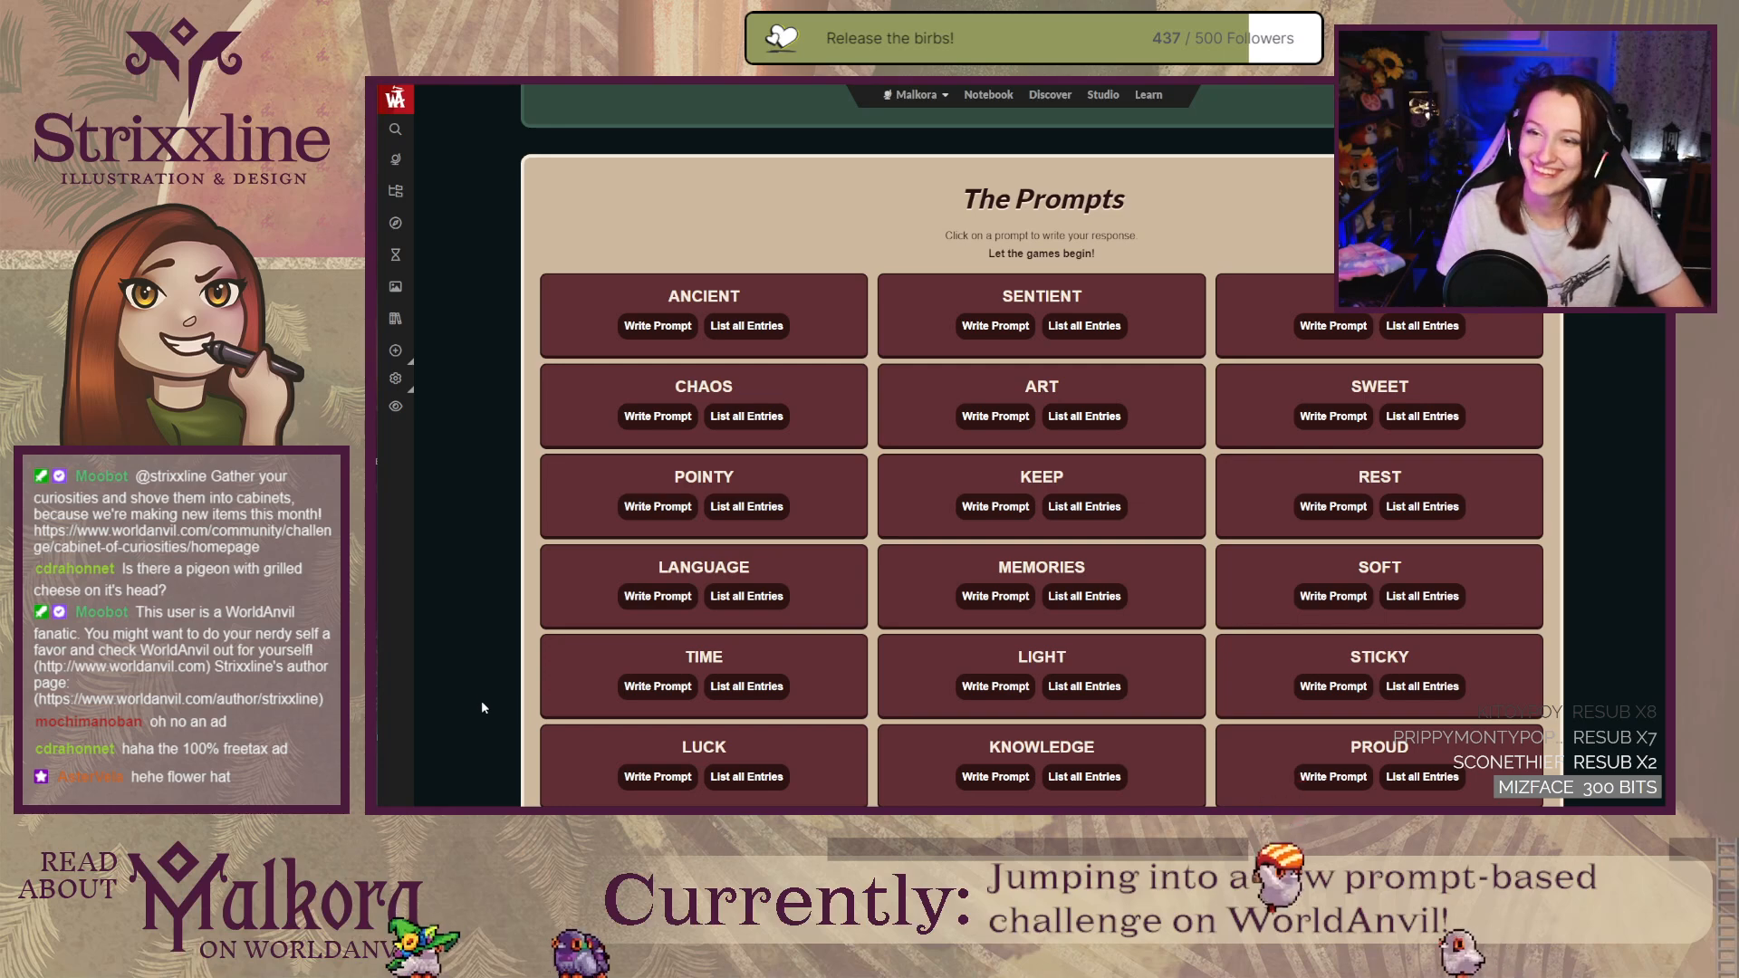
{"action": "scroll", "coordinate": [508, 511], "scroll_direction": "down", "scroll_amount": 2}
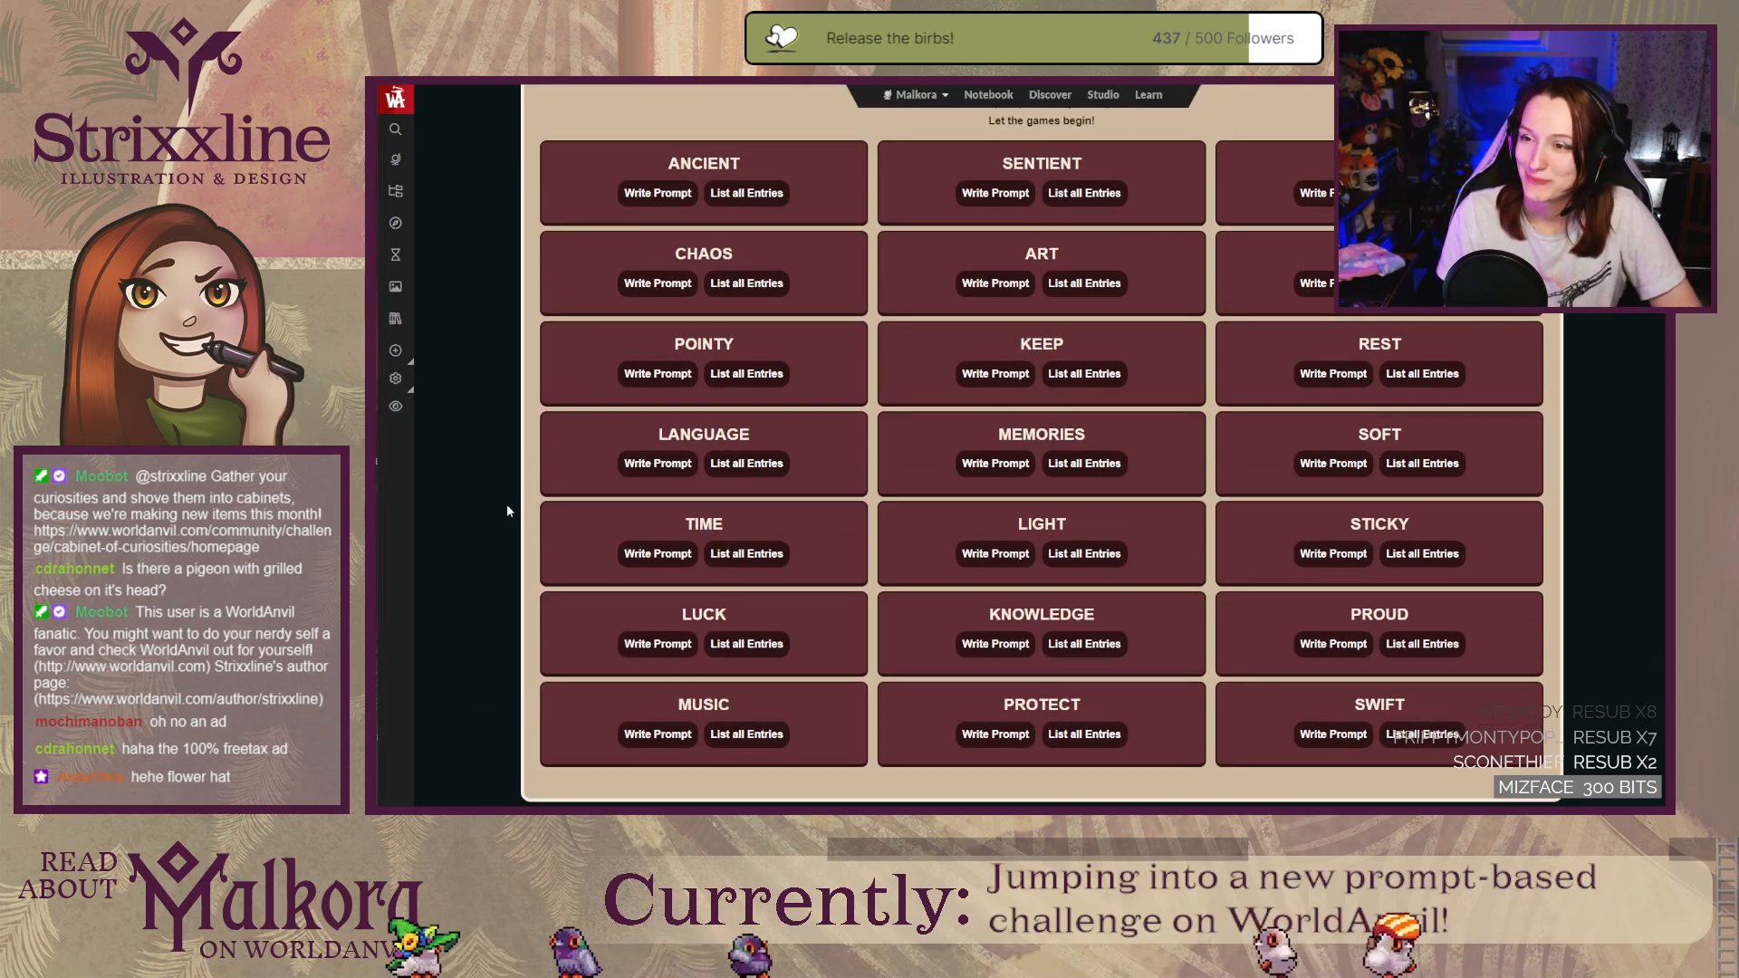
{"action": "scroll", "coordinate": [508, 511], "scroll_direction": "up", "scroll_amount": 4}
{"action": "scroll", "coordinate": [508, 512], "scroll_direction": "down", "scroll_amount": 2}
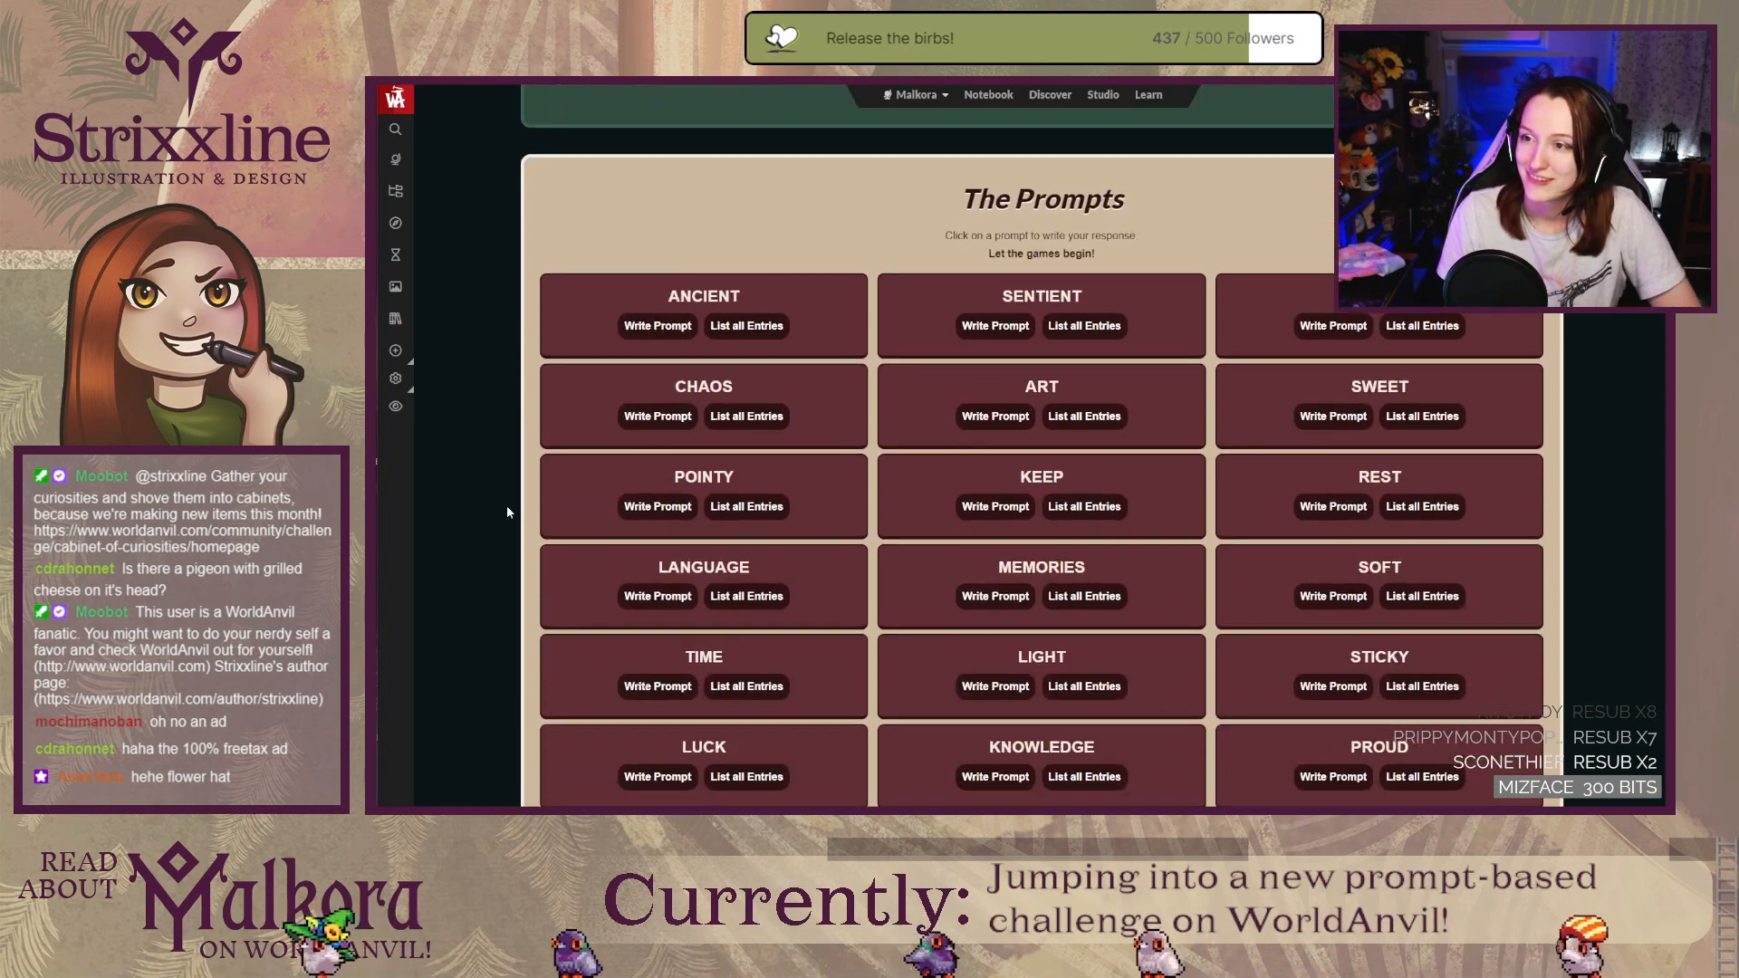
{"action": "scroll", "coordinate": [509, 512], "scroll_direction": "down", "scroll_amount": 1}
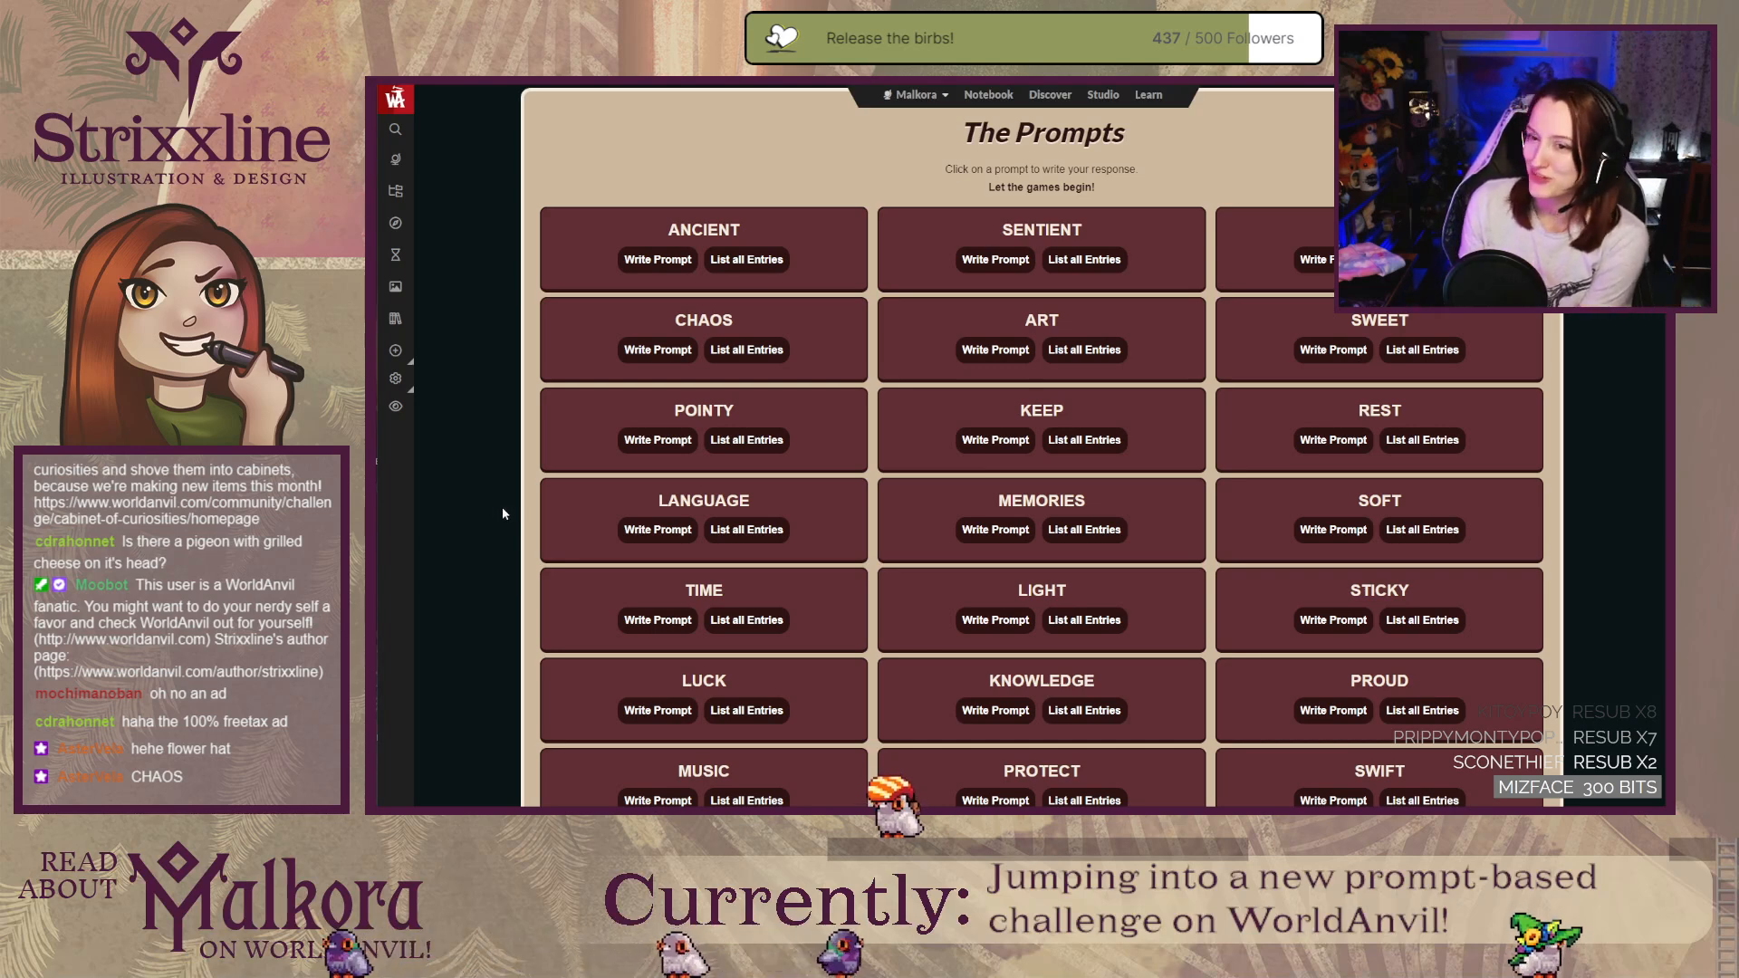
{"action": "scroll", "coordinate": [505, 513], "scroll_direction": "down", "scroll_amount": 1}
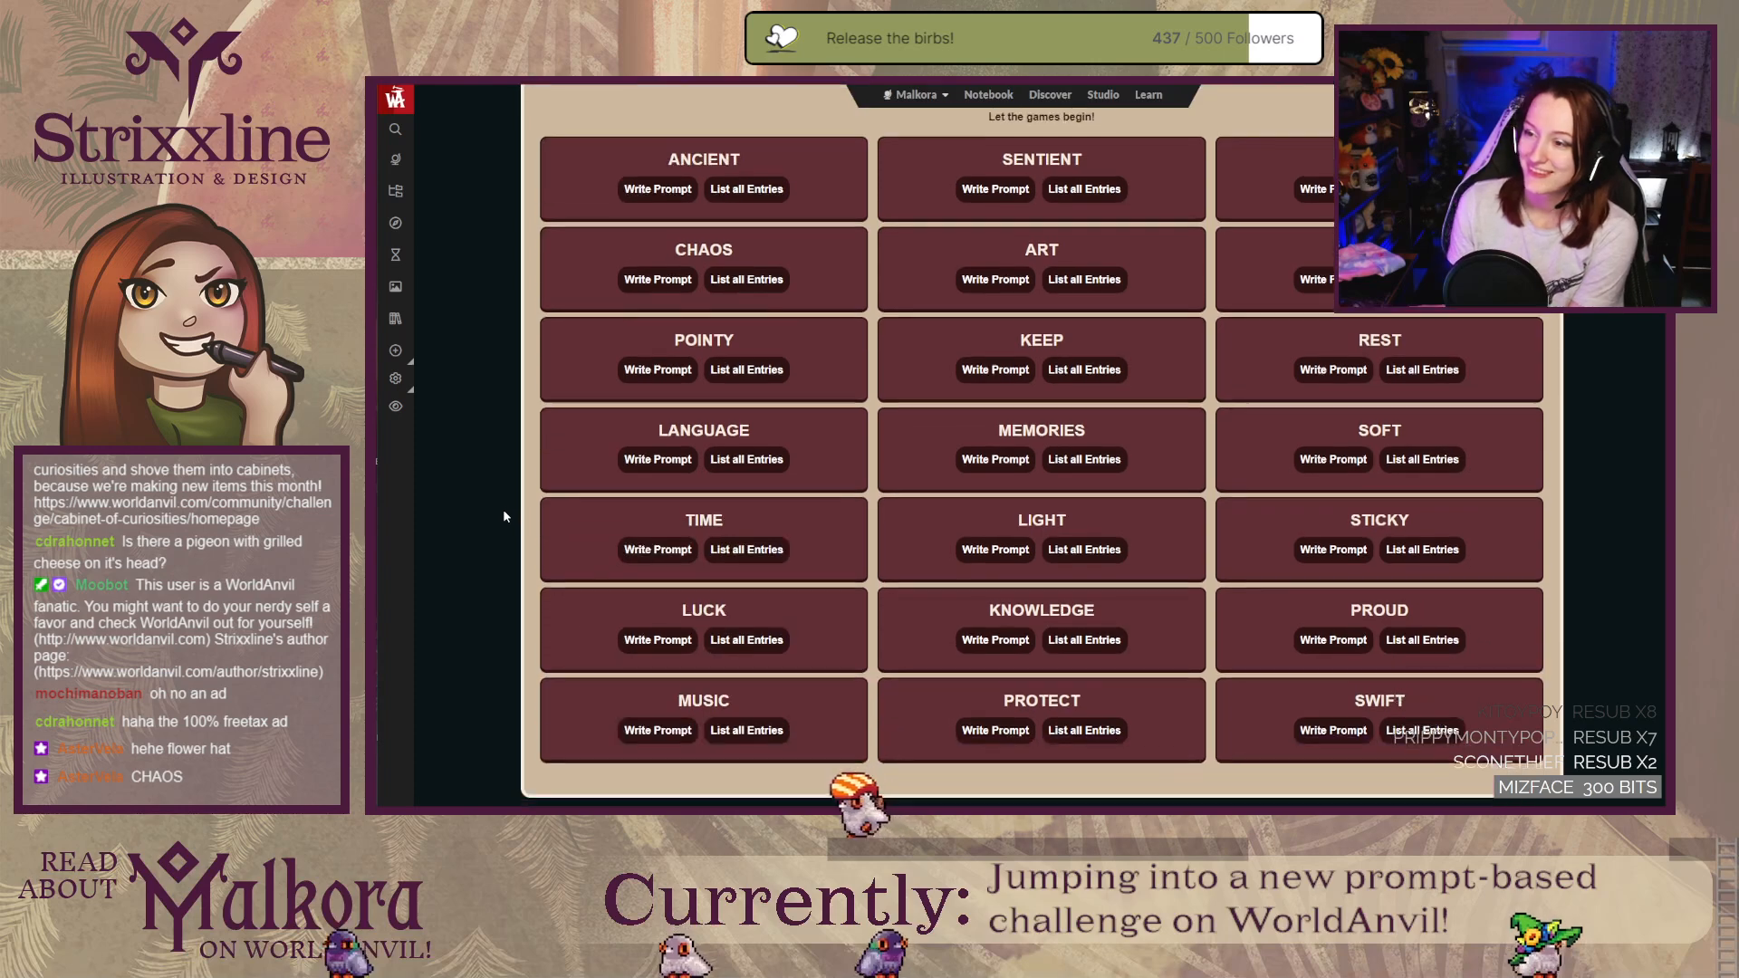
{"action": "scroll", "coordinate": [505, 518], "scroll_direction": "up", "scroll_amount": 1}
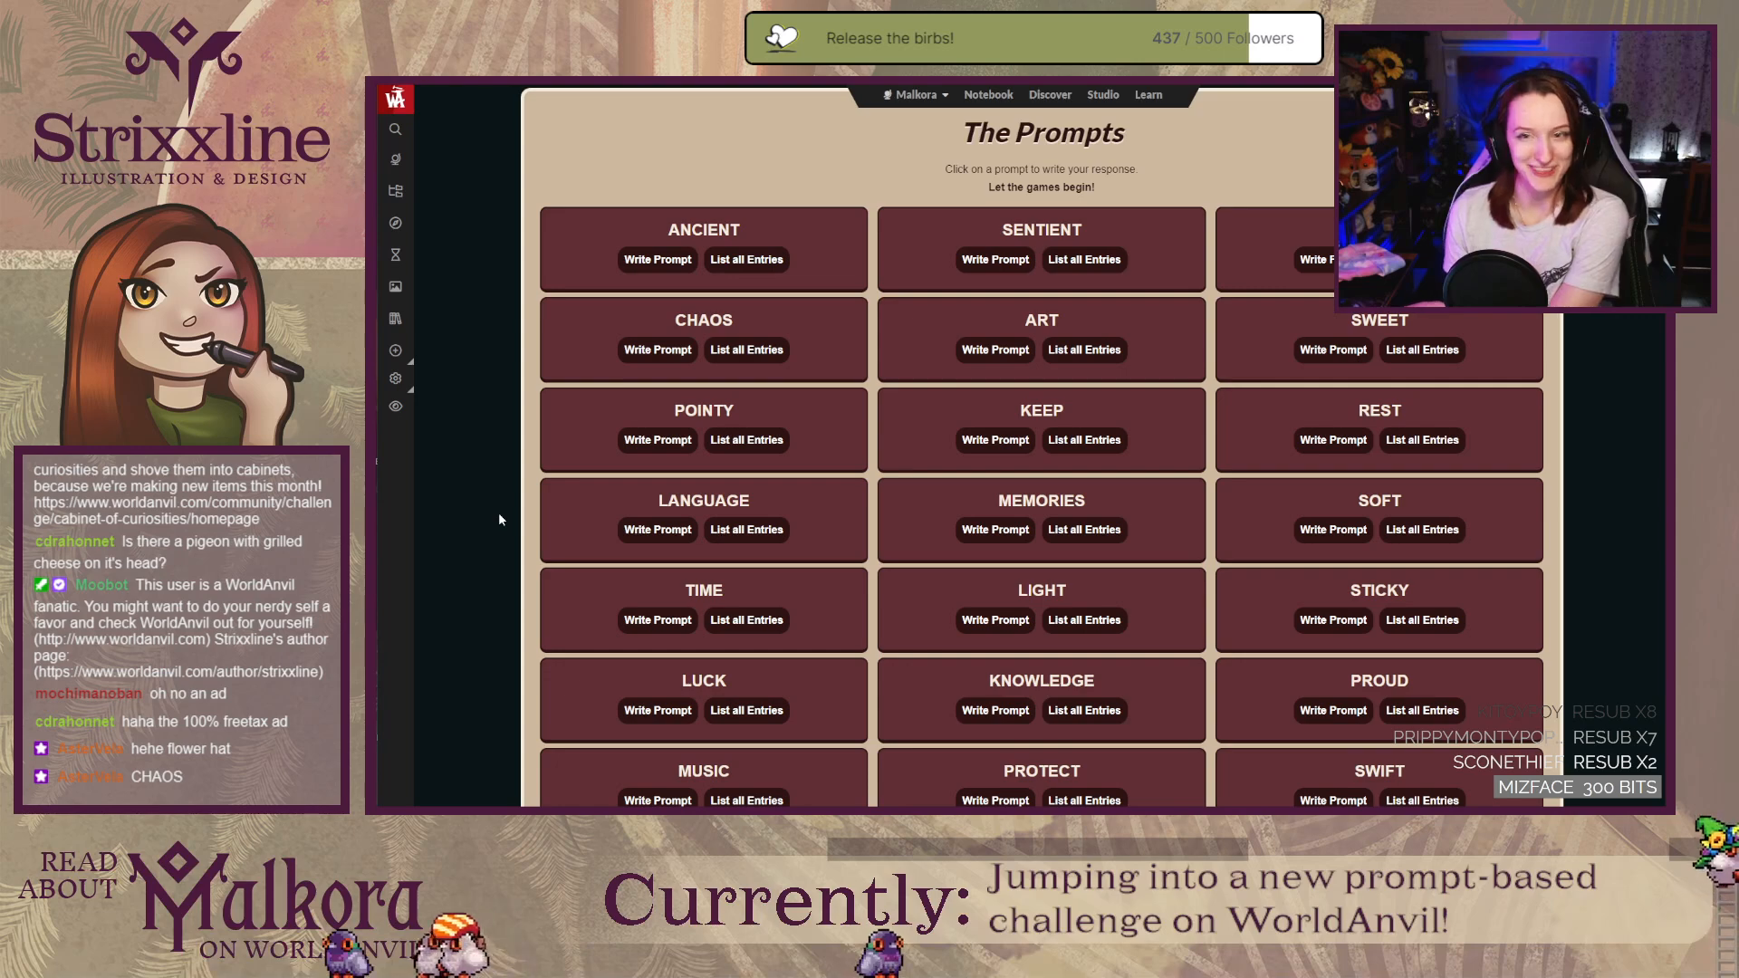
Step: Check the challenge rules below the prompts, then review the prompt list again
{"action": "scroll", "coordinate": [499, 519], "scroll_direction": "down", "scroll_amount": 4}
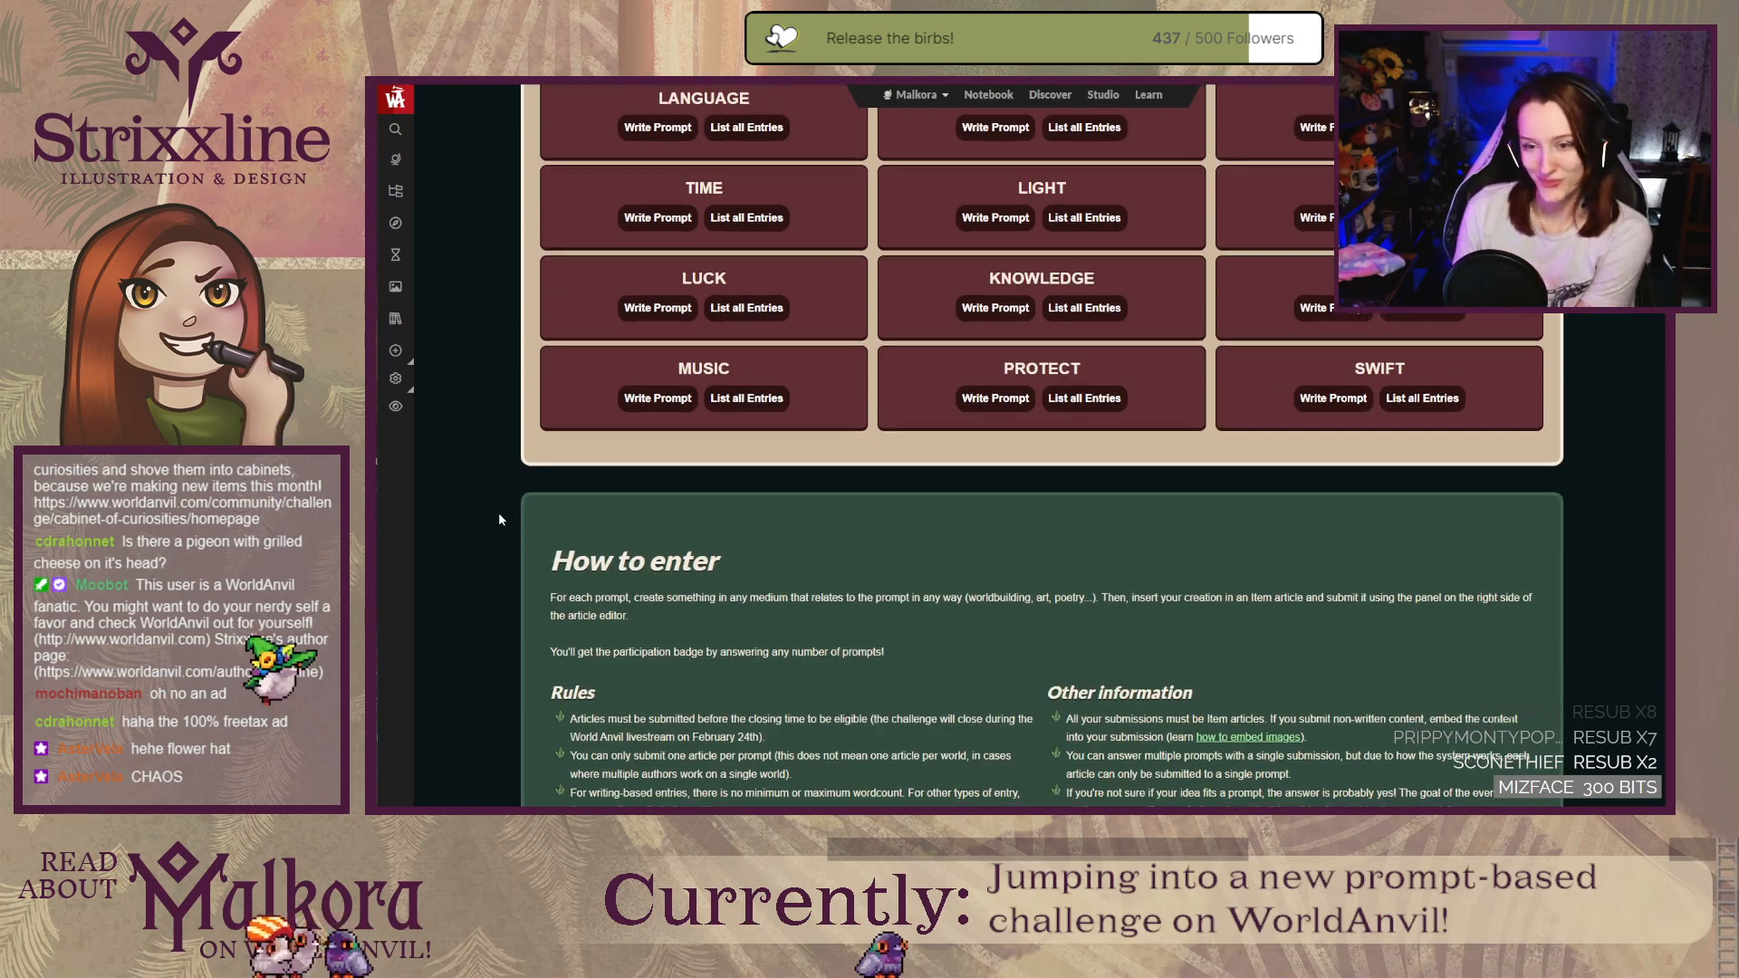
{"action": "scroll", "coordinate": [499, 519], "scroll_direction": "down", "scroll_amount": 2}
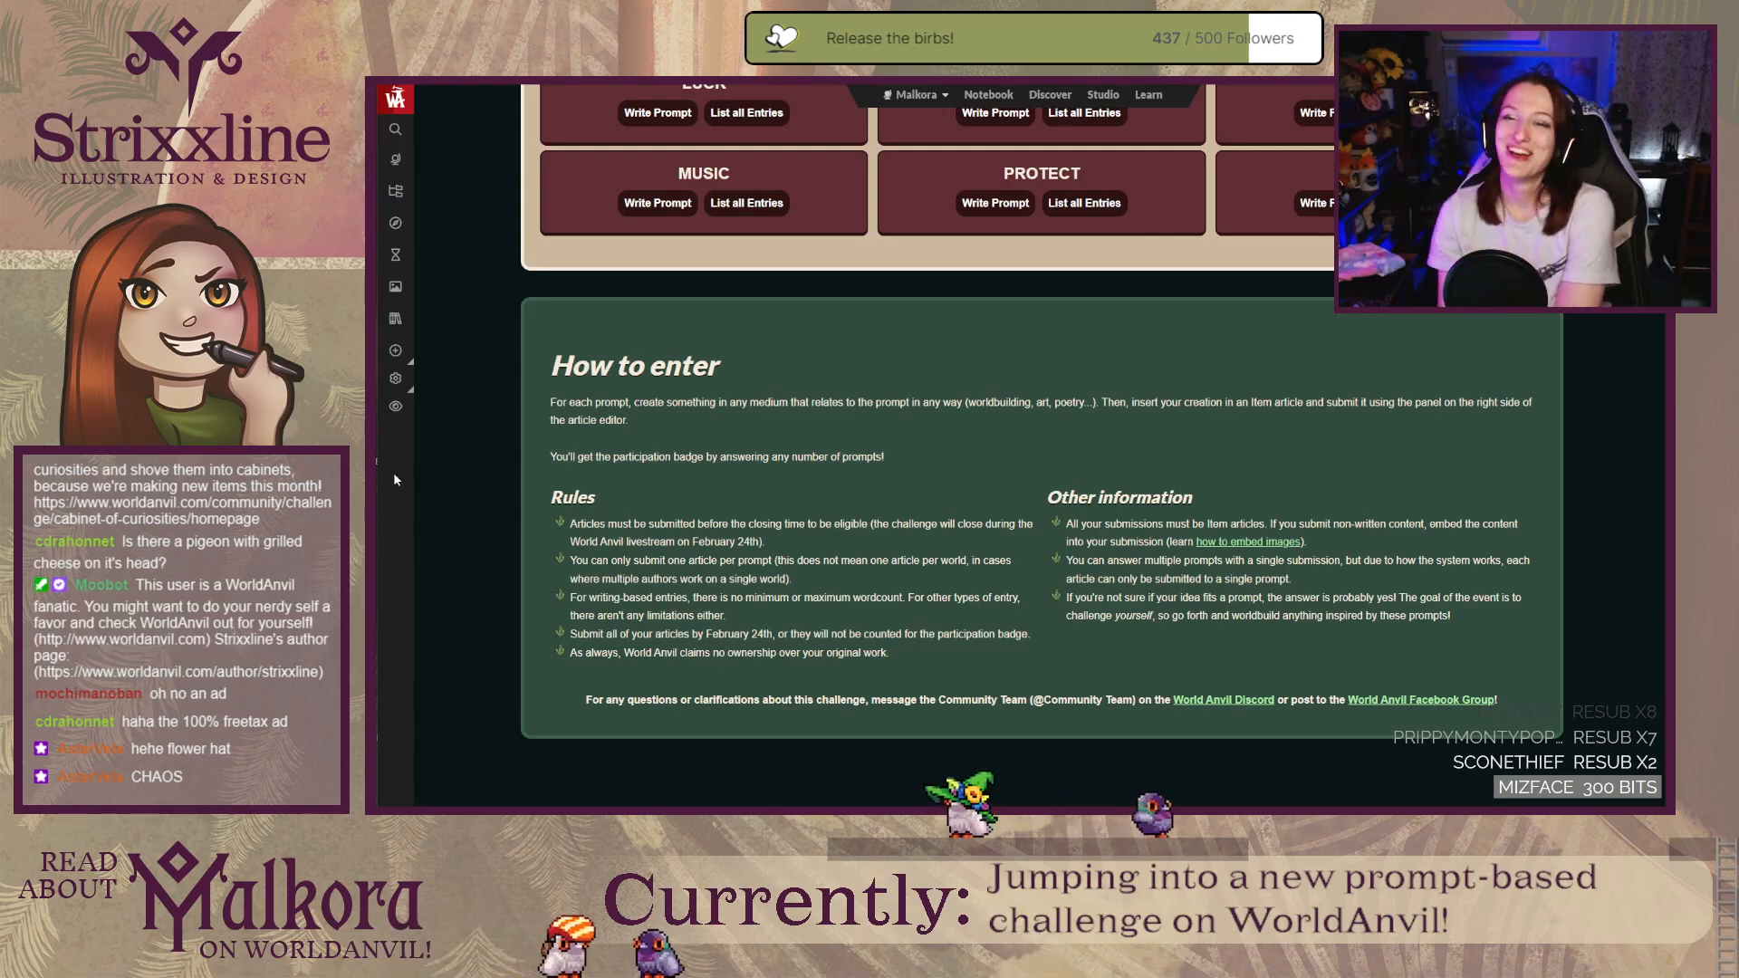
{"action": "scroll", "coordinate": [505, 509], "scroll_direction": "up", "scroll_amount": 8}
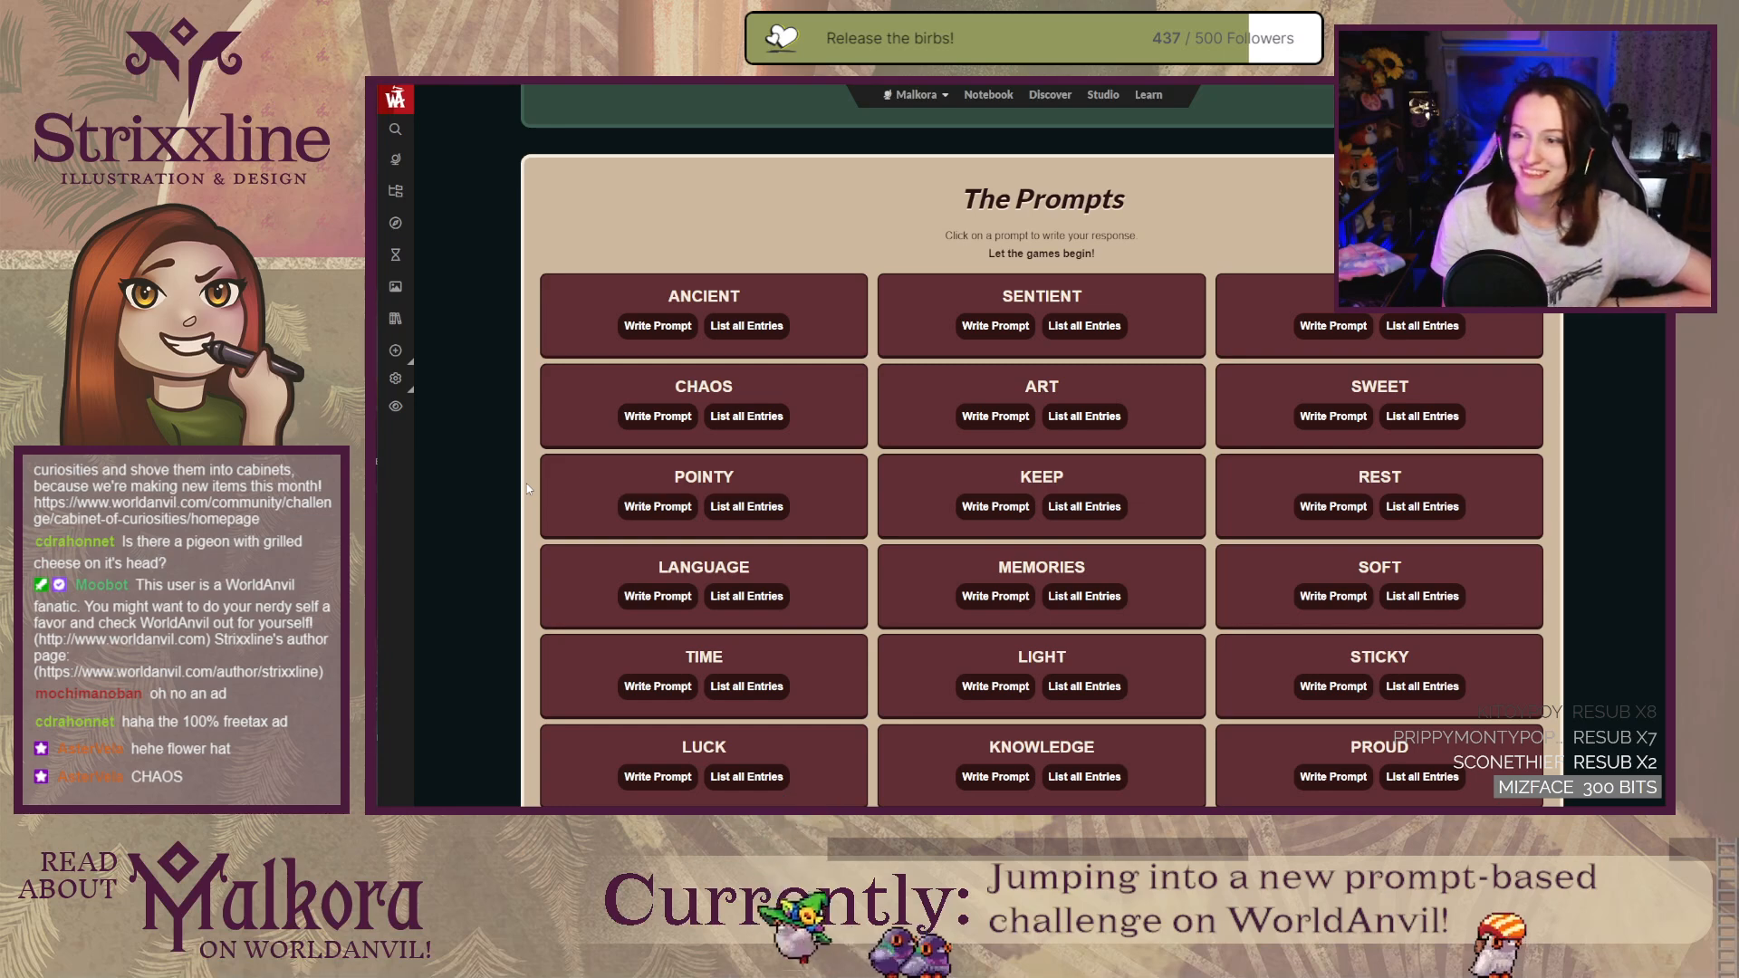
{"action": "scroll", "coordinate": [531, 490], "scroll_direction": "down", "scroll_amount": 2}
{"action": "scroll", "coordinate": [529, 484], "scroll_direction": "down", "scroll_amount": 2}
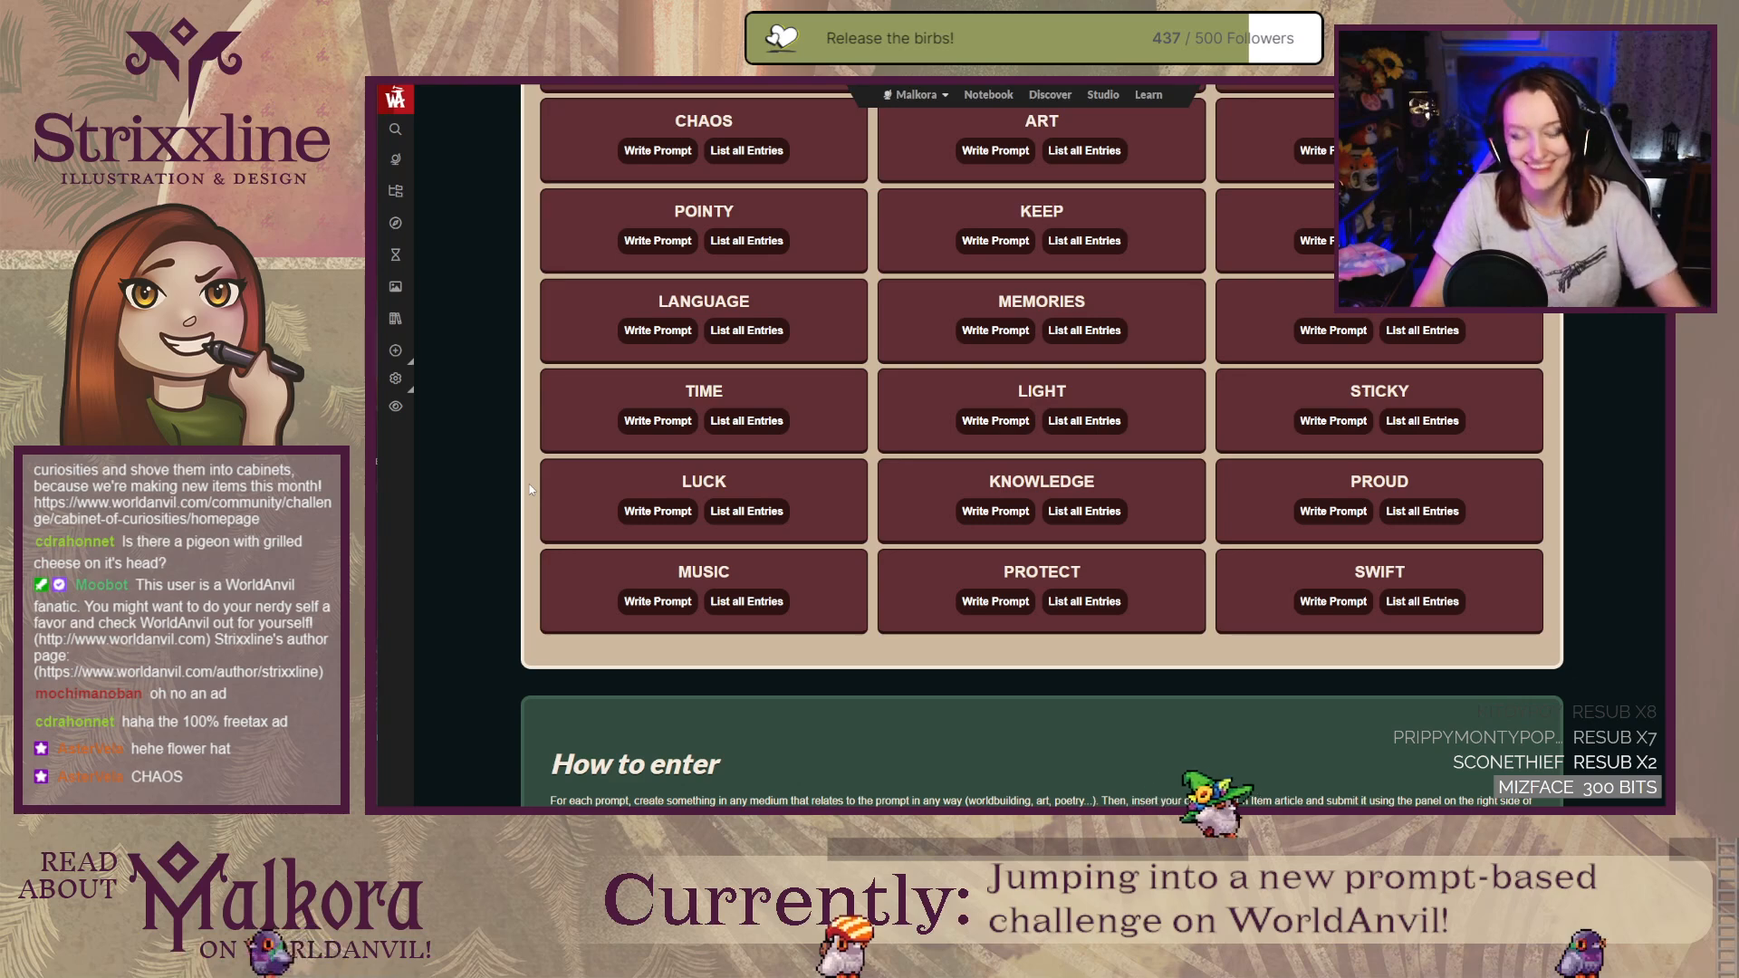
{"action": "scroll", "coordinate": [529, 484], "scroll_direction": "up", "scroll_amount": 3}
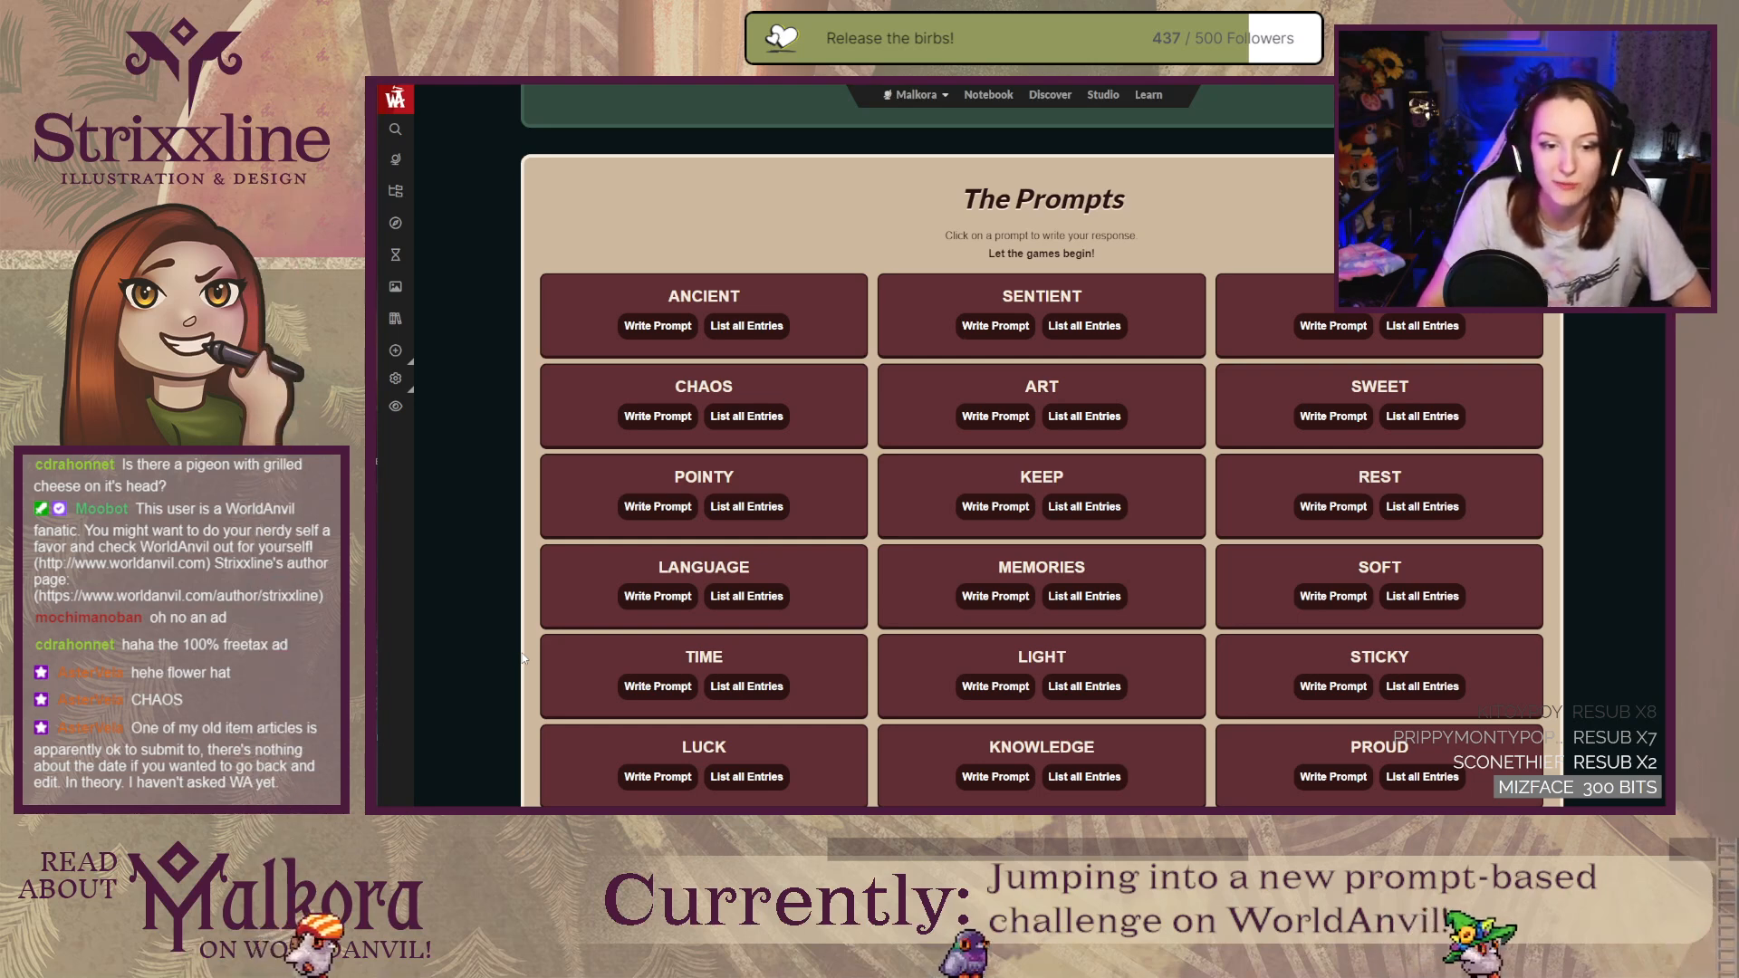
Step: Read the How to enter instructions on creating an Item article and submitting it from the article editor
{"action": "scroll", "coordinate": [522, 659], "scroll_direction": "down", "scroll_amount": 6}
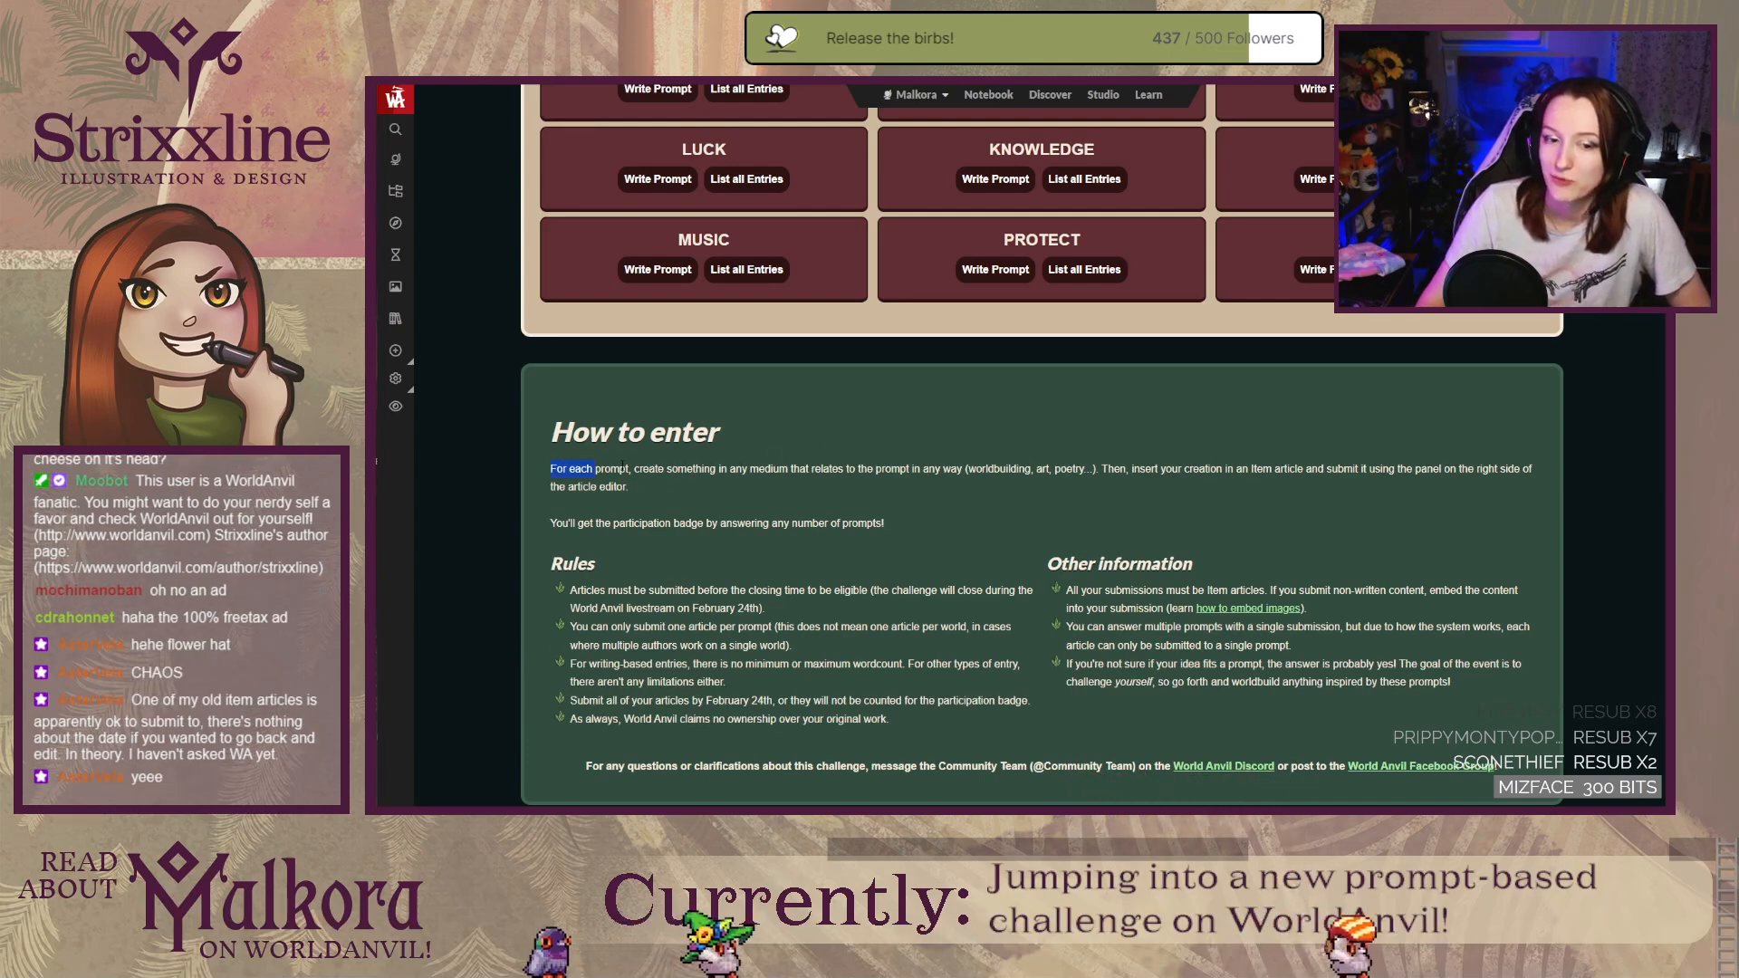
{"action": "left_click_drag", "start_coordinate": [551, 468], "coordinate": [765, 466]}
{"action": "left_click", "coordinate": [958, 494]}
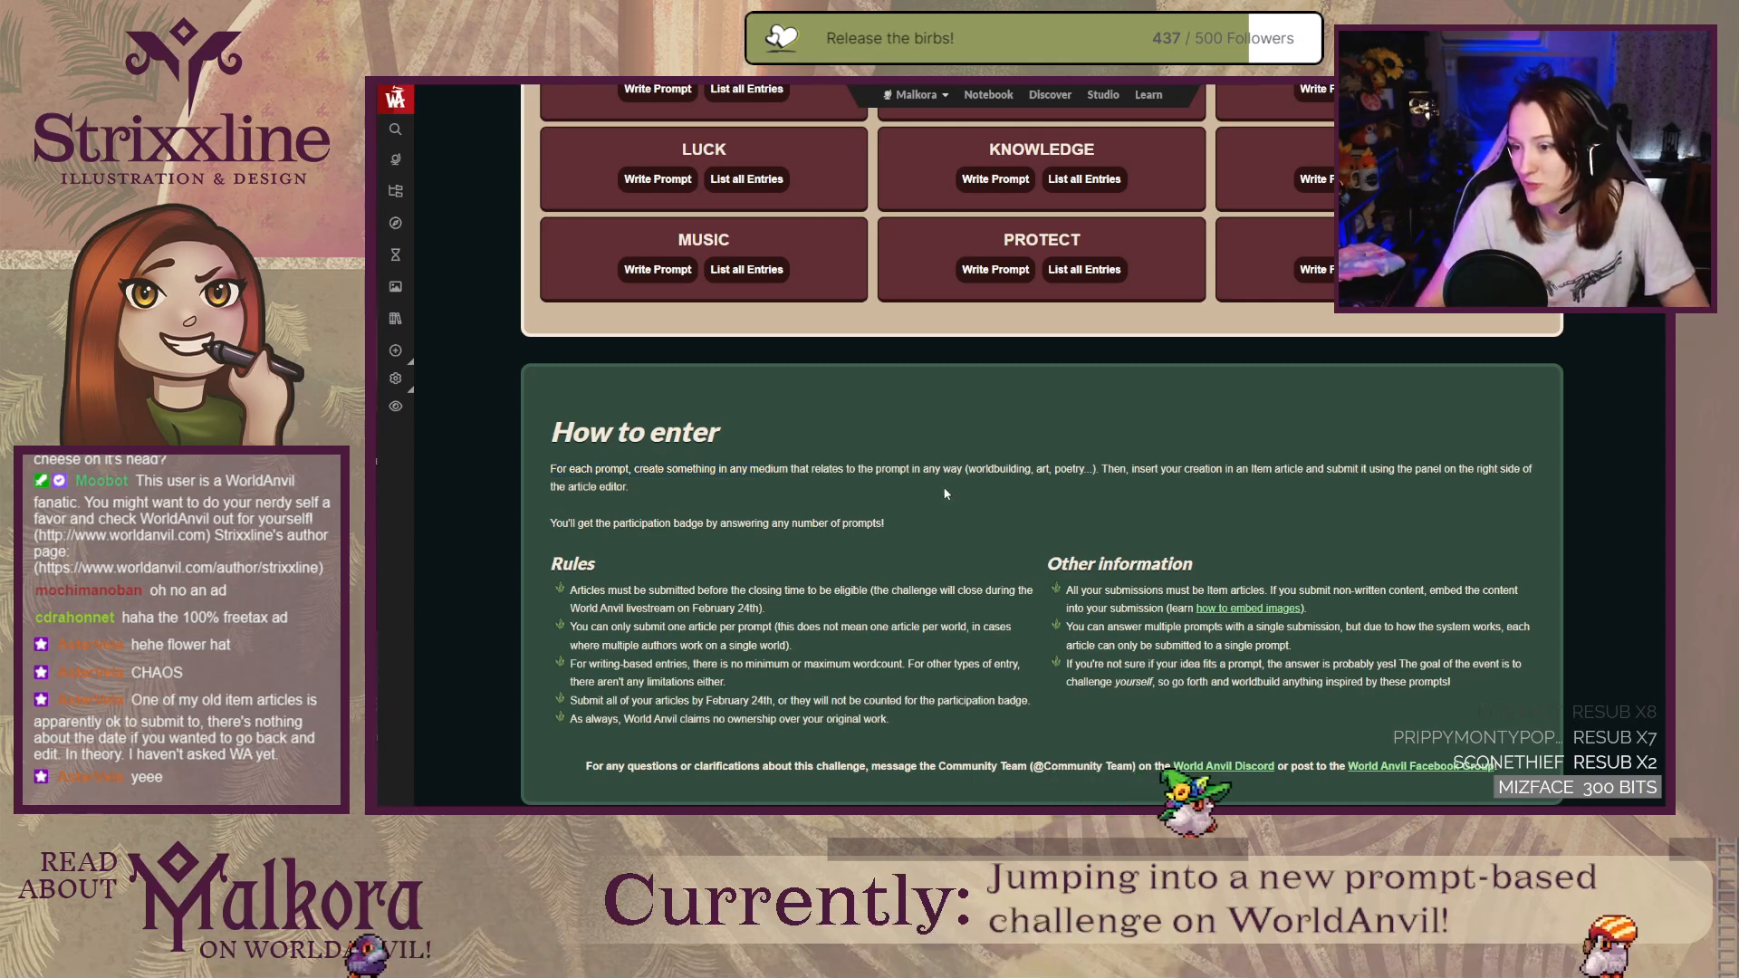
{"action": "scroll", "coordinate": [519, 492], "scroll_direction": "up", "scroll_amount": 10}
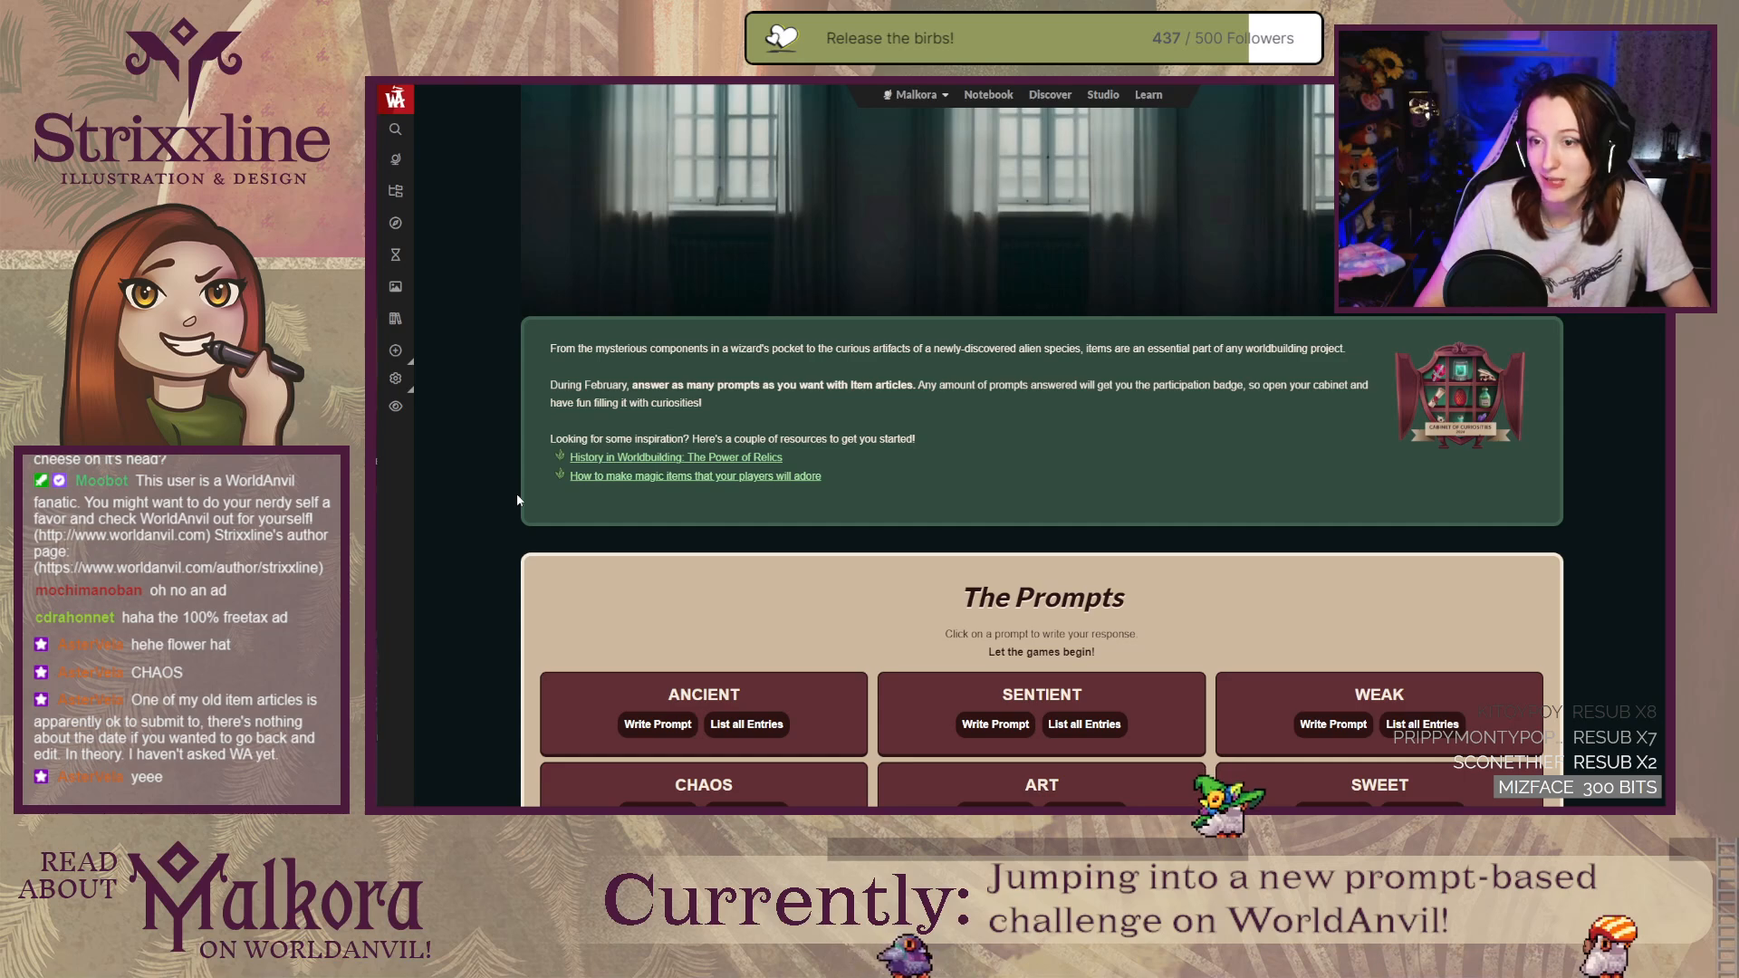
Step: Switch from the challenge prompts to the Malkora world and open the Savelan Geography Lesson article for reading
{"action": "scroll", "coordinate": [517, 500], "scroll_direction": "down", "scroll_amount": 4}
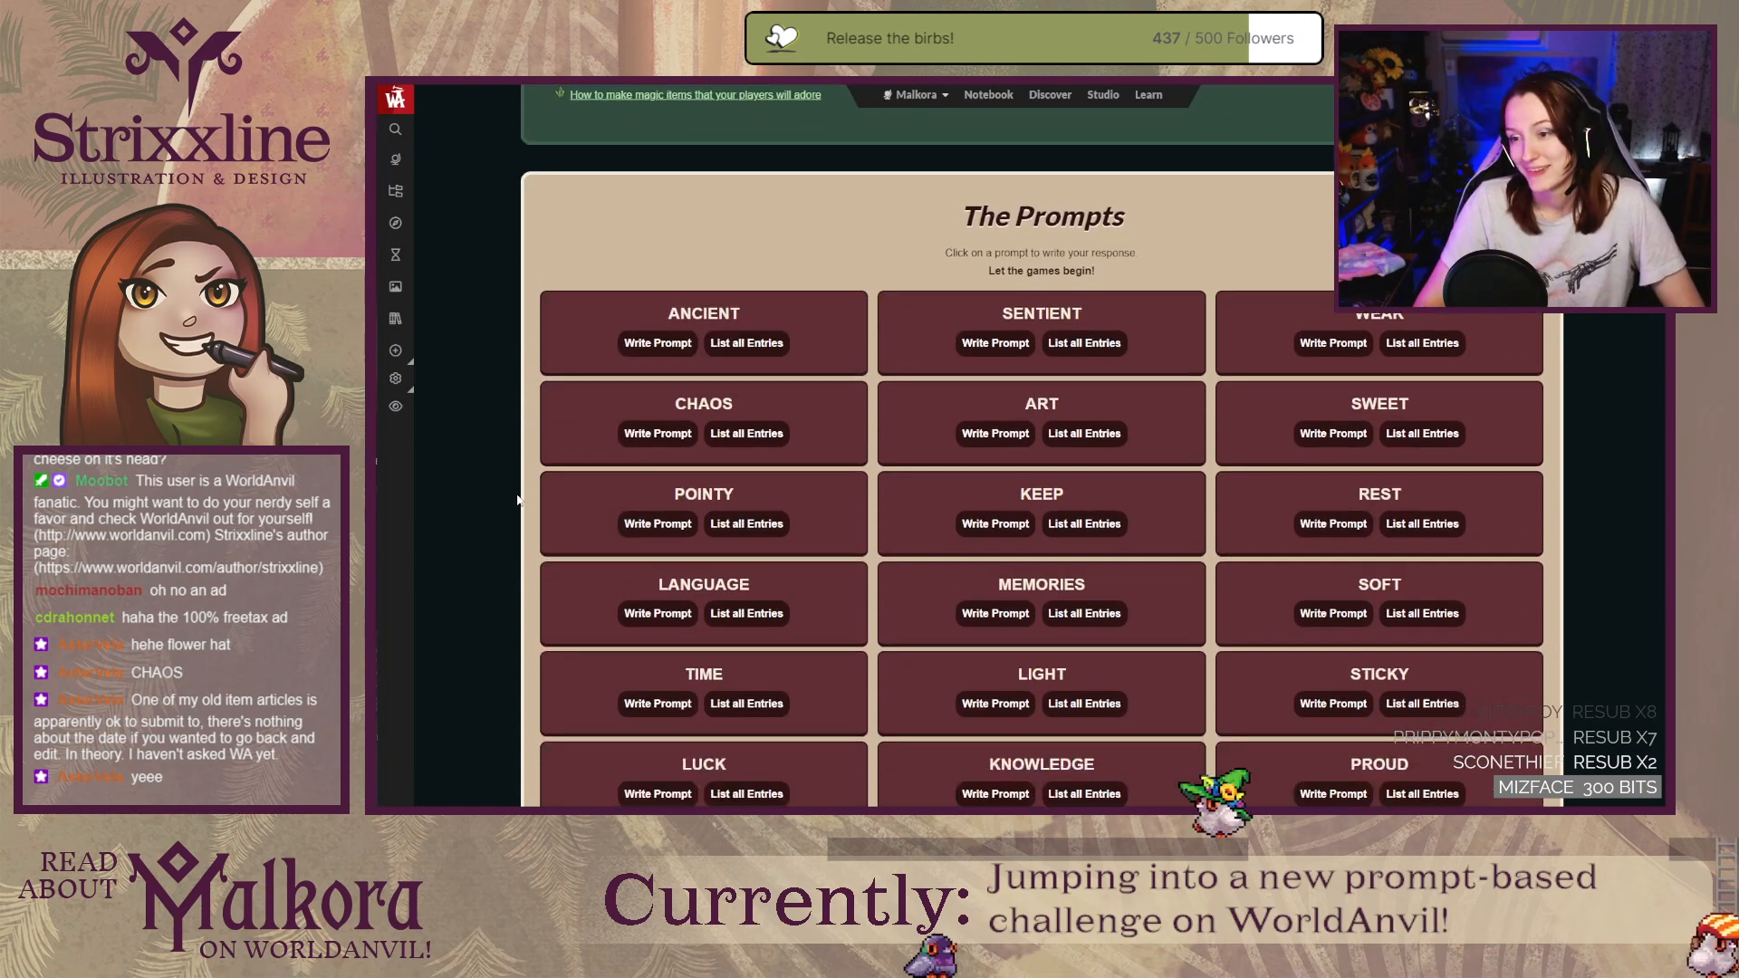
{"action": "scroll", "coordinate": [517, 500], "scroll_direction": "down", "scroll_amount": 1}
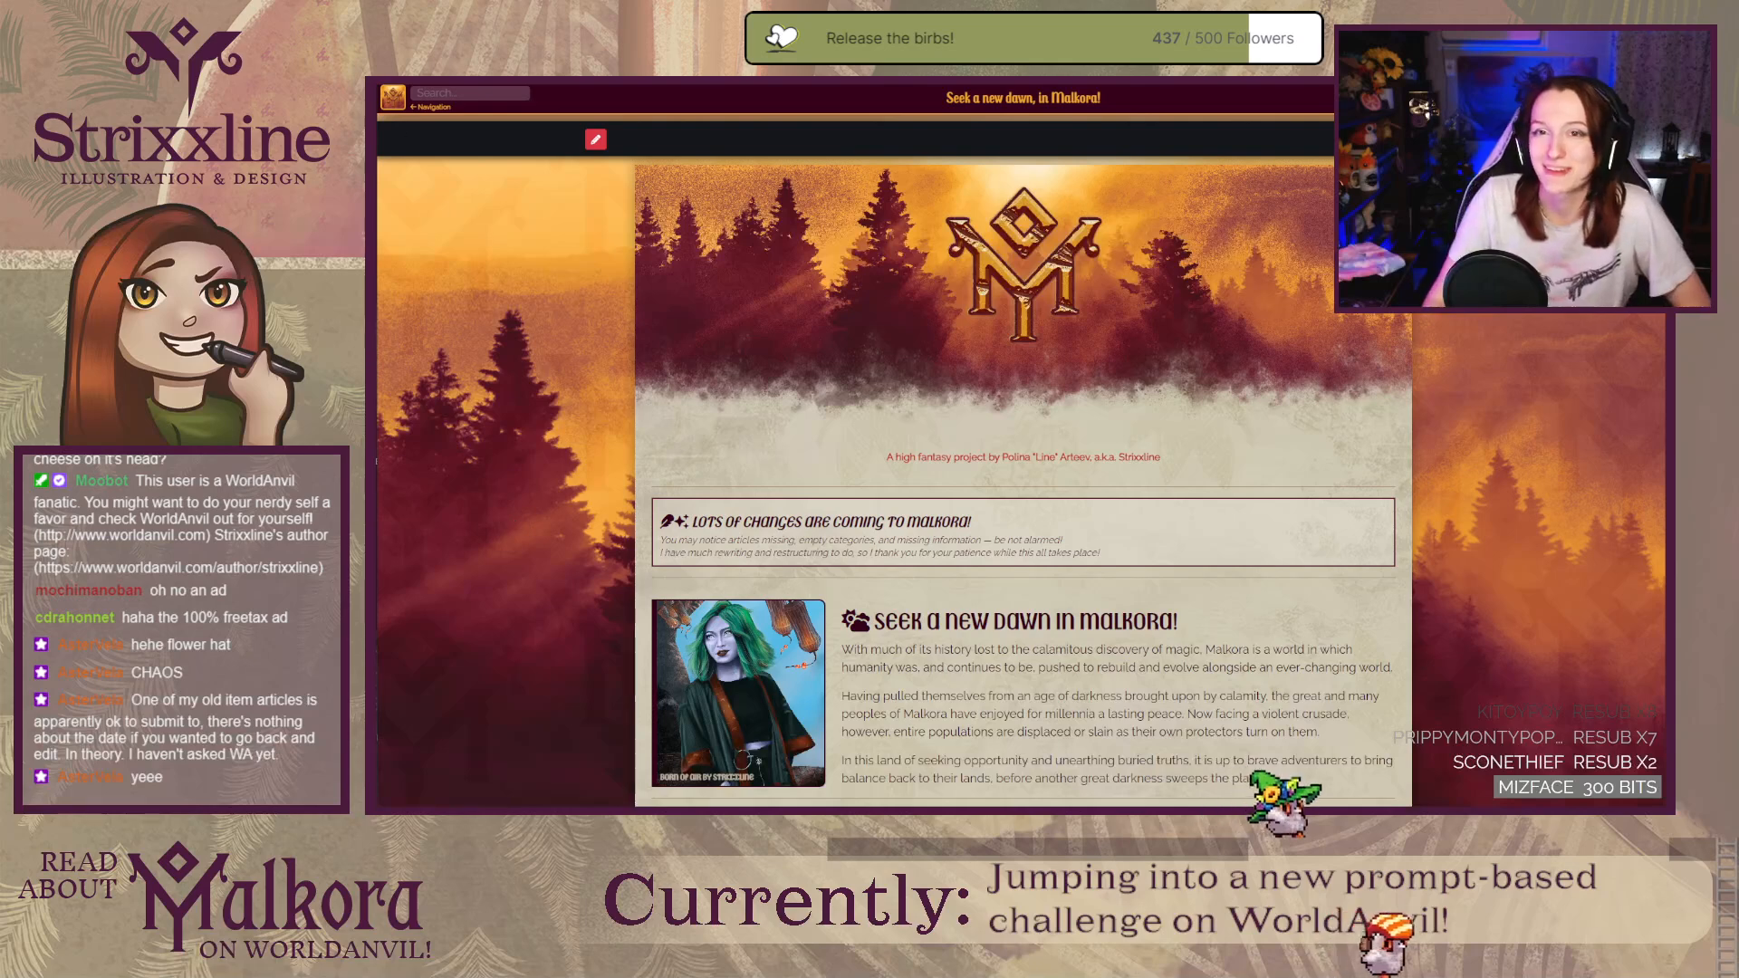
{"action": "left_click", "coordinate": [443, 188]}
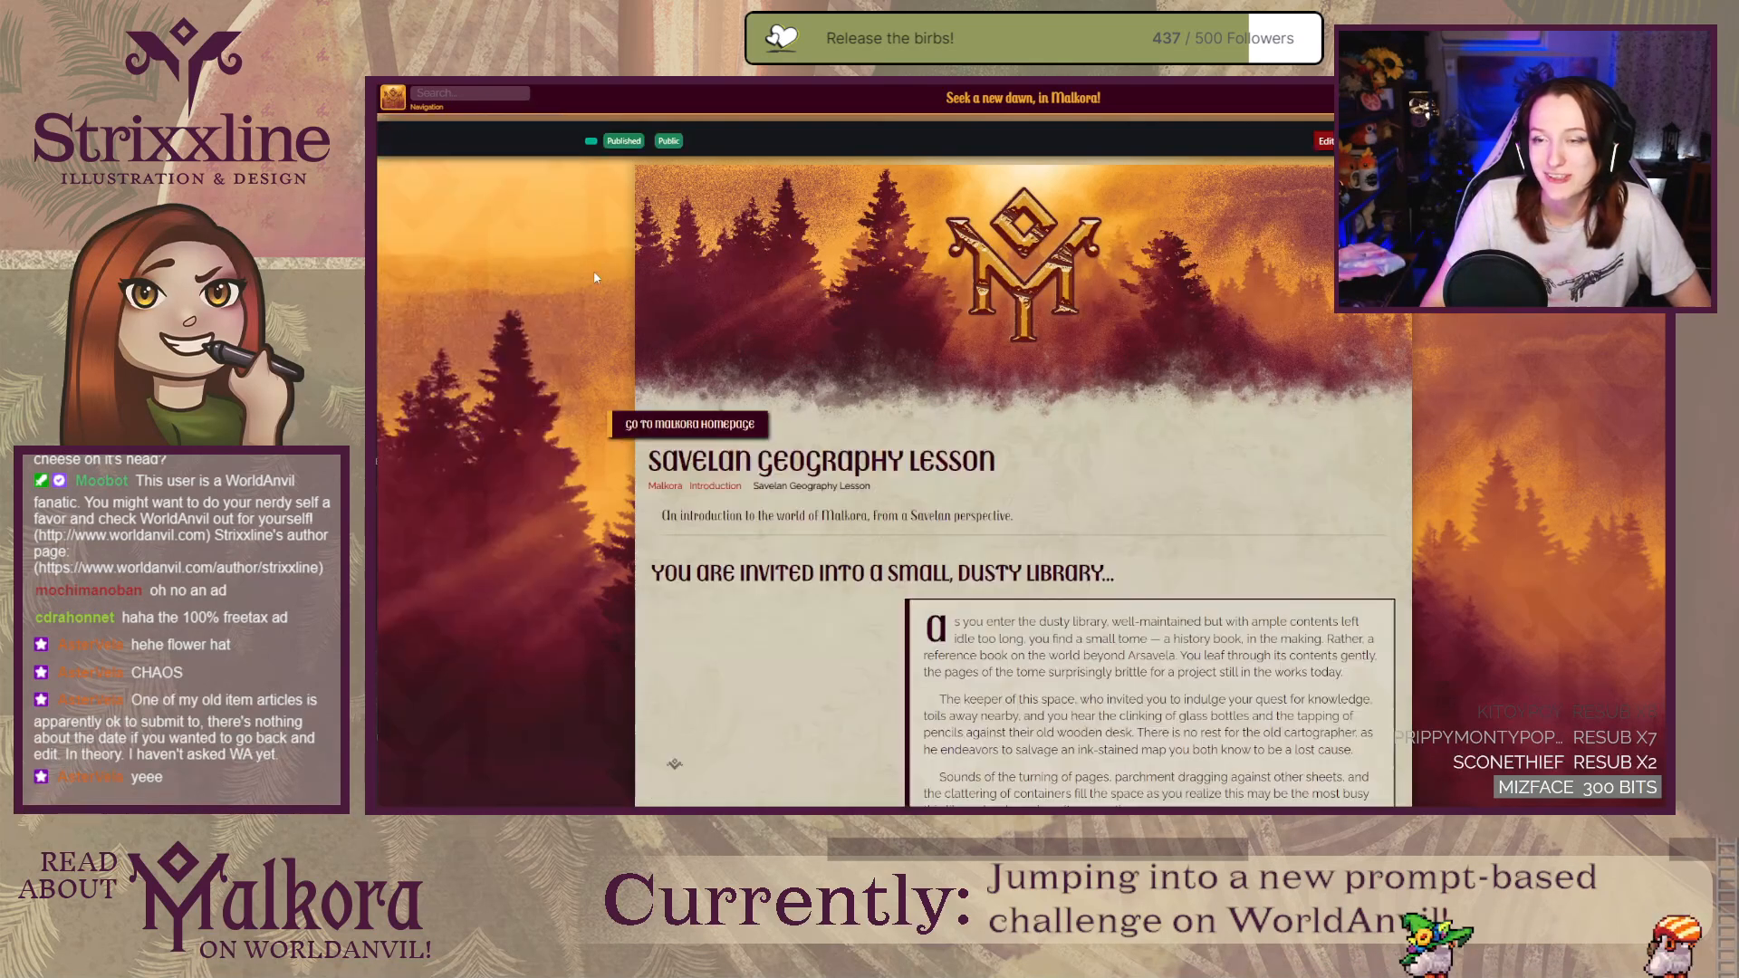
{"action": "scroll", "coordinate": [469, 461], "scroll_direction": "down", "scroll_amount": 2}
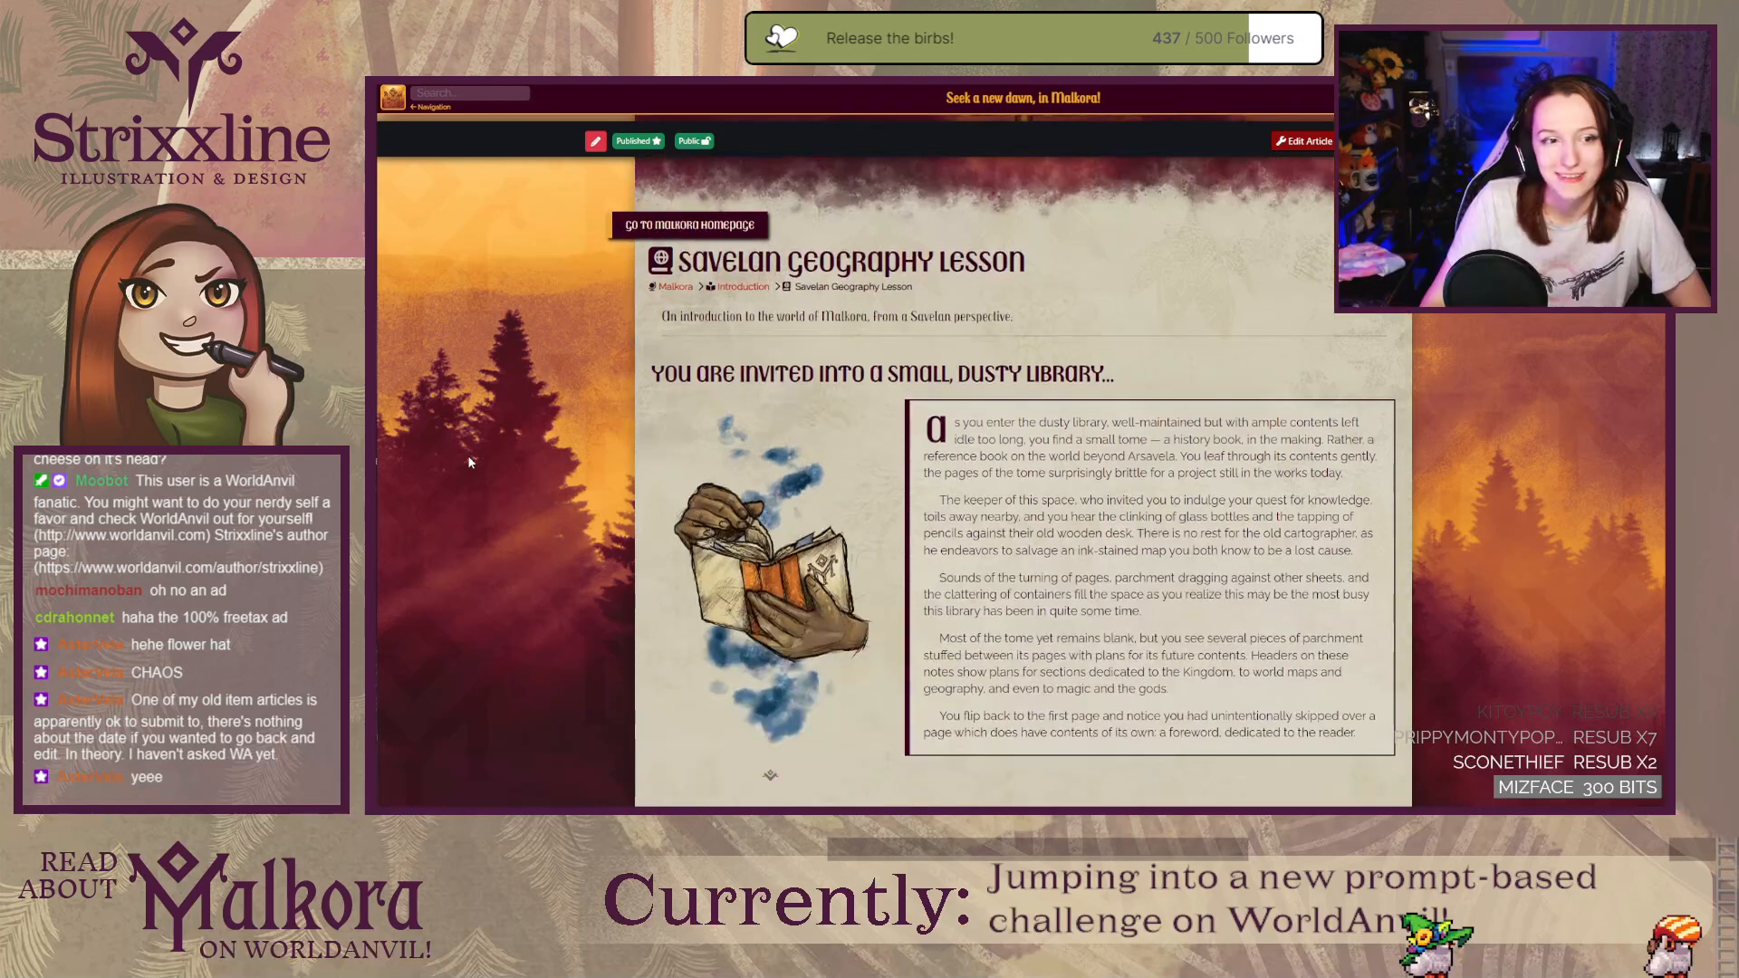
Step: Read through the Savelan Geography Lesson article, from the dusty library introduction to the Seekers and Dawnbringers roles at its end
{"action": "scroll", "coordinate": [470, 462], "scroll_direction": "down", "scroll_amount": 2}
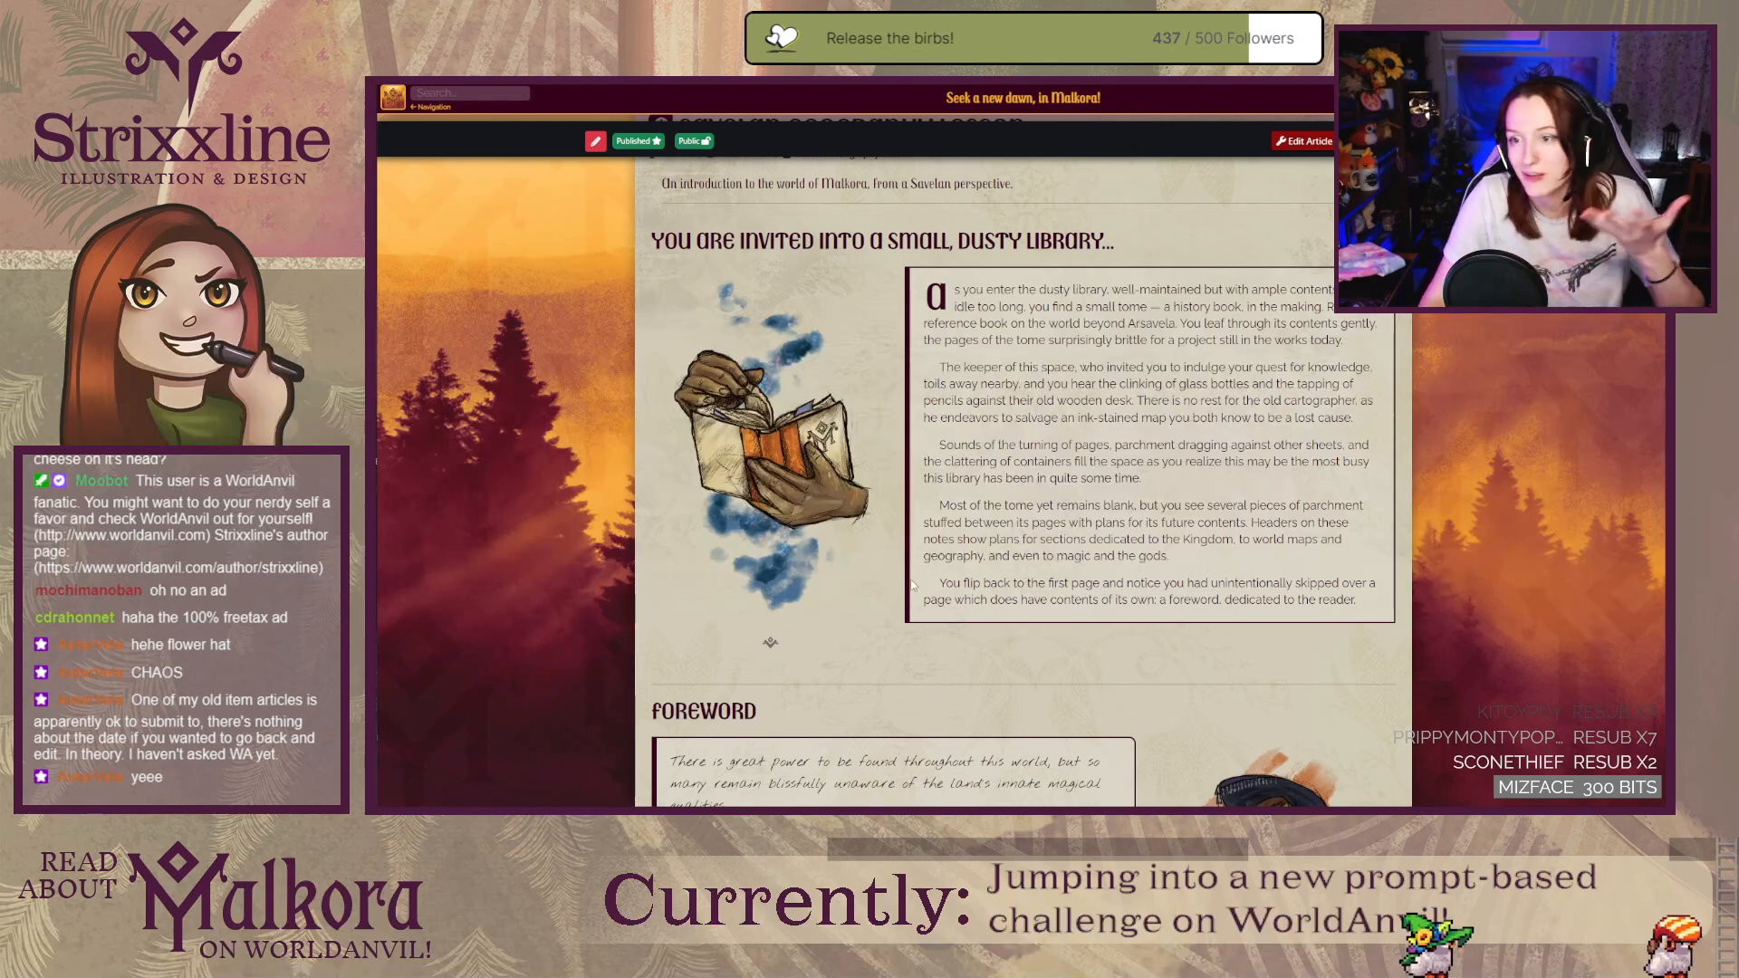
{"action": "scroll", "coordinate": [630, 654], "scroll_direction": "down", "scroll_amount": 6}
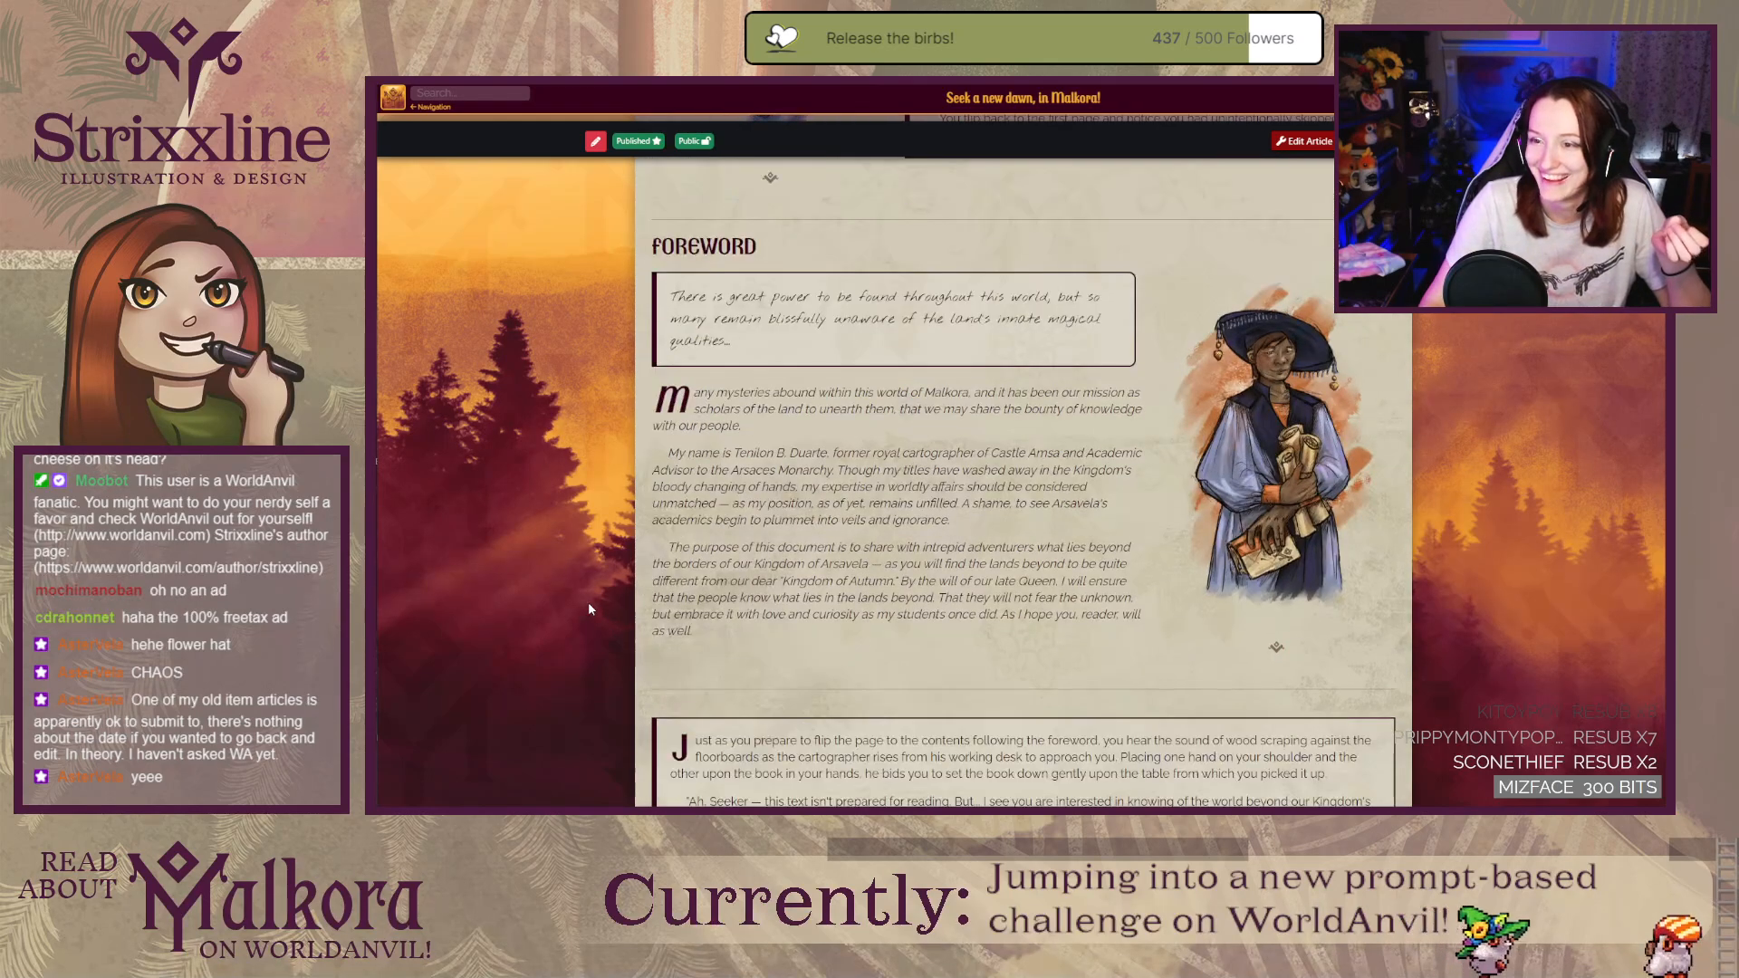
{"action": "scroll", "coordinate": [589, 602], "scroll_direction": "up", "scroll_amount": 1}
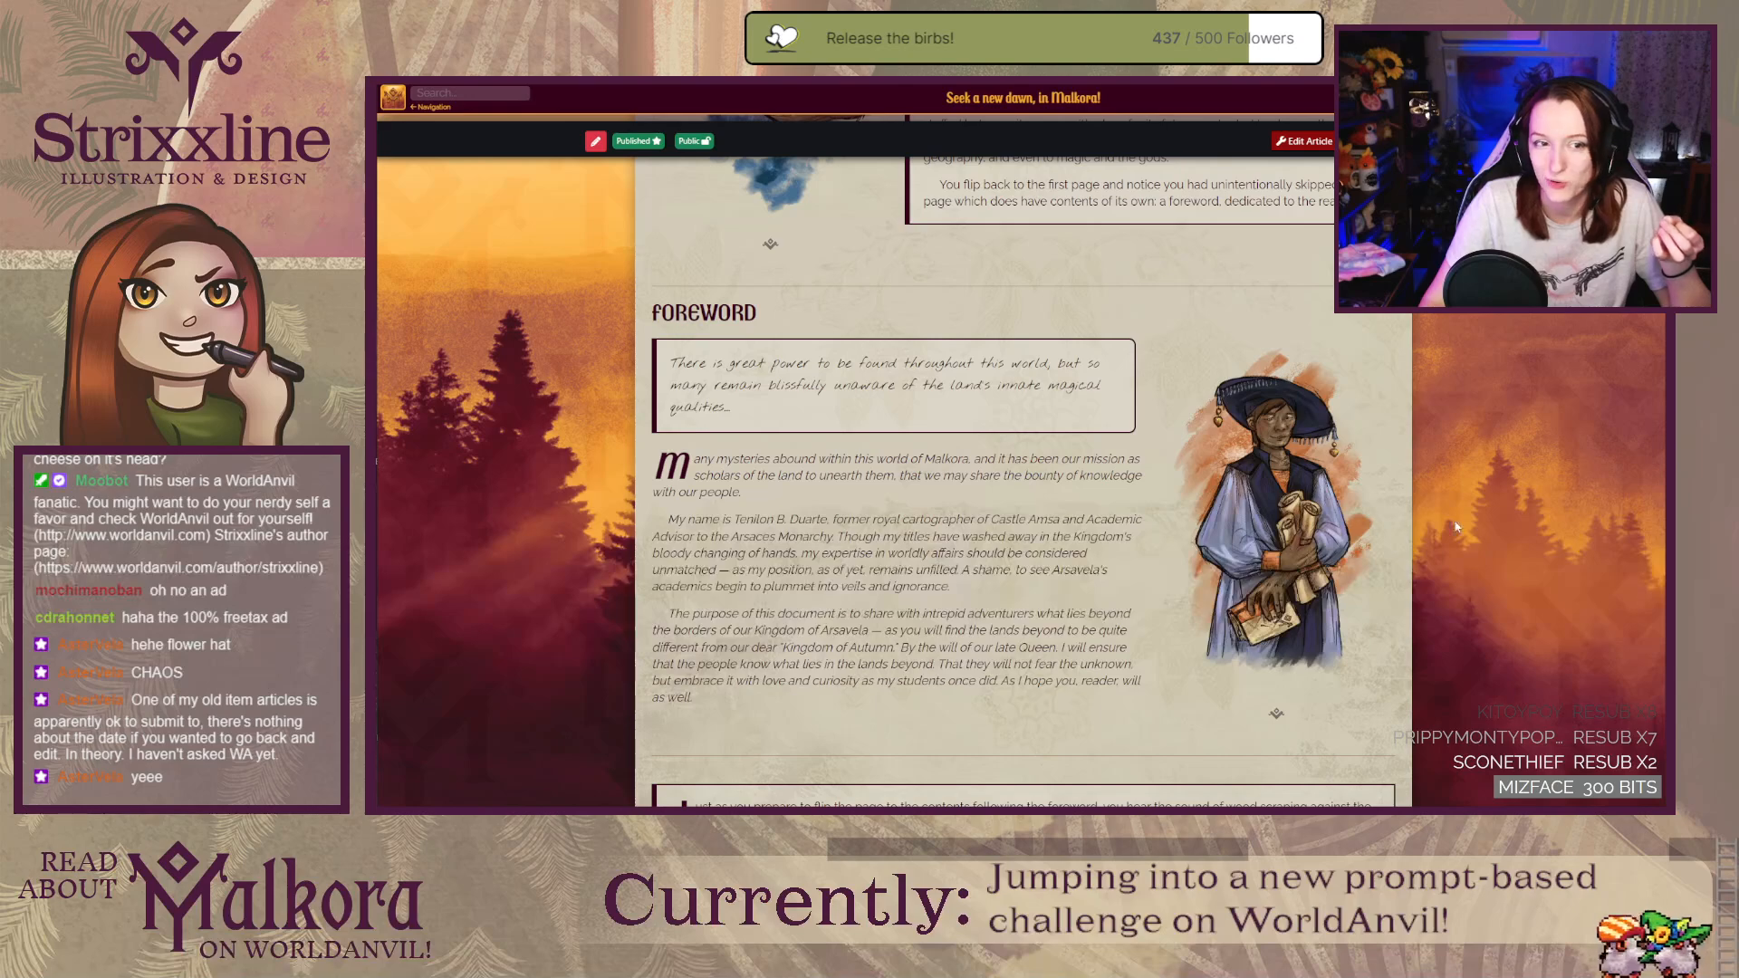
{"action": "scroll", "coordinate": [1509, 589], "scroll_direction": "down", "scroll_amount": 10}
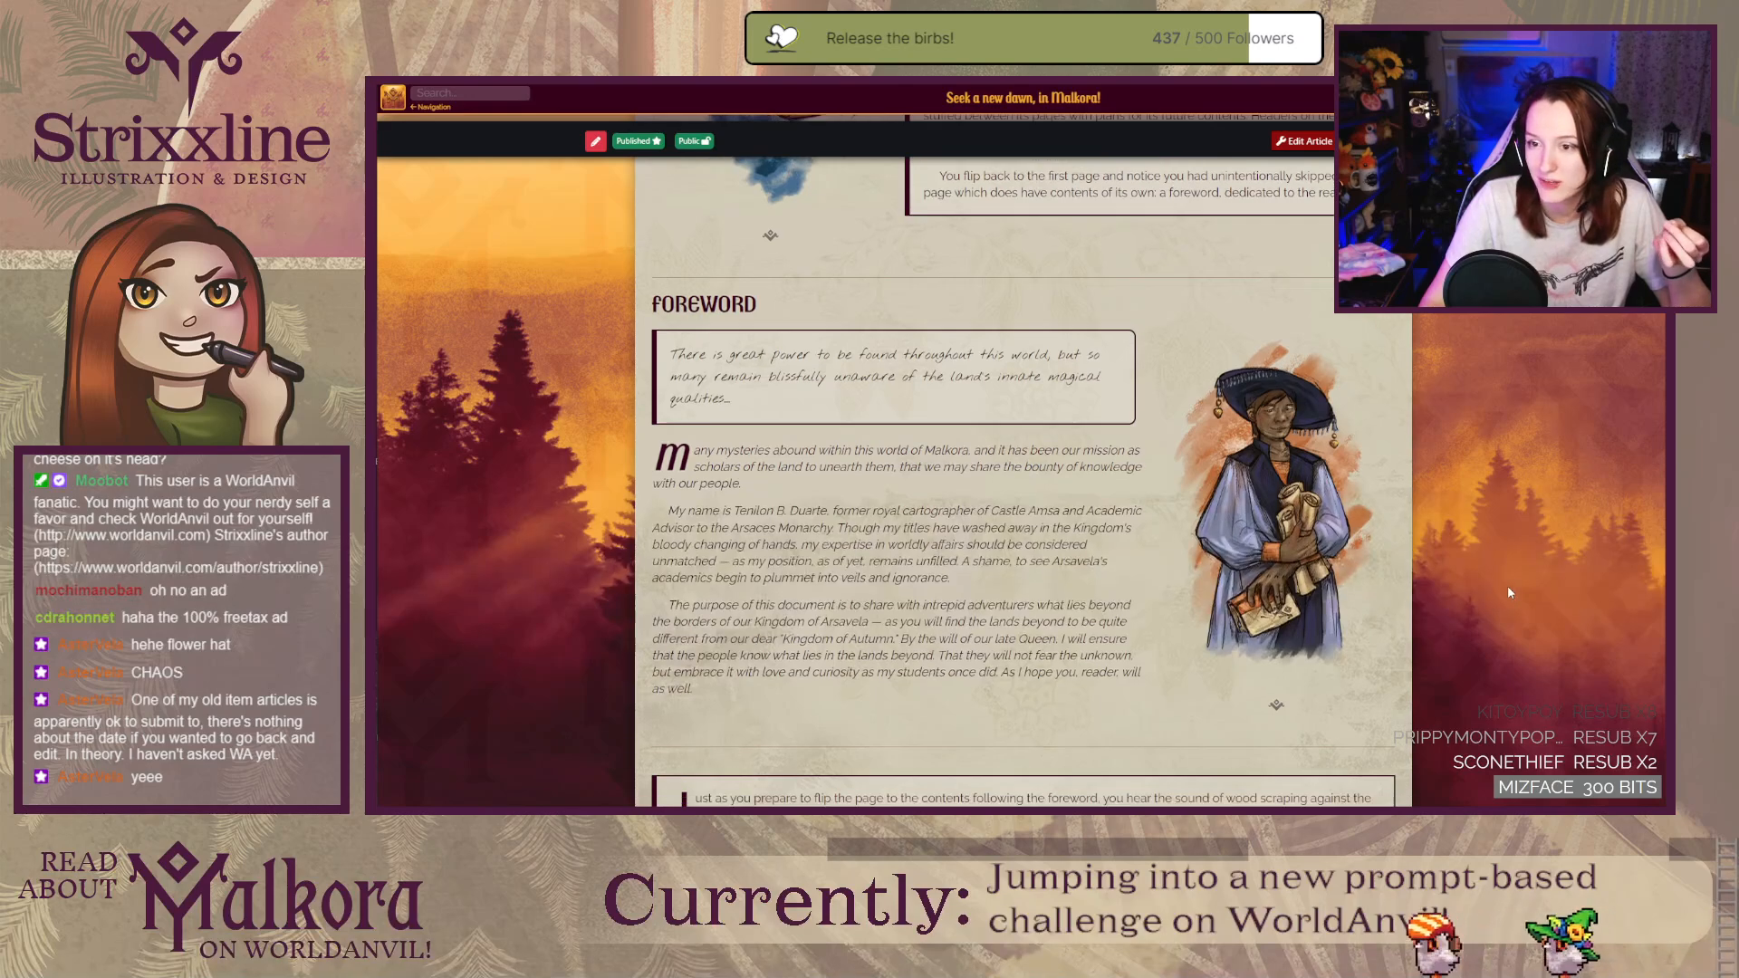
{"action": "scroll", "coordinate": [1508, 593], "scroll_direction": "down", "scroll_amount": 12}
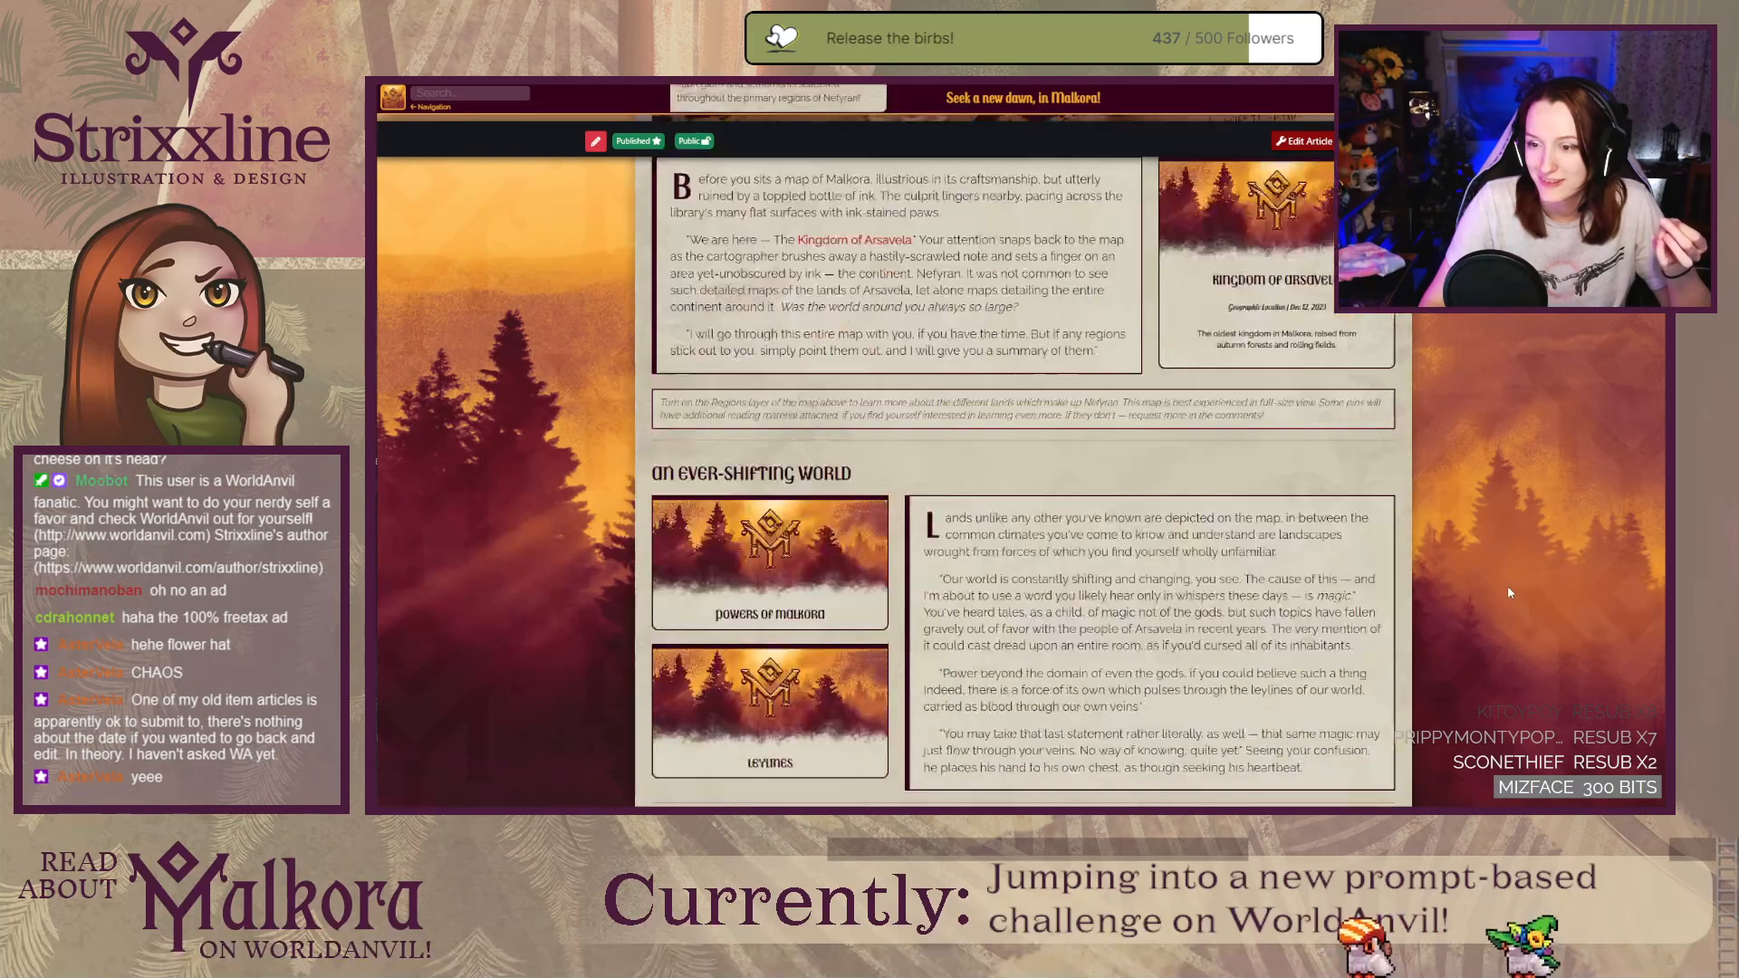
{"action": "scroll", "coordinate": [1509, 592], "scroll_direction": "down", "scroll_amount": 10}
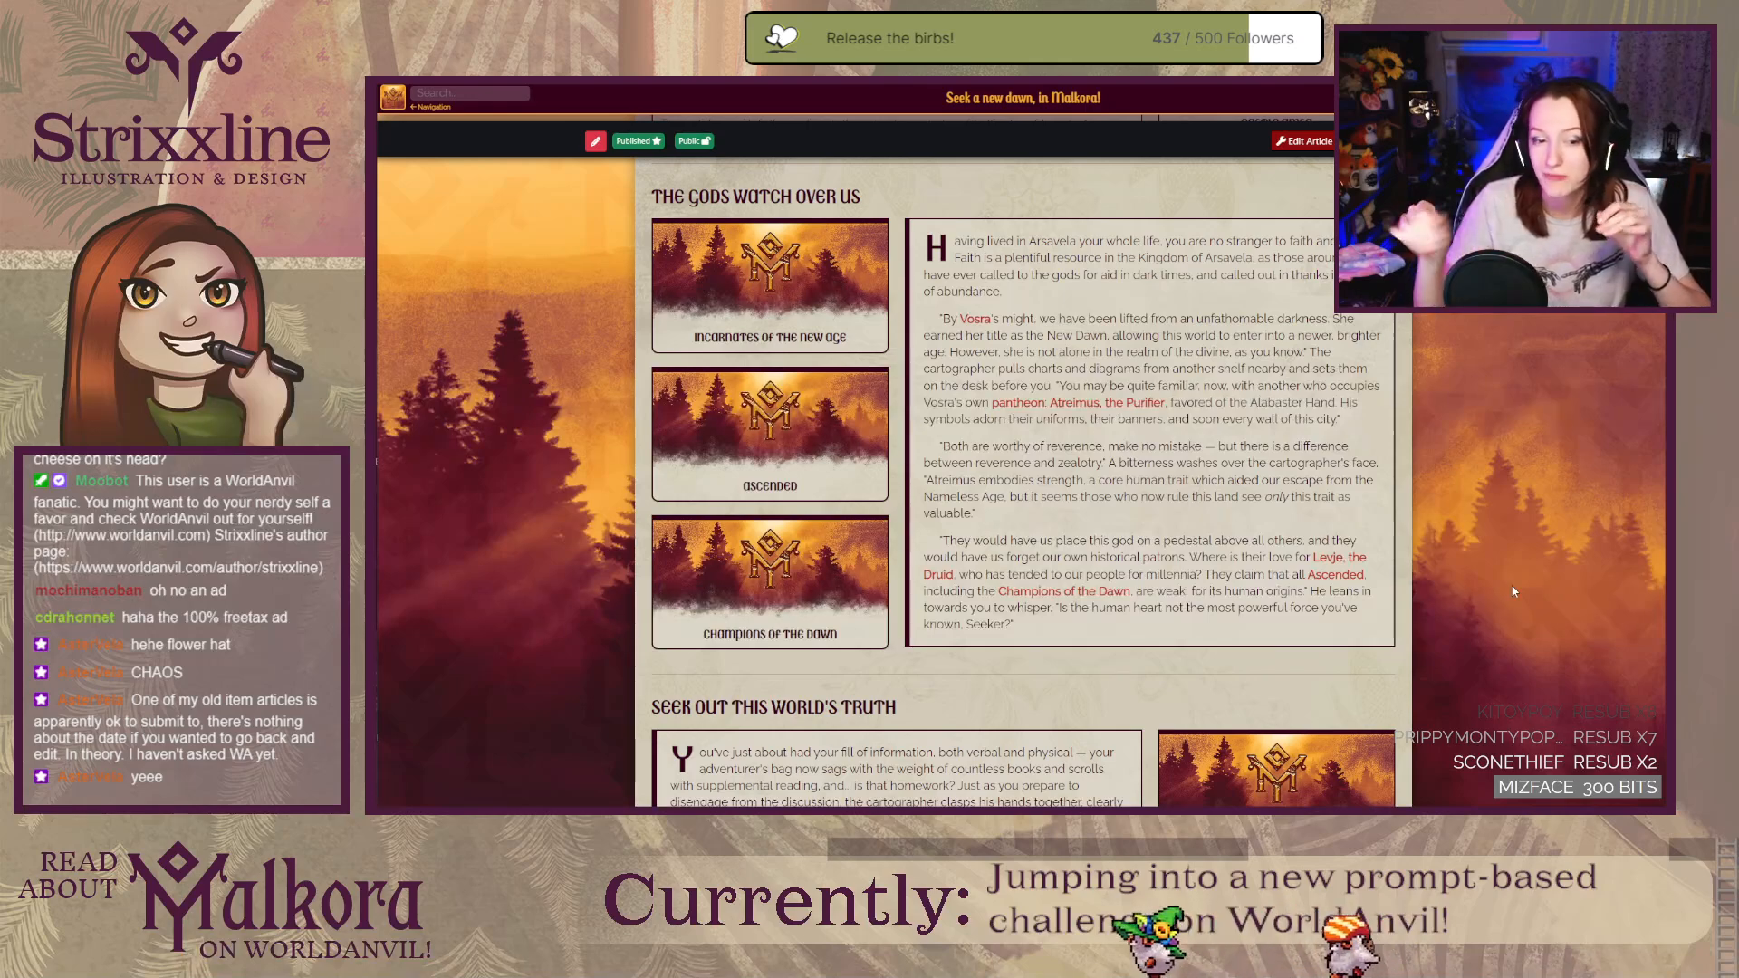
{"action": "scroll", "coordinate": [1532, 593], "scroll_direction": "down", "scroll_amount": 1}
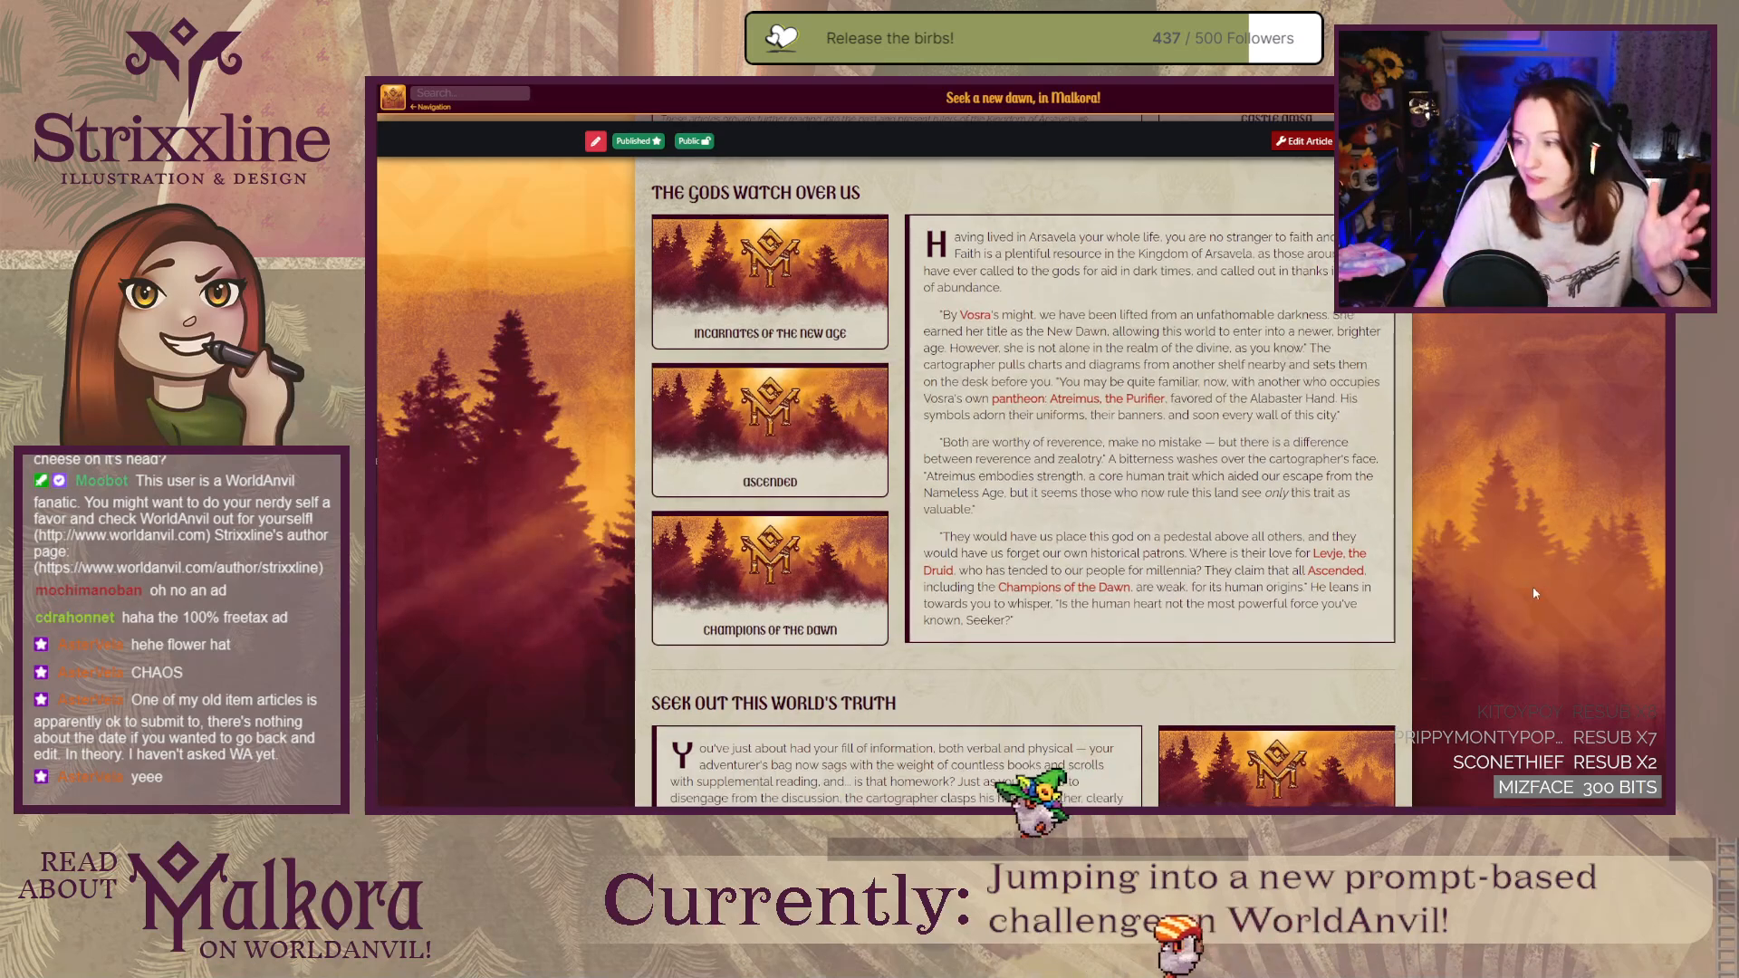
{"action": "scroll", "coordinate": [1536, 593], "scroll_direction": "down", "scroll_amount": 10}
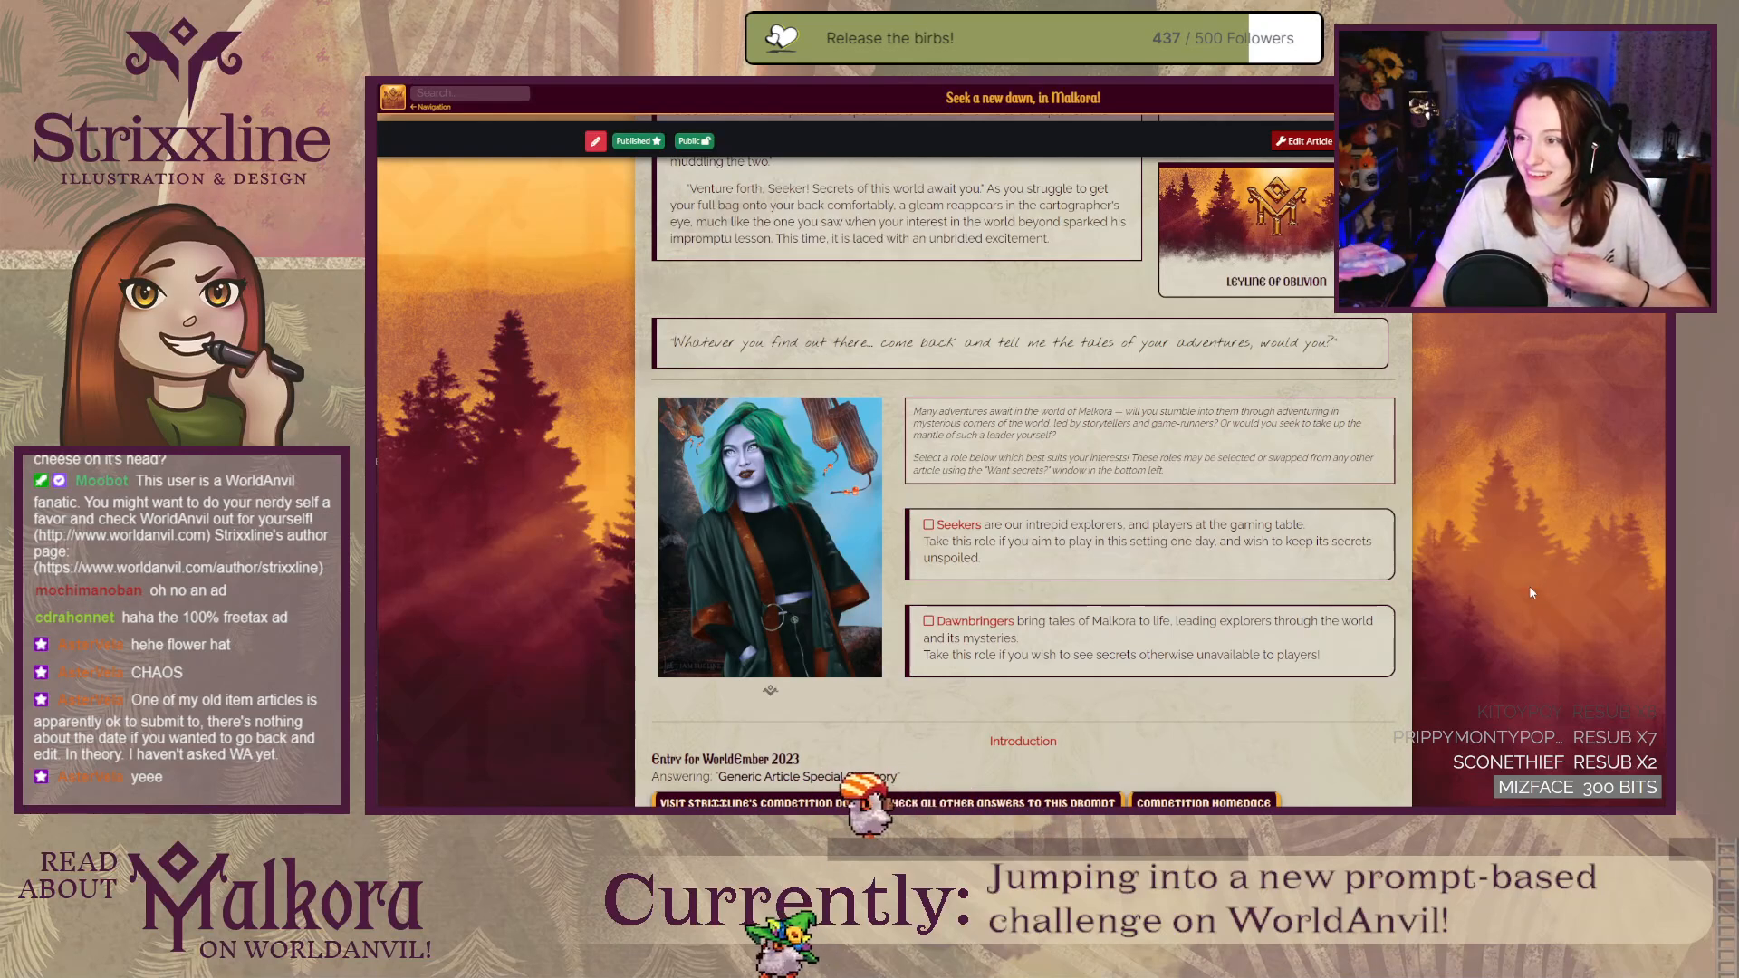
{"action": "scroll", "coordinate": [1533, 593], "scroll_direction": "up", "scroll_amount": 3}
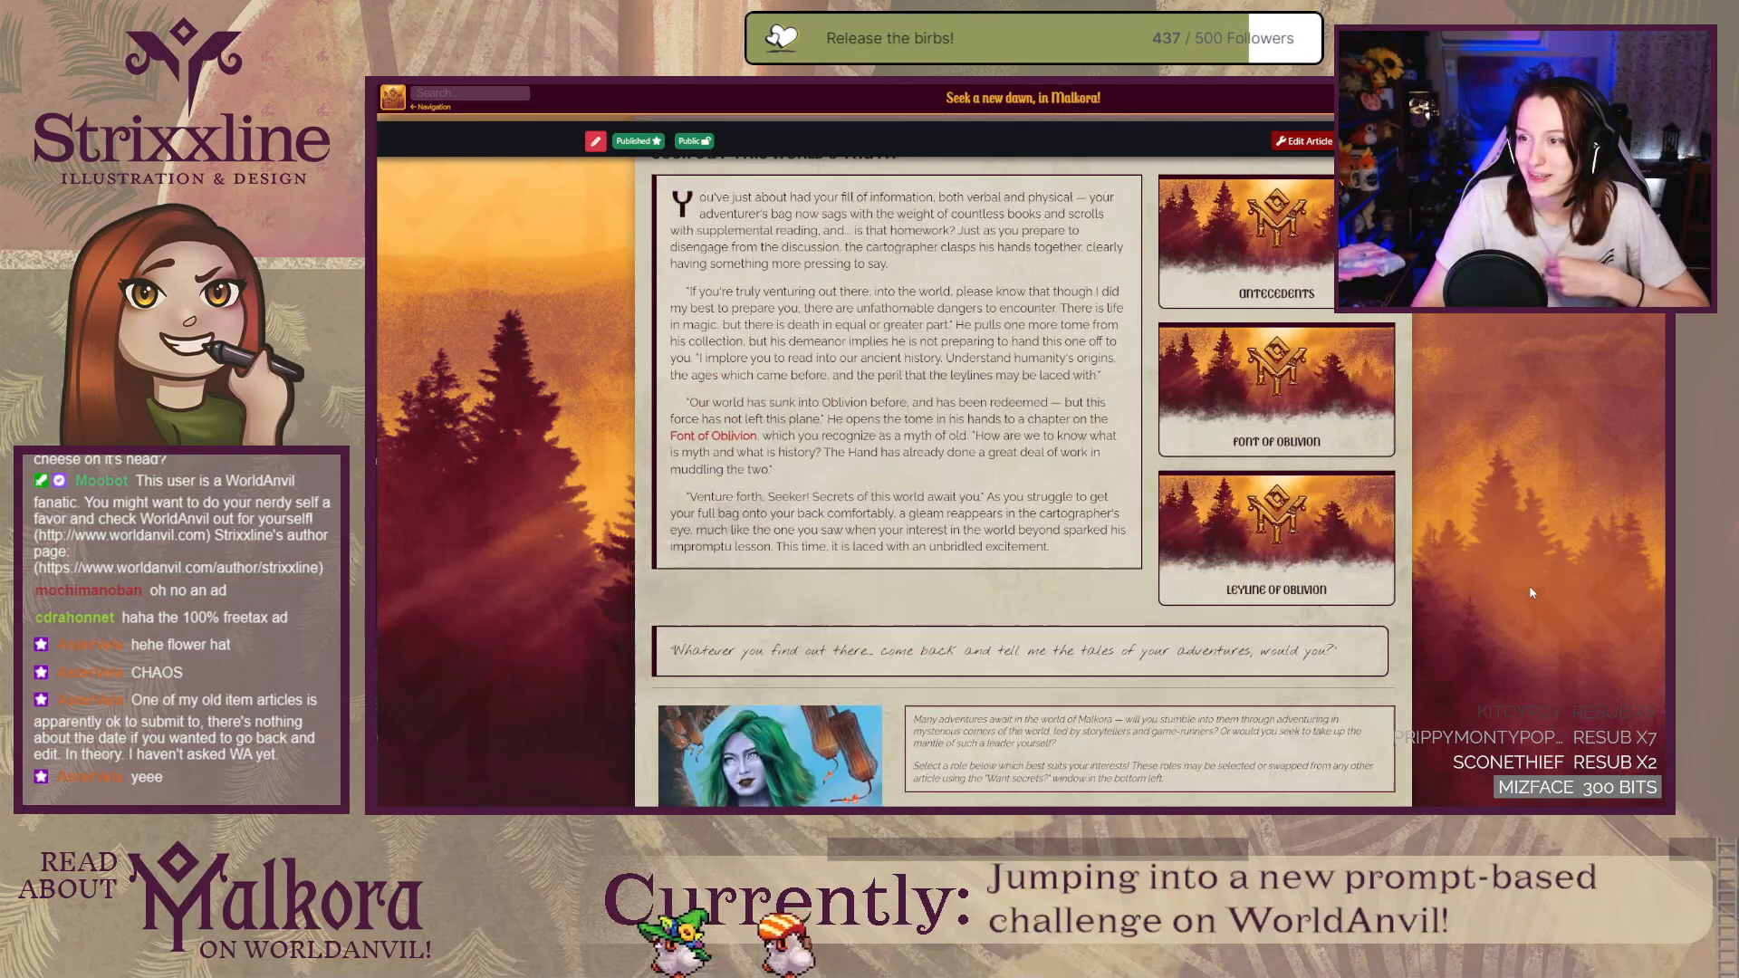
{"action": "scroll", "coordinate": [1531, 594], "scroll_direction": "up", "scroll_amount": 2}
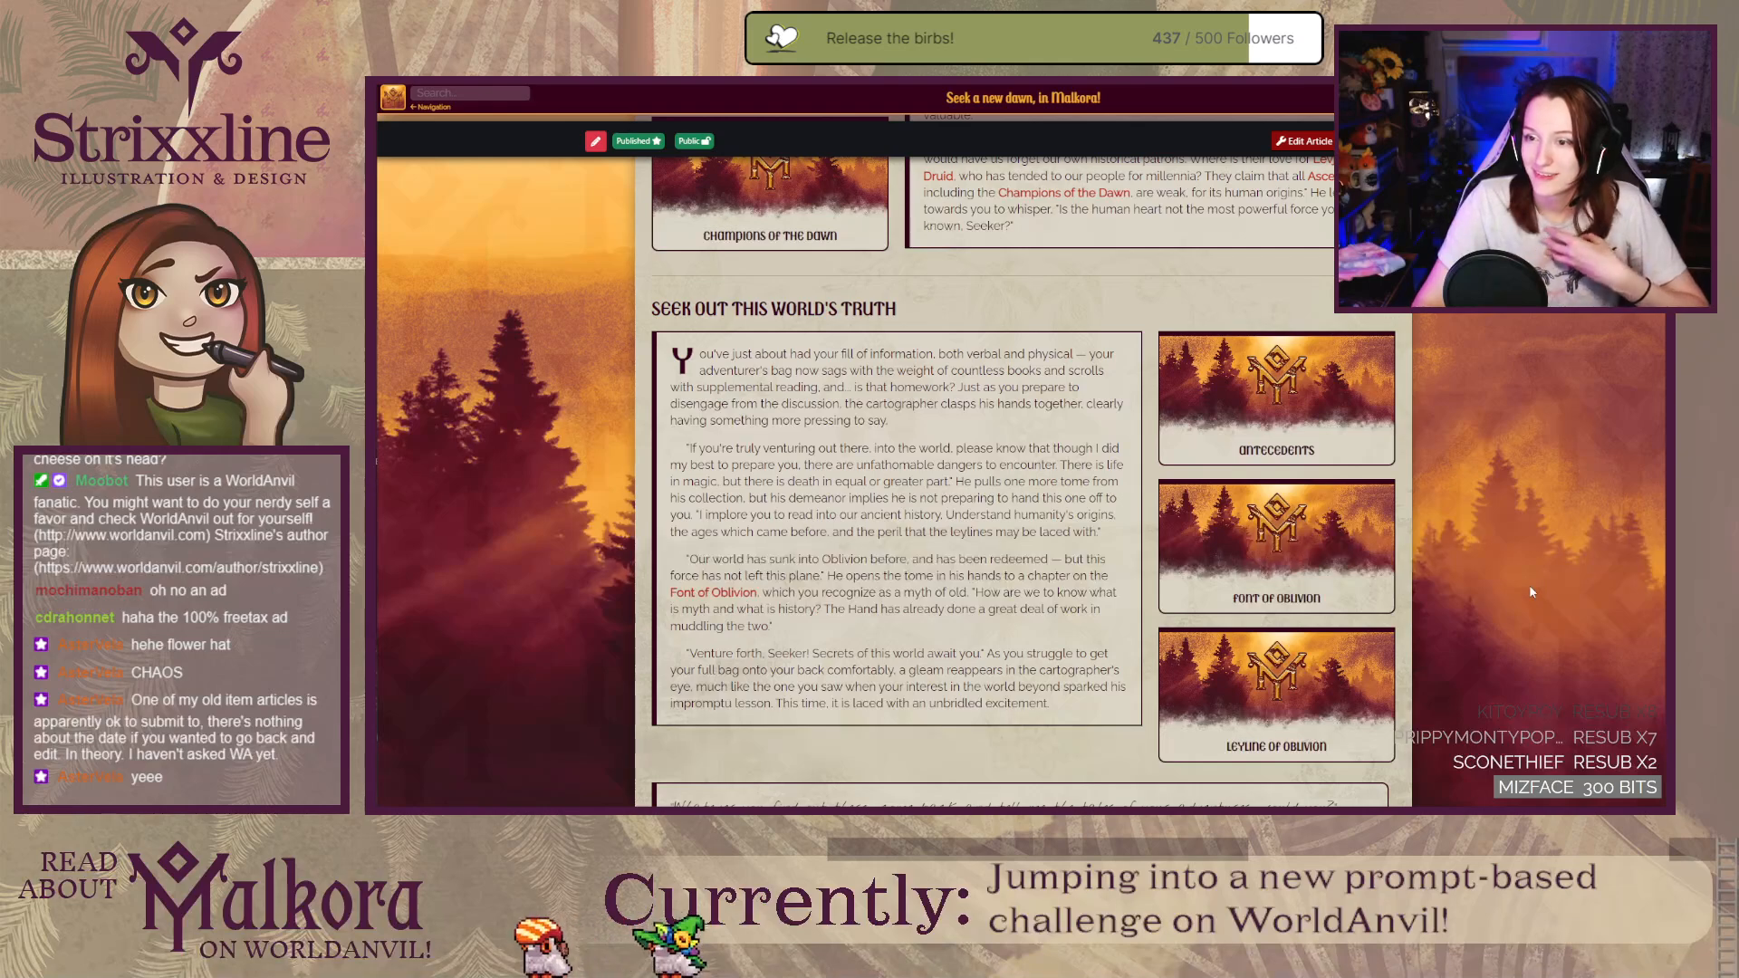
{"action": "scroll", "coordinate": [1022, 481], "scroll_direction": "up", "scroll_amount": 10}
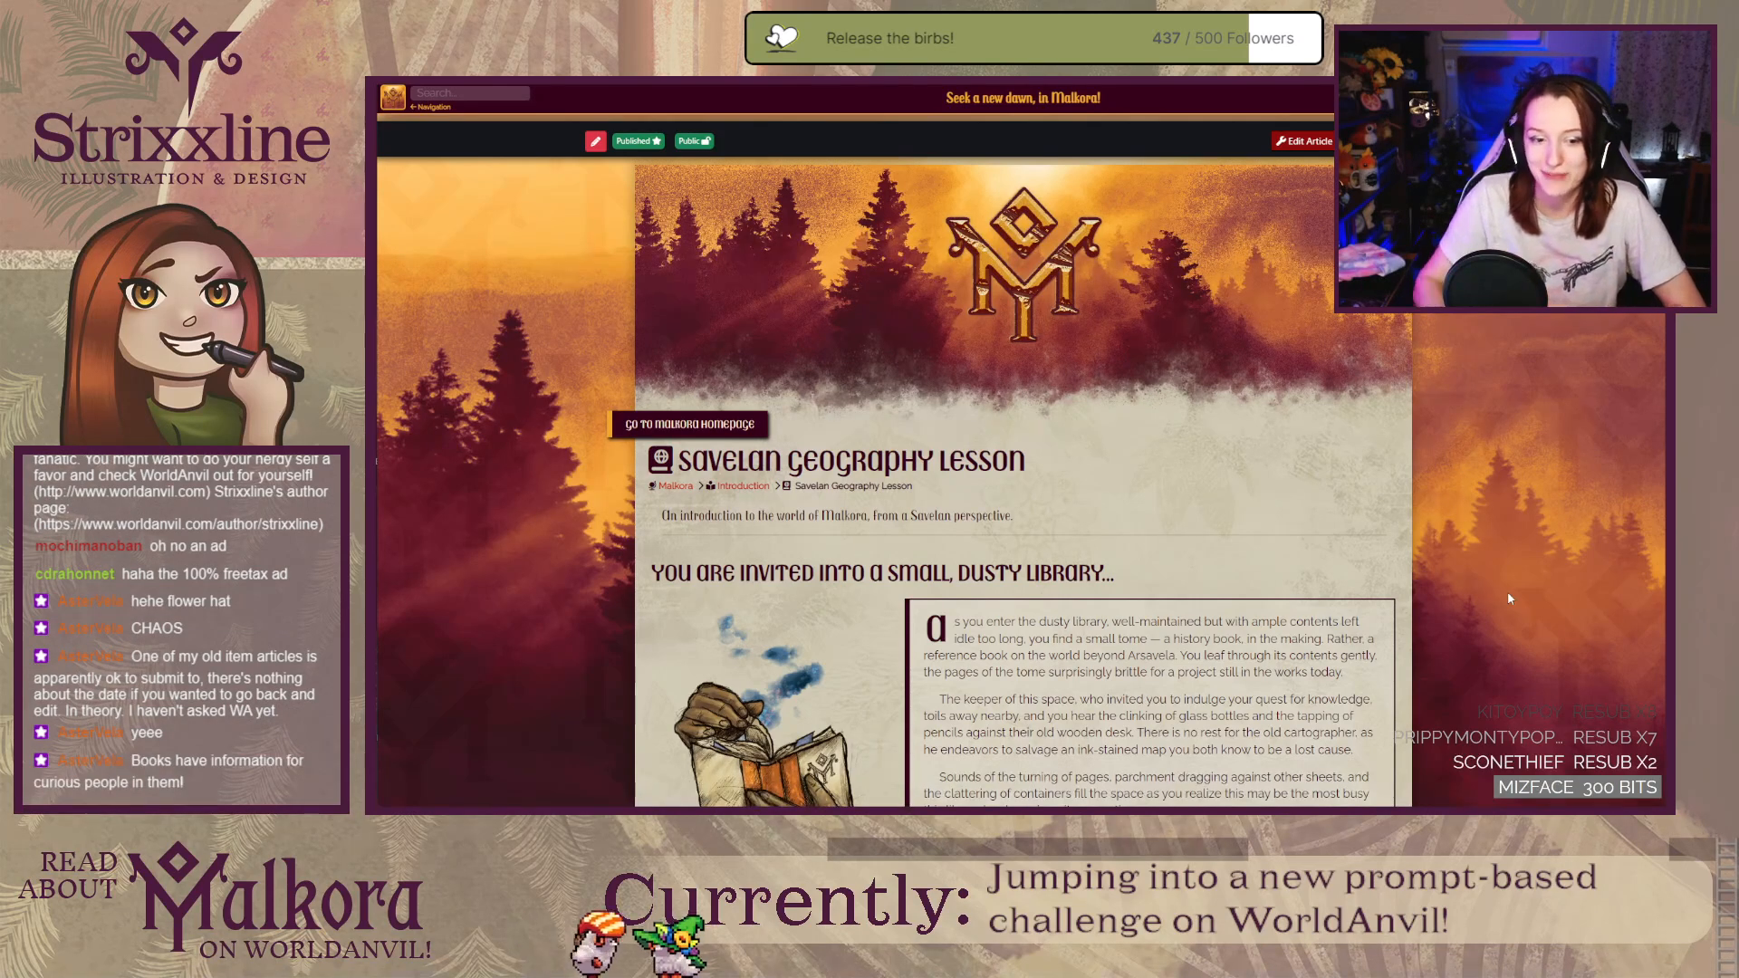
Step: Review the article's library introduction, the Foreword and the cartographer's passage above the map again
{"action": "scroll", "coordinate": [1509, 596], "scroll_direction": "down", "scroll_amount": 1}
{"action": "scroll", "coordinate": [1509, 596], "scroll_direction": "down", "scroll_amount": 1}
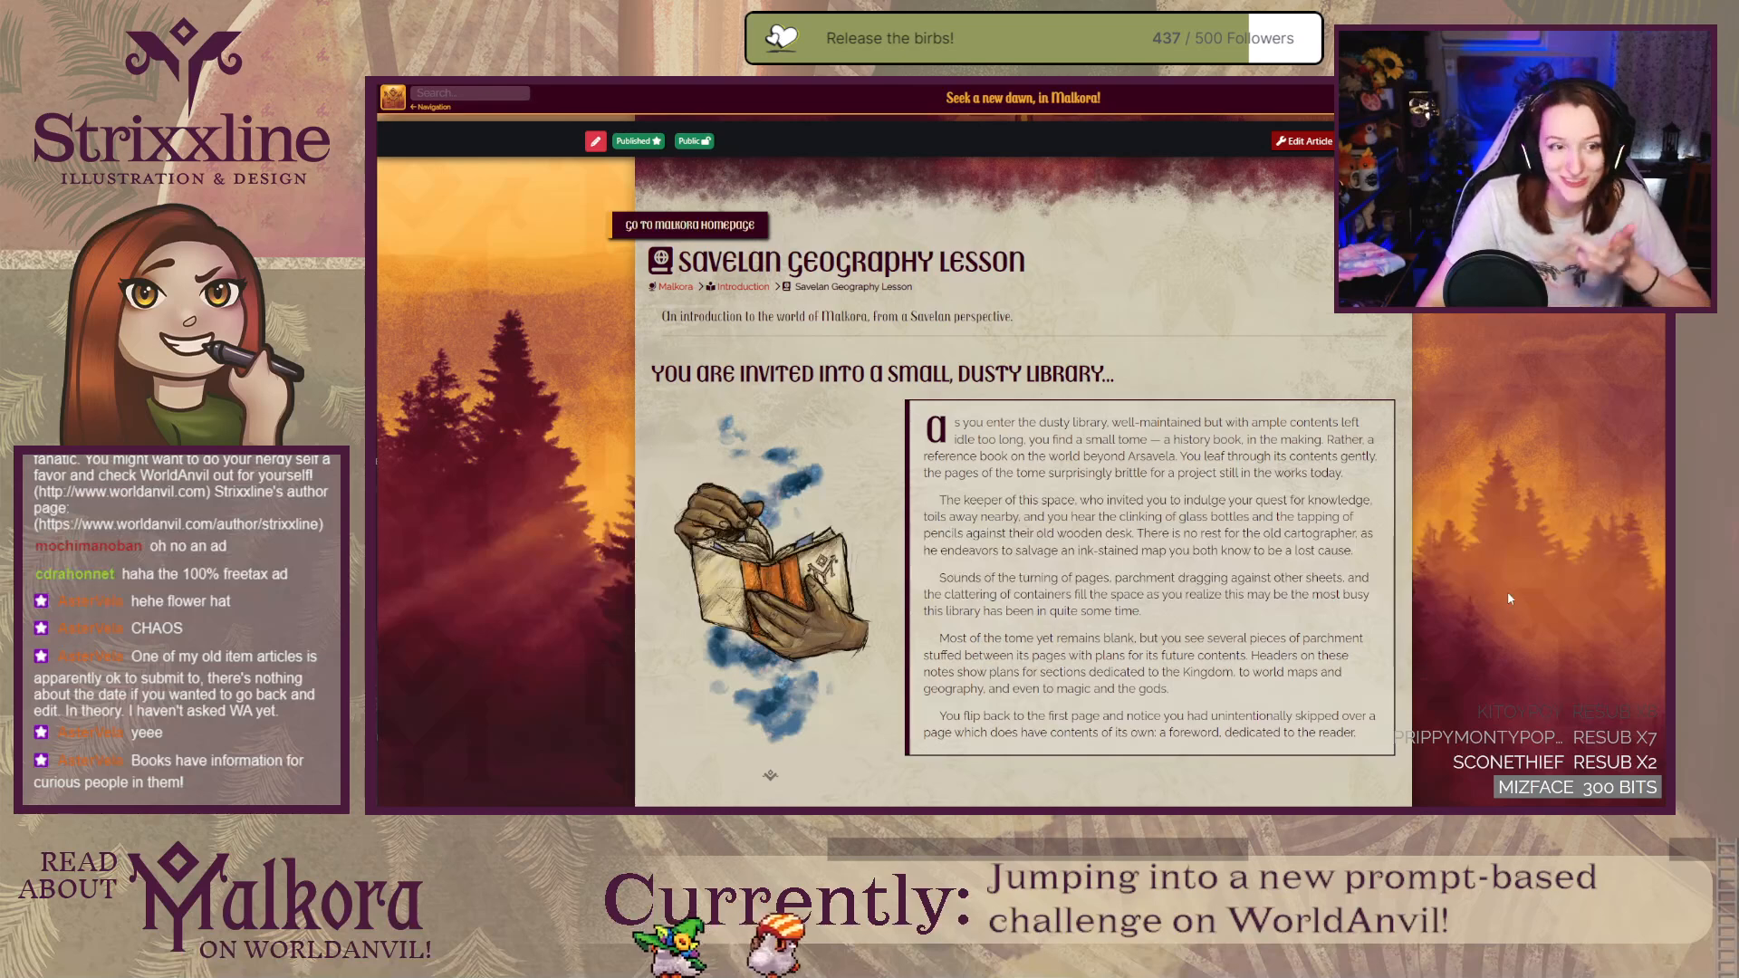
{"action": "scroll", "coordinate": [1509, 596], "scroll_direction": "down", "scroll_amount": 1}
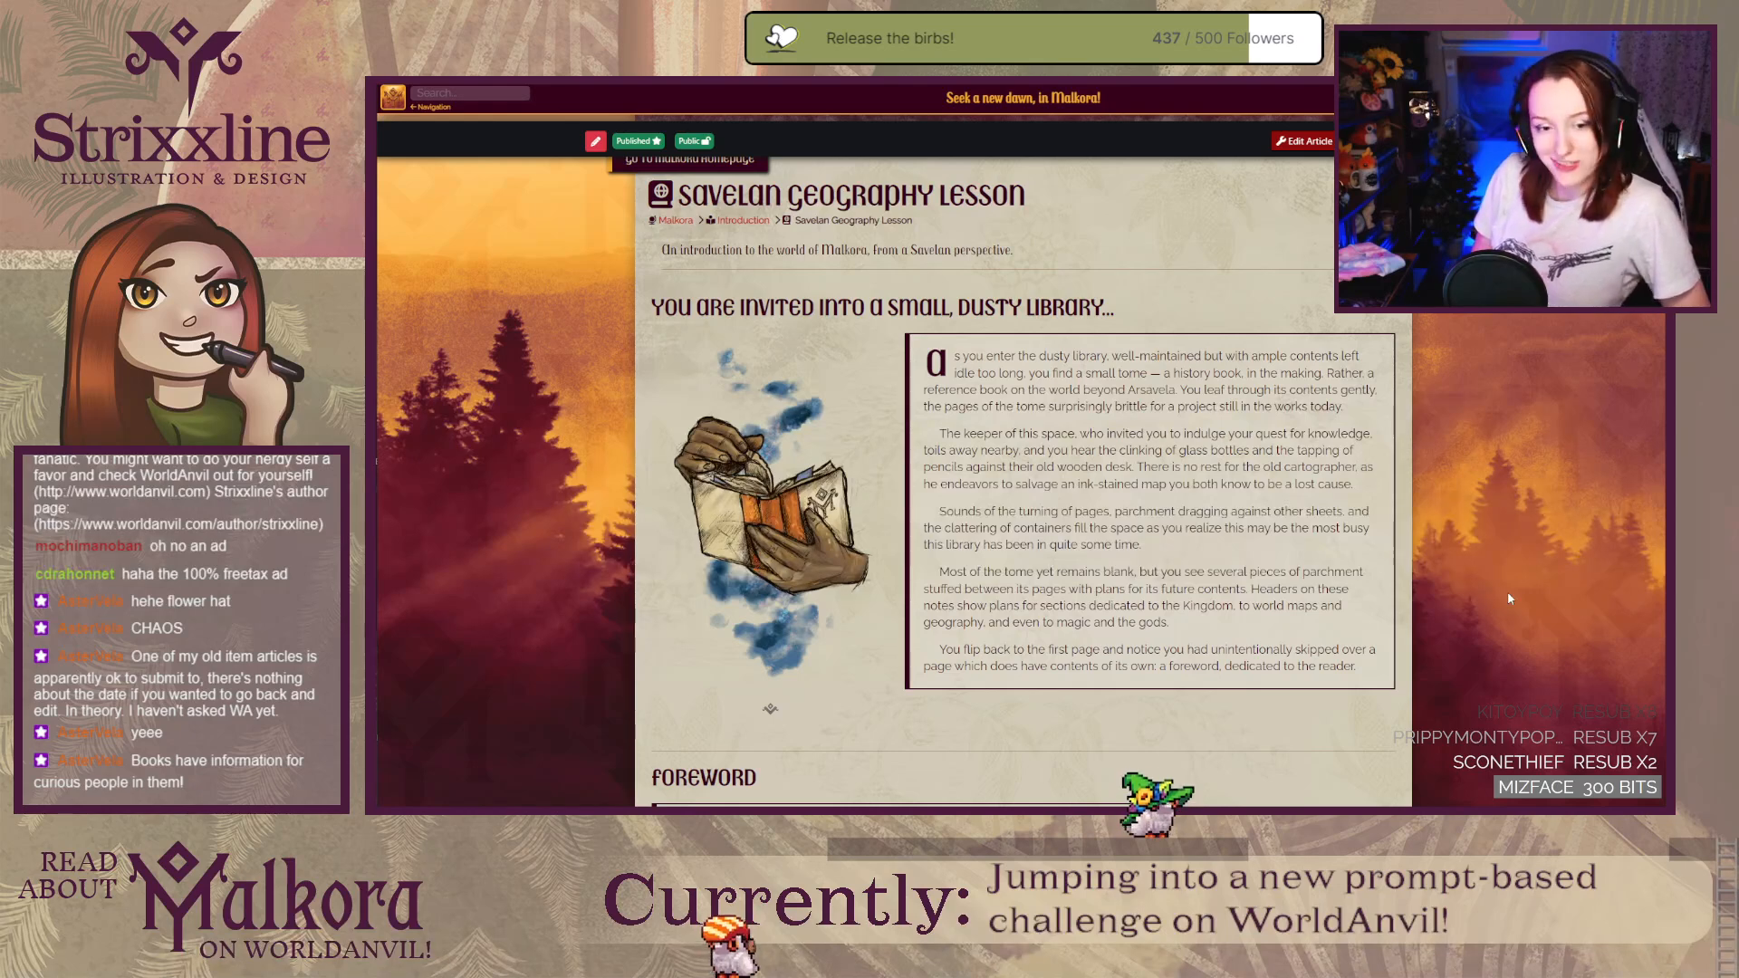
{"action": "scroll", "coordinate": [1300, 579], "scroll_direction": "down", "scroll_amount": 3}
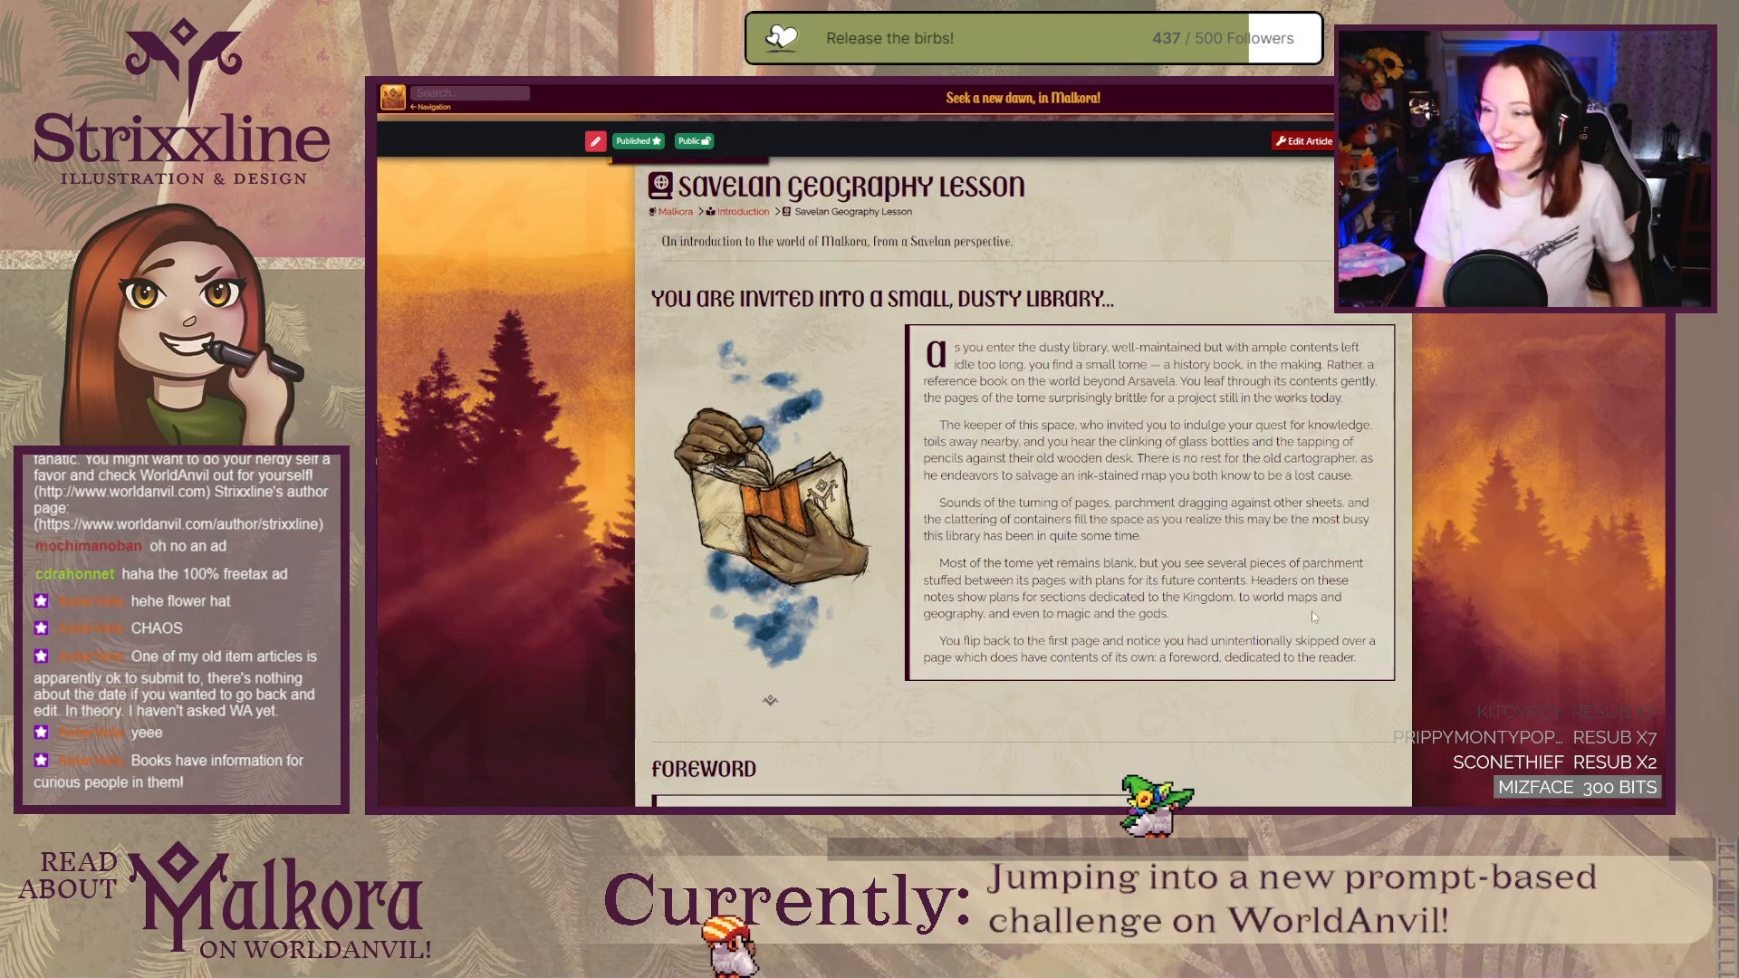
{"action": "scroll", "coordinate": [1301, 579], "scroll_direction": "down", "scroll_amount": 3}
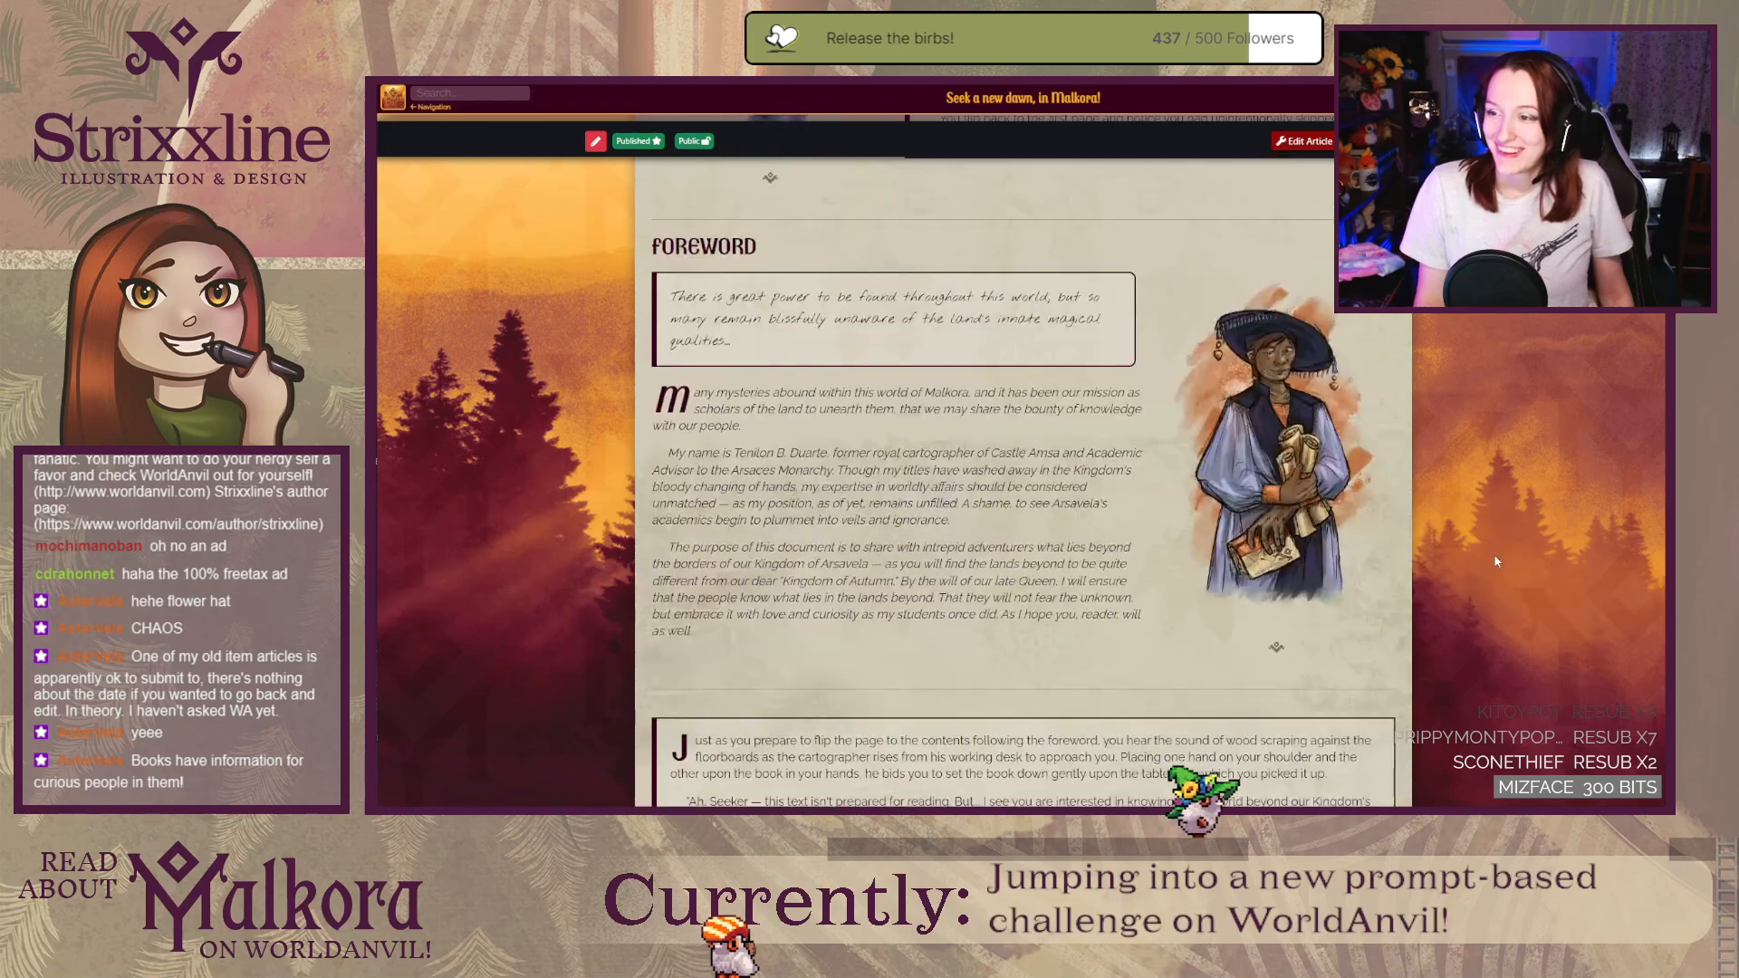
{"action": "scroll", "coordinate": [1496, 561], "scroll_direction": "down", "scroll_amount": 5}
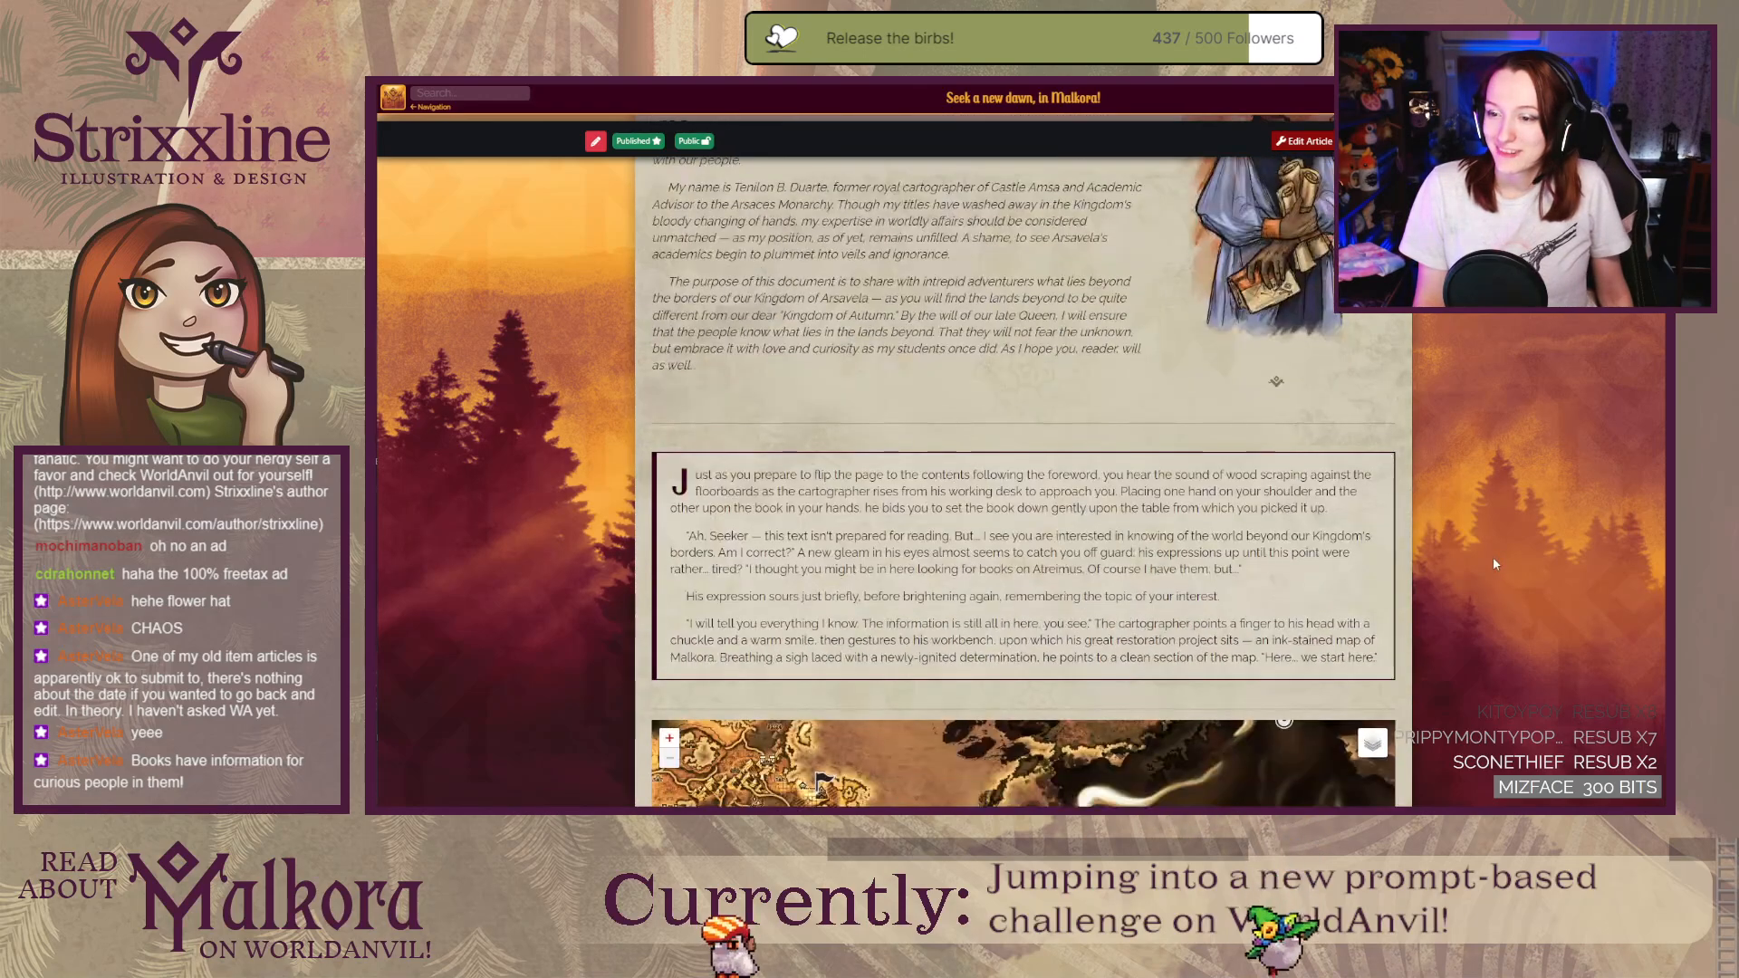
{"action": "scroll", "coordinate": [1495, 564], "scroll_direction": "up", "scroll_amount": 10}
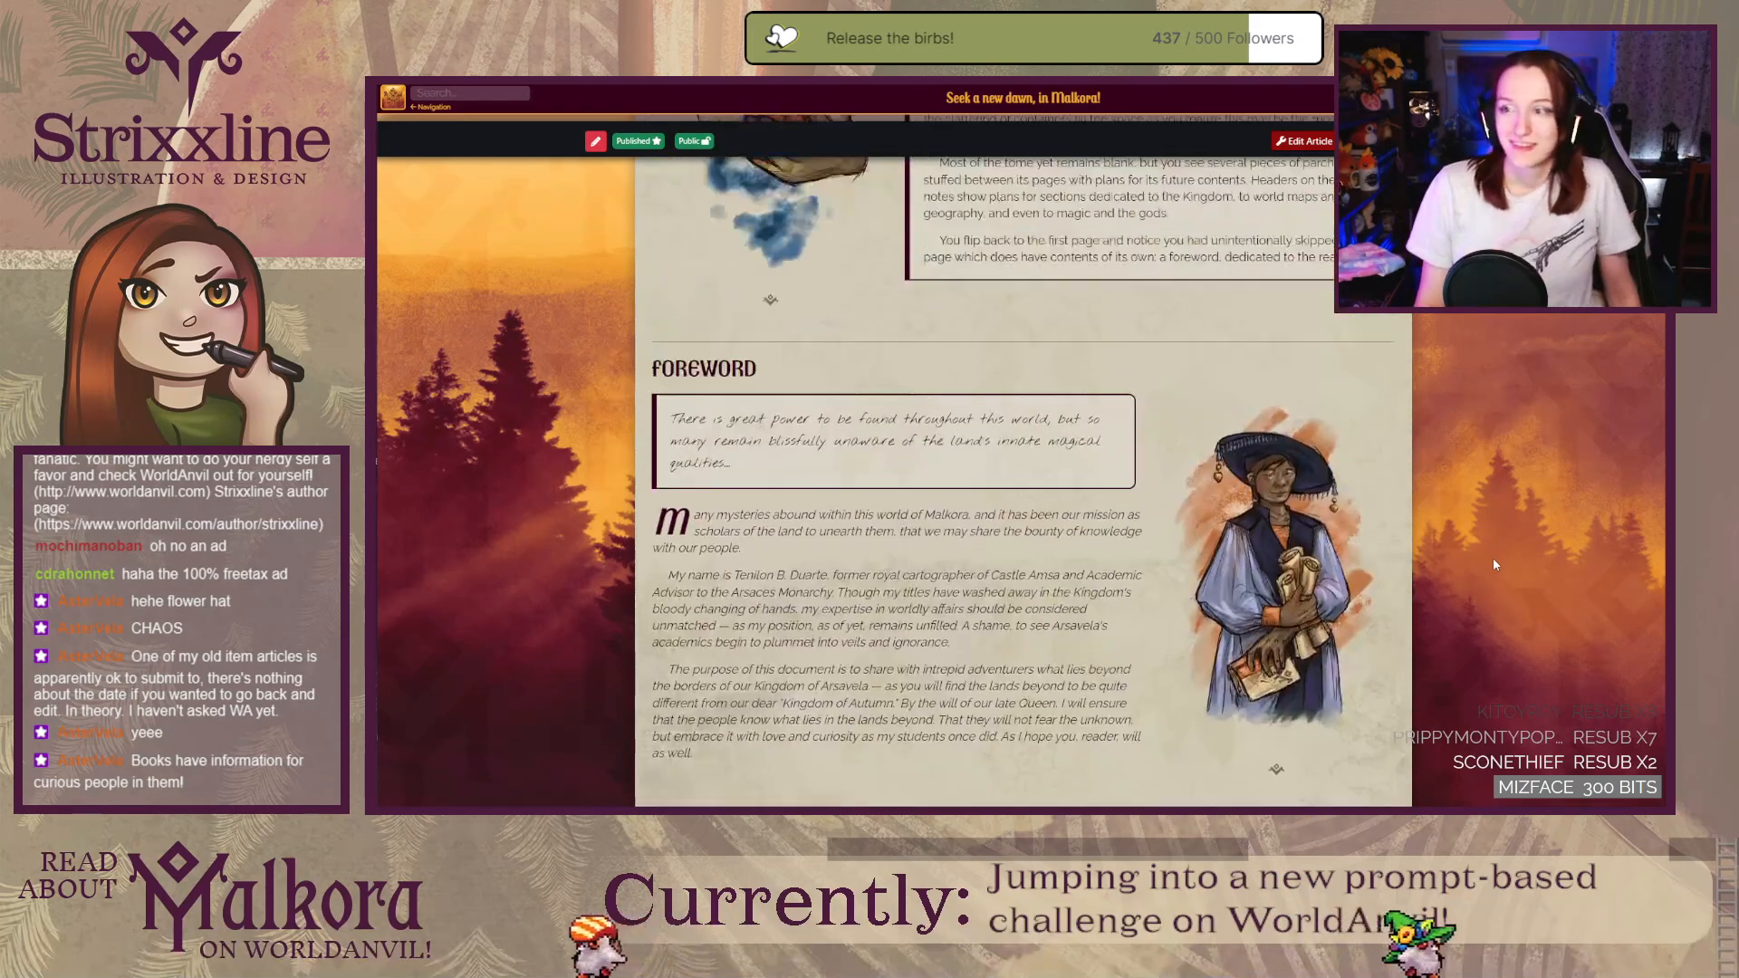
Step: From the challenge prompts, open the World Dashboard separately and start a new Item article for the Knowledge prompt
{"action": "key", "text": "ctrl+Tab"}
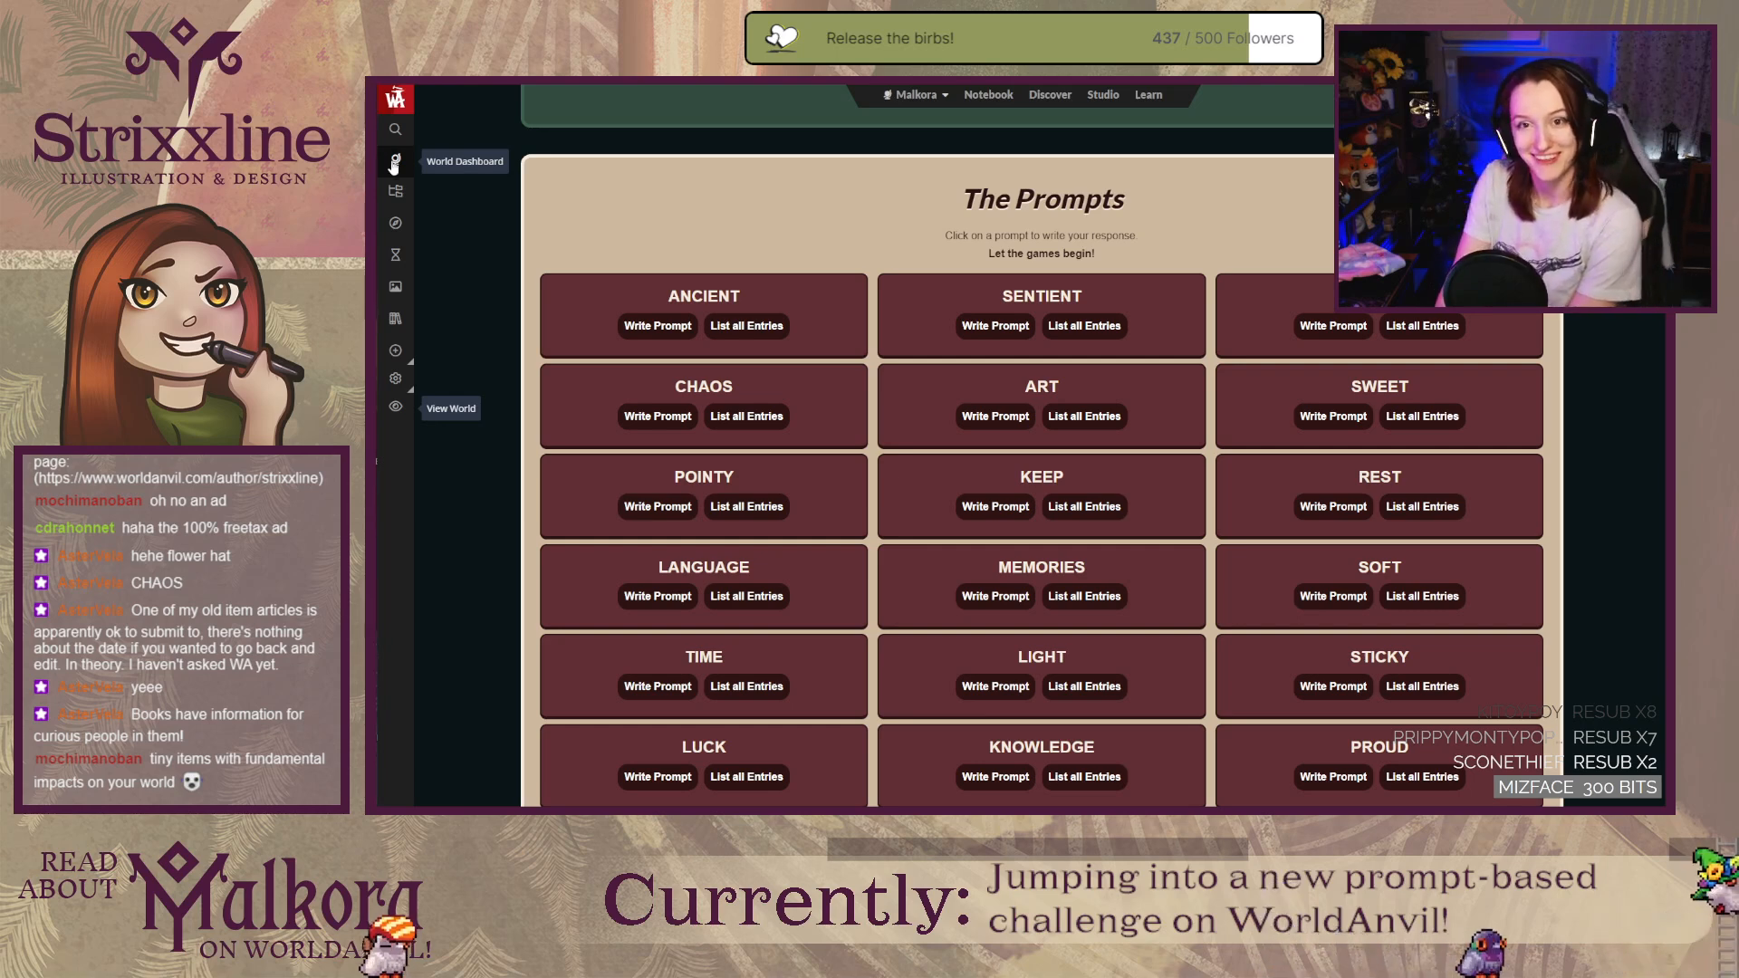
{"action": "right_click", "coordinate": [393, 163]}
{"action": "left_click", "coordinate": [461, 175]}
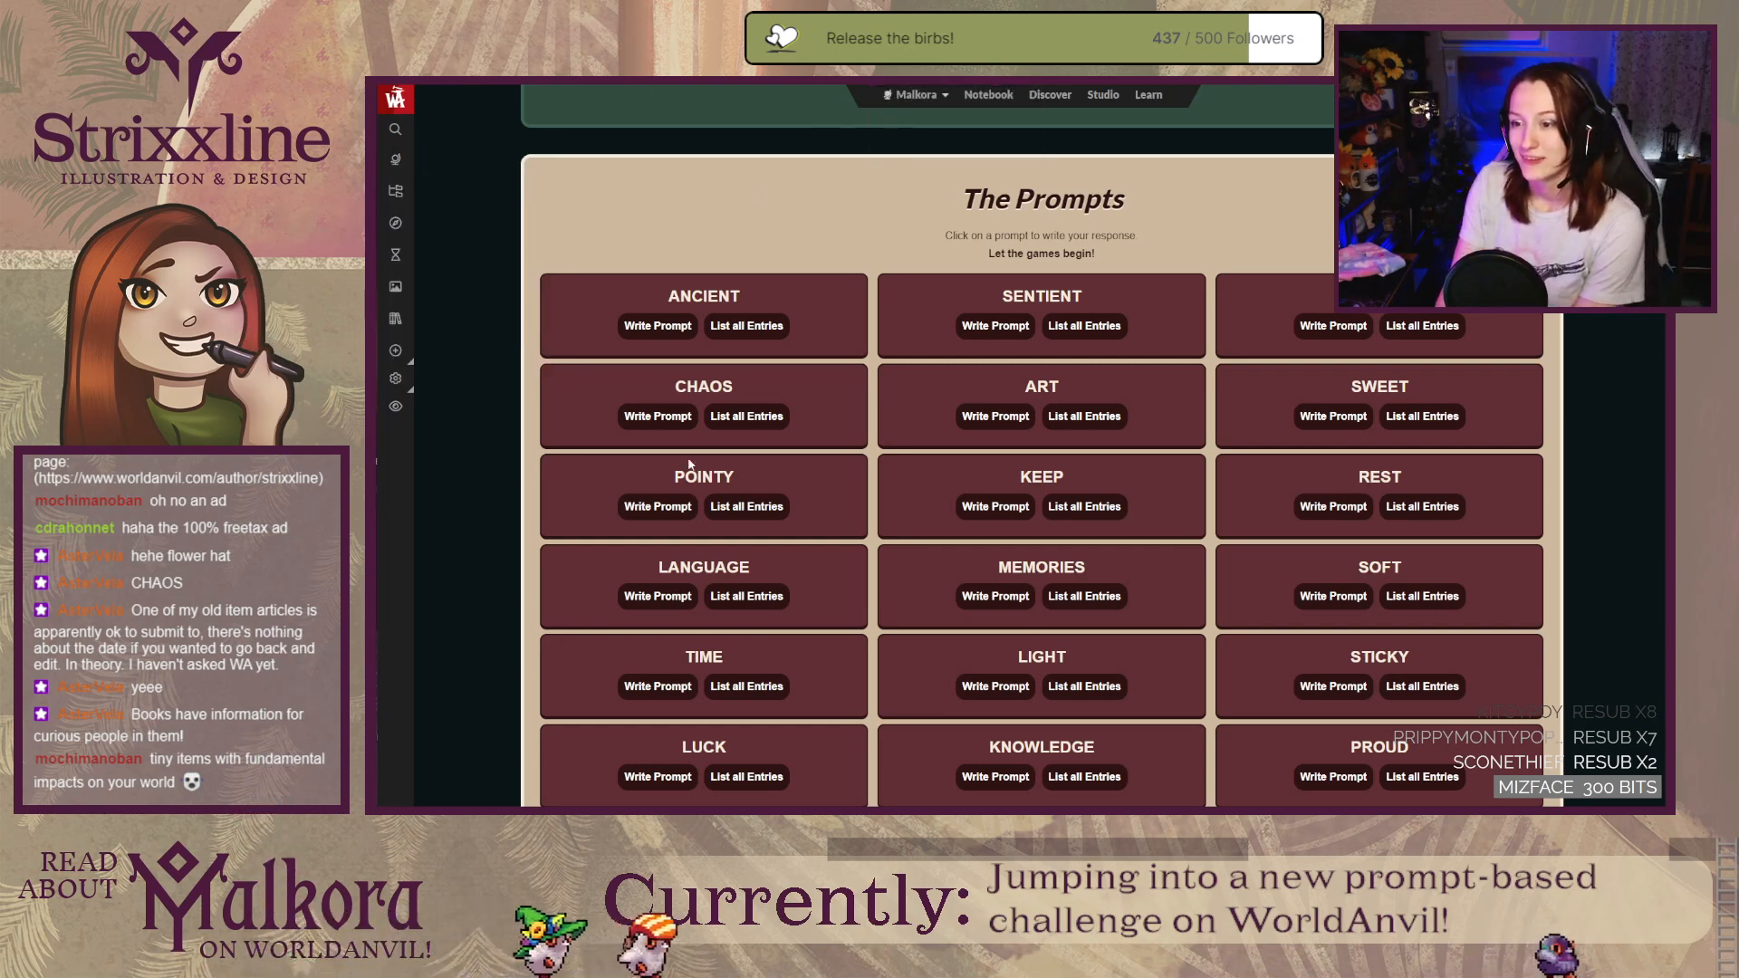
{"action": "scroll", "coordinate": [816, 602], "scroll_direction": "down", "scroll_amount": 1}
{"action": "scroll", "coordinate": [815, 602], "scroll_direction": "down", "scroll_amount": 1}
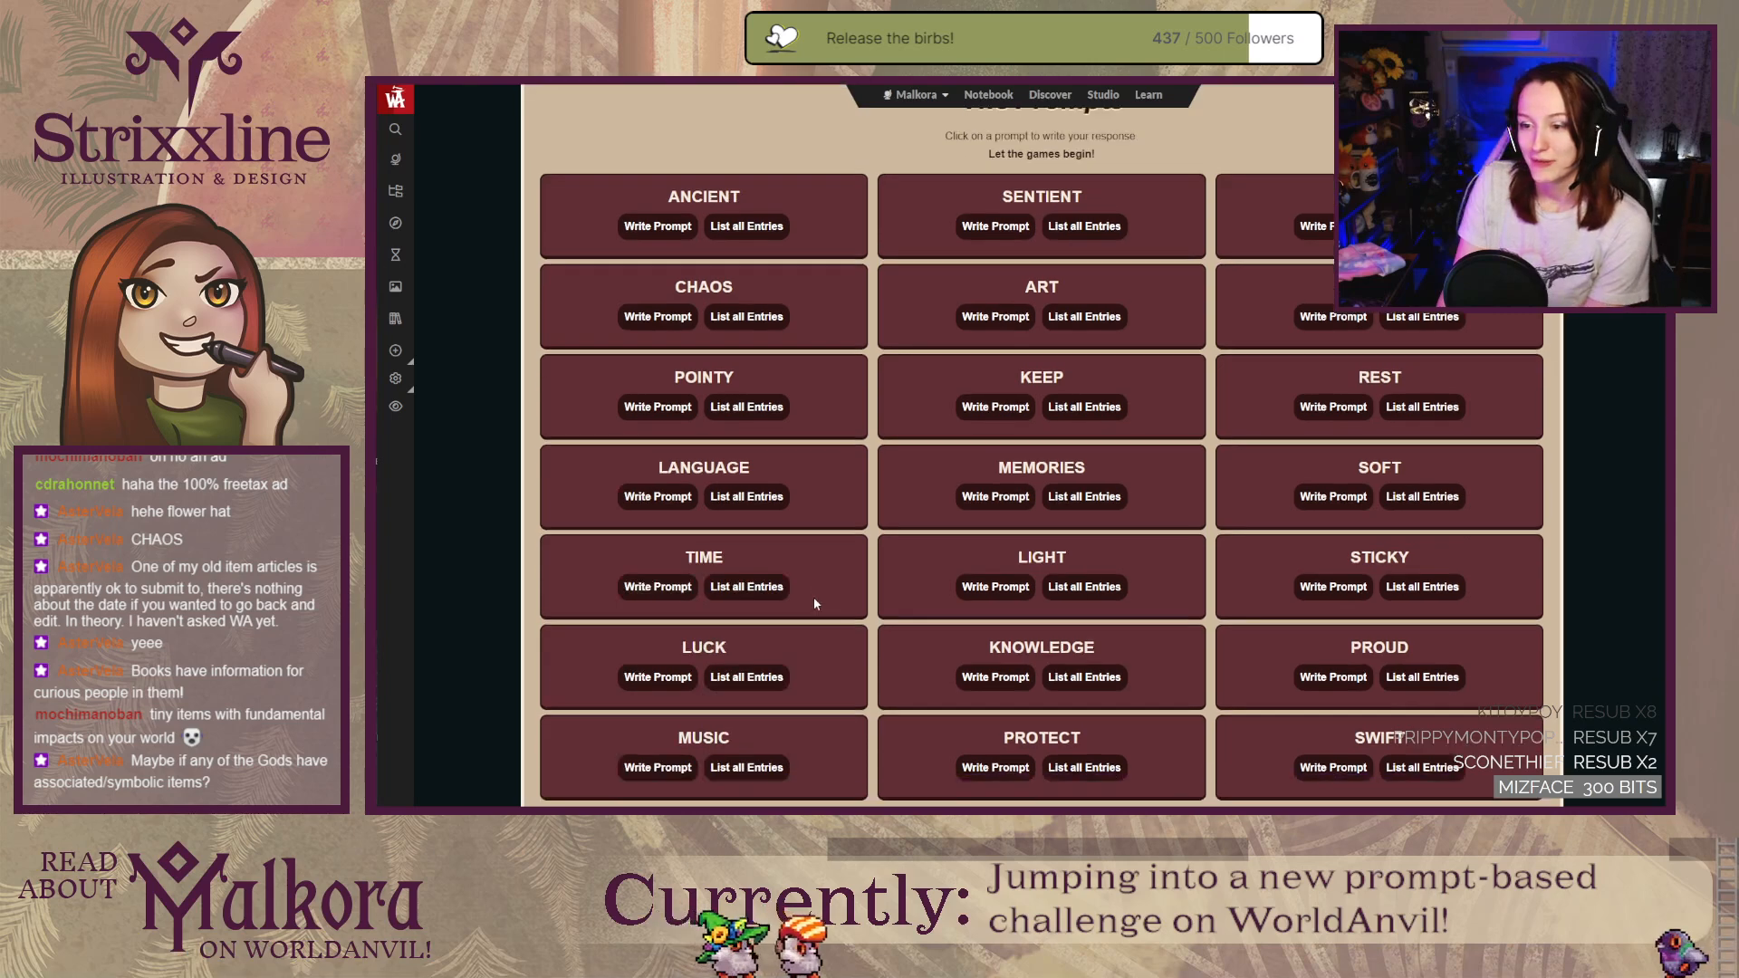
{"action": "right_click", "coordinate": [1007, 644]}
{"action": "left_click", "coordinate": [1073, 659]}
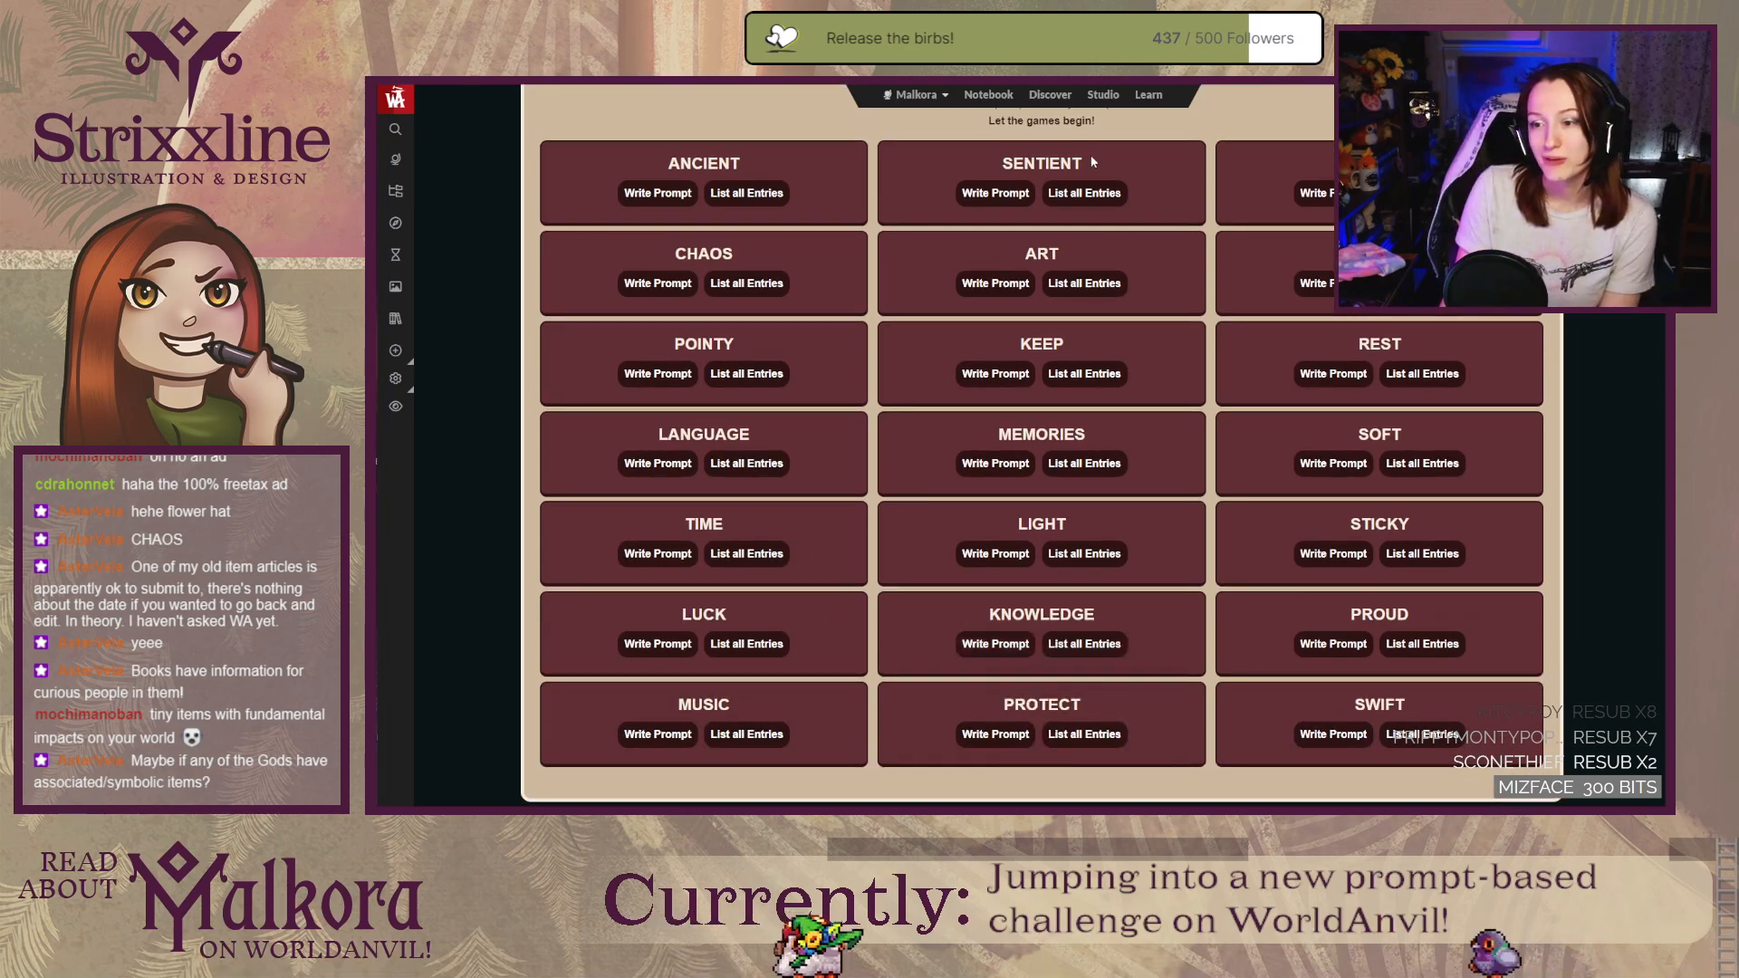
{"action": "key", "text": "ctrl+Tab"}
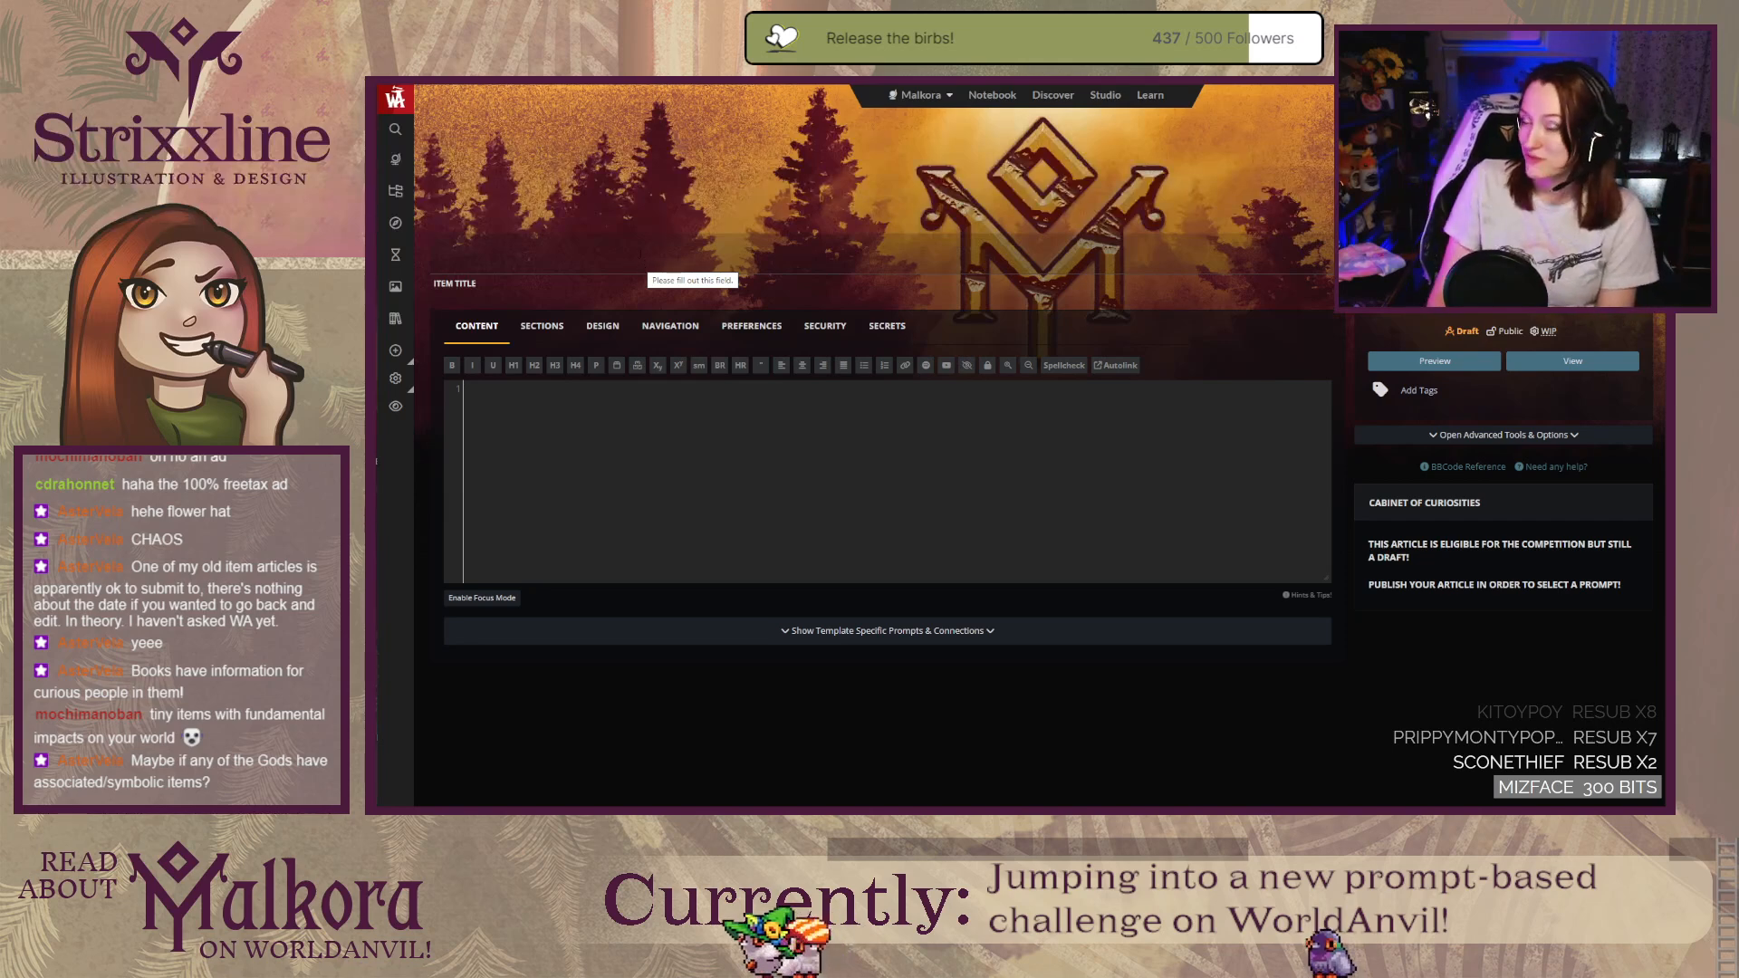
{"action": "left_click", "coordinate": [639, 255]}
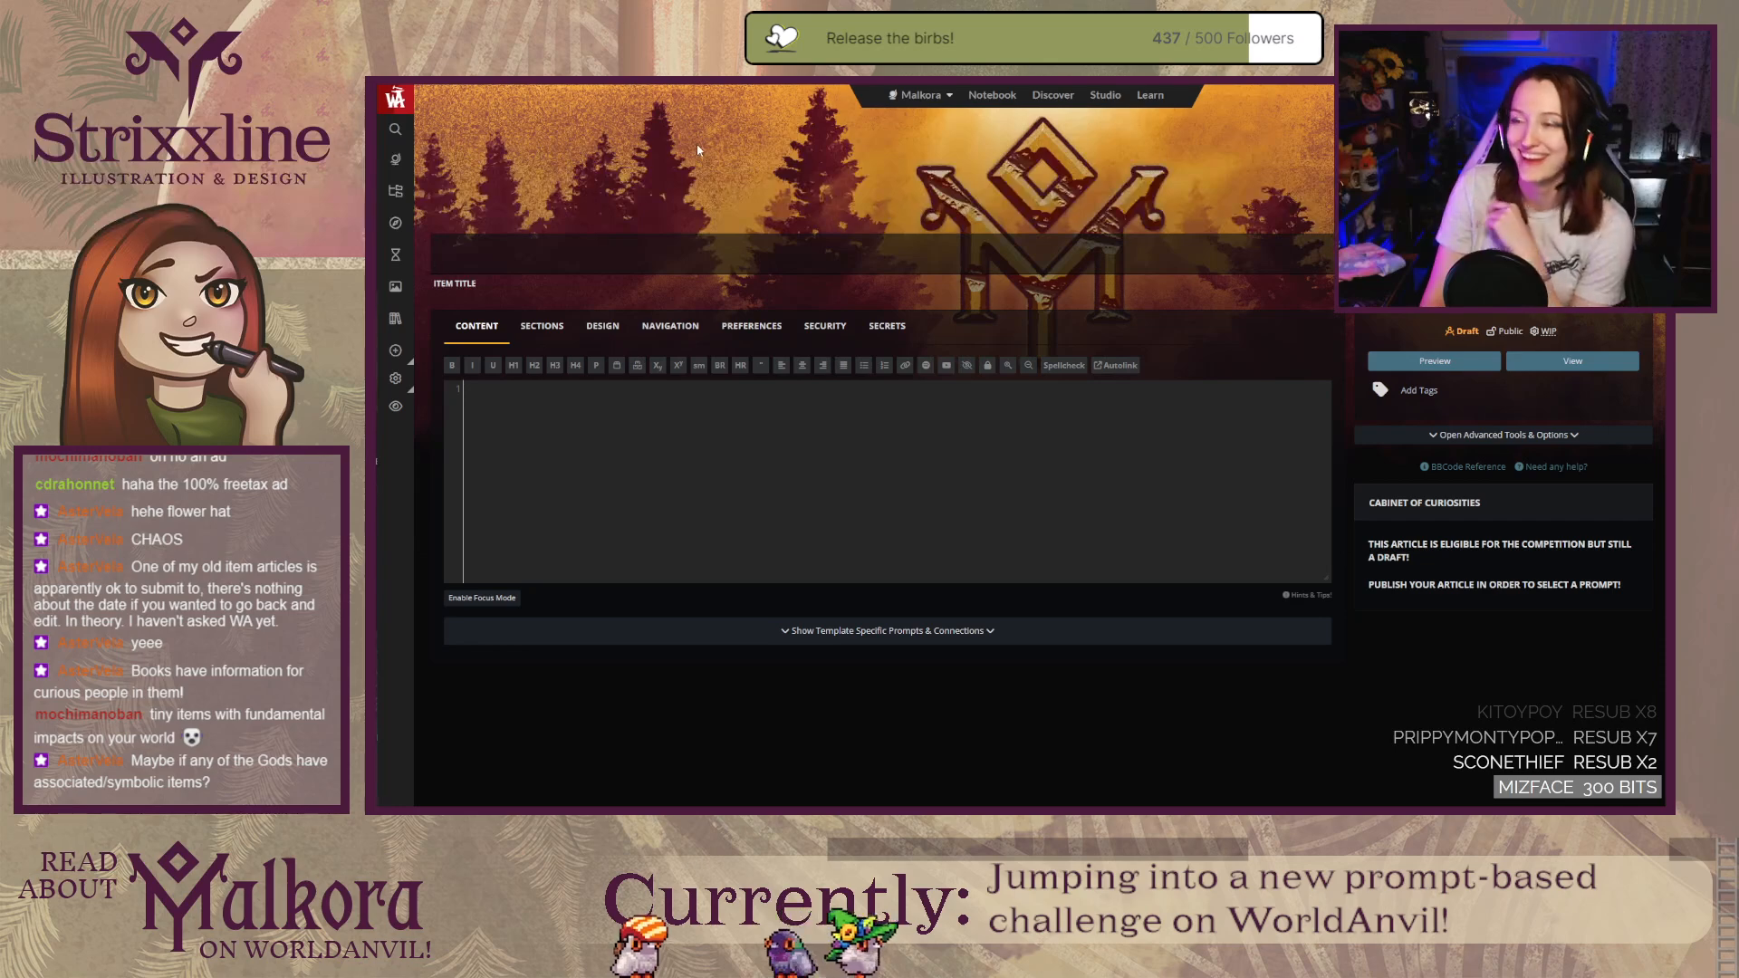
Step: Search Malkora's articles for "hand" in the article management and open Handscythe of the Druid for viewing
{"action": "left_click", "coordinate": [394, 166]}
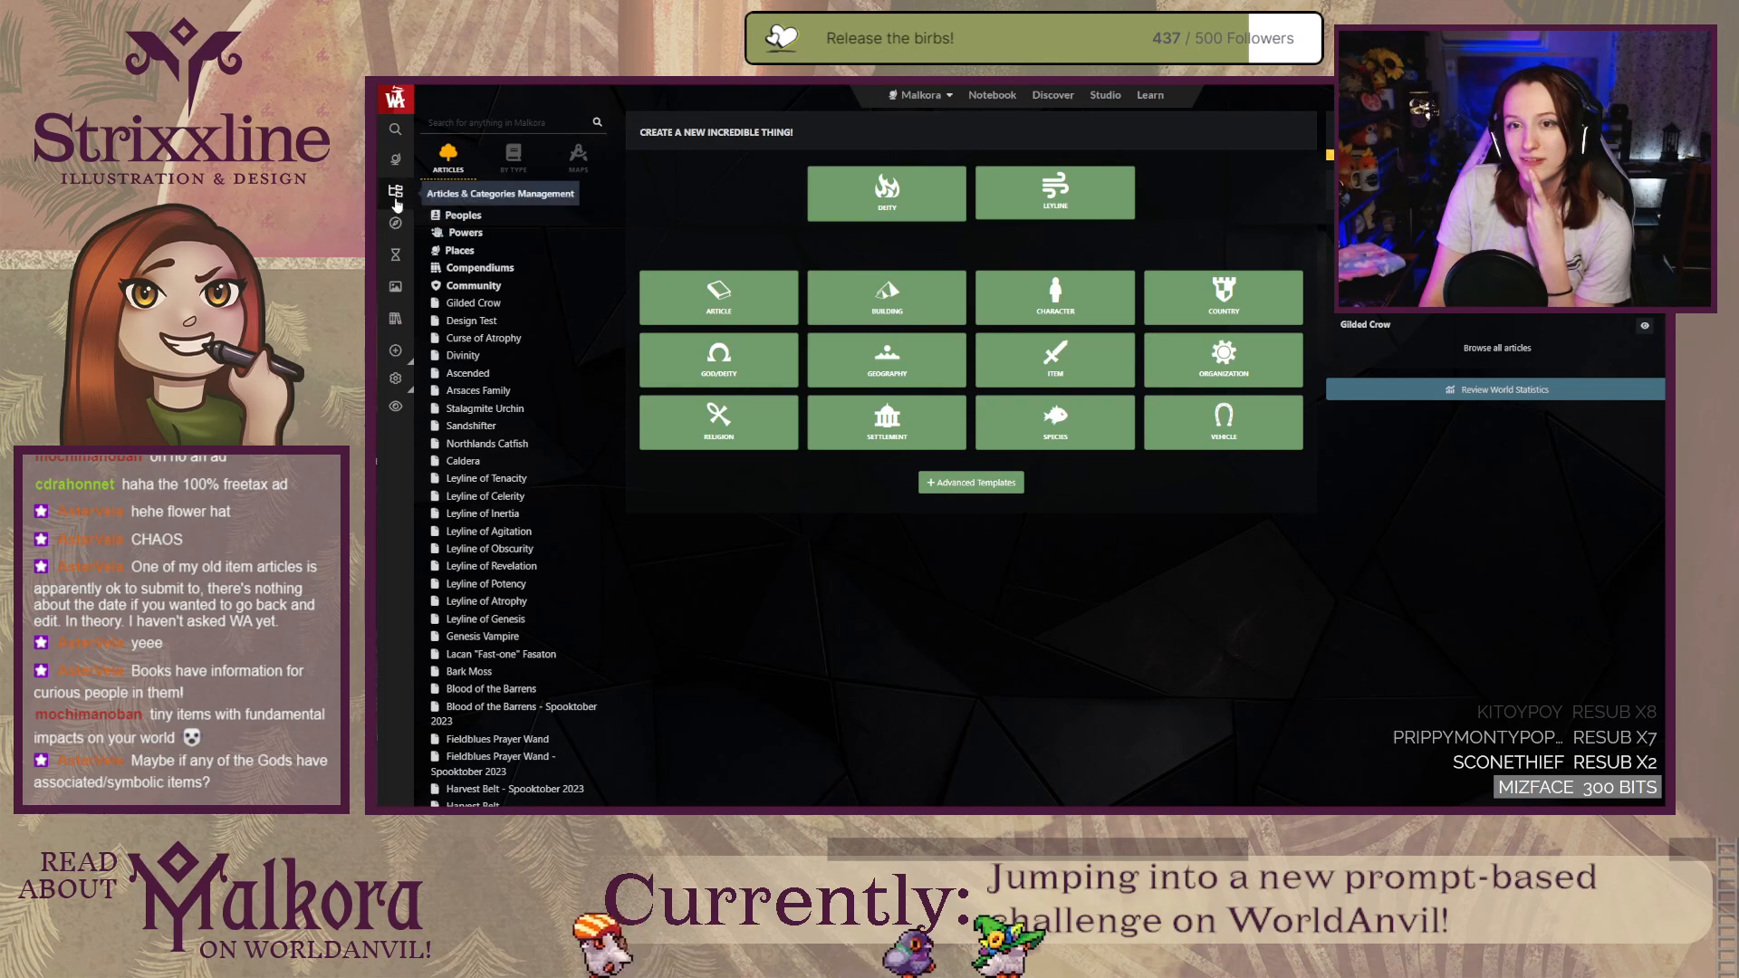
{"action": "left_click", "coordinate": [396, 200]}
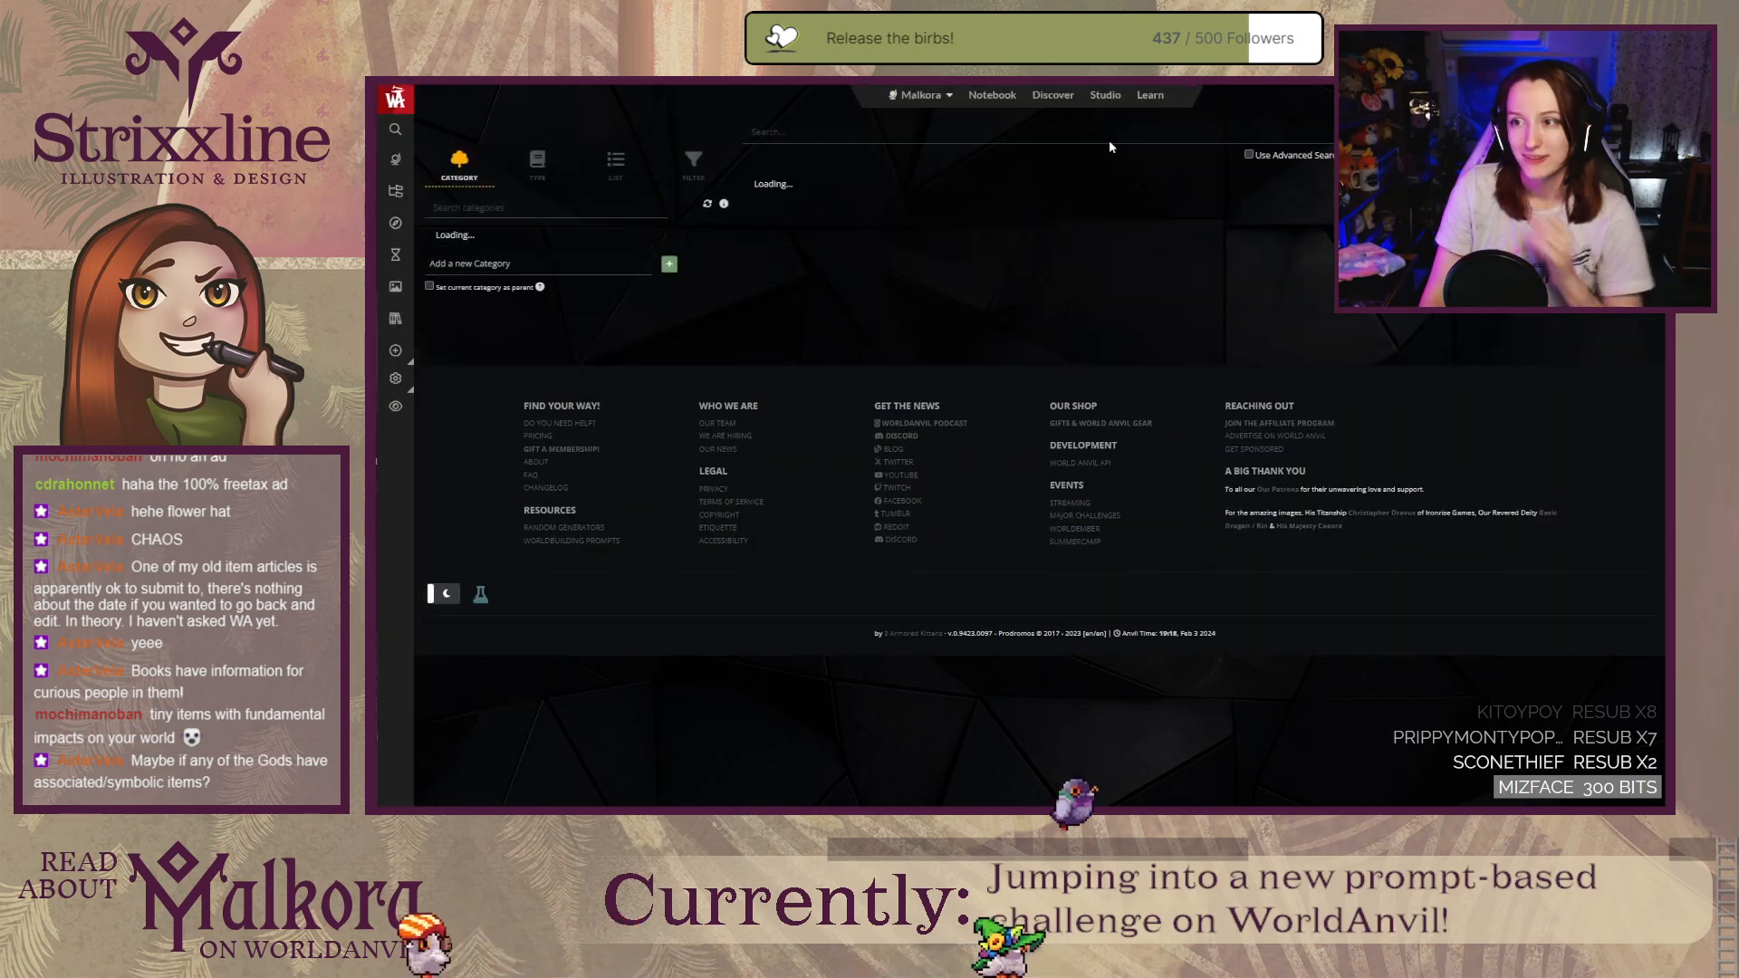
{"action": "type", "text": "hand"}
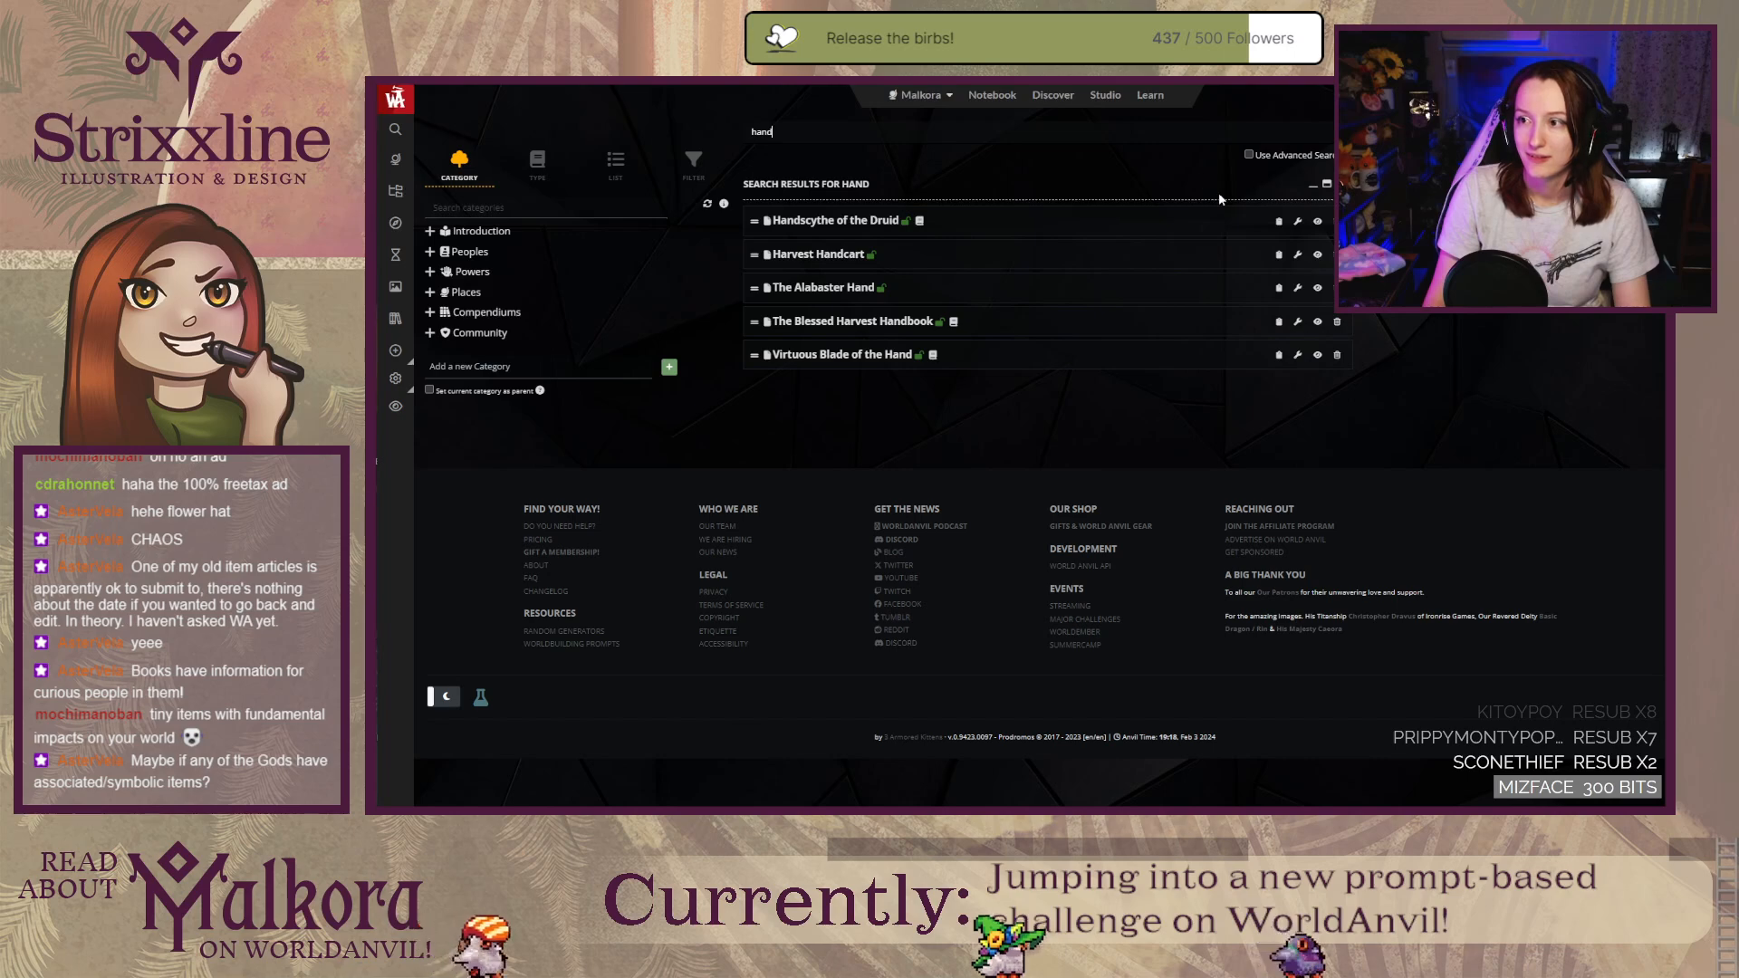
{"action": "left_click", "coordinate": [1318, 222]}
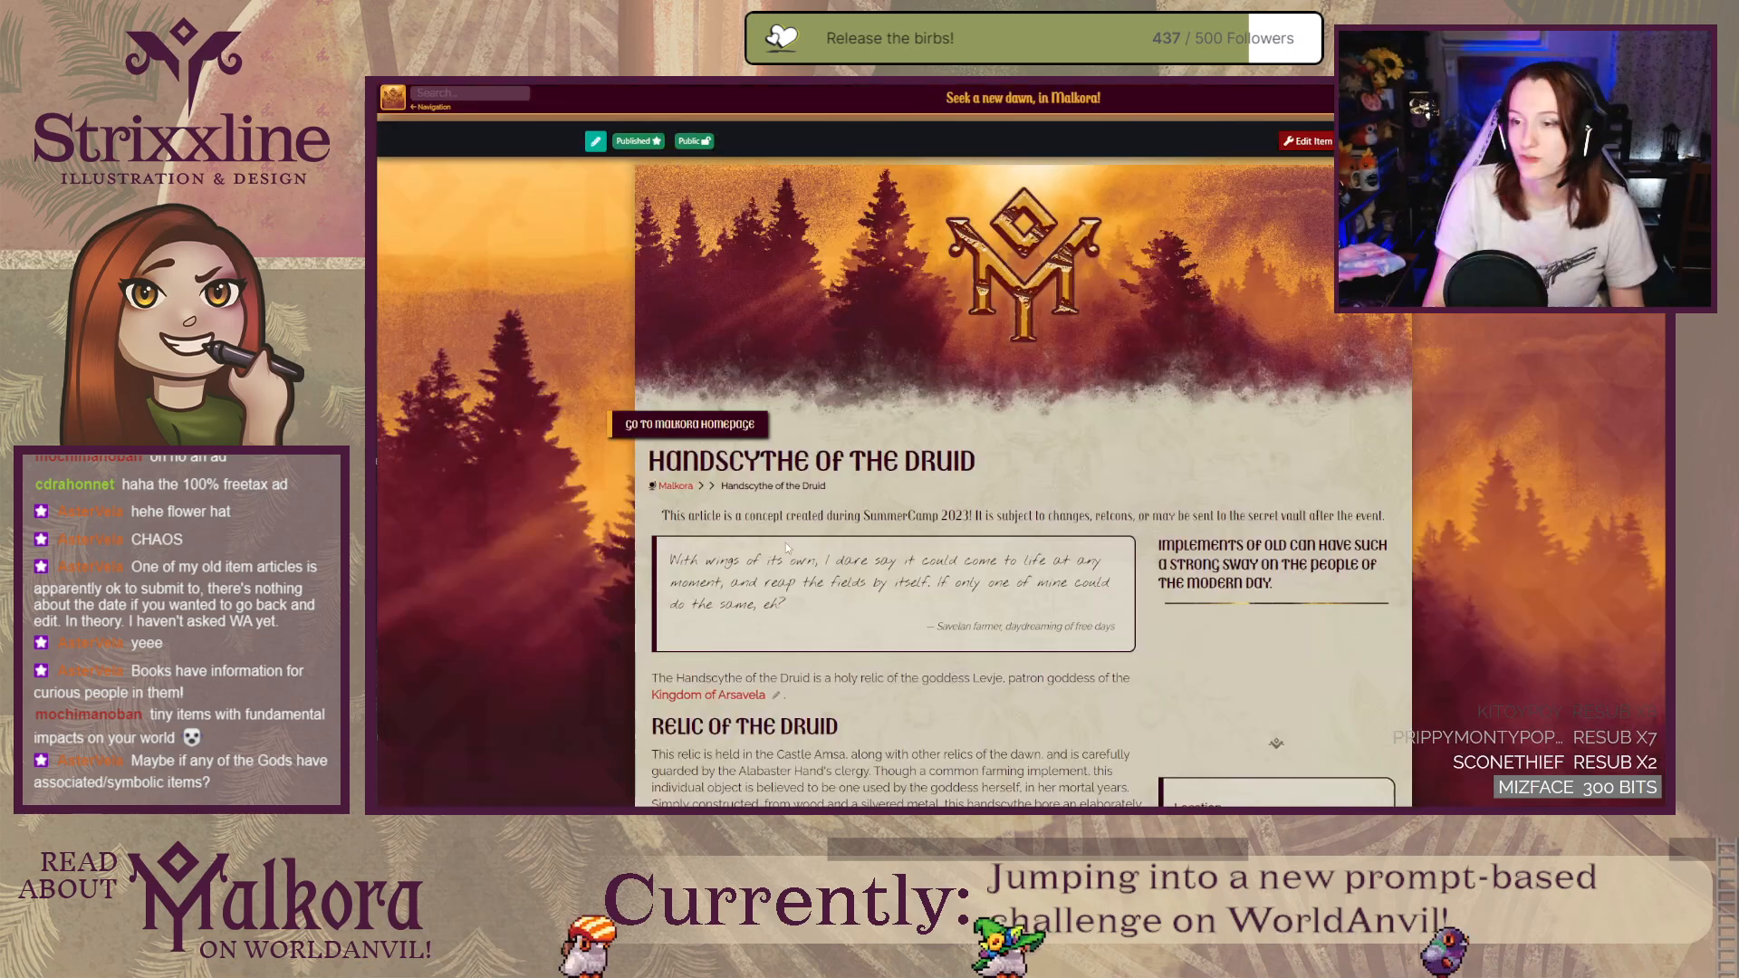
Step: Read the Handscythe of the Druid article down to its Worldbuilding Summer Camp 2023 entry information and return to its beginning
{"action": "scroll", "coordinate": [497, 568], "scroll_direction": "down", "scroll_amount": 5}
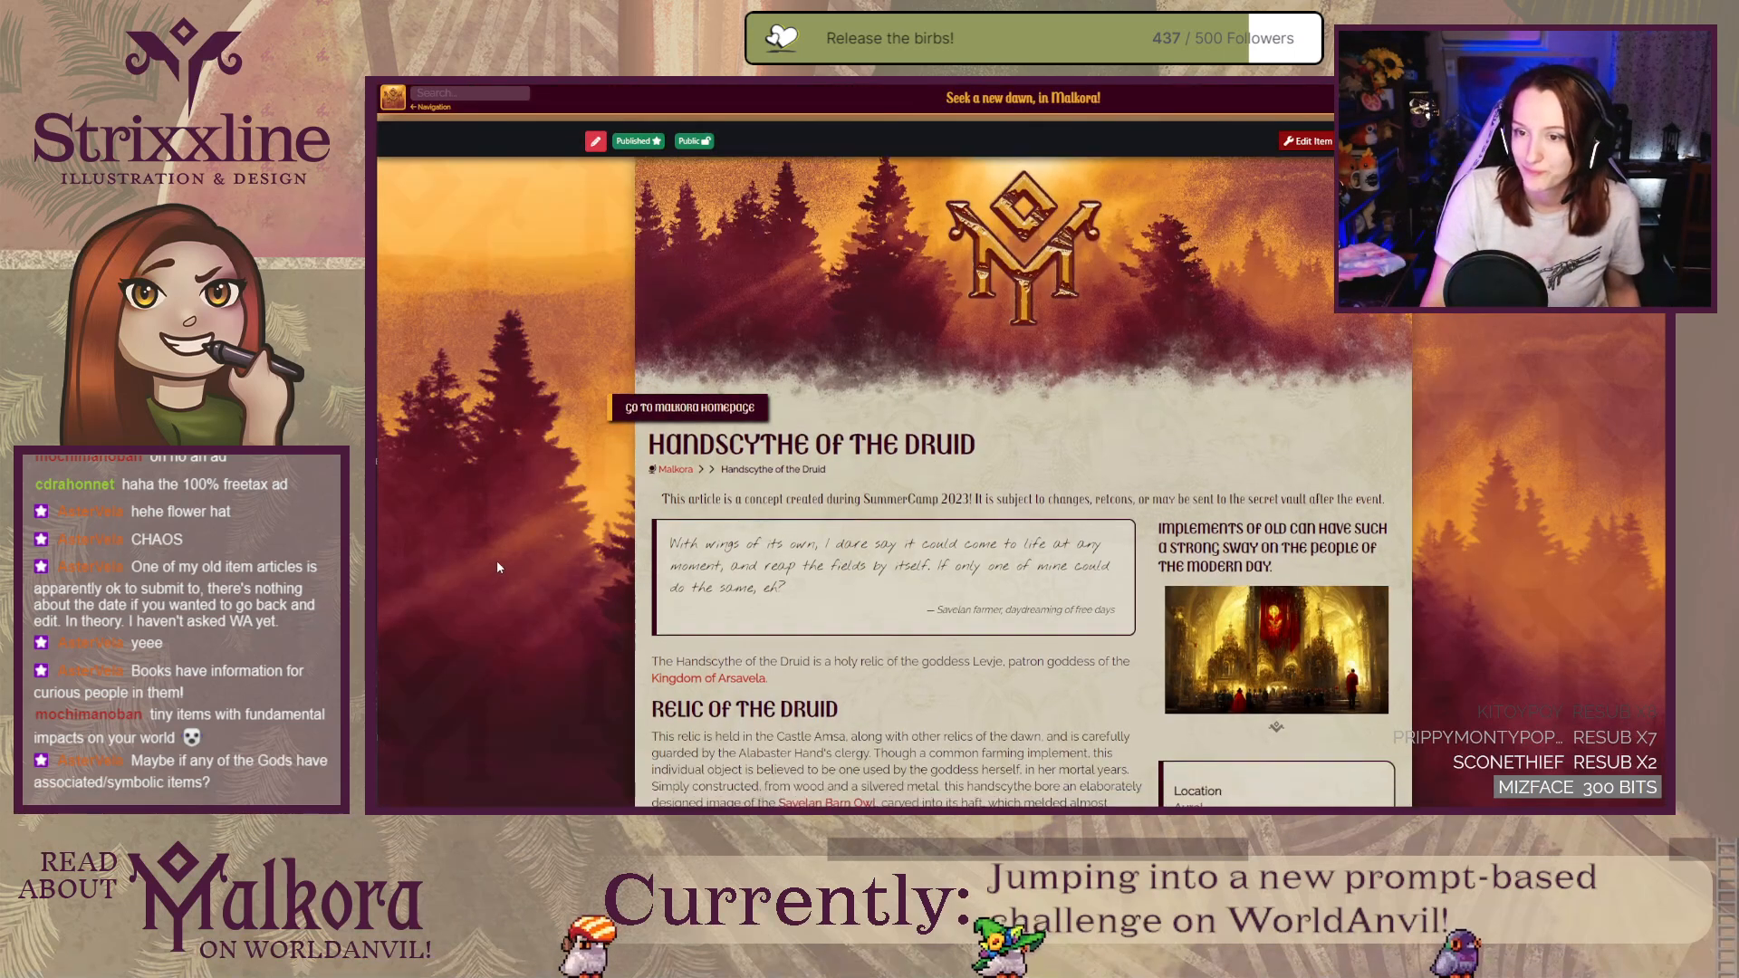
{"action": "scroll", "coordinate": [501, 562], "scroll_direction": "down", "scroll_amount": 5}
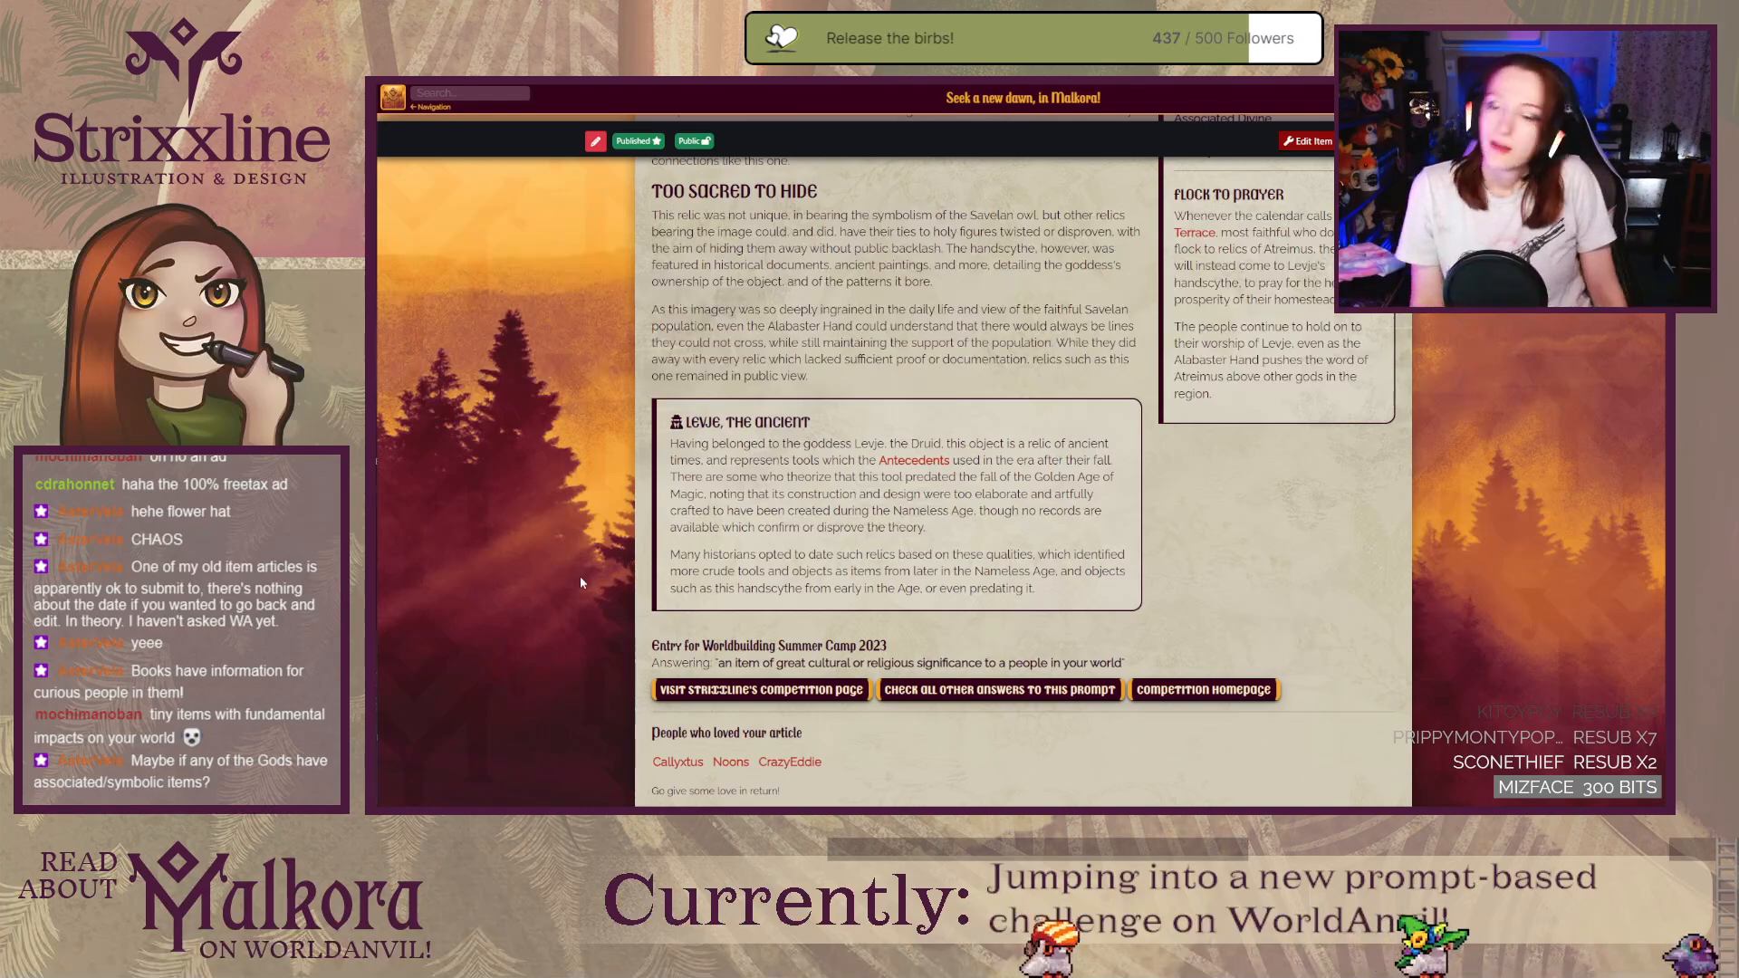
{"action": "scroll", "coordinate": [546, 621], "scroll_direction": "down", "scroll_amount": 2}
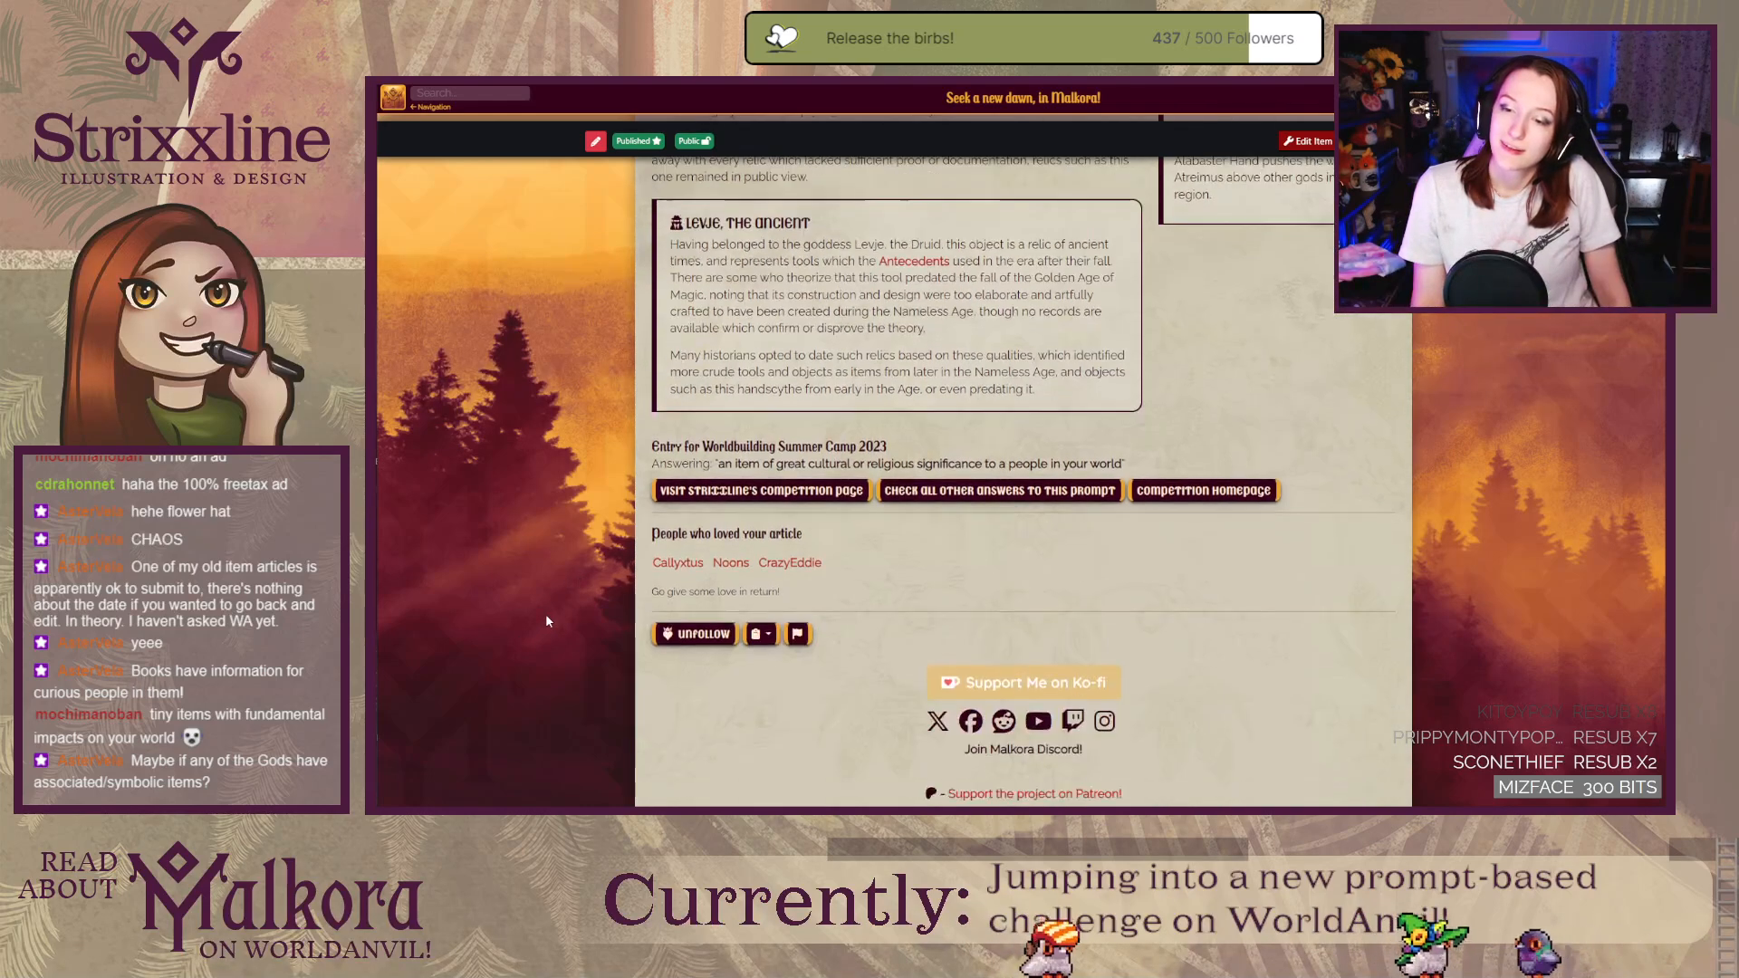
{"action": "scroll", "coordinate": [547, 620], "scroll_direction": "up", "scroll_amount": 7}
{"action": "scroll", "coordinate": [551, 614], "scroll_direction": "up", "scroll_amount": 4}
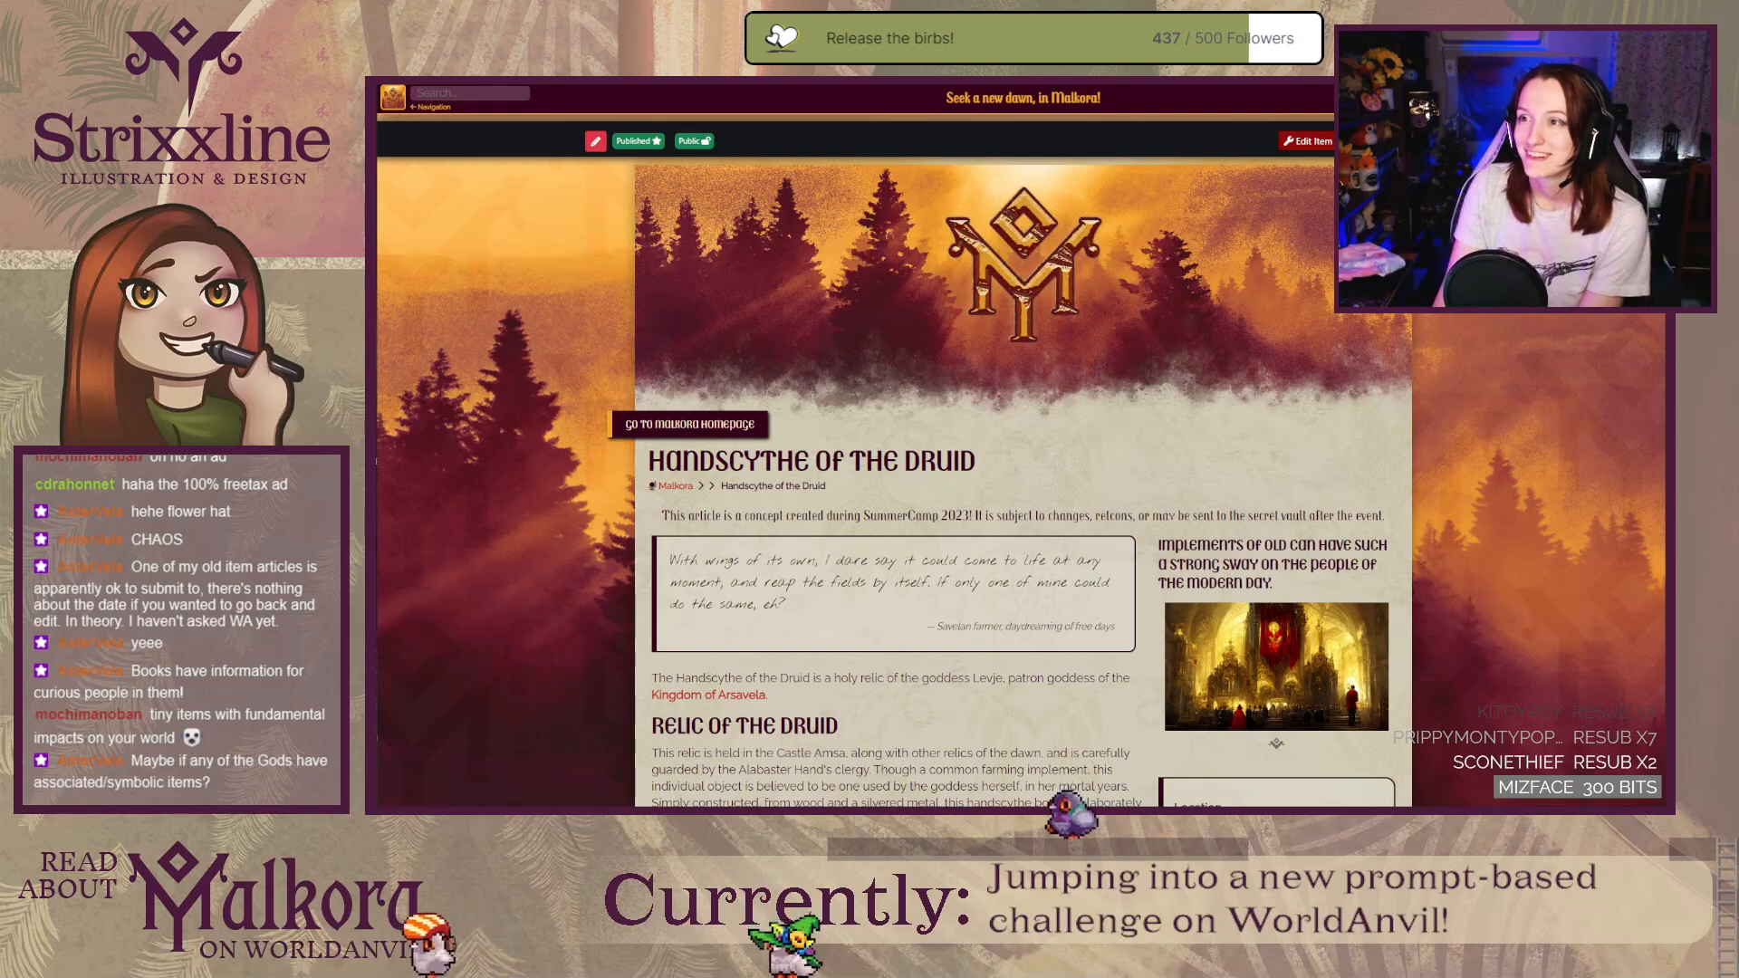
Step: Clear the "hand" article search and go back past the Savelan Geography Lesson to the challenge prompts
{"action": "key", "text": "ctrl+Tab"}
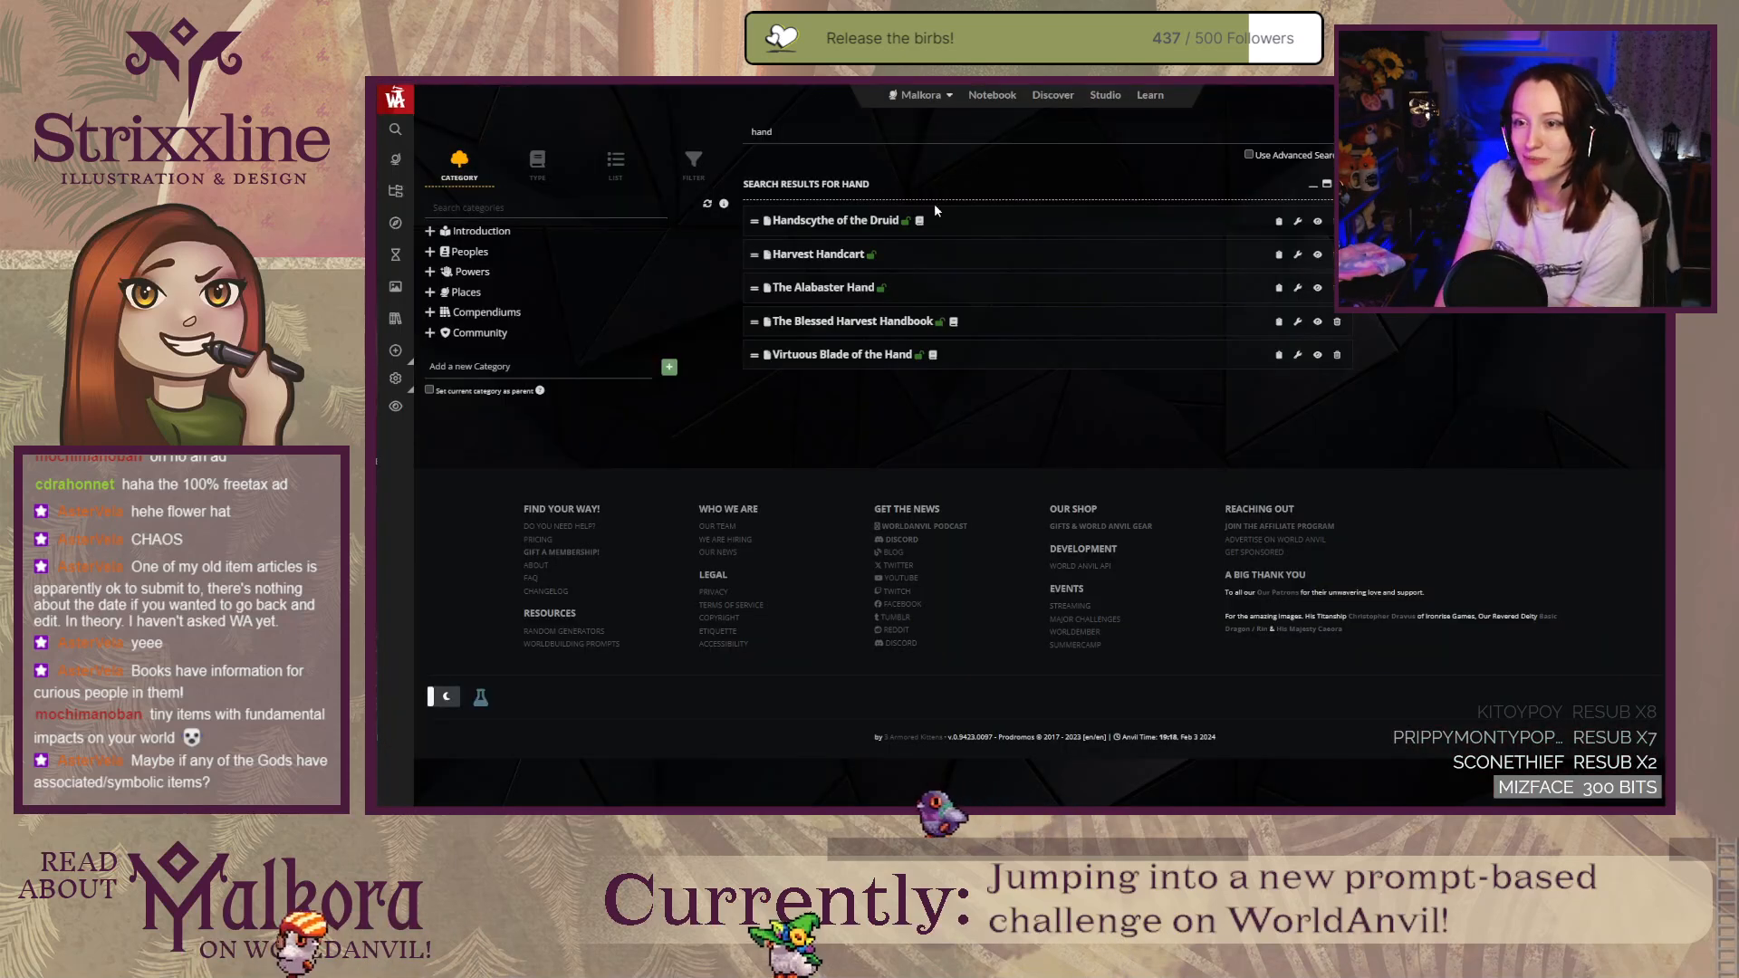
{"action": "key", "text": "ctrl+a"}
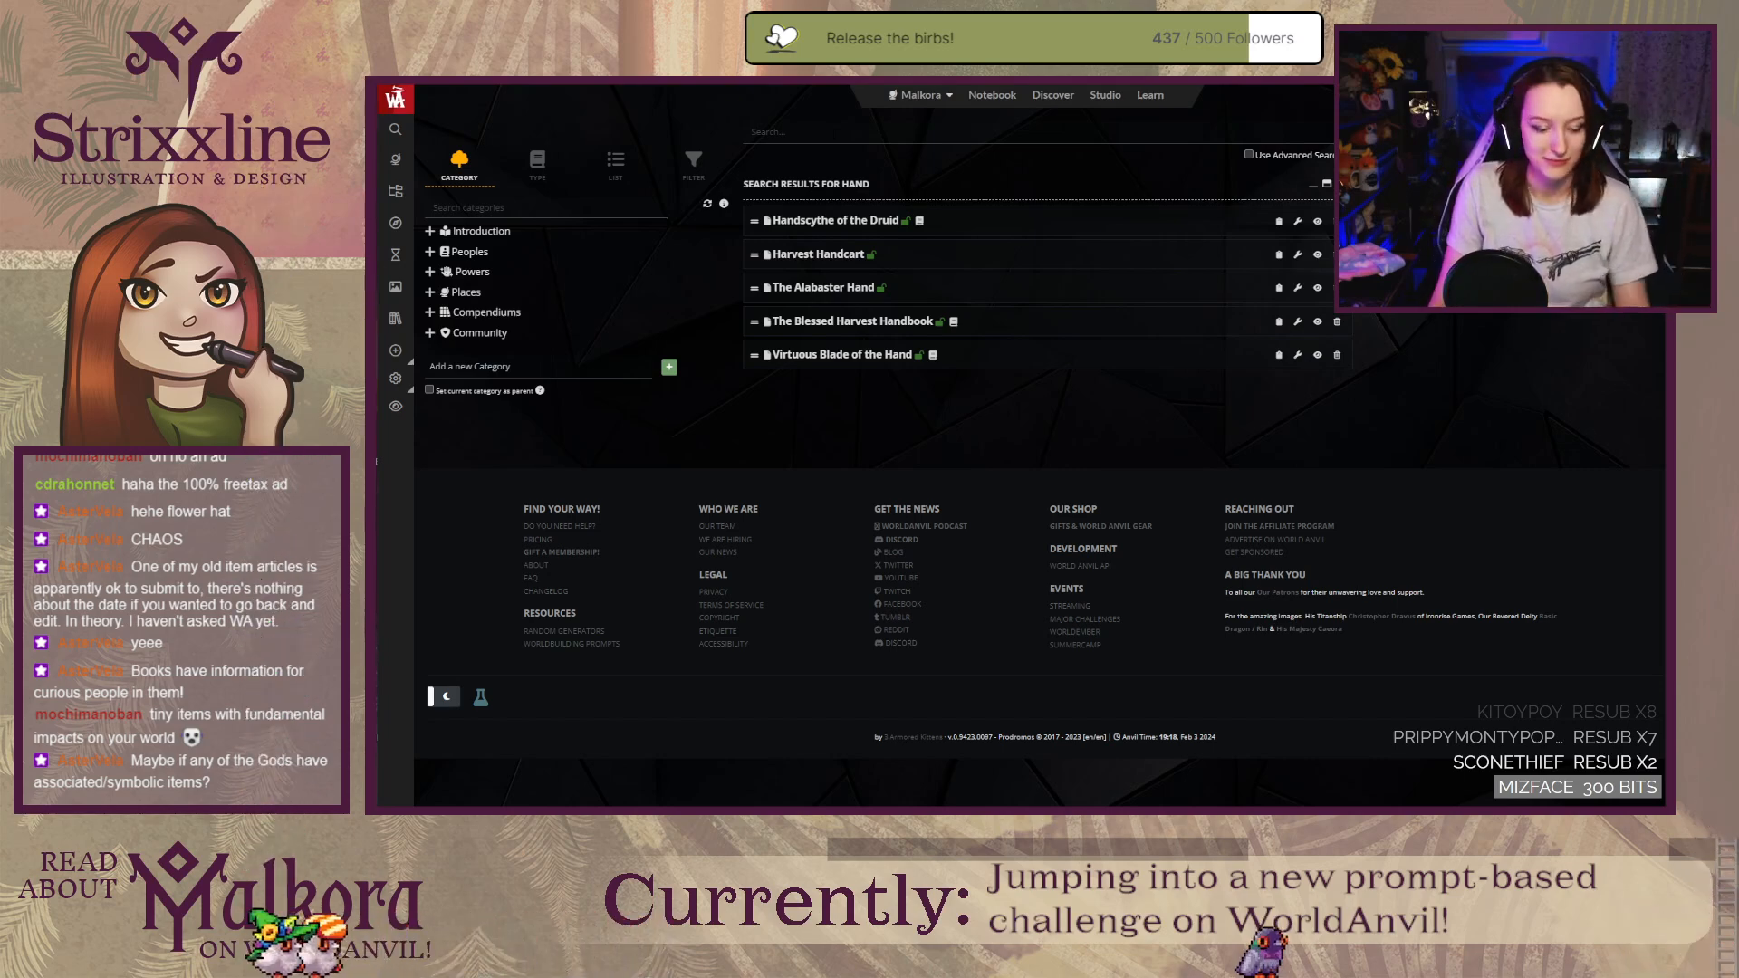
{"action": "left_click", "coordinate": [774, 83]}
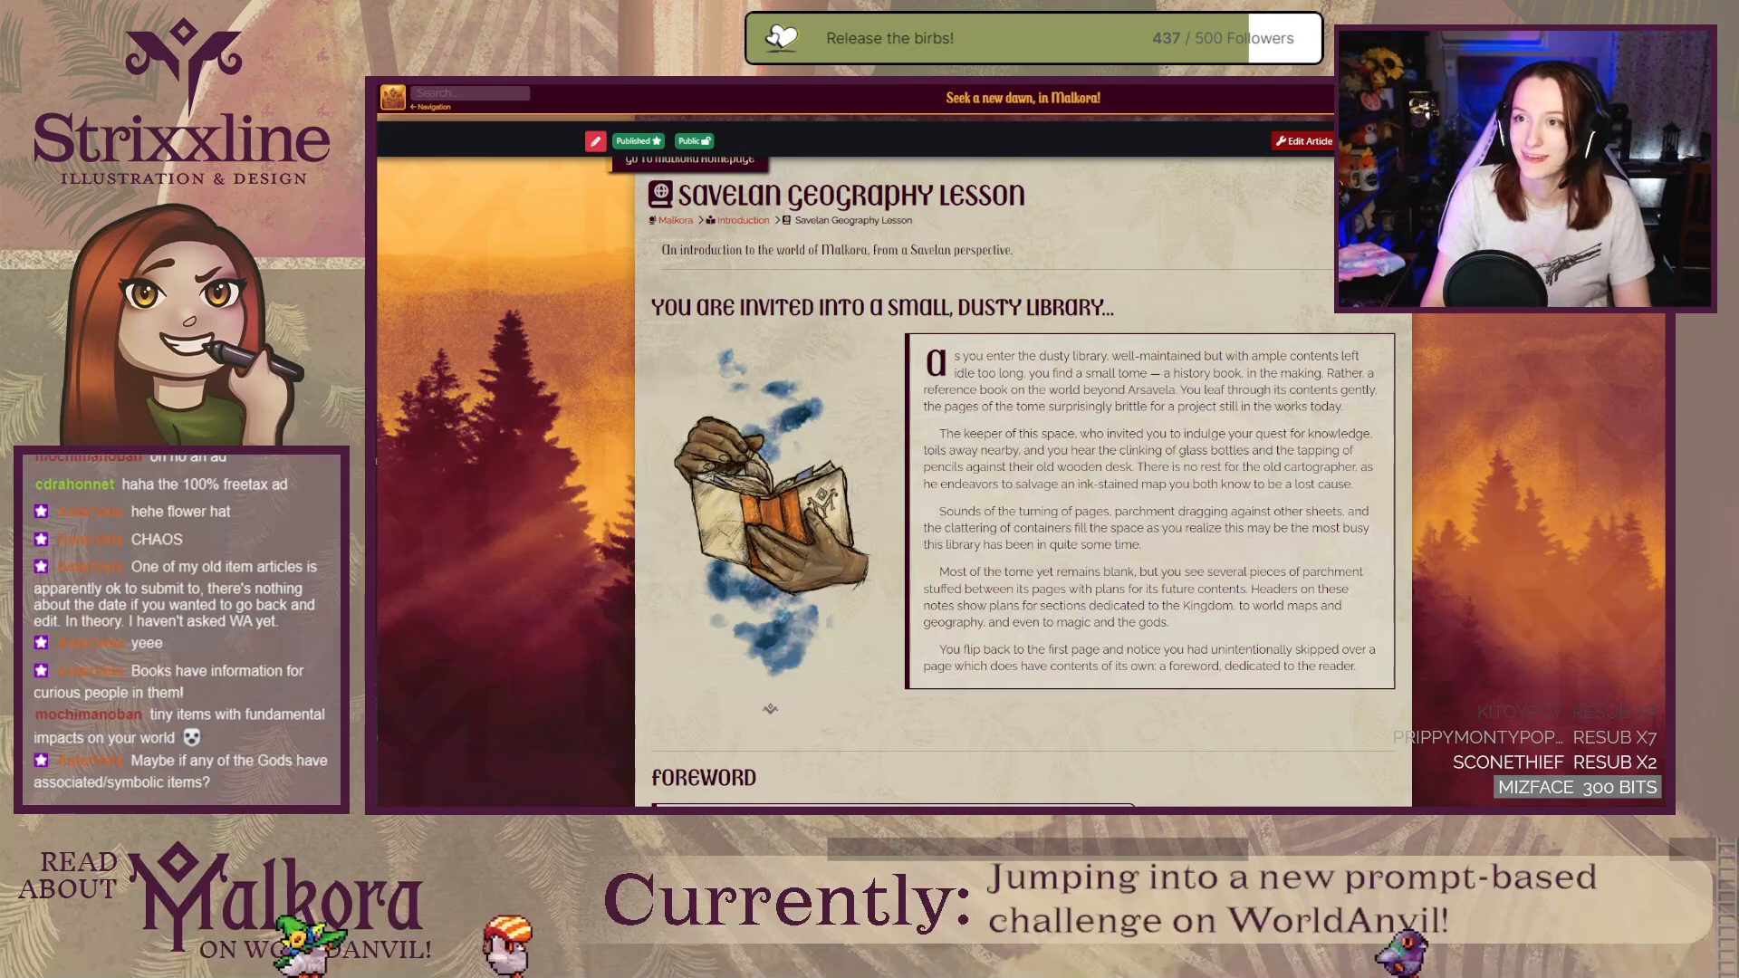
{"action": "key", "text": "ctrl+Tab"}
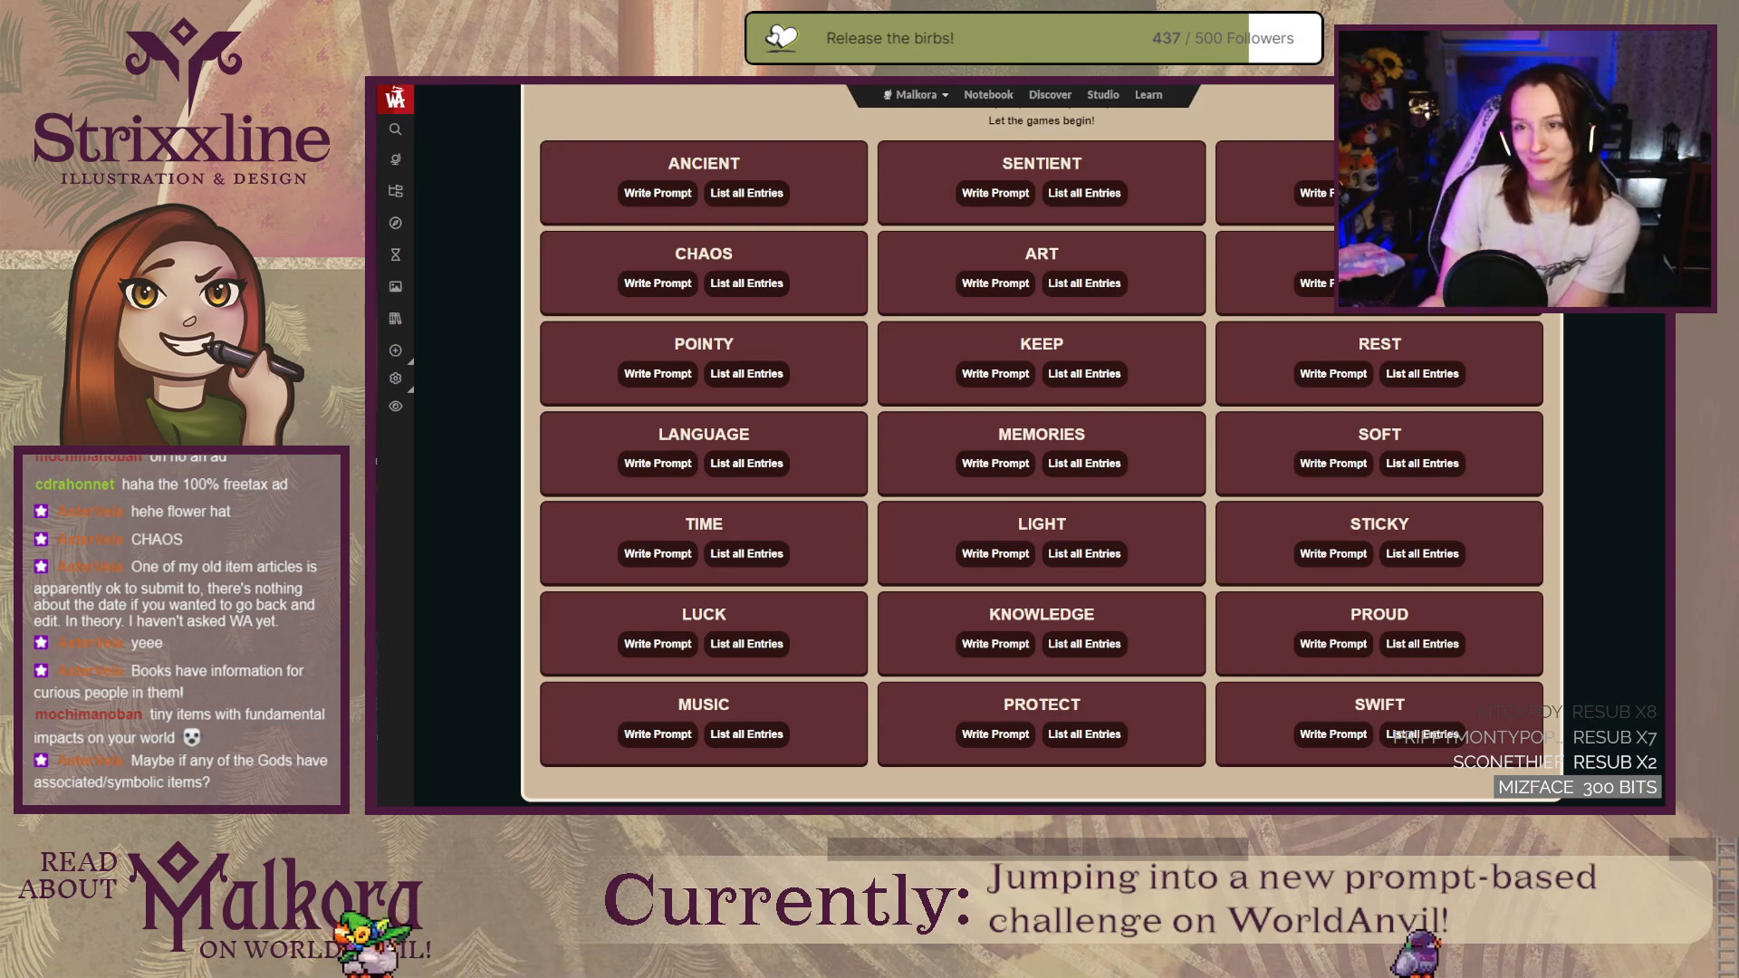
Step: Check the Savelan Geography Lesson's library introduction and title the new Item article "Incomplete Savelan History Tome"
{"action": "key", "text": "ctrl+Tab"}
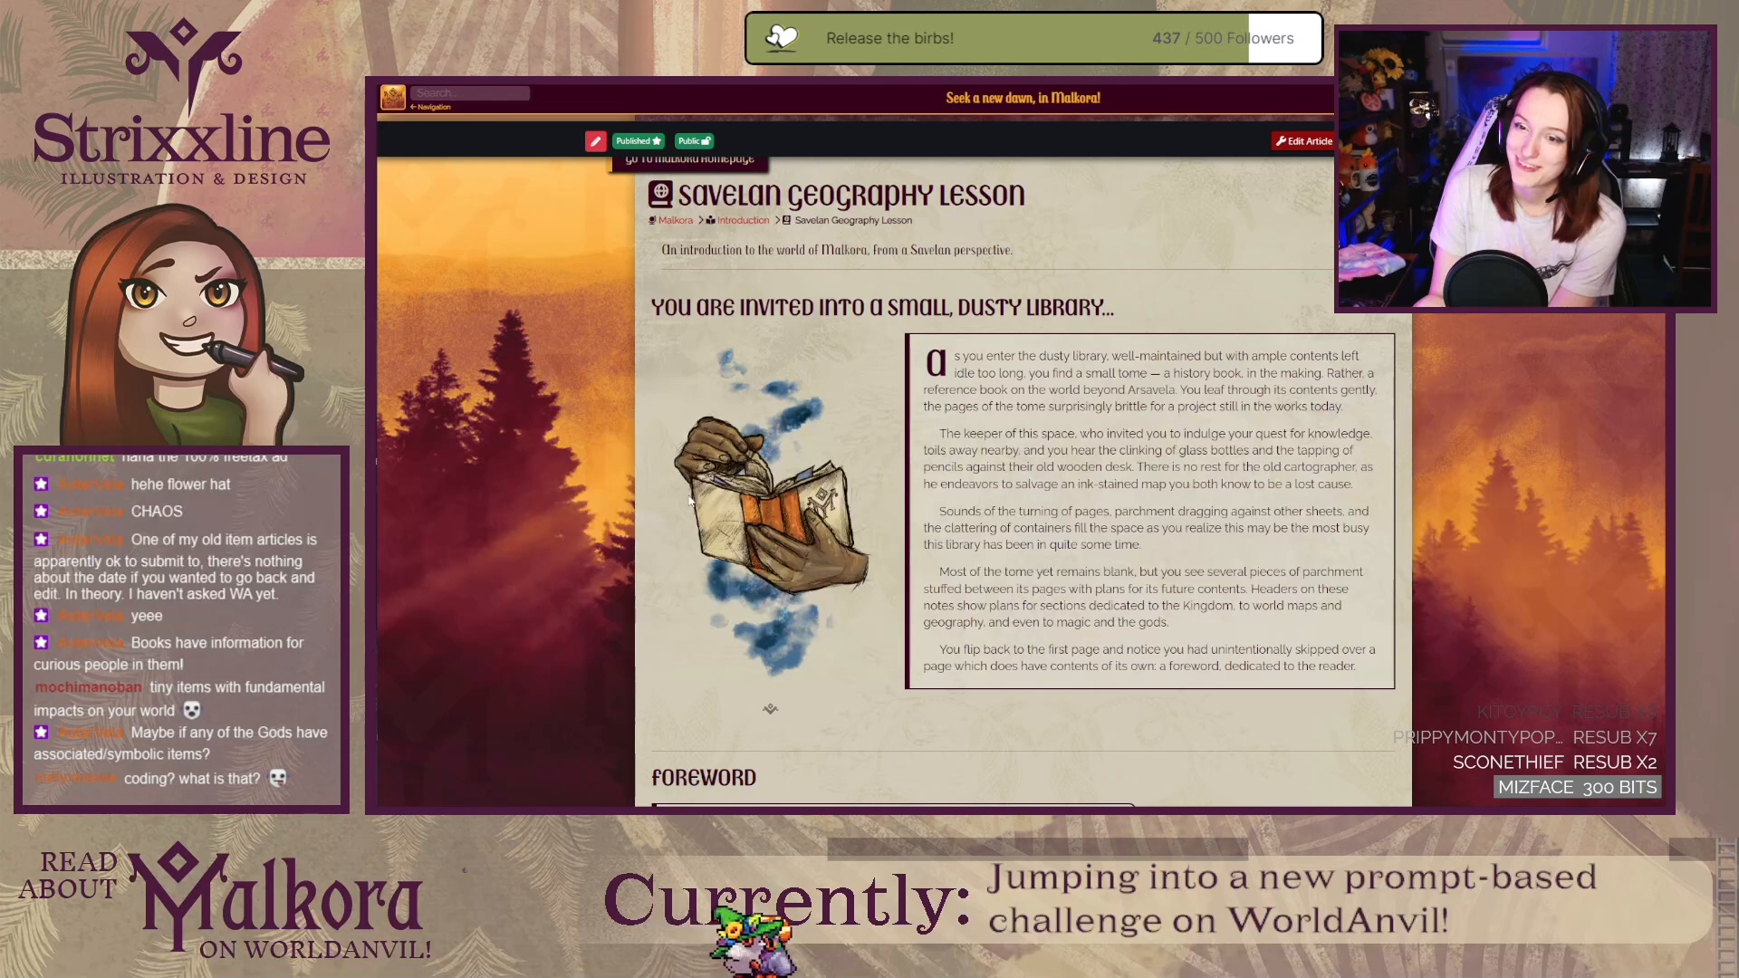
{"action": "scroll", "coordinate": [740, 522], "scroll_direction": "down", "scroll_amount": 1}
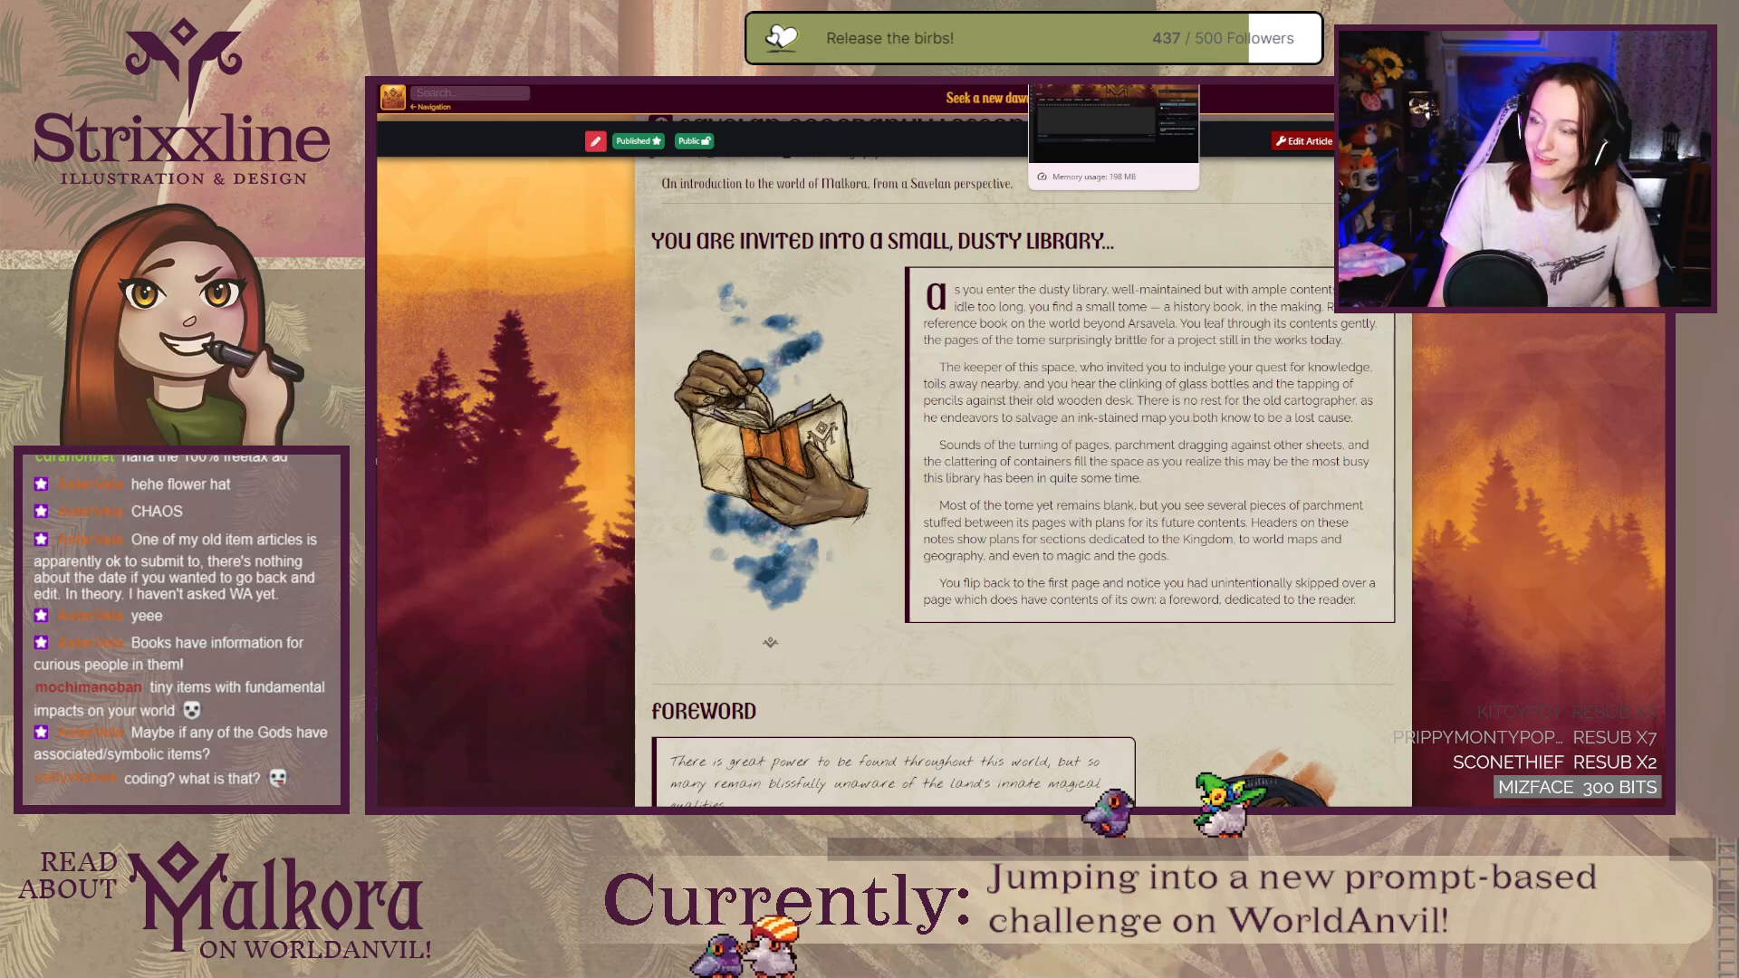
{"action": "left_click", "coordinate": [1087, 86]}
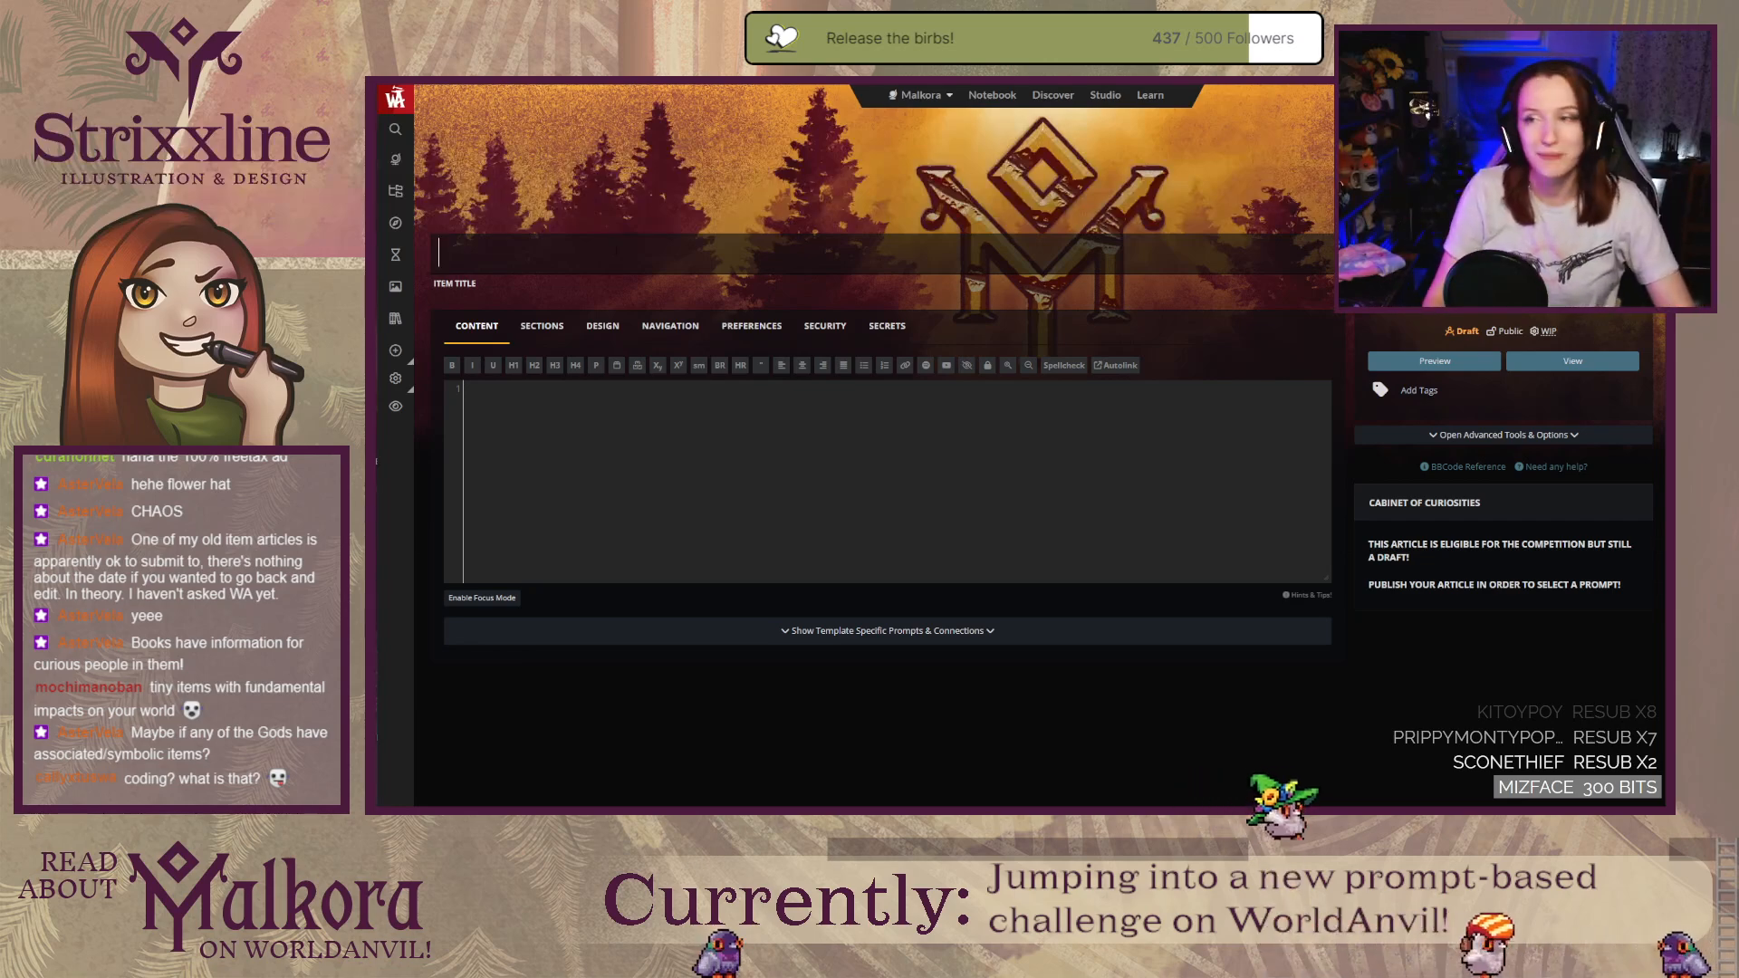
{"action": "key", "text": "ctrl+Tab"}
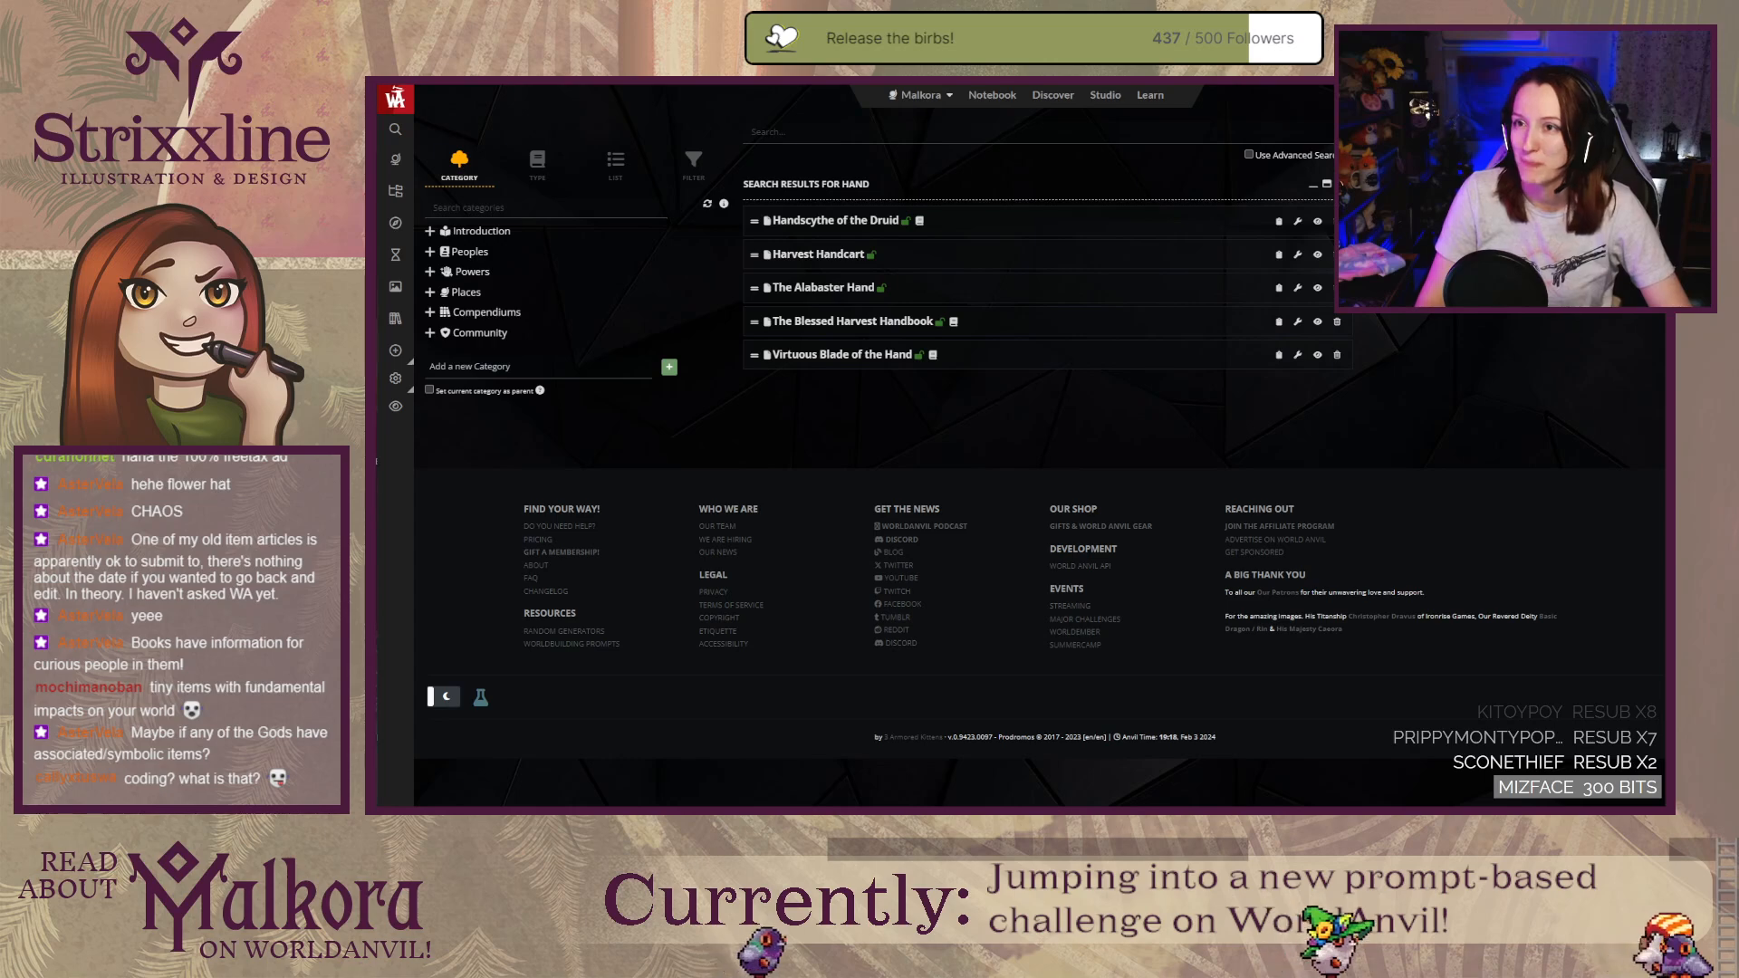
{"action": "key", "text": "ctrl+Tab"}
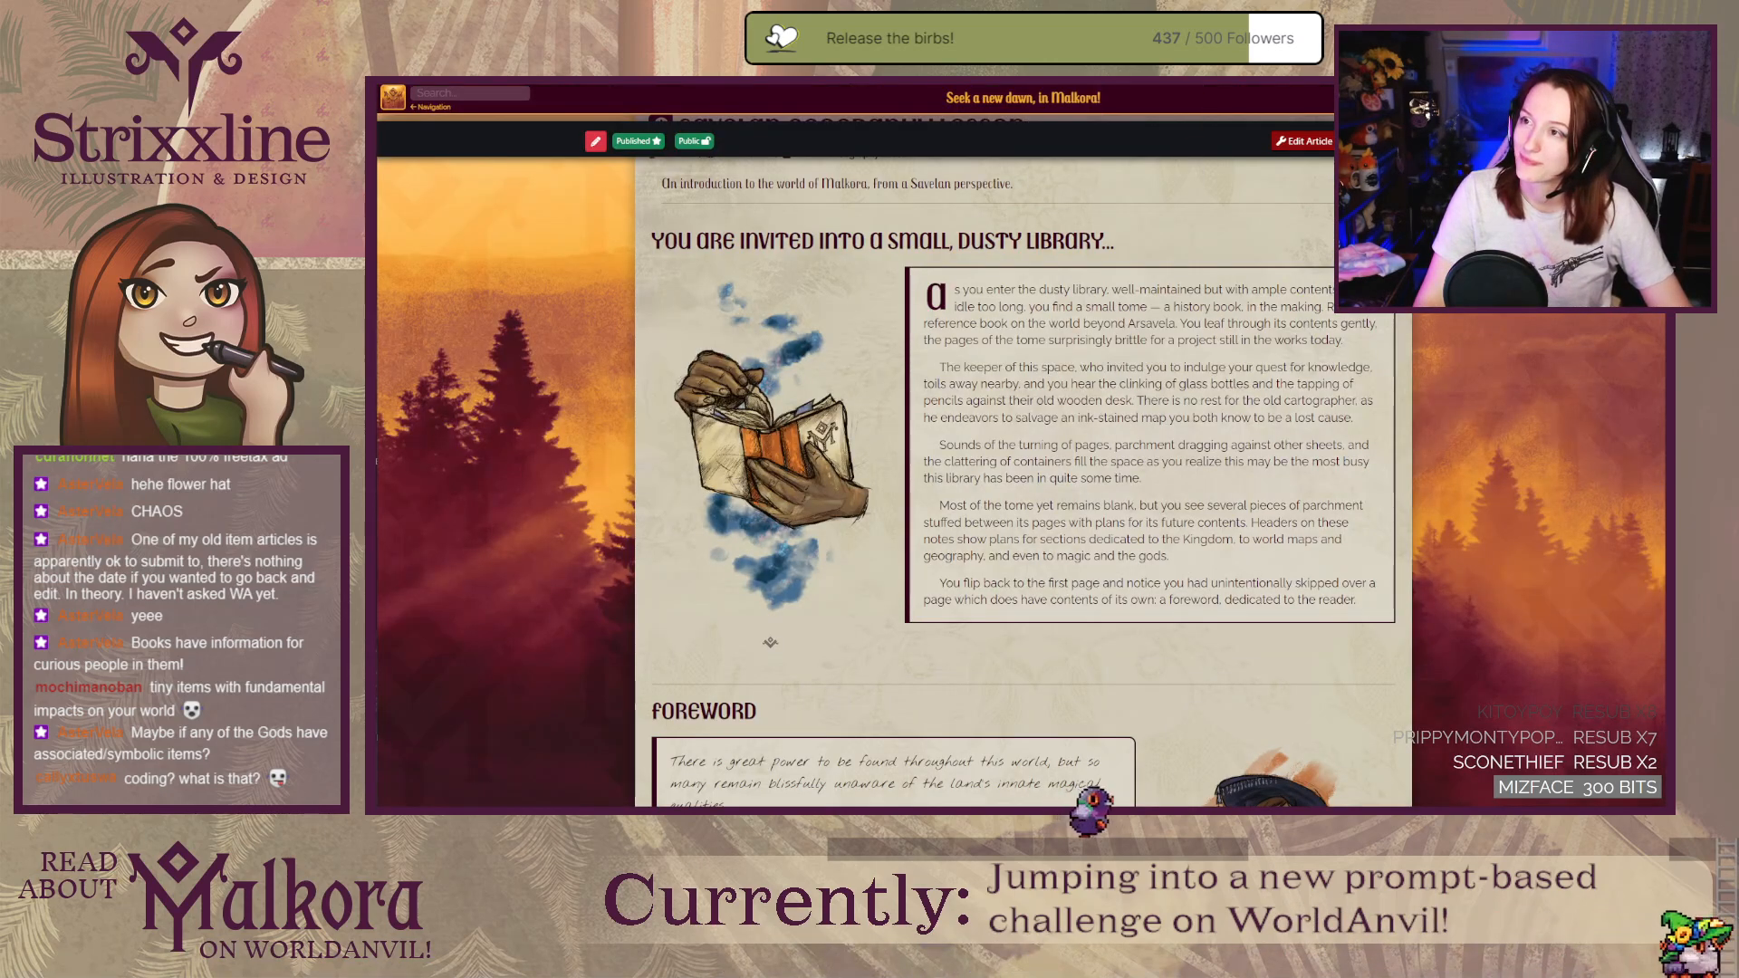
{"action": "key", "text": "ctrl+Tab"}
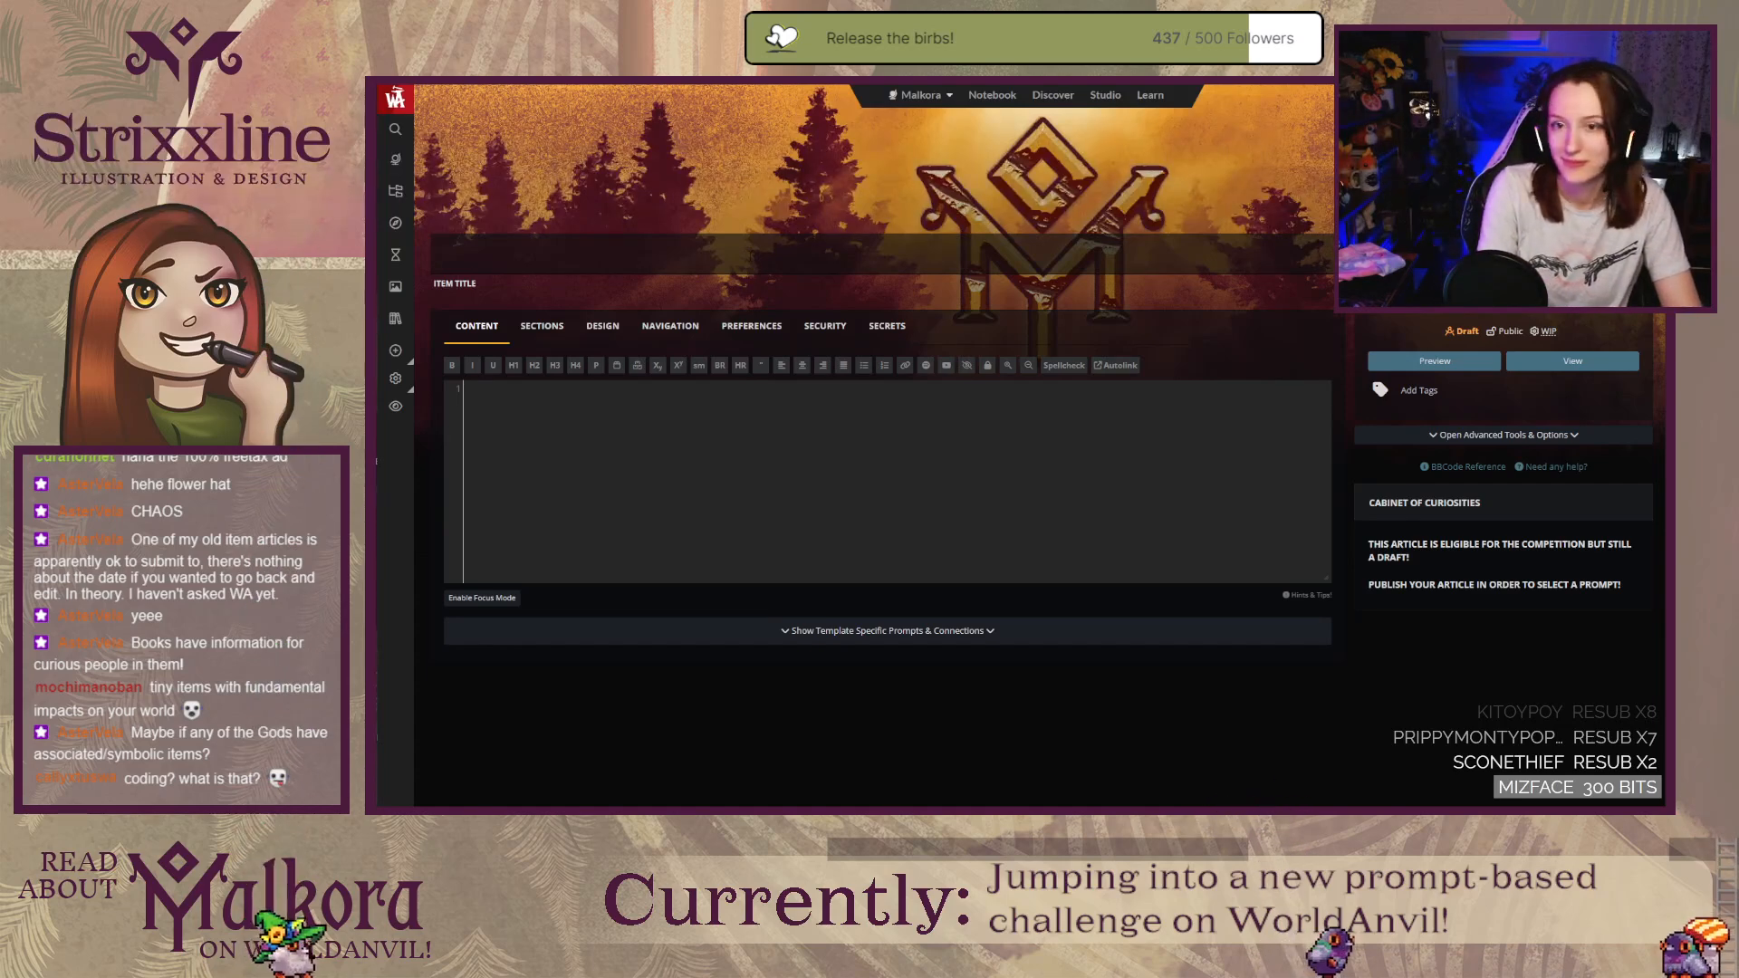
{"action": "type", "text": "Incomple"}
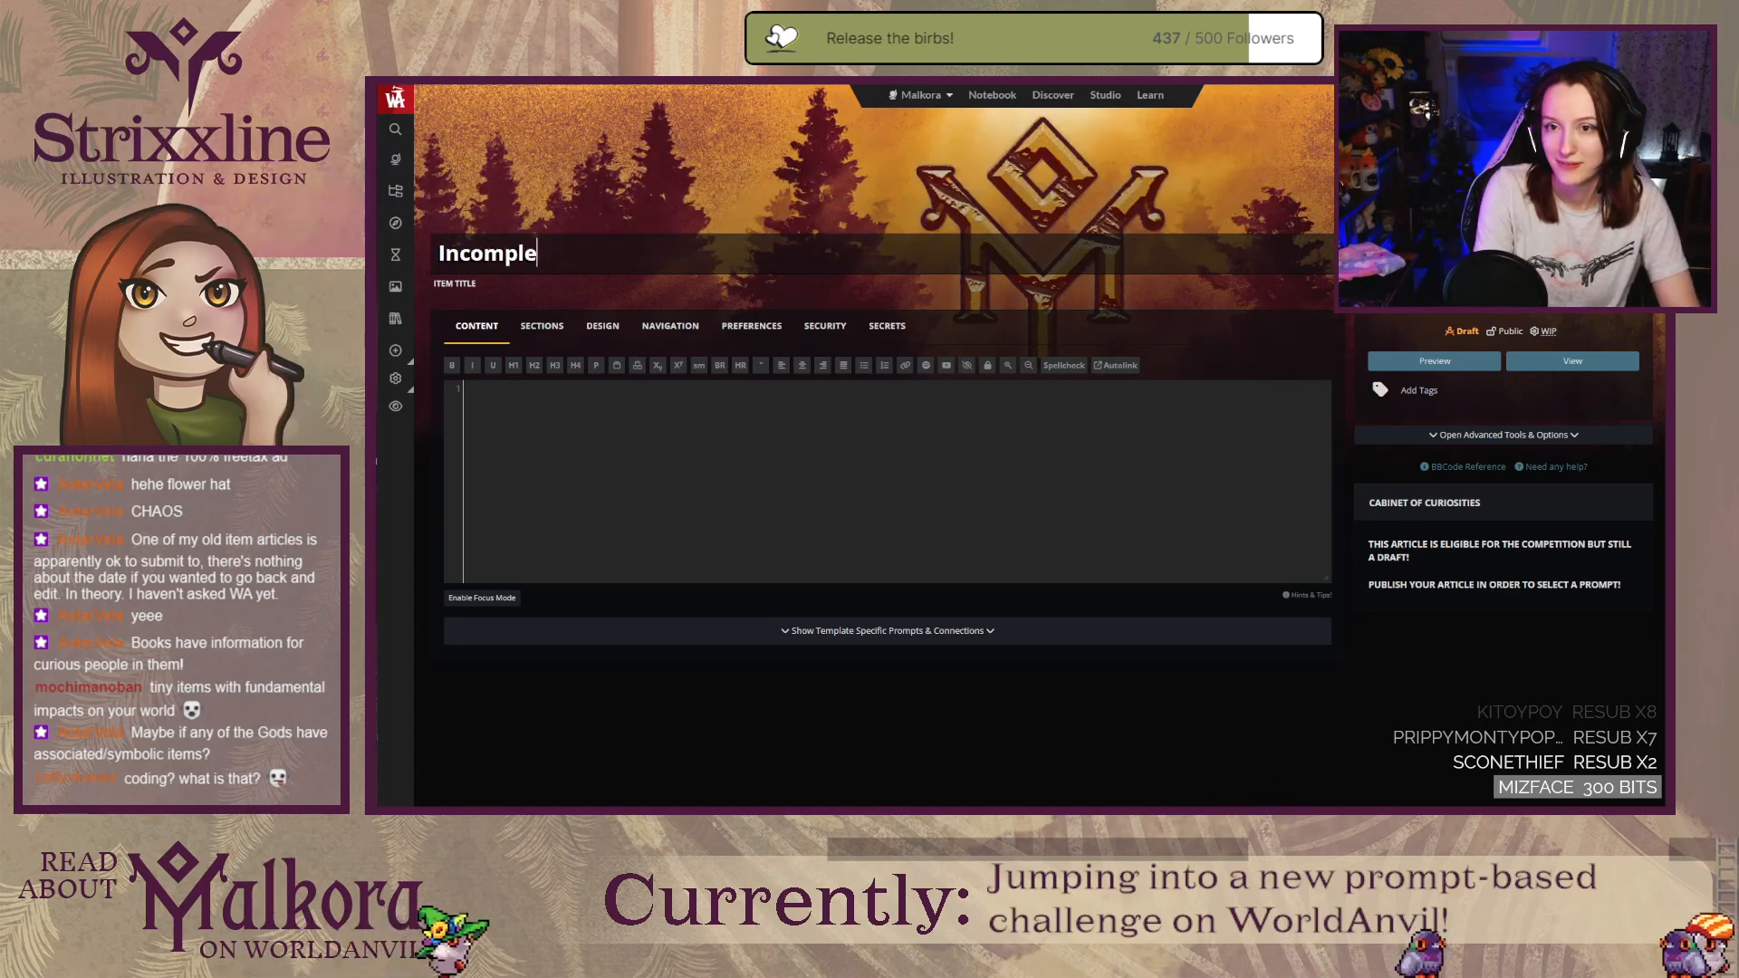
{"action": "type", "text": "te Savelan History Tome"}
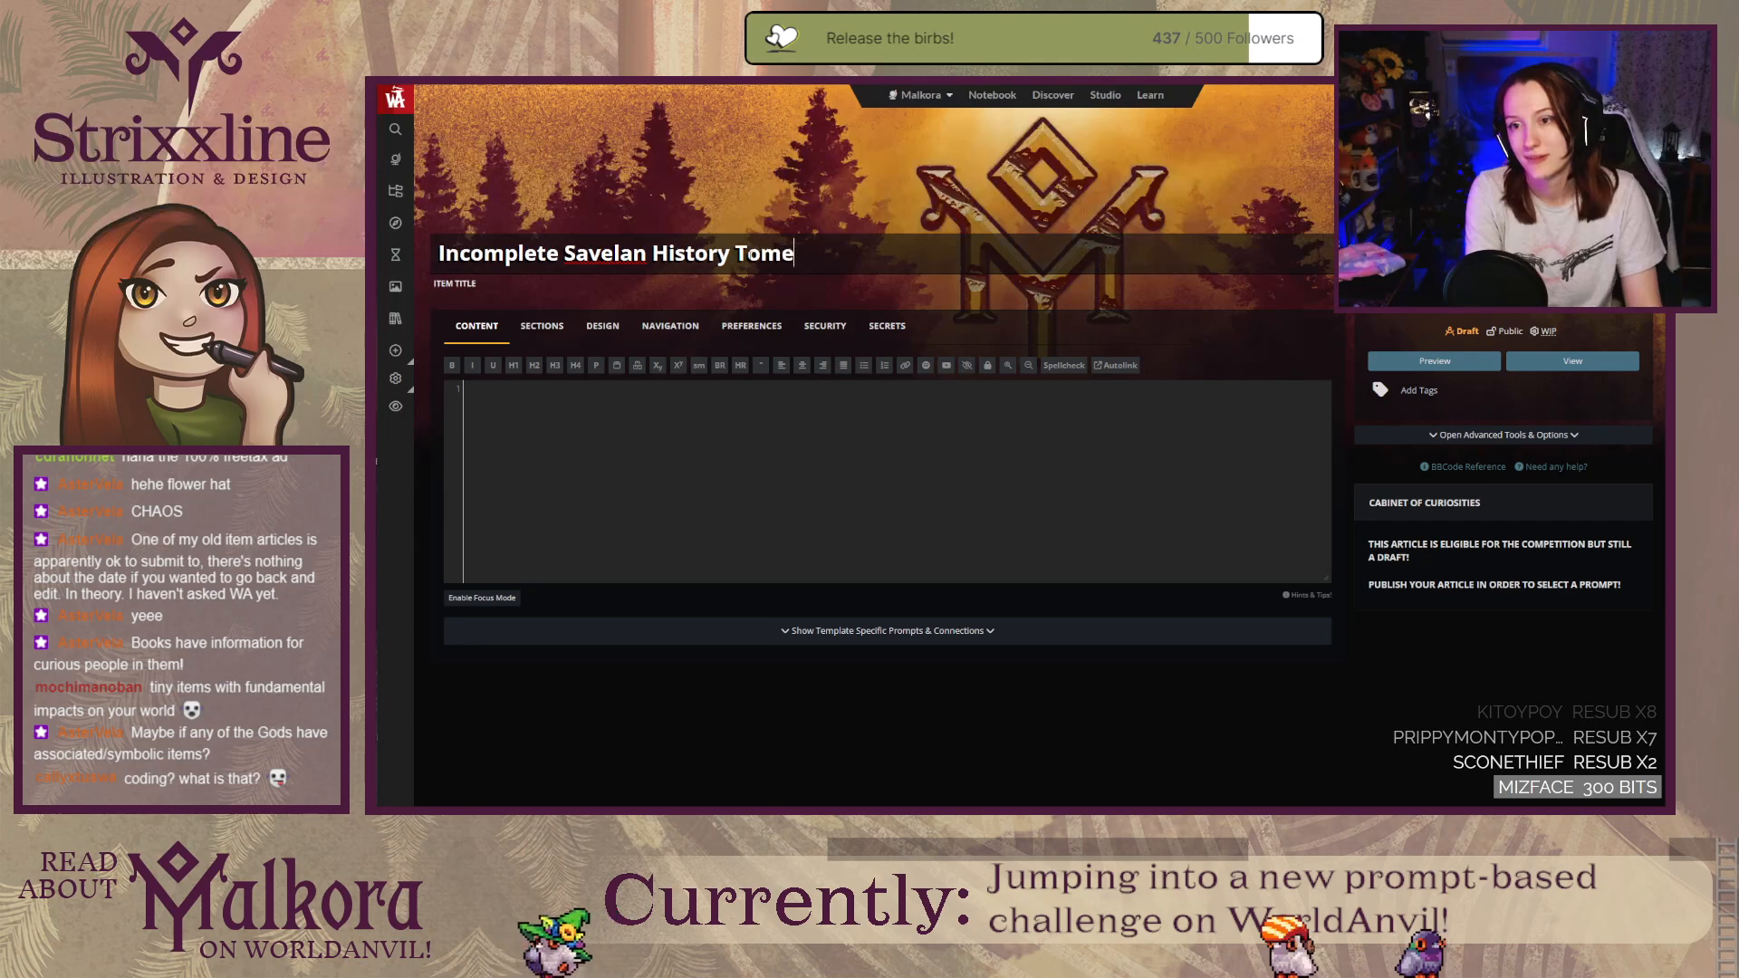
{"action": "left_click", "coordinate": [700, 448]}
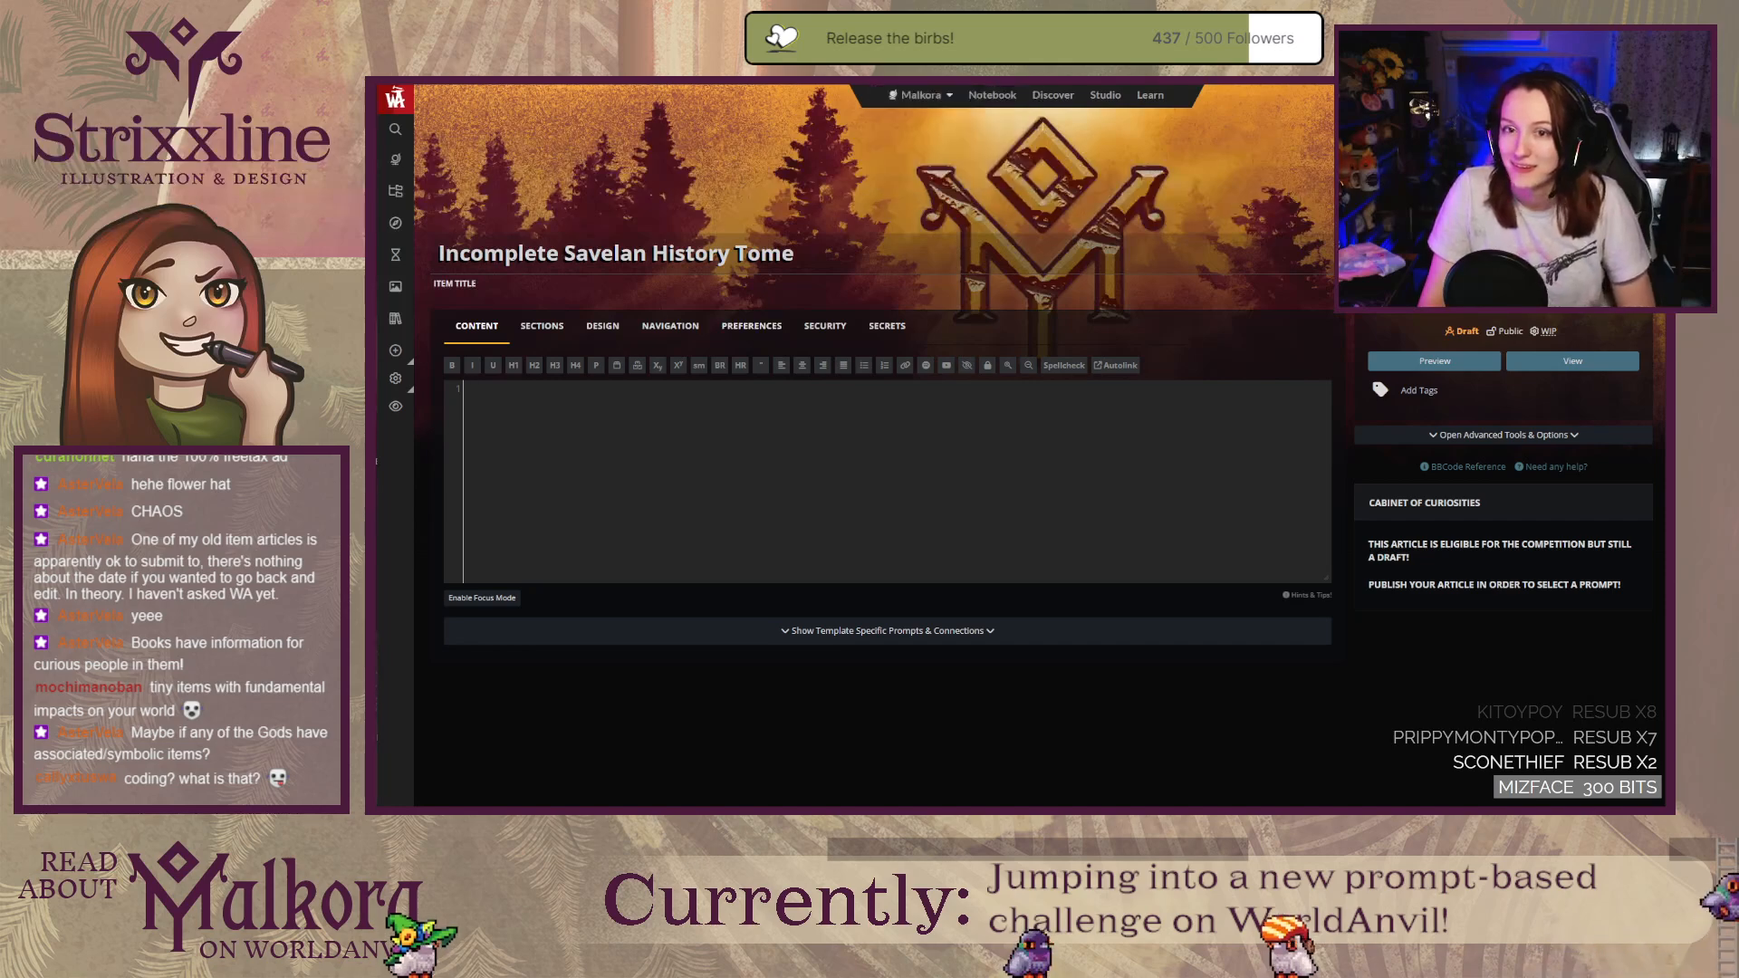
Step: Open Malkora's image library separately and view the details of the recently uploaded Savelan Tome image
{"action": "left_click", "coordinate": [842, 84]}
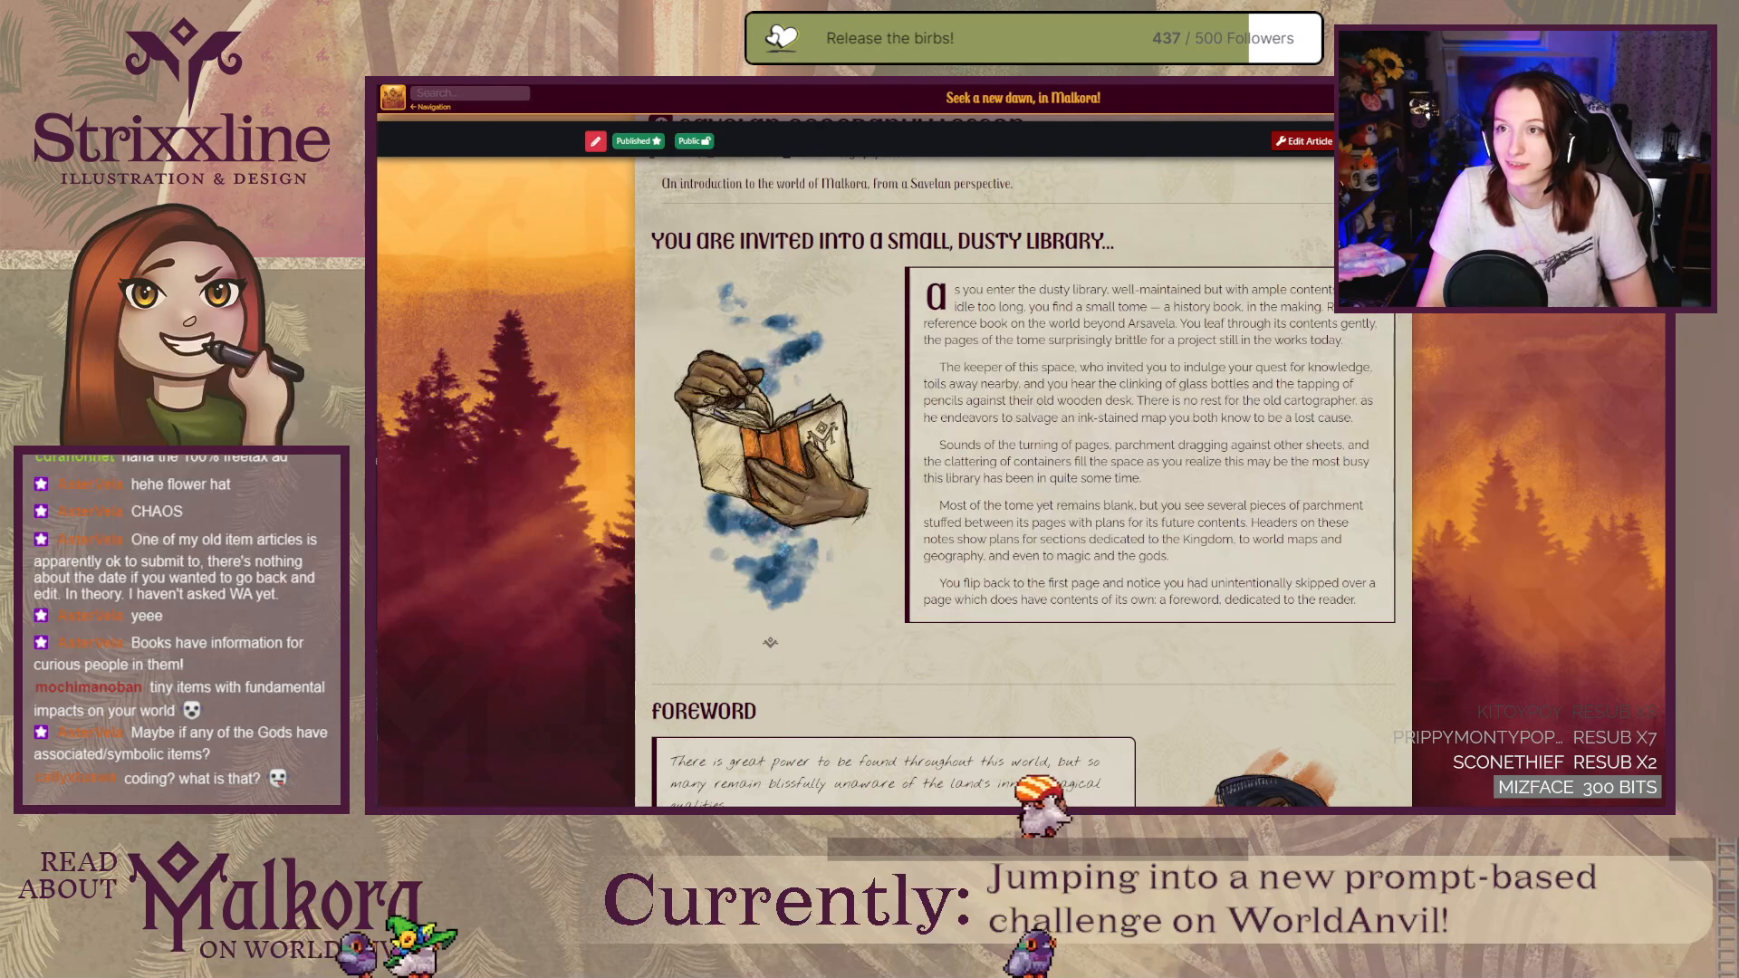
{"action": "key", "text": "ctrl+Tab"}
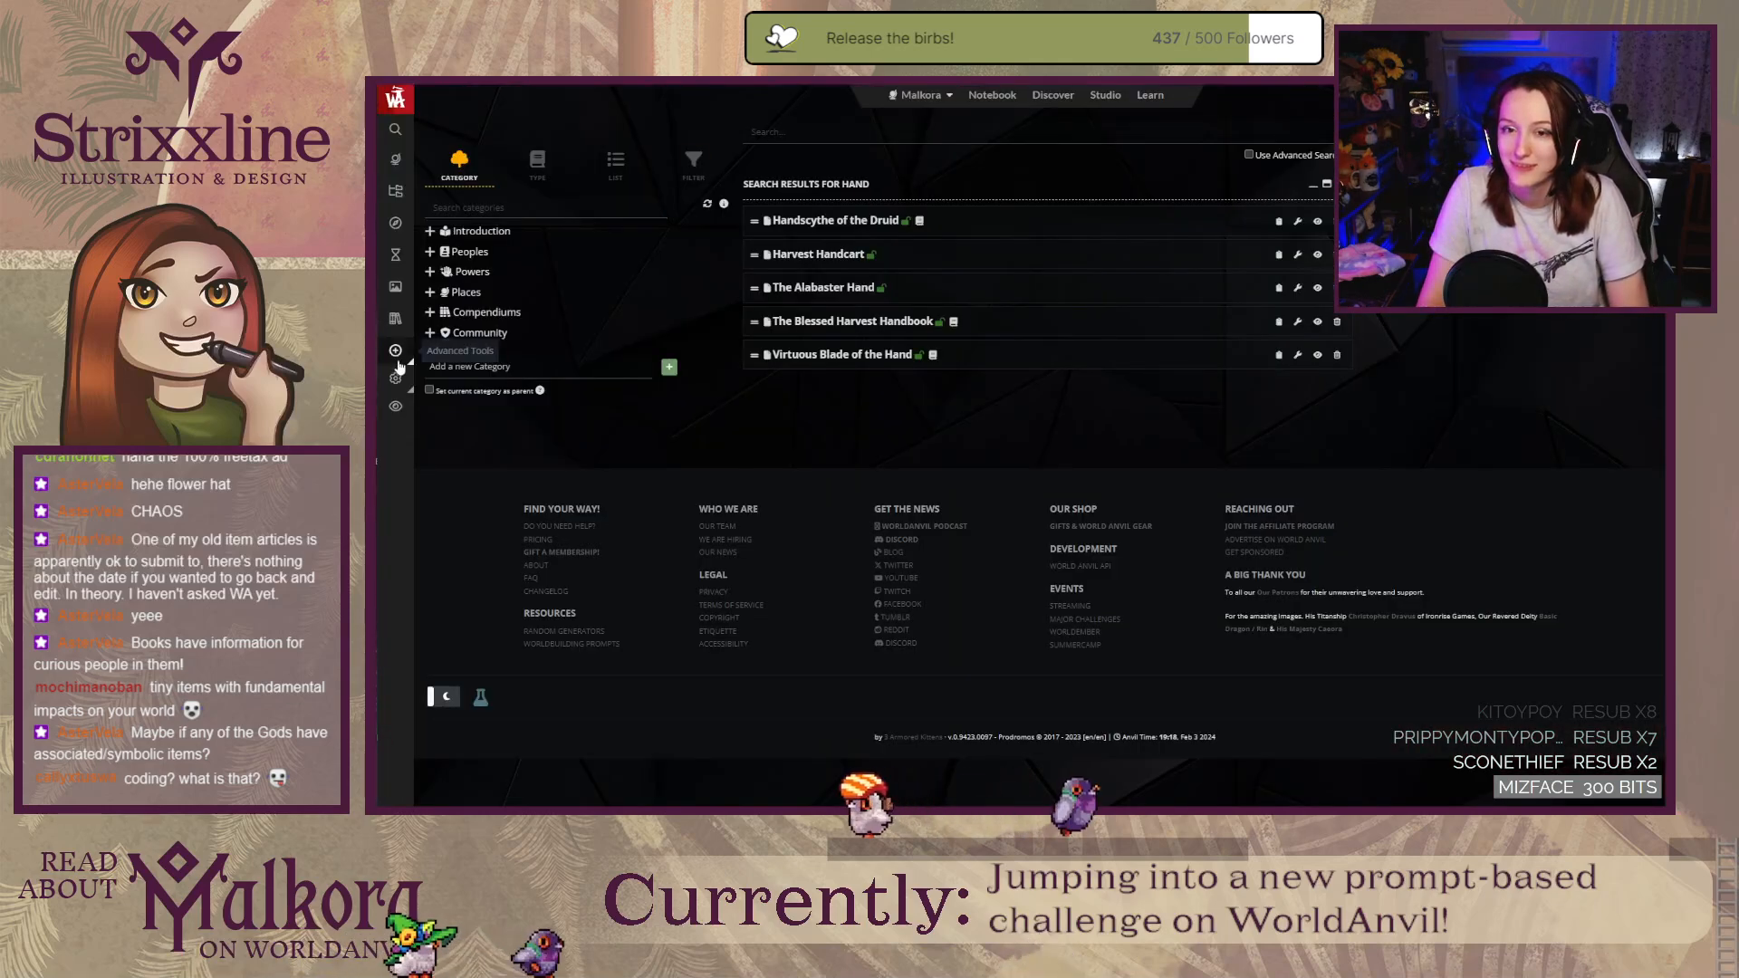
{"action": "key", "text": "ctrl+Tab"}
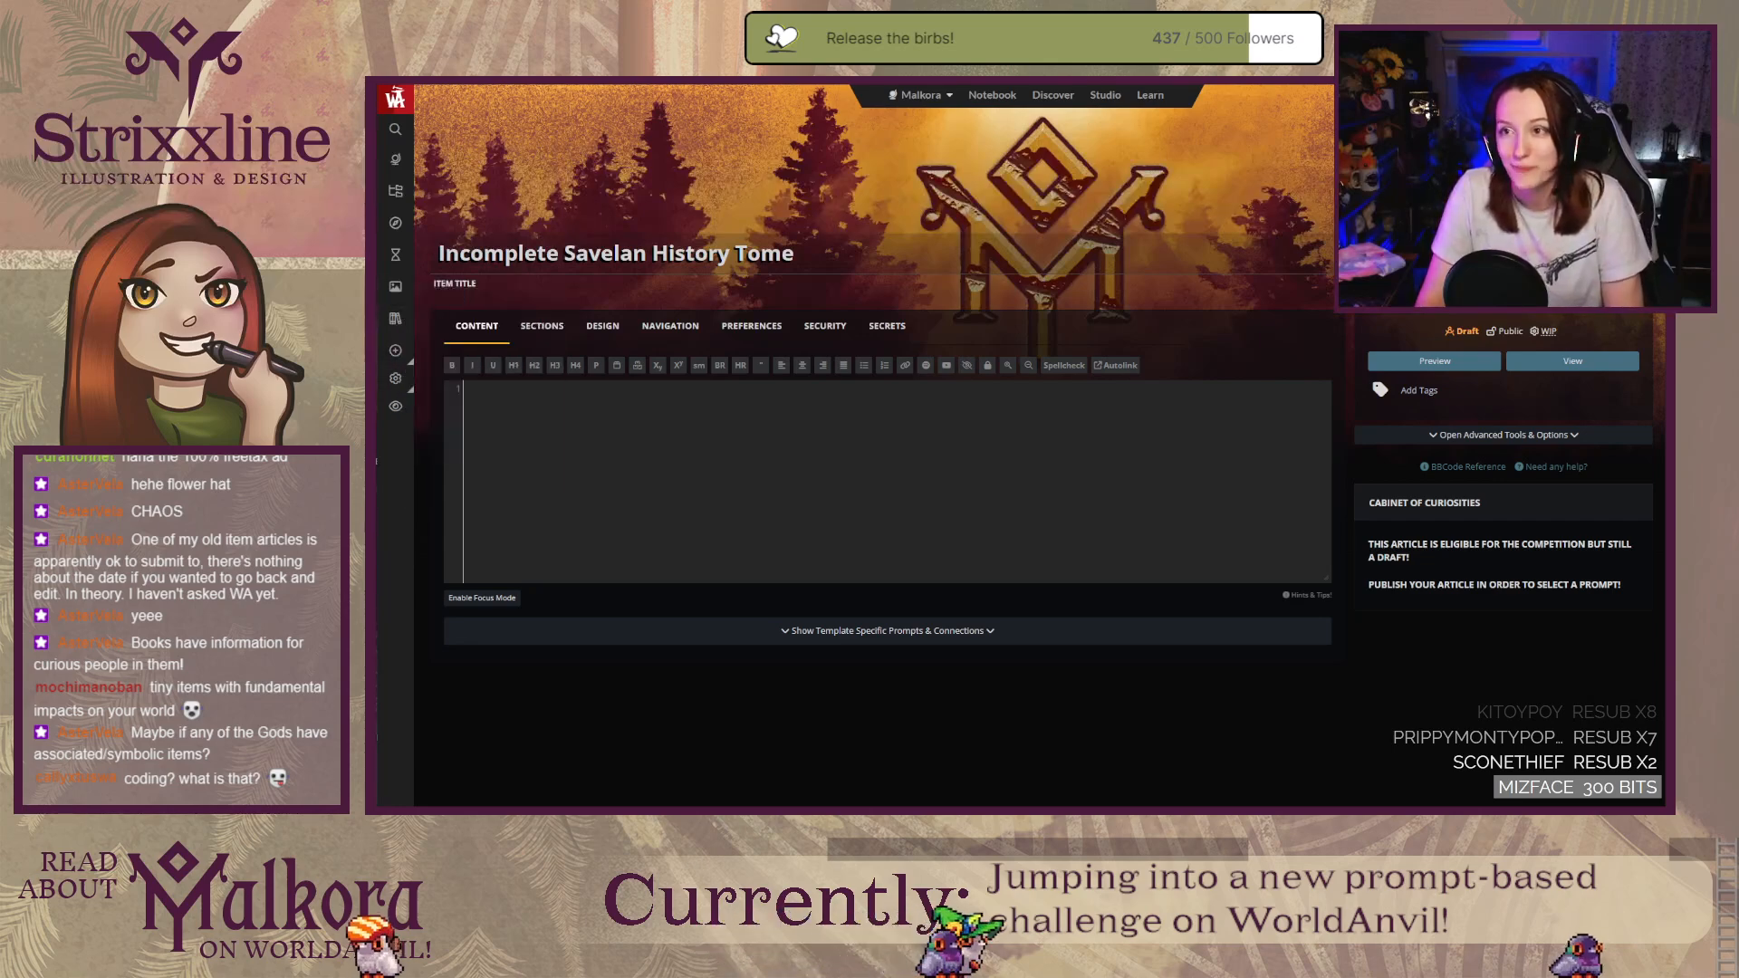
{"action": "left_click", "coordinate": [395, 286]}
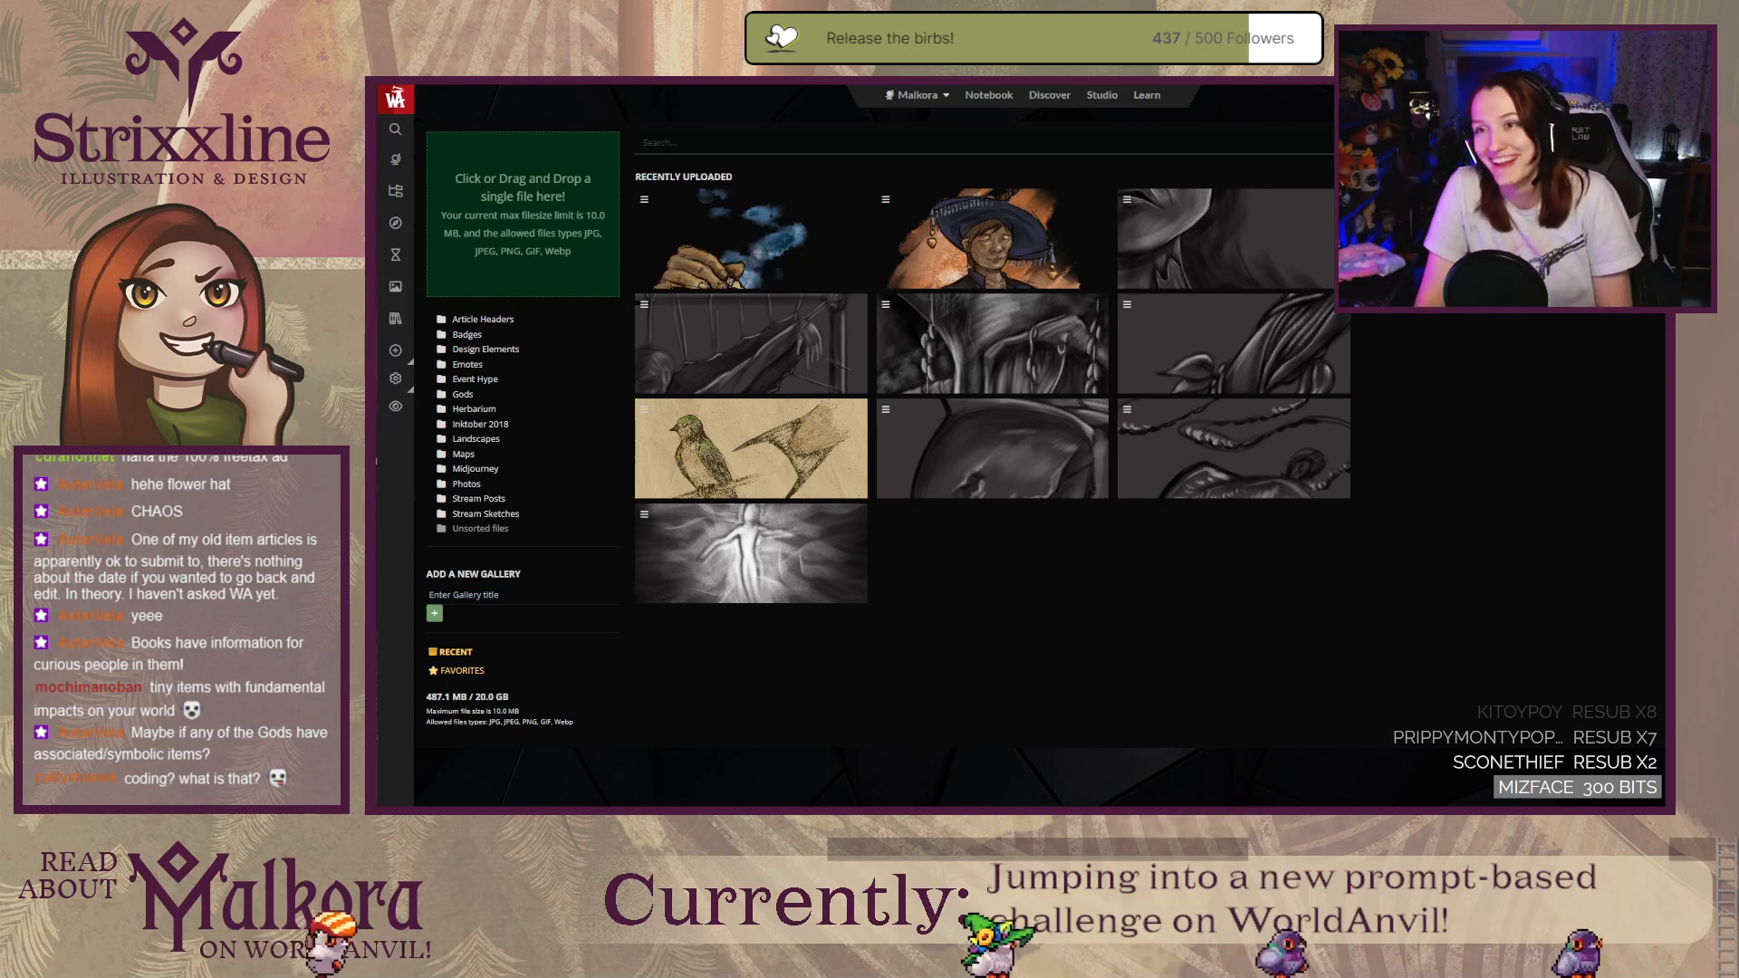
{"action": "left_click", "coordinate": [852, 207]}
{"action": "left_click", "coordinate": [395, 286]}
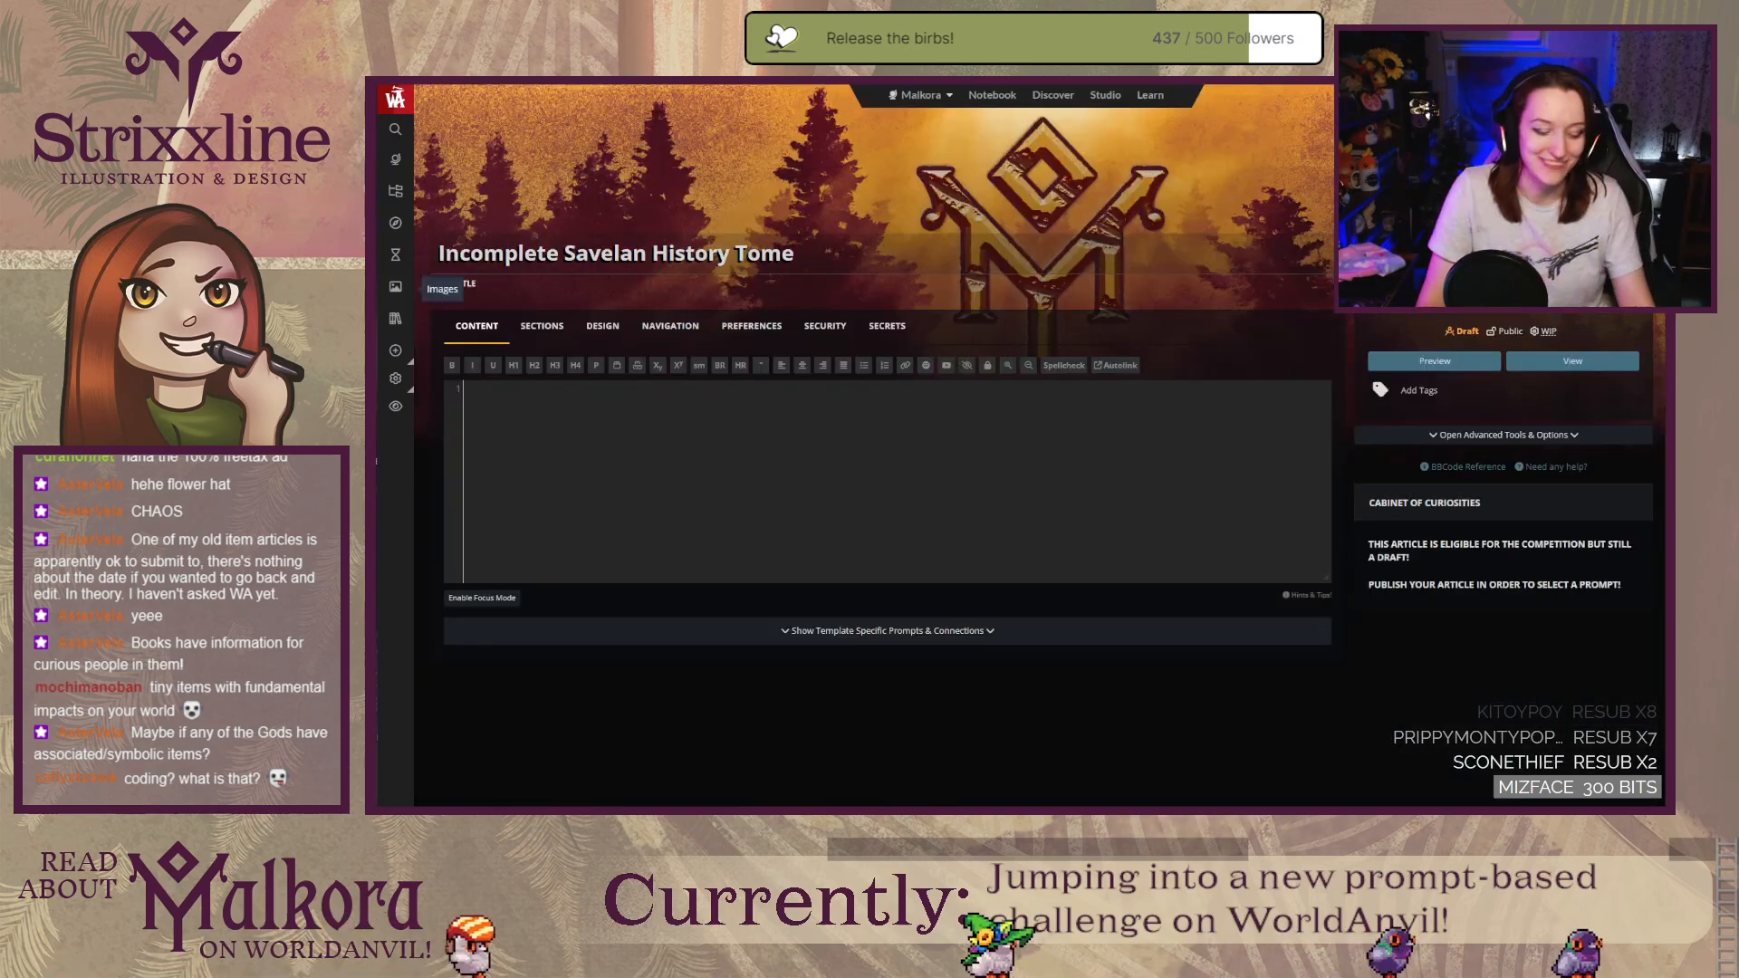
Step: Look over the article's sidebar sections and the image library, and insert an empty quote block in the main content
{"action": "left_click", "coordinate": [611, 449]}
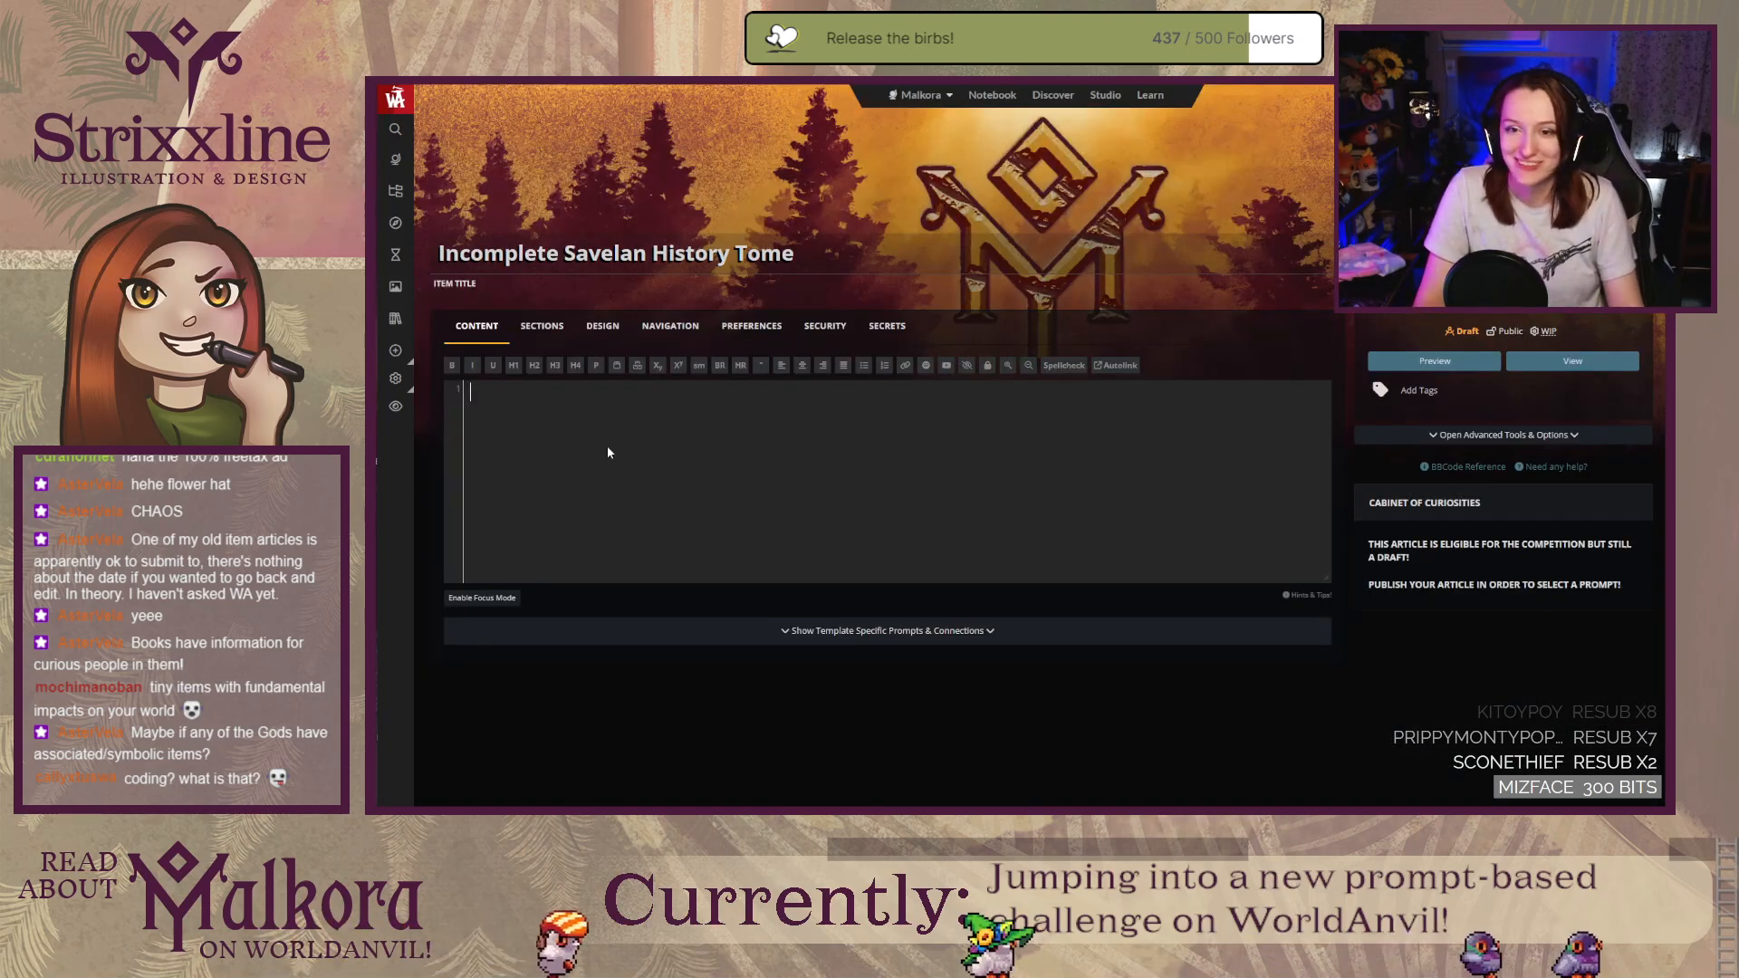
{"action": "left_click", "coordinate": [544, 327]}
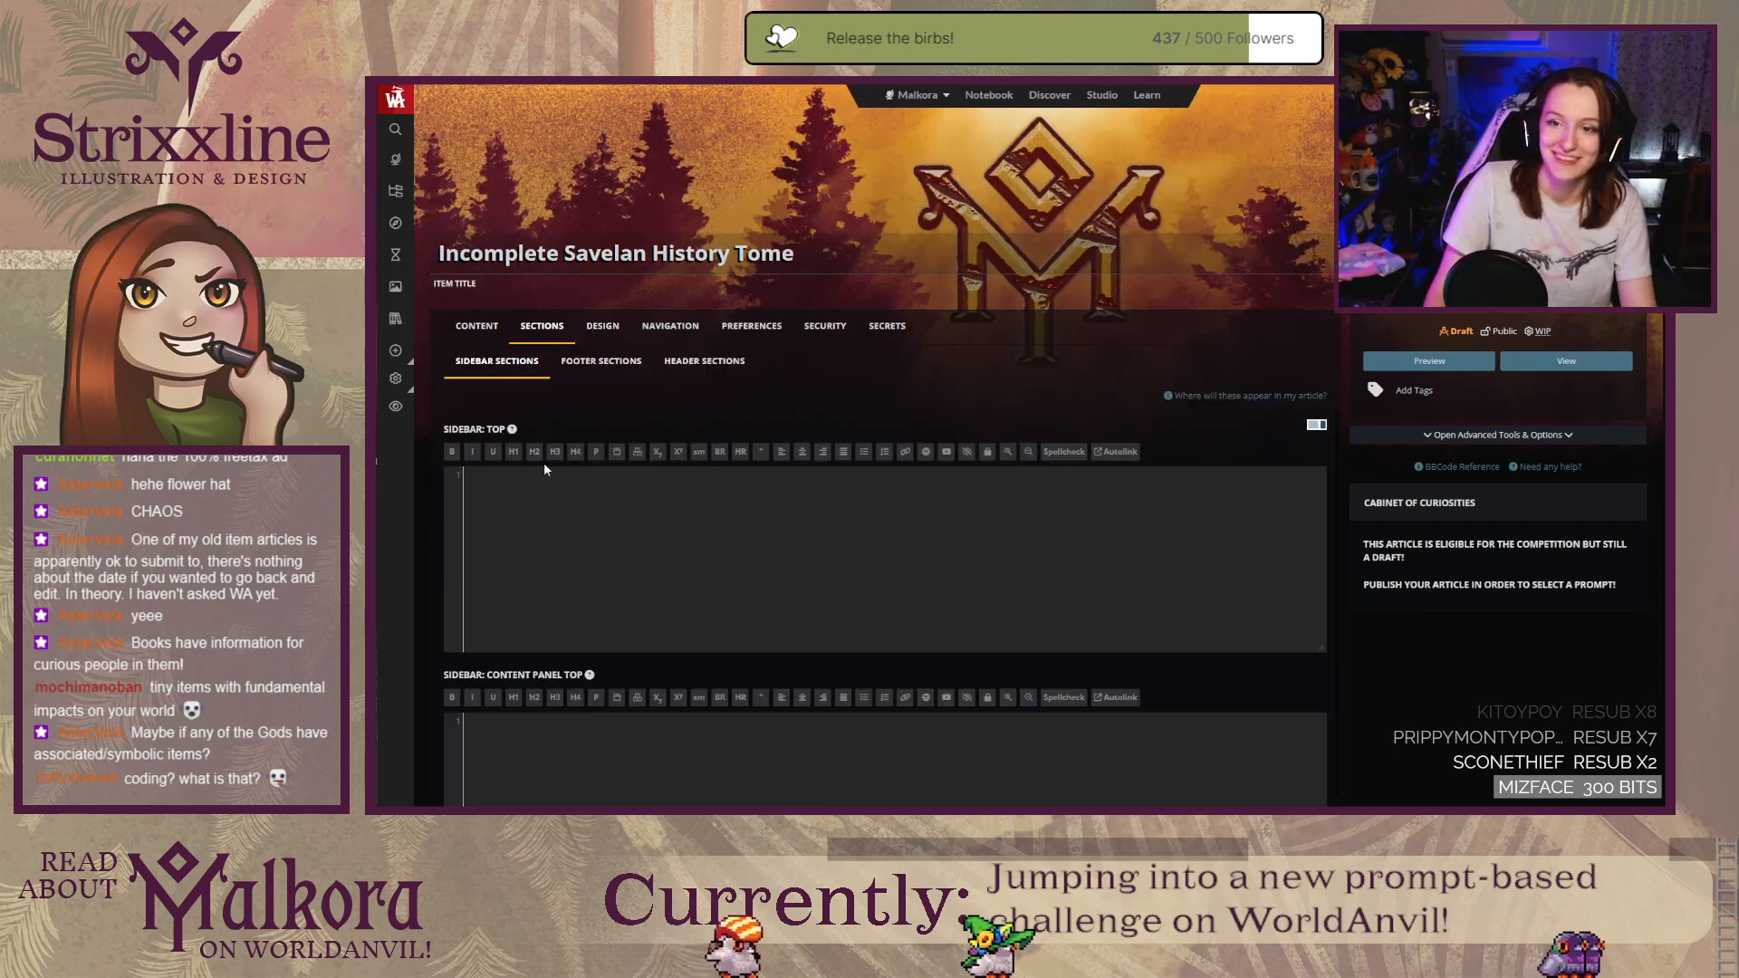
{"action": "left_click", "coordinate": [492, 330]}
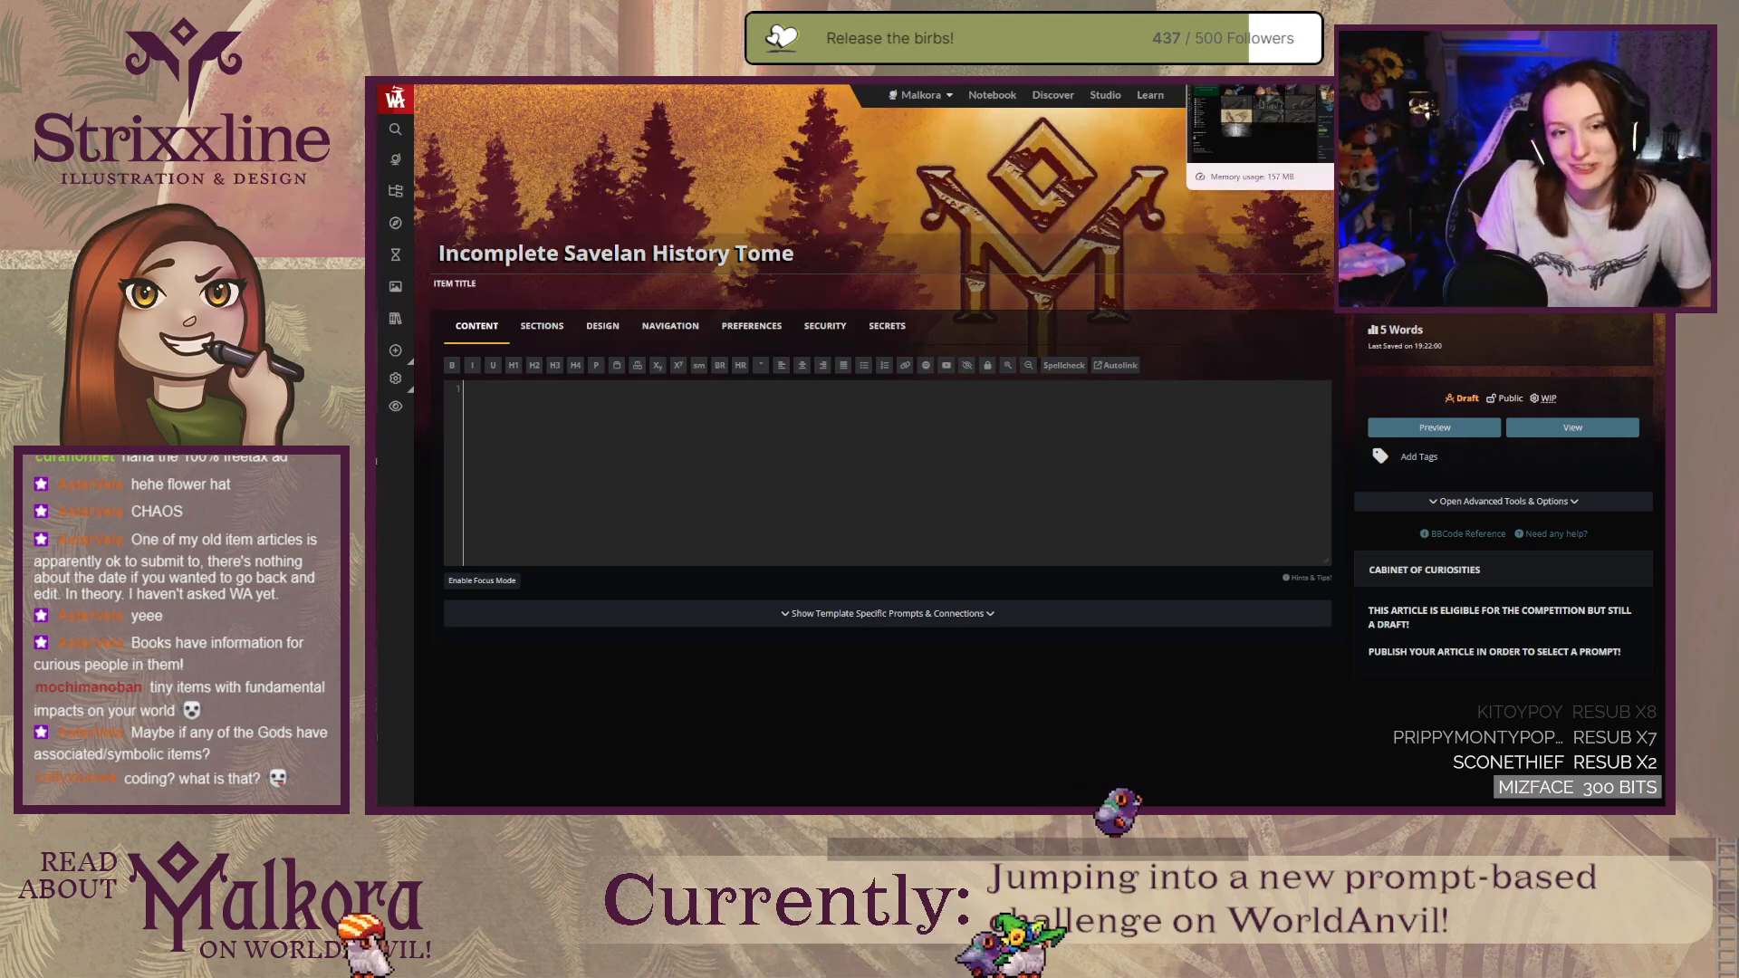
{"action": "key", "text": "ctrl+Tab"}
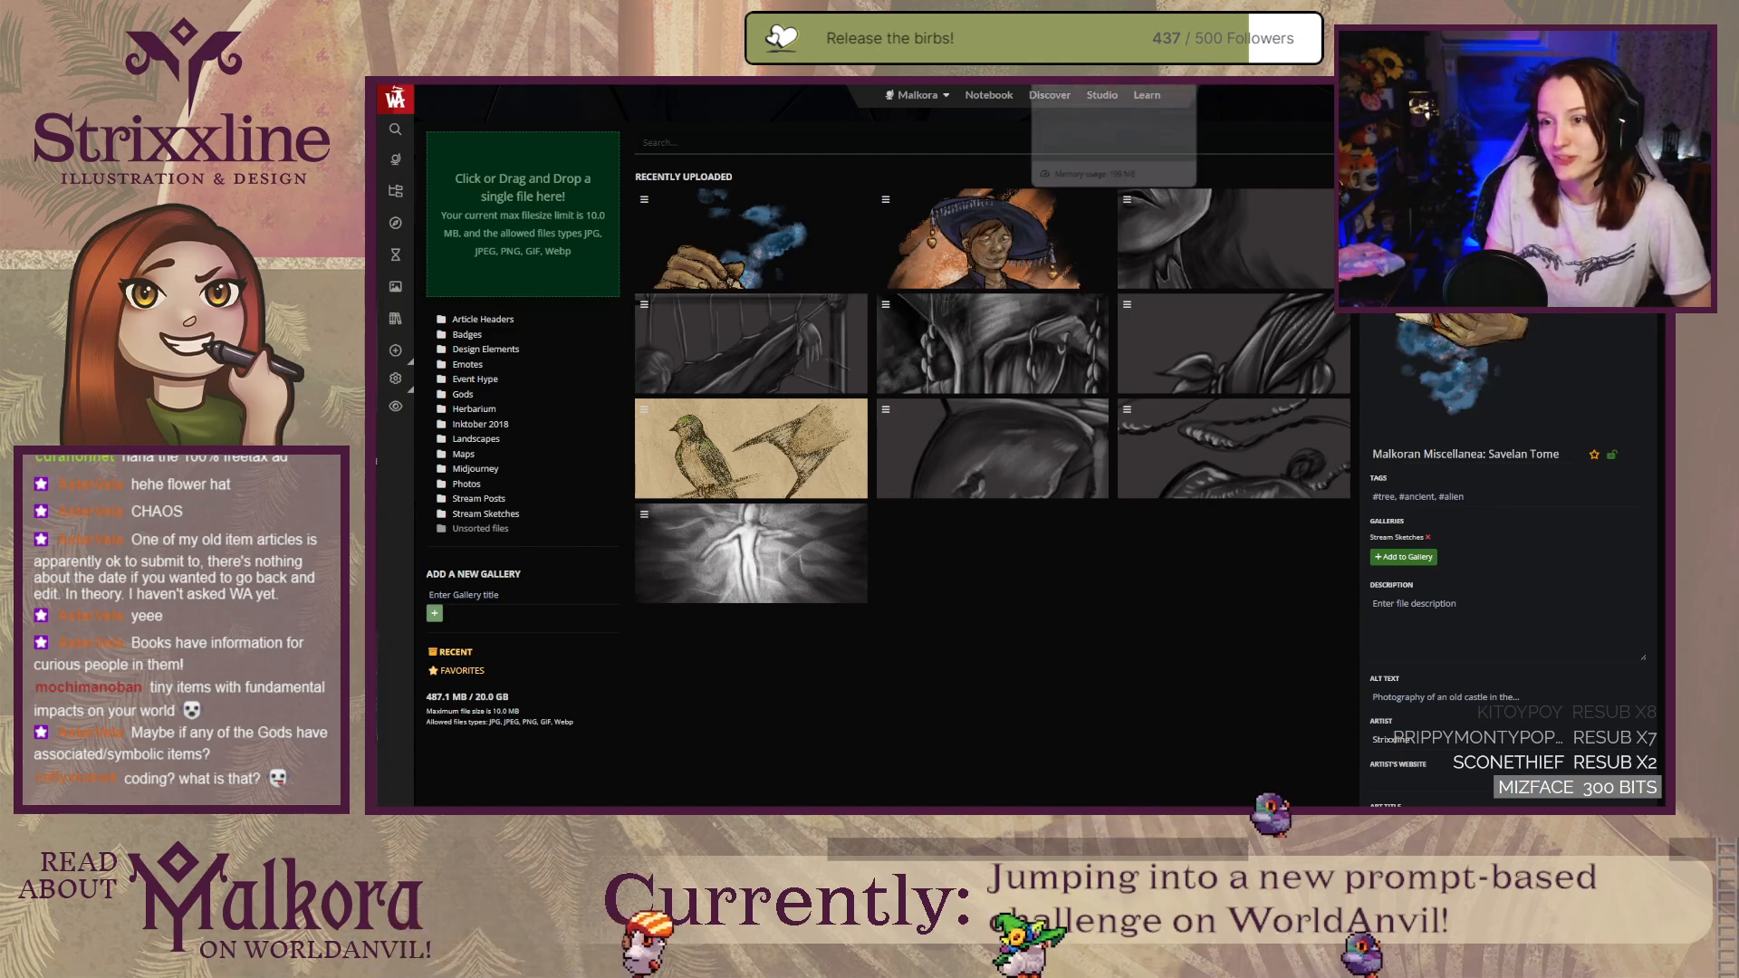
{"action": "key", "text": "ctrl+shift+Tab"}
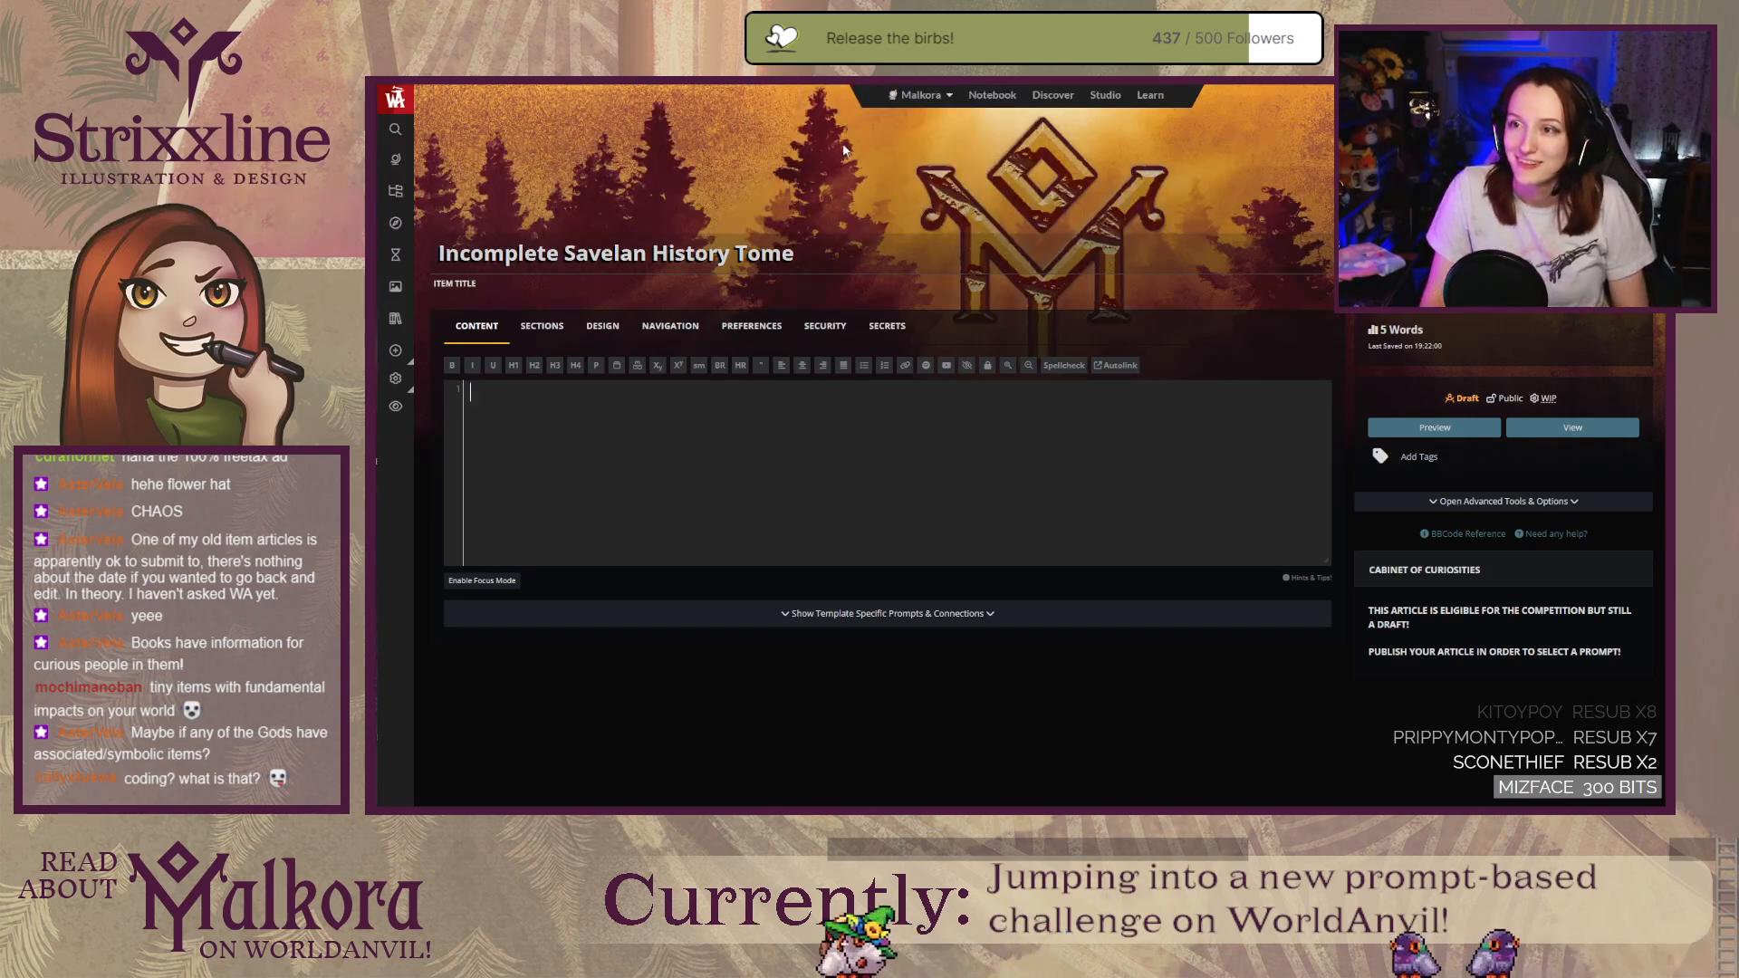
{"action": "left_click", "coordinate": [760, 365]}
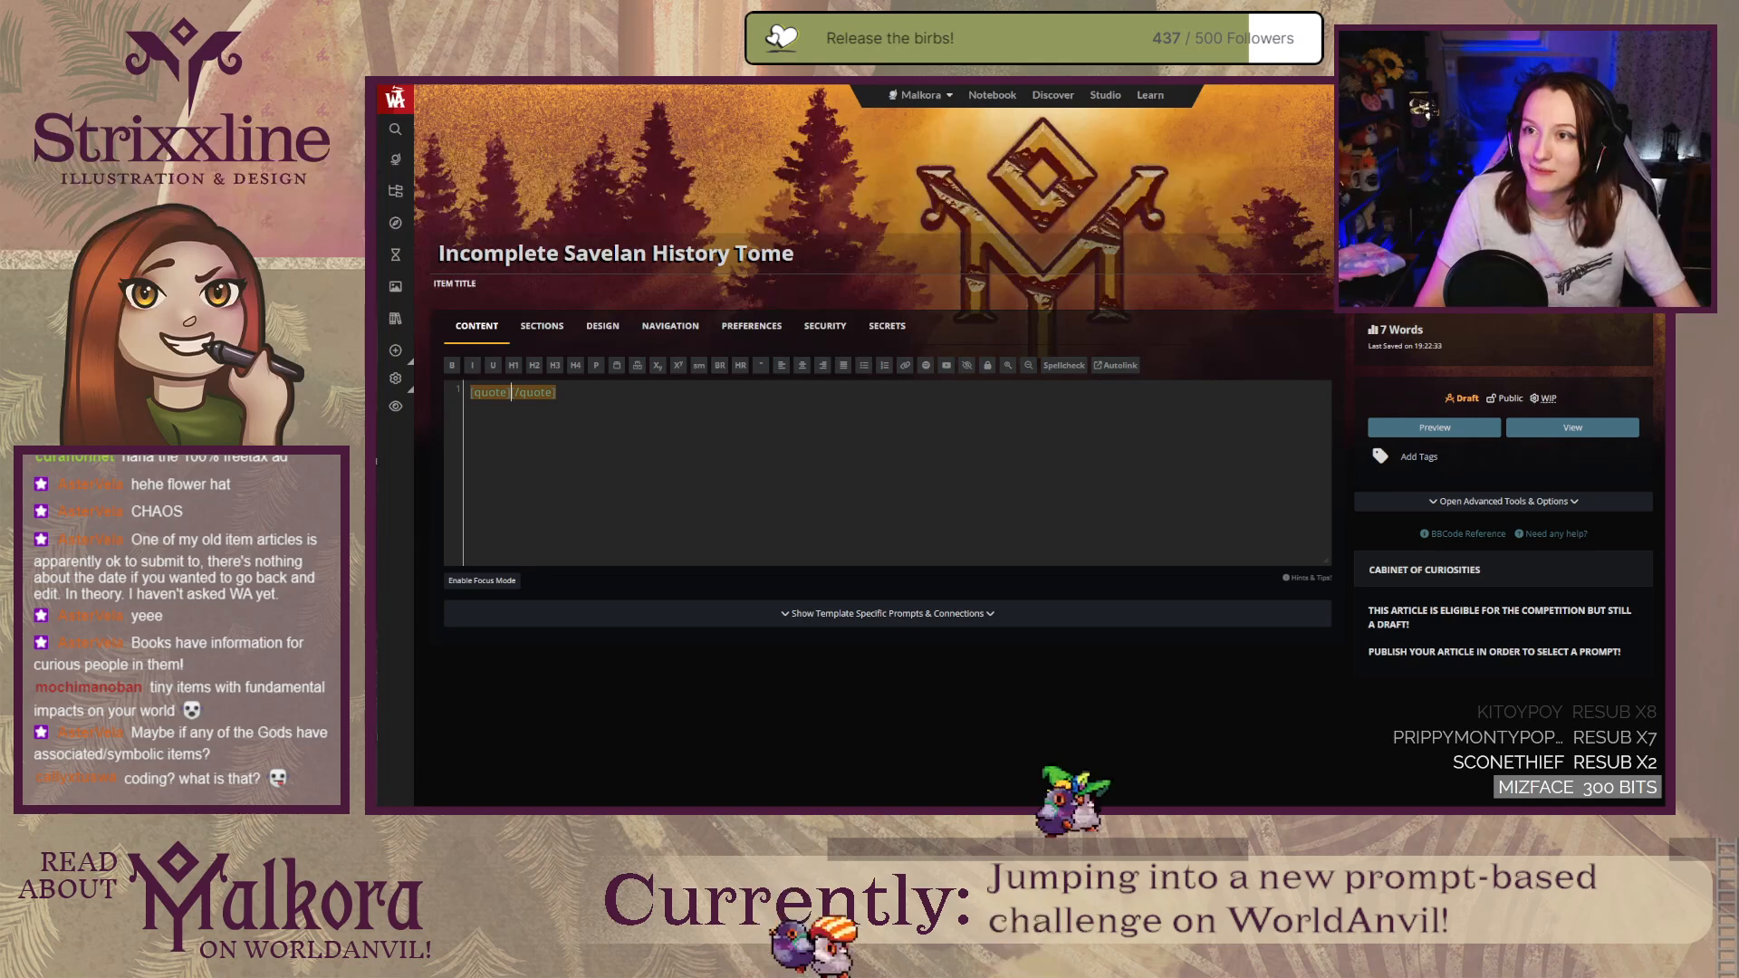
Step: Add a blank line and a new empty line below the quote block in the article's main content
{"action": "key", "text": "ctrl+Tab"}
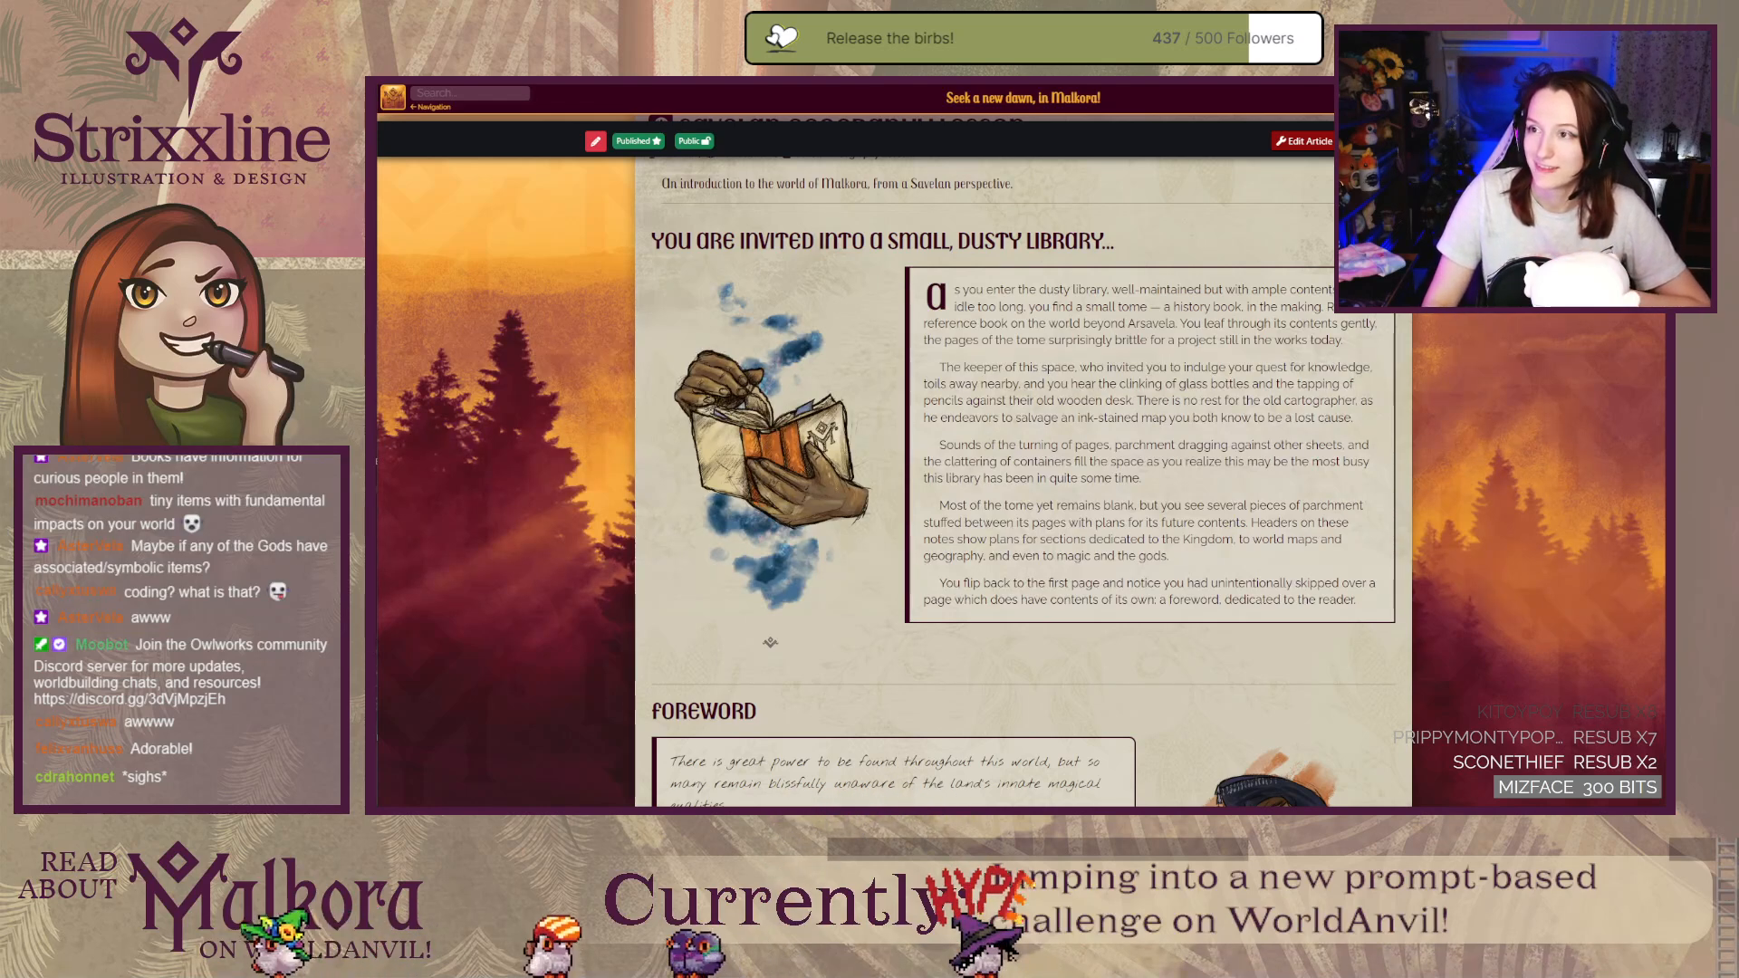
{"action": "key", "text": "ctrl+Tab"}
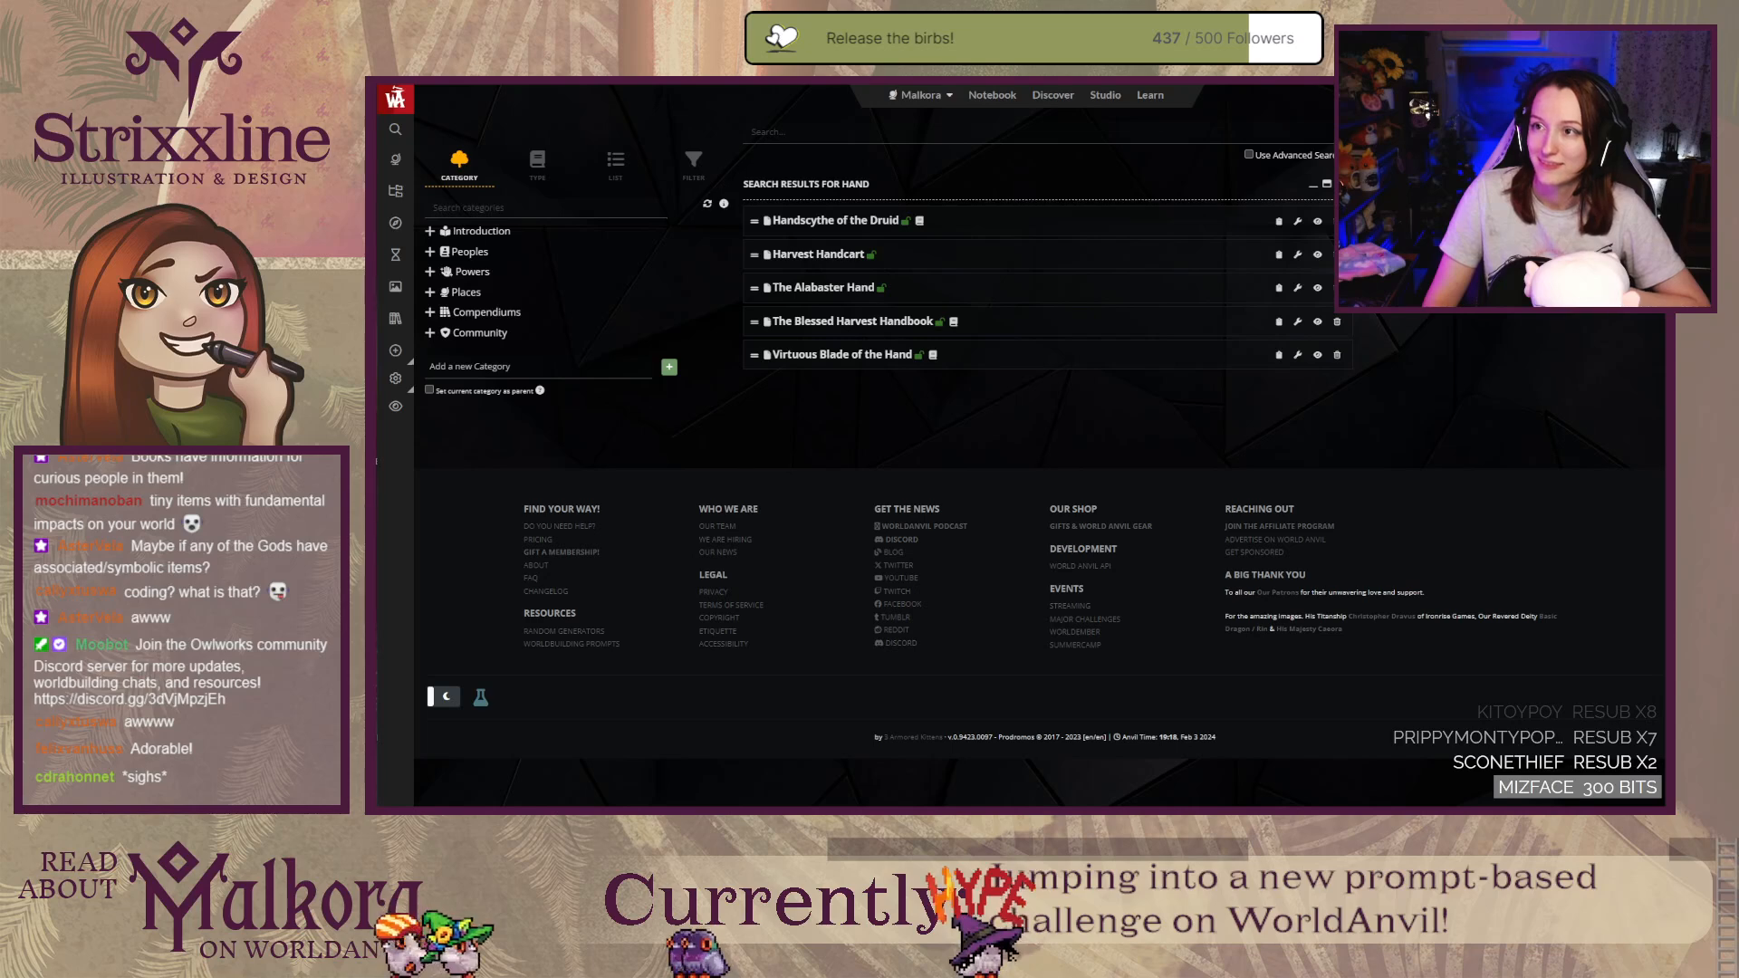
{"action": "key", "text": "ctrl+Tab"}
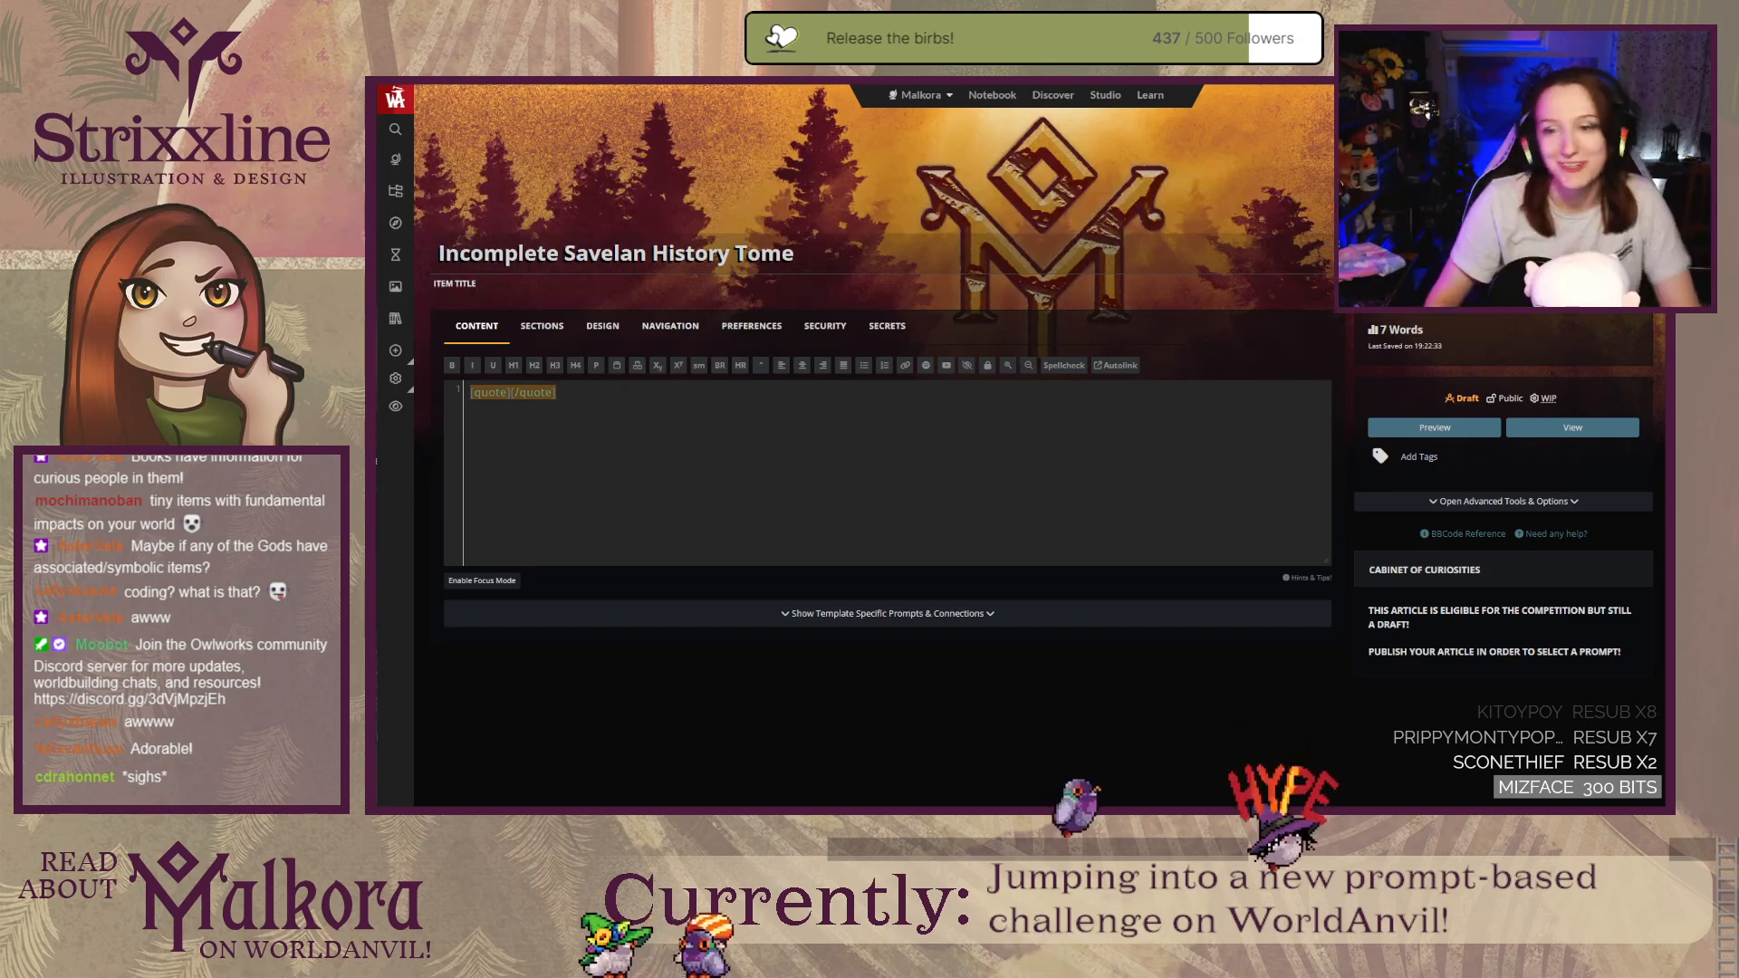
{"action": "left_click", "coordinate": [619, 413]}
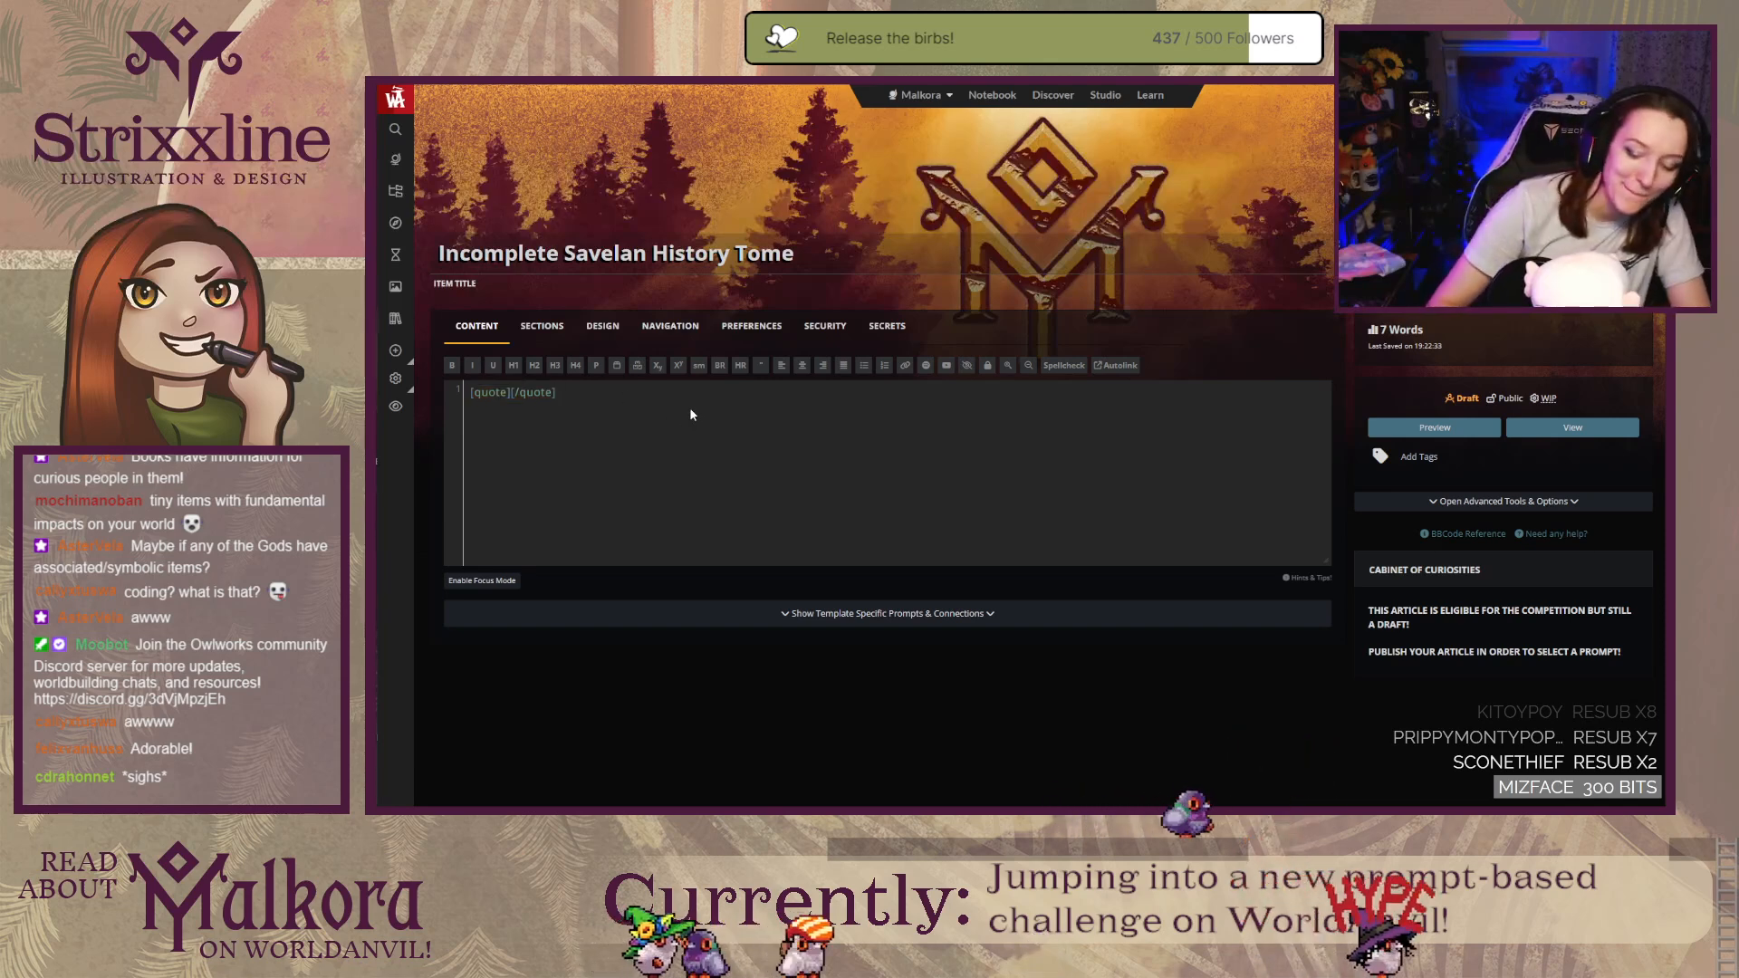
{"action": "key", "text": "Return"}
{"action": "key", "text": "Return"}
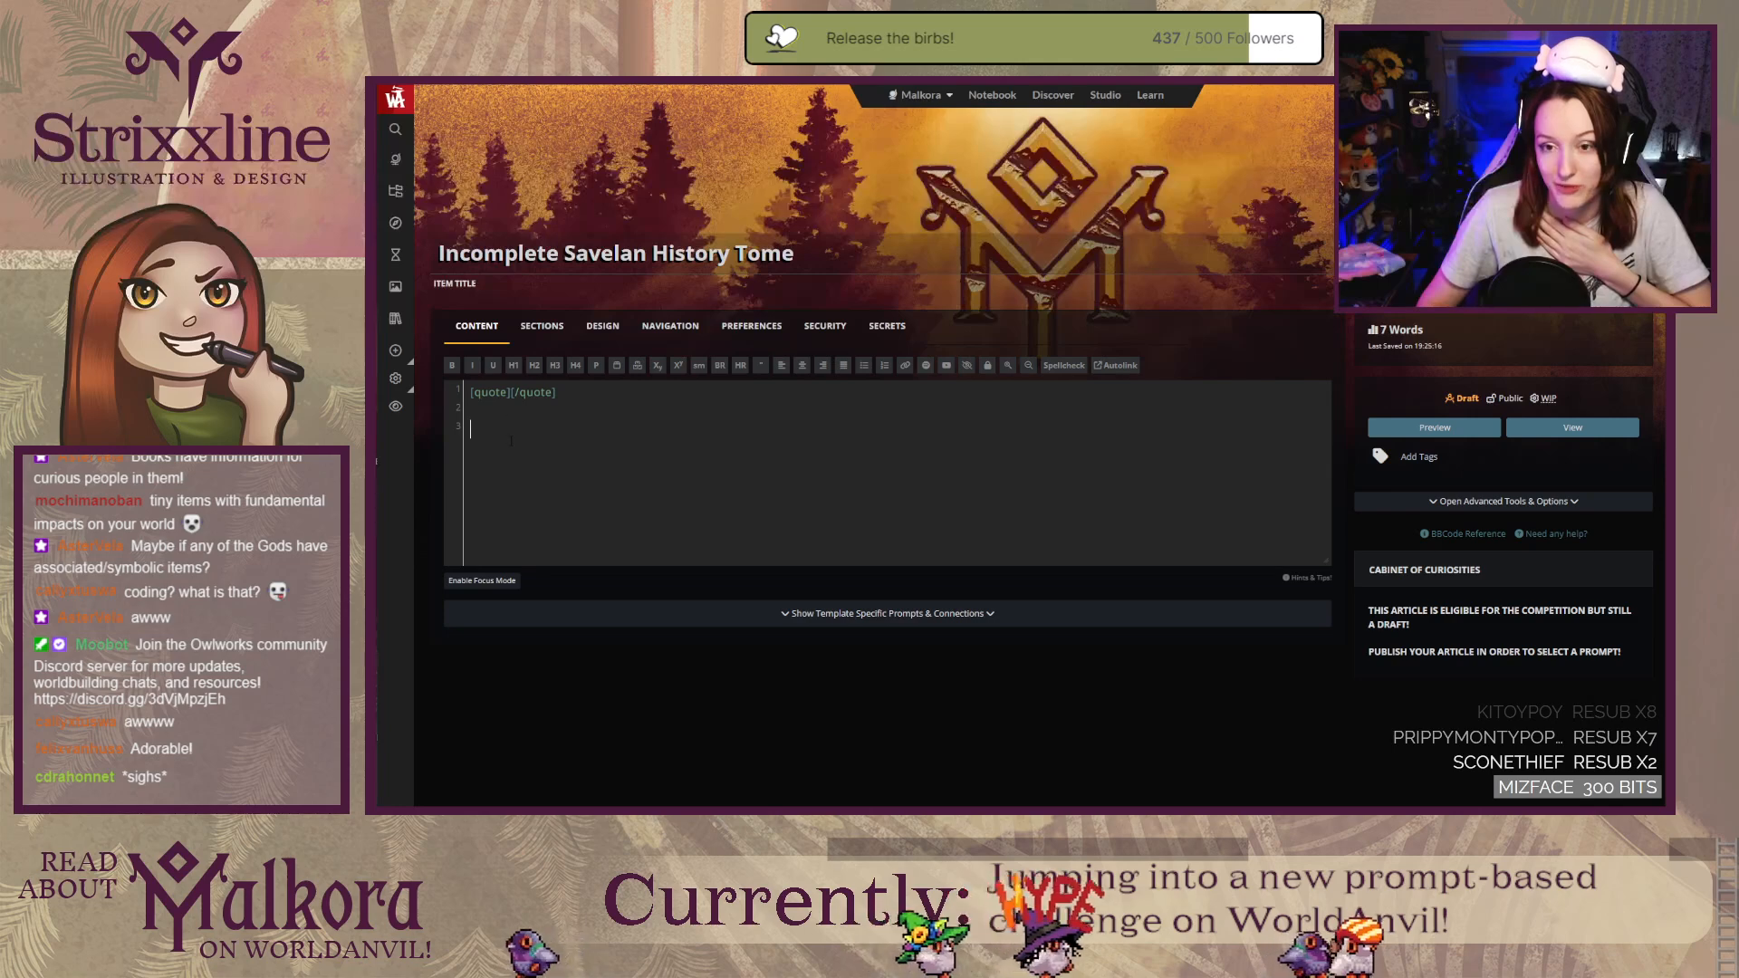
Step: Reread the Savelan Geography Lesson and copy "you find a small tome — a history book, in the making." into the article's quote block
{"action": "triple_click", "coordinate": [511, 391]}
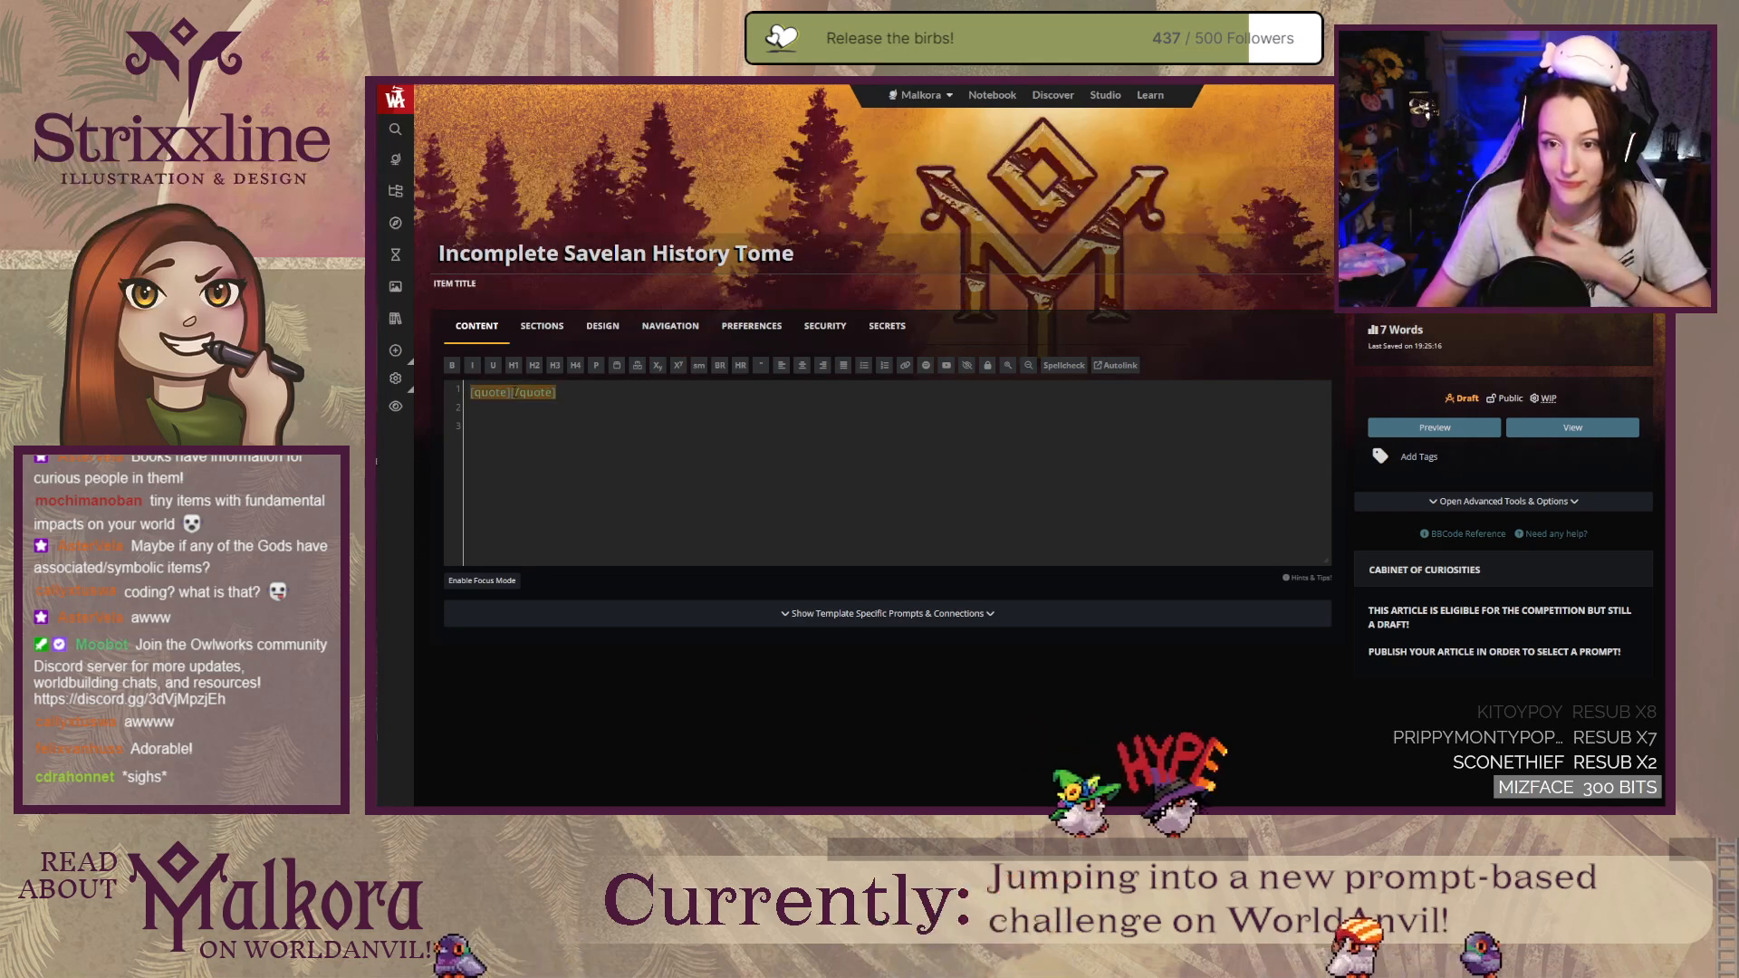
{"action": "key", "text": "ctrl+Tab"}
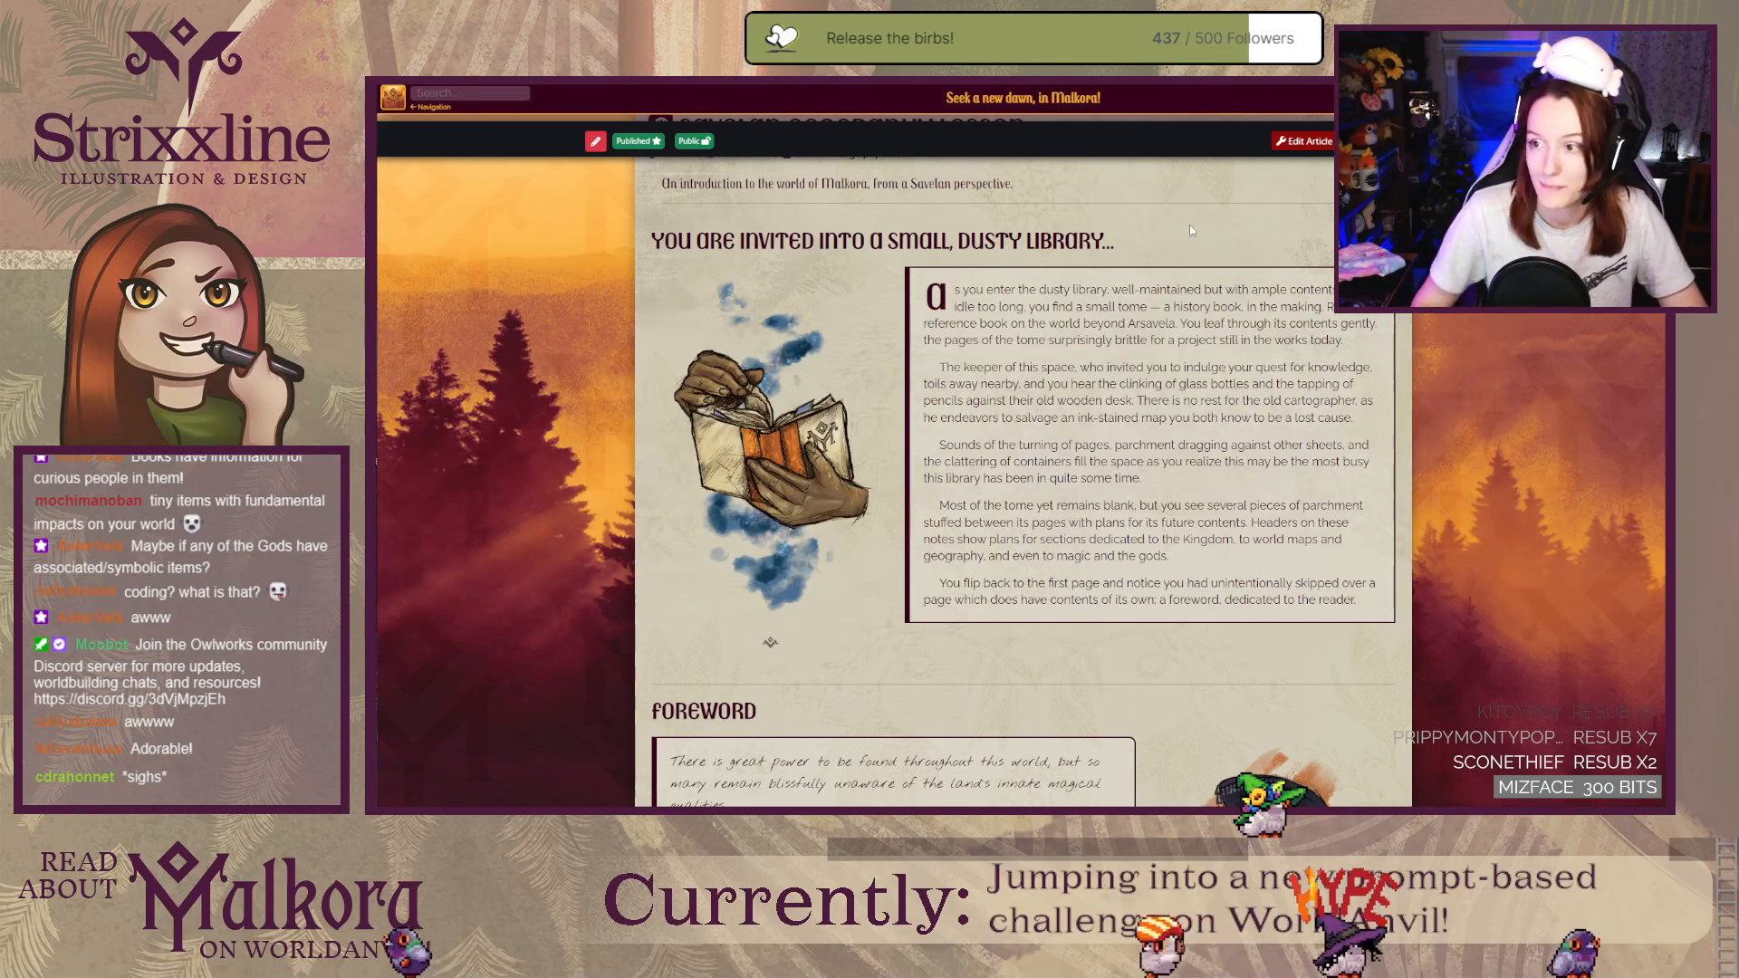
{"action": "scroll", "coordinate": [1188, 272], "scroll_direction": "down", "scroll_amount": 2}
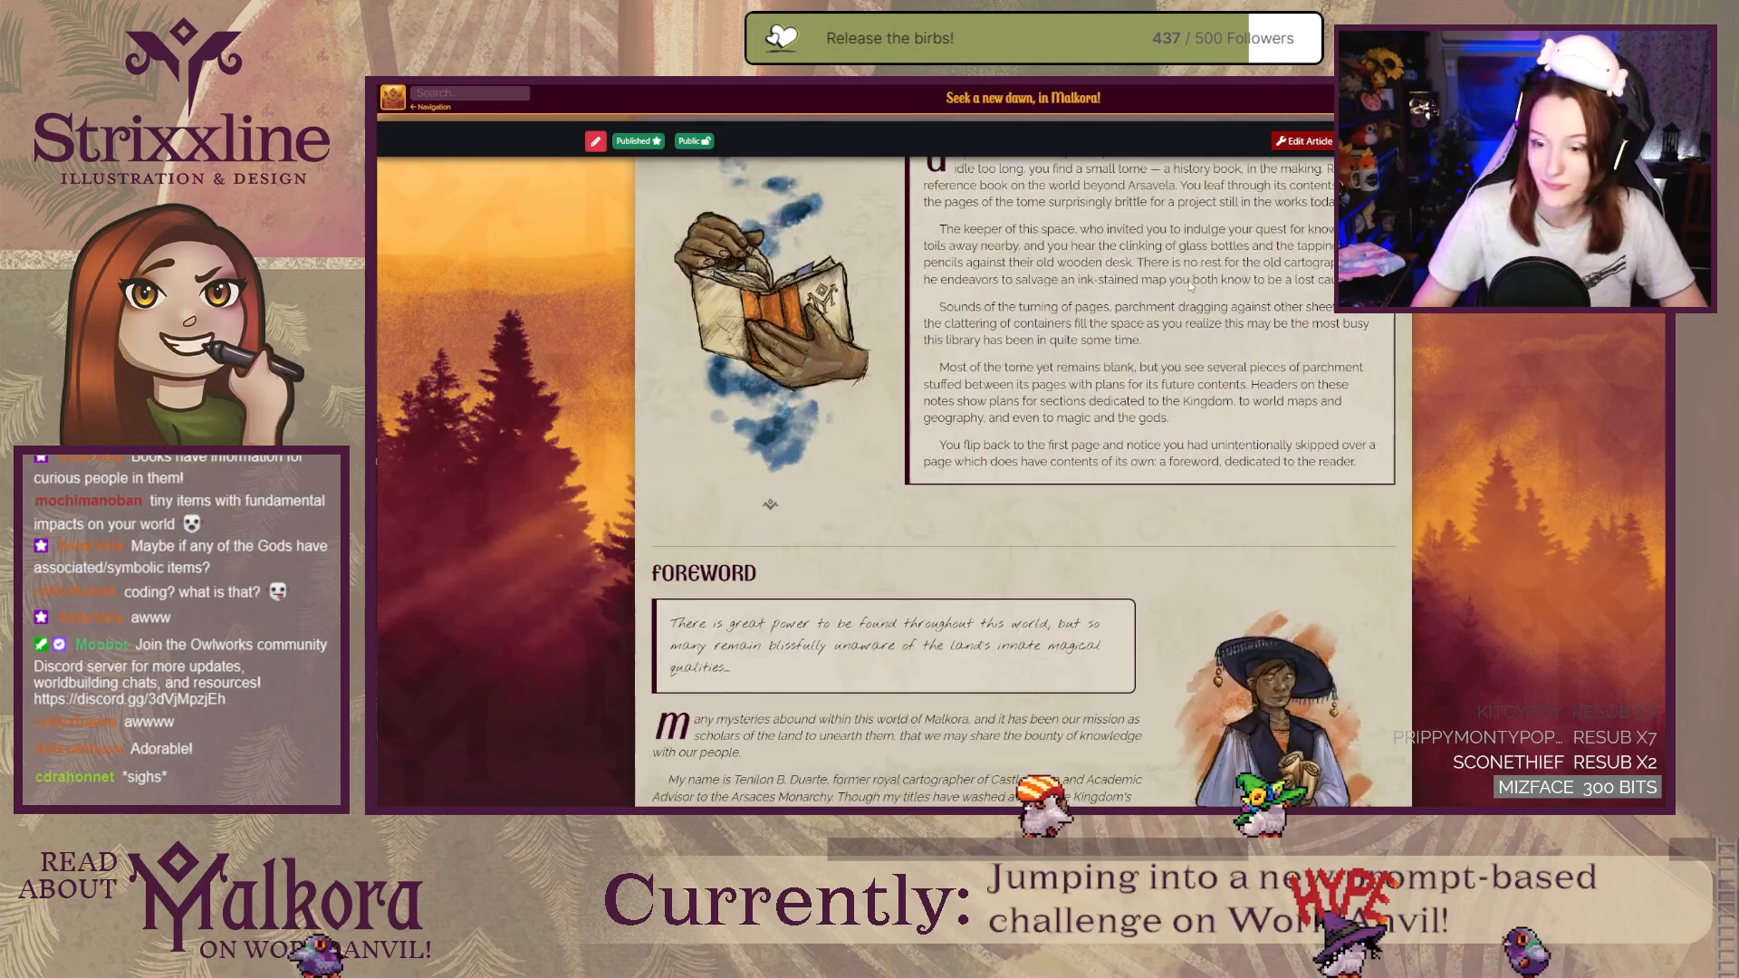
{"action": "scroll", "coordinate": [1189, 281], "scroll_direction": "down", "scroll_amount": 2}
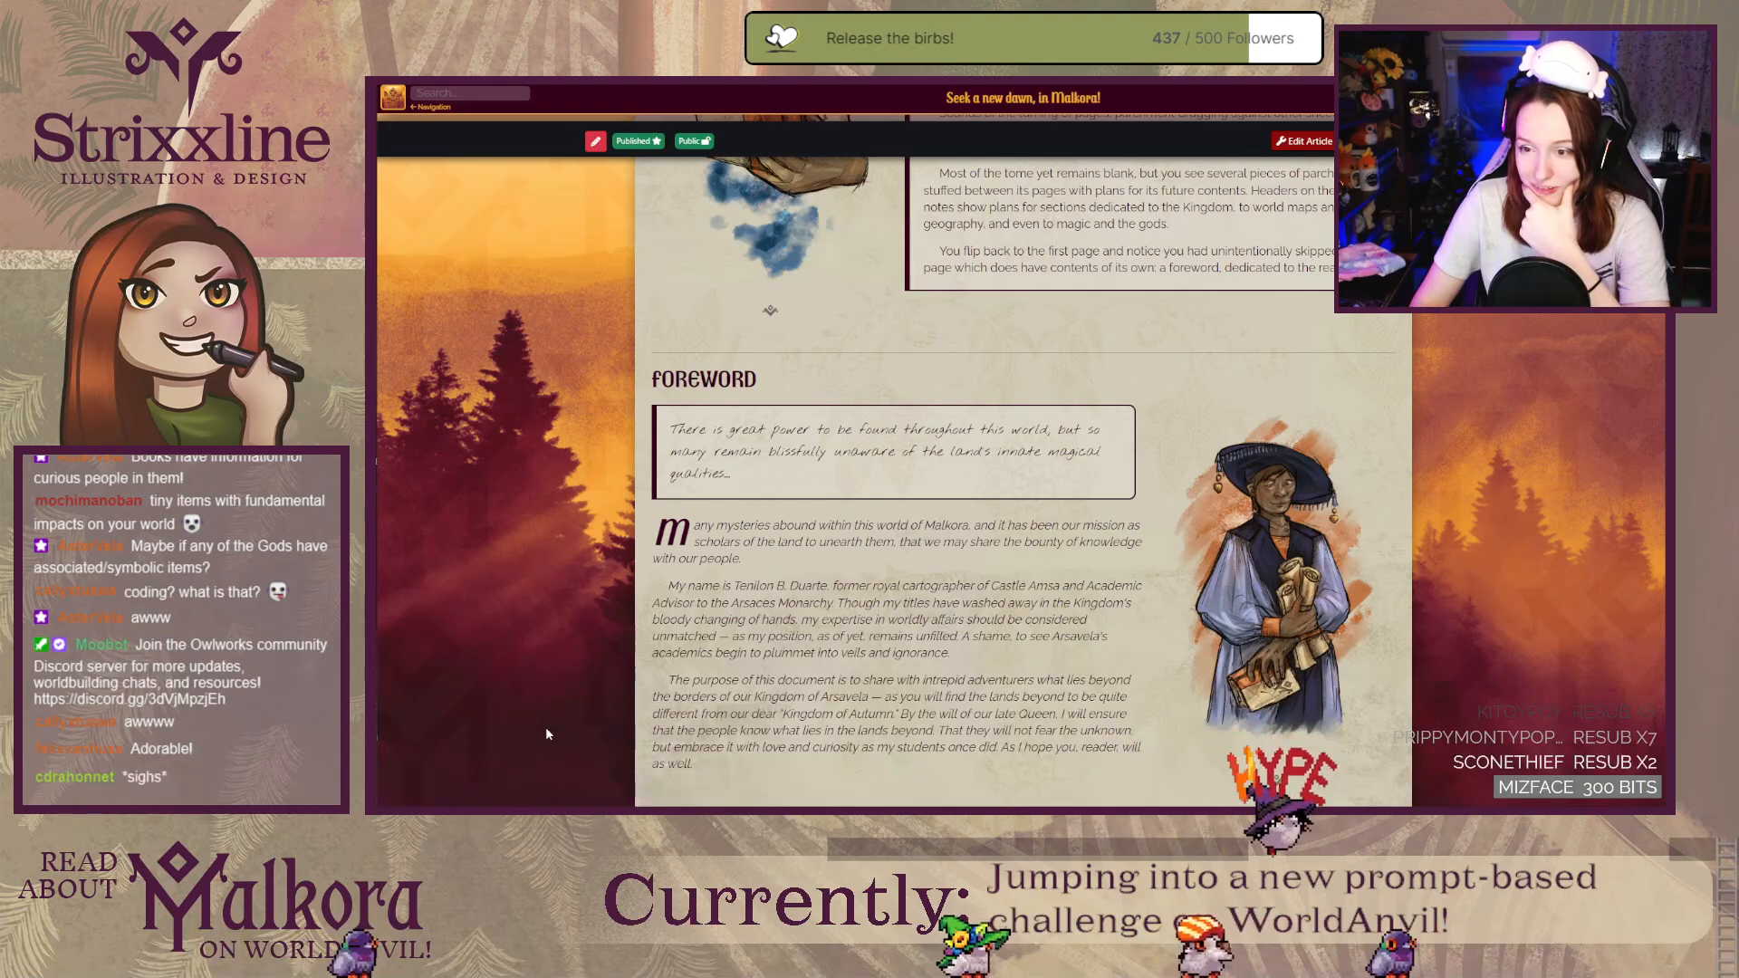
{"action": "scroll", "coordinate": [545, 729], "scroll_direction": "up", "scroll_amount": 2}
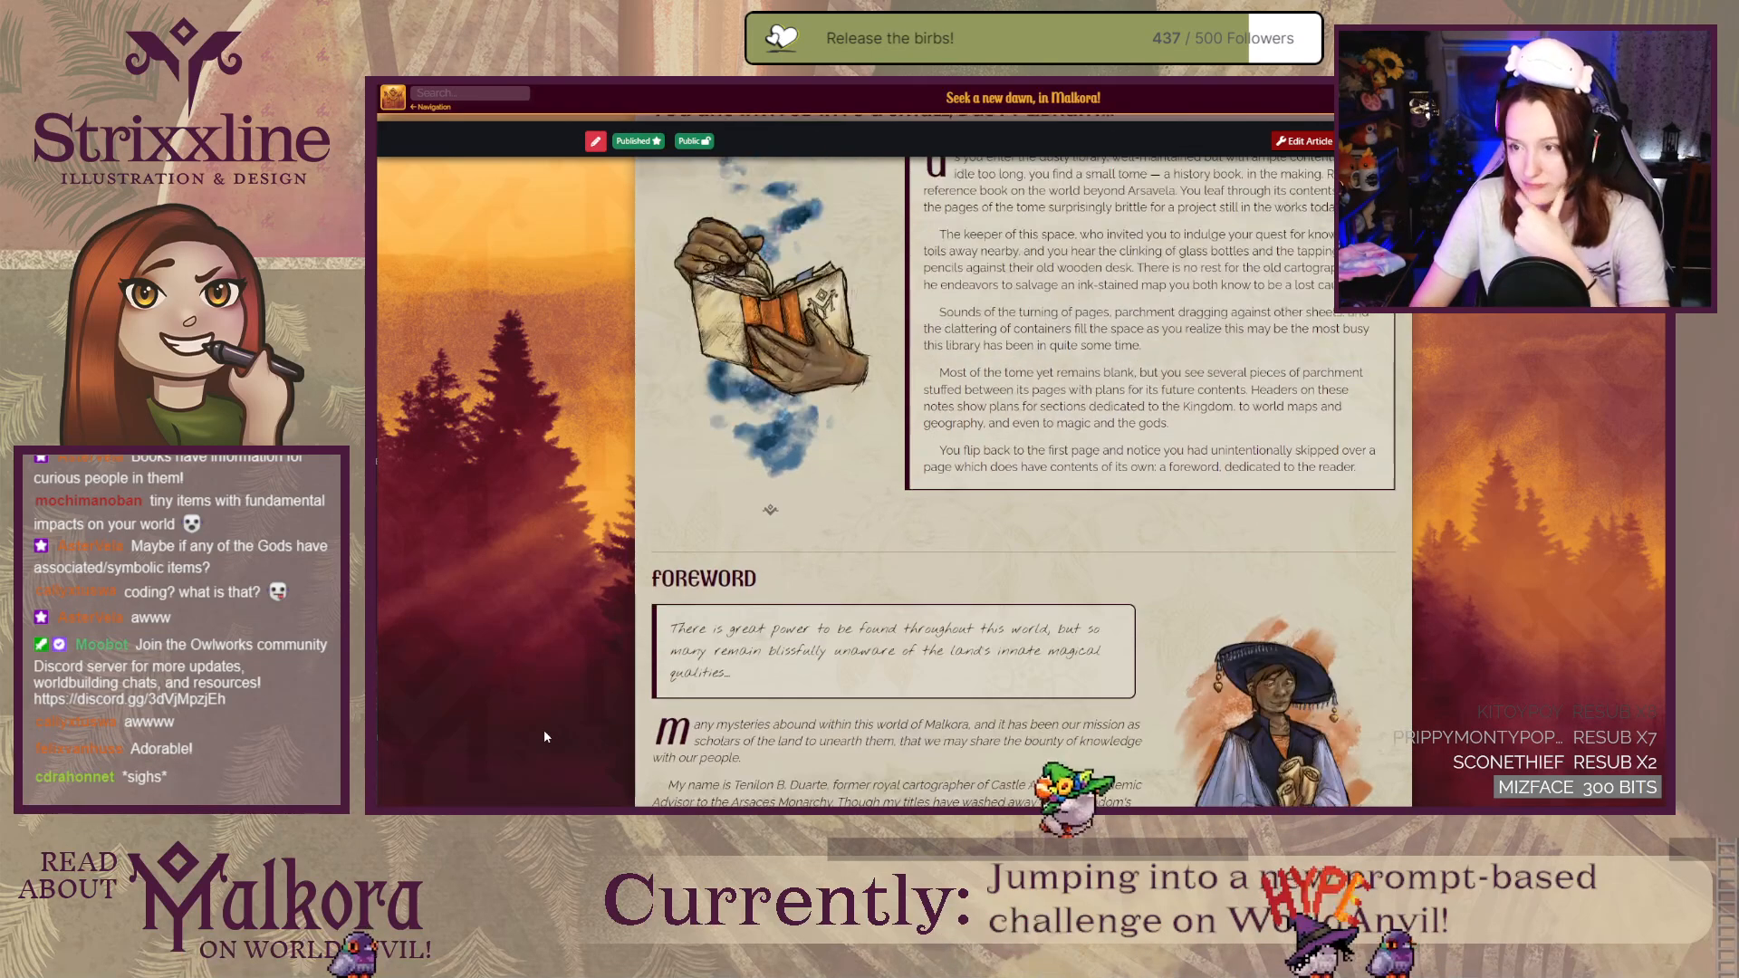
{"action": "scroll", "coordinate": [543, 734], "scroll_direction": "up", "scroll_amount": 1}
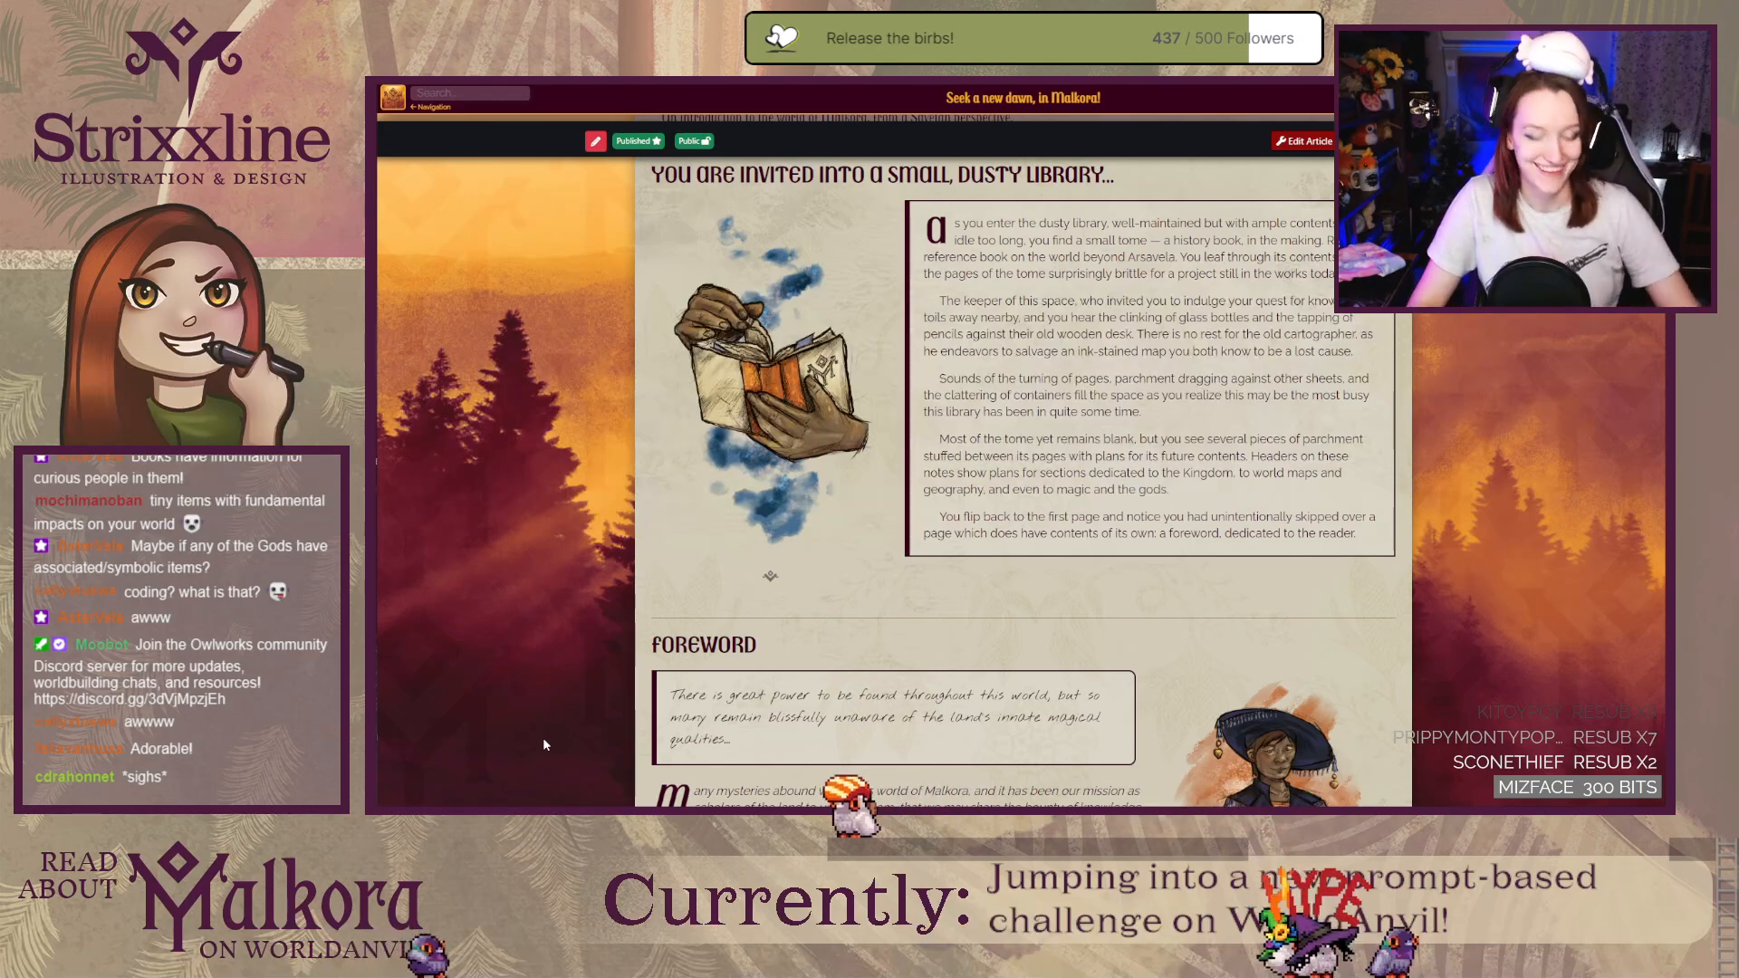
{"action": "scroll", "coordinate": [545, 742], "scroll_direction": "up", "scroll_amount": 2}
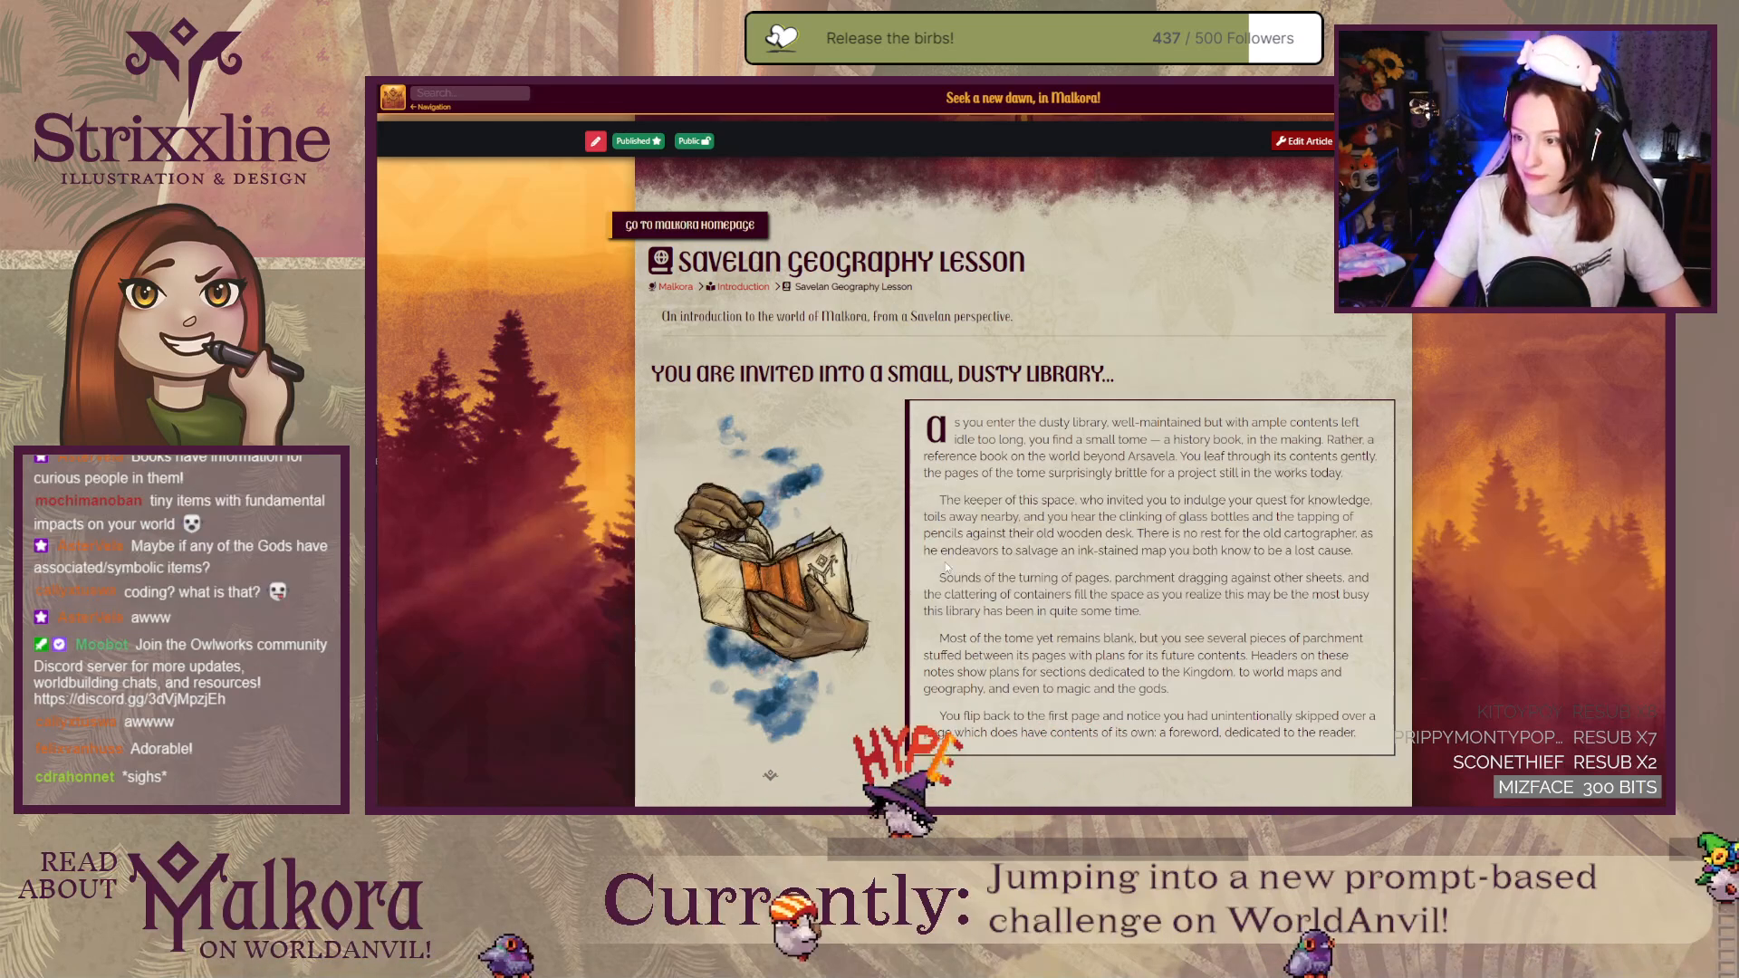
{"action": "left_click_drag", "start_coordinate": [1031, 440], "coordinate": [1325, 440]}
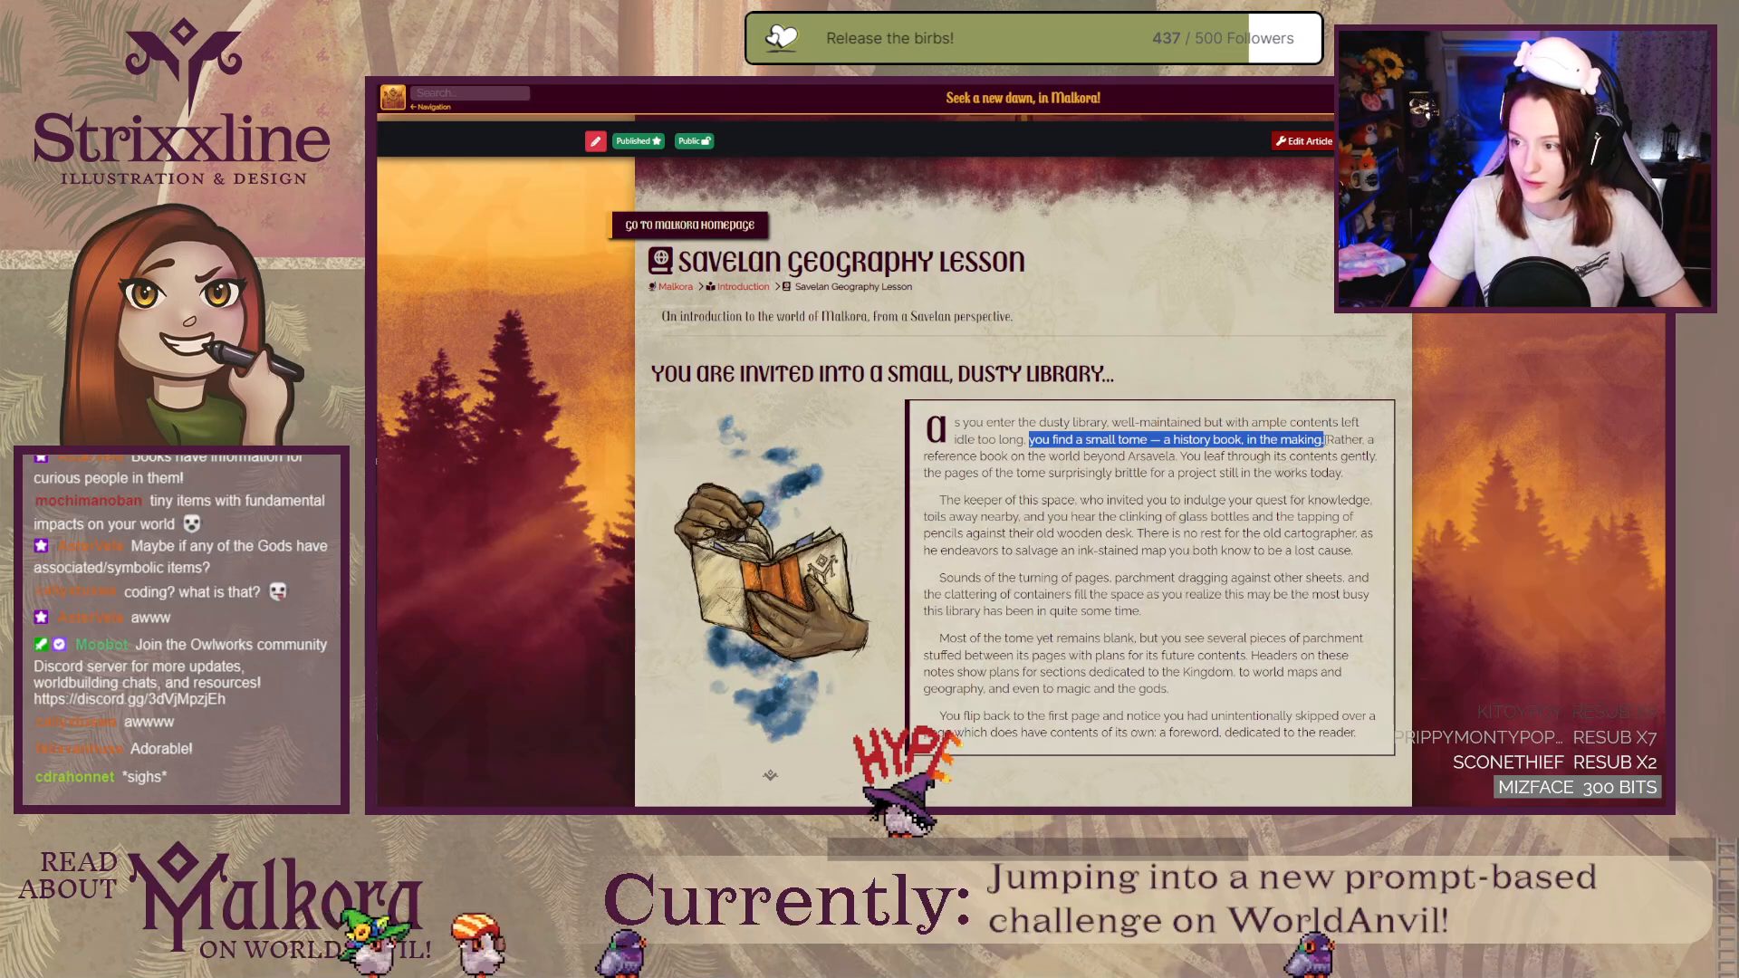
{"action": "left_click", "coordinate": [1325, 440]}
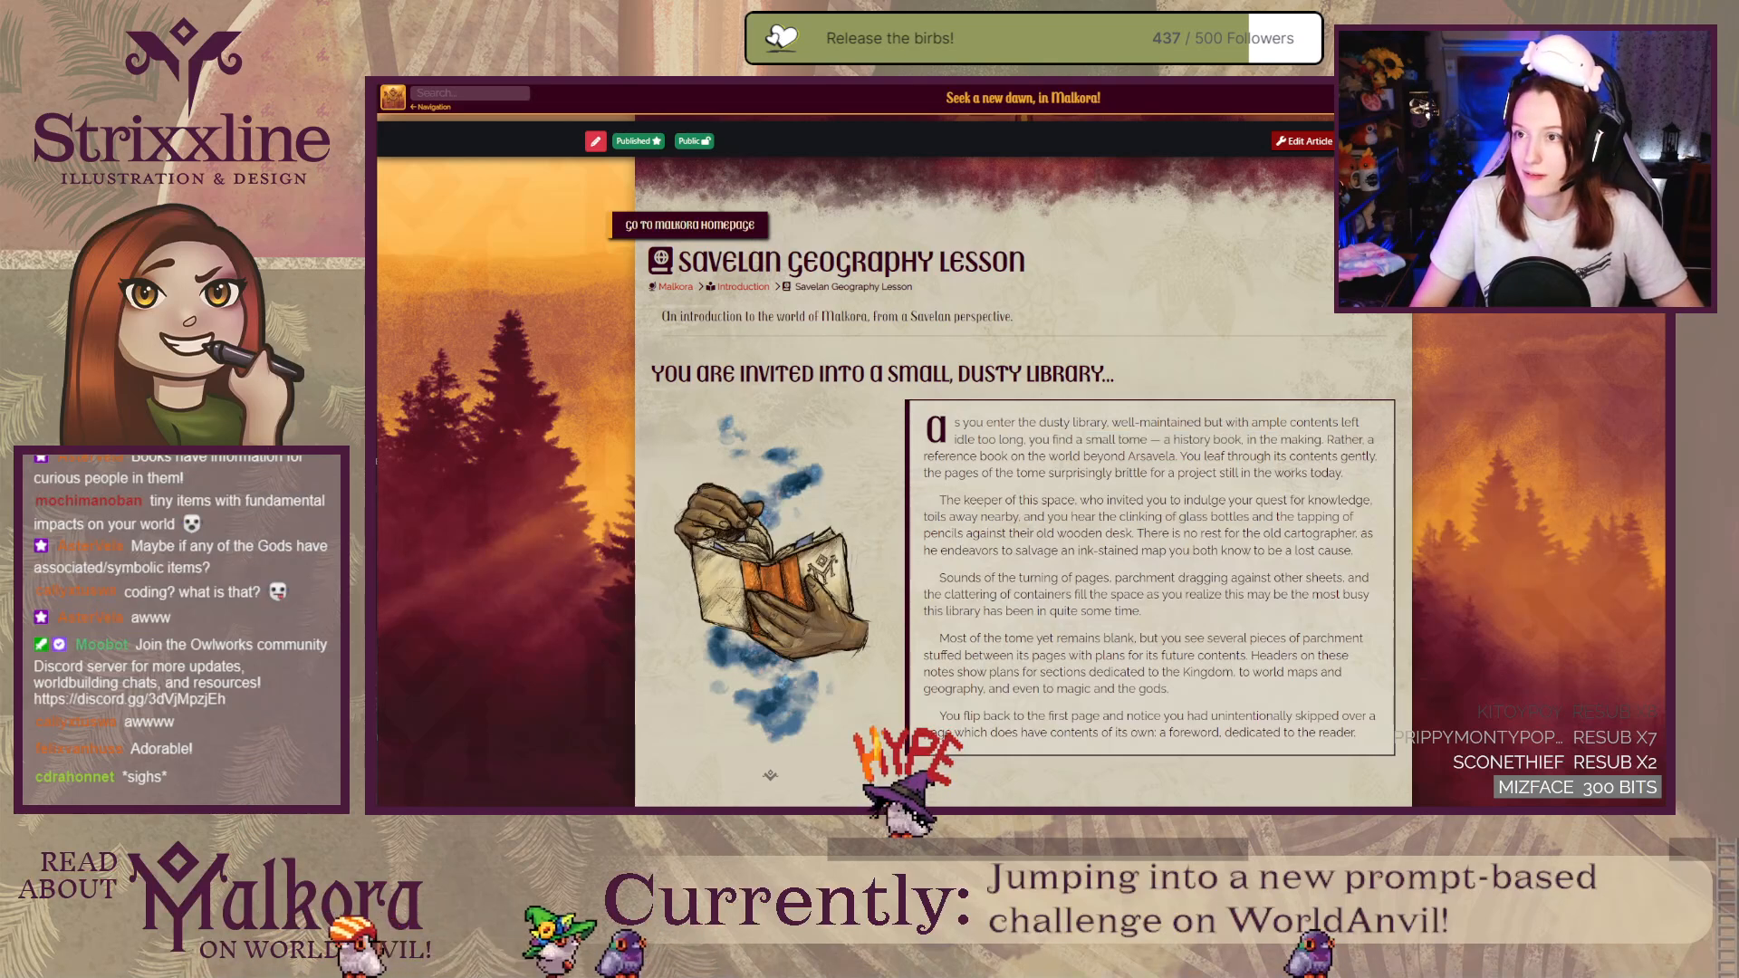
{"action": "key", "text": "ctrl+w"}
{"action": "key", "text": "ctrl+w"}
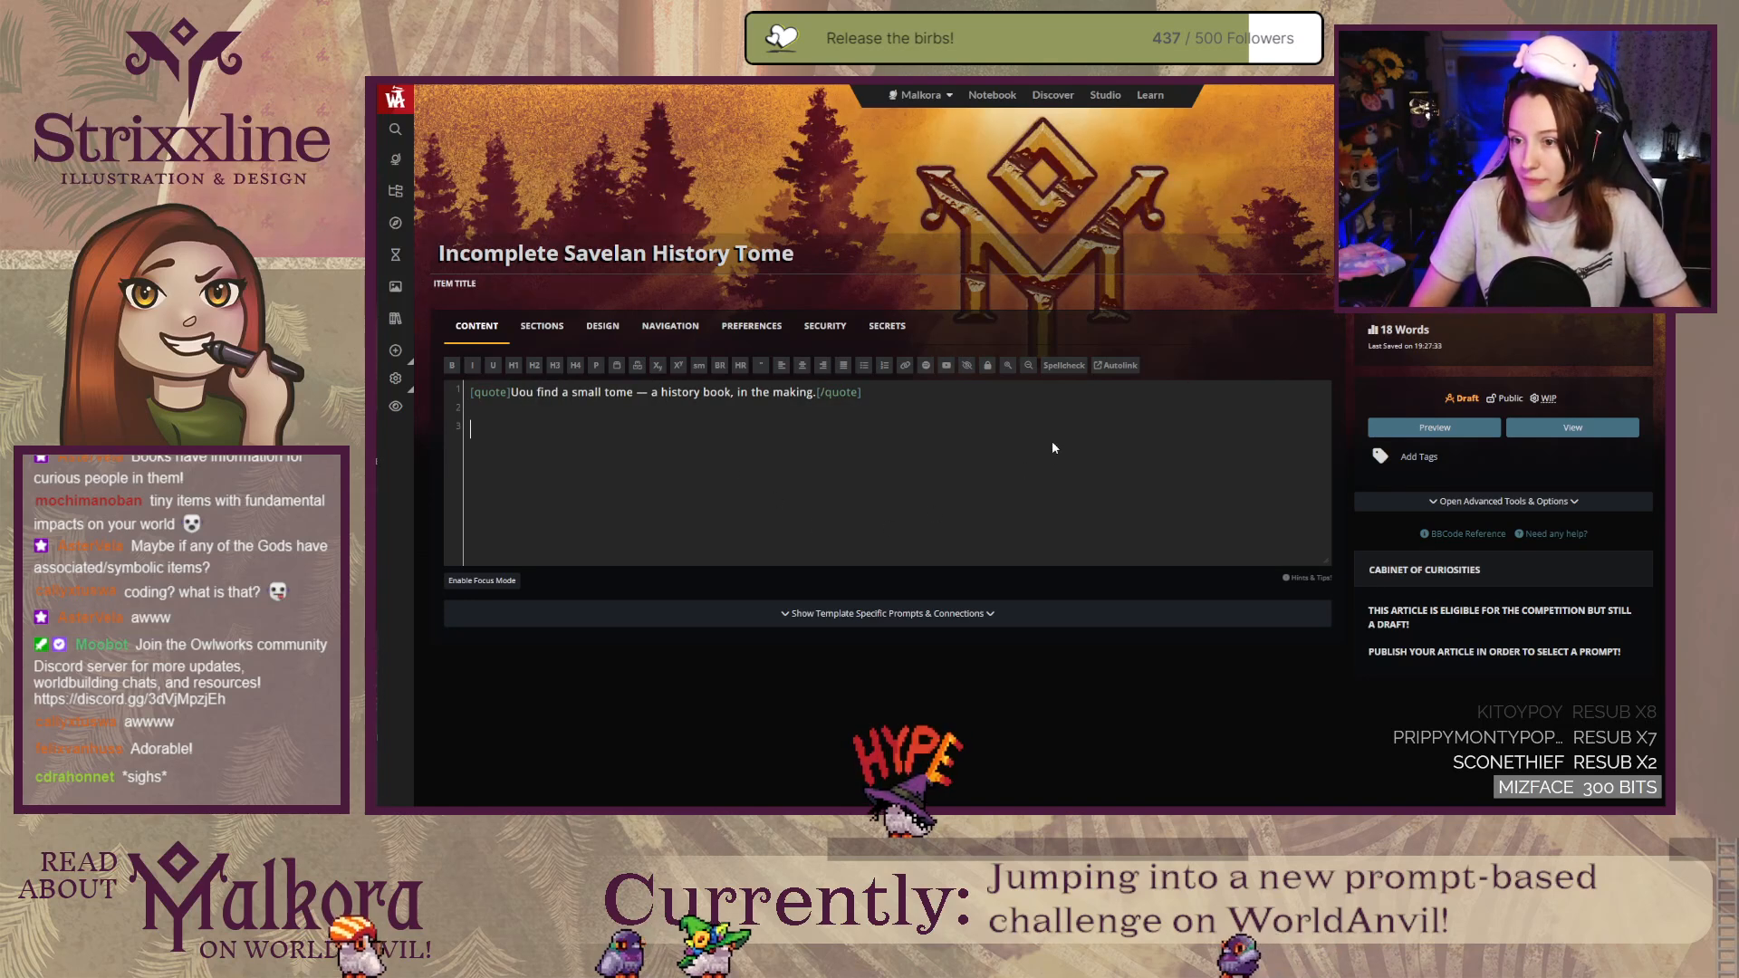
Step: Open the article's reader view separately and check how the quote and tome image are laid out
{"action": "right_click", "coordinate": [1575, 437]}
{"action": "left_click", "coordinate": [1599, 451]}
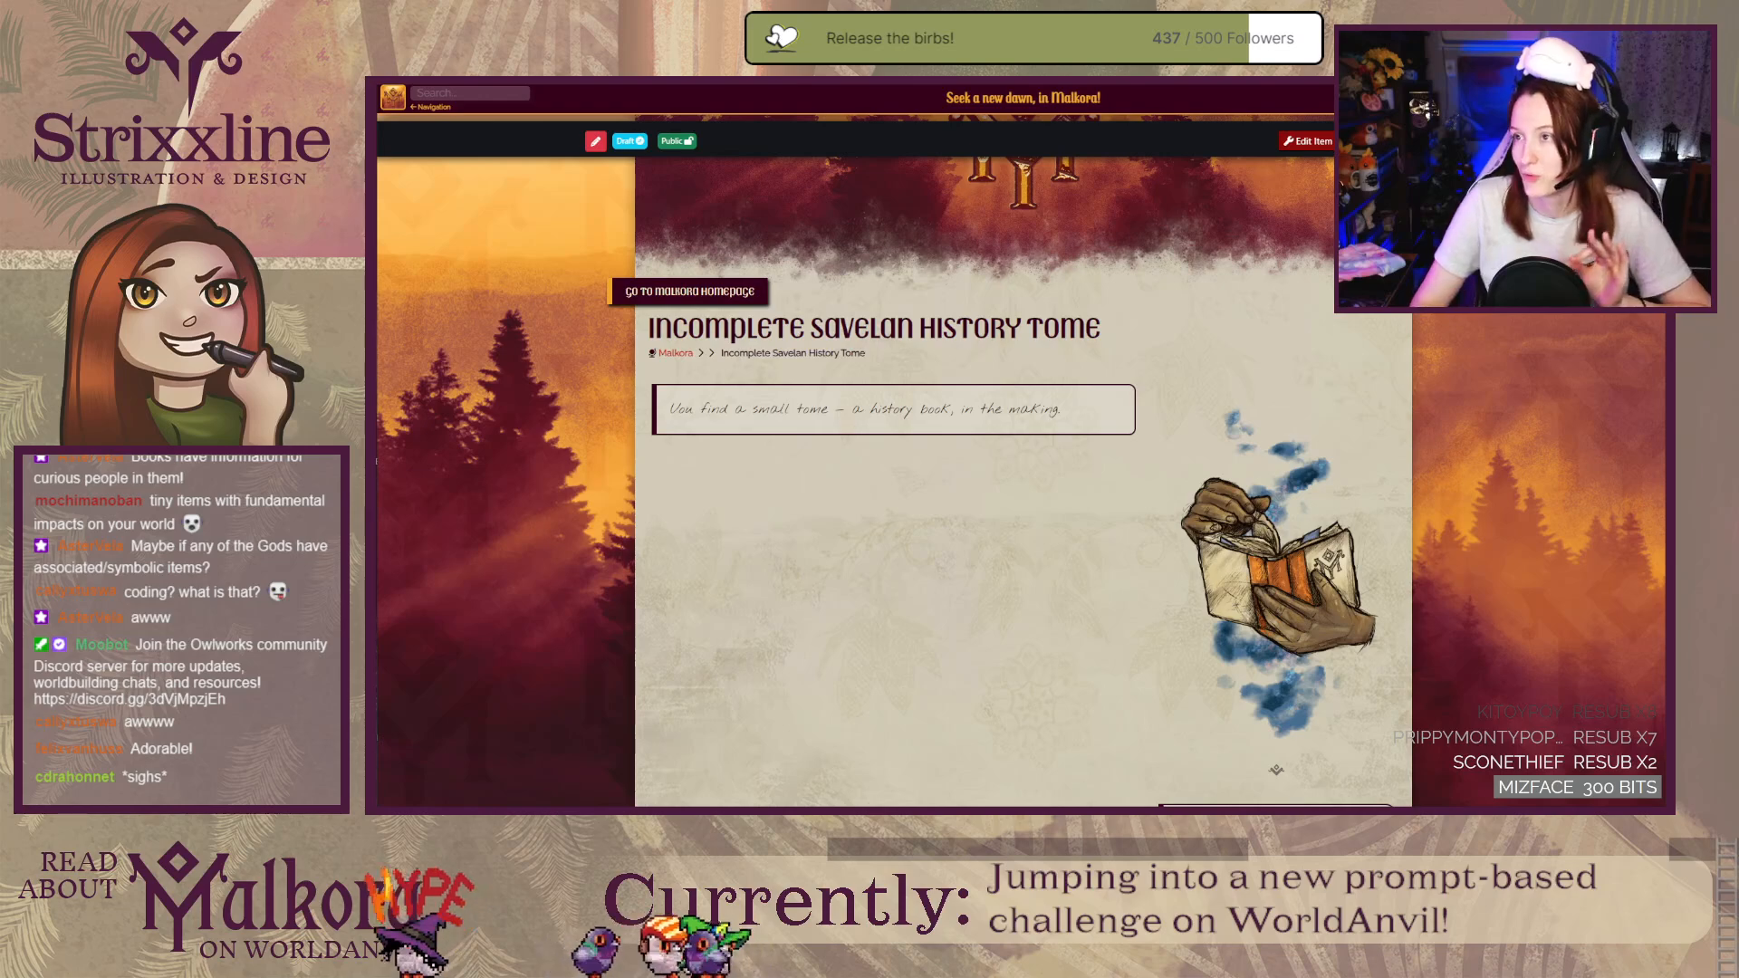
{"action": "key", "text": "ctrl+Tab"}
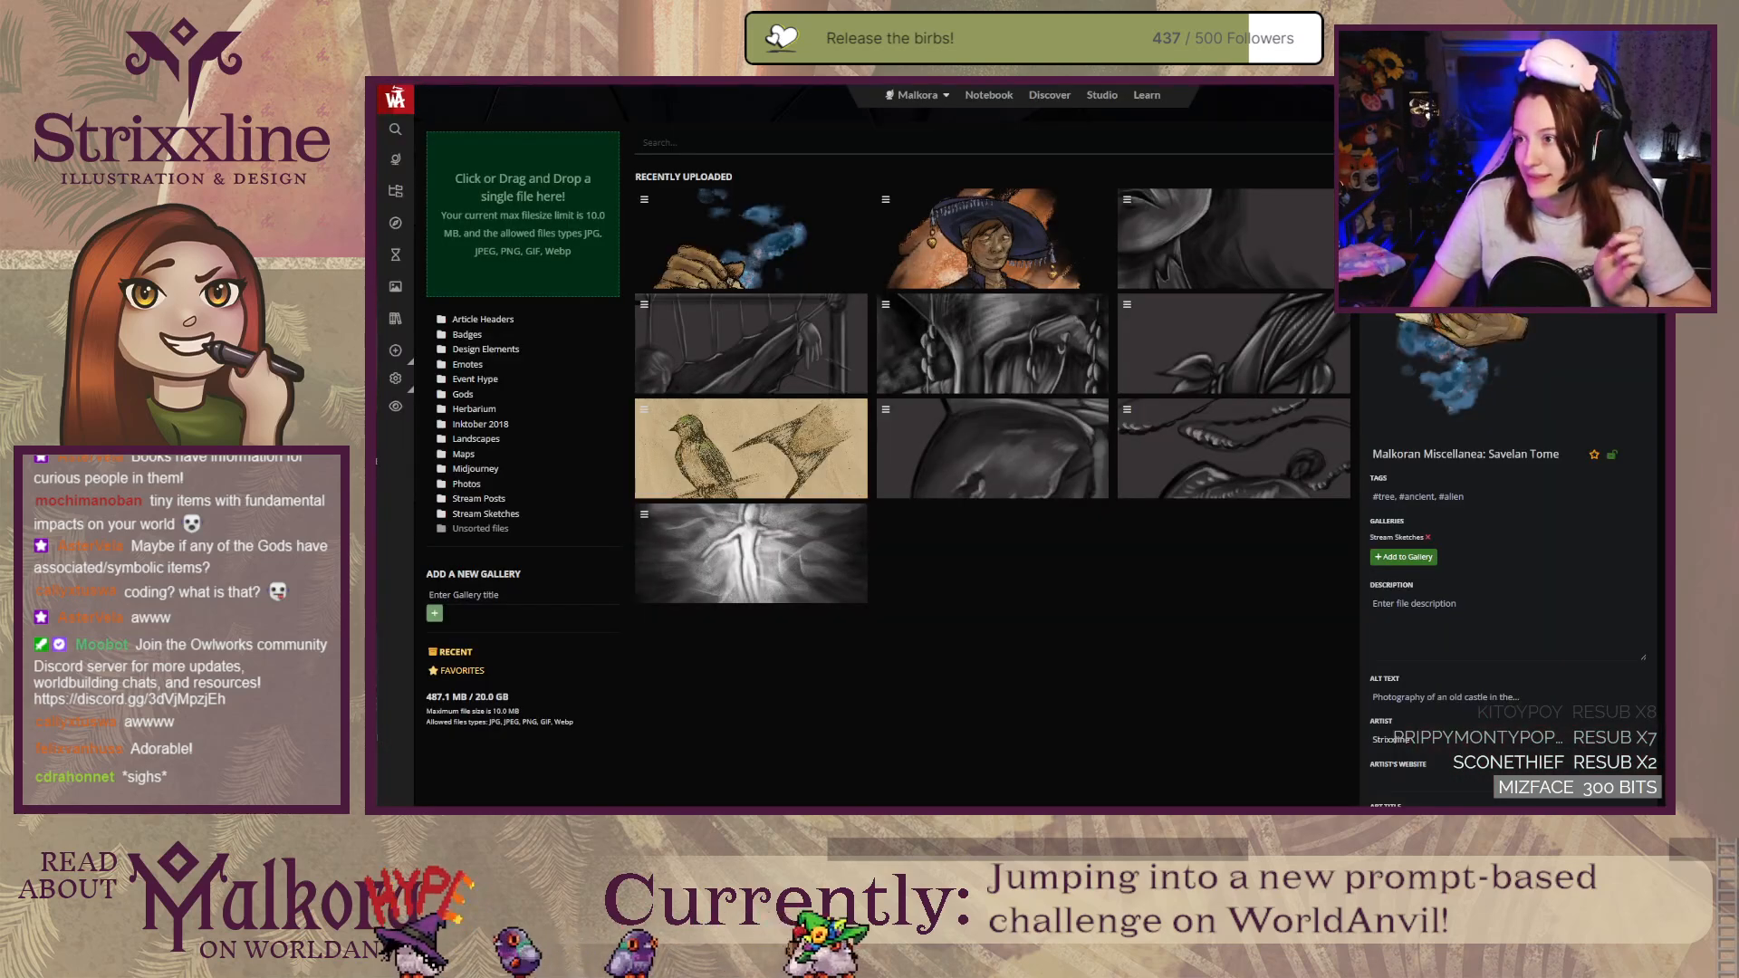
{"action": "key", "text": "ctrl+shift+Tab"}
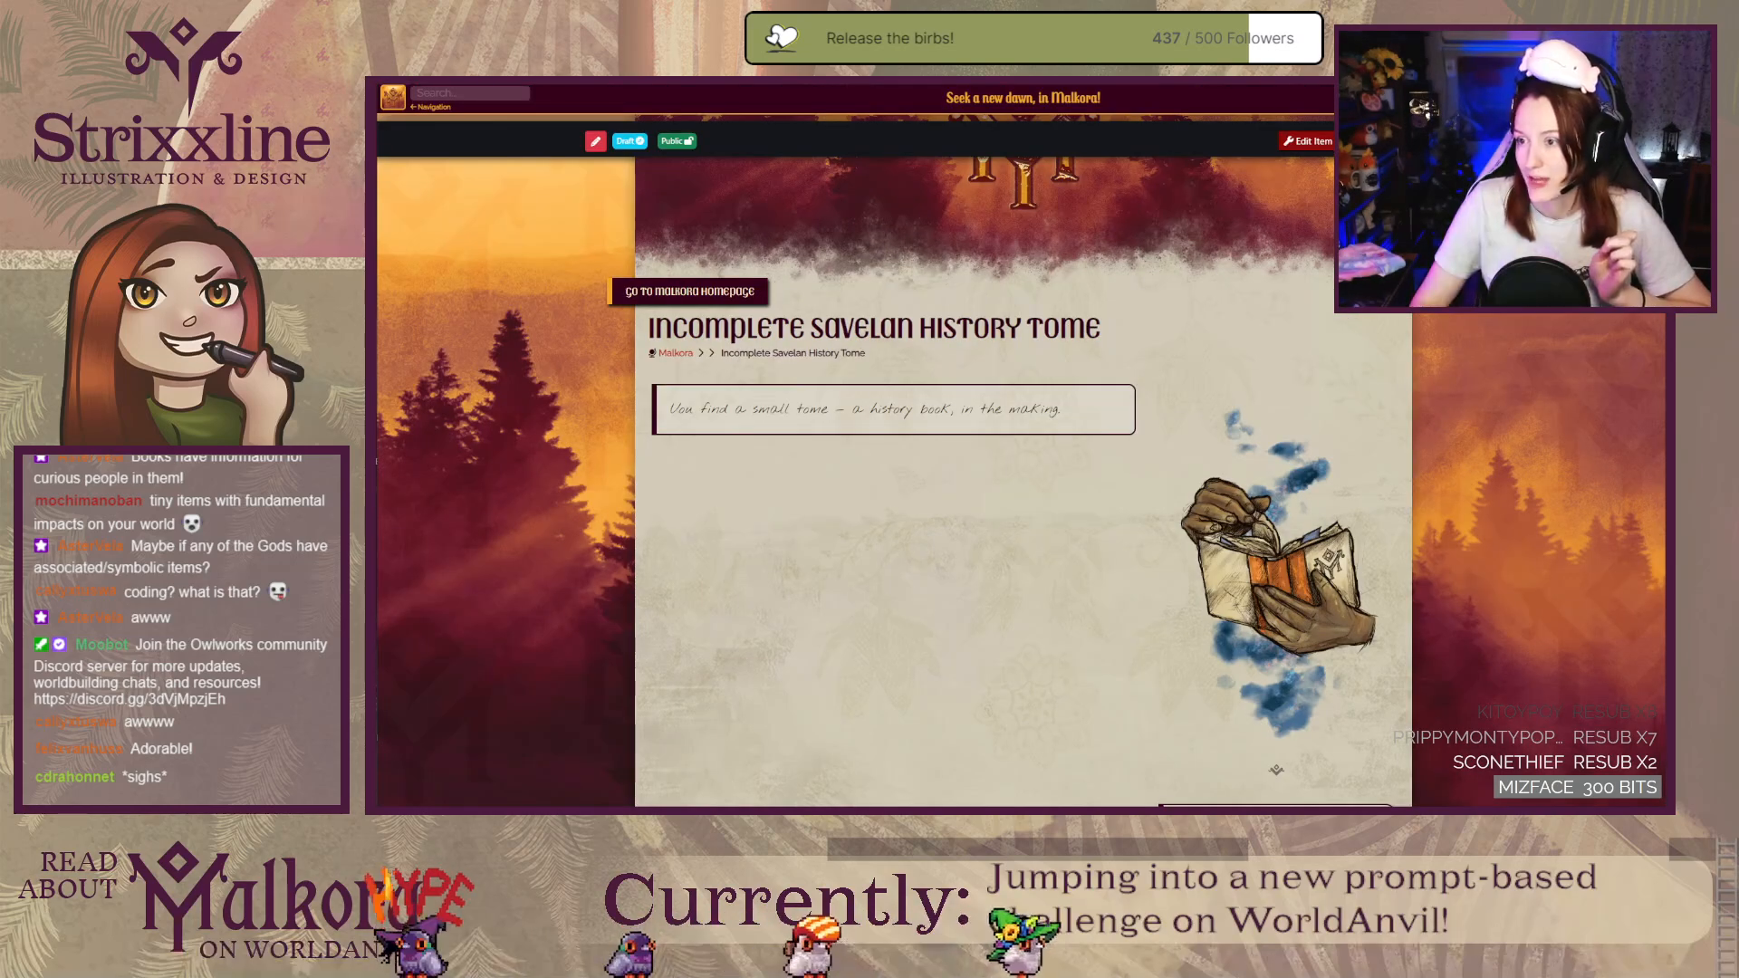
{"action": "key", "text": "ctrl+Tab"}
{"action": "key", "text": "ctrl+Tab"}
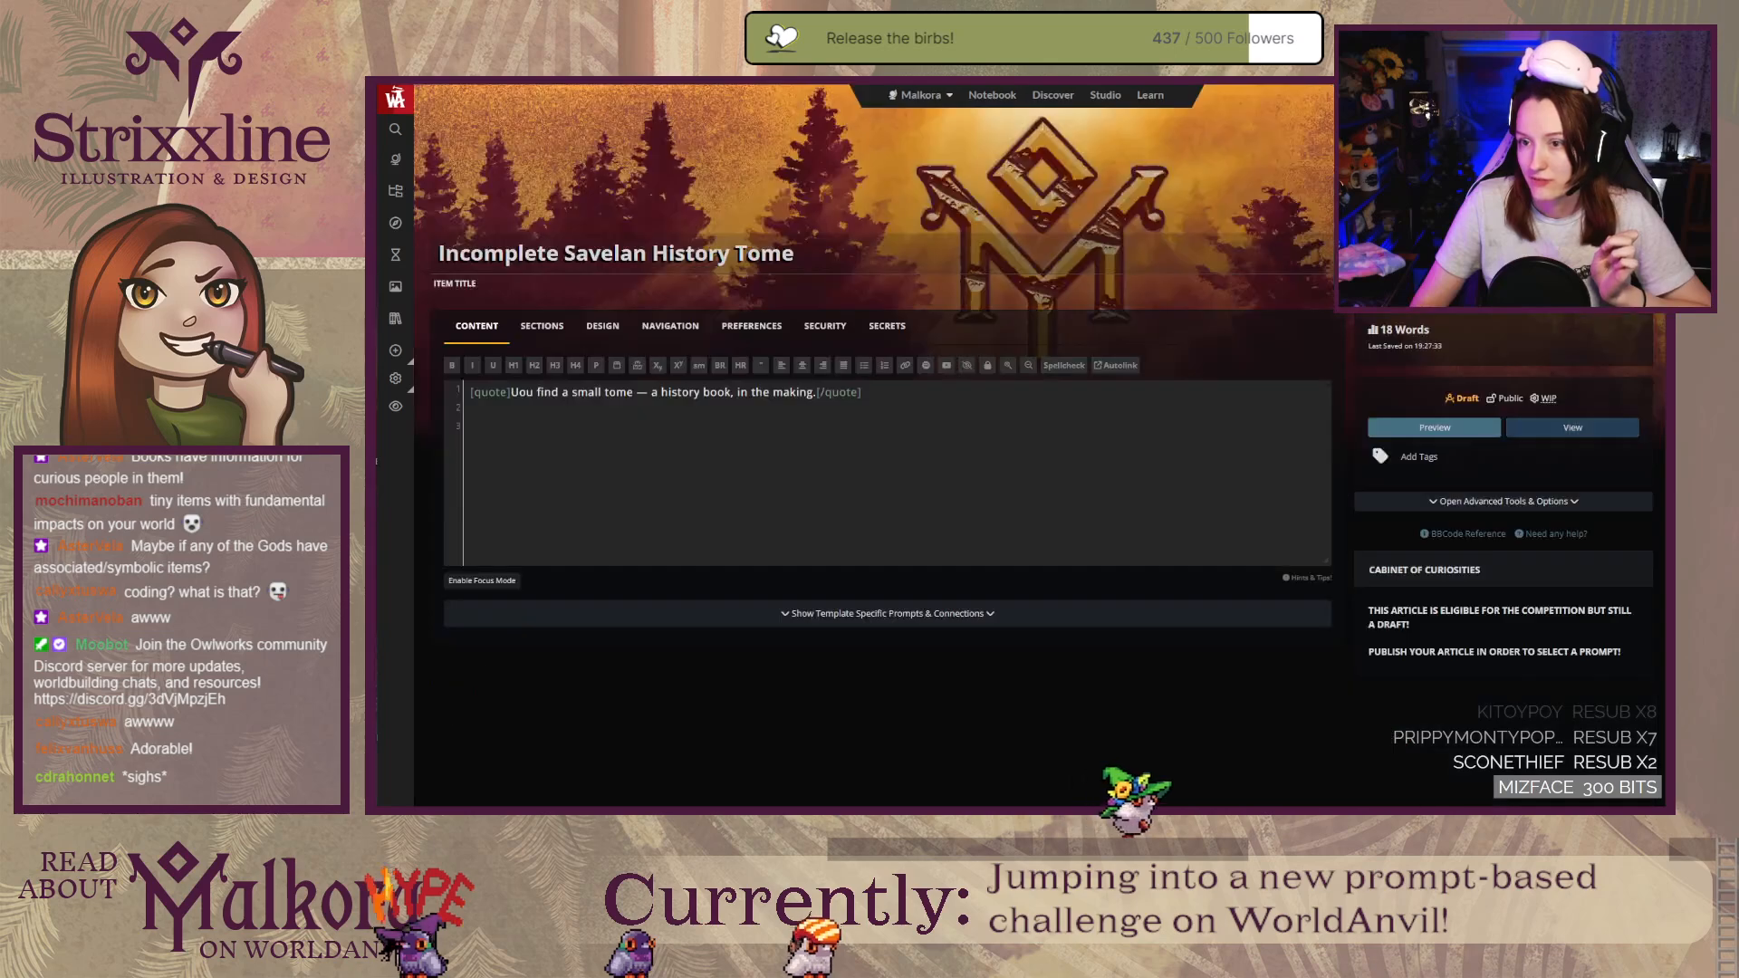
Step: Cut the tome image code from the sidebar's top section, and correct the quote's opening word to "You" in the main content
{"action": "left_click", "coordinate": [555, 326]}
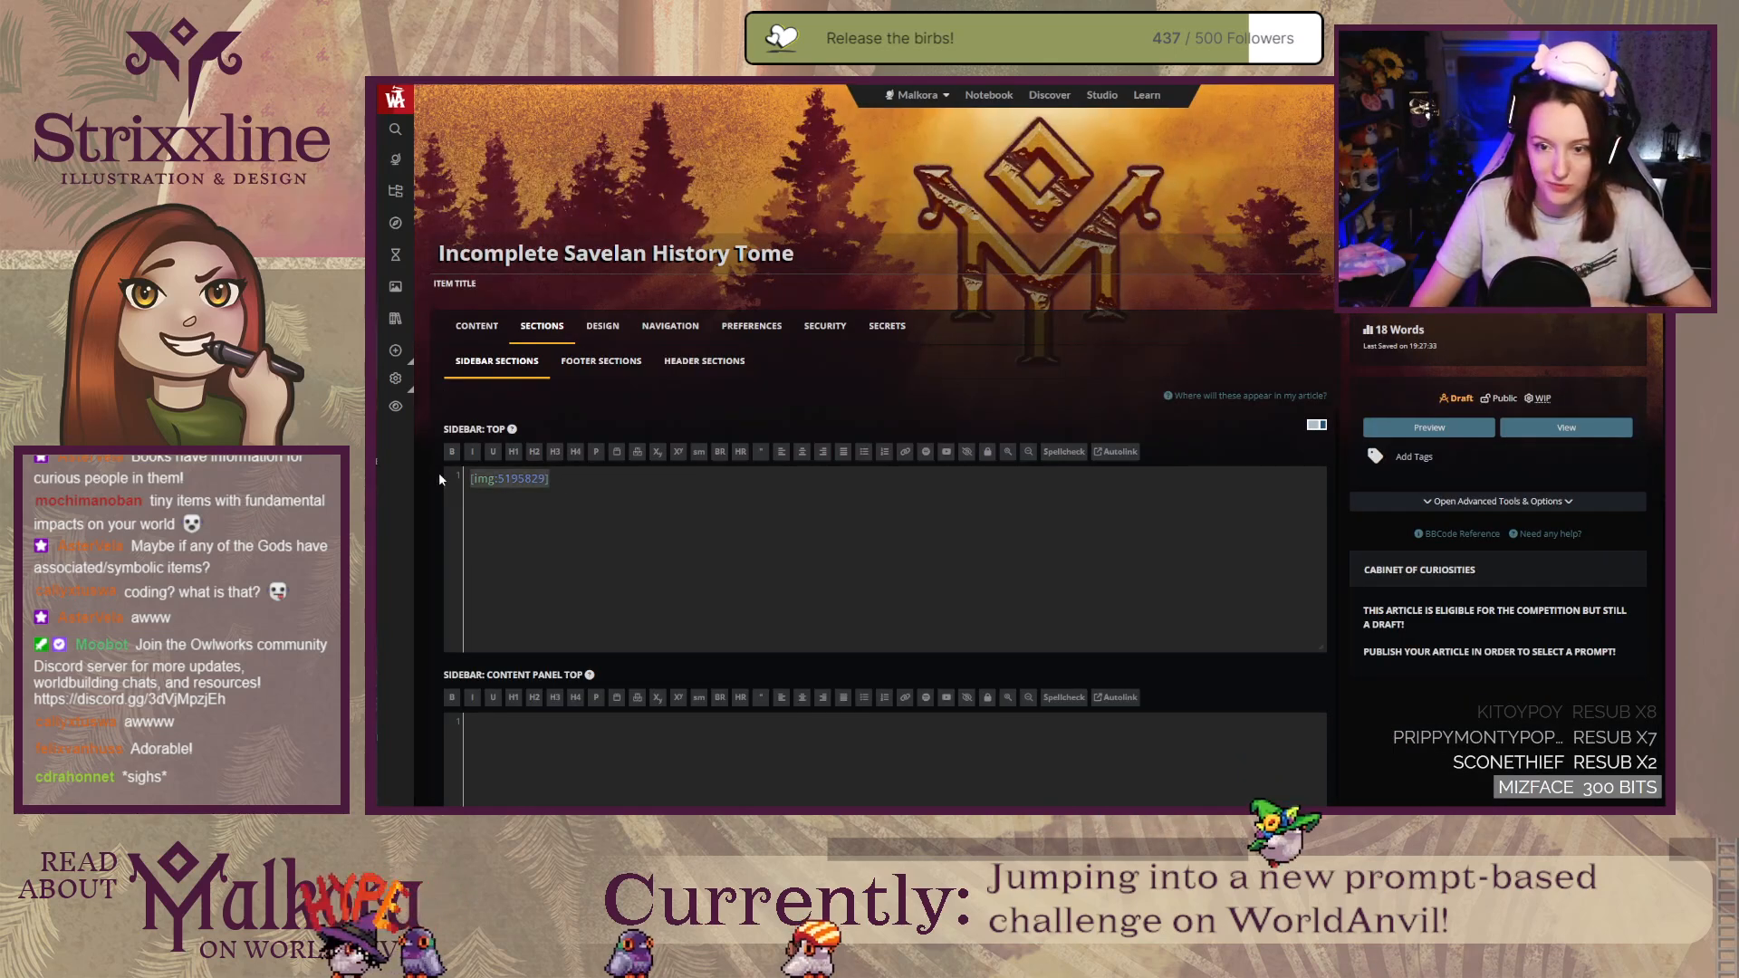
{"action": "key", "text": "ctrl+x"}
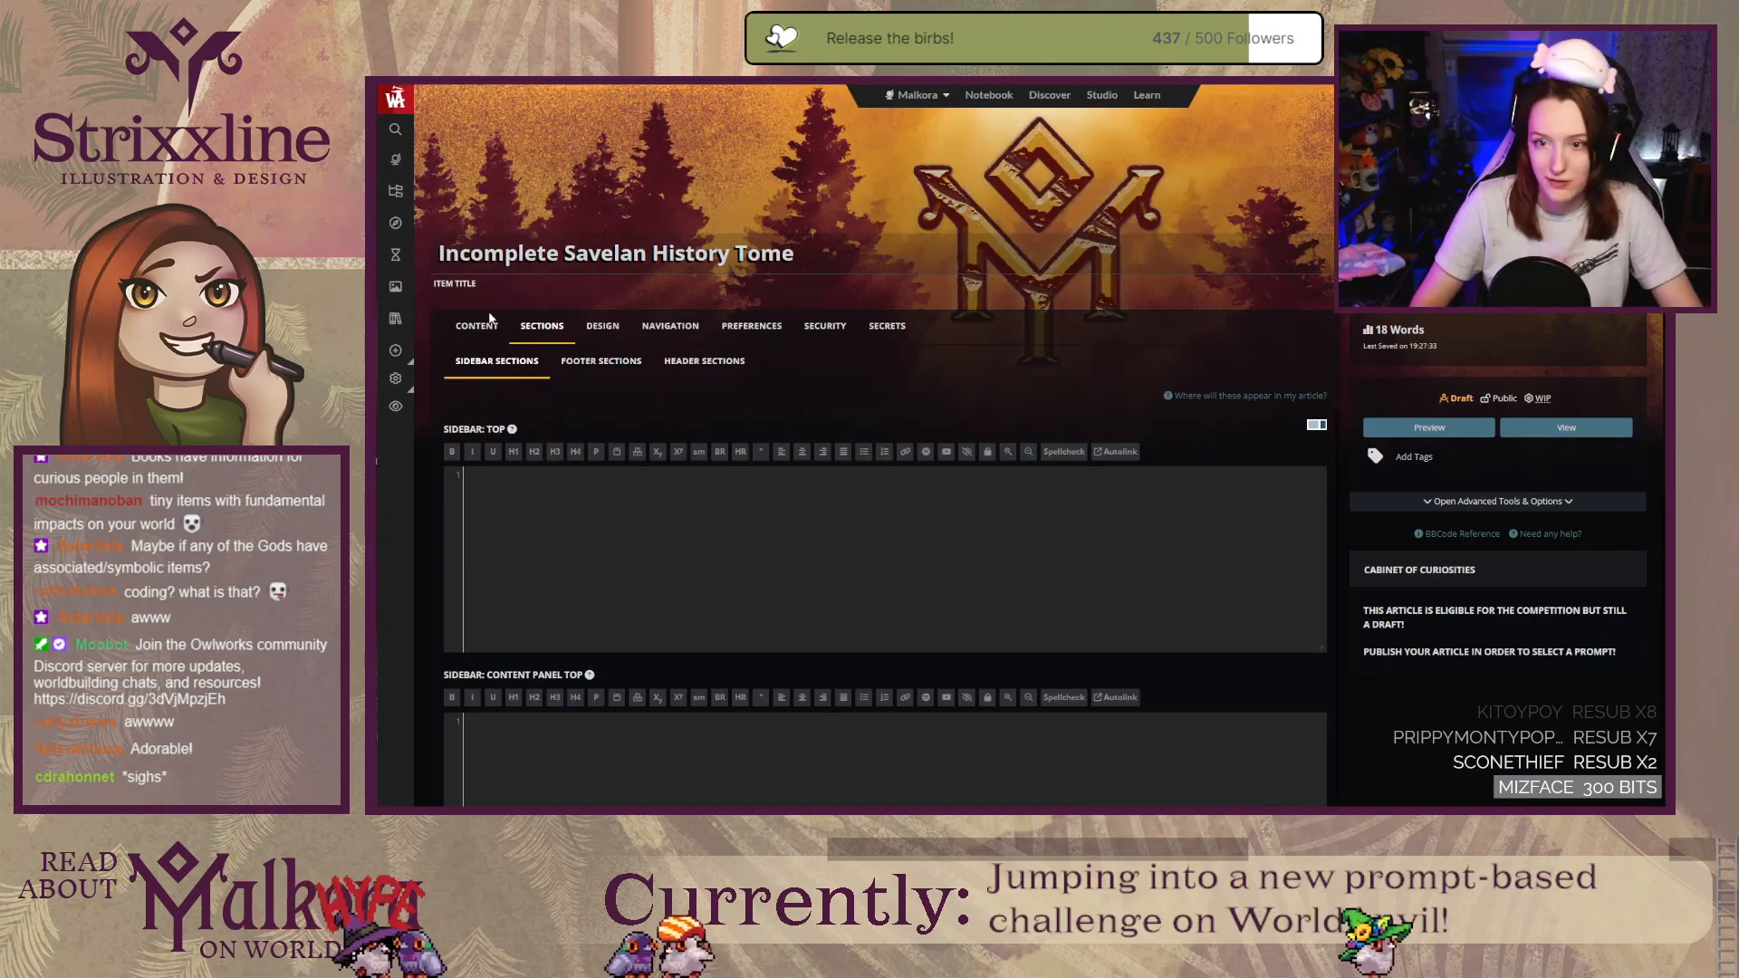
{"action": "left_click", "coordinate": [478, 327]}
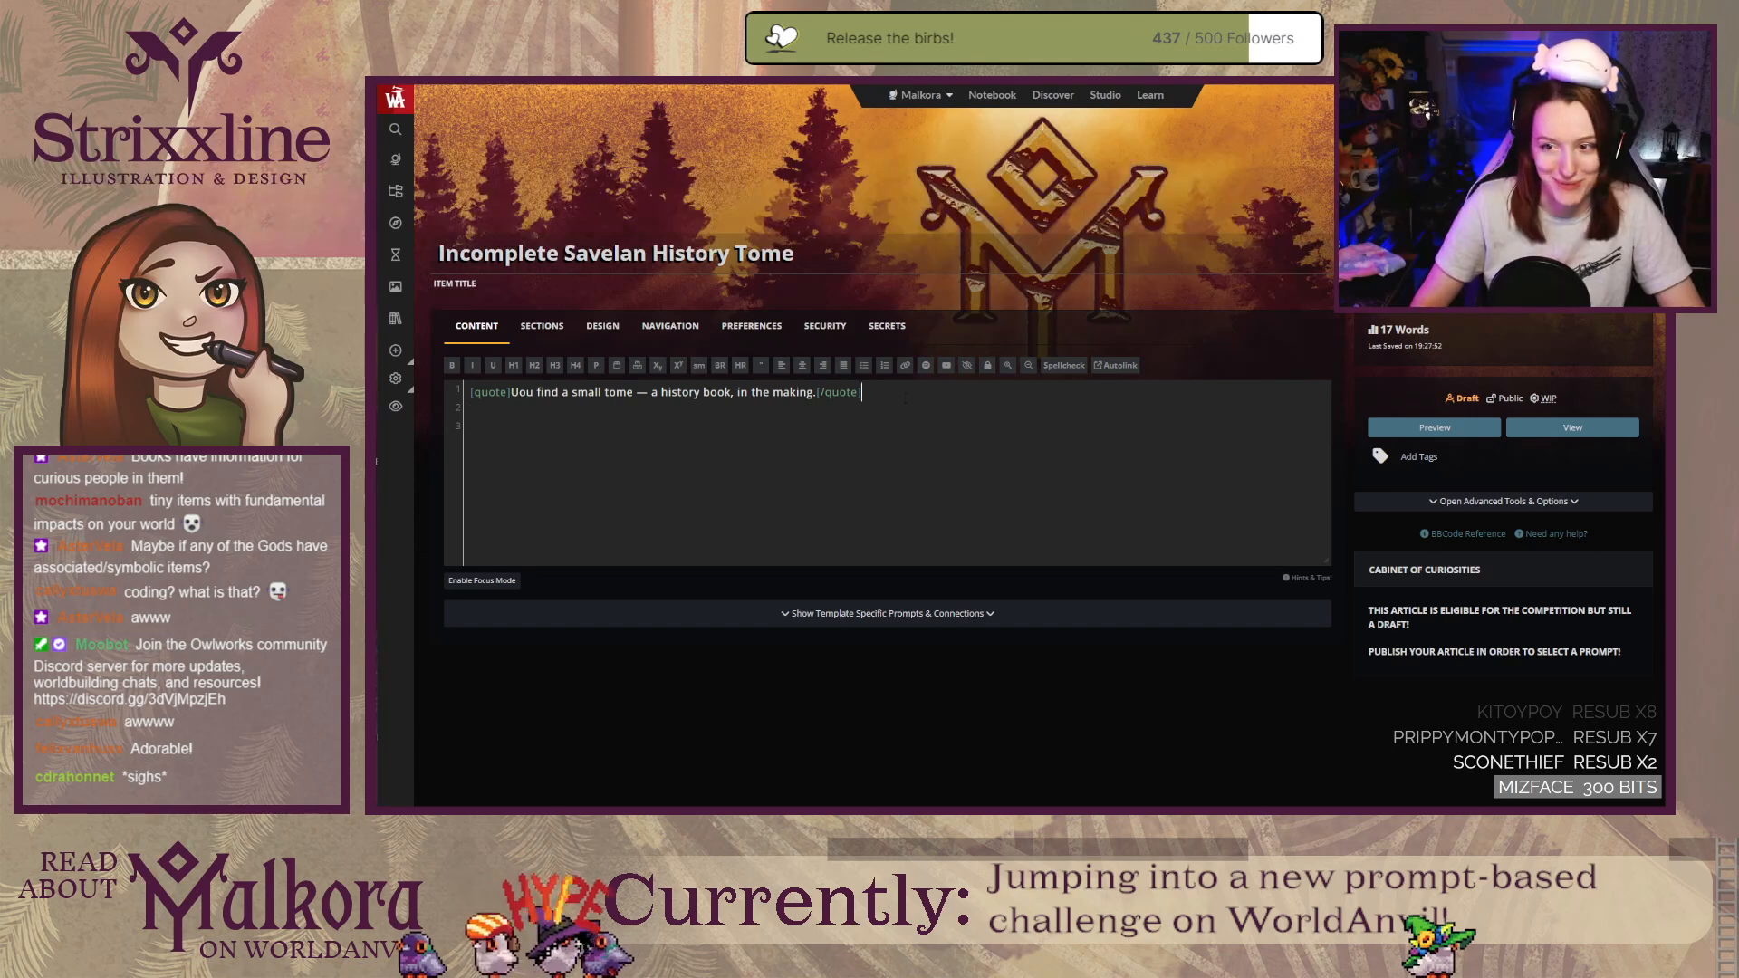
{"action": "left_click", "coordinate": [516, 392]}
{"action": "key", "text": "BackSpace"}
{"action": "type", "text": "Y"}
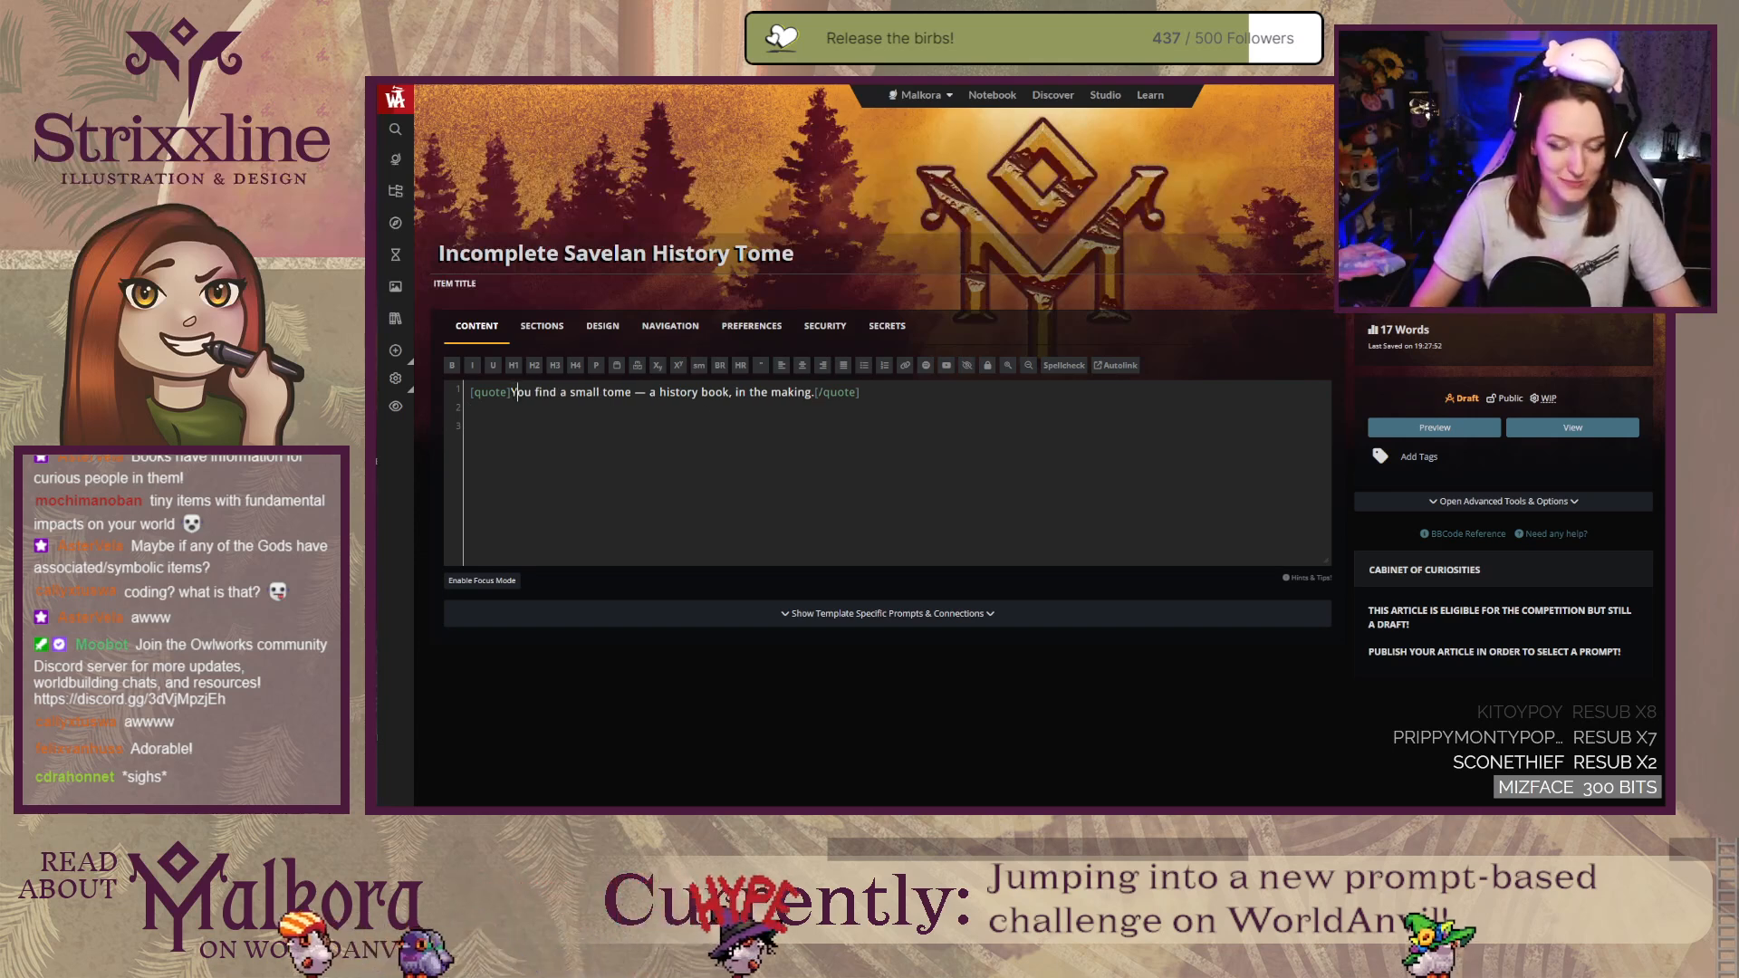
Step: Place an opening row tag before the quote block and wrap the quote in a container with class col-md-9
{"action": "left_click", "coordinate": [470, 393]}
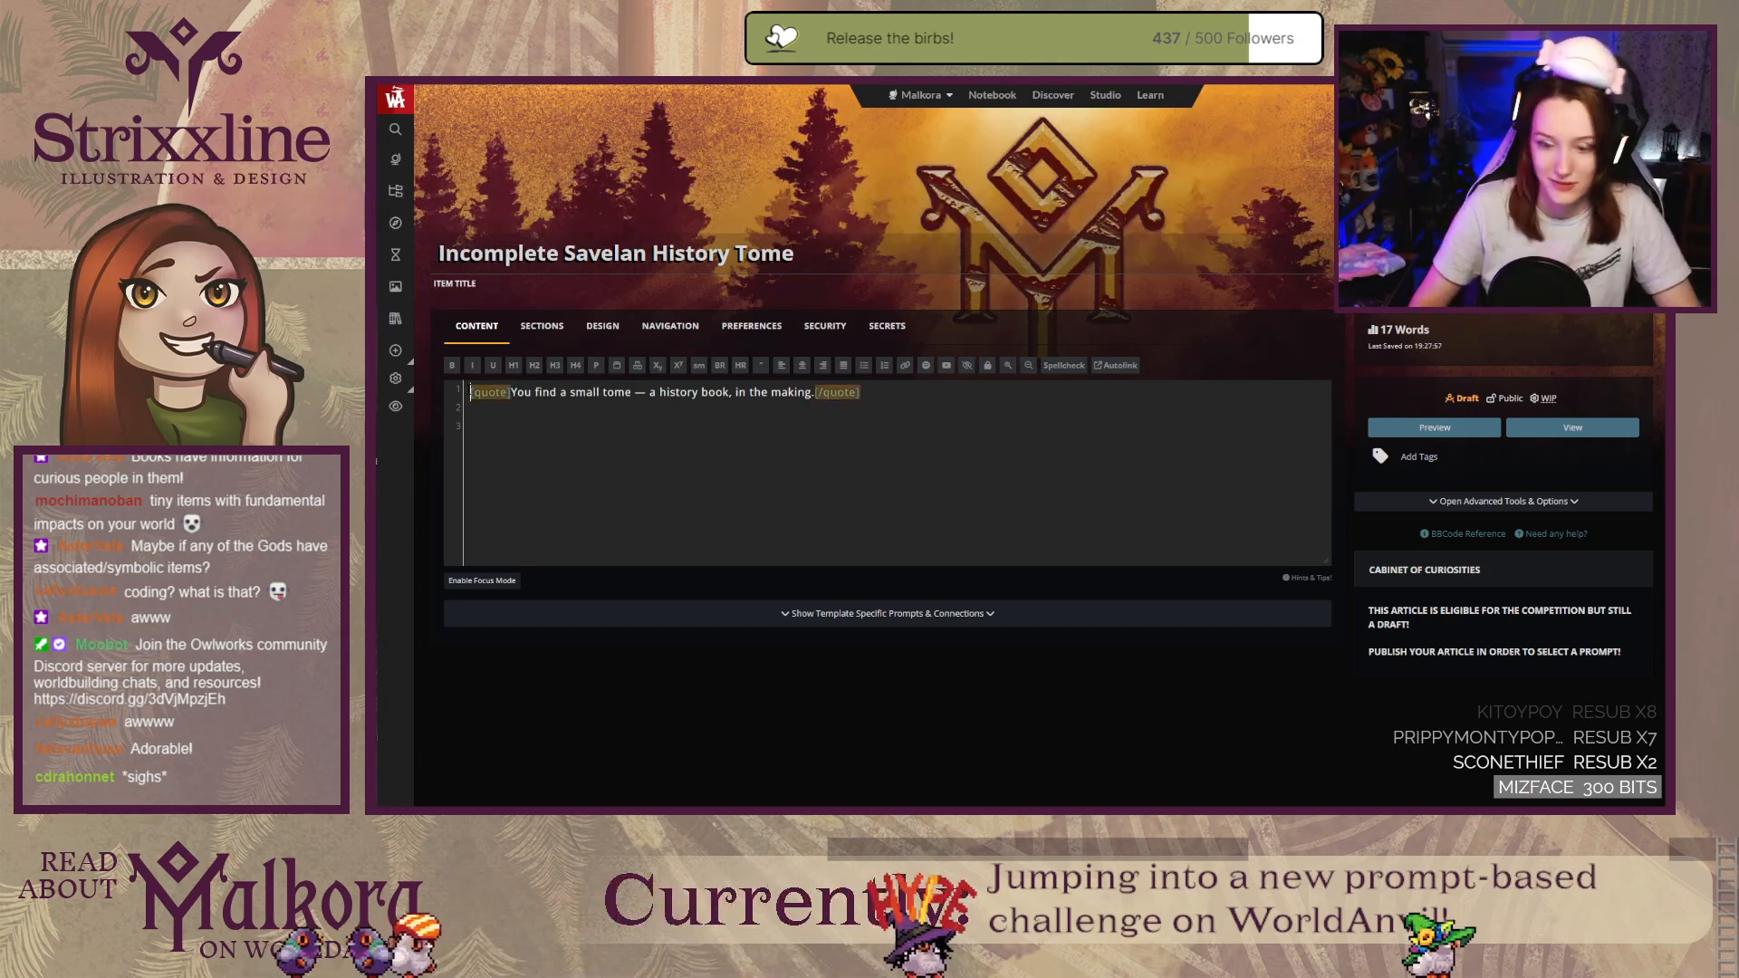
{"action": "type", "text": "[row"}
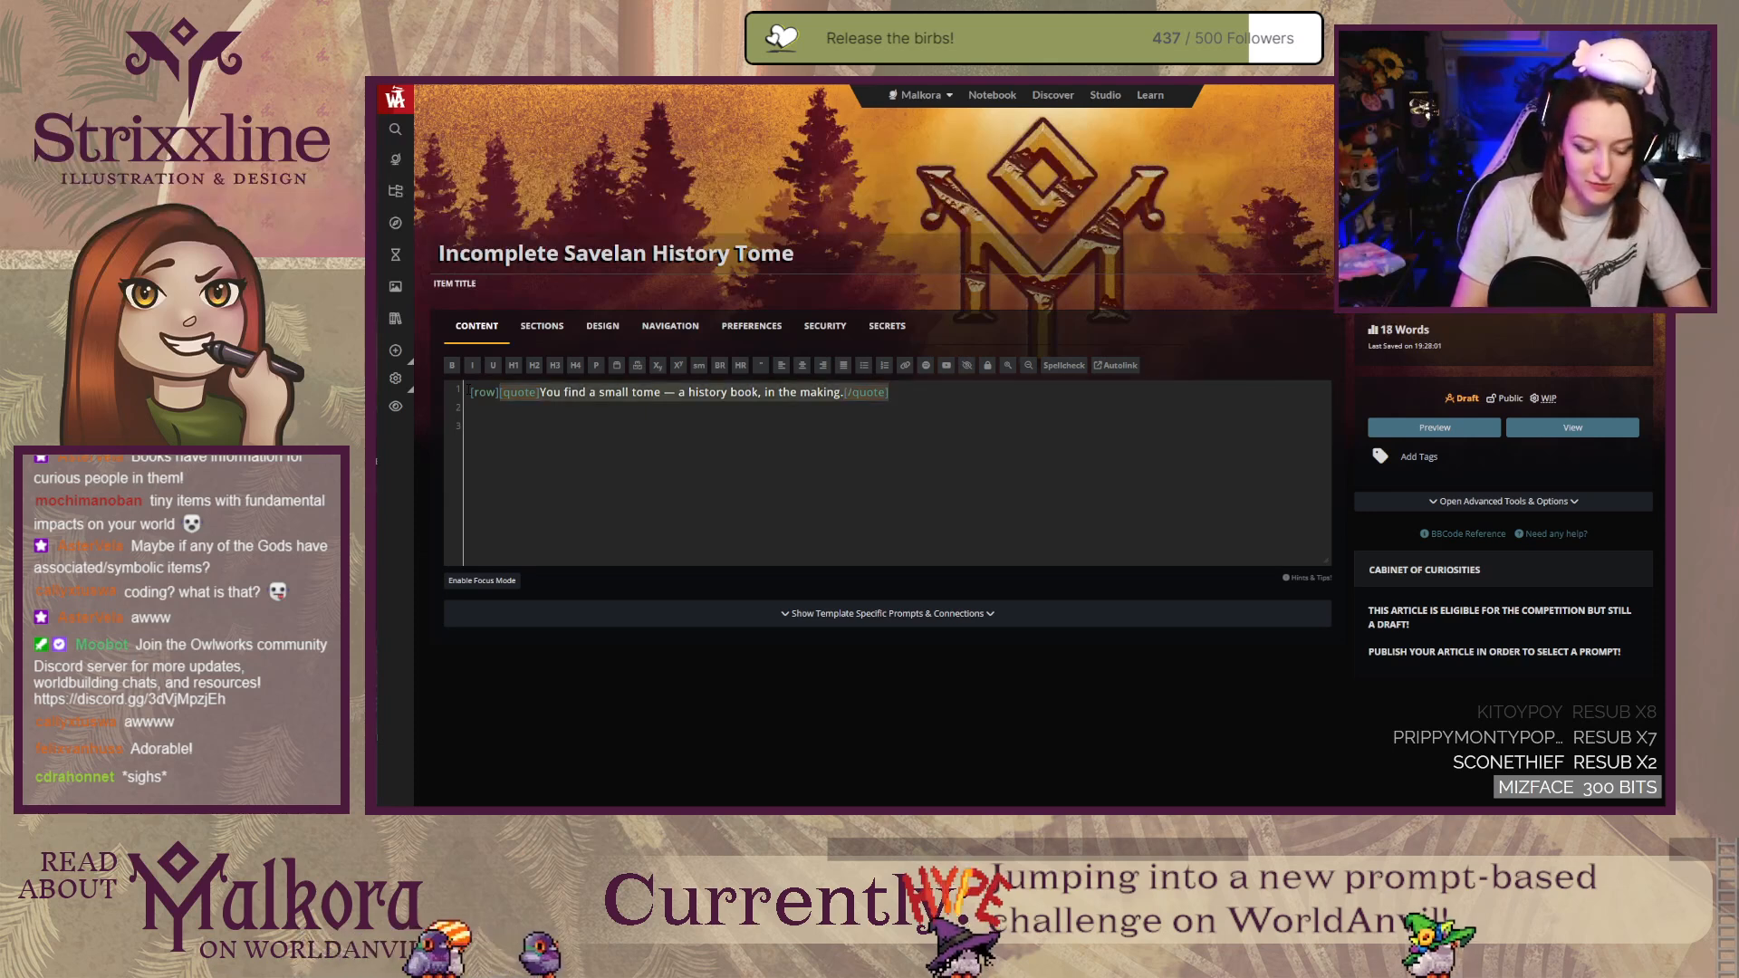
{"action": "key", "text": "ctrl+alt+c"}
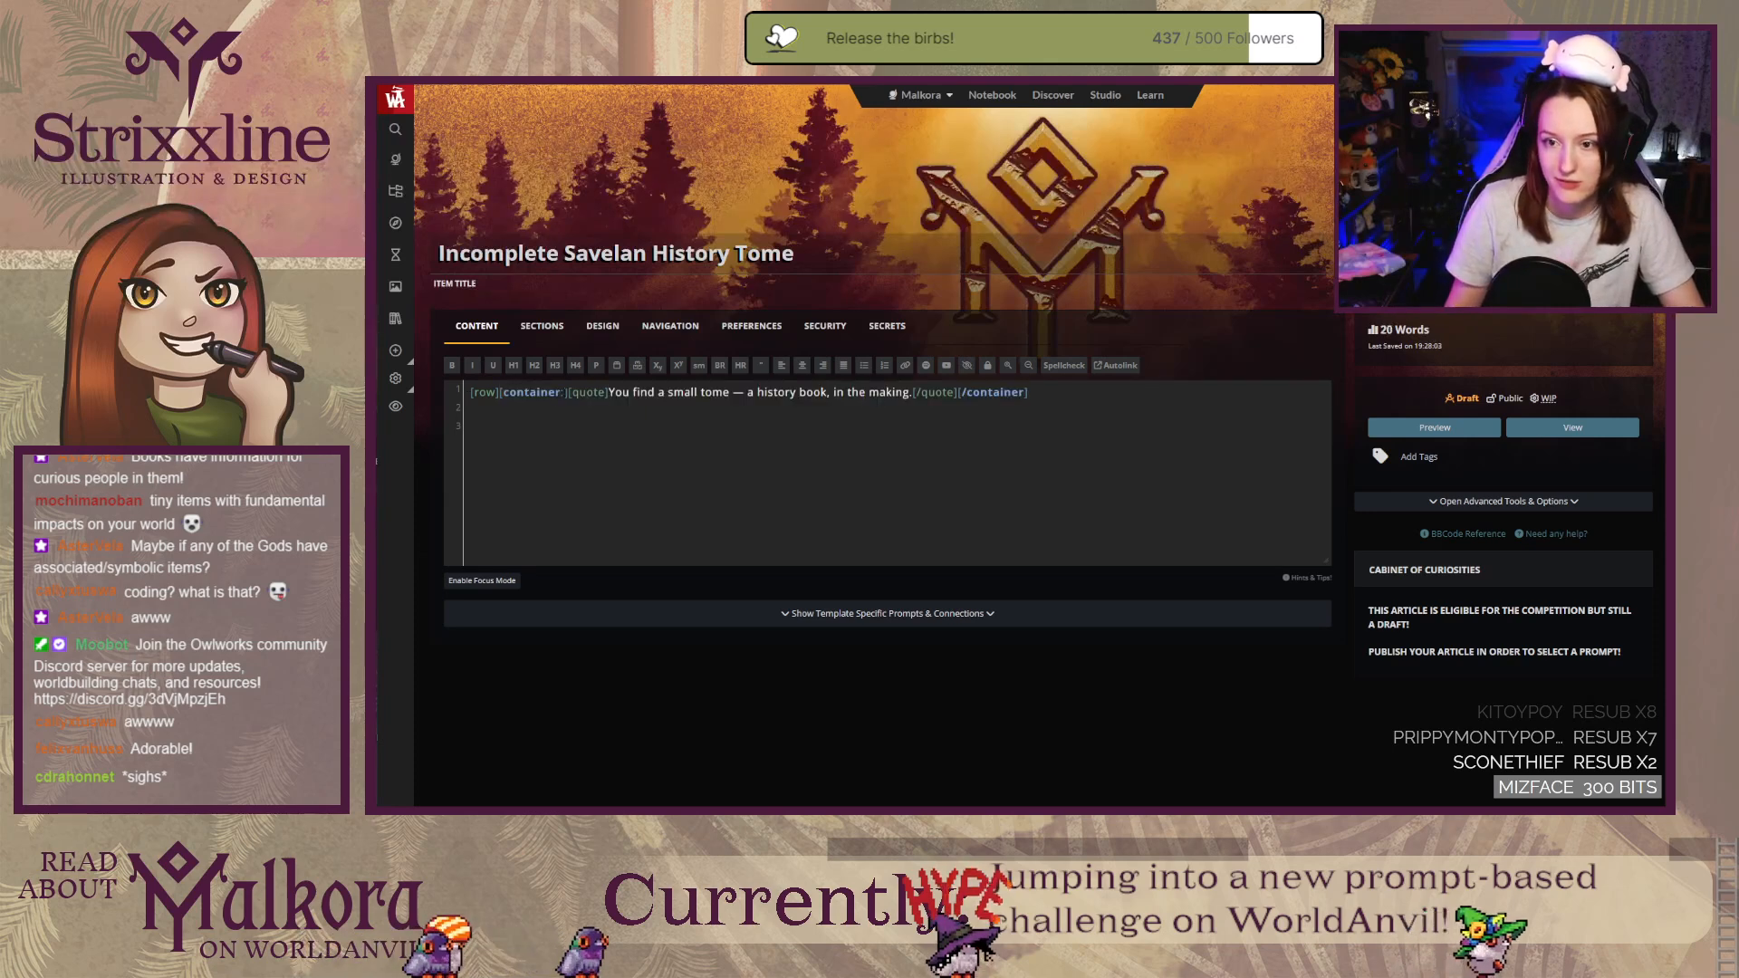
{"action": "type", "text": "col-"}
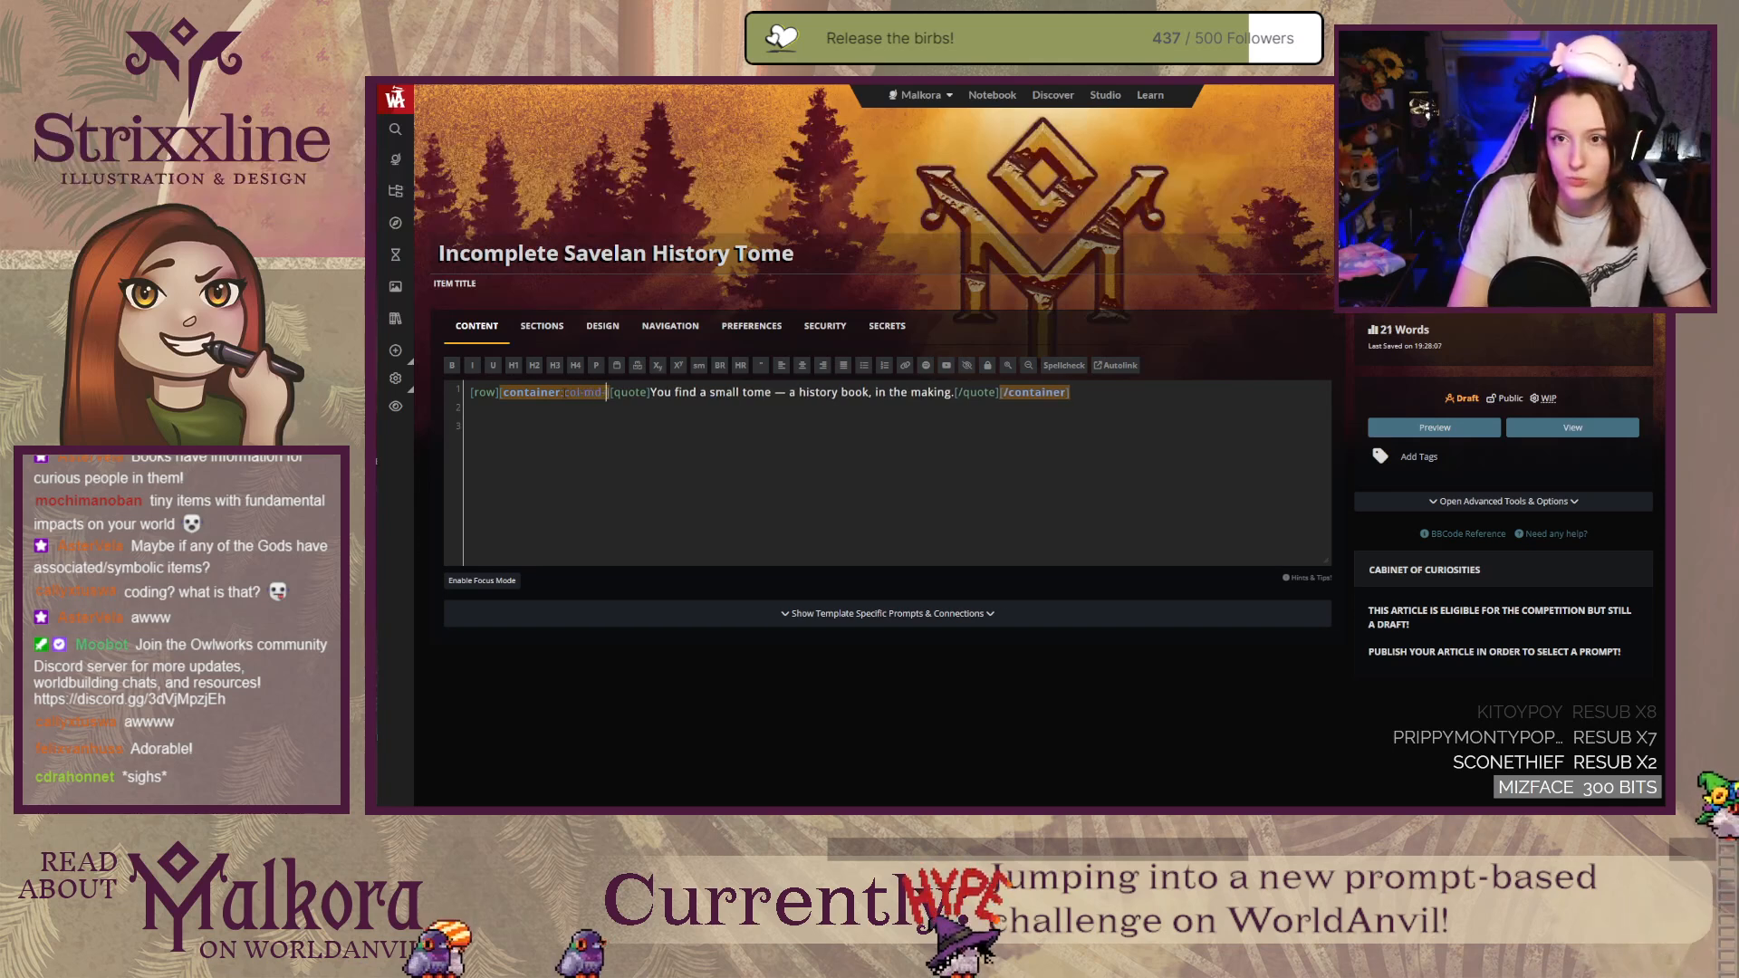
{"action": "type", "text": "md-9"}
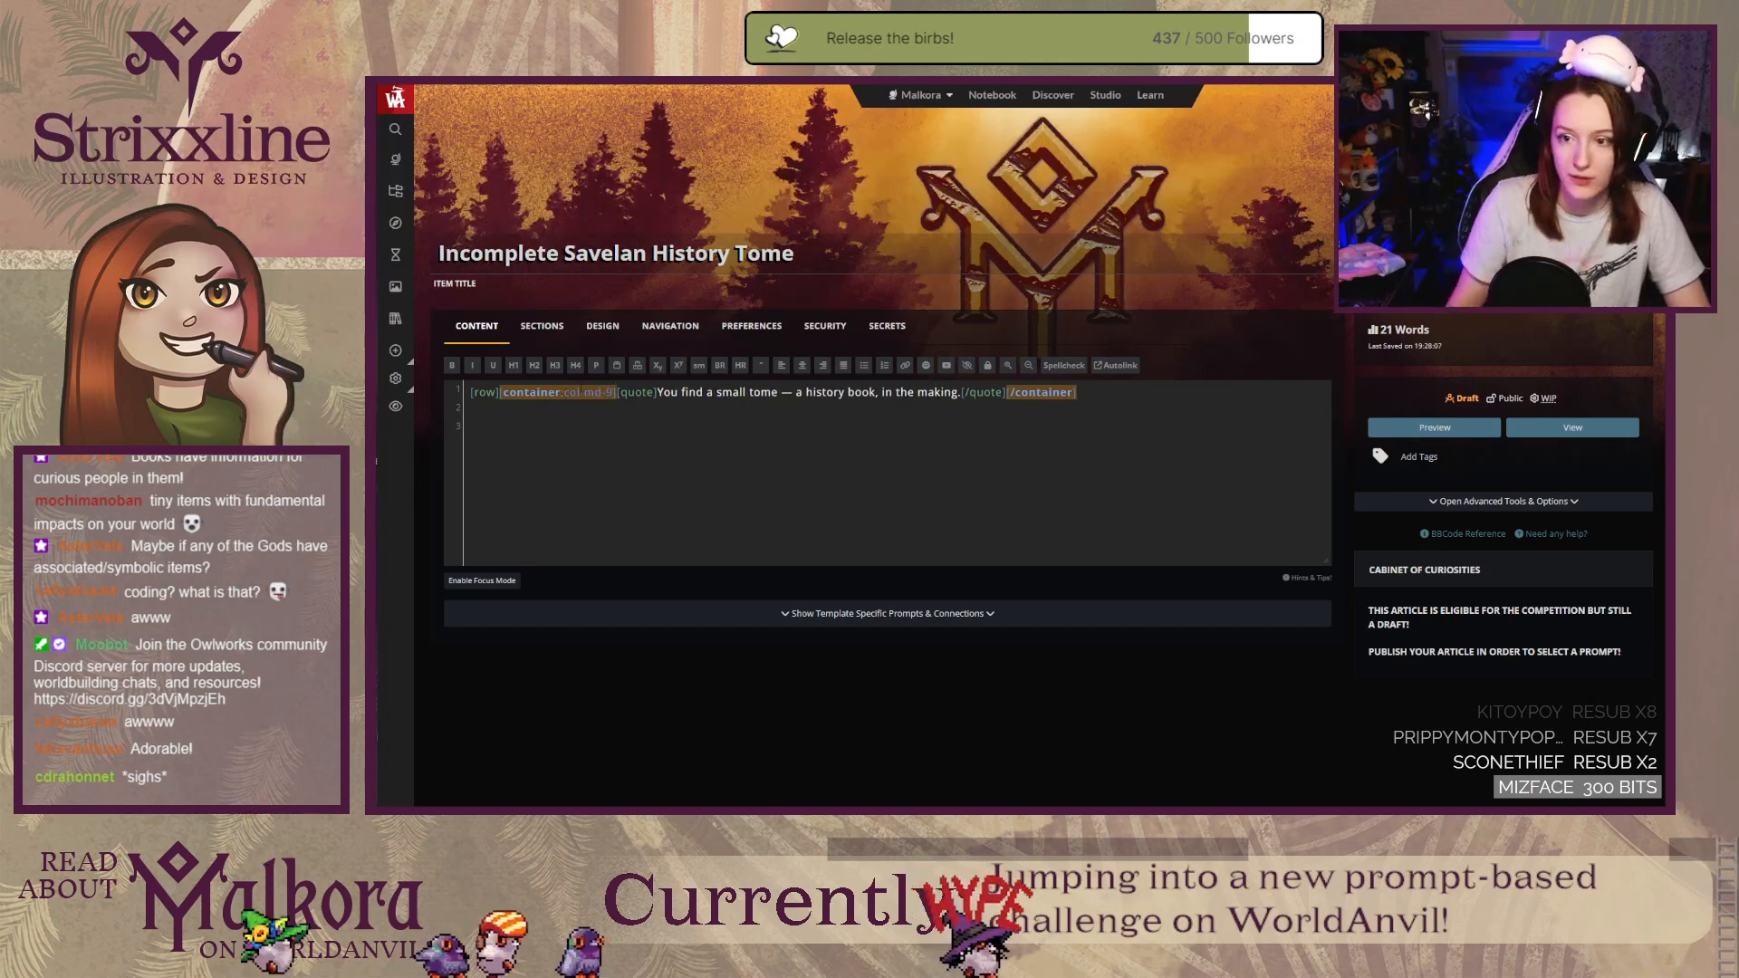
Step: Add a col-md-3 container on the line below the quote, paste the cut tome image code inside it, and close the row
{"action": "left_click", "coordinate": [1083, 395]}
{"action": "key", "text": "Return"}
{"action": "type", "text": "[container"}
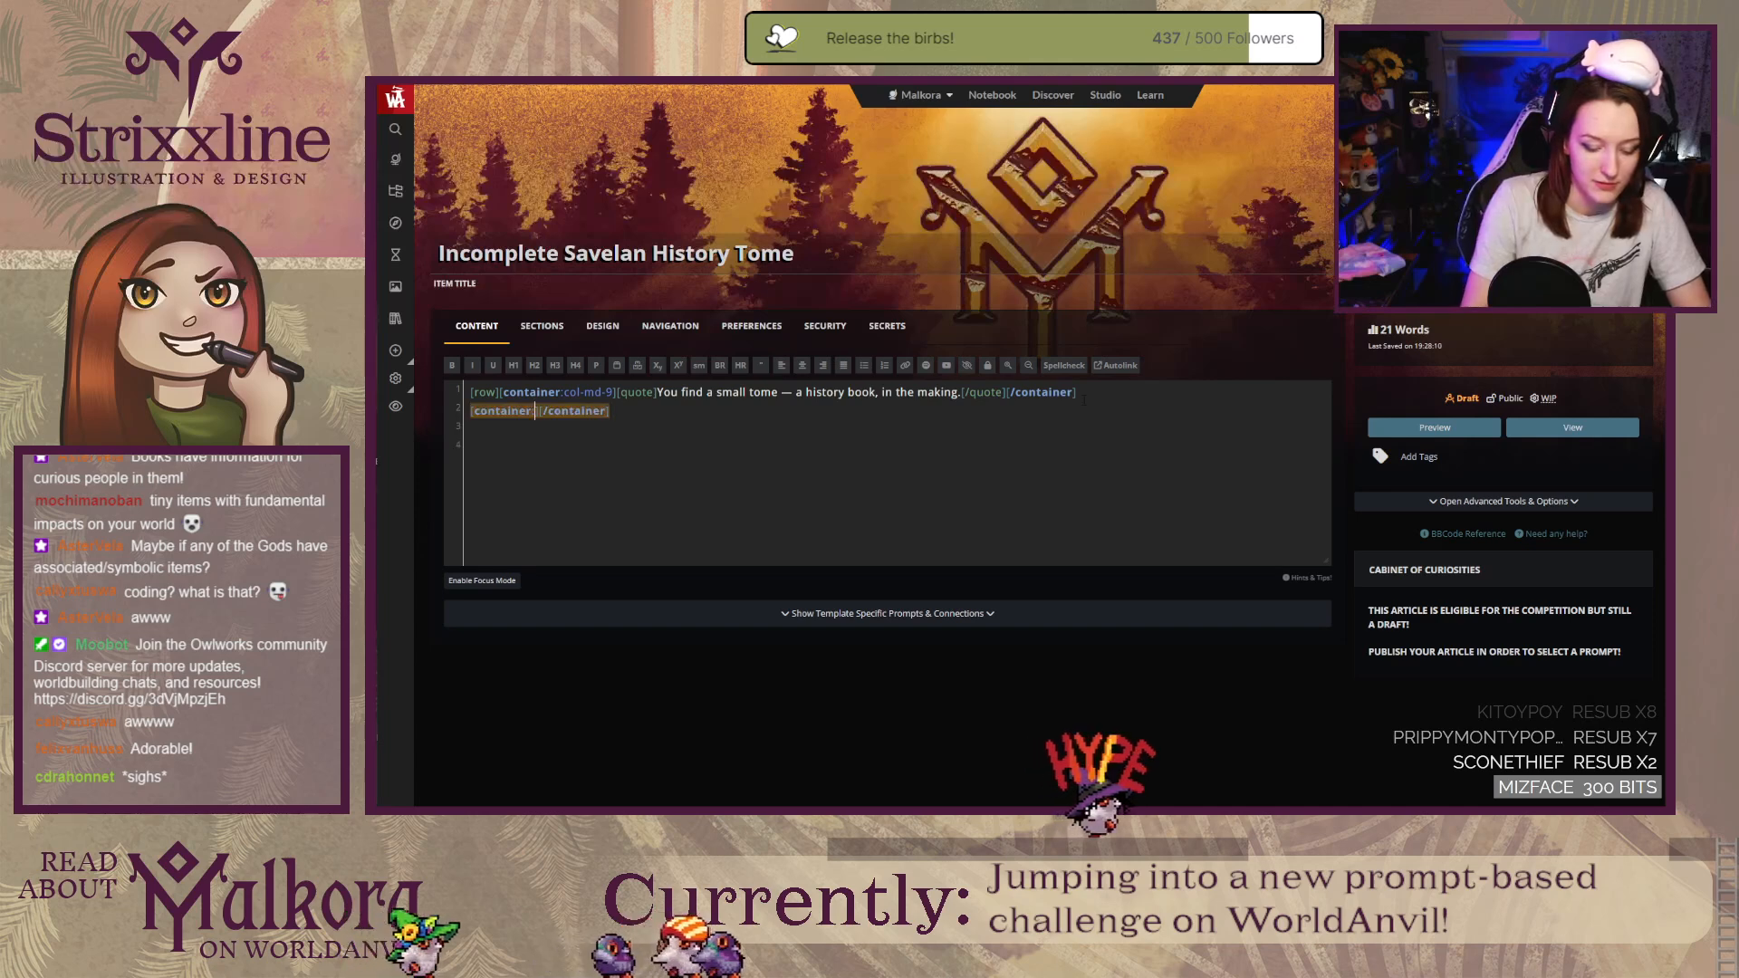
{"action": "type", "text": ":"}
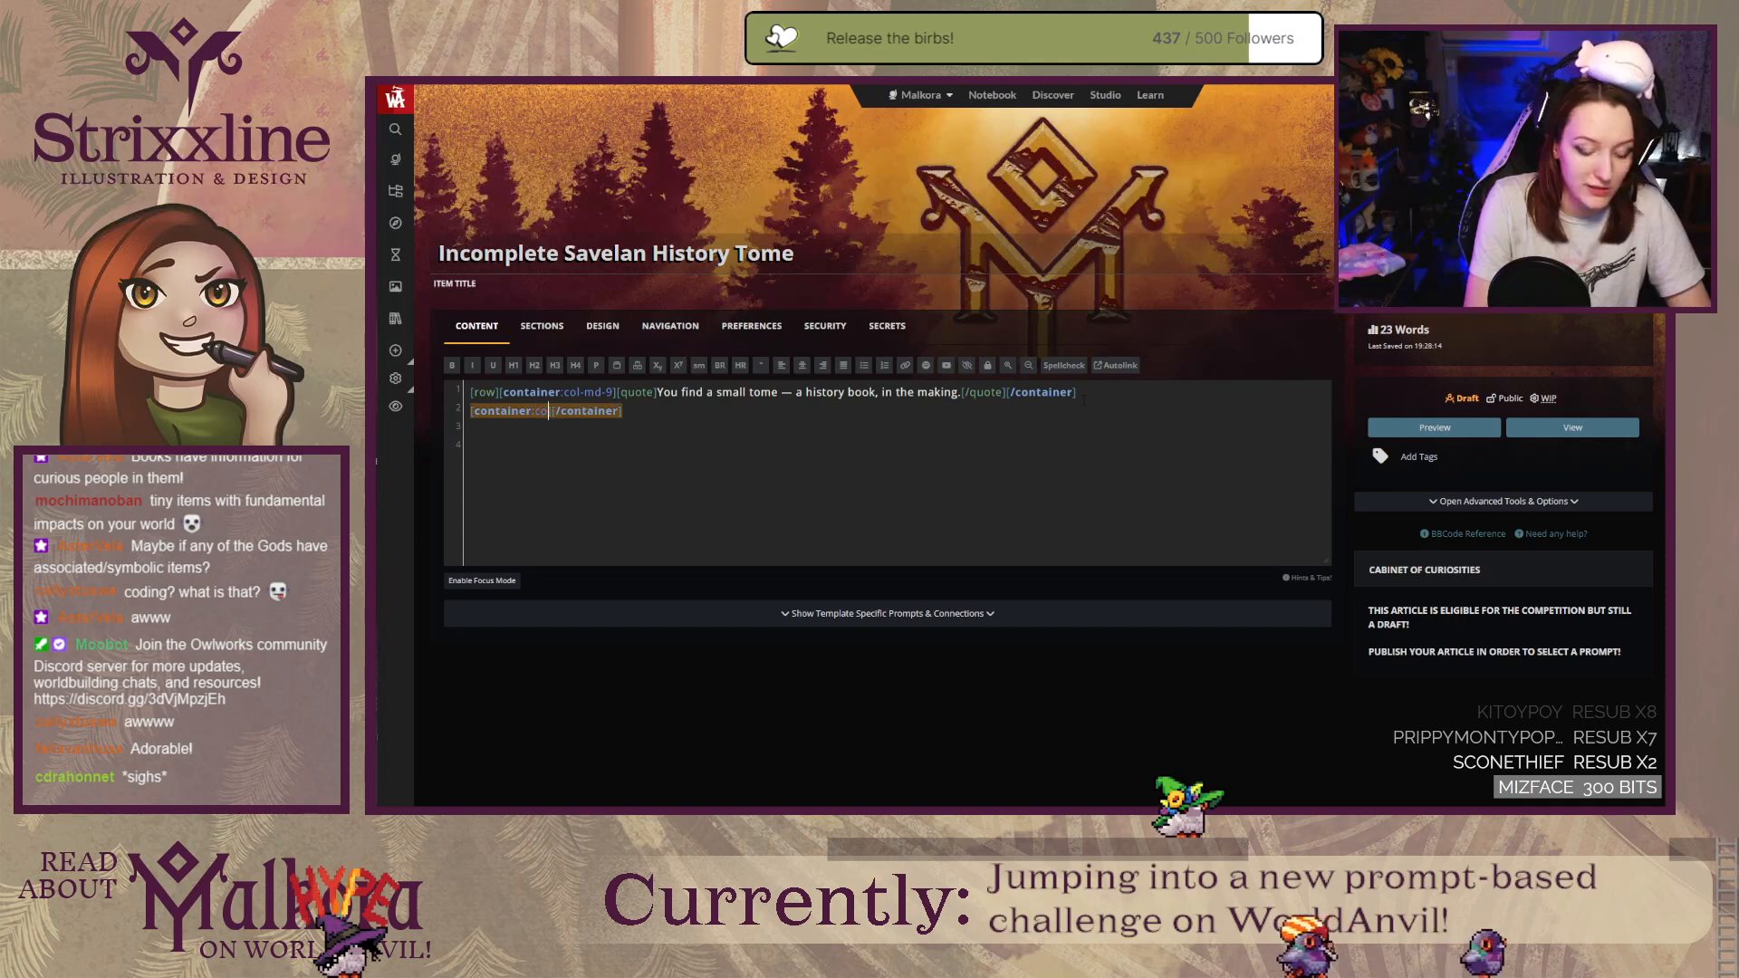
{"action": "type", "text": "l-md-"}
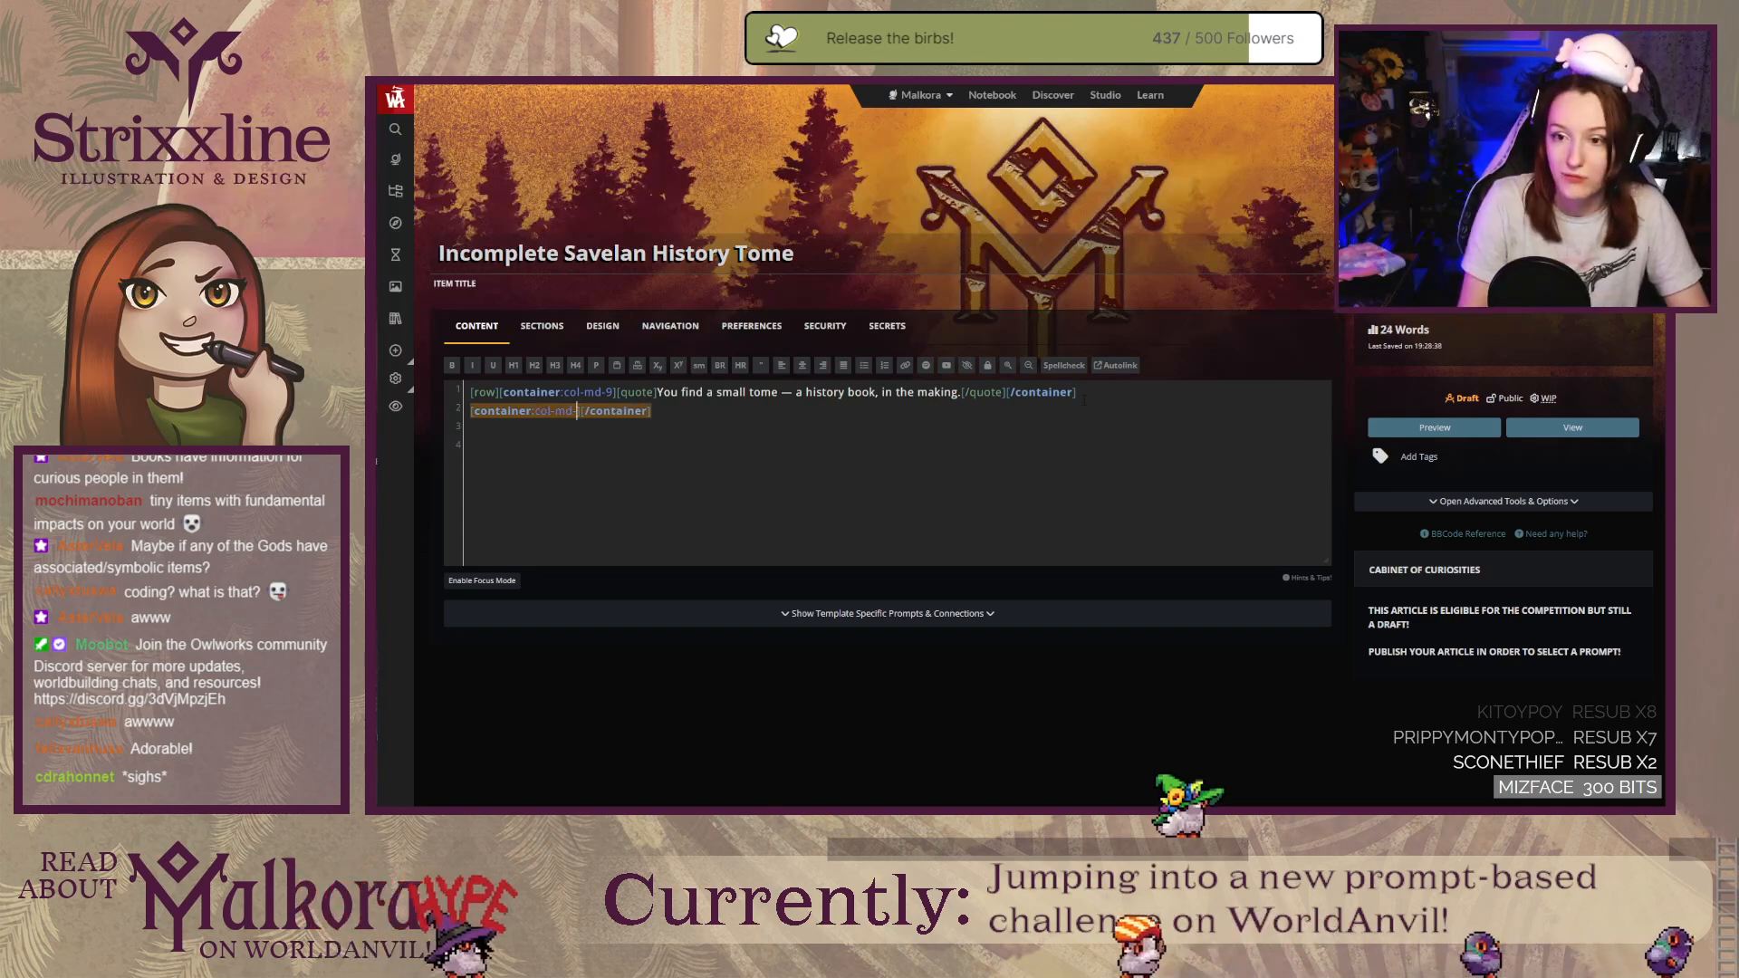
{"action": "type", "text": "3"}
{"action": "key", "text": "Right"}
{"action": "key", "text": "ctrl+v"}
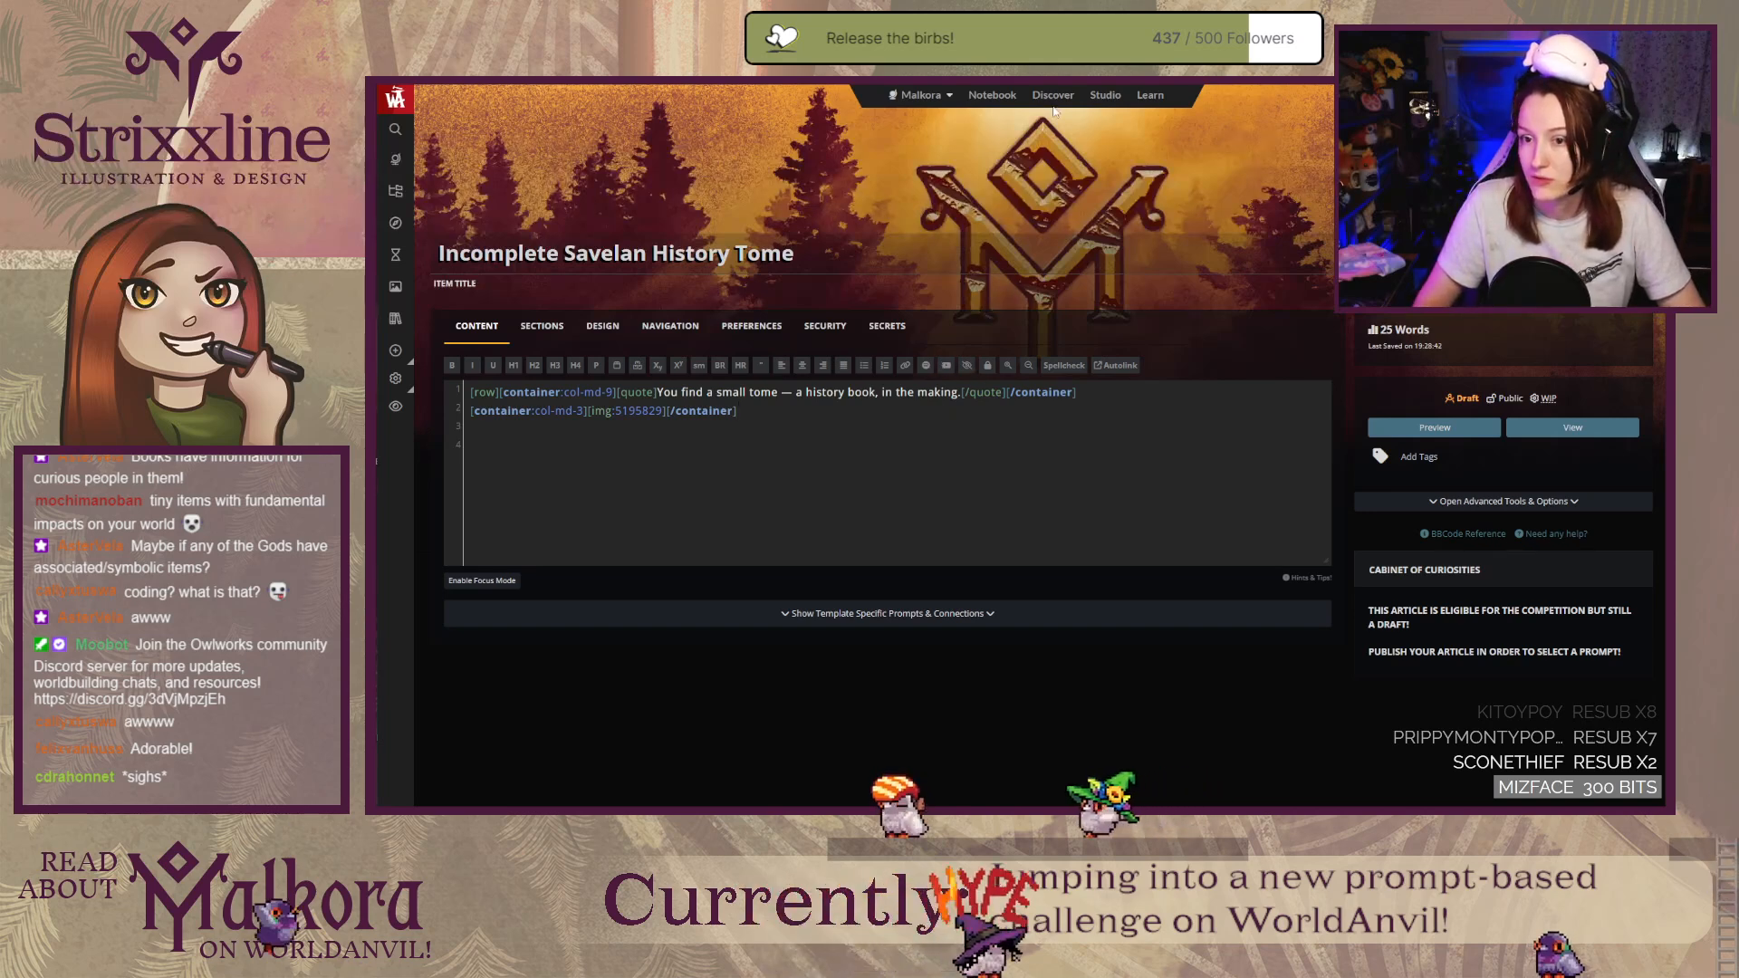
{"action": "type", "text": "[/row"}
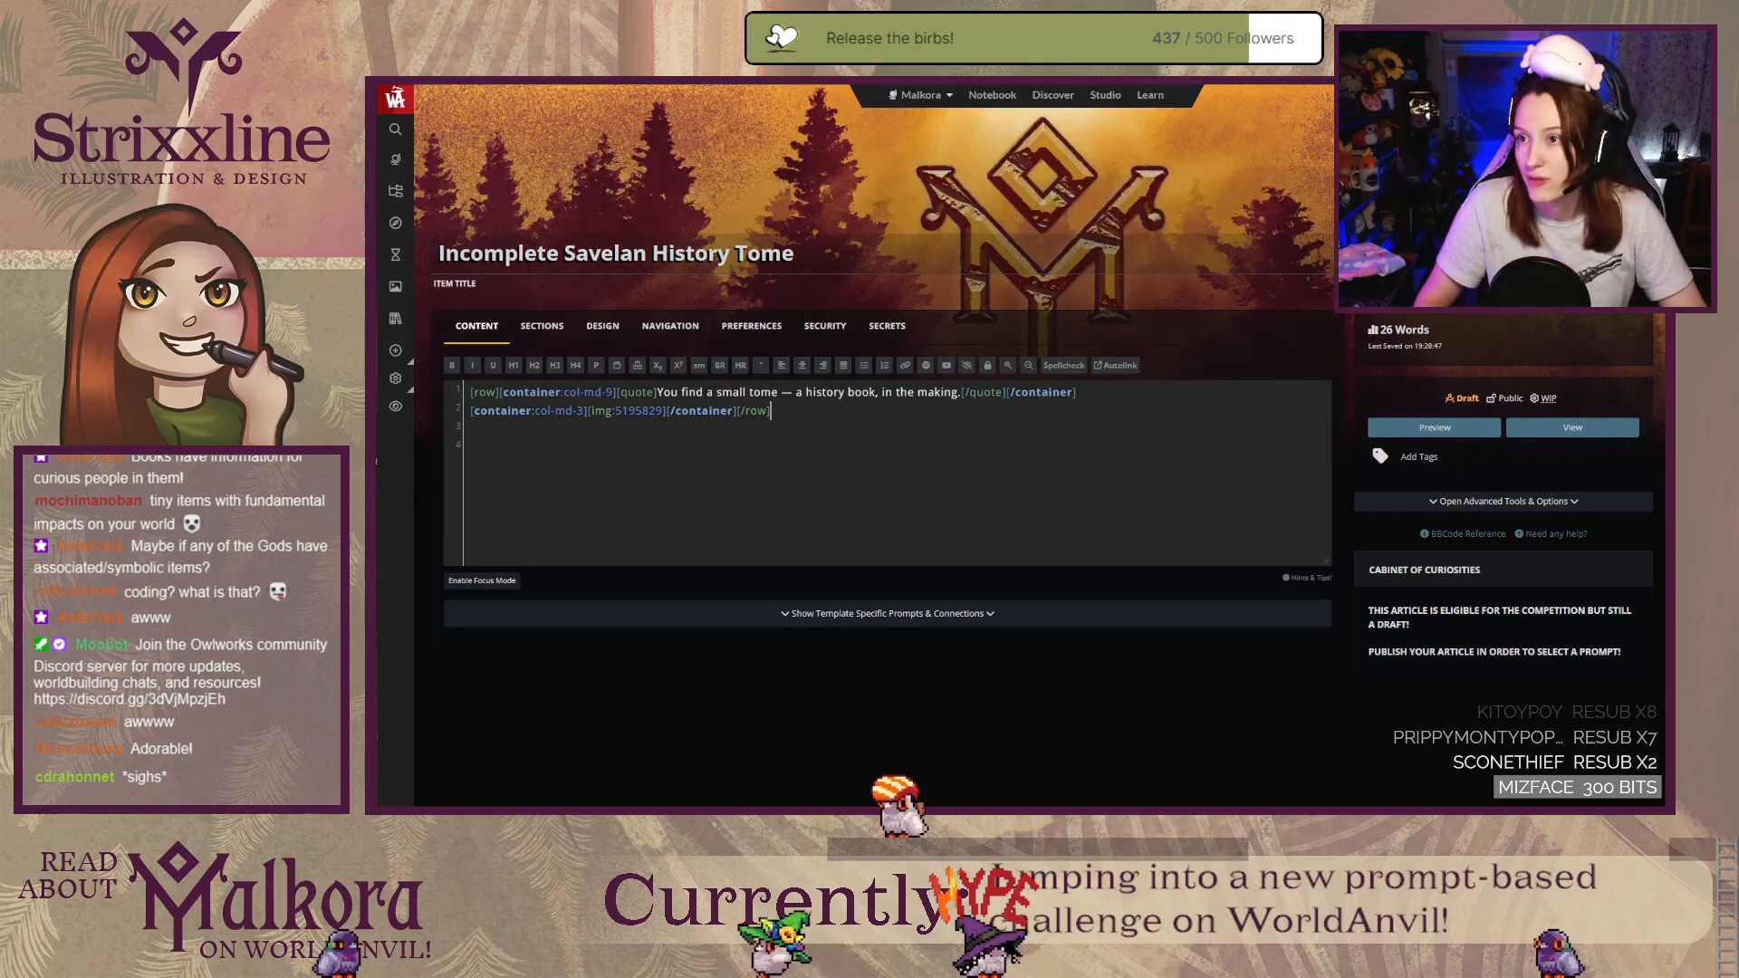
Step: Refresh the article's reader view and turn off the article sidebar display override in the sidebar sections
{"action": "key", "text": "ctrl+Tab"}
{"action": "key", "text": "ctrl+Tab"}
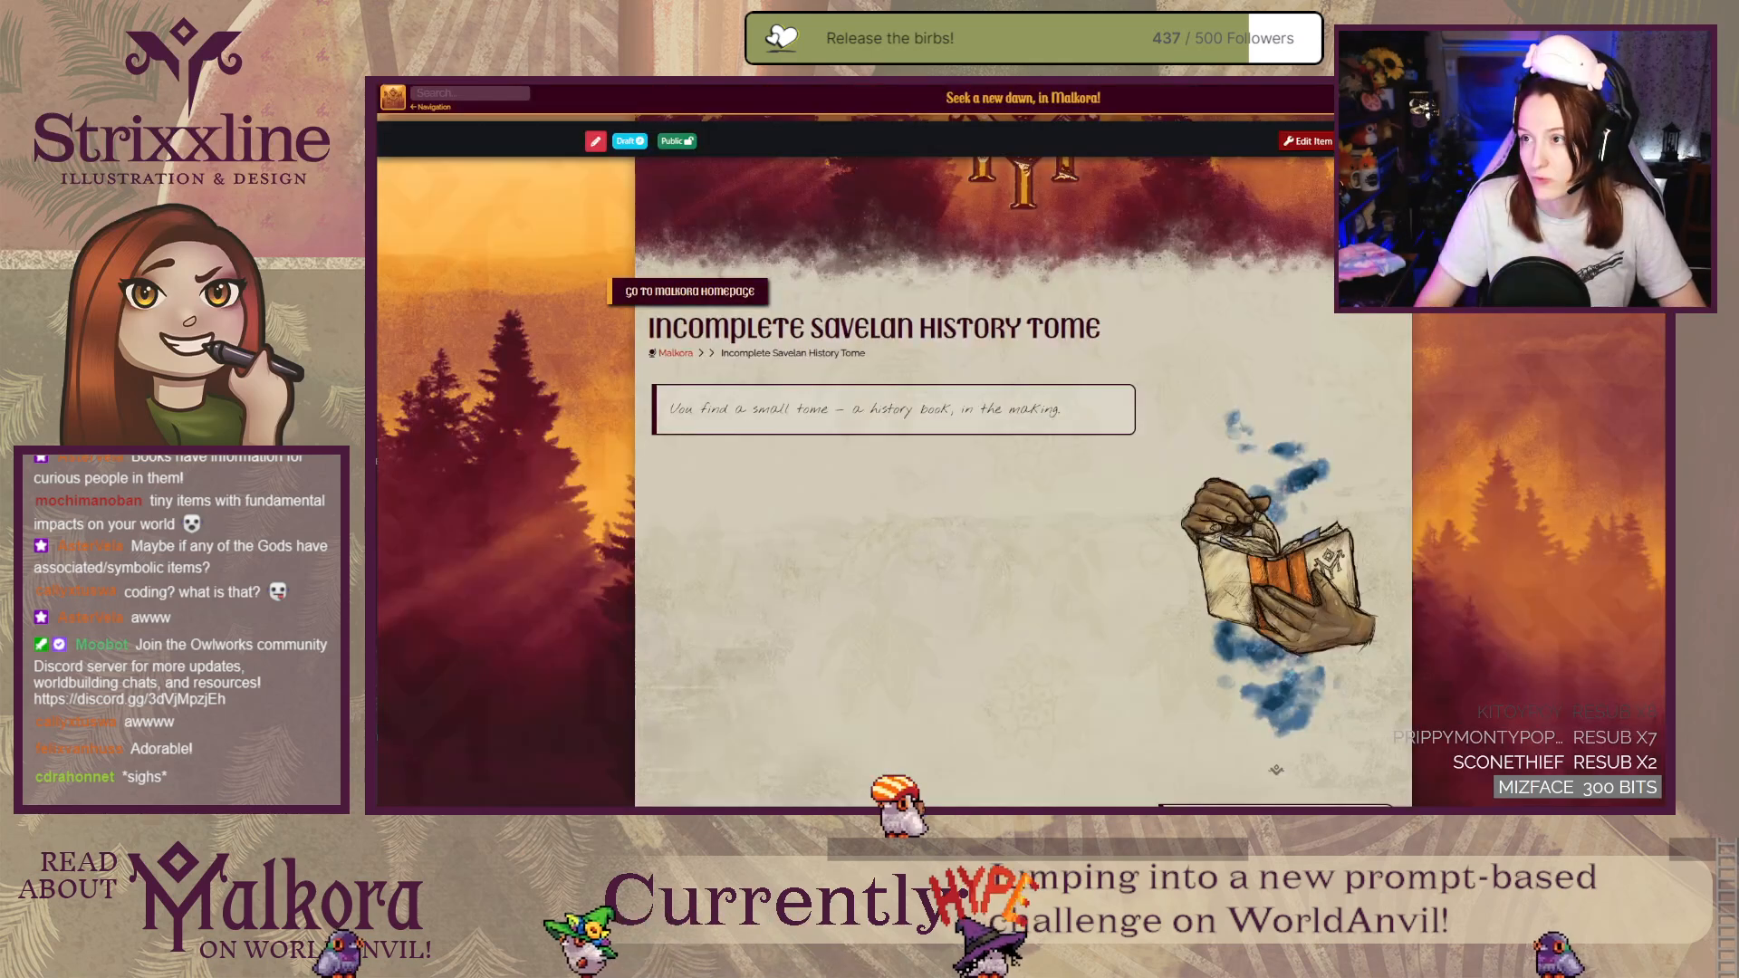
{"action": "key", "text": "F5"}
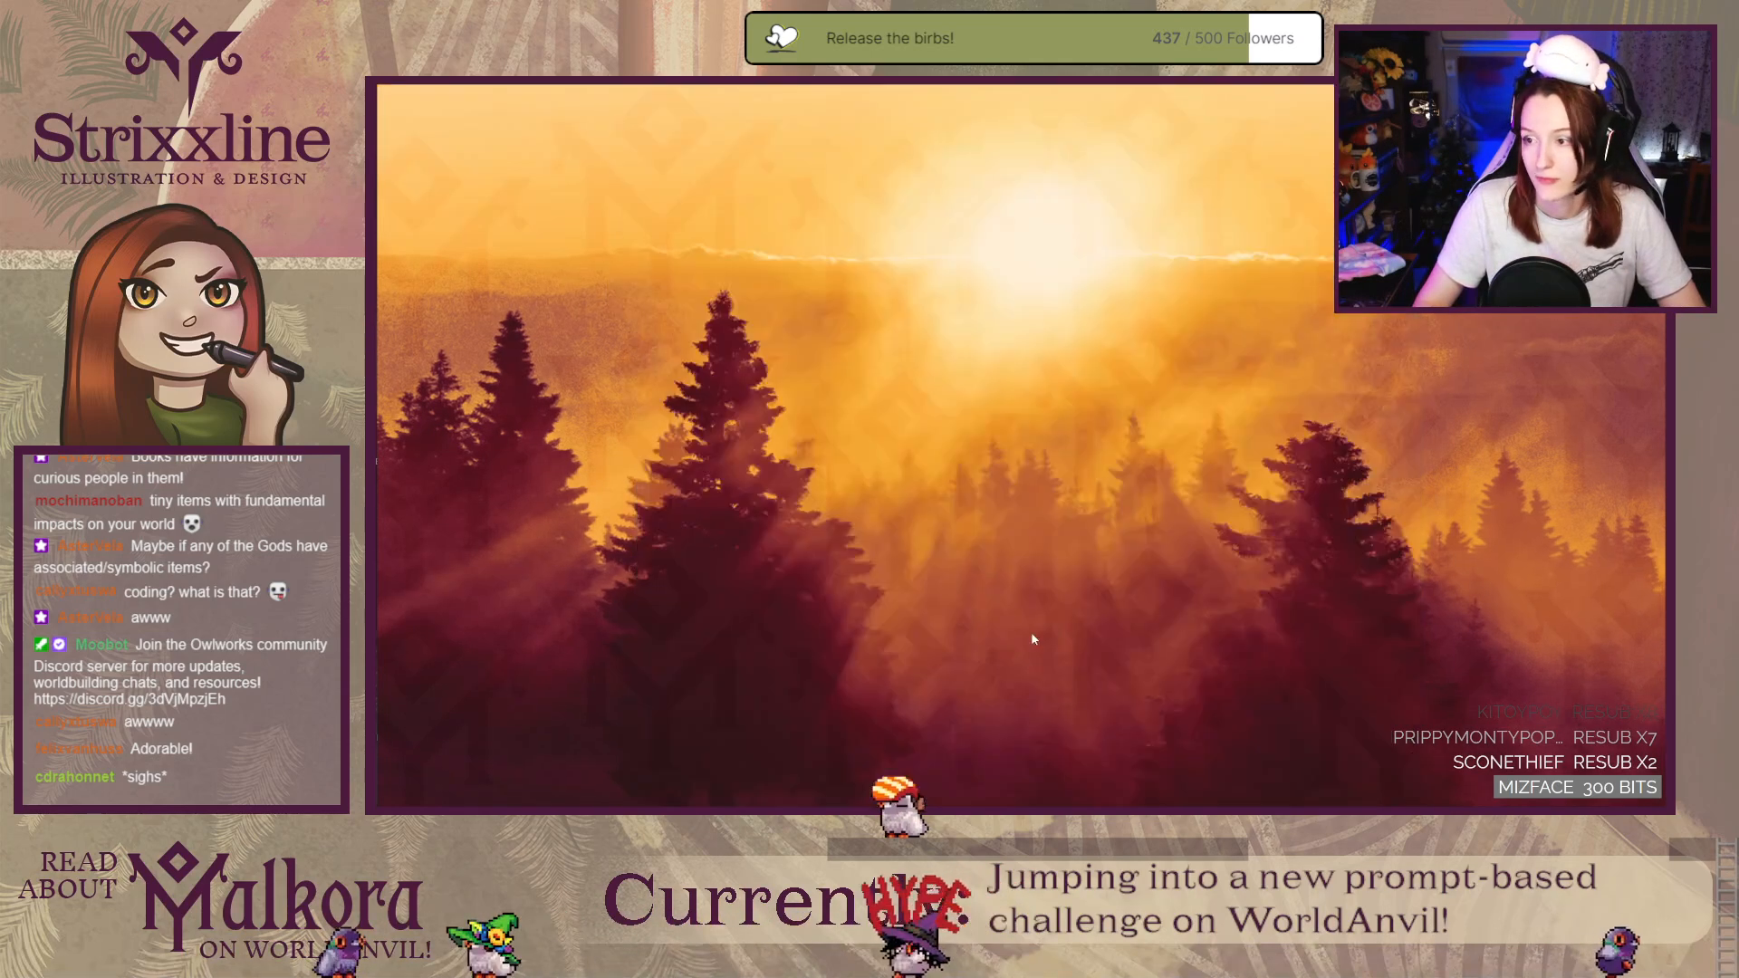
{"action": "key", "text": "ctrl+Tab"}
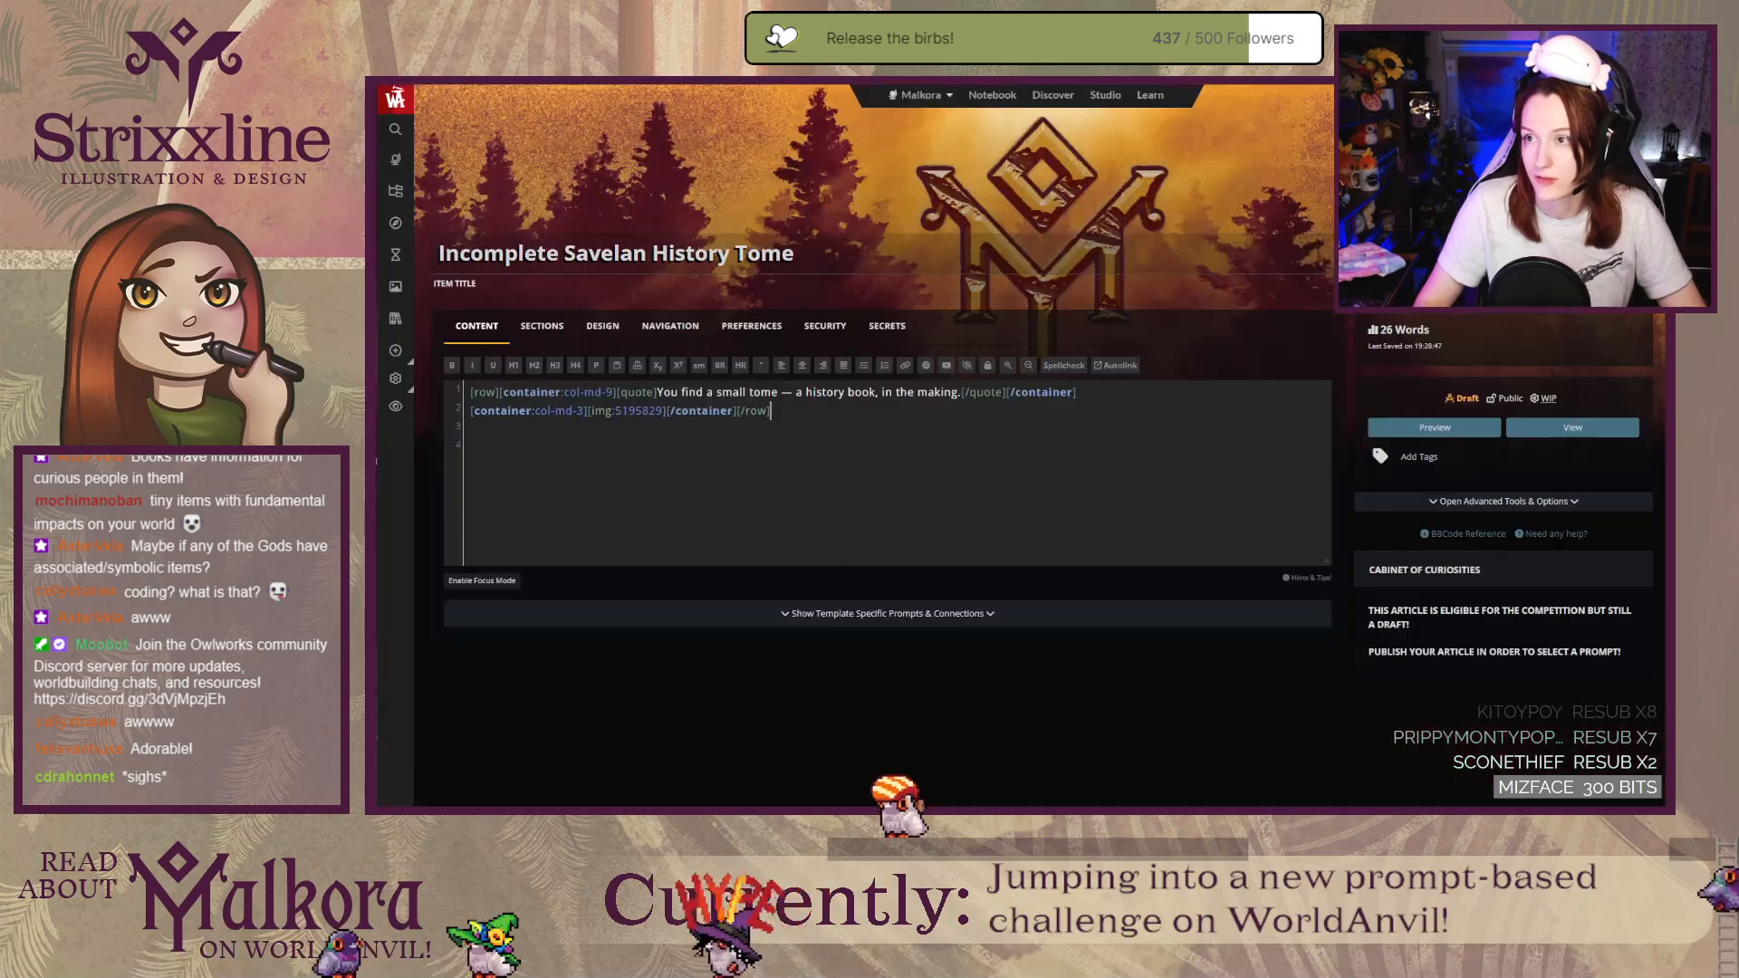
{"action": "left_click", "coordinate": [544, 326]}
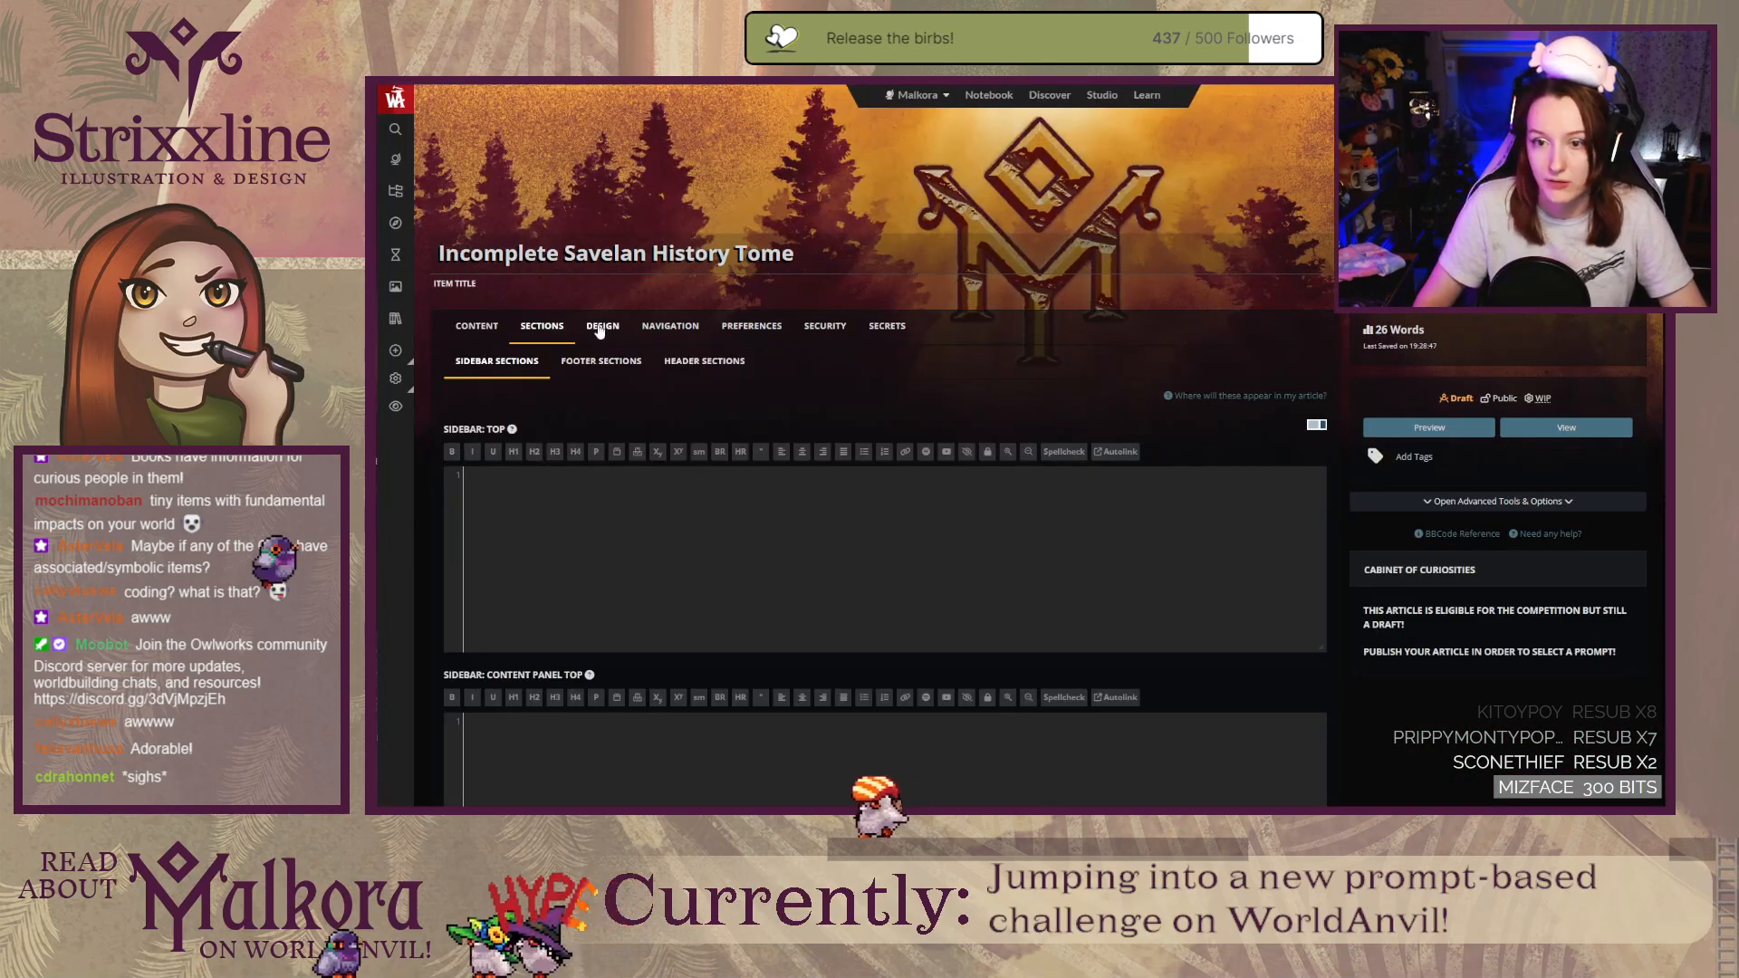
{"action": "scroll", "coordinate": [421, 651], "scroll_direction": "down", "scroll_amount": 7}
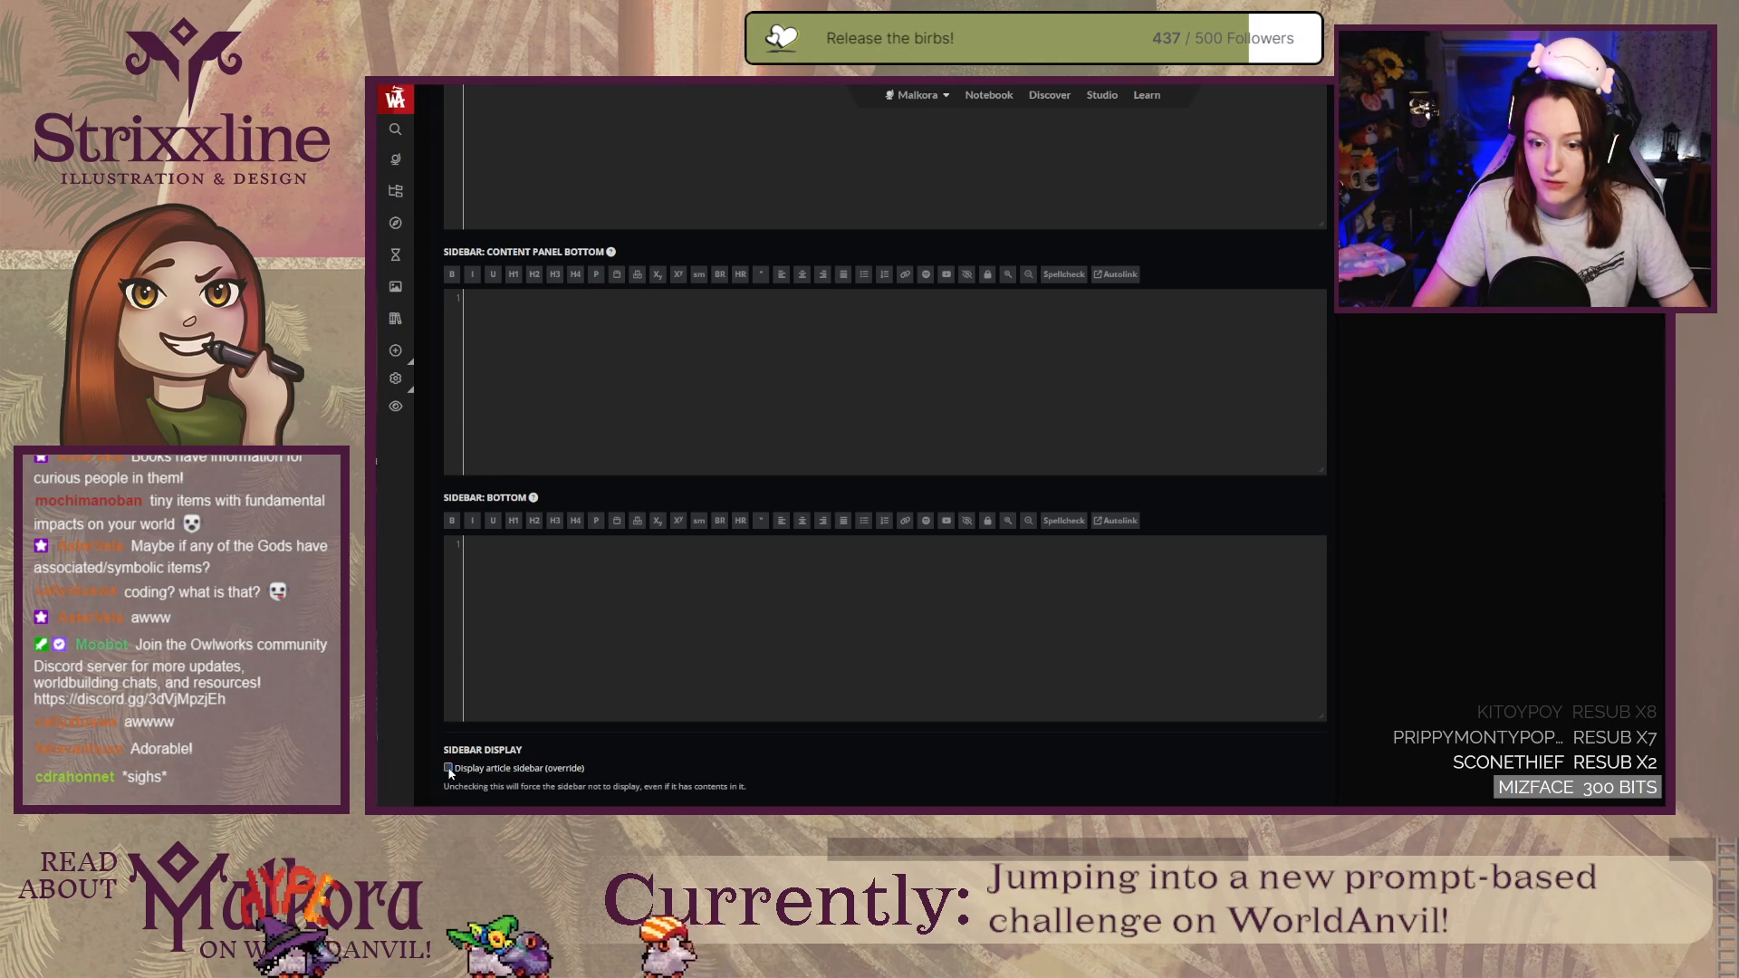
{"action": "scroll", "coordinate": [426, 435], "scroll_direction": "up", "scroll_amount": 10}
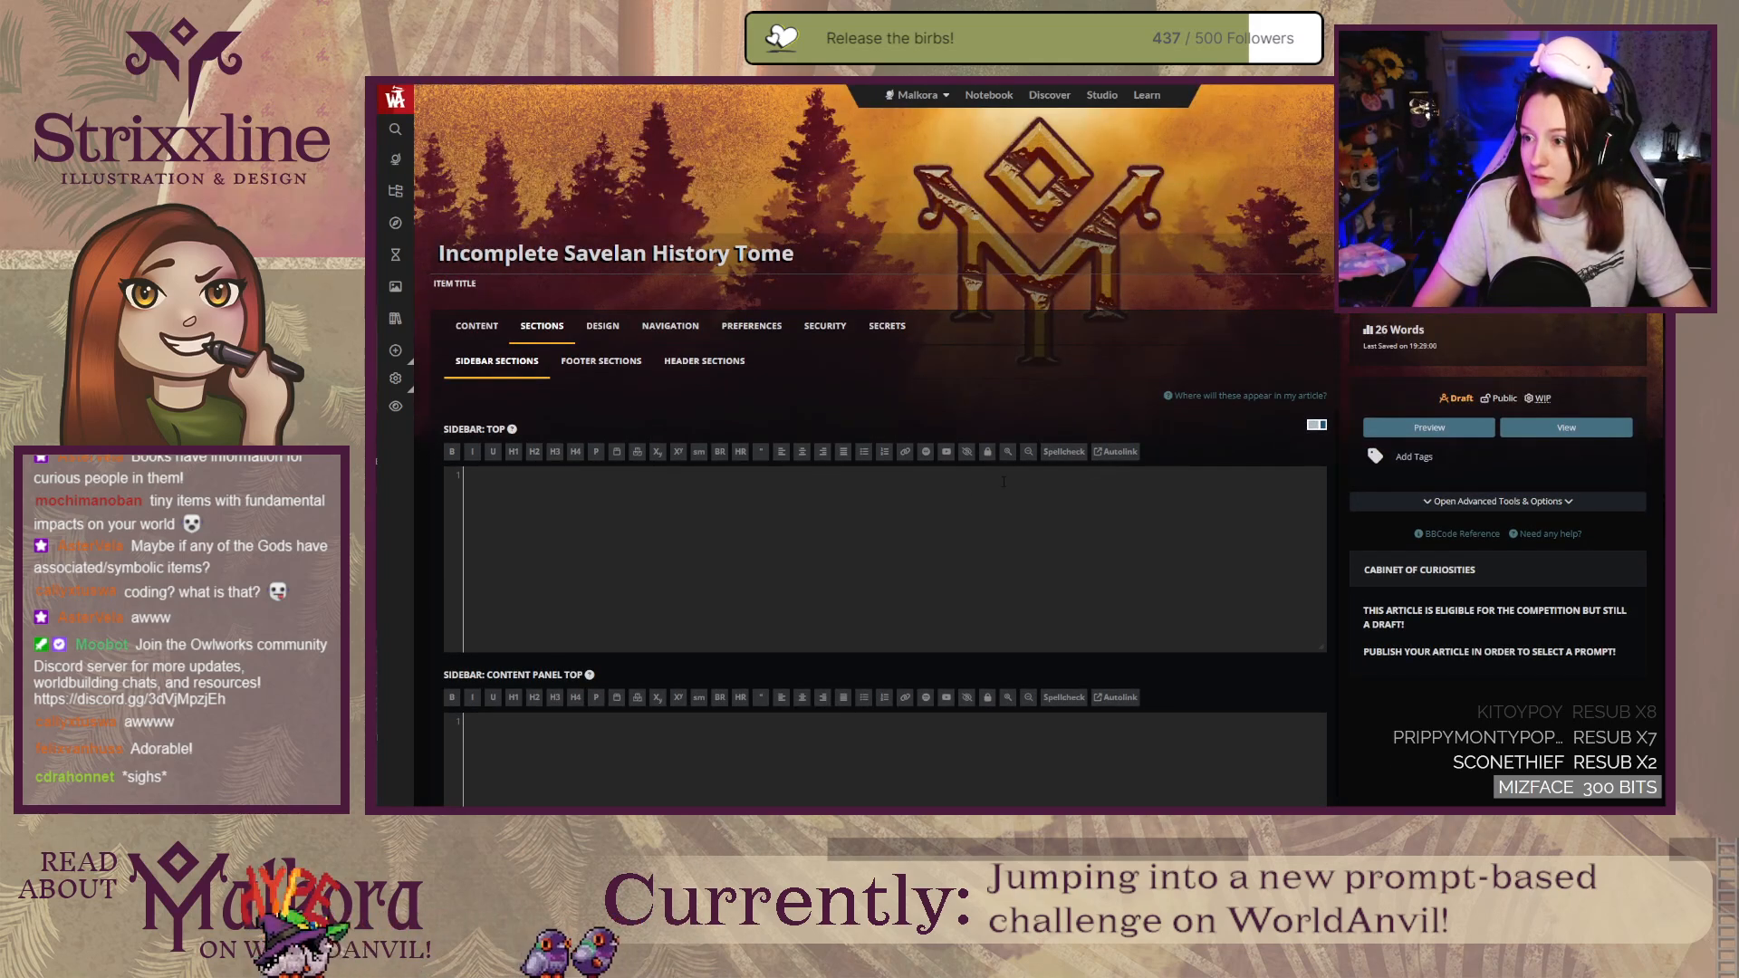
{"action": "left_click", "coordinate": [480, 327]}
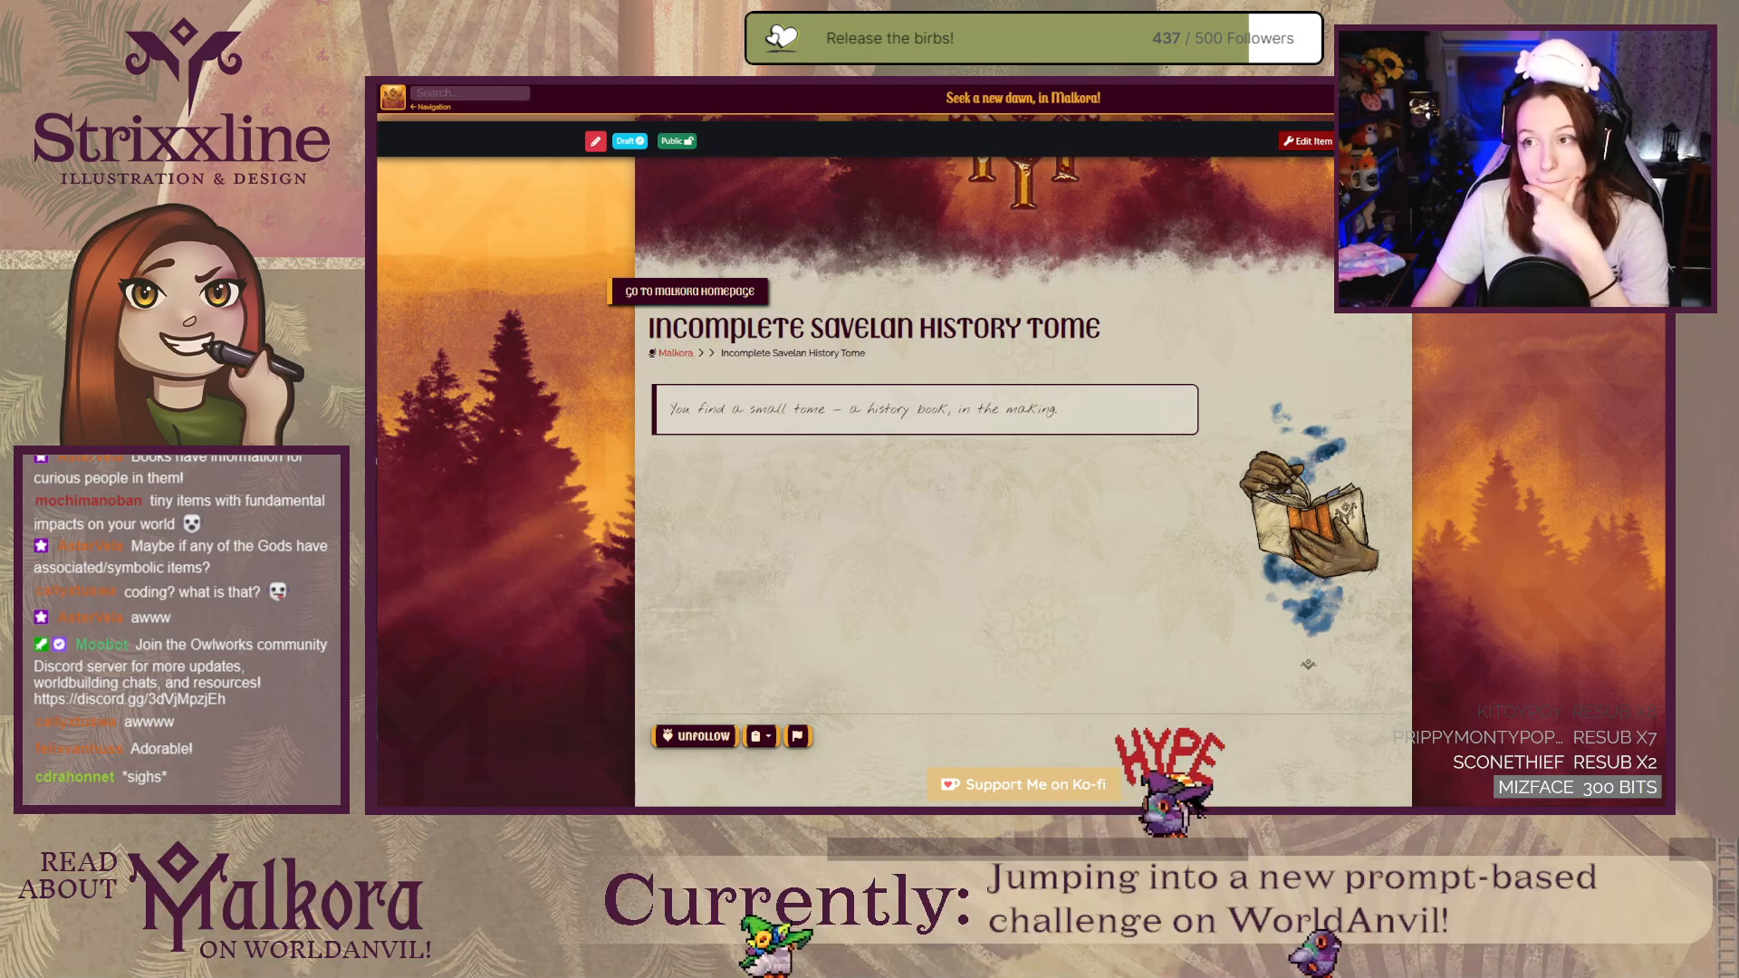
Step: Change the image container to col-md-2 and the quote container to col-md-10, and refresh the reader view to check the layout
{"action": "left_click", "coordinate": [1078, 83]}
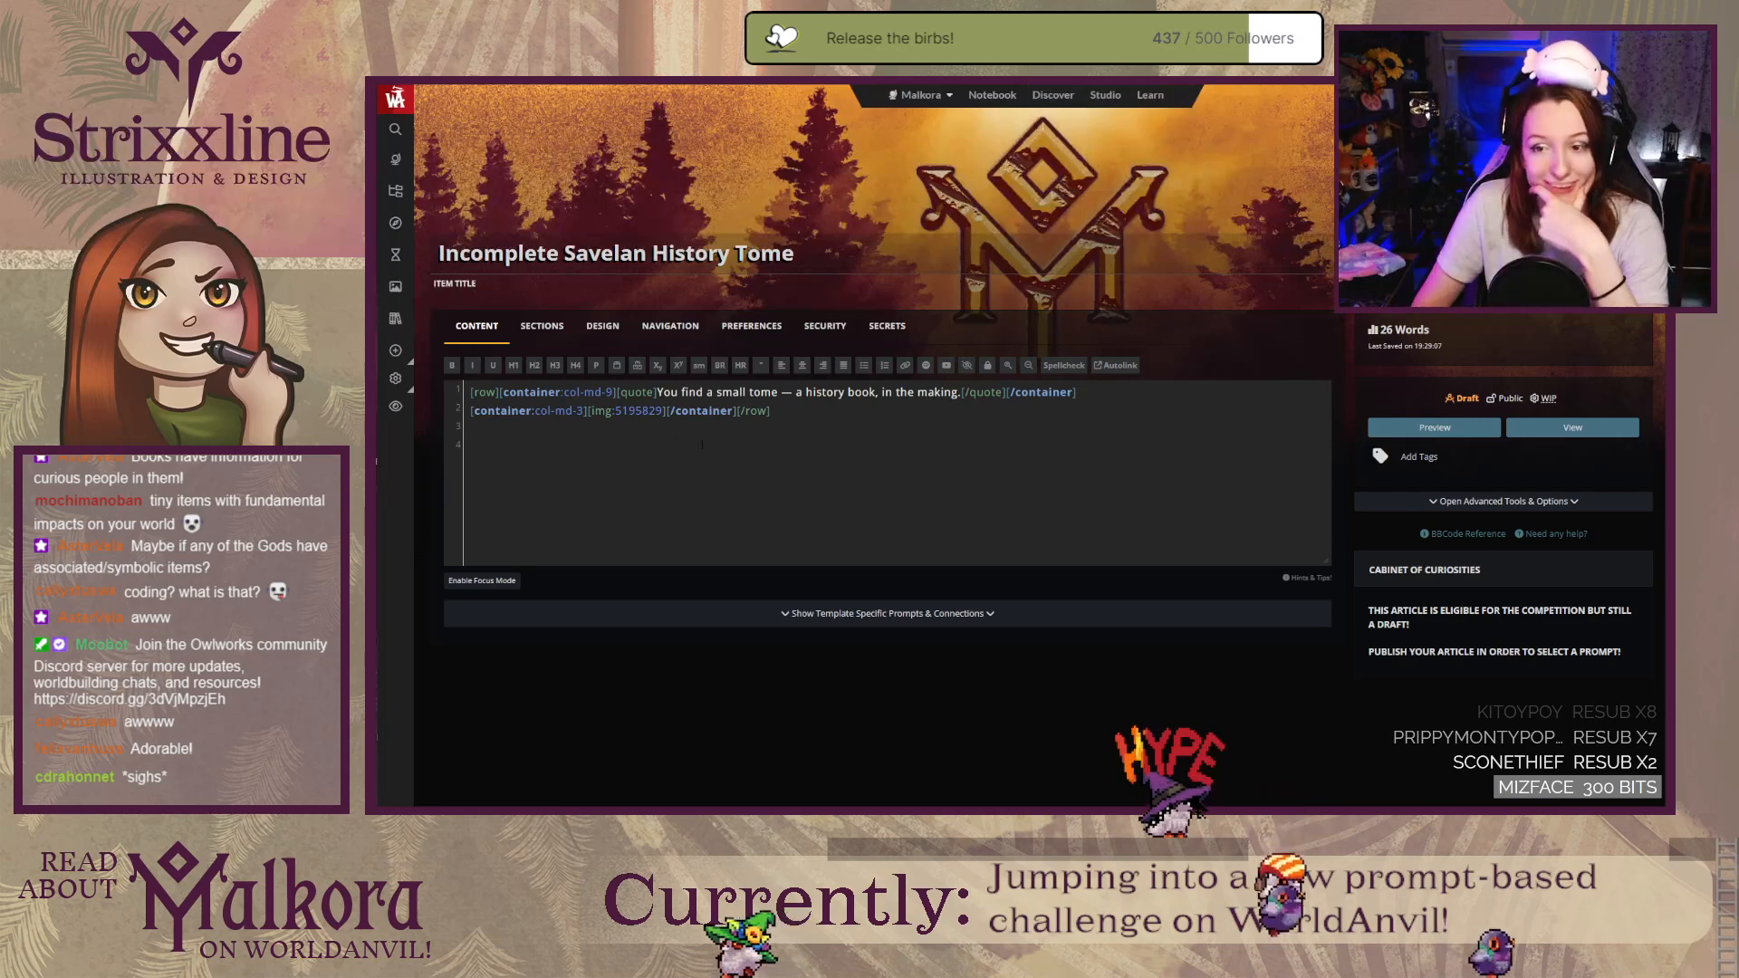
{"action": "left_click_drag", "start_coordinate": [584, 411], "coordinate": [608, 392]}
{"action": "type", "text": "210"}
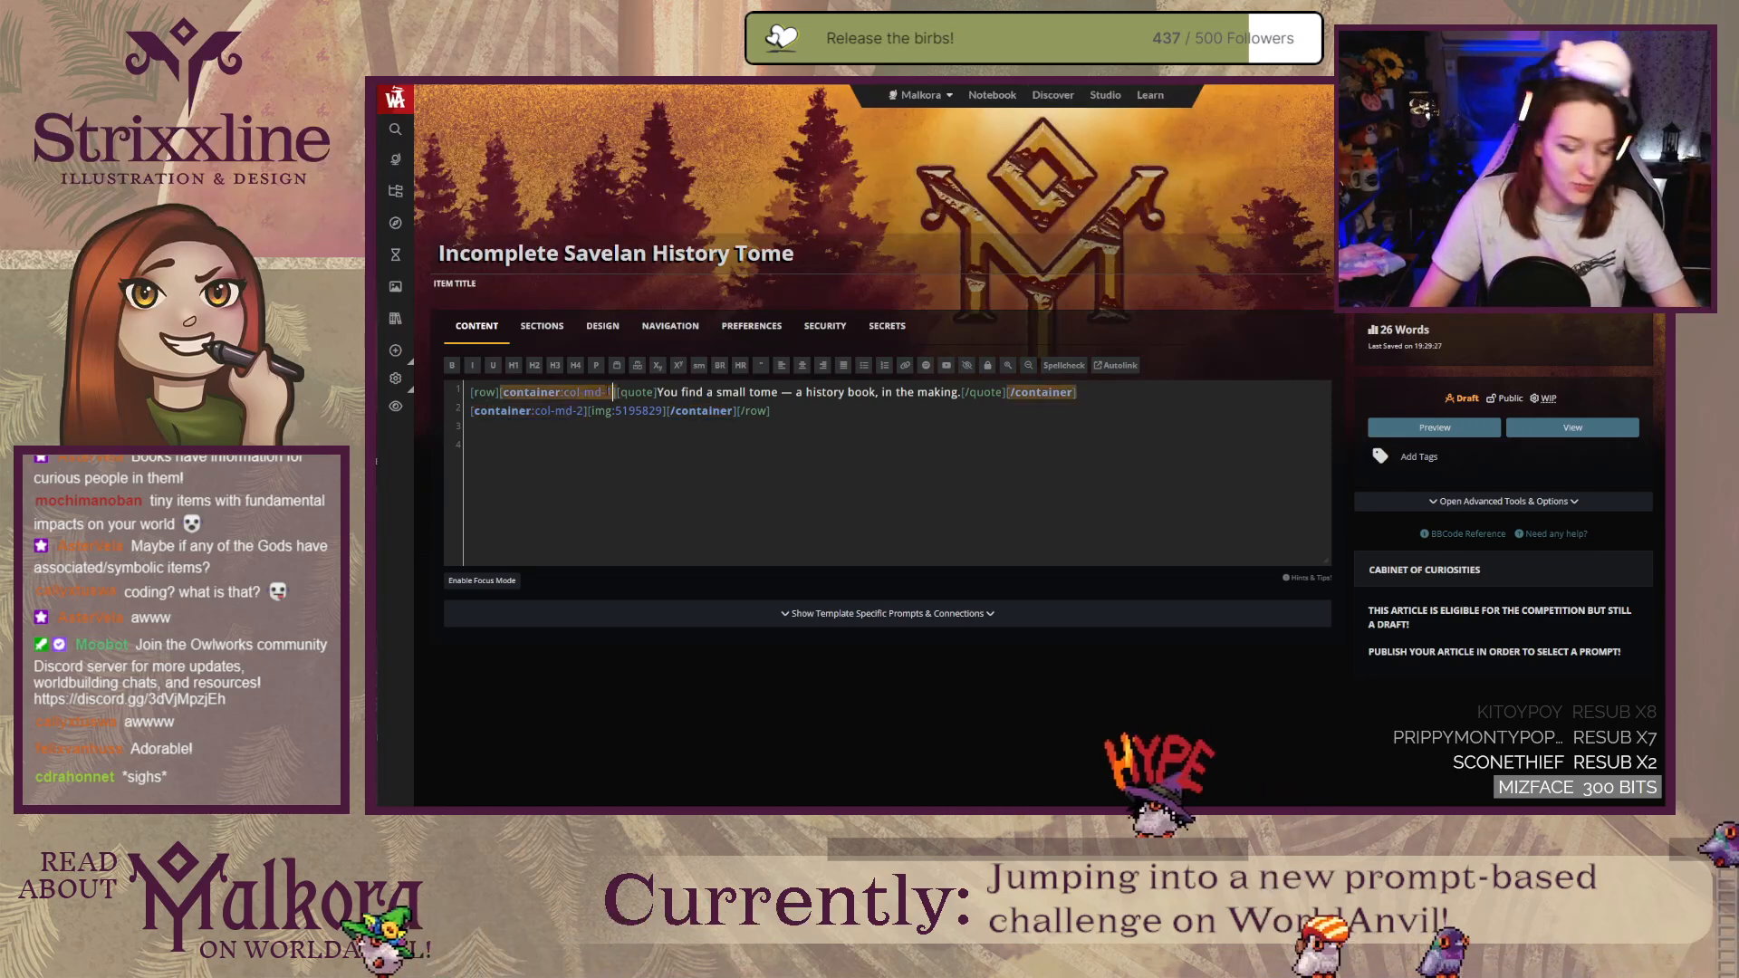
{"action": "key", "text": "ctrl+Tab"}
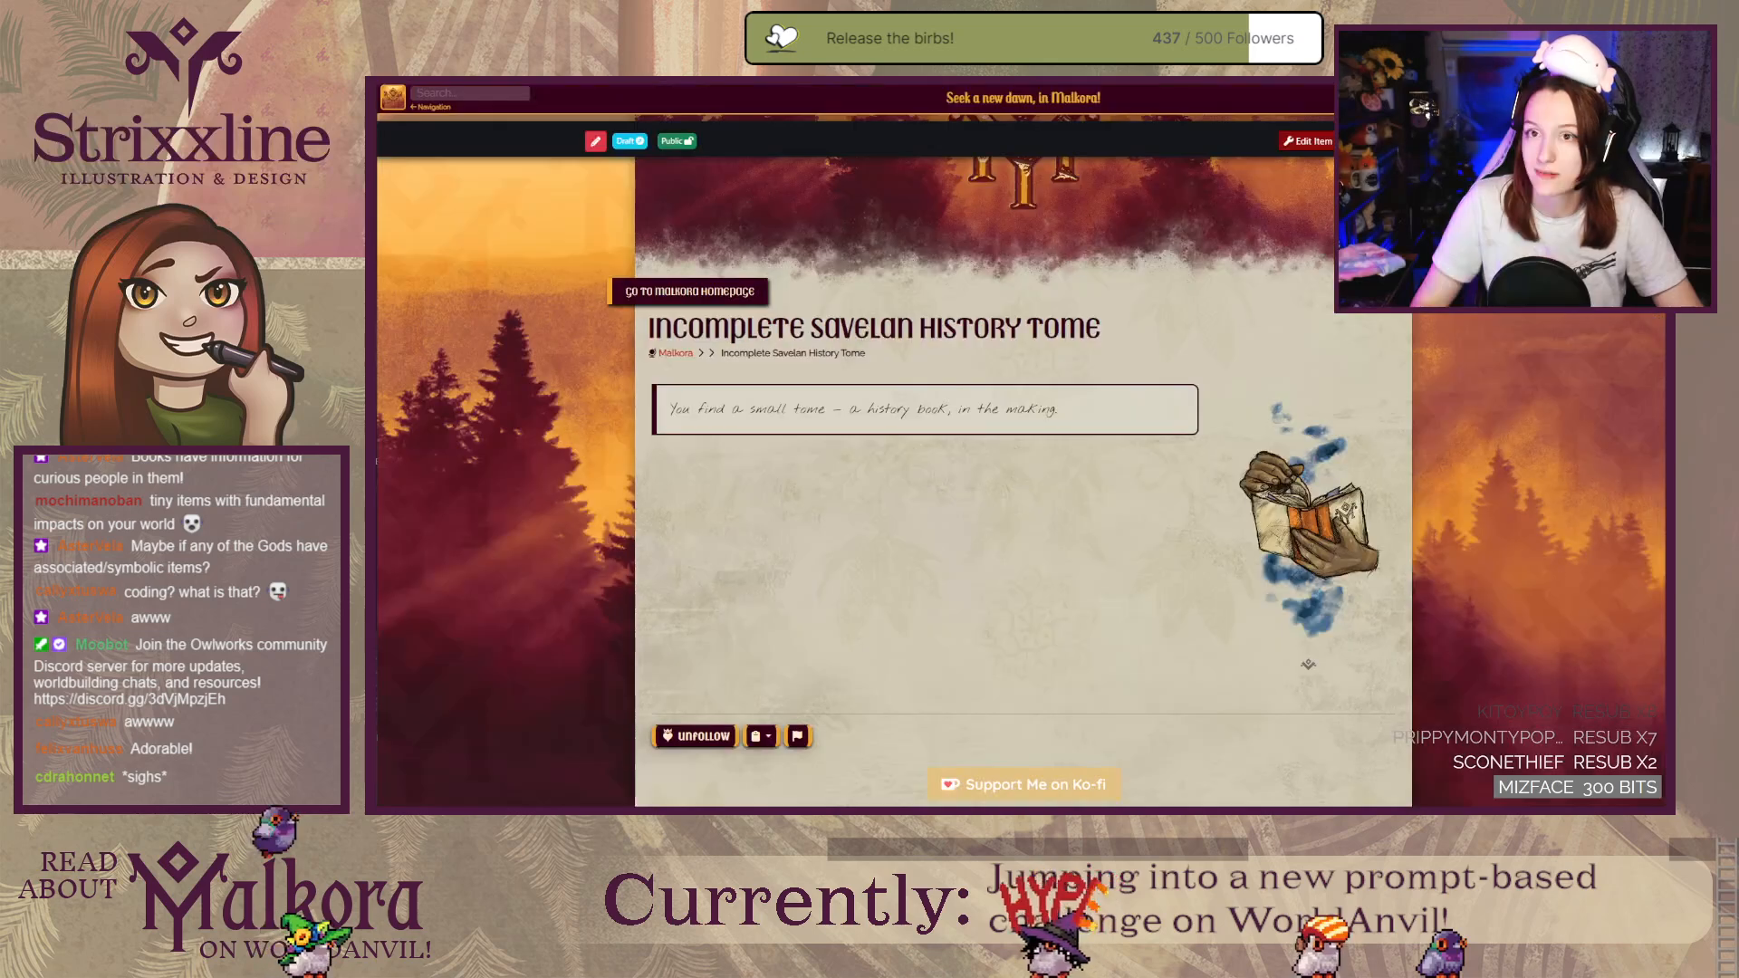
{"action": "key", "text": "F5"}
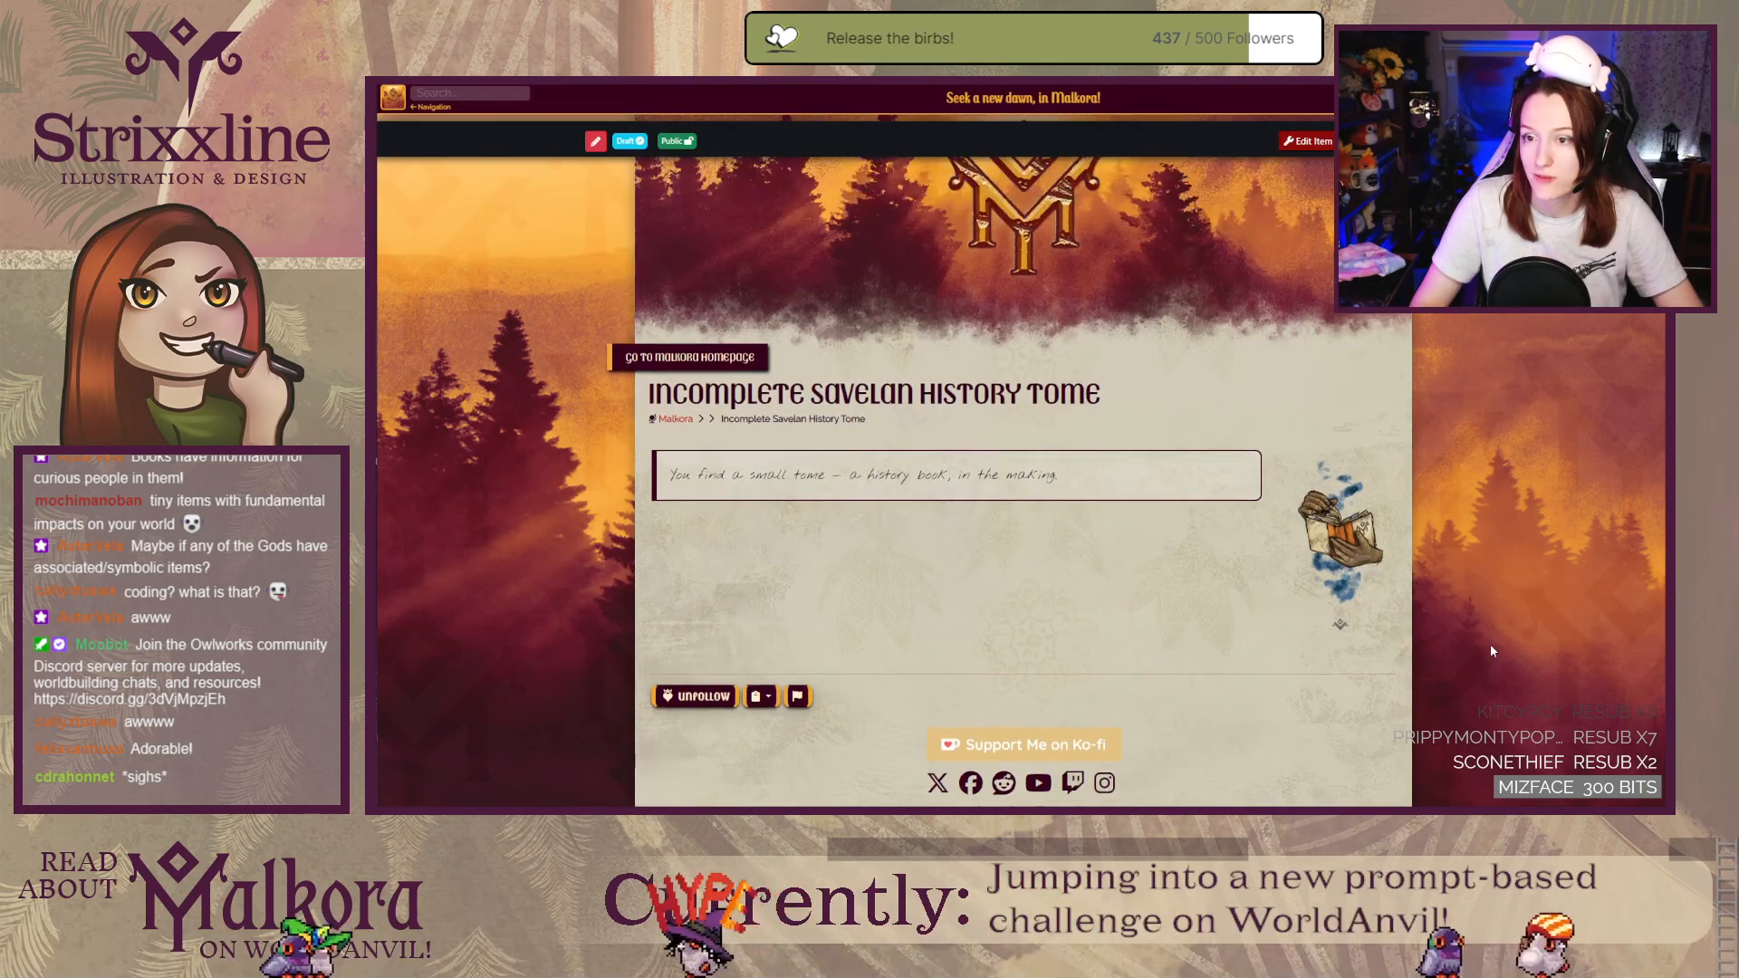
Step: Reopen the article for editing, remove the blank lines below the closing row tag, and start a new paragraph after the quote inside the col-md-10 container
{"action": "left_click", "coordinate": [1305, 140]}
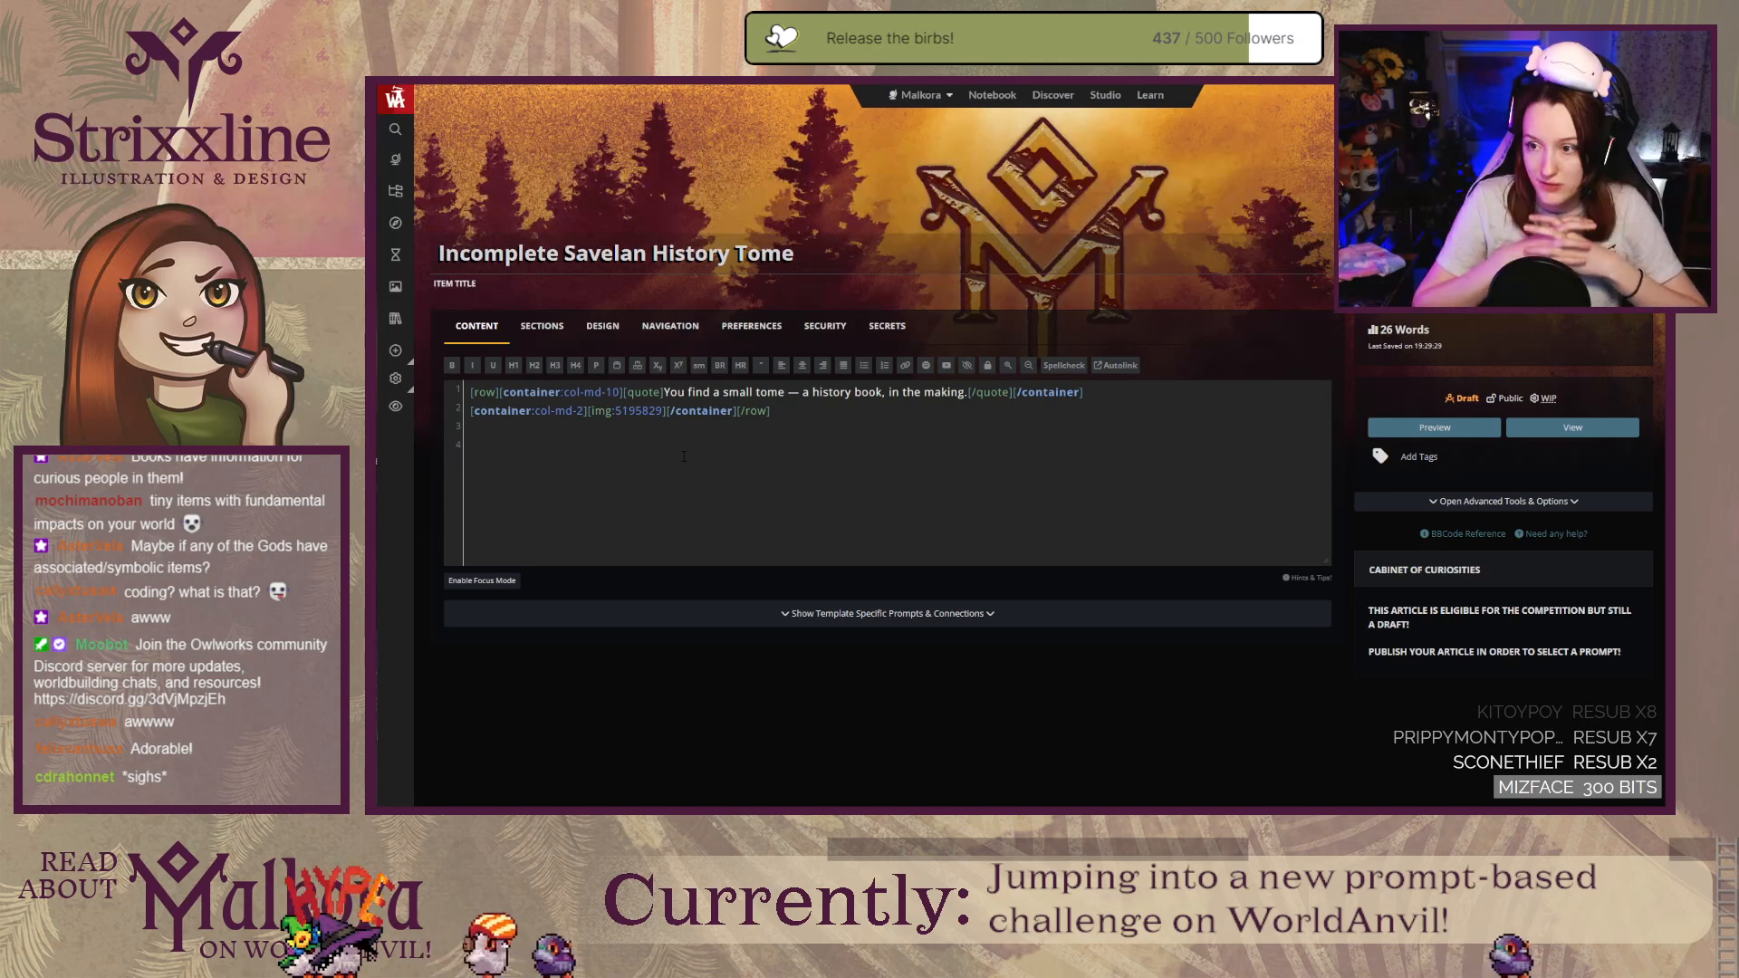
{"action": "key", "text": "BackSpace"}
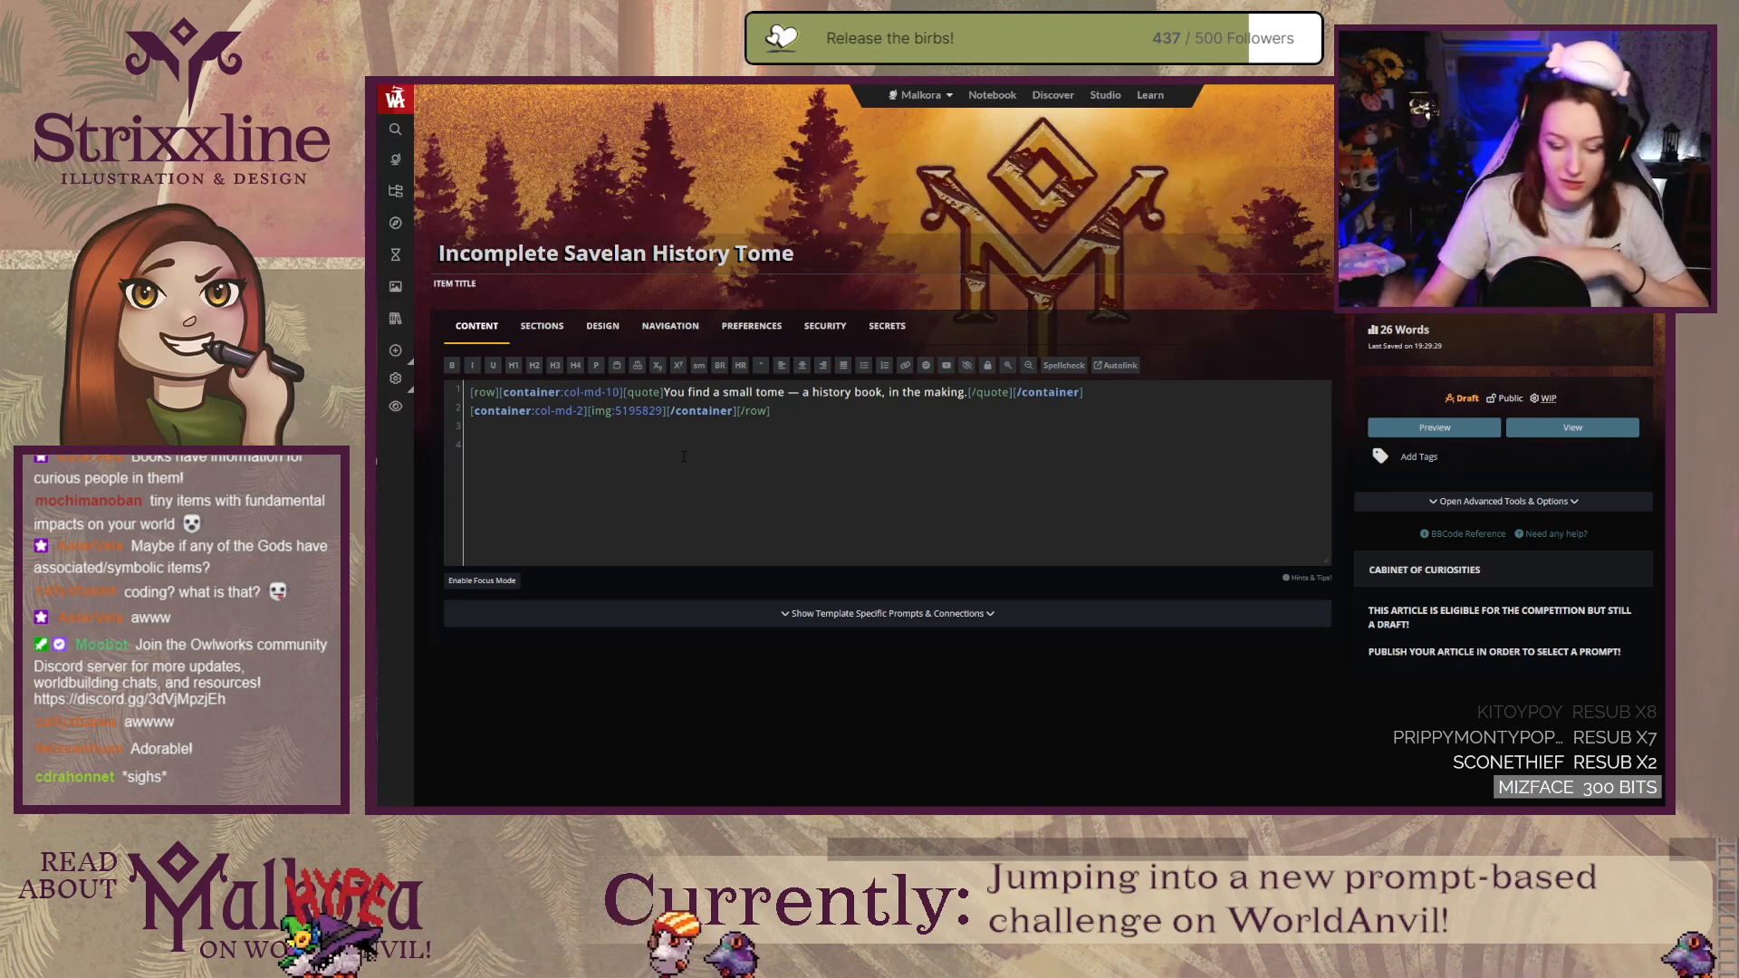
{"action": "key", "text": "BackSpace"}
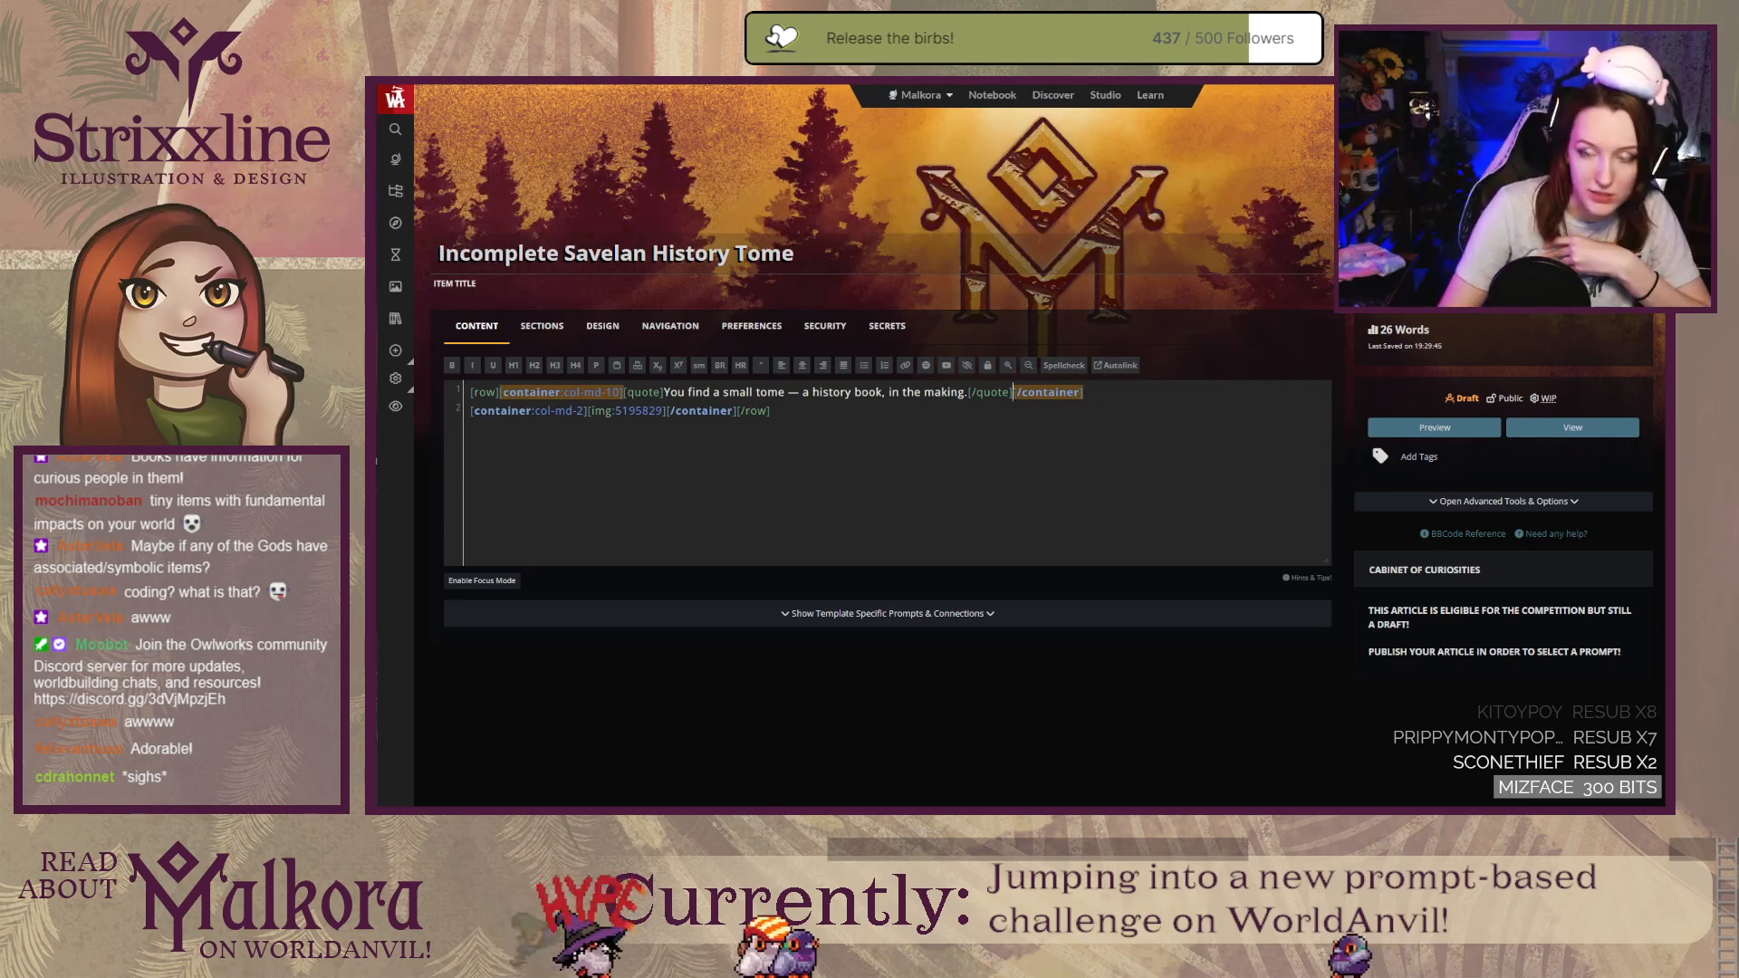
{"action": "key", "text": "Return"}
{"action": "key", "text": "Return"}
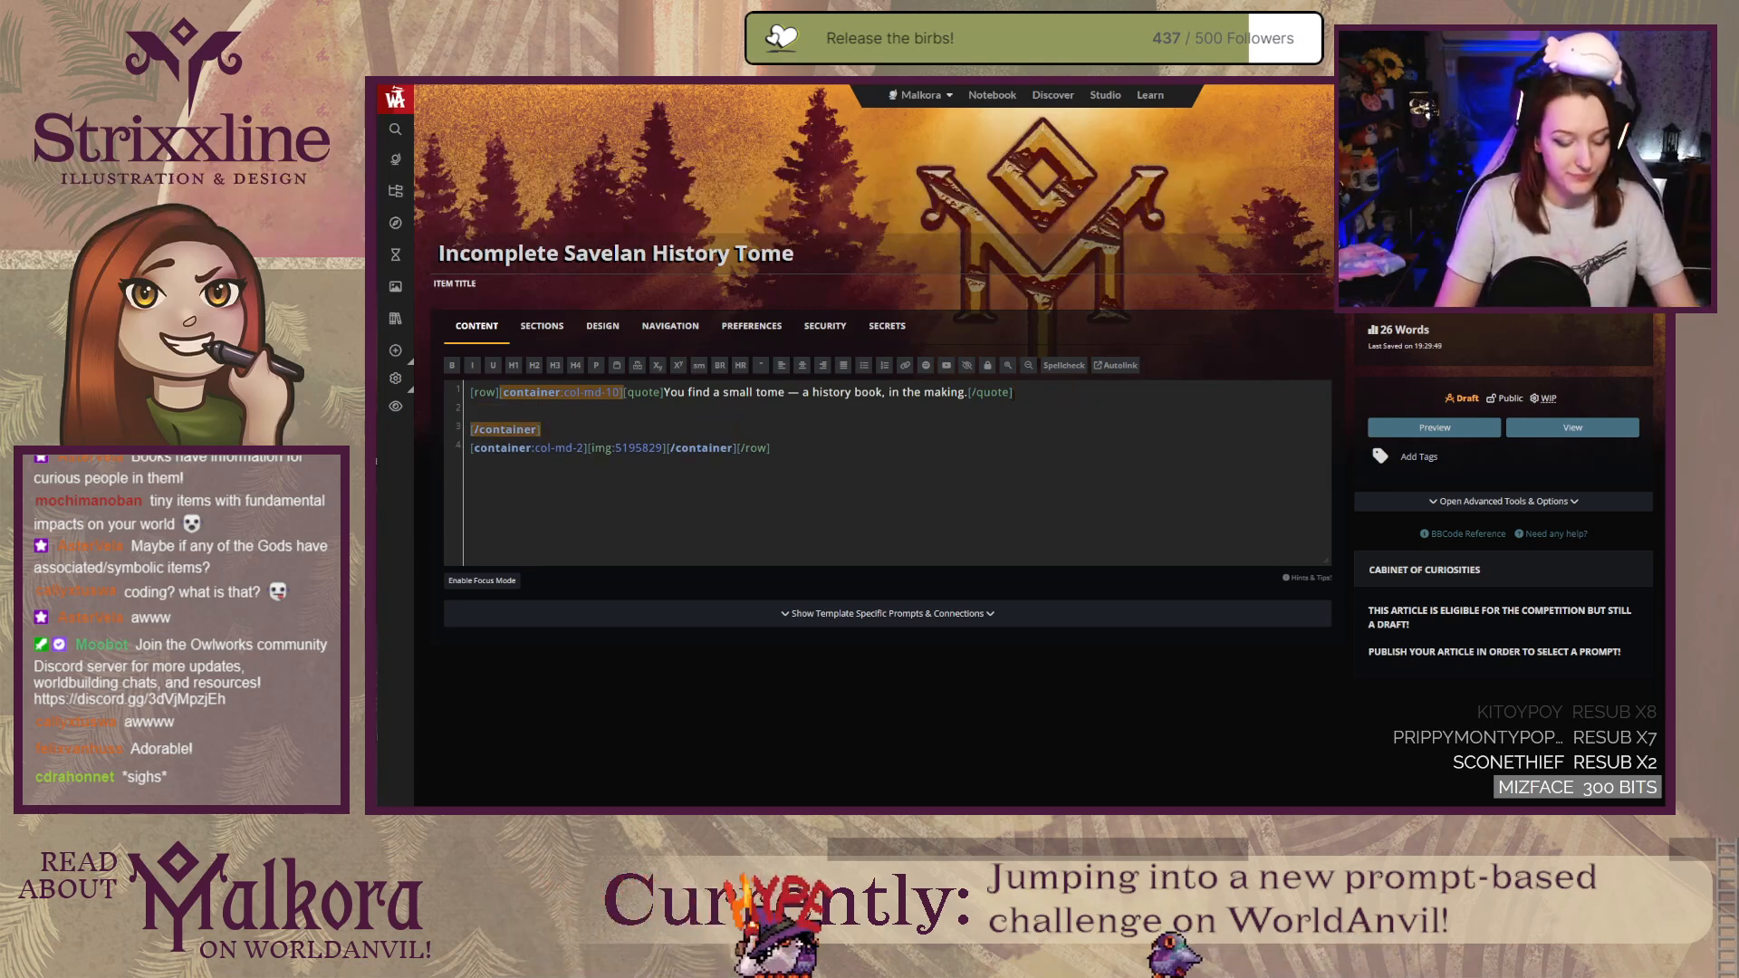
Step: Write a description of a tome found in the library of the named character, "former royal advisor and educator in the Kingdom of Arsavela."
{"action": "type", "text": "A t"}
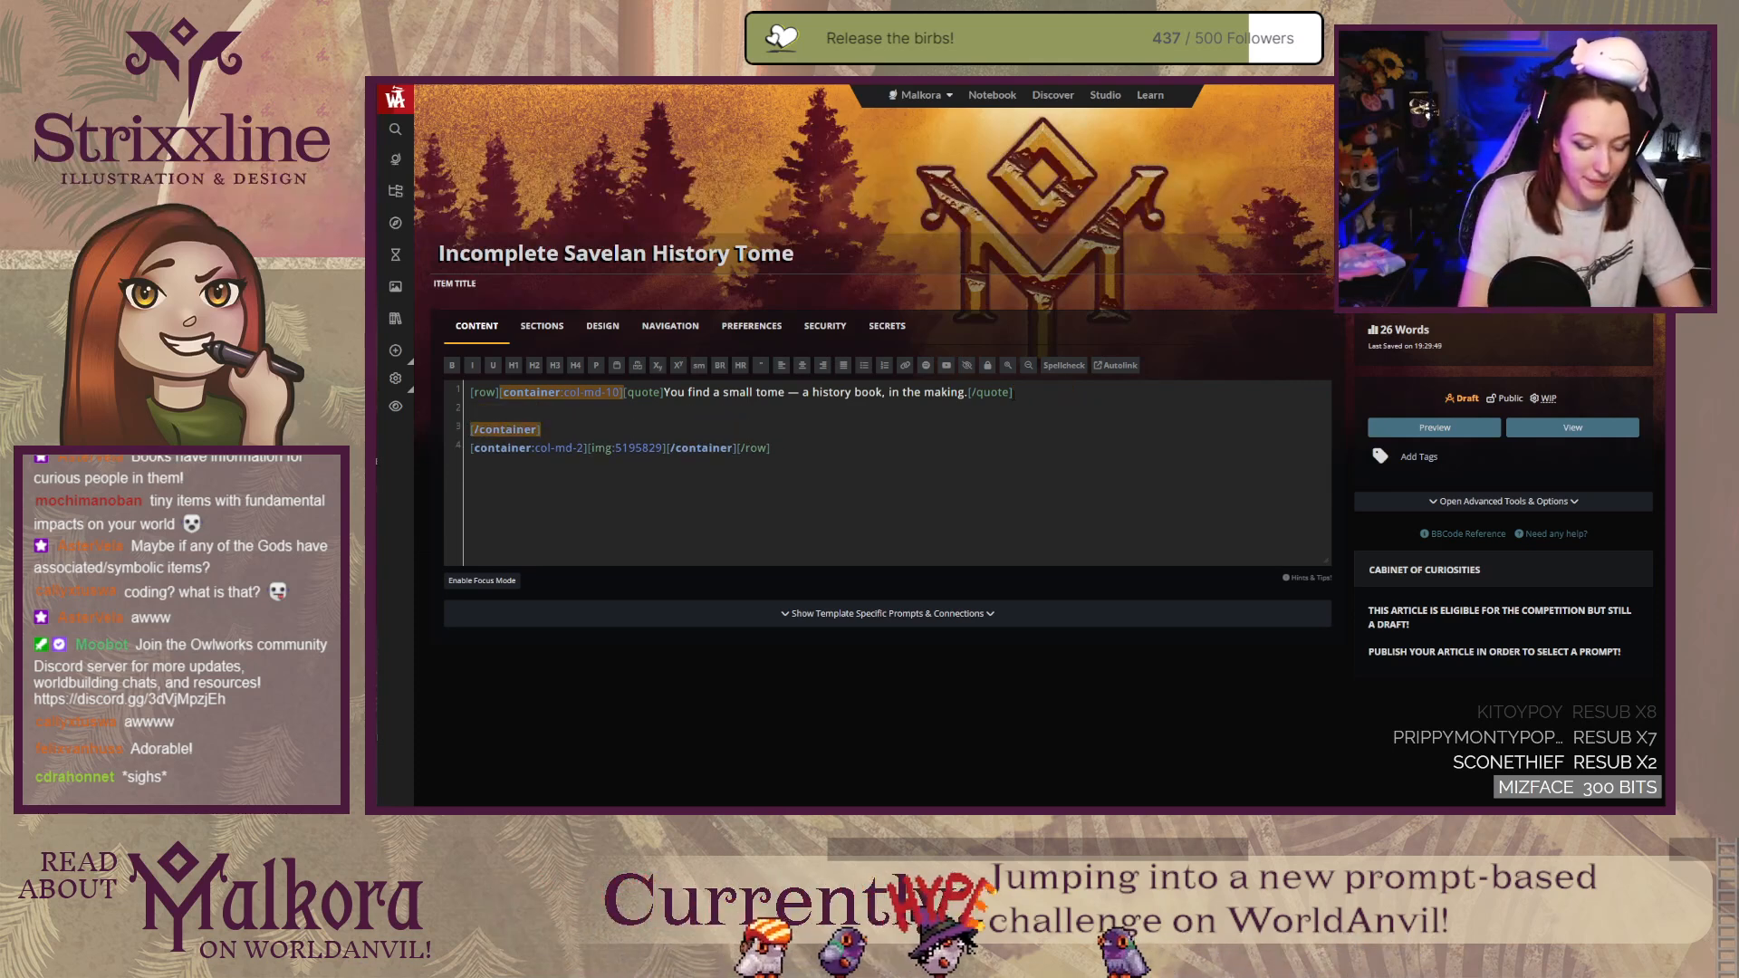
{"action": "type", "text": "ome found in the "}
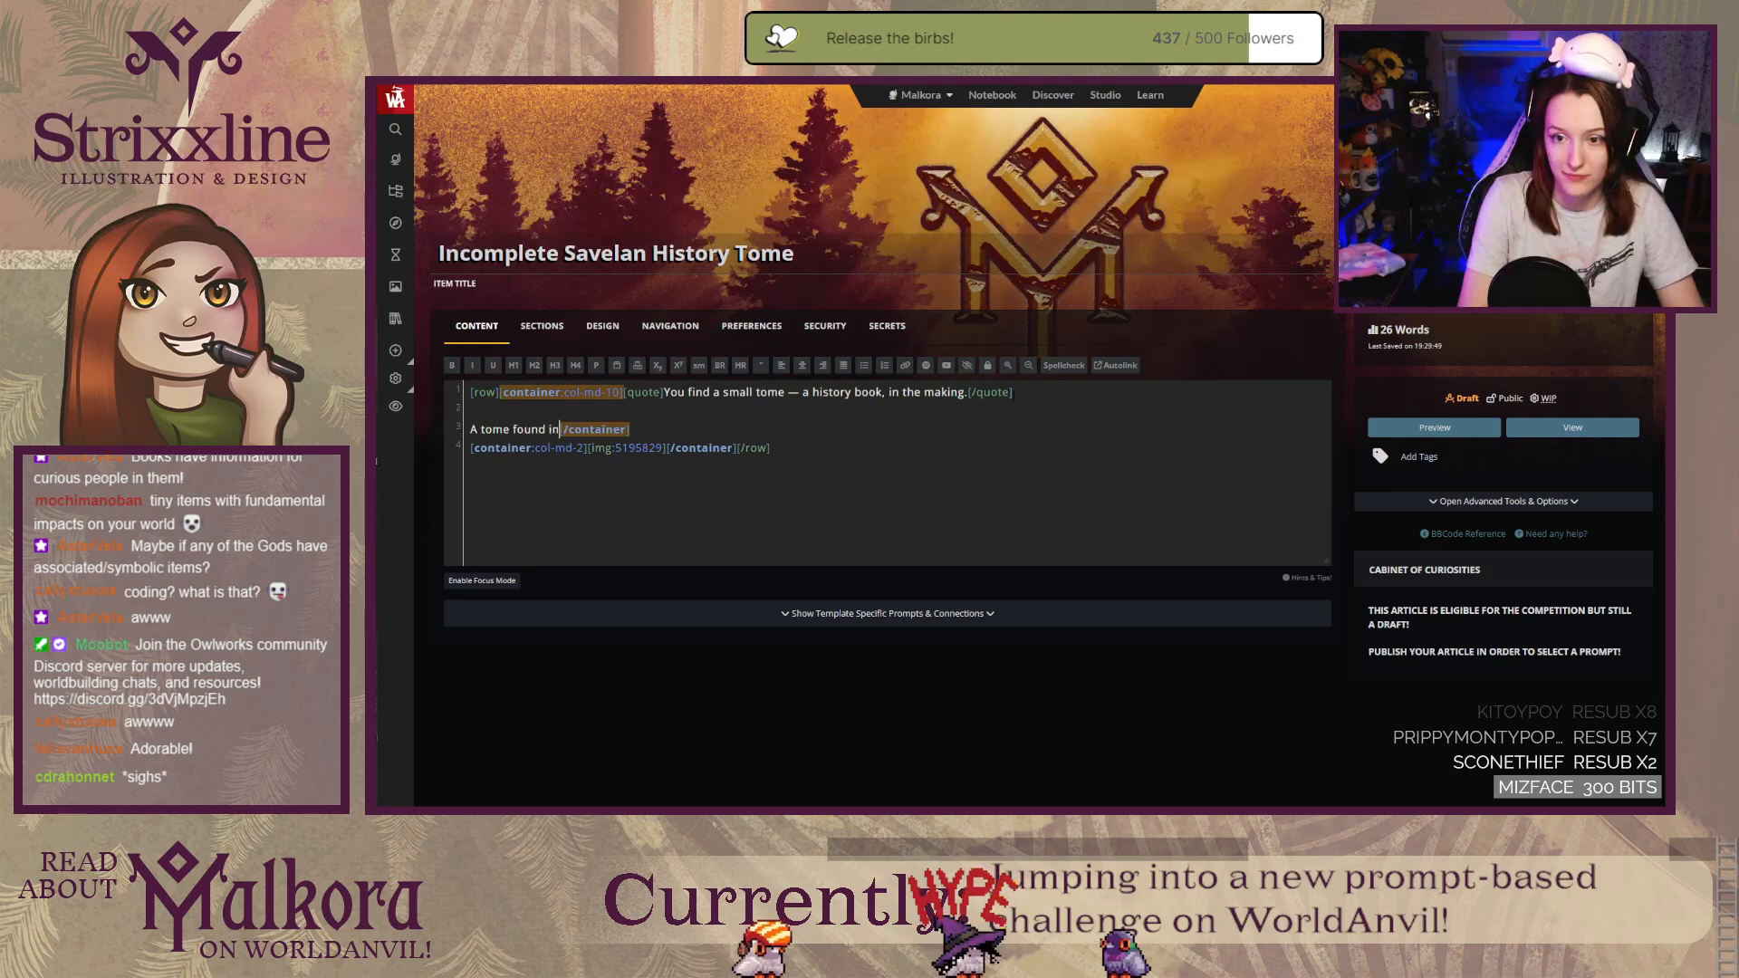
{"action": "type", "text": "library of"}
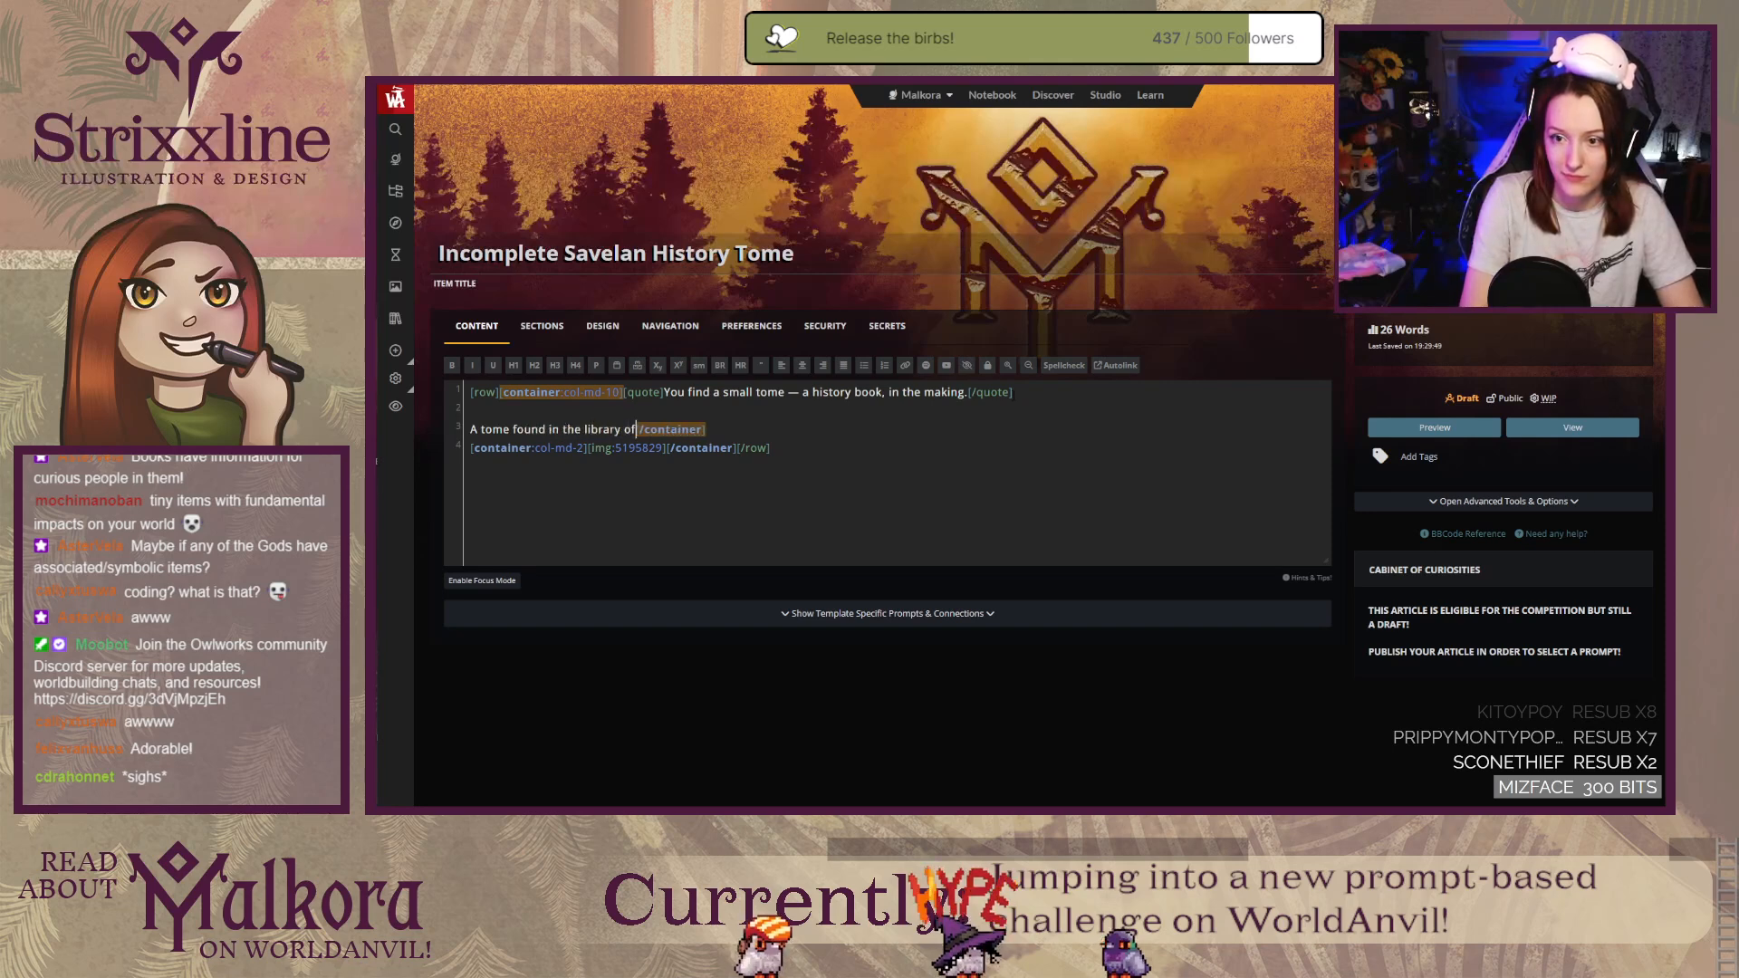
{"action": "type", "text": " Tenilon B."}
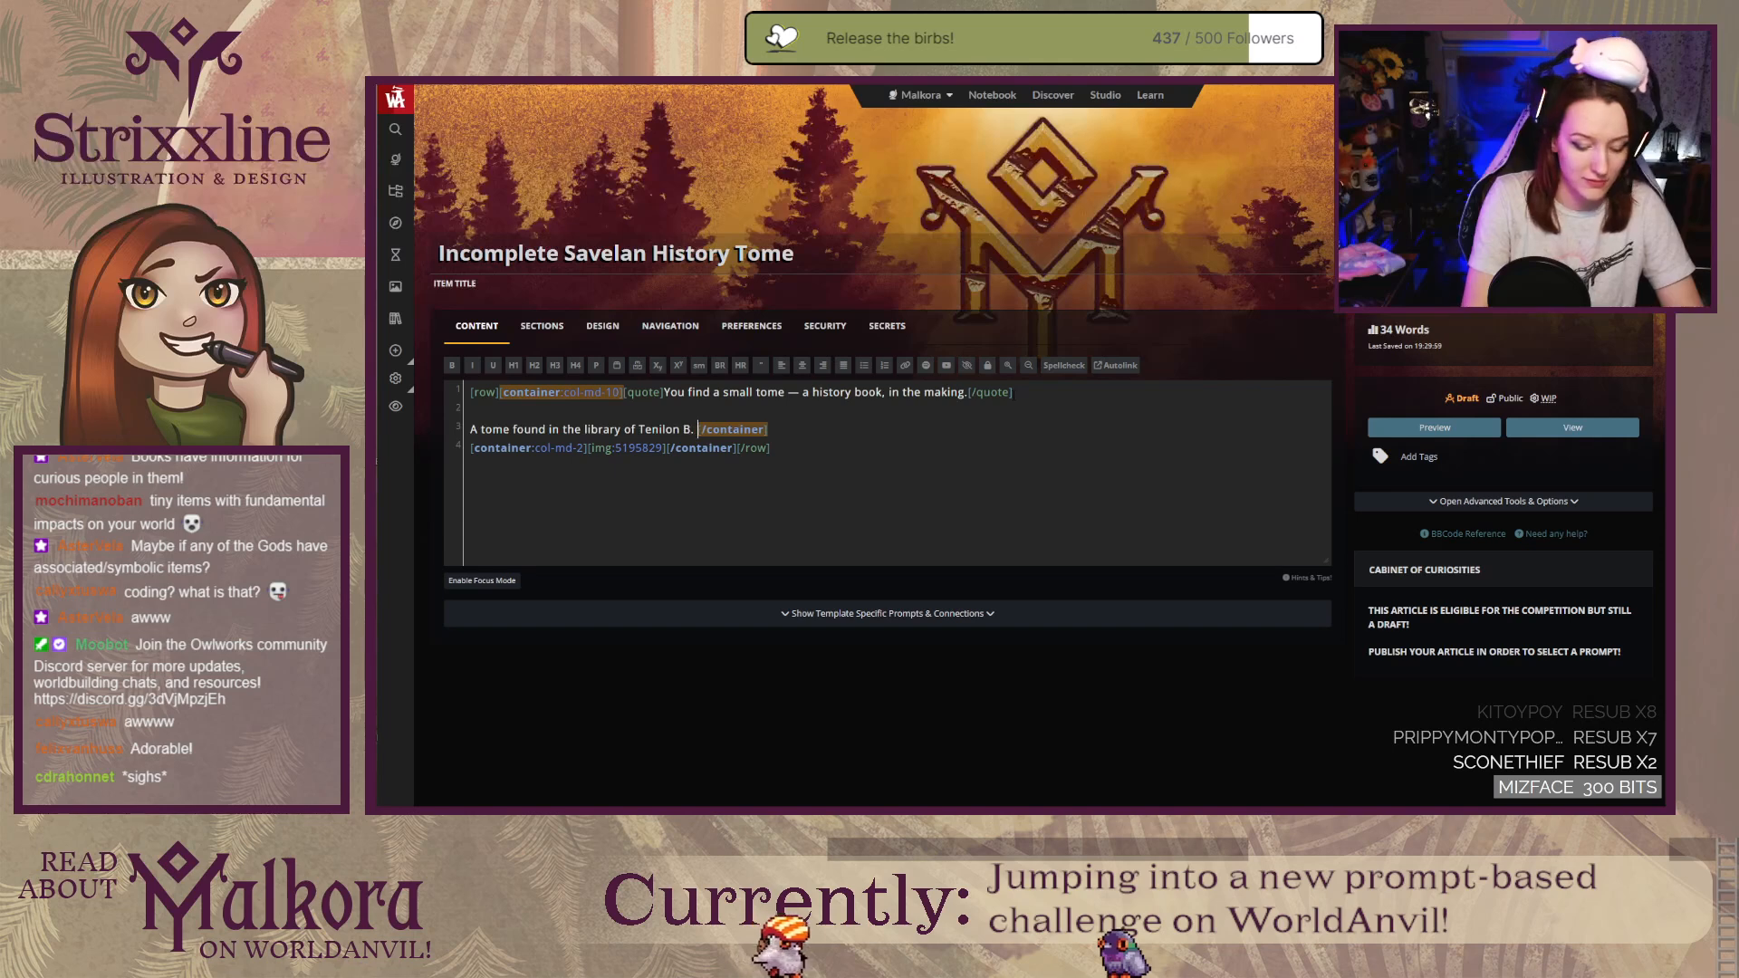
{"action": "type", "text": " Duarte"}
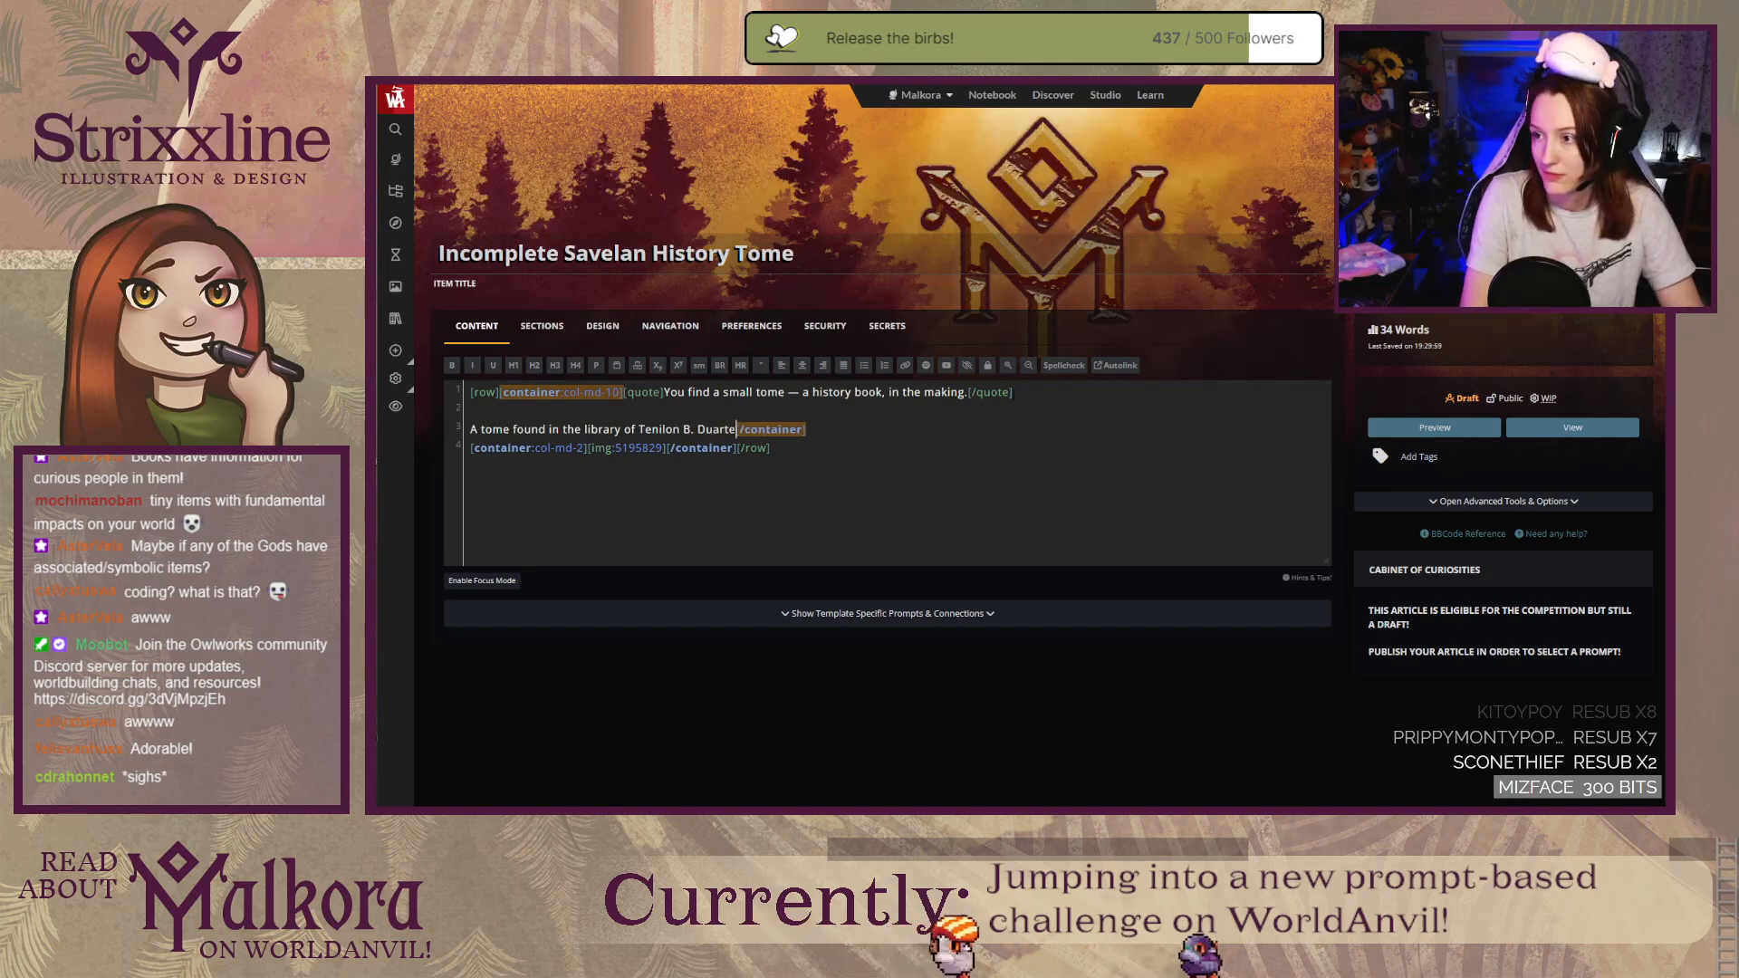
{"action": "type", "text": ", former royal adv"}
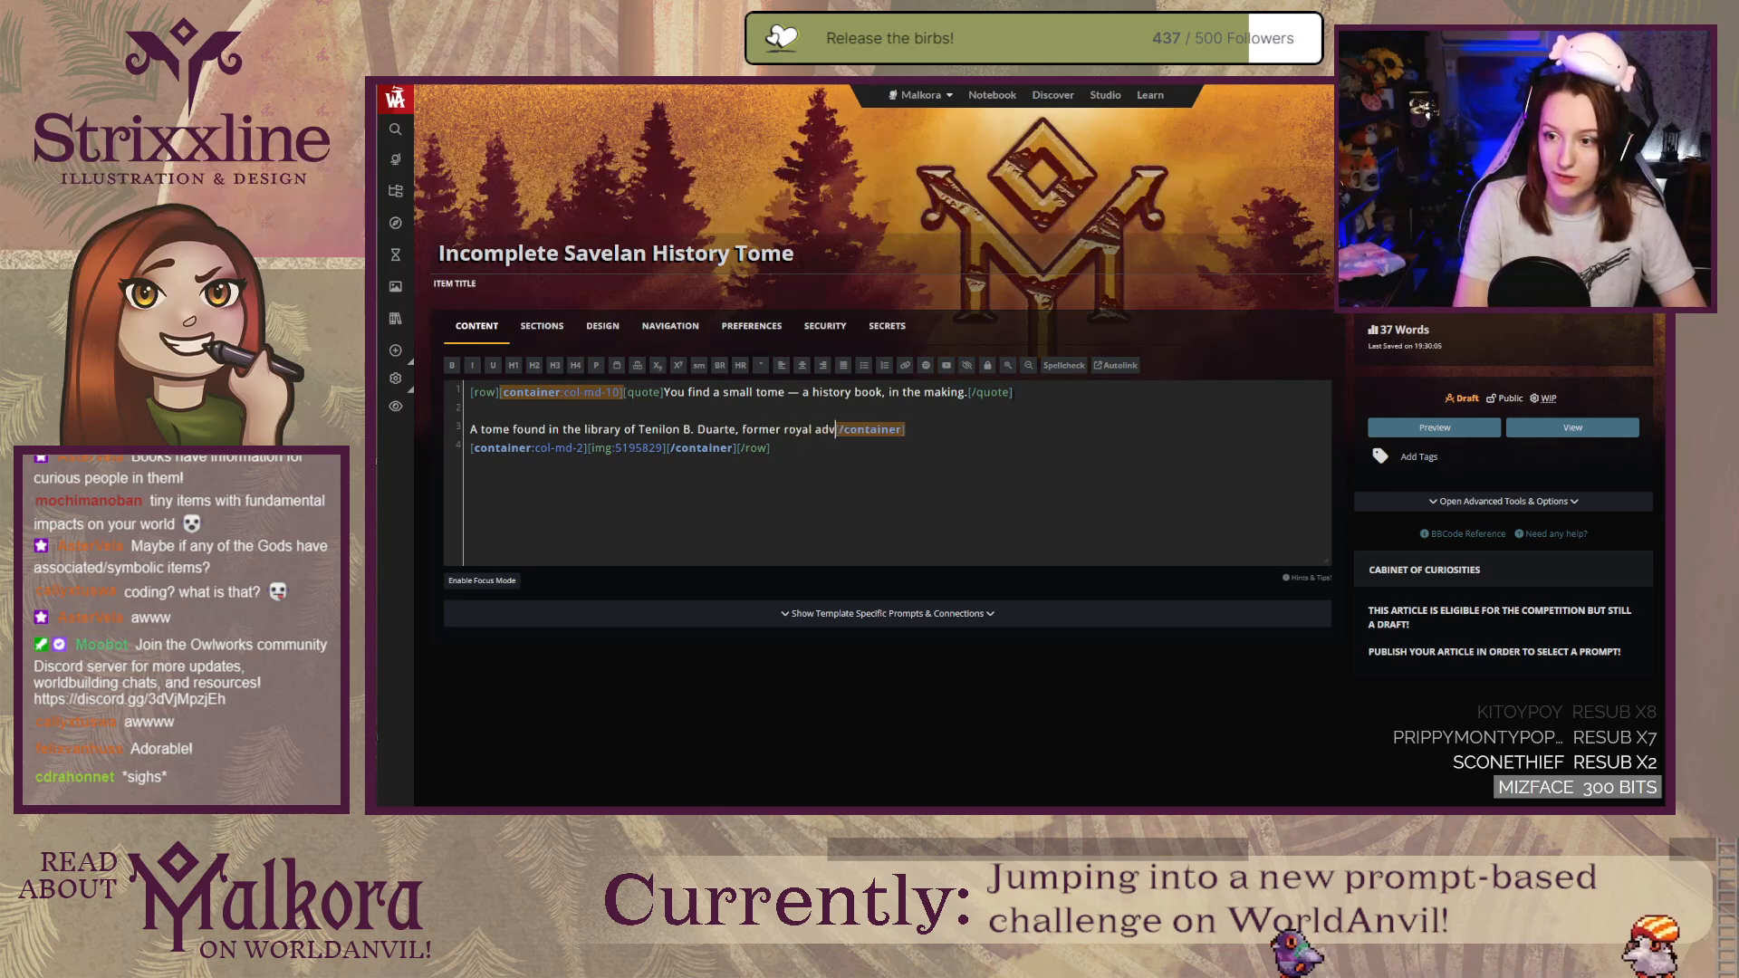
{"action": "type", "text": "isor and "}
{"action": "type", "text": "educator in the Kind"}
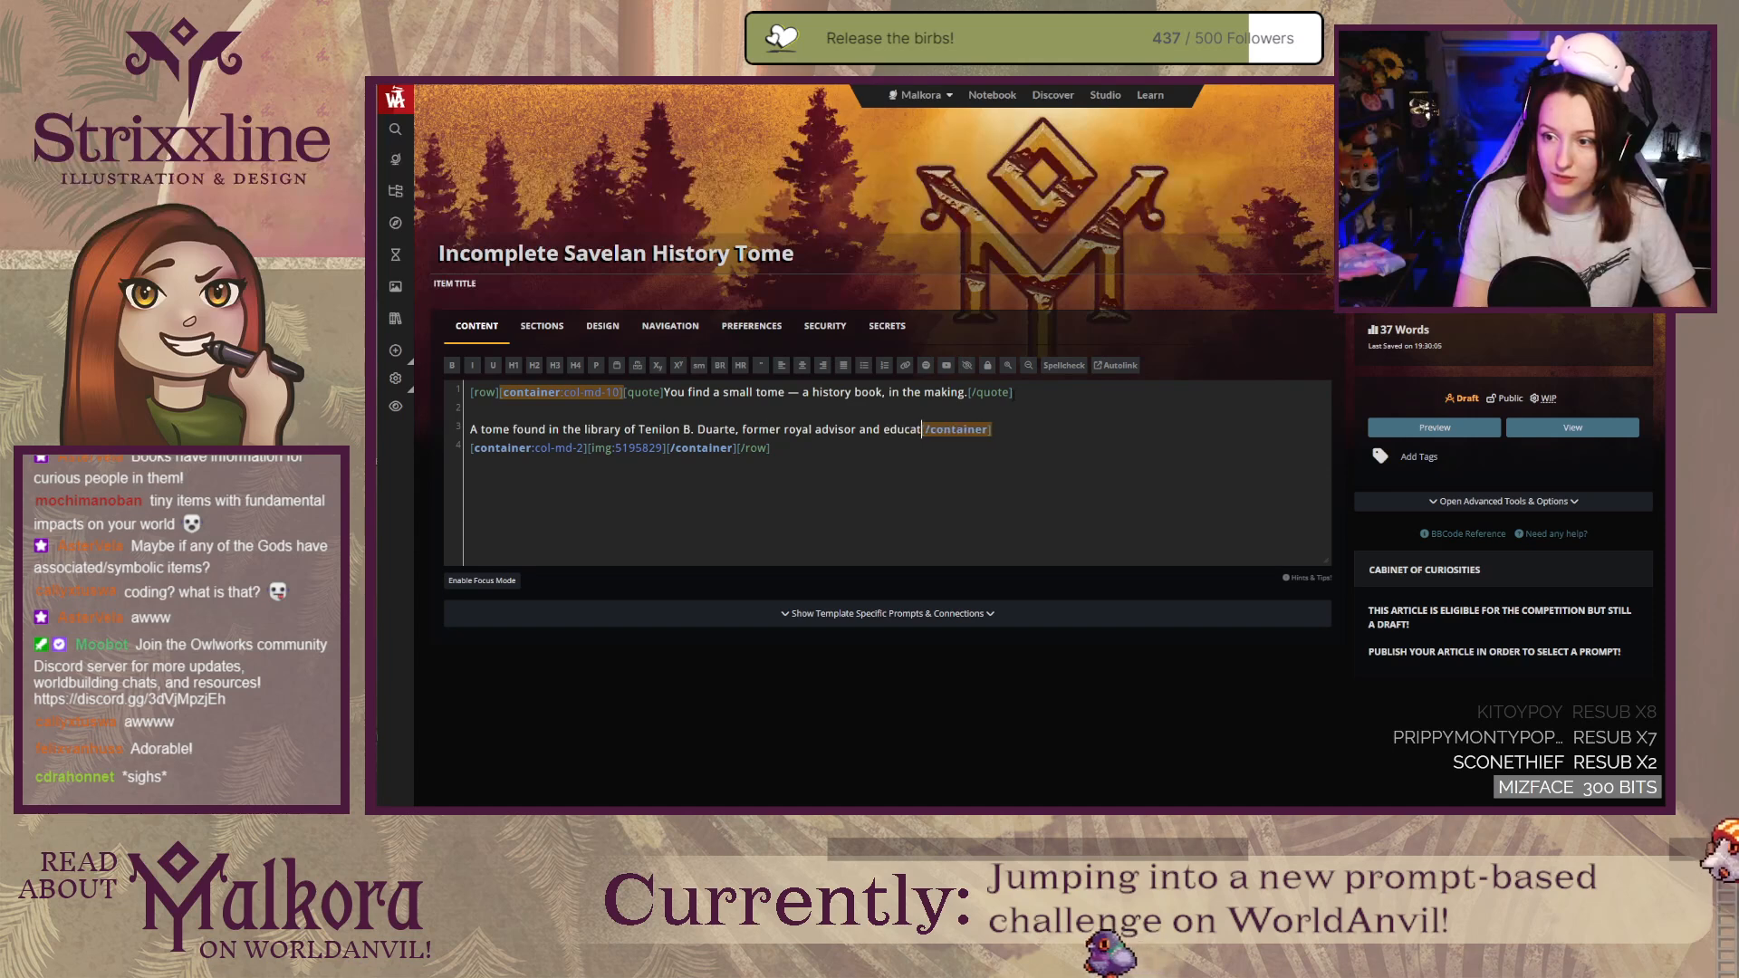
{"action": "type", "text": "gdom of"}
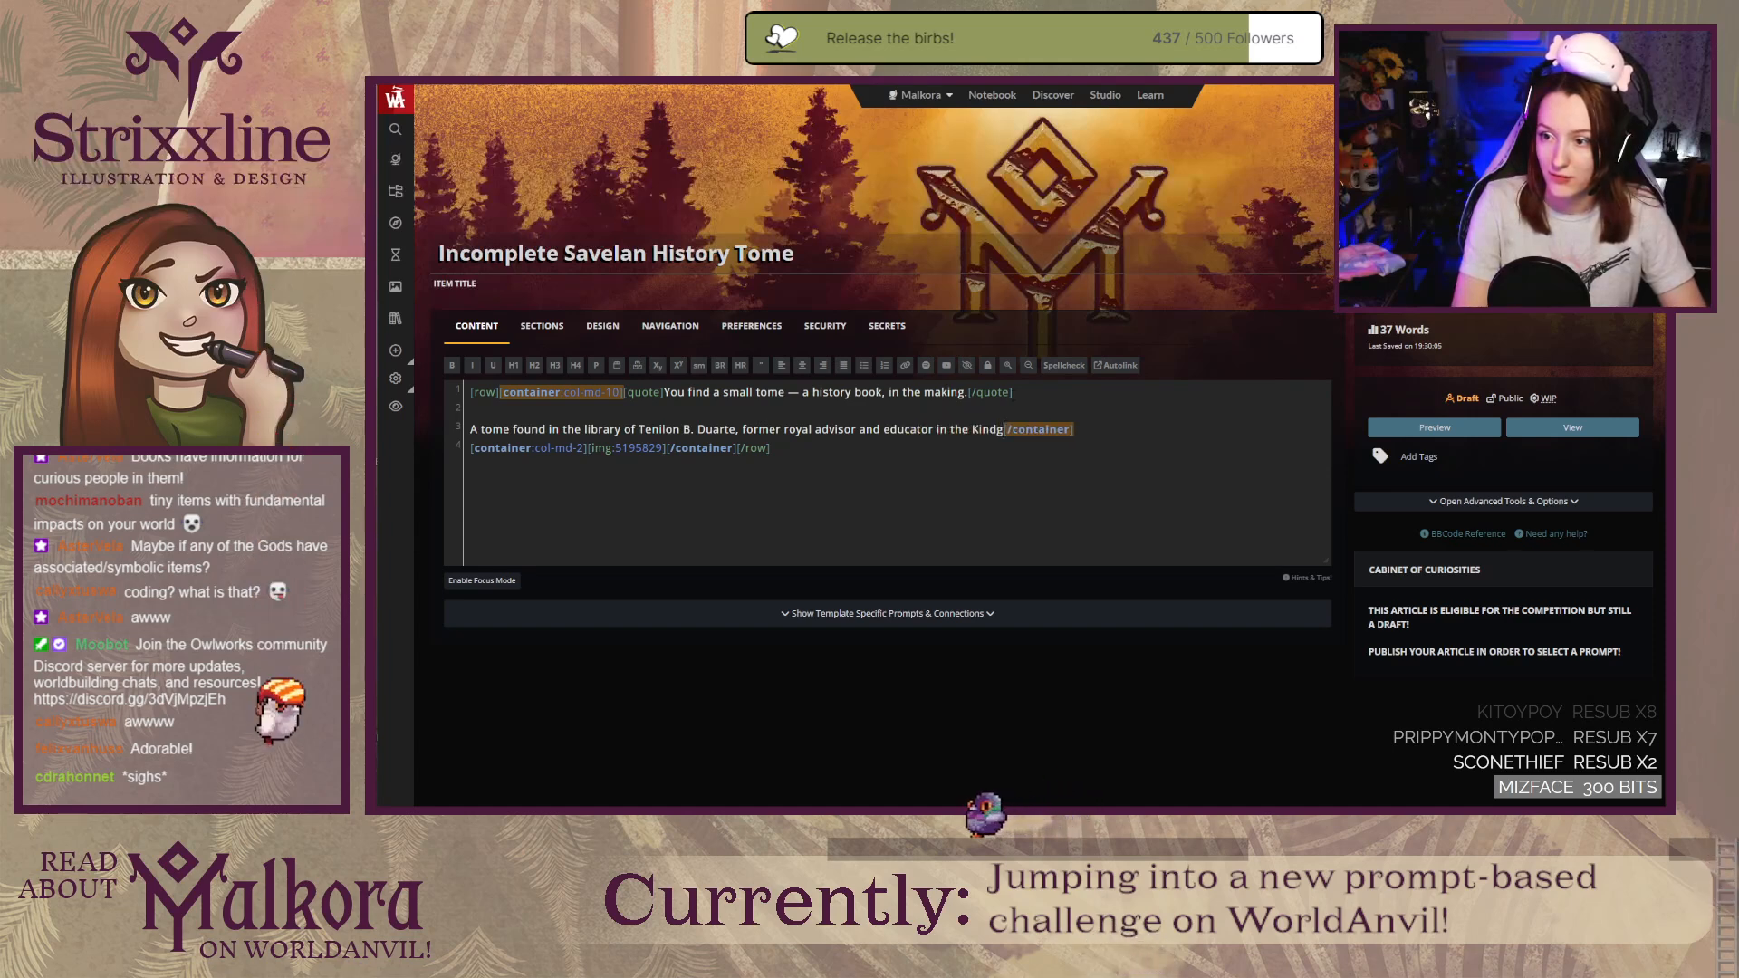
{"action": "type", "text": " Arsavela"}
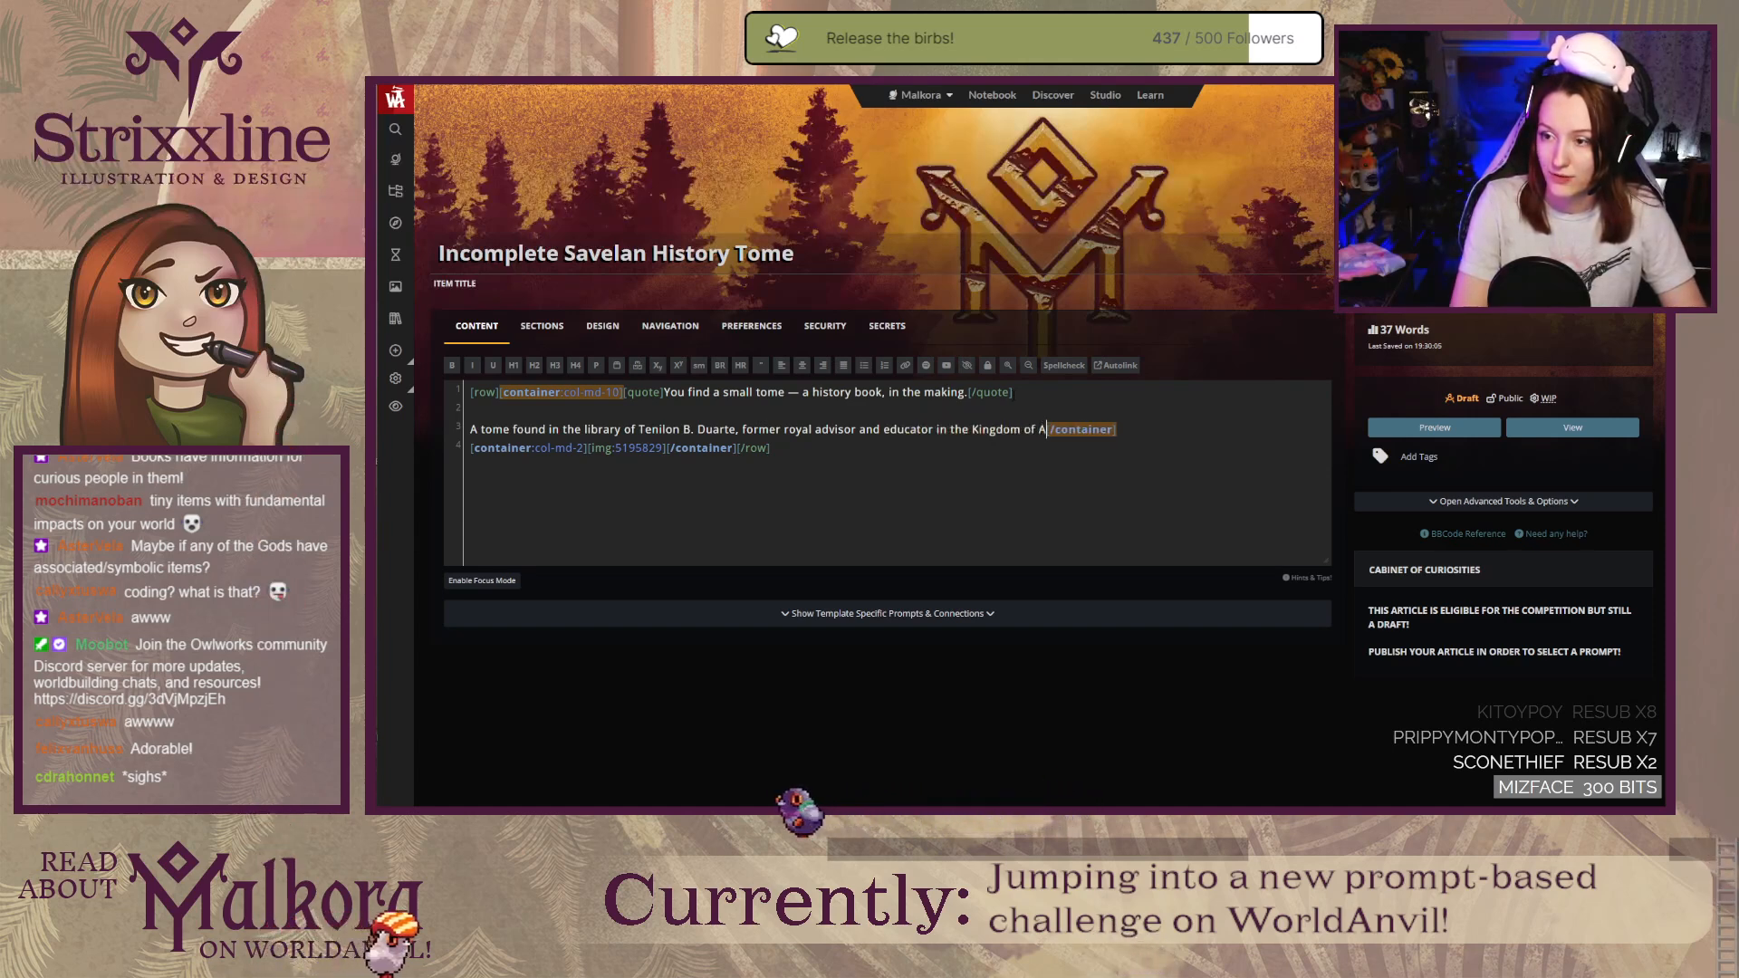
{"action": "type", "text": ","}
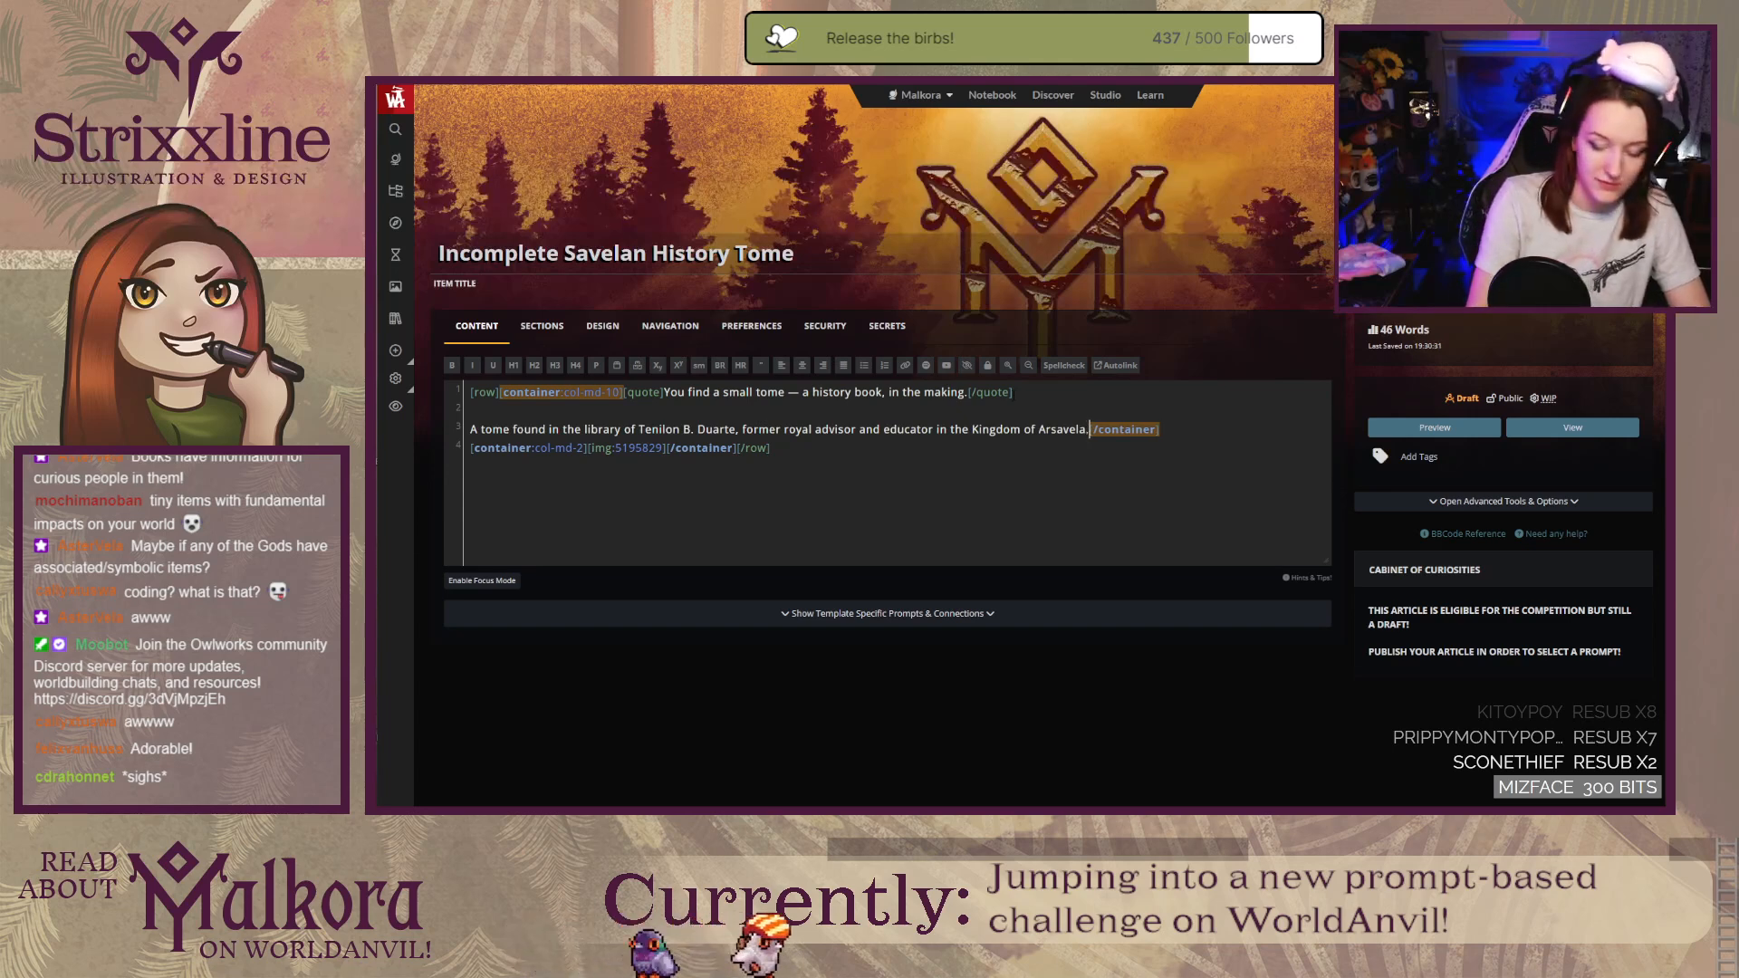
Step: Change the start of the description to "An incomplete tome" and refresh the article's reader view
{"action": "left_click", "coordinate": [480, 429]}
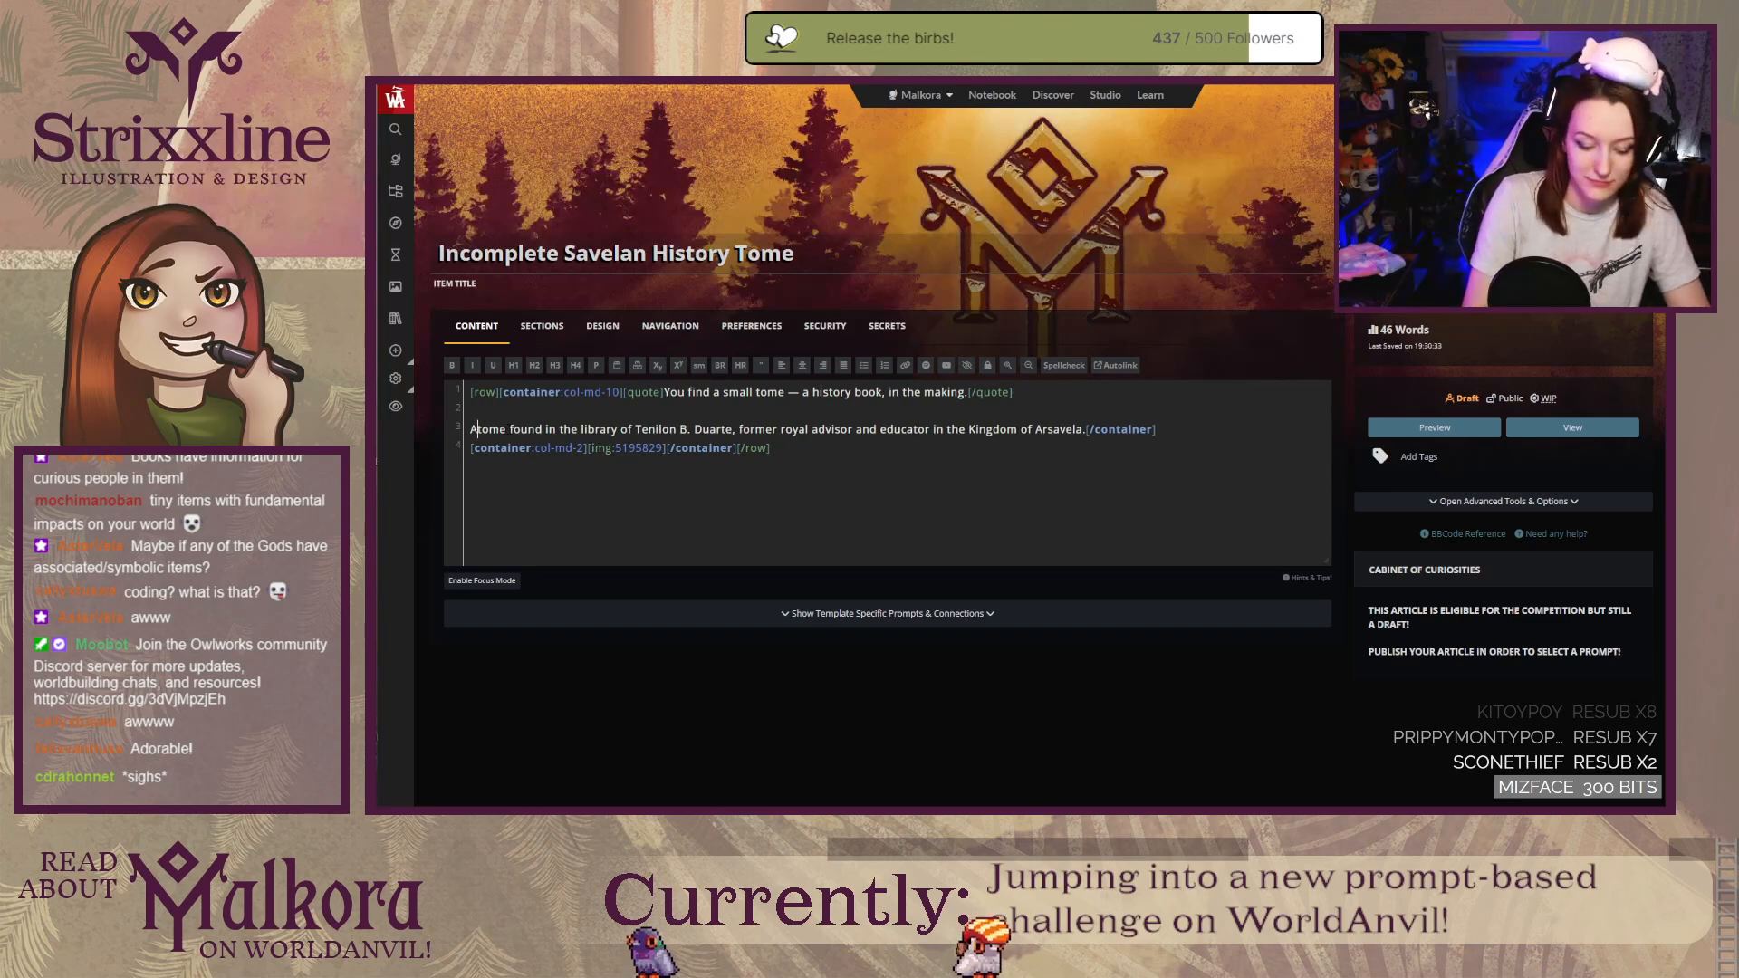
{"action": "type", "text": "n incompl"}
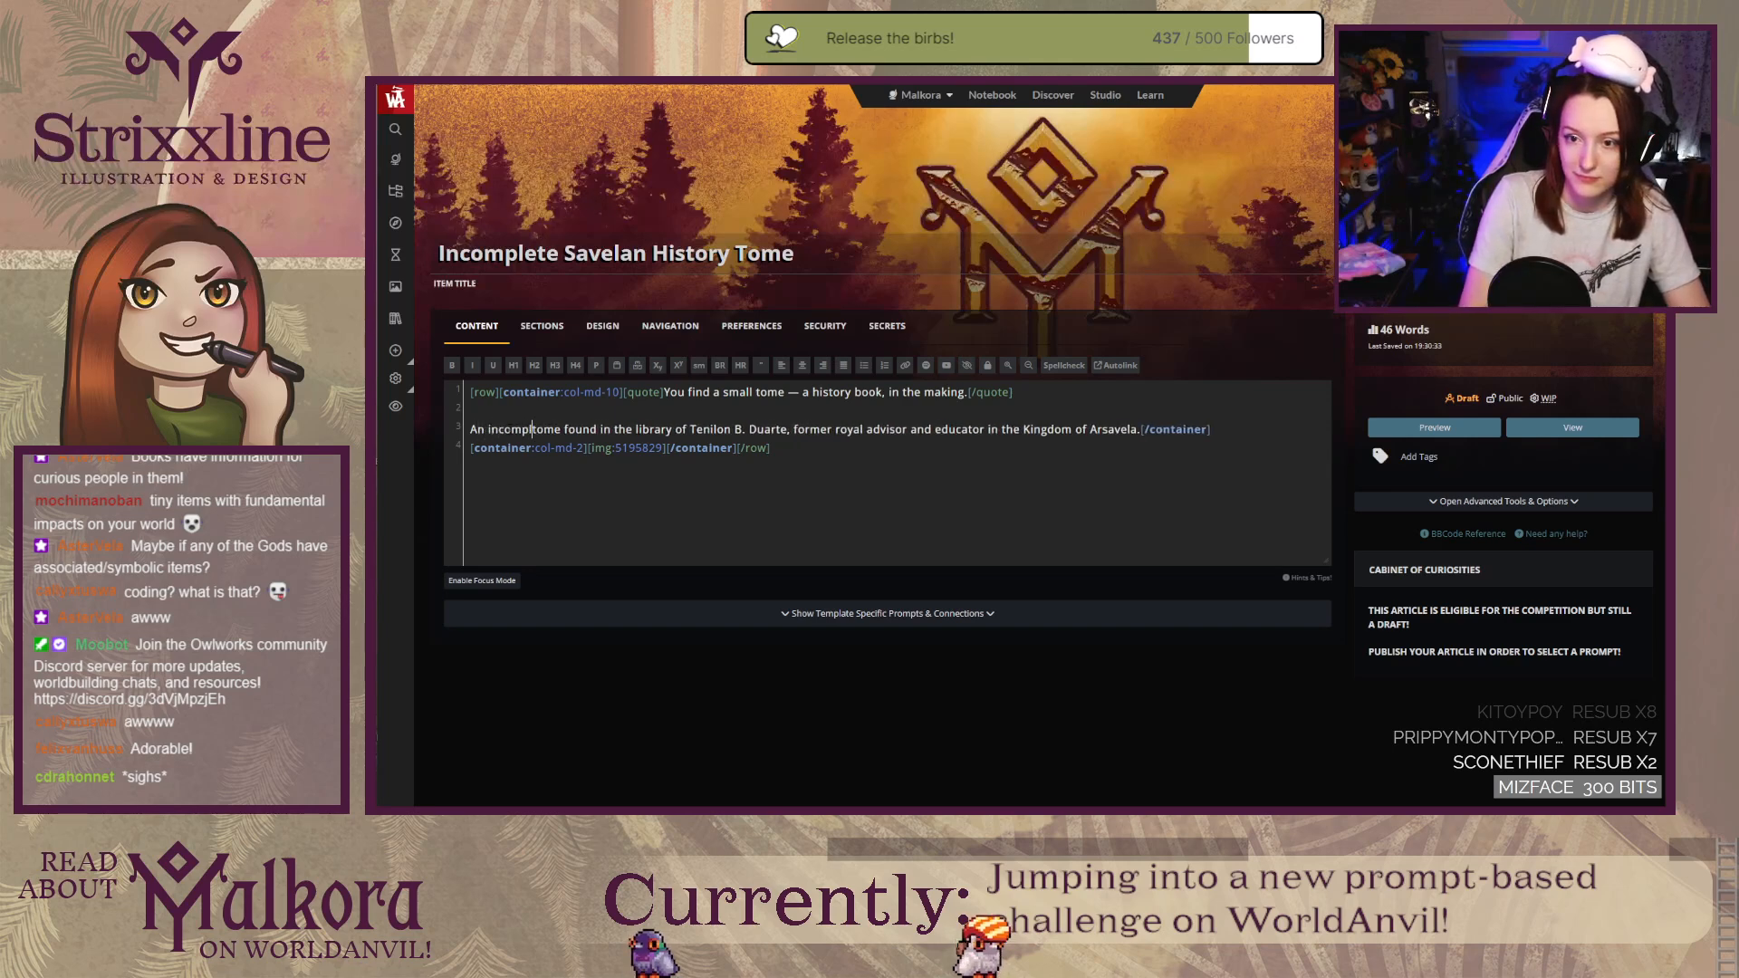
{"action": "type", "text": "ete"}
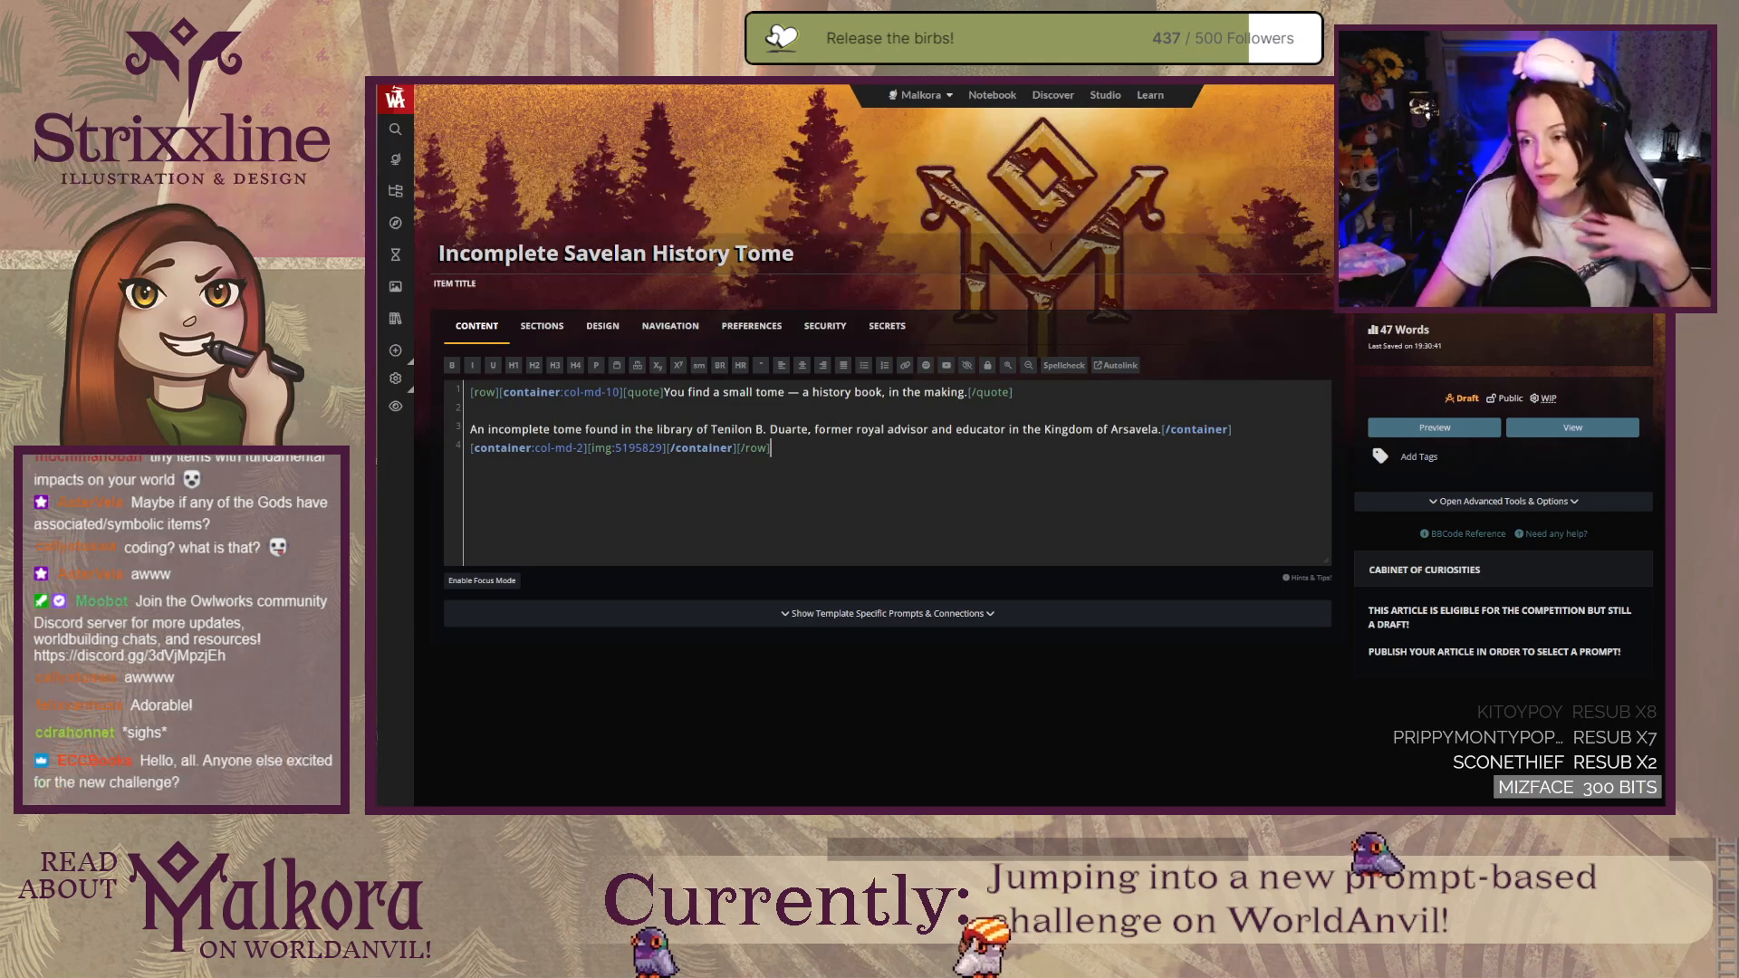
{"action": "key", "text": "ctrl+Tab"}
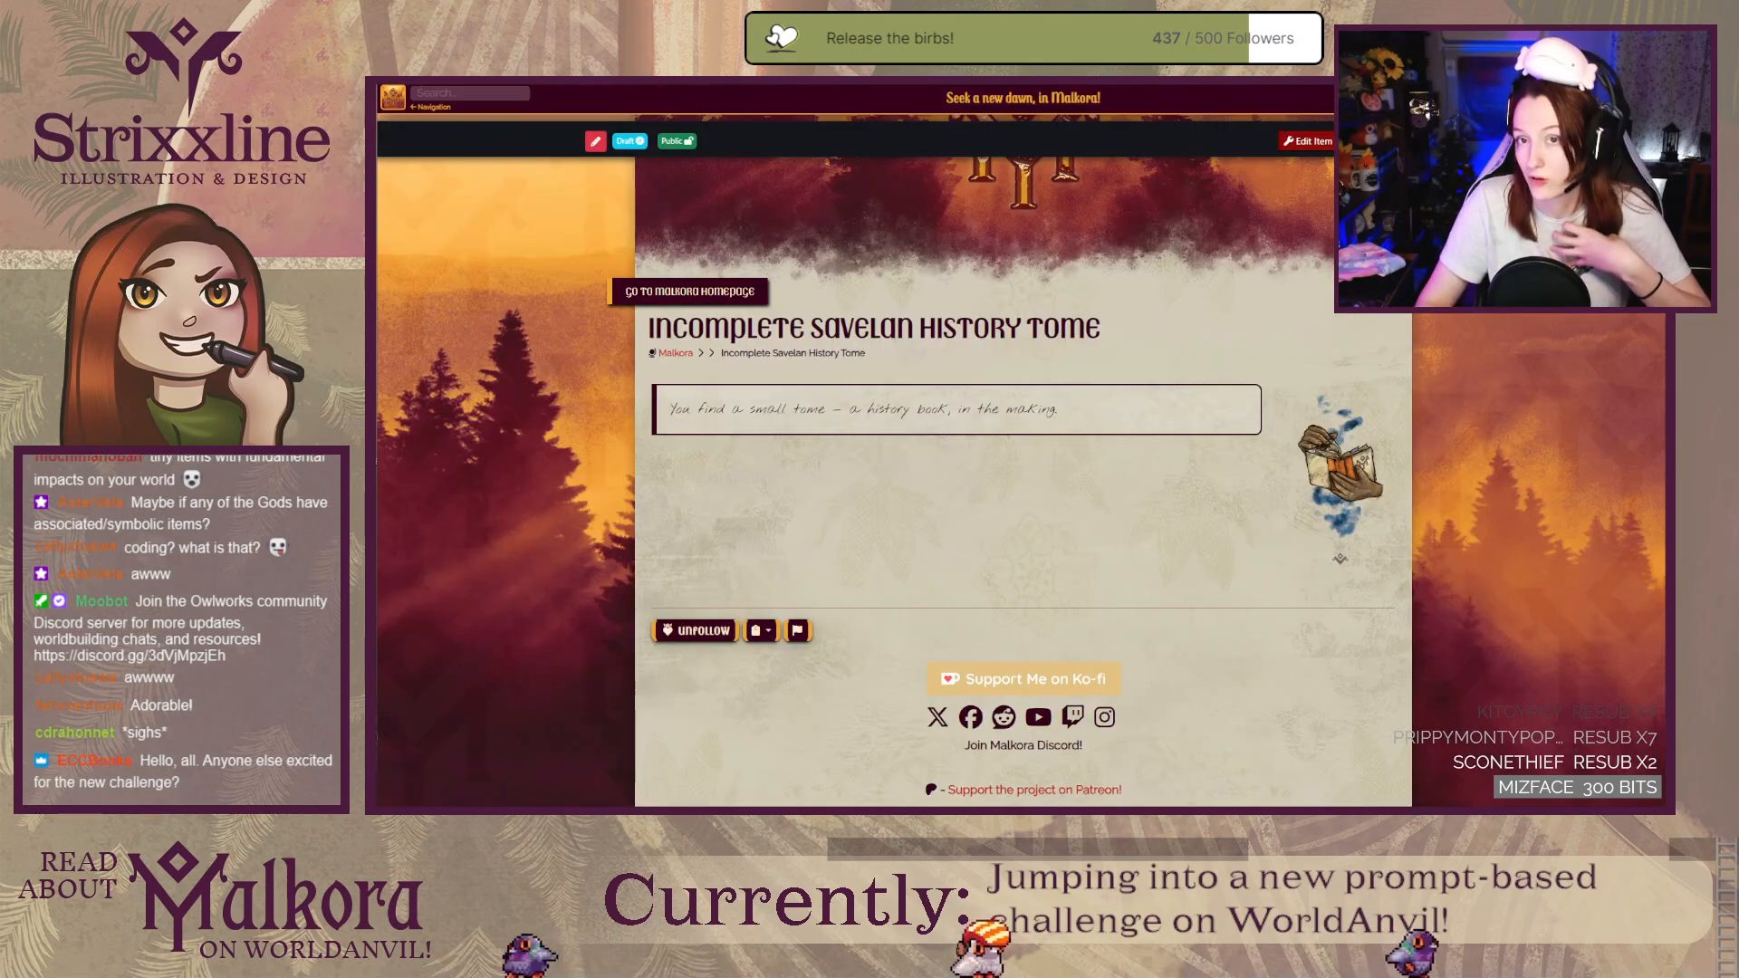
{"action": "key", "text": "F5"}
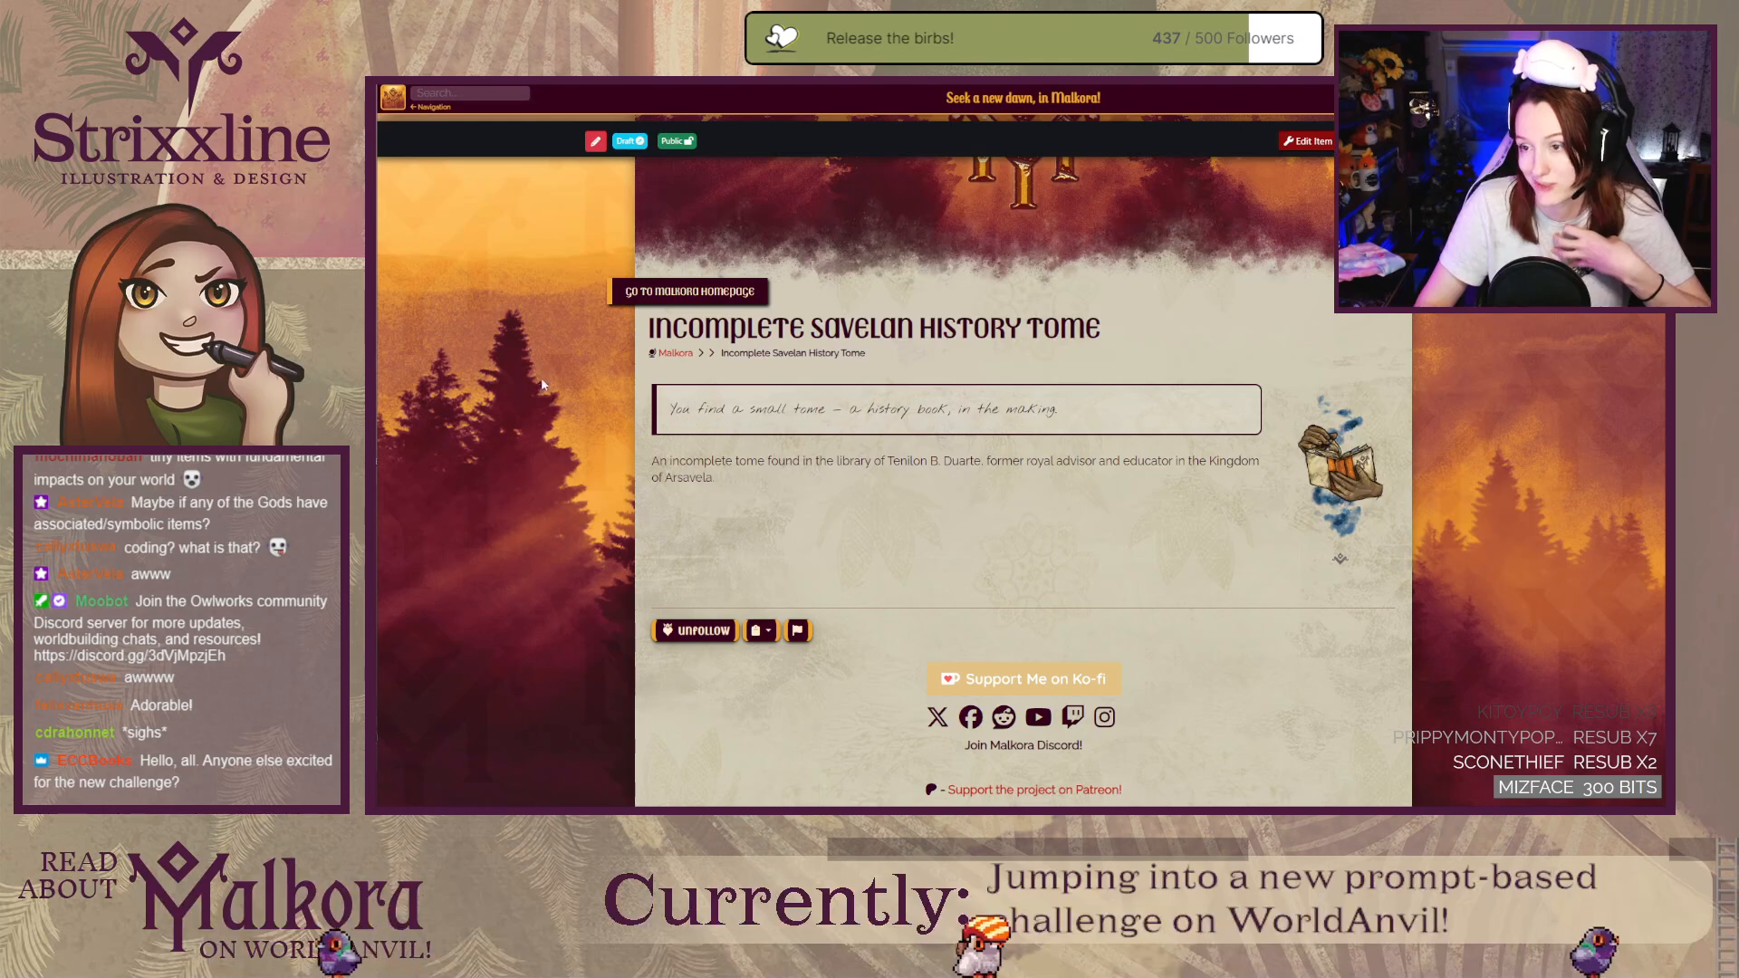
Step: Count the words of the quote and description in the reader view with Word Counter Plus, and return to the article editor
{"action": "left_click_drag", "start_coordinate": [720, 479], "coordinate": [672, 410]}
{"action": "right_click", "coordinate": [675, 407]}
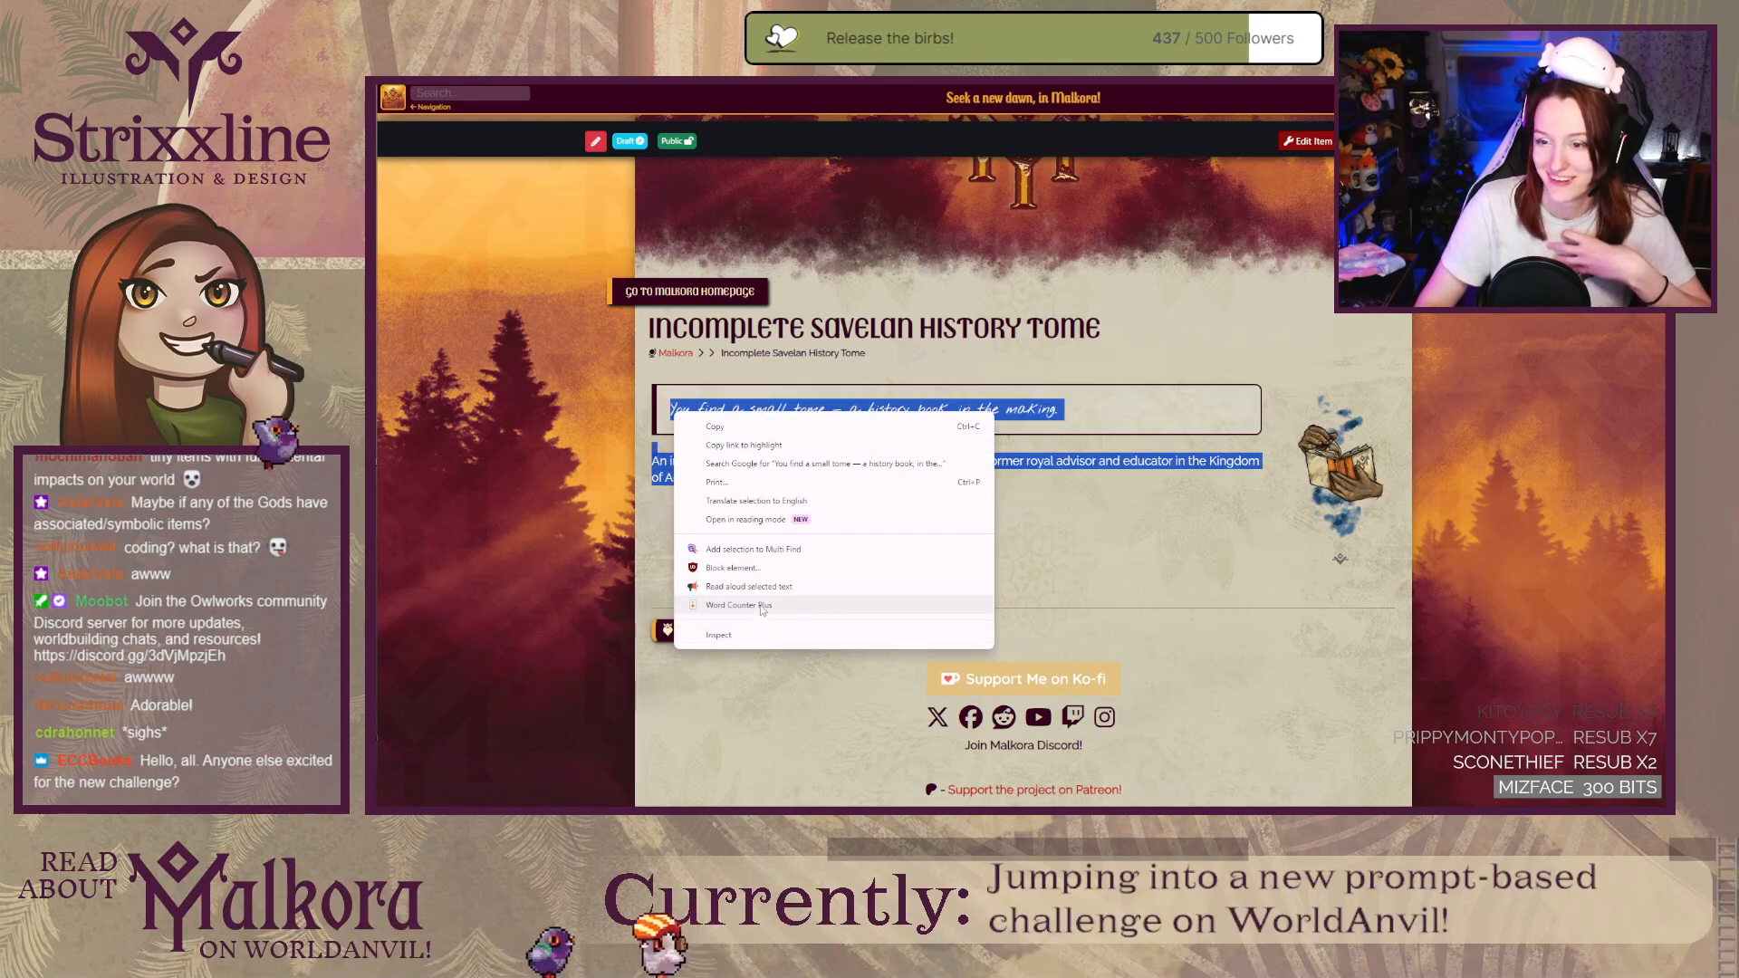
{"action": "left_click", "coordinate": [761, 605]}
{"action": "left_click", "coordinate": [1335, 505]}
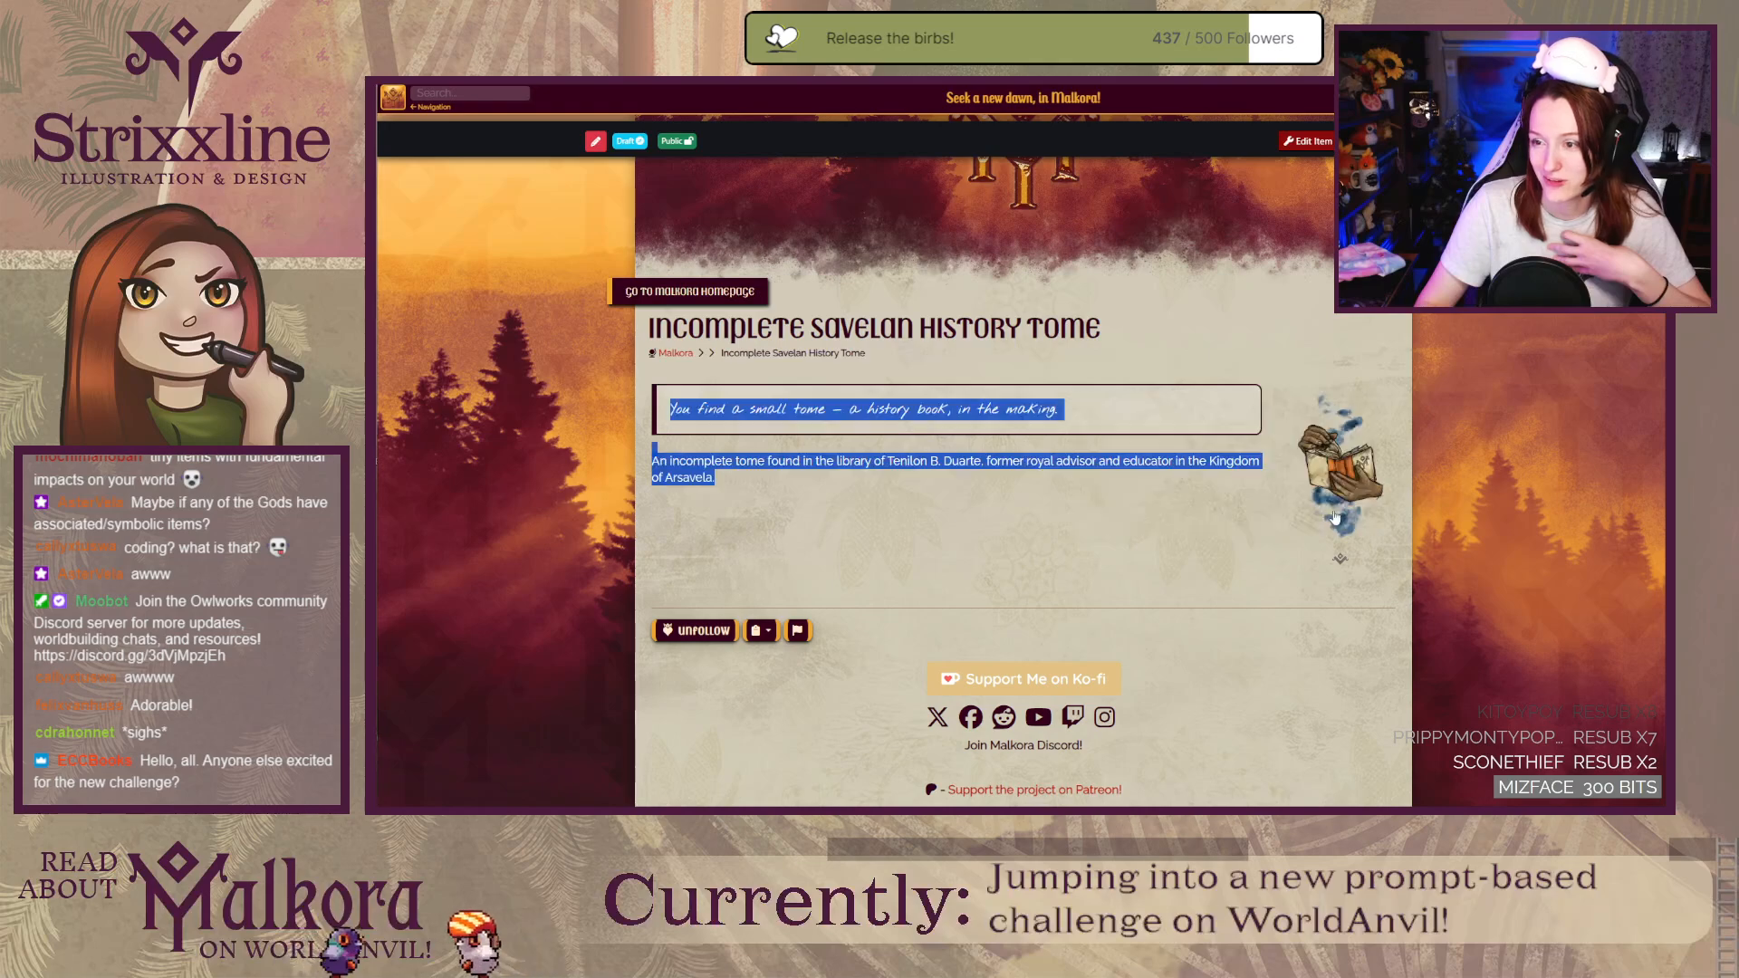
{"action": "left_click", "coordinate": [1006, 500]}
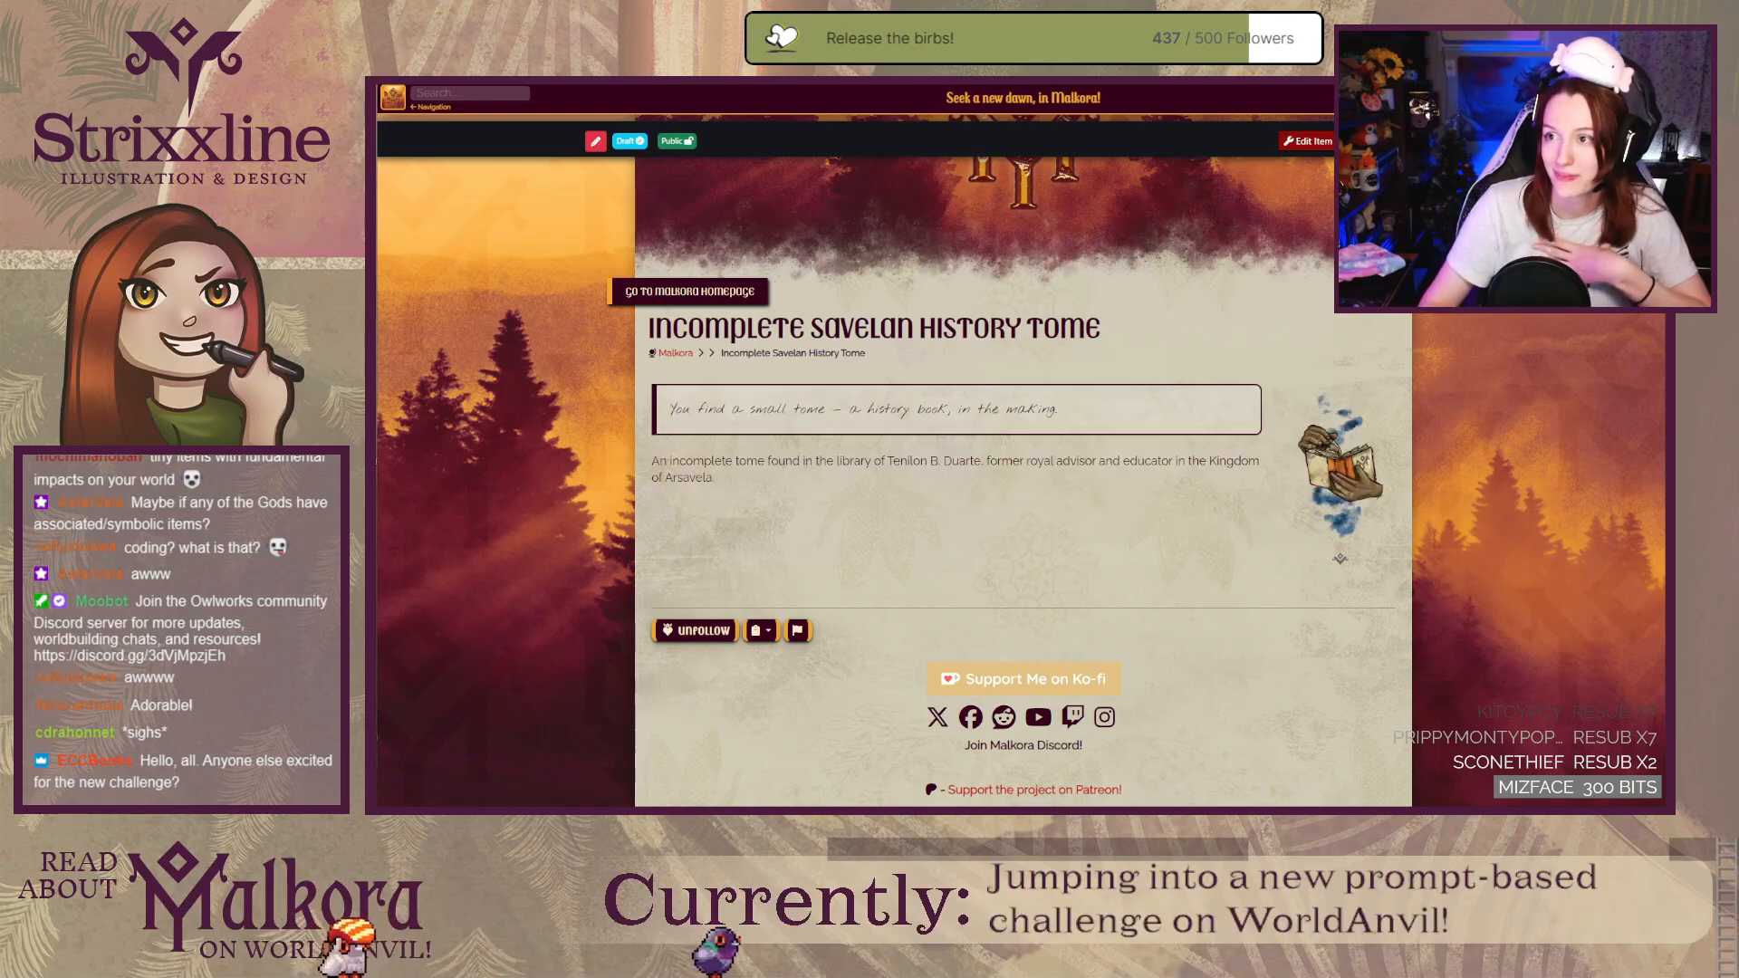
{"action": "left_click", "coordinate": [1087, 85]}
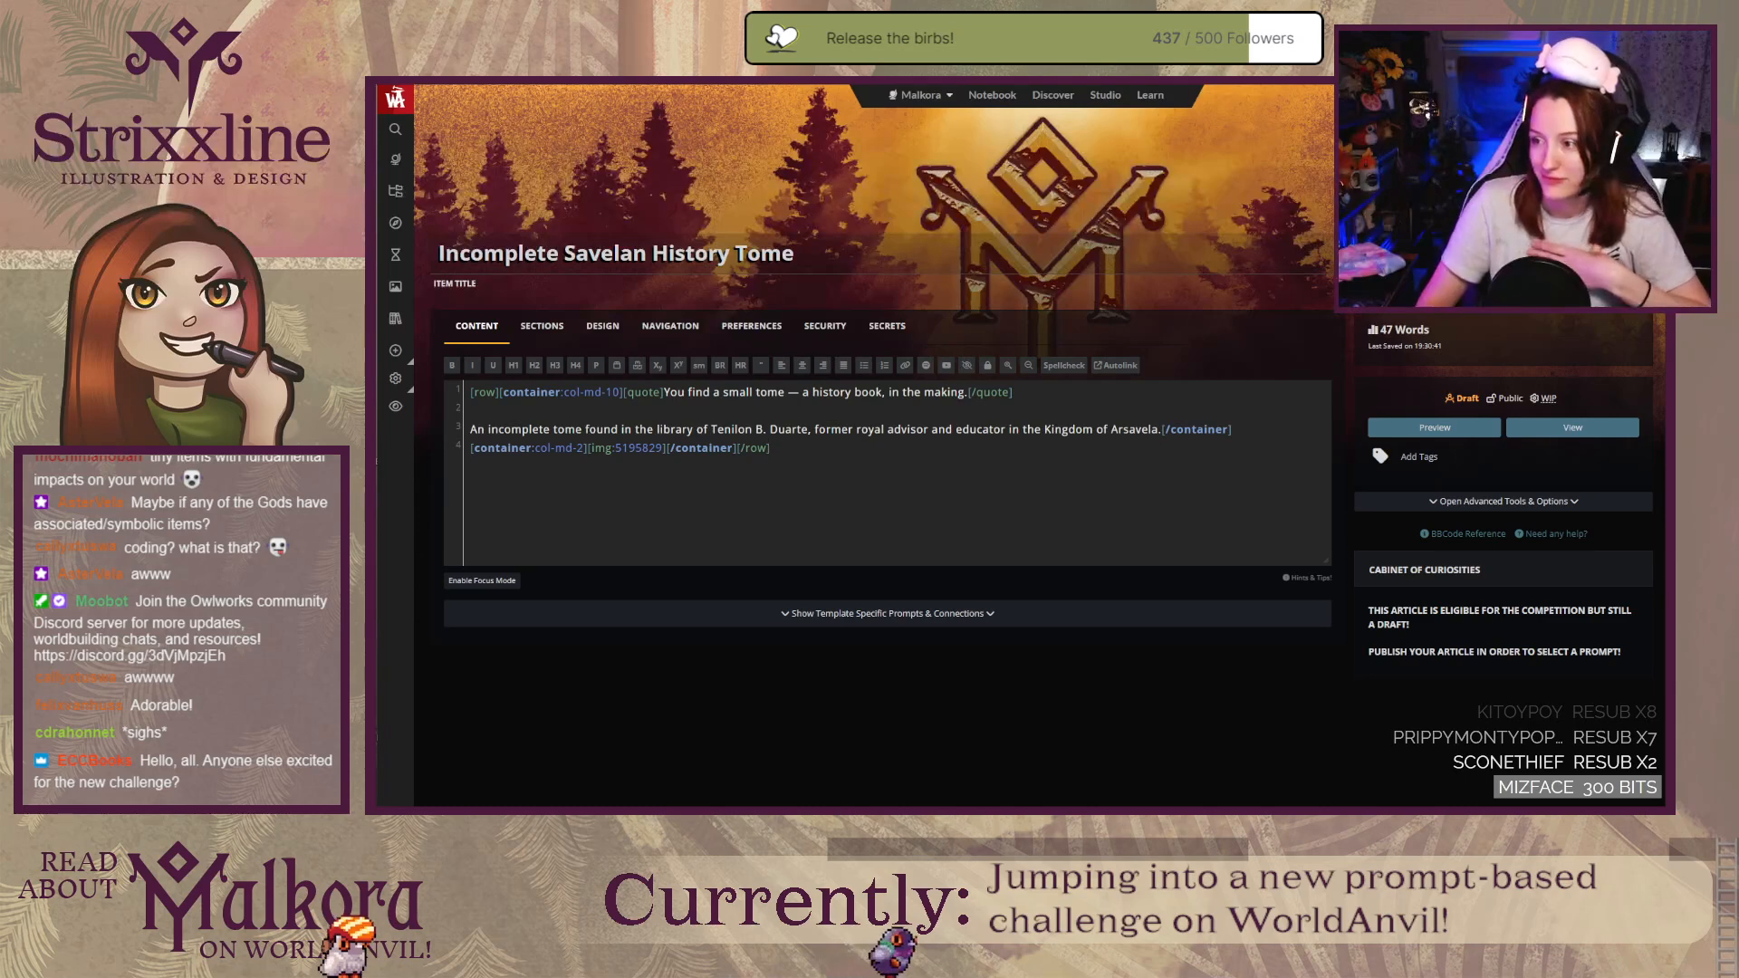
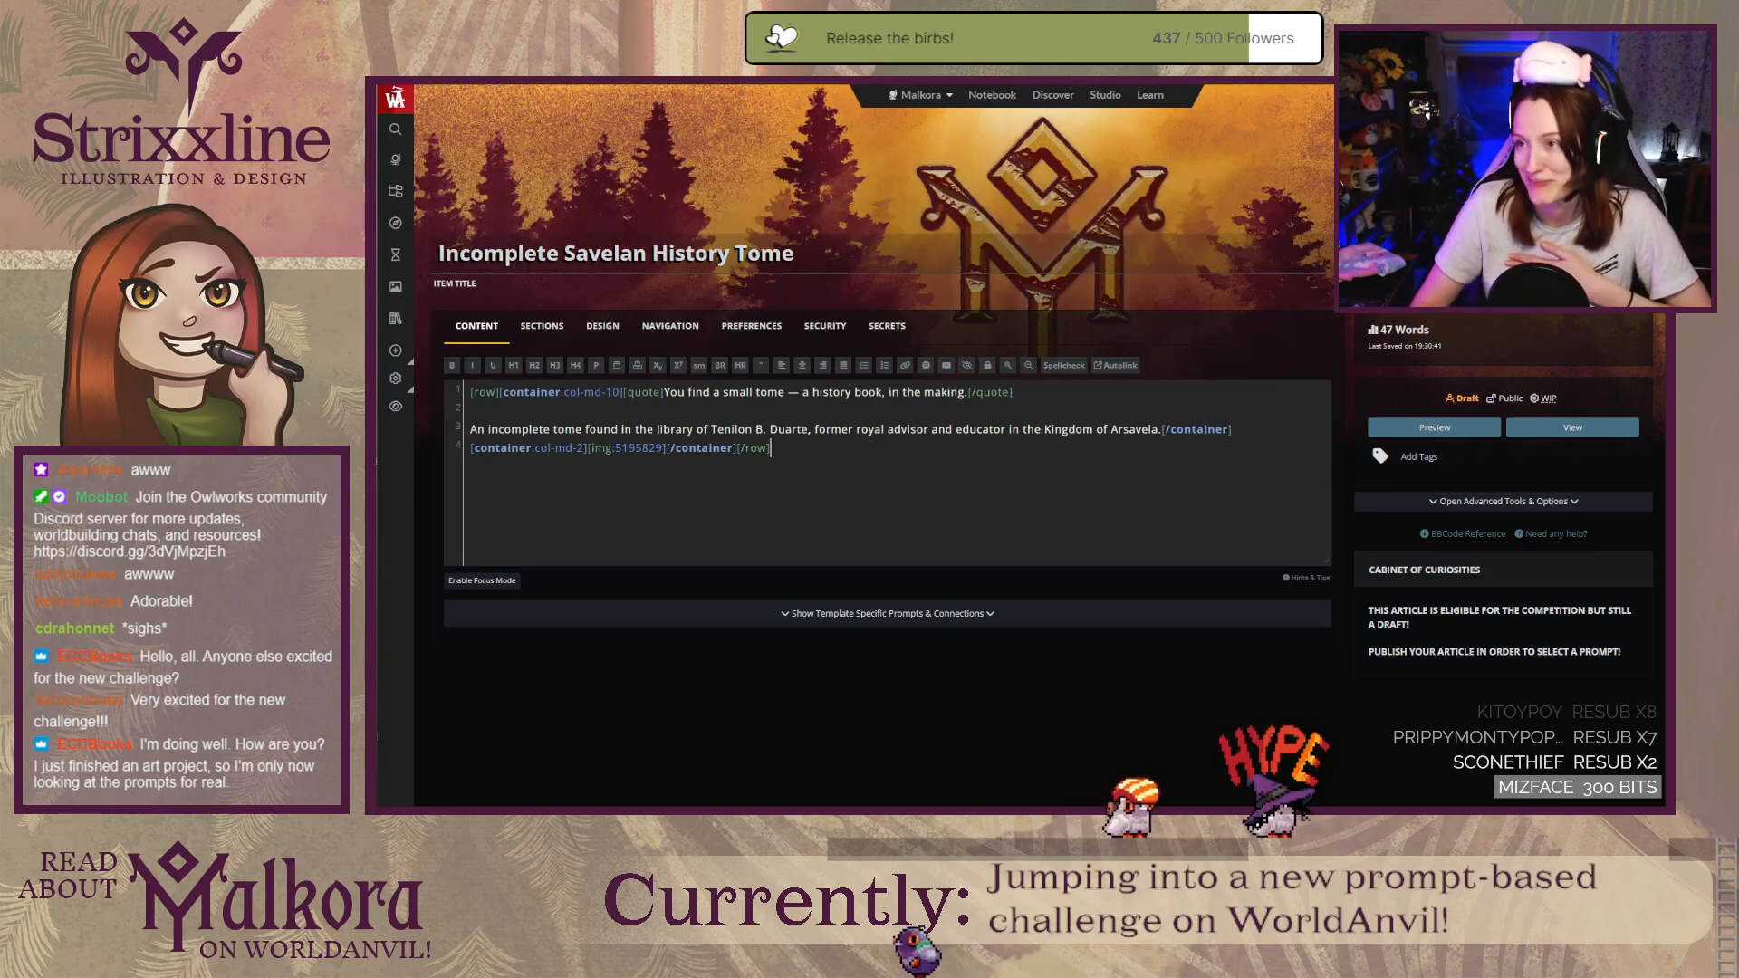
{"action": "key", "text": "ctrl+Tab"}
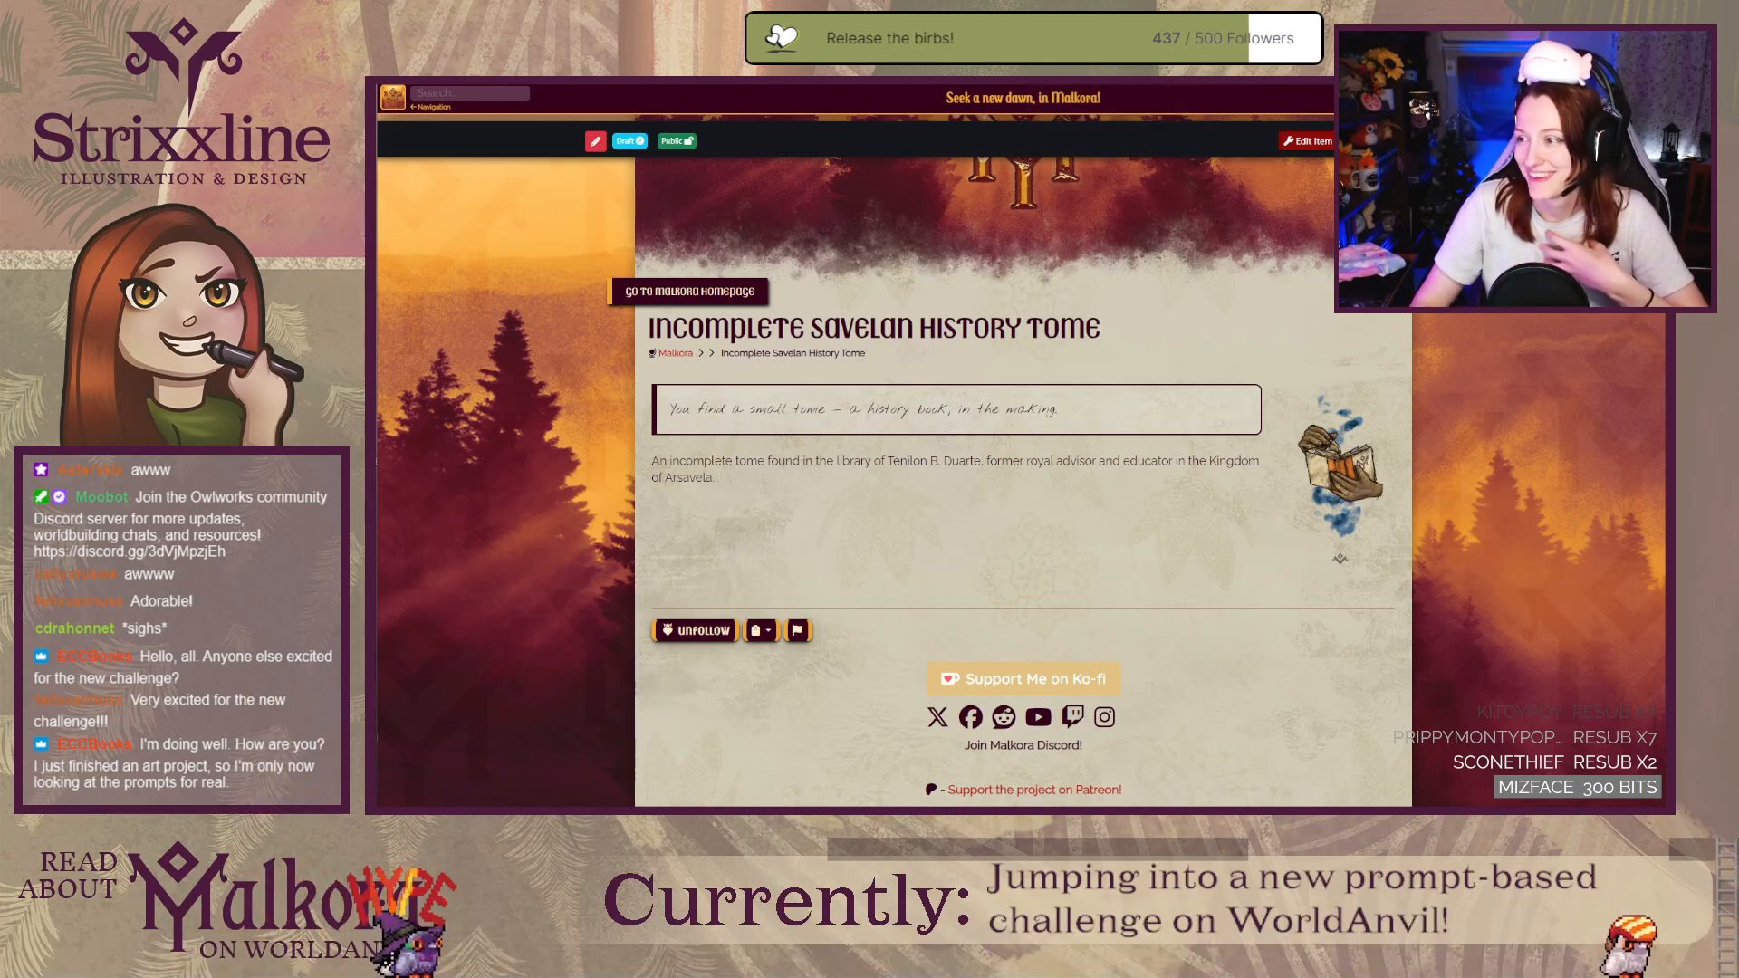
{"action": "mouse_move", "coordinate": [1671, 375]}
{"action": "left_mouse_down"}
{"action": "mouse_move", "coordinate": [1311, 375]}
{"action": "mouse_move", "coordinate": [879, 413]}
{"action": "mouse_move", "coordinate": [1666, 409]}
{"action": "left_mouse_up"}
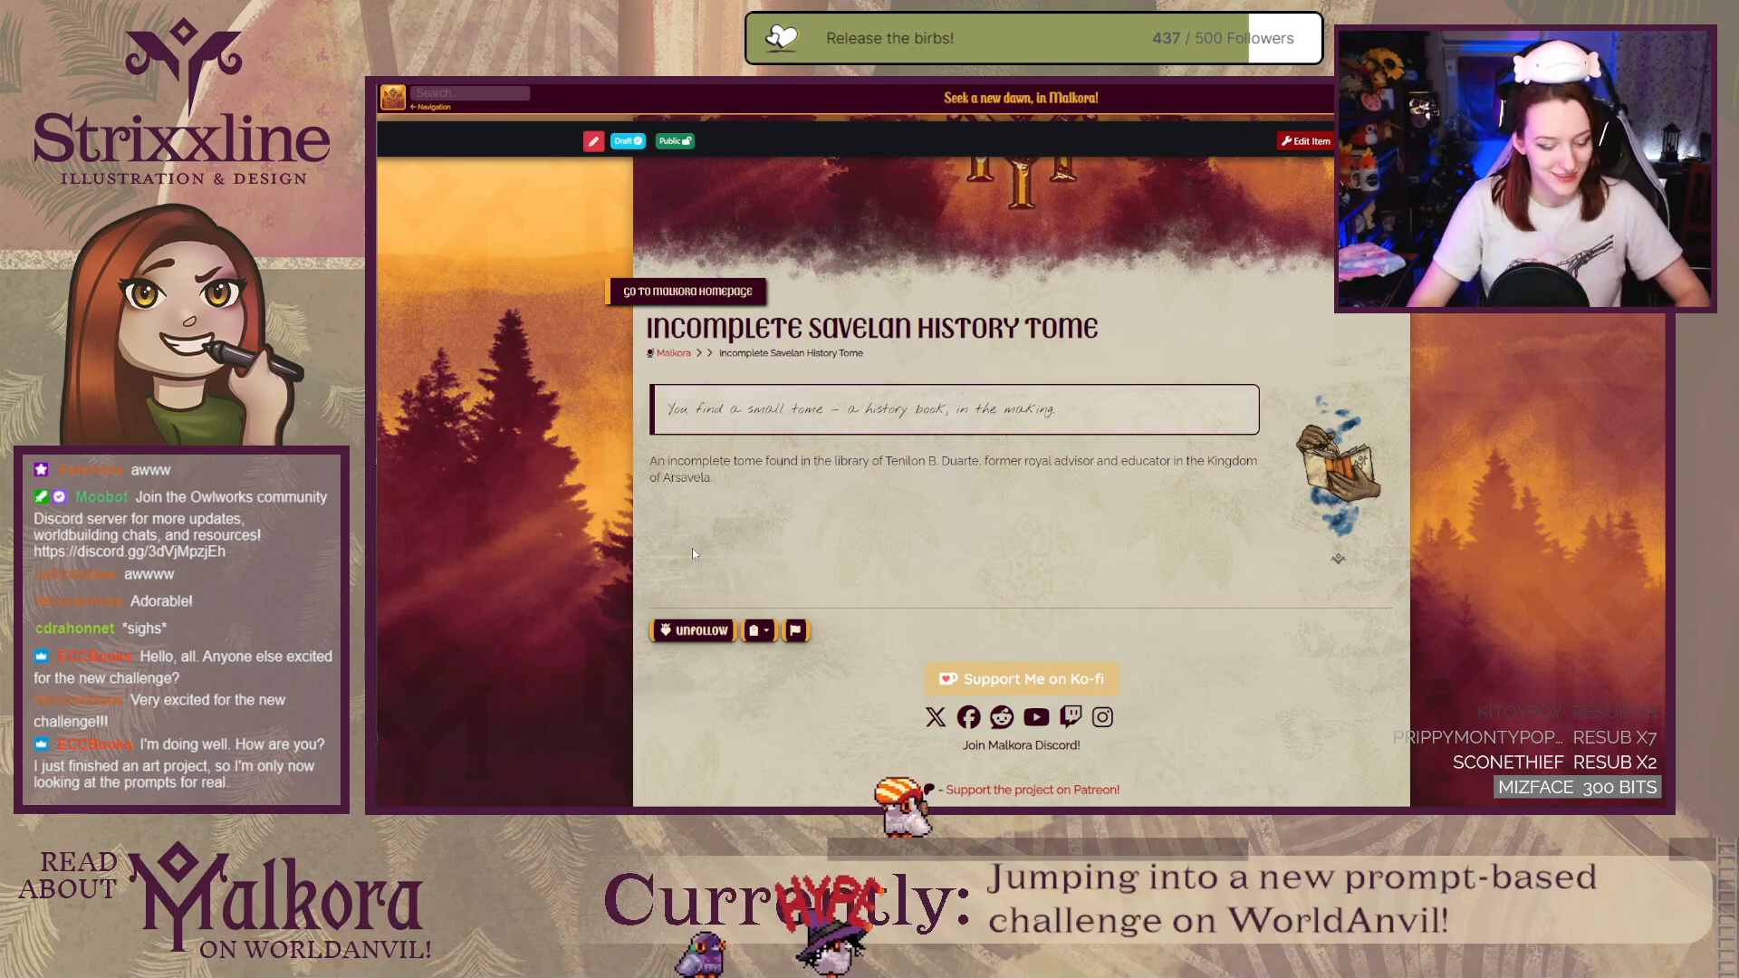
{"action": "scroll", "coordinate": [693, 560], "scroll_direction": "up", "scroll_amount": 2}
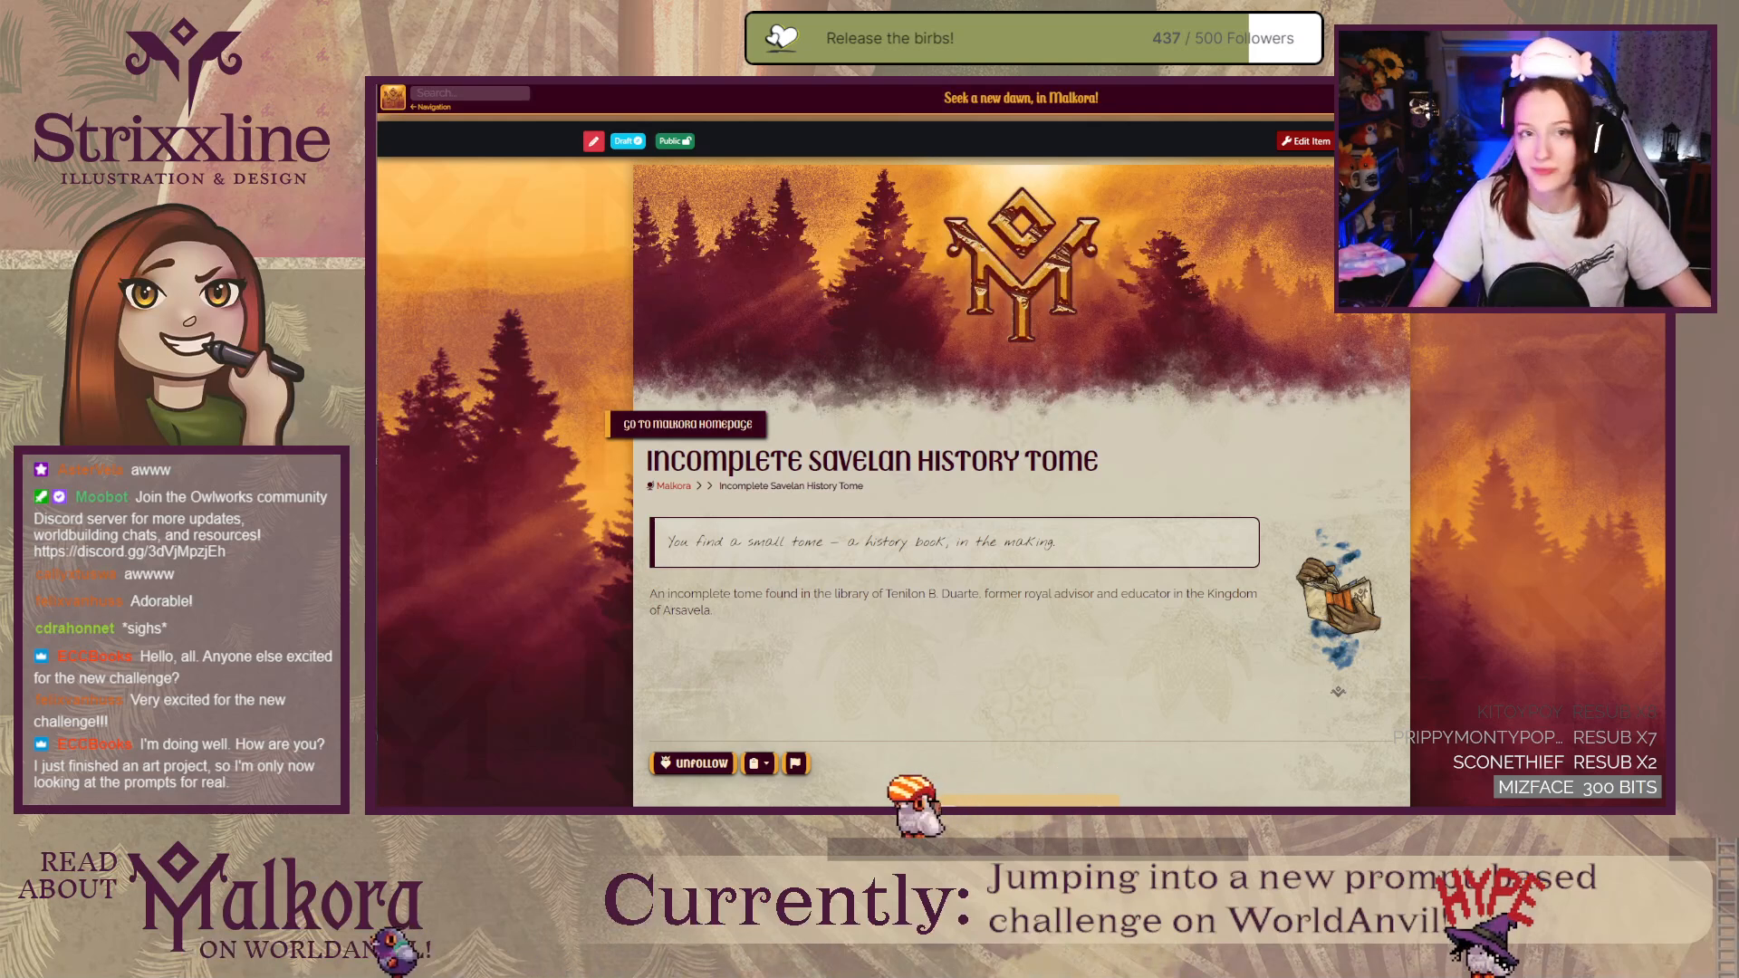
{"action": "left_click", "coordinate": [724, 80]}
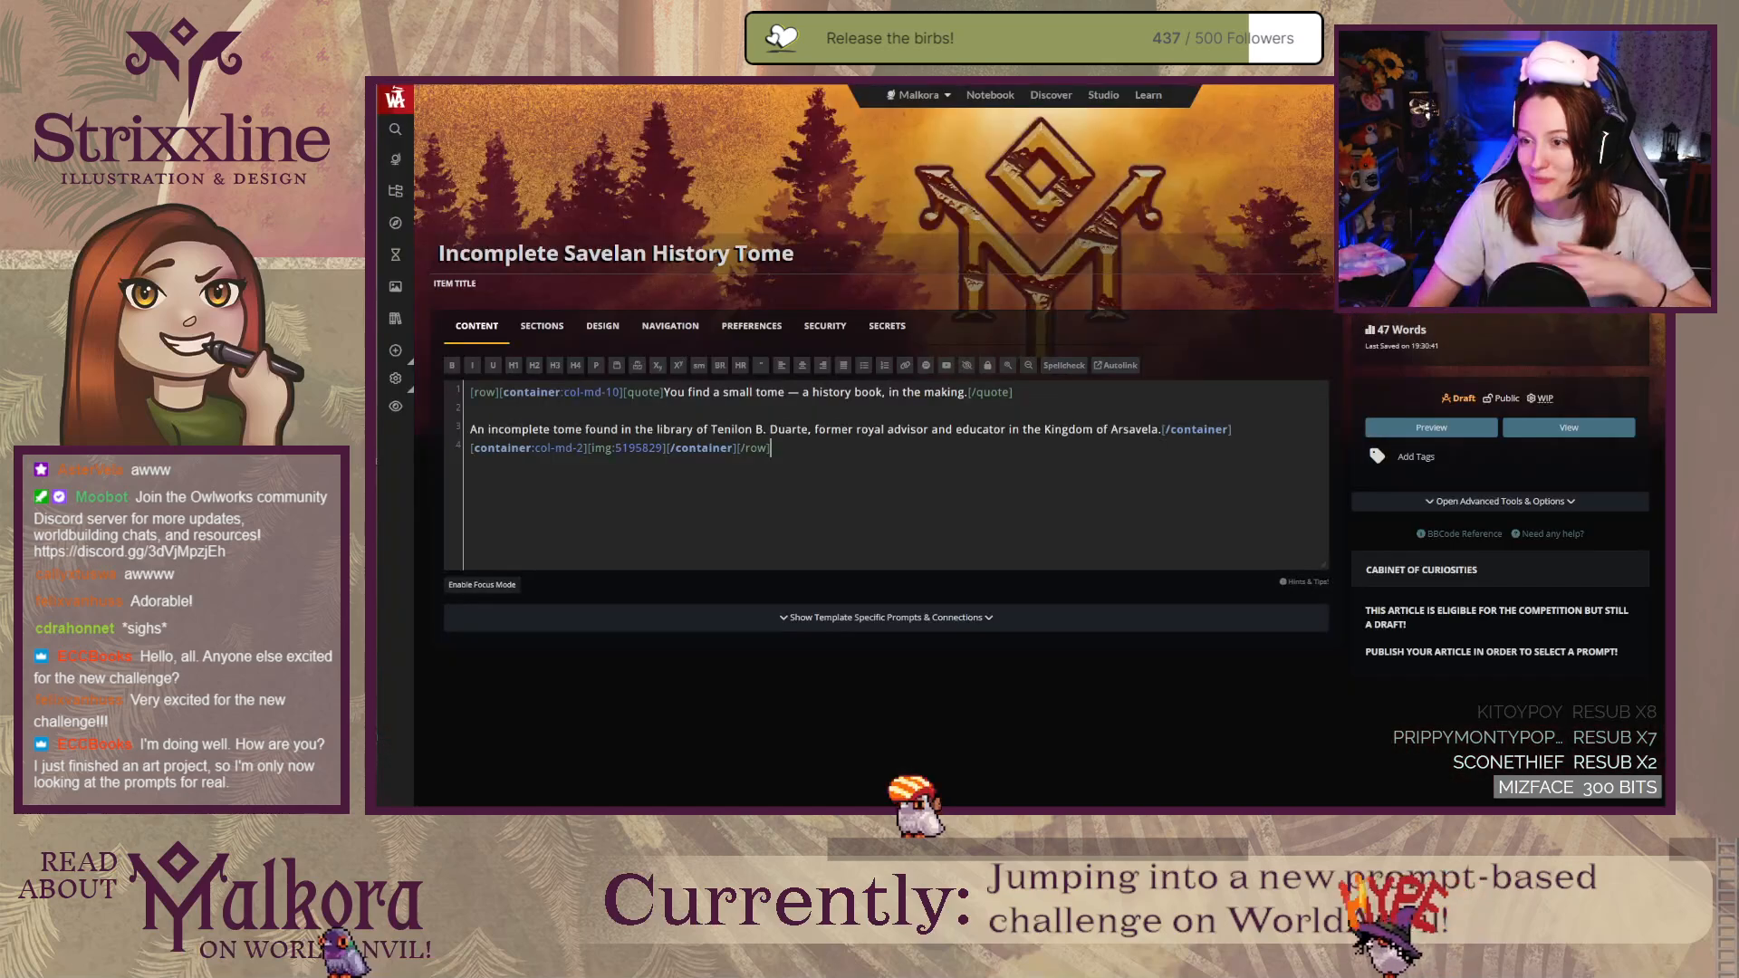
Step: Change the article's state to Published
{"action": "left_click", "coordinate": [797, 450]}
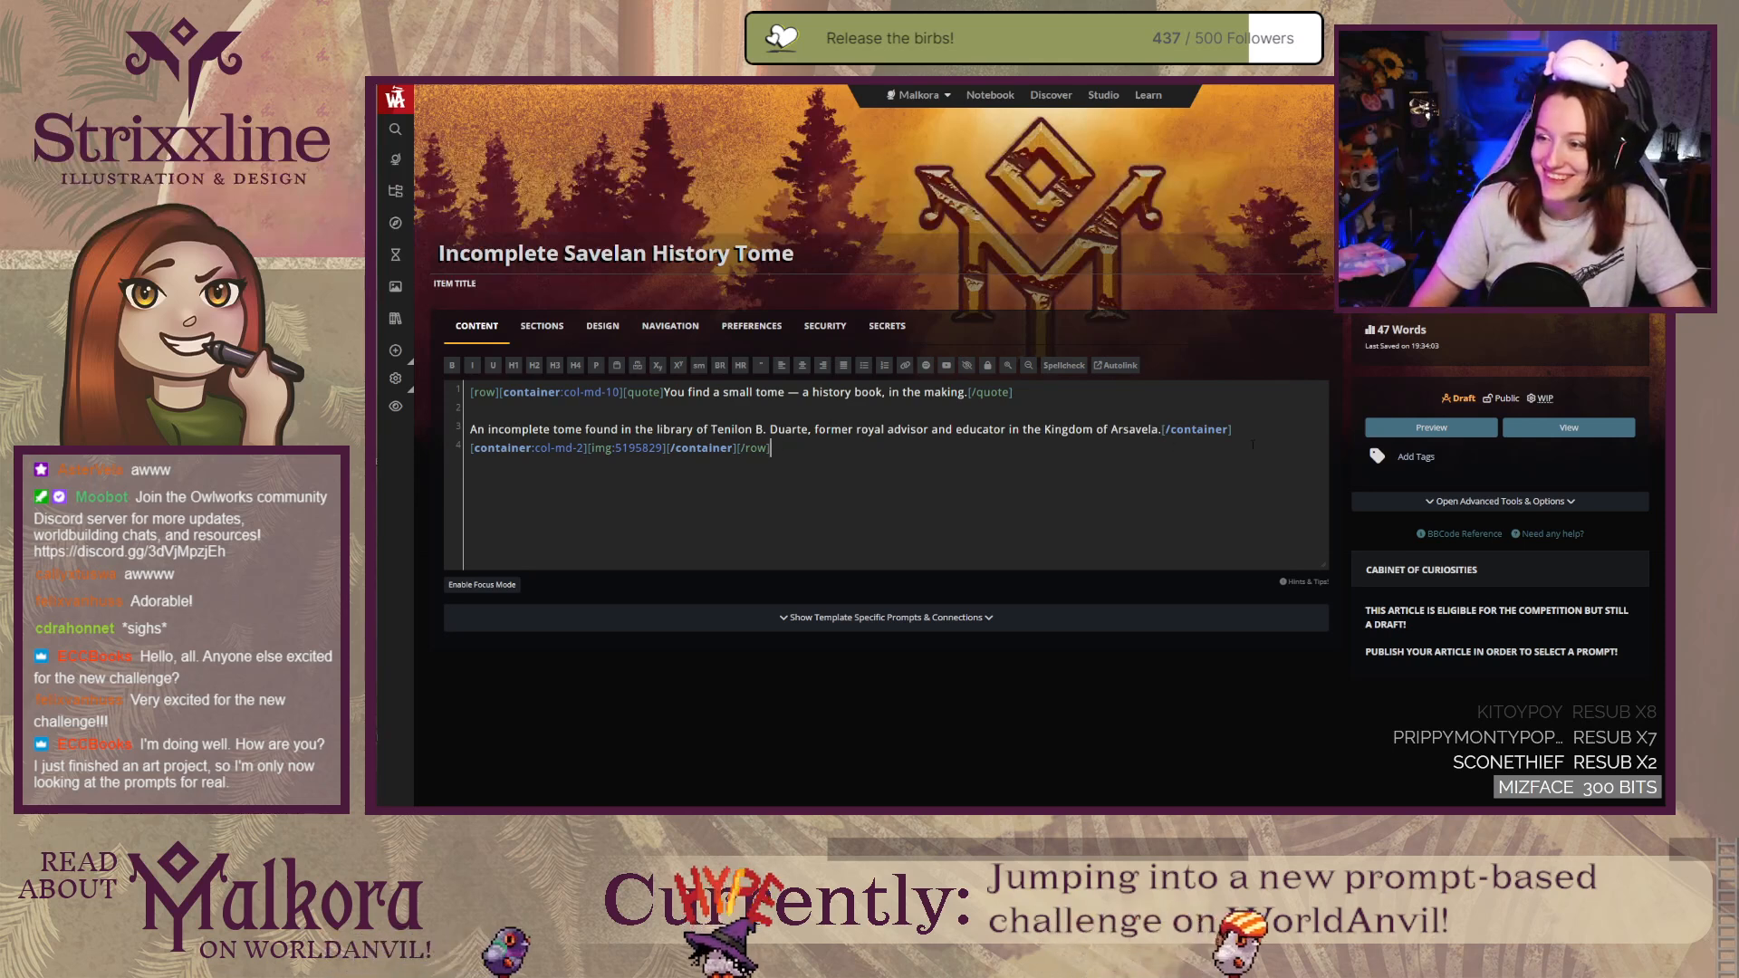
{"action": "left_click", "coordinate": [1461, 399]}
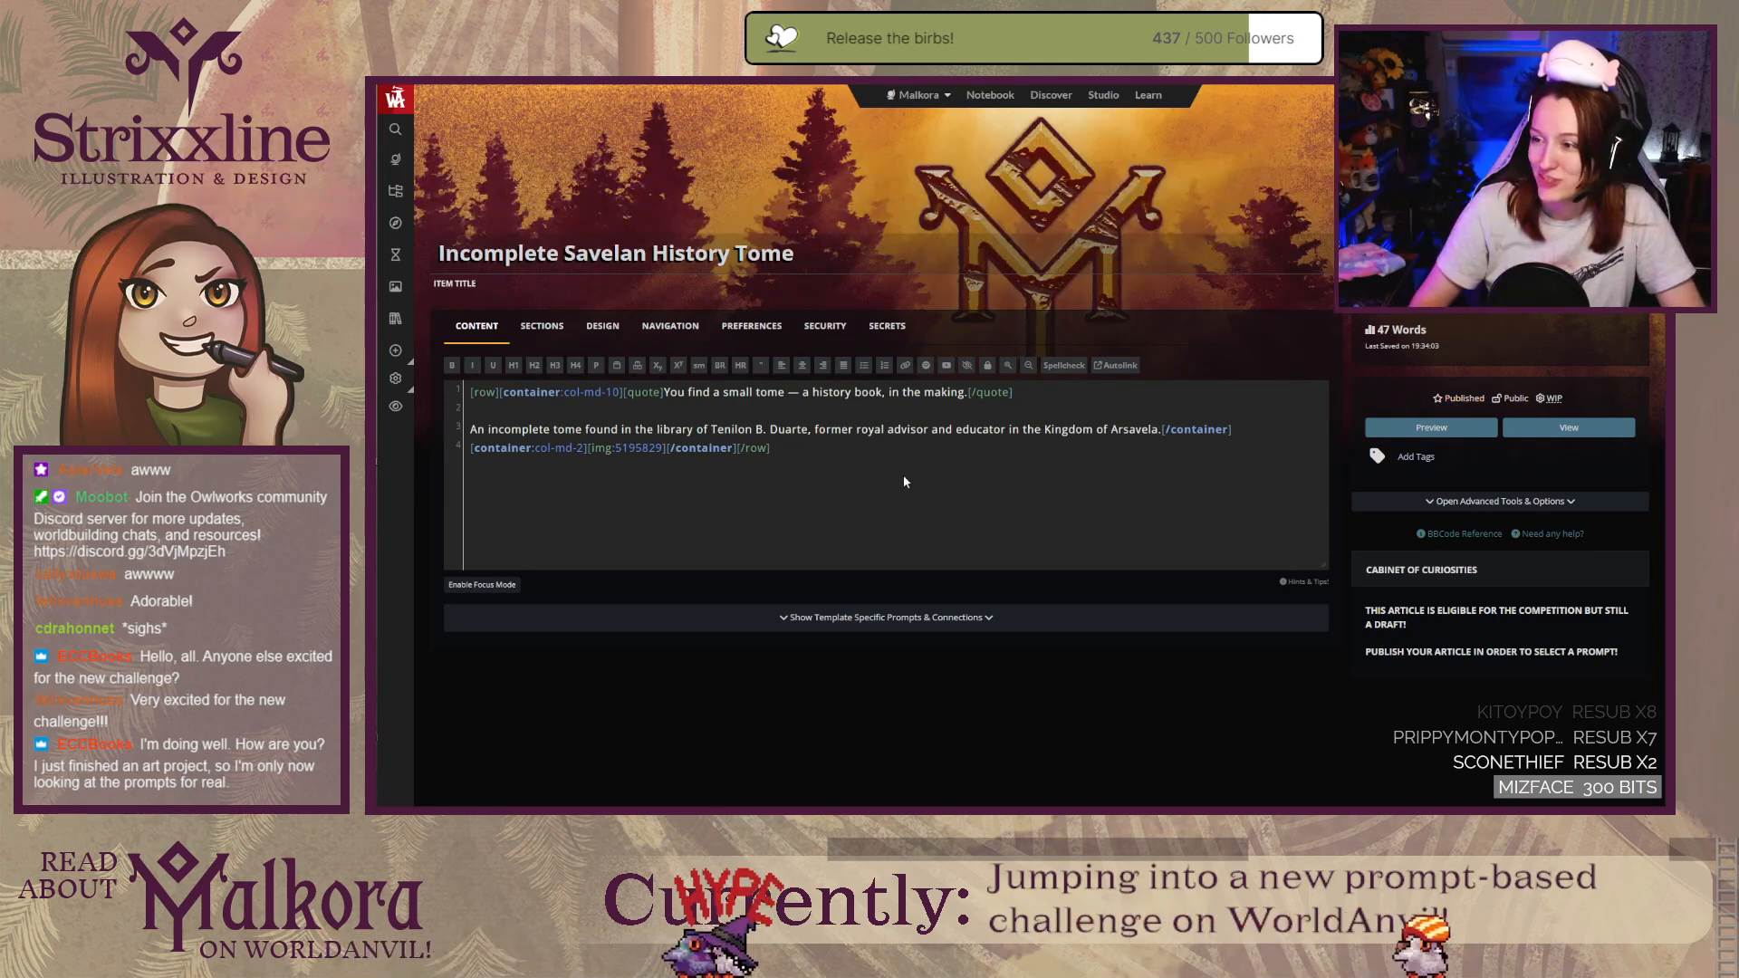
Step: Insert the word "history" before "tome" in the description sentence so it begins "An incomplete history tome"
{"action": "left_click", "coordinate": [699, 412]}
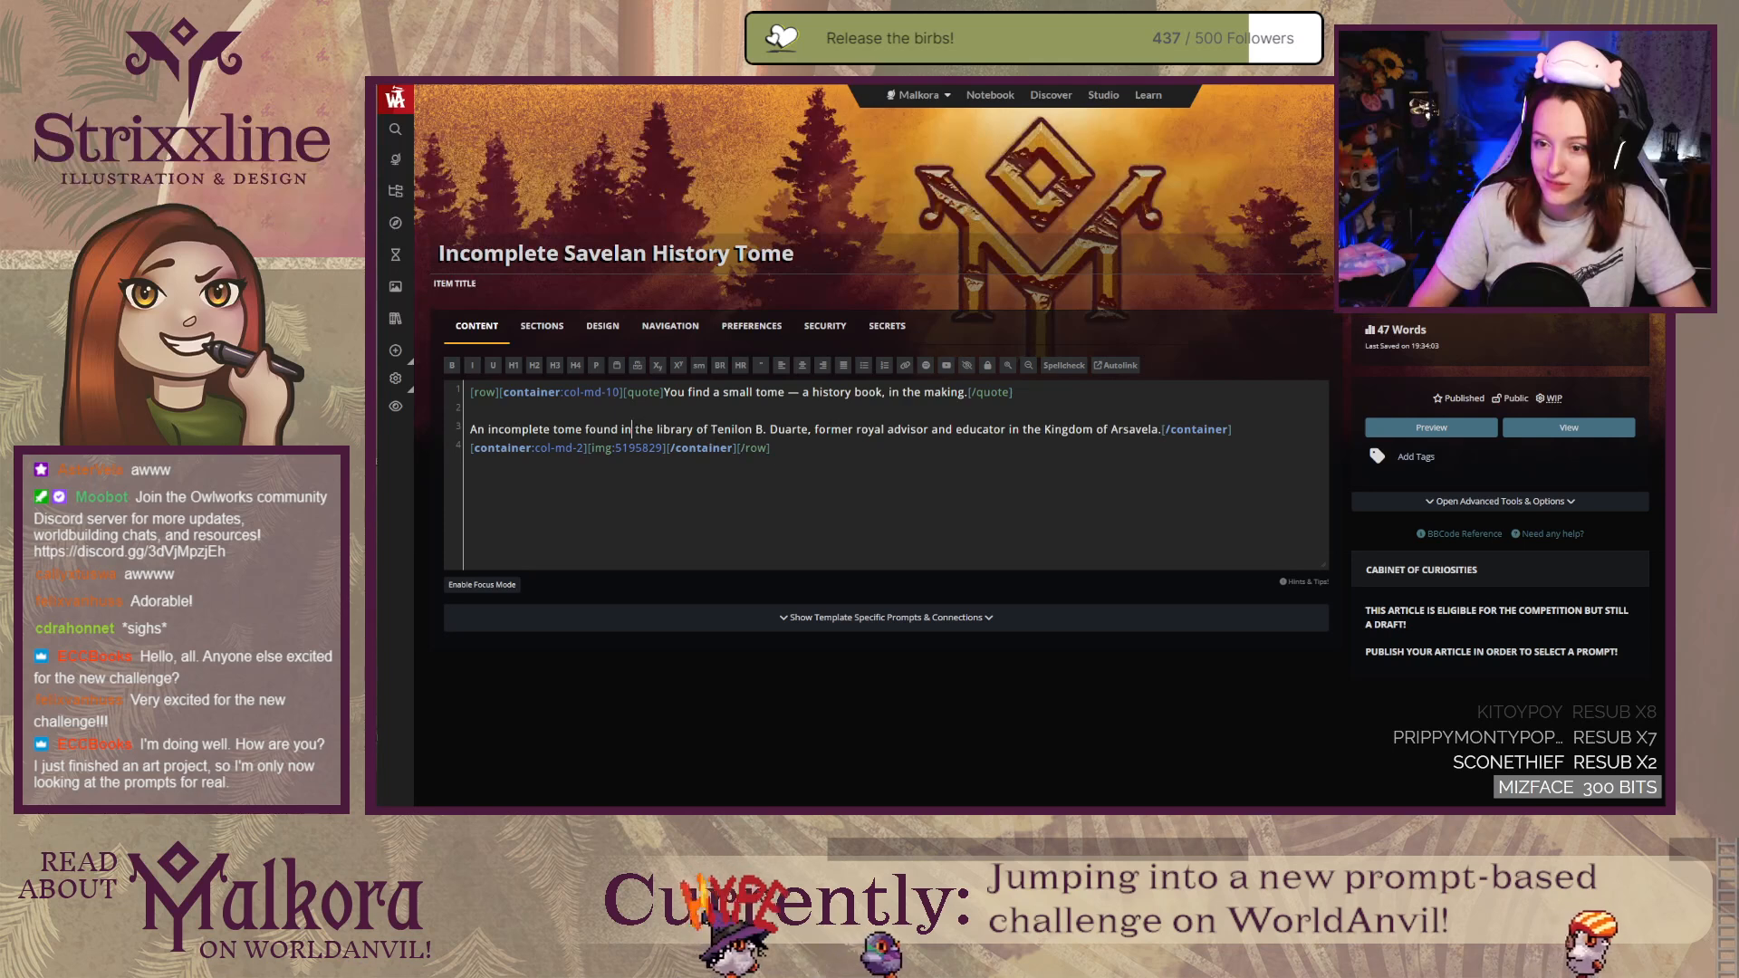
{"action": "left_click", "coordinate": [622, 431]}
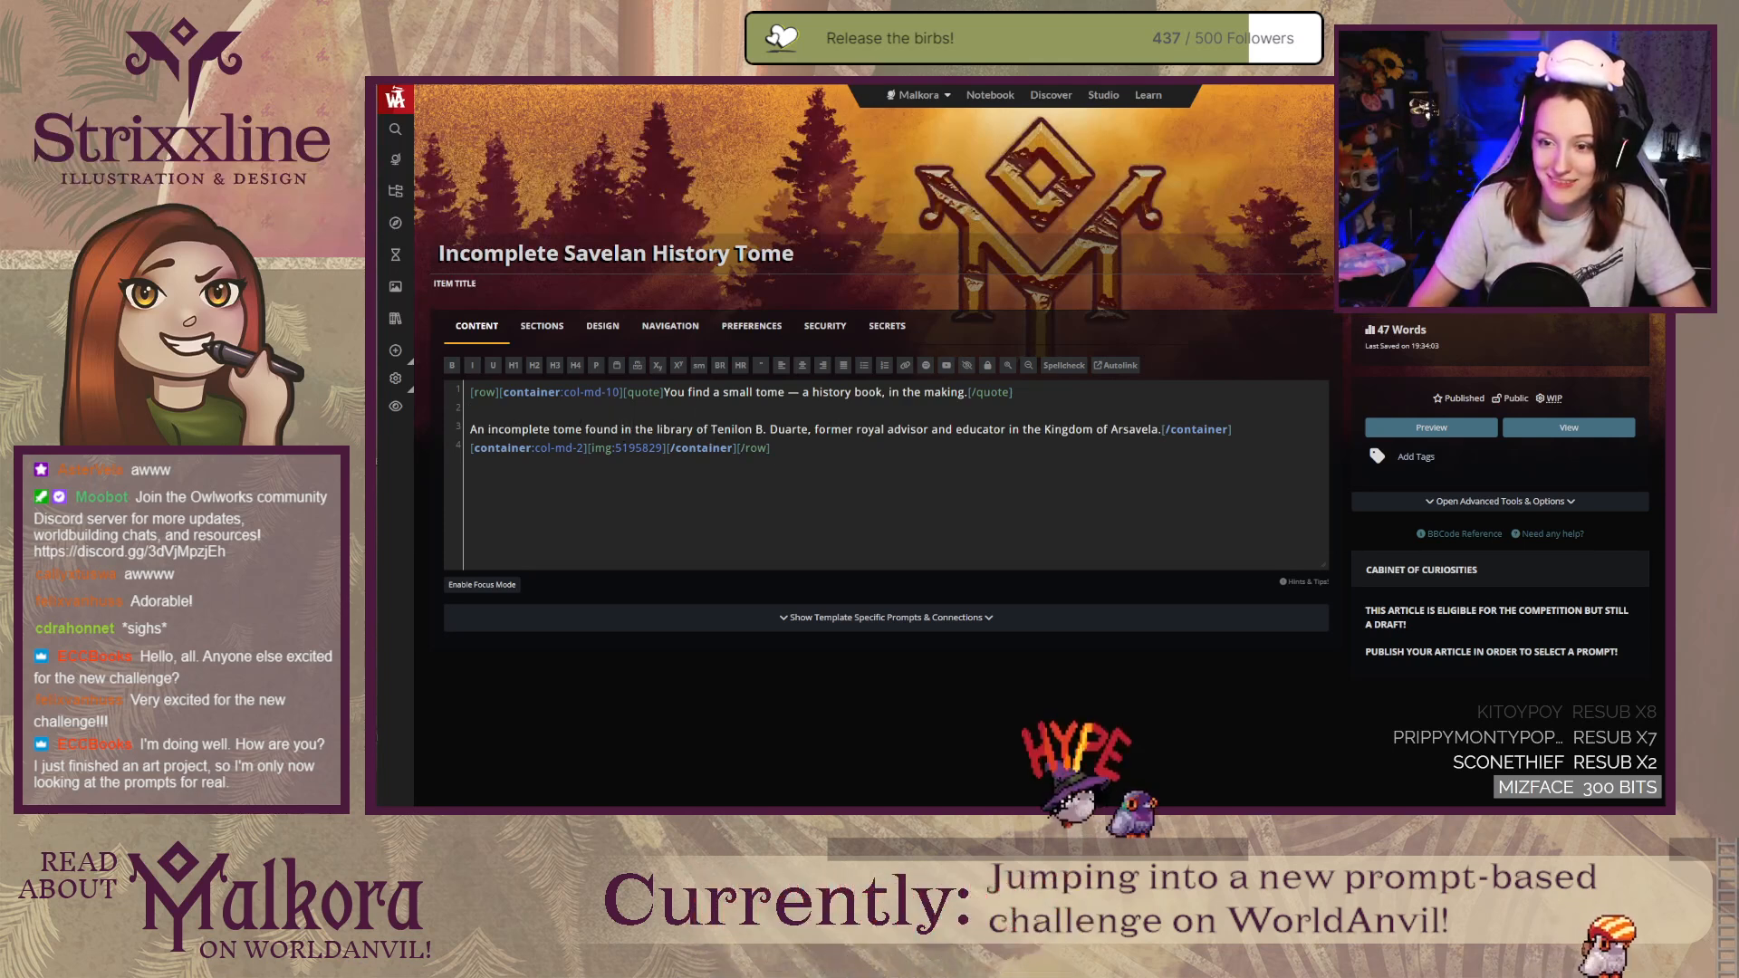
{"action": "type", "text": "history"}
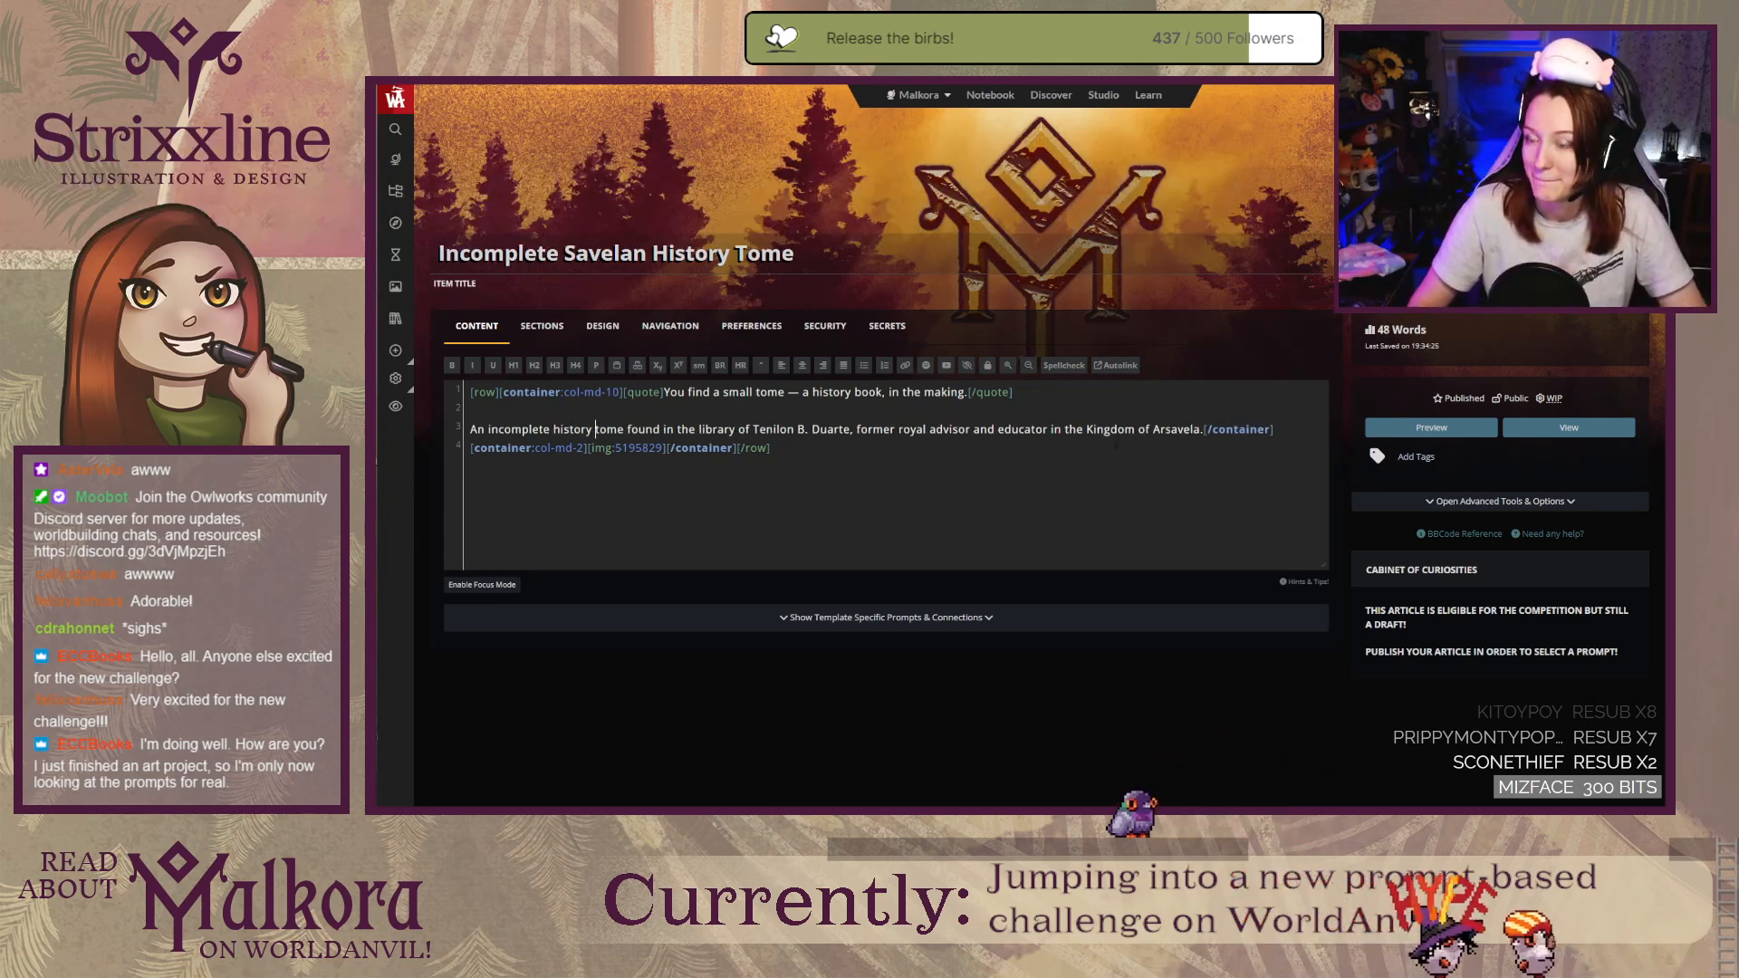
{"action": "left_click", "coordinate": [1166, 430]}
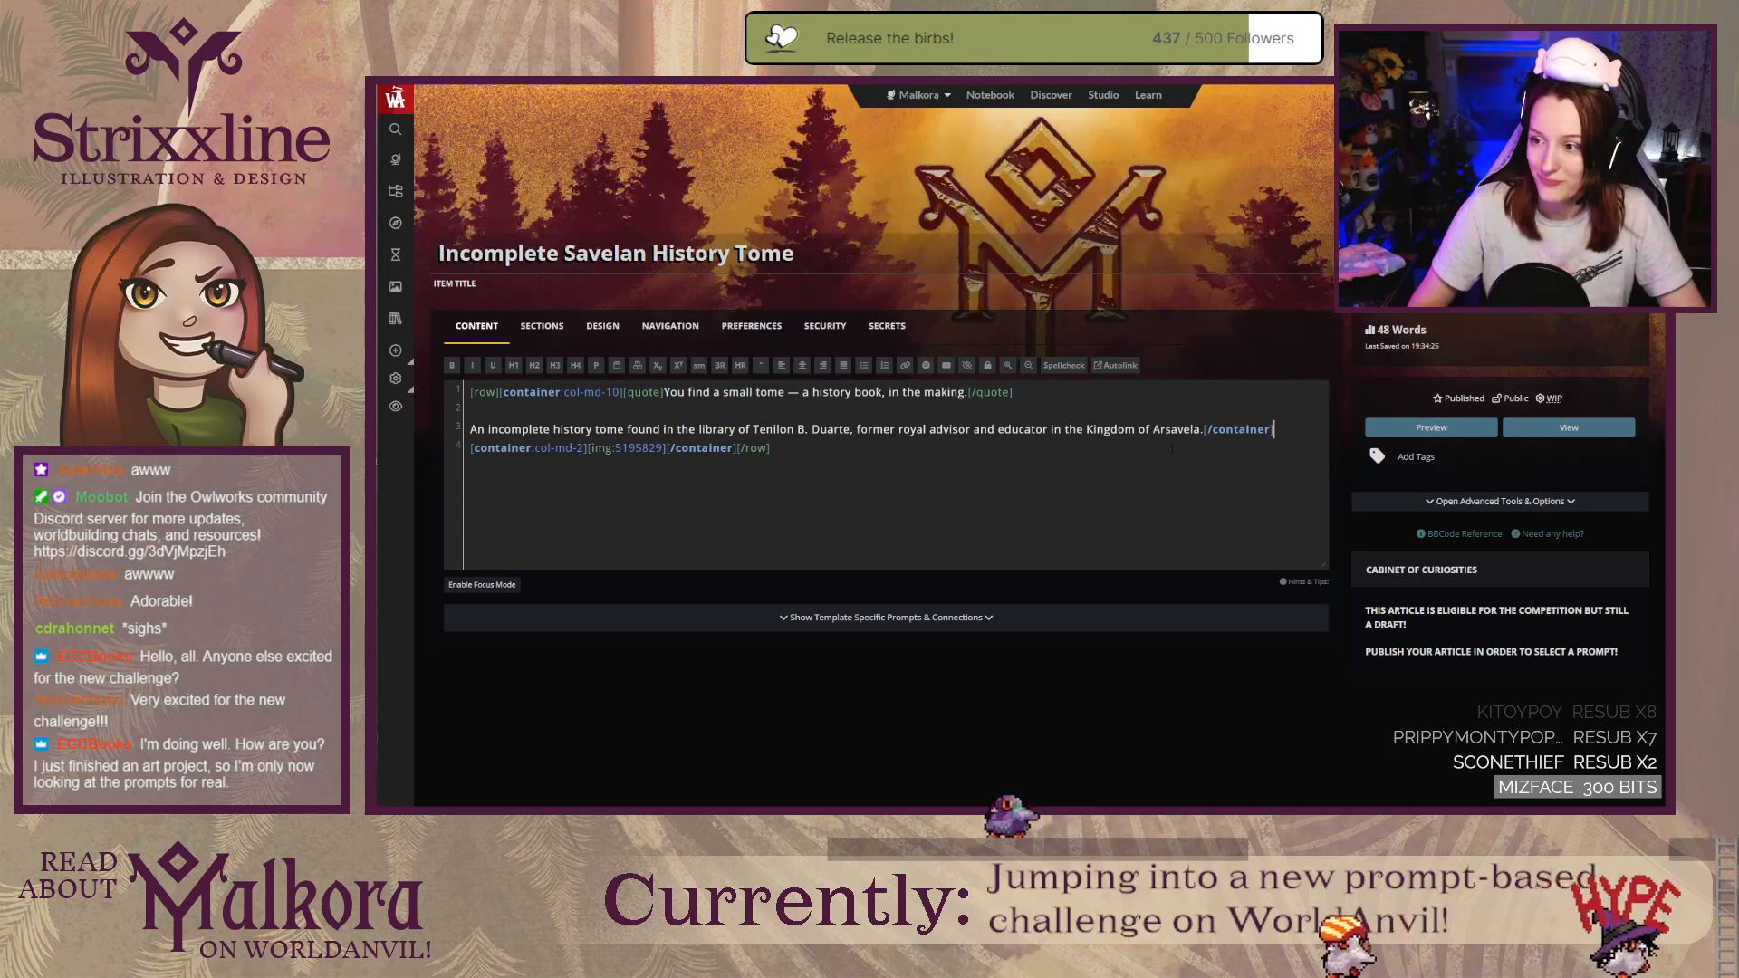
{"action": "left_click", "coordinate": [1027, 478]}
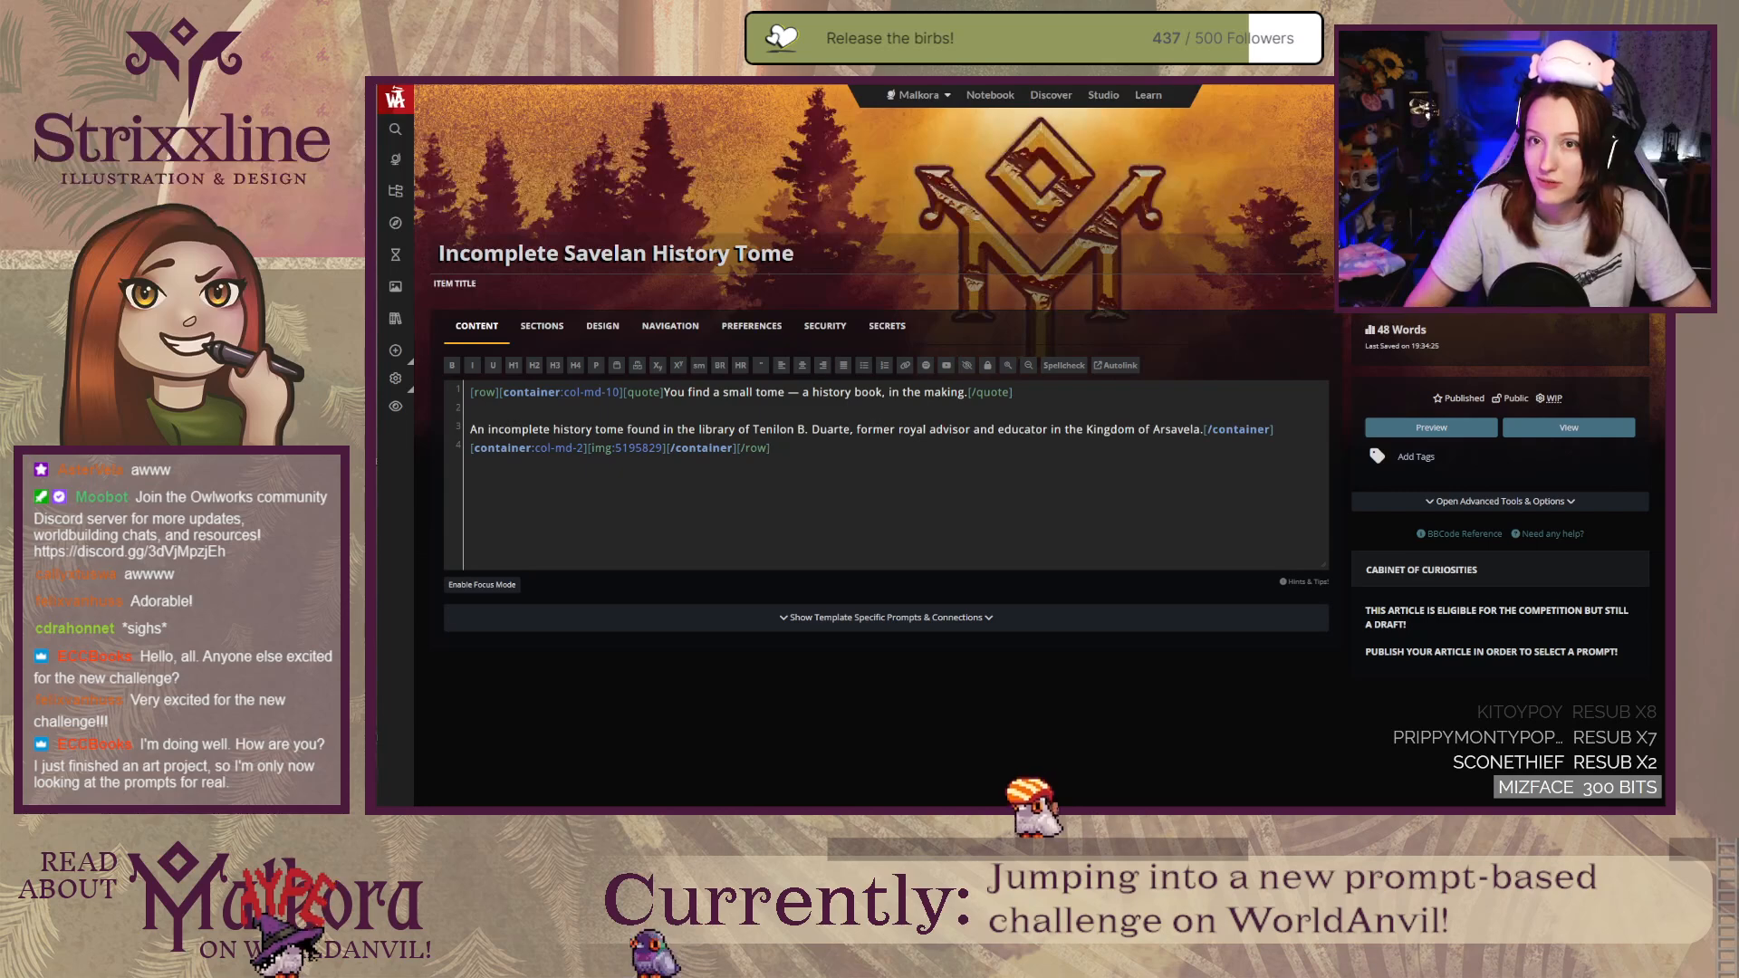
Step: Save the article and start its Author's Notes with "This tome is mentioned in the Savelan Geography Lesson article, which introduces new readers to Malkora!", linking that article
{"action": "key", "text": "ctrl+s"}
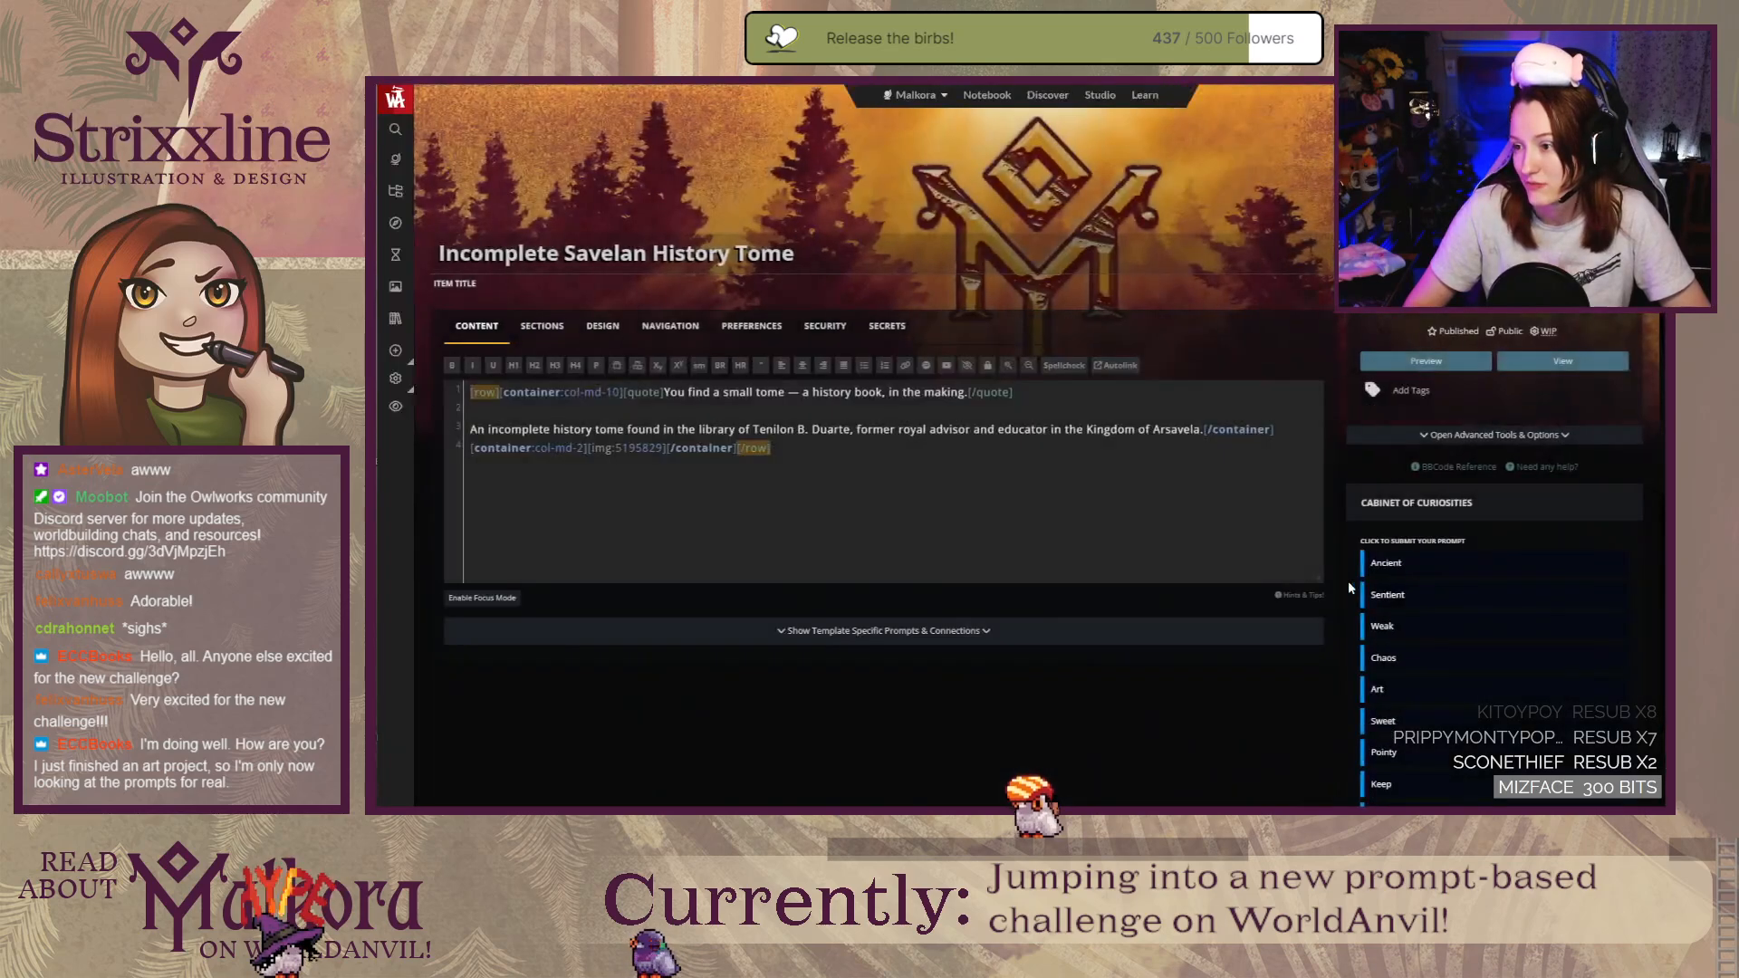
{"action": "left_click", "coordinate": [602, 326]}
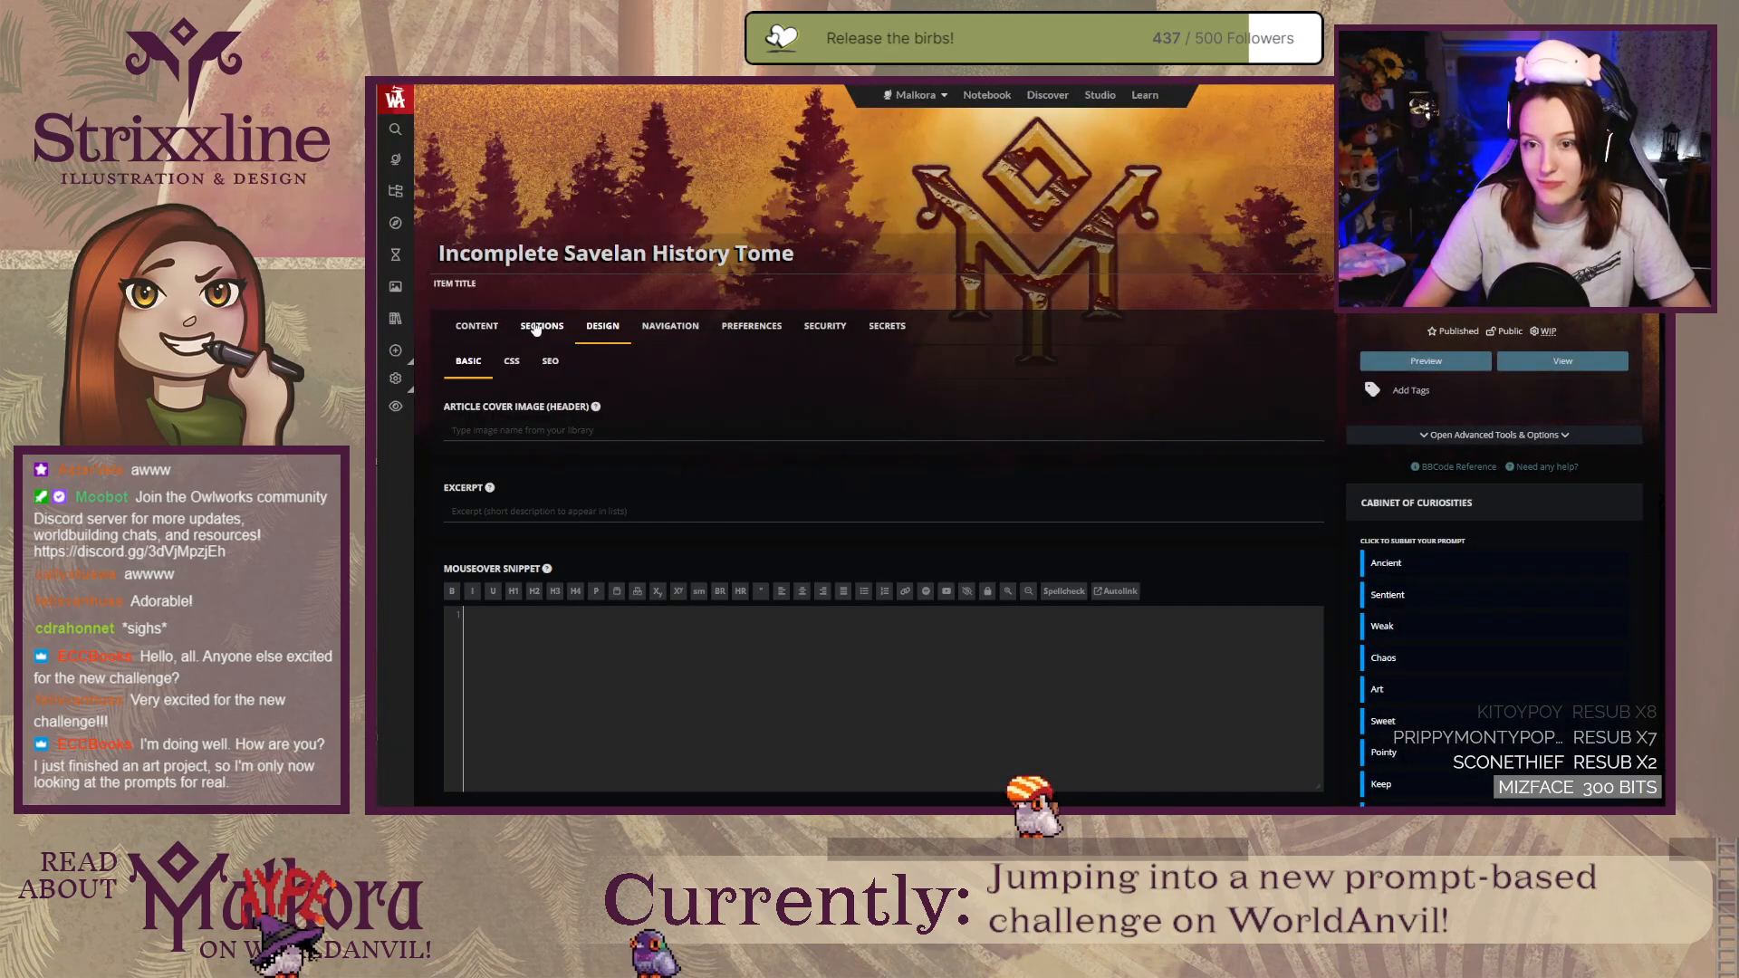
{"action": "left_click", "coordinate": [543, 328]}
{"action": "left_click", "coordinate": [594, 362]}
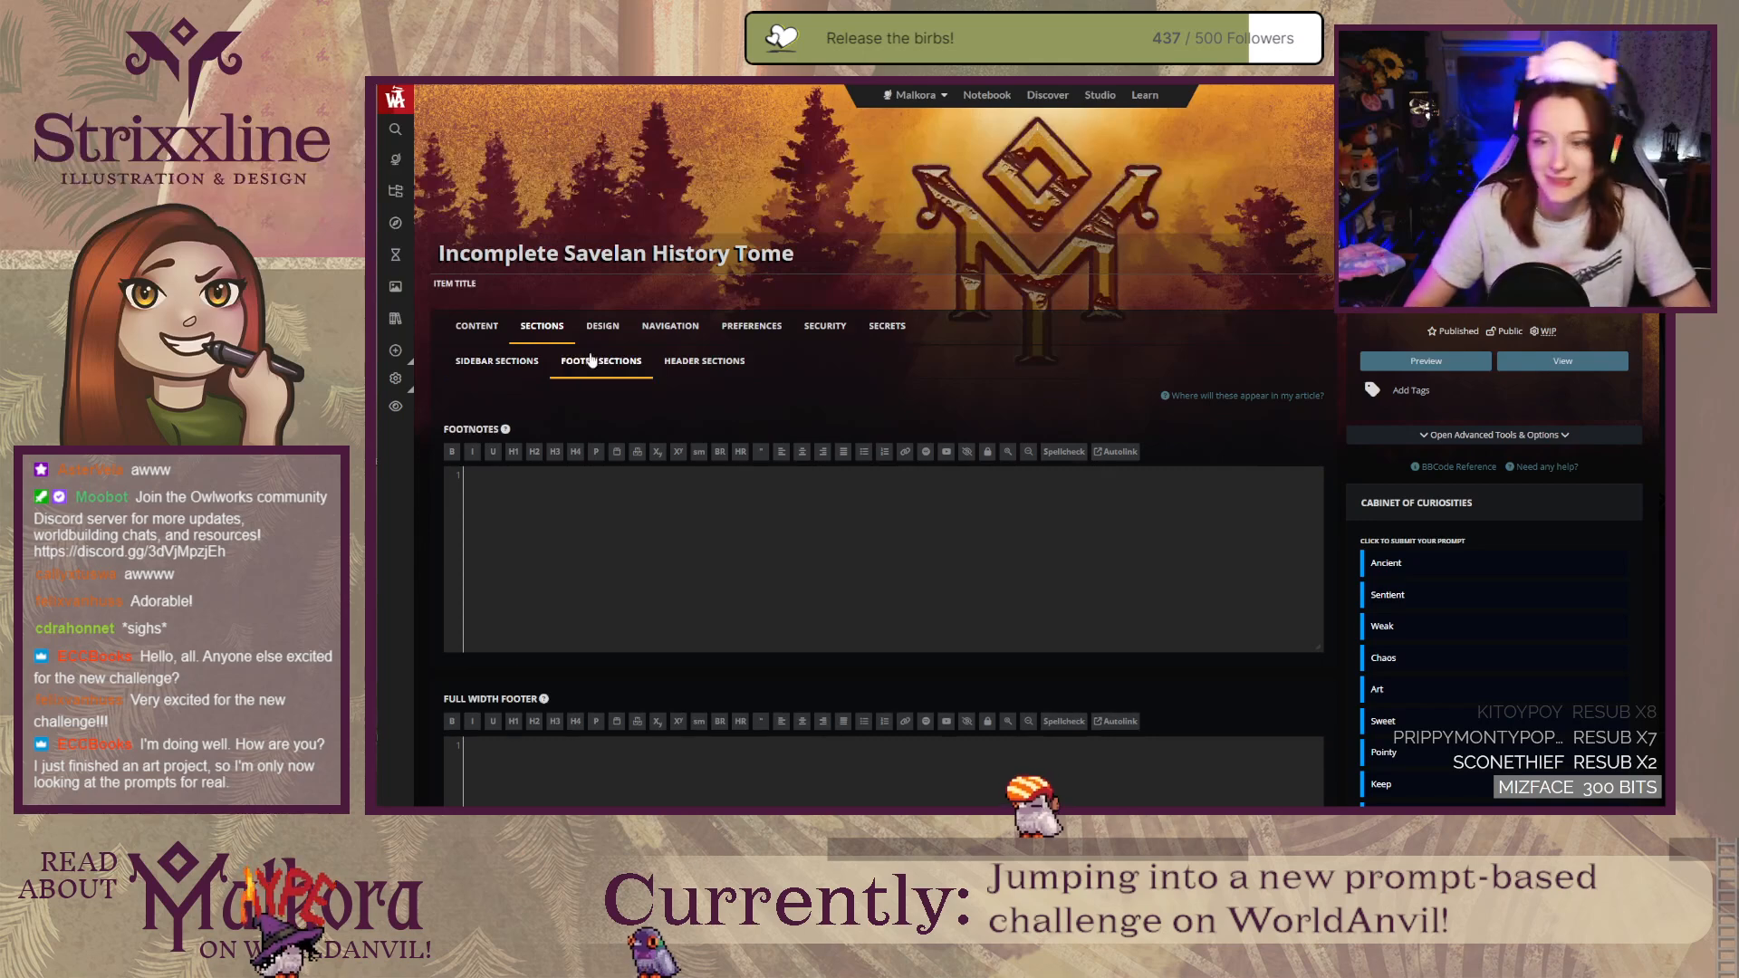
{"action": "scroll", "coordinate": [620, 697], "scroll_direction": "down", "scroll_amount": 4}
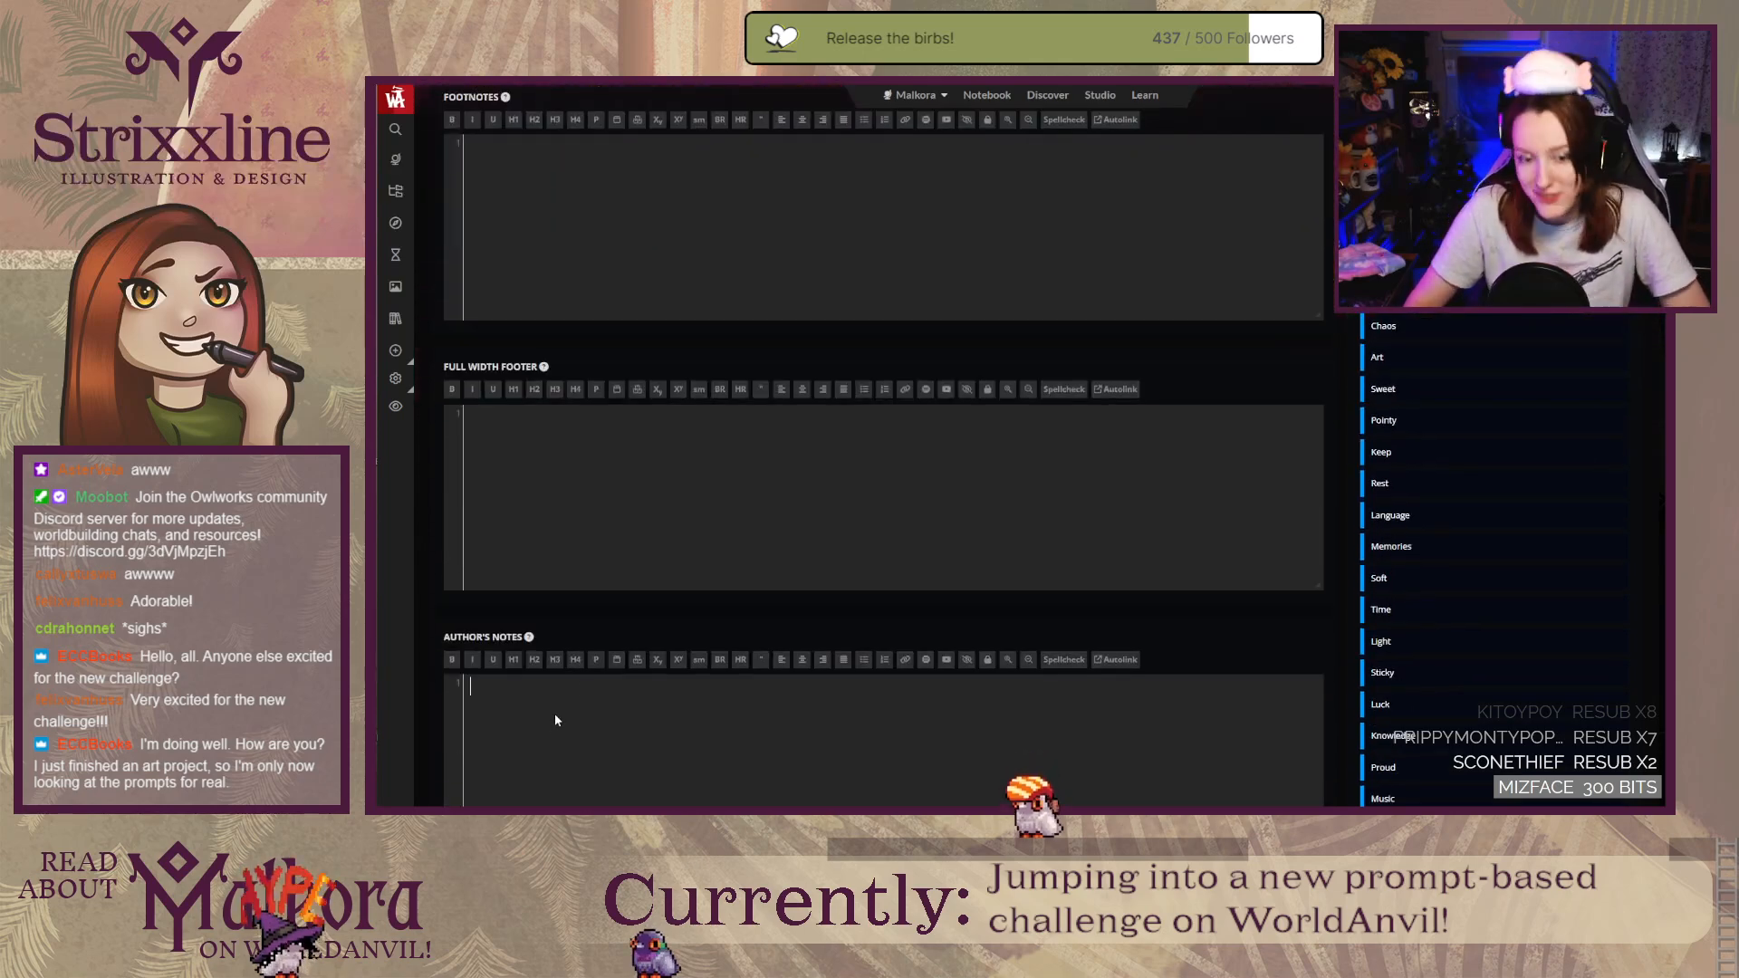
{"action": "left_click", "coordinate": [557, 688]}
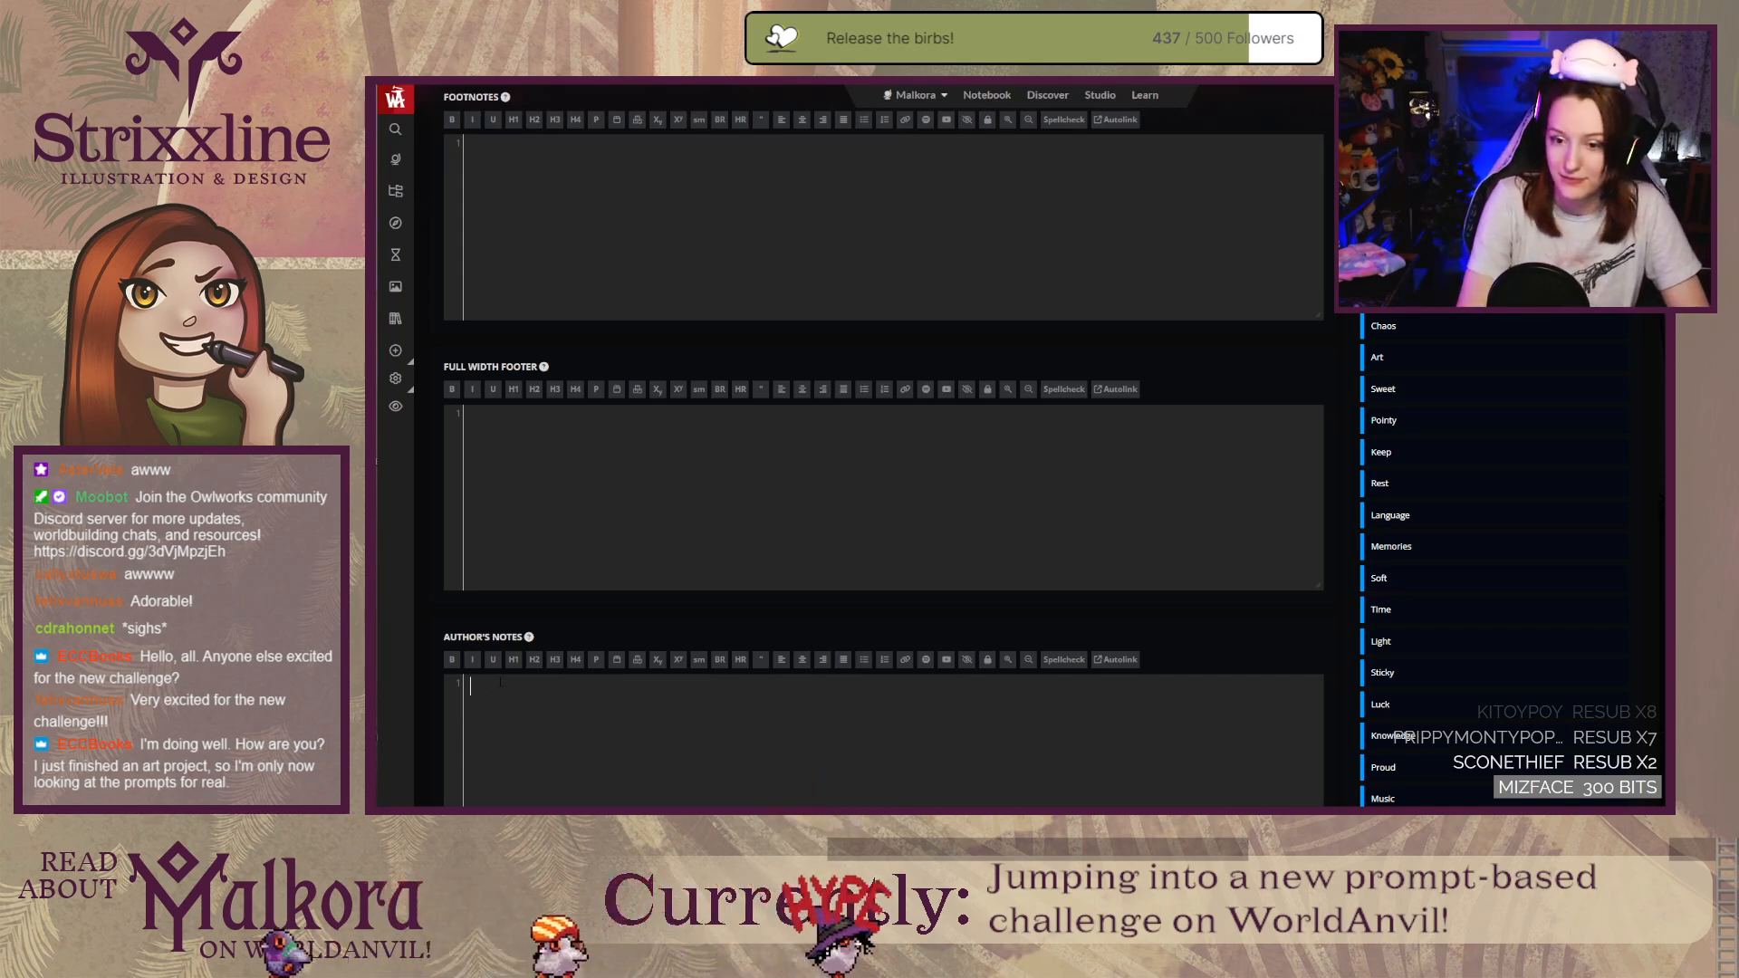
{"action": "type", "text": "This tom"}
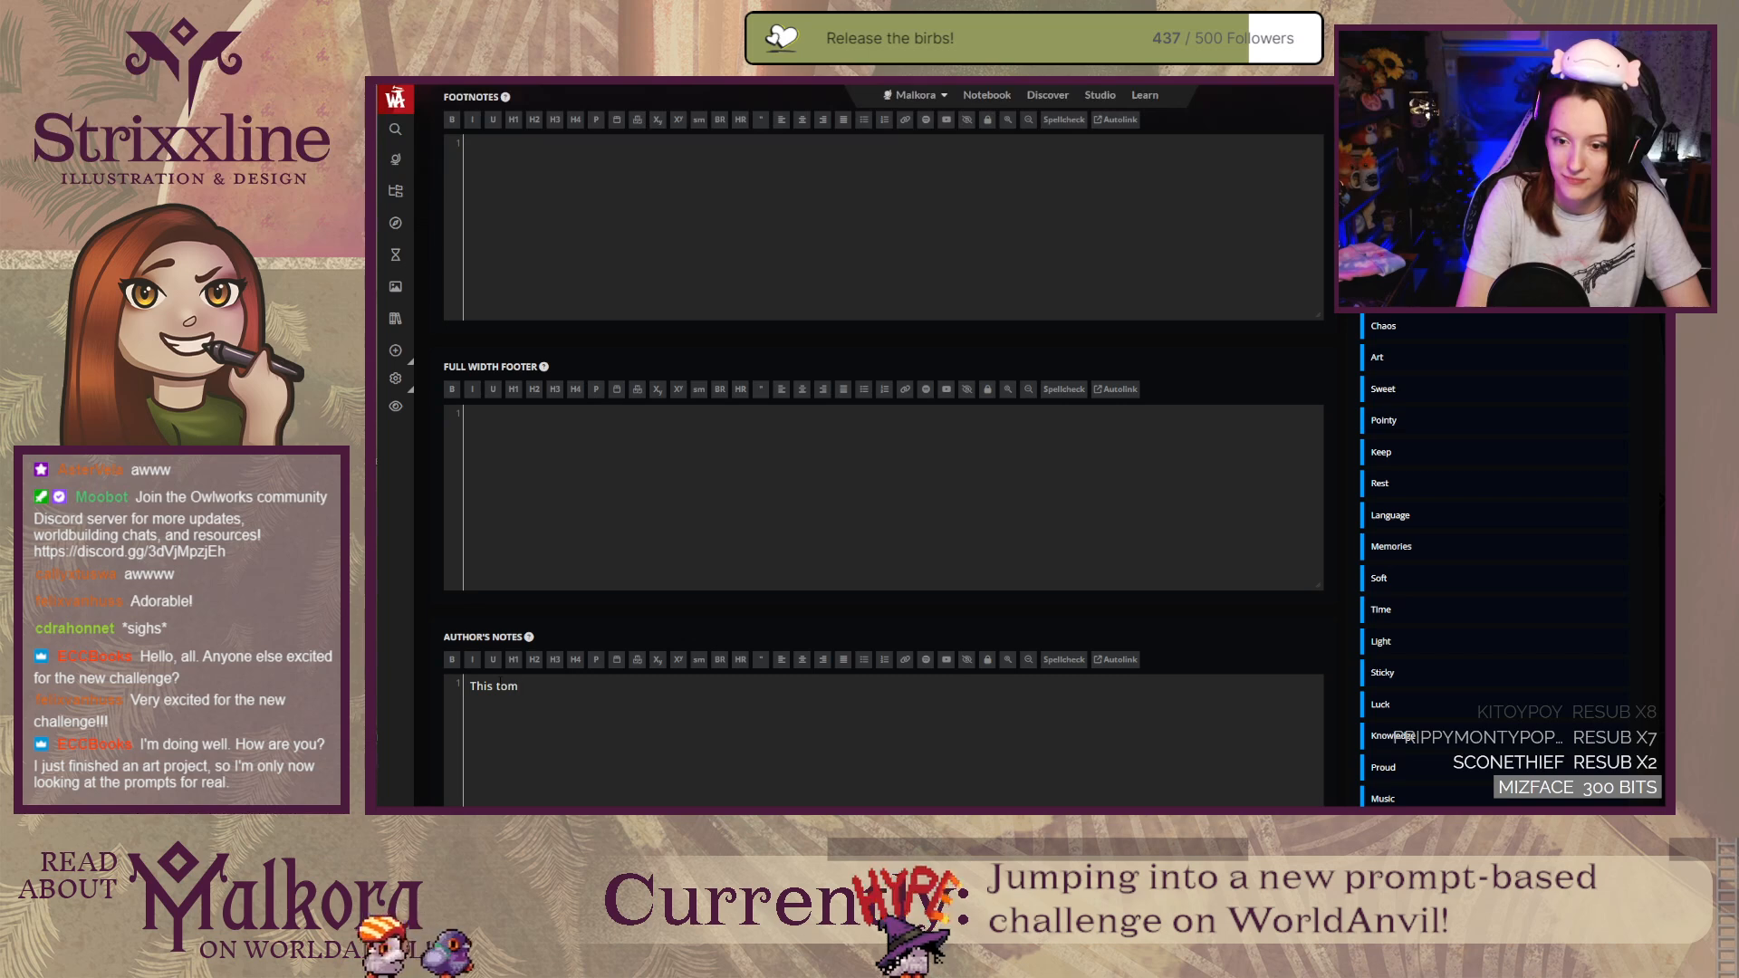
{"action": "type", "text": "e is mentioned in the @savelan"}
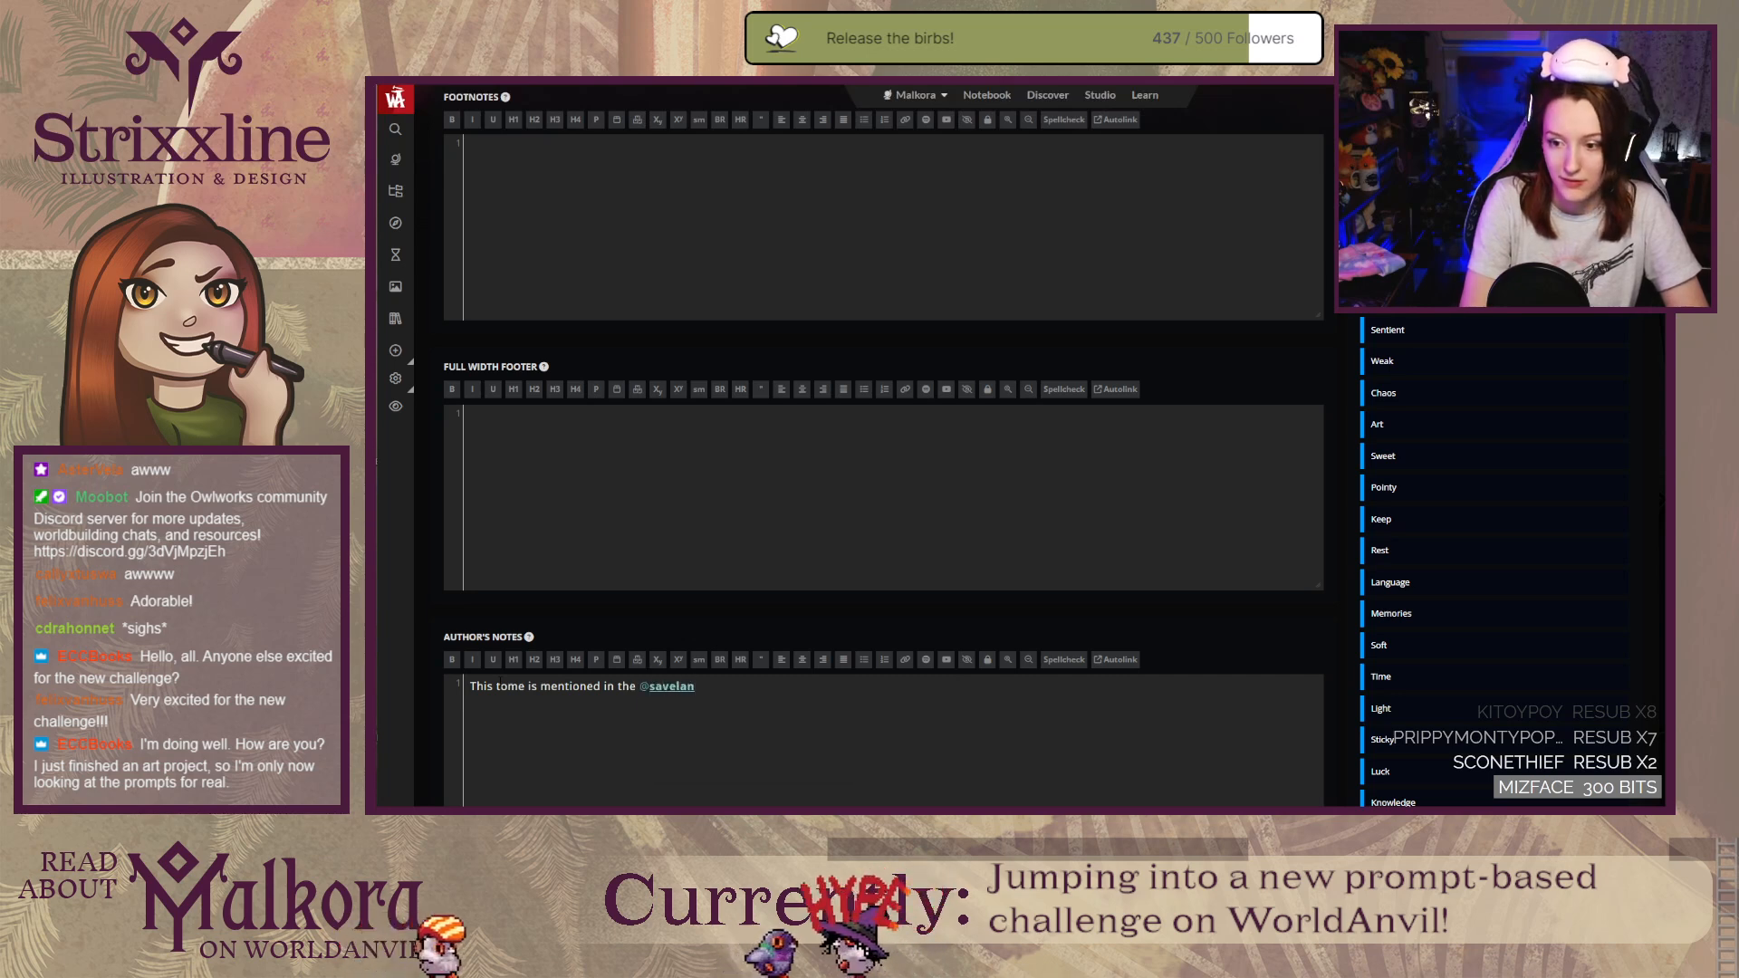
{"action": "key", "text": "Down"}
{"action": "key", "text": "Down"}
{"action": "key", "text": "Down"}
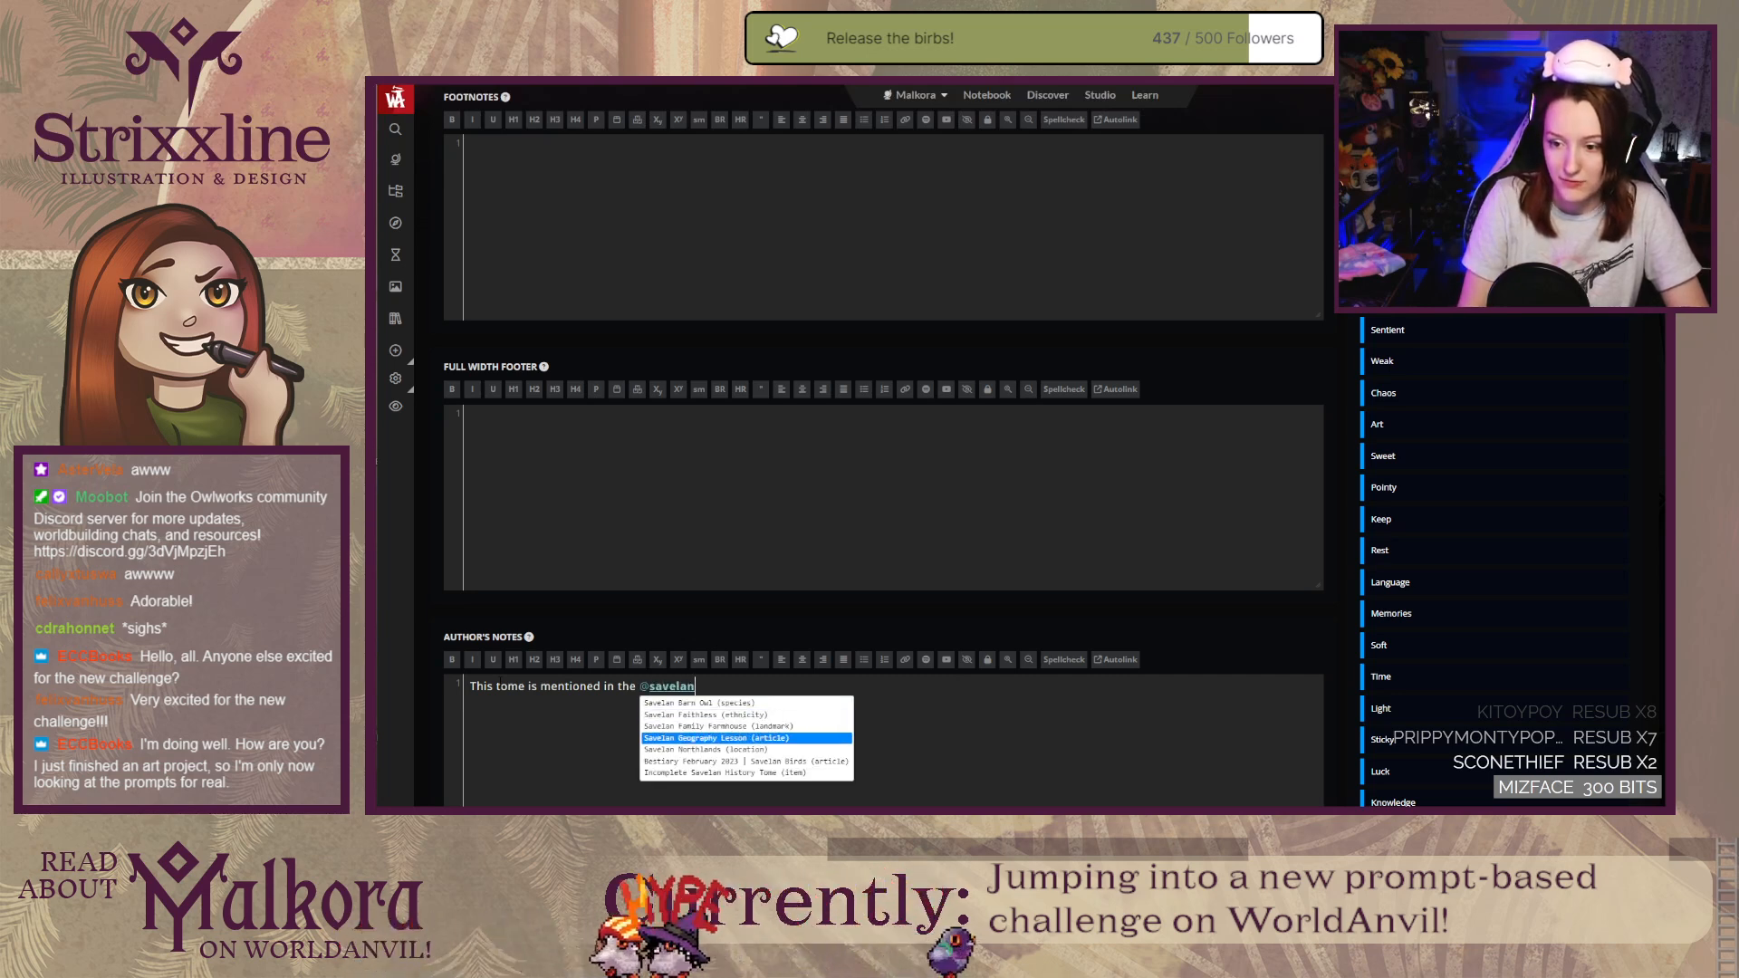
{"action": "key", "text": "Return"}
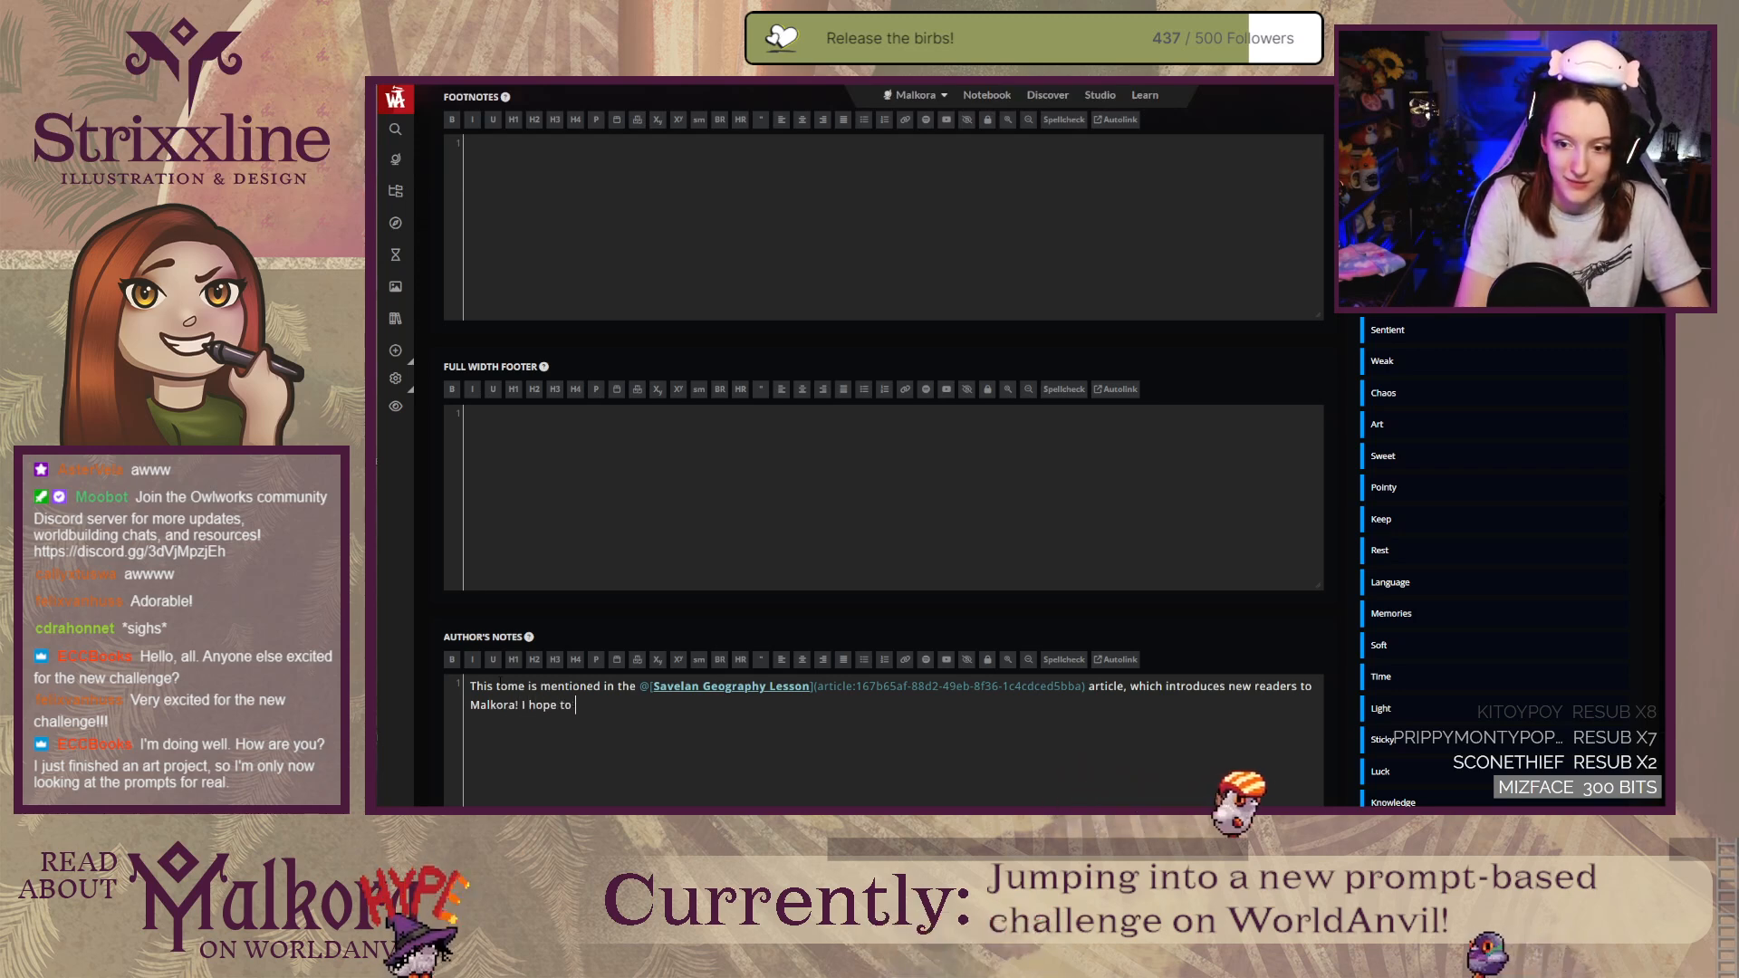
Step: Add "I hope to give this item some proper life one day, but for now it is just a curious little" to the notes
{"action": "type", "text": "ive this "}
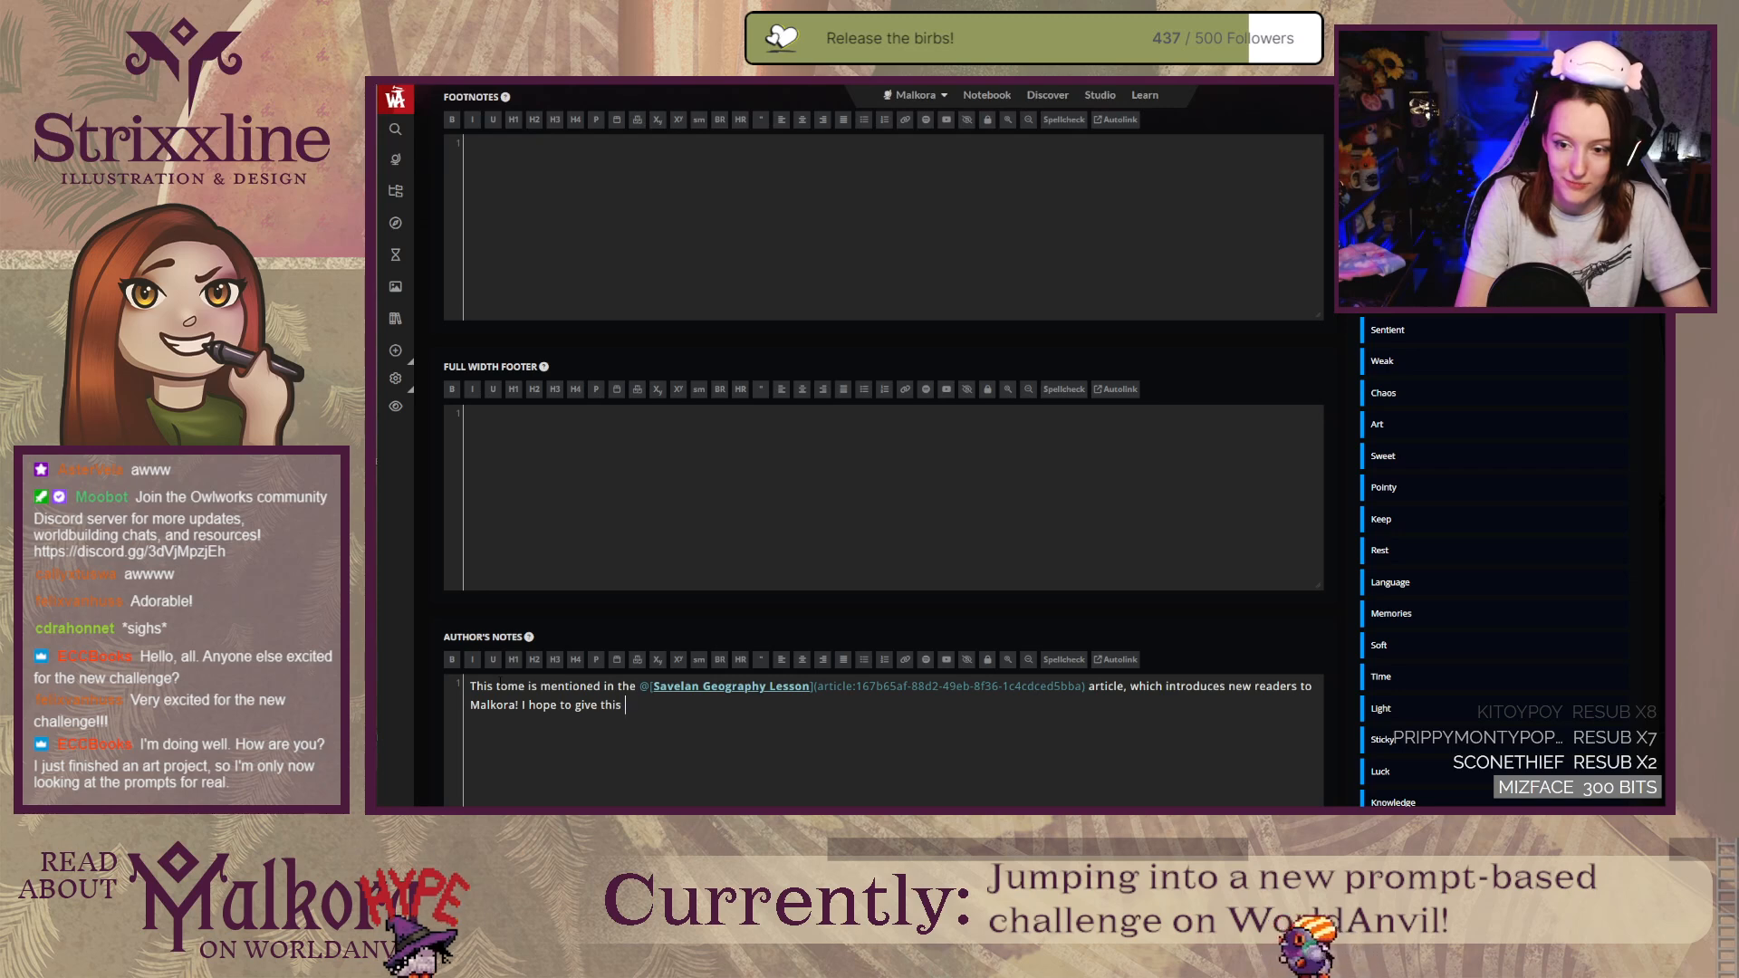
{"action": "type", "text": "item some proper"}
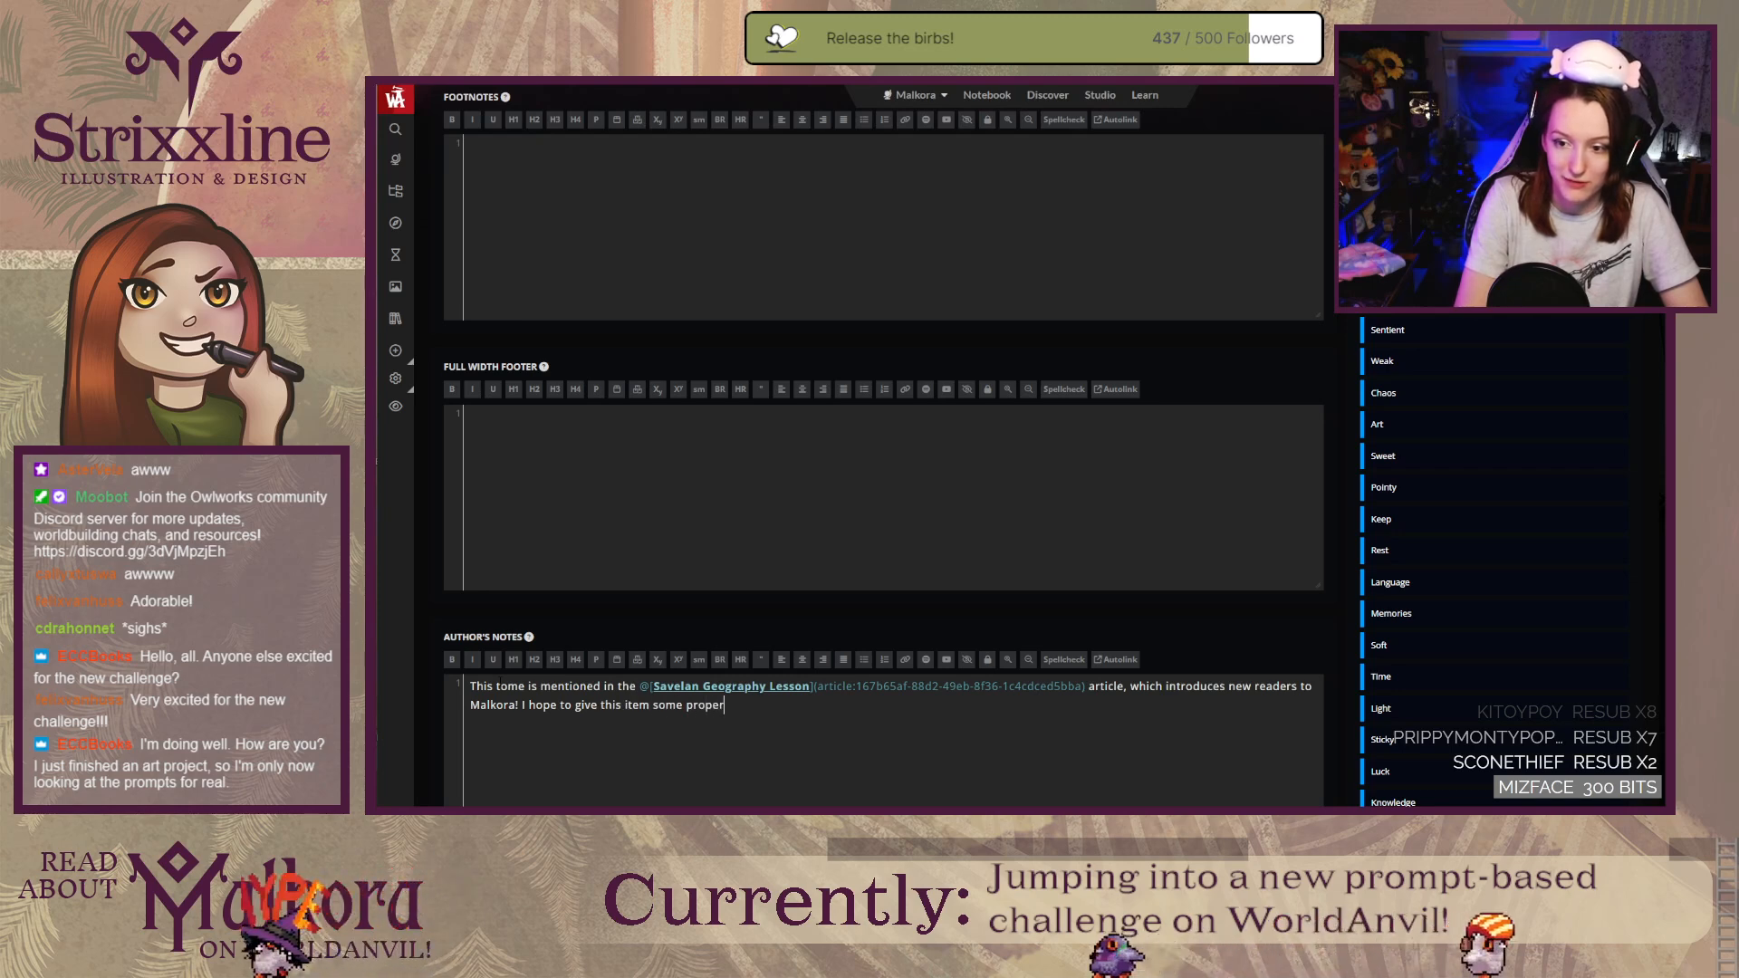
{"action": "type", "text": " life one day"}
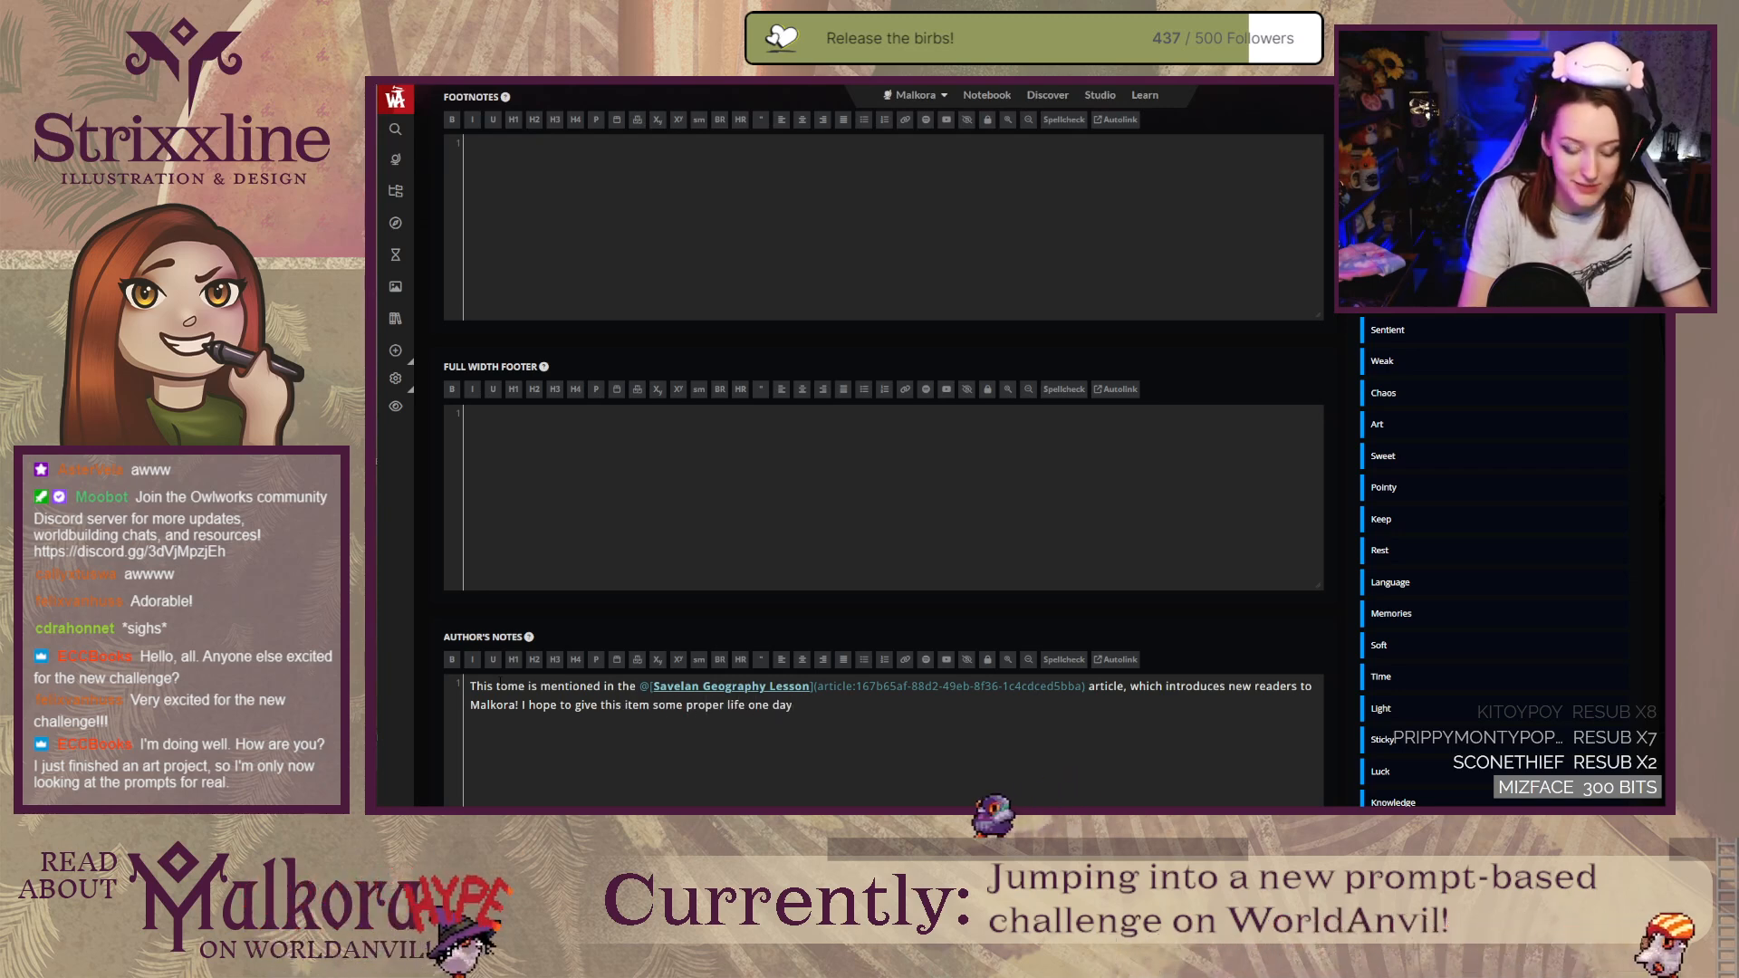
{"action": "type", "text": ", but for n"}
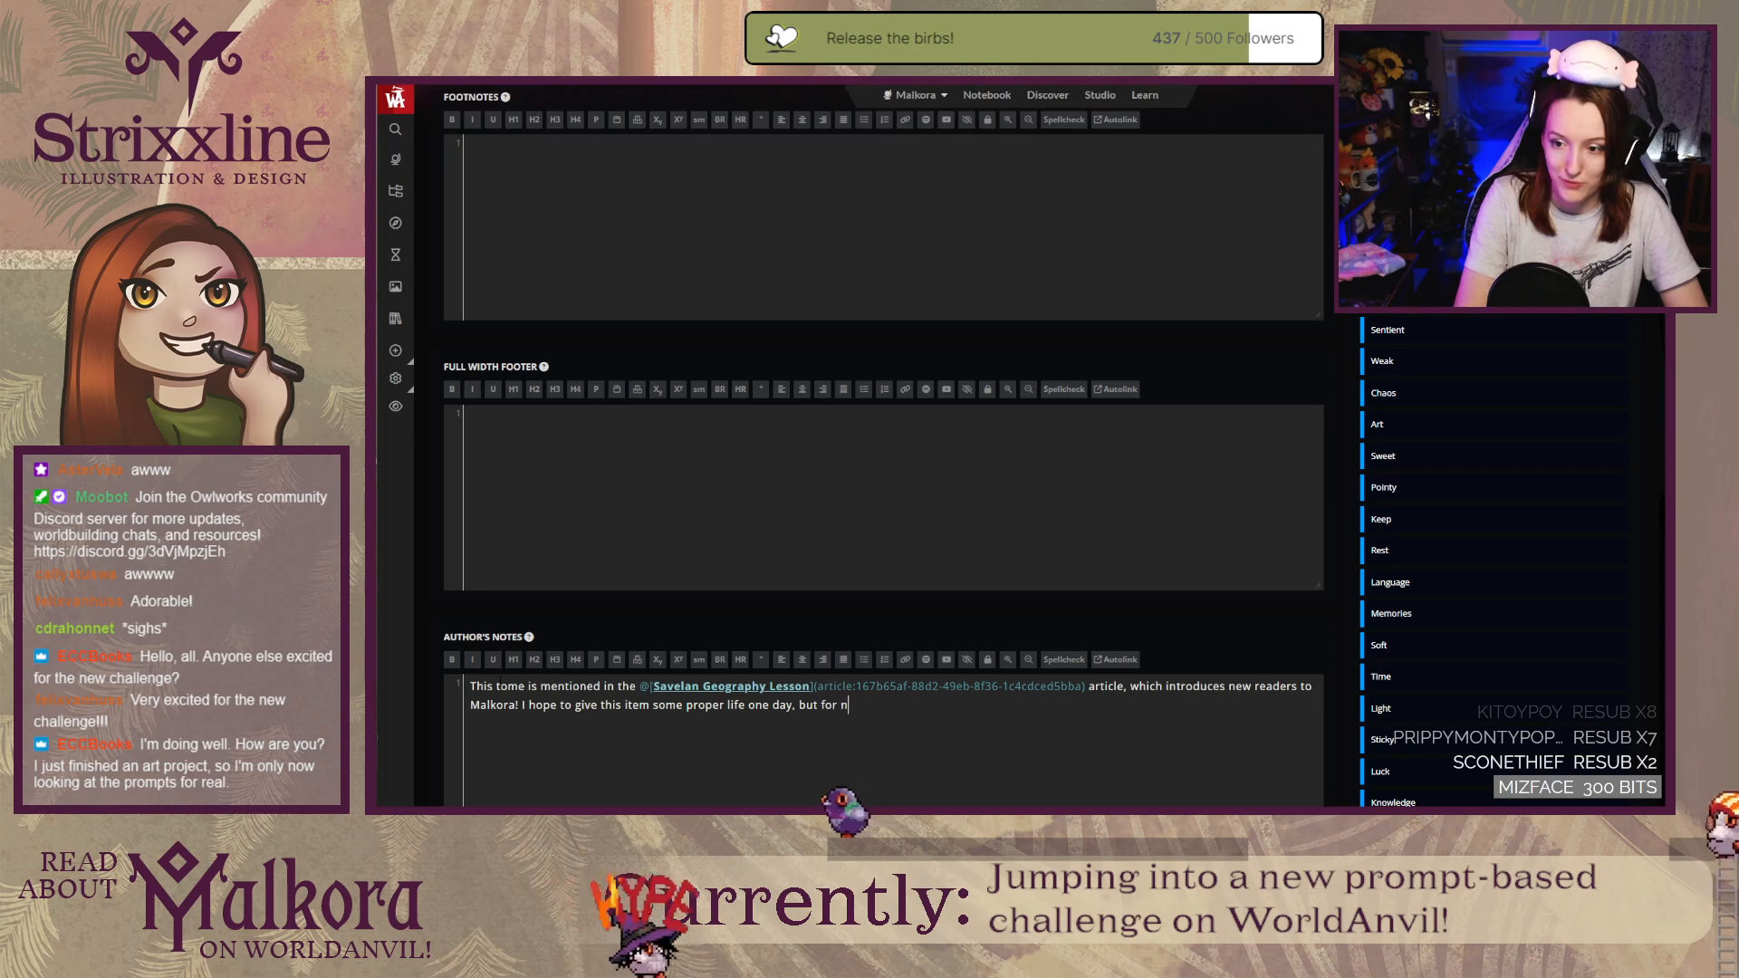
{"action": "type", "text": "ow it sis"}
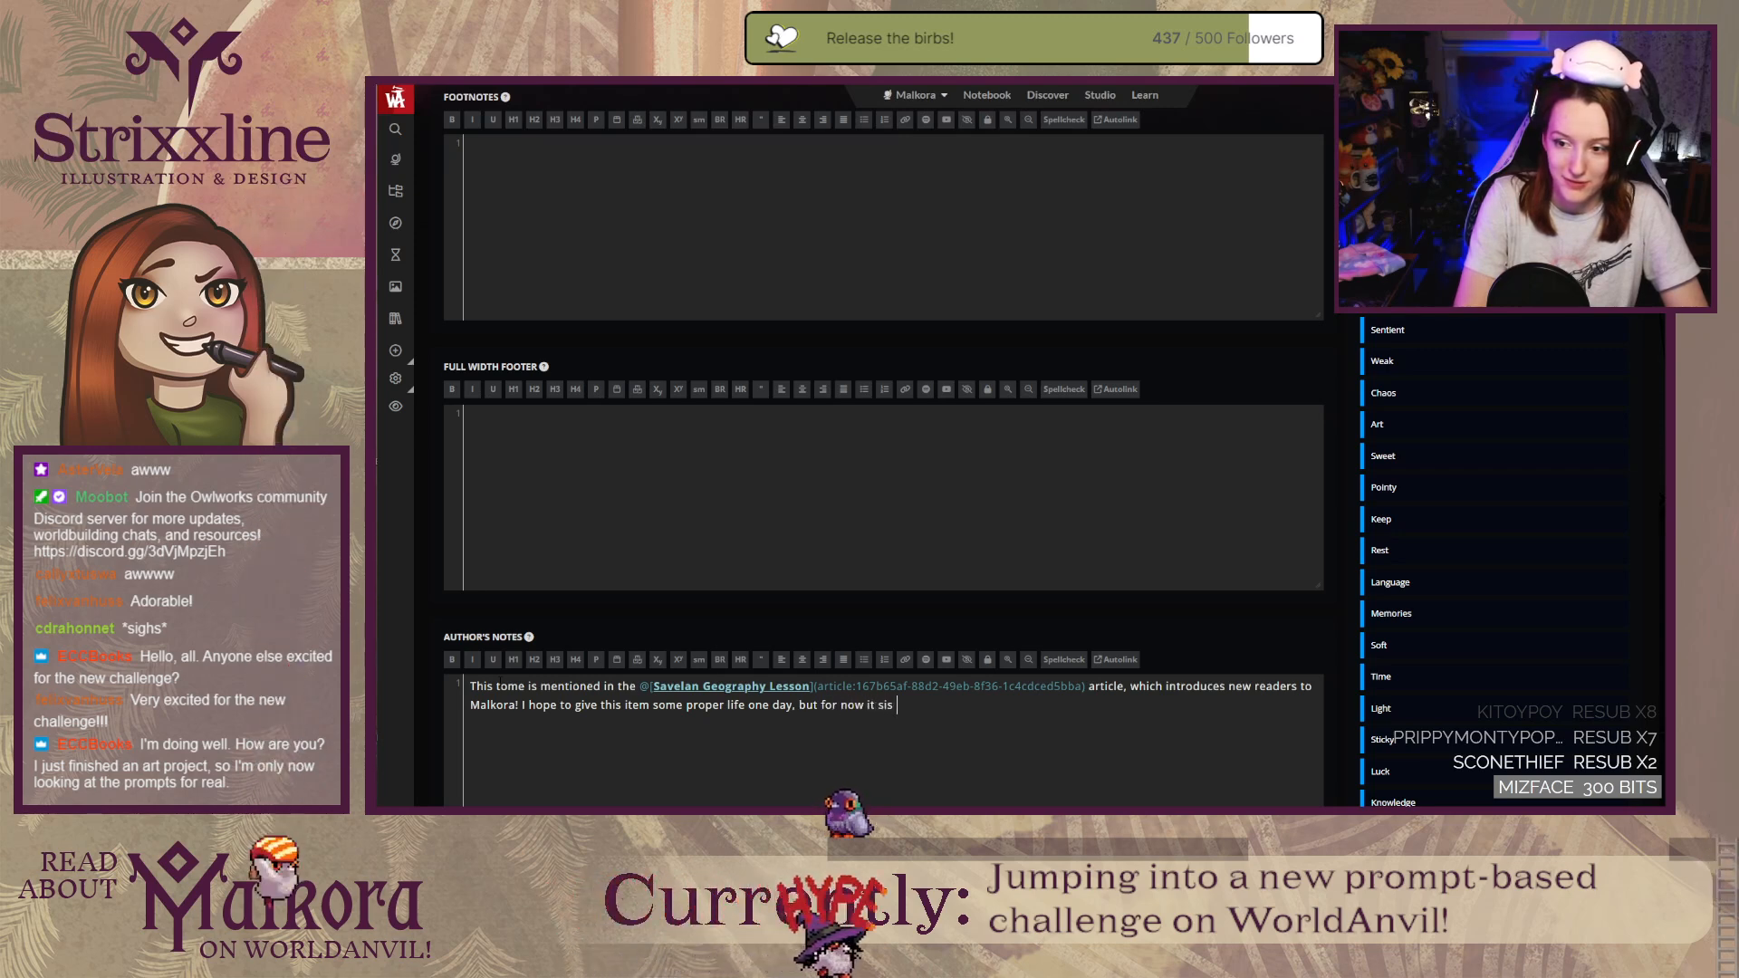
{"action": "key", "text": "BackSpace"}
{"action": "key", "text": "BackSpace"}
{"action": "key", "text": "BackSpace"}
{"action": "key", "text": "BackSpace"}
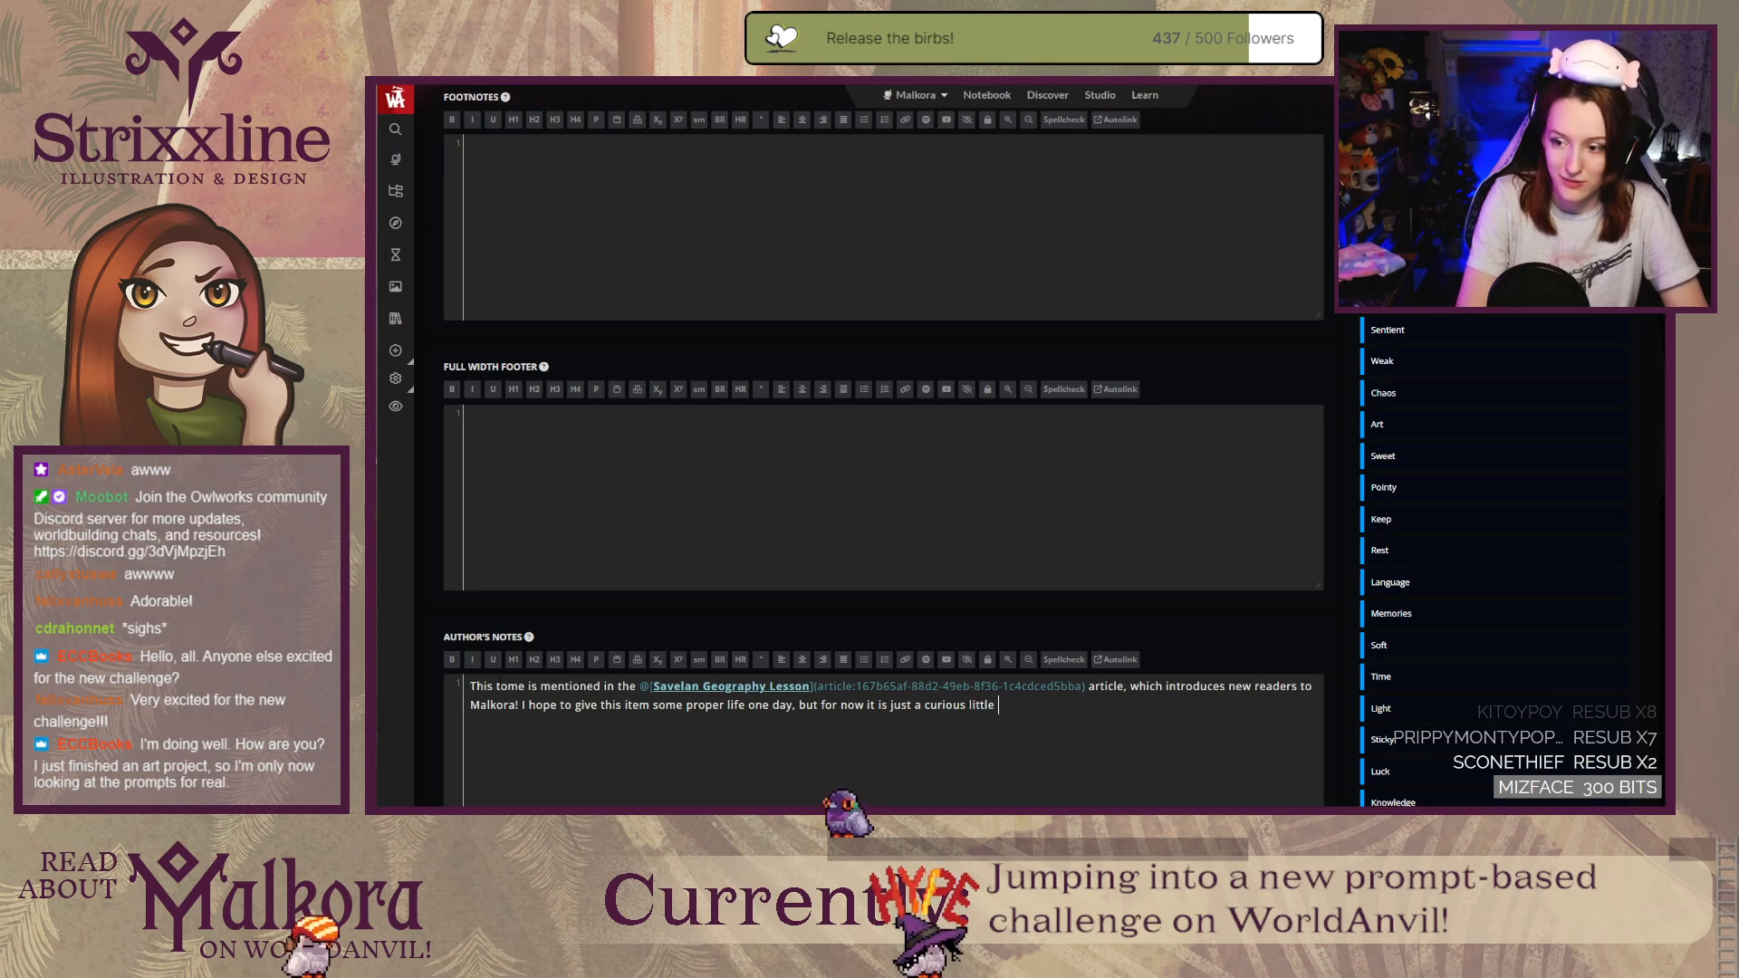
Step: Finish the author's notes with "feature of a living-breathing Malkora and the souls within who want to learn more about it the same way you do!"
{"action": "type", "text": "ature of a l"}
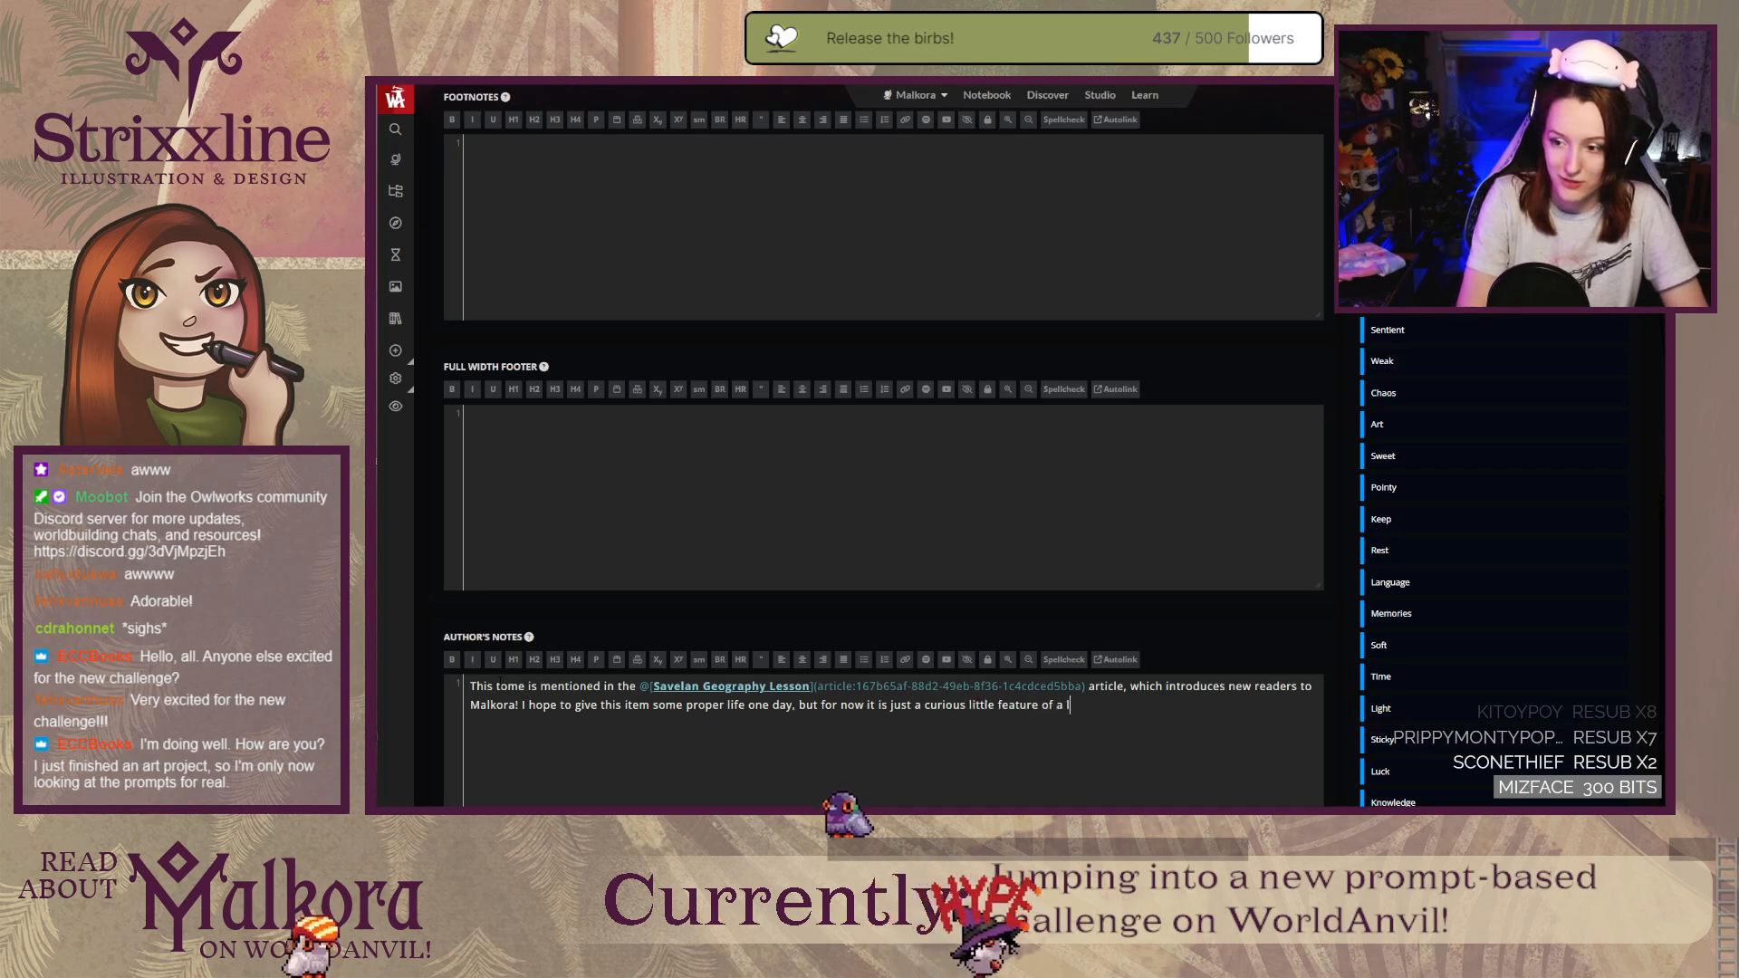
{"action": "type", "text": "iving-breathing"}
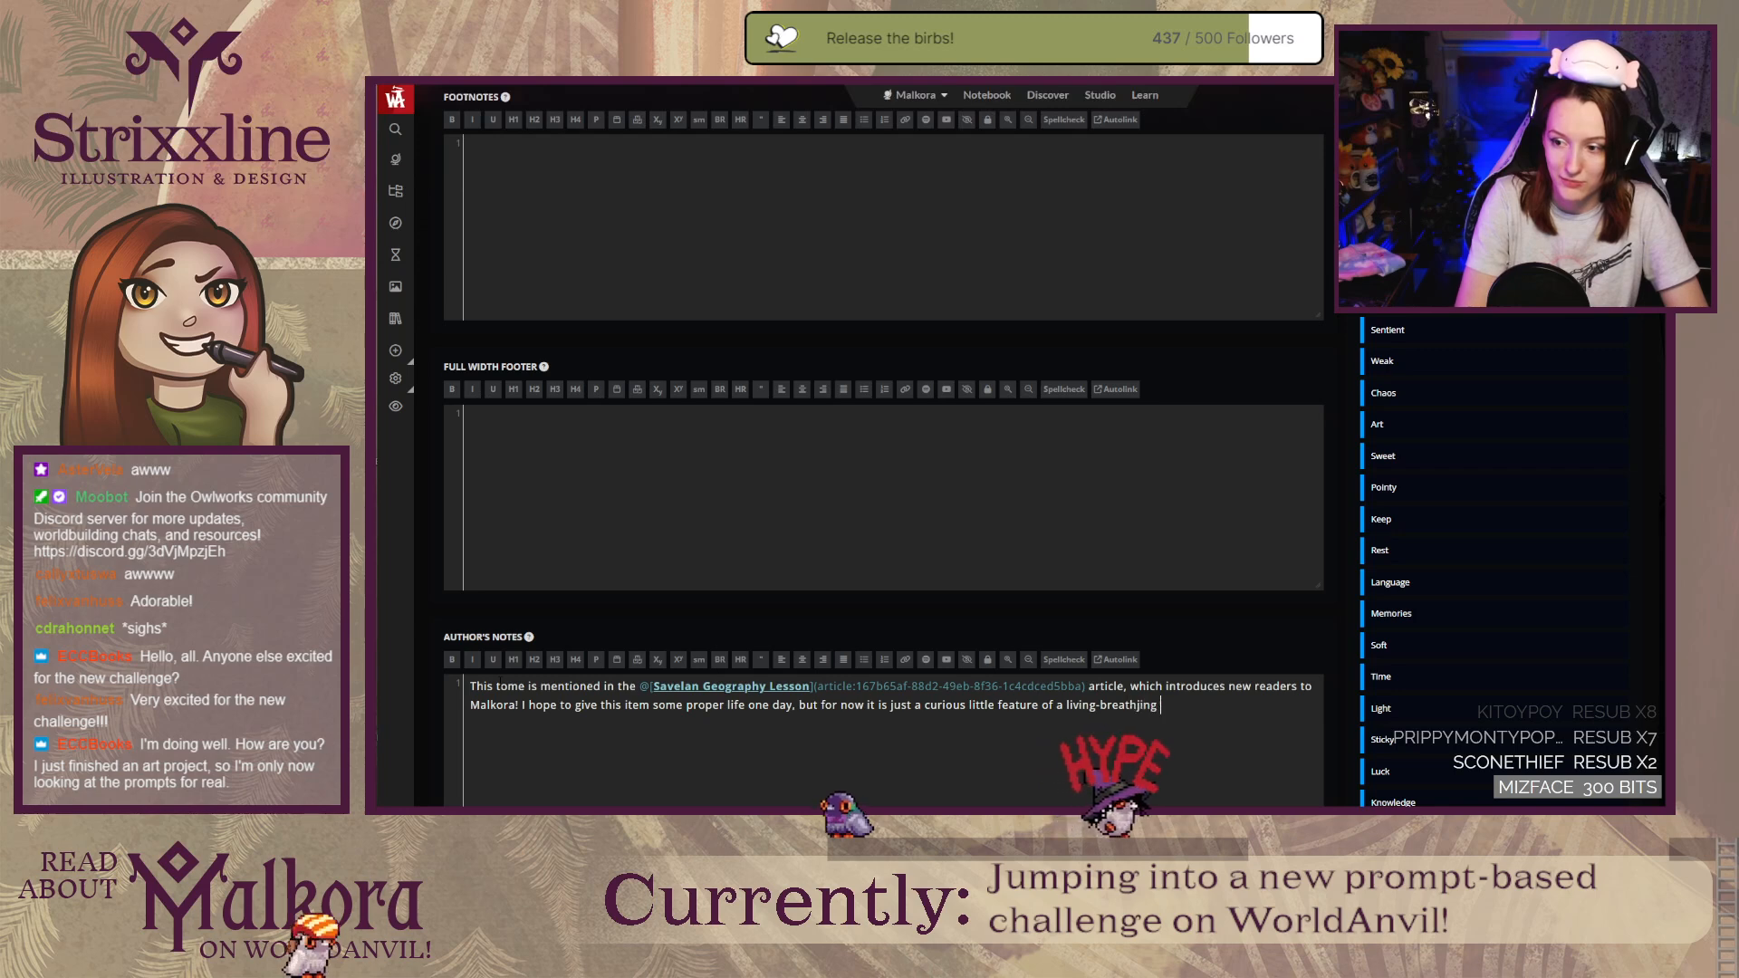
{"action": "type", "text": " Malkora"}
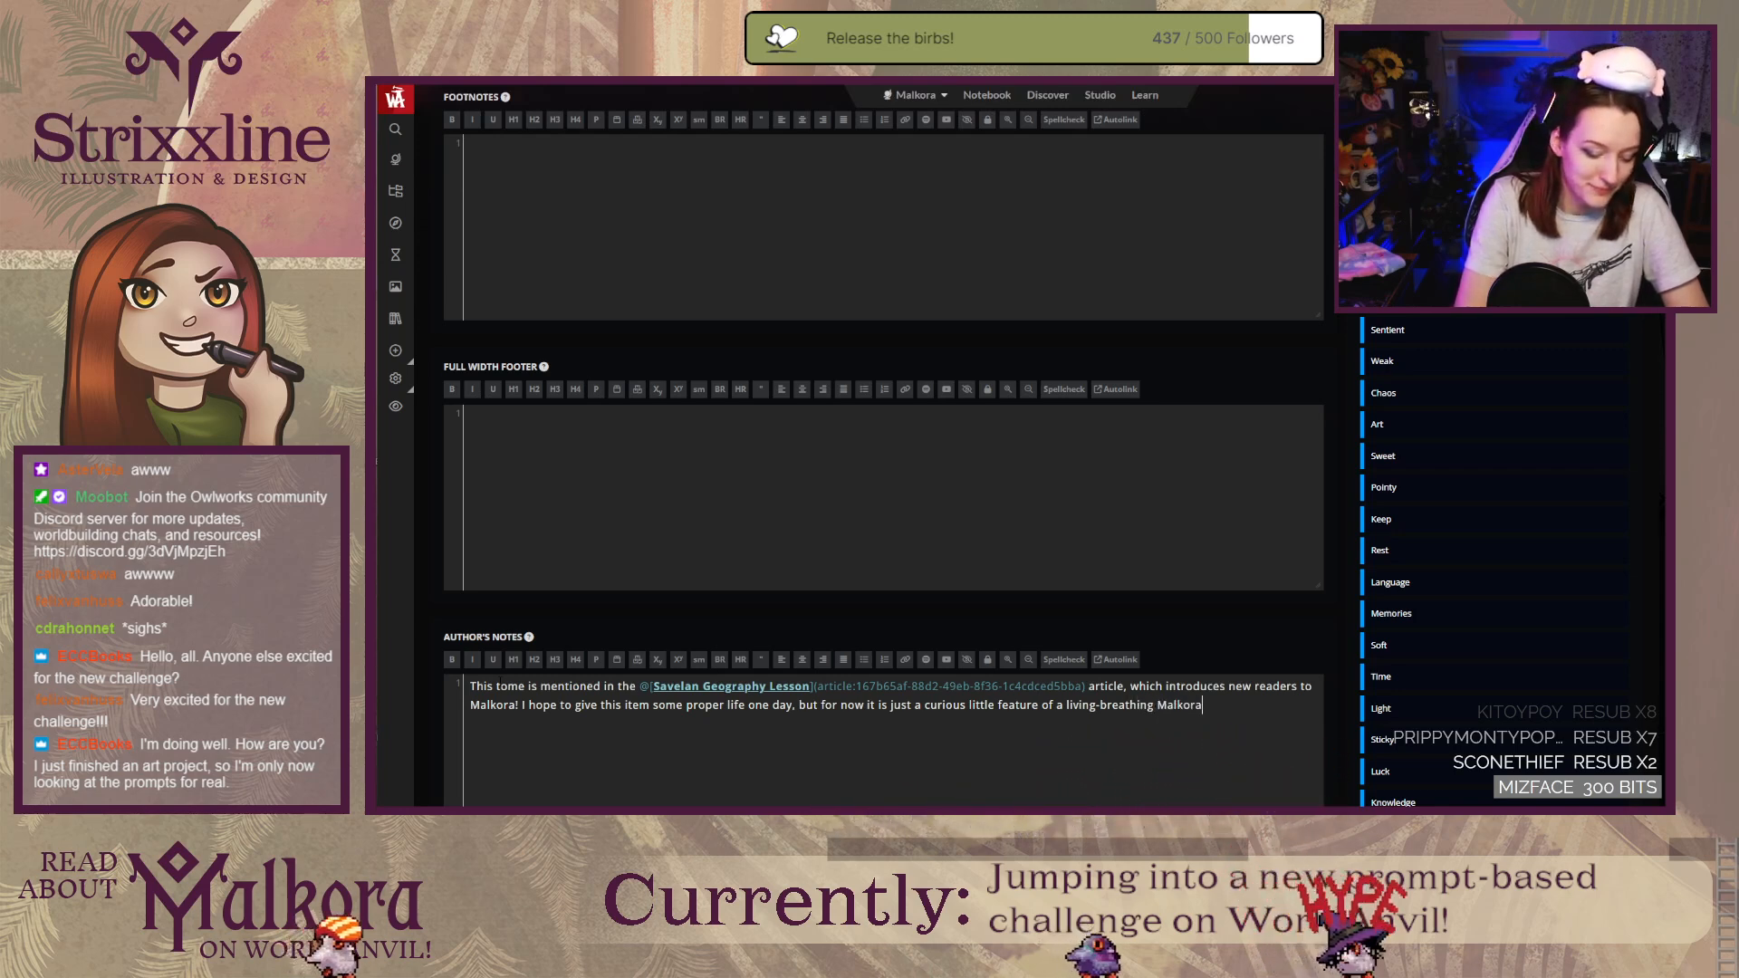
{"action": "type", "text": " and the sould"}
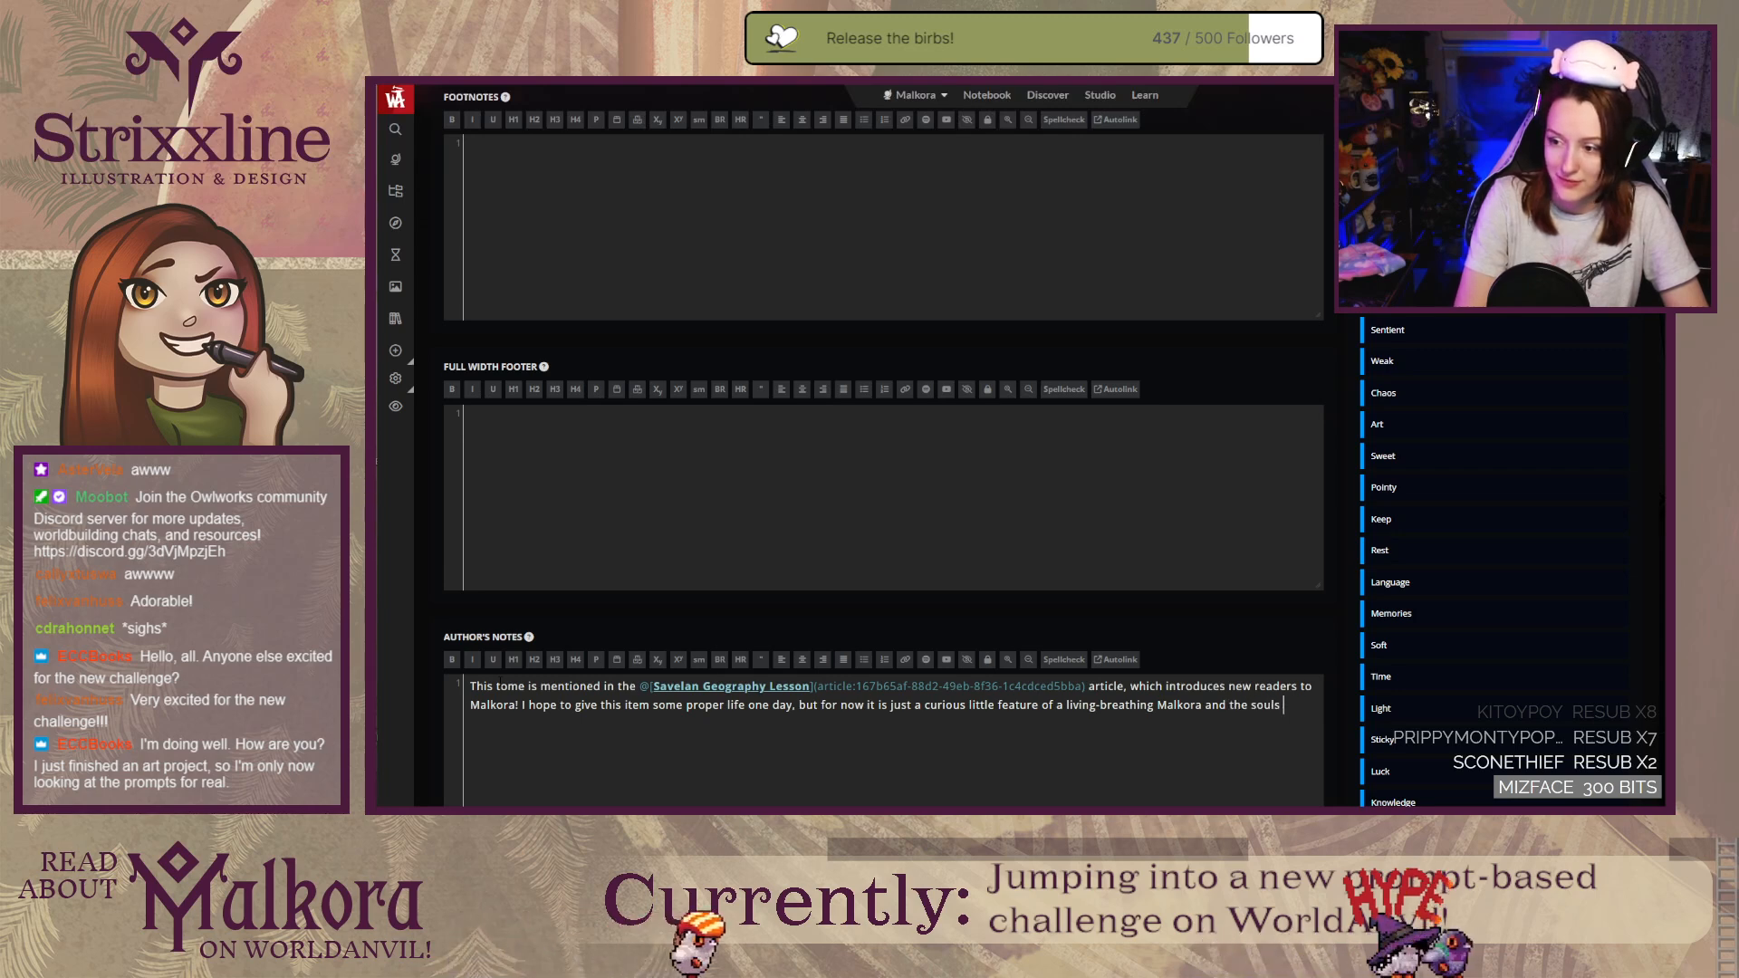
{"action": "type", "text": " within wh"}
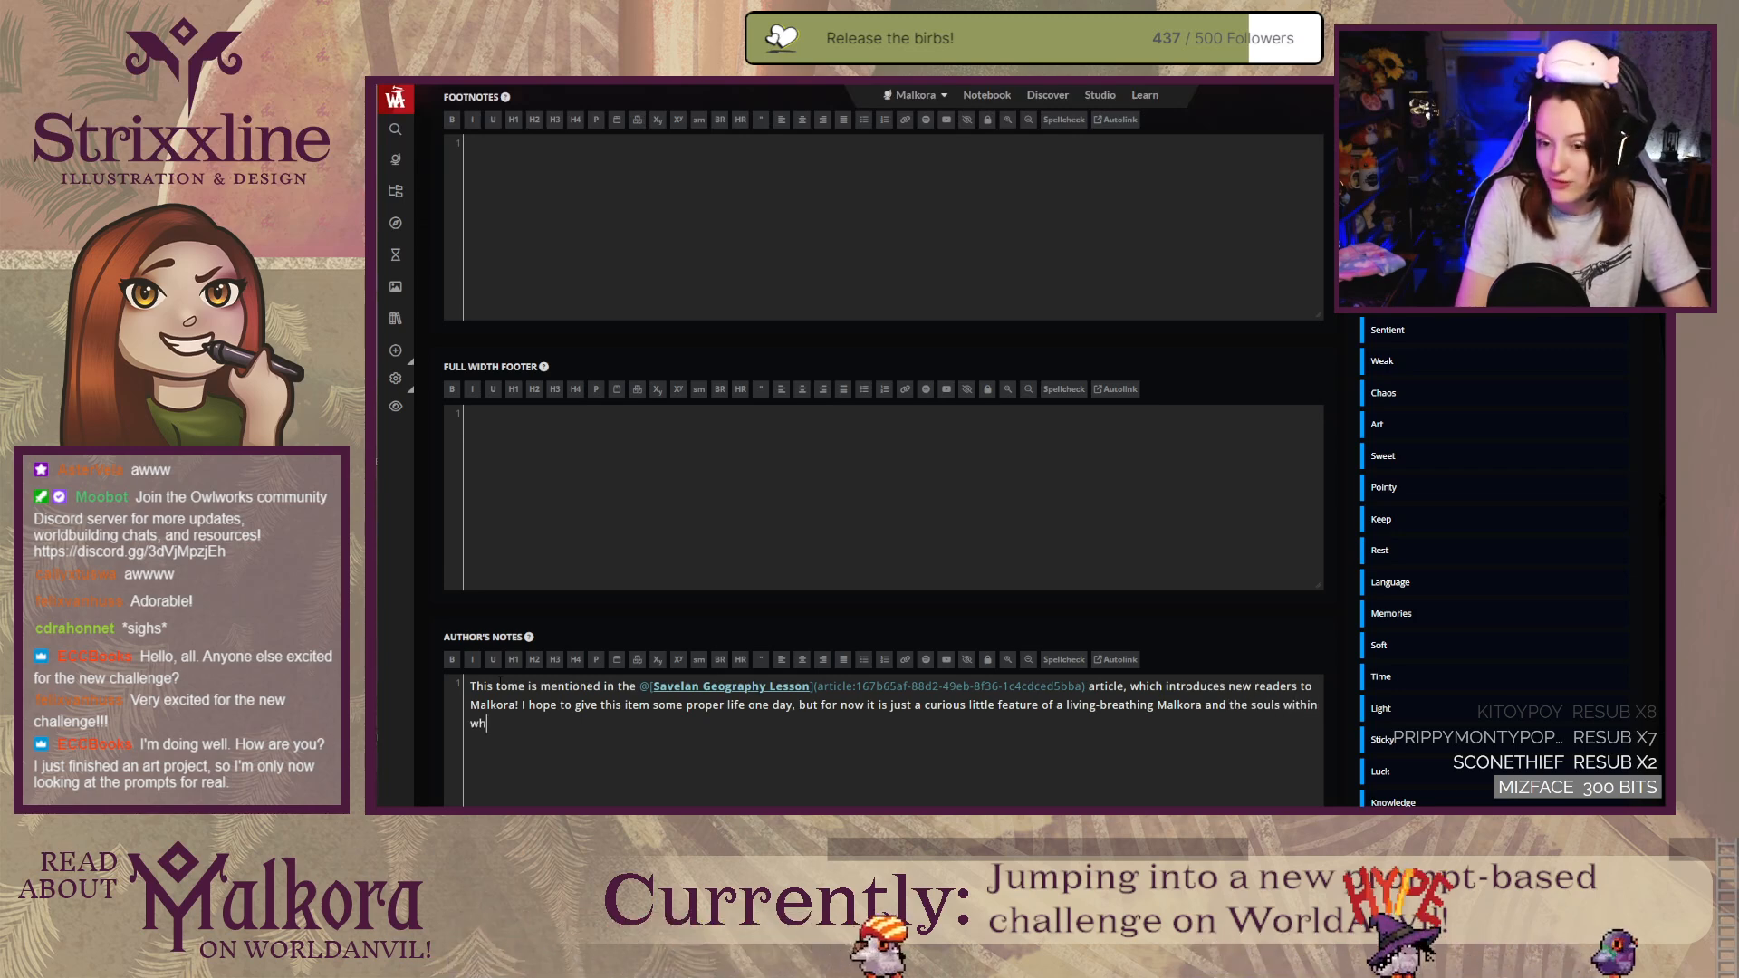
{"action": "type", "text": "o want to learn"}
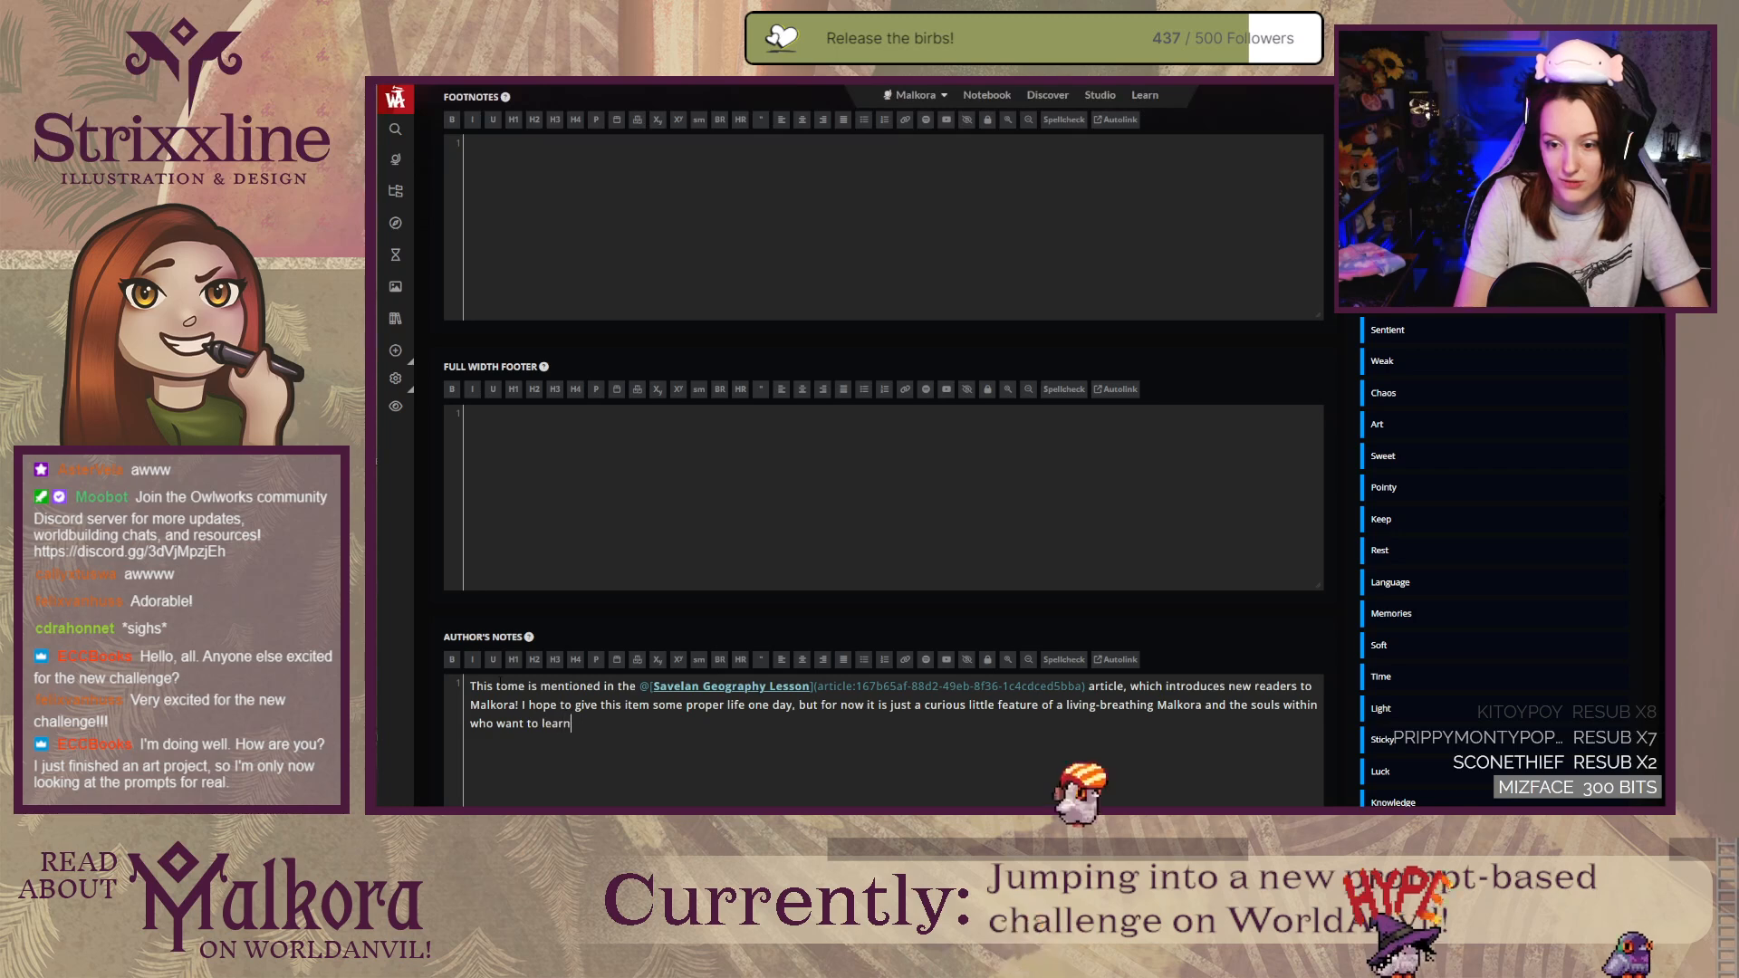
{"action": "type", "text": "it j"}
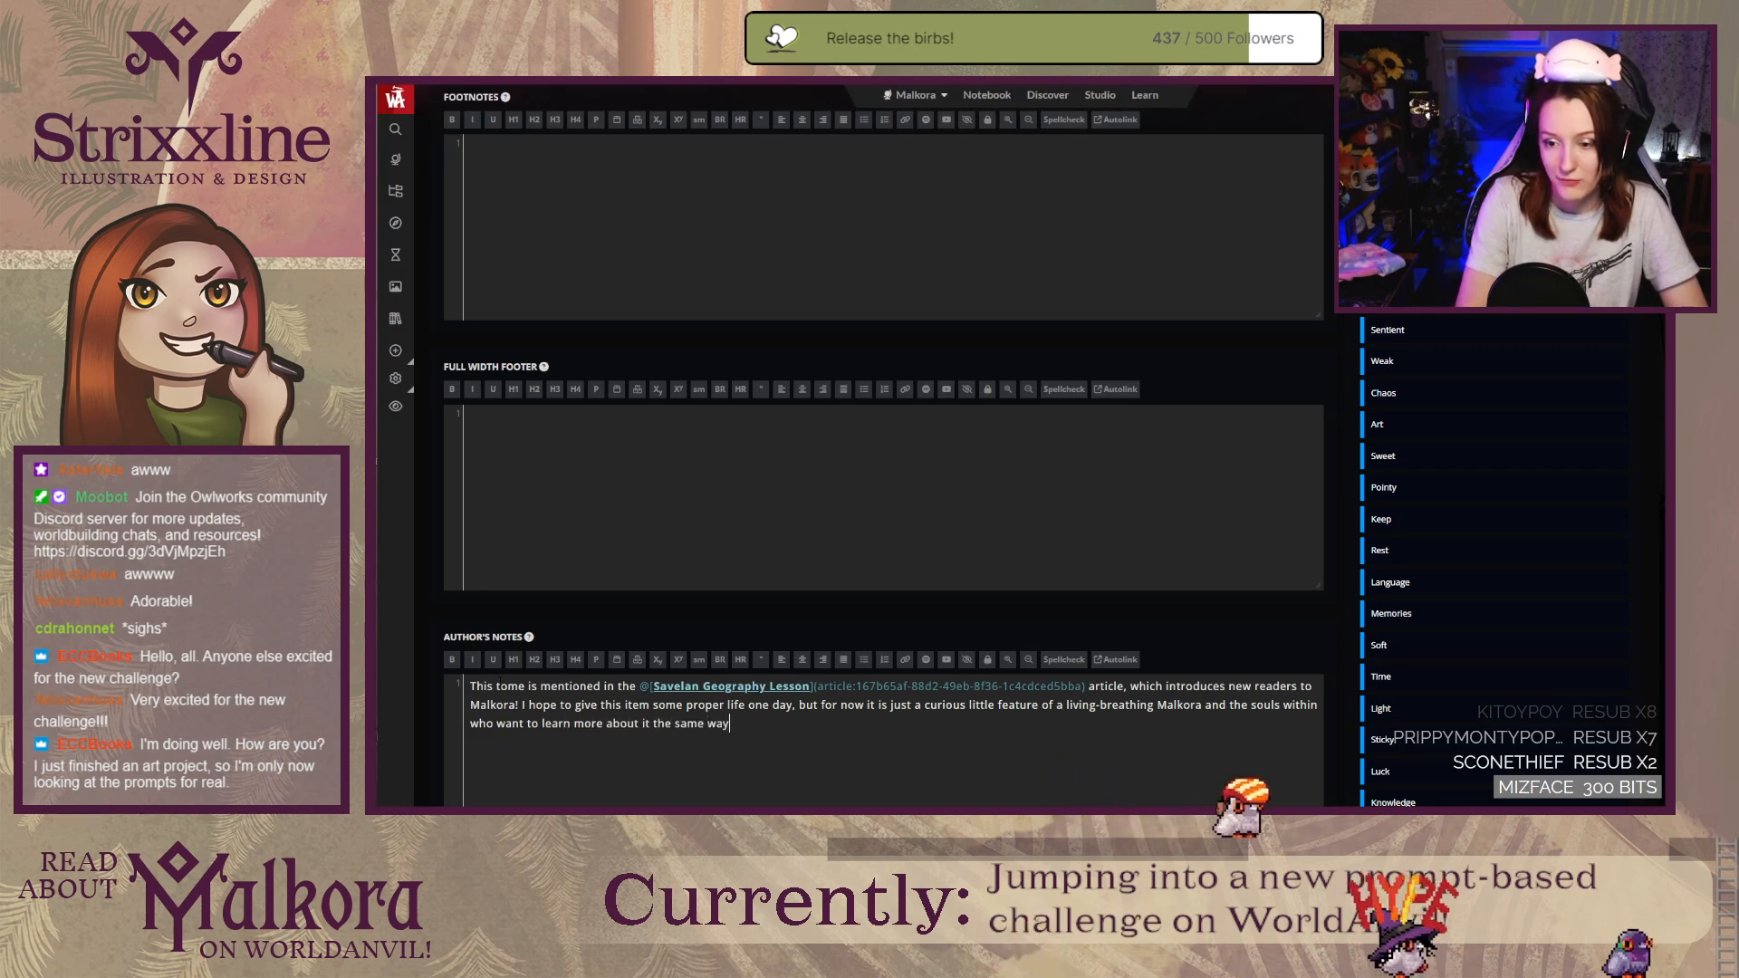
{"action": "type", "text": "he same way you do!"}
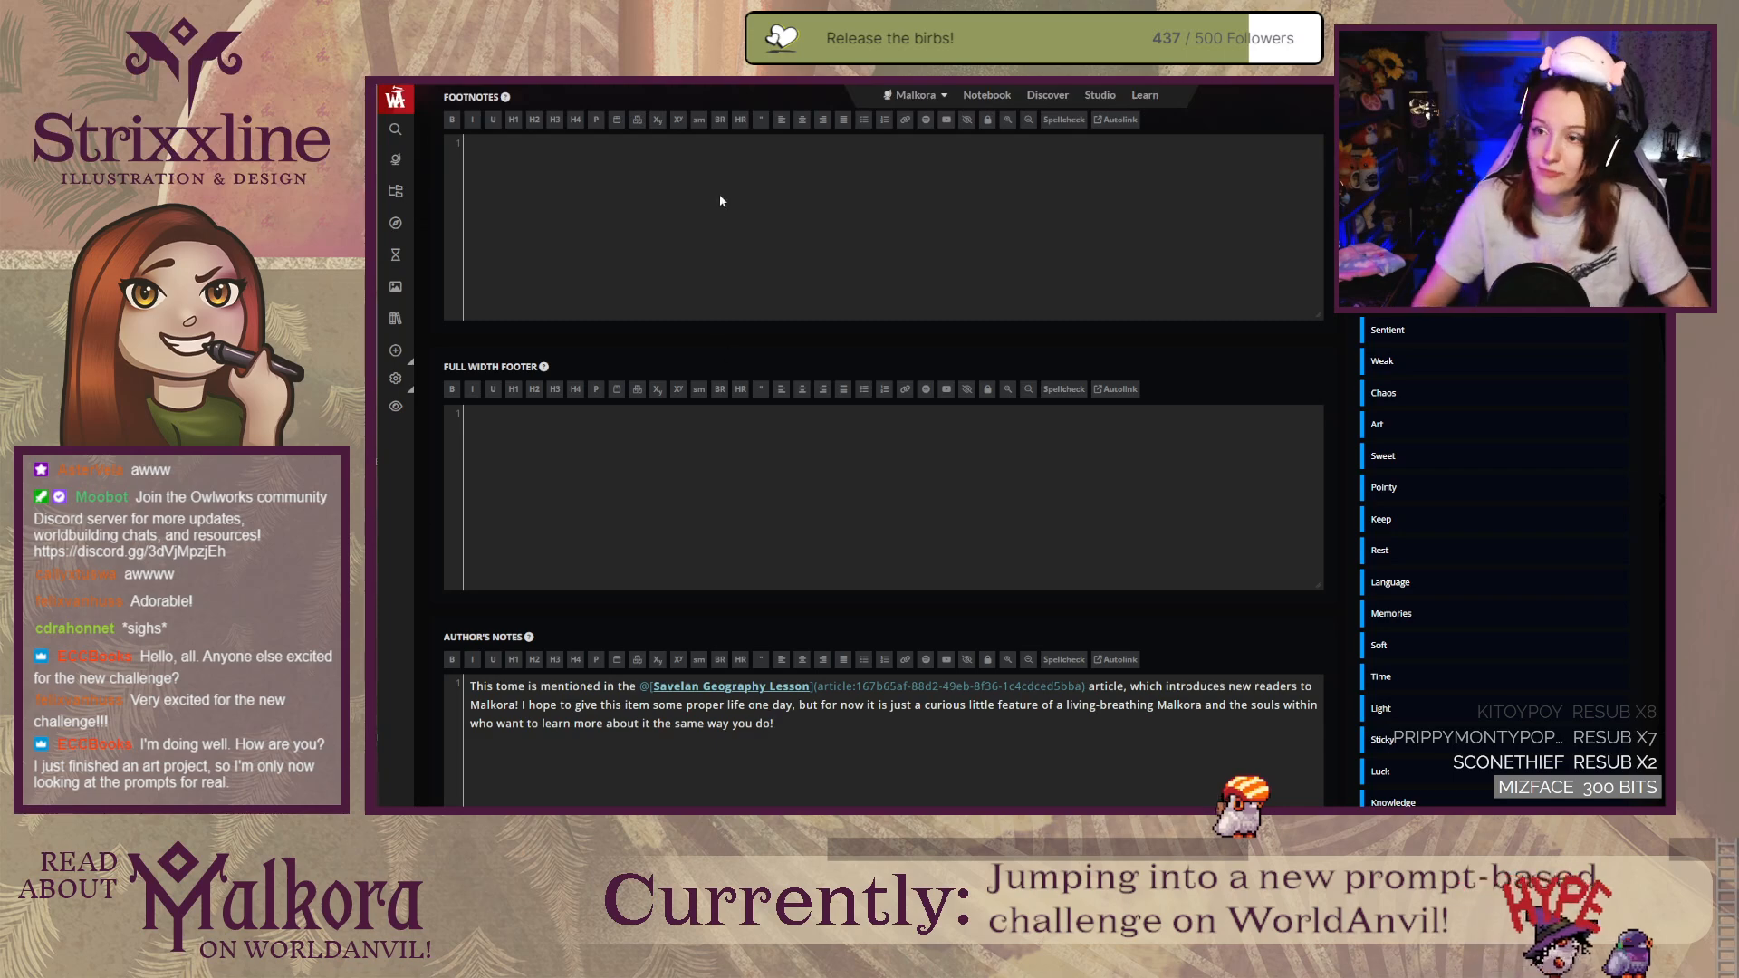
Step: Refresh the article's reader view and read through the author's notes in the comments area
{"action": "key", "text": "ctrl+Tab"}
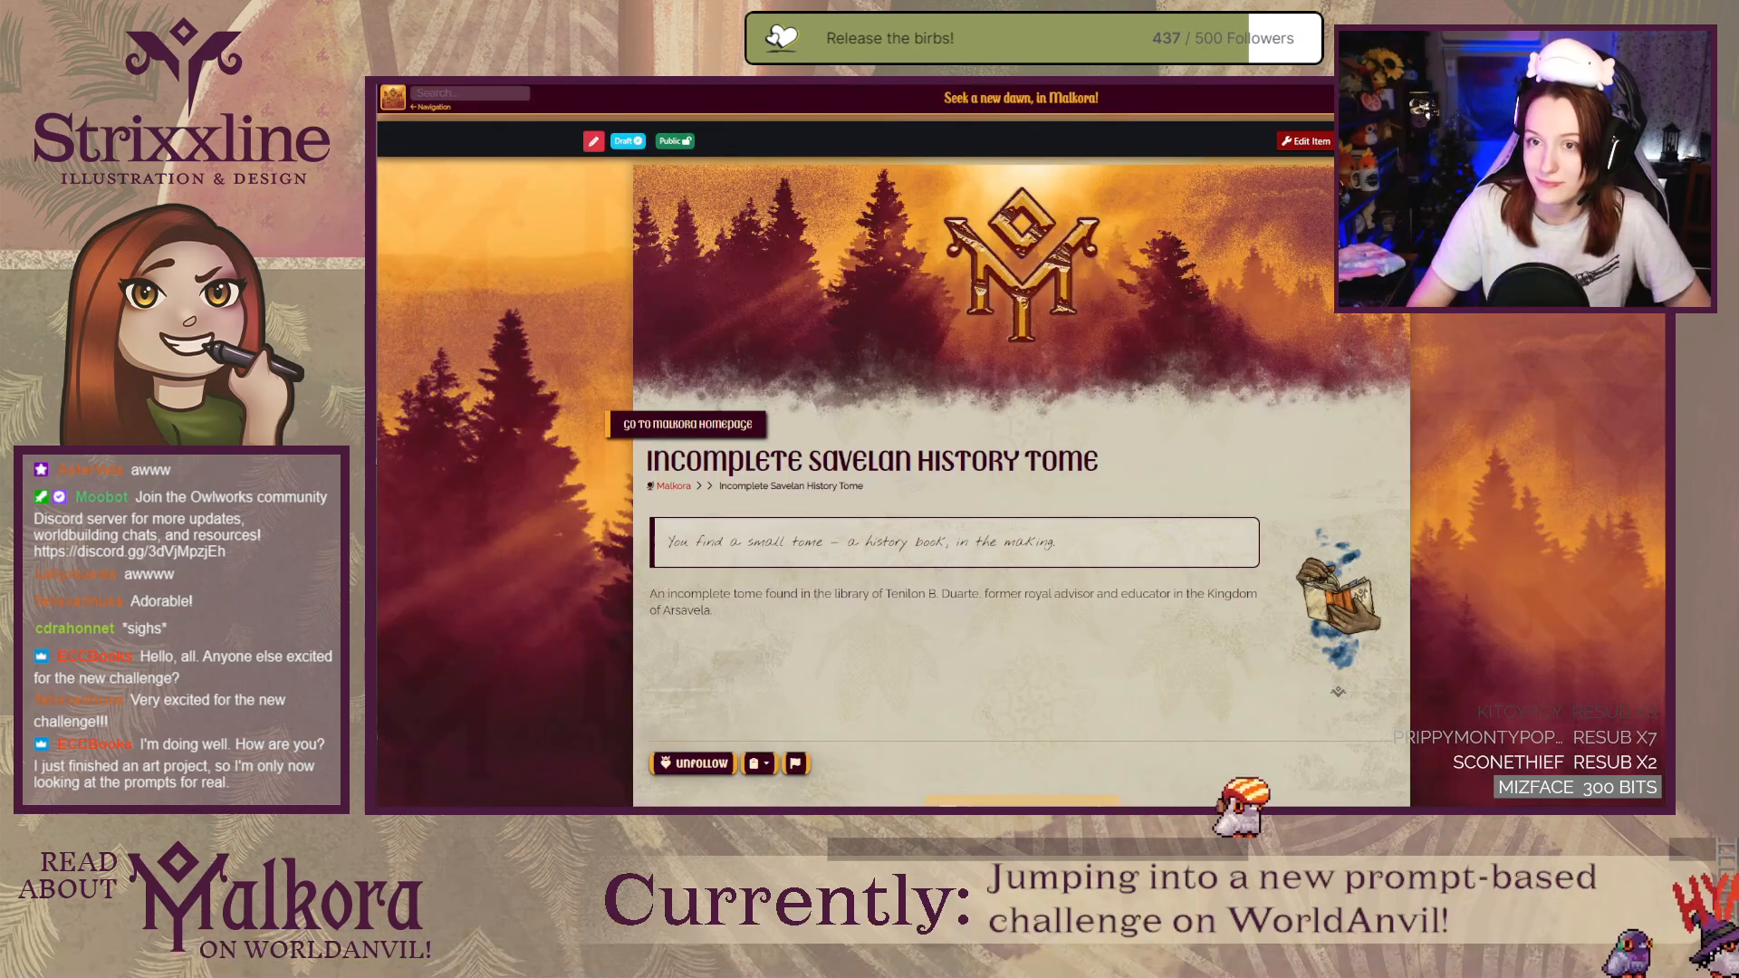
{"action": "key", "text": "F5"}
{"action": "scroll", "coordinate": [602, 493], "scroll_direction": "down", "scroll_amount": 10}
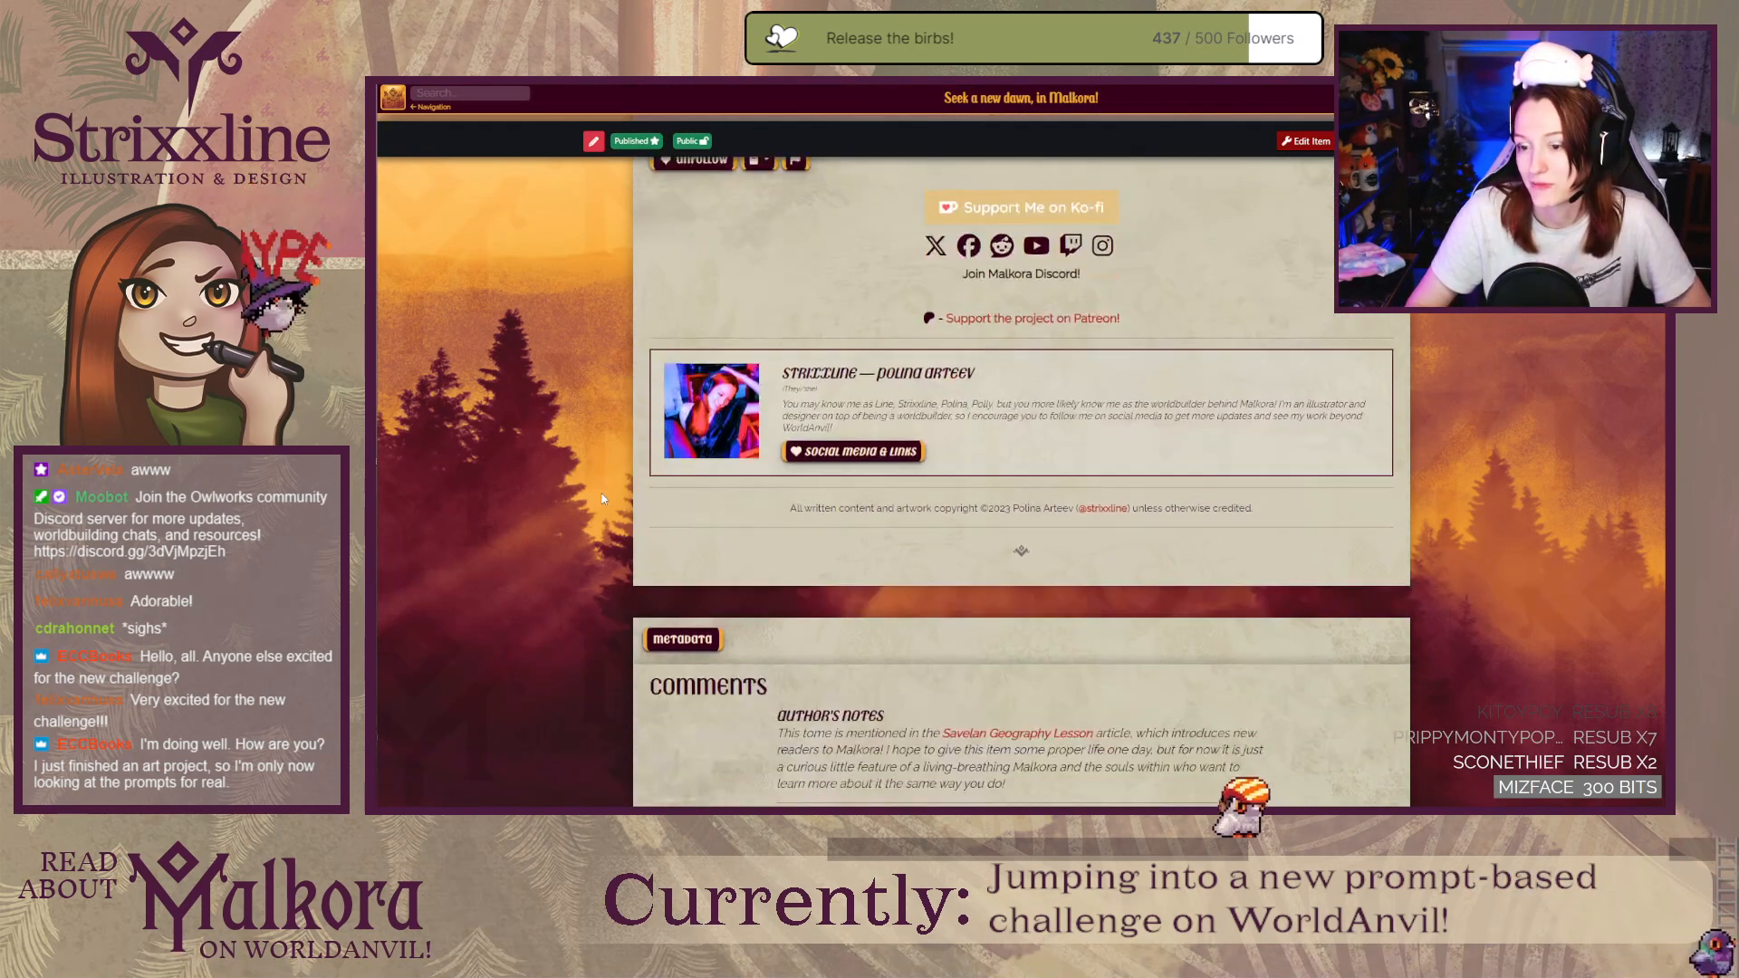
{"action": "left_click_drag", "start_coordinate": [1009, 771], "coordinate": [836, 737]}
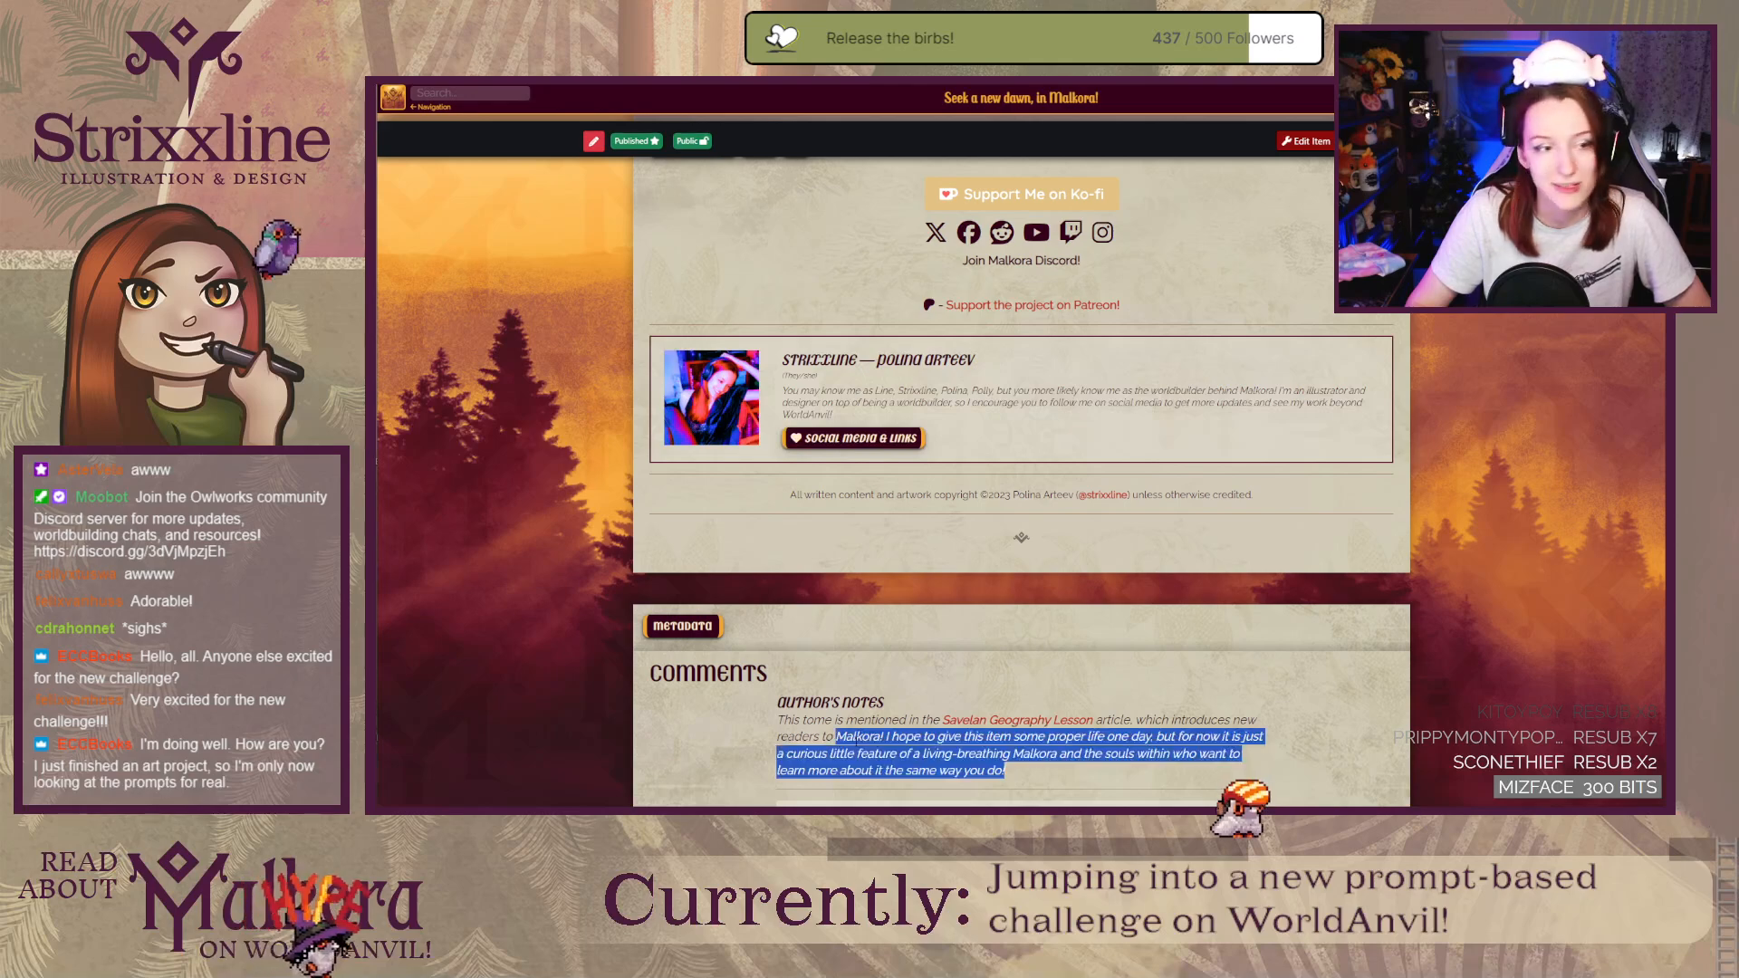
{"action": "left_click", "coordinate": [746, 753]}
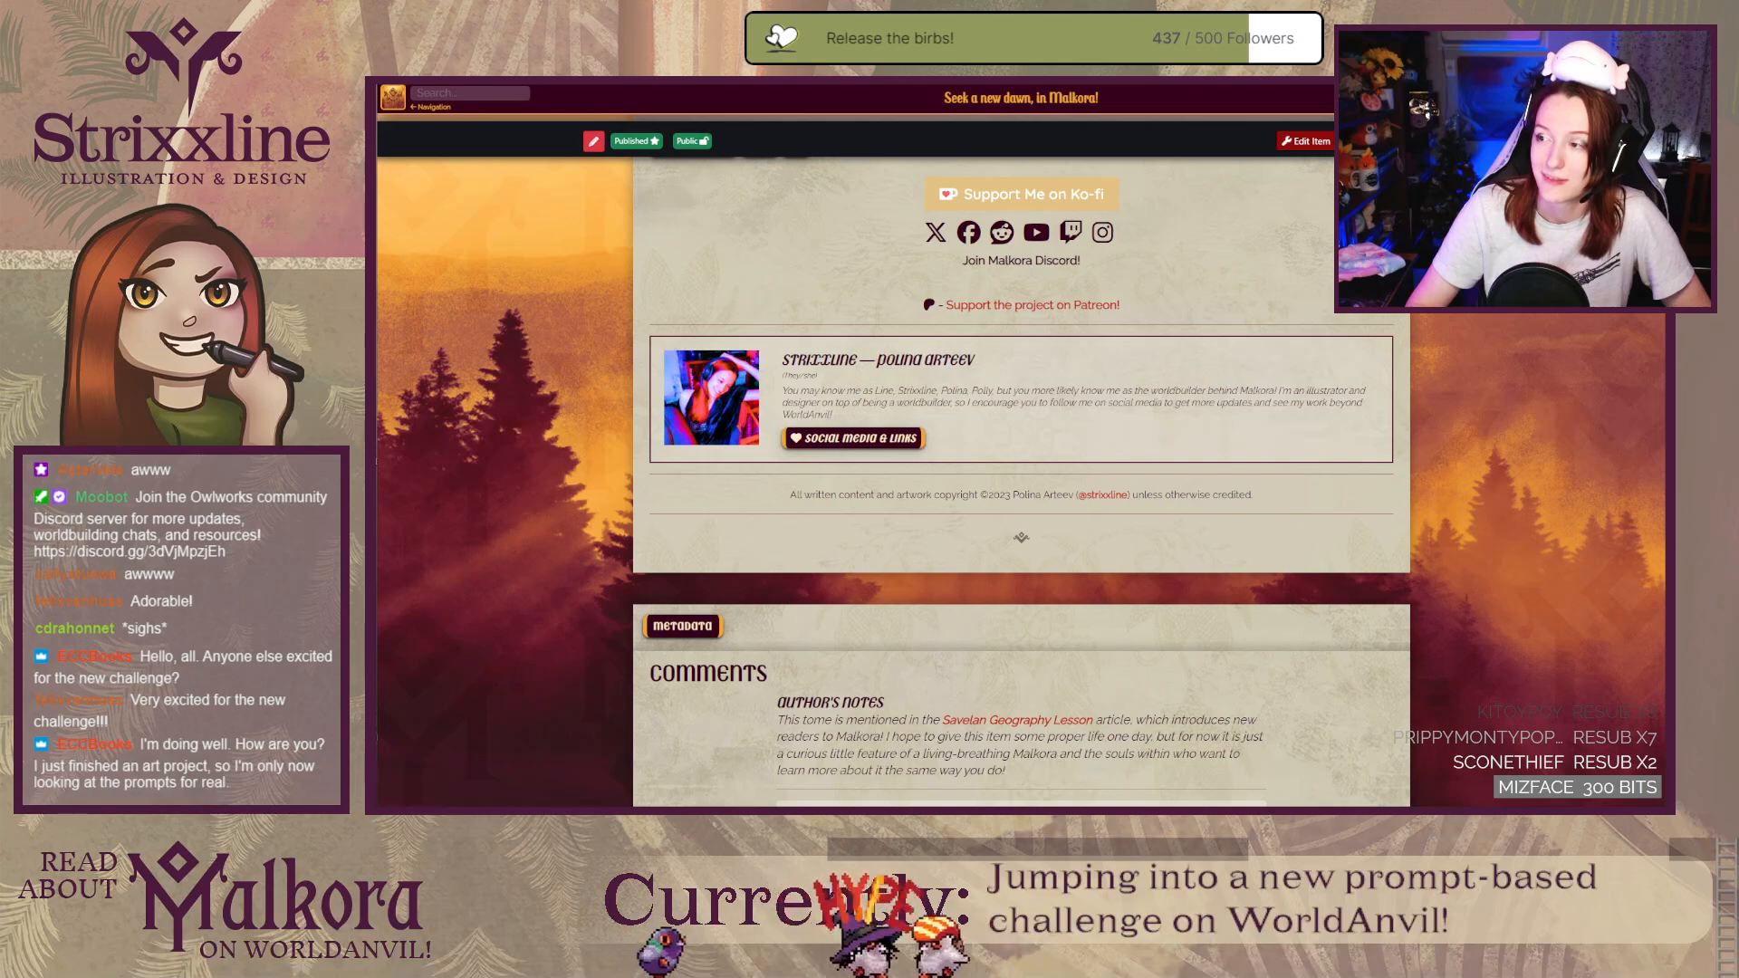
{"action": "left_click_drag", "start_coordinate": [1674, 399], "coordinate": [1600, 399]}
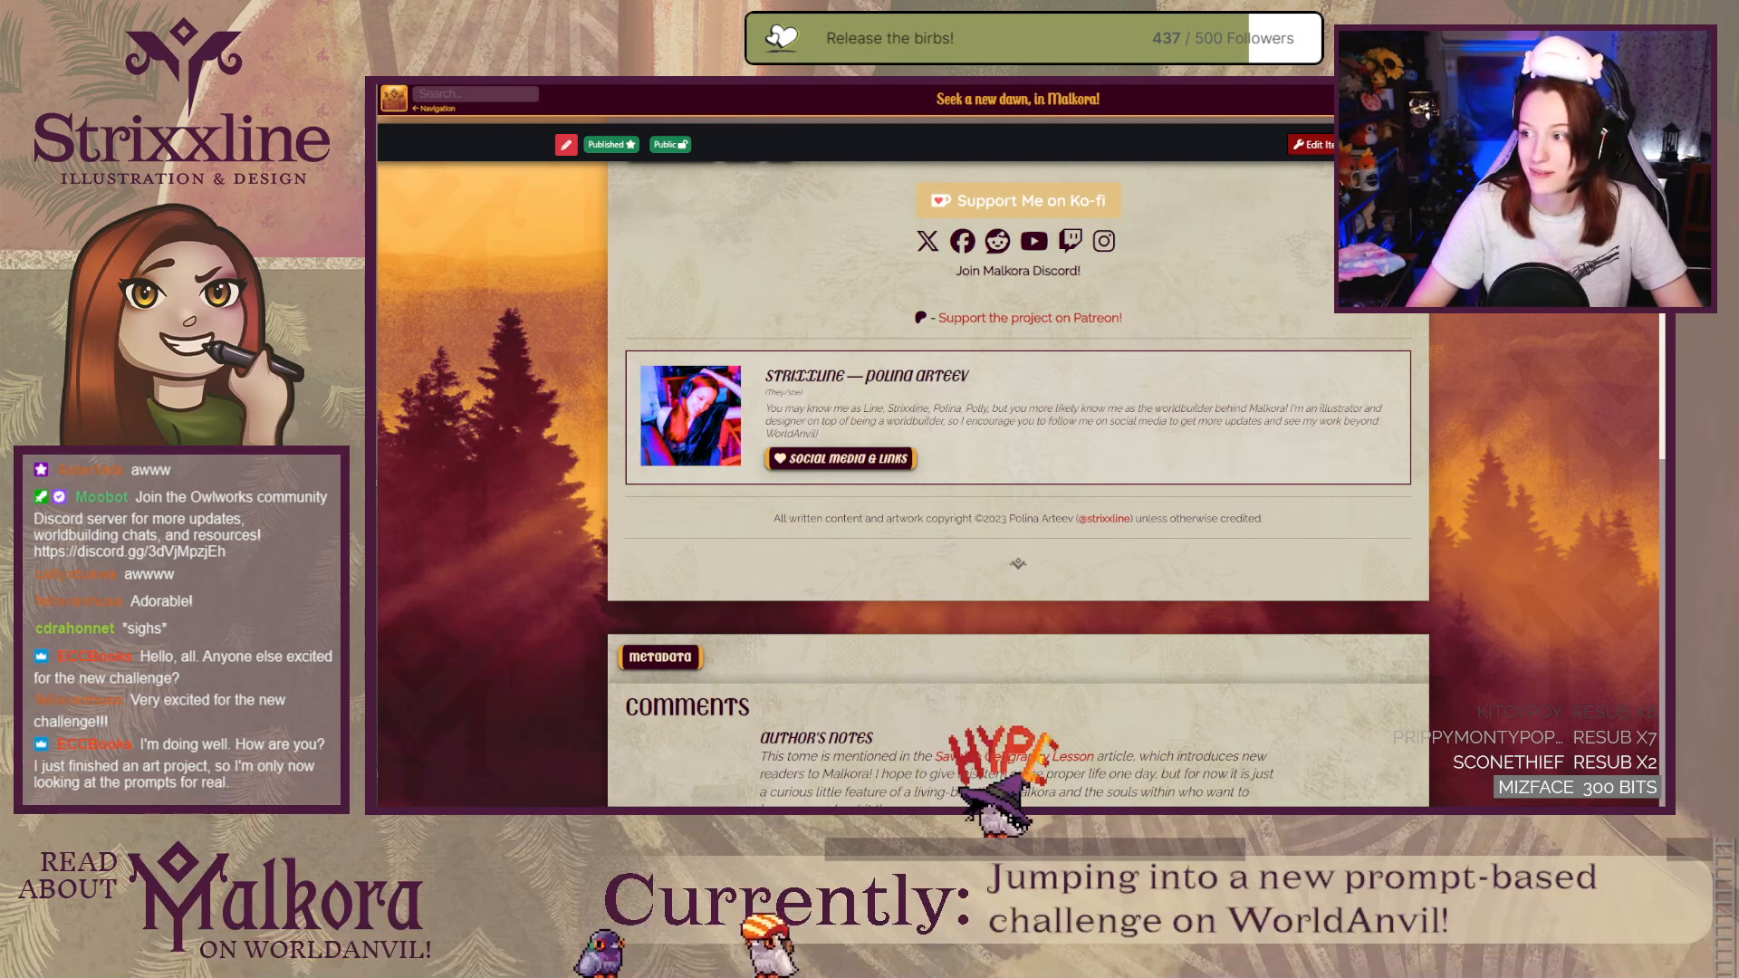
{"action": "left_click_drag", "start_coordinate": [1664, 364], "coordinate": [1721, 365]}
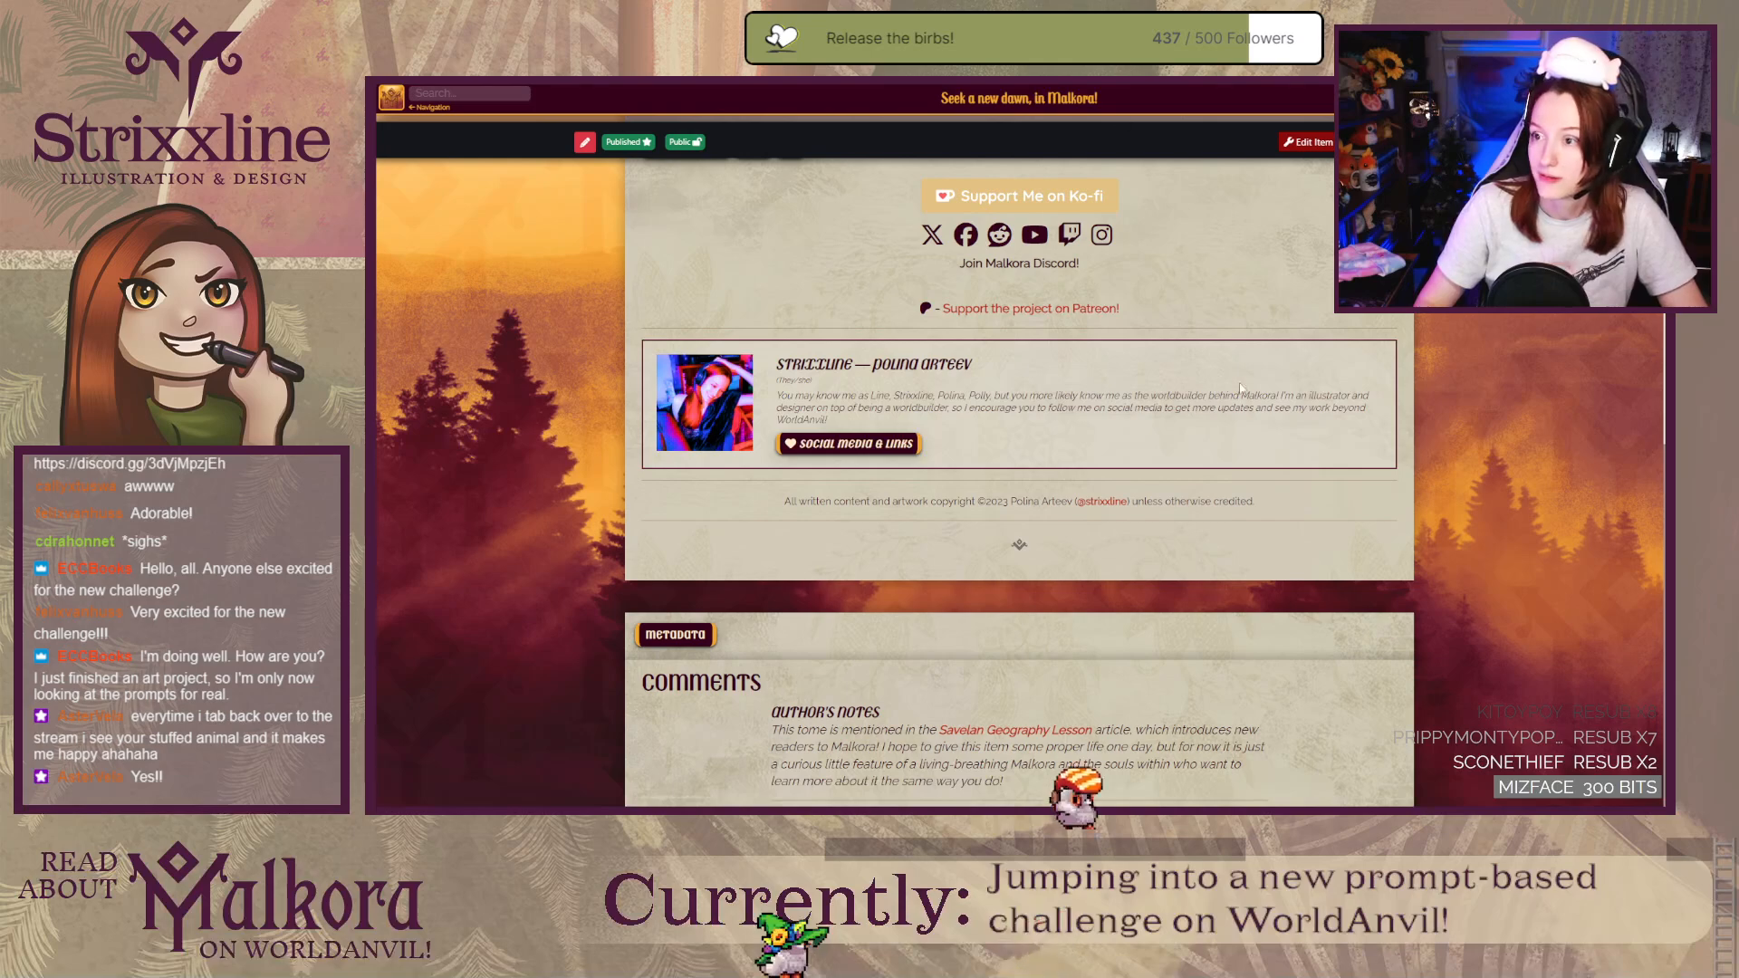
{"action": "scroll", "coordinate": [1240, 388], "scroll_direction": "up", "scroll_amount": 6}
{"action": "scroll", "coordinate": [1370, 373], "scroll_direction": "down", "scroll_amount": 5}
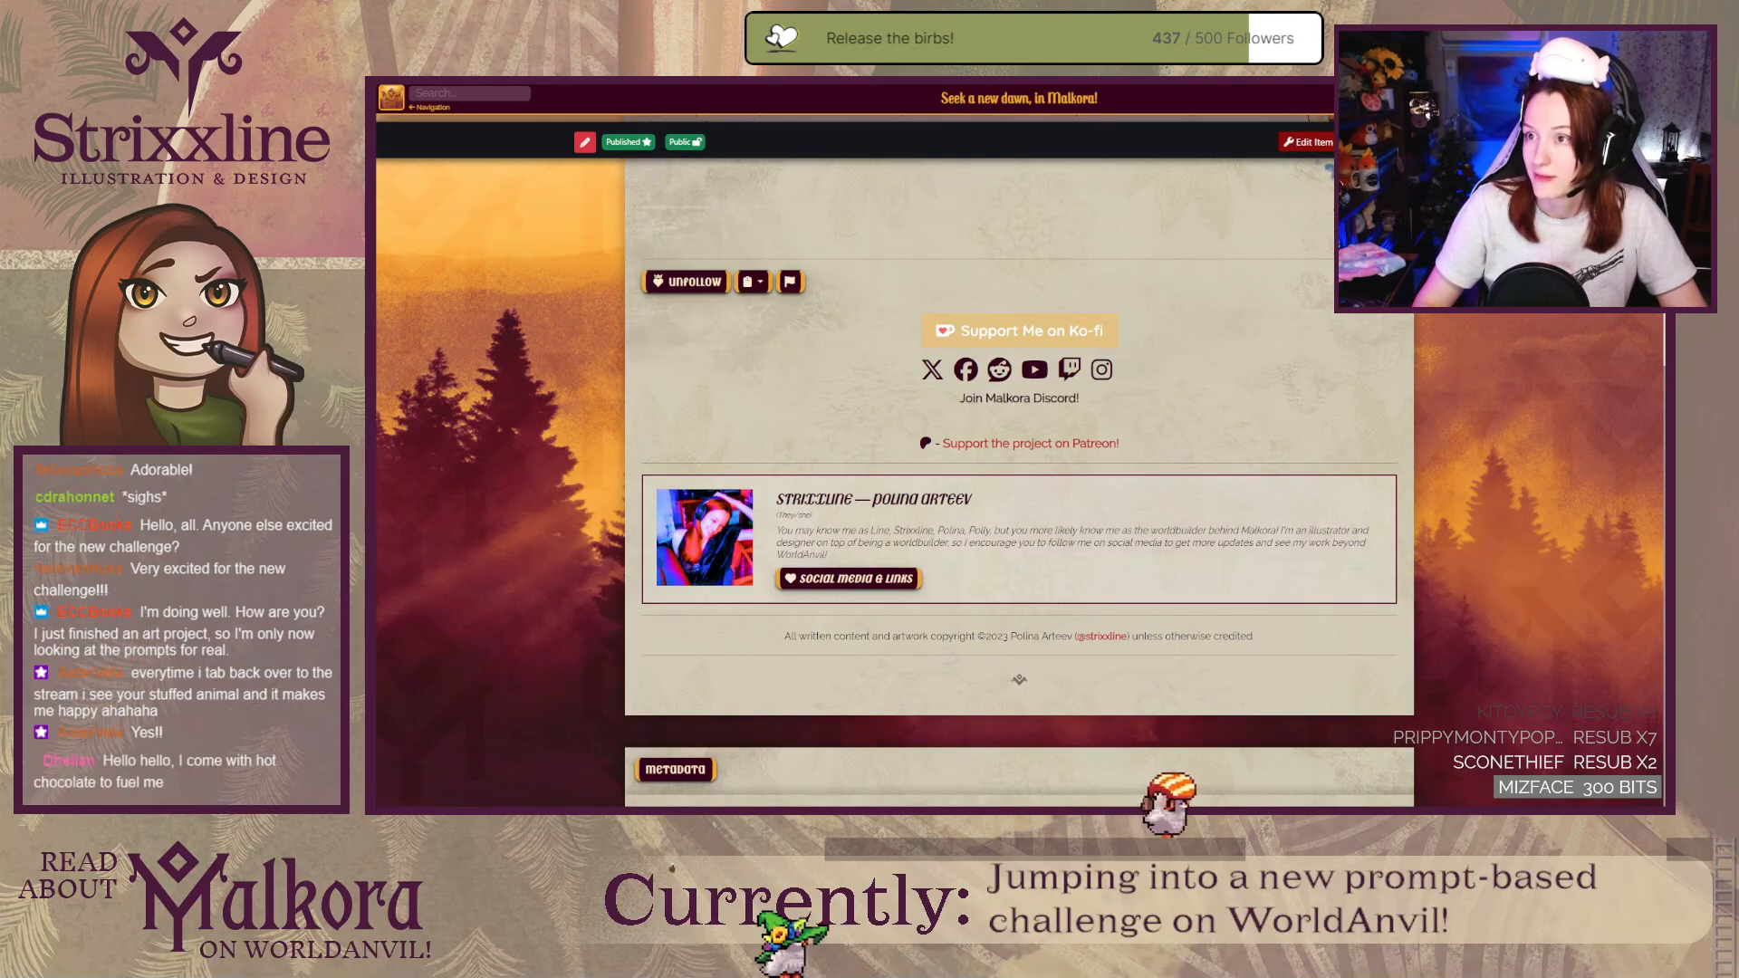
Step: Return to the article editor and submit the article to the Cabinet of Curiosities challenge under the "Knowledge" prompt
{"action": "left_click", "coordinate": [969, 82]}
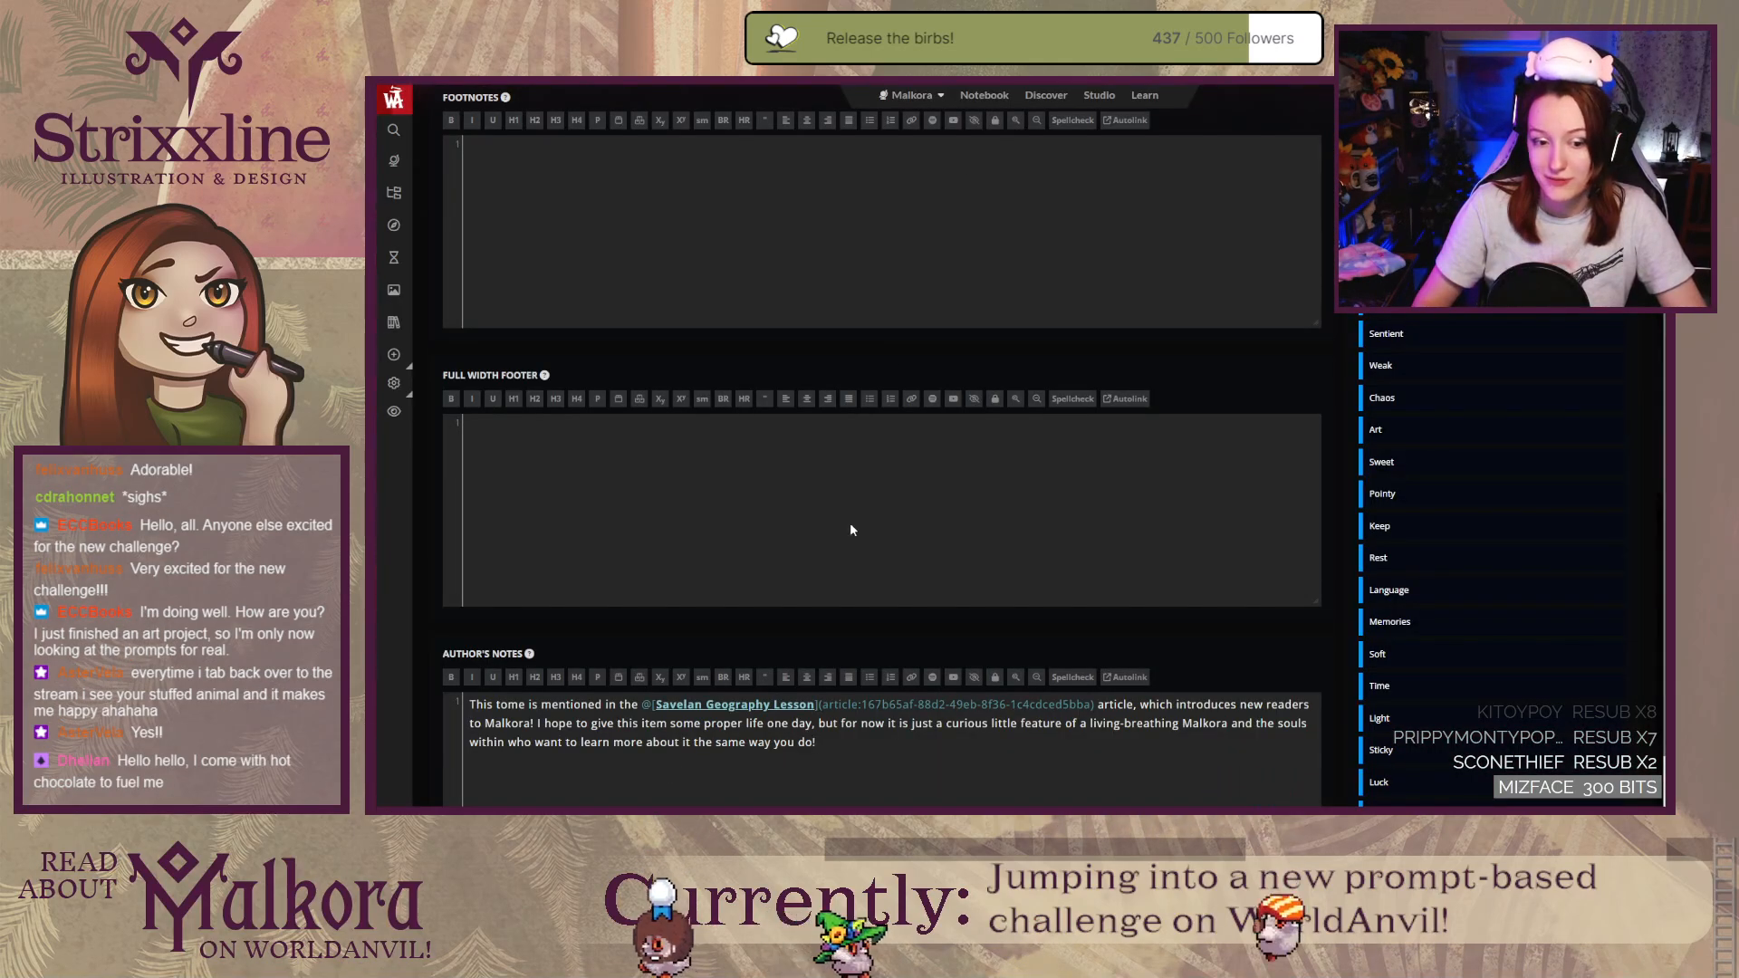
{"action": "scroll", "coordinate": [895, 551], "scroll_direction": "up", "scroll_amount": 4}
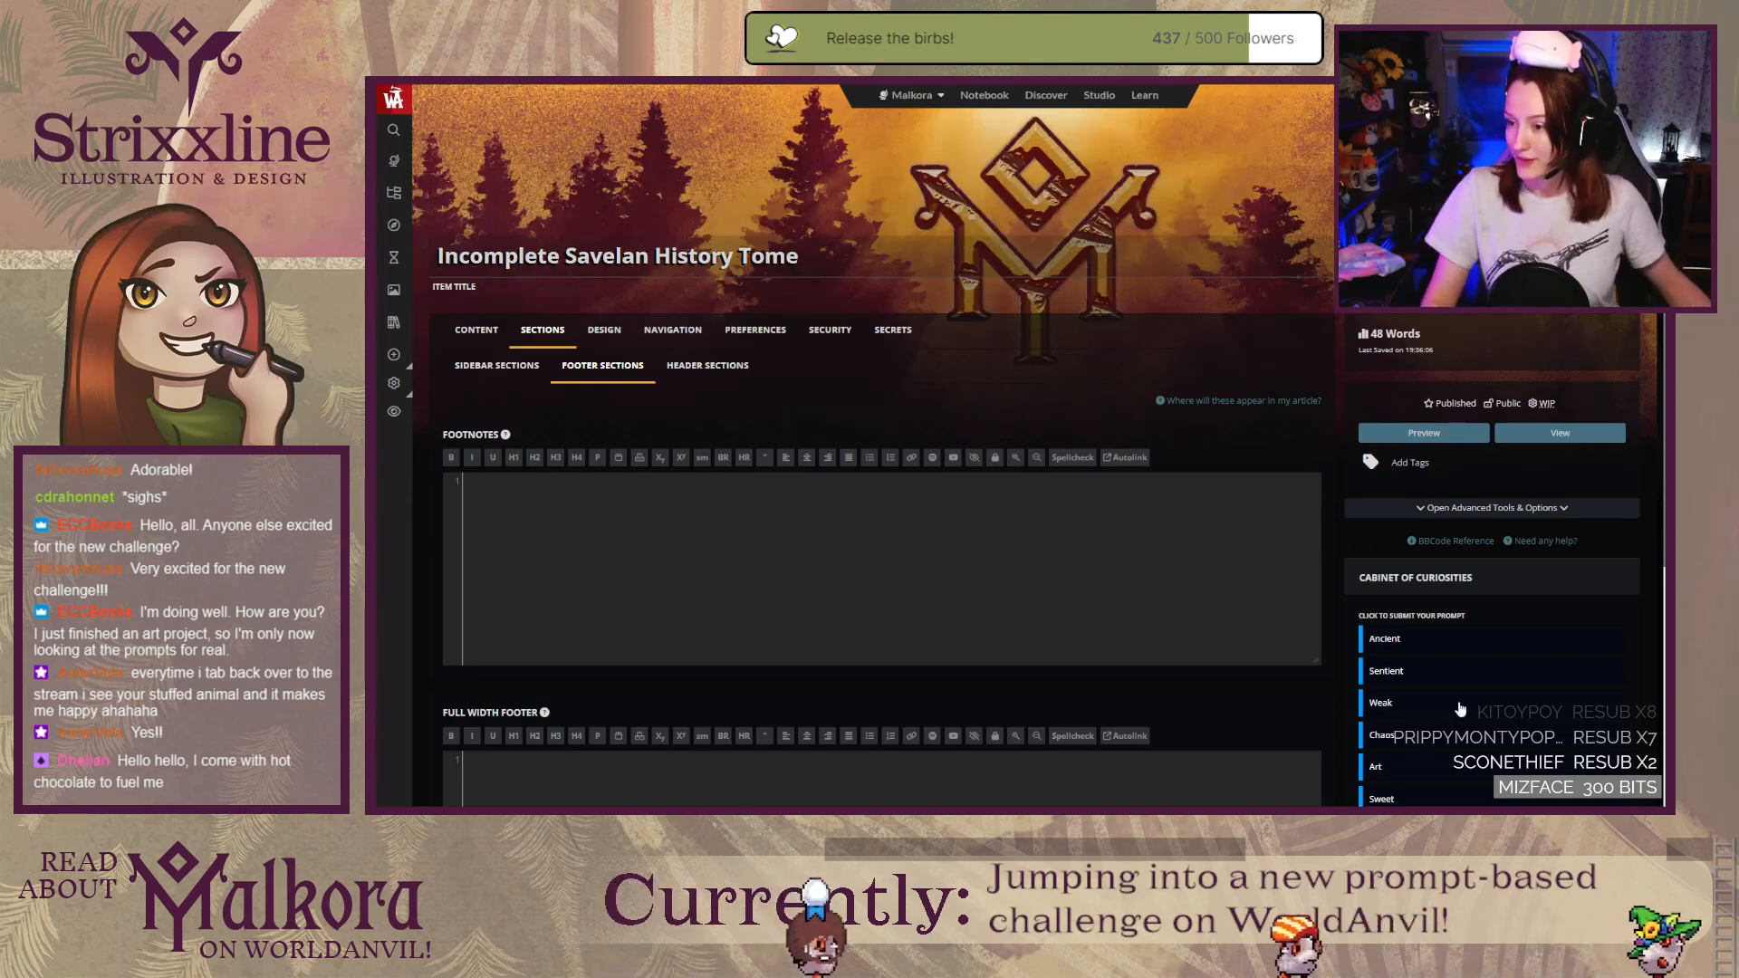
{"action": "scroll", "coordinate": [1592, 391], "scroll_direction": "down", "scroll_amount": 3}
{"action": "scroll", "coordinate": [1395, 690], "scroll_direction": "down", "scroll_amount": 1}
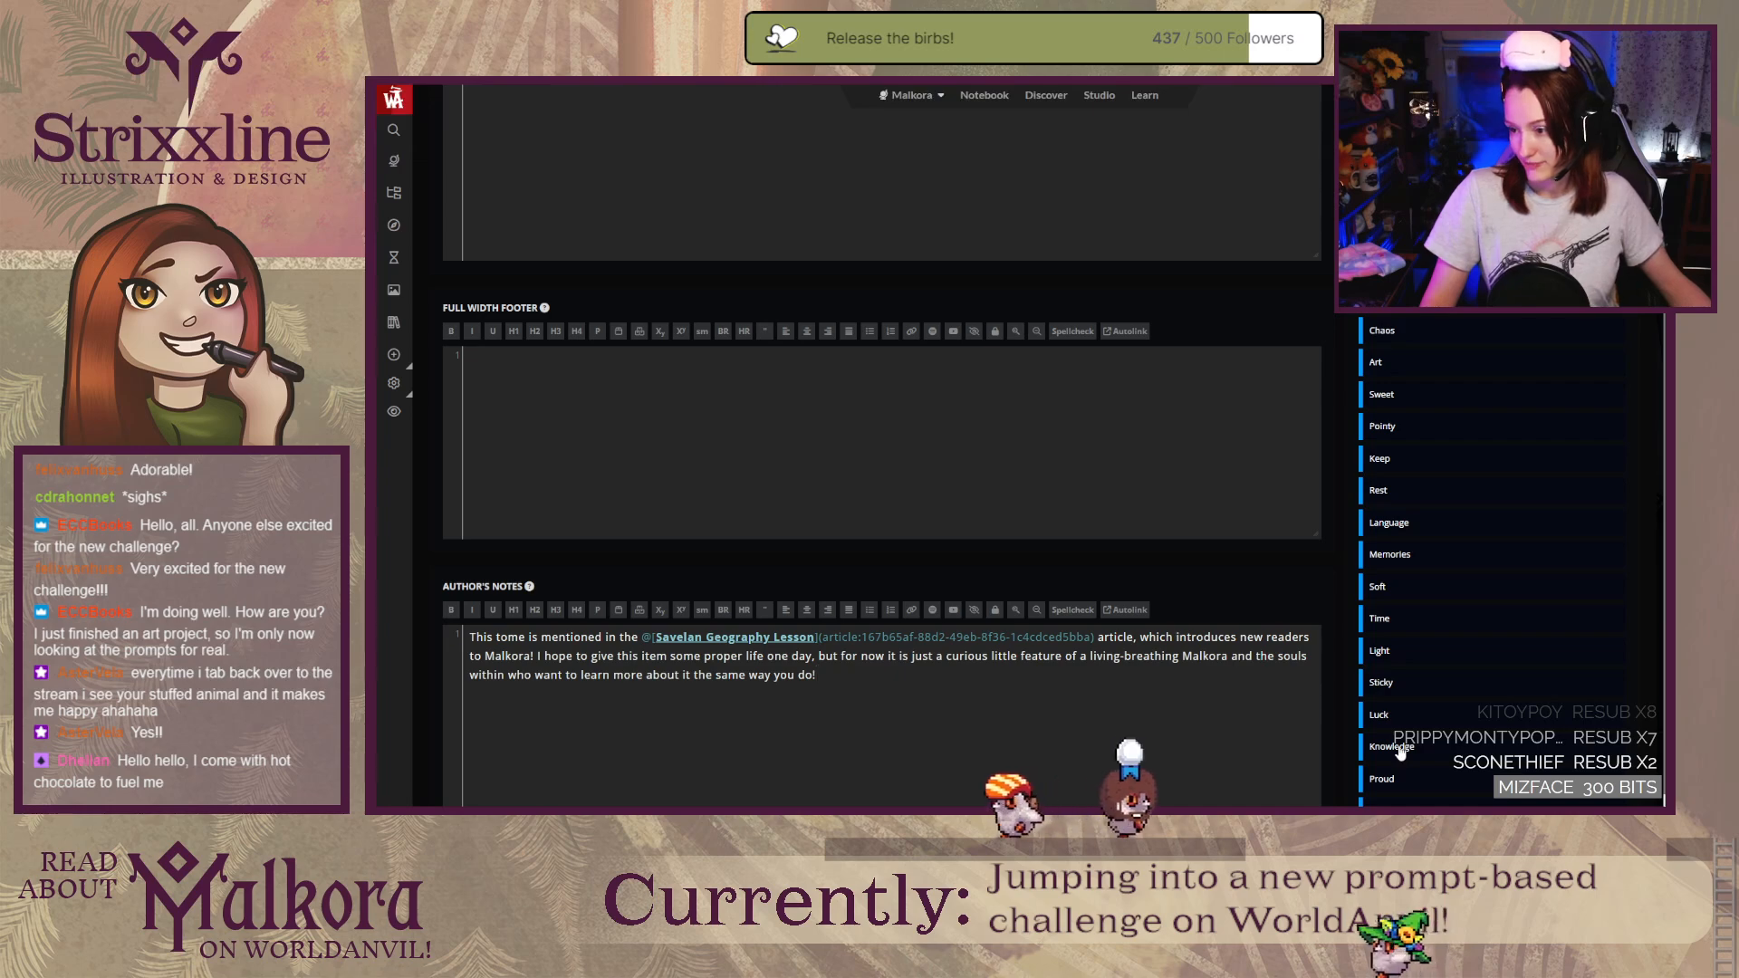
{"action": "left_click", "coordinate": [1395, 747]}
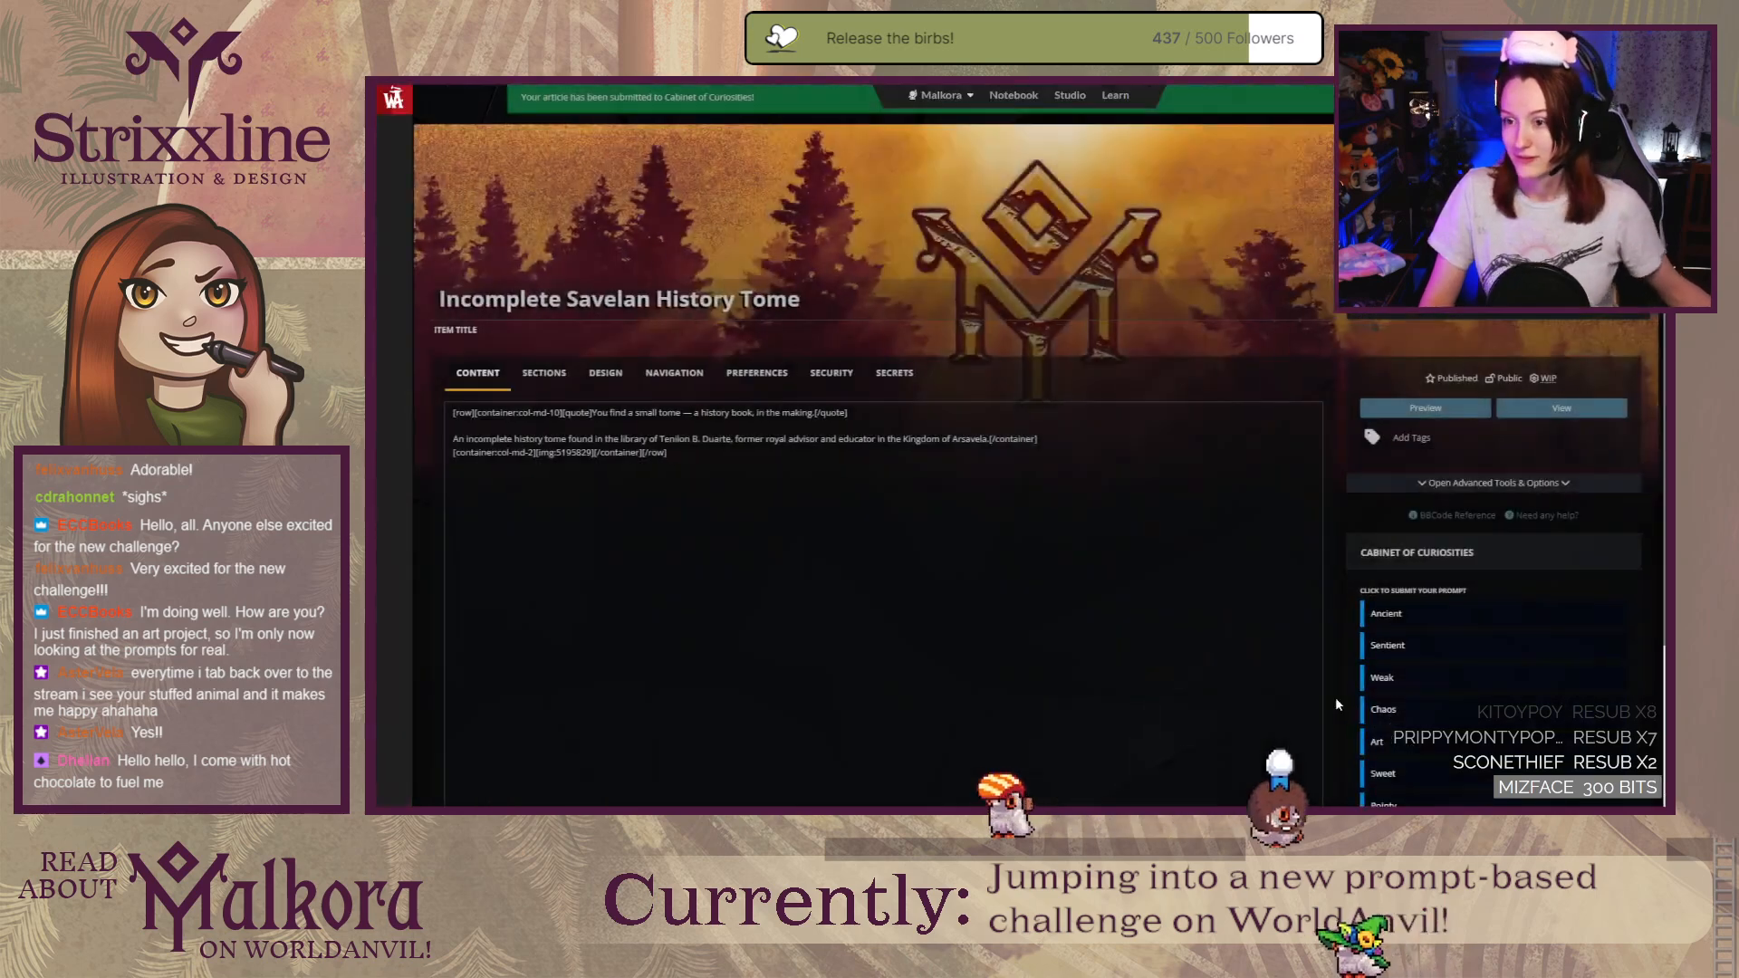
{"action": "left_click", "coordinate": [1115, 516]}
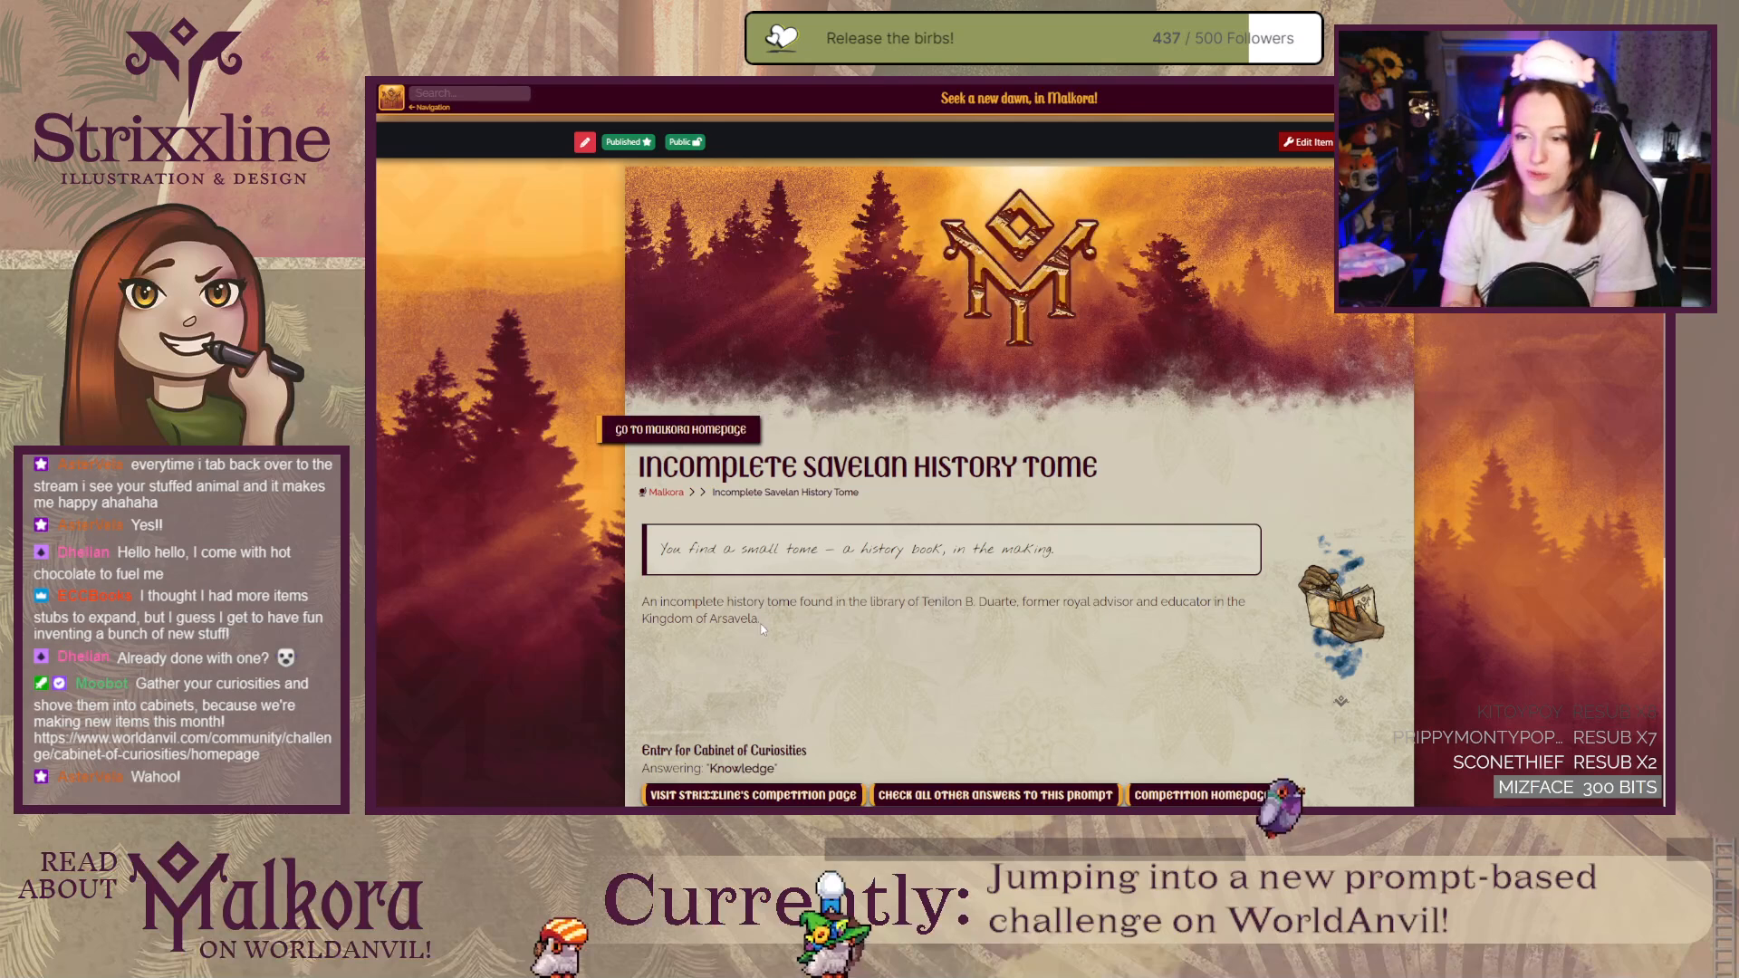
Step: Look over the published tome article, examine the book illustration on its own image page, and return to the article
{"action": "left_click_drag", "start_coordinate": [761, 629], "coordinate": [697, 602]}
{"action": "left_click", "coordinate": [773, 722]}
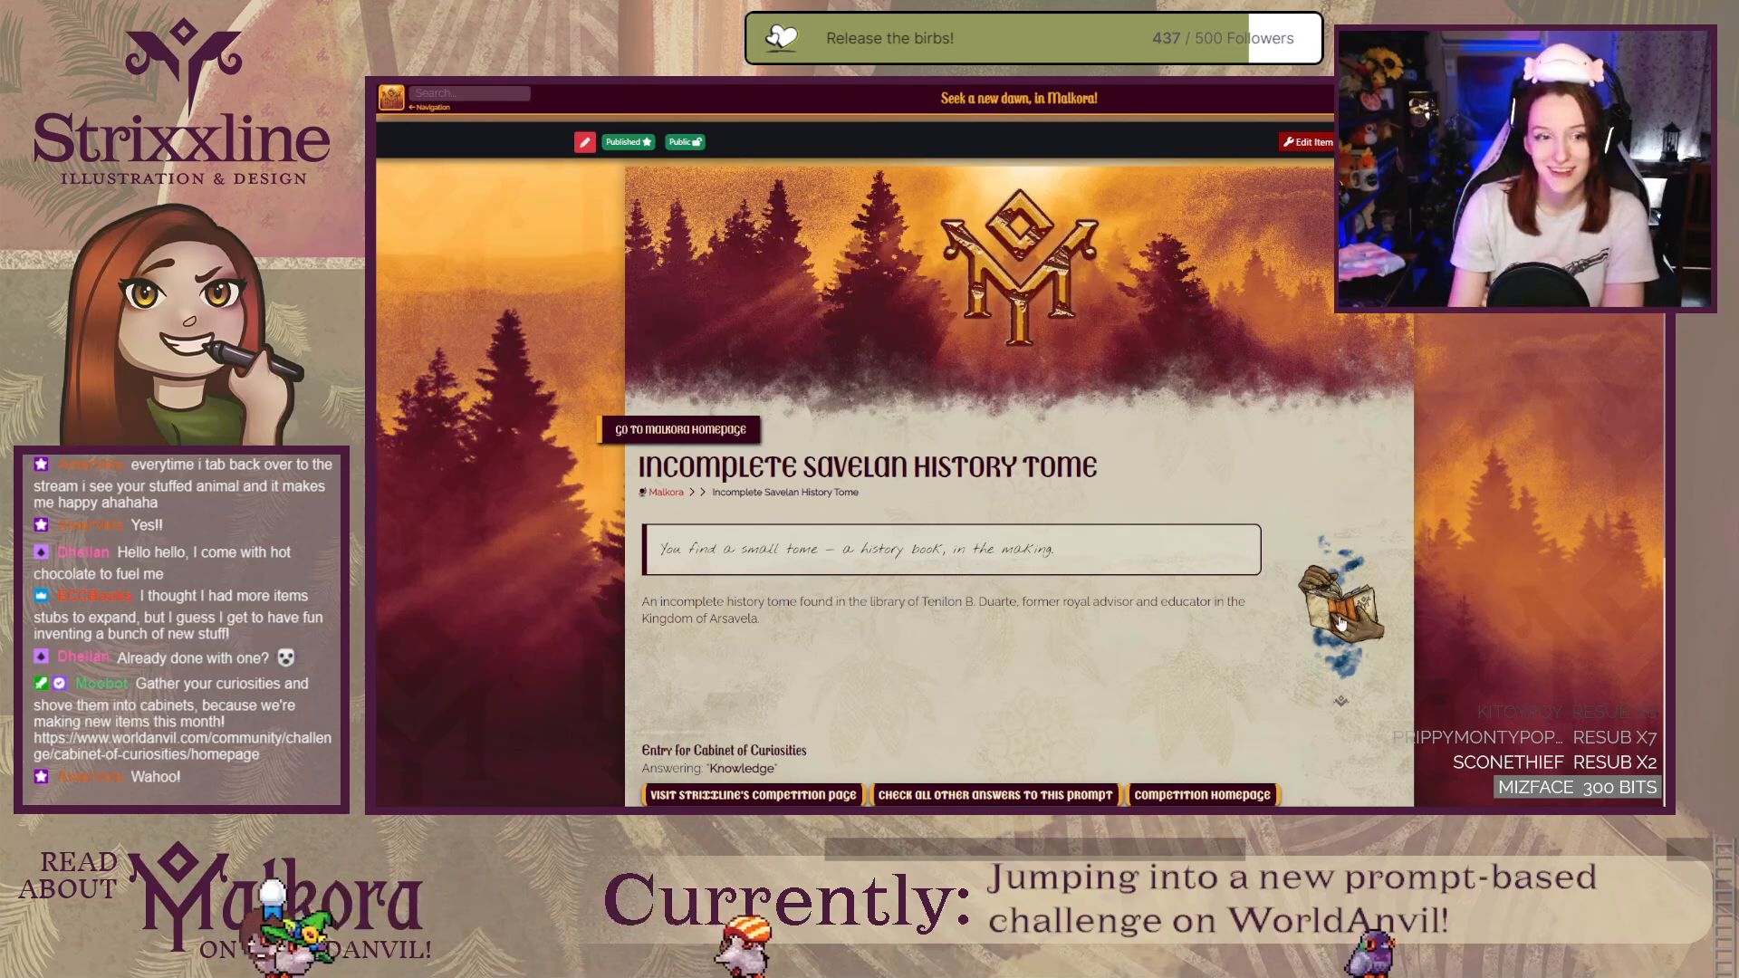
{"action": "left_click", "coordinate": [1340, 607]}
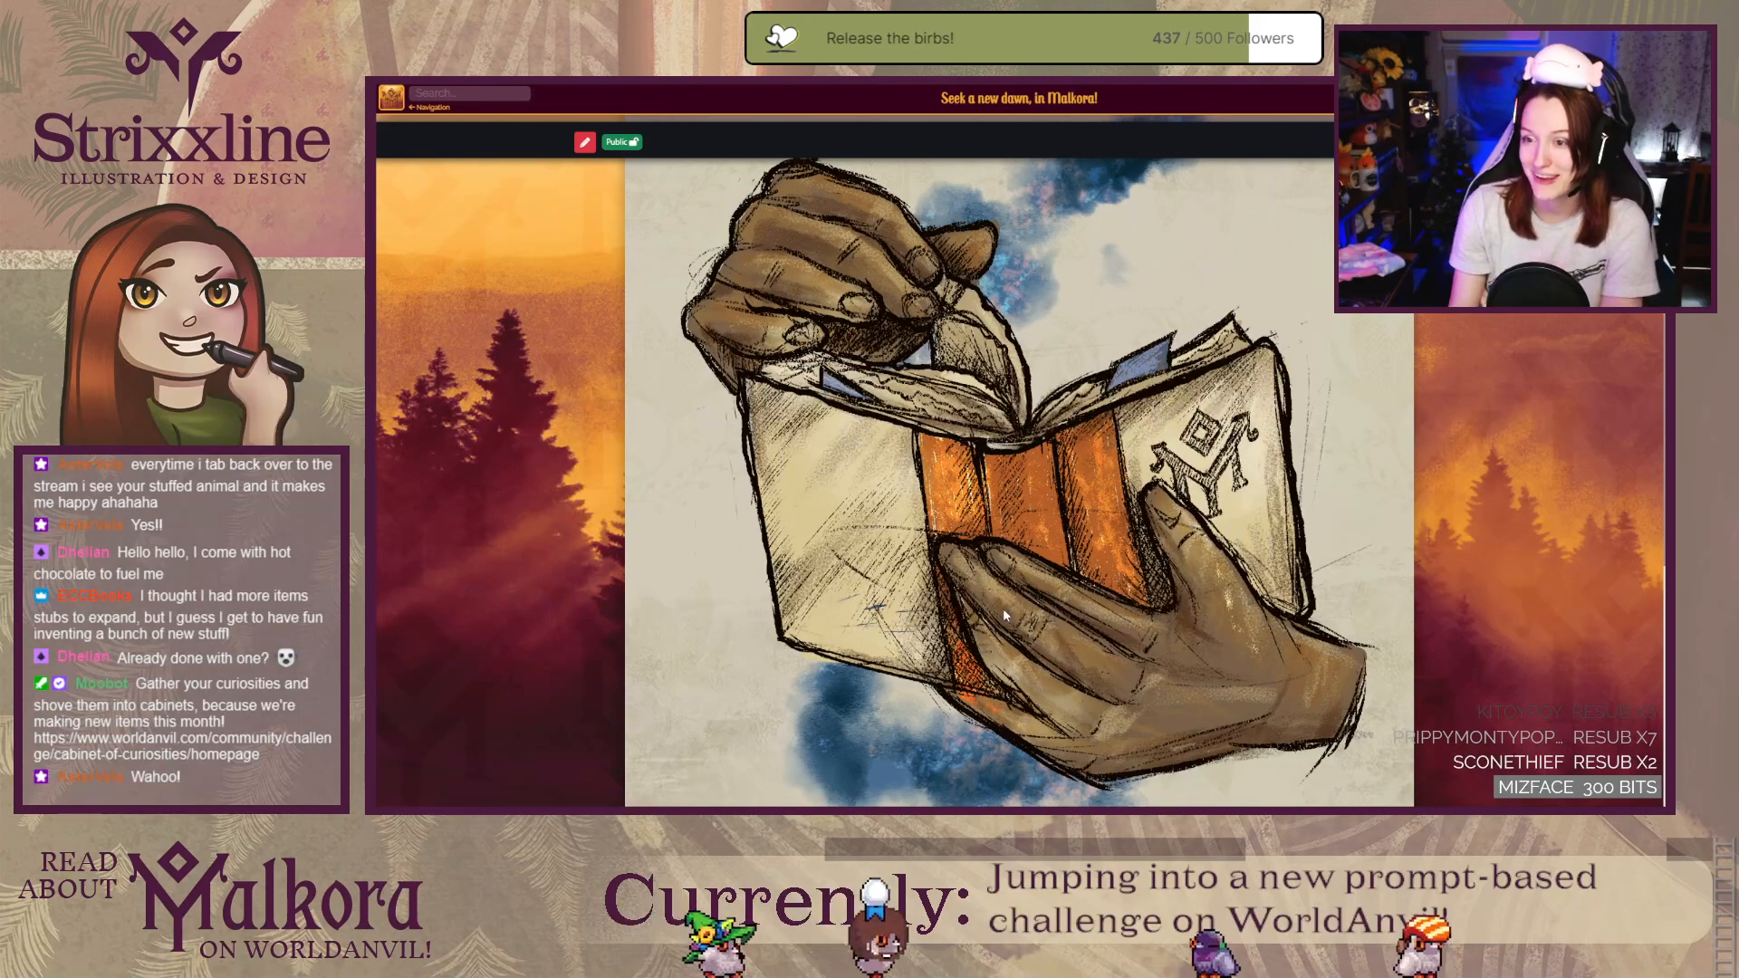
{"action": "scroll", "coordinate": [955, 620], "scroll_direction": "up", "scroll_amount": 3}
{"action": "scroll", "coordinate": [955, 620], "scroll_direction": "down", "scroll_amount": 4}
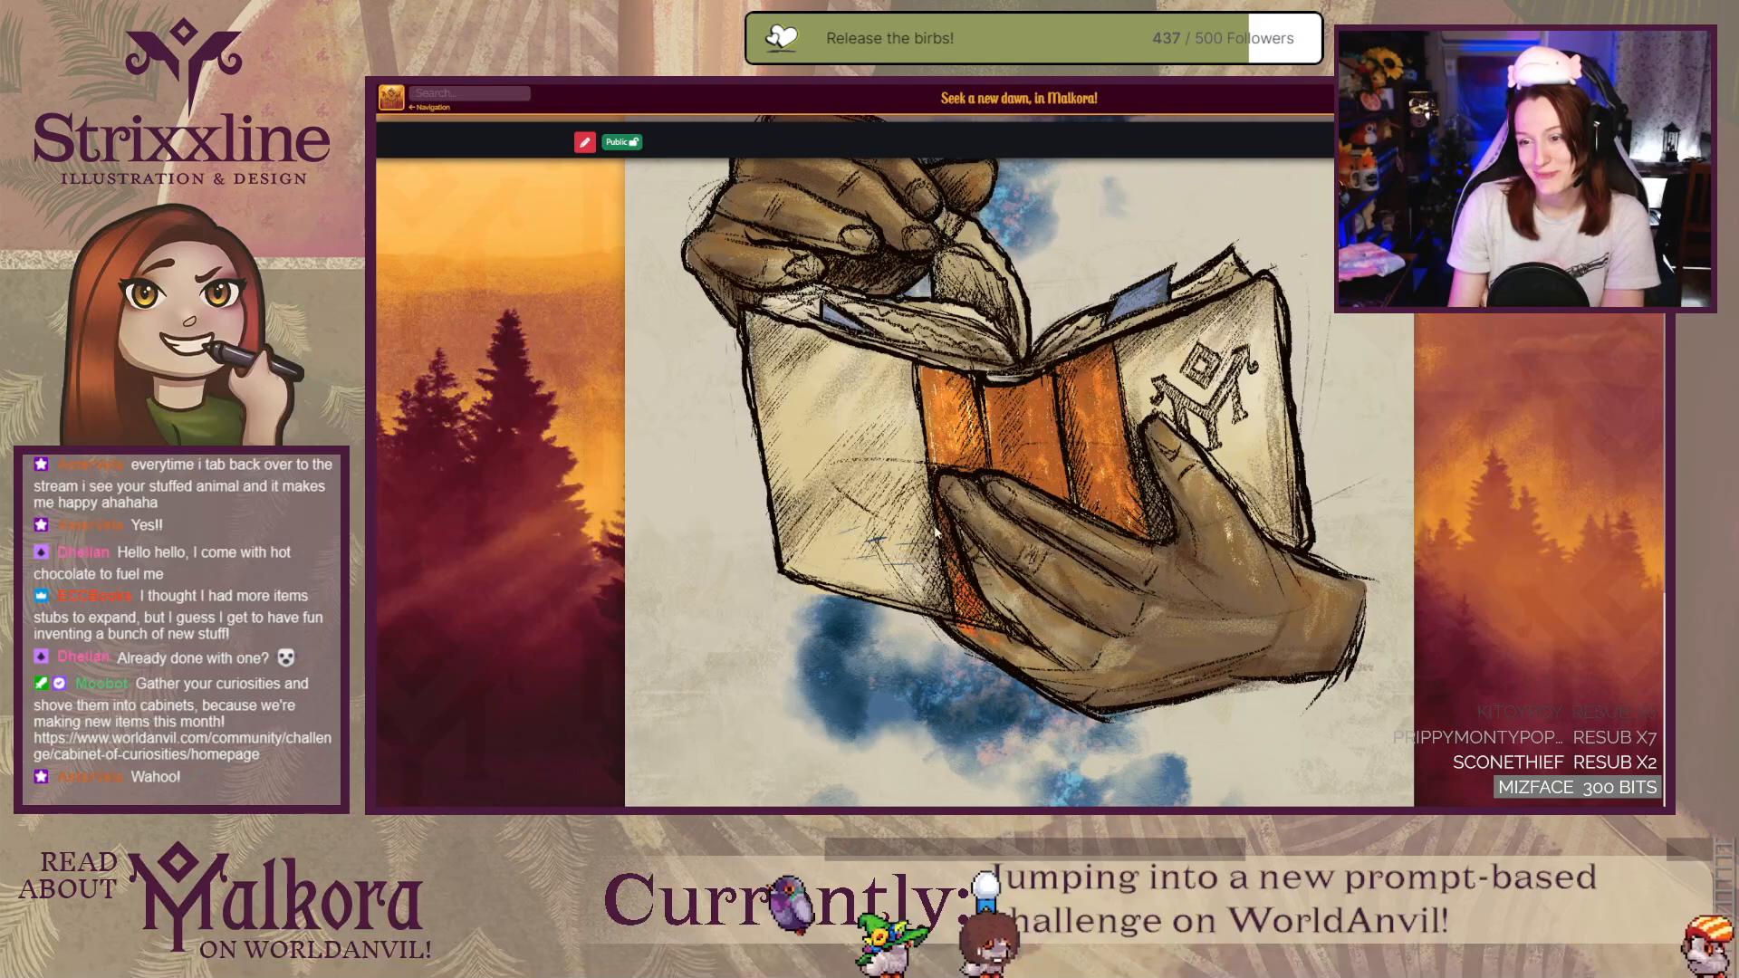
{"action": "scroll", "coordinate": [914, 630], "scroll_direction": "down", "scroll_amount": 1}
{"action": "scroll", "coordinate": [915, 628], "scroll_direction": "down", "scroll_amount": 5}
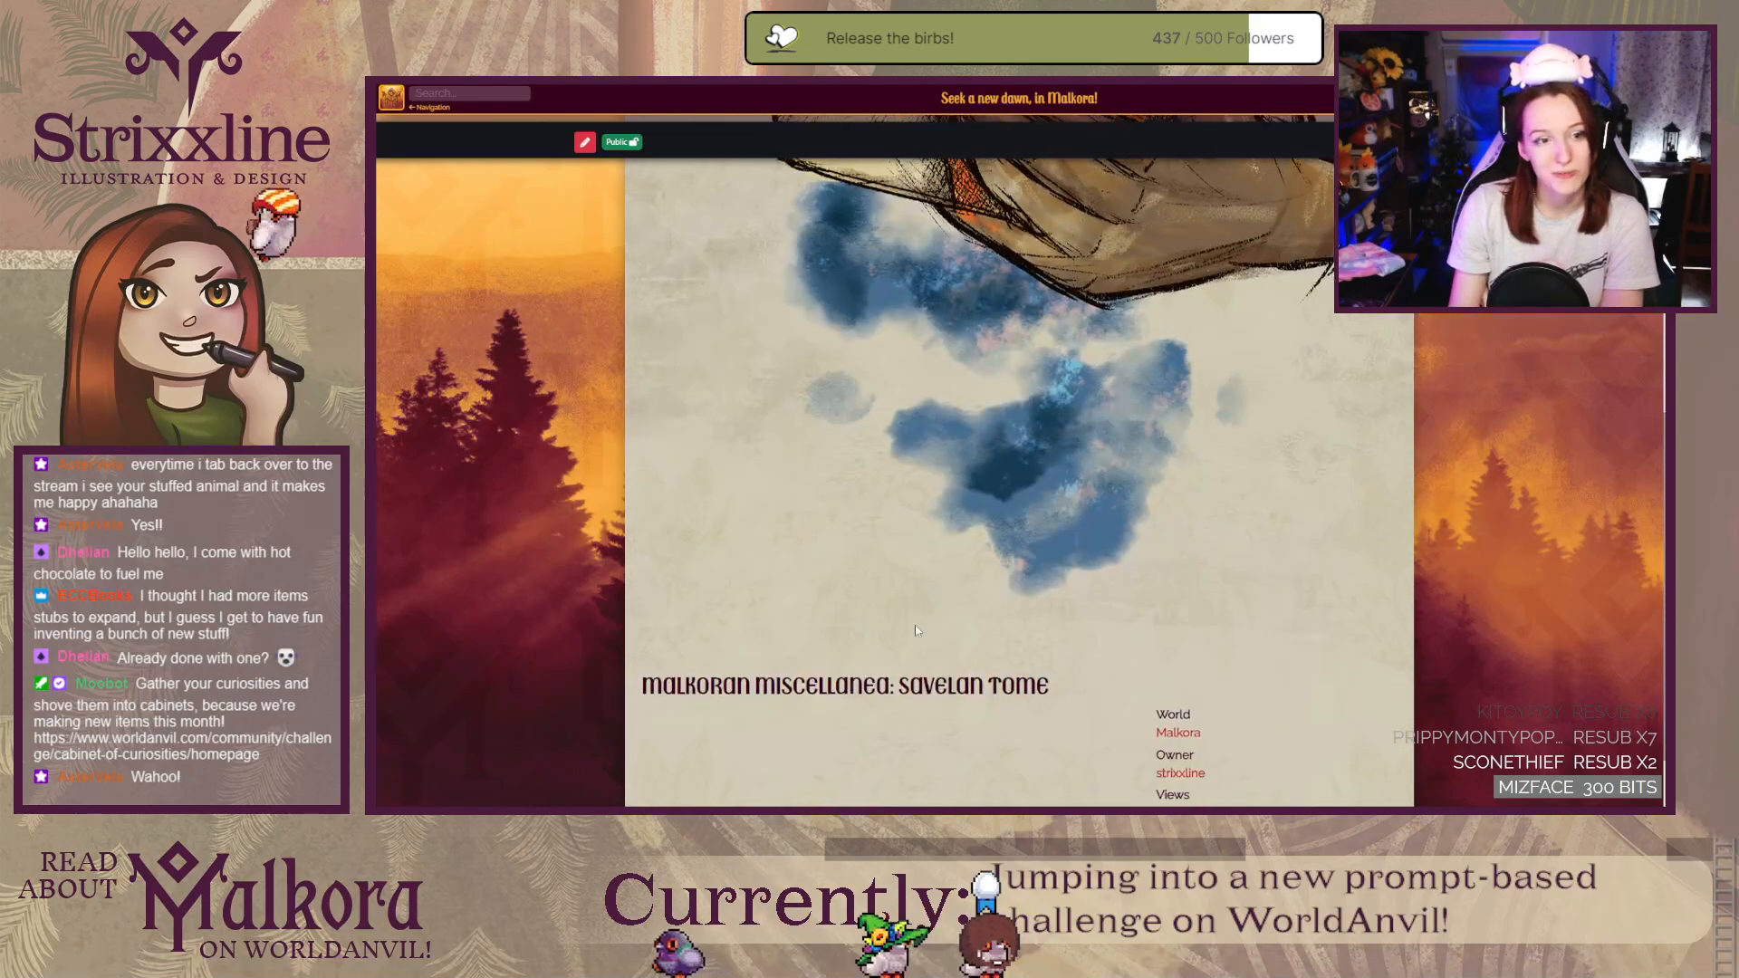
{"action": "scroll", "coordinate": [915, 625], "scroll_direction": "up", "scroll_amount": 3}
{"action": "key", "text": "alt+Left"}
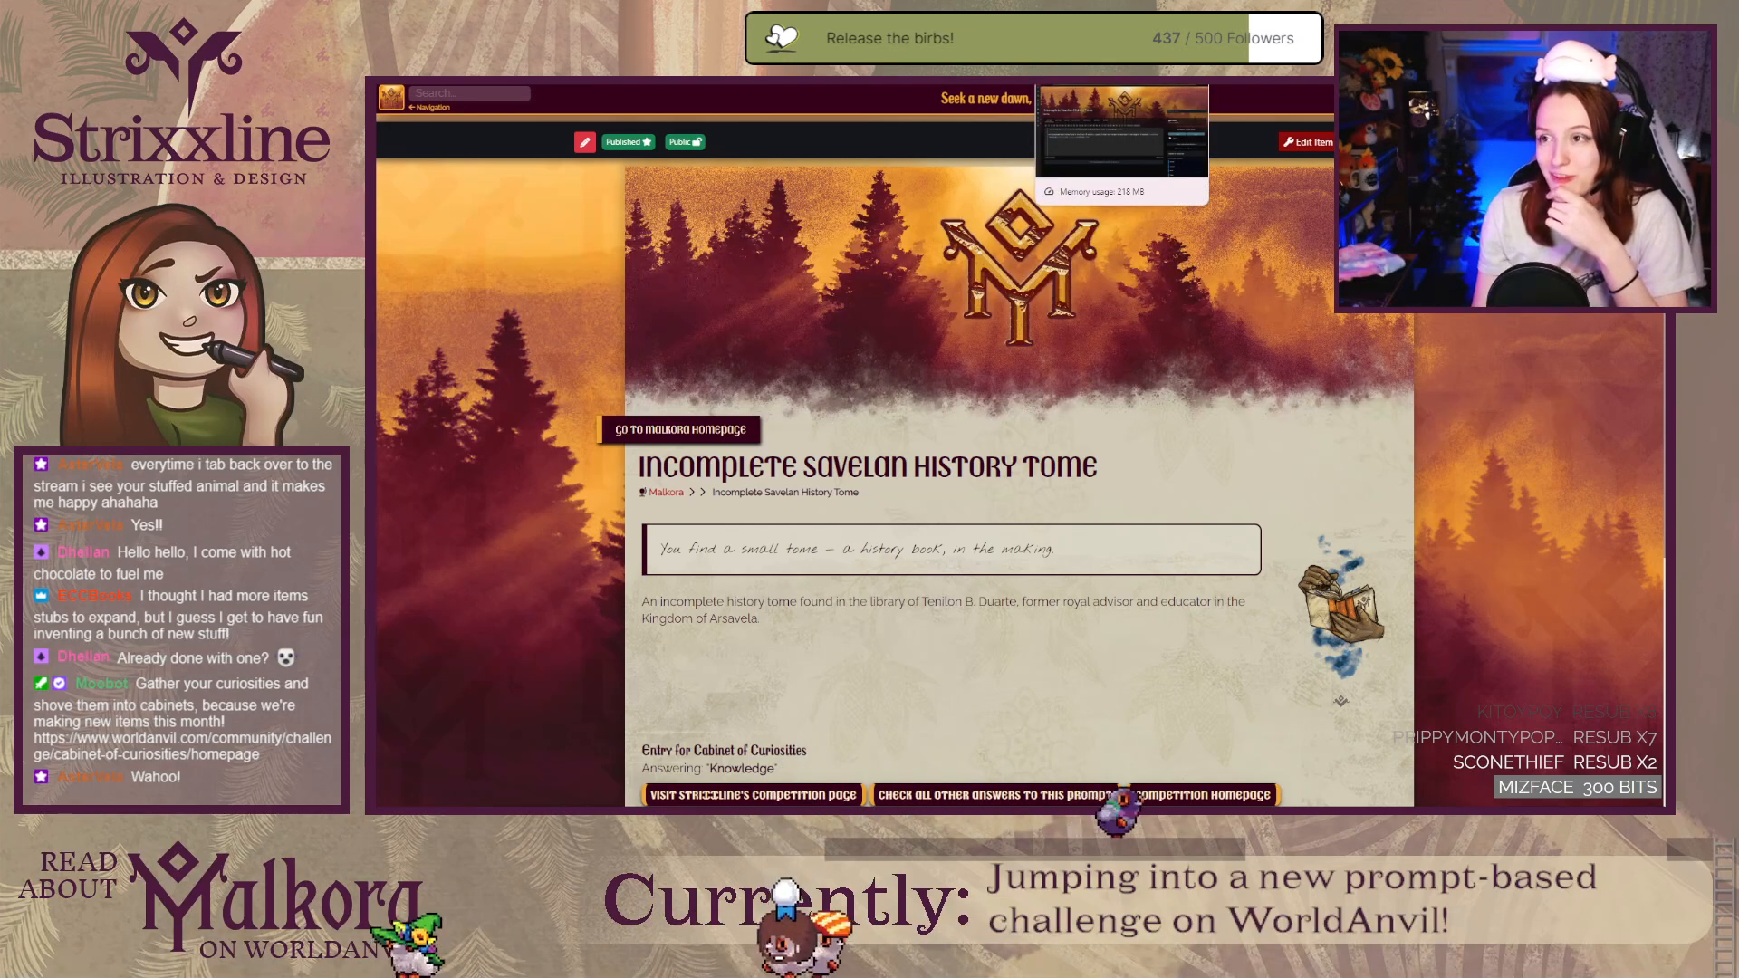
Step: Check the word-count rule for writing-based entries in the "How to enter" section of the Cabinet of Curiosities challenge page
{"action": "left_click", "coordinate": [1096, 82]}
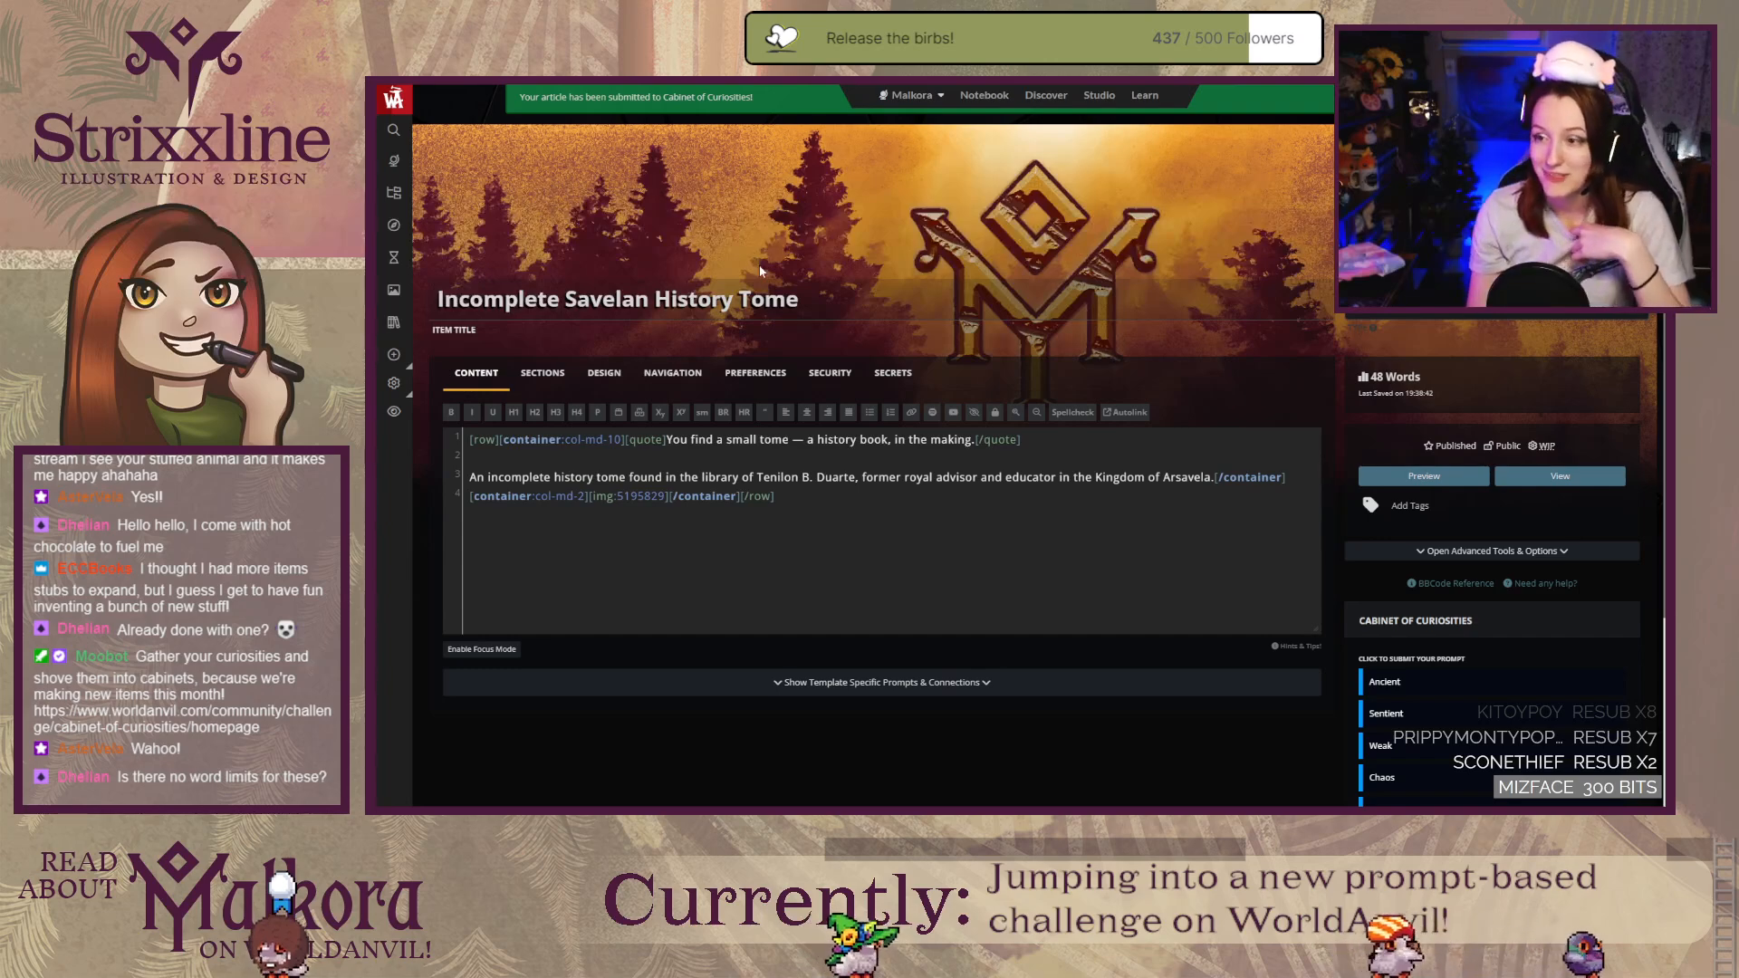
{"action": "key", "text": "ctrl+Tab"}
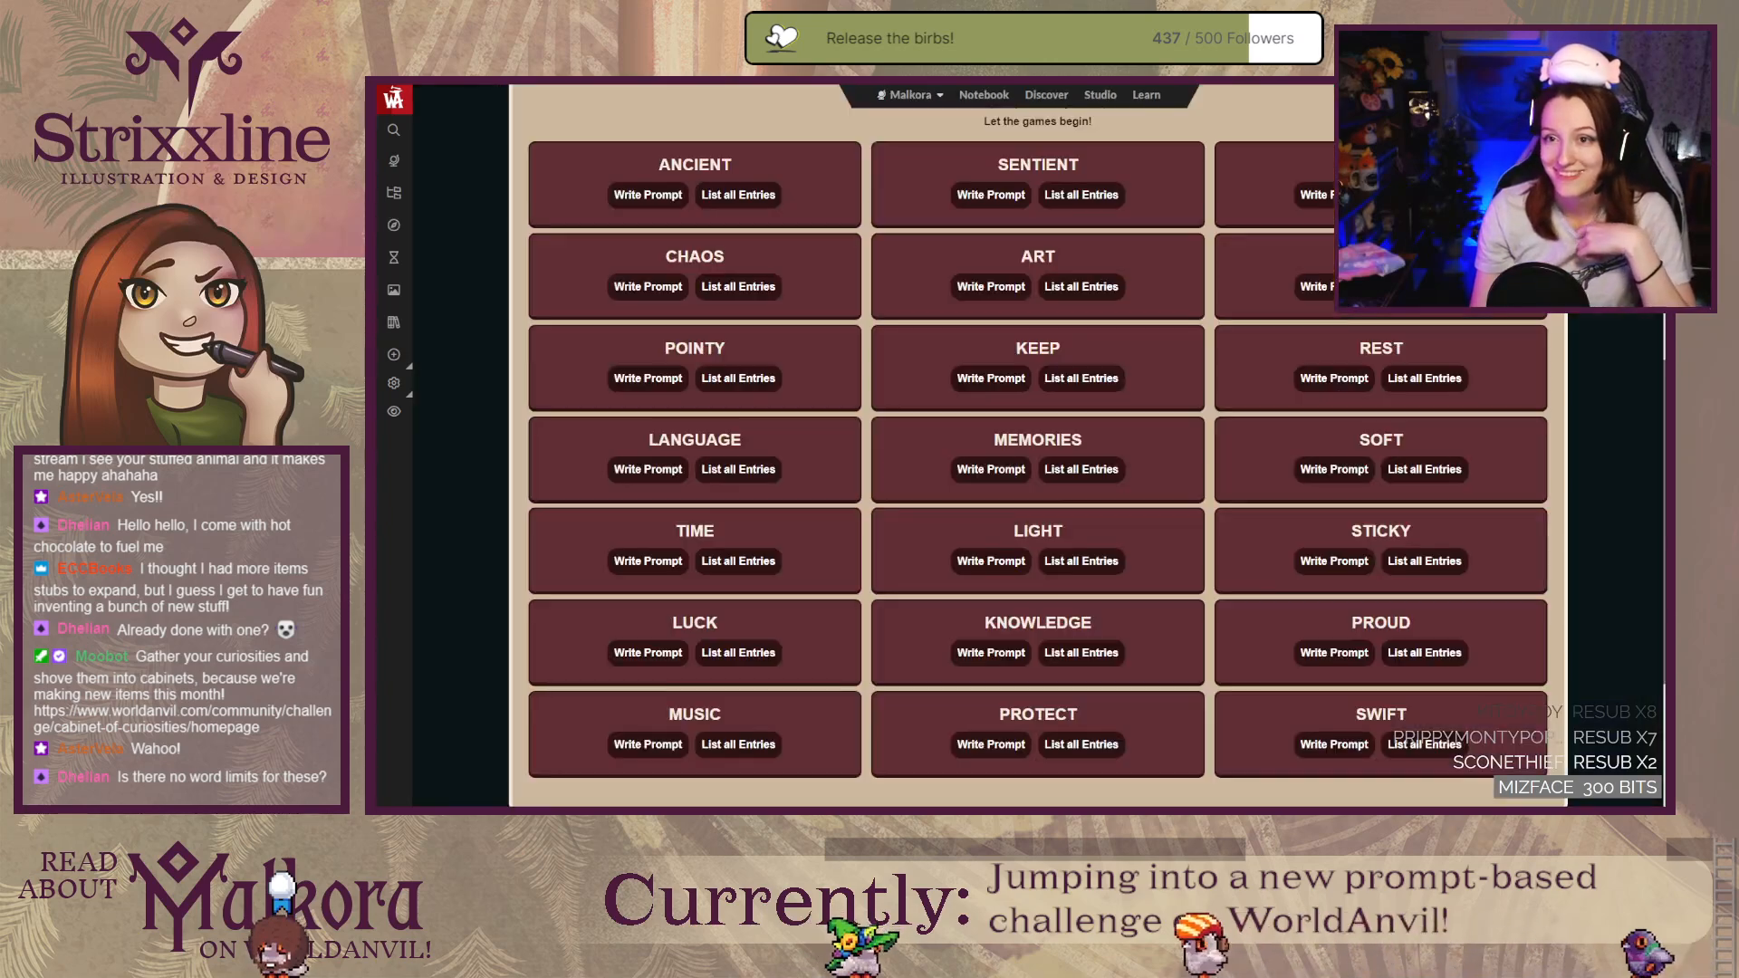
{"action": "scroll", "coordinate": [493, 561], "scroll_direction": "down", "scroll_amount": 6}
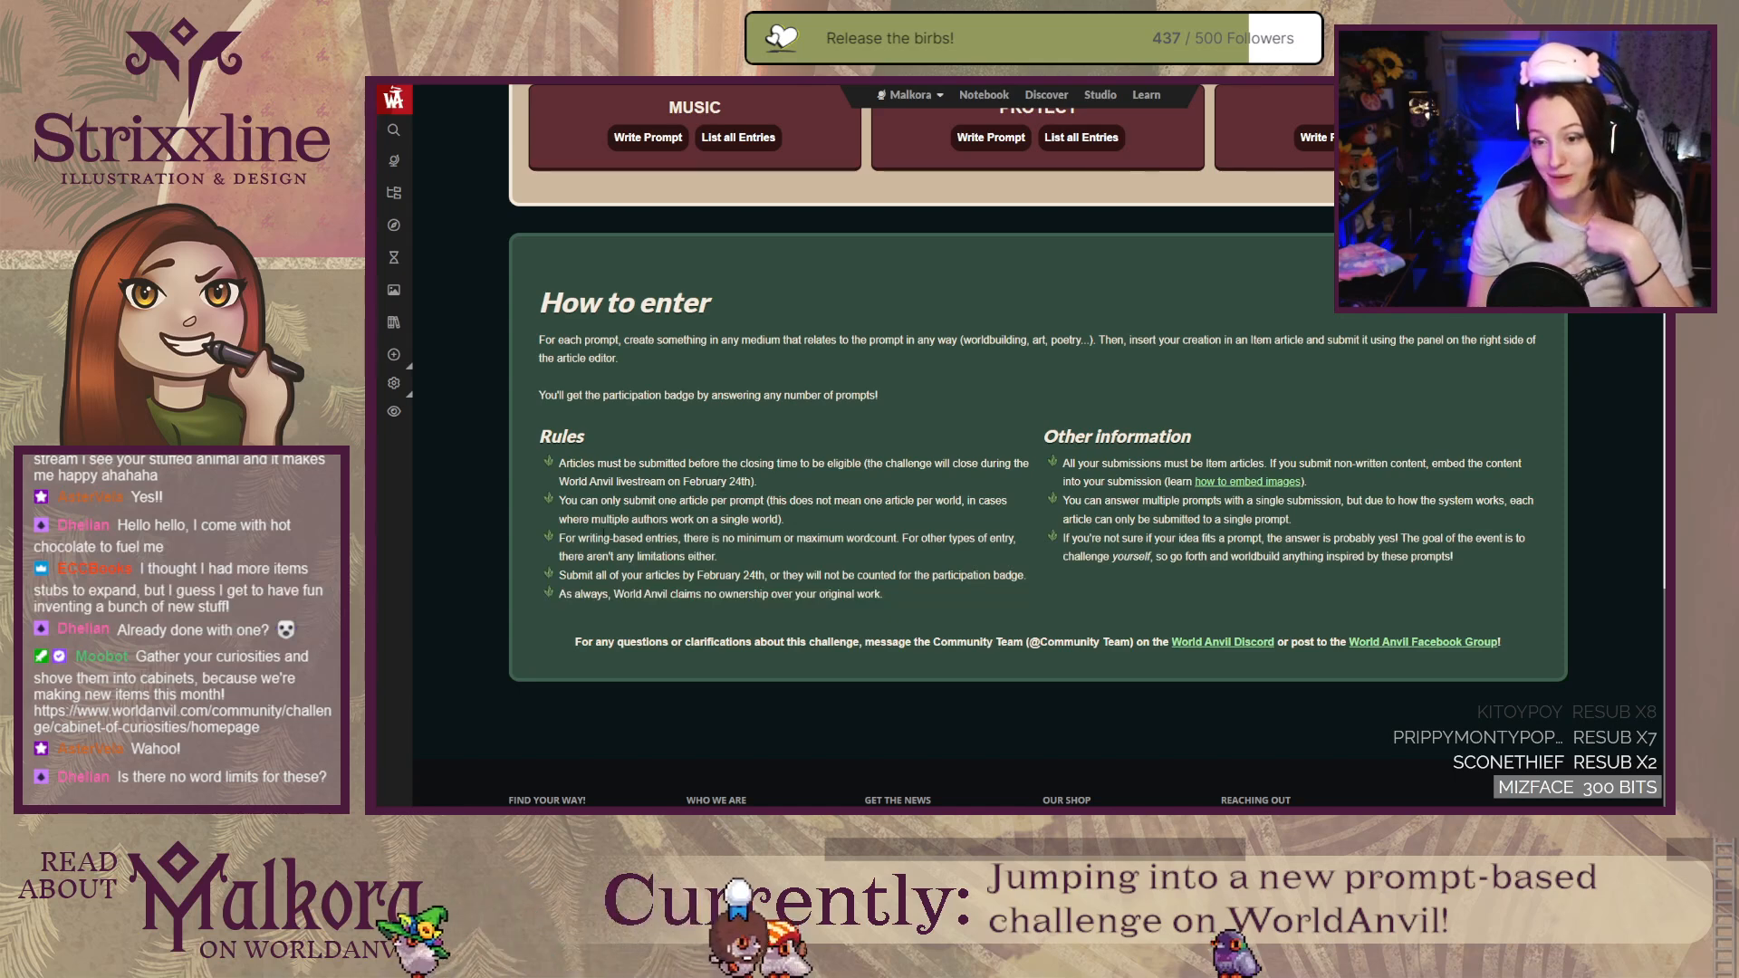
{"action": "left_click_drag", "start_coordinate": [713, 538], "coordinate": [901, 538]}
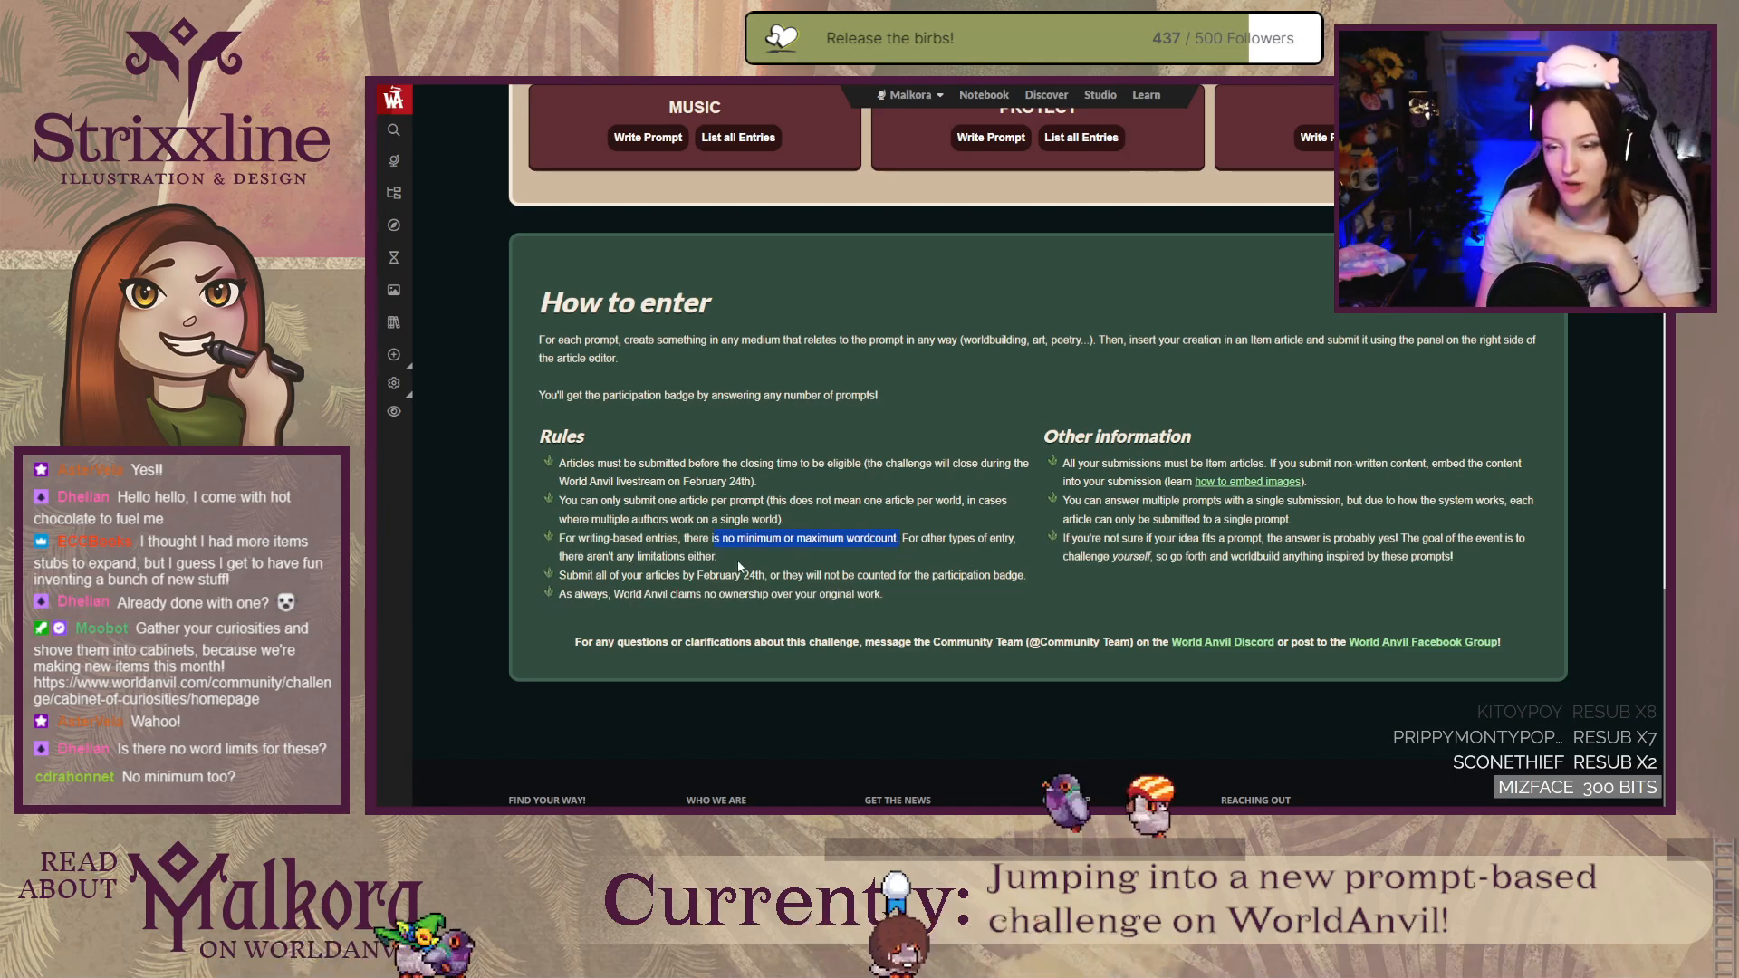
{"action": "left_click", "coordinate": [988, 549]}
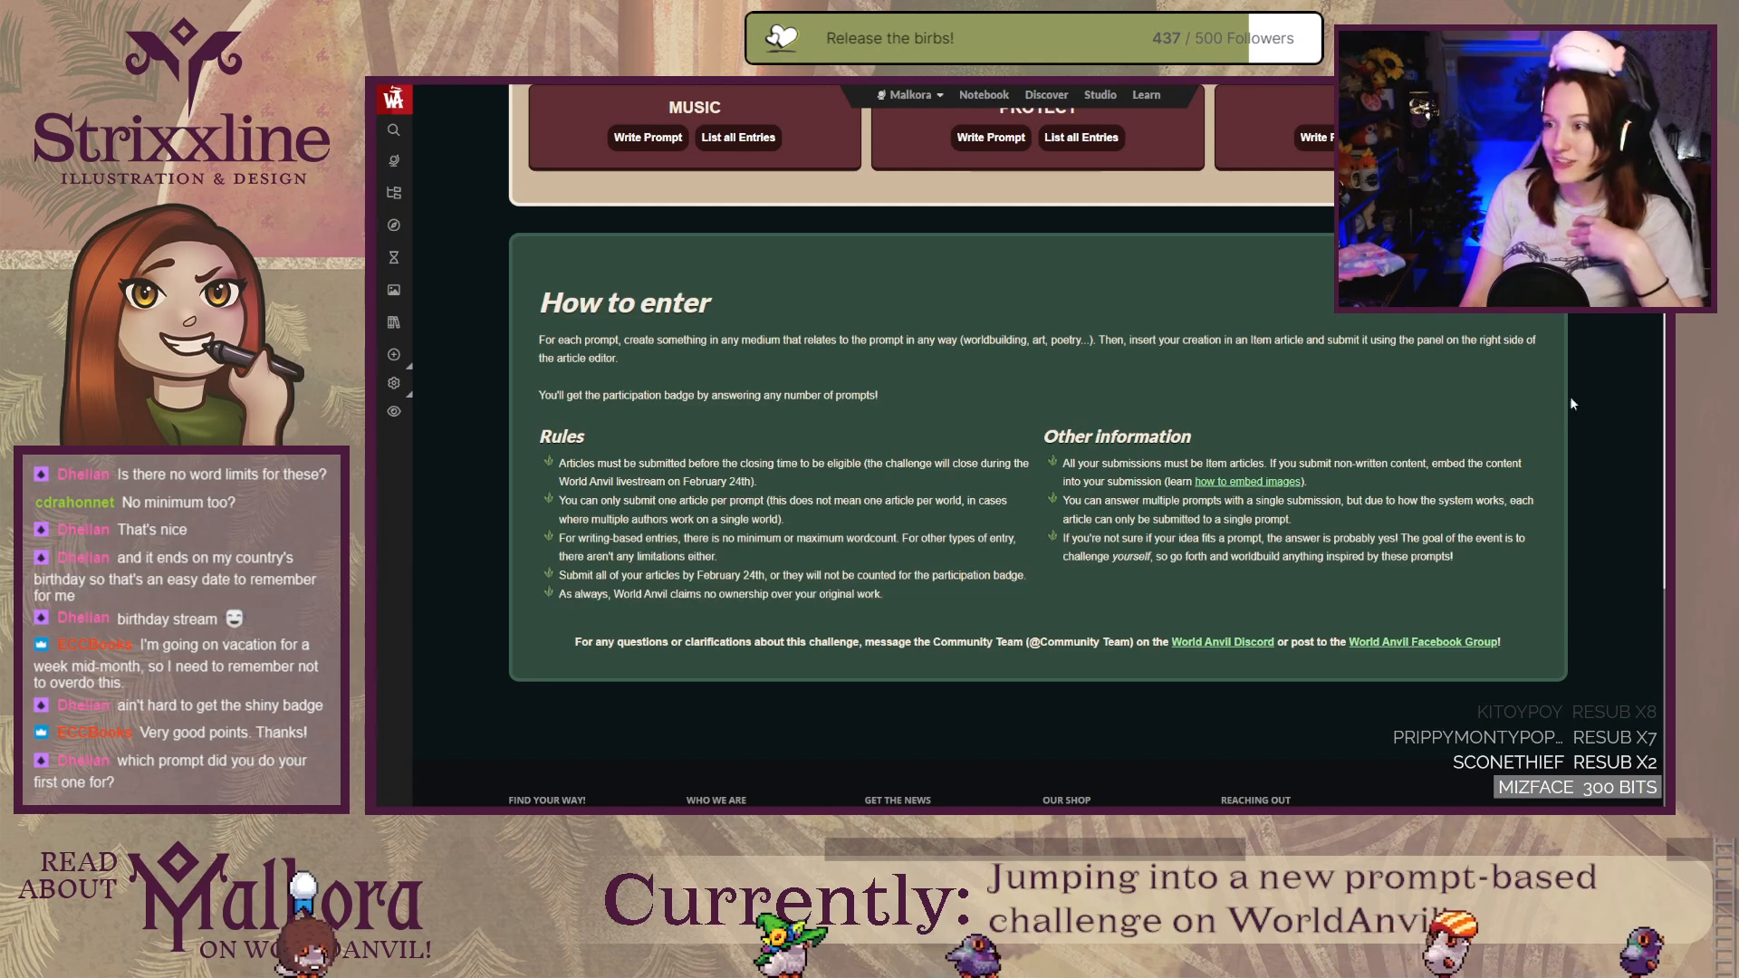
{"action": "scroll", "coordinate": [1618, 420], "scroll_direction": "up", "scroll_amount": 7}
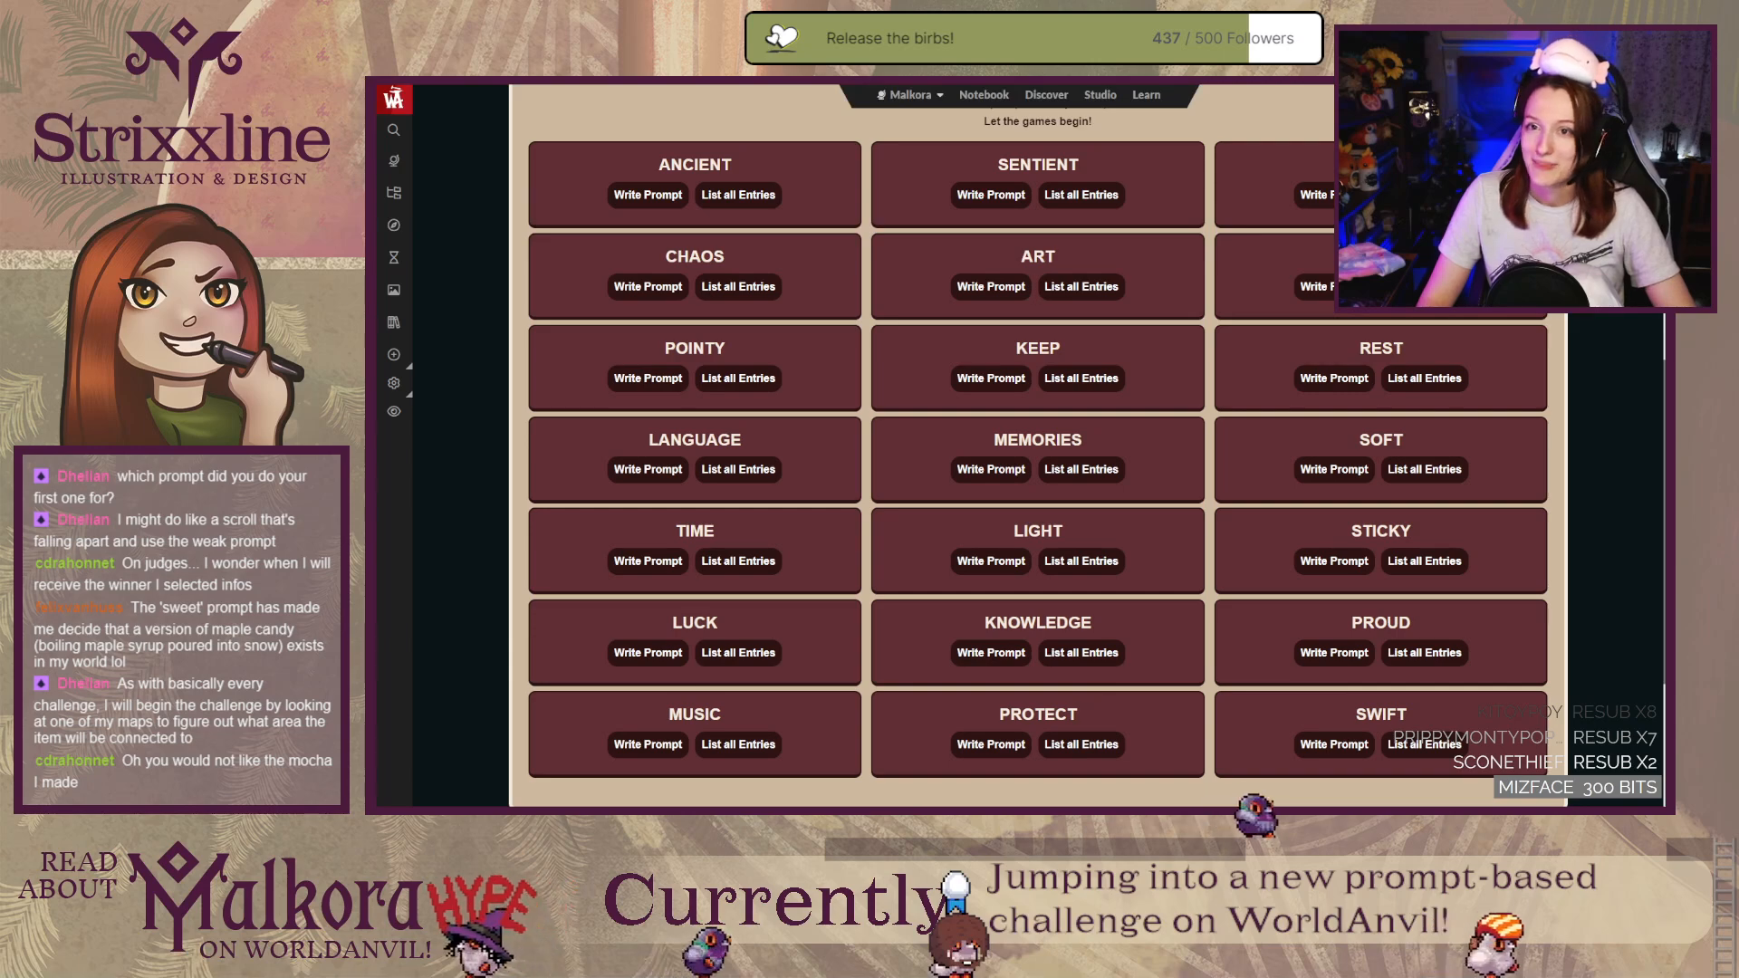
{"action": "key", "text": "ctrl+Tab"}
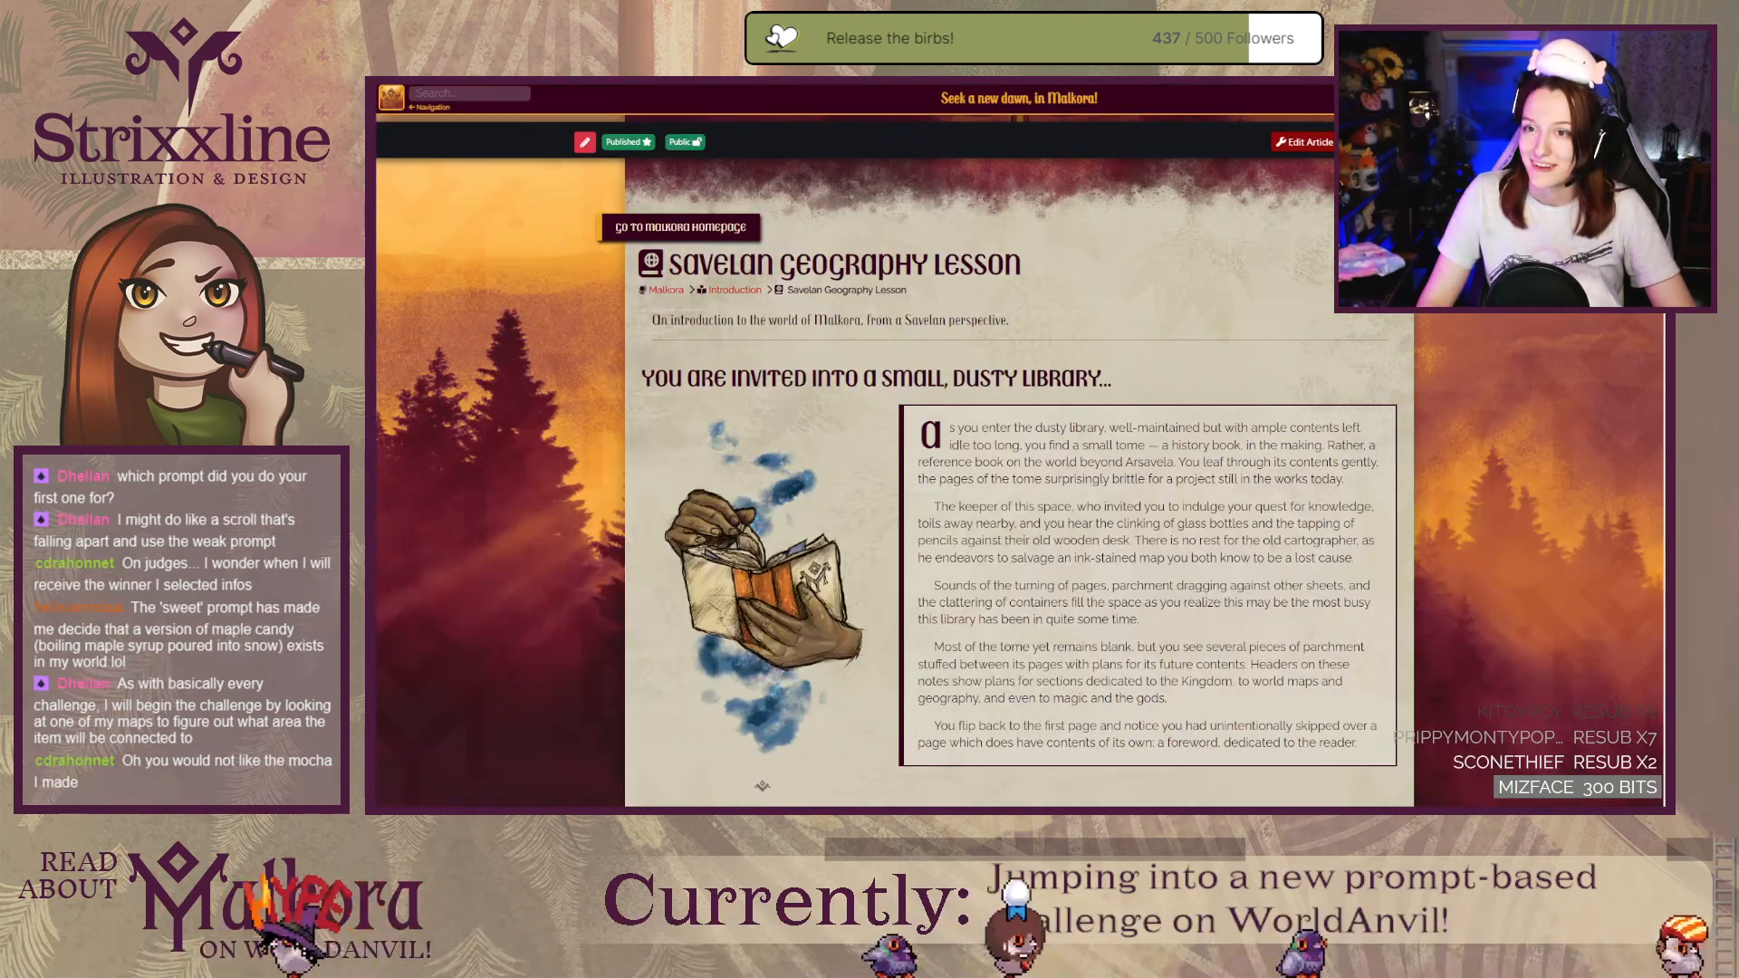
{"action": "key", "text": "ctrl+shift+Tab"}
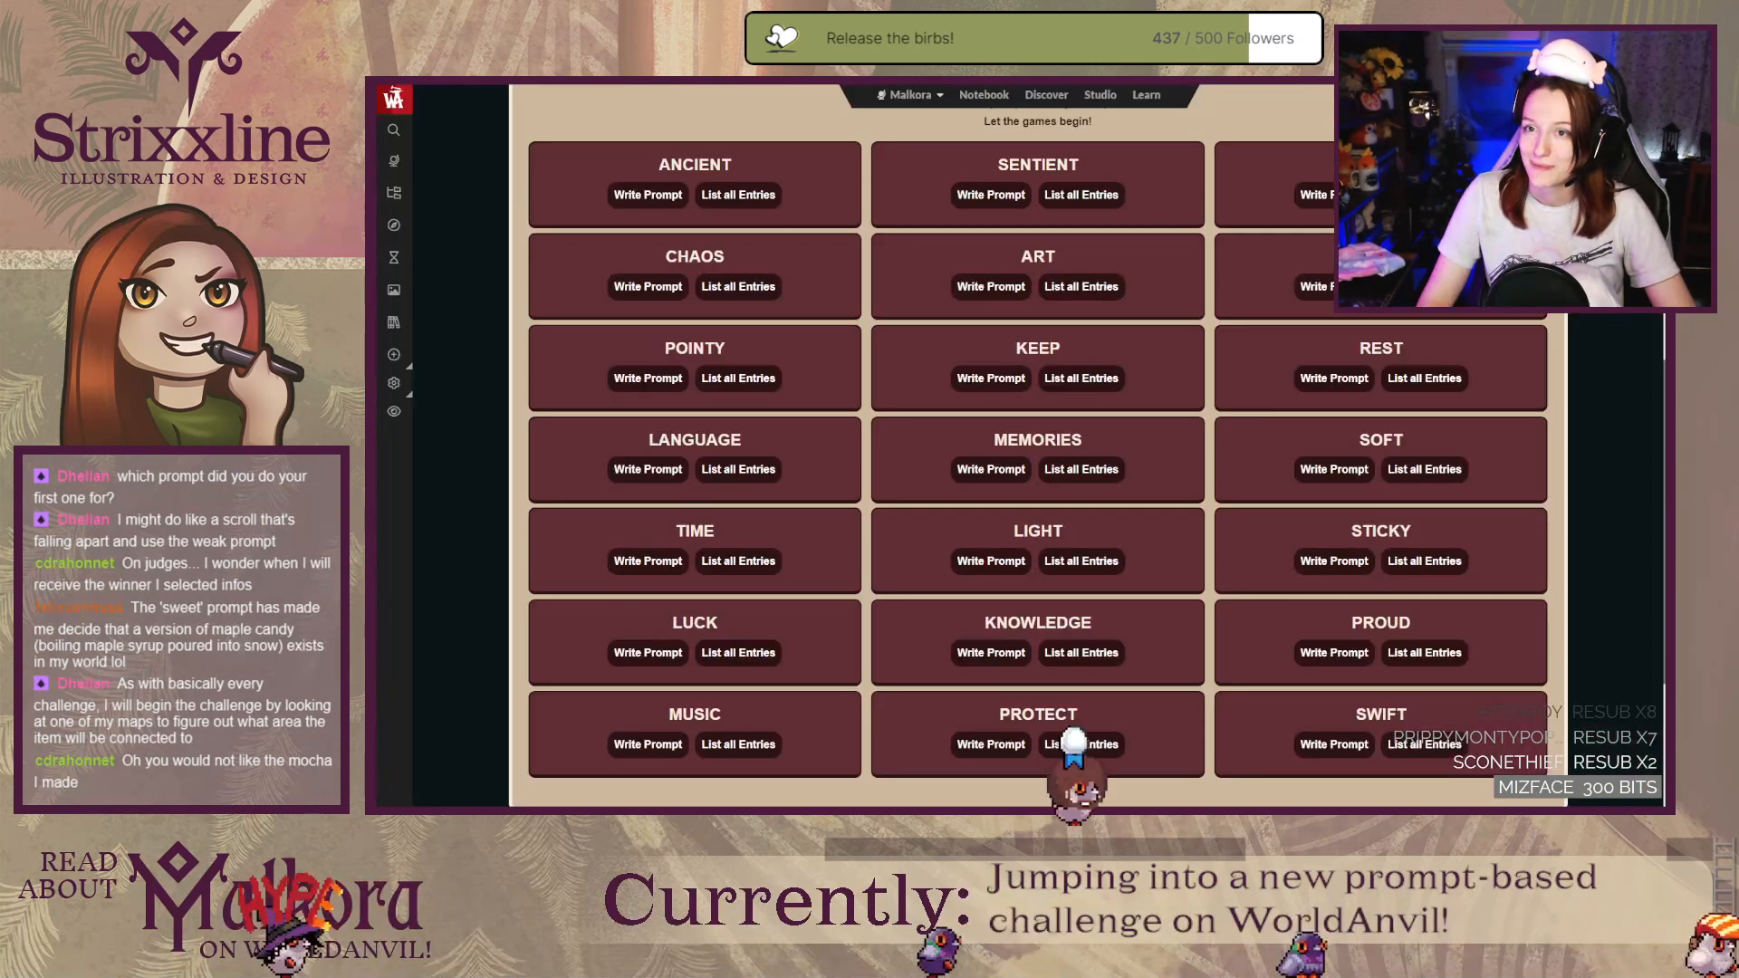
Step: Create a new generic article in the Malkora world titled "Cabinet of Curiosities 2024"
{"action": "left_click", "coordinate": [403, 205]}
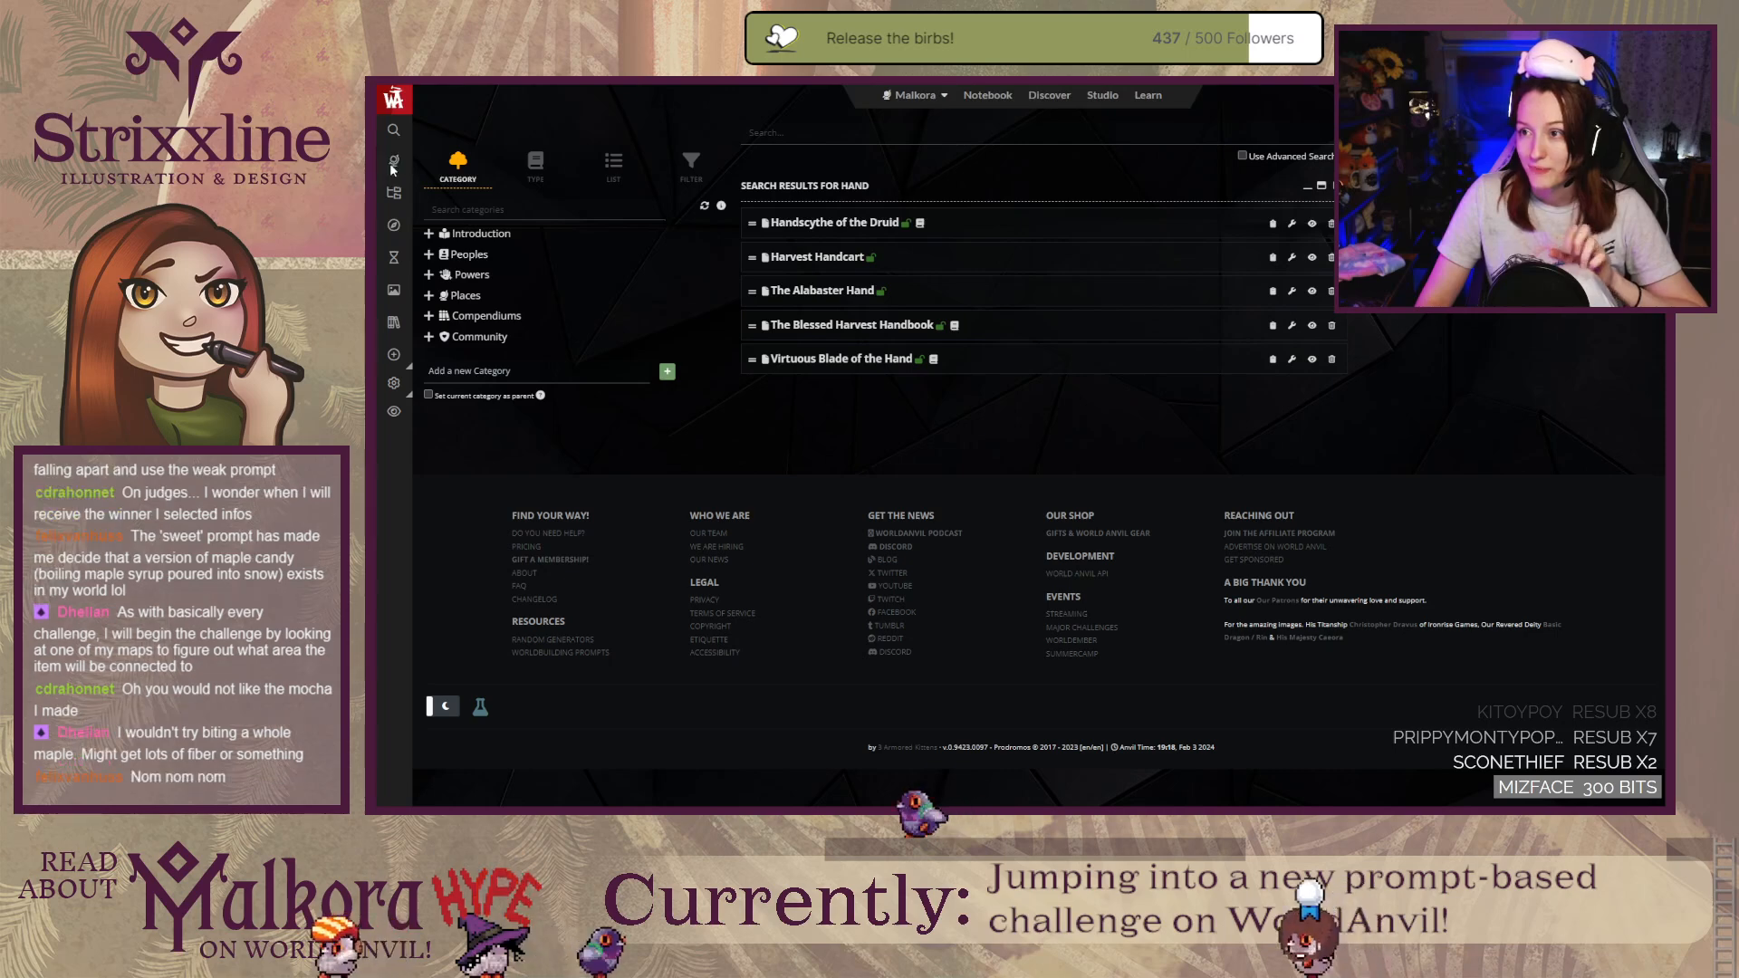
{"action": "left_click", "coordinate": [393, 165]}
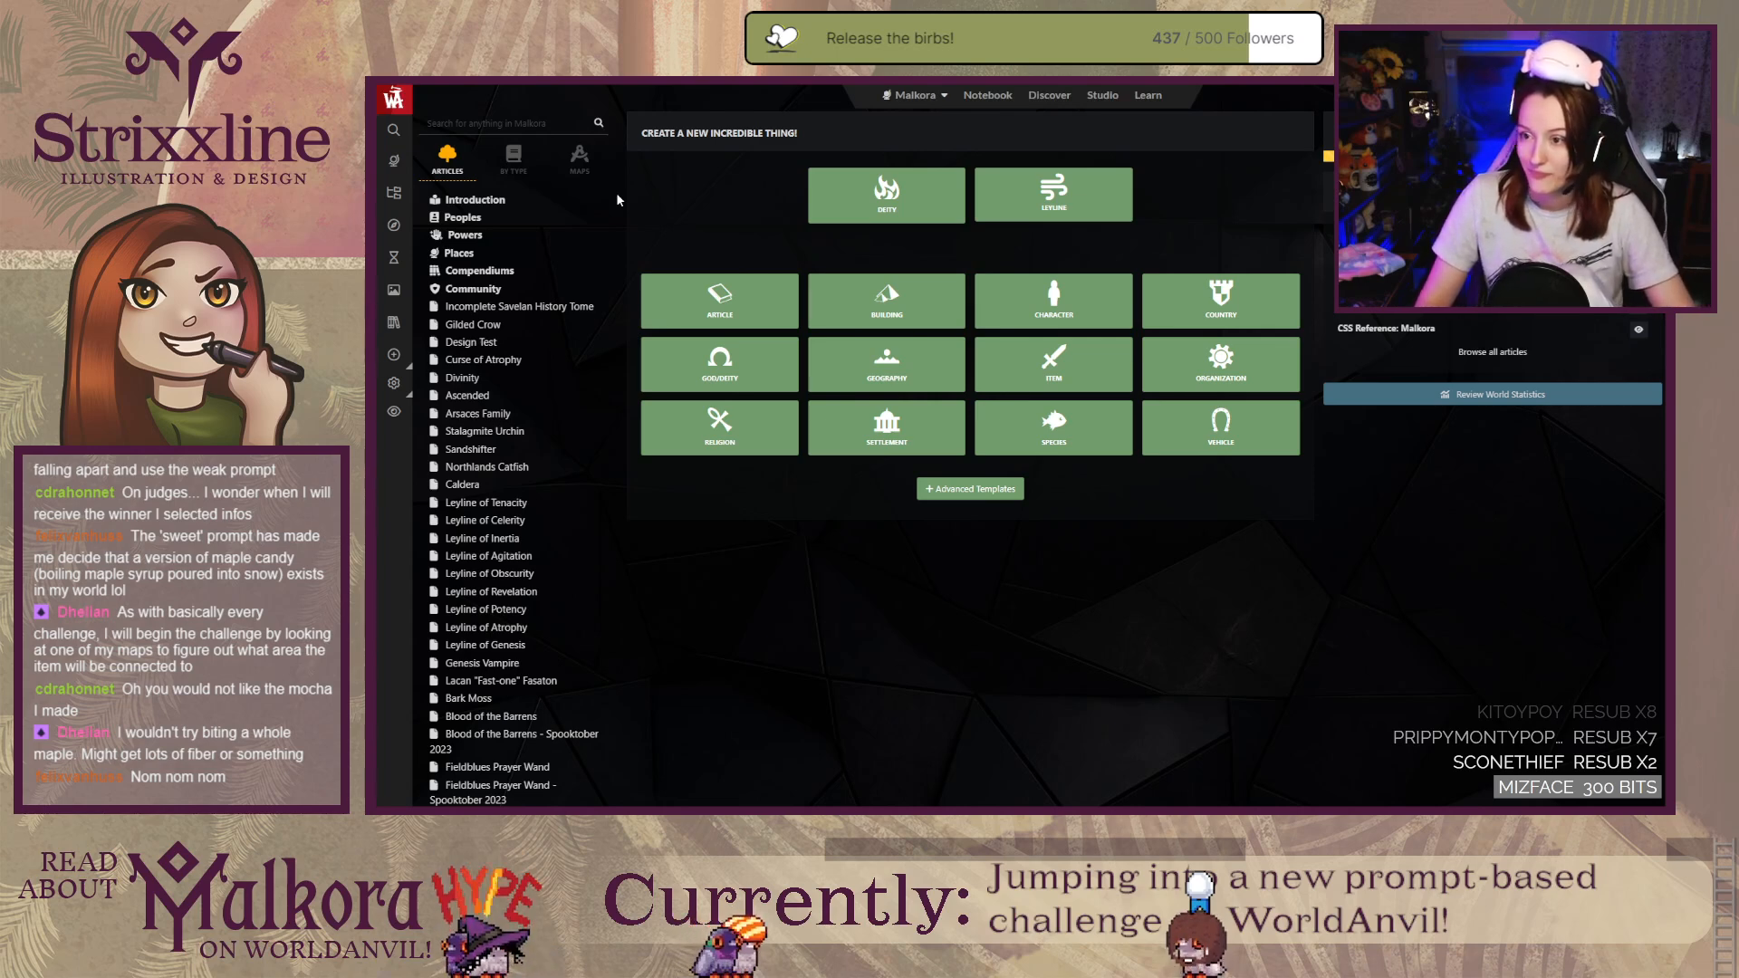
{"action": "left_click", "coordinate": [1013, 494]}
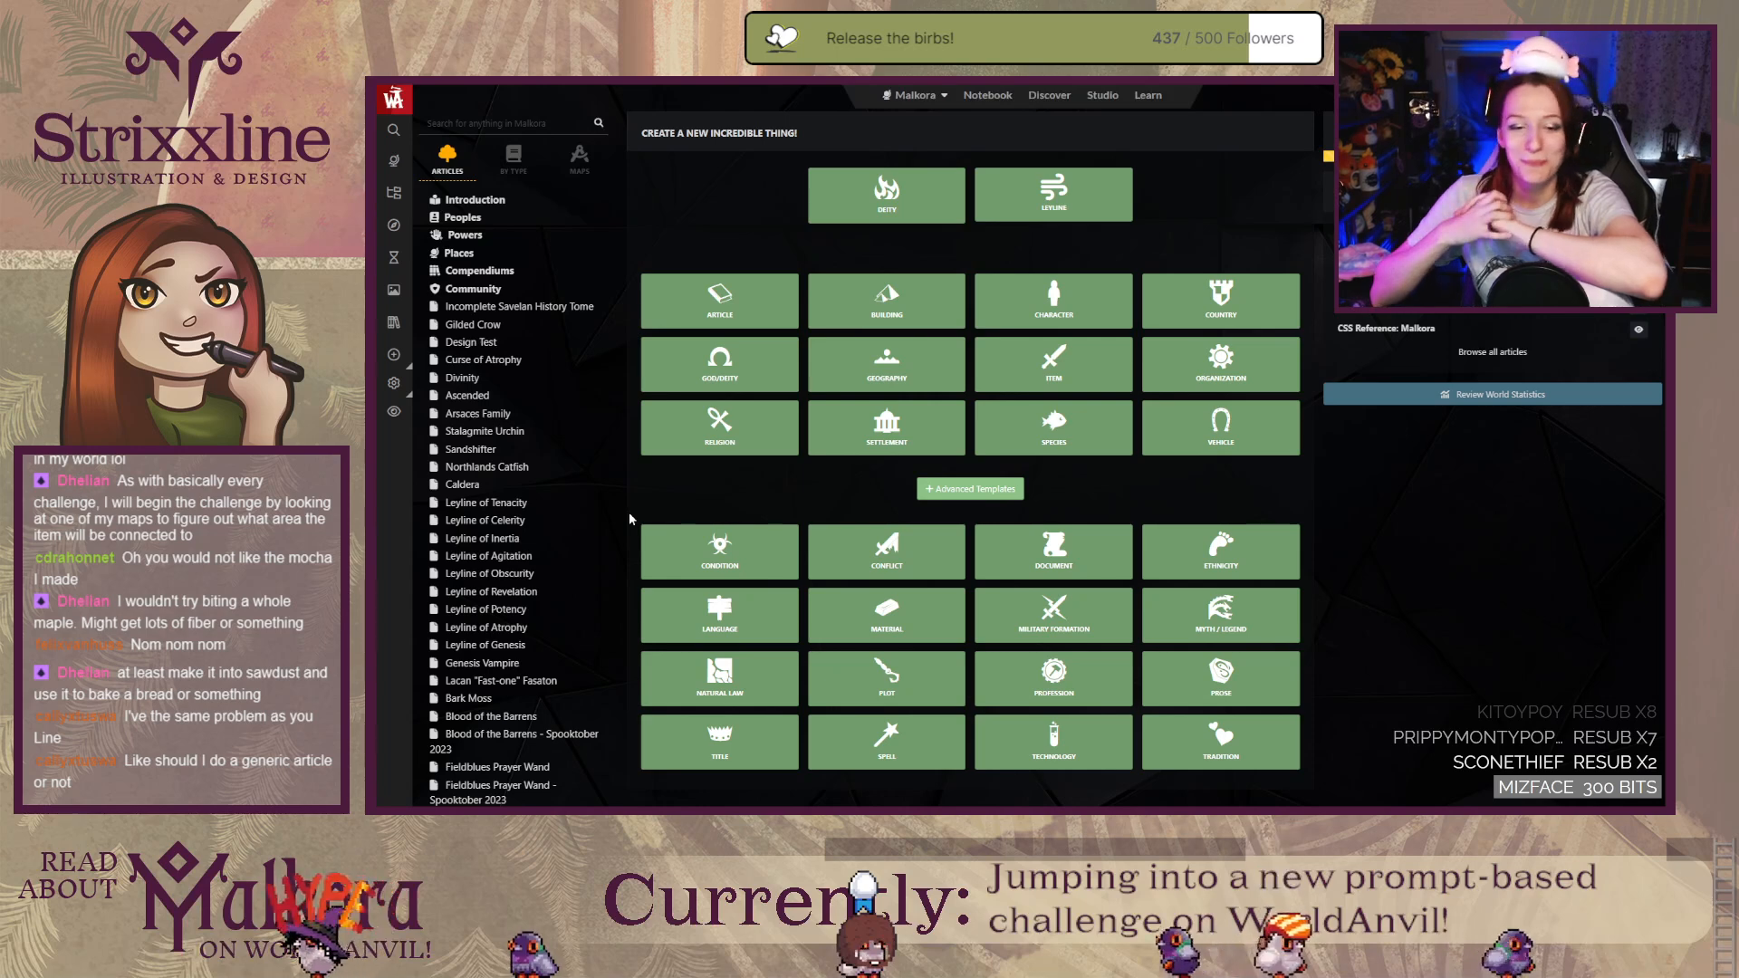
{"action": "left_click", "coordinate": [727, 310]}
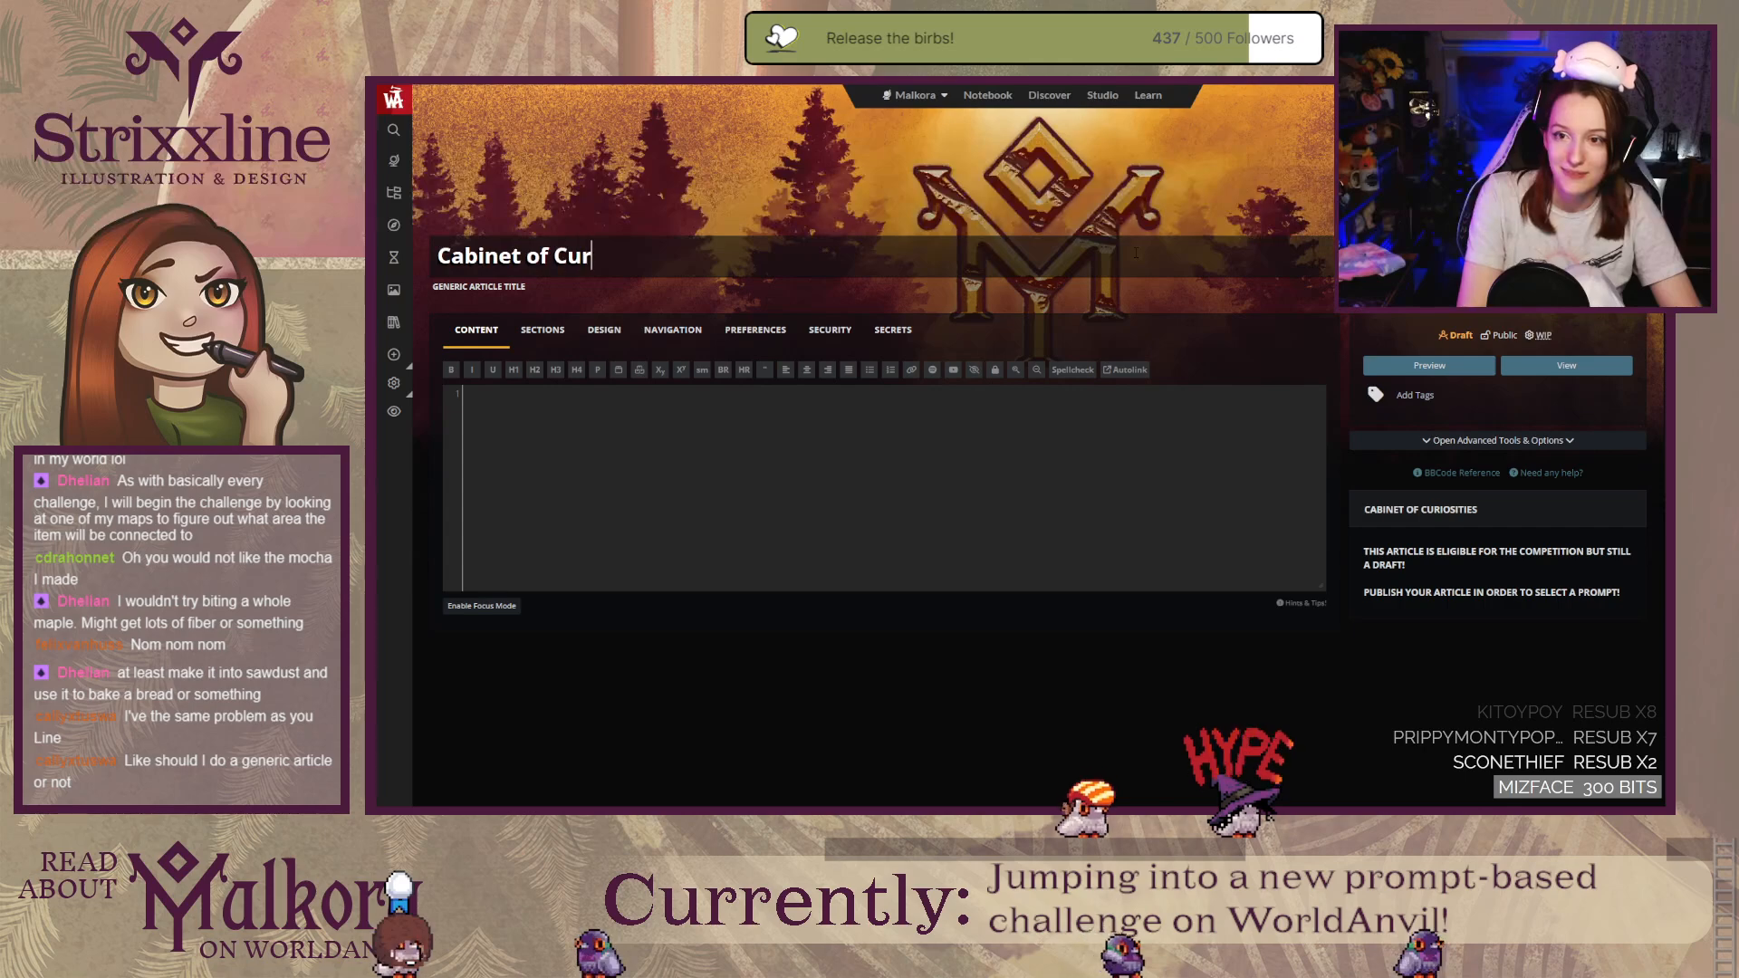
{"action": "type", "text": "sities 2024"}
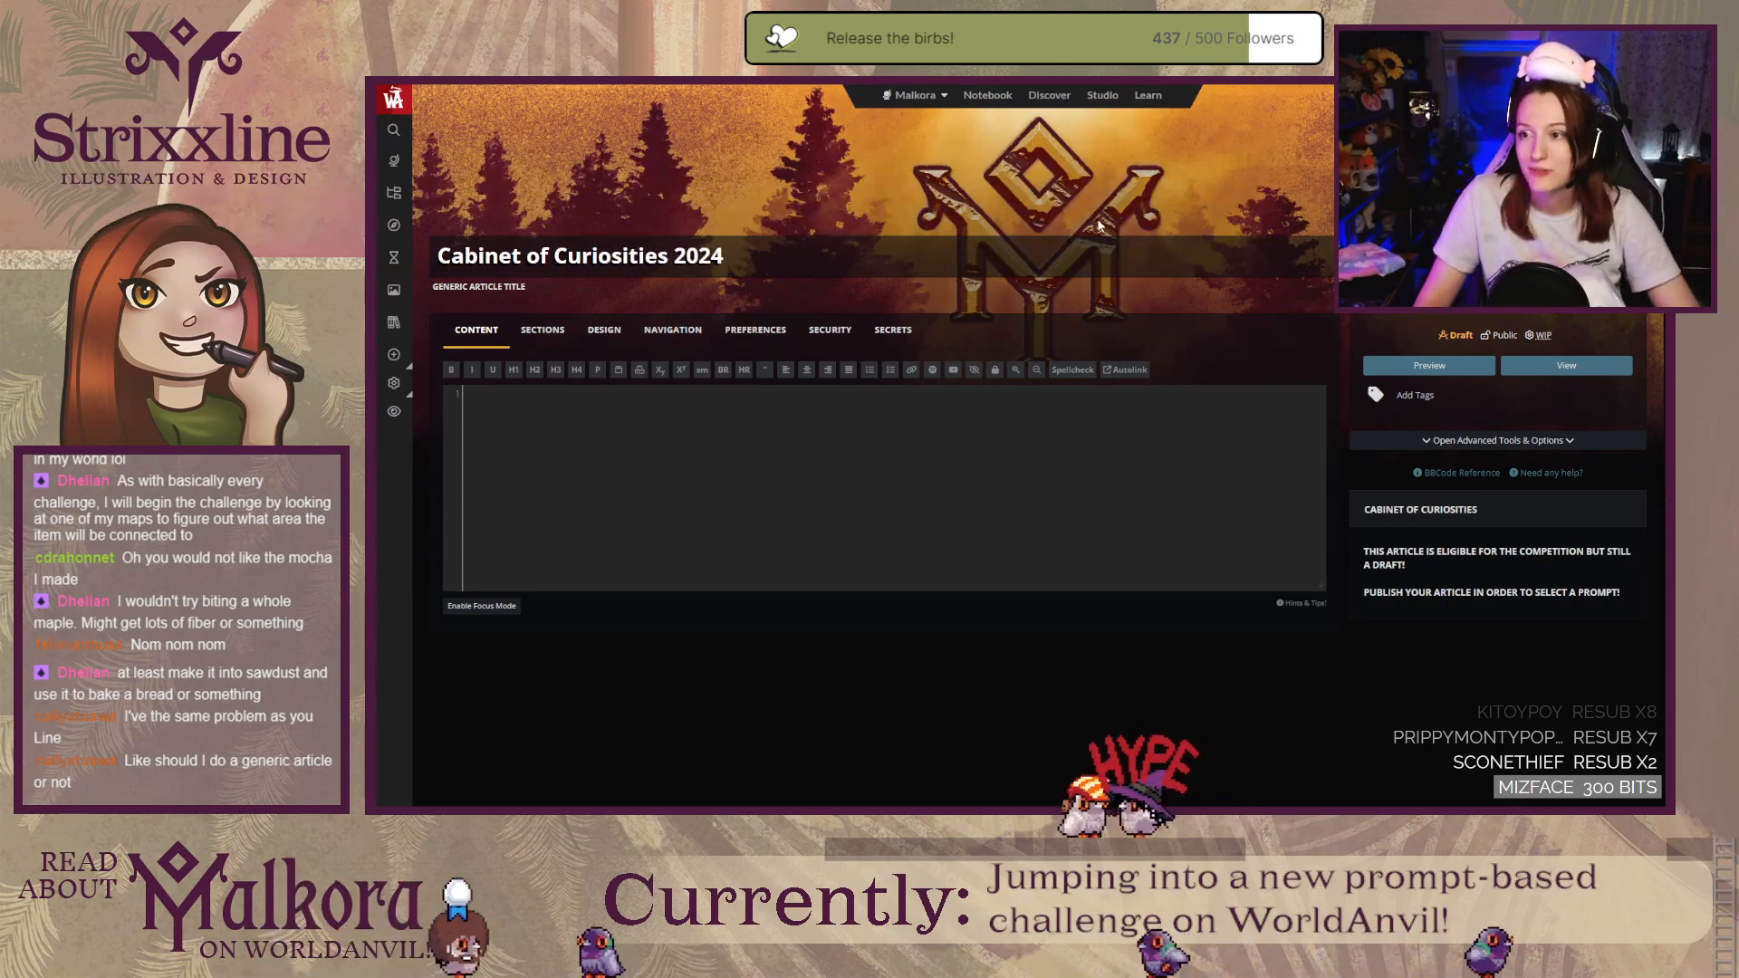
{"action": "key", "text": "Tab"}
Step: Look over the introduction, prompts and entry information of the Cabinet of Curiosities challenge, and the Duckuary 2024 challenge page
{"action": "key", "text": "ctrl+Tab"}
{"action": "scroll", "coordinate": [727, 205], "scroll_direction": "up", "scroll_amount": 5}
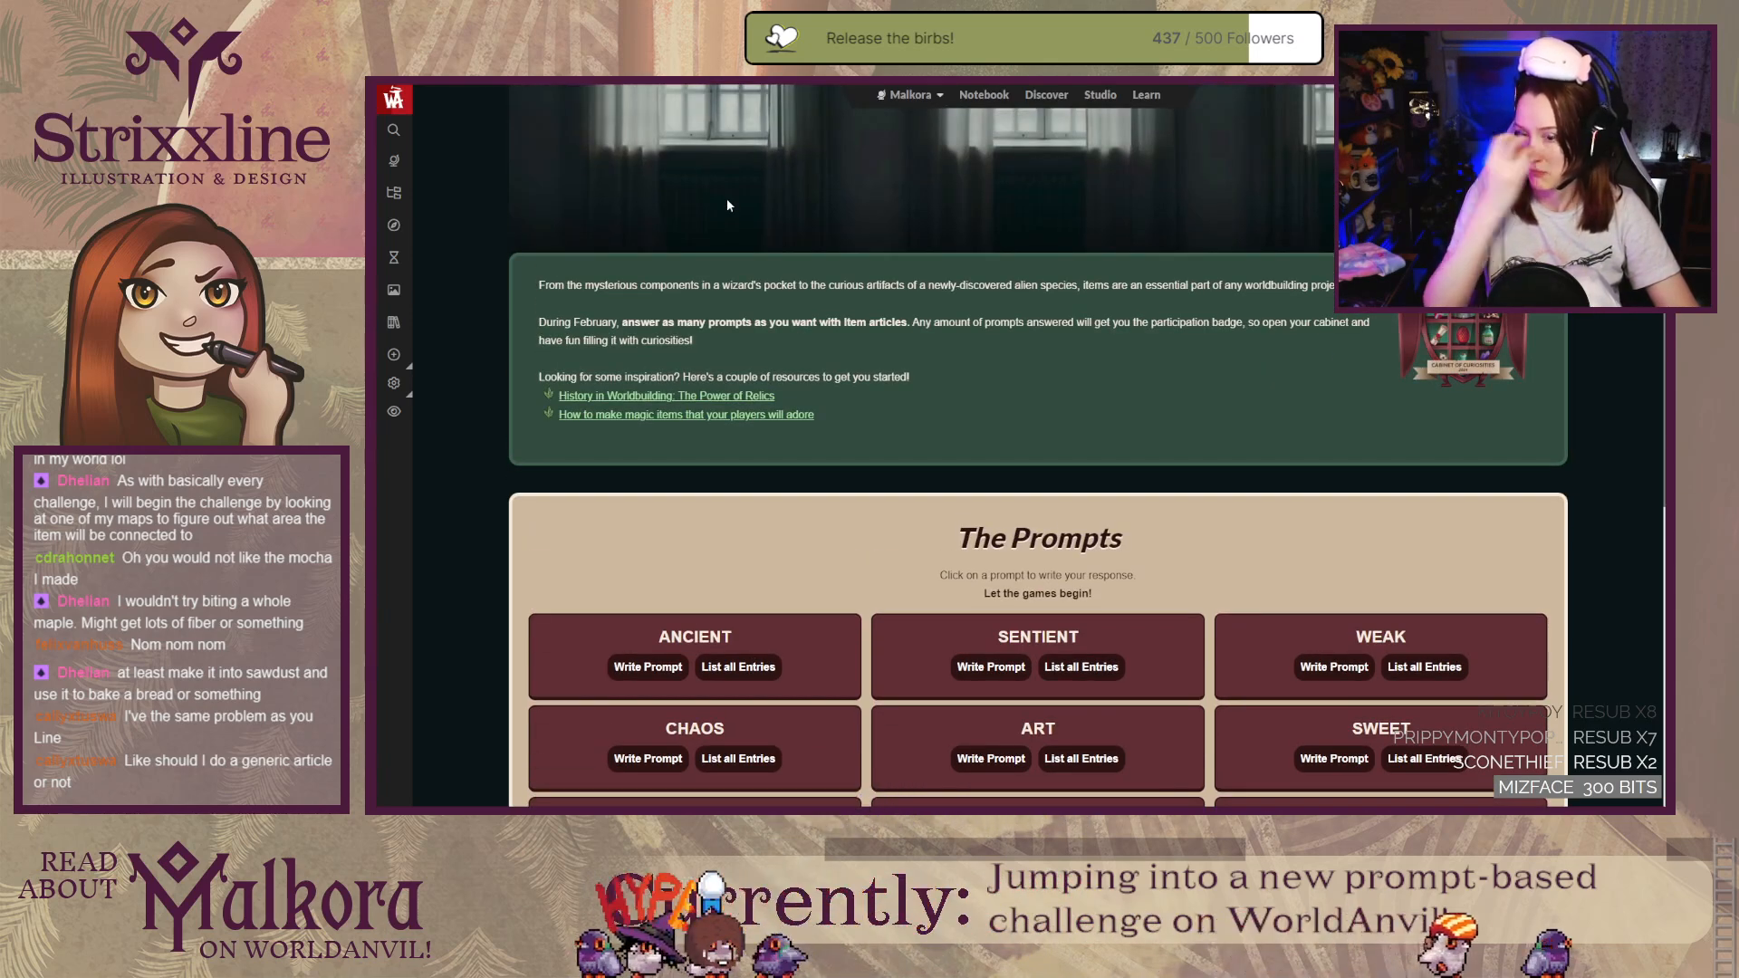
{"action": "scroll", "coordinate": [692, 201], "scroll_direction": "up", "scroll_amount": 3}
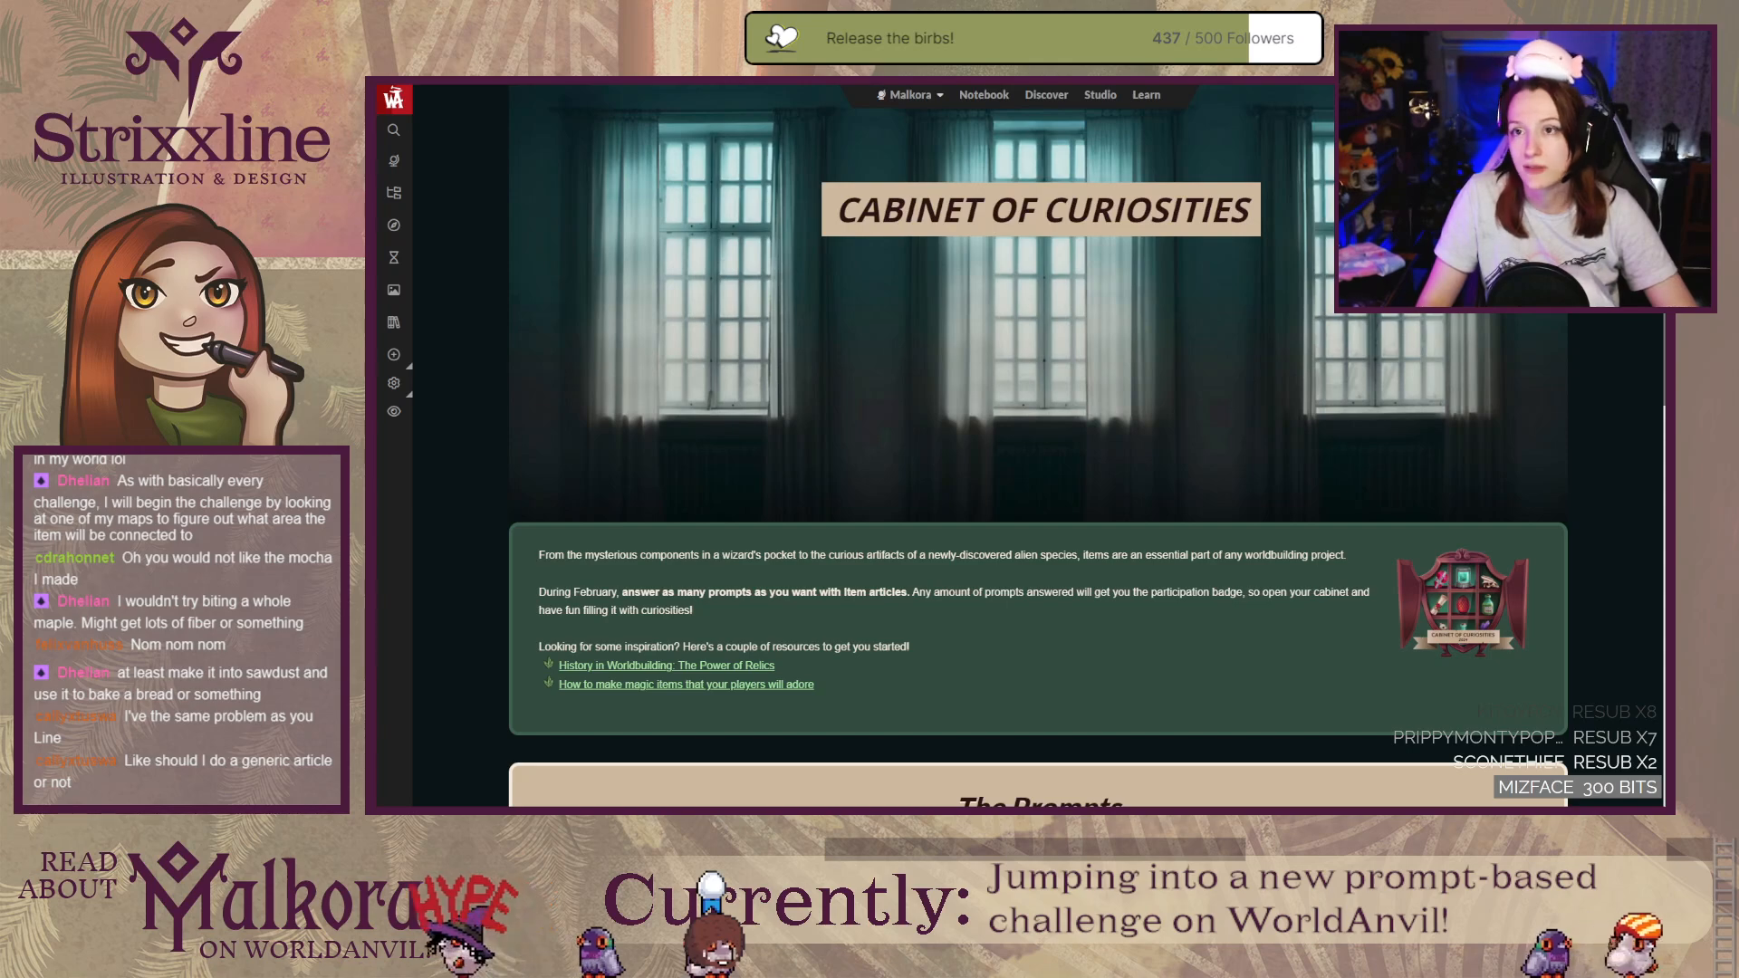
{"action": "key", "text": "ctrl+Tab"}
{"action": "key", "text": "ctrl+Tab"}
{"action": "key", "text": "ctrl+Tab"}
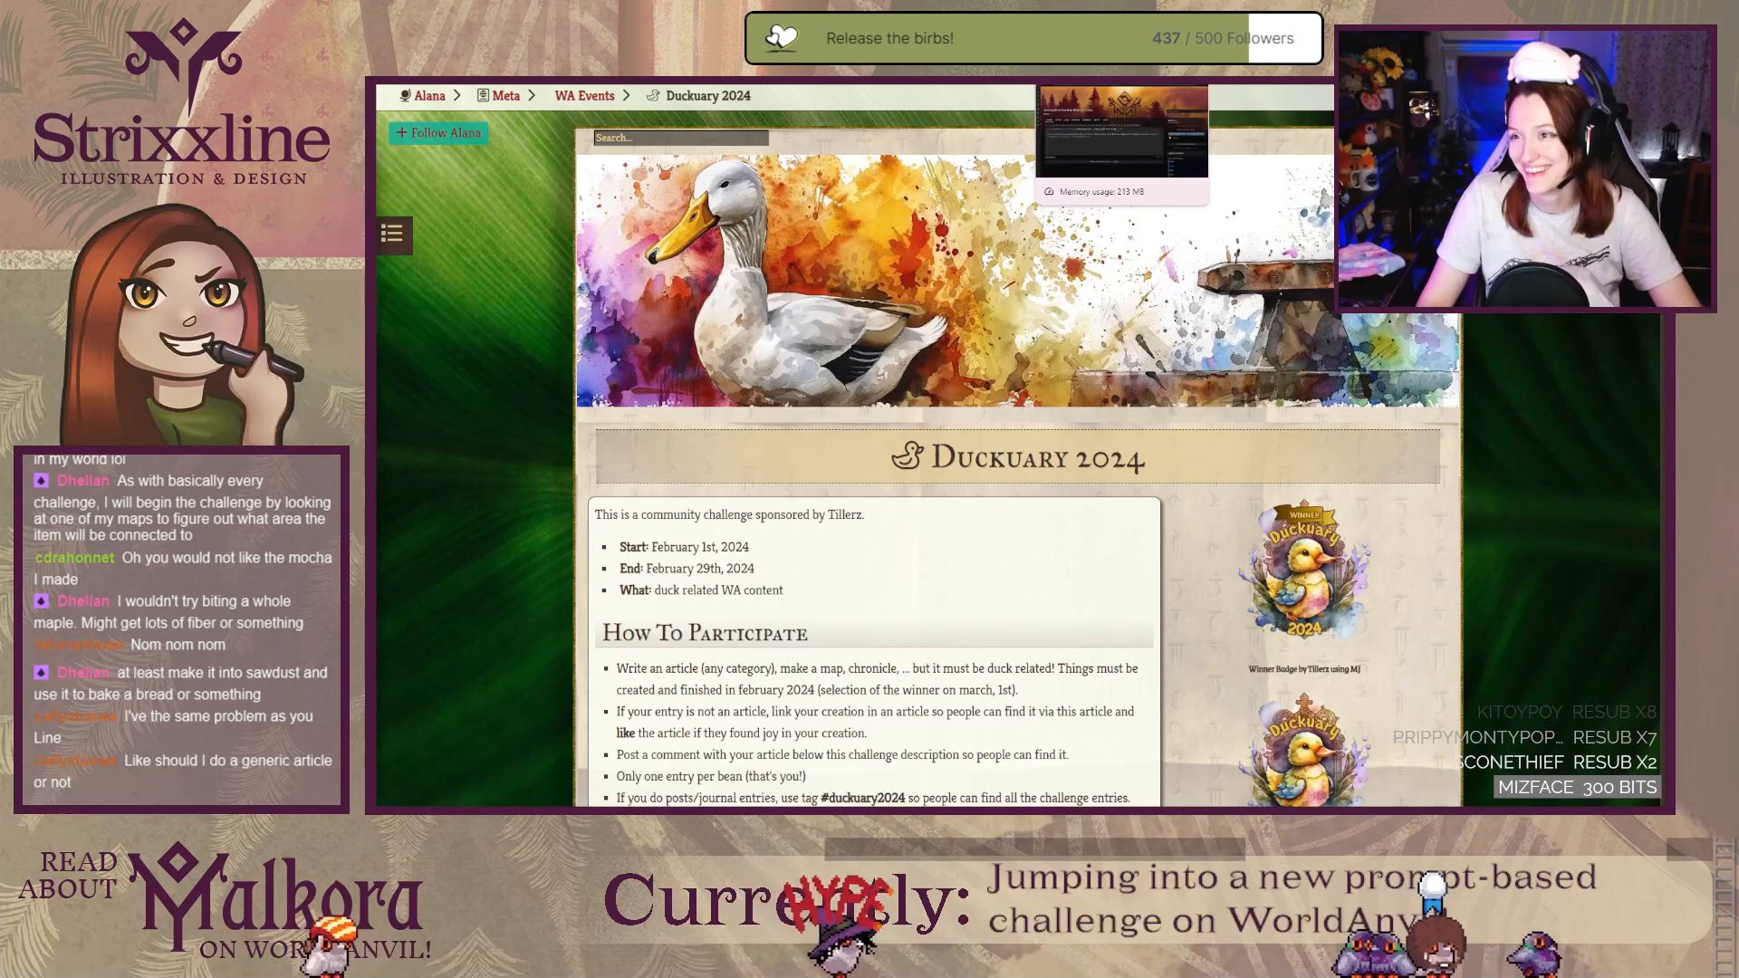
{"action": "left_click", "coordinate": [1091, 85]}
{"action": "left_click", "coordinate": [888, 85]}
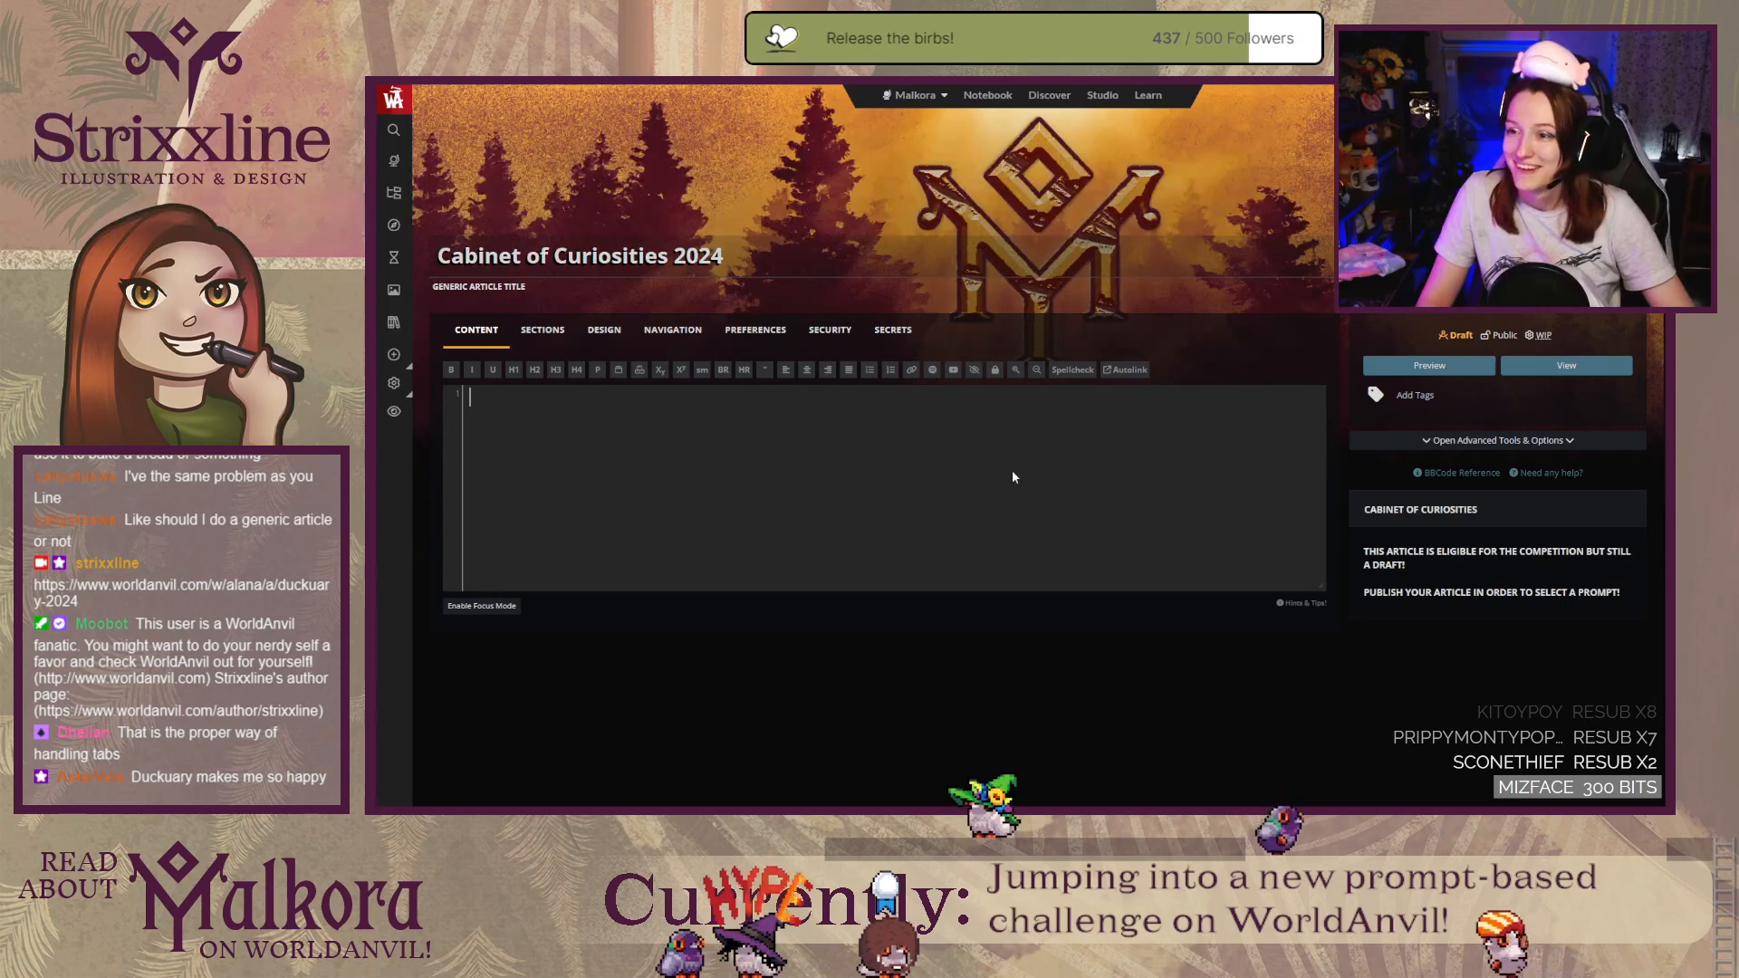
{"action": "left_click", "coordinate": [584, 437]}
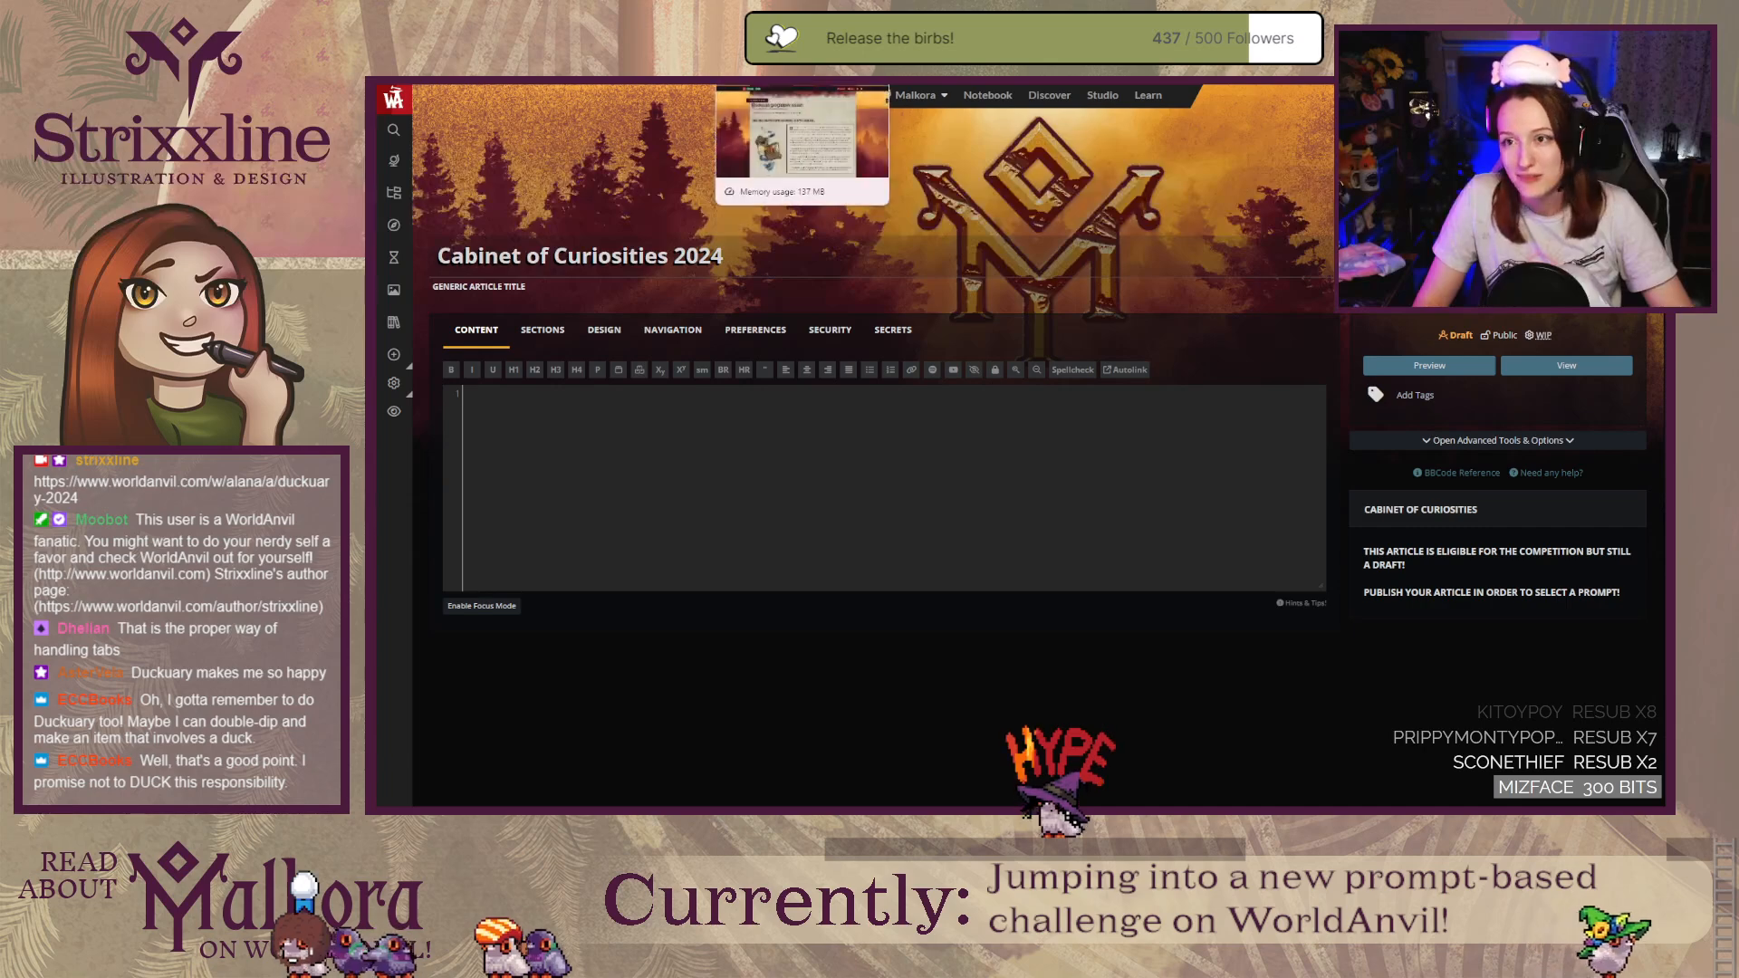
{"action": "left_click", "coordinate": [625, 86]}
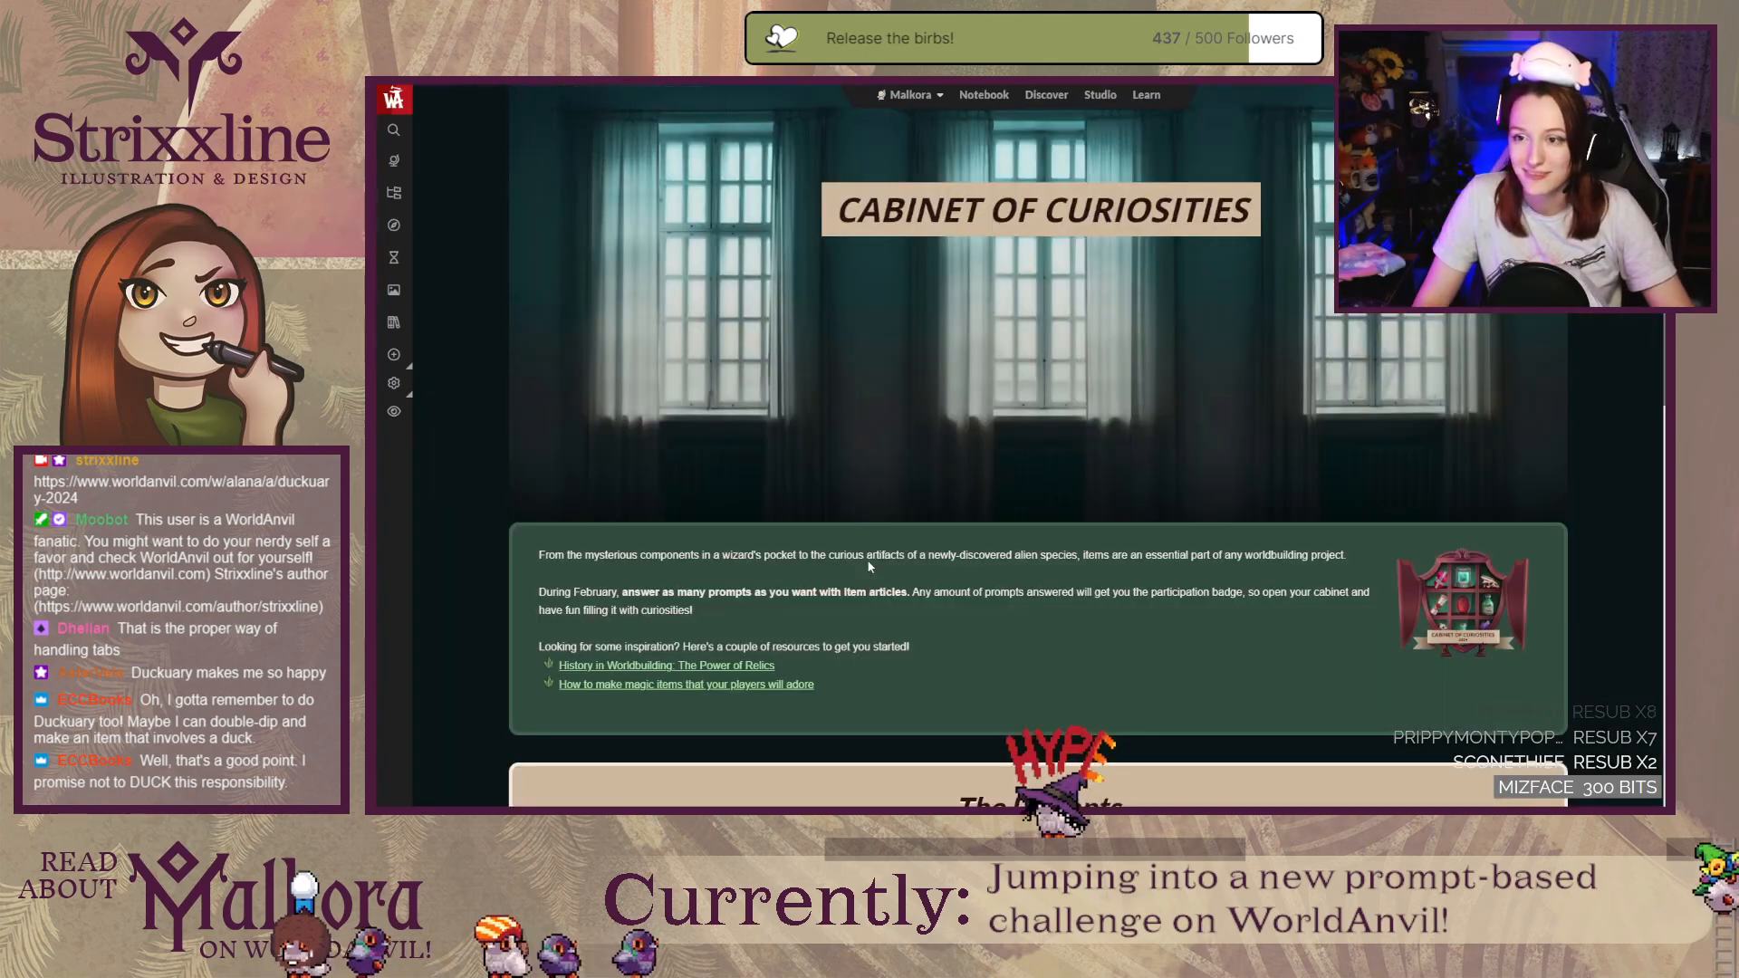
{"action": "scroll", "coordinate": [521, 628], "scroll_direction": "down", "scroll_amount": 12}
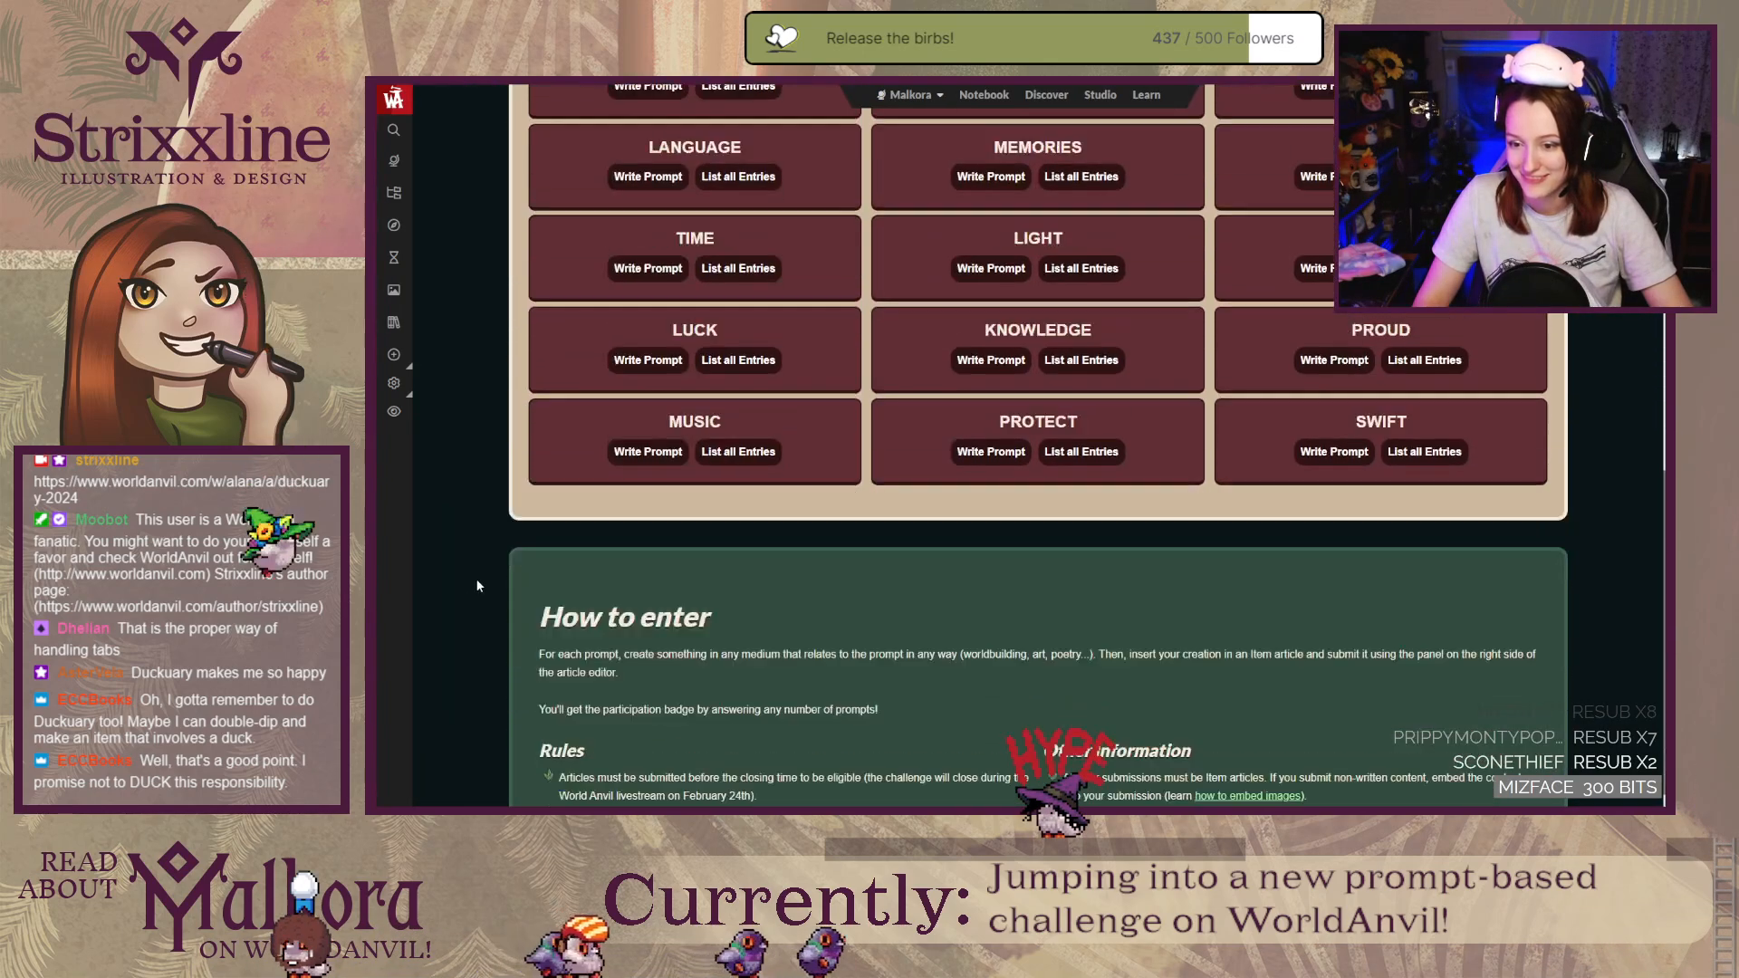
{"action": "scroll", "coordinate": [489, 580], "scroll_direction": "down", "scroll_amount": 2}
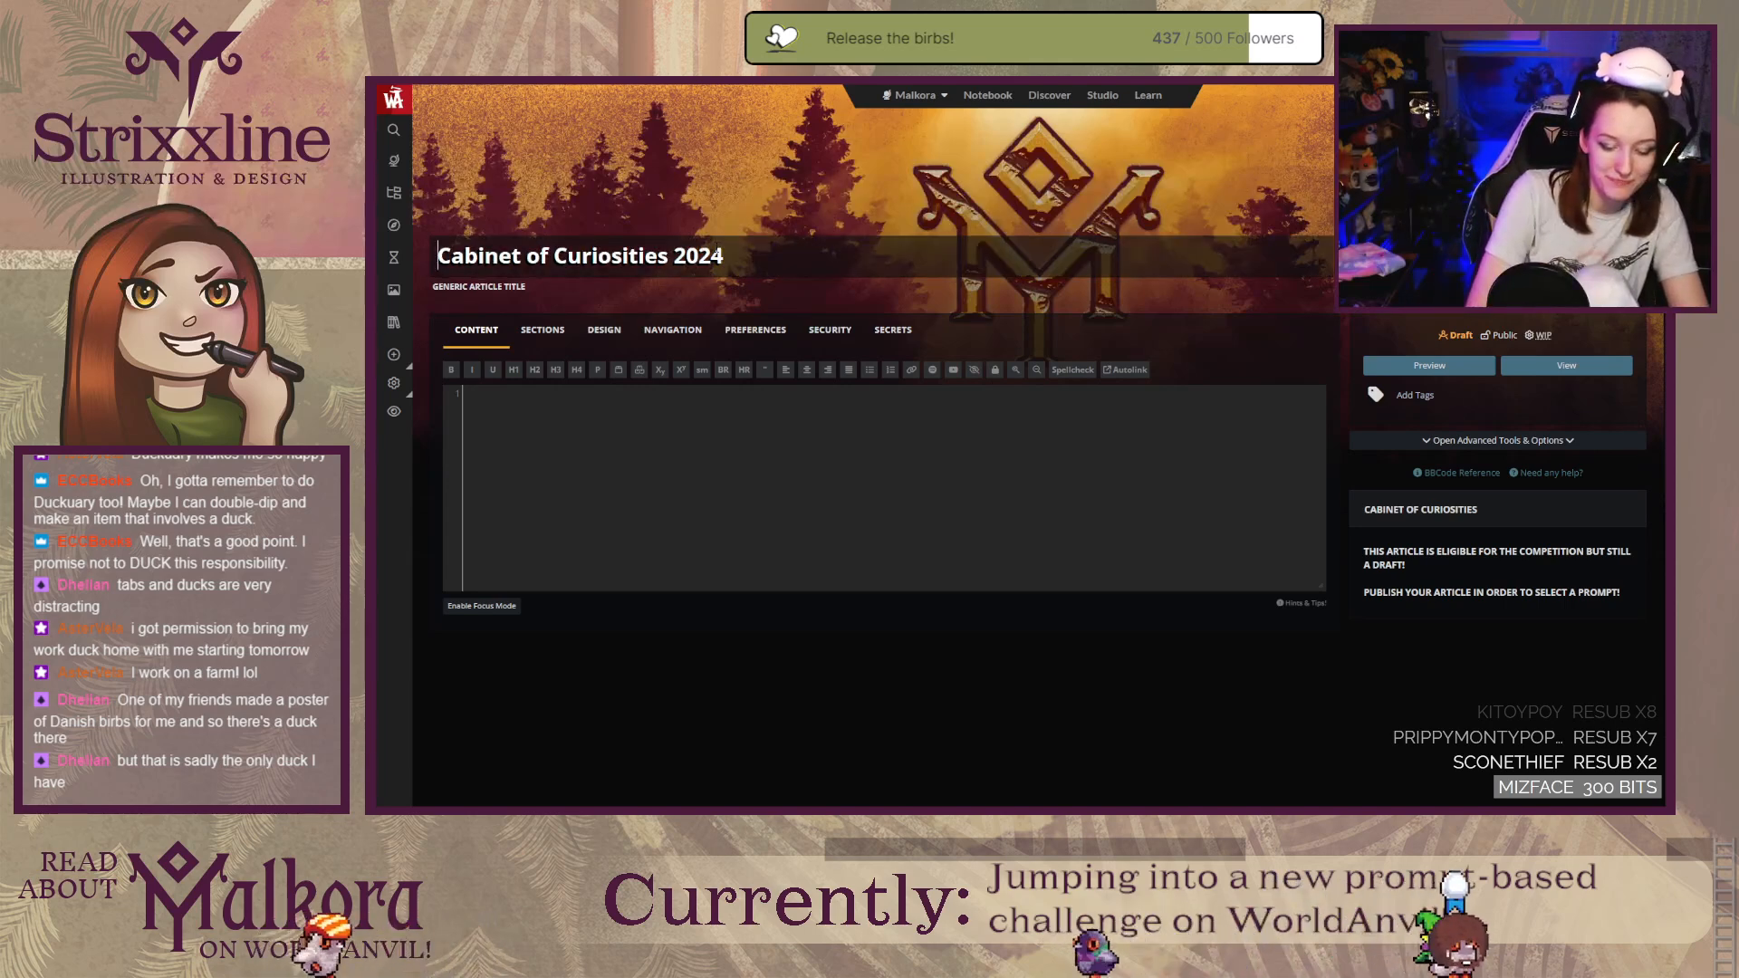
Step: Retitle the new article "A Peek Into the Library | Cabinet of Curiosities", checking how the title displays in the reader view
{"action": "type", "text": "A Peek Into the Library |"}
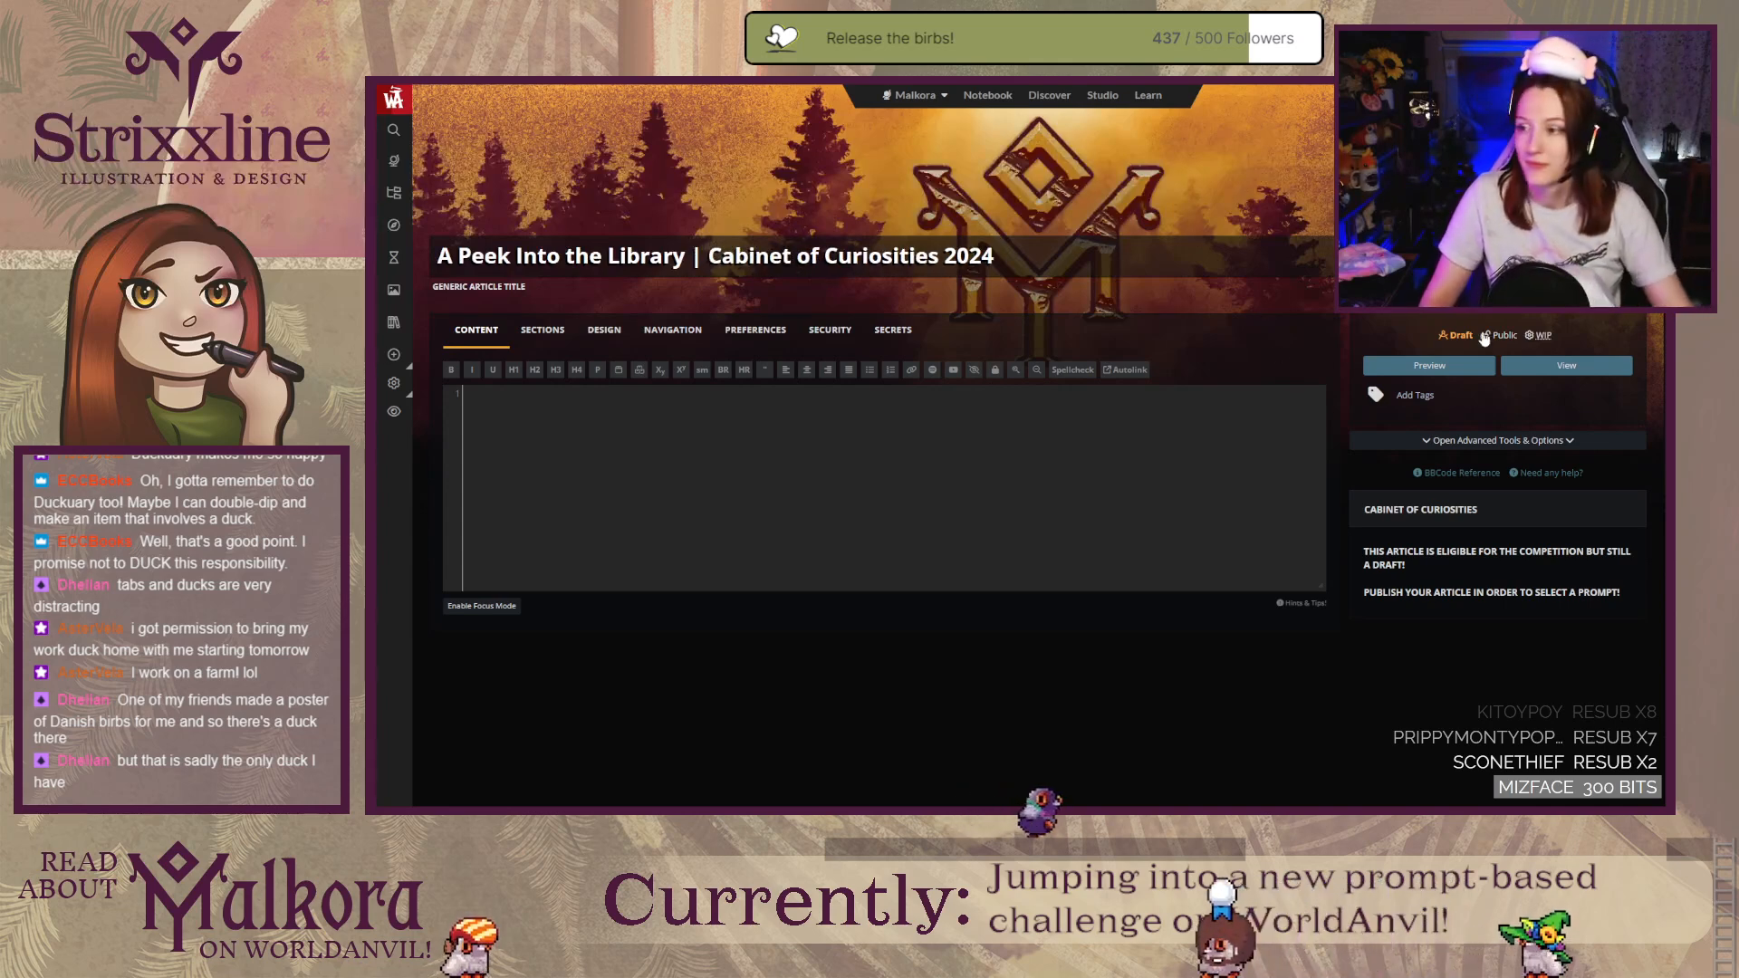
{"action": "left_click", "coordinate": [1567, 367]}
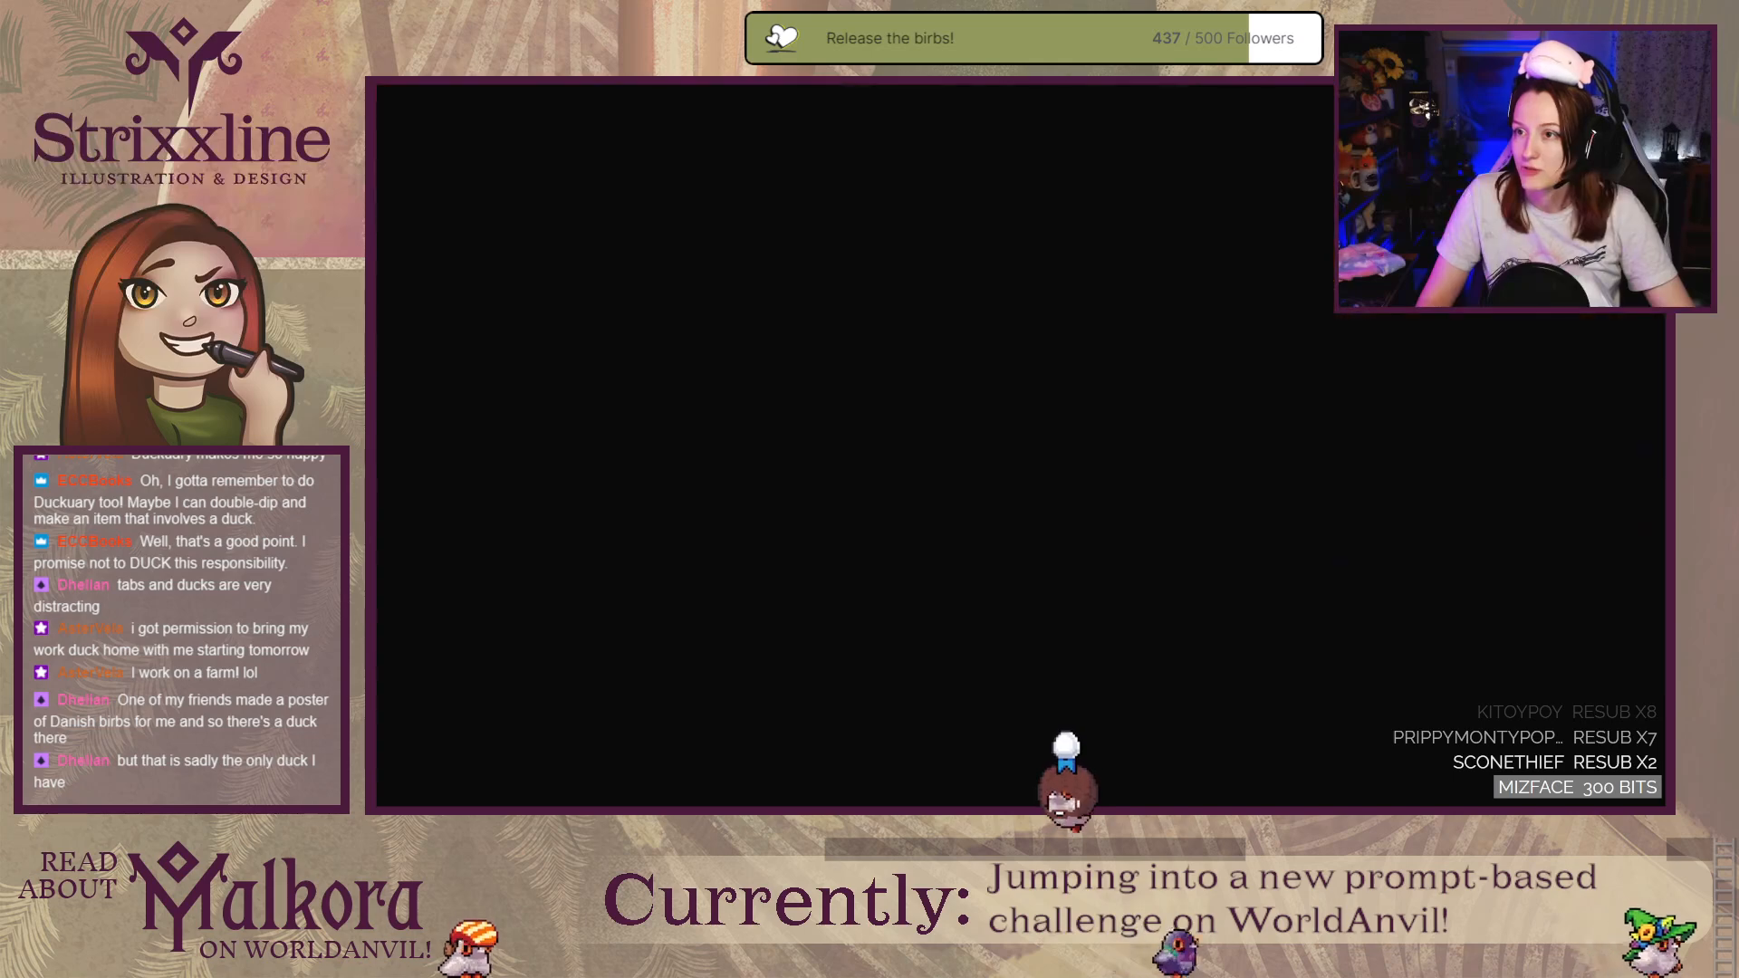
{"action": "left_click_drag", "start_coordinate": [1665, 392], "coordinate": [1482, 418]}
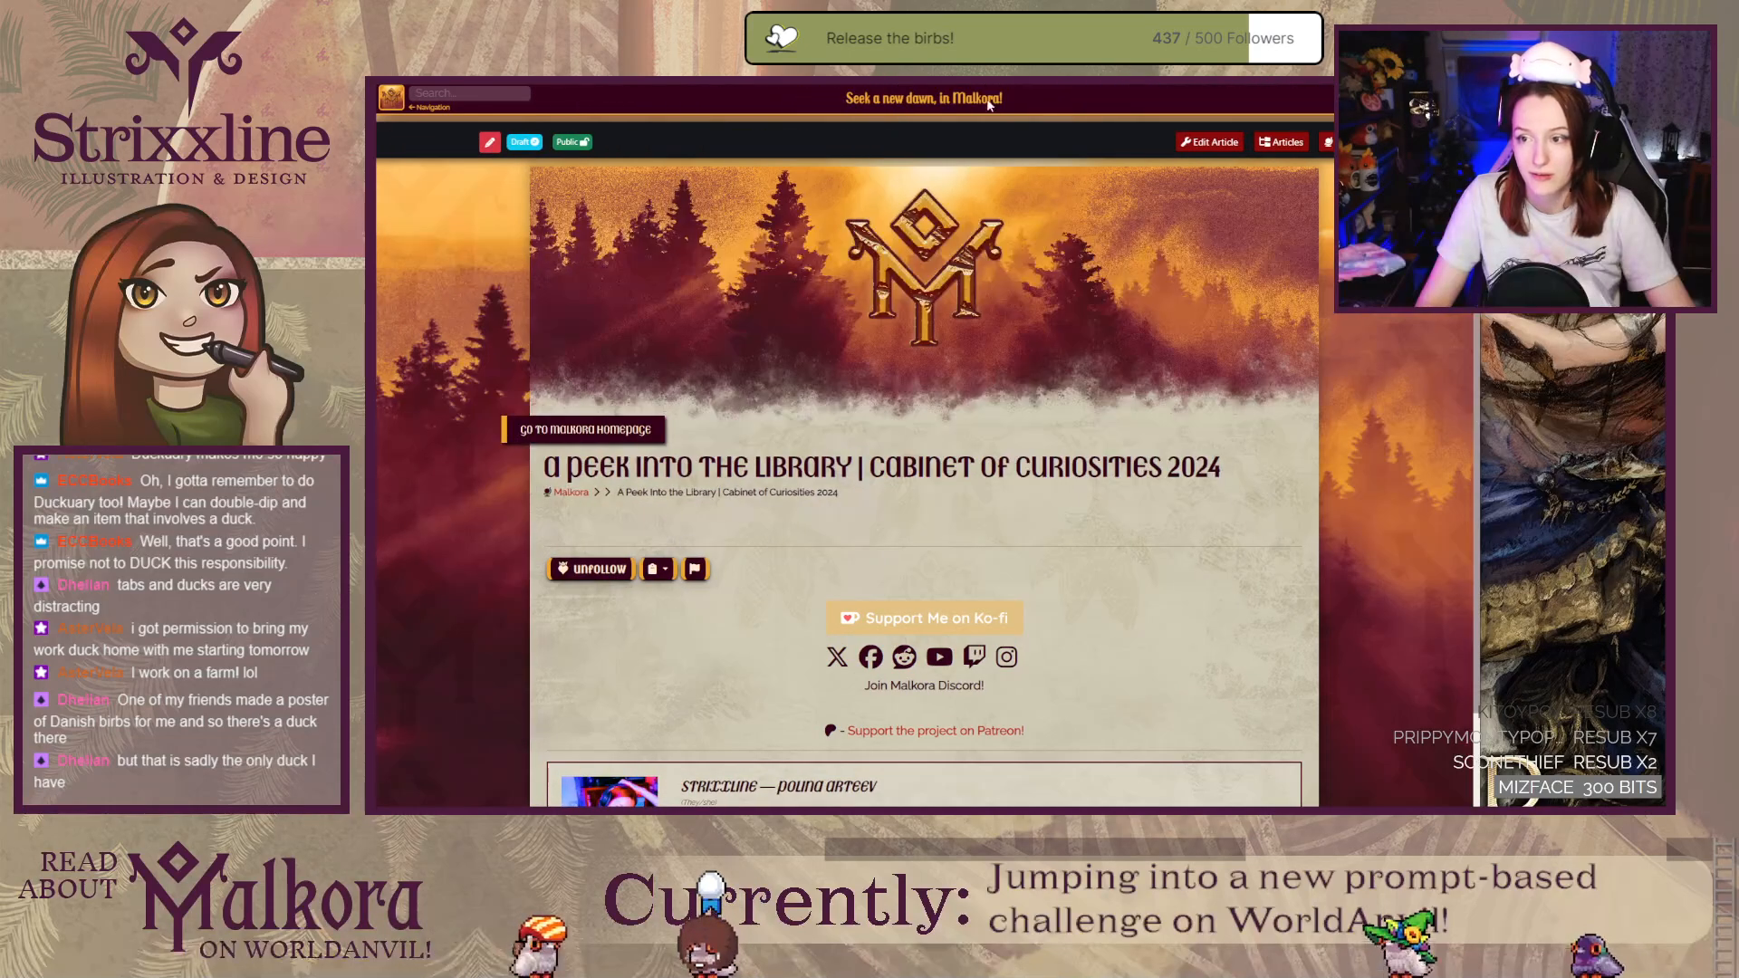
{"action": "left_click_drag", "start_coordinate": [1486, 347], "coordinate": [1669, 349]}
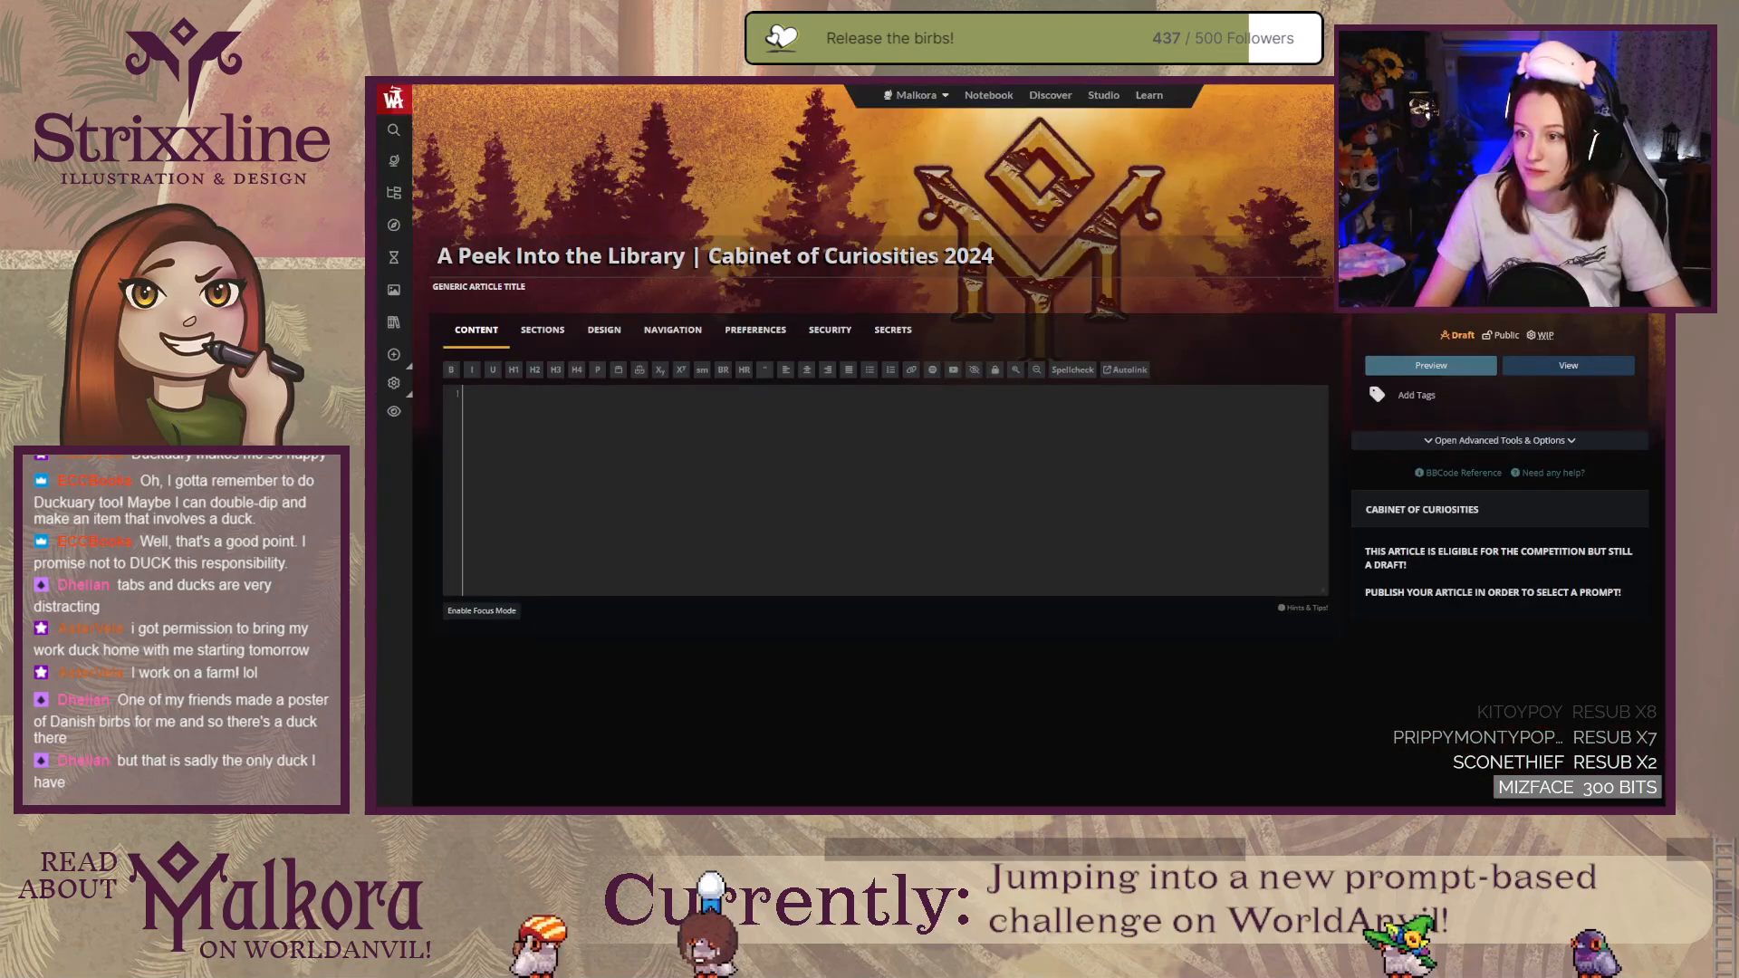
{"action": "double_click", "coordinate": [969, 256]}
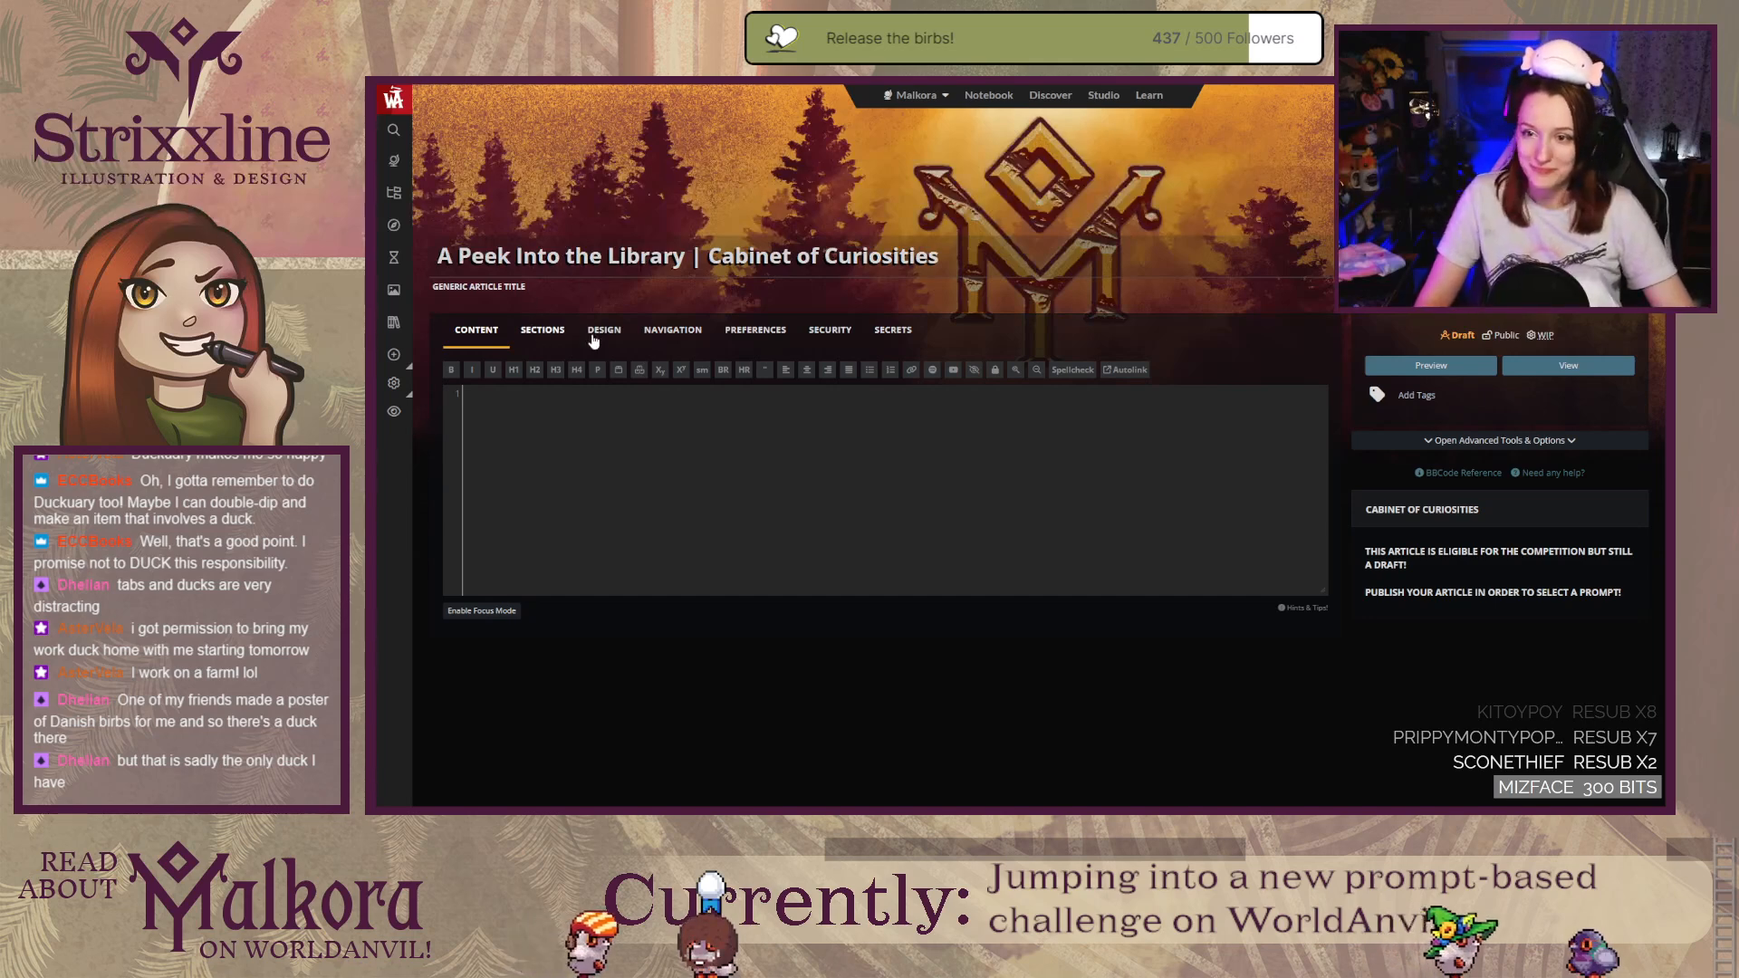
Step: Set the article's URL slug to "cabinet-of-curiosities"
{"action": "left_click", "coordinate": [673, 329]}
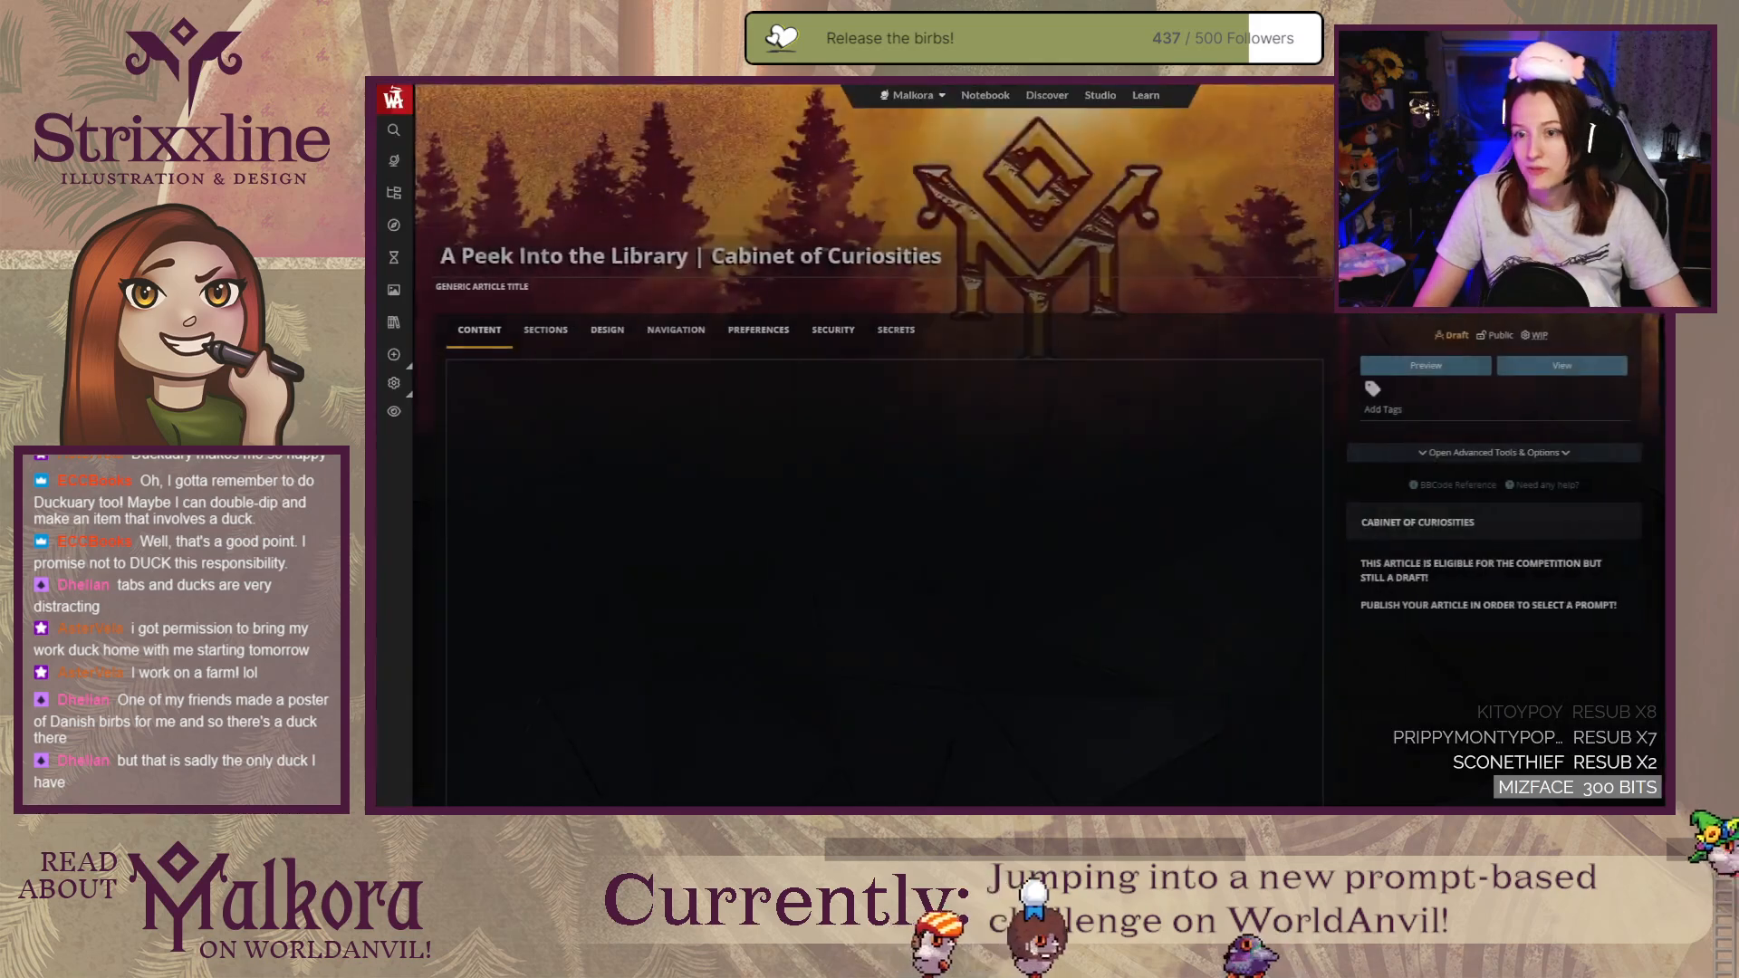
{"action": "left_click", "coordinate": [645, 333]}
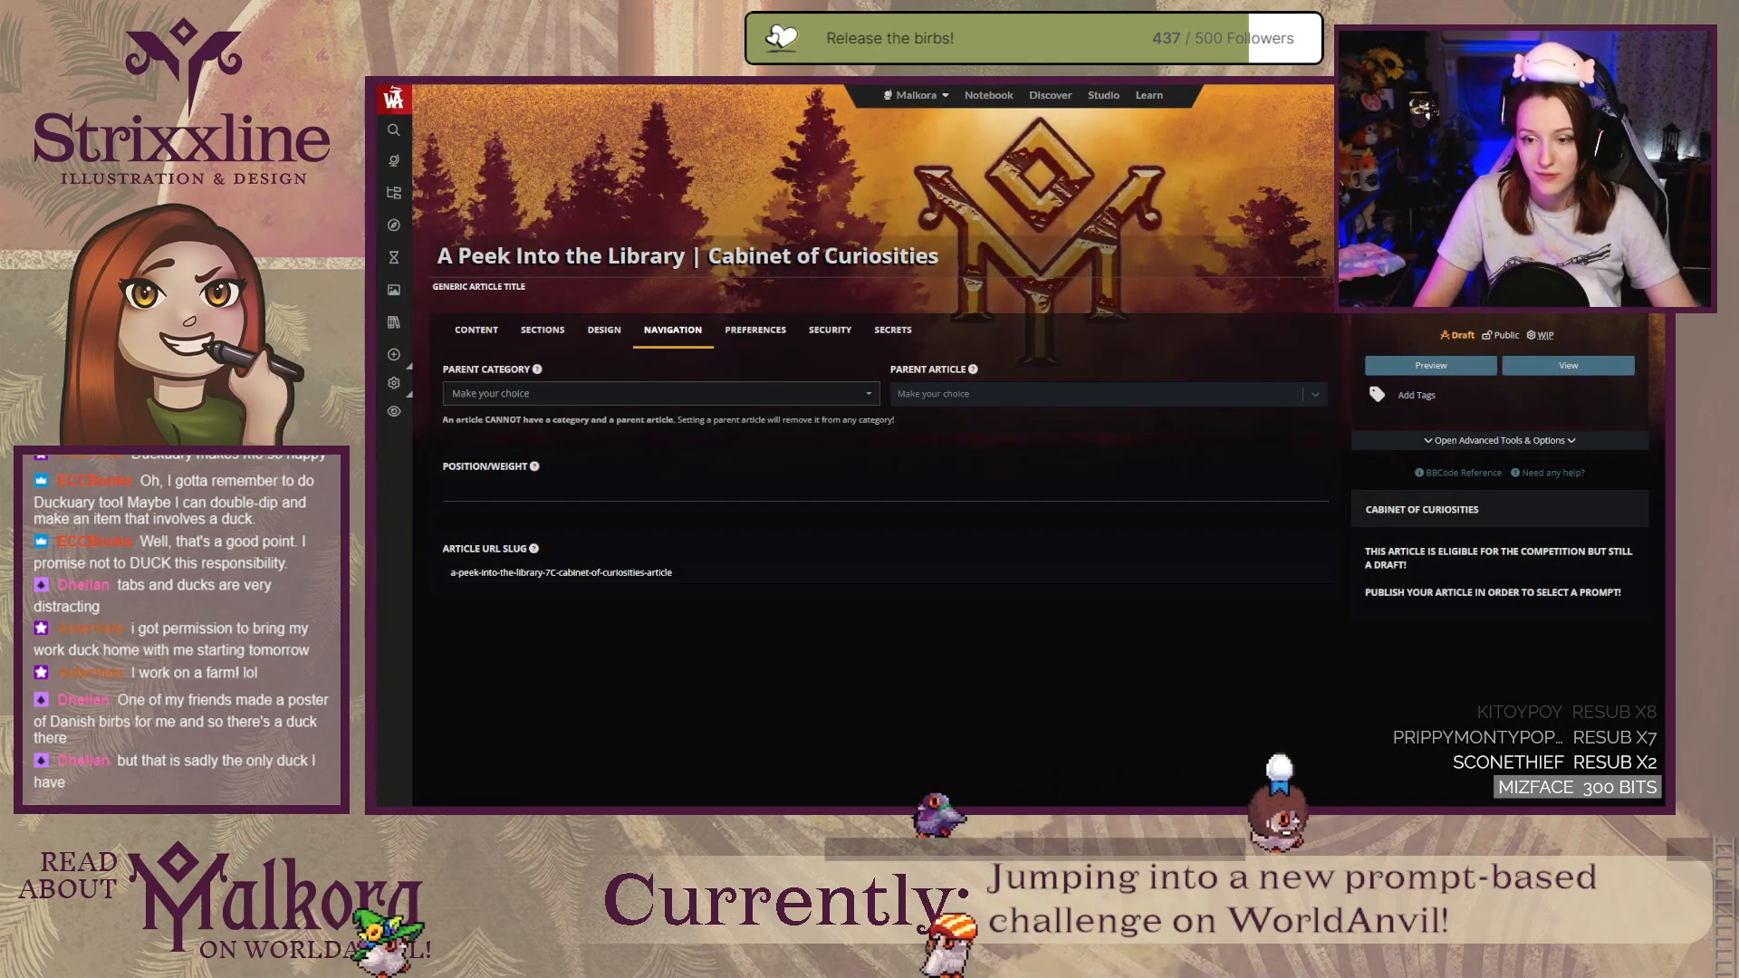
{"action": "left_click_drag", "start_coordinate": [559, 572], "coordinate": [433, 574]}
{"action": "key", "text": "BackSpace"}
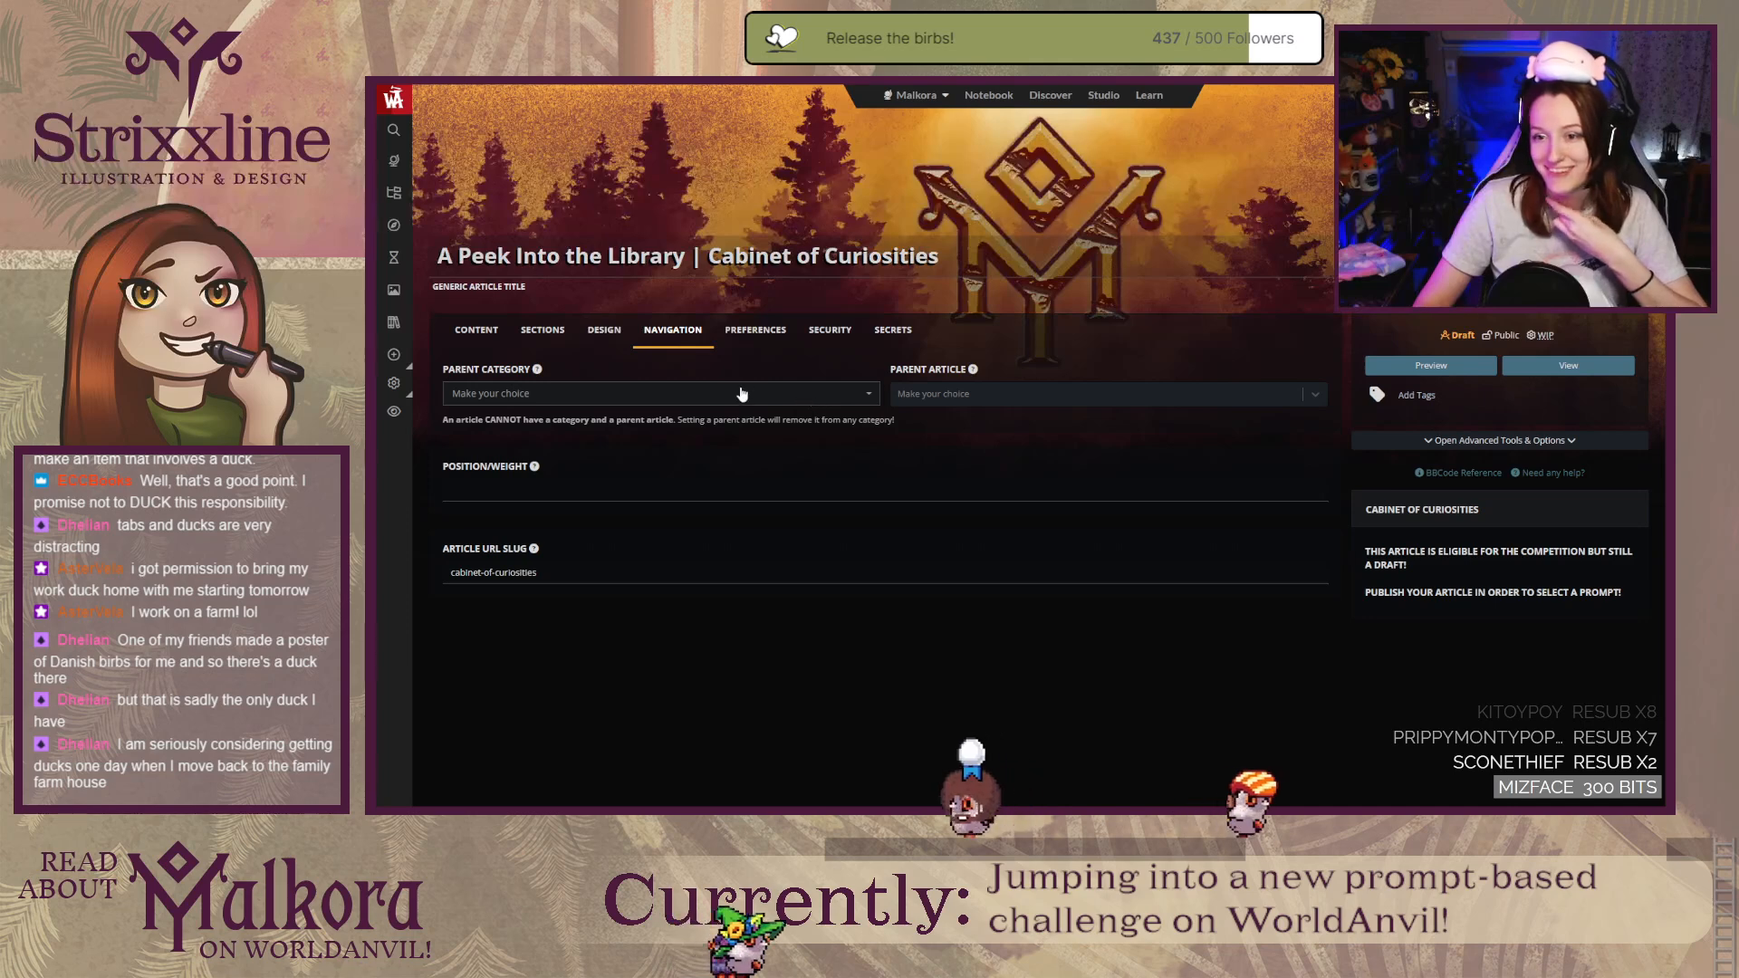
Step: Assign the new article to the parent category "2024"
{"action": "left_click", "coordinate": [688, 395]}
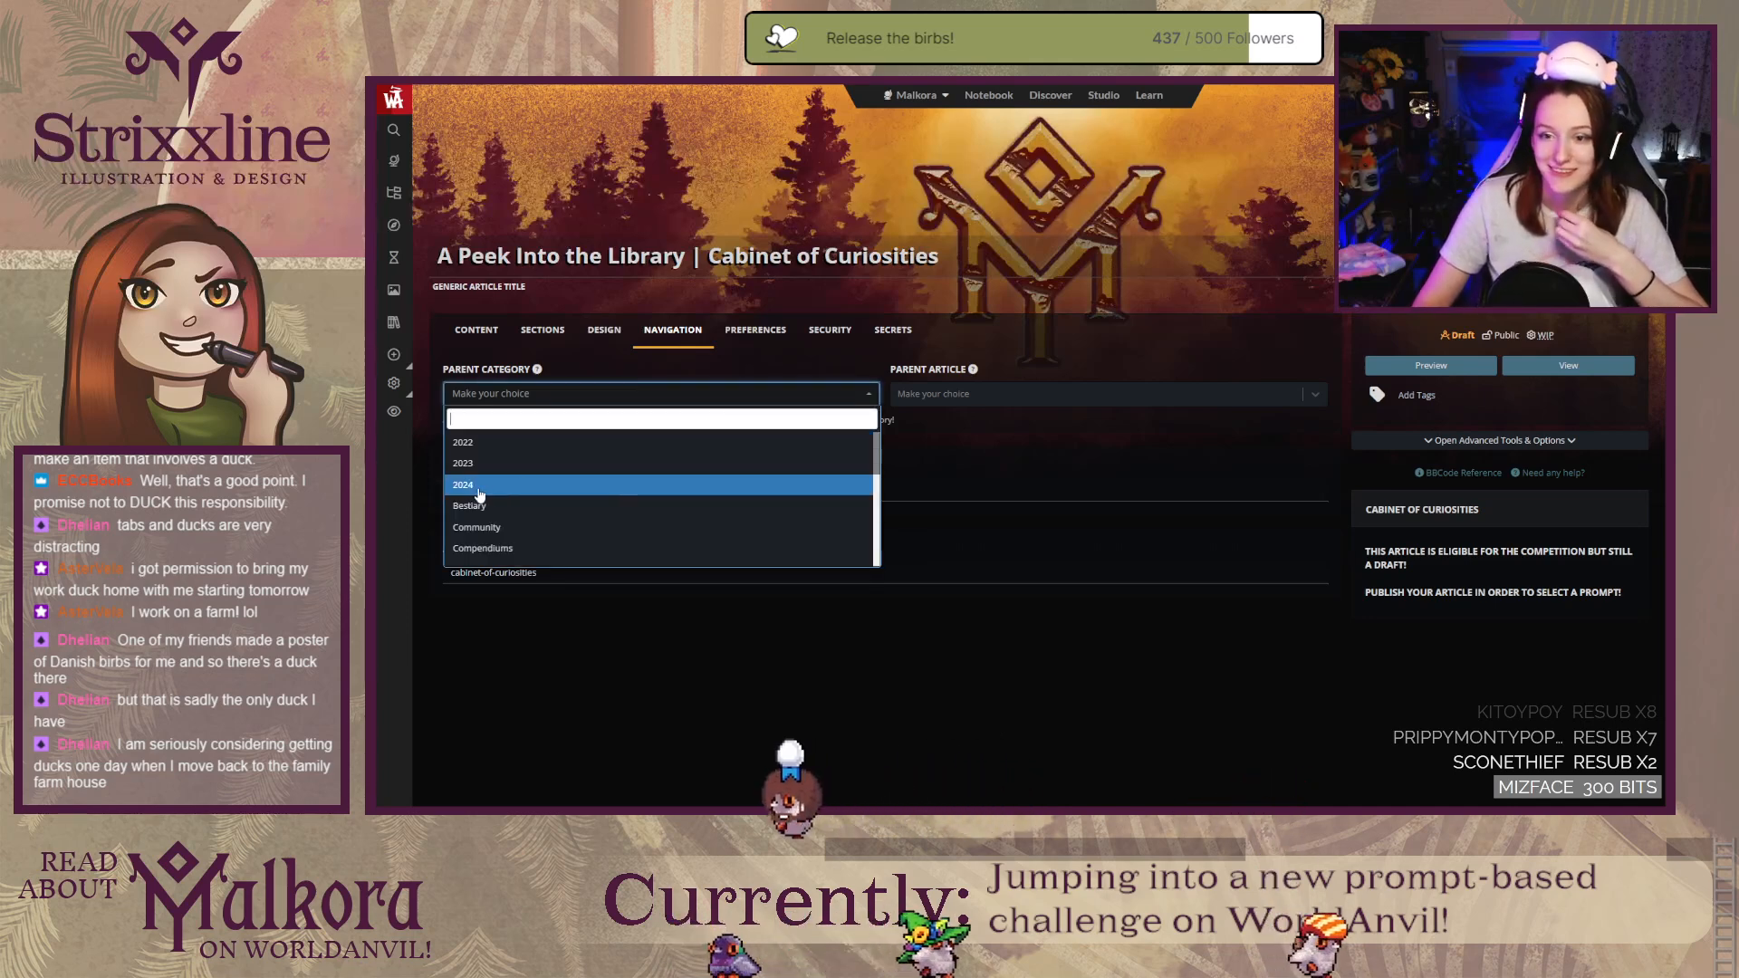
{"action": "left_click", "coordinate": [589, 485]}
{"action": "left_click", "coordinate": [430, 441]}
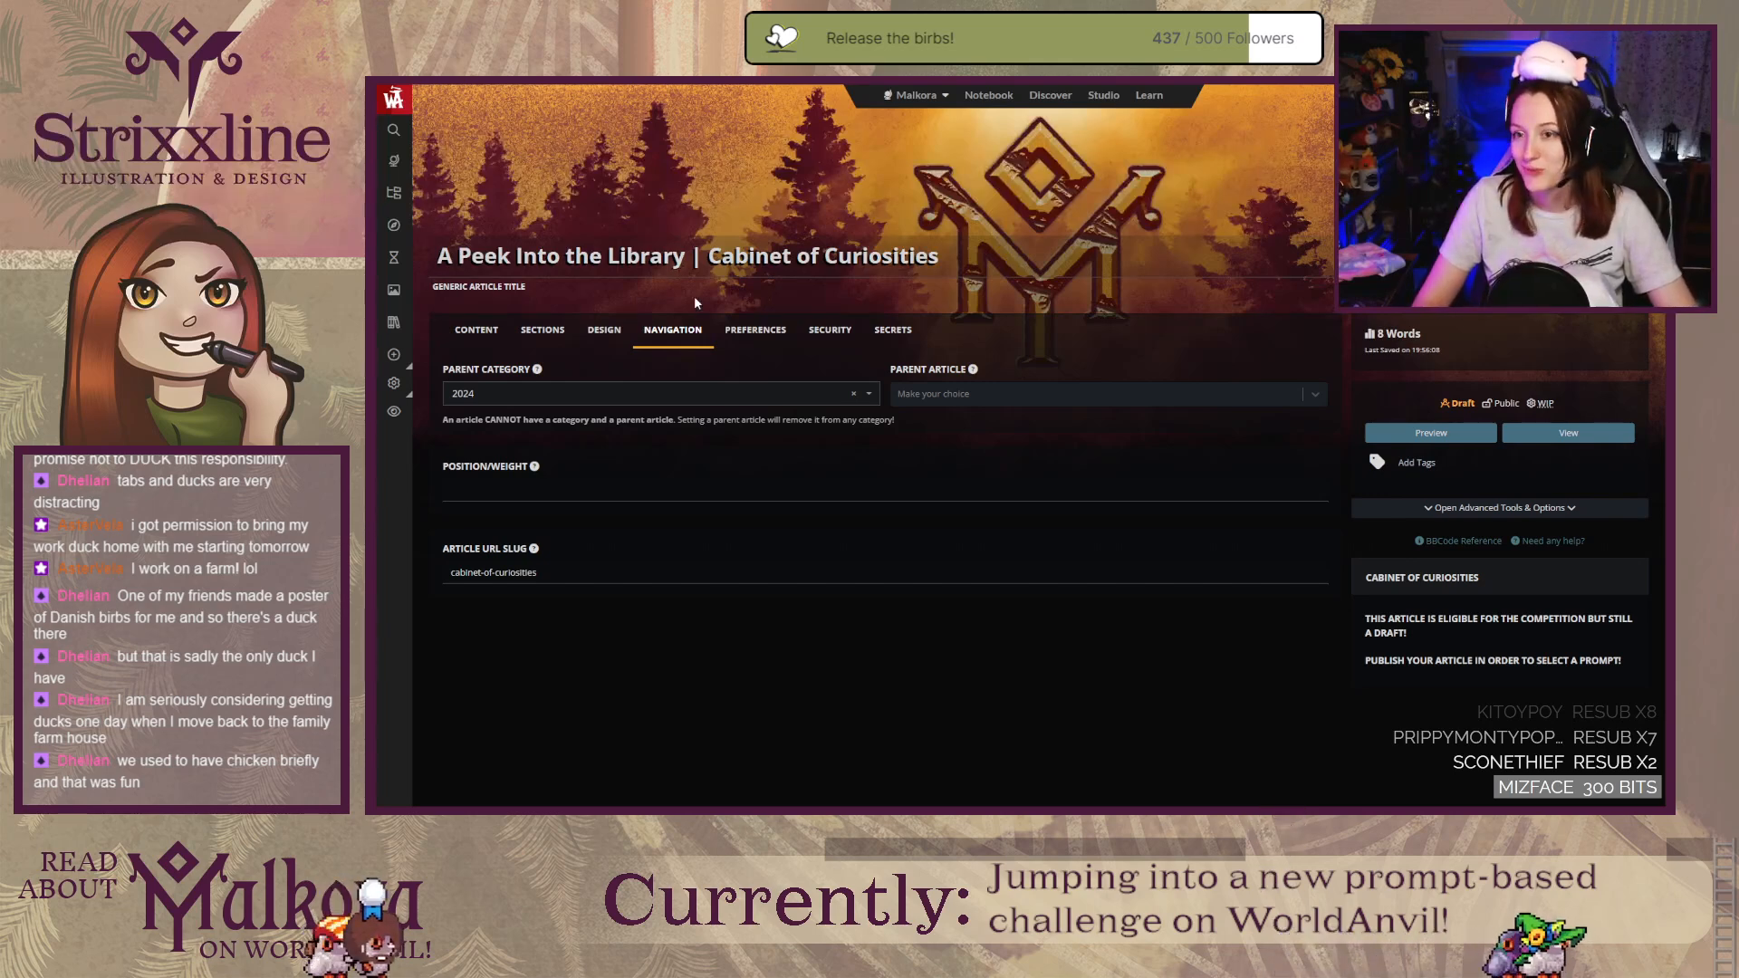
Step: Insert an empty quote block into the article's main content
{"action": "left_click", "coordinate": [472, 335]}
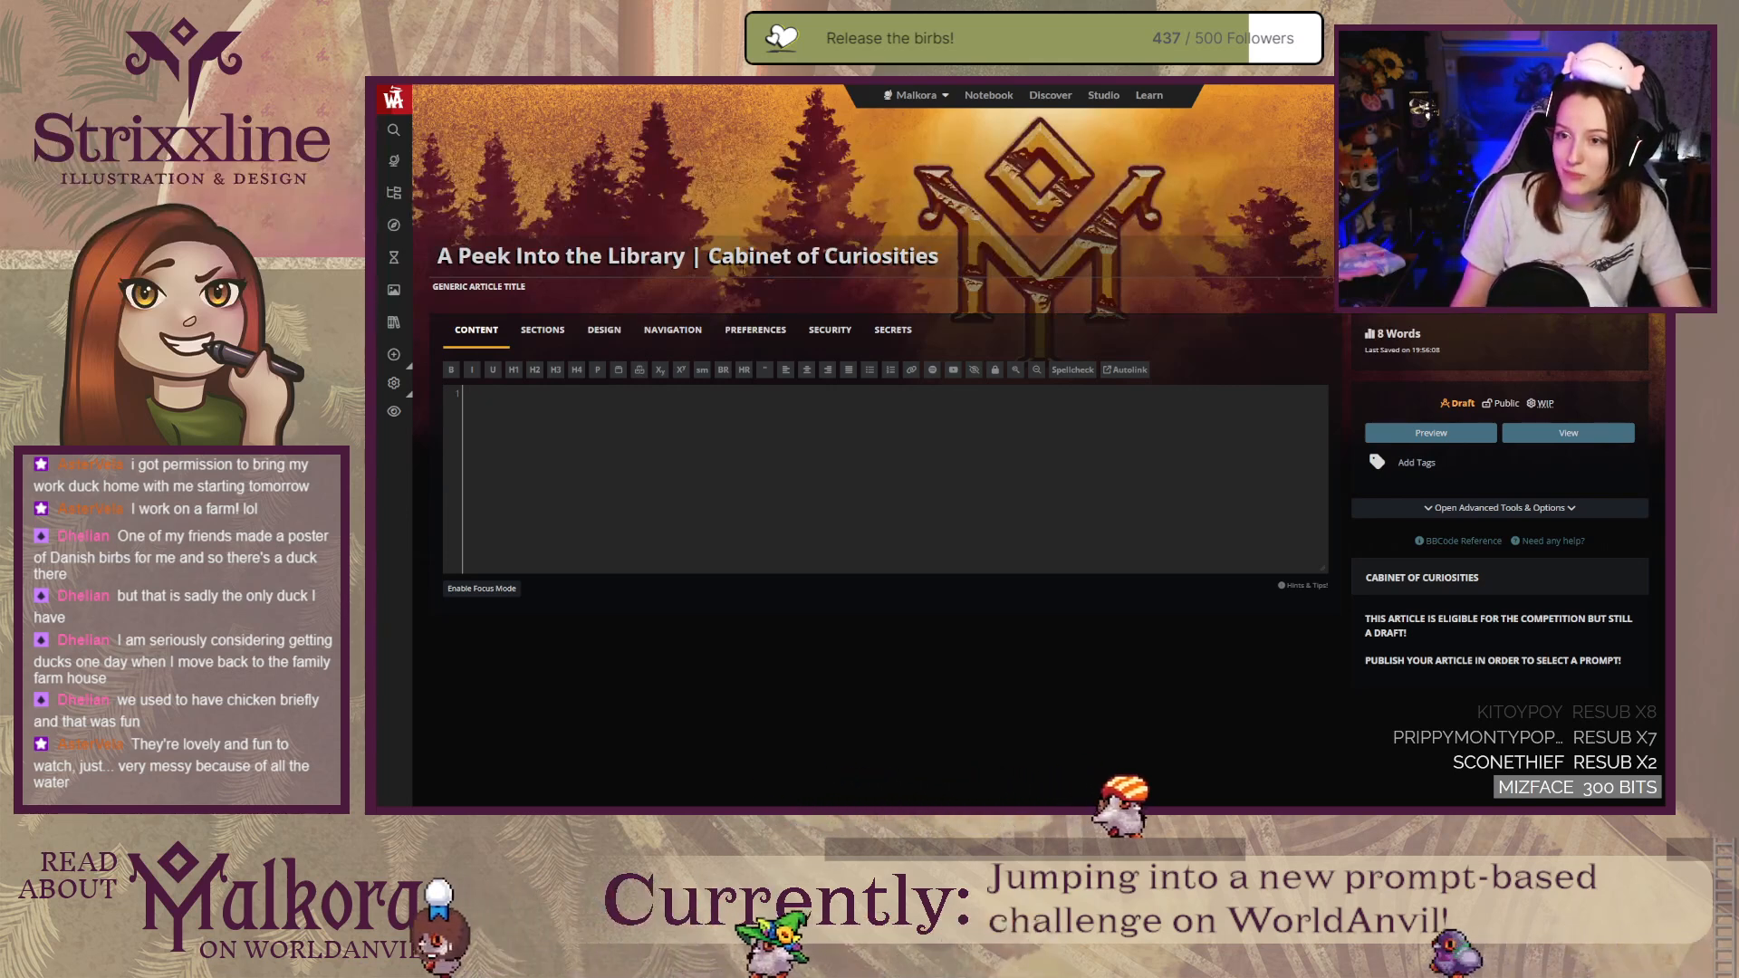
{"action": "left_click", "coordinate": [458, 256]}
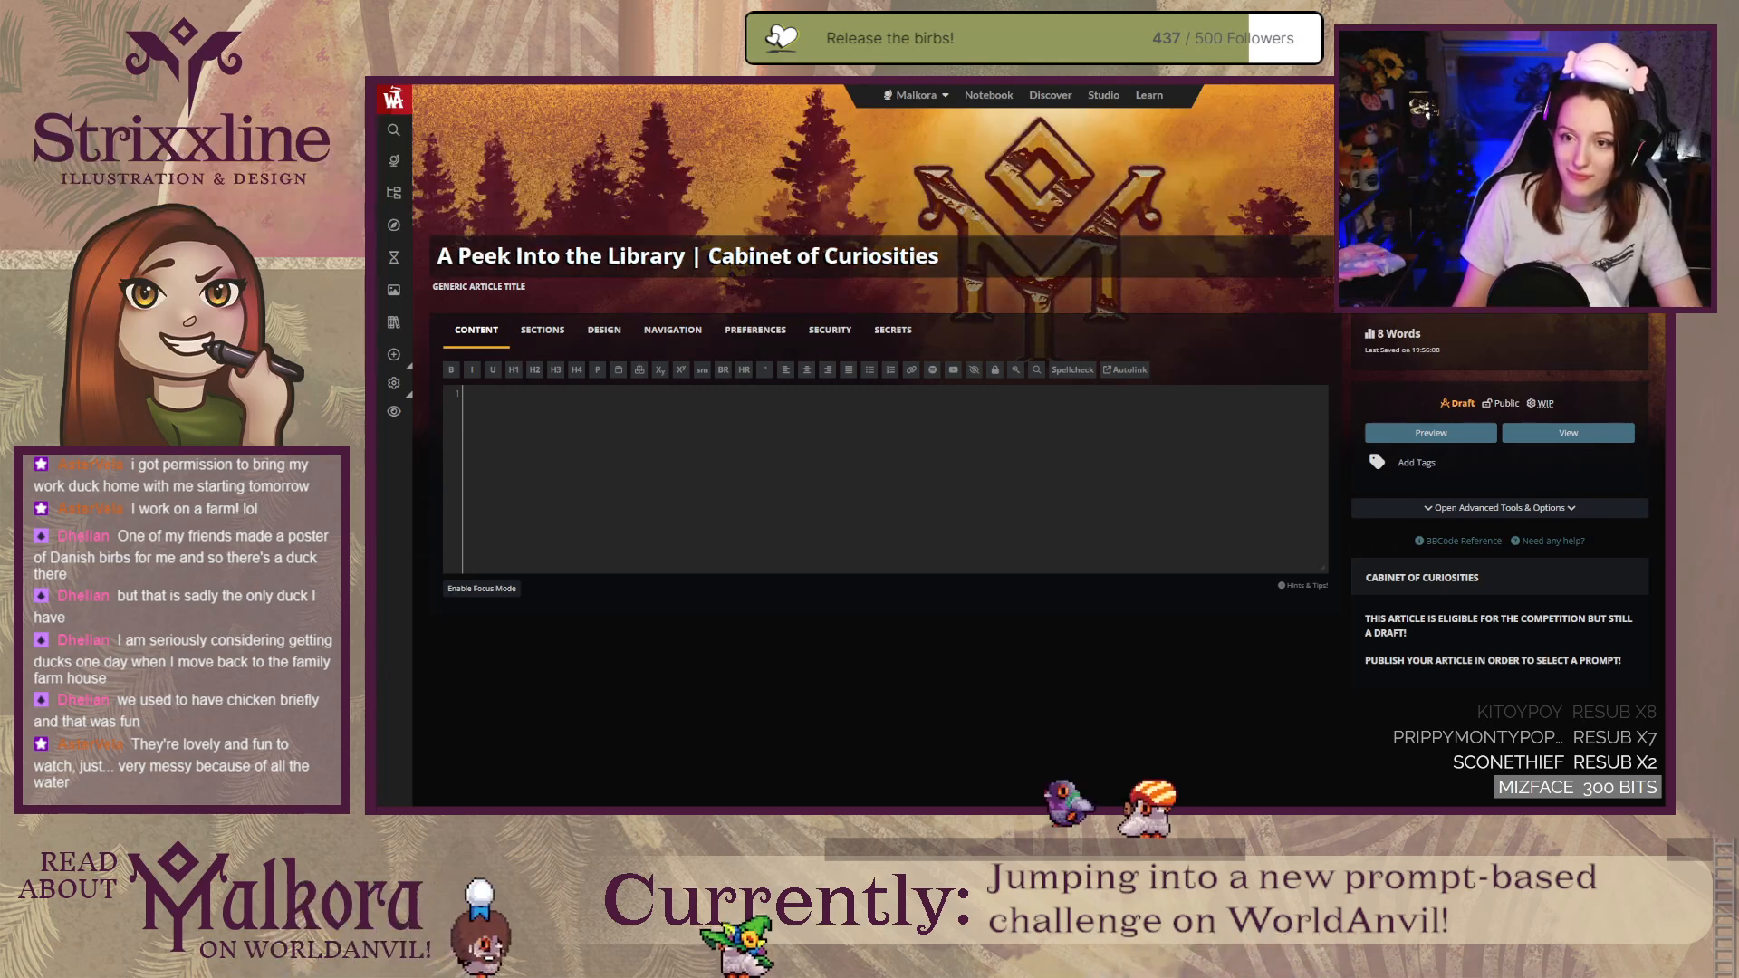
{"action": "left_click", "coordinate": [647, 455]}
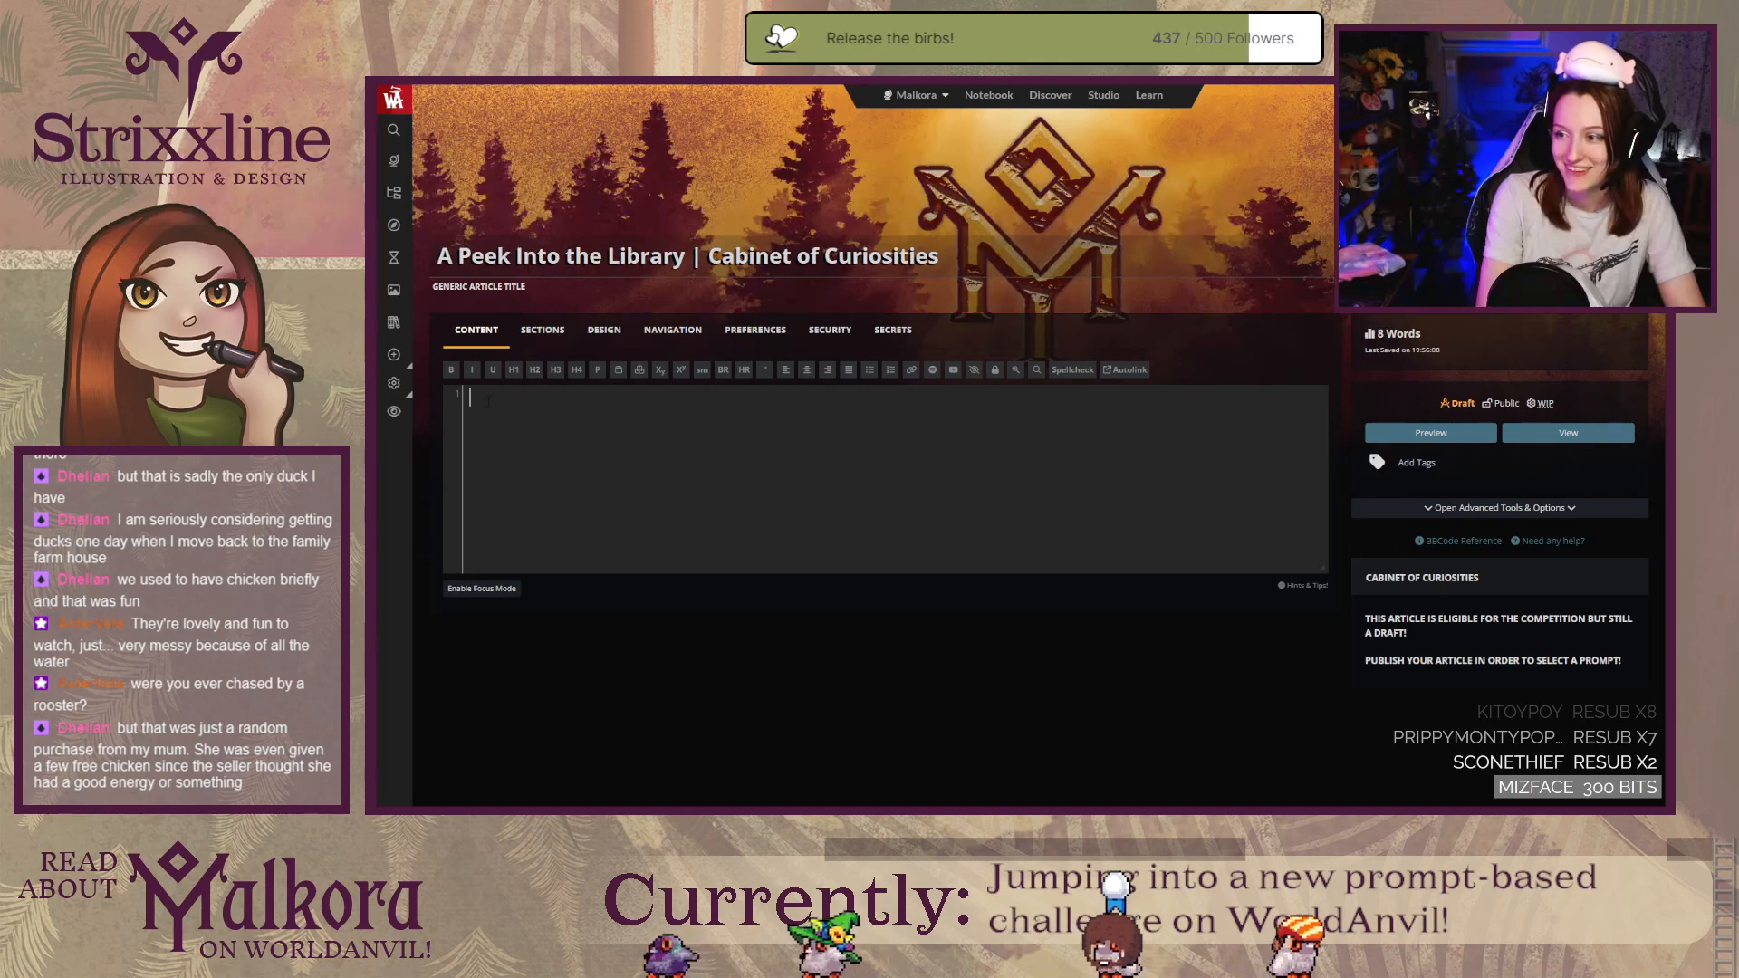
{"action": "left_click", "coordinate": [764, 372]}
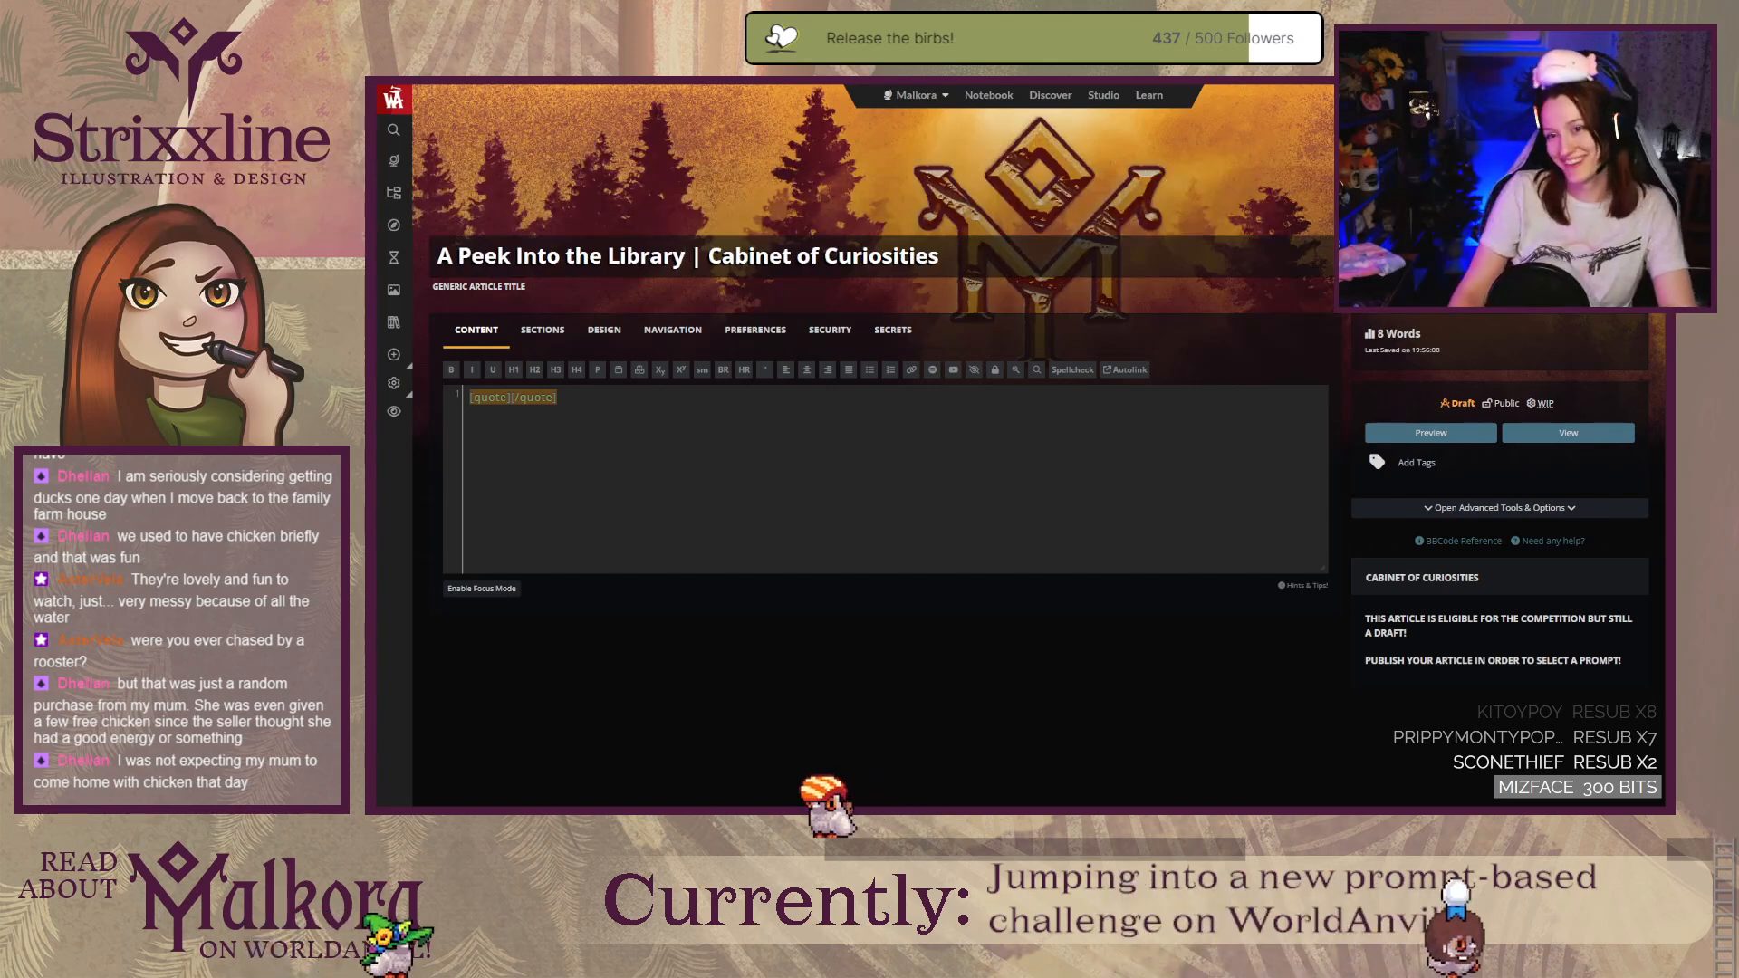
Step: Retitle the article "Librarian's Collection | Cabinet of Curiosities 2024"
{"action": "left_click", "coordinate": [685, 256]}
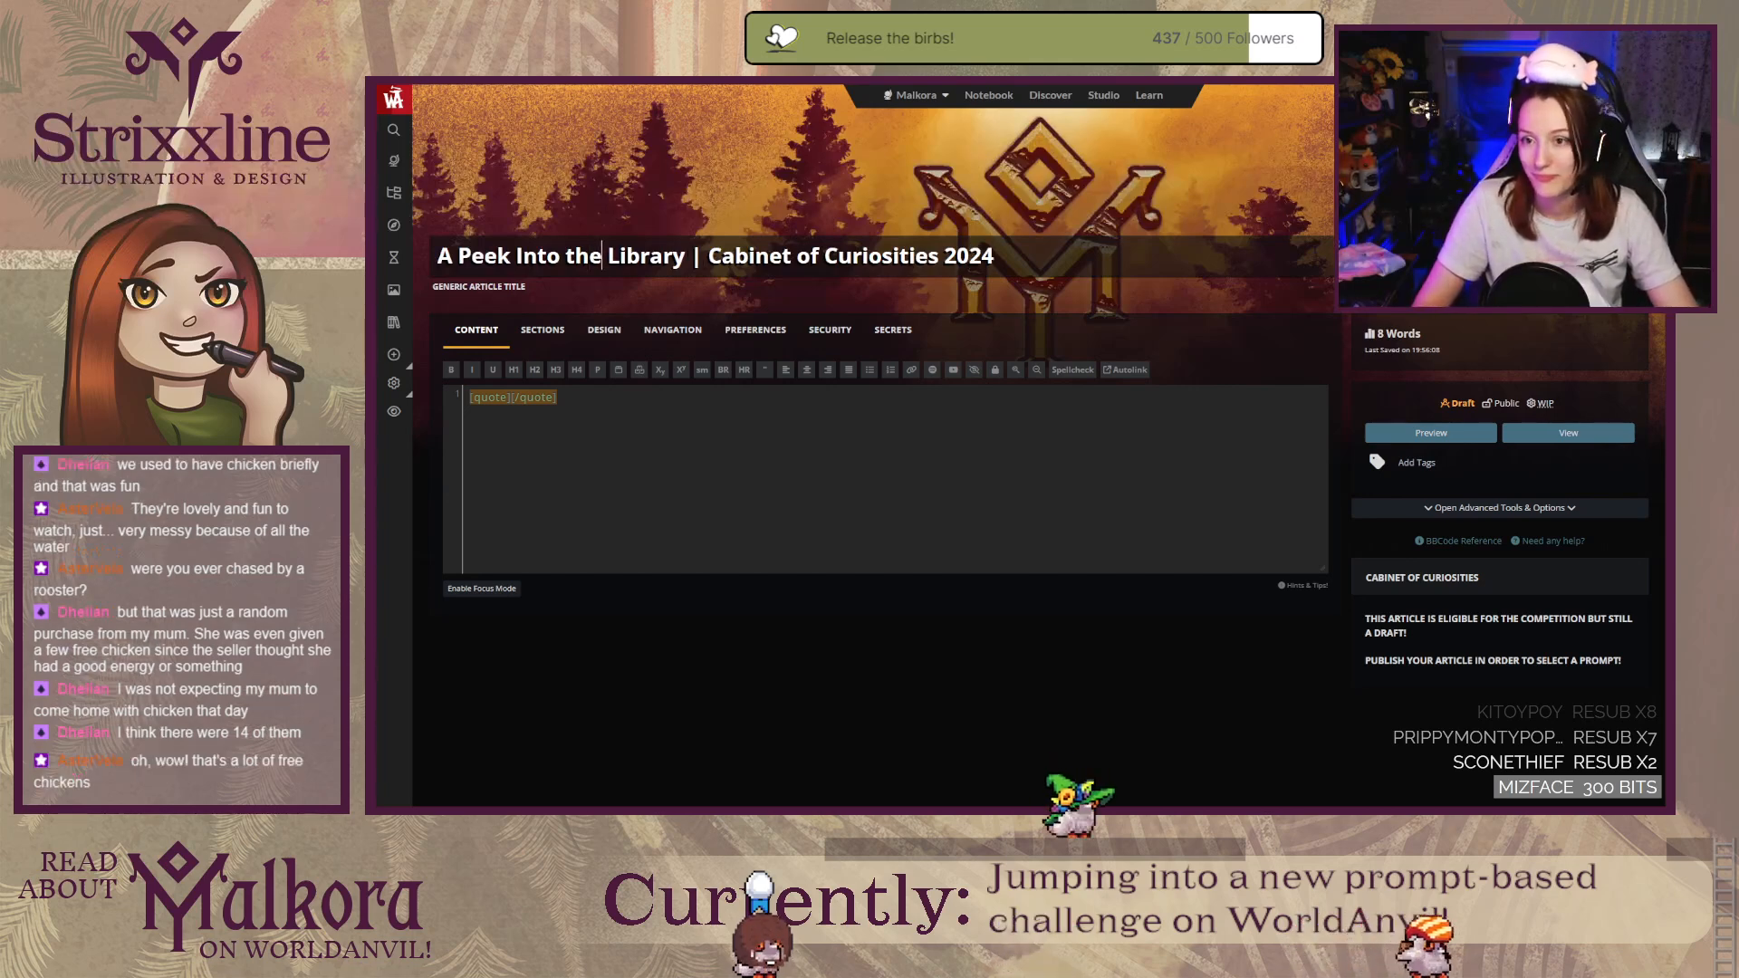
{"action": "key", "text": "shift+Home"}
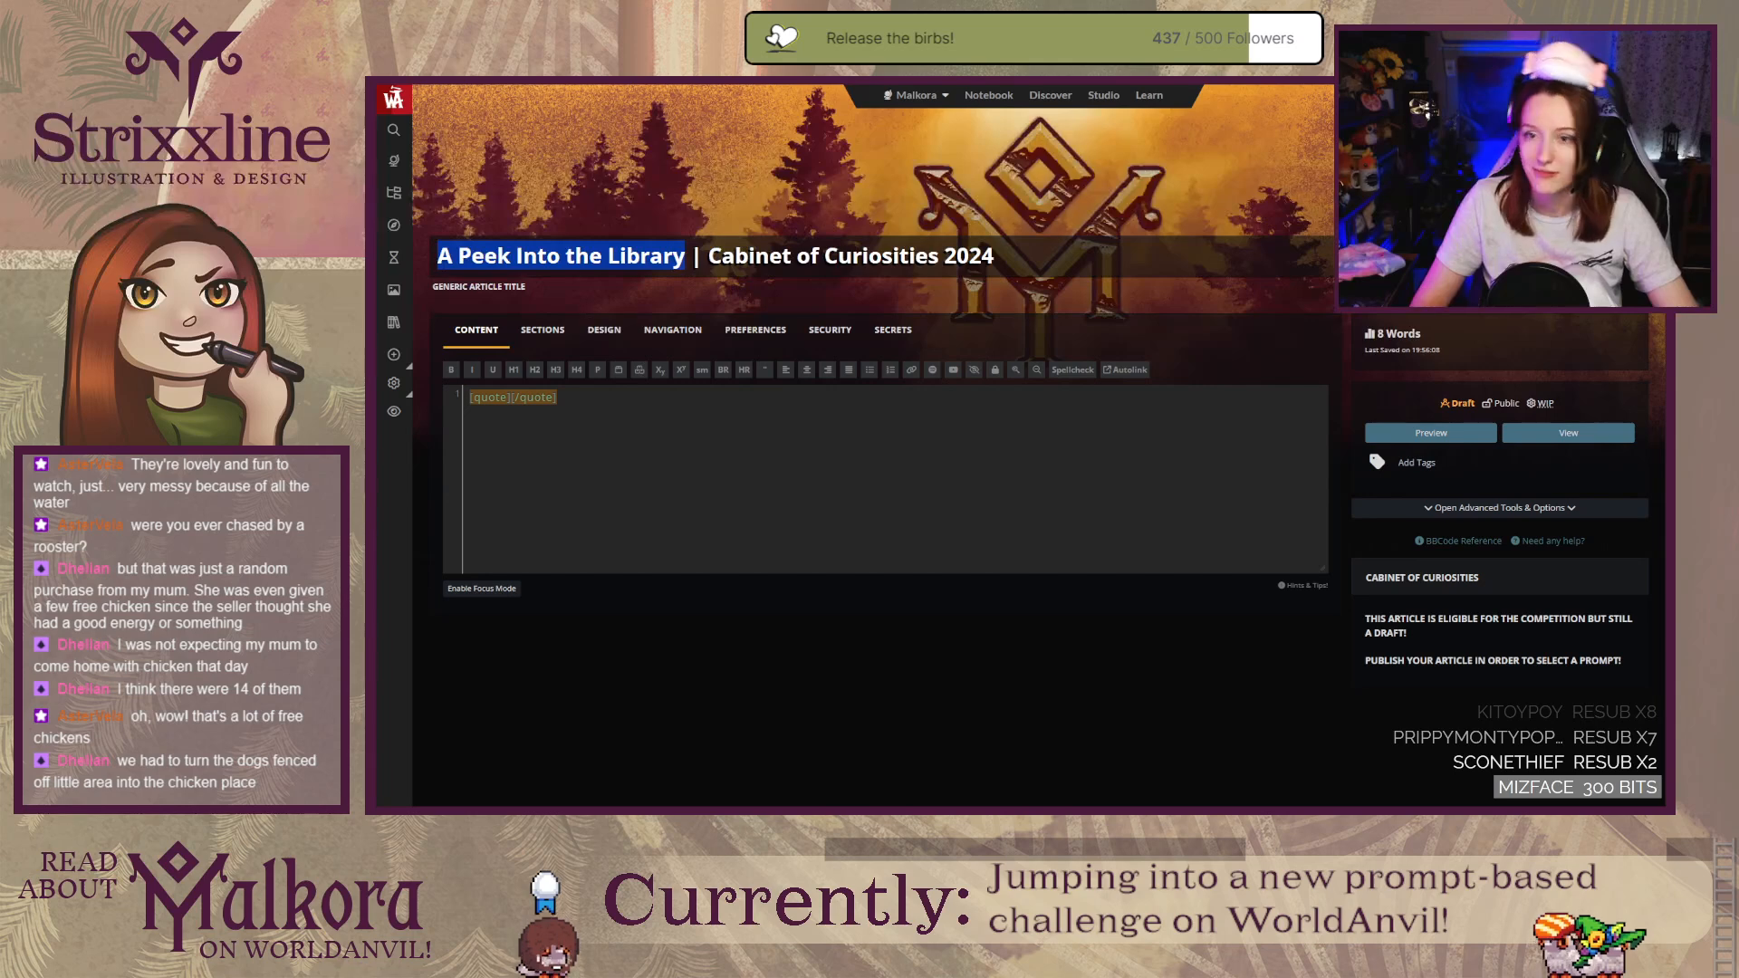
{"action": "left_click_drag", "start_coordinate": [640, 256], "coordinate": [438, 256]}
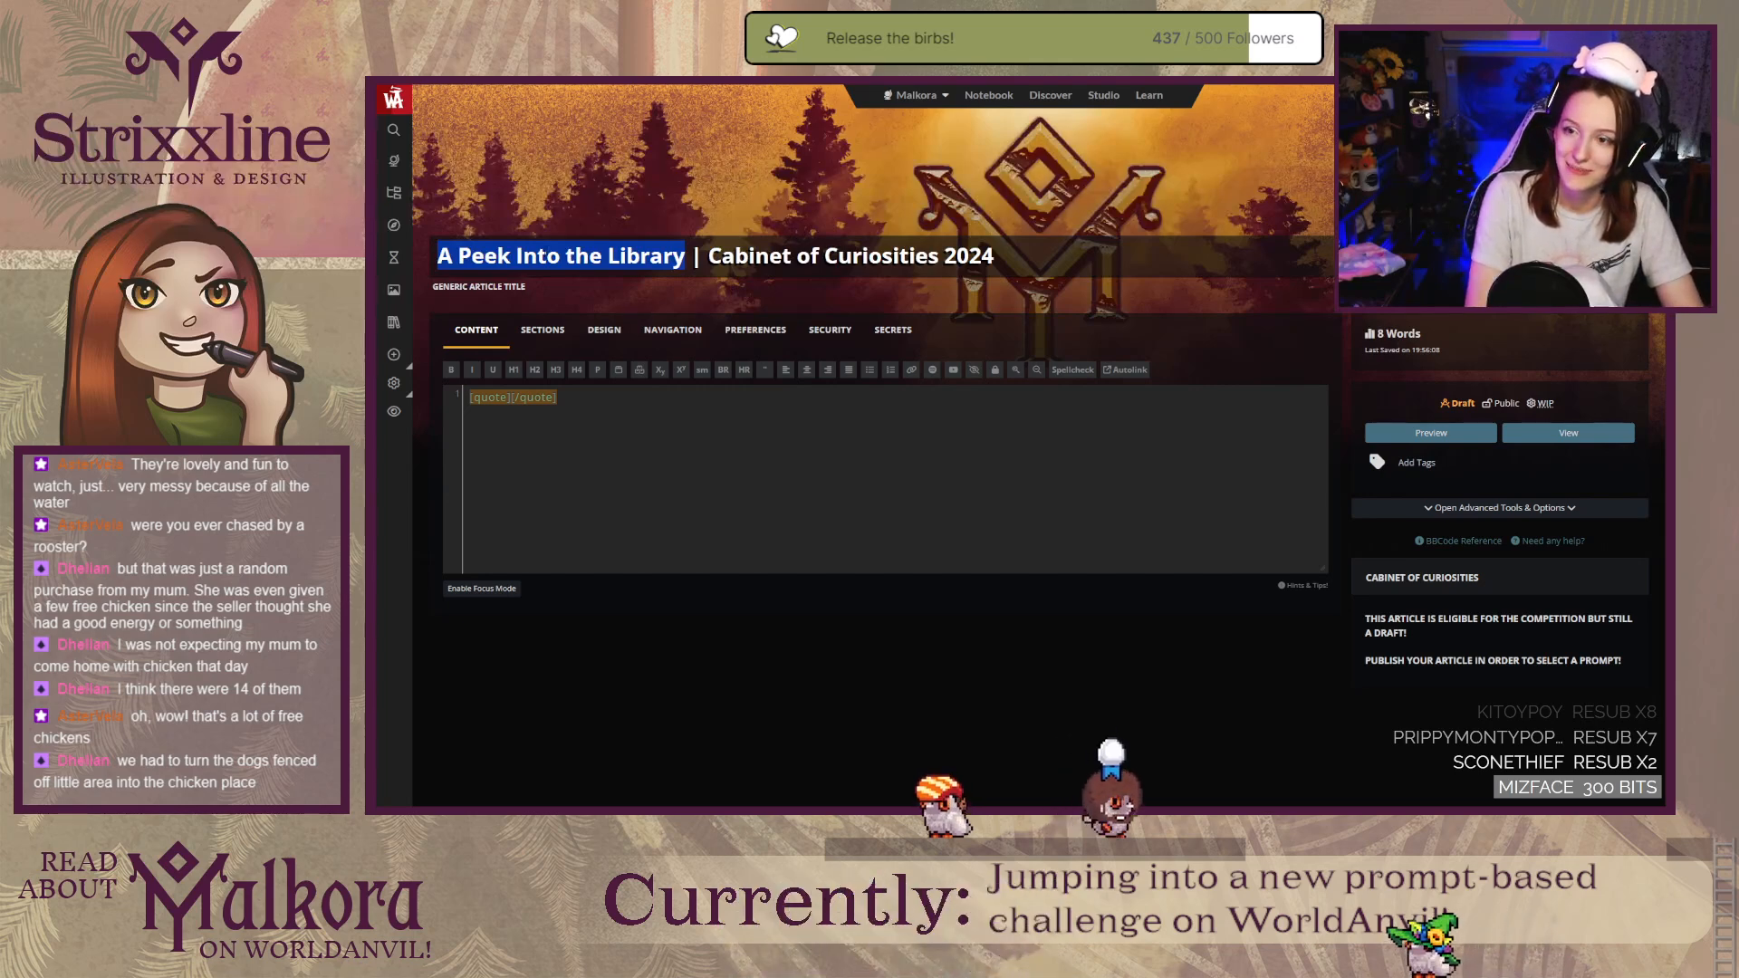
{"action": "type", "text": "L"}
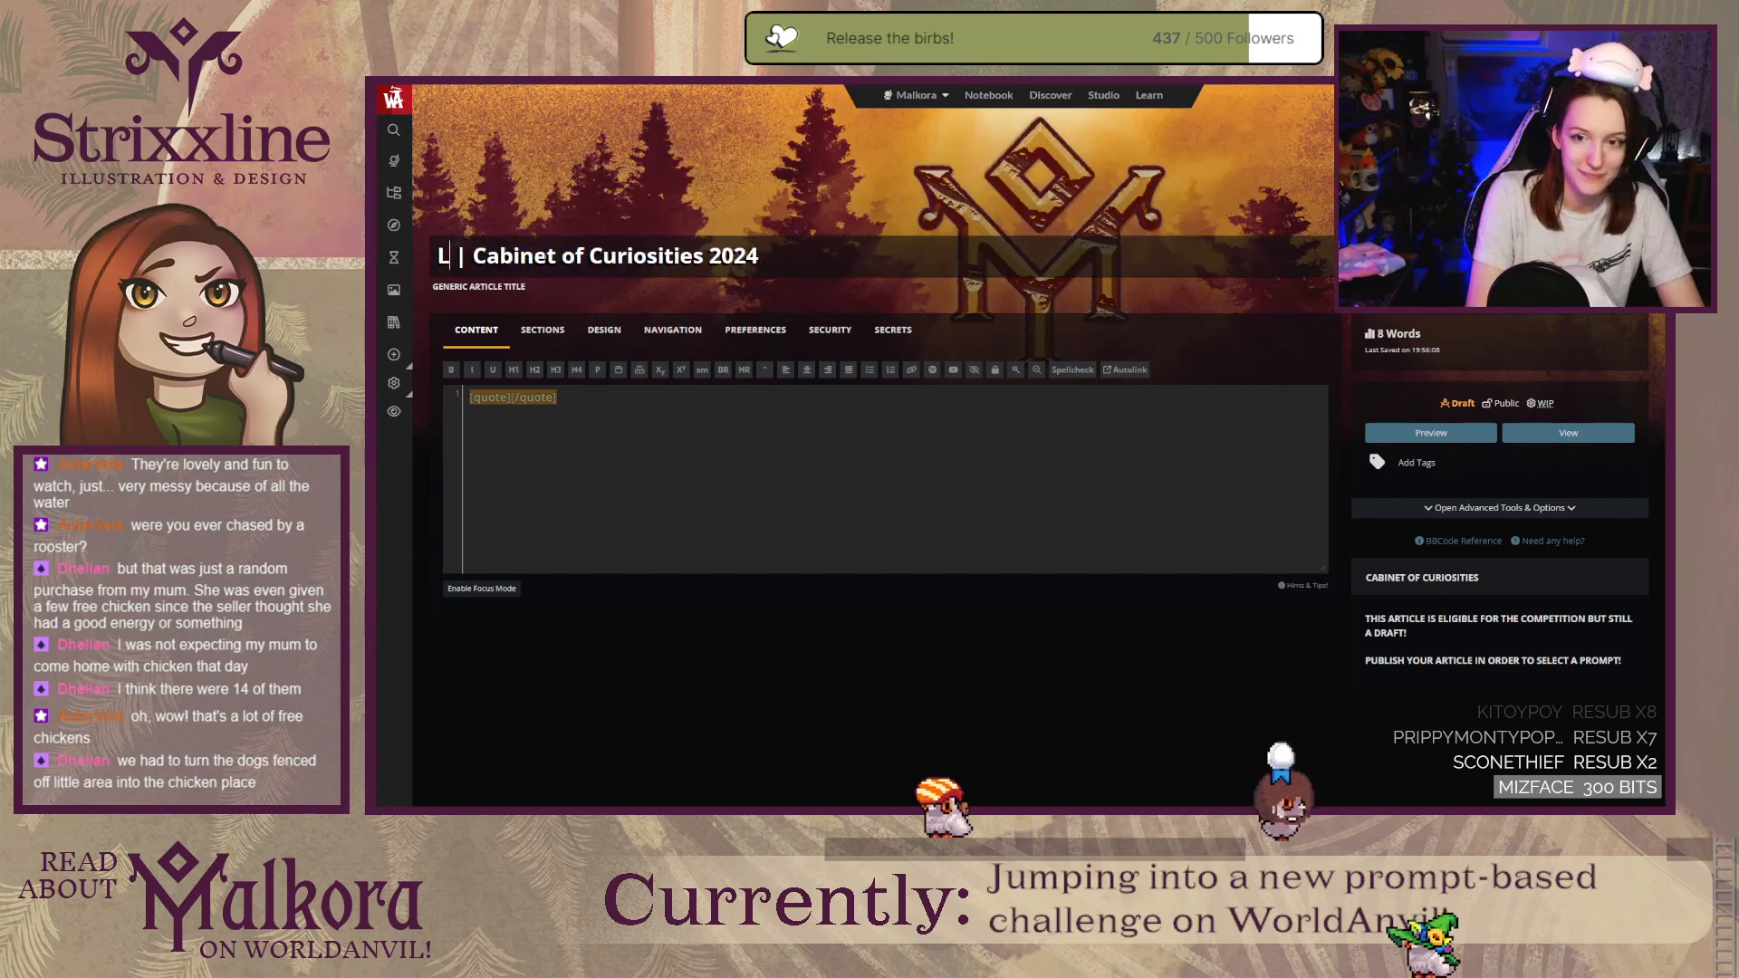
{"action": "type", "text": "ibrar"}
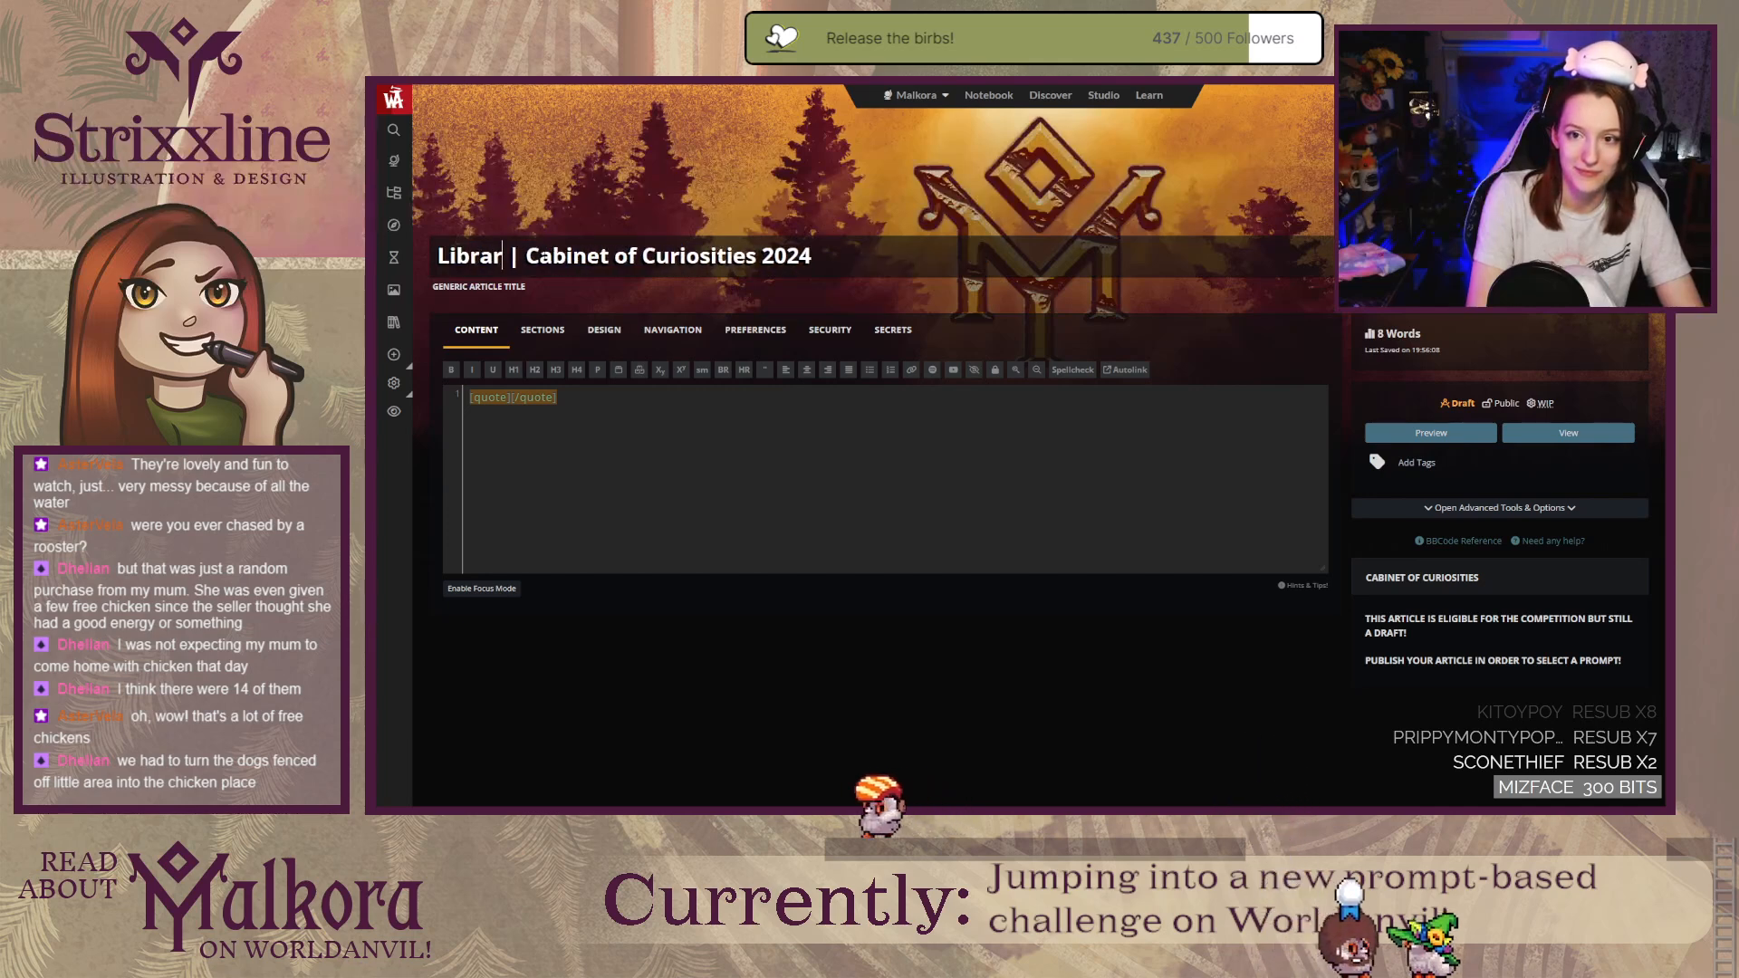
{"action": "type", "text": "ian"}
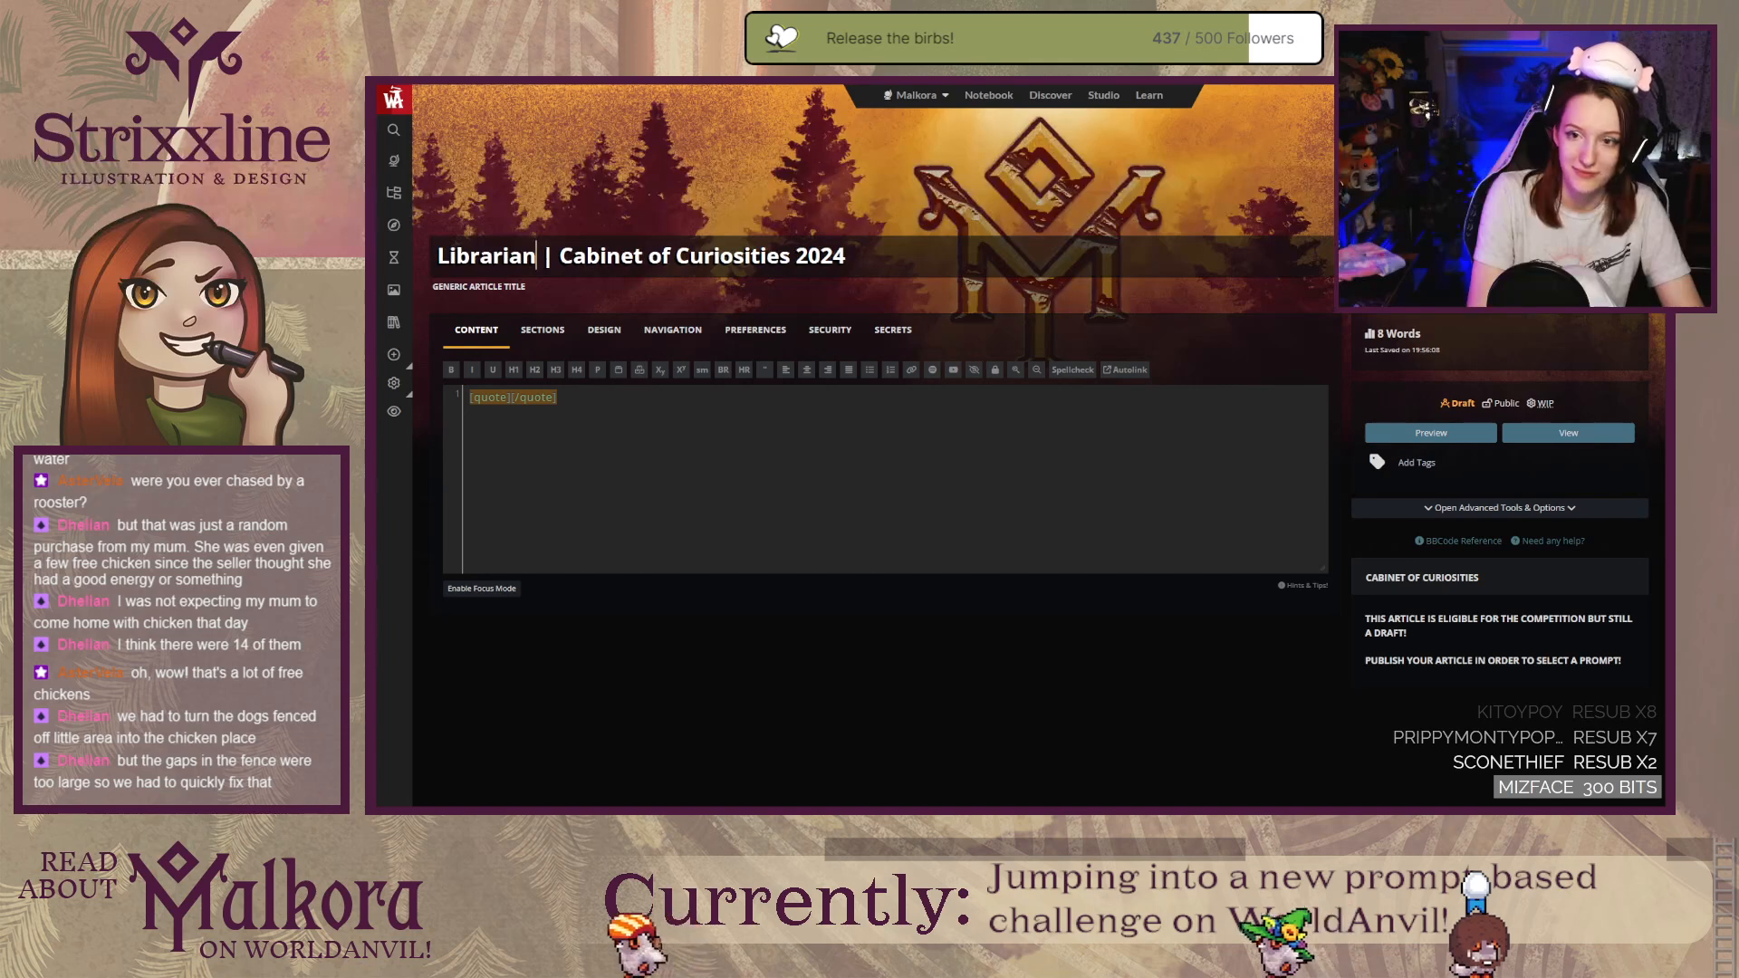
{"action": "type", "text": "'s"}
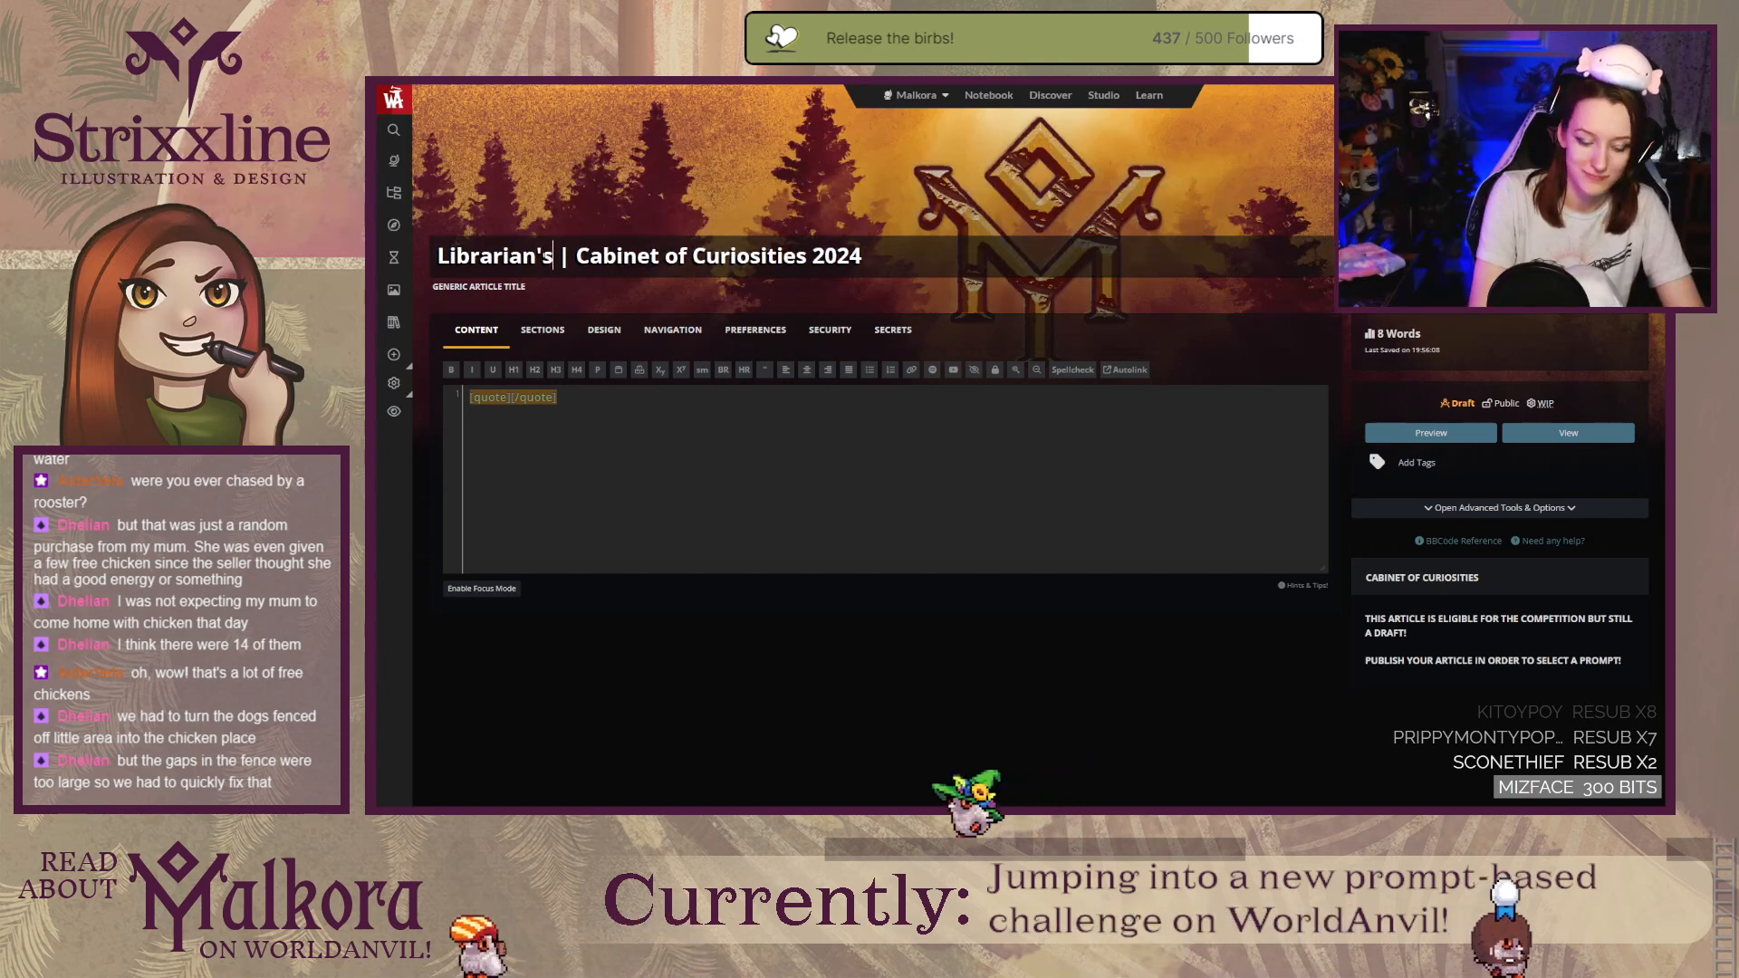
{"action": "type", "text": " Collection"}
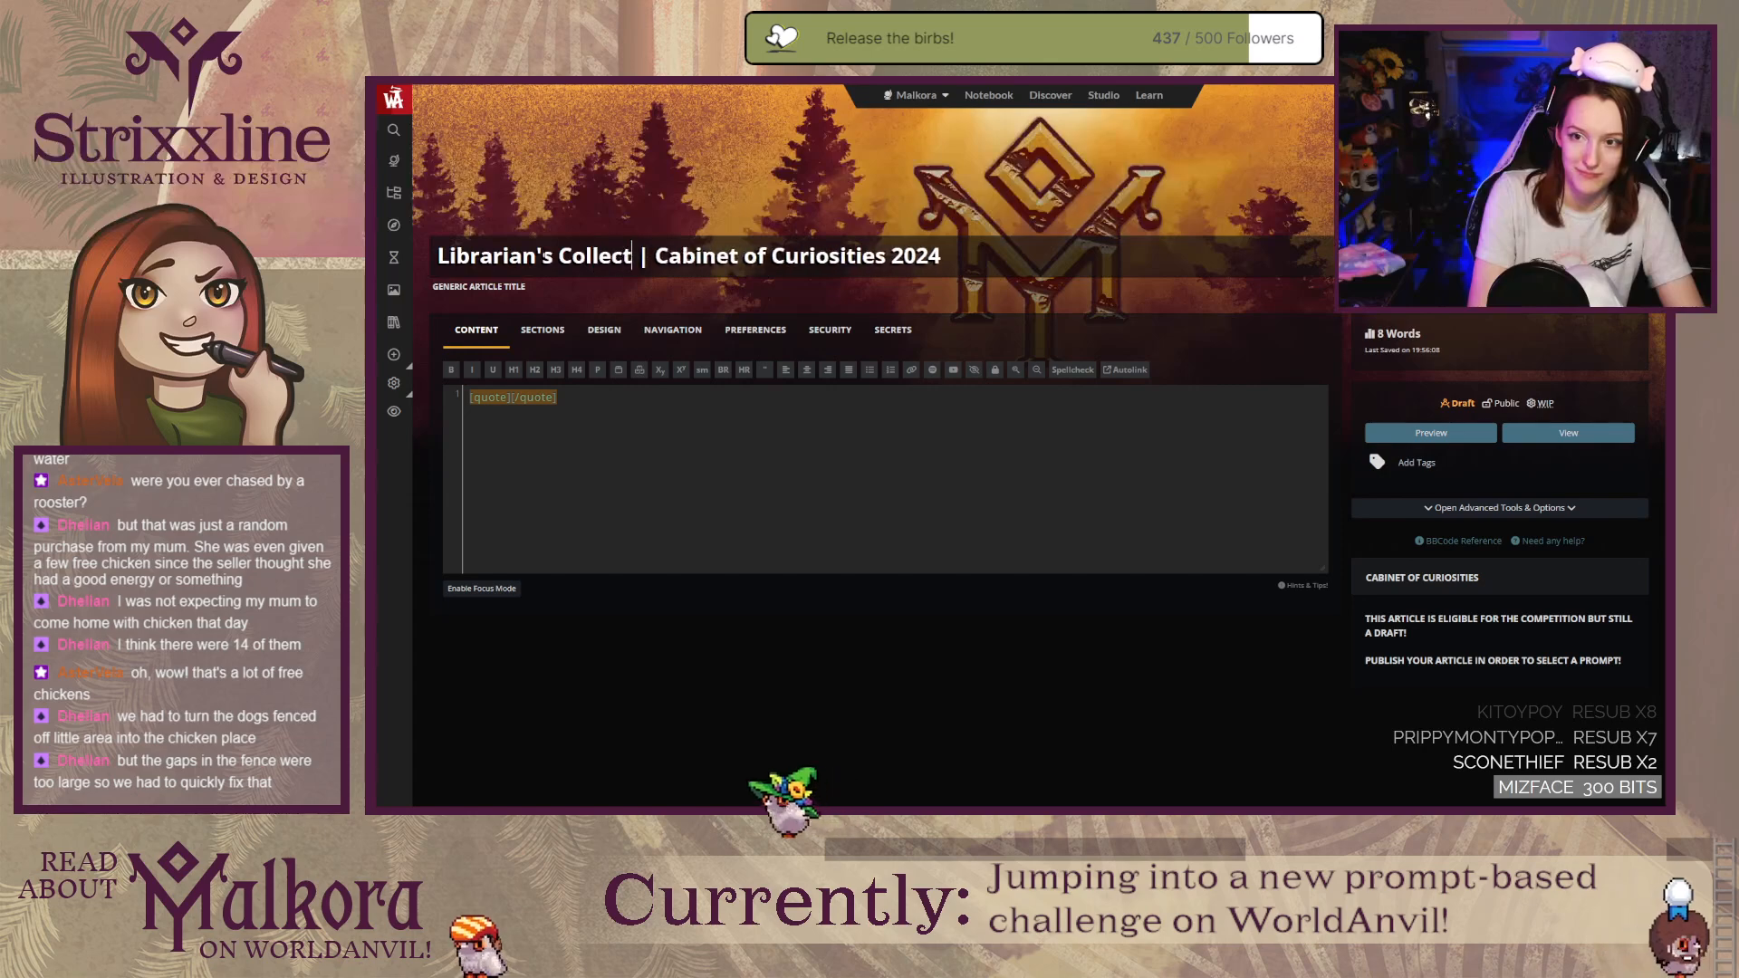
Step: Look over the article's URL slug, its cover and excerpt settings, and its header and footer section fields
{"action": "left_click", "coordinate": [672, 330]}
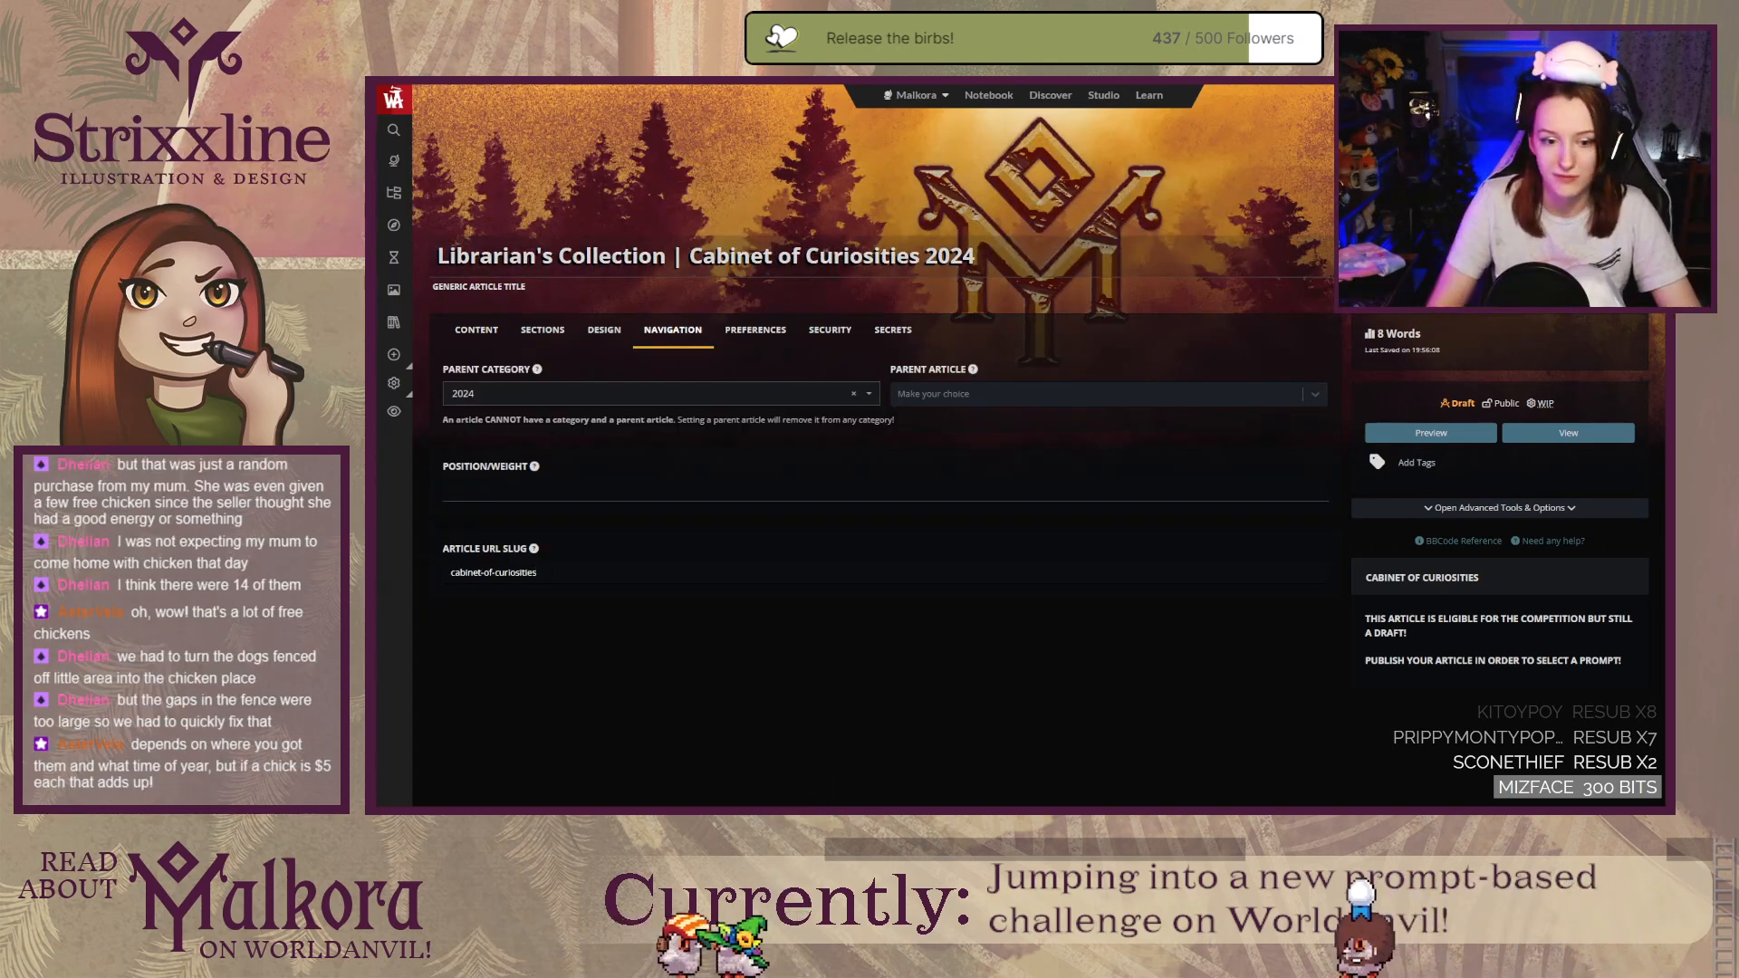
{"action": "left_click", "coordinate": [537, 572]}
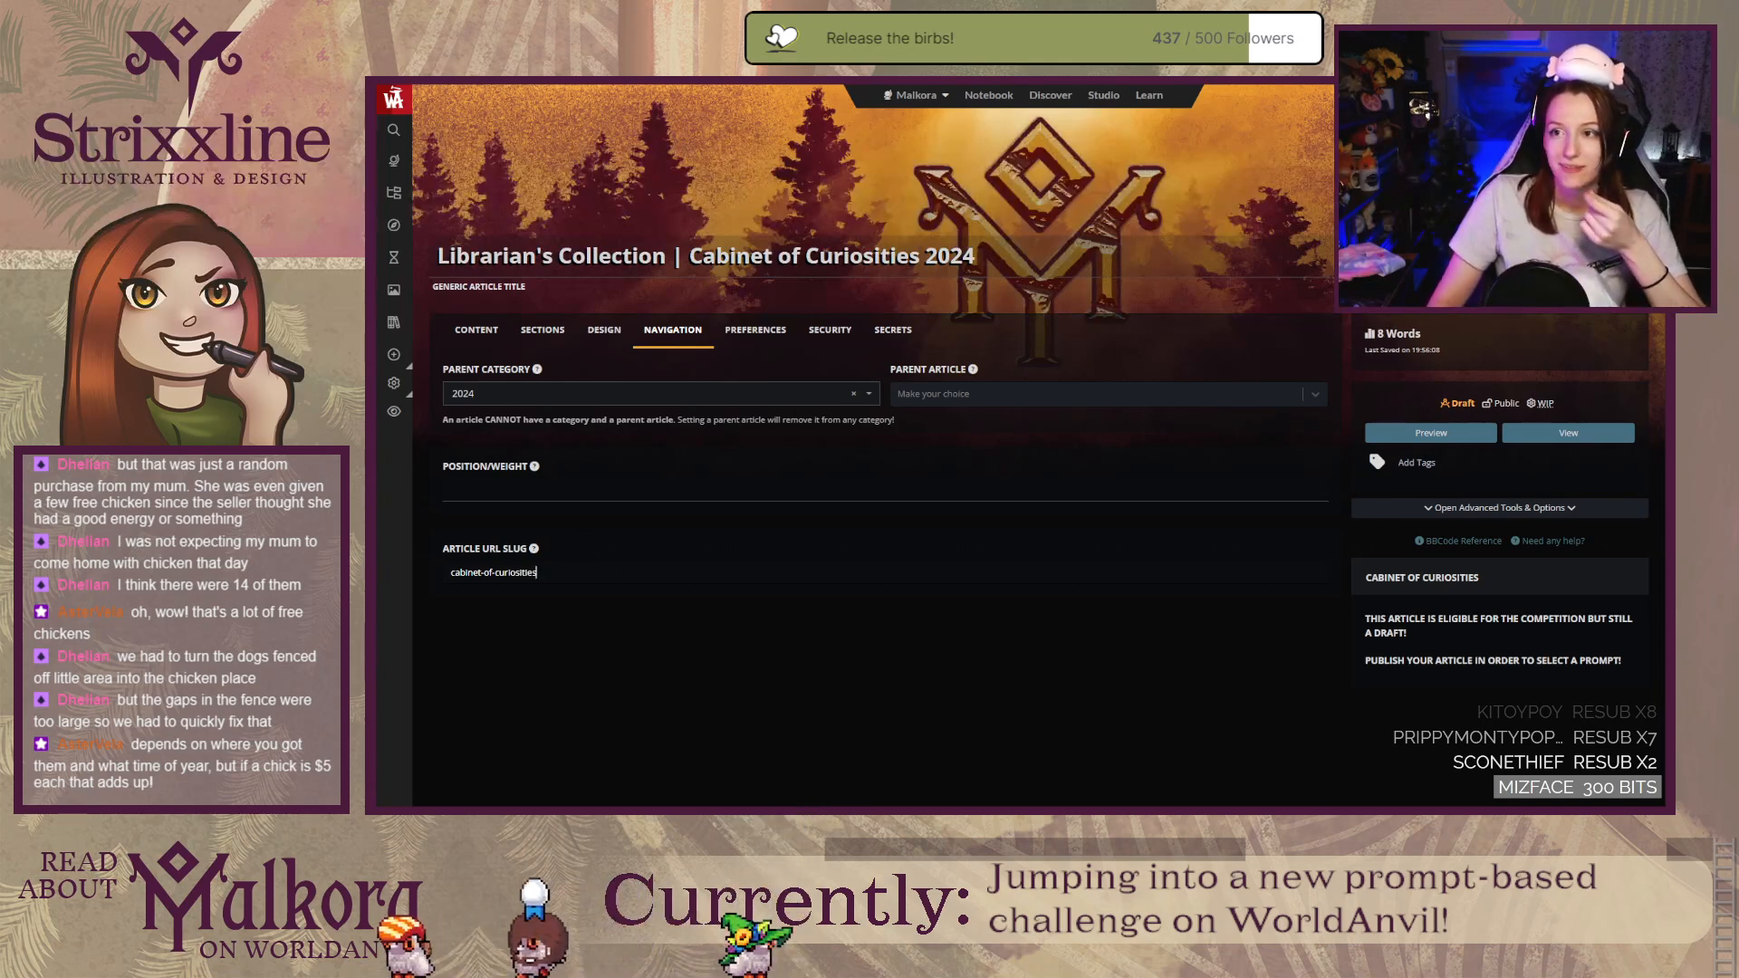
{"action": "left_click", "coordinate": [591, 330]}
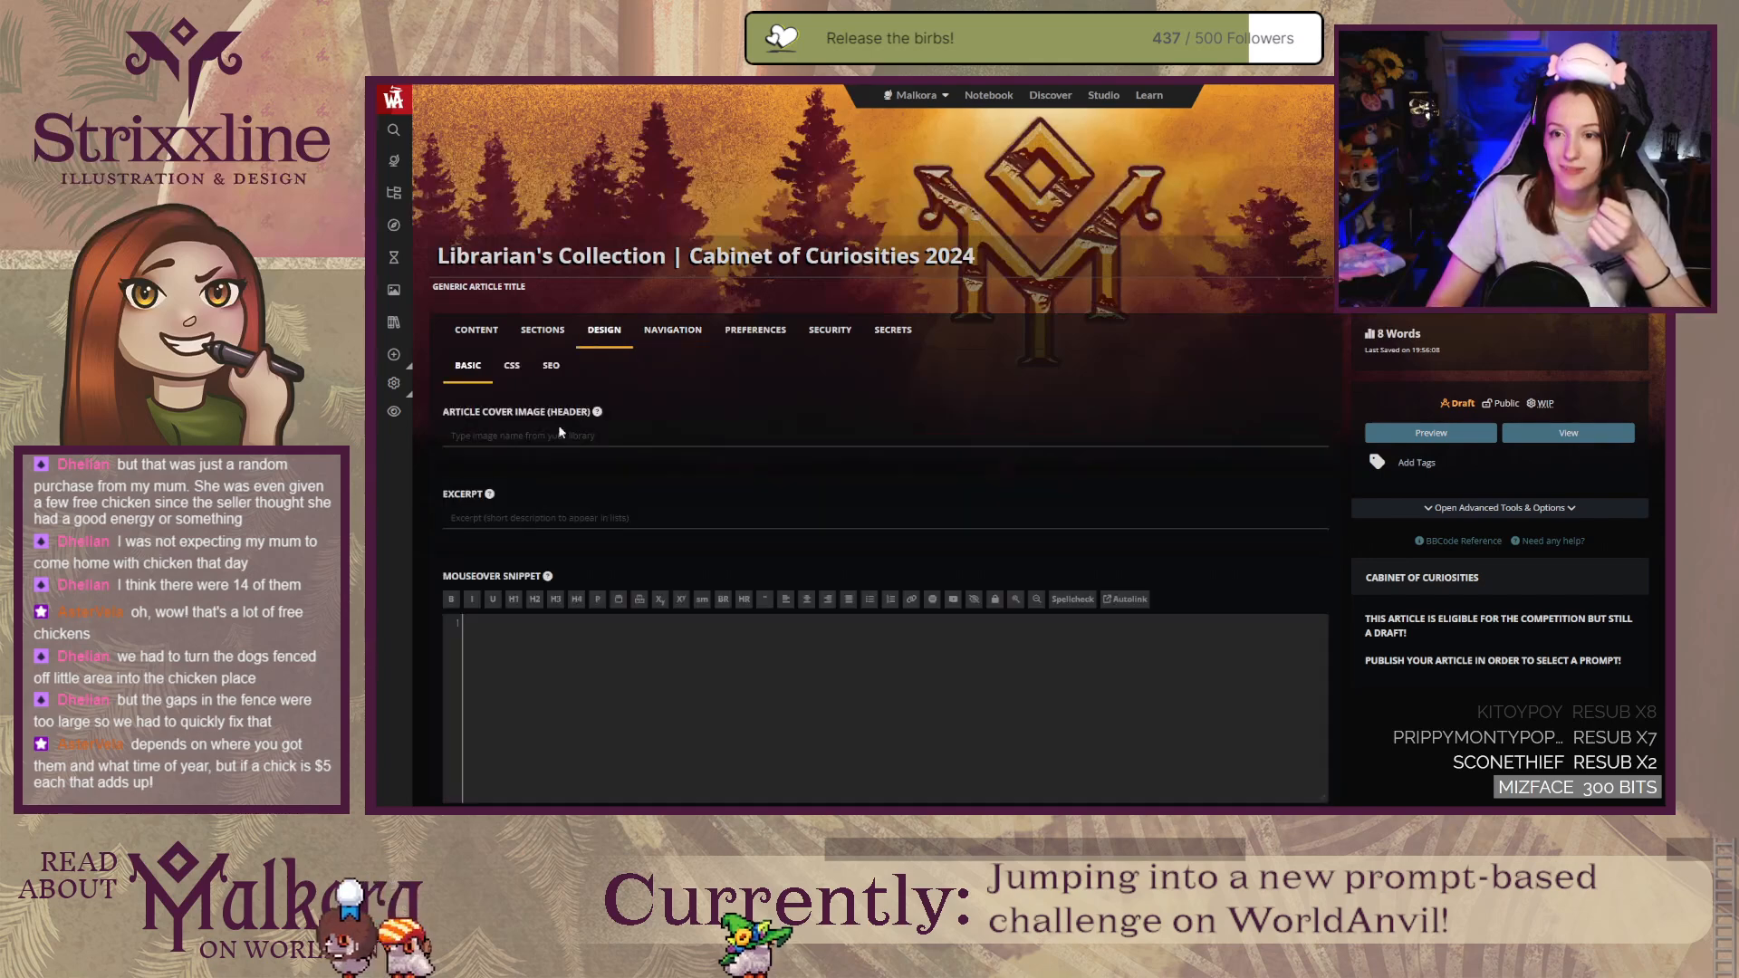
{"action": "left_click", "coordinate": [544, 331]}
{"action": "left_click", "coordinate": [486, 331]}
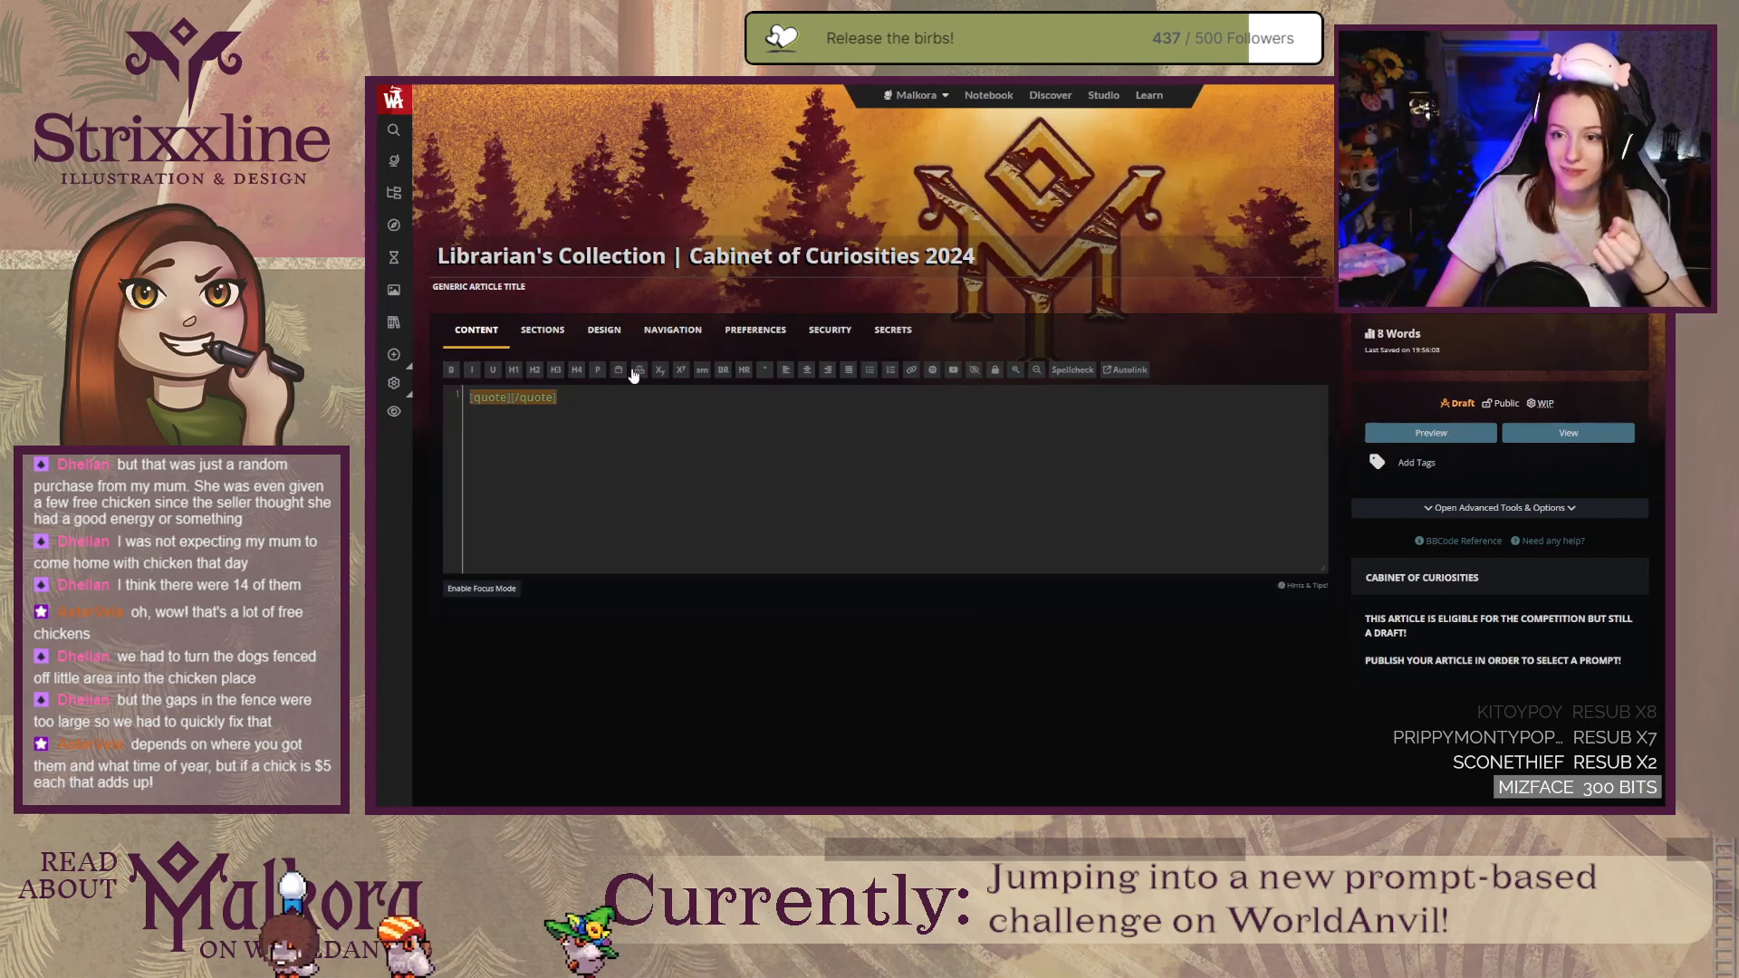
{"action": "left_click", "coordinate": [544, 335]}
{"action": "left_click", "coordinate": [678, 371]}
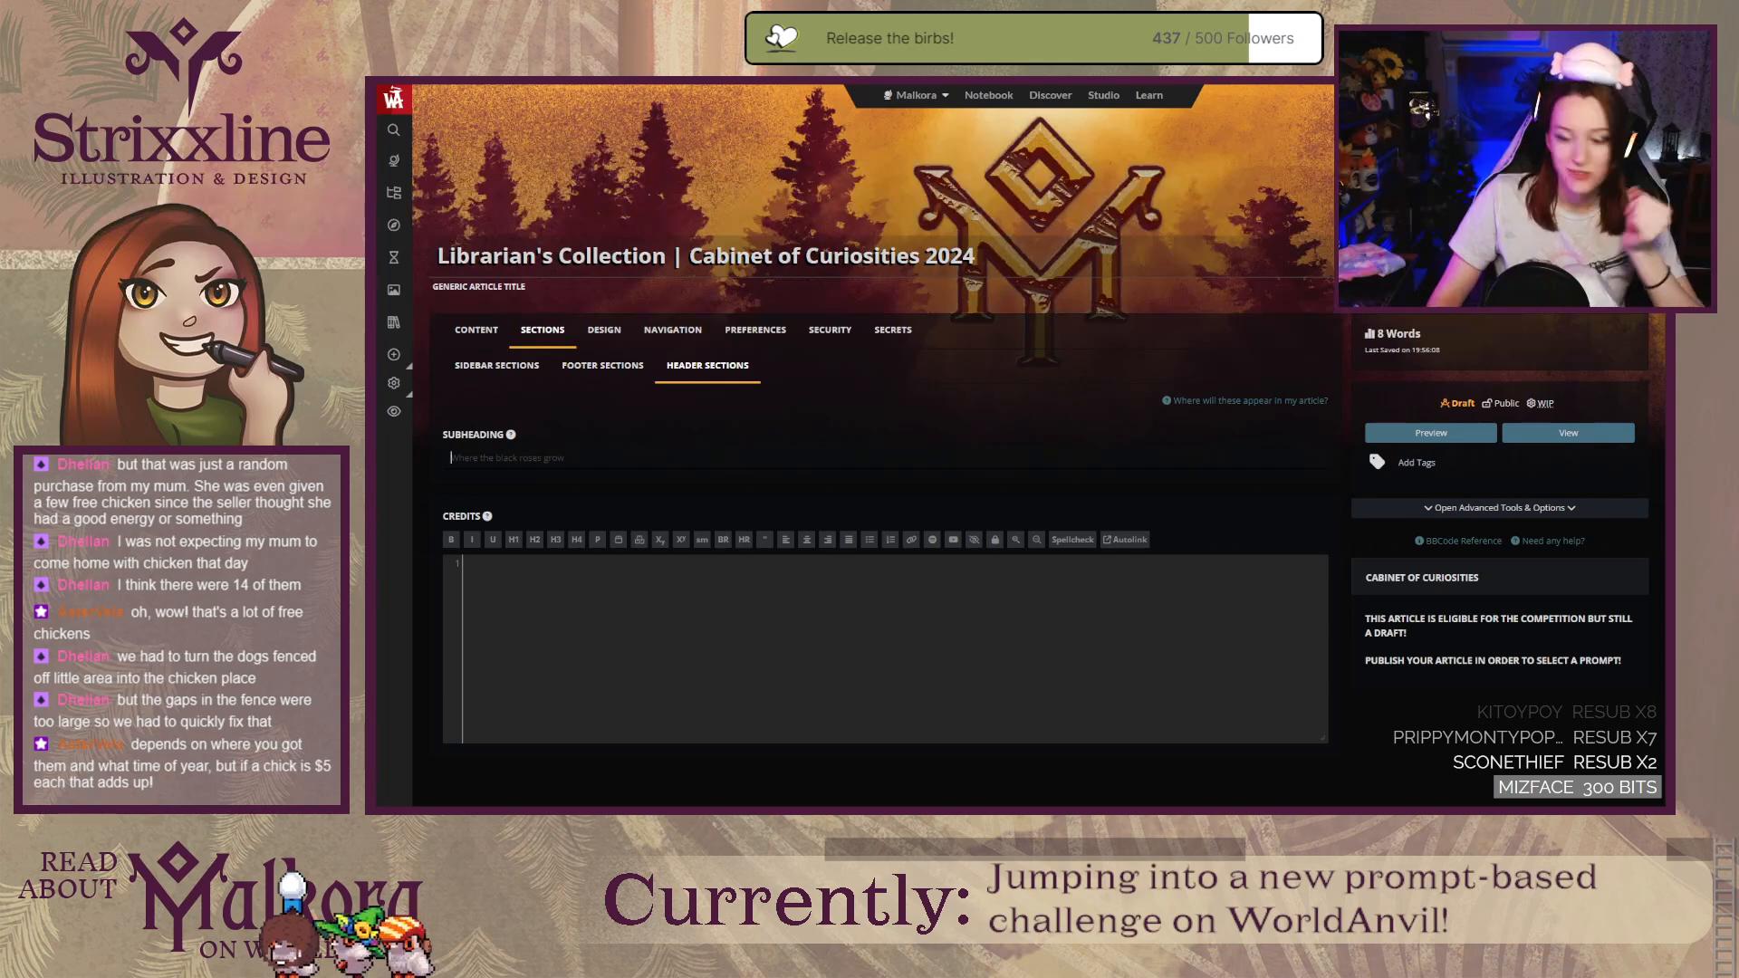
{"action": "left_click", "coordinate": [487, 333]}
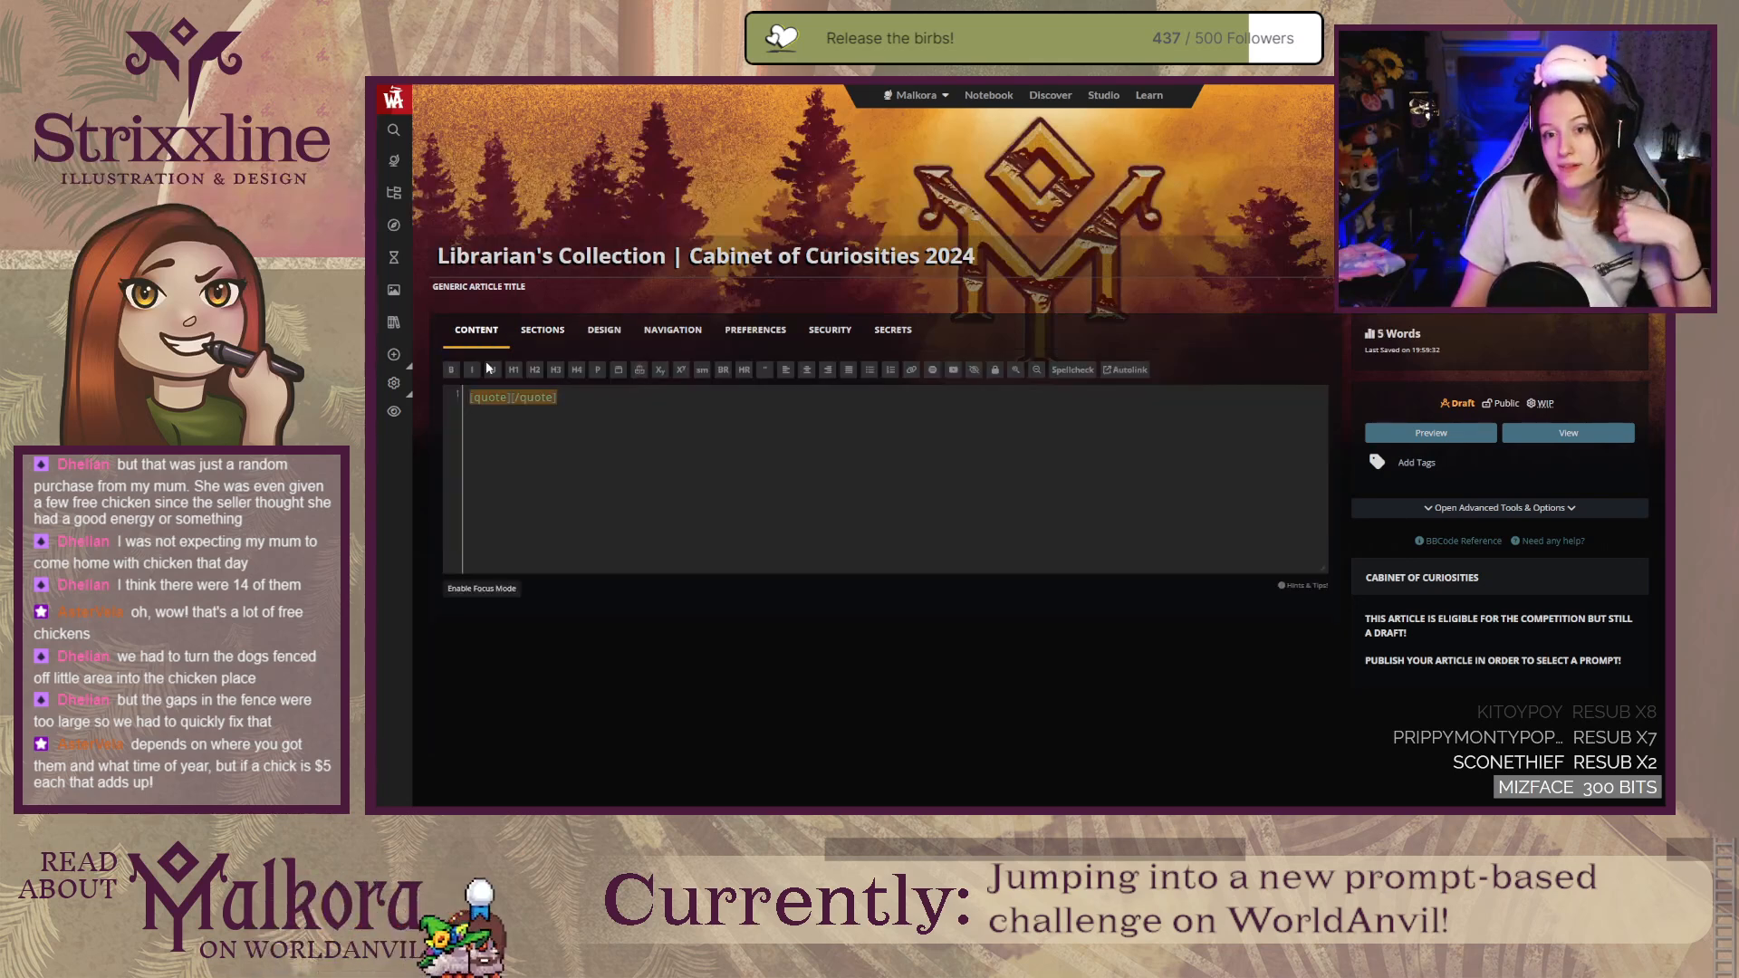
{"action": "left_click", "coordinate": [536, 337]}
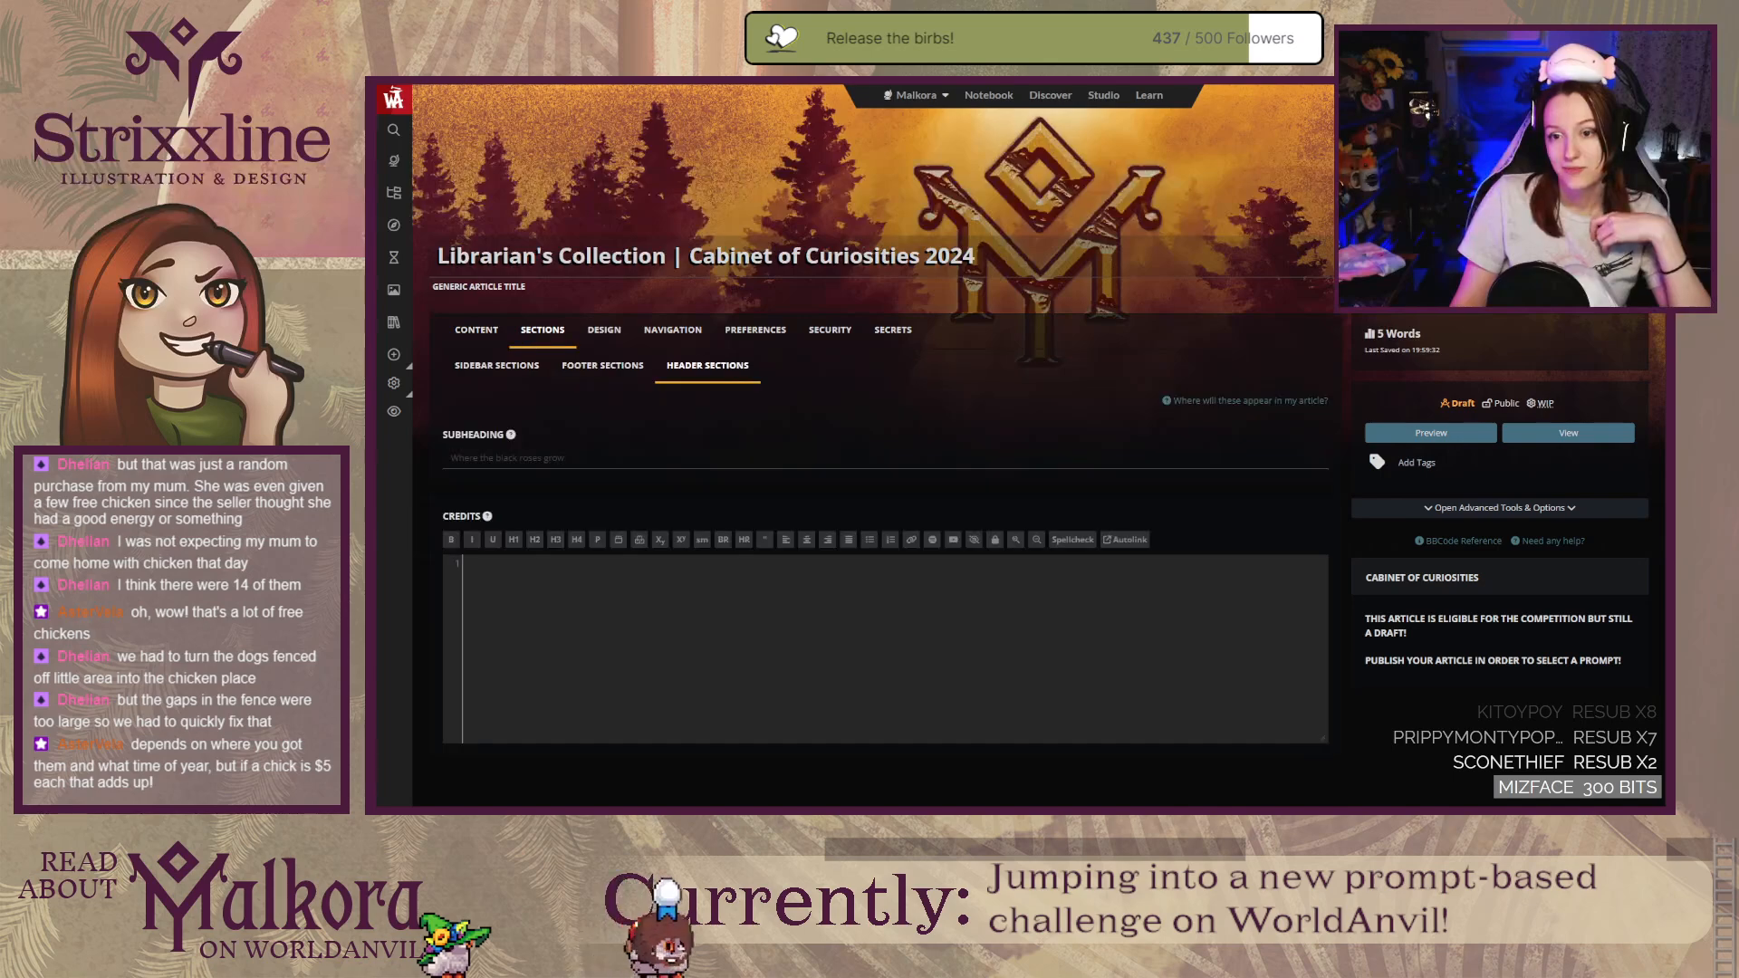
{"action": "left_click", "coordinate": [569, 368]}
{"action": "scroll", "coordinate": [525, 607], "scroll_direction": "down", "scroll_amount": 2}
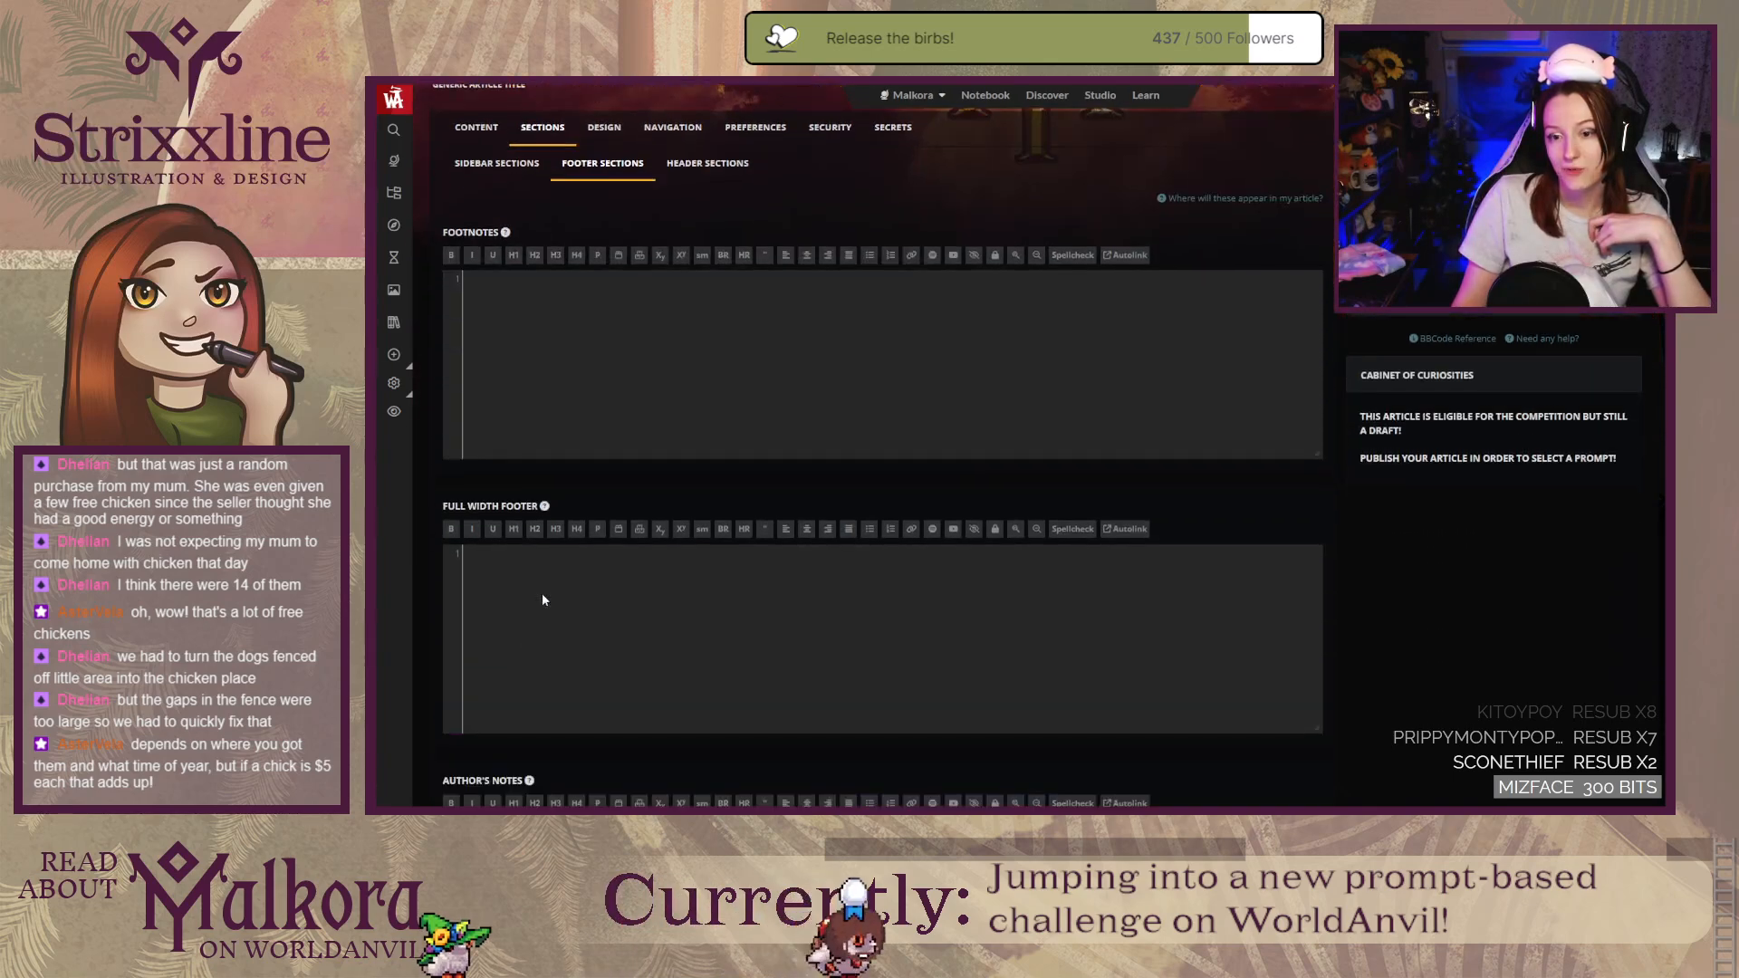
{"action": "left_click", "coordinate": [544, 593]}
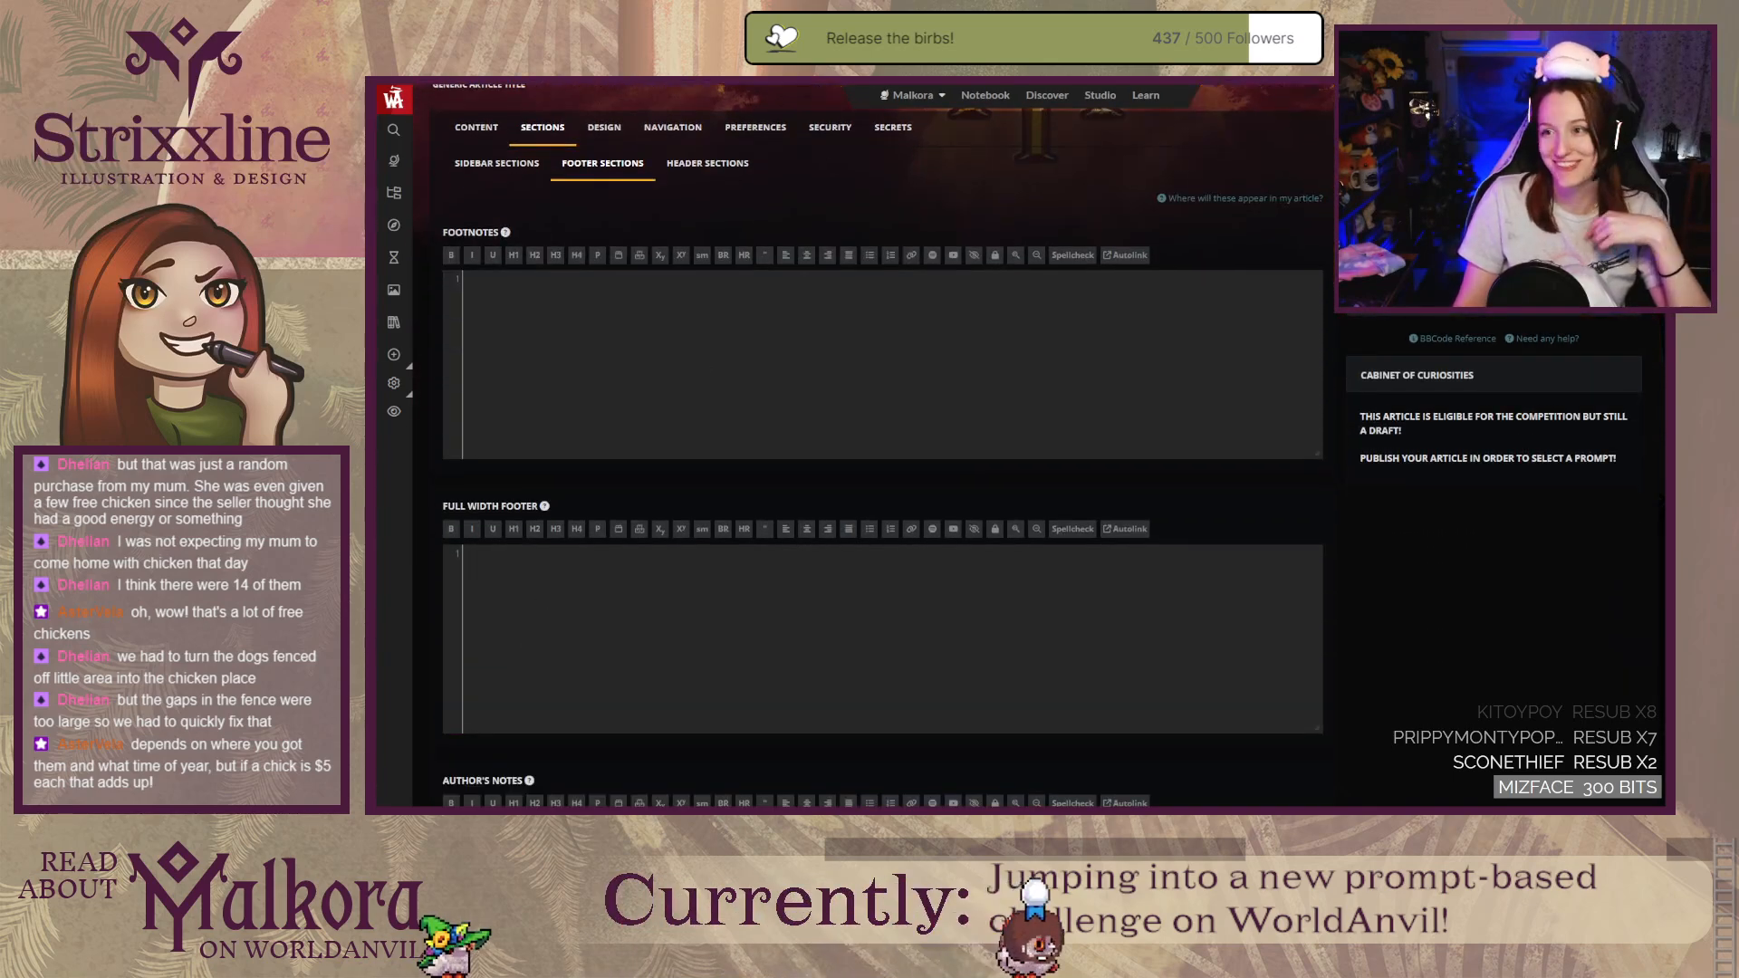
Step: Remove the row, column container and image tags from the Incomplete Savelan History Tome article's content, and check its reader view
{"action": "key", "text": "ctrl+Tab"}
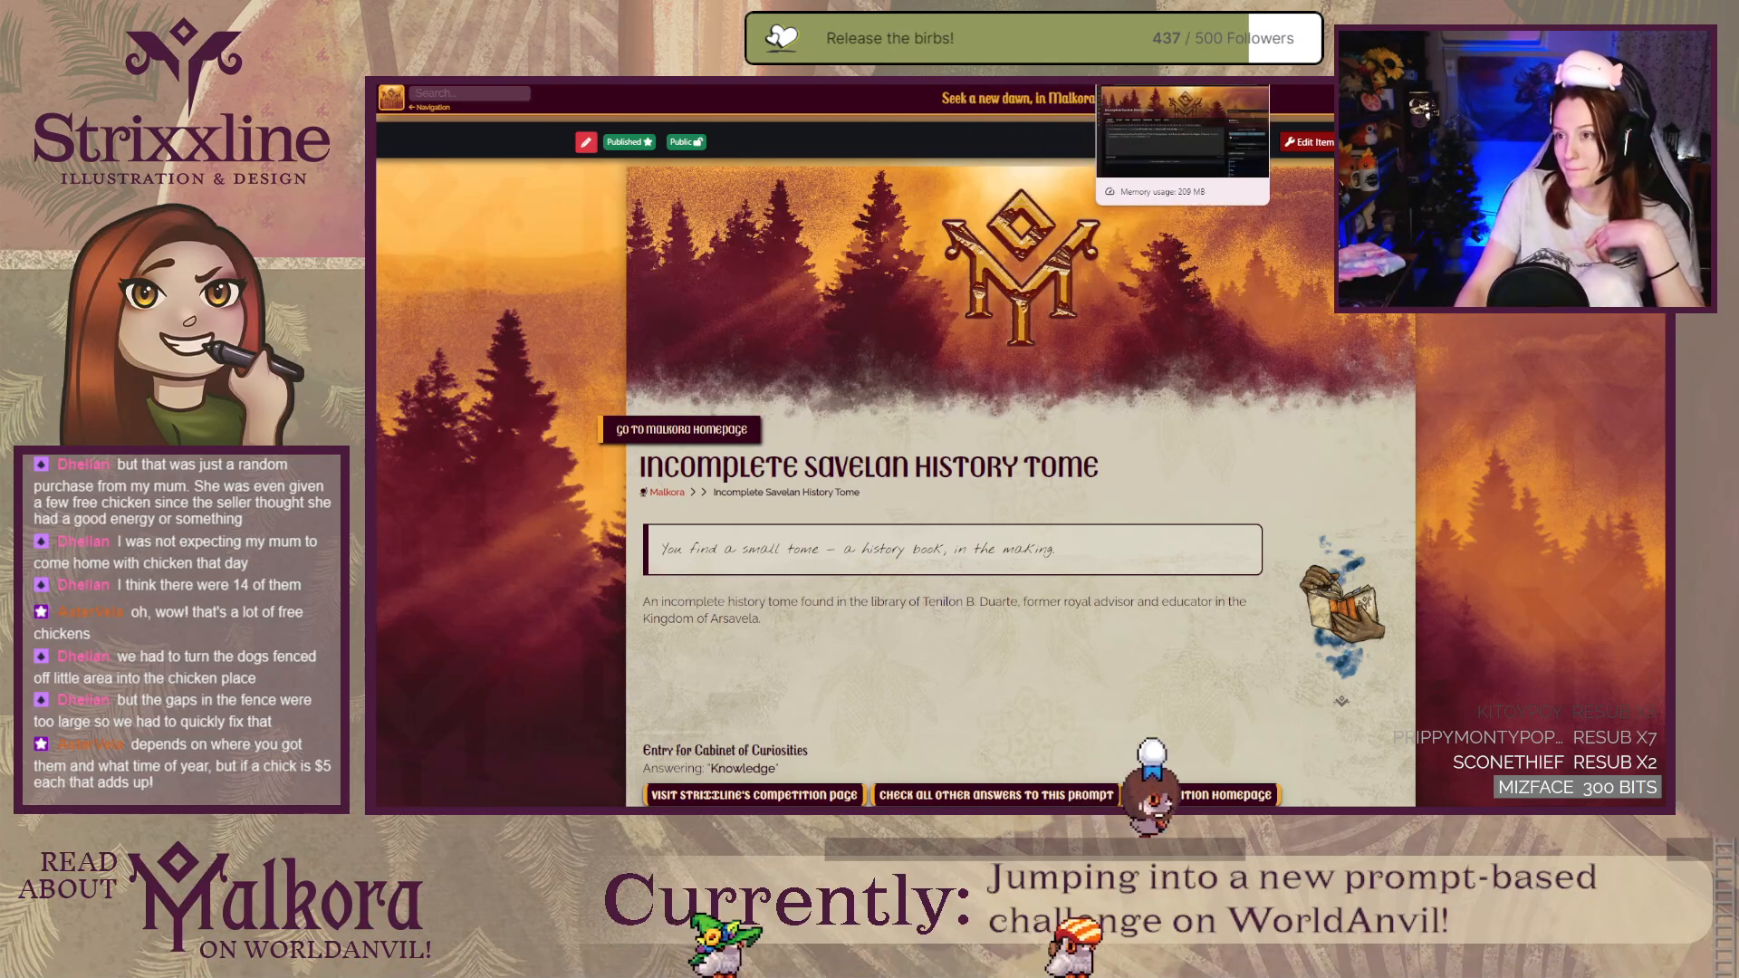
{"action": "left_click", "coordinate": [1169, 80]}
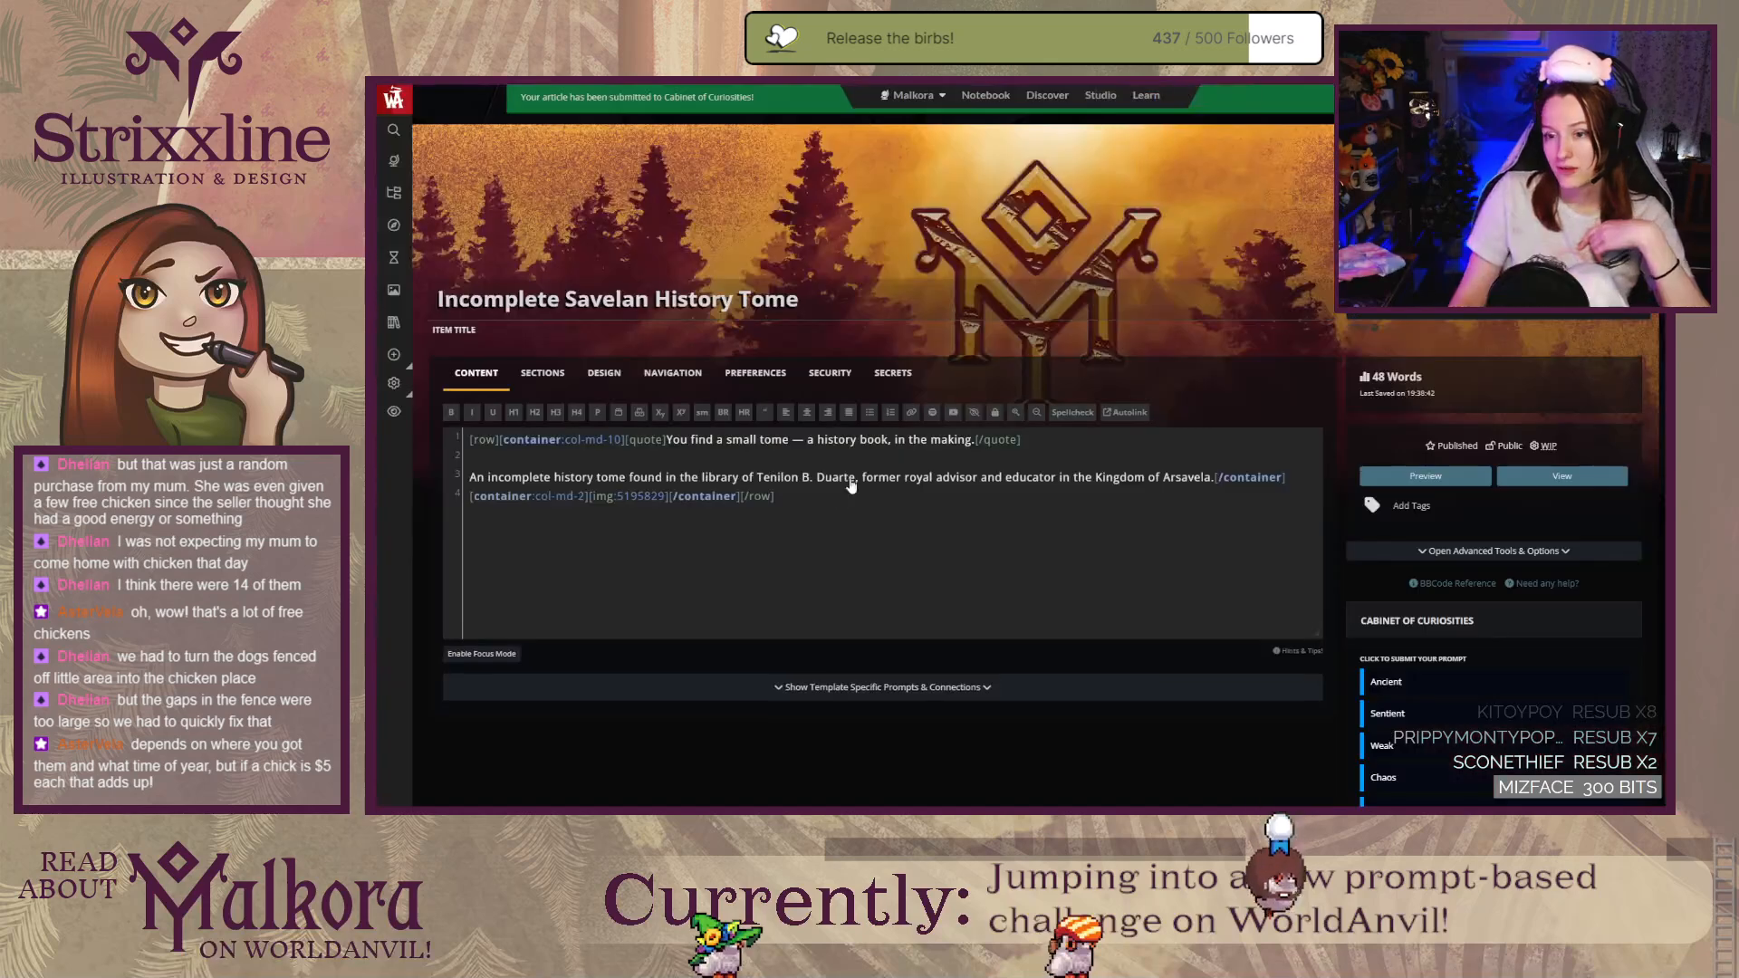
{"action": "triple_click", "coordinate": [785, 497]}
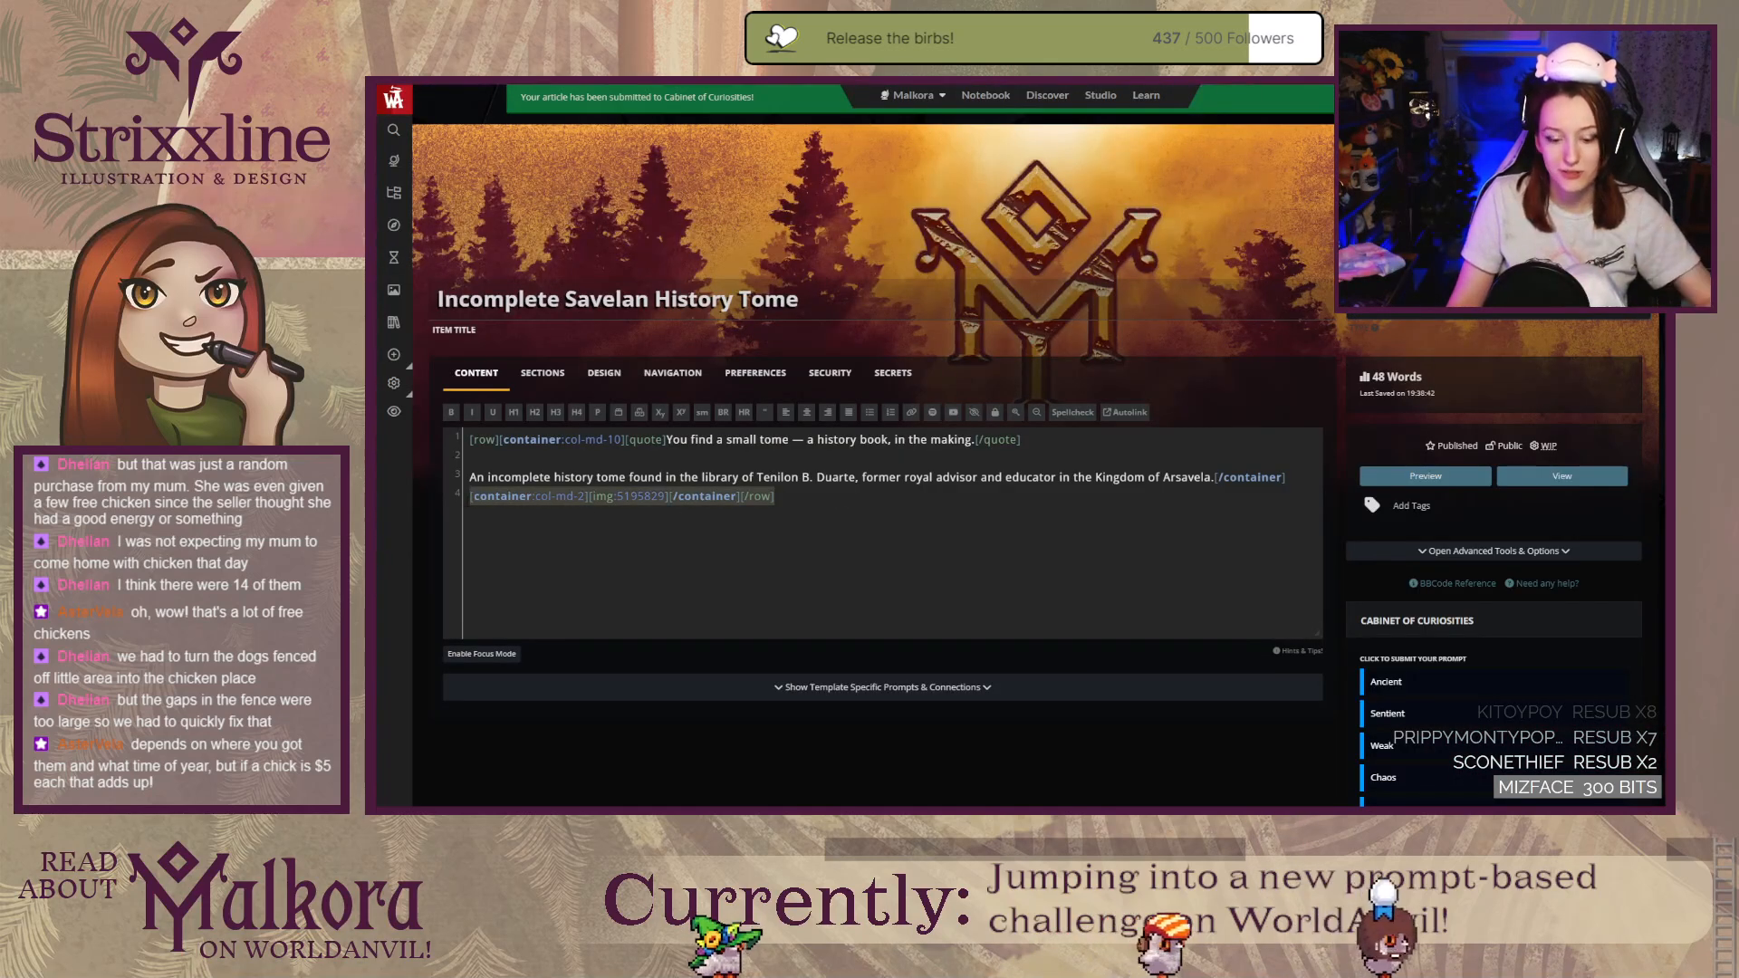
{"action": "left_click_drag", "start_coordinate": [785, 496], "coordinate": [1116, 478]}
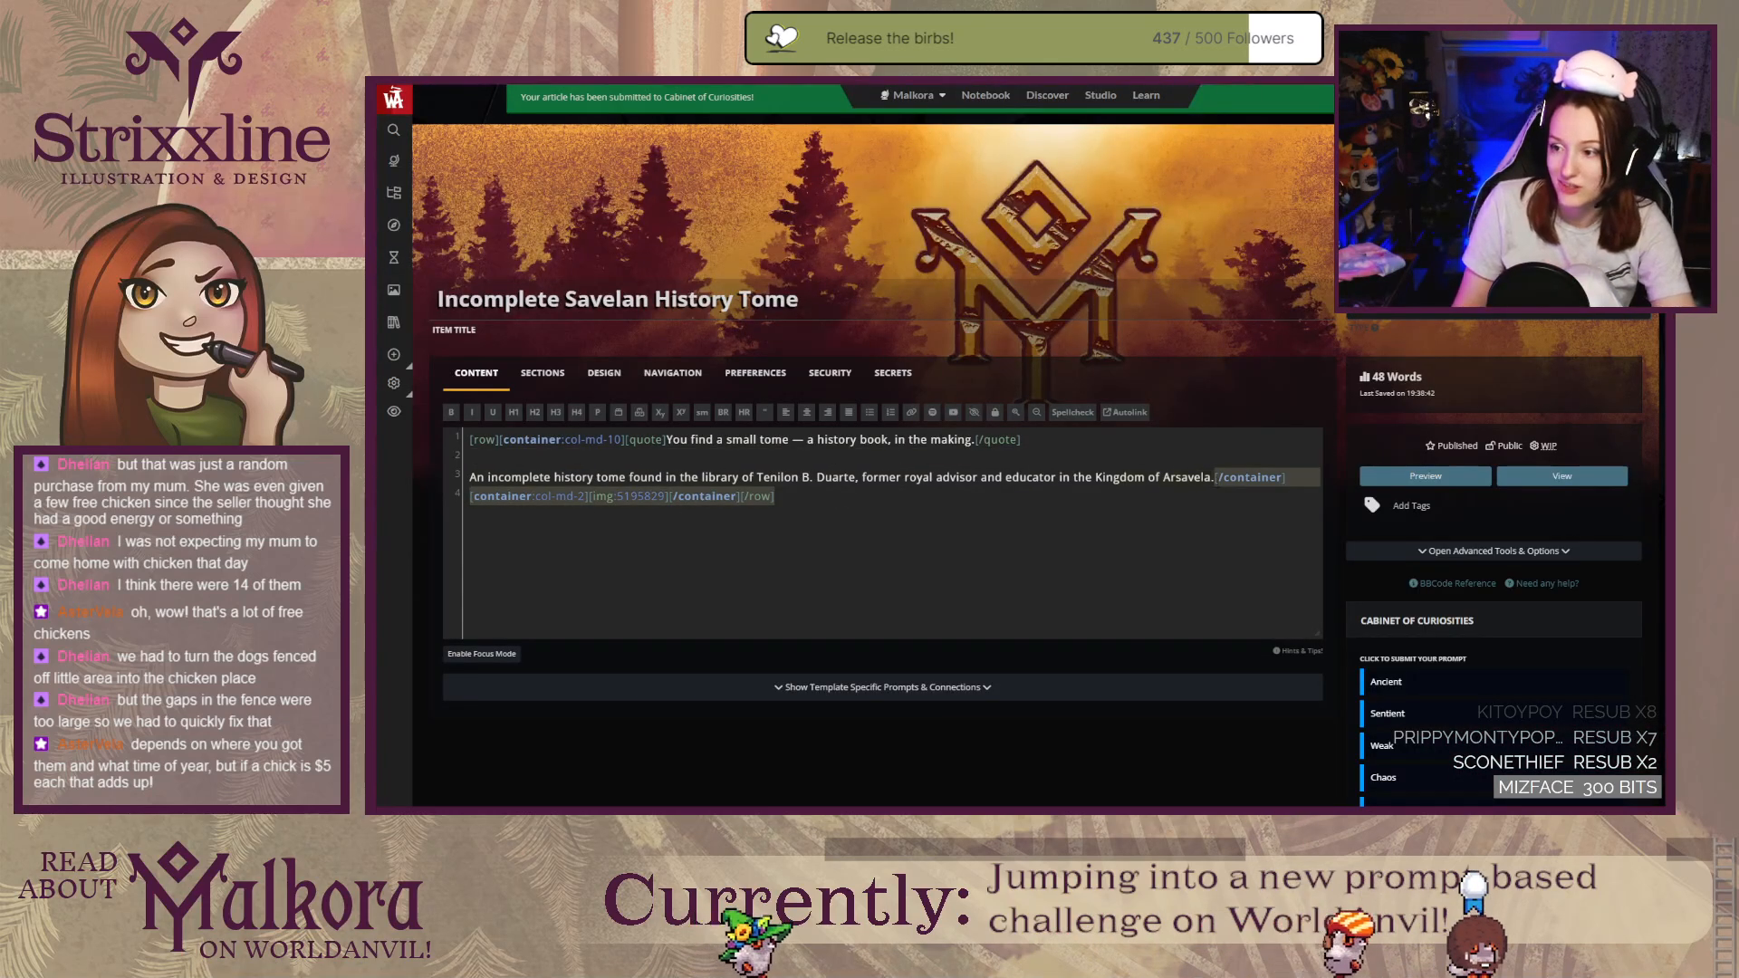
{"action": "key", "text": "BackSpace"}
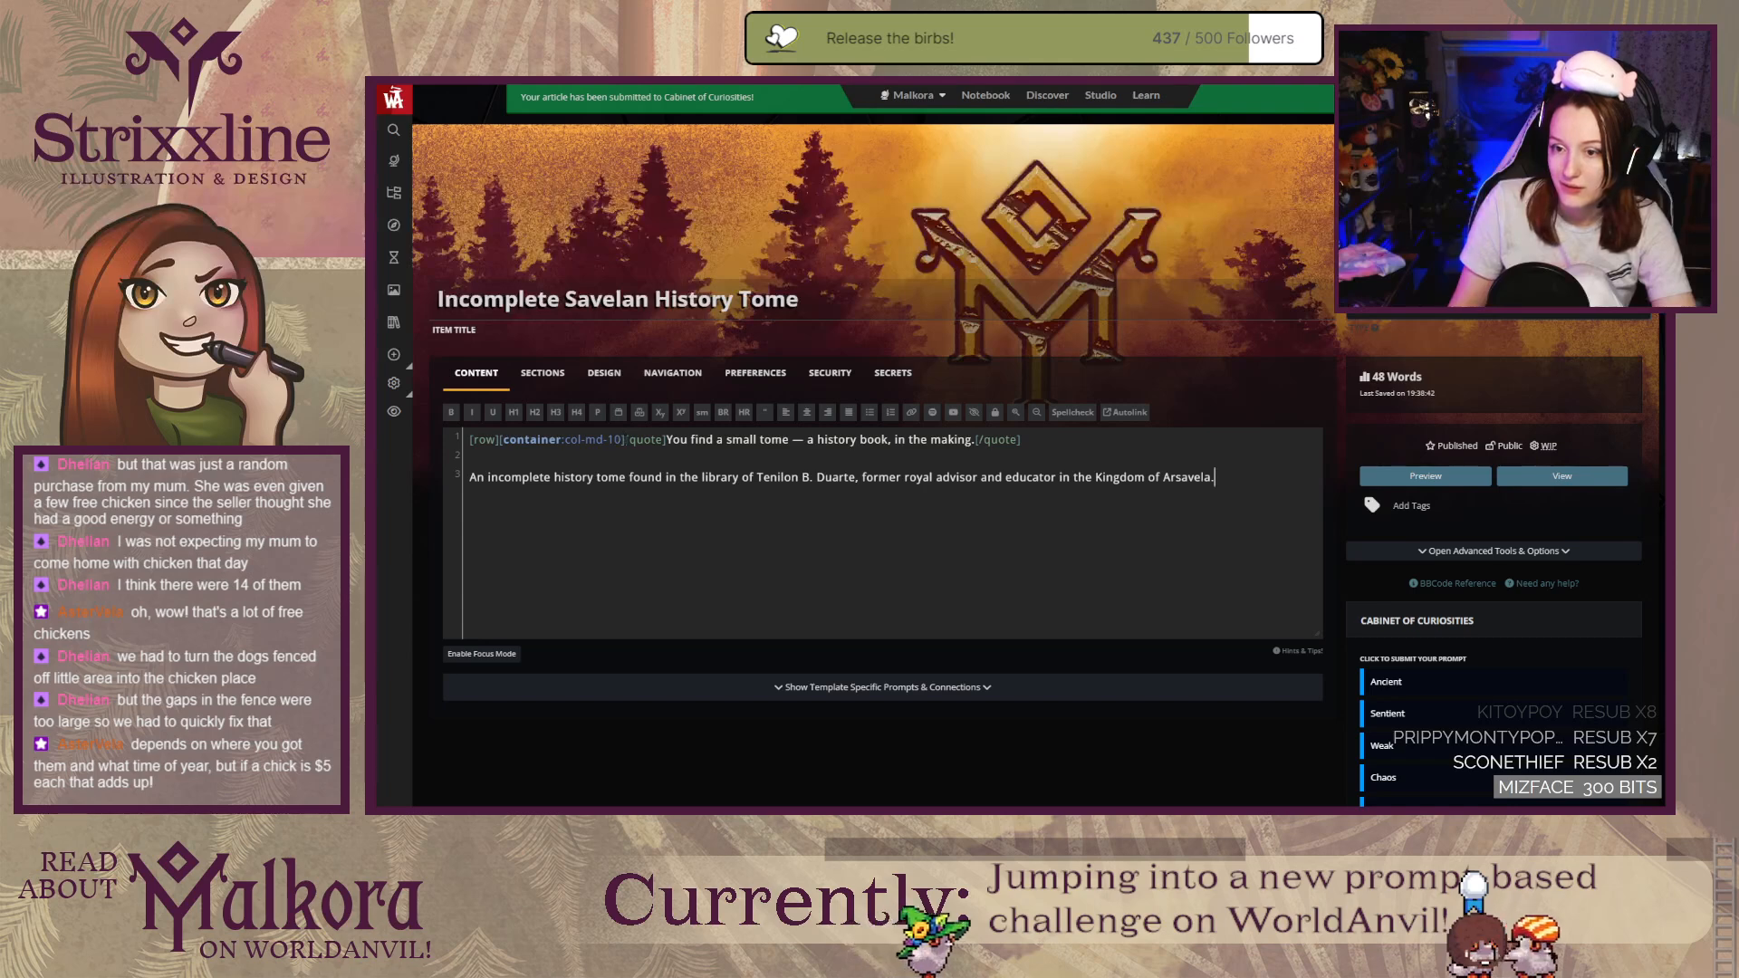
{"action": "left_click_drag", "start_coordinate": [625, 440], "coordinate": [427, 450]}
{"action": "key", "text": "BackSpace"}
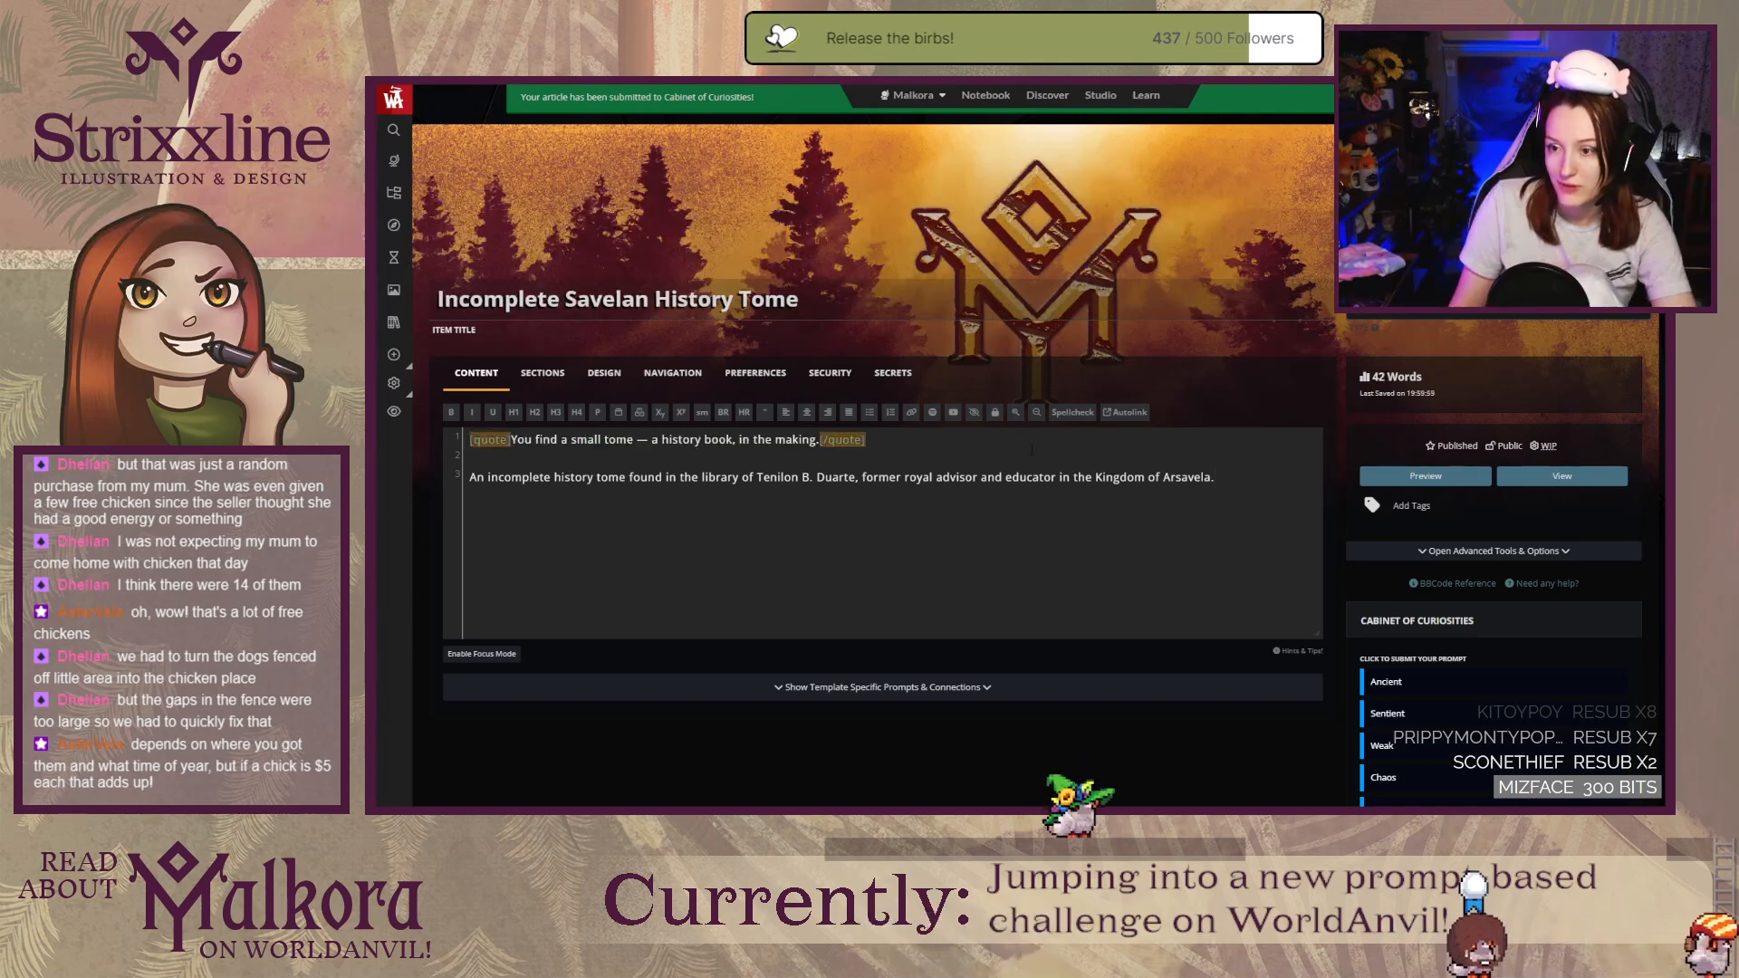
{"action": "key", "text": "Down"}
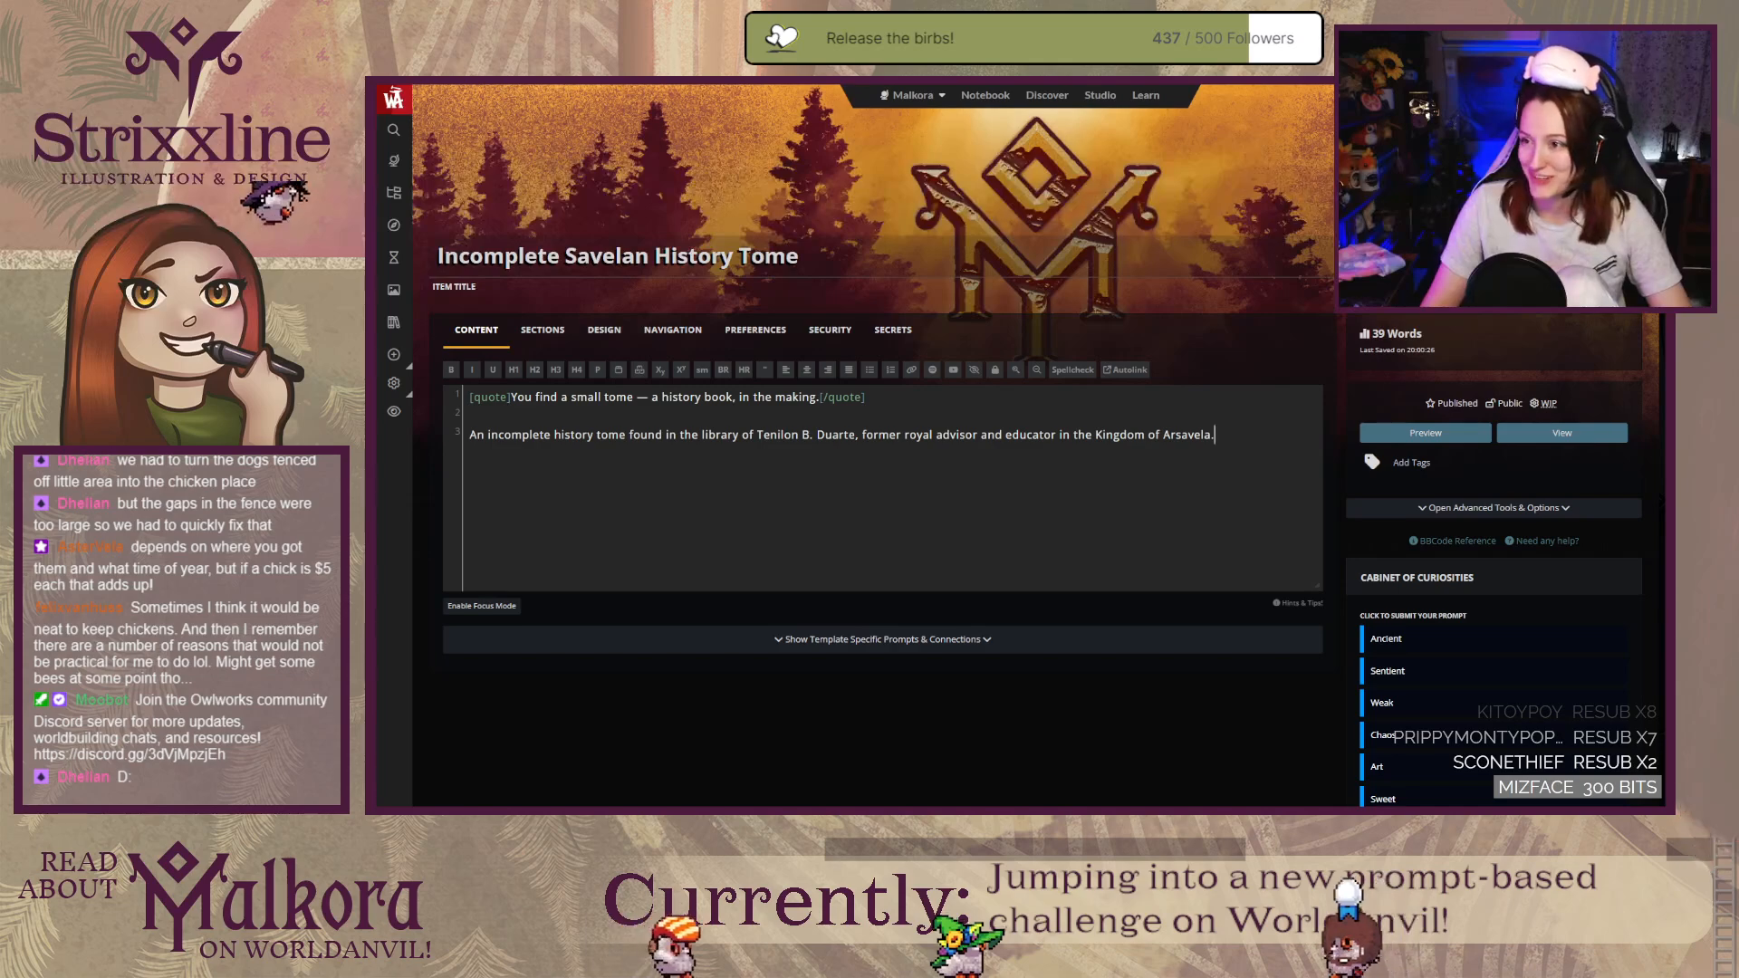
{"action": "left_click", "coordinate": [1286, 85]}
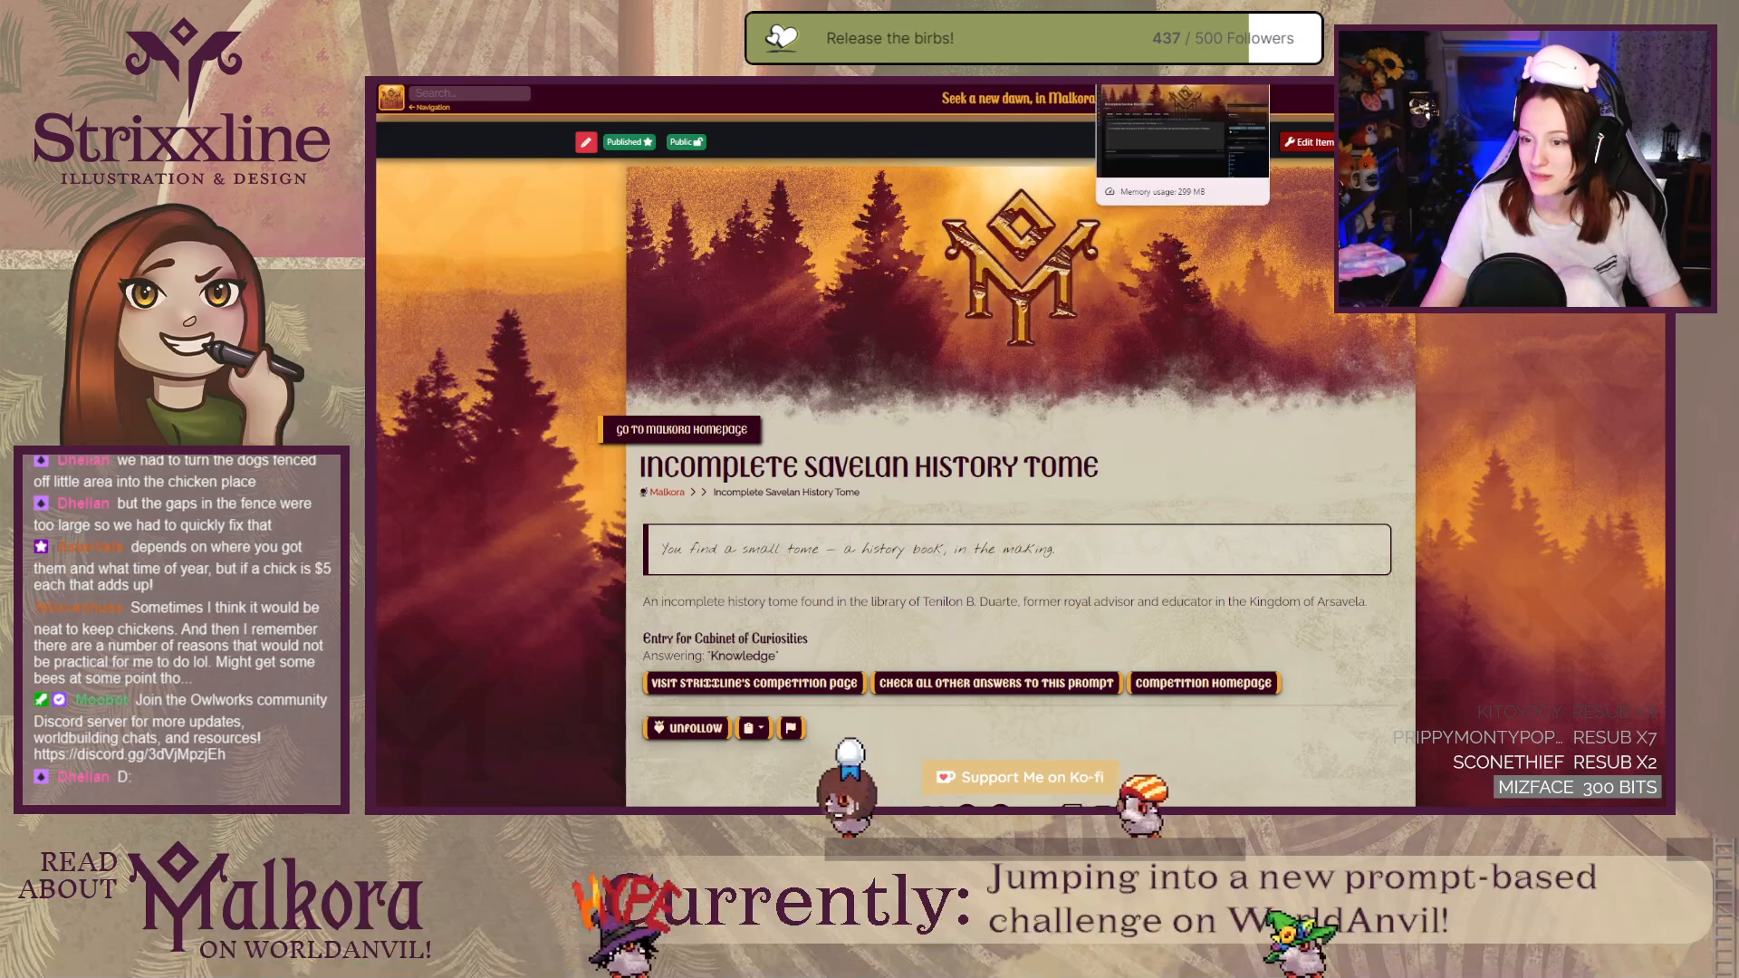
Step: Append "Many blank pages remain, stuffed with notes and drawings." to the Incomplete Savelan History Tome's description and check the reader view
{"action": "left_click", "coordinate": [1178, 84]}
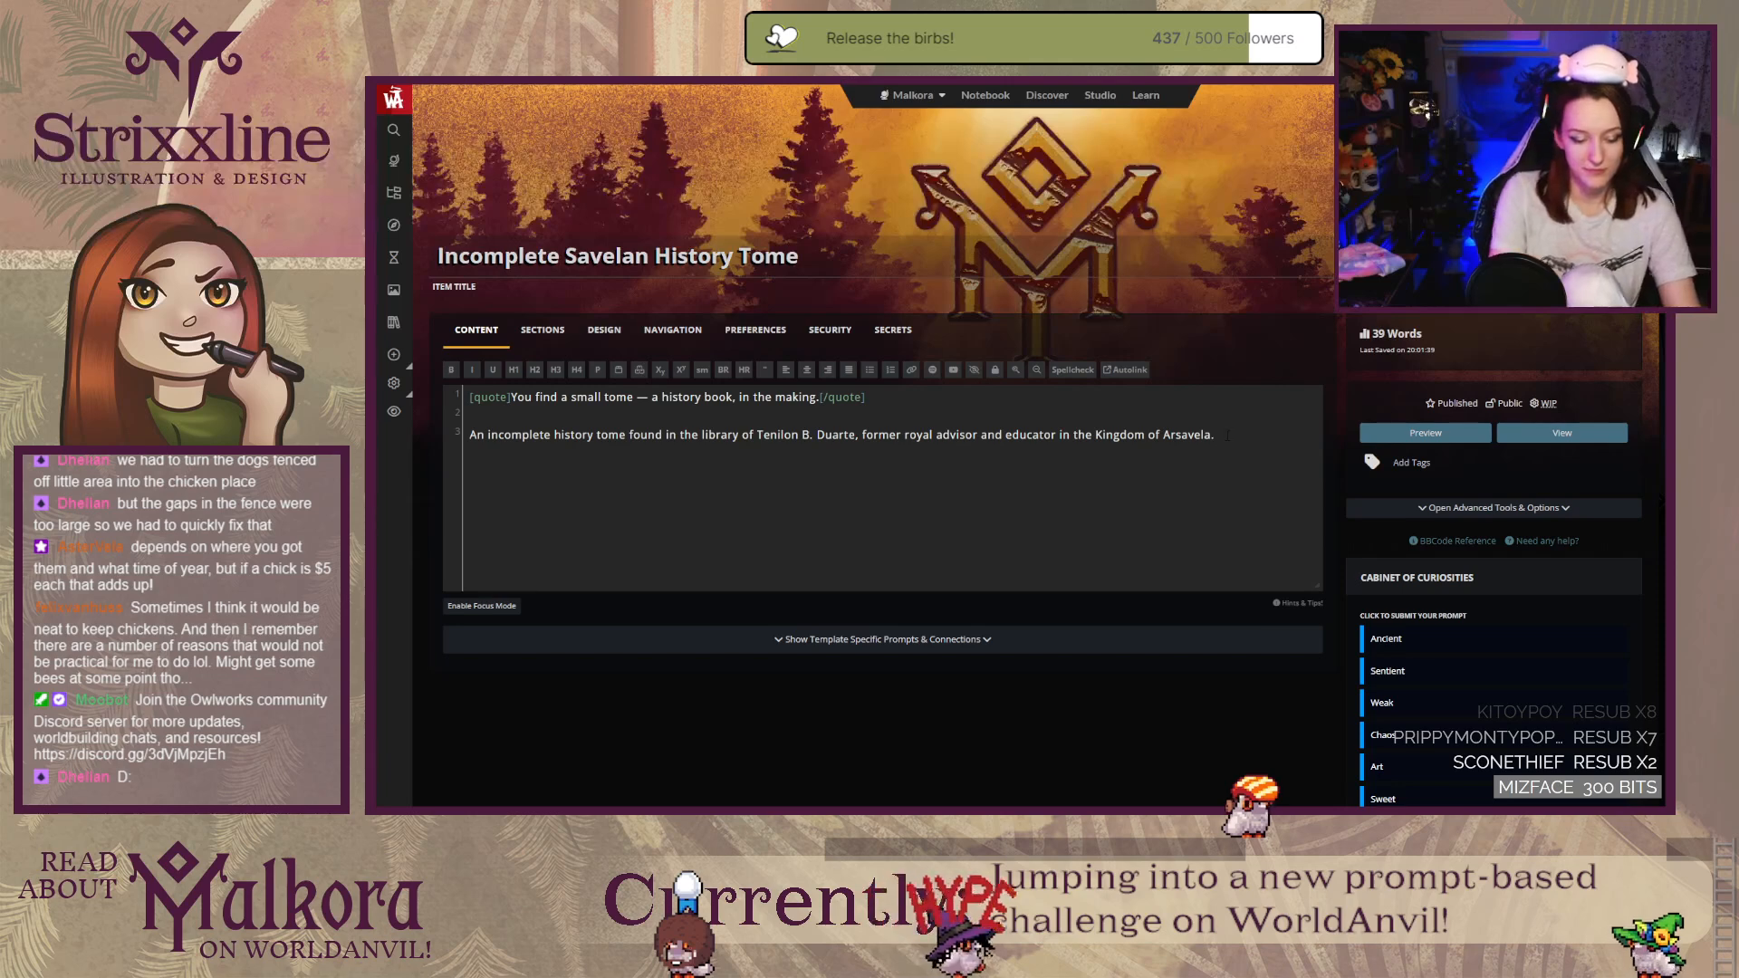
{"action": "type", "text": "Man"}
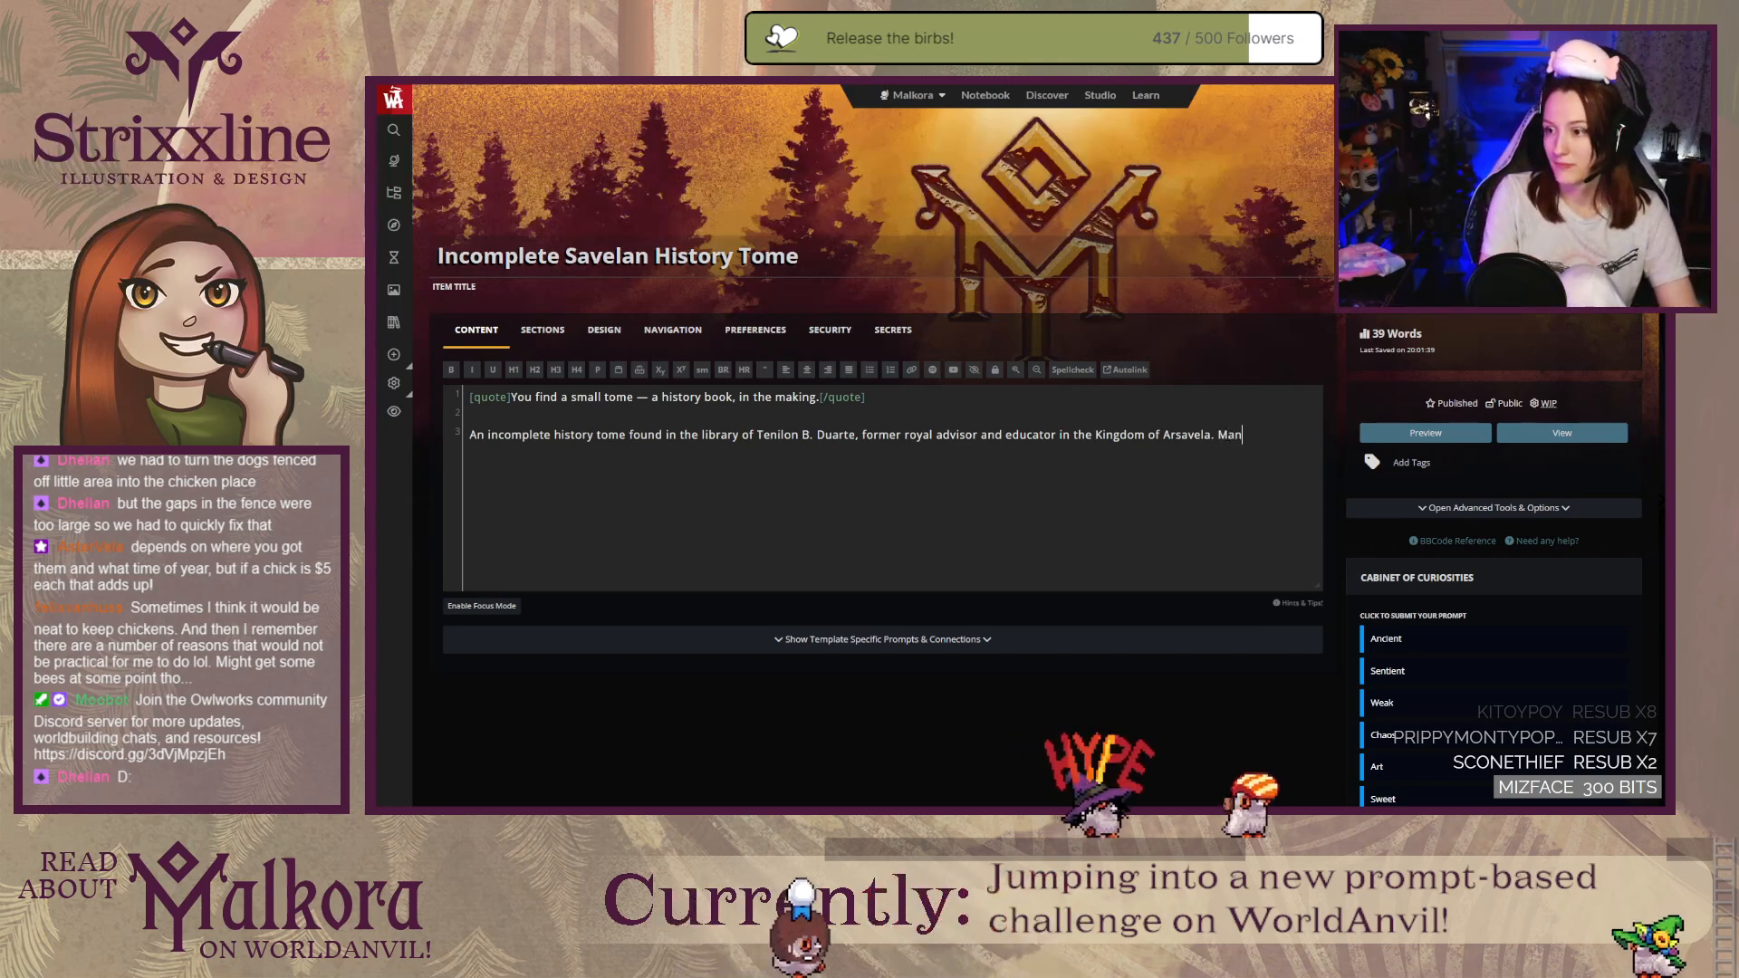
{"action": "type", "text": "y blank pages remain"}
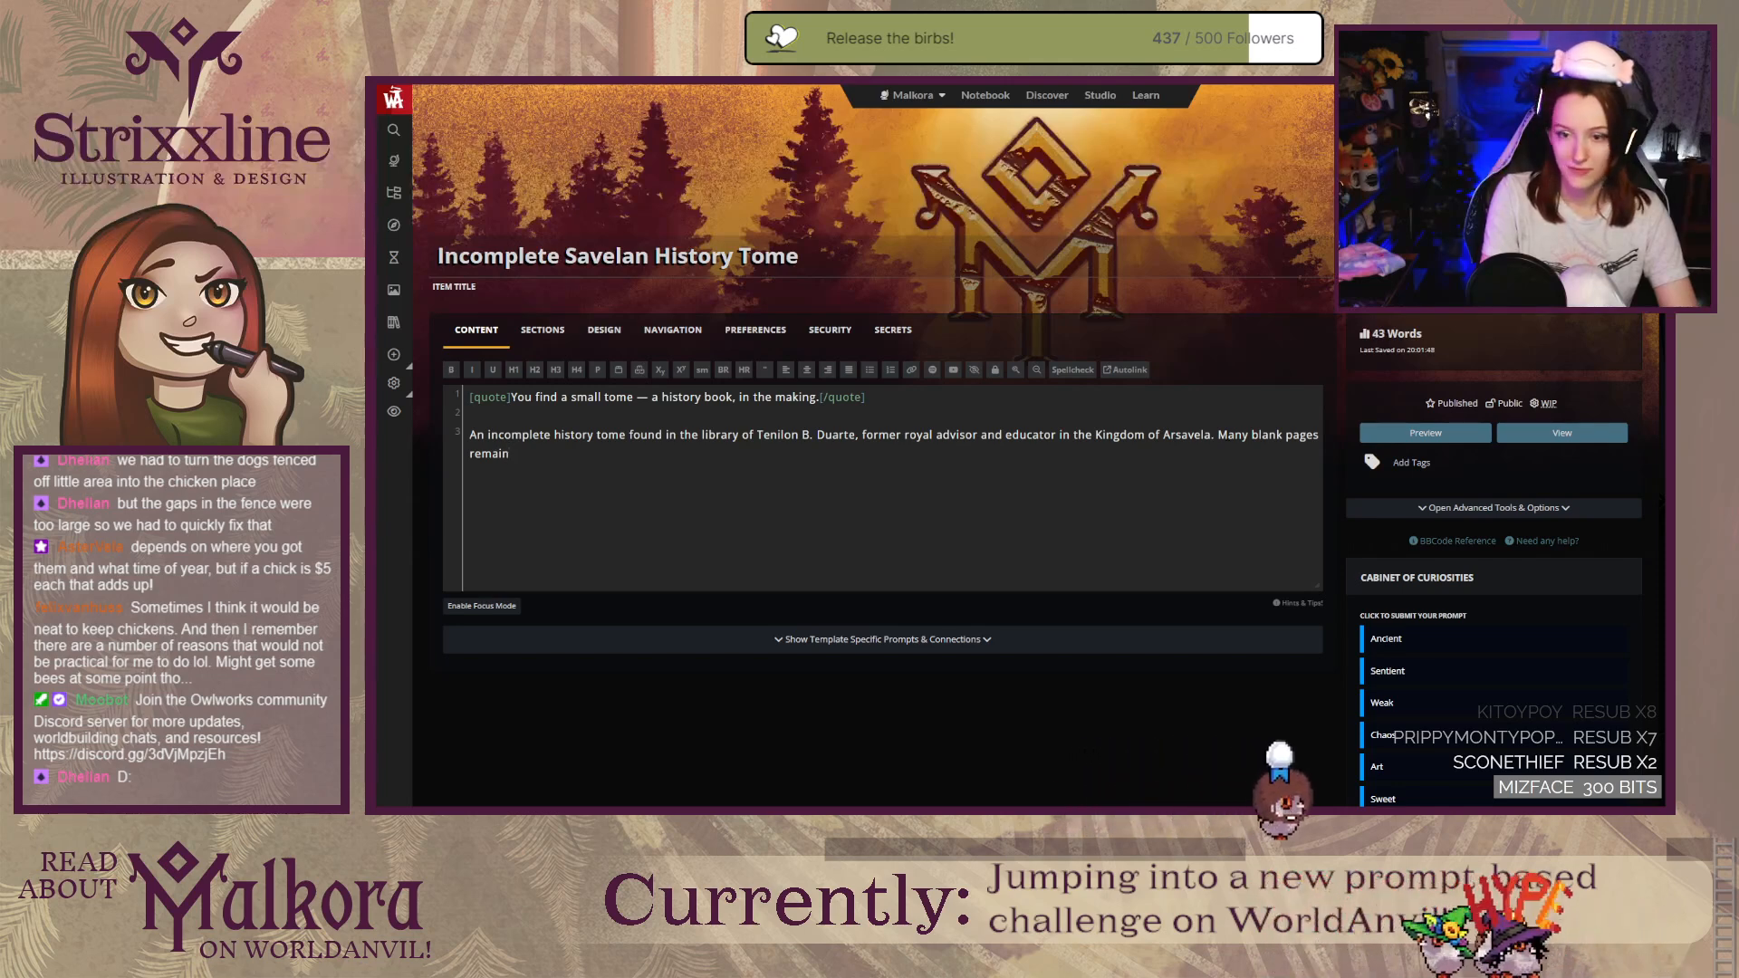
{"action": "type", "text": ","}
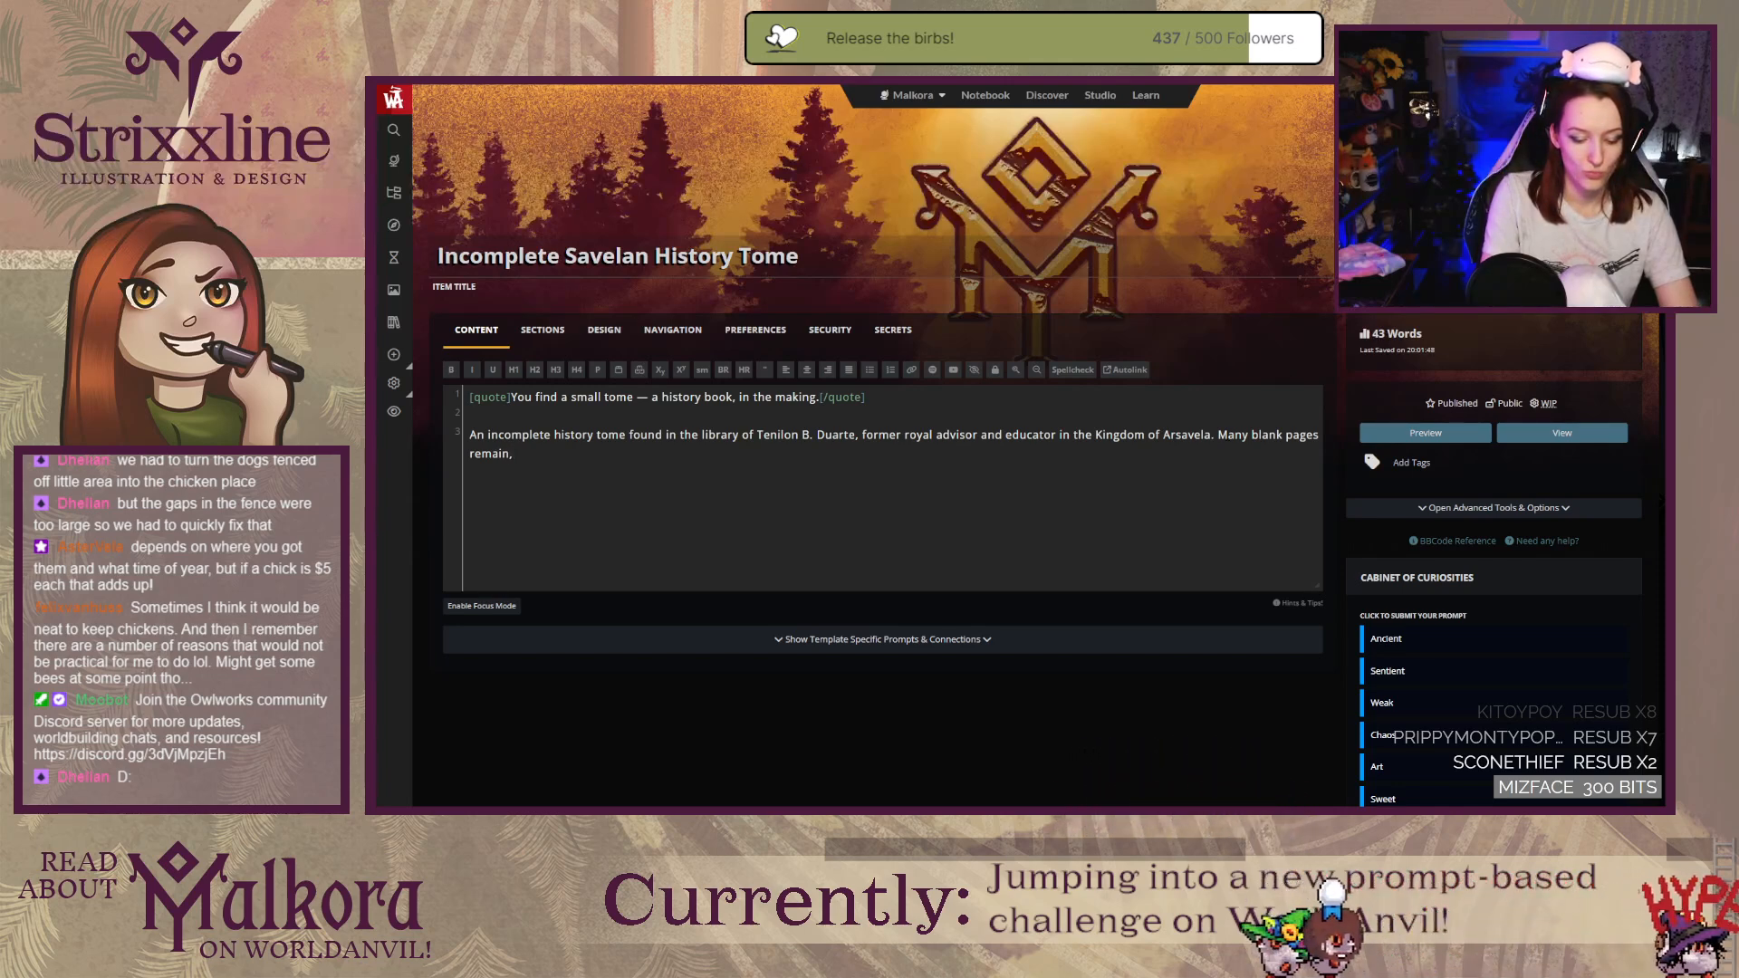
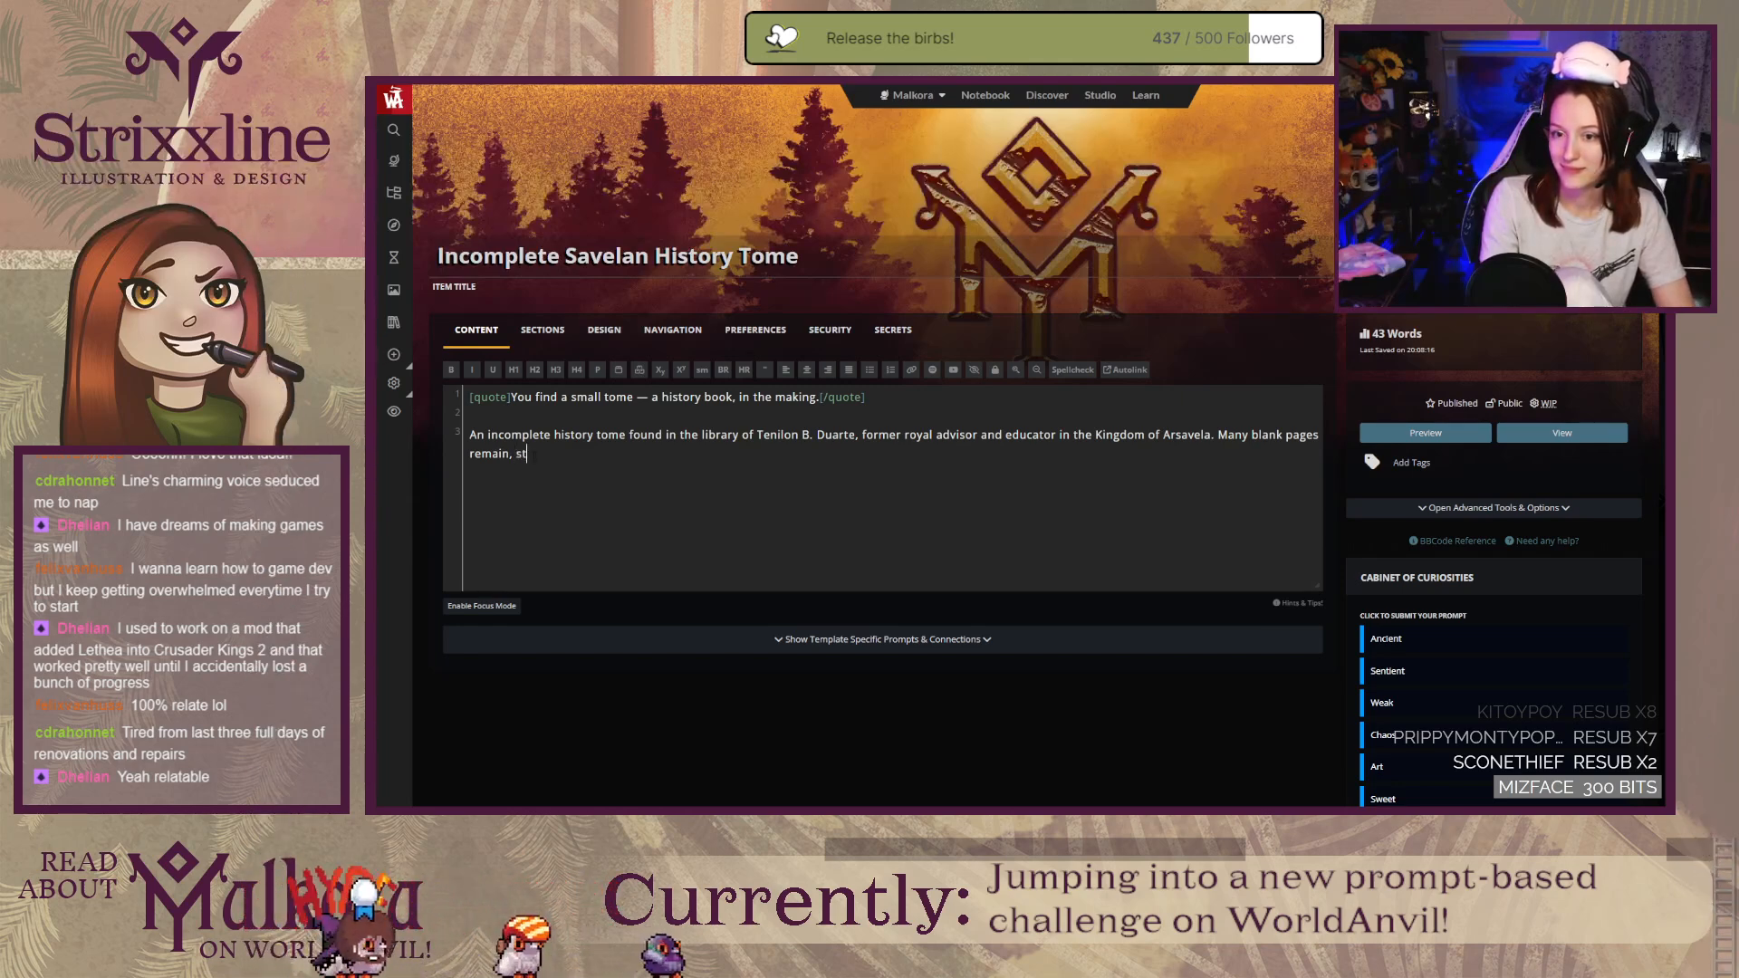
{"action": "type", "text": "ed with notes and"}
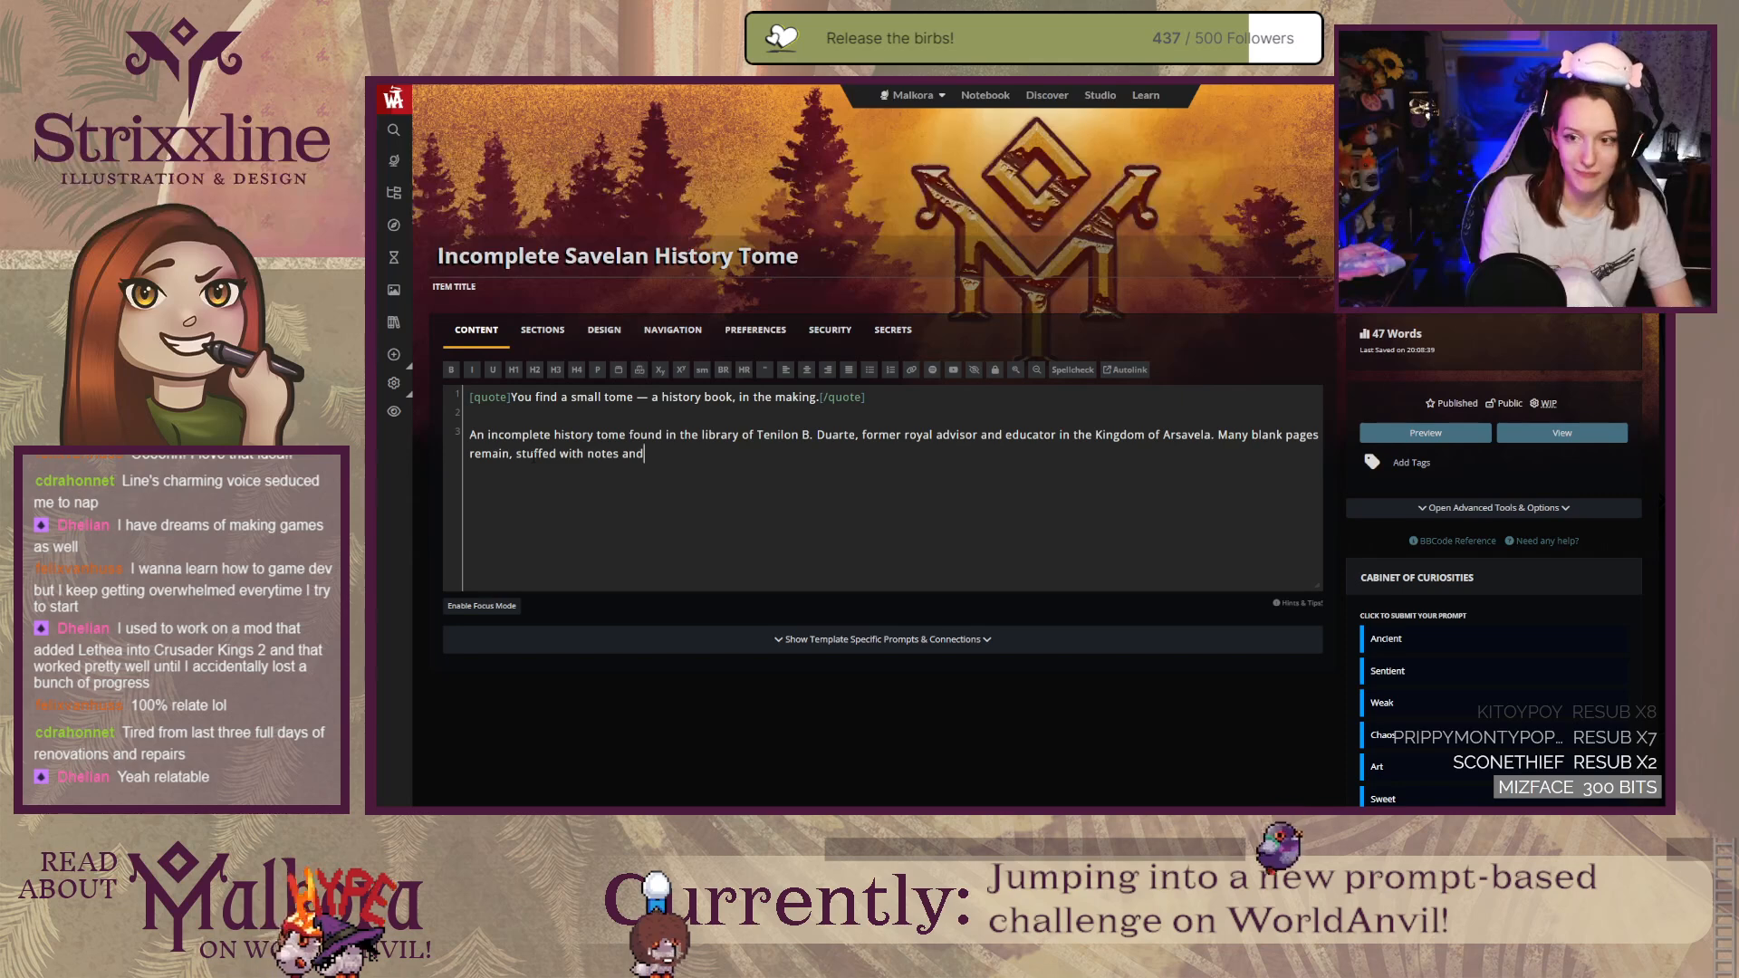
{"action": "type", "text": "rawin"}
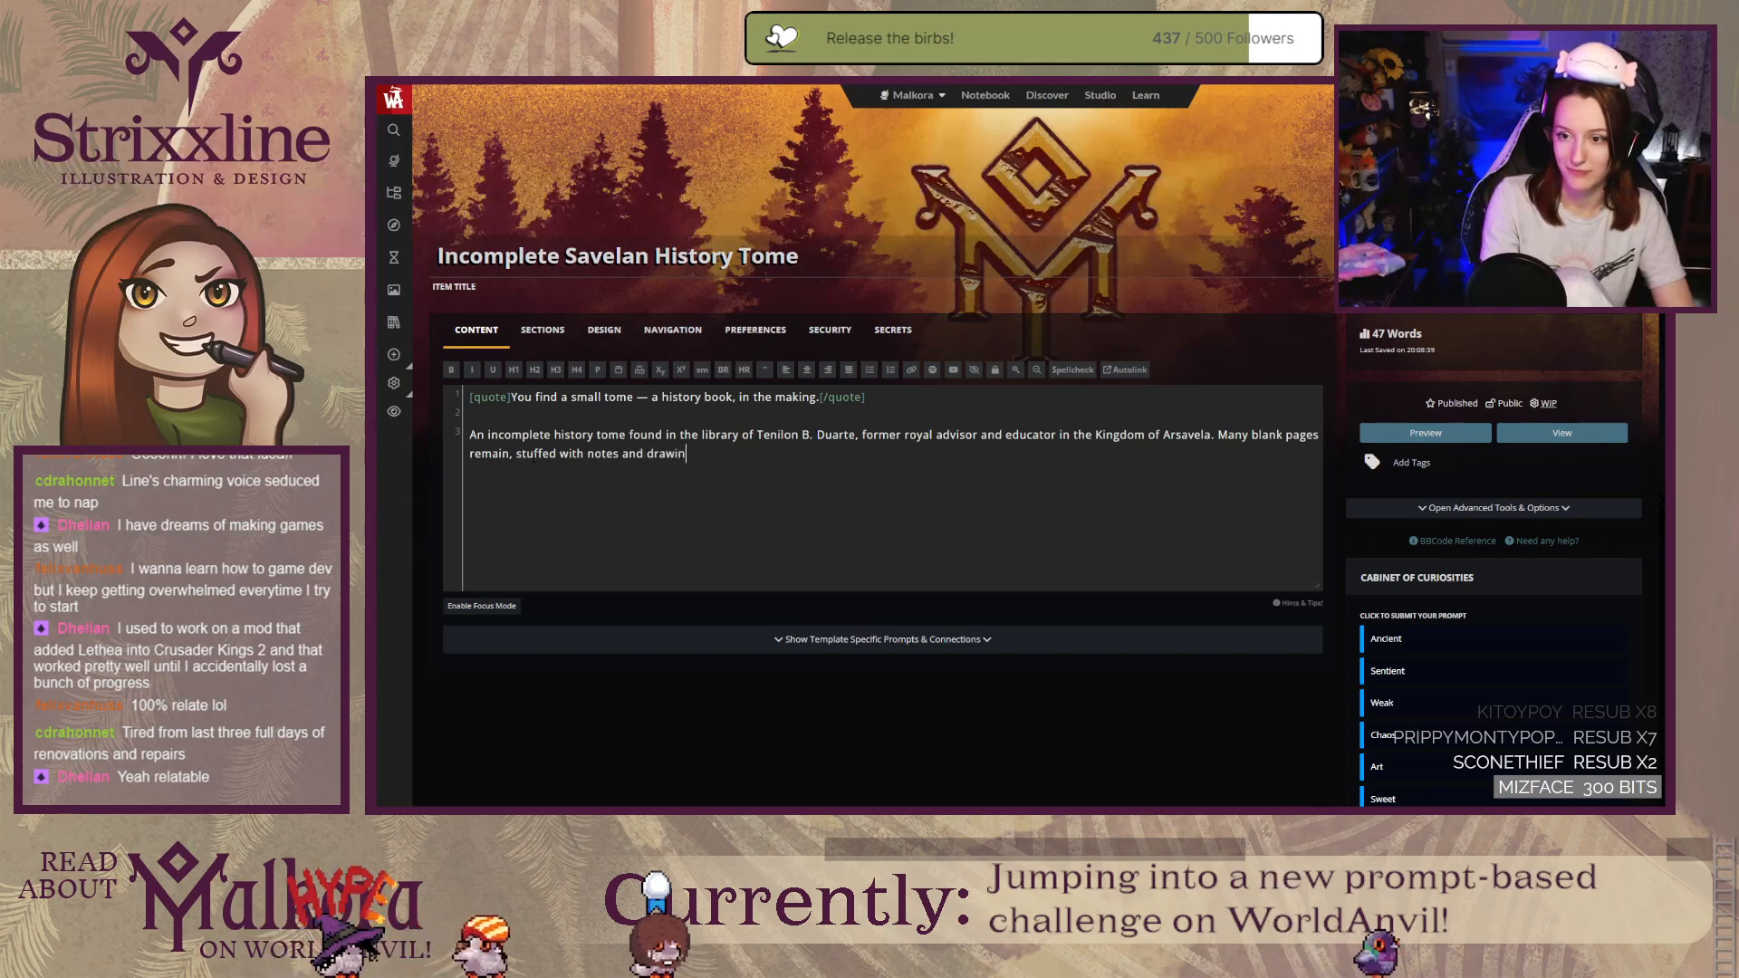
{"action": "type", "text": "gs."}
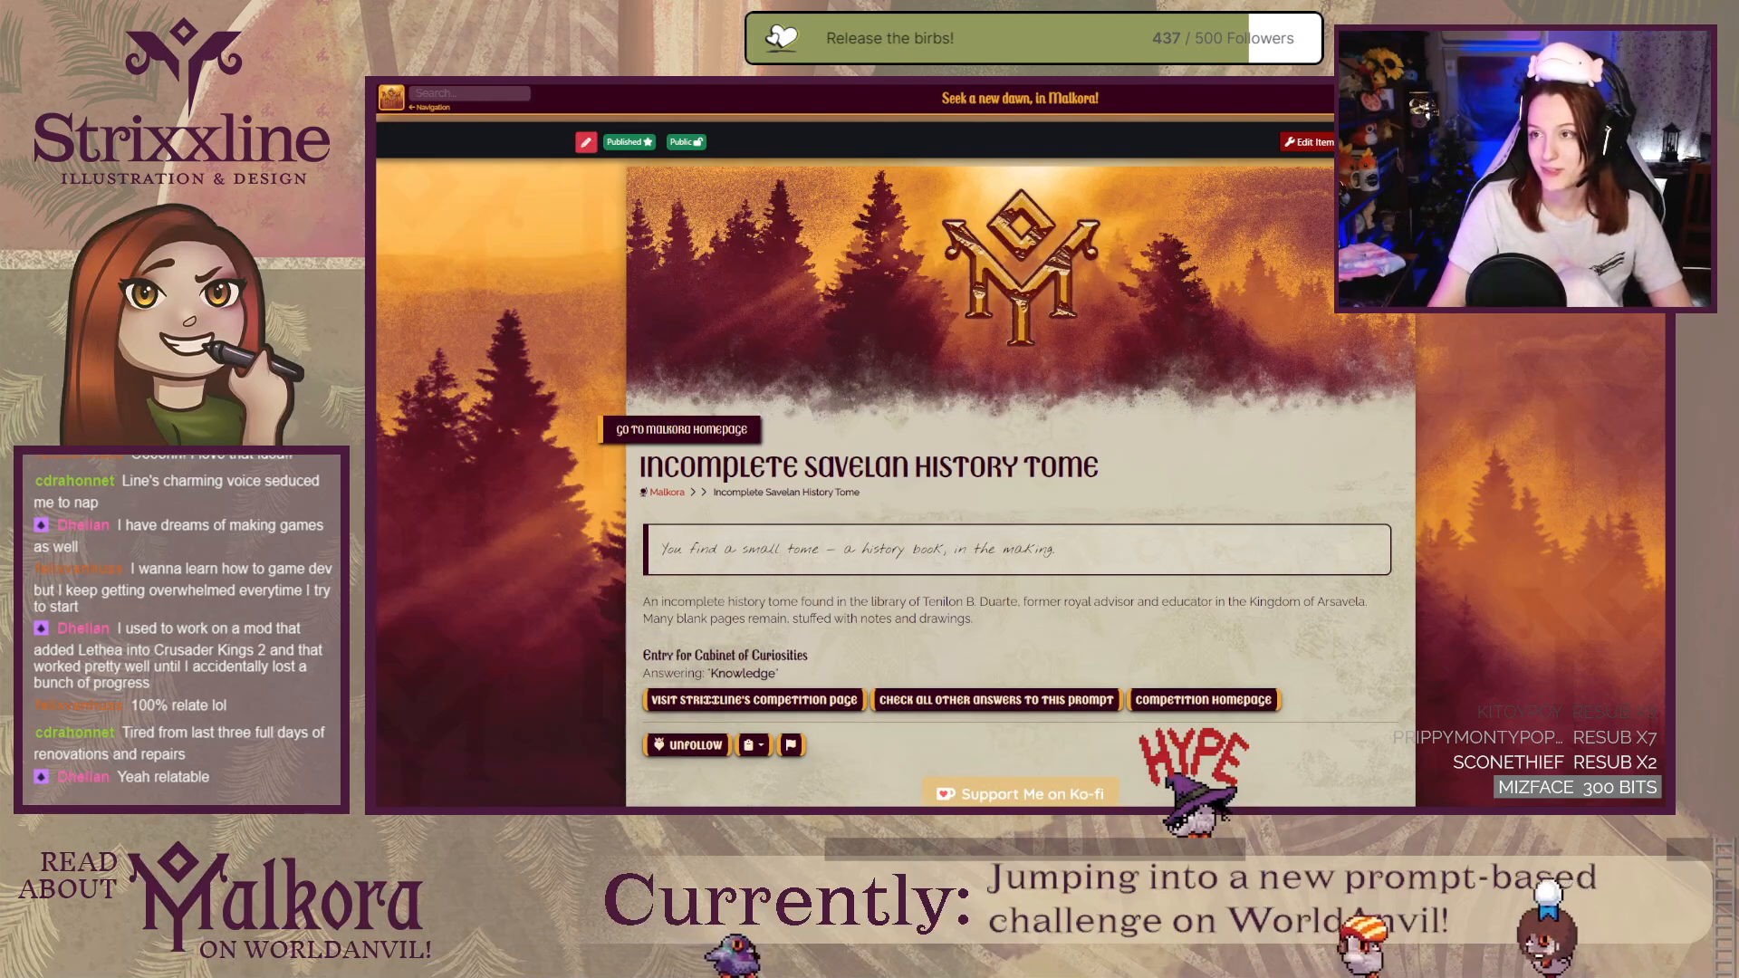
{"action": "key", "text": "ctrl+Tab"}
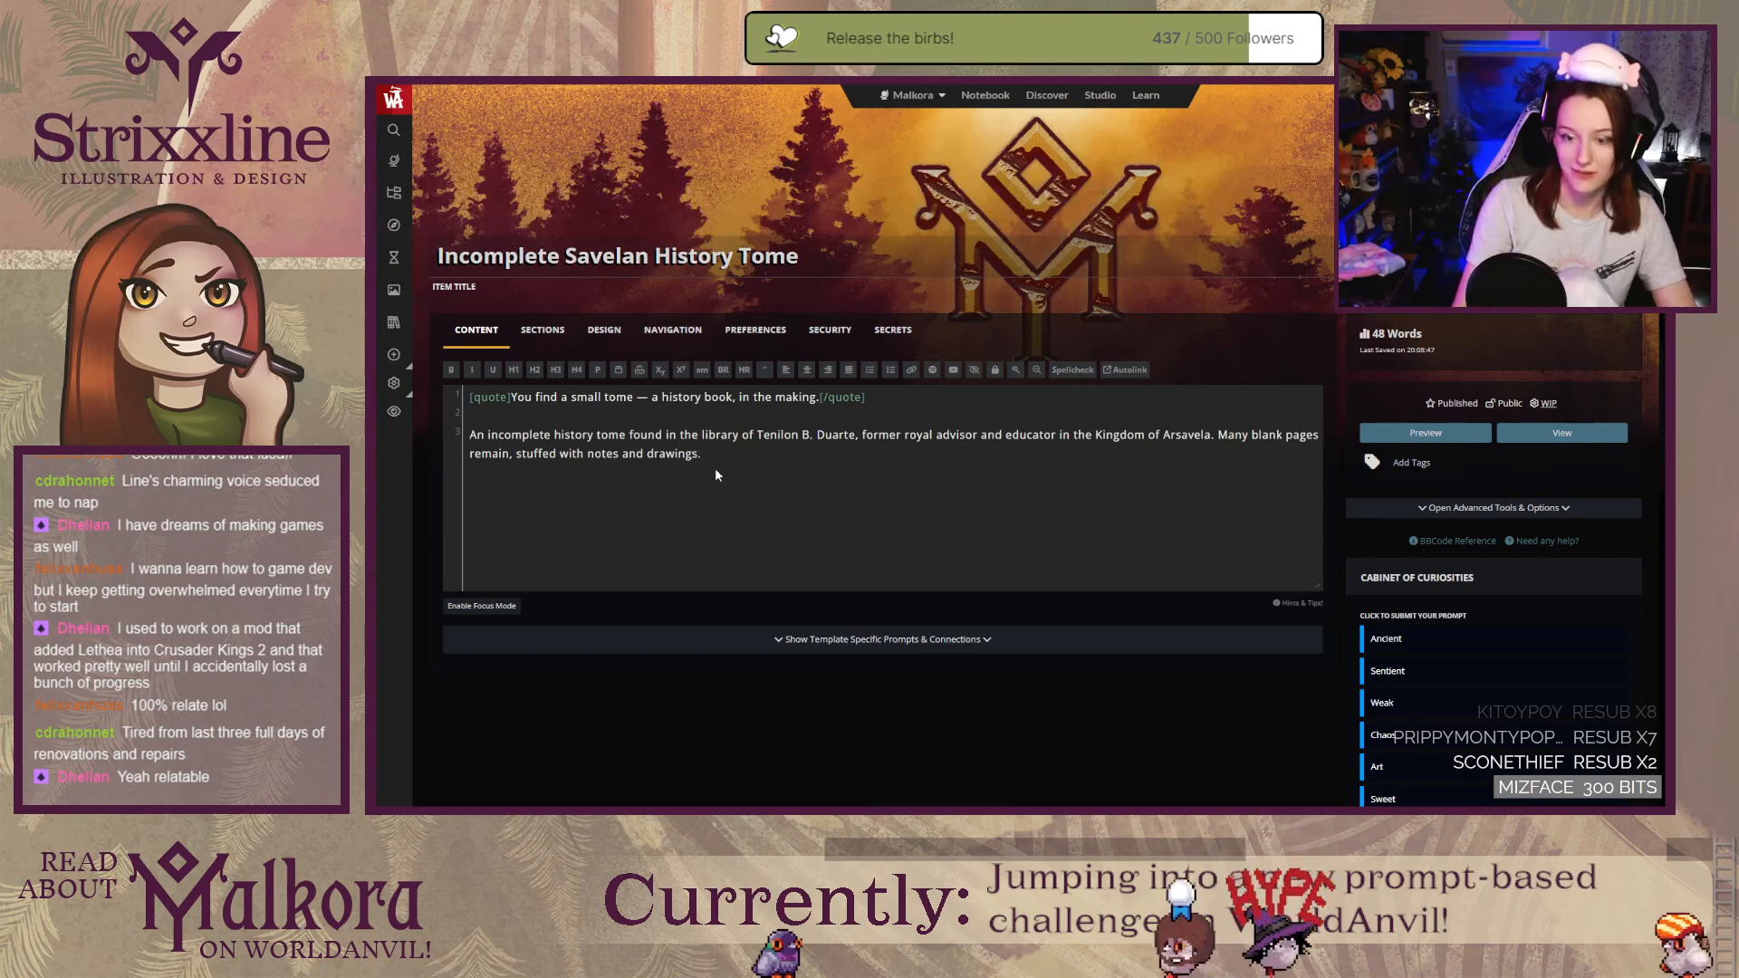
Step: Add an [hr] horizontal rule below the tome's description, separated by a blank line, and check it in the reader view
{"action": "key", "text": "Return"}
{"action": "type", "text": "[hr]"}
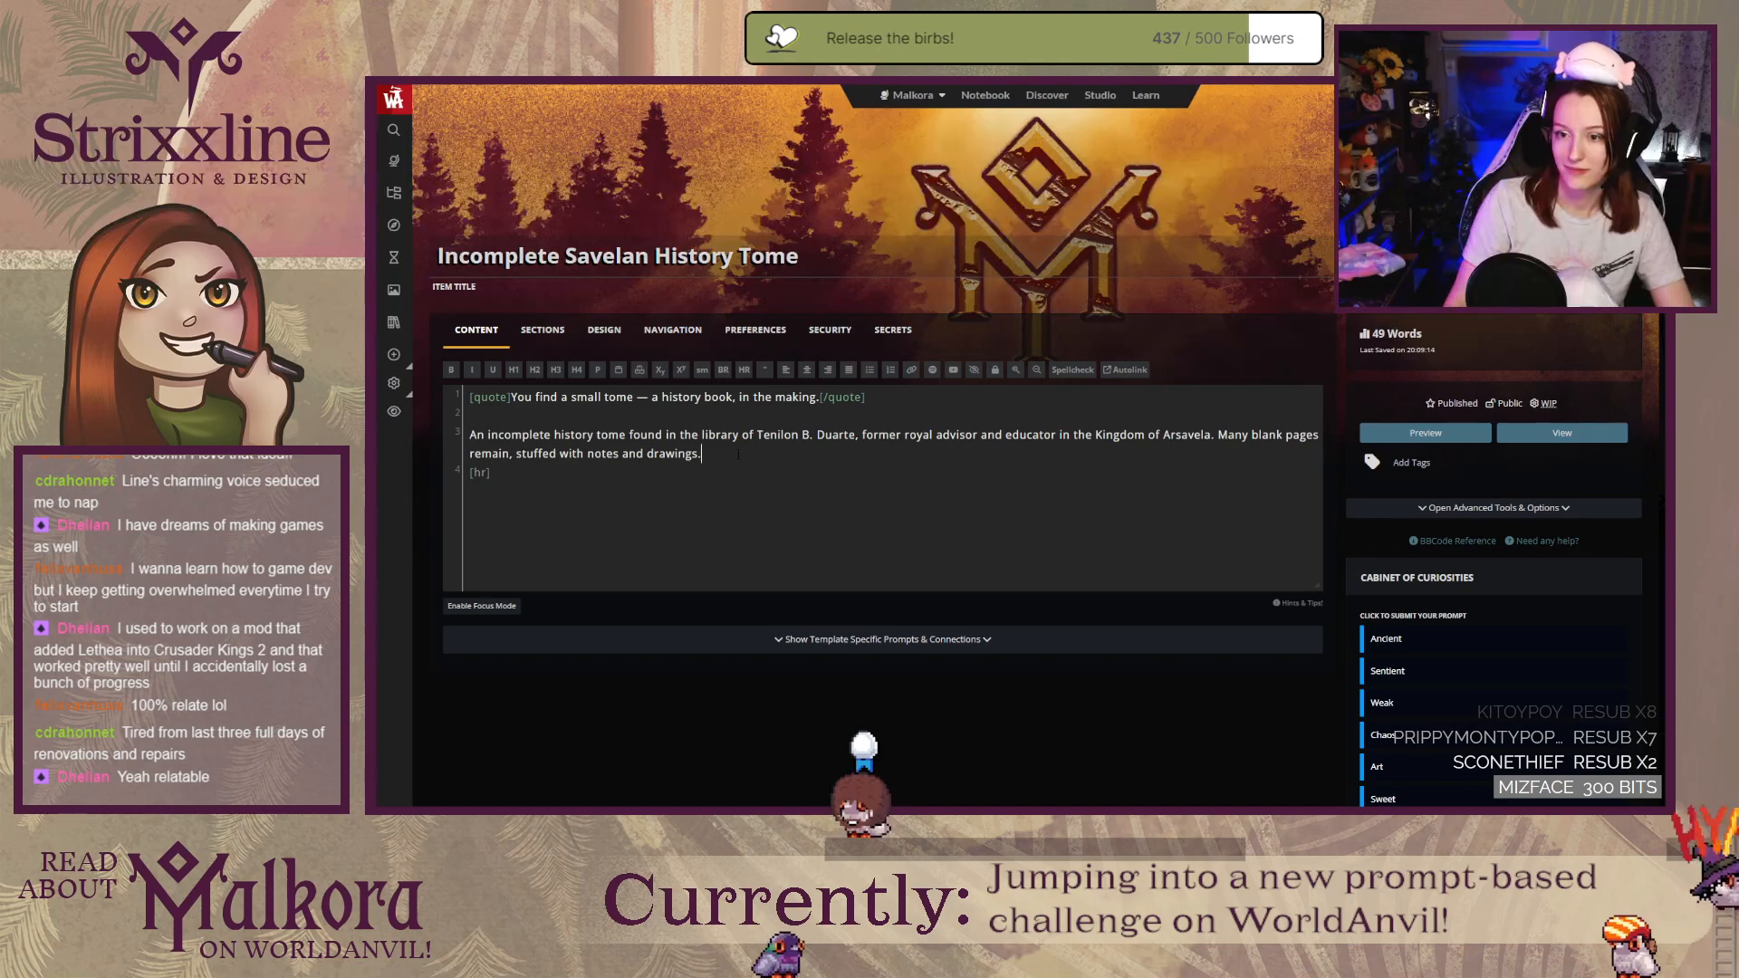
{"action": "key", "text": "ctrl+Tab"}
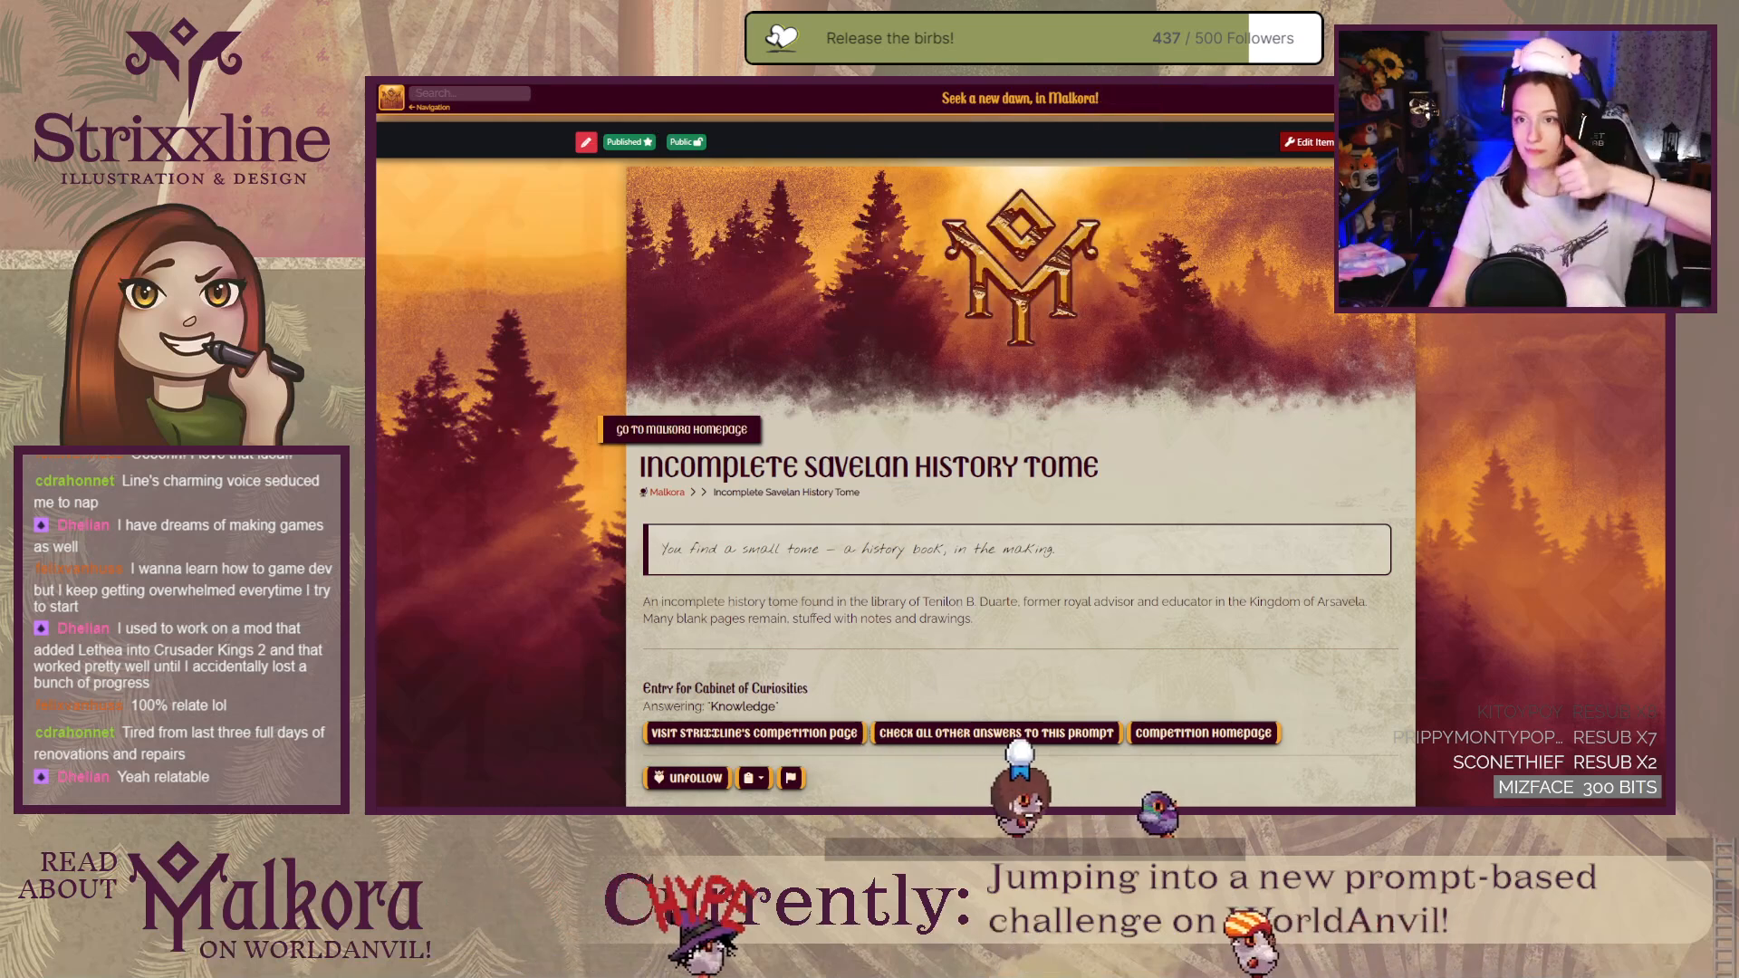
{"action": "key", "text": "ctrl+shift+Tab"}
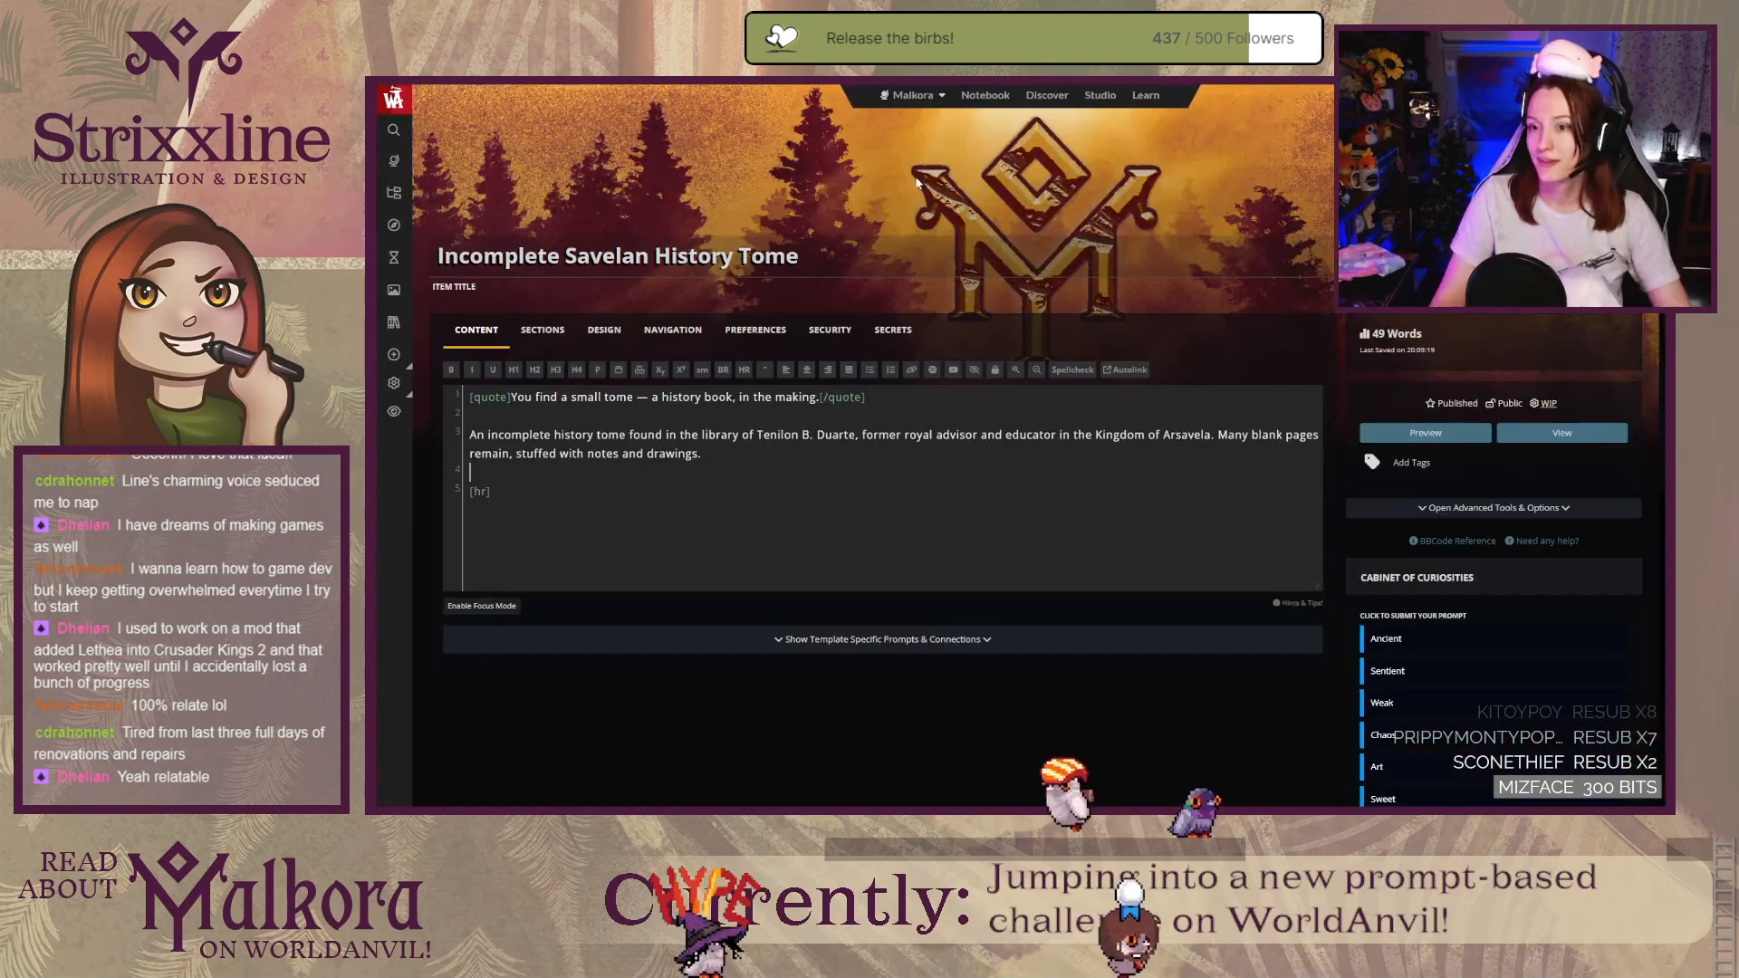
Step: Change the article's URL slug to "incomplete-savelan-history-tome"
{"action": "left_click", "coordinate": [672, 333]}
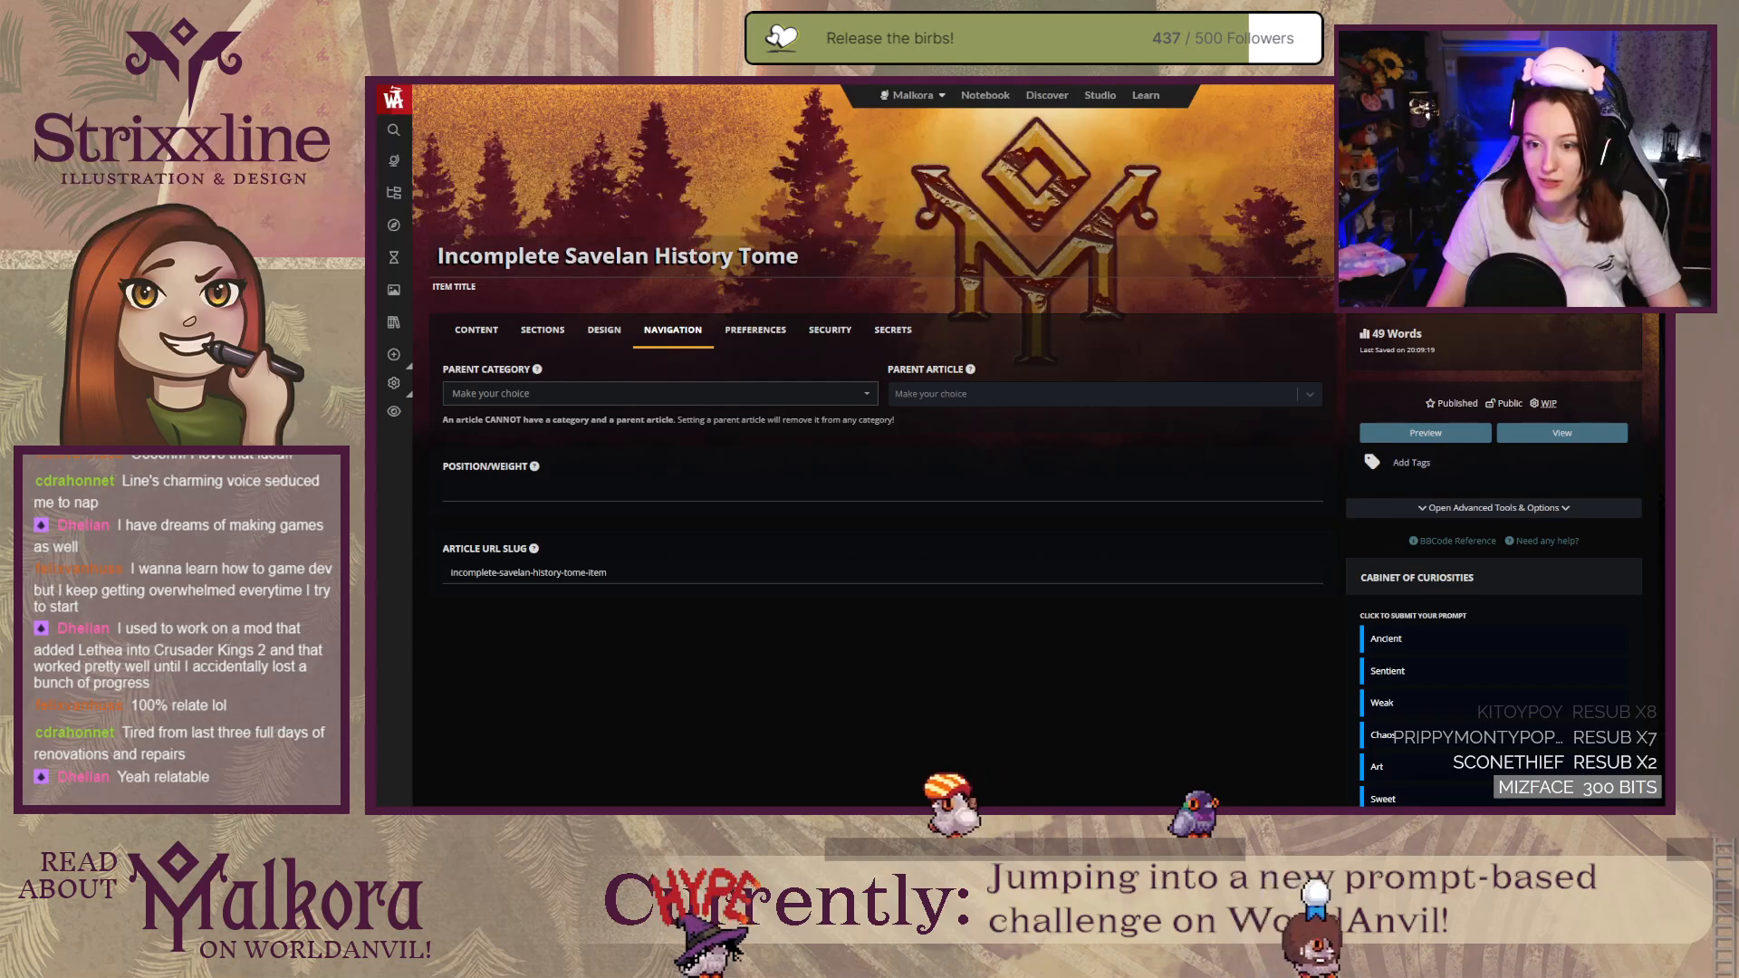
{"action": "double_click", "coordinate": [597, 574]}
{"action": "type", "text": "tome"}
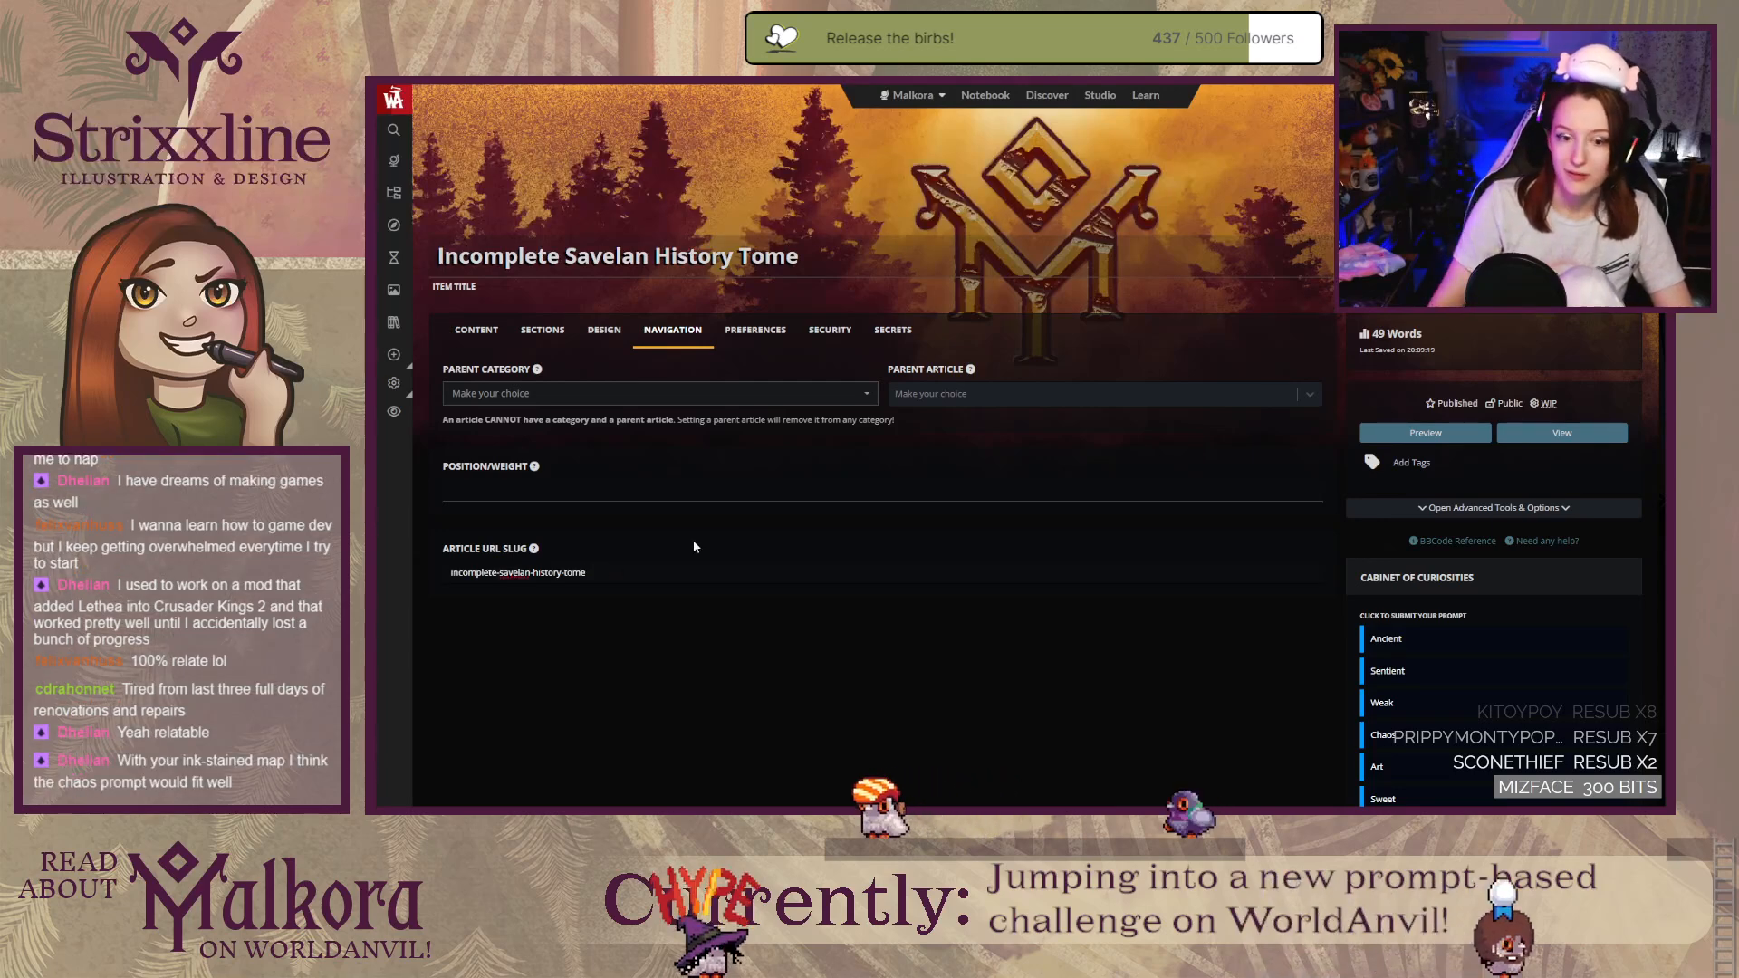
{"action": "left_click", "coordinate": [655, 703]}
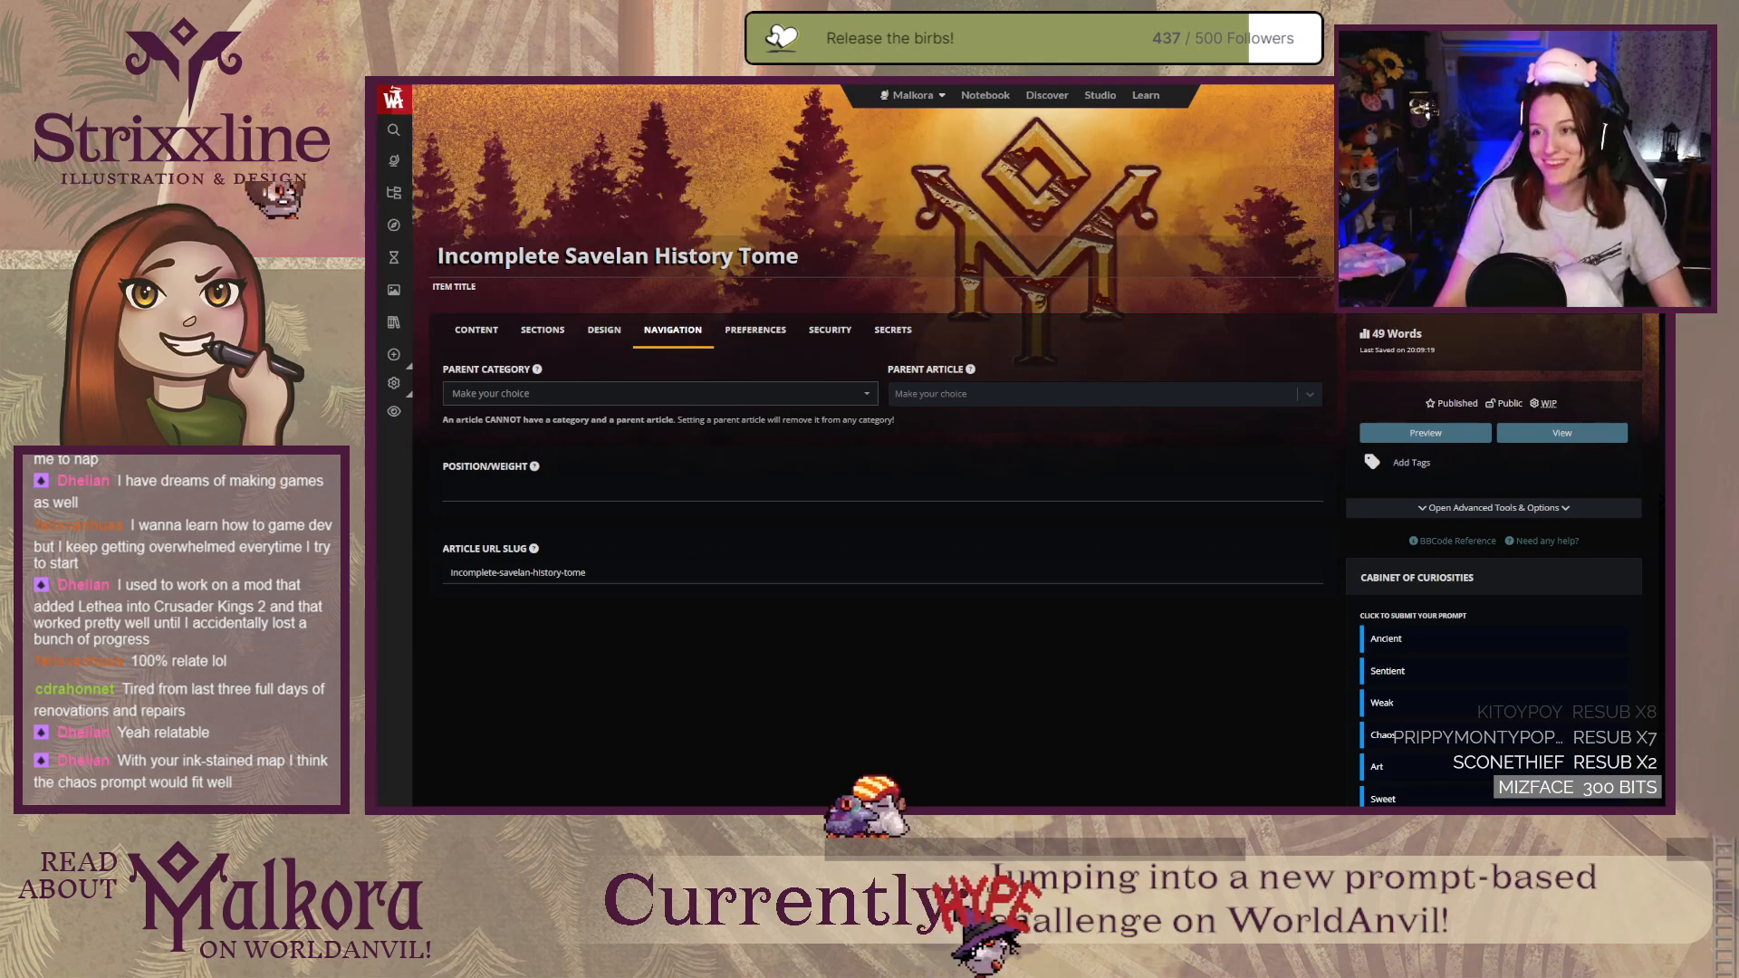
Step: Look over the list of prompts on the Cabinet of Curiosities challenge page
{"action": "key", "text": "ctrl+shift+Tab"}
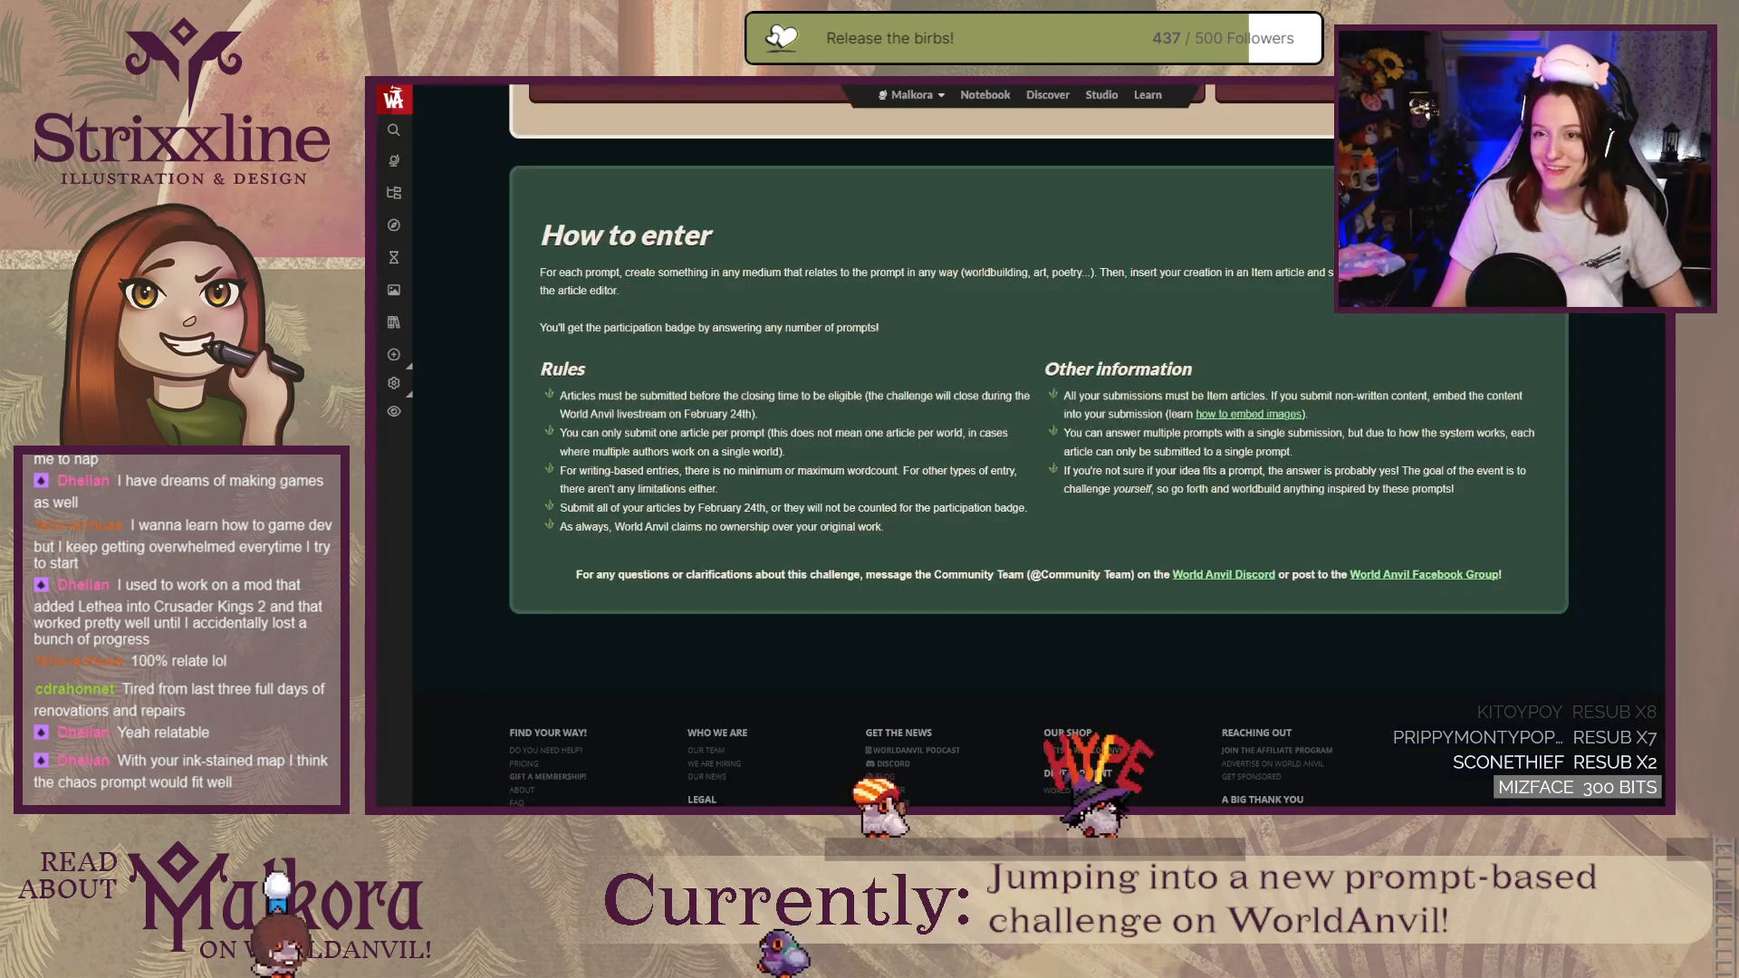
{"action": "scroll", "coordinate": [801, 476], "scroll_direction": "up", "scroll_amount": 11}
{"action": "scroll", "coordinate": [514, 560], "scroll_direction": "down", "scroll_amount": 1}
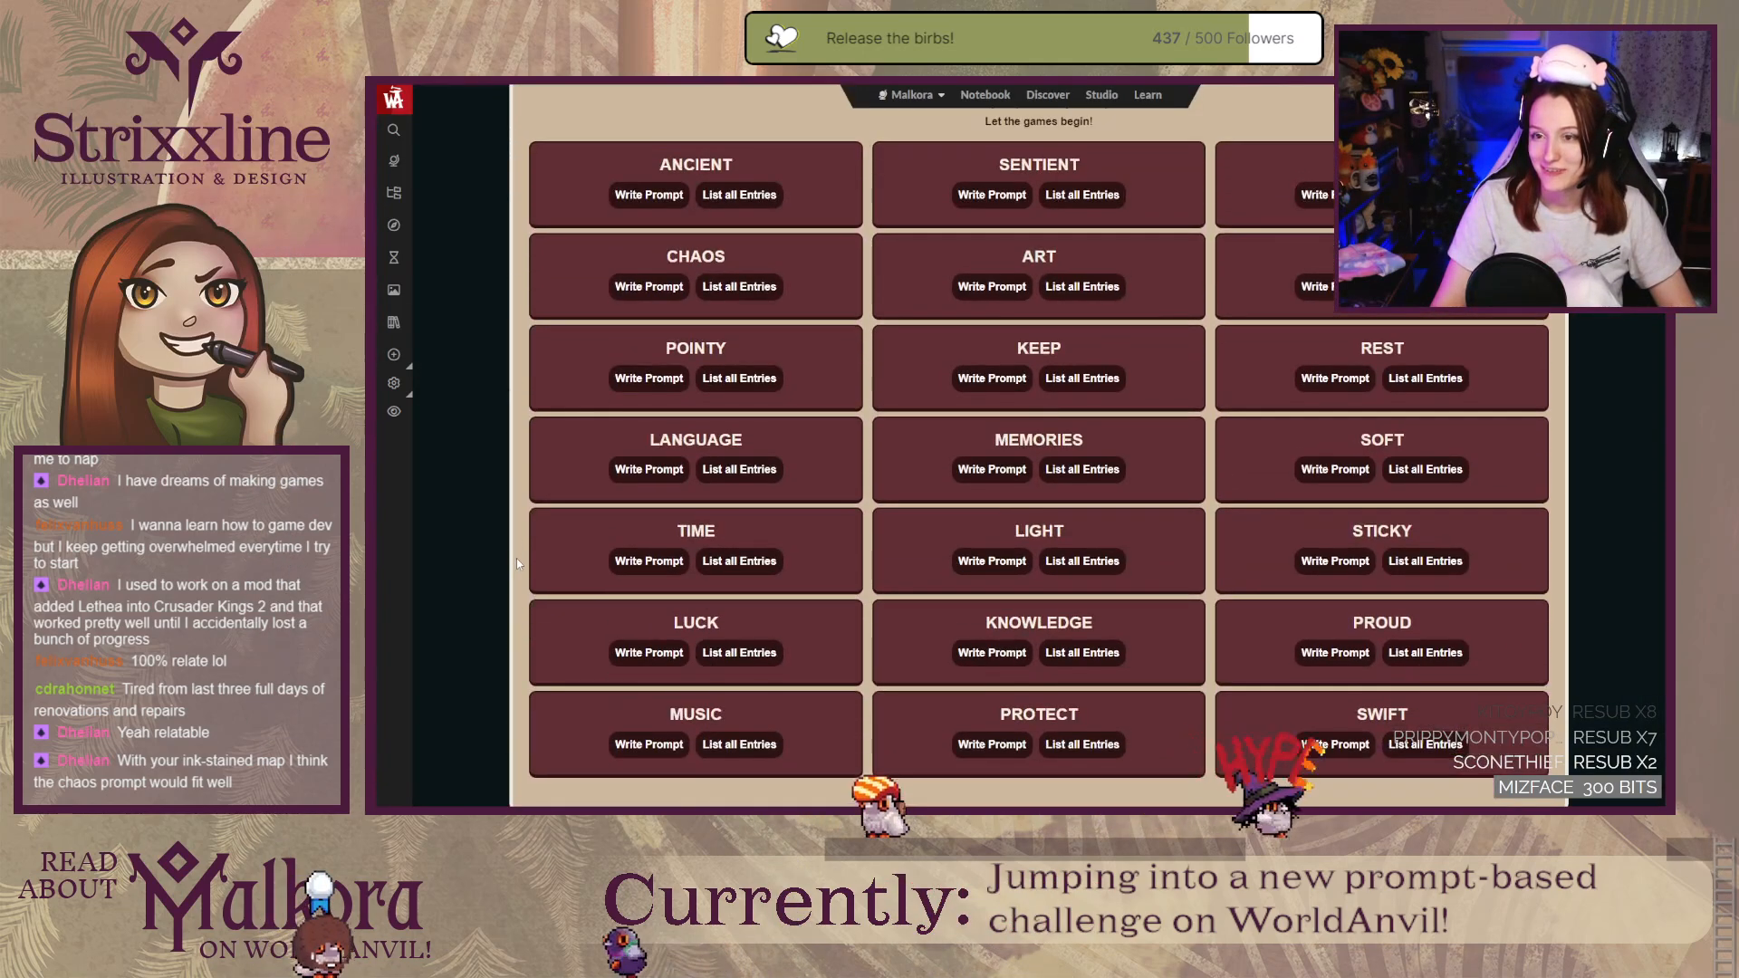
{"action": "scroll", "coordinate": [517, 558], "scroll_direction": "up", "scroll_amount": 1}
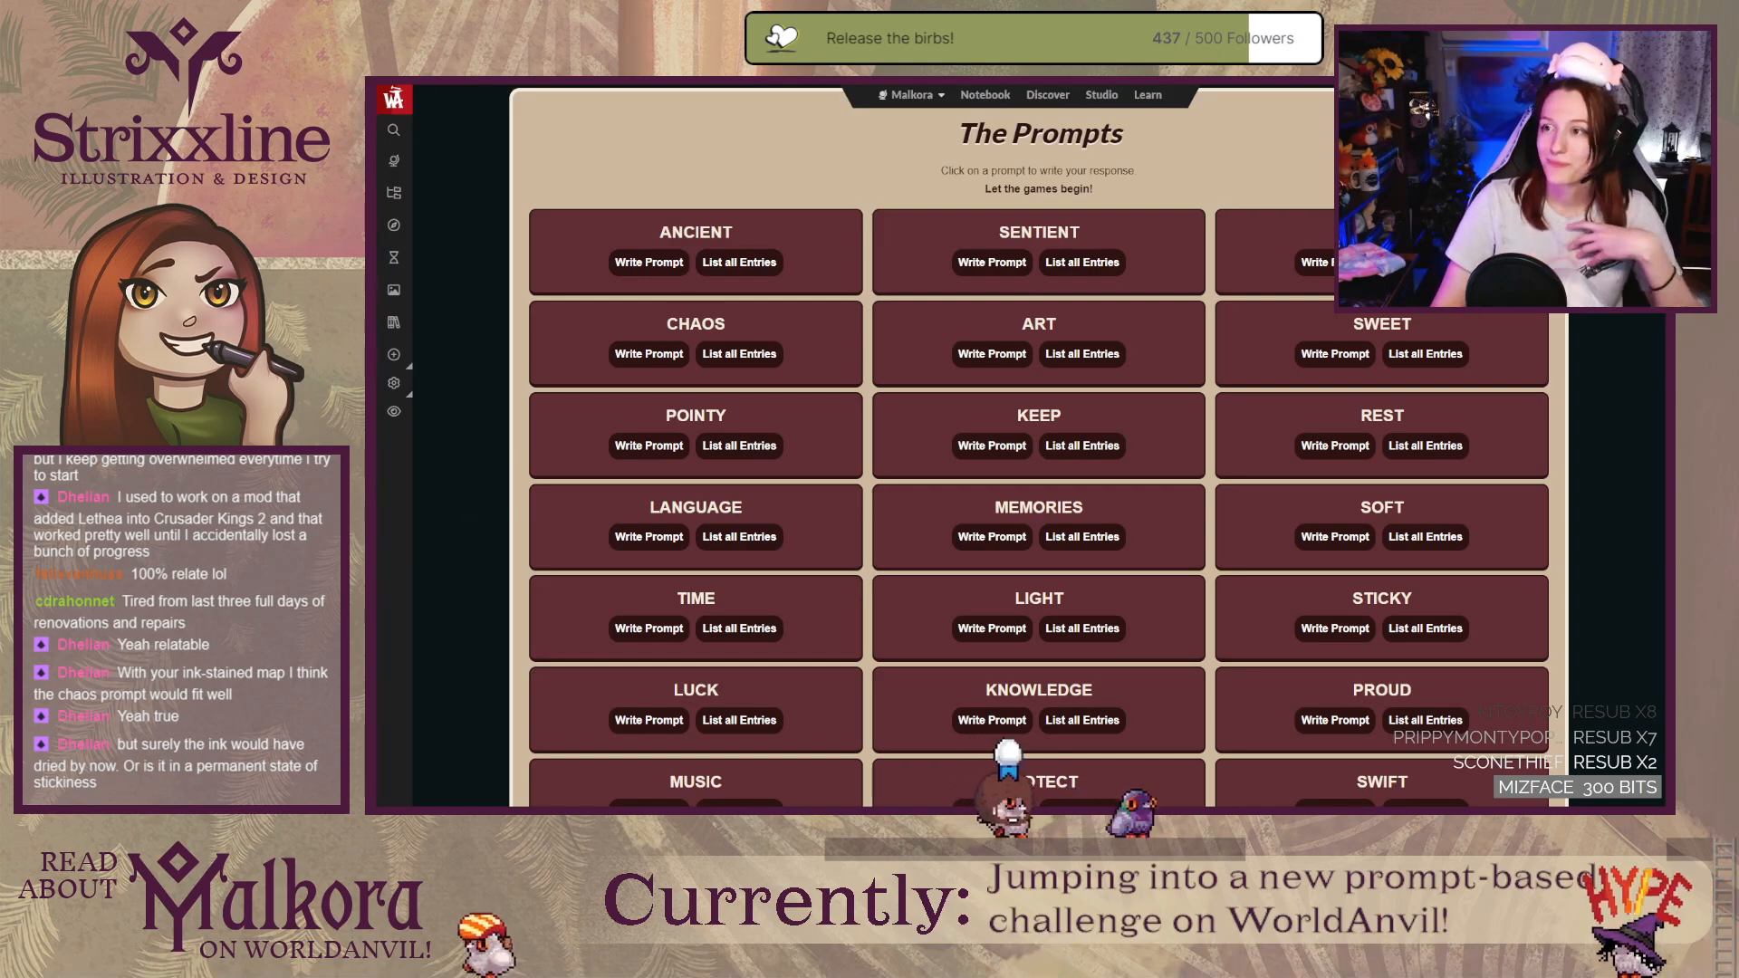
Step: Read through the Savelan Geography Lesson article from the library introduction and foreword to the embedded ink-stained map
{"action": "key", "text": "ctrl+Tab"}
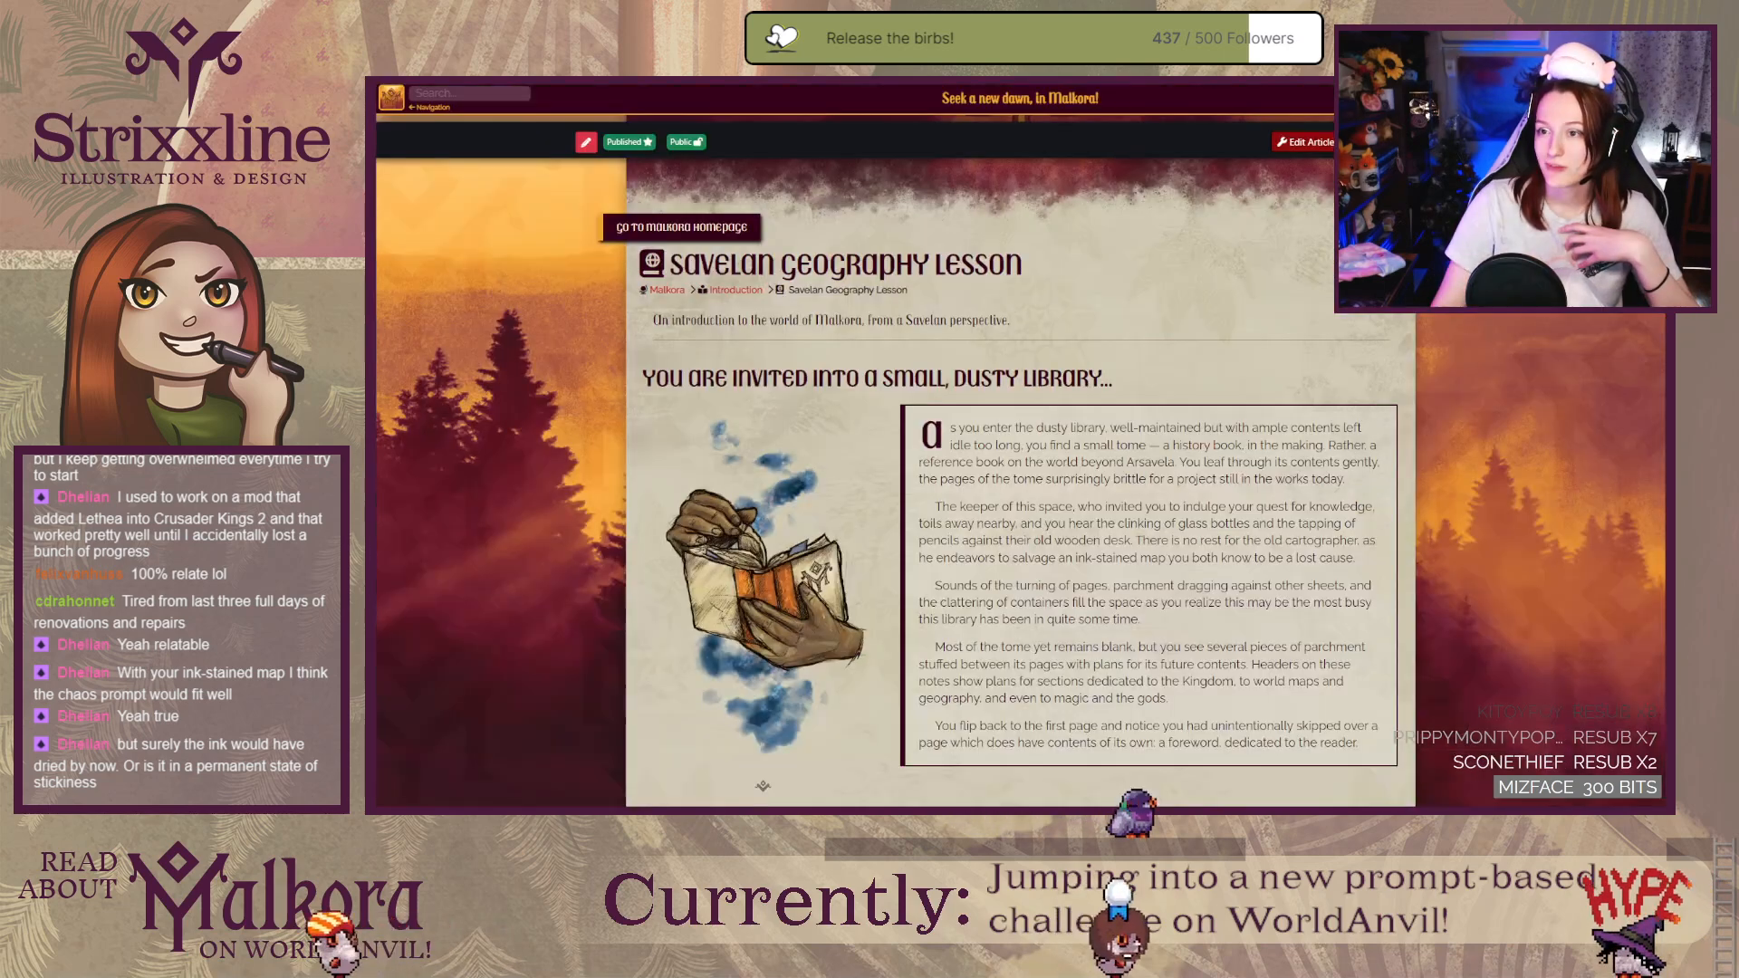
{"action": "scroll", "coordinate": [562, 532], "scroll_direction": "down", "scroll_amount": 2}
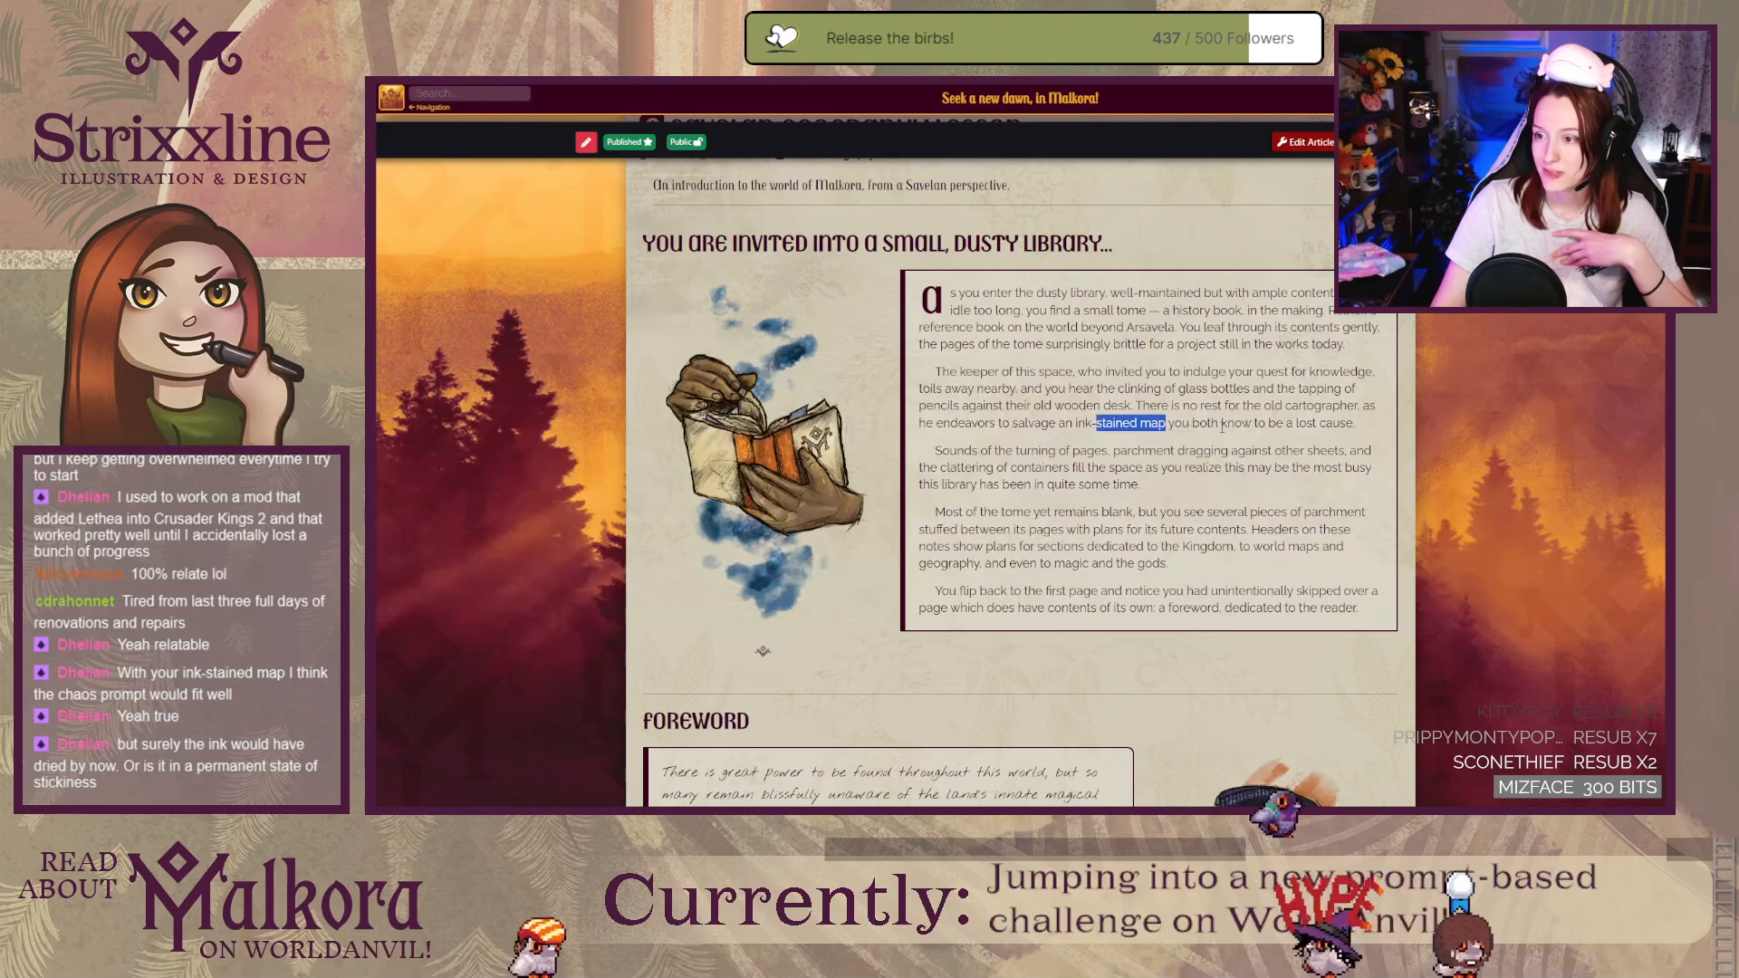
{"action": "scroll", "coordinate": [1482, 476], "scroll_direction": "down", "scroll_amount": 5}
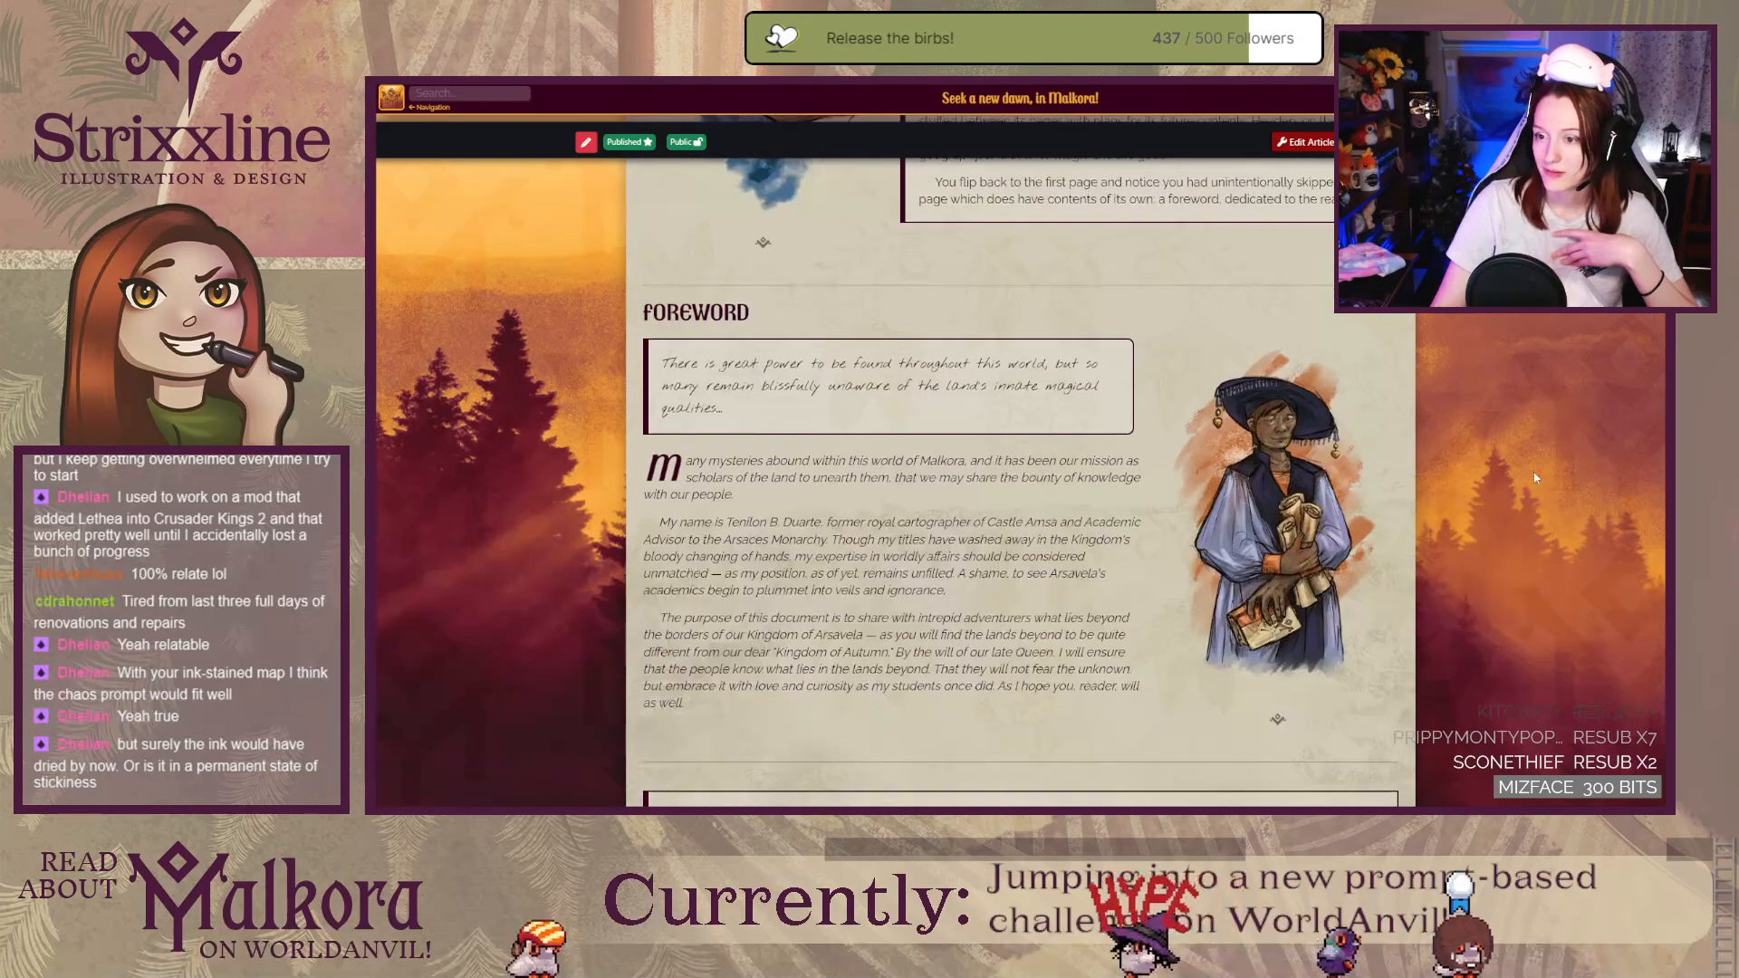
{"action": "scroll", "coordinate": [1519, 469], "scroll_direction": "down", "scroll_amount": 5}
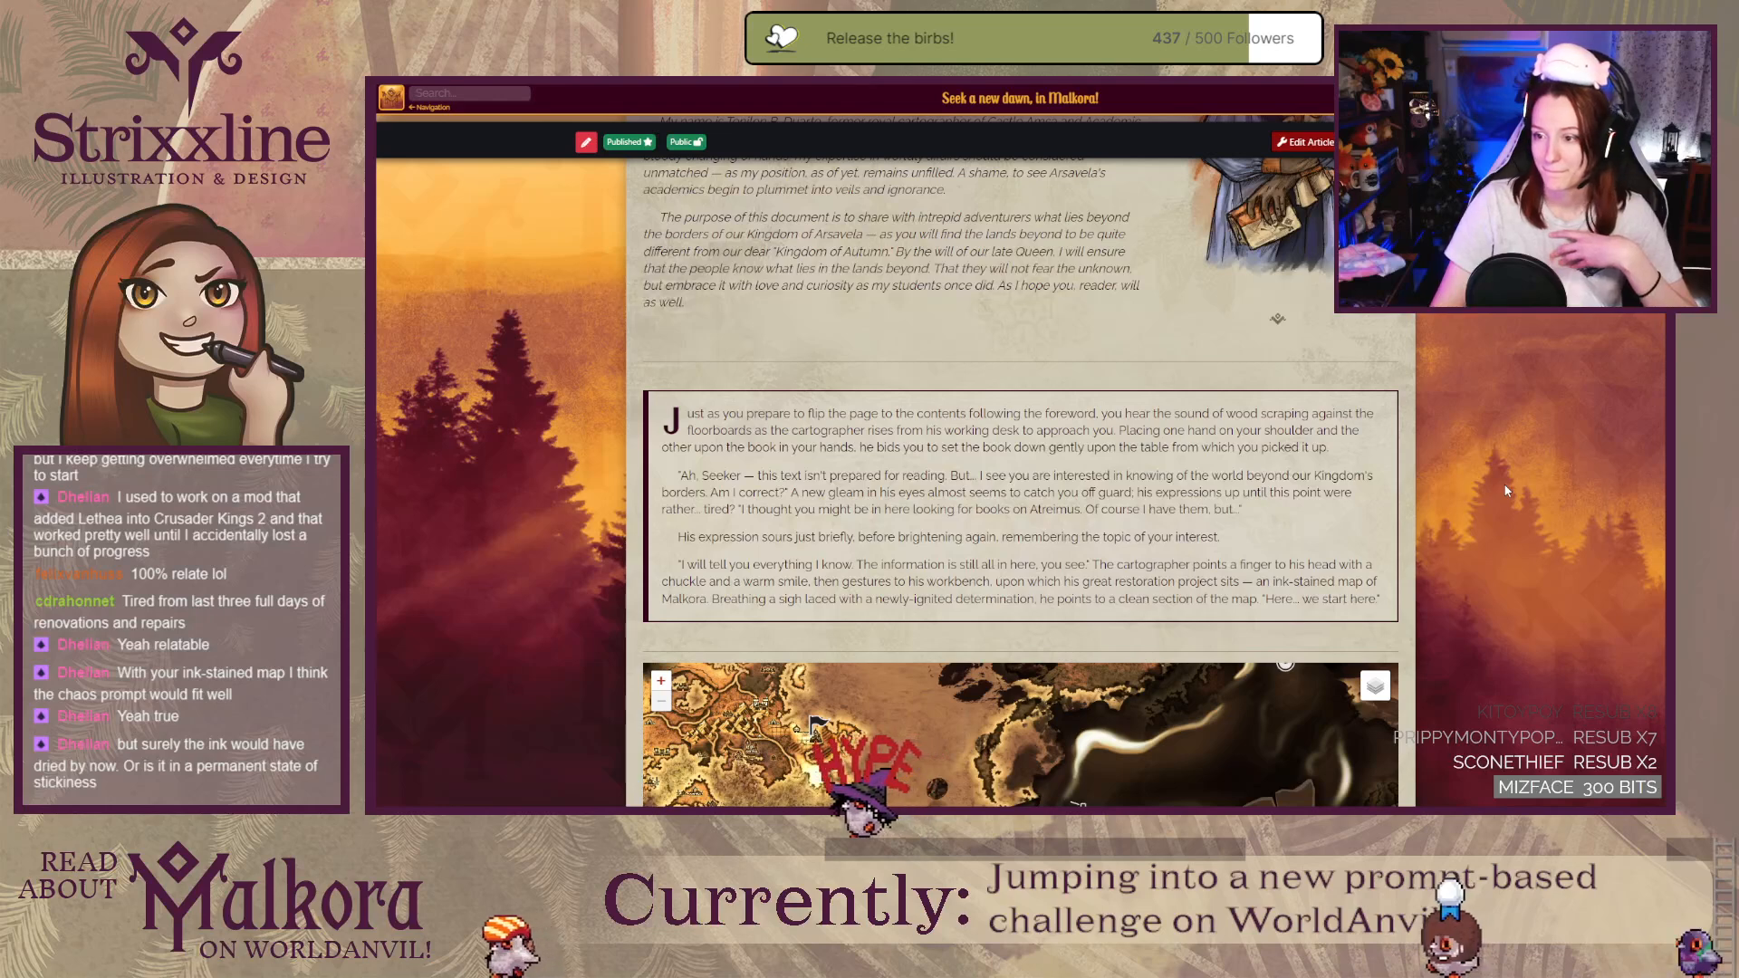
{"action": "scroll", "coordinate": [1508, 494], "scroll_direction": "down", "scroll_amount": 5}
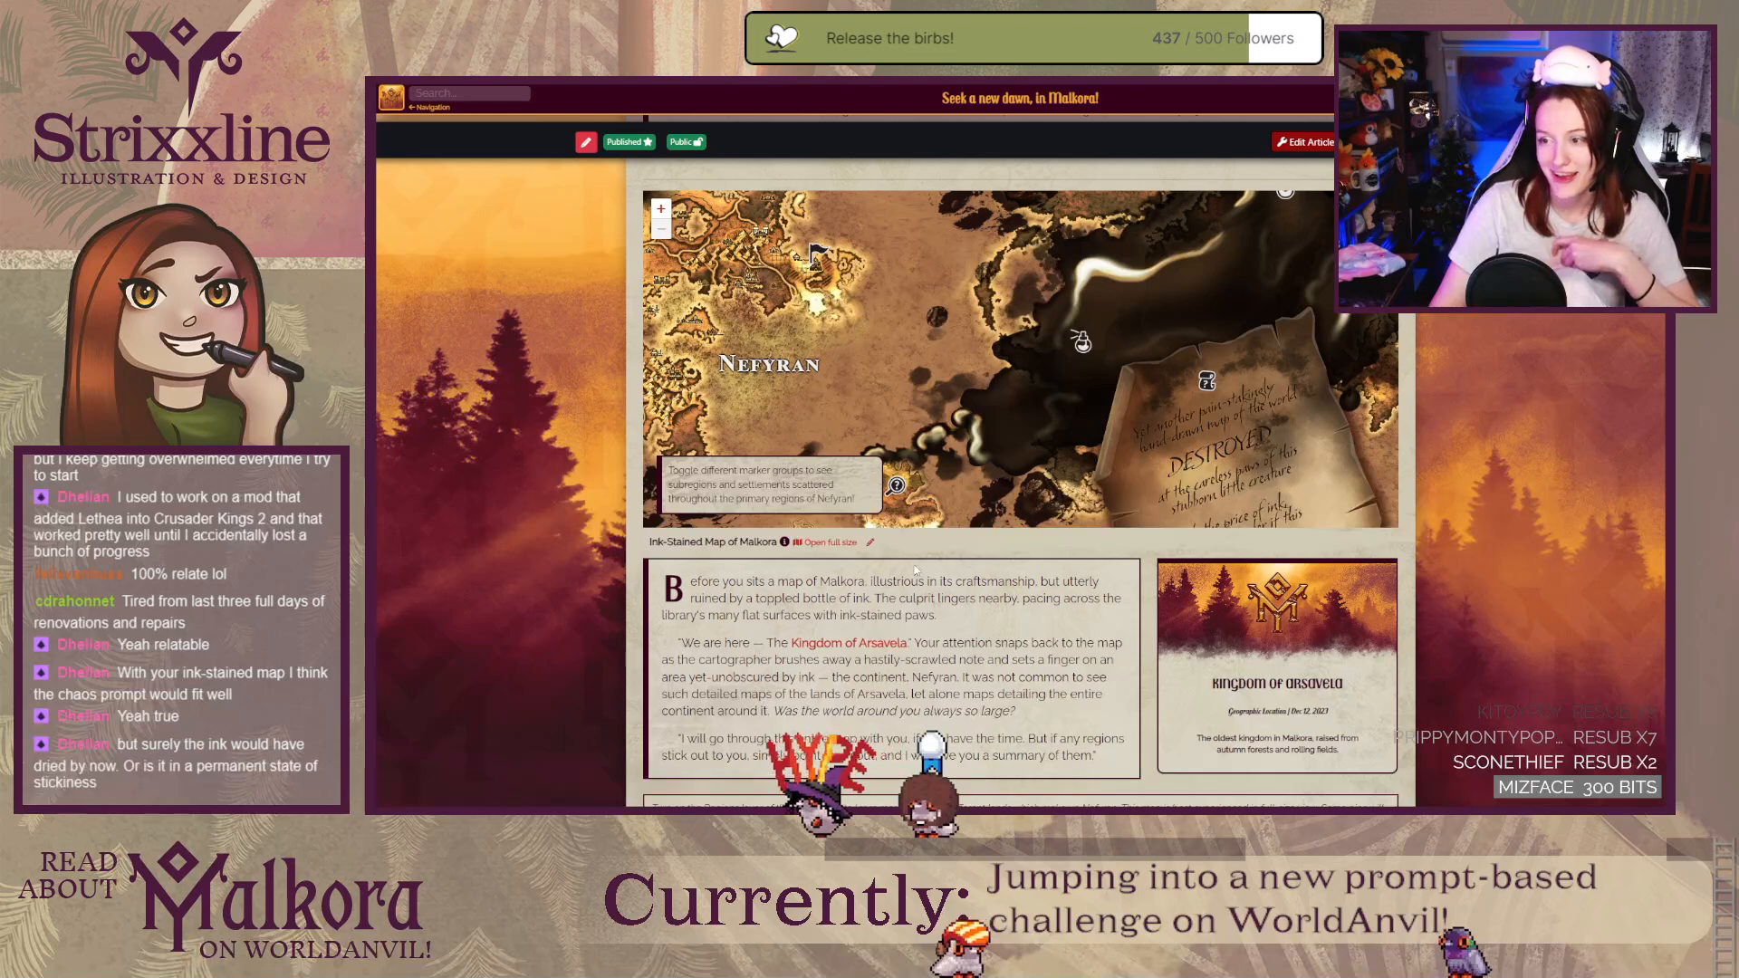
Step: Examine the embedded Ink-Stained Map of Malkora, reading its "Toppled Bottle of Ink" and "Absolutely Unreadable..." marker notes
{"action": "left_click_drag", "start_coordinate": [1215, 282], "coordinate": [1155, 346]}
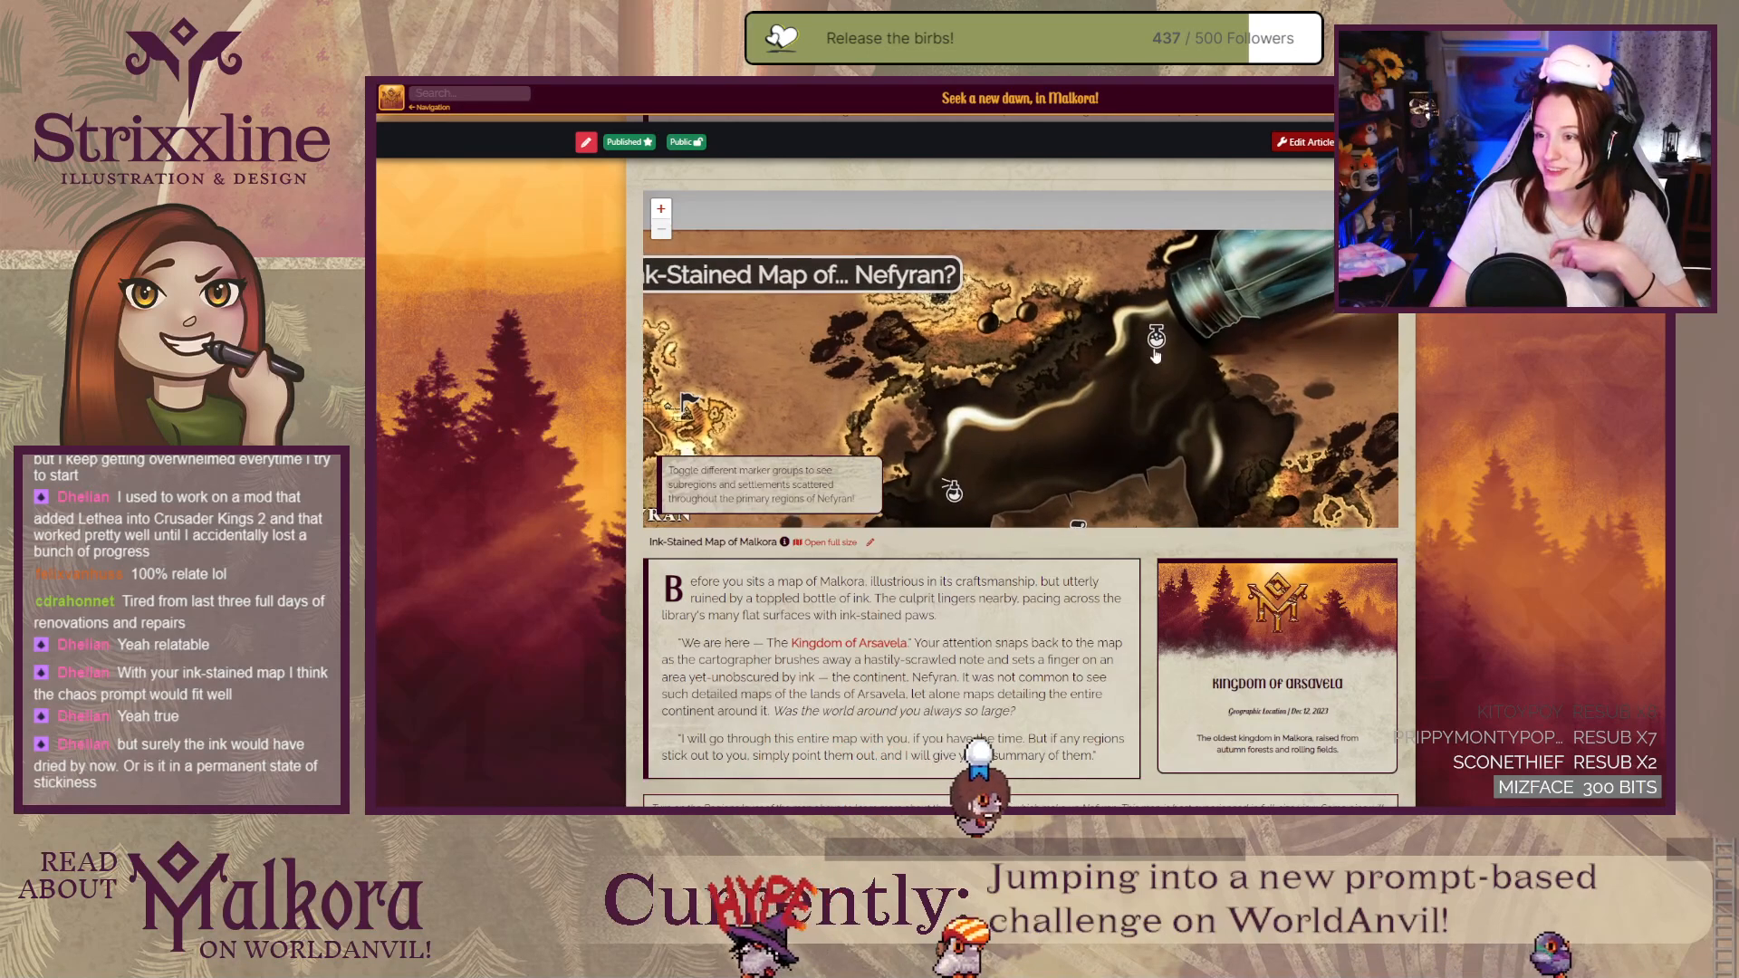
{"action": "left_click", "coordinate": [1155, 346]}
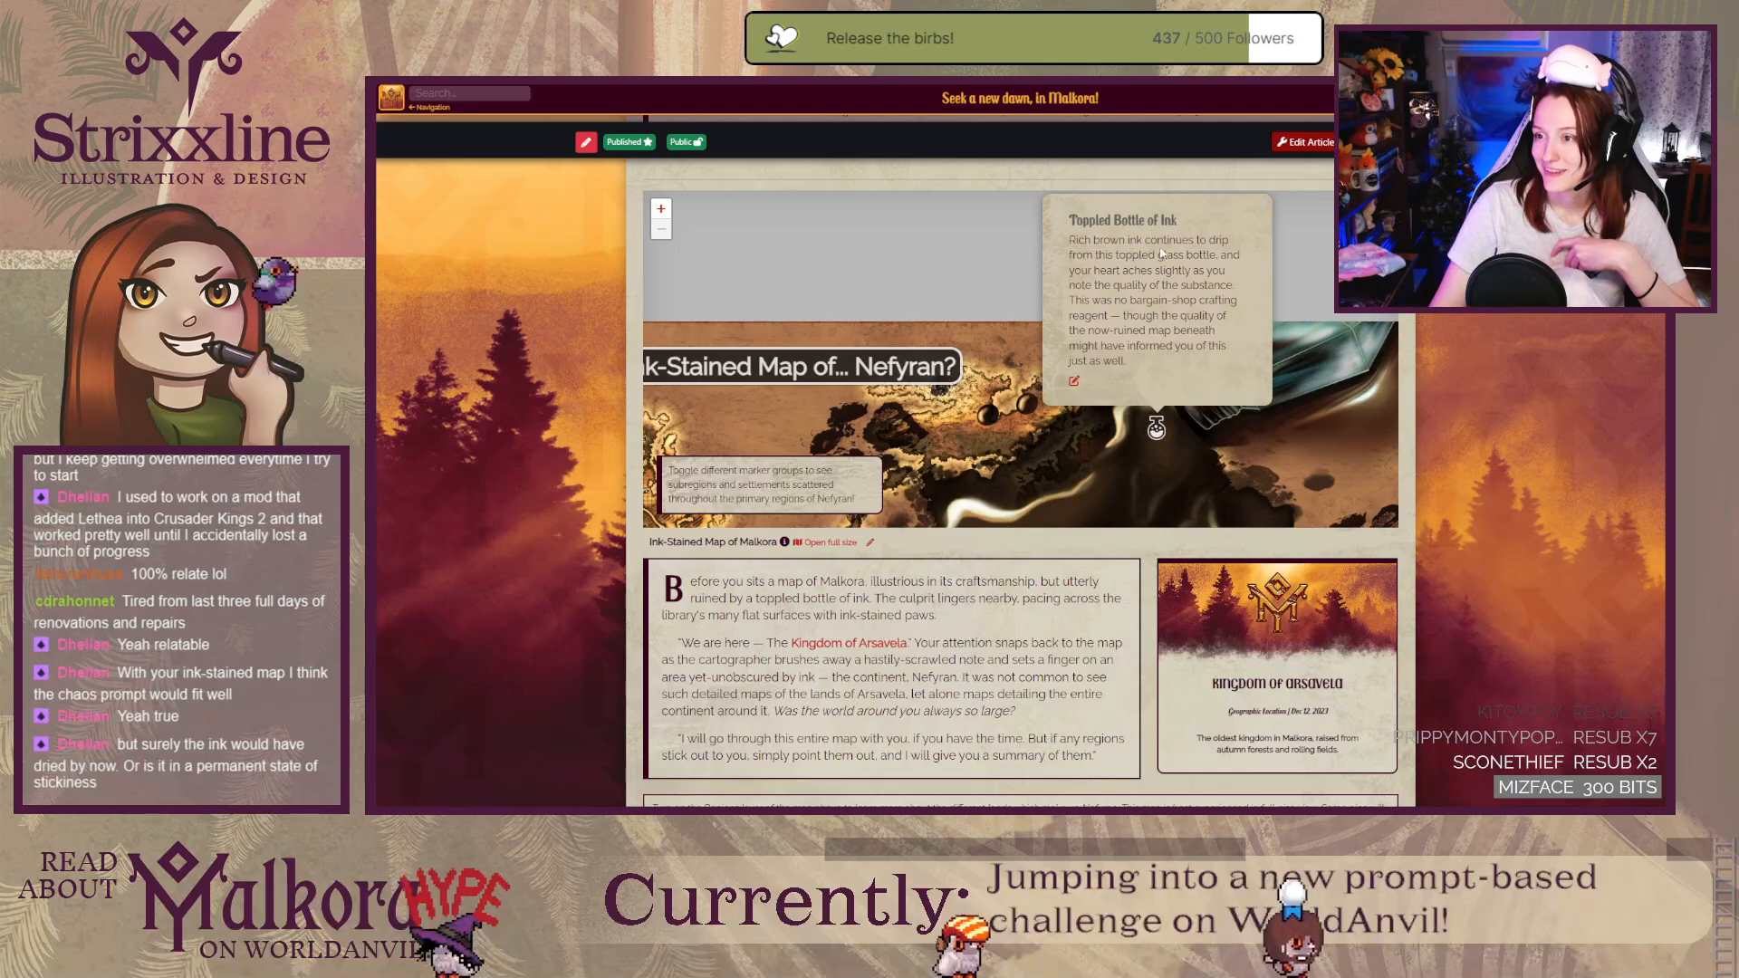
{"action": "left_click_drag", "start_coordinate": [1119, 240], "coordinate": [1208, 240]}
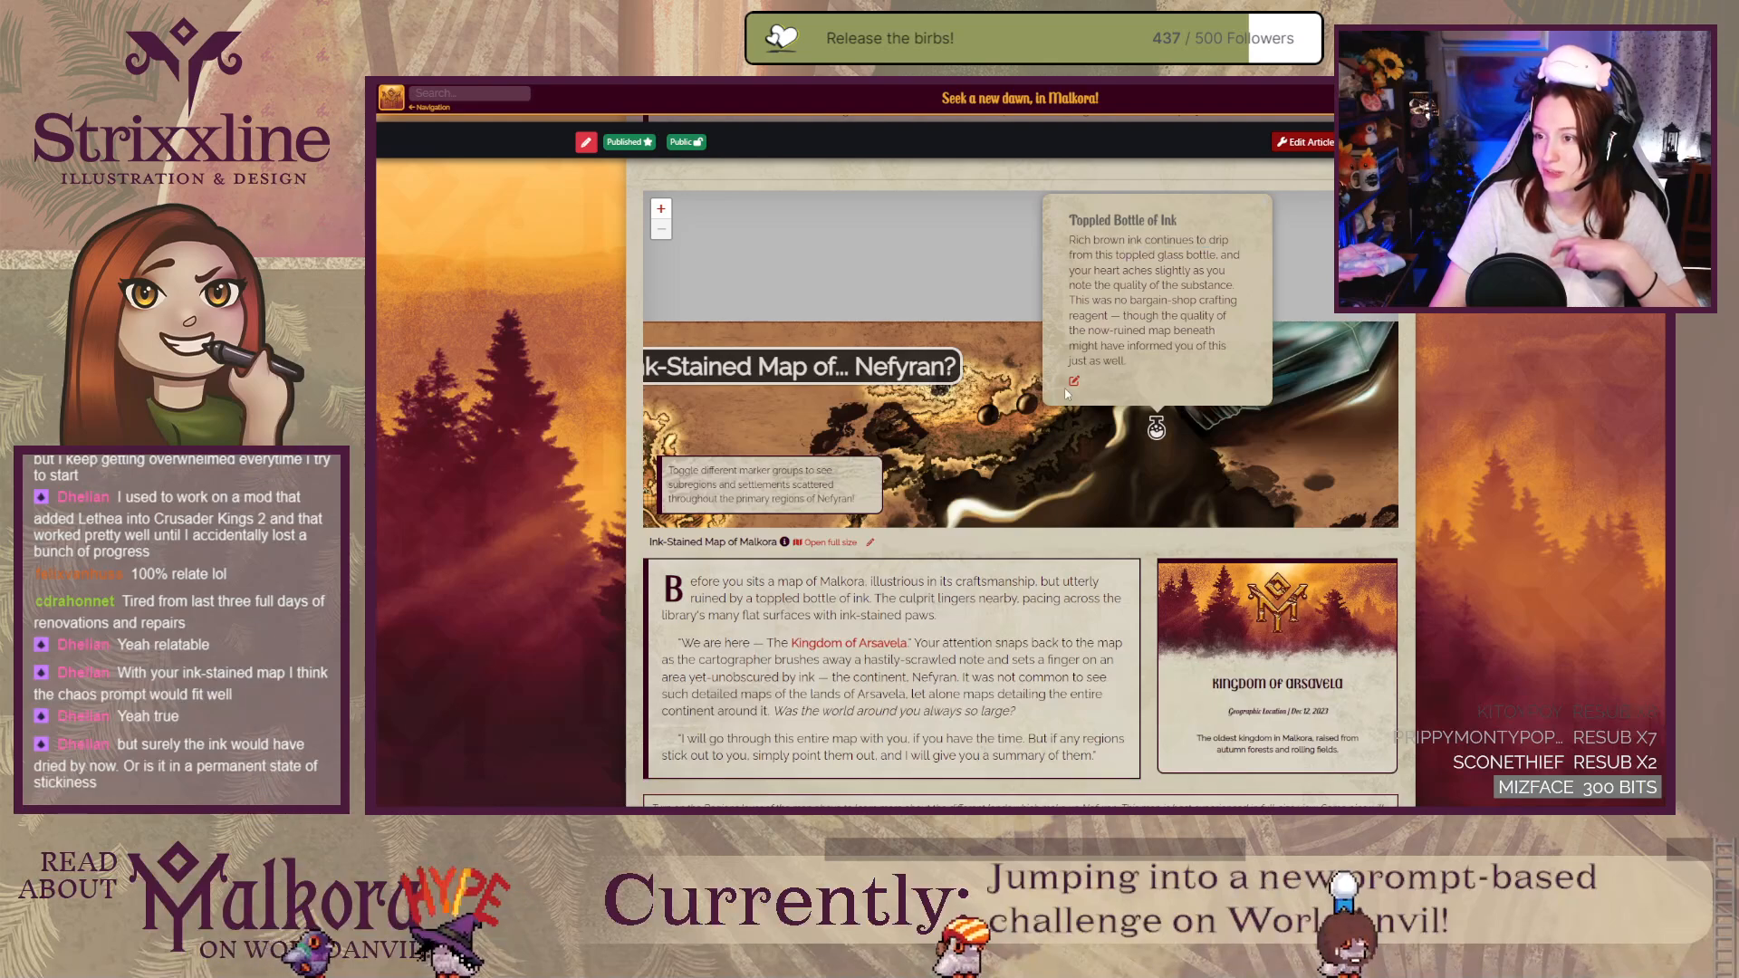
{"action": "left_click", "coordinate": [1028, 488]}
{"action": "mouse_move", "coordinate": [1028, 488]}
{"action": "left_mouse_down"}
{"action": "mouse_move", "coordinate": [1082, 404]}
{"action": "mouse_move", "coordinate": [1090, 272]}
{"action": "left_mouse_up"}
{"action": "left_click_drag", "start_coordinate": [1055, 430], "coordinate": [1115, 333]}
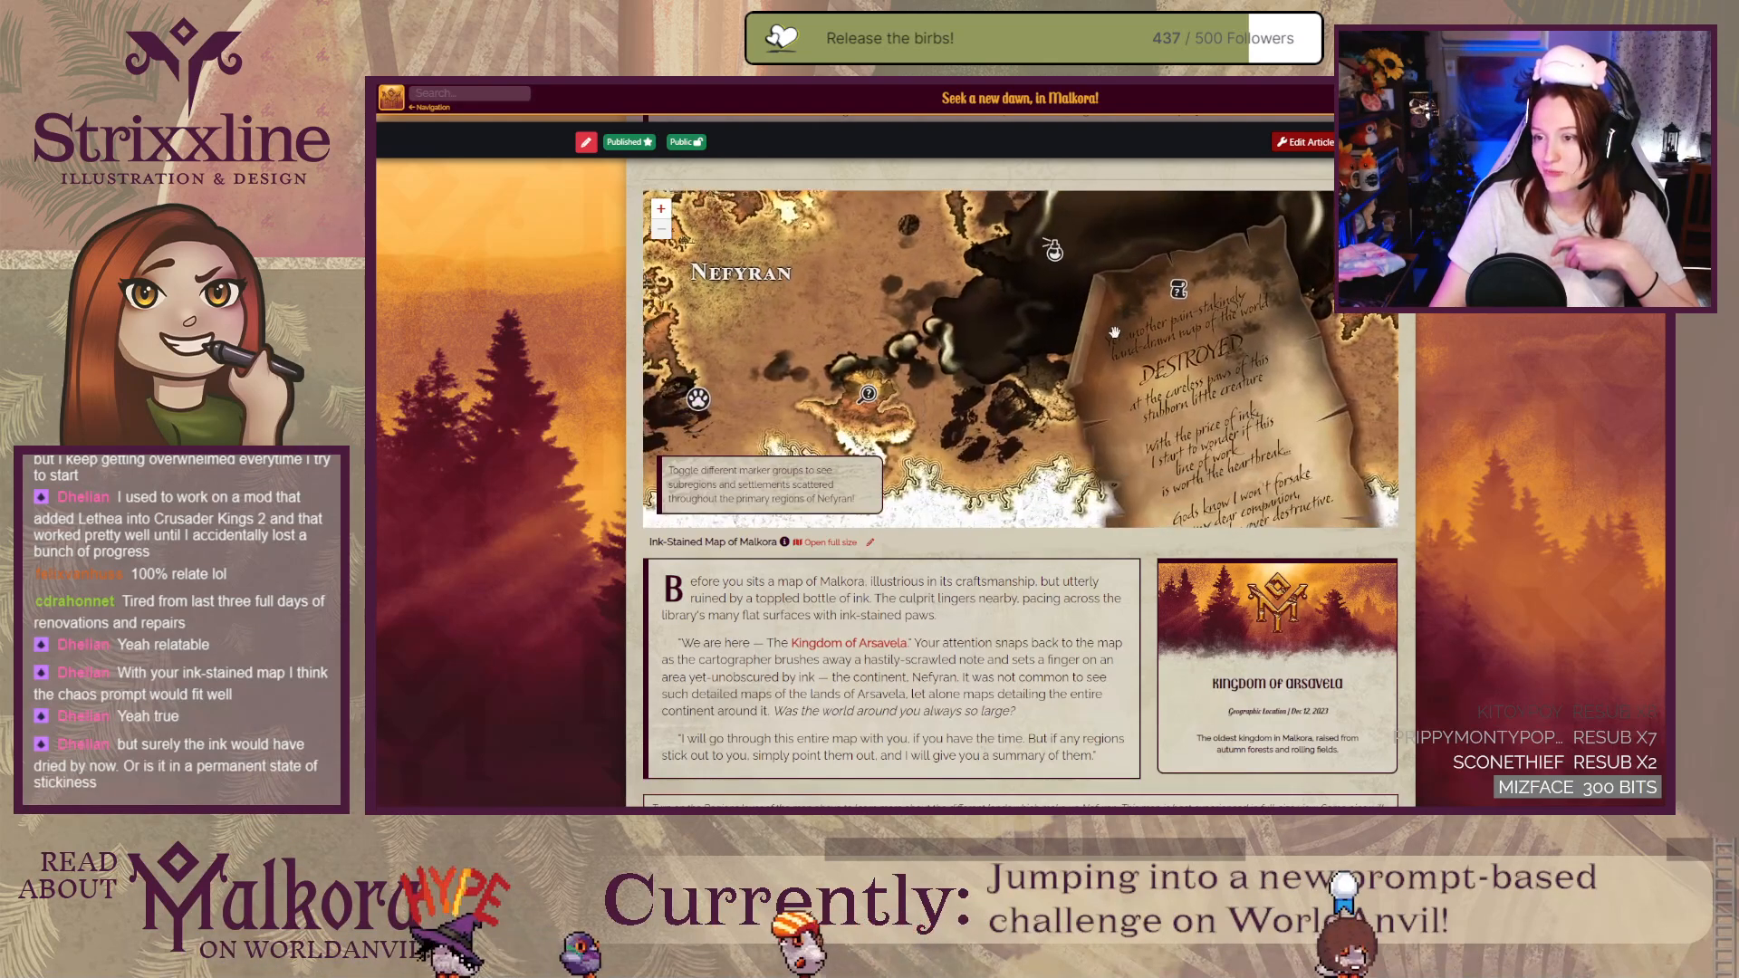
{"action": "left_click", "coordinate": [1055, 253]}
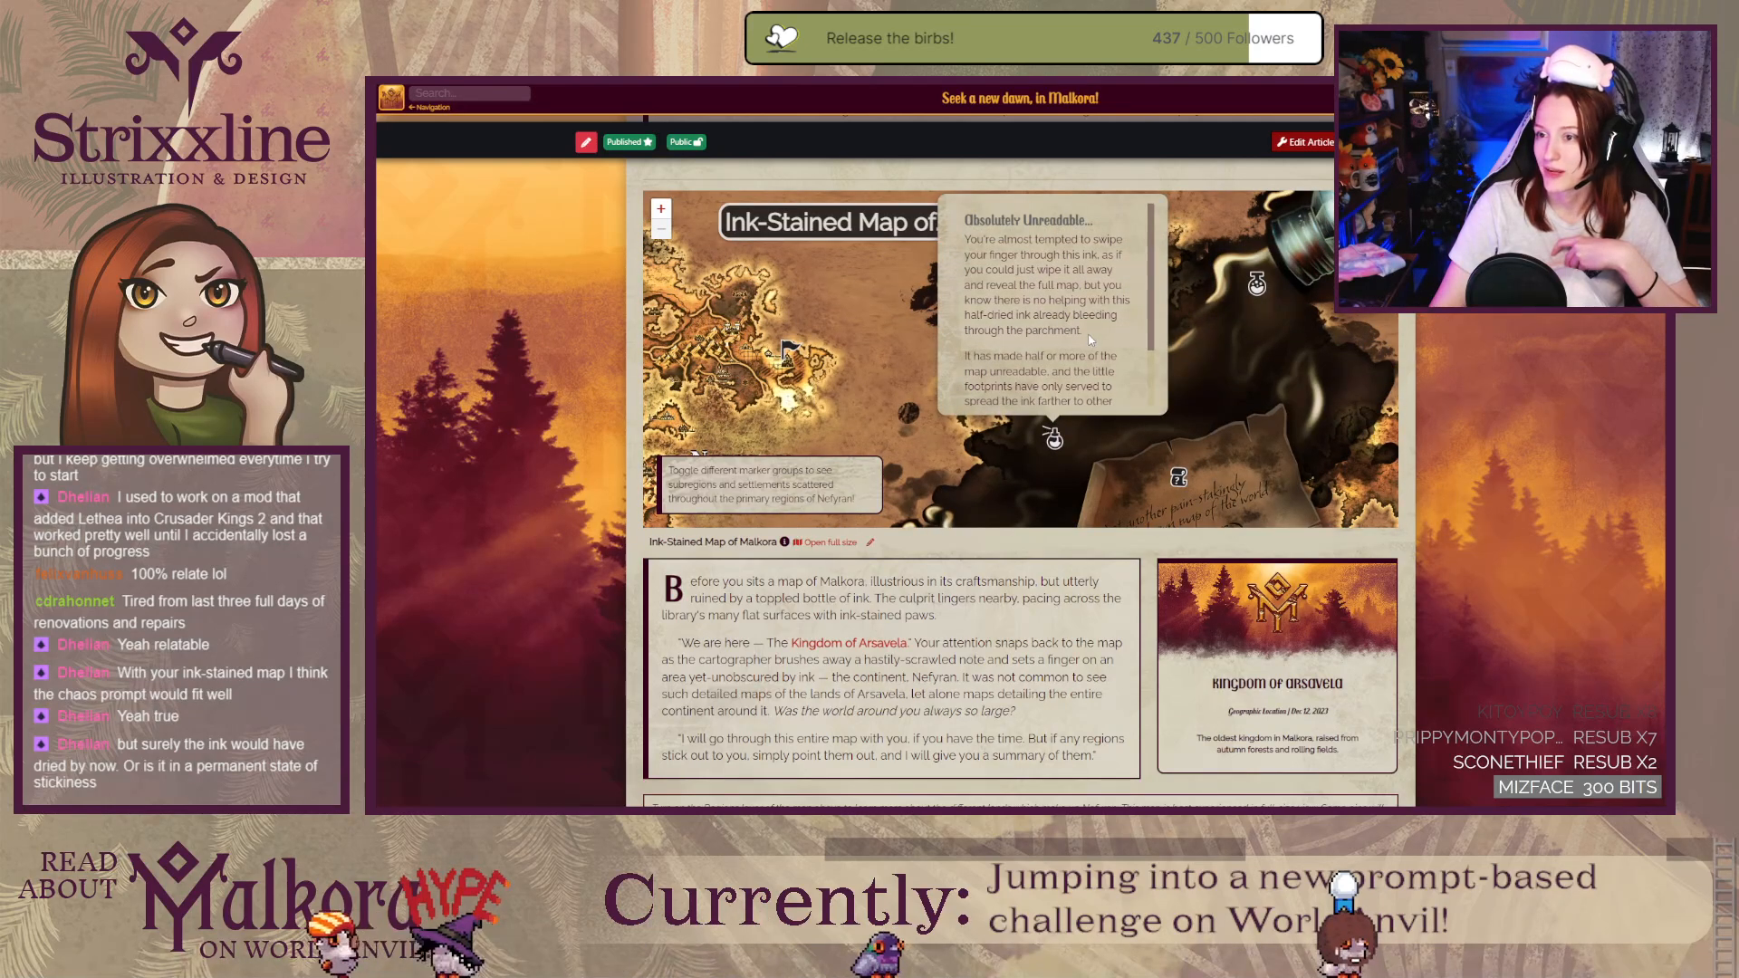
{"action": "scroll", "coordinate": [1032, 252], "scroll_direction": "down", "scroll_amount": 2}
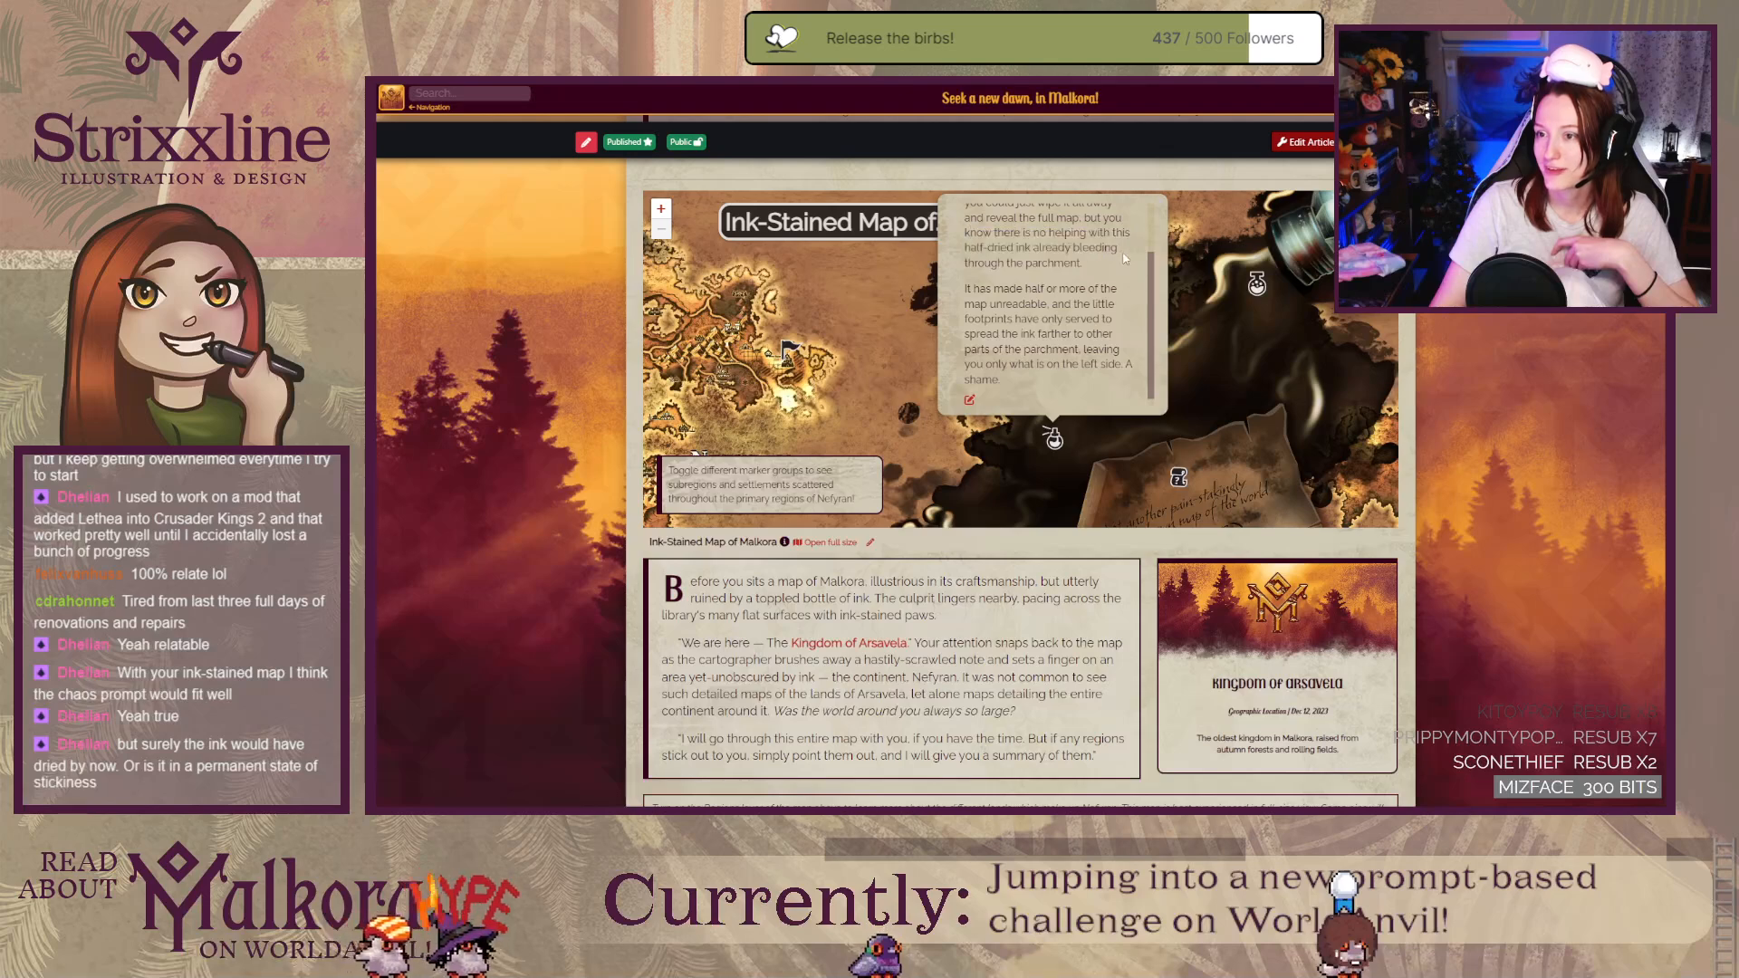
{"action": "left_click", "coordinate": [991, 473]}
{"action": "mouse_move", "coordinate": [989, 475]}
{"action": "left_mouse_down"}
{"action": "mouse_move", "coordinate": [1041, 406]}
{"action": "mouse_move", "coordinate": [1205, 402]}
{"action": "mouse_move", "coordinate": [942, 333]}
{"action": "left_mouse_up"}
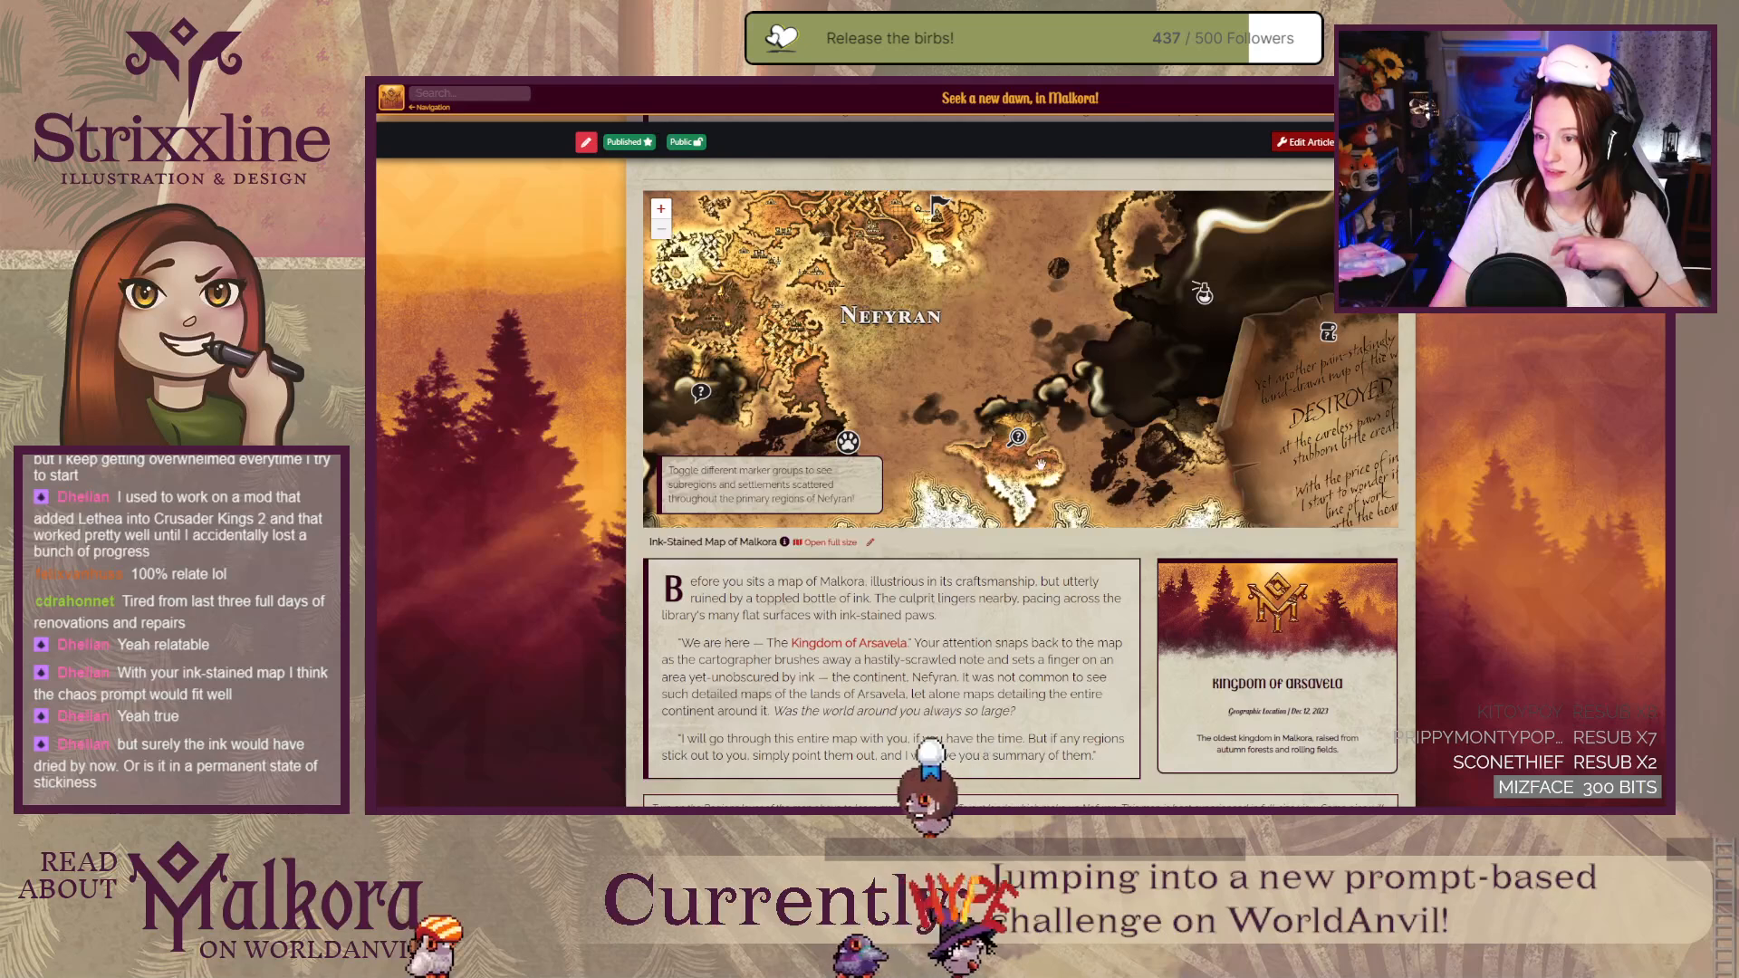
{"action": "mouse_move", "coordinate": [874, 444]}
{"action": "left_mouse_down"}
{"action": "mouse_move", "coordinate": [1033, 280]}
{"action": "mouse_move", "coordinate": [1060, 416]}
{"action": "mouse_move", "coordinate": [1088, 336]}
{"action": "left_mouse_up"}
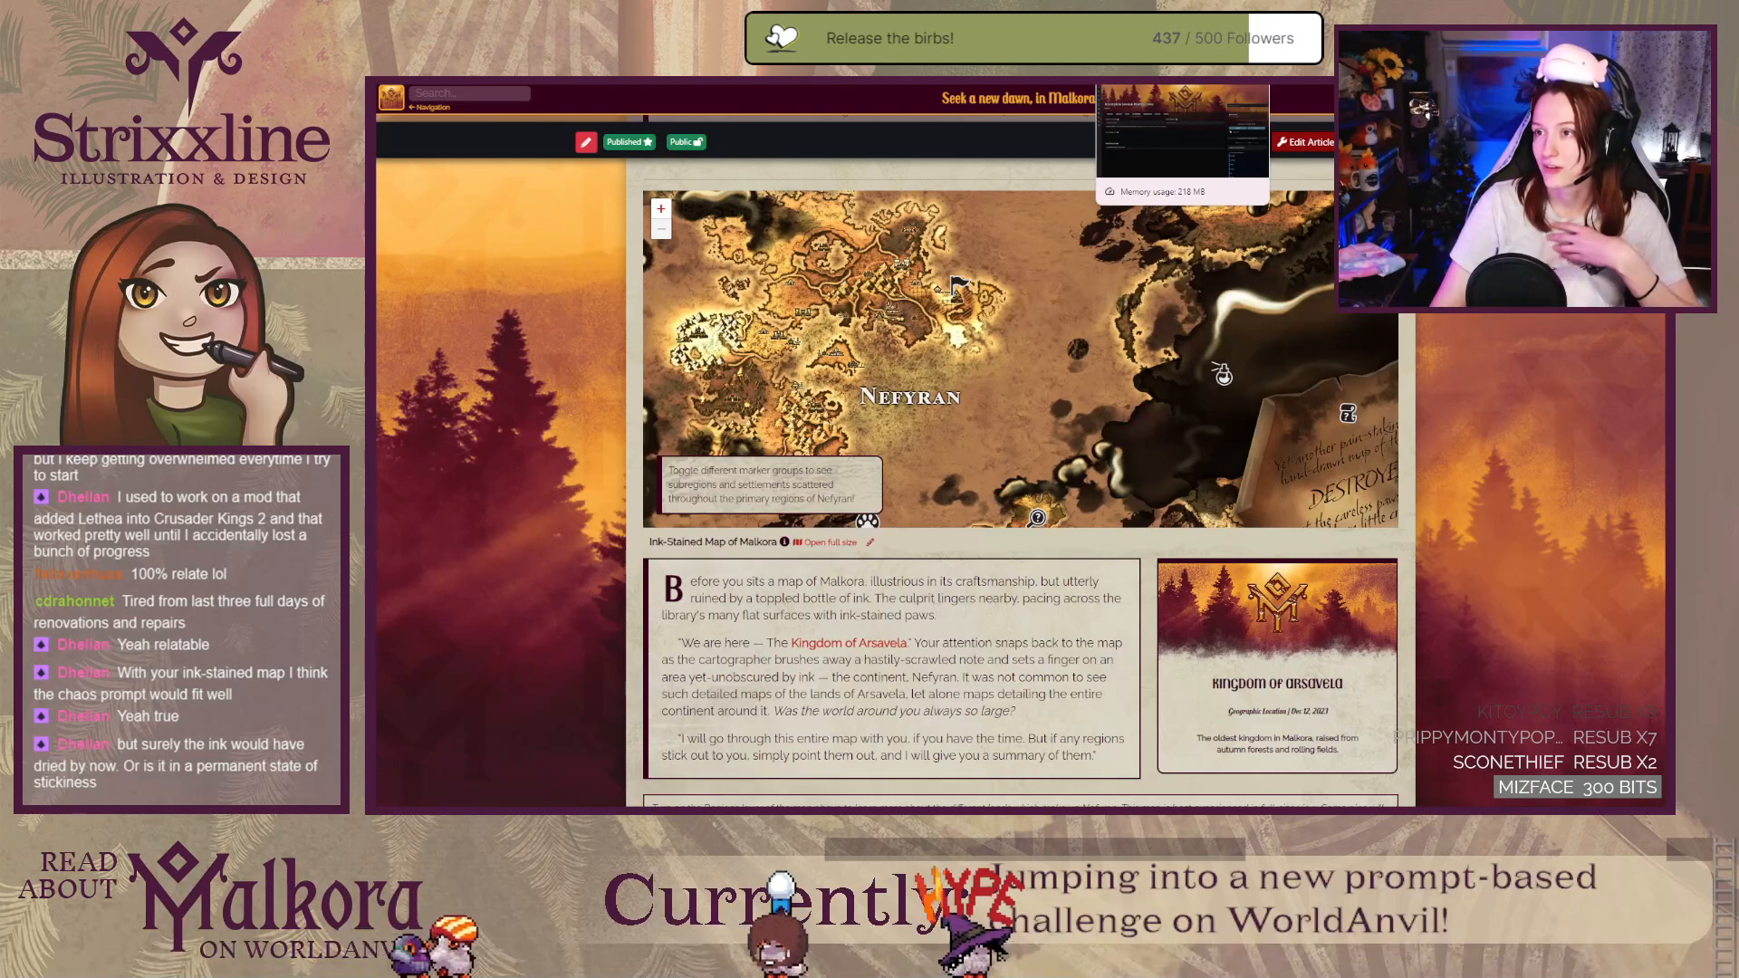
Step: Return to the Incomplete Savelan History Tome's content editor and open the article's reader view in a separate tab
{"action": "key", "text": "ctrl+Tab"}
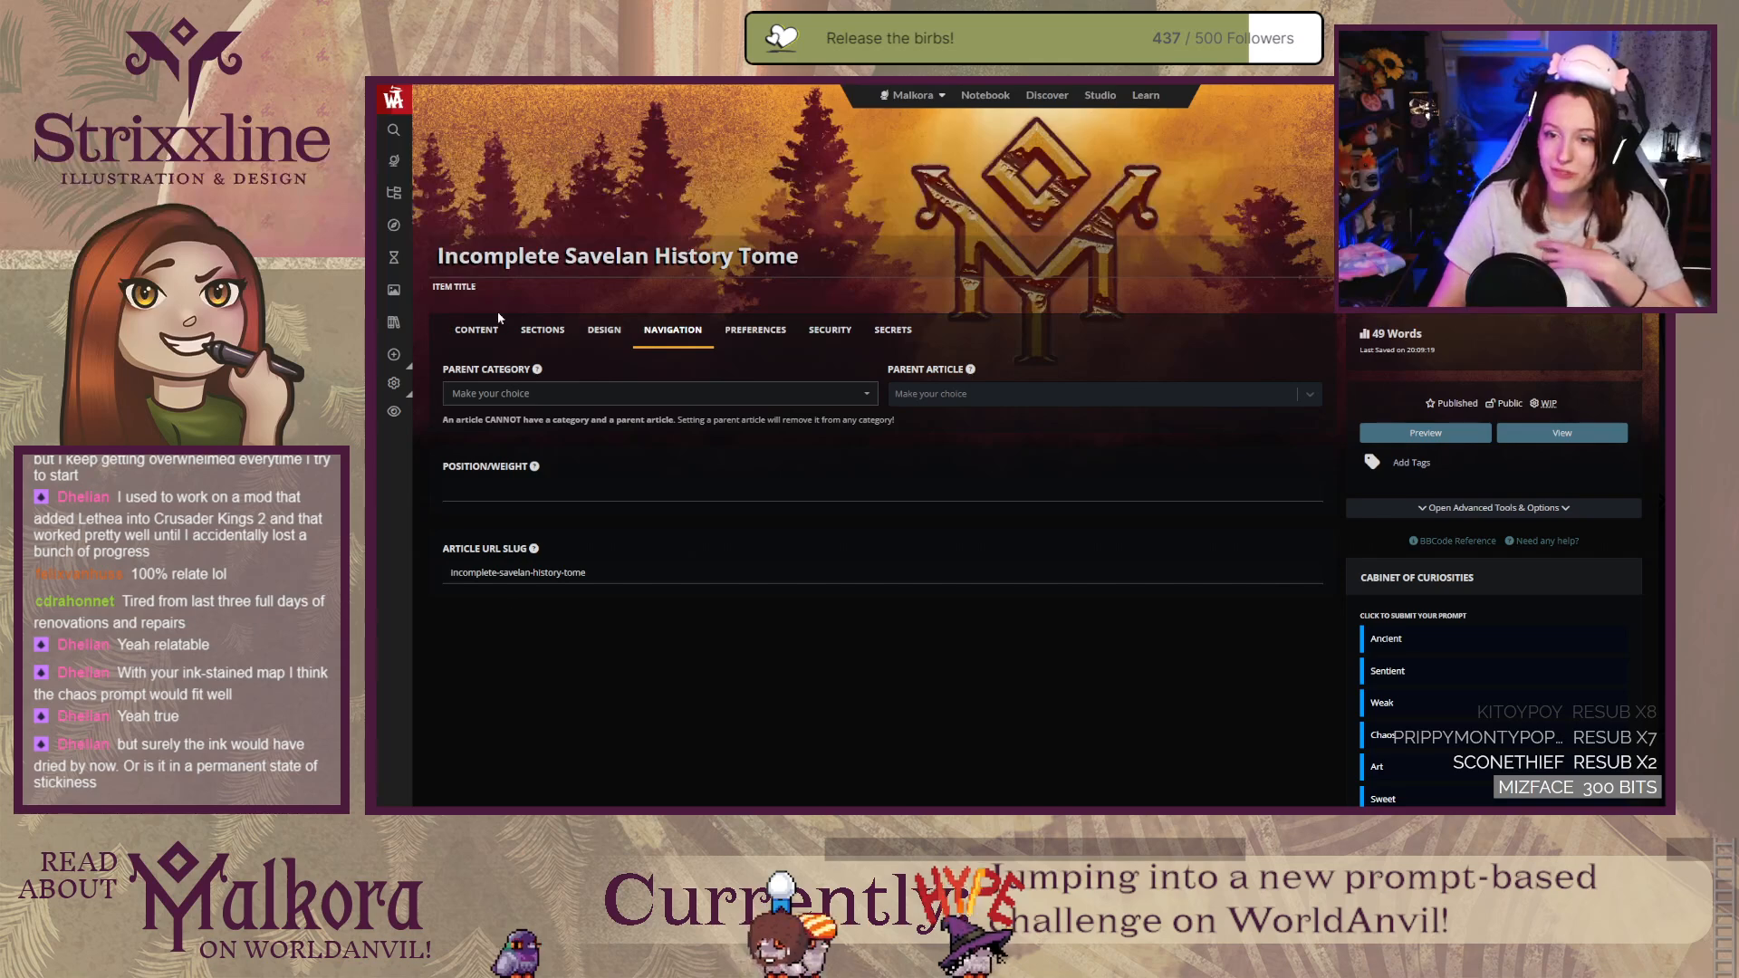
{"action": "left_click", "coordinate": [490, 334]}
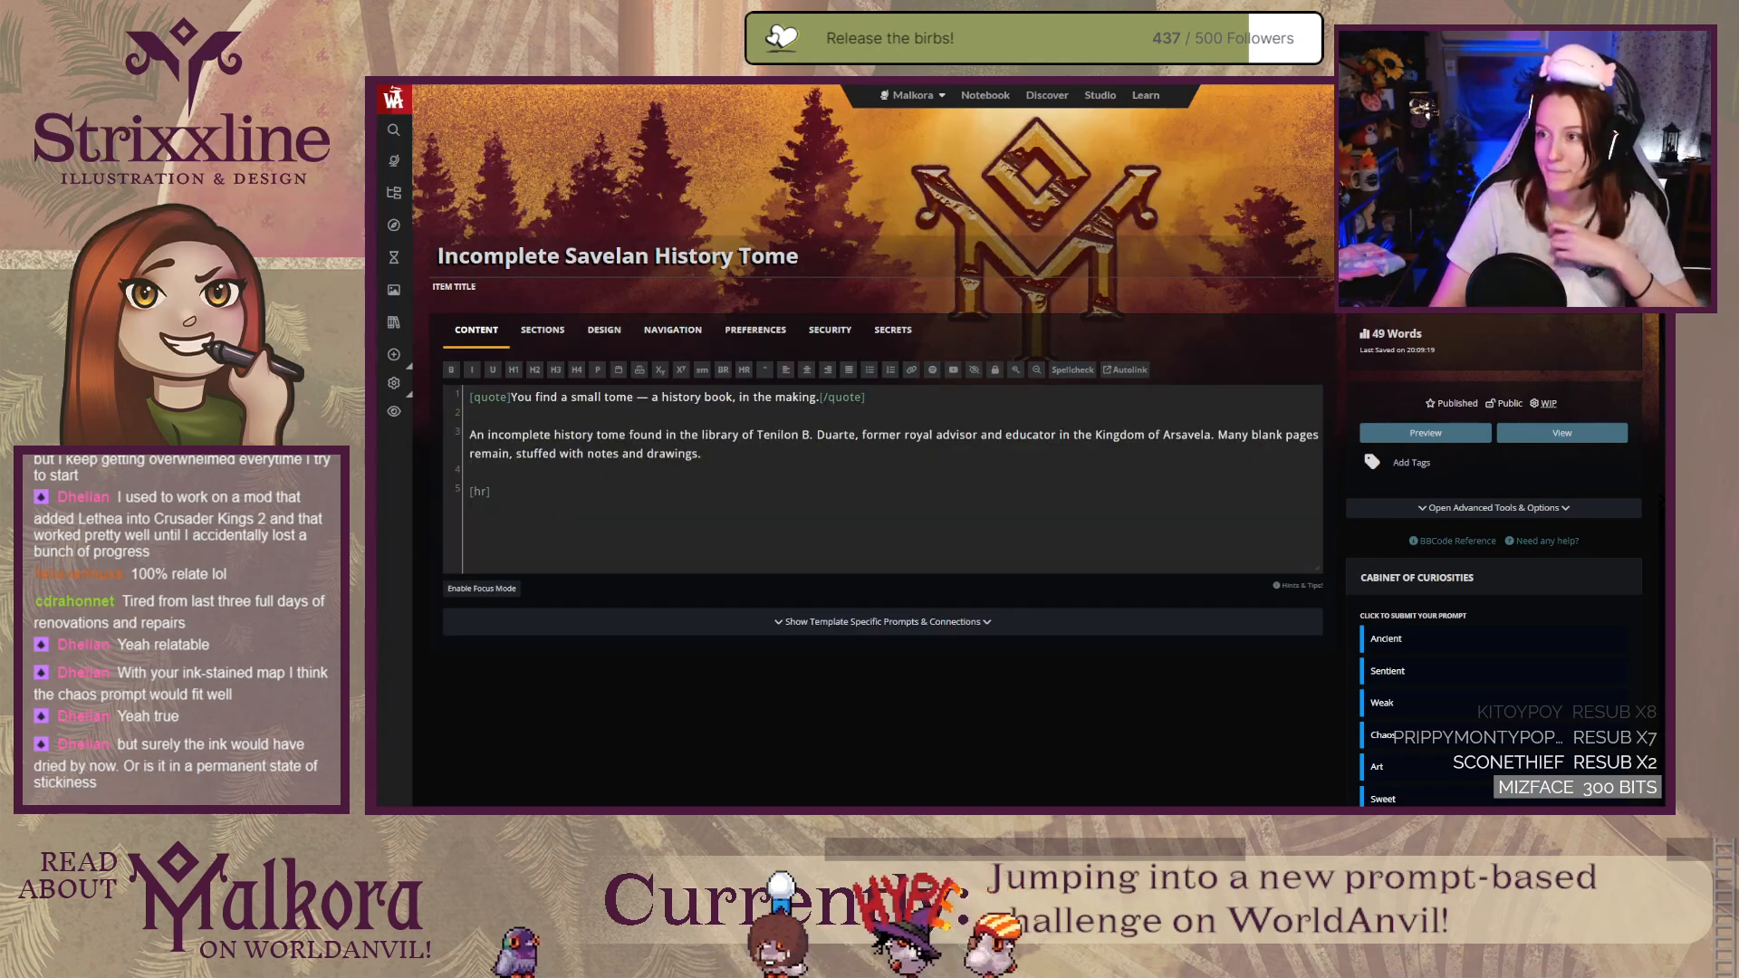
{"action": "key", "text": "ctrl+Tab"}
{"action": "key", "text": "ctrl+Tab"}
{"action": "key", "text": "ctrl+Tab"}
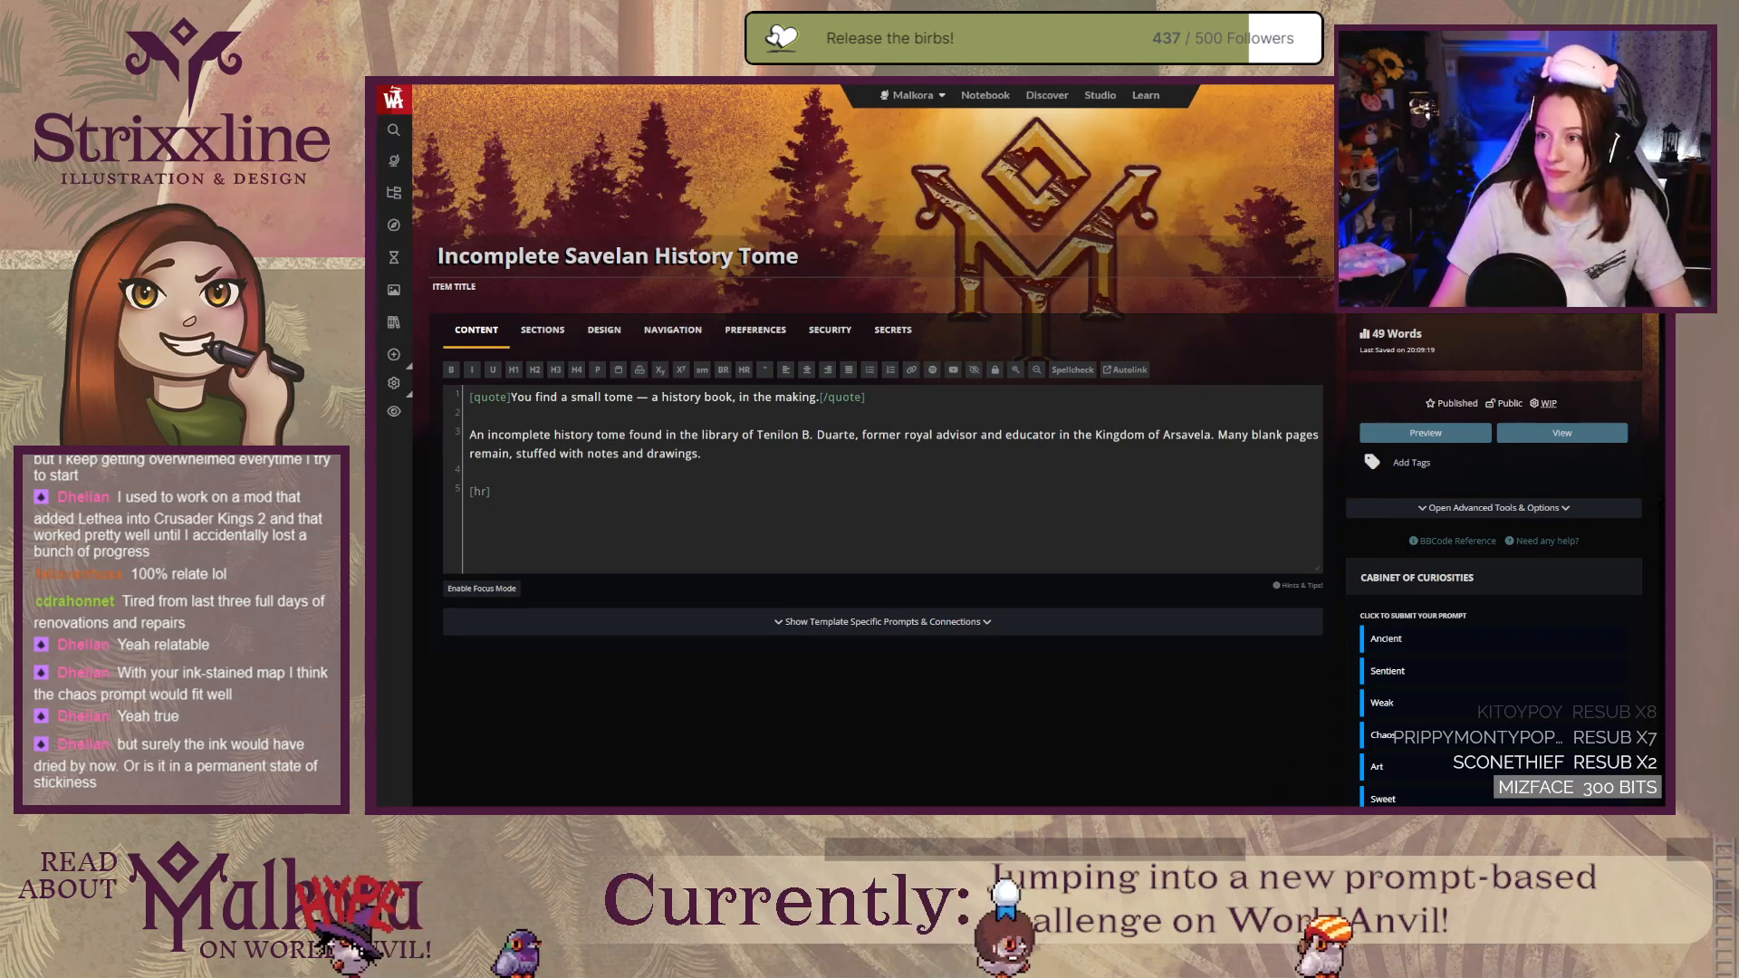
{"action": "right_click", "coordinate": [1543, 431]}
{"action": "left_click", "coordinate": [1594, 444]}
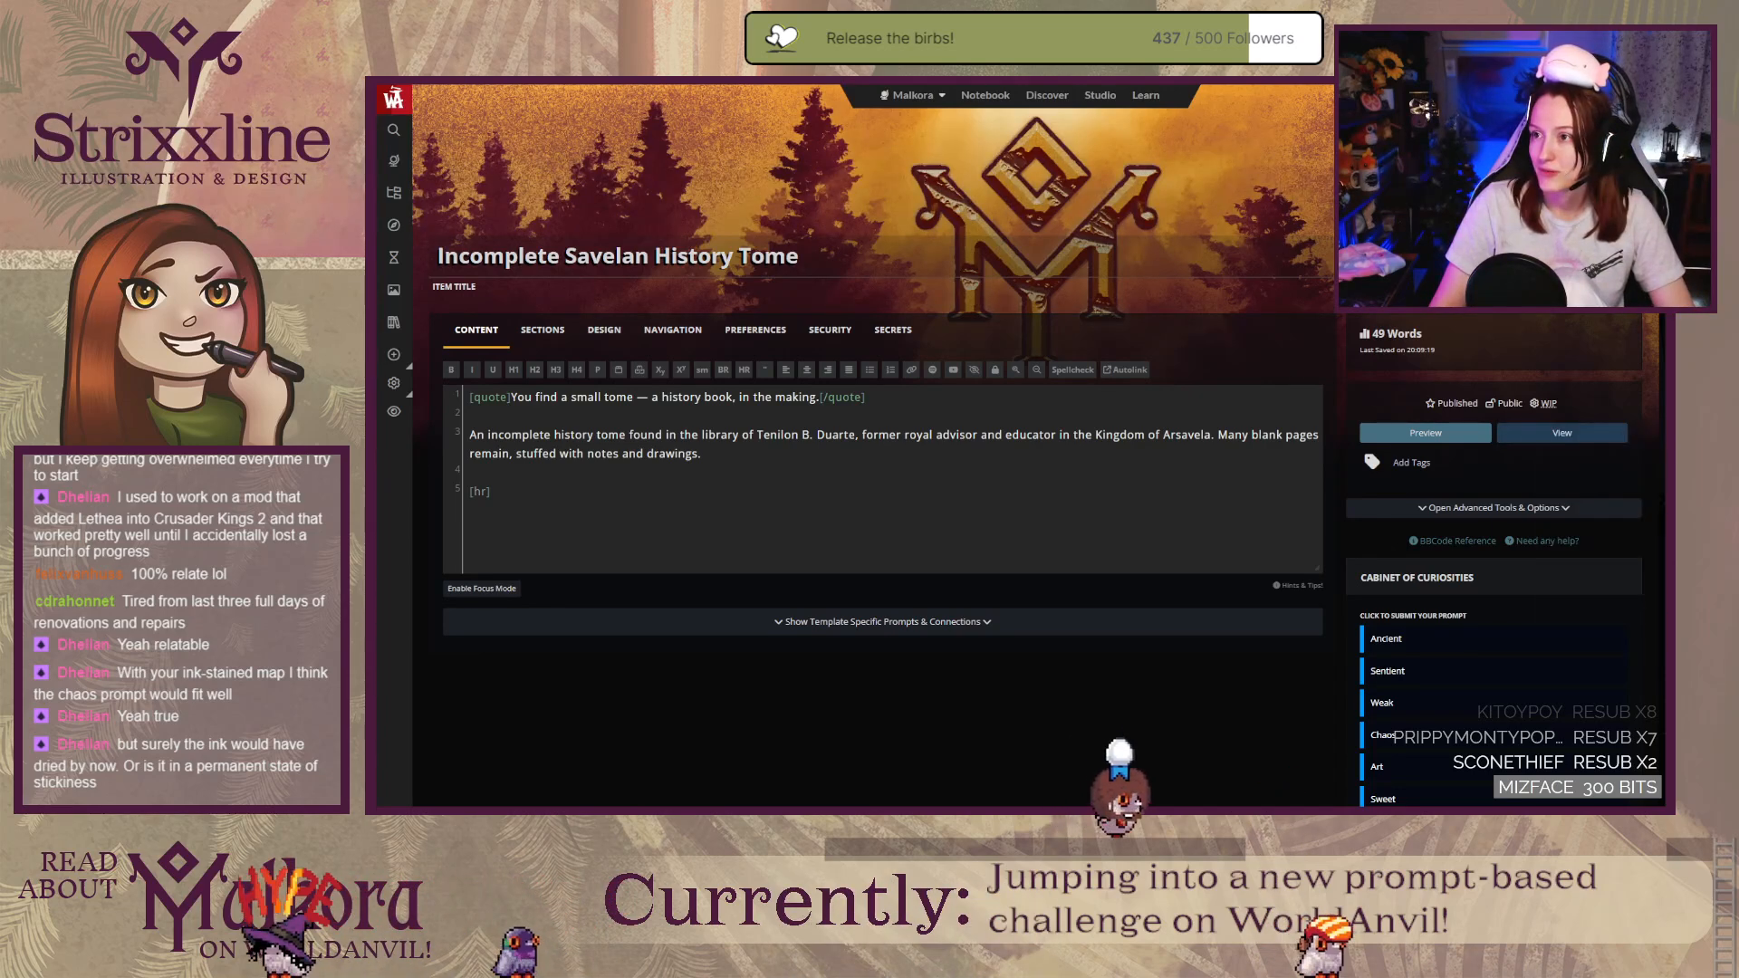
Step: Close the tome's reader view and fill the collection article's full-width footer with a row of three col-md-4 containers, the first holding an article block
{"action": "key", "text": "ctrl+Tab"}
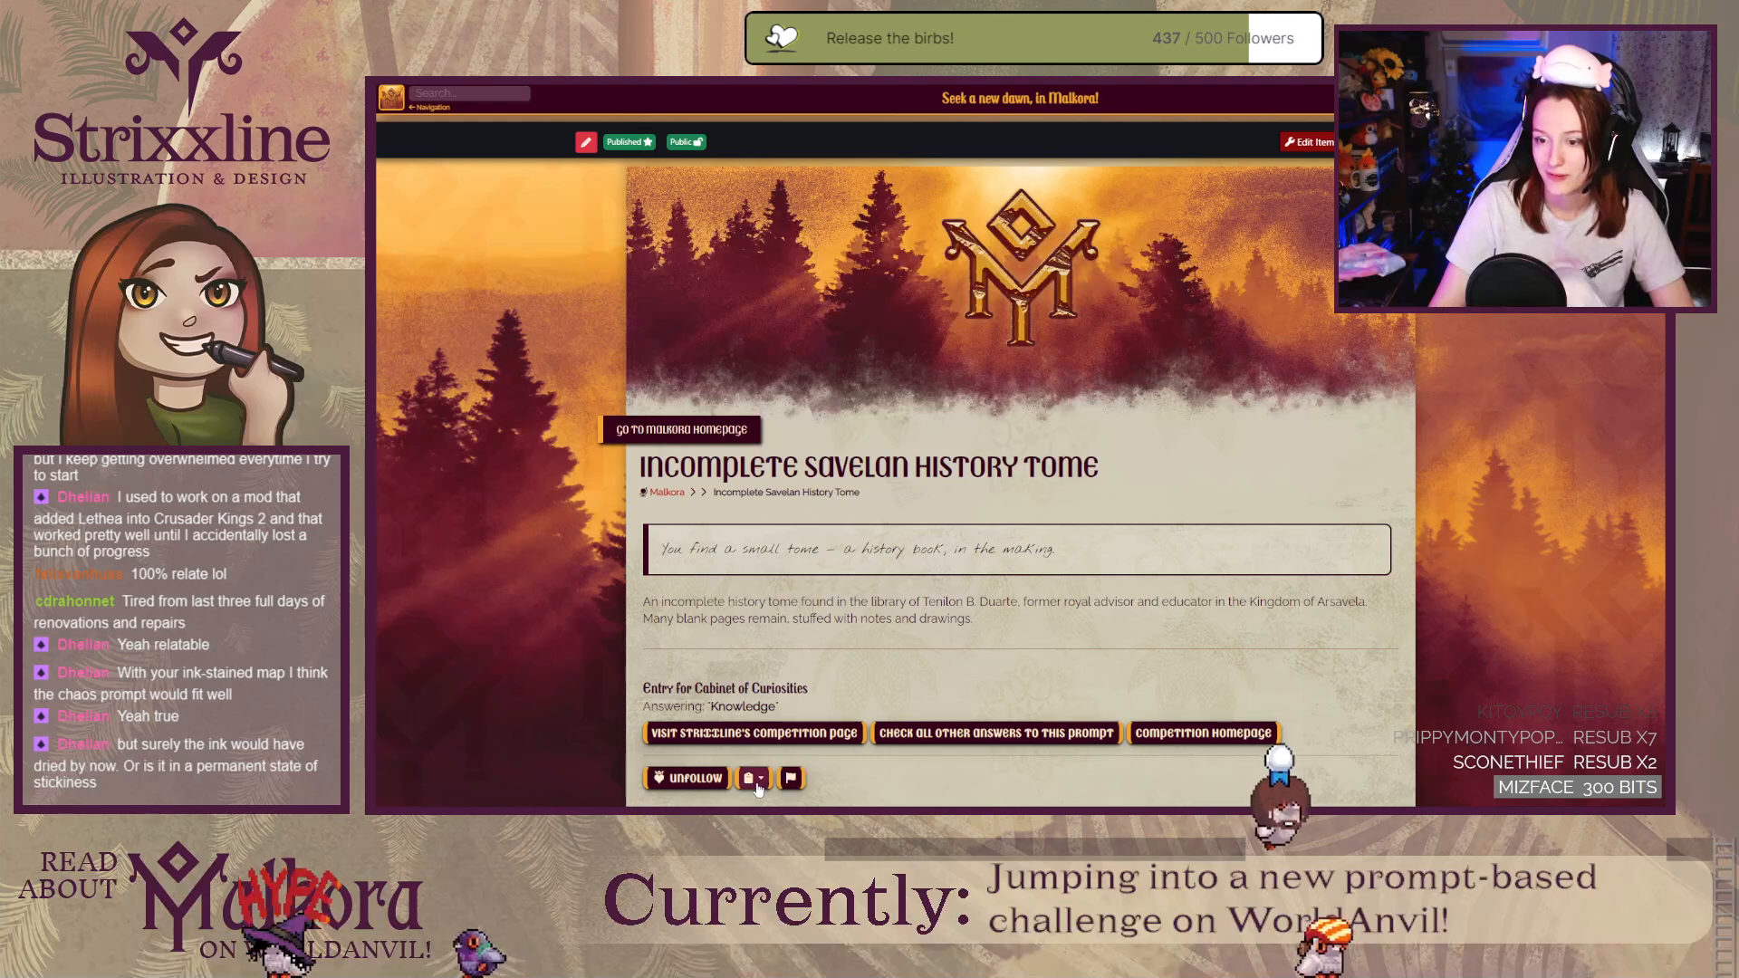
{"action": "key", "text": "ctrl+w"}
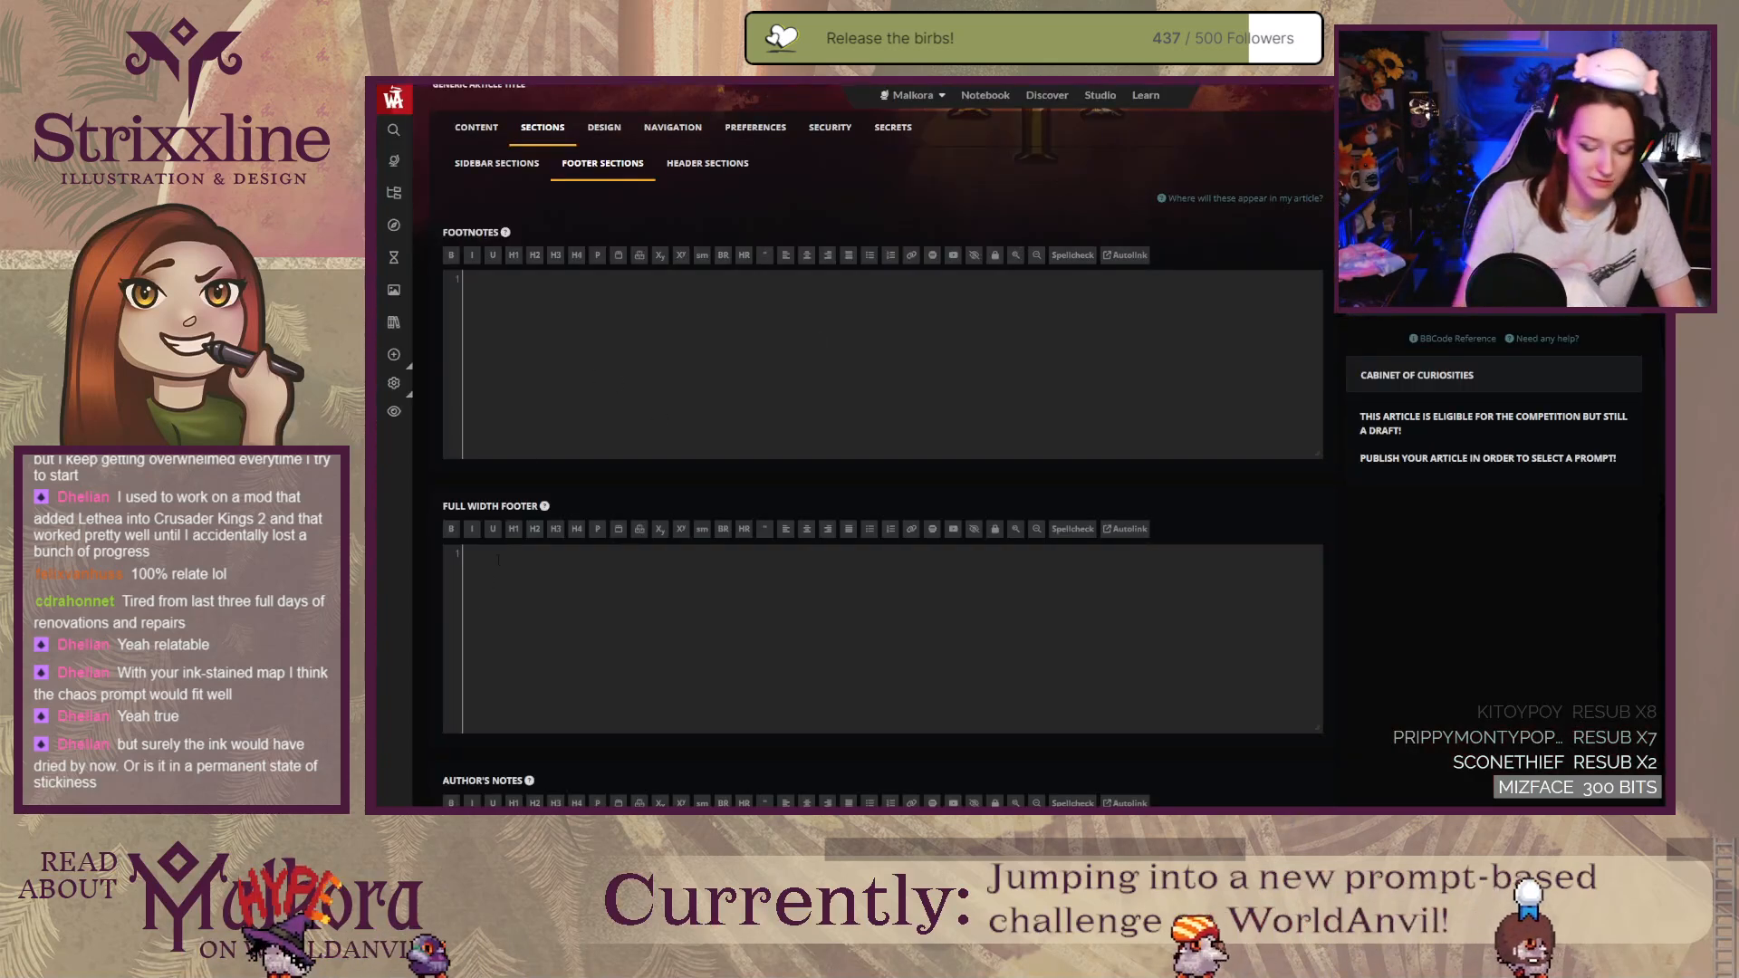
{"action": "type", "text": "[row]"}
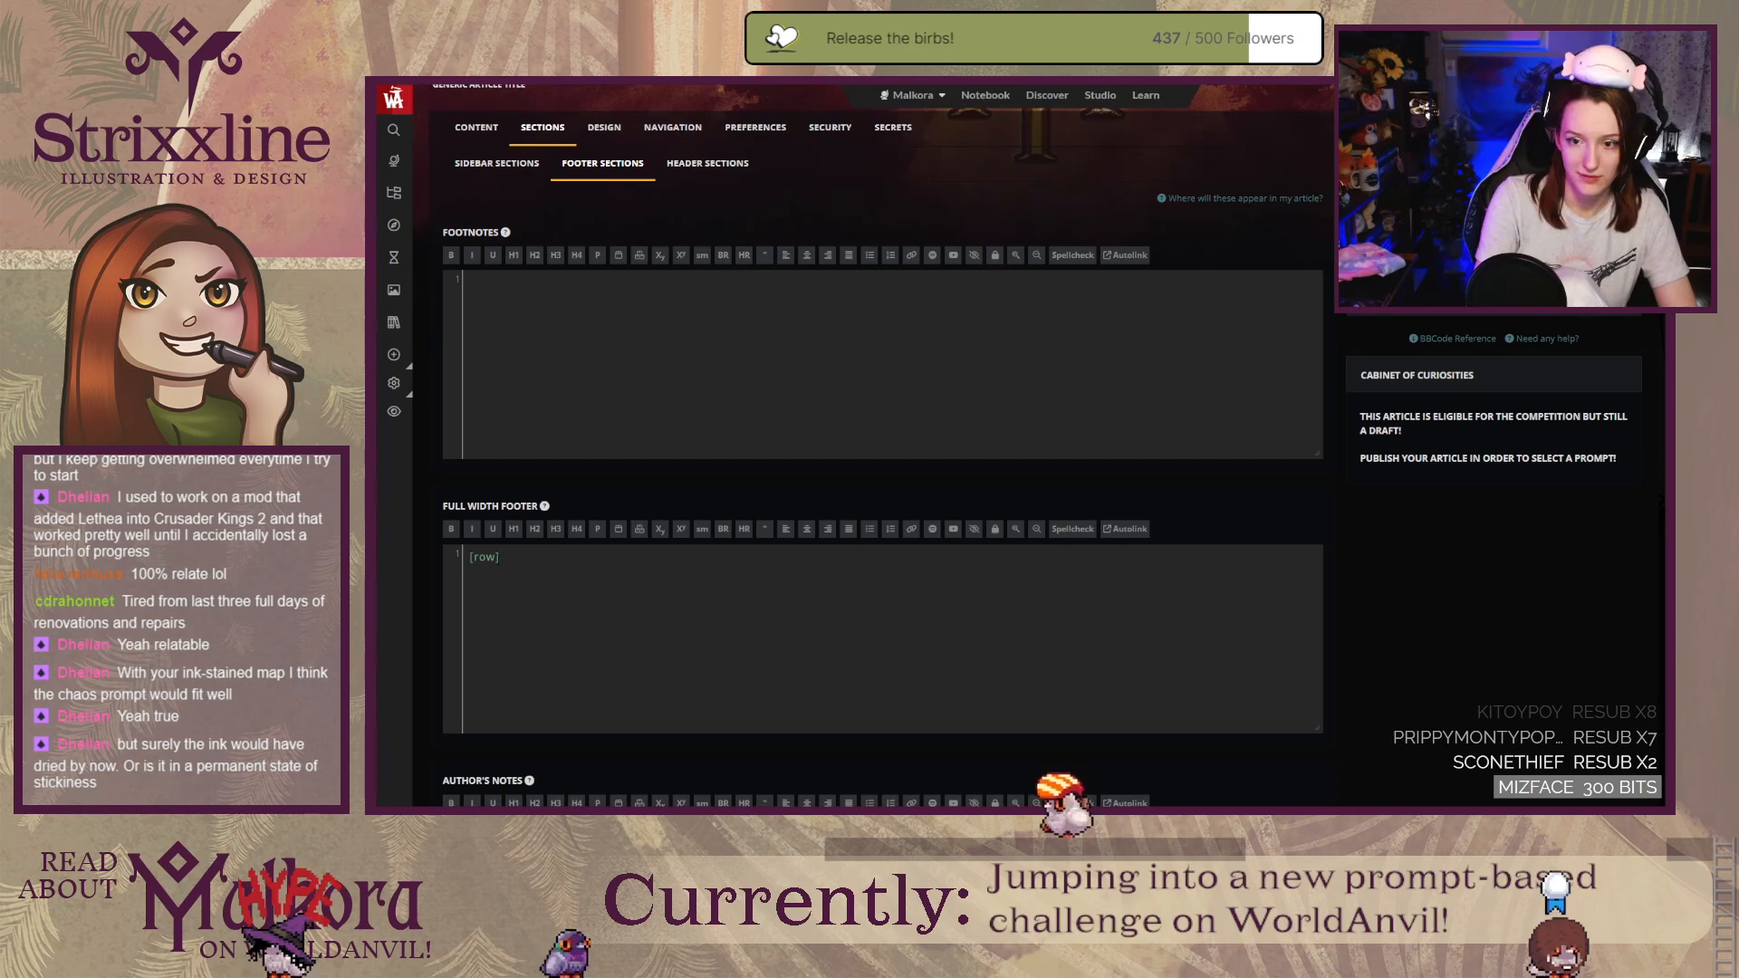
{"action": "type", "text": "[container:co"}
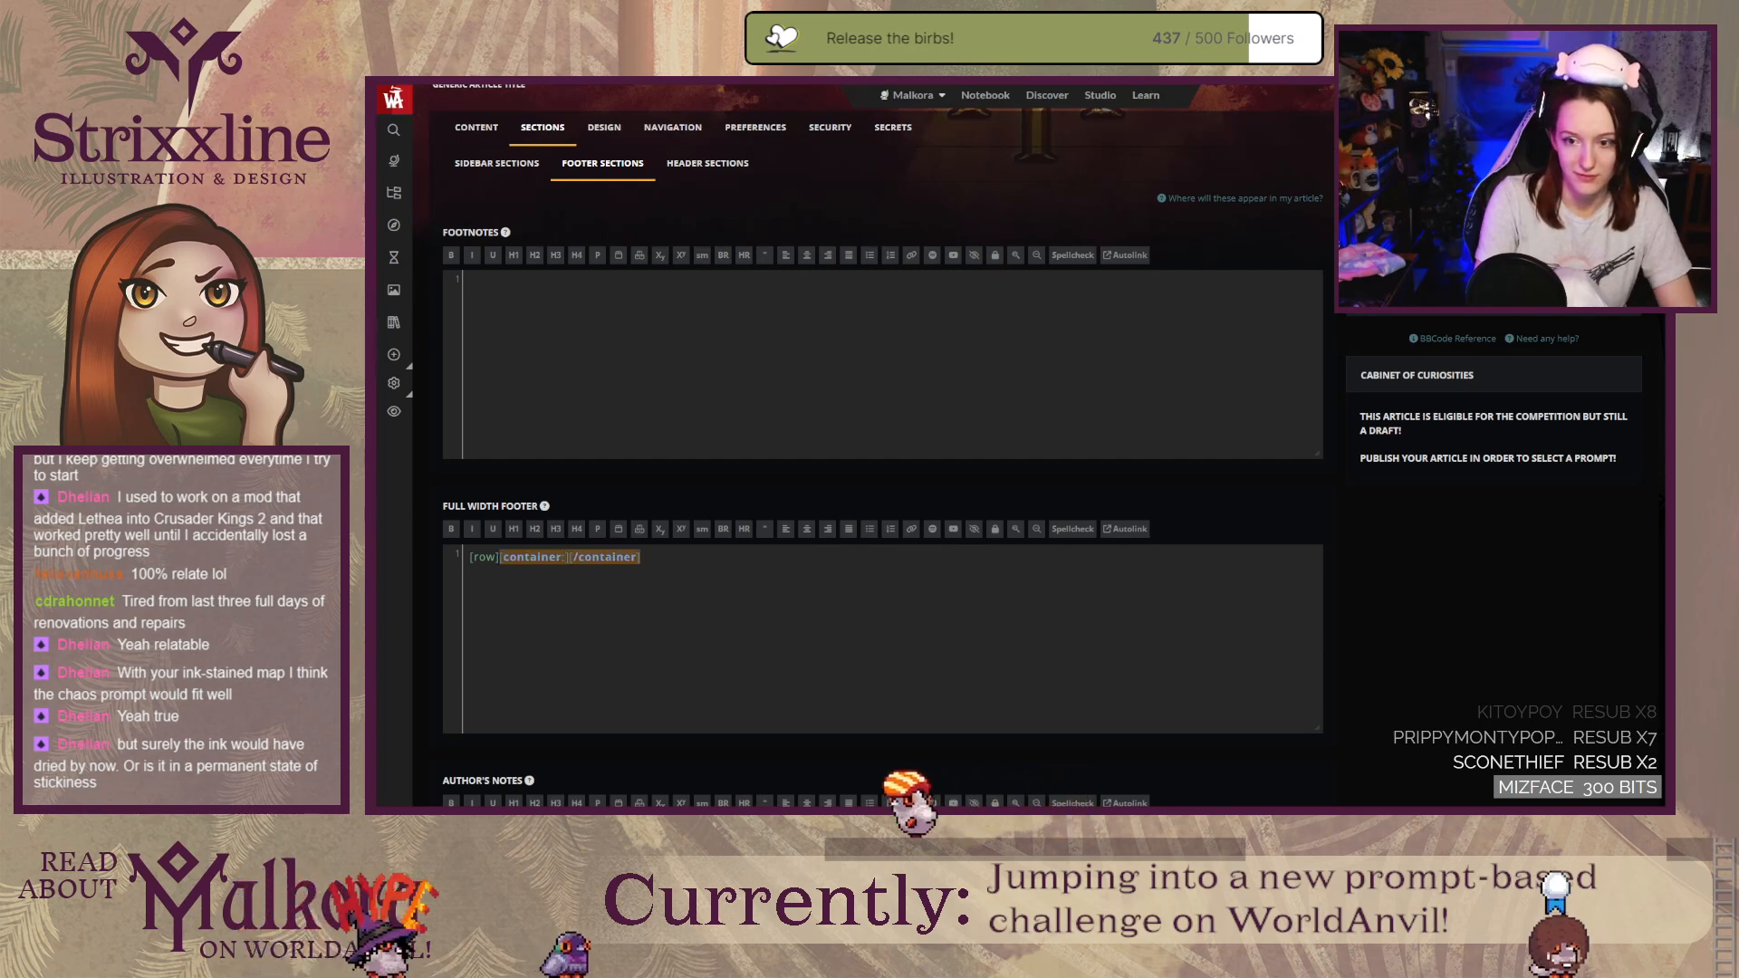
{"action": "type", "text": "l-md"}
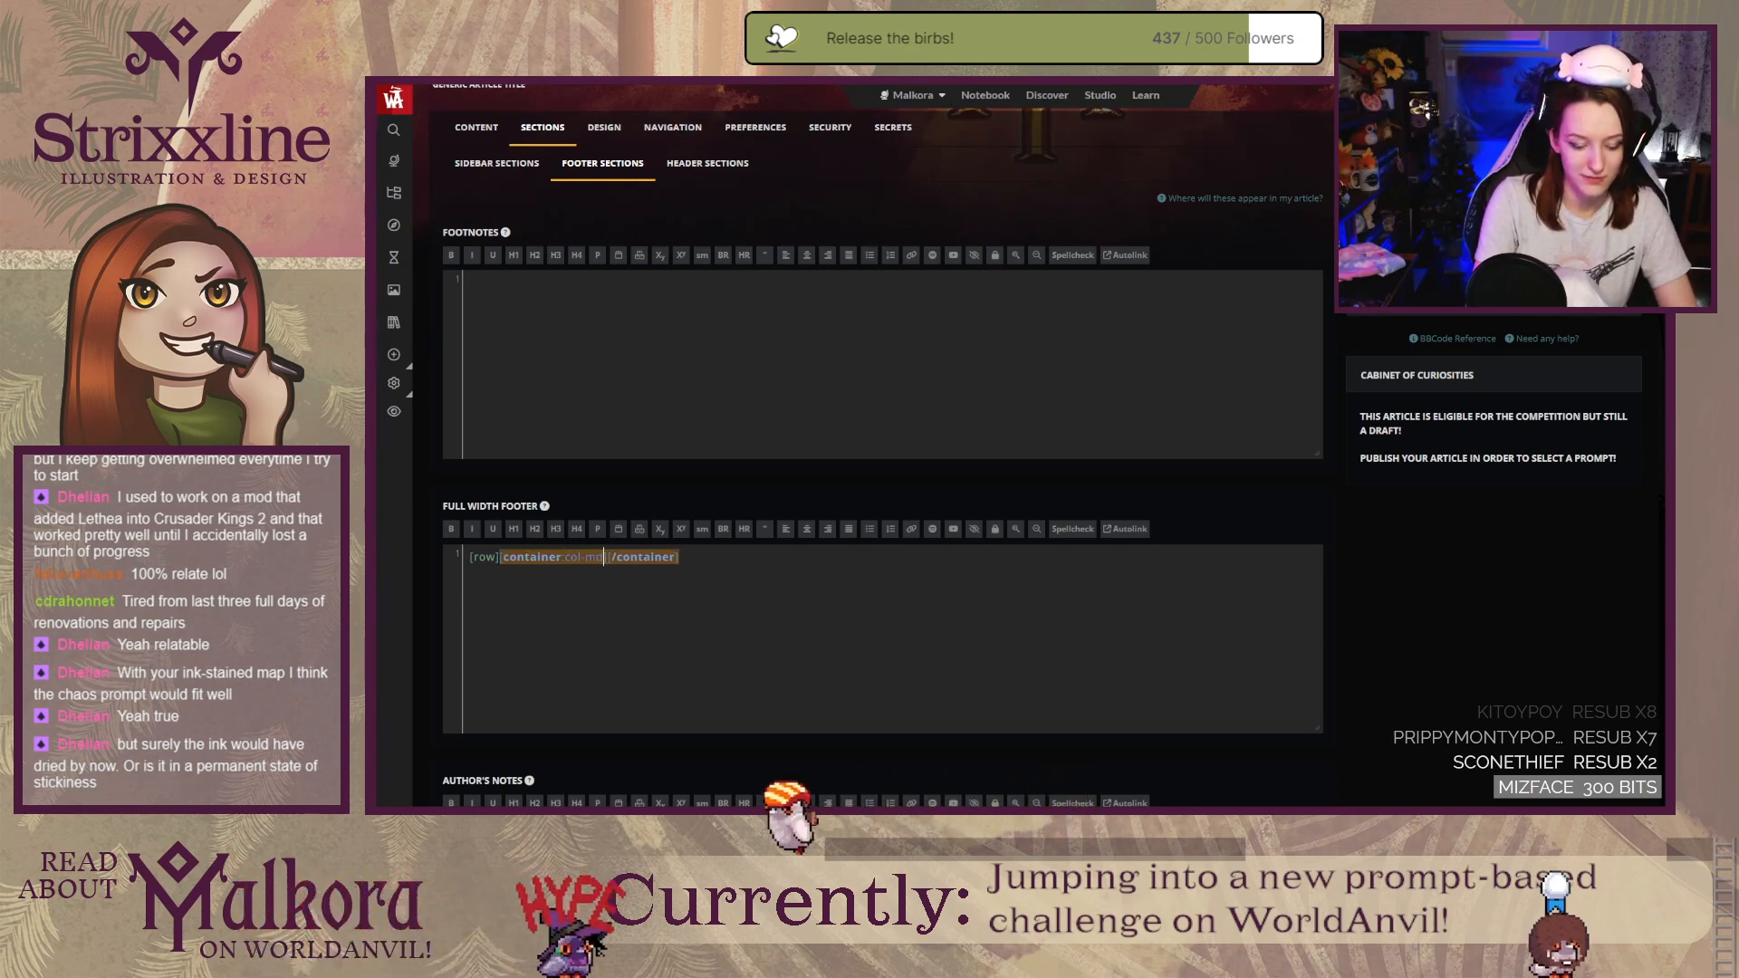
{"action": "type", "text": "-4"}
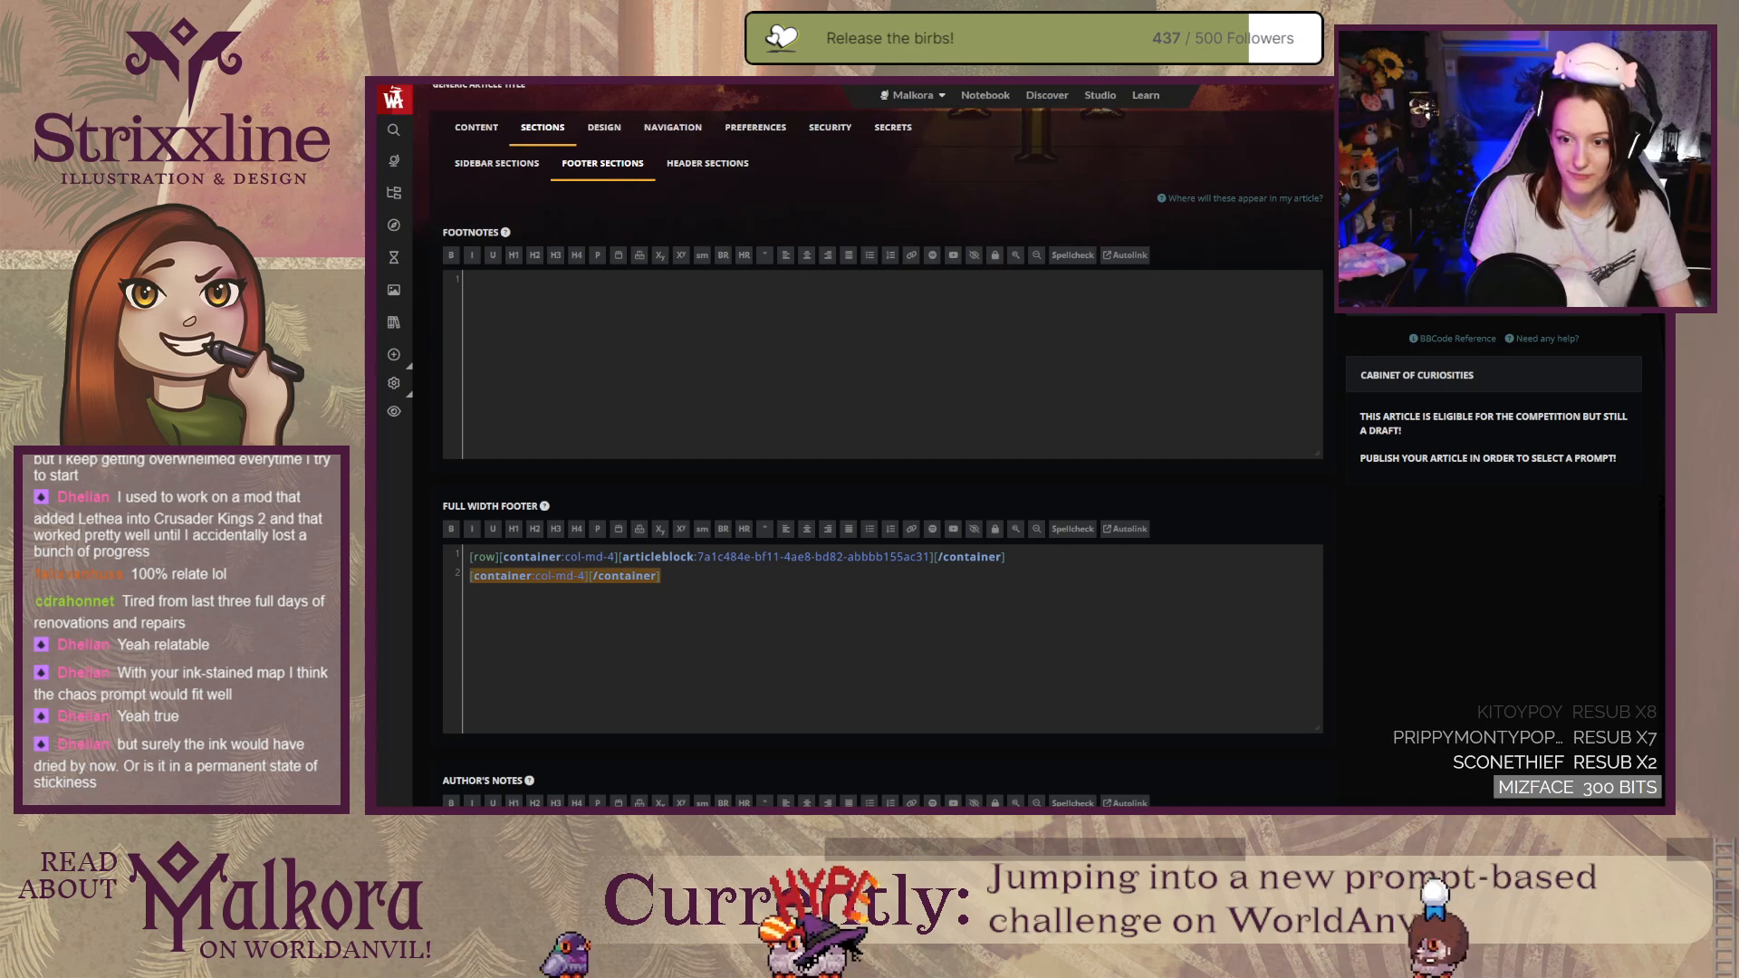
{"action": "left_click", "coordinate": [661, 576]}
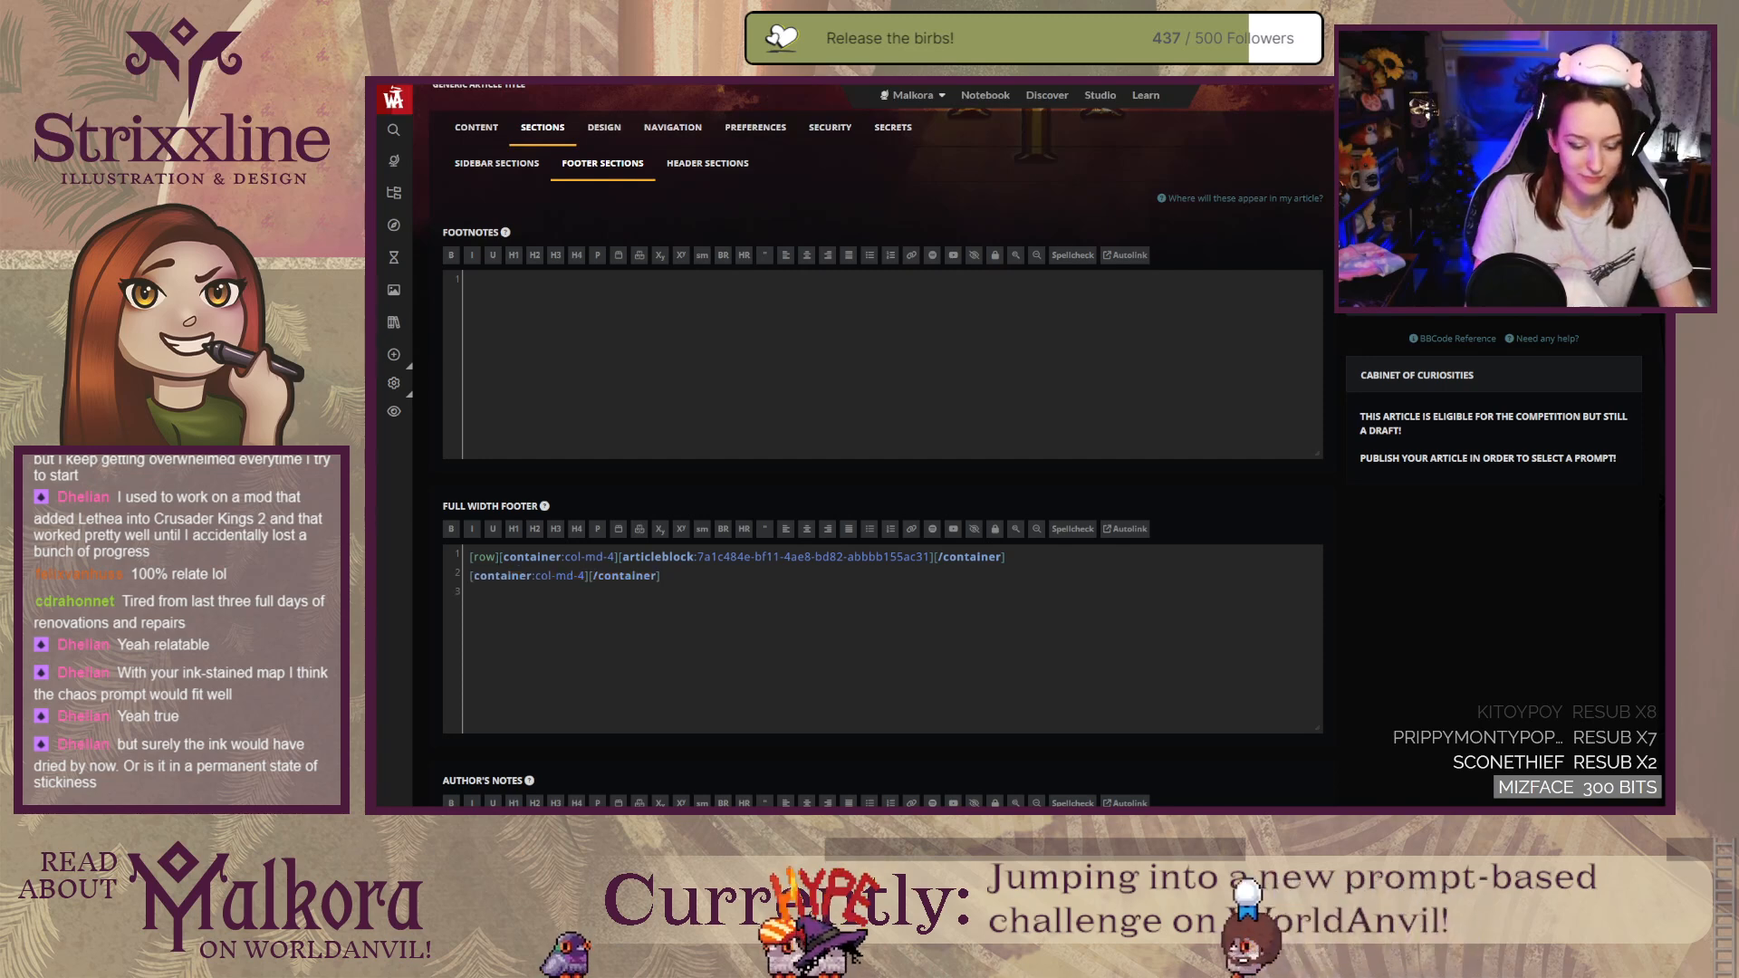
{"action": "type", "text": "[container:col"}
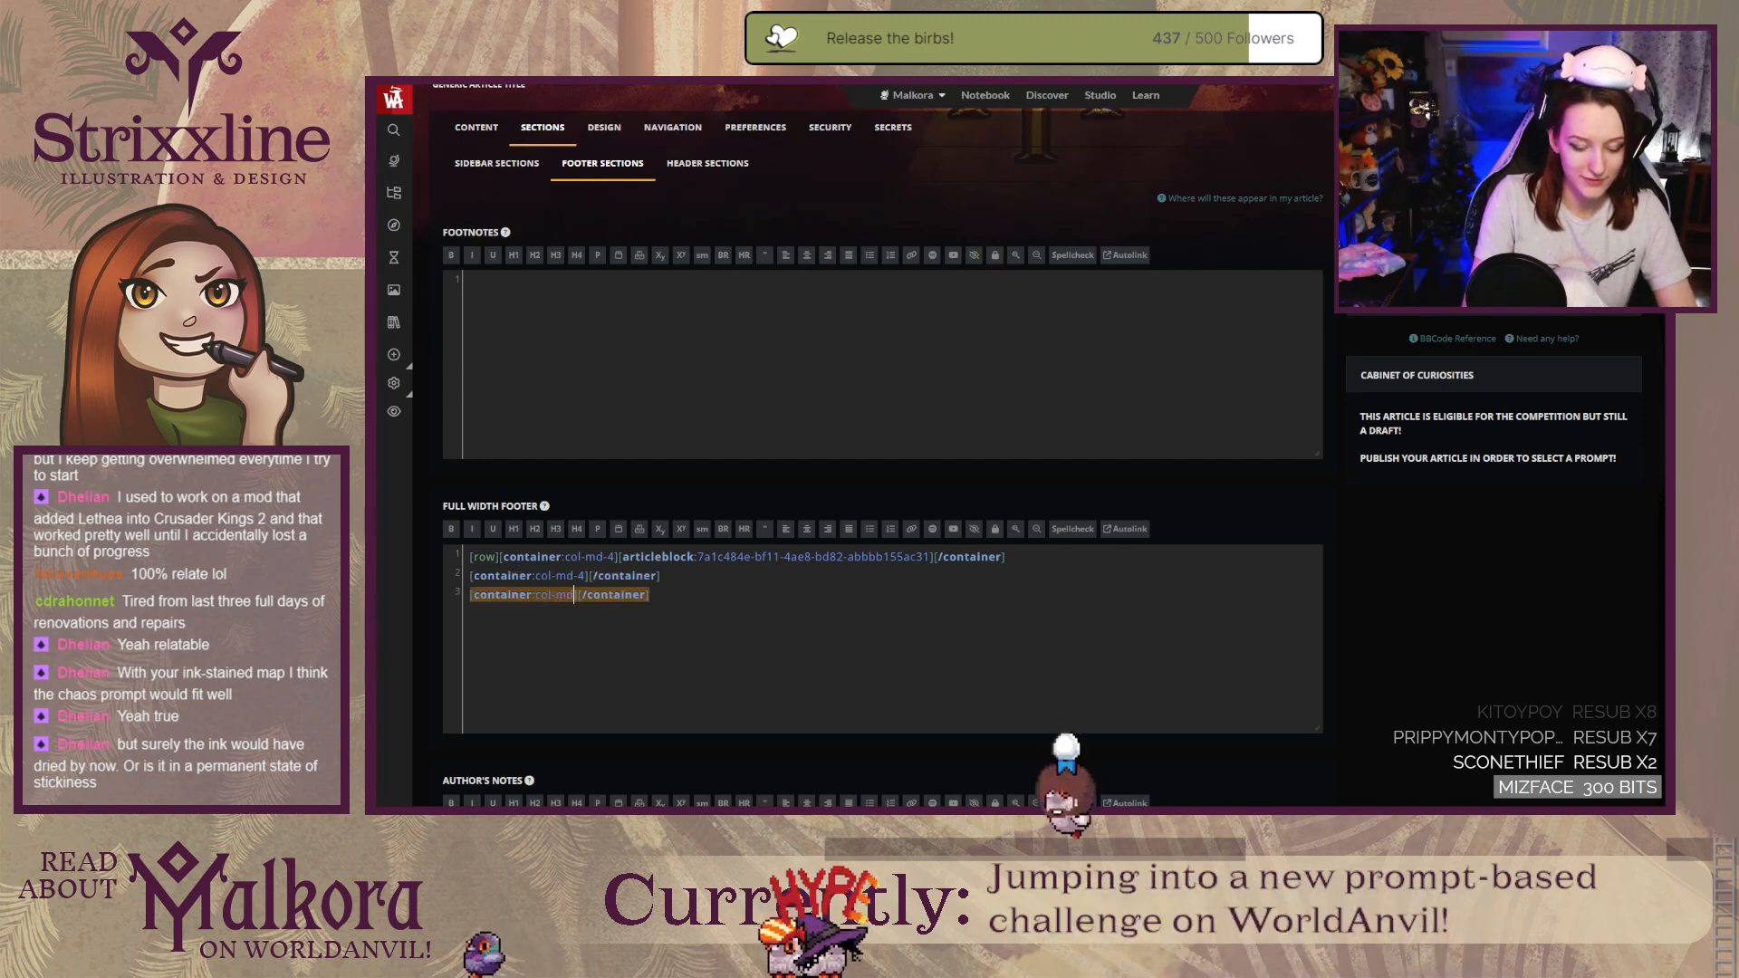
Step: Complete the third container in the full width footer as col-md-4 and close the layout with [/row]
{"action": "type", "text": "-md-4"}
{"action": "key", "text": "End"}
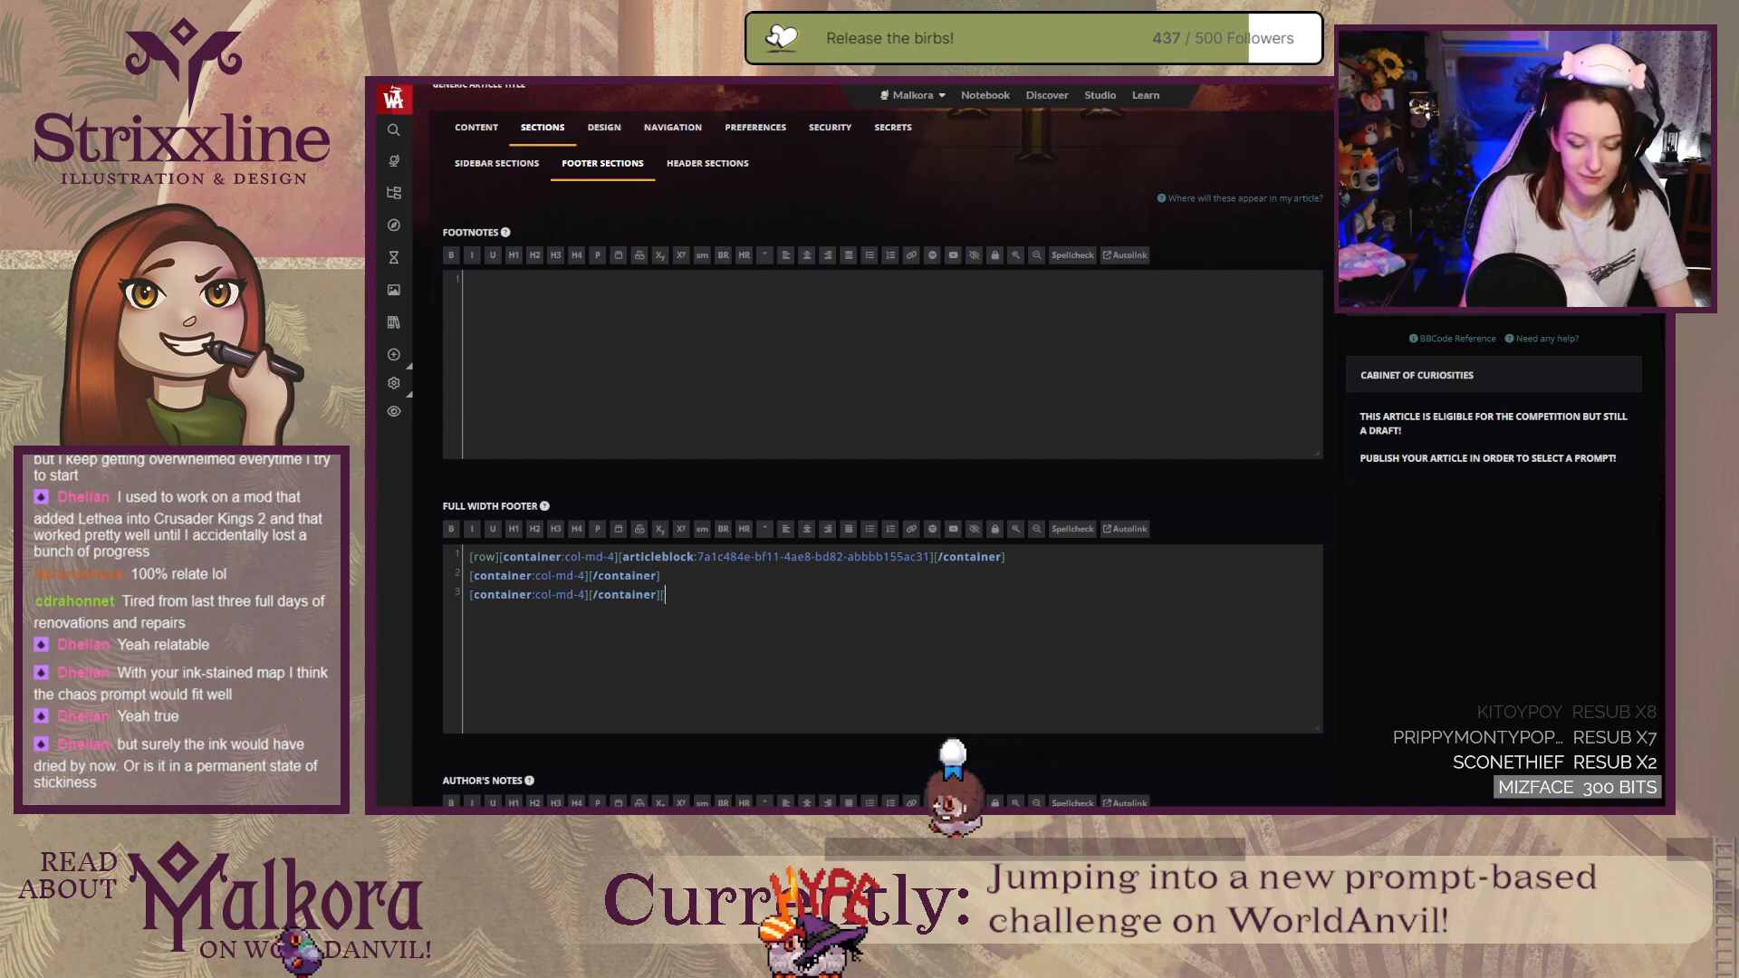
{"action": "type", "text": "[/row]"}
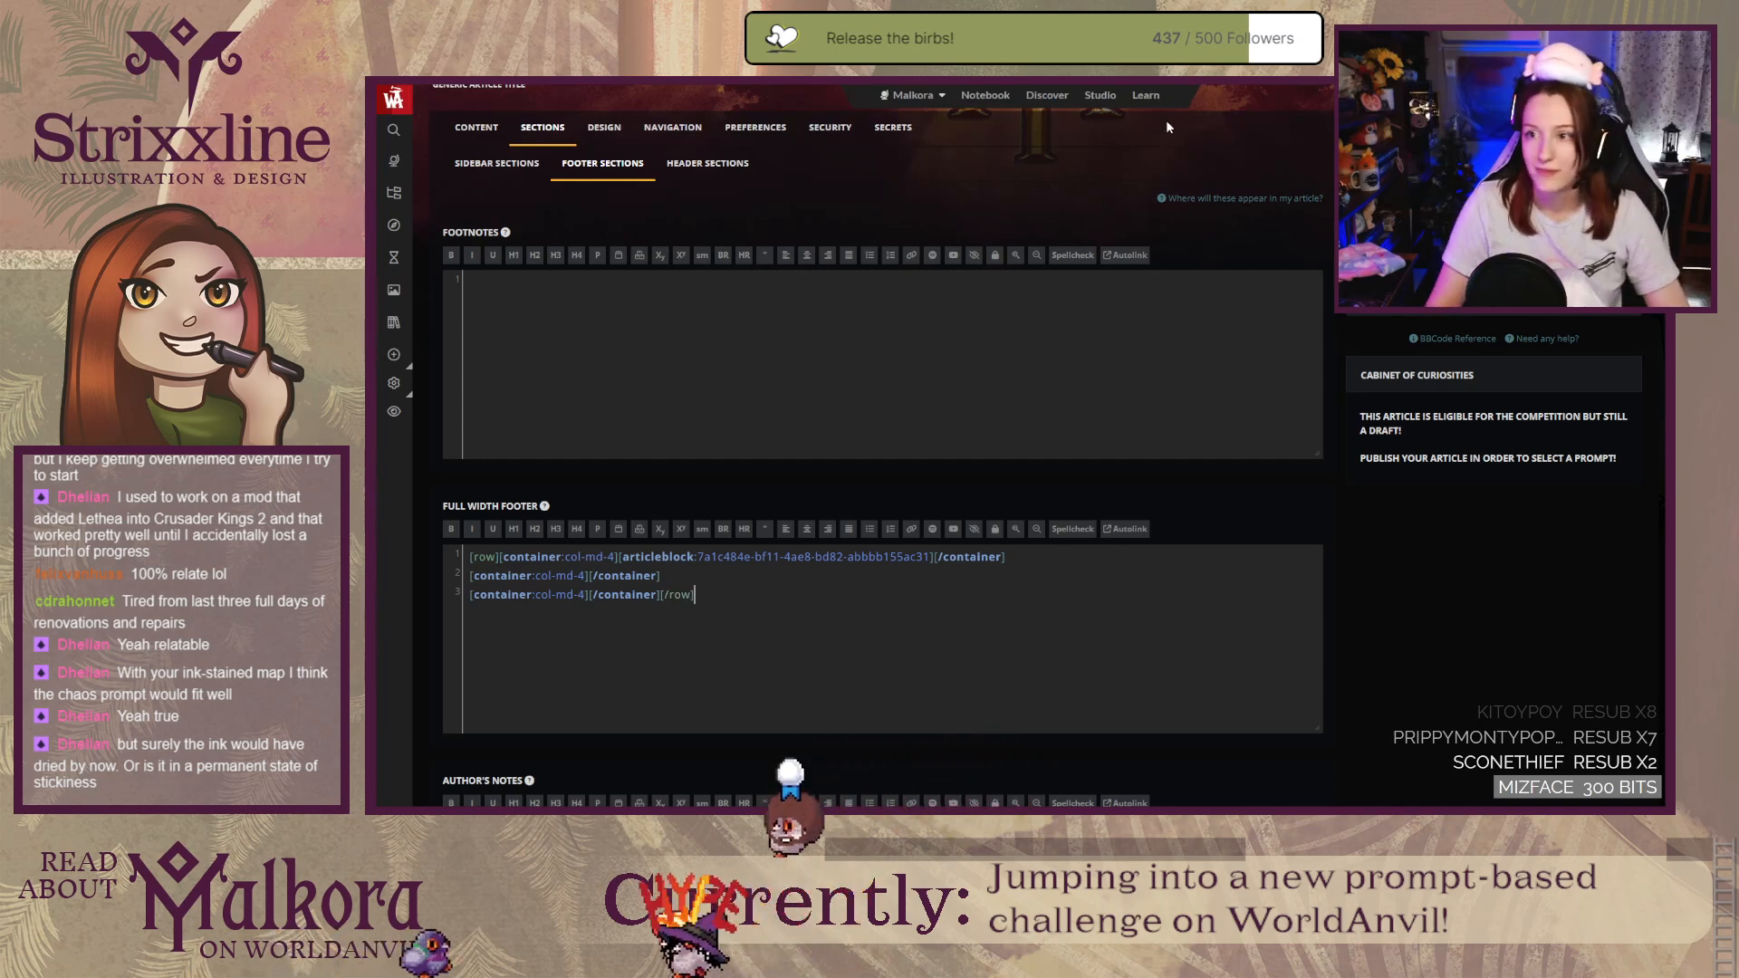
Step: View the Librarian's Collection article in a separate tab and check how the footer's article block is laid out
{"action": "scroll", "coordinate": [1429, 322], "scroll_direction": "up", "scroll_amount": 2}
{"action": "right_click", "coordinate": [1552, 368]}
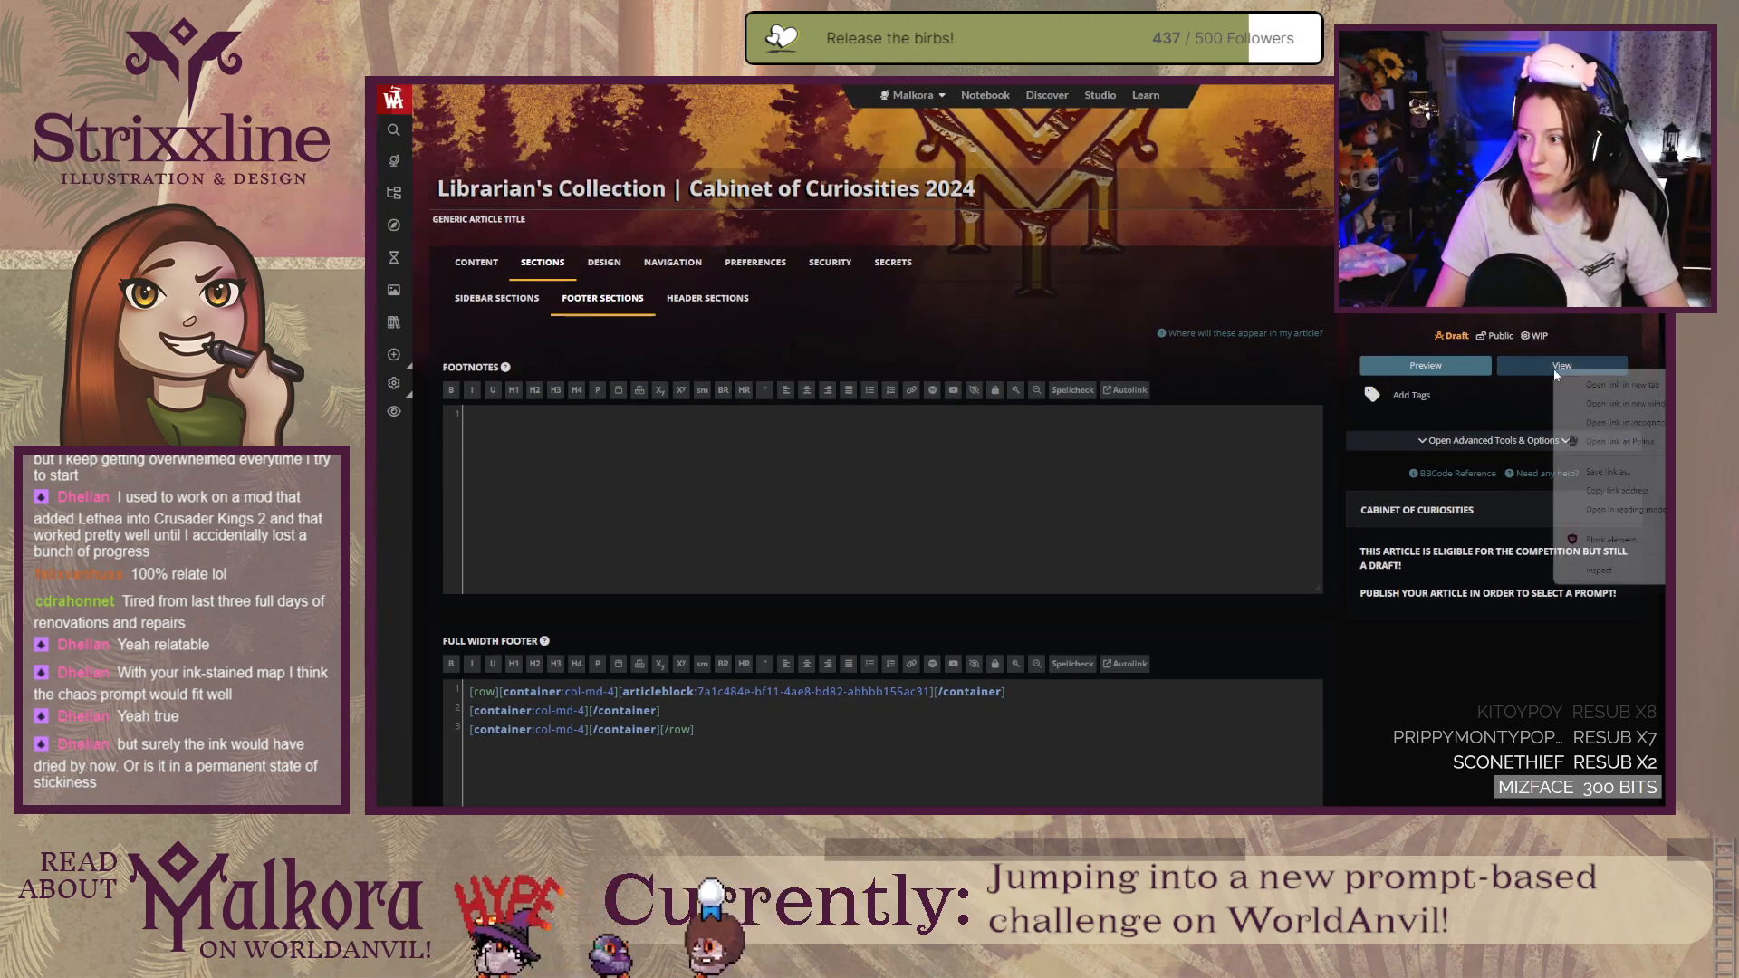
{"action": "left_click", "coordinate": [1599, 406]}
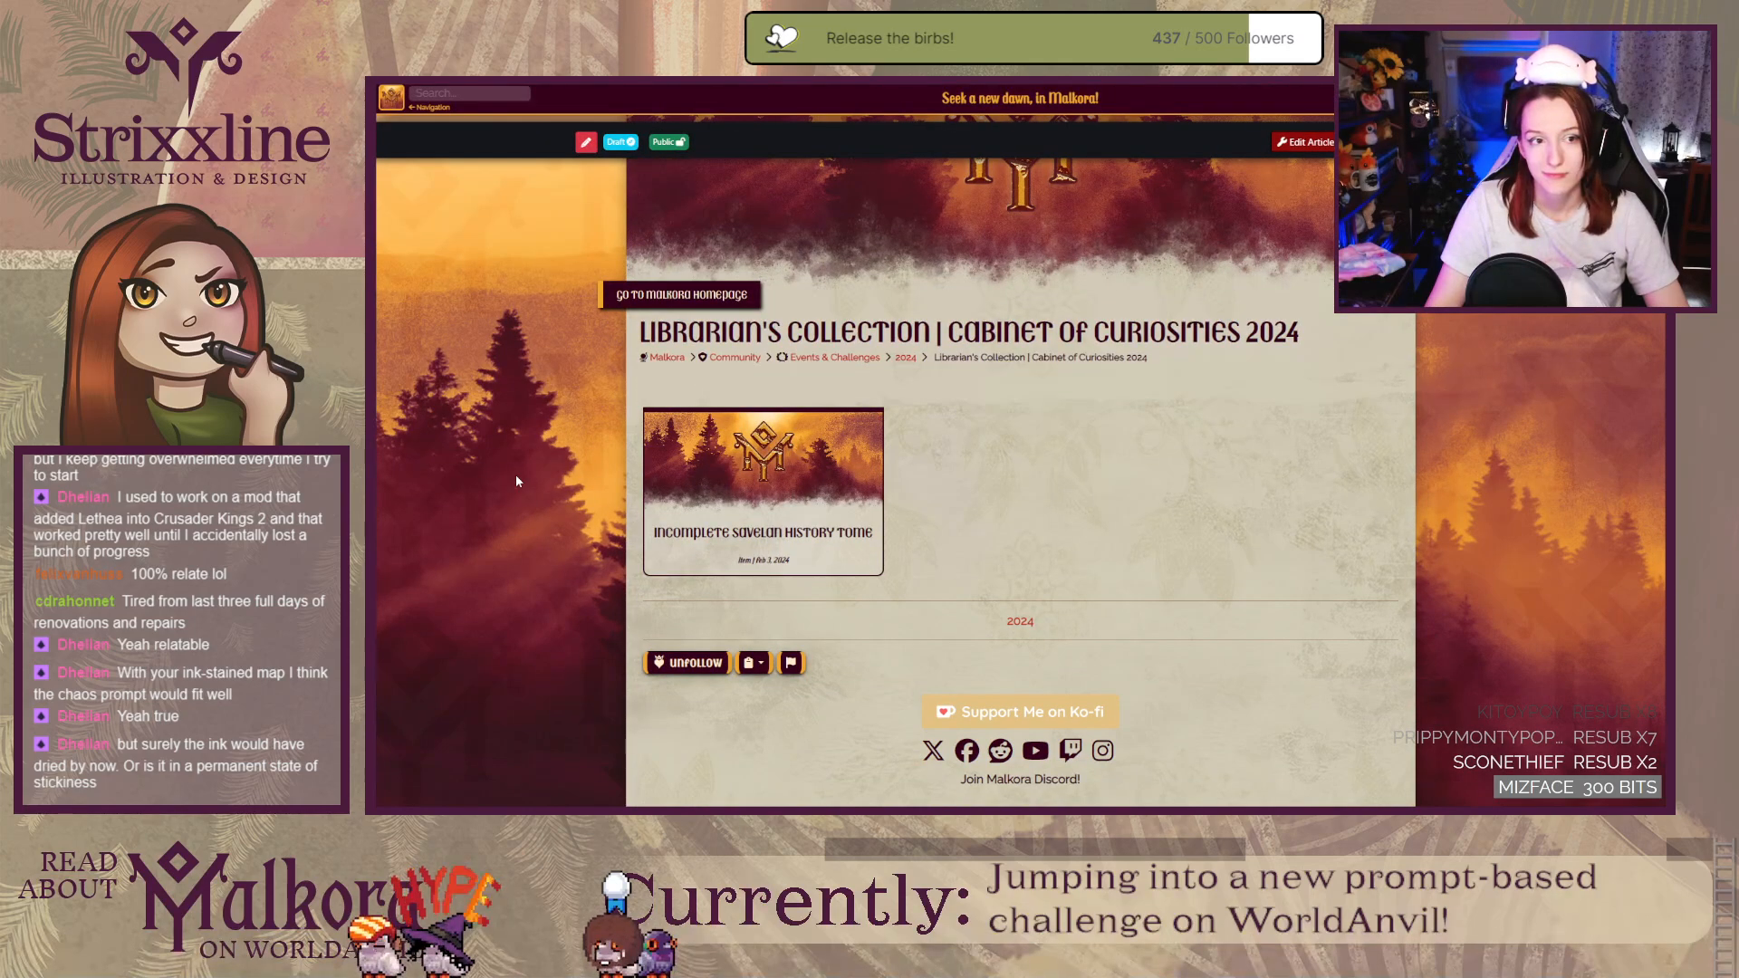
{"action": "scroll", "coordinate": [514, 474], "scroll_direction": "up", "scroll_amount": 1}
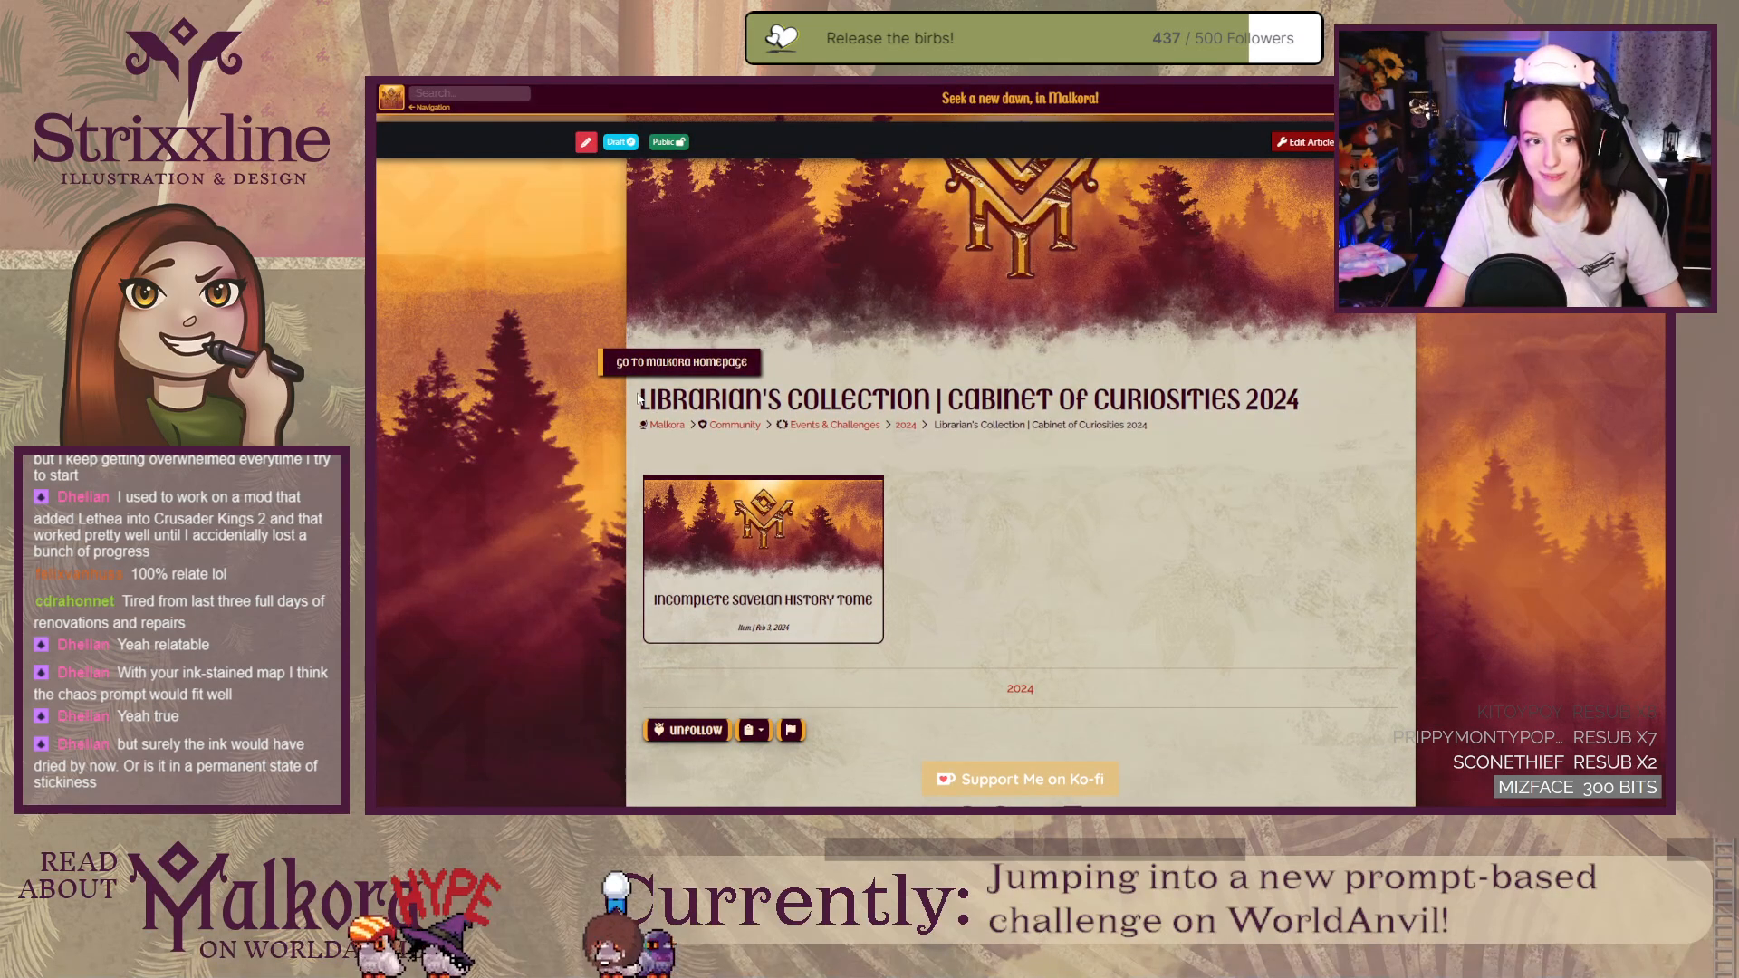
{"action": "left_click_drag", "start_coordinate": [639, 399], "coordinate": [931, 400]}
{"action": "left_click", "coordinate": [931, 400]}
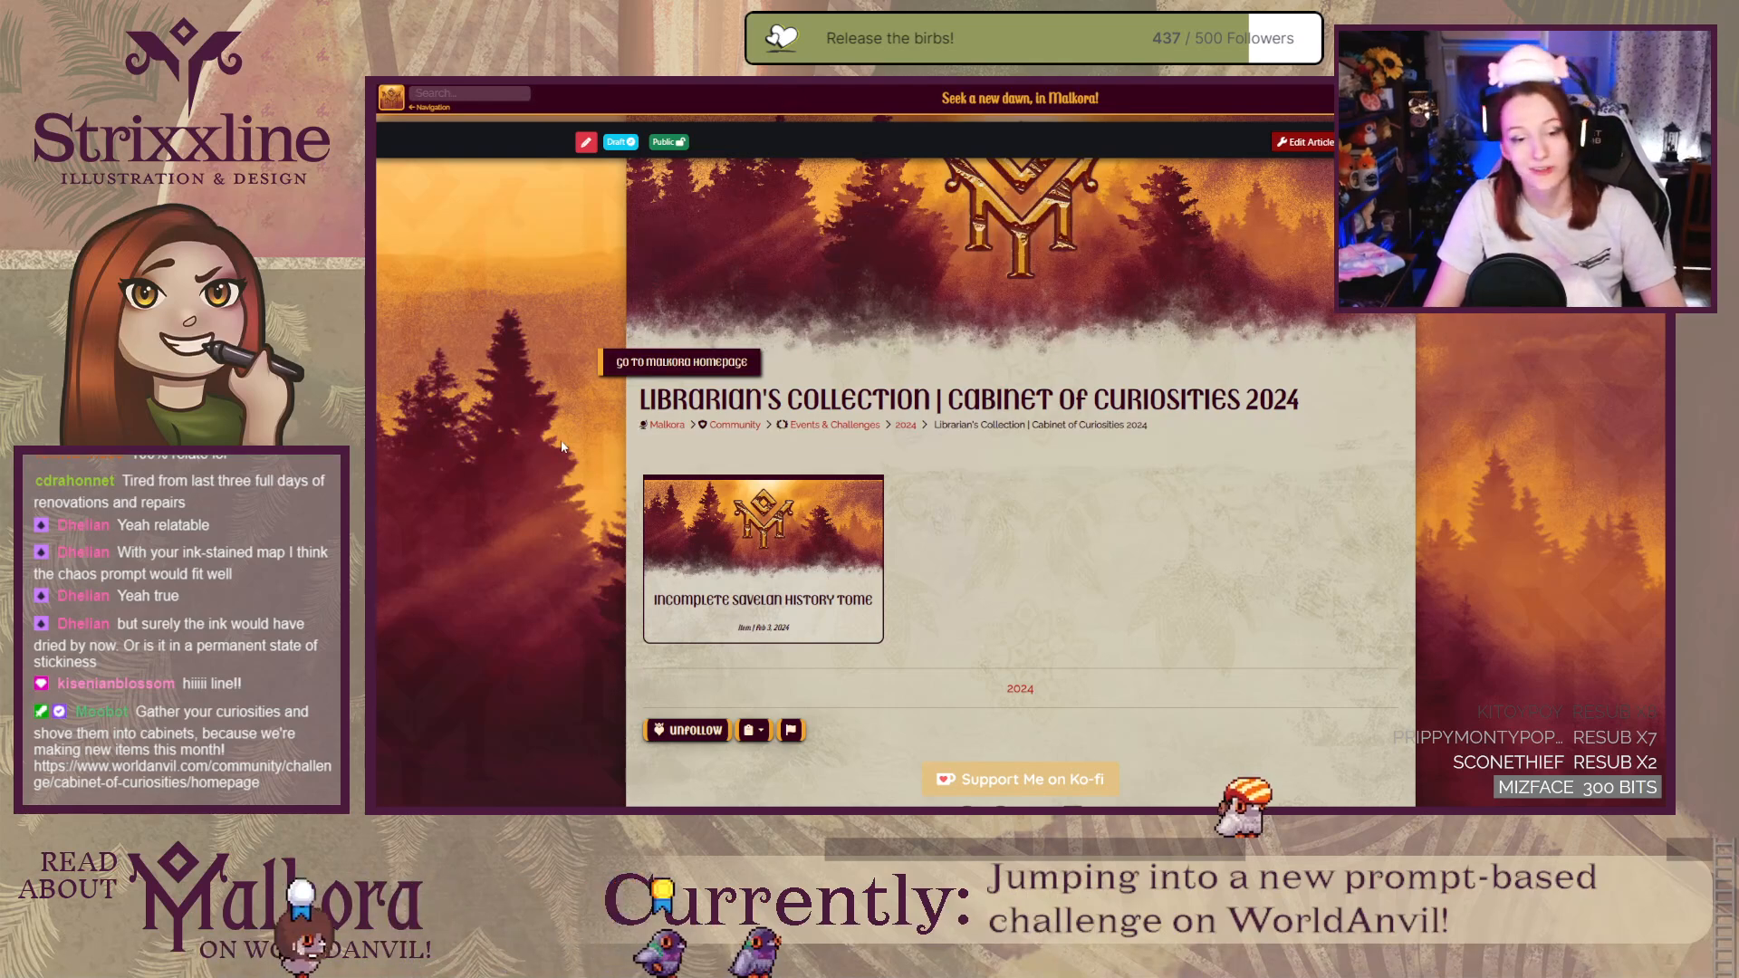
{"action": "scroll", "coordinate": [462, 487], "scroll_direction": "down", "scroll_amount": 3}
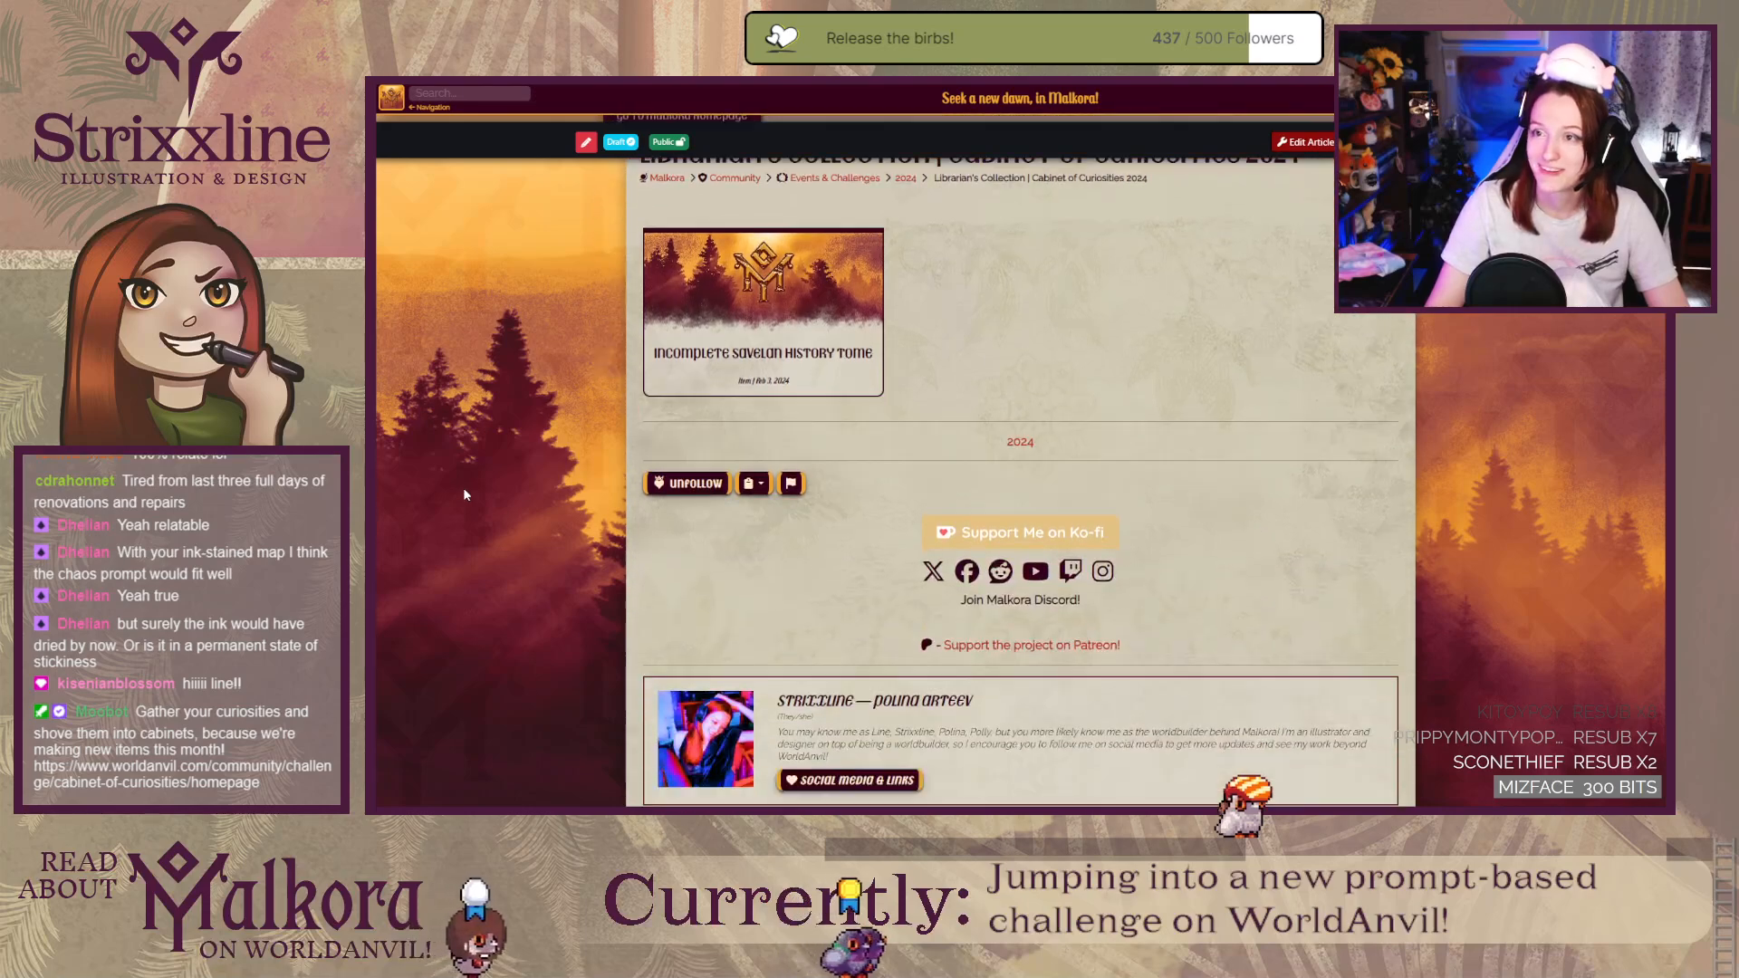
{"action": "scroll", "coordinate": [466, 486], "scroll_direction": "up", "scroll_amount": 2}
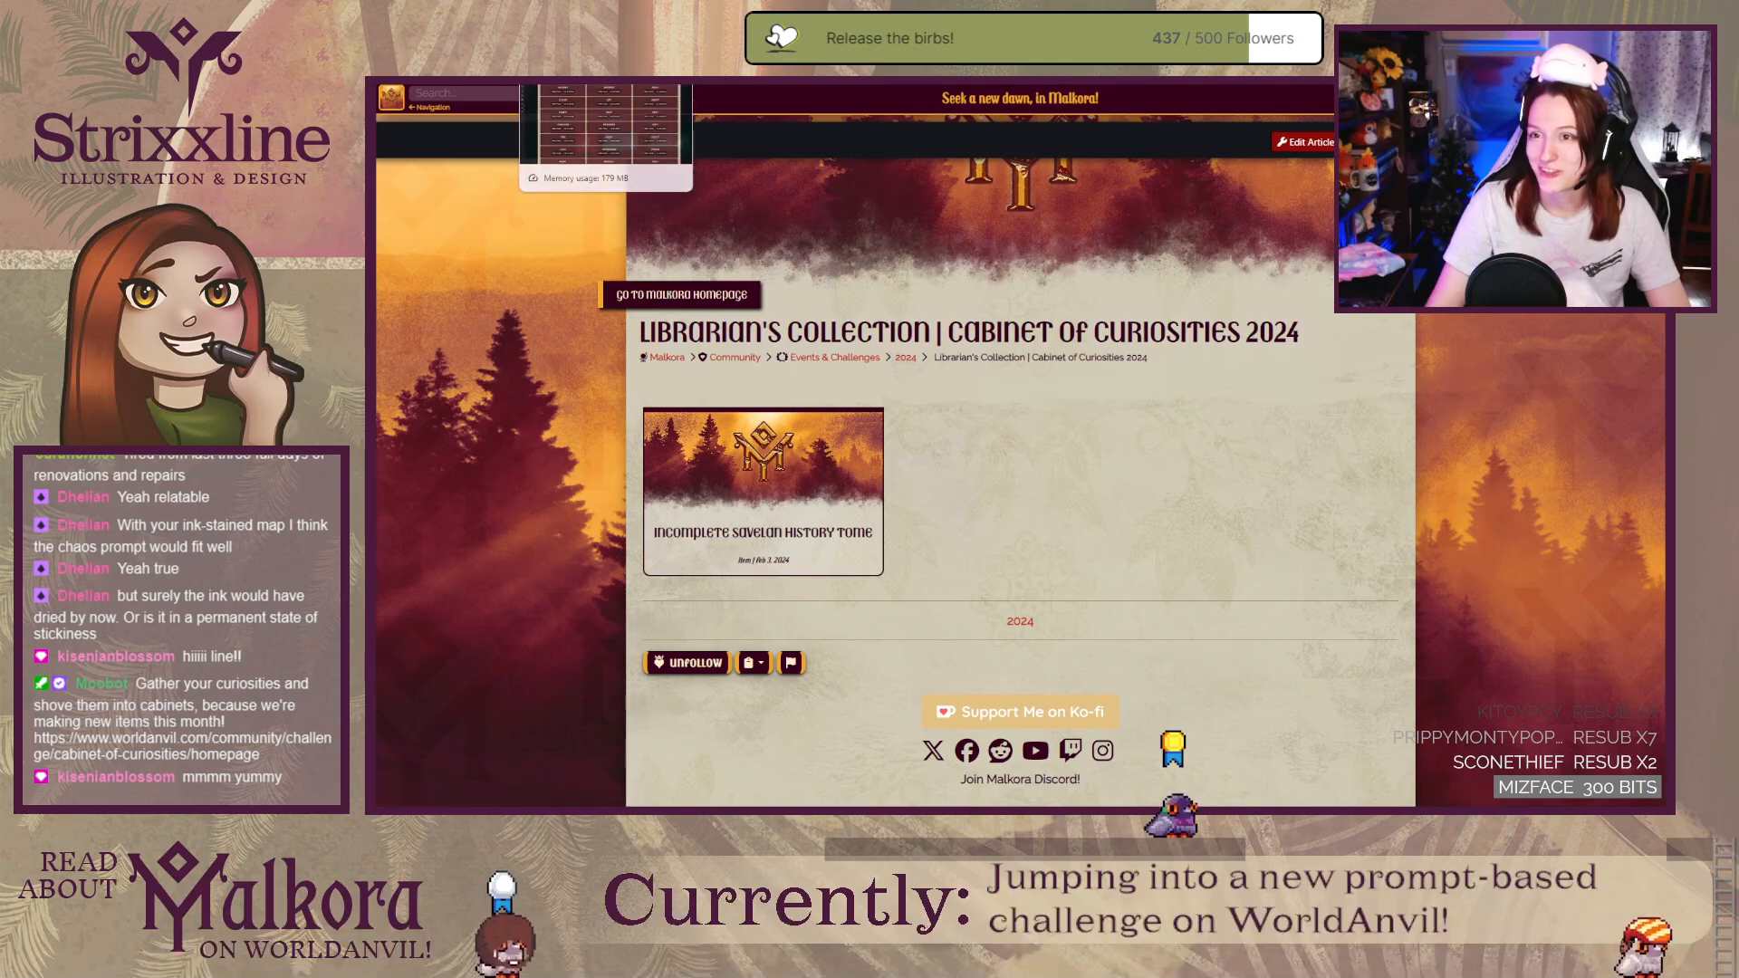
Step: Read through the Cabinet of Curiosities challenge introduction and its full list of prompts
{"action": "left_click", "coordinate": [576, 85]}
{"action": "scroll", "coordinate": [482, 393], "scroll_direction": "up", "scroll_amount": 8}
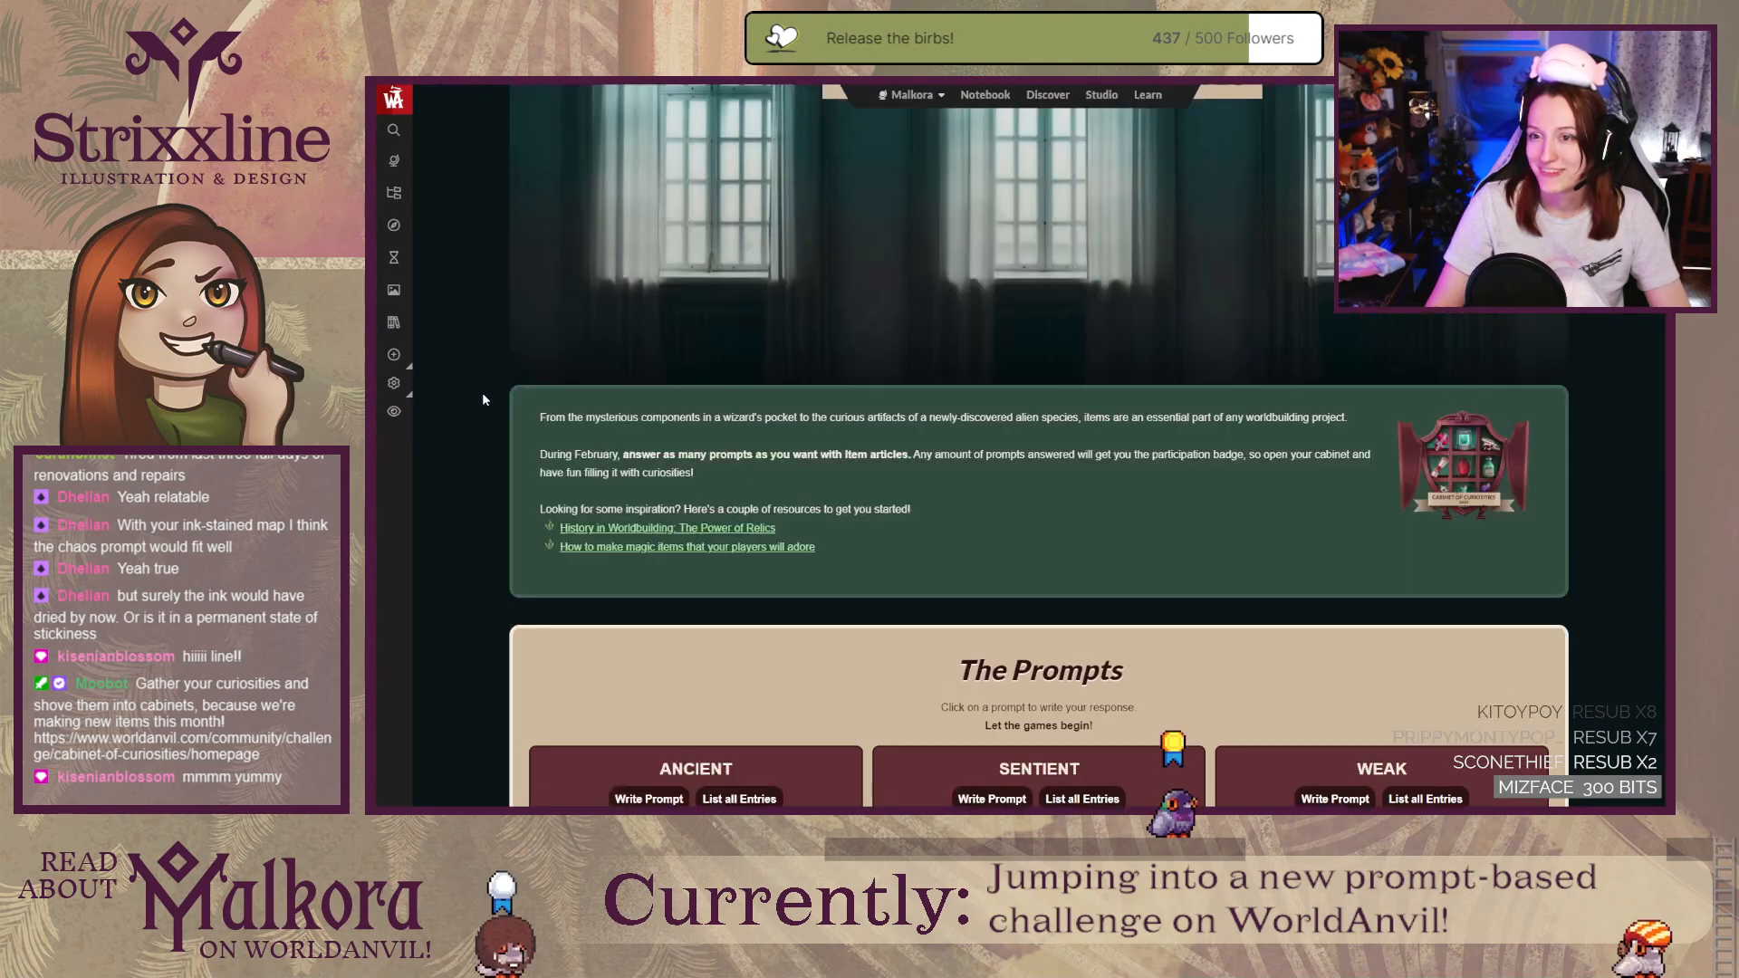
{"action": "scroll", "coordinate": [482, 393], "scroll_direction": "down", "scroll_amount": 7}
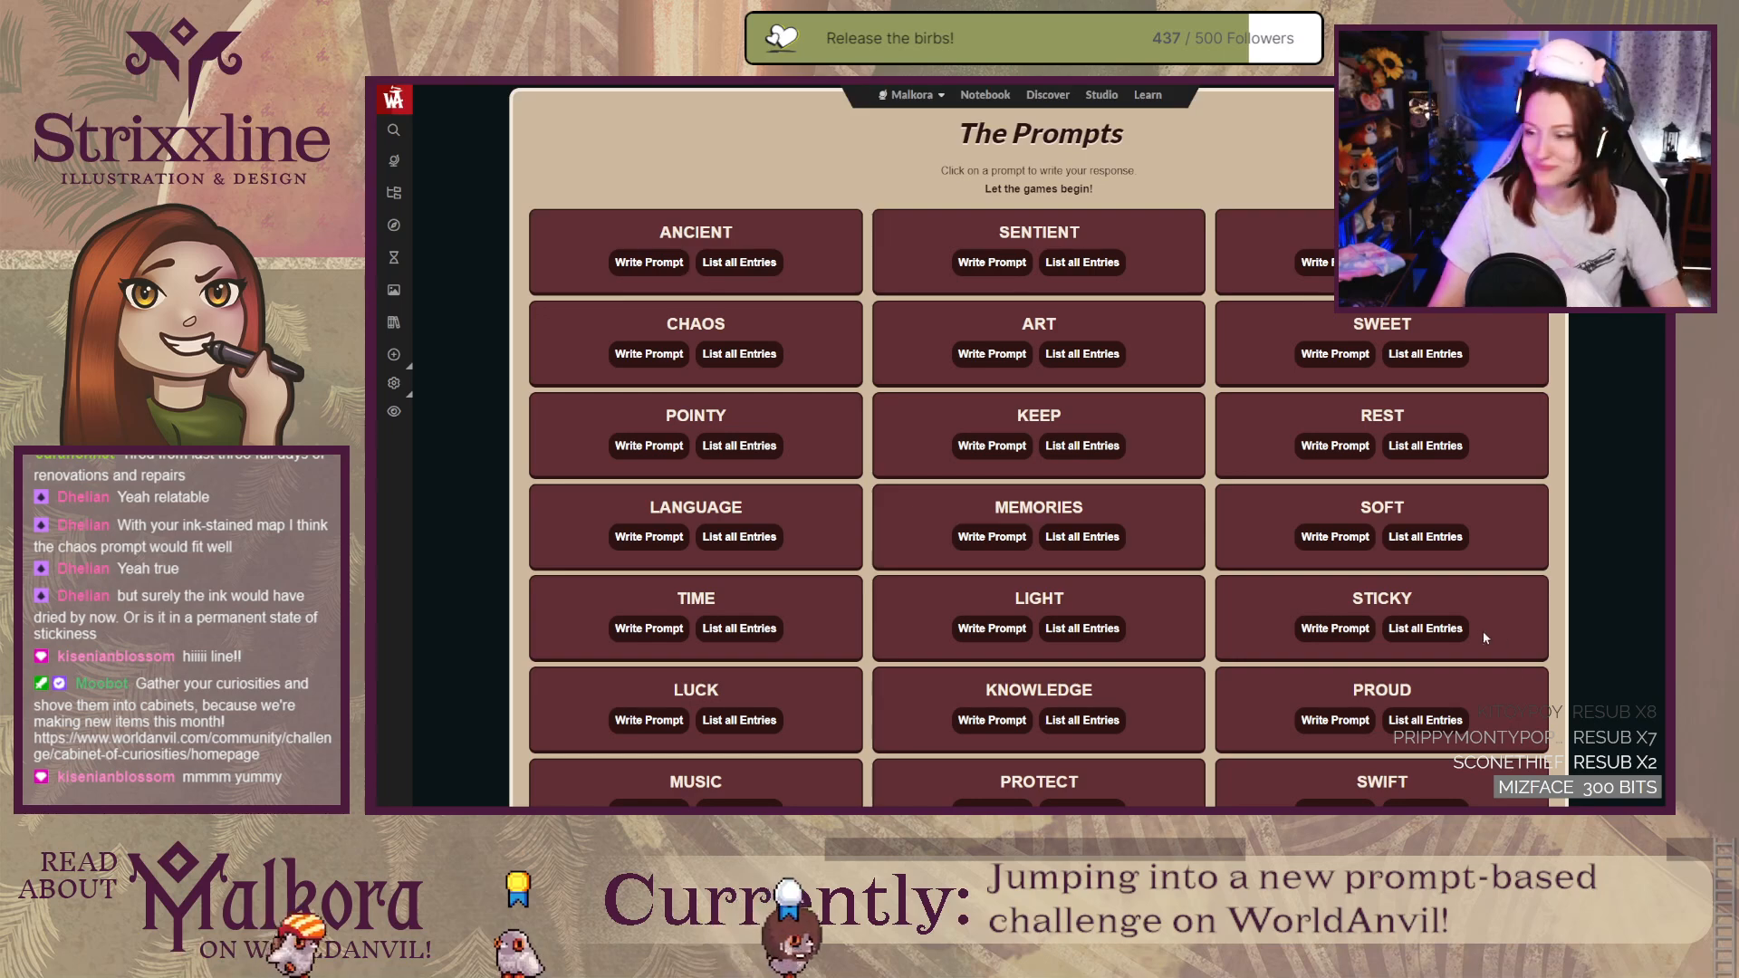
{"action": "scroll", "coordinate": [1531, 640], "scroll_direction": "down", "scroll_amount": 2}
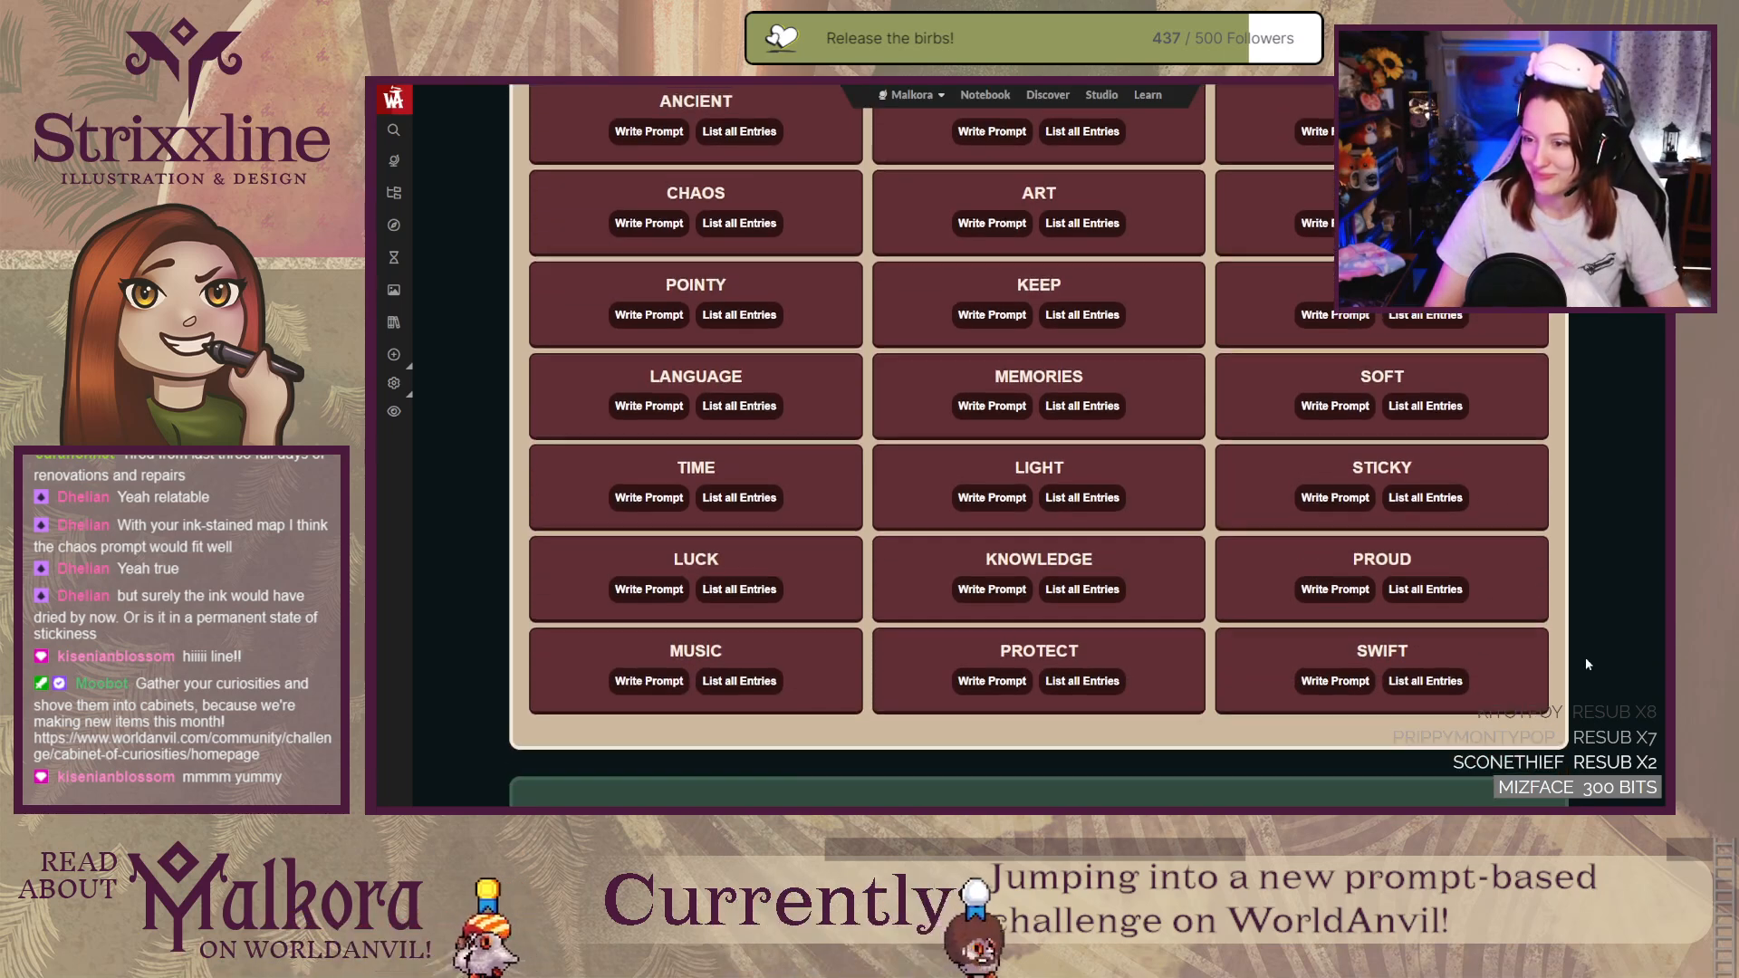
{"action": "scroll", "coordinate": [1585, 656], "scroll_direction": "up", "scroll_amount": 1}
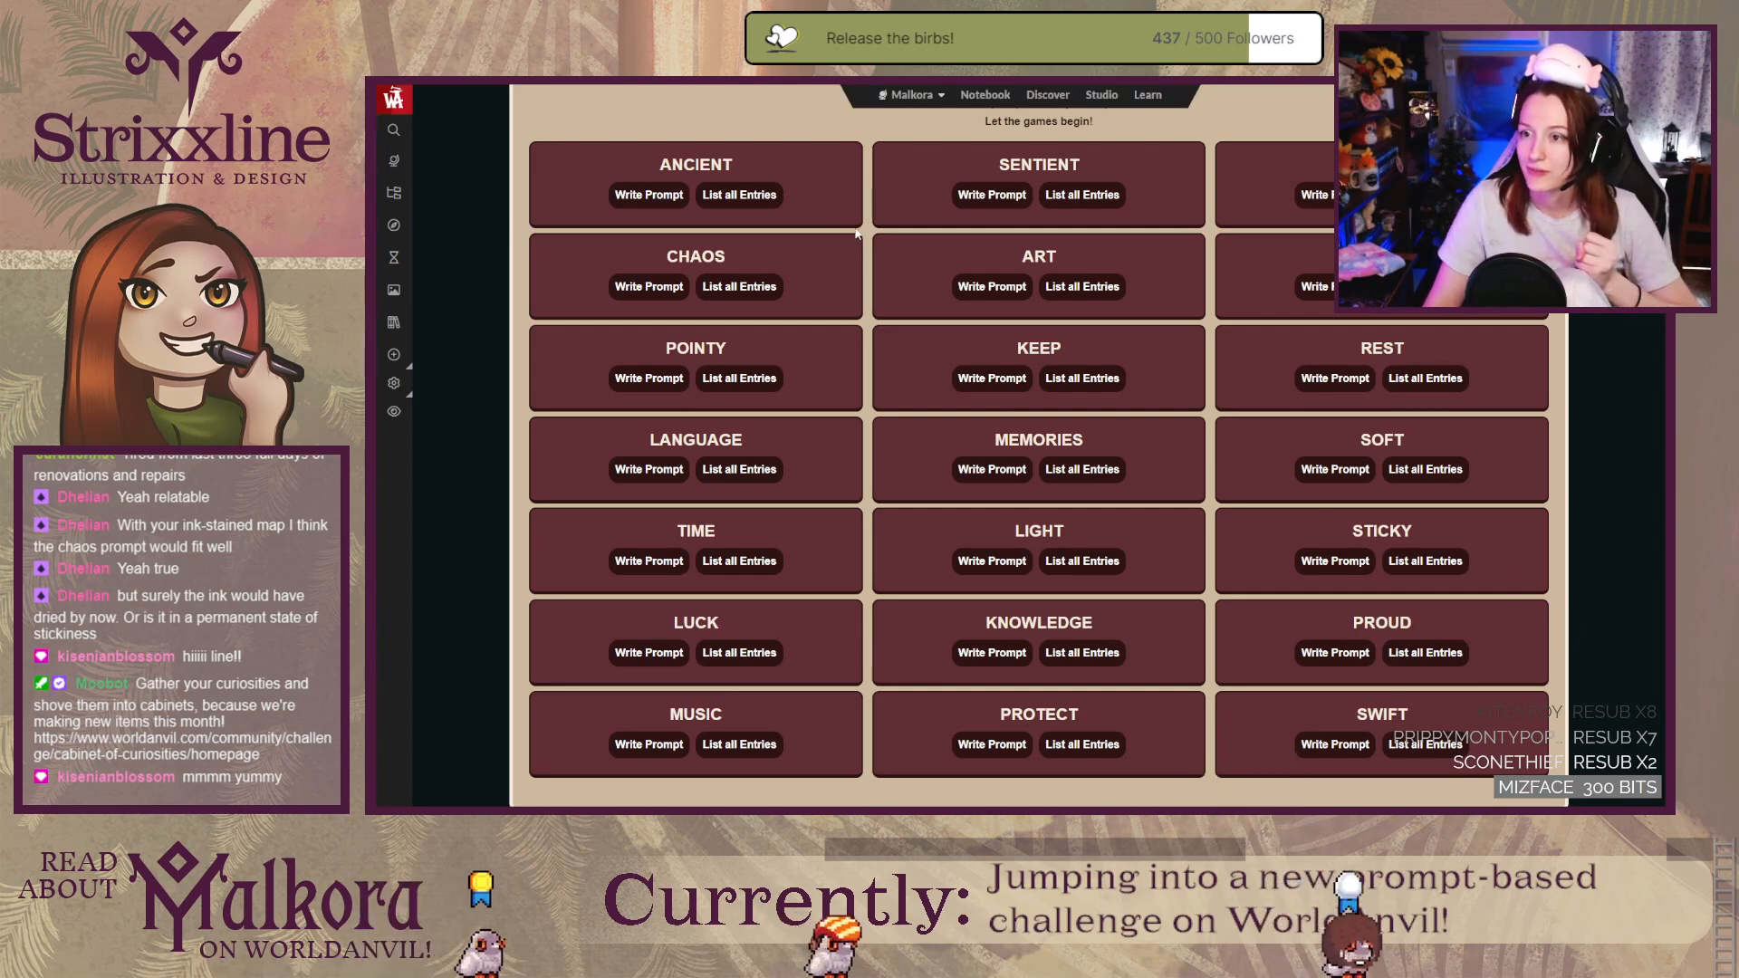
{"action": "scroll", "coordinate": [860, 260], "scroll_direction": "up", "scroll_amount": 2}
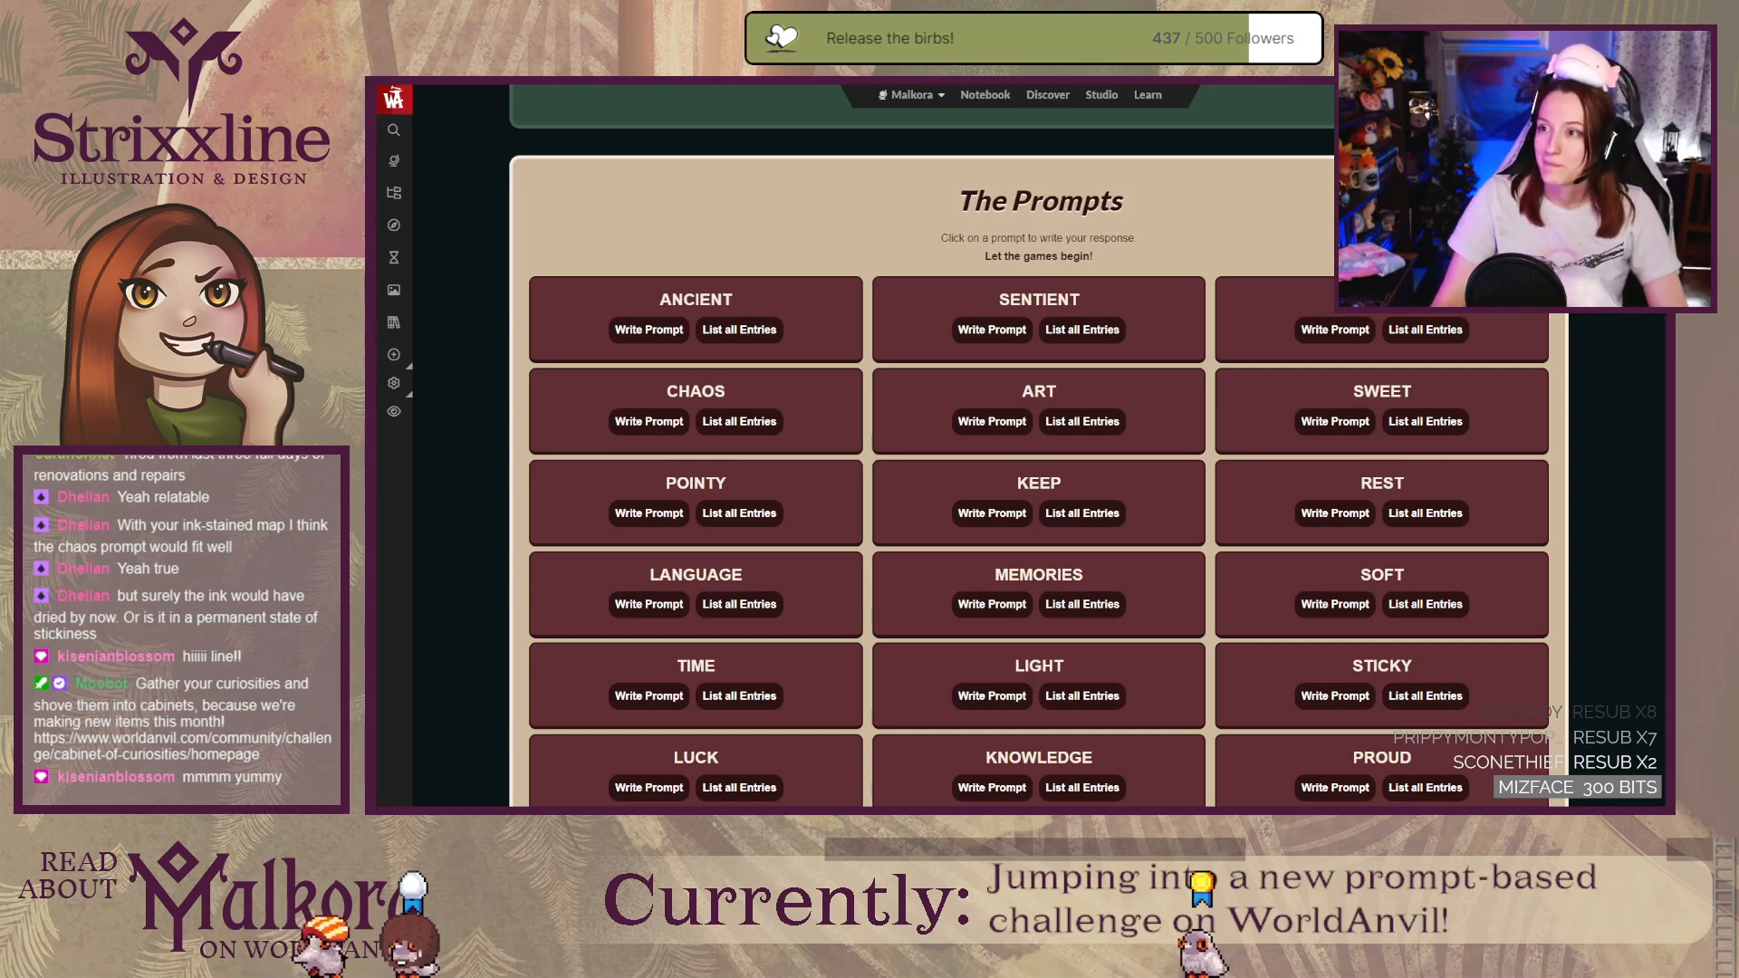
Step: Look over the Incomplete Savelan History Tome's editor, its published page and the image gallery, returning to the prompt list
{"action": "key", "text": "ctrl+Tab"}
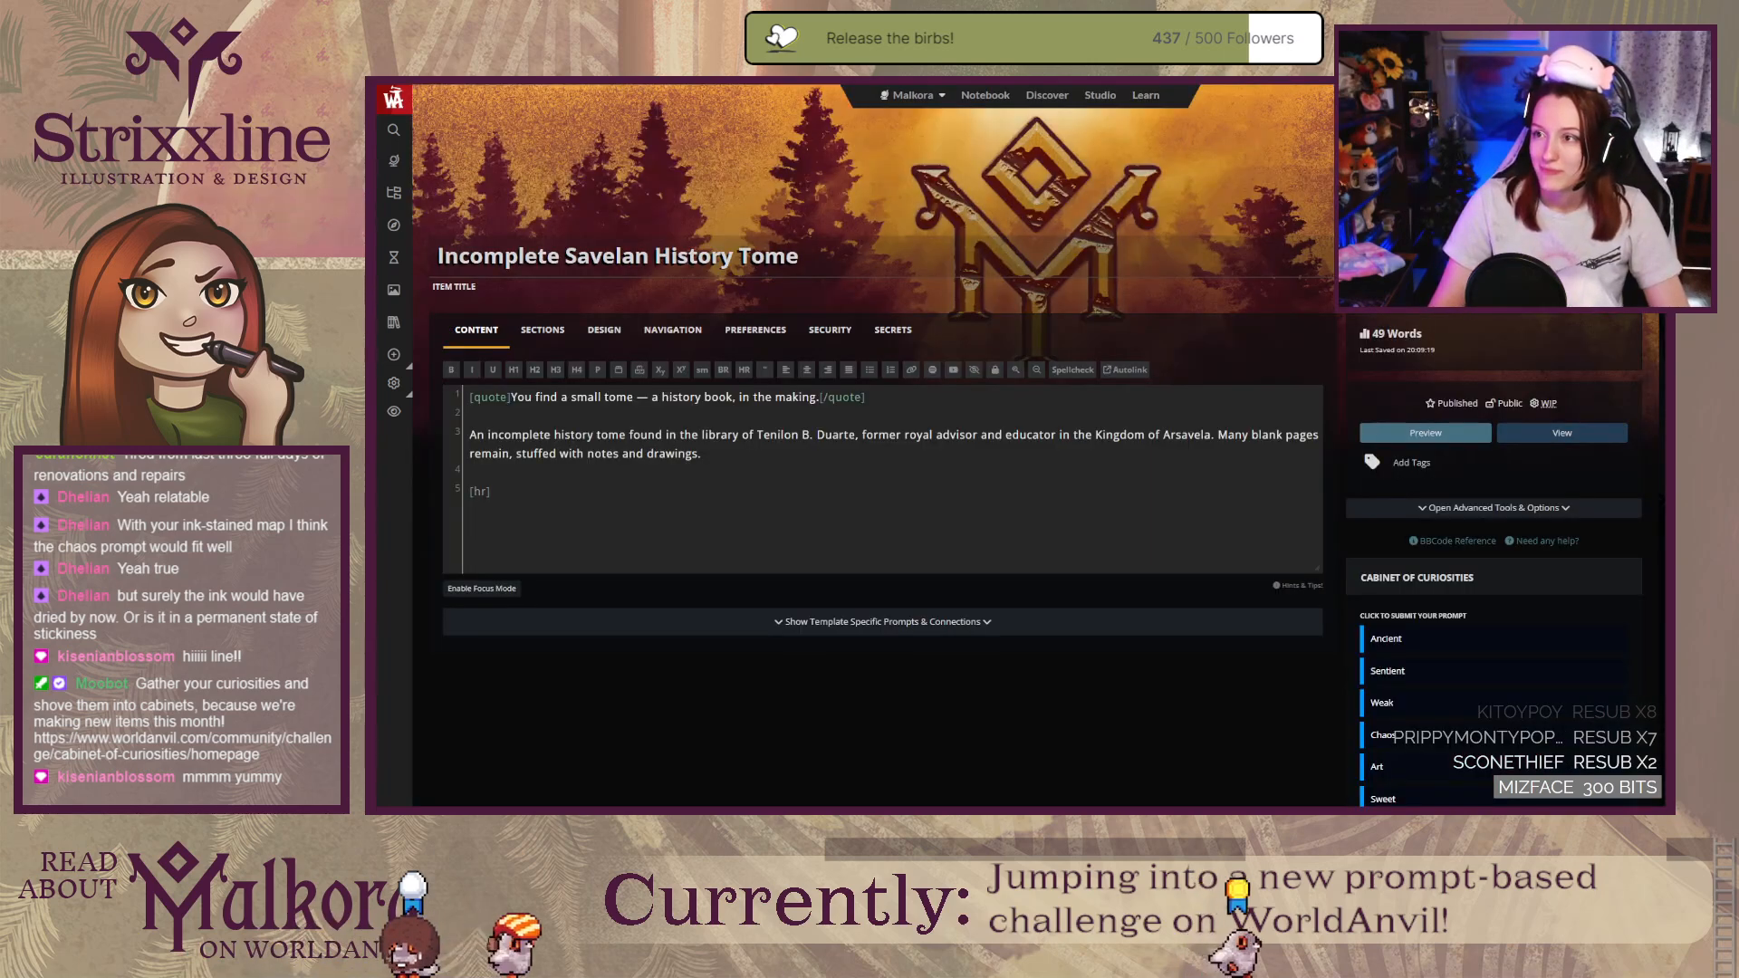
{"action": "key", "text": "ctrl+Tab"}
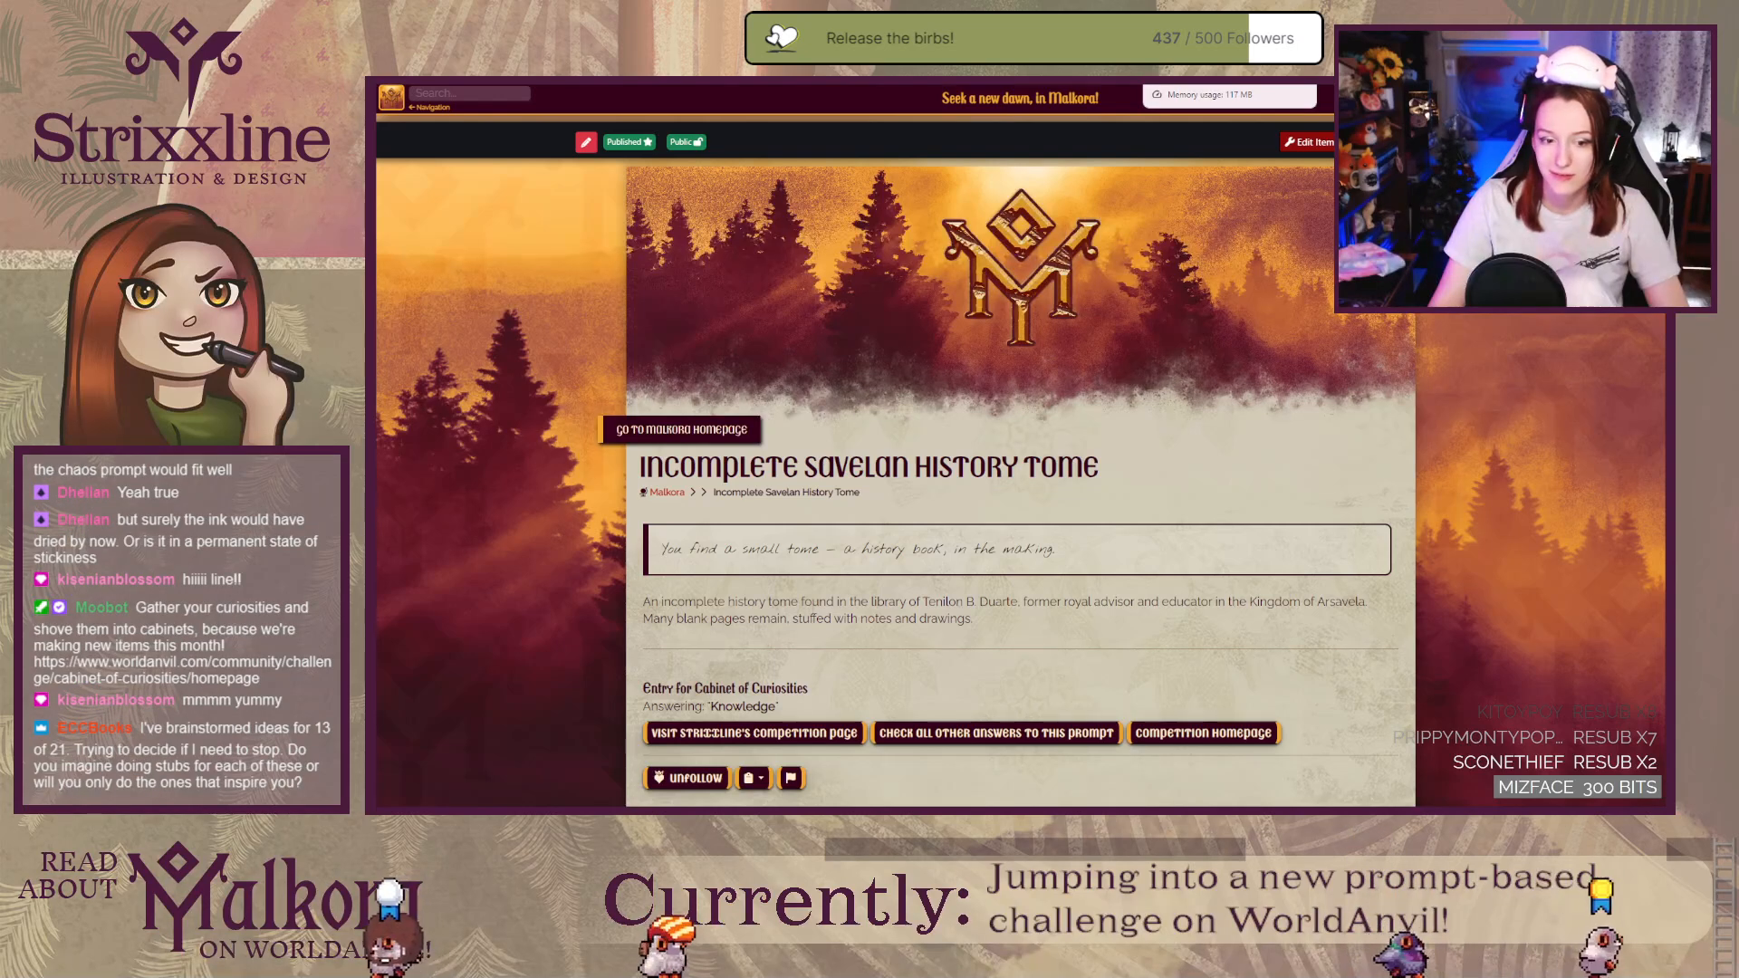
{"action": "key", "text": "ctrl+Tab"}
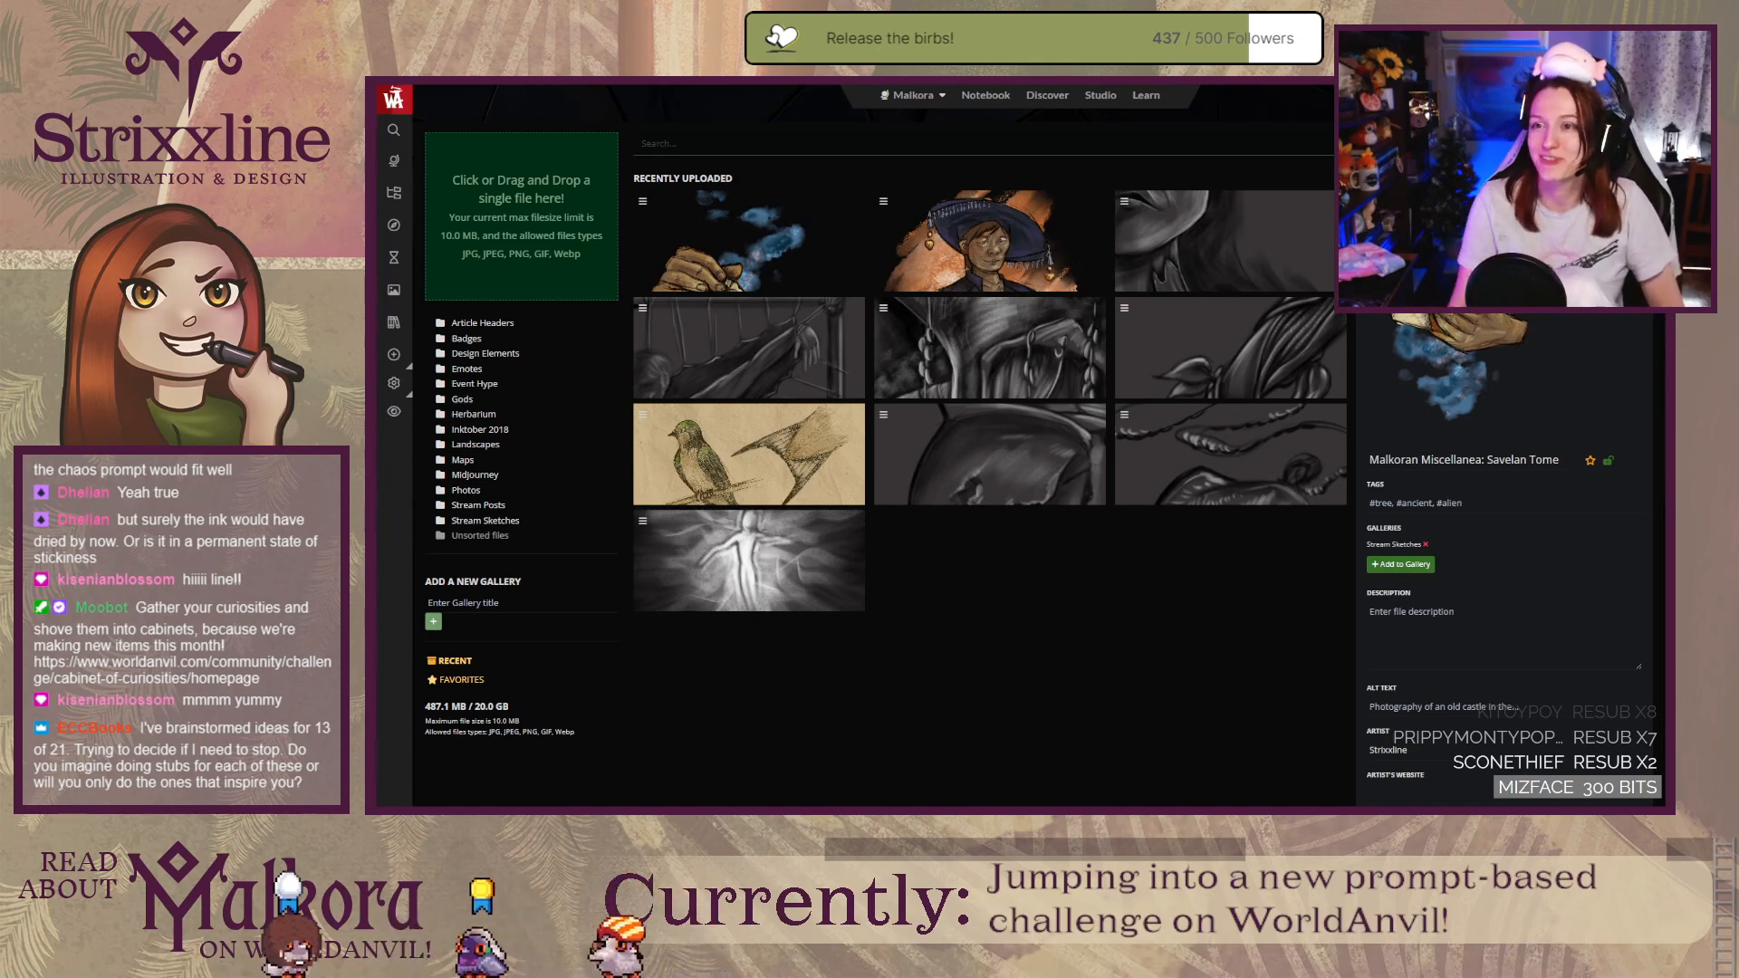
{"action": "key", "text": "ctrl+Tab"}
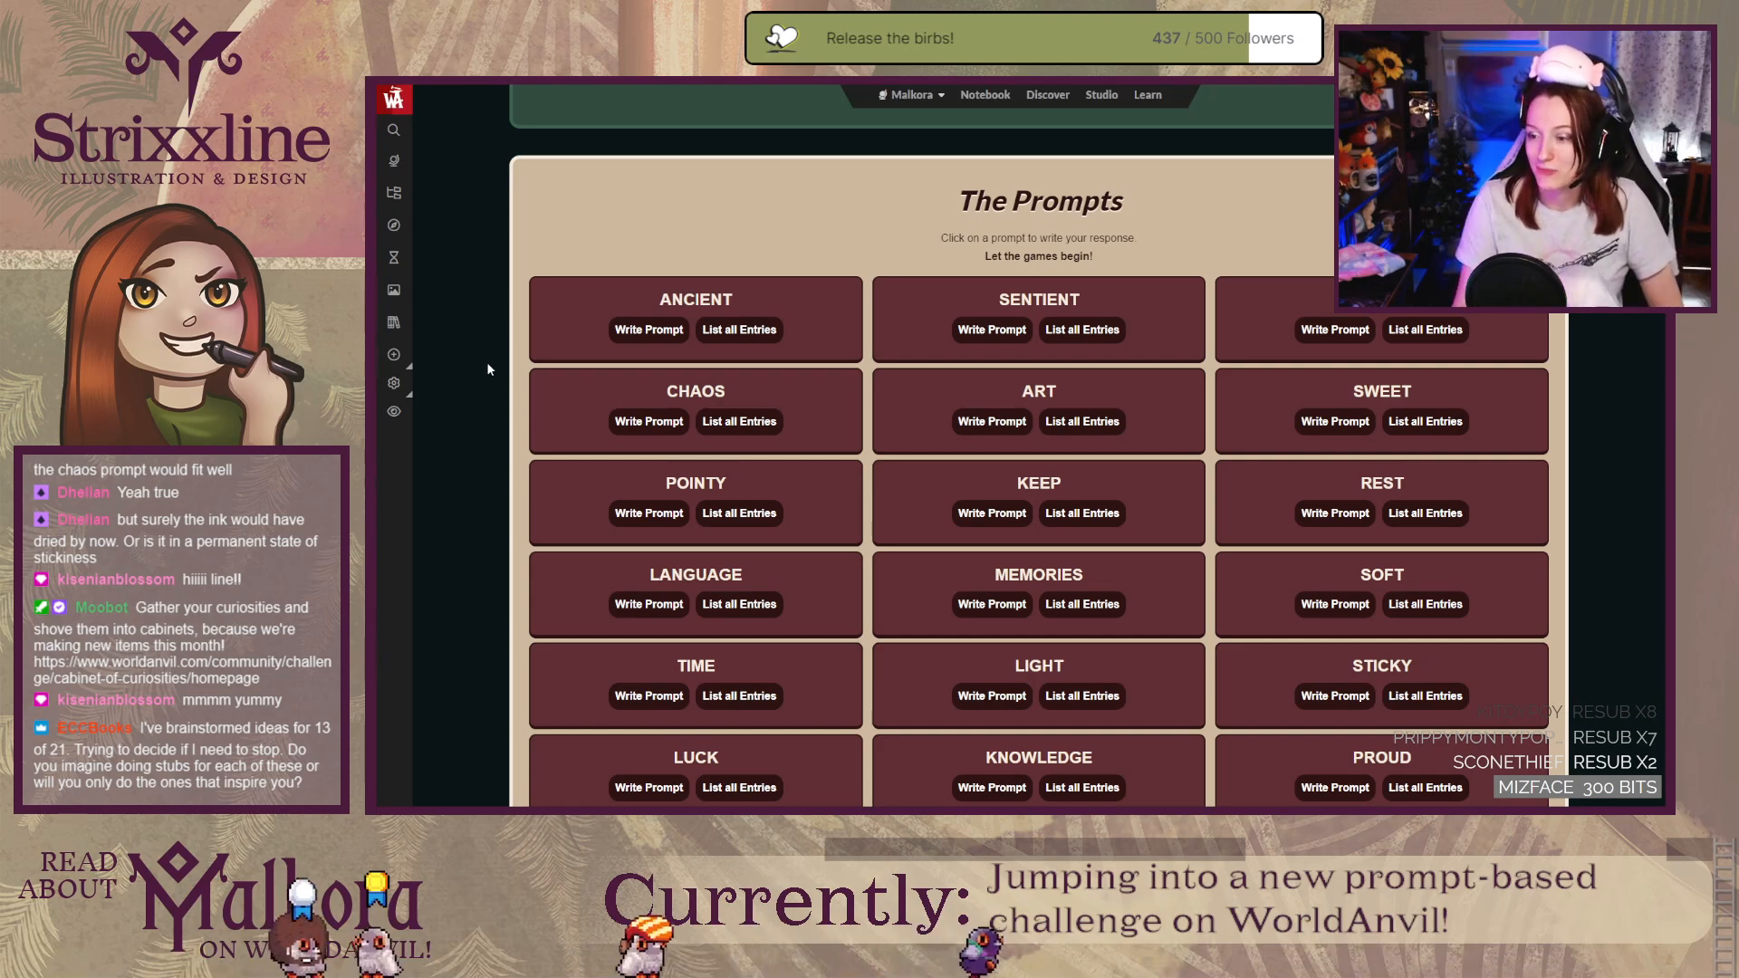
Step: Start prompt responses for Music and Light from the challenge's prompt list, each in its own tab
{"action": "scroll", "coordinate": [487, 361], "scroll_direction": "down", "scroll_amount": 2}
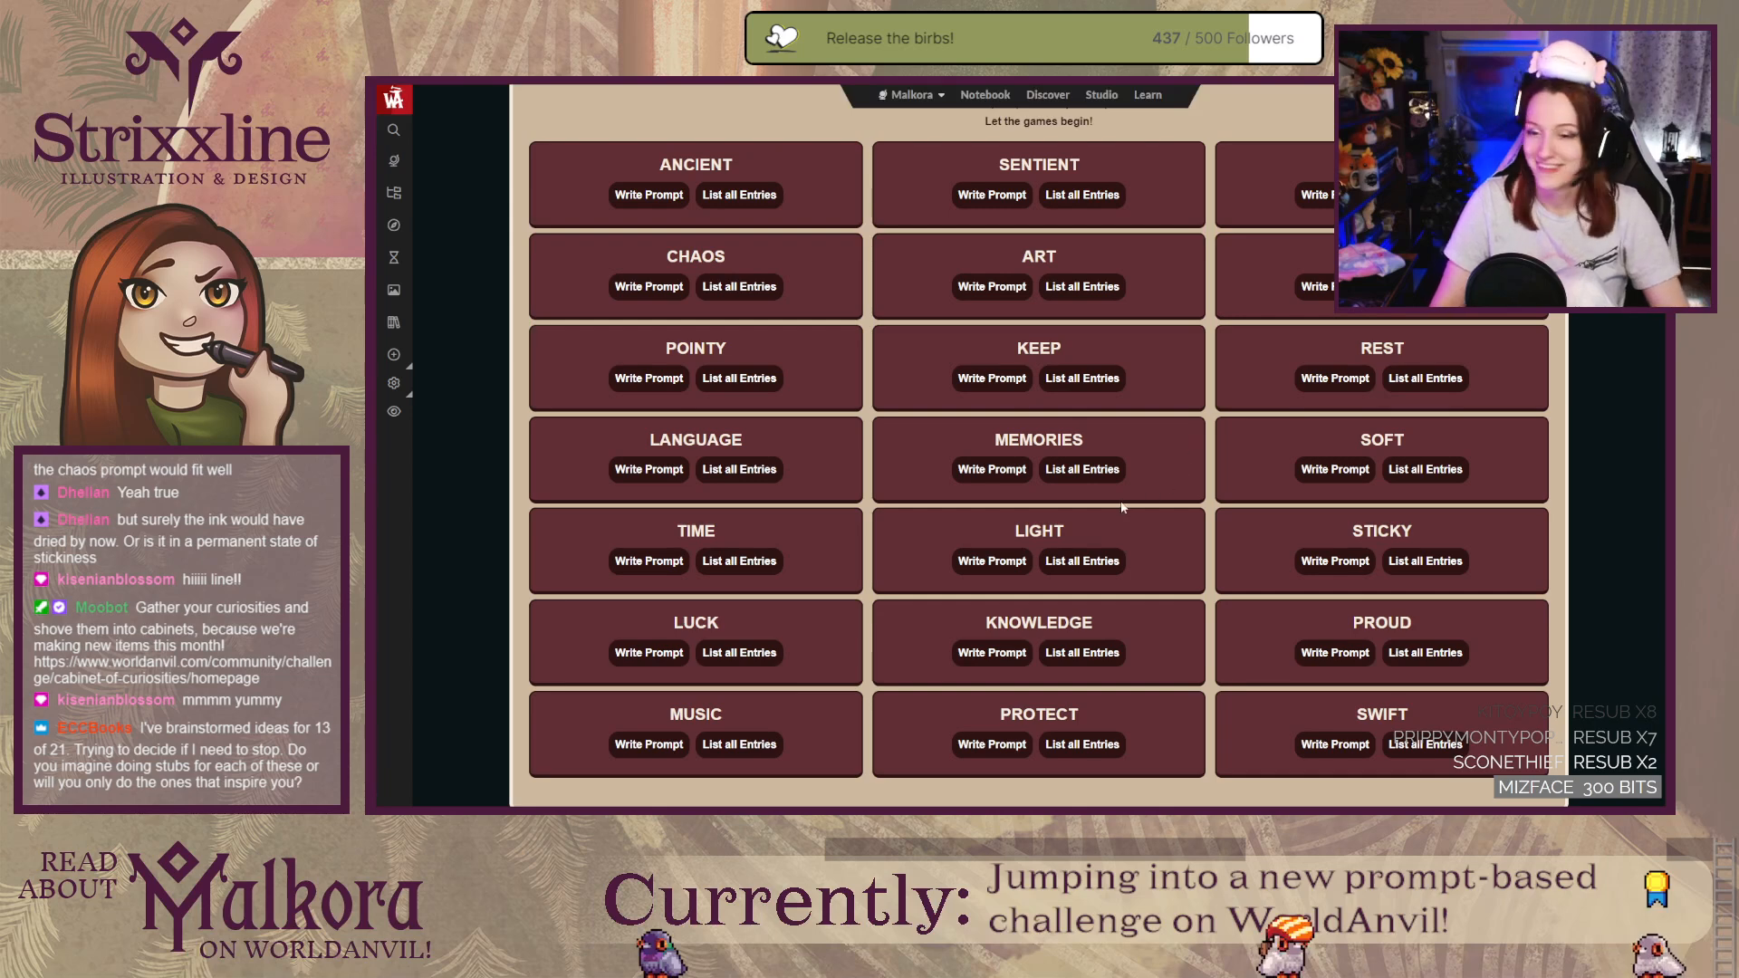
{"action": "scroll", "coordinate": [828, 670], "scroll_direction": "down", "scroll_amount": 1}
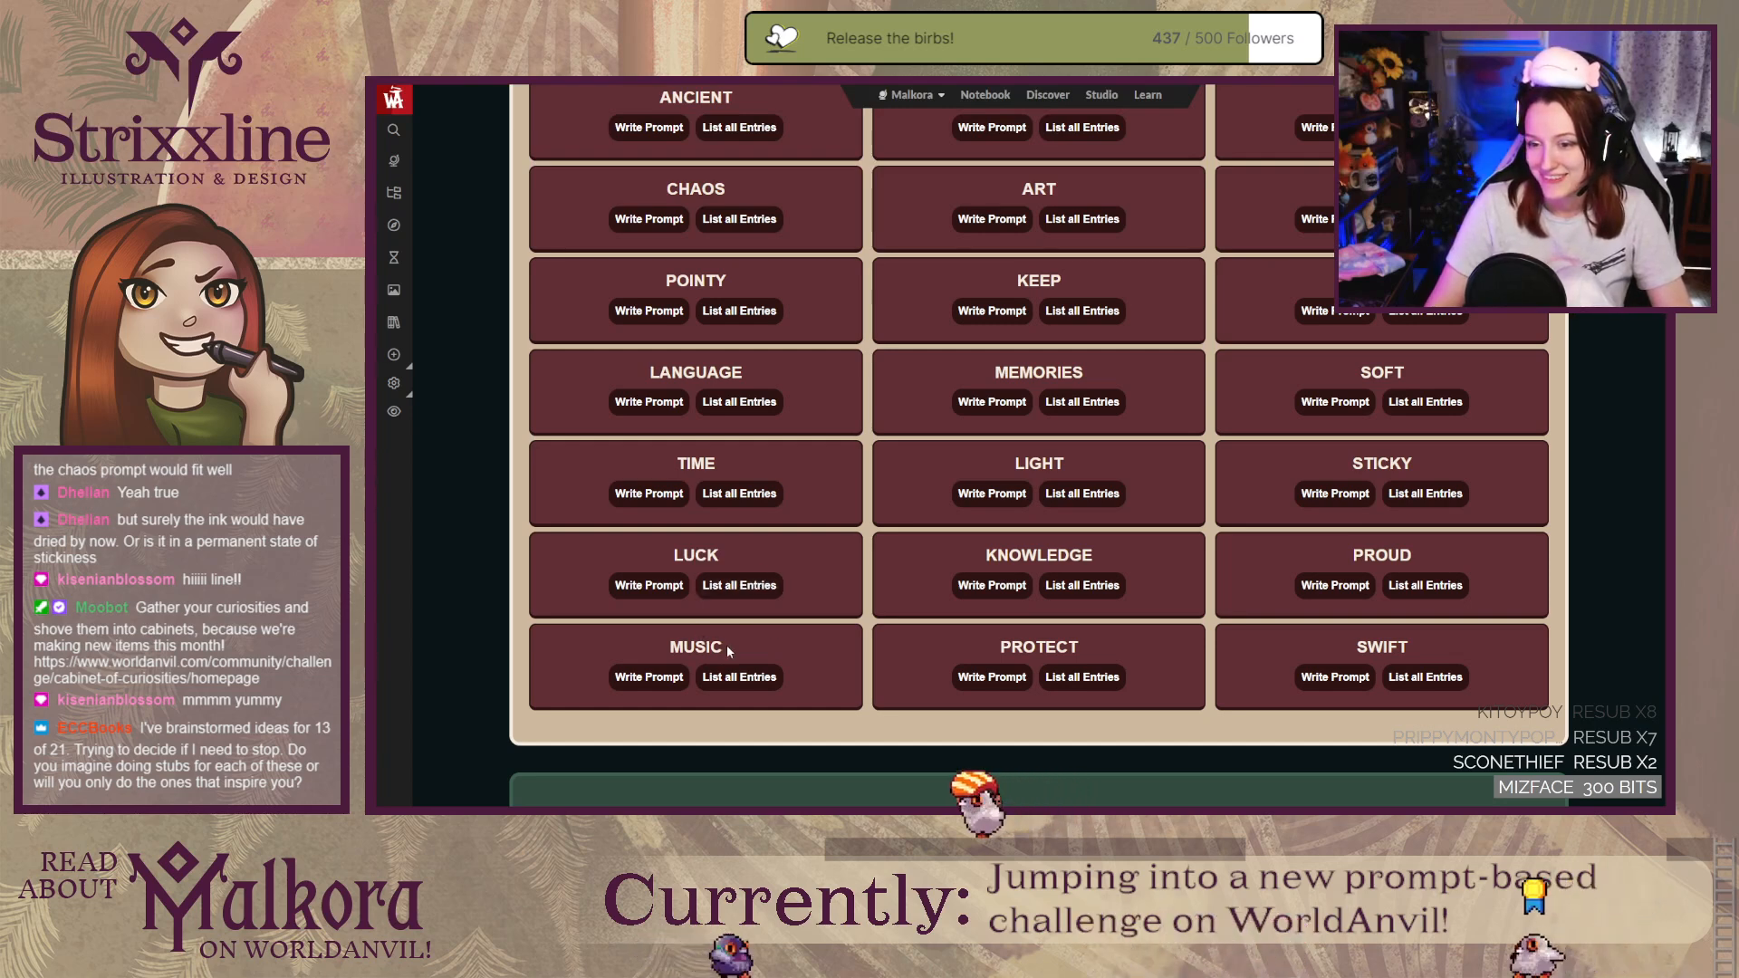
{"action": "left_click_drag", "start_coordinate": [726, 645], "coordinate": [649, 648]}
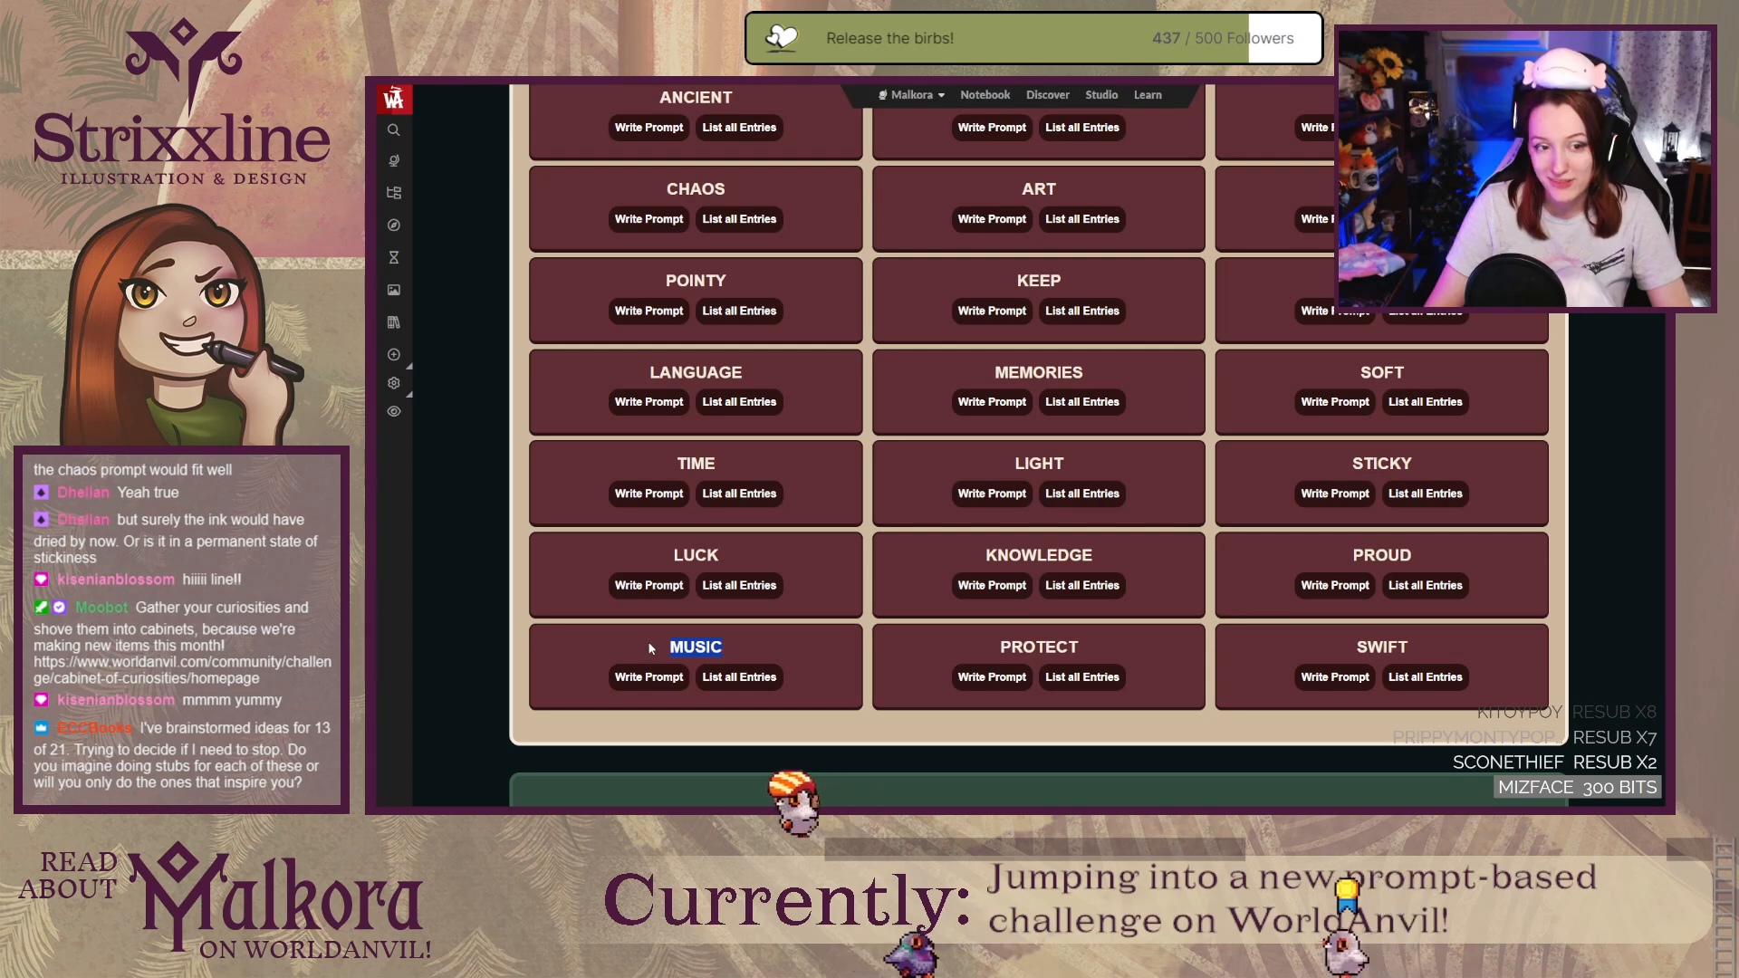
{"action": "left_click", "coordinate": [530, 662]}
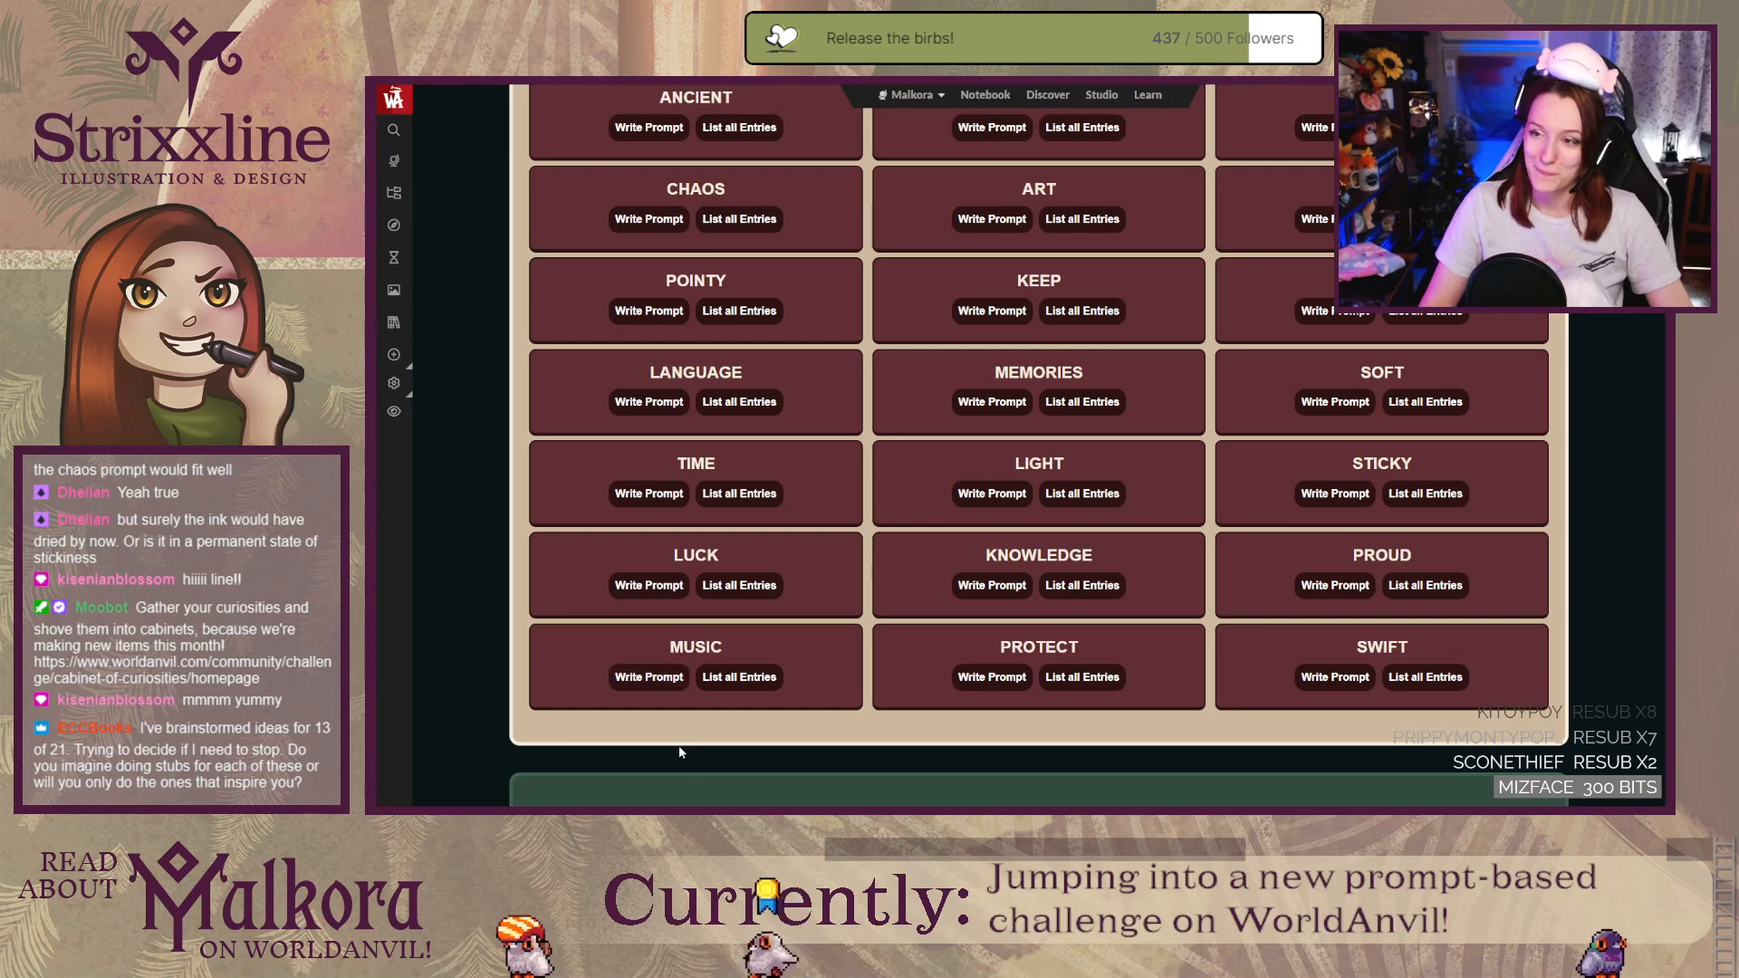
{"action": "right_click", "coordinate": [659, 684]}
{"action": "left_click", "coordinate": [694, 691]}
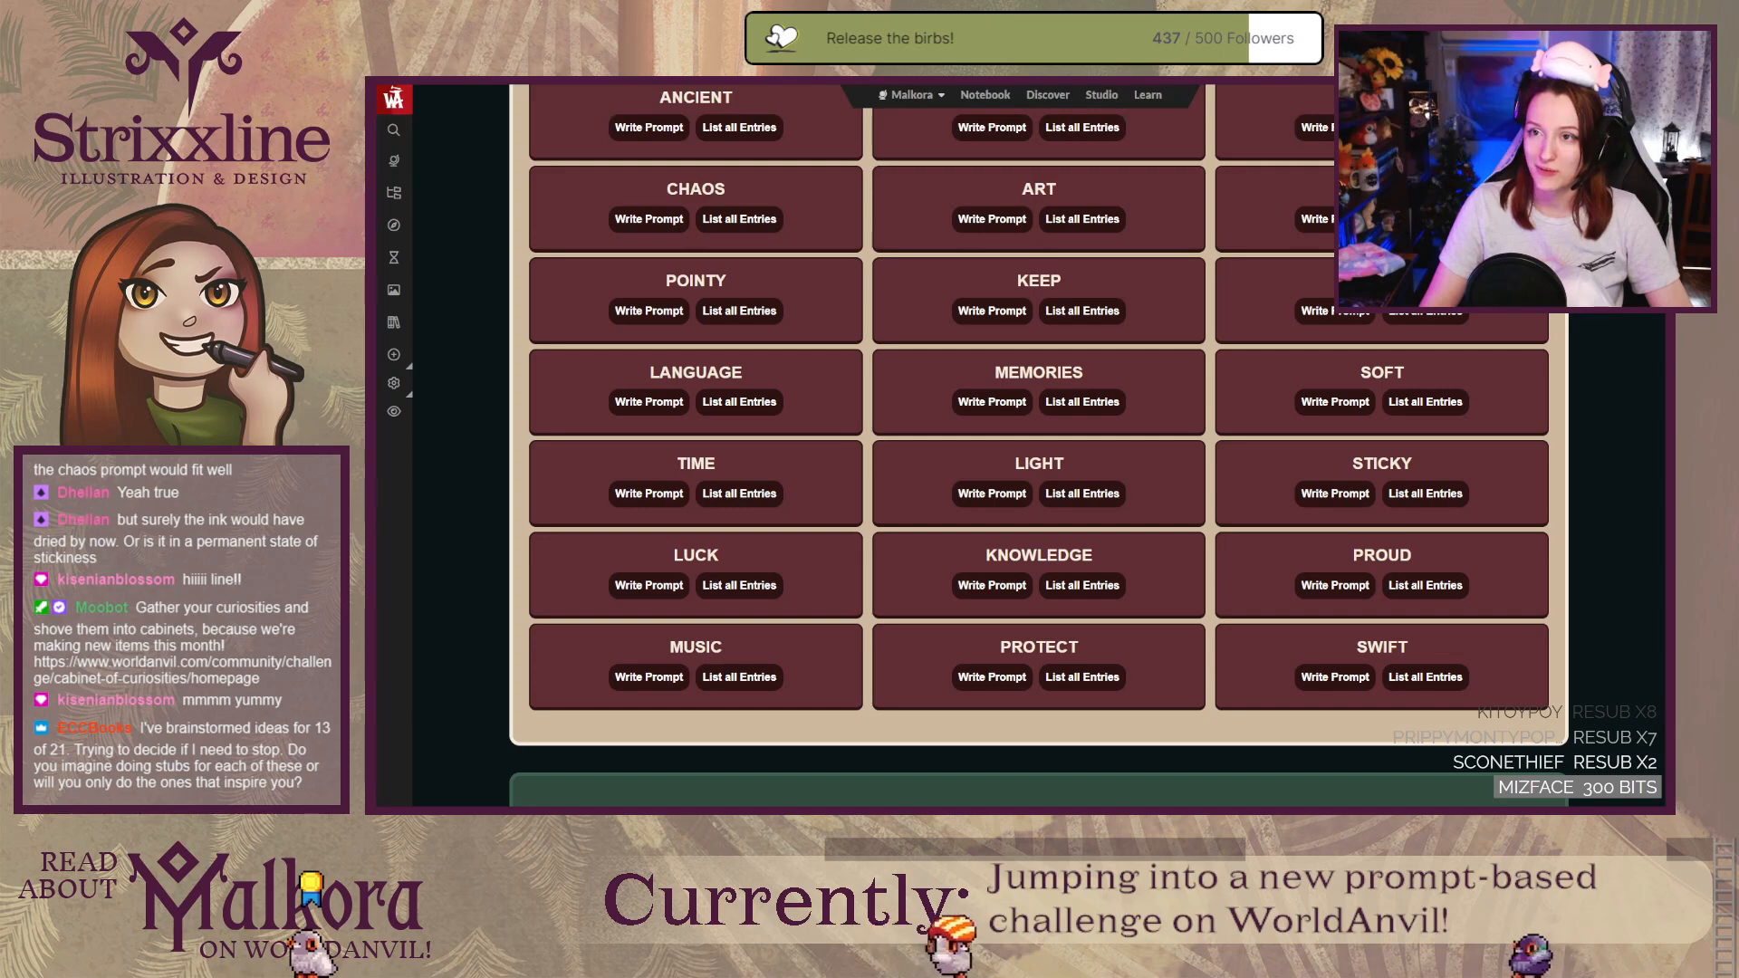
{"action": "right_click", "coordinate": [981, 500]}
{"action": "left_click", "coordinate": [1015, 509]}
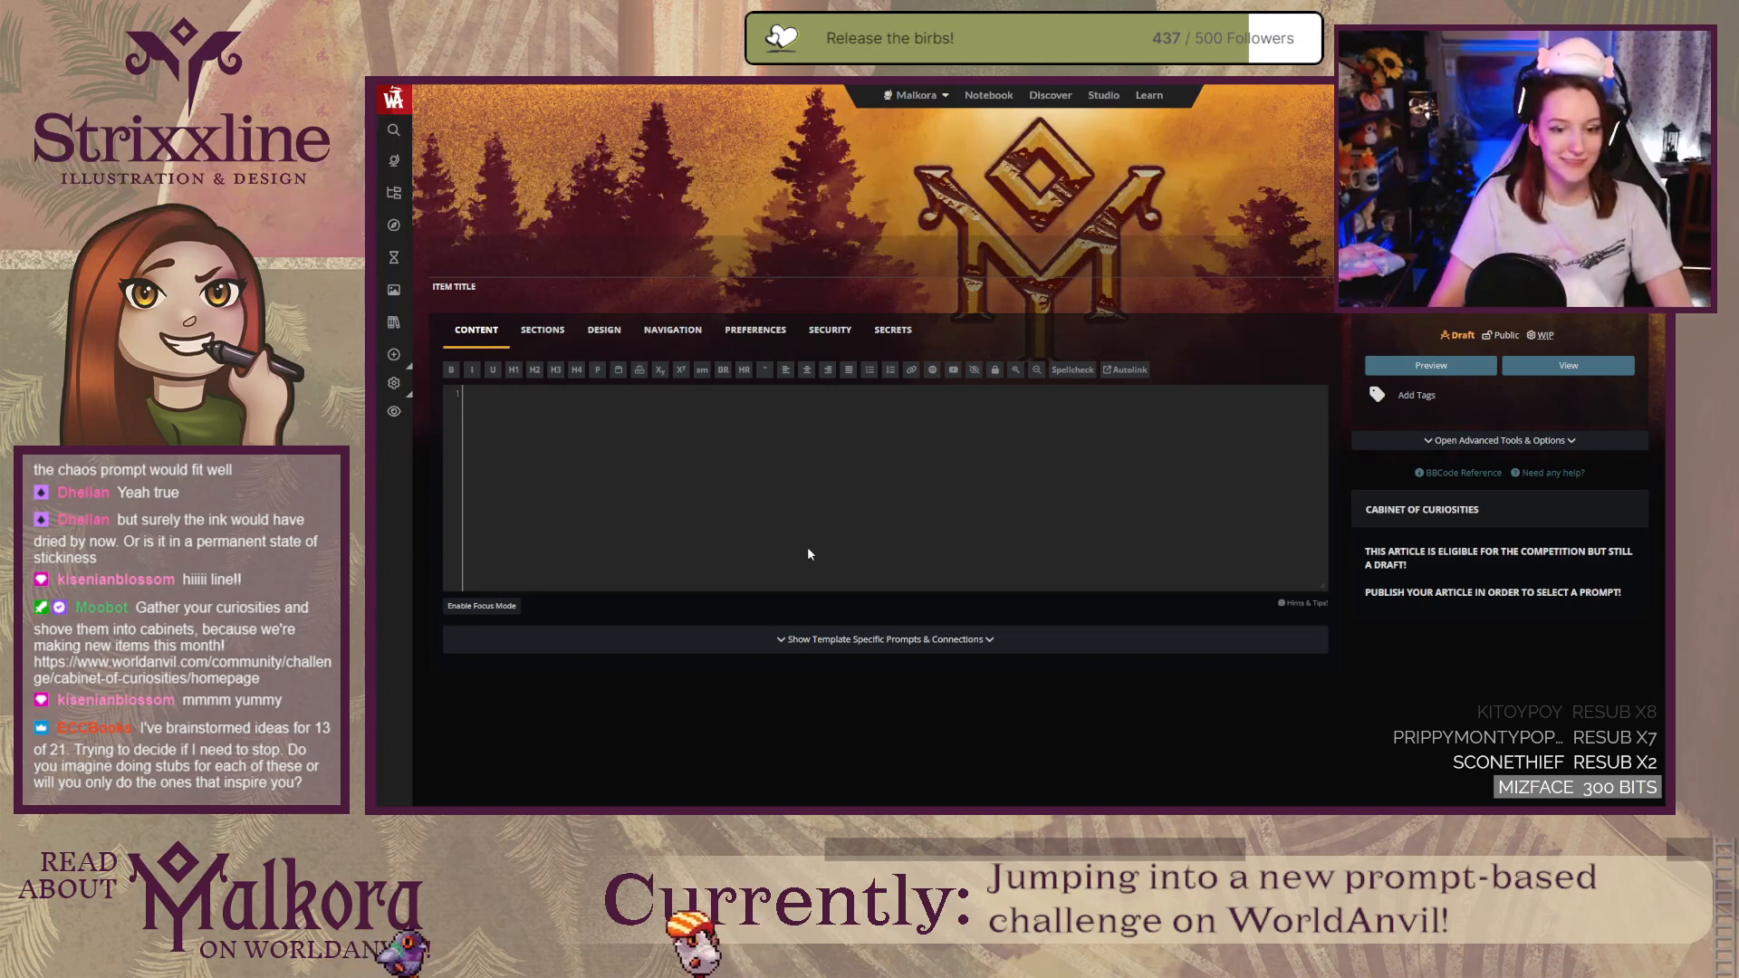
Step: Title the new item article "Black Glass Sculpture"
{"action": "left_click", "coordinate": [786, 453]}
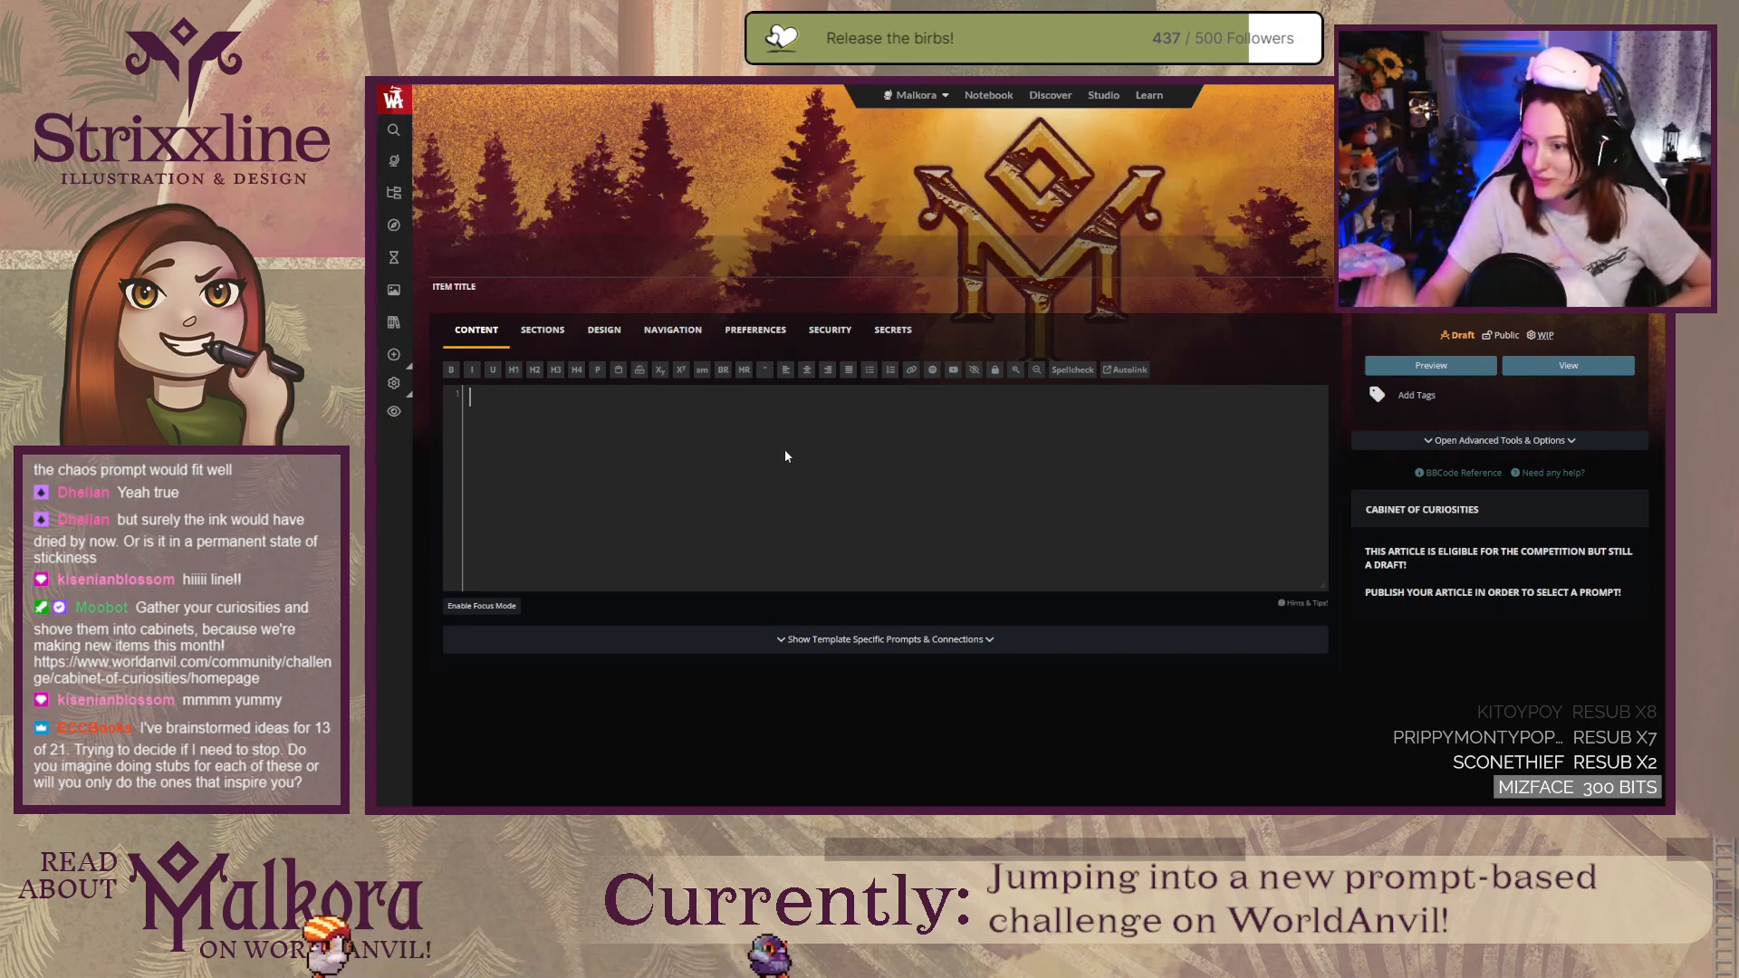
{"action": "left_click", "coordinate": [832, 255]}
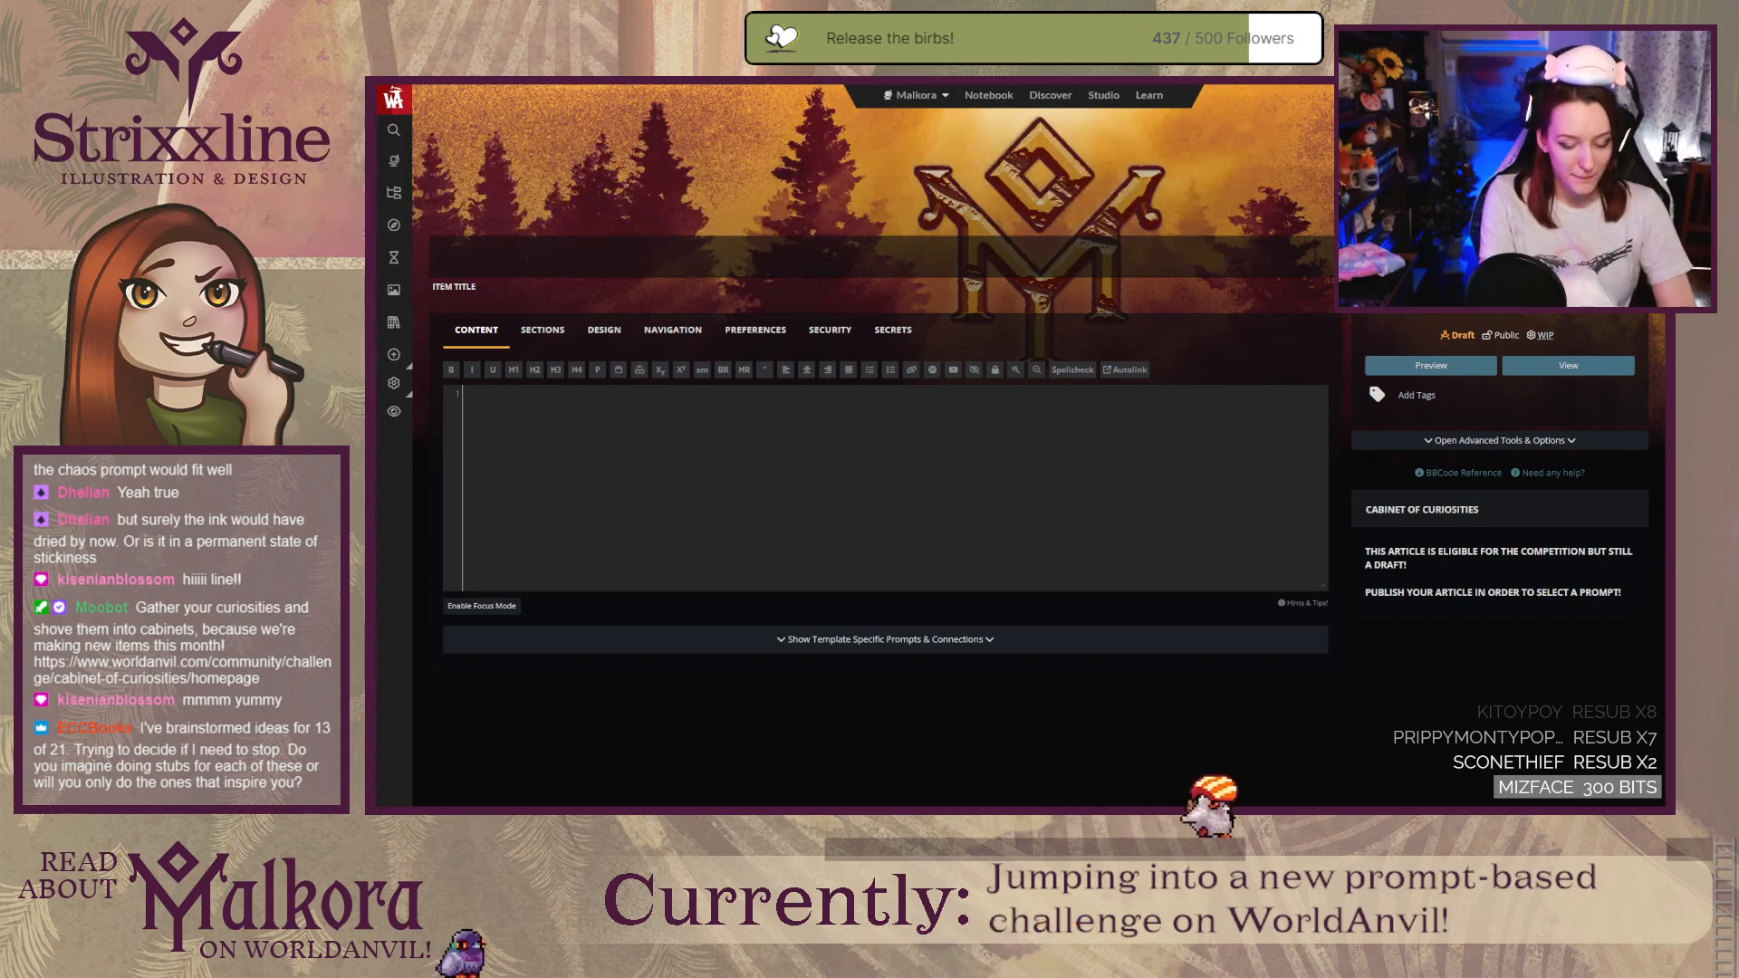
{"action": "type", "text": "Black G"}
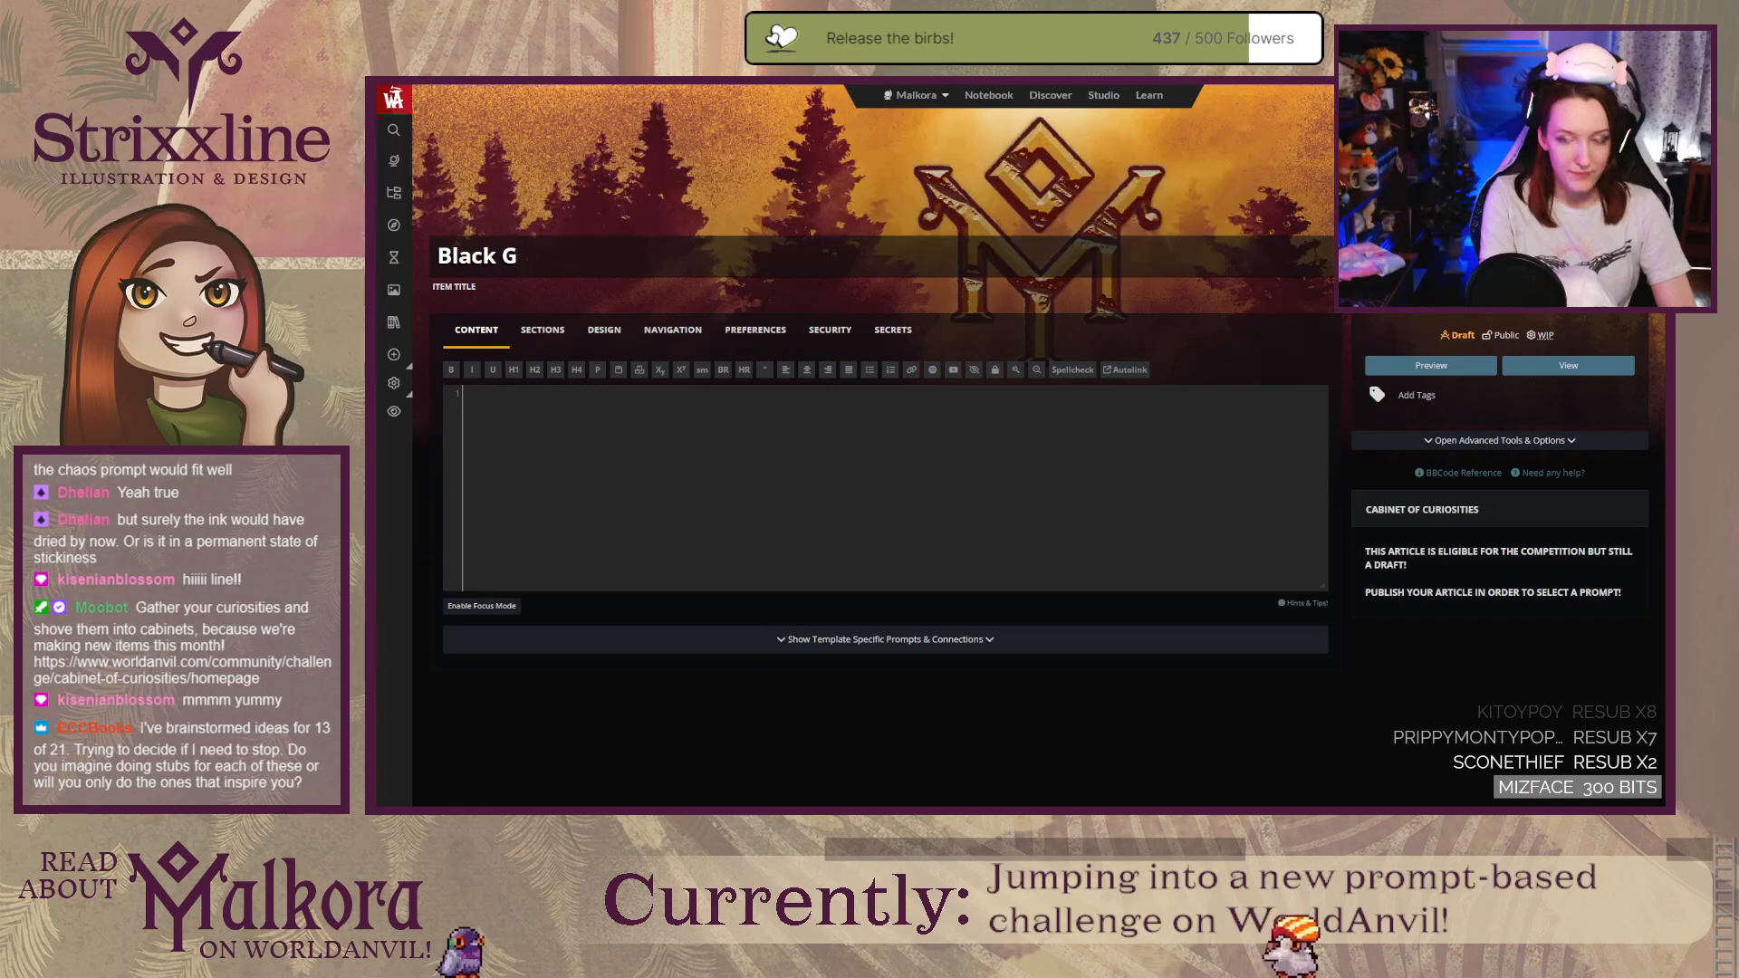
{"action": "type", "text": "lass Sculpture"}
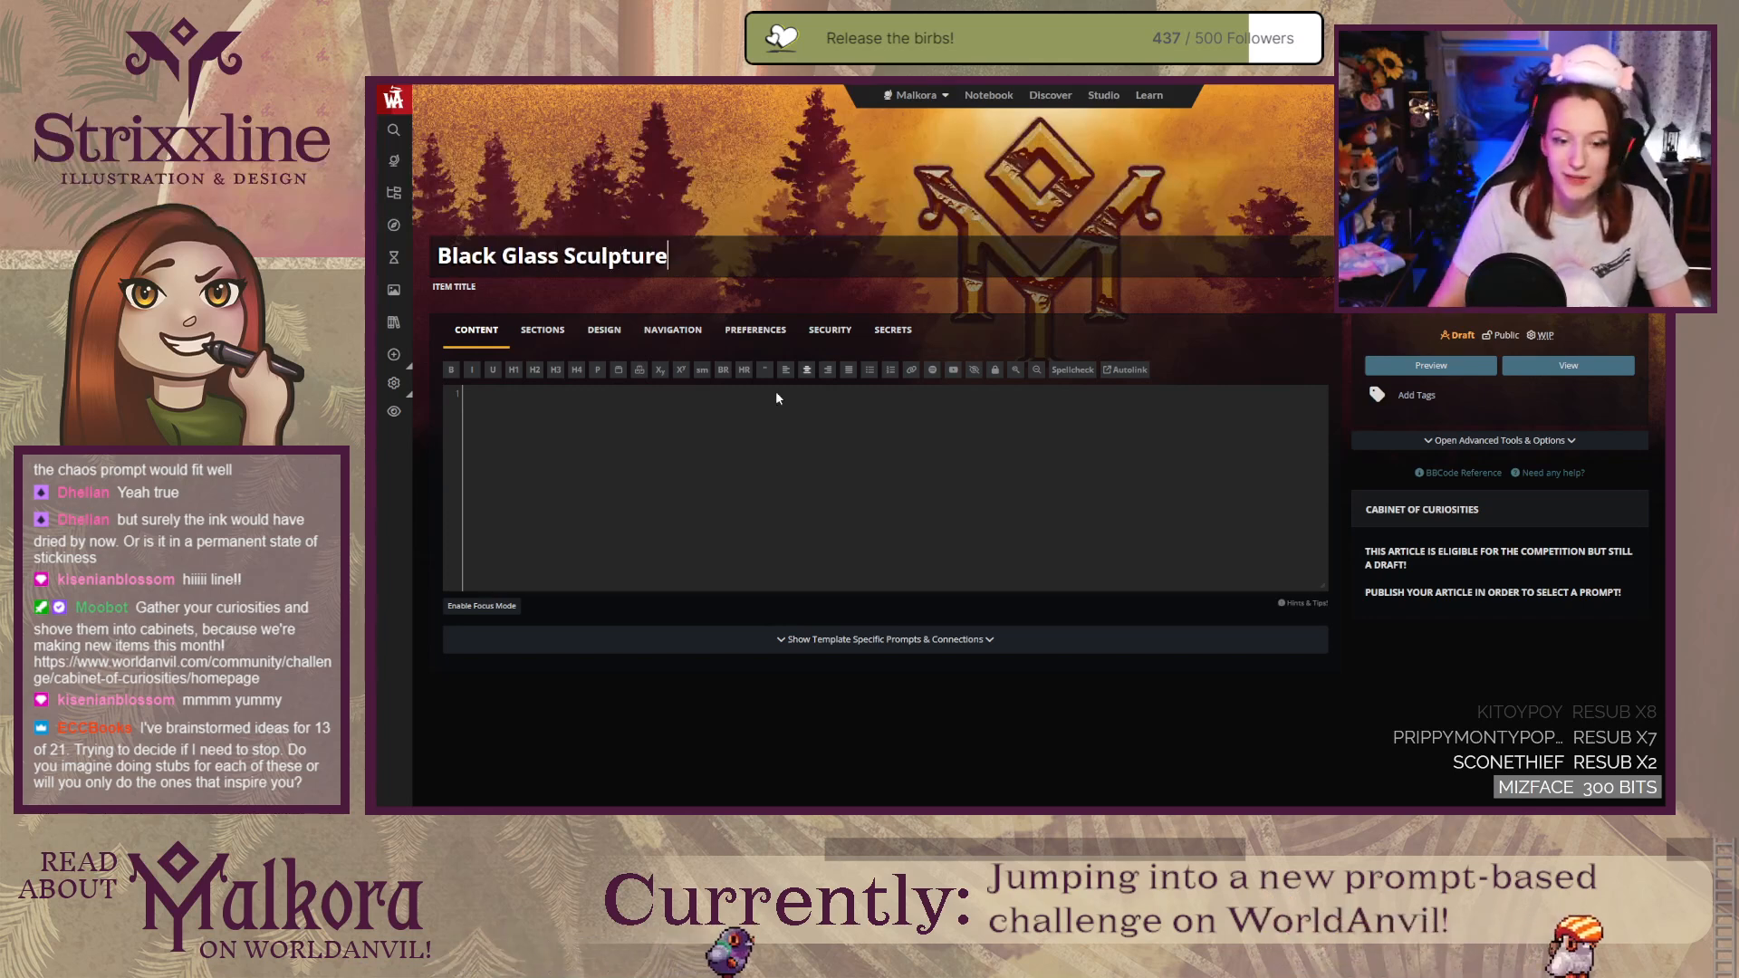
Step: Begin the article's content with the sentence "A small sculpture crafted from volcanic glass."
{"action": "left_click", "coordinate": [588, 435]}
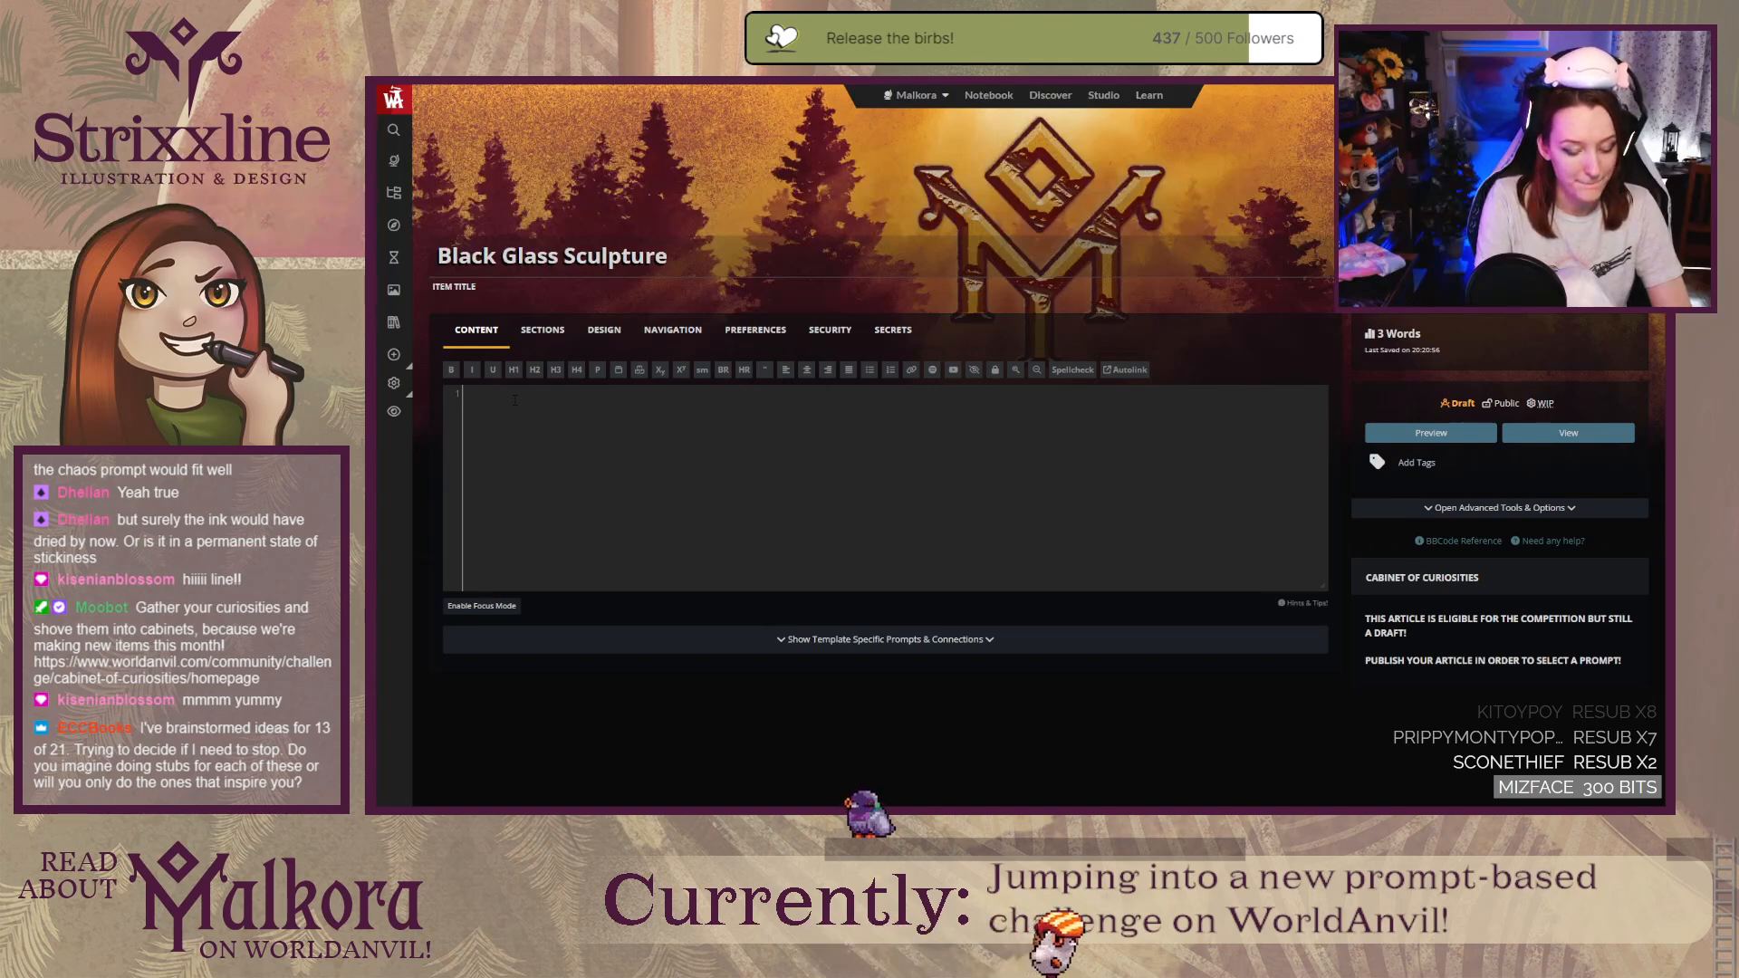
{"action": "type", "text": "A smal"}
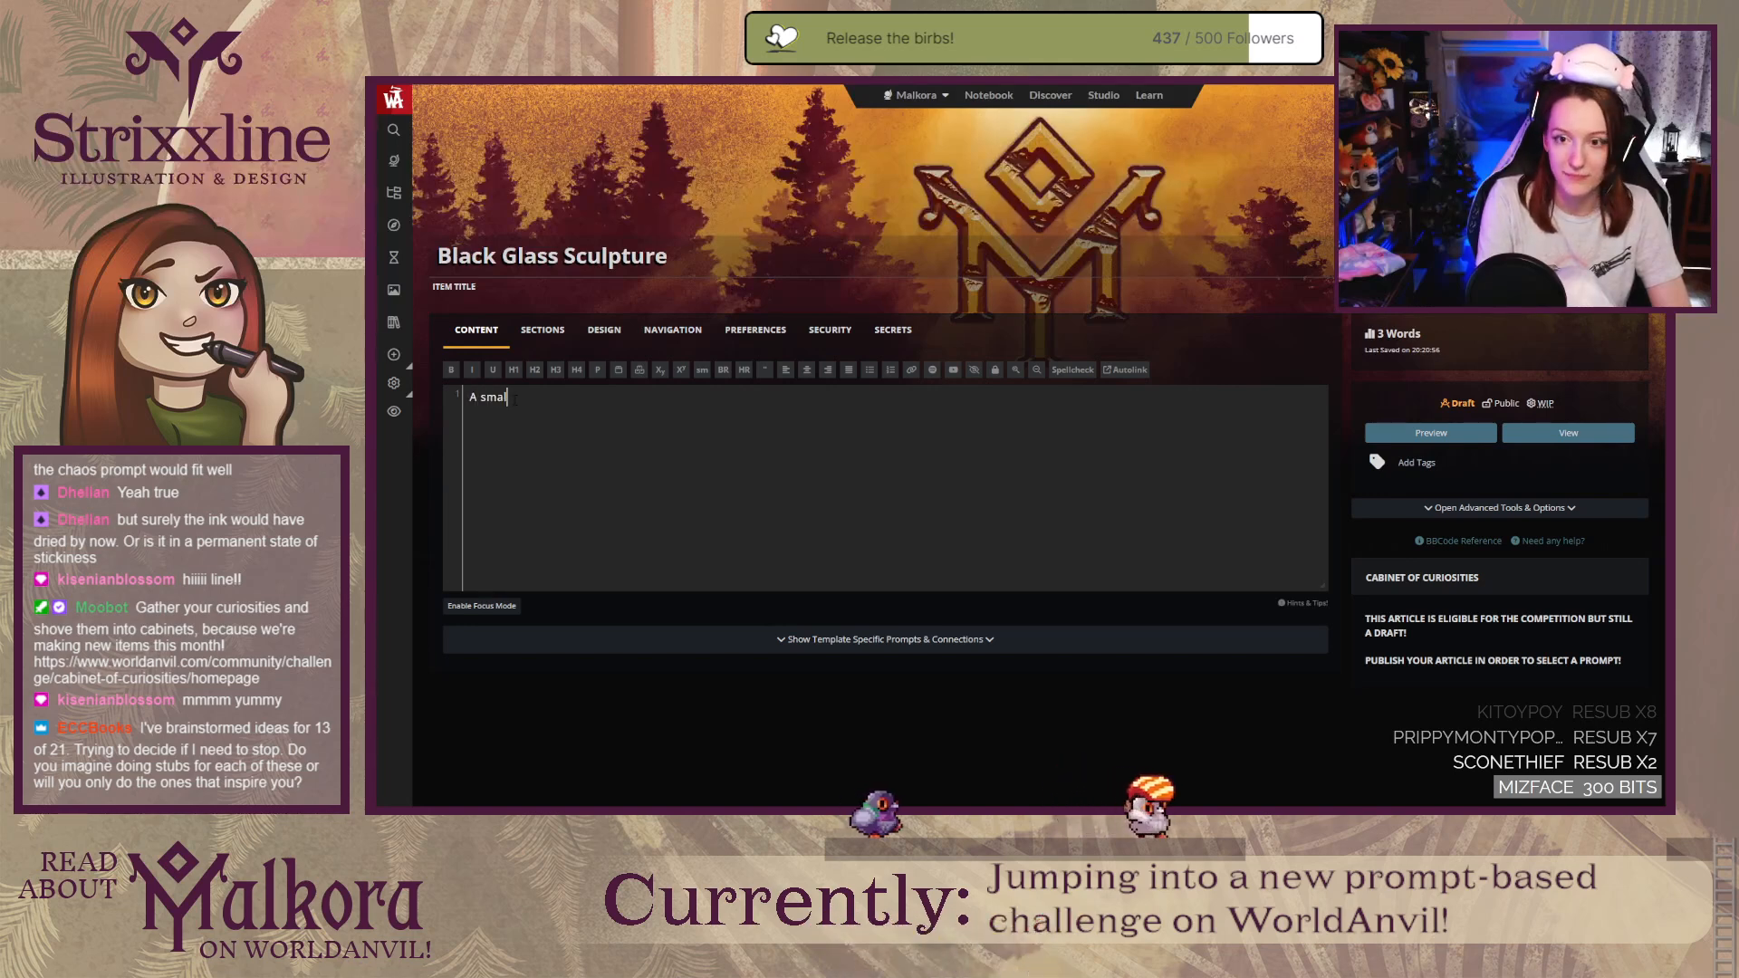
{"action": "type", "text": "l scult"}
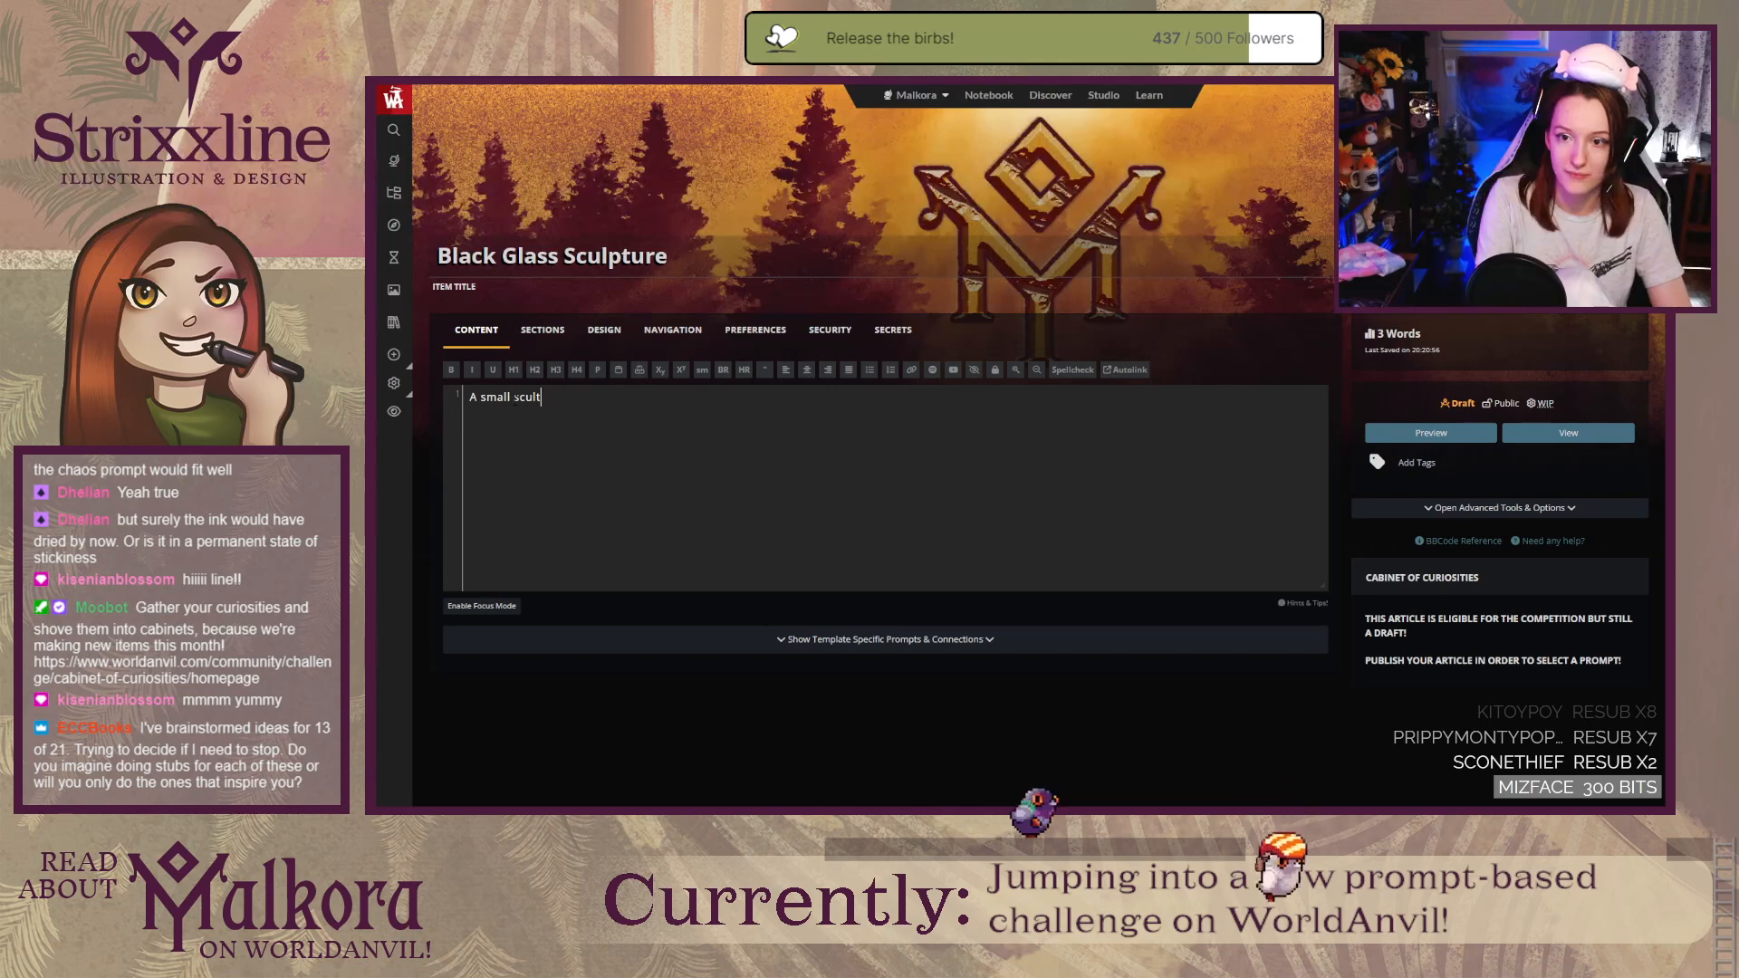
{"action": "key", "text": "BackSpace"}
{"action": "type", "text": "pture"}
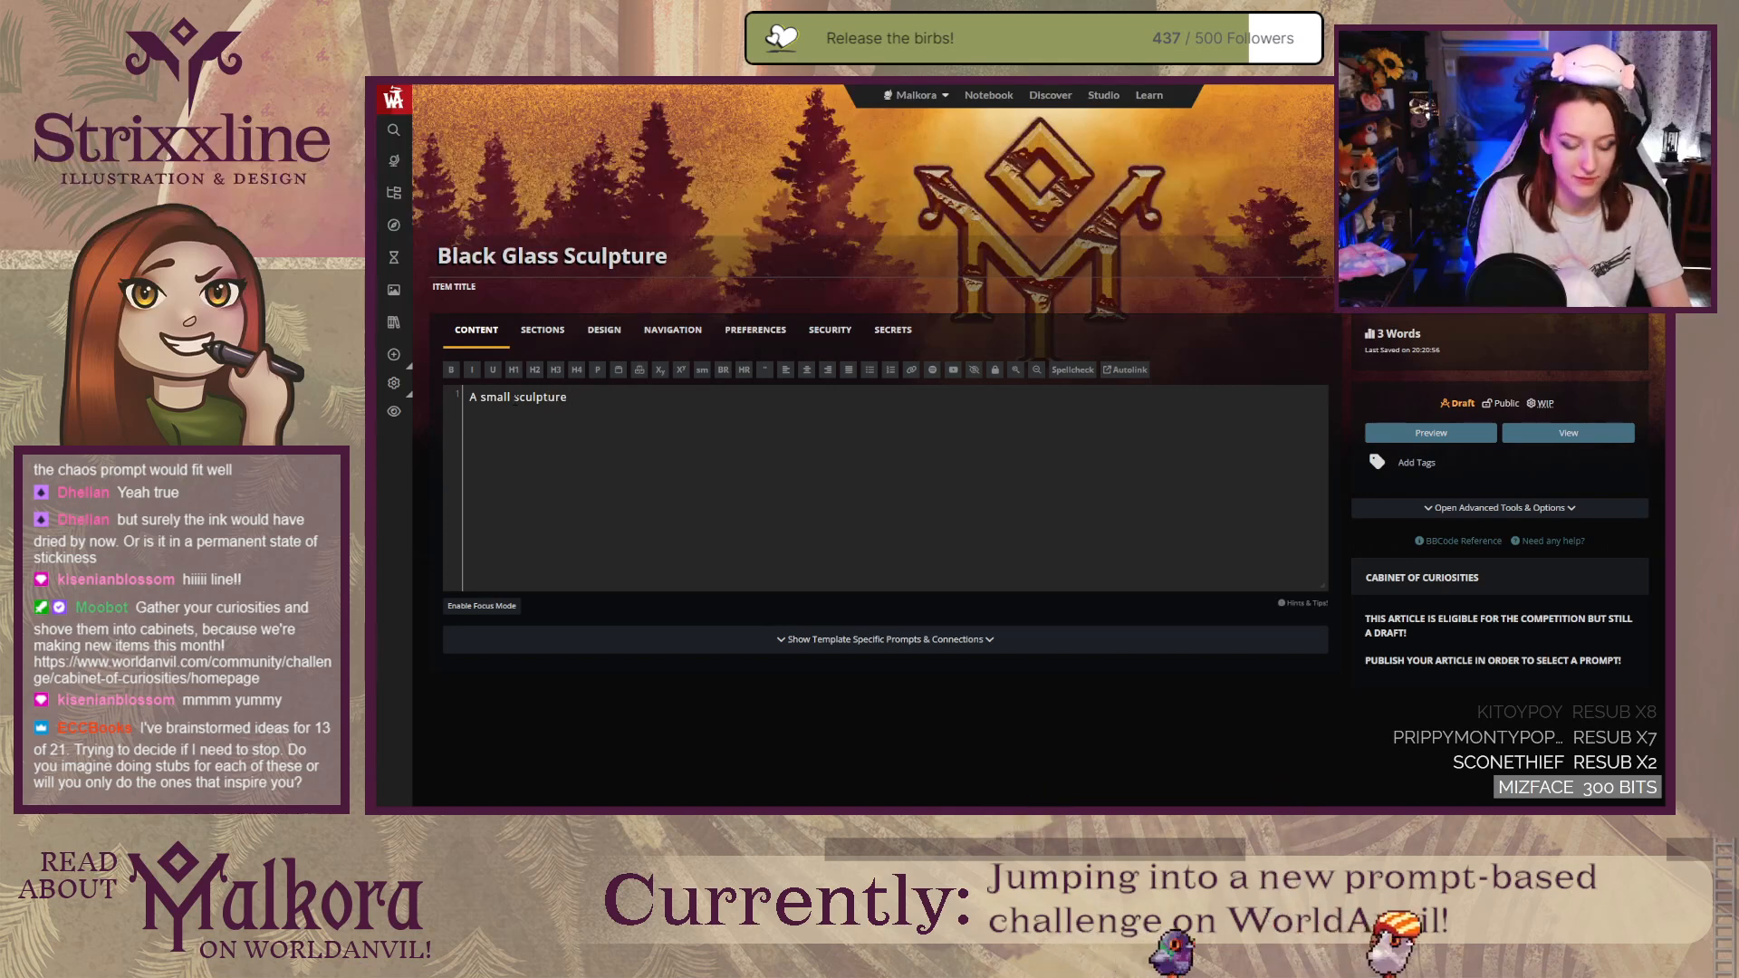
{"action": "type", "text": " crafted from "}
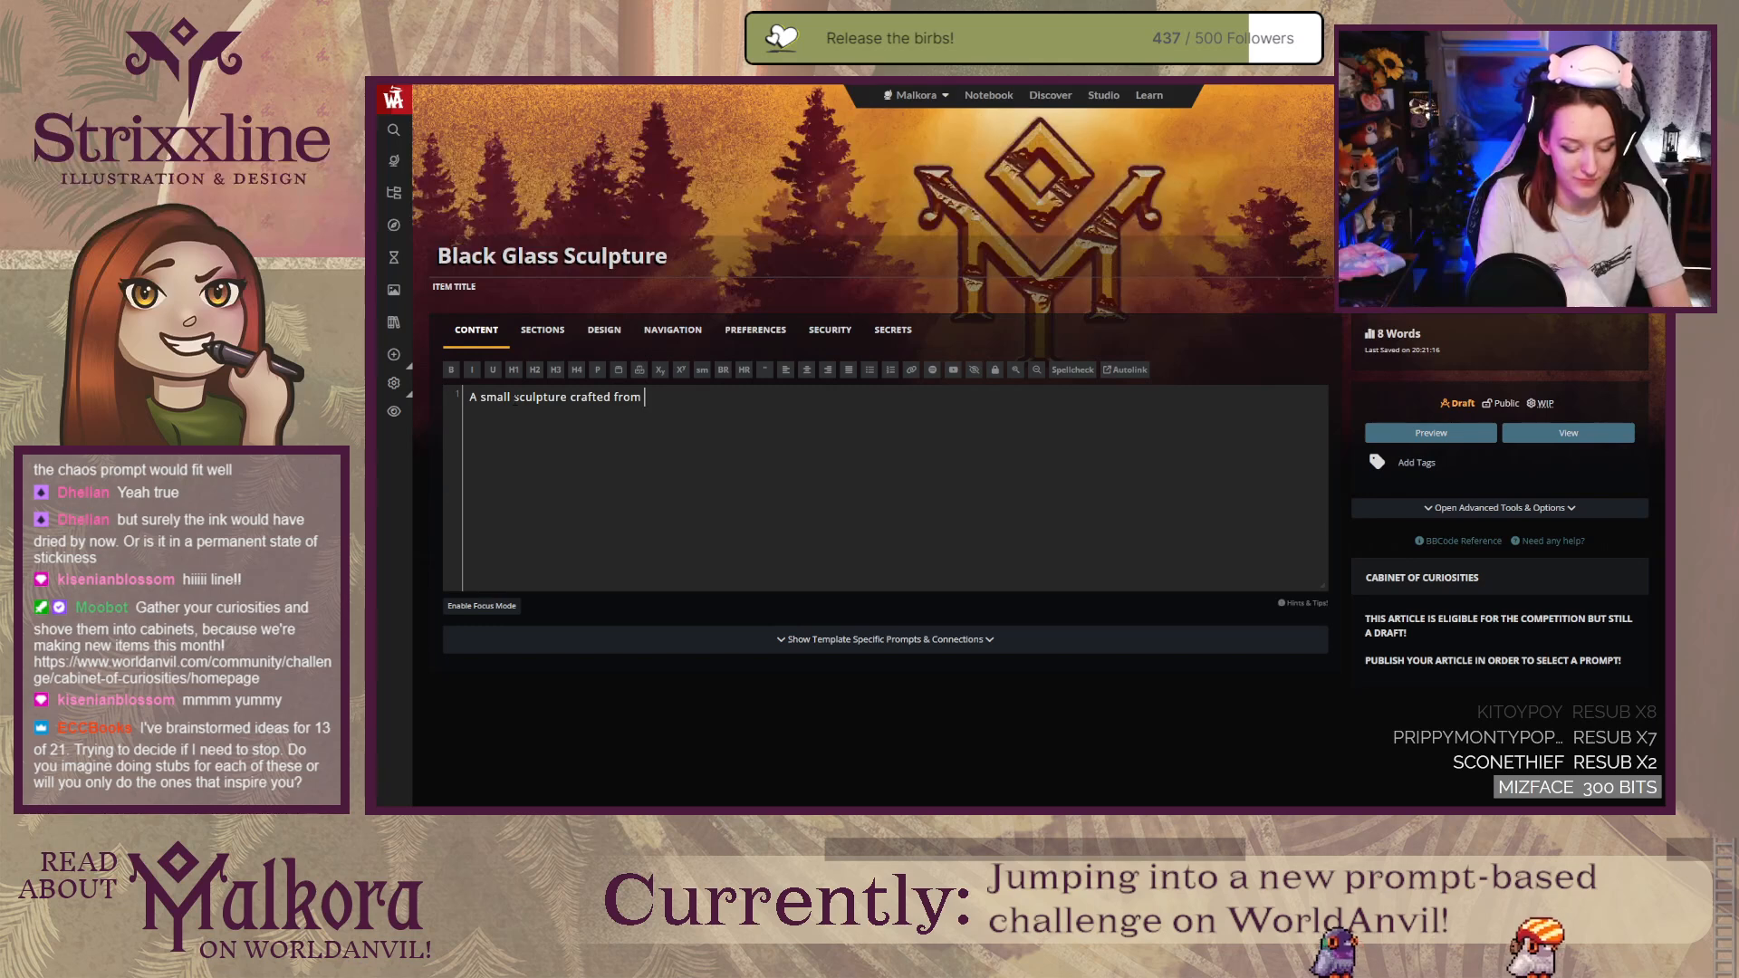
{"action": "type", "text": "volcanic glass."}
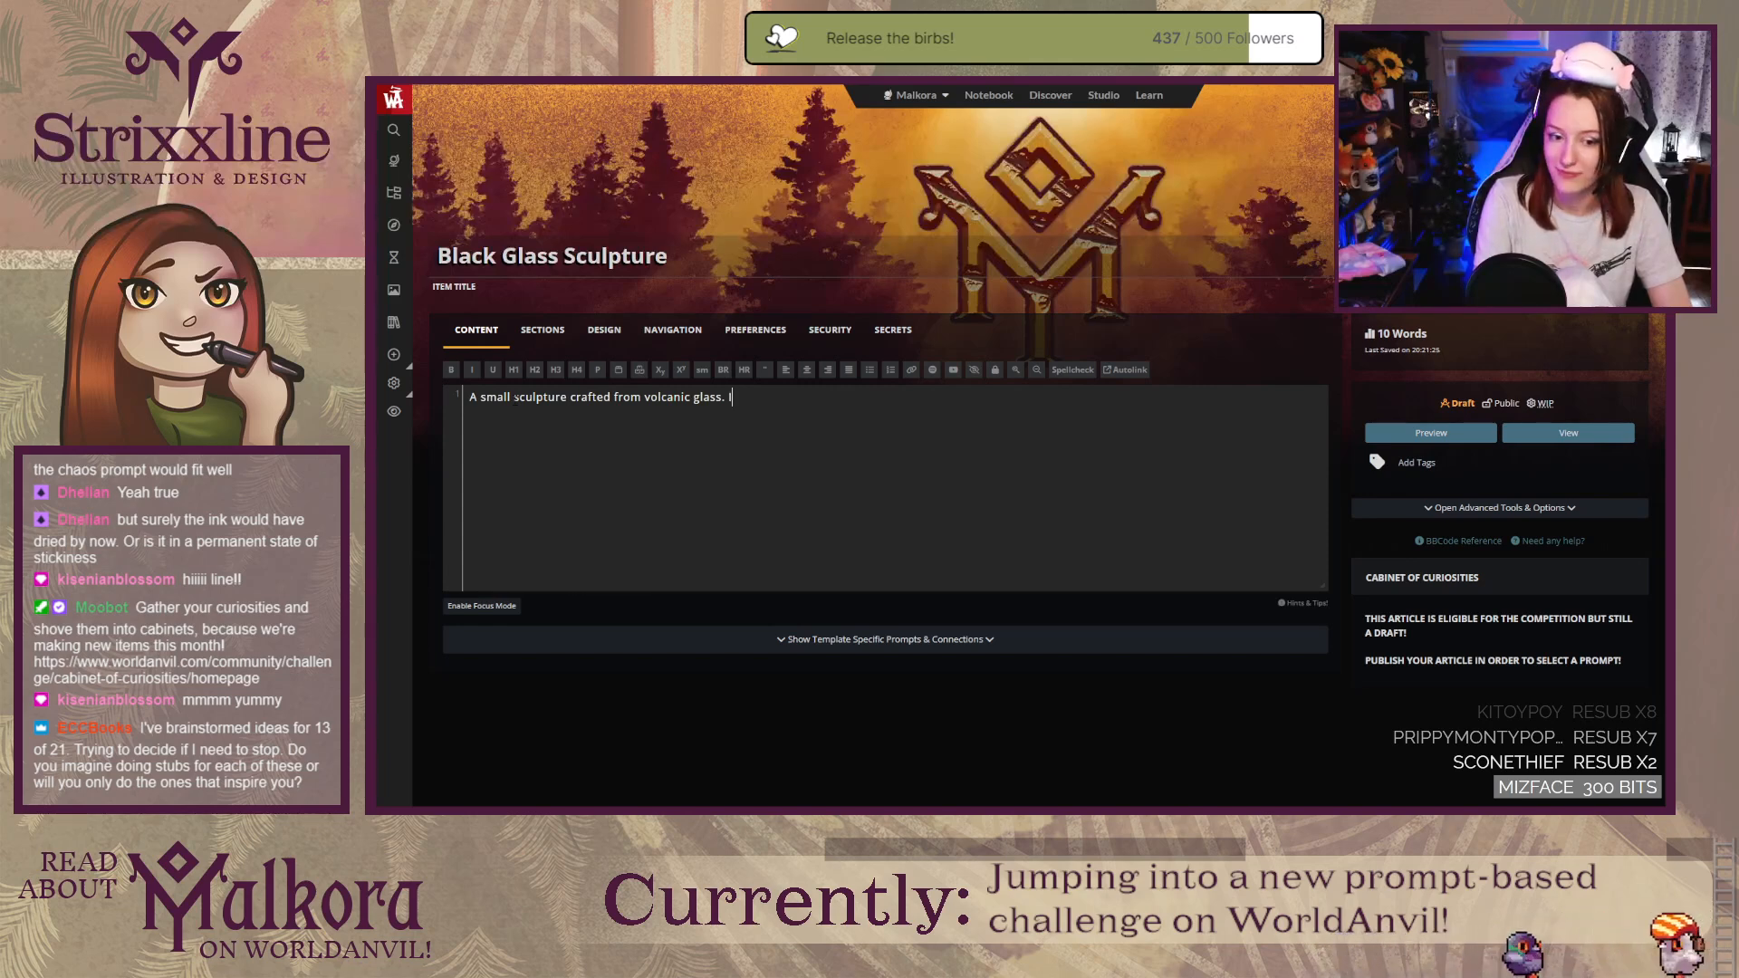
Step: Start a second sentence in the description reading "Its semi-transparent form reflects light in curious ways,"
{"action": "type", "text": "Its semi"}
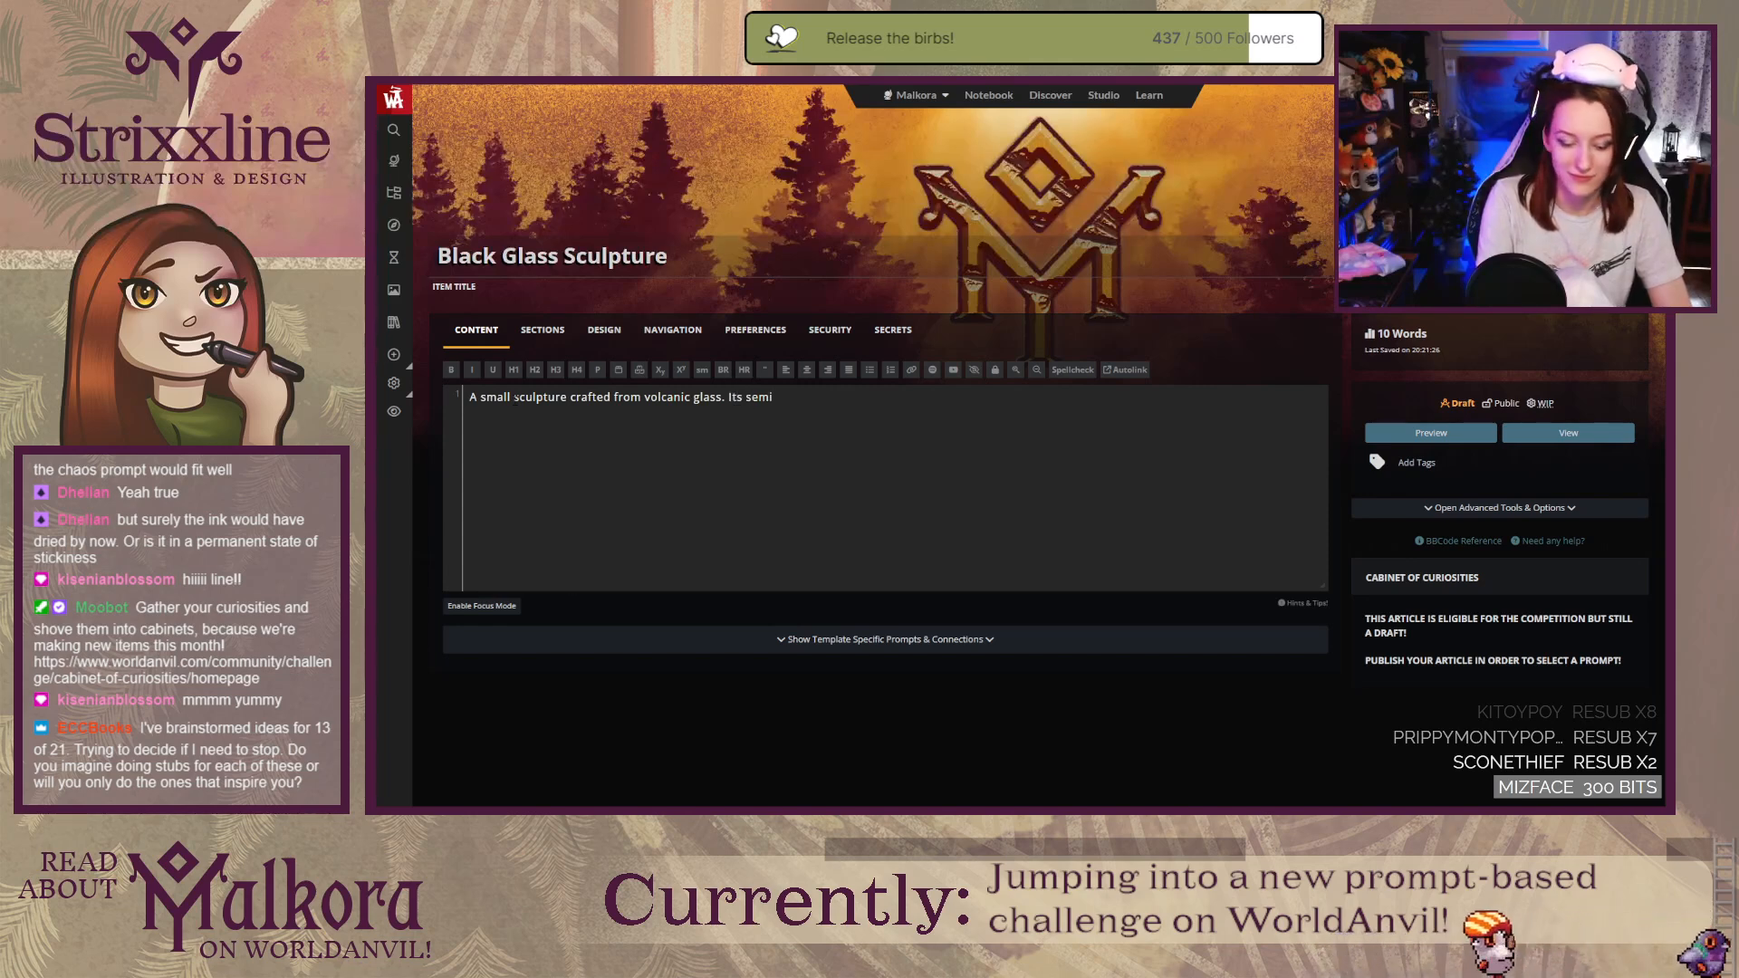
{"action": "type", "text": "-transparent"}
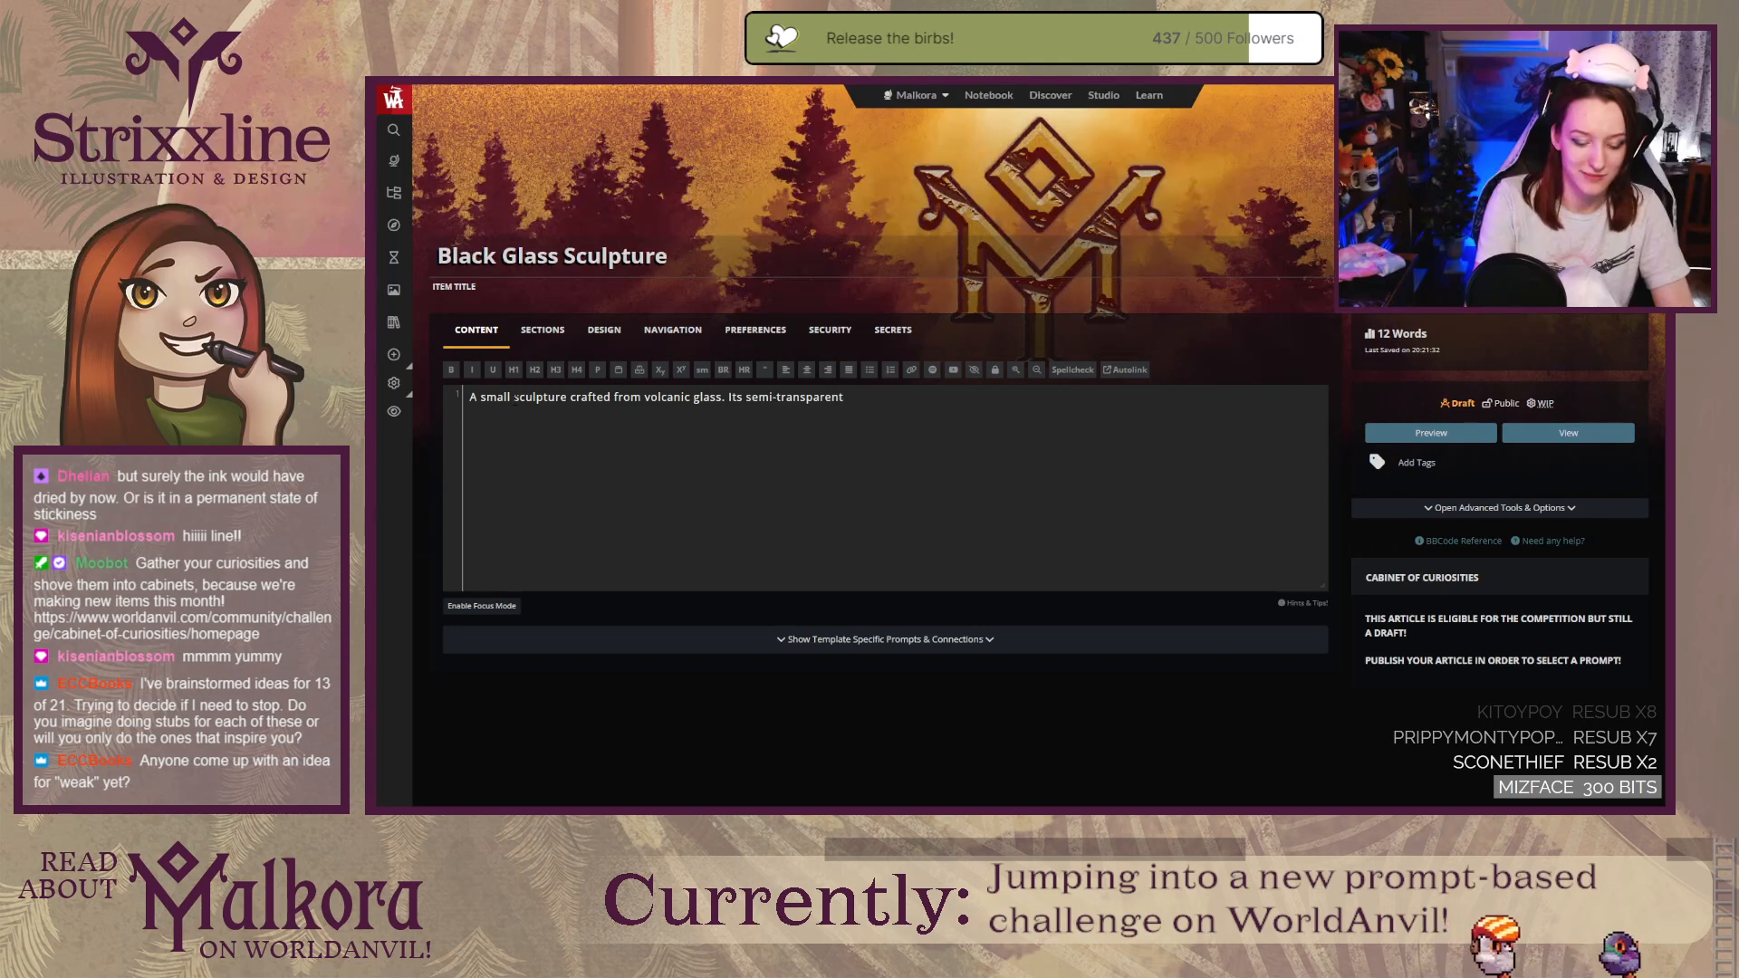
{"action": "type", "text": "form"}
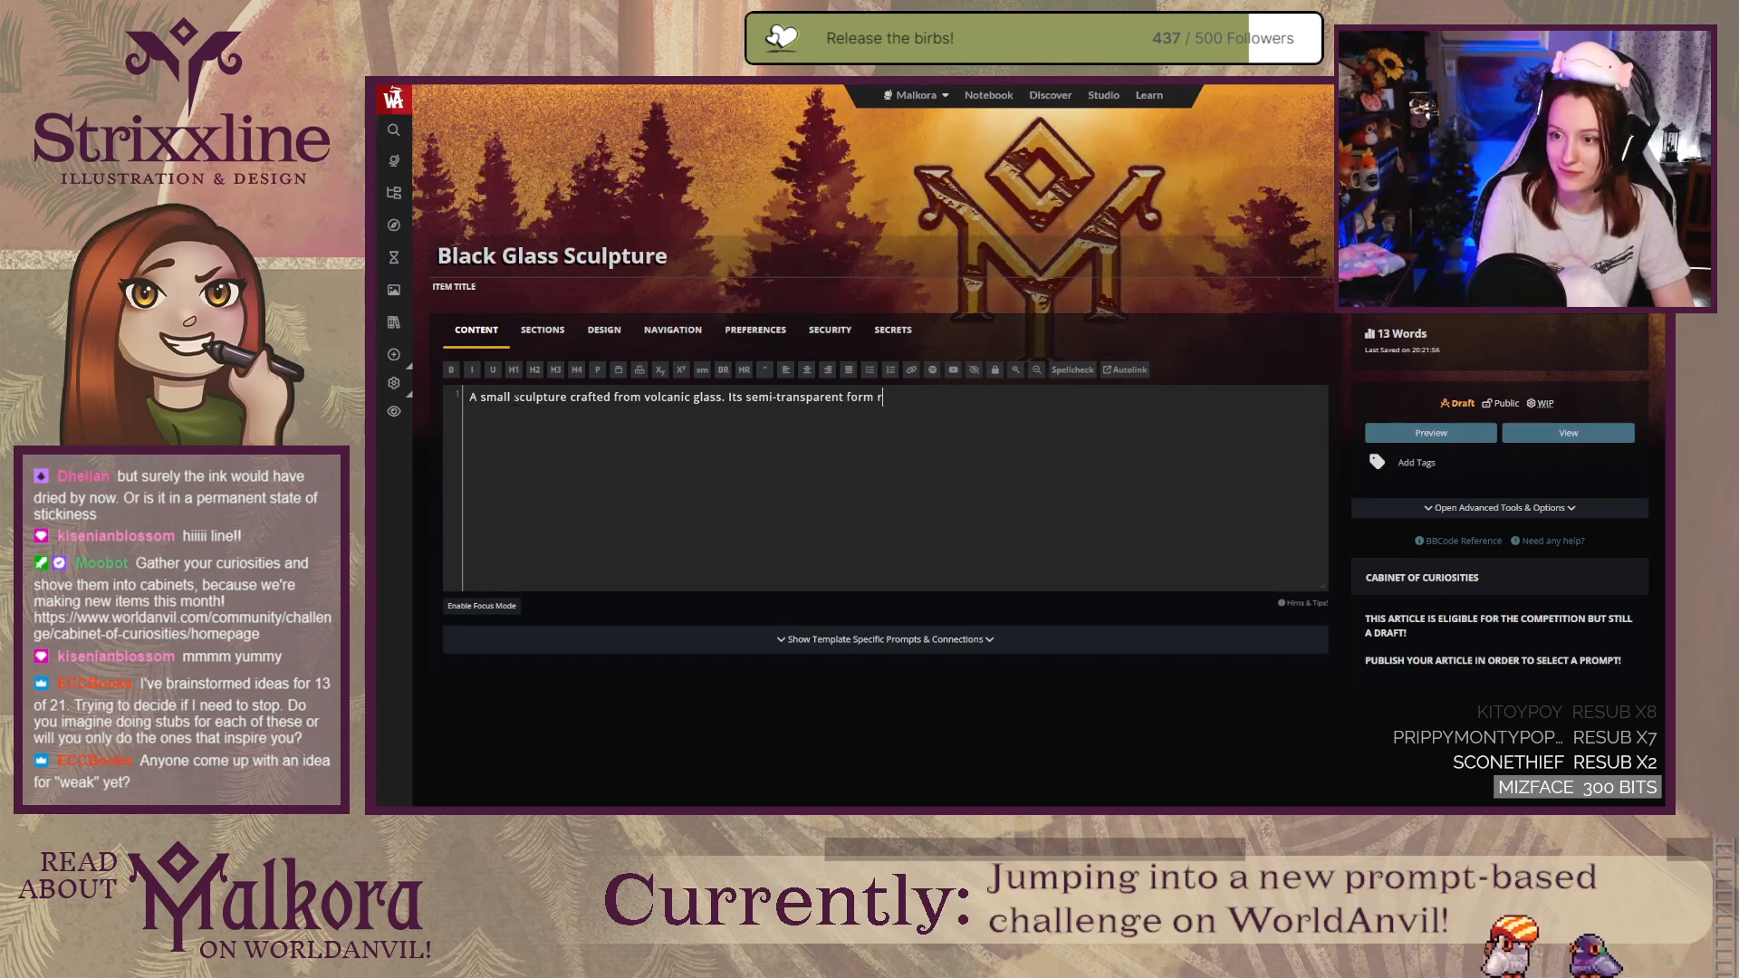
{"action": "type", "text": " reflects light"}
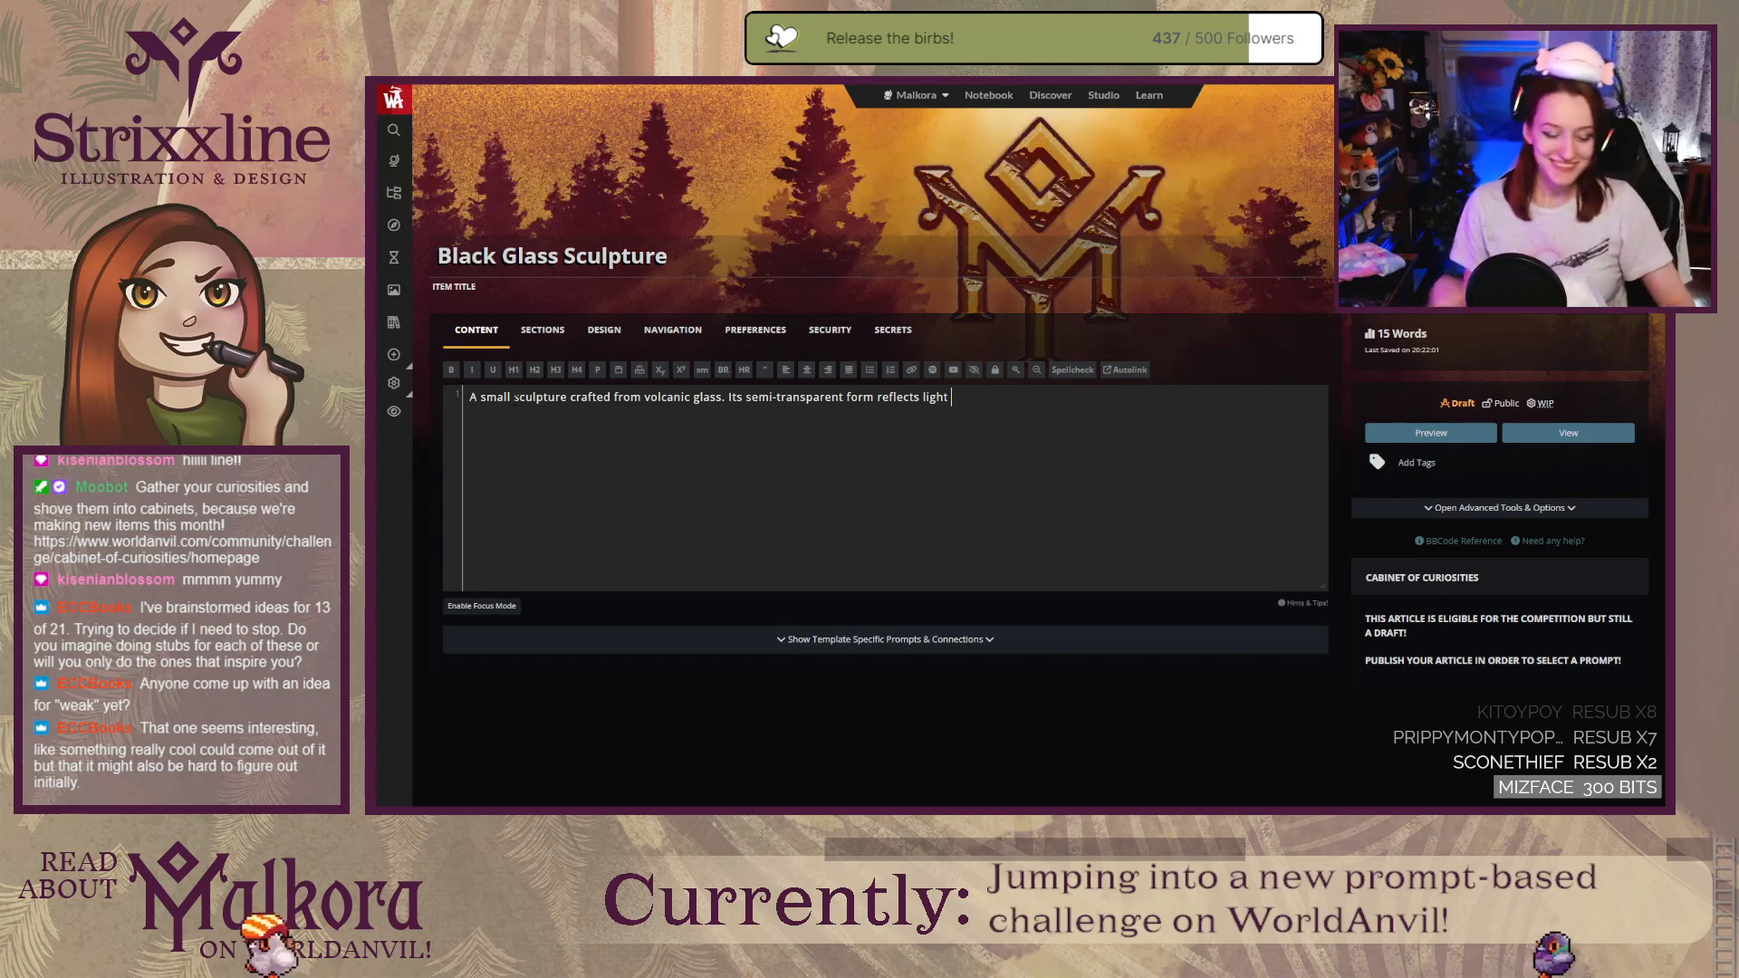
{"action": "left_click", "coordinate": [960, 400]}
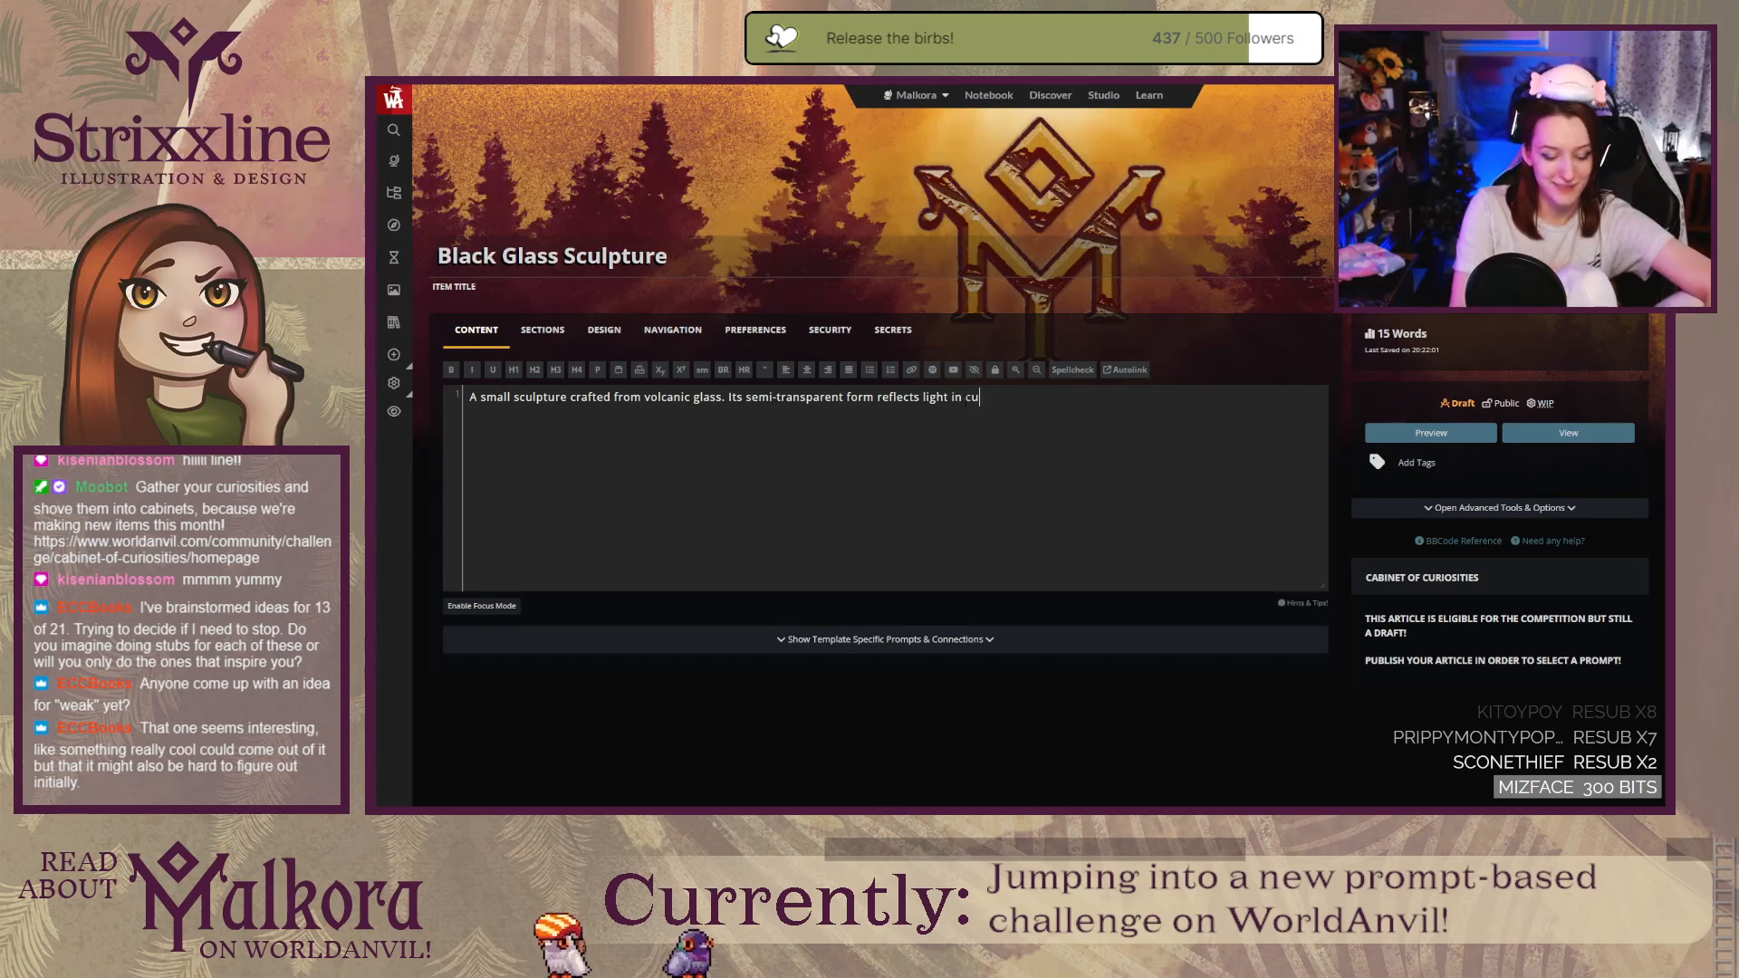
{"action": "type", "text": "ways"}
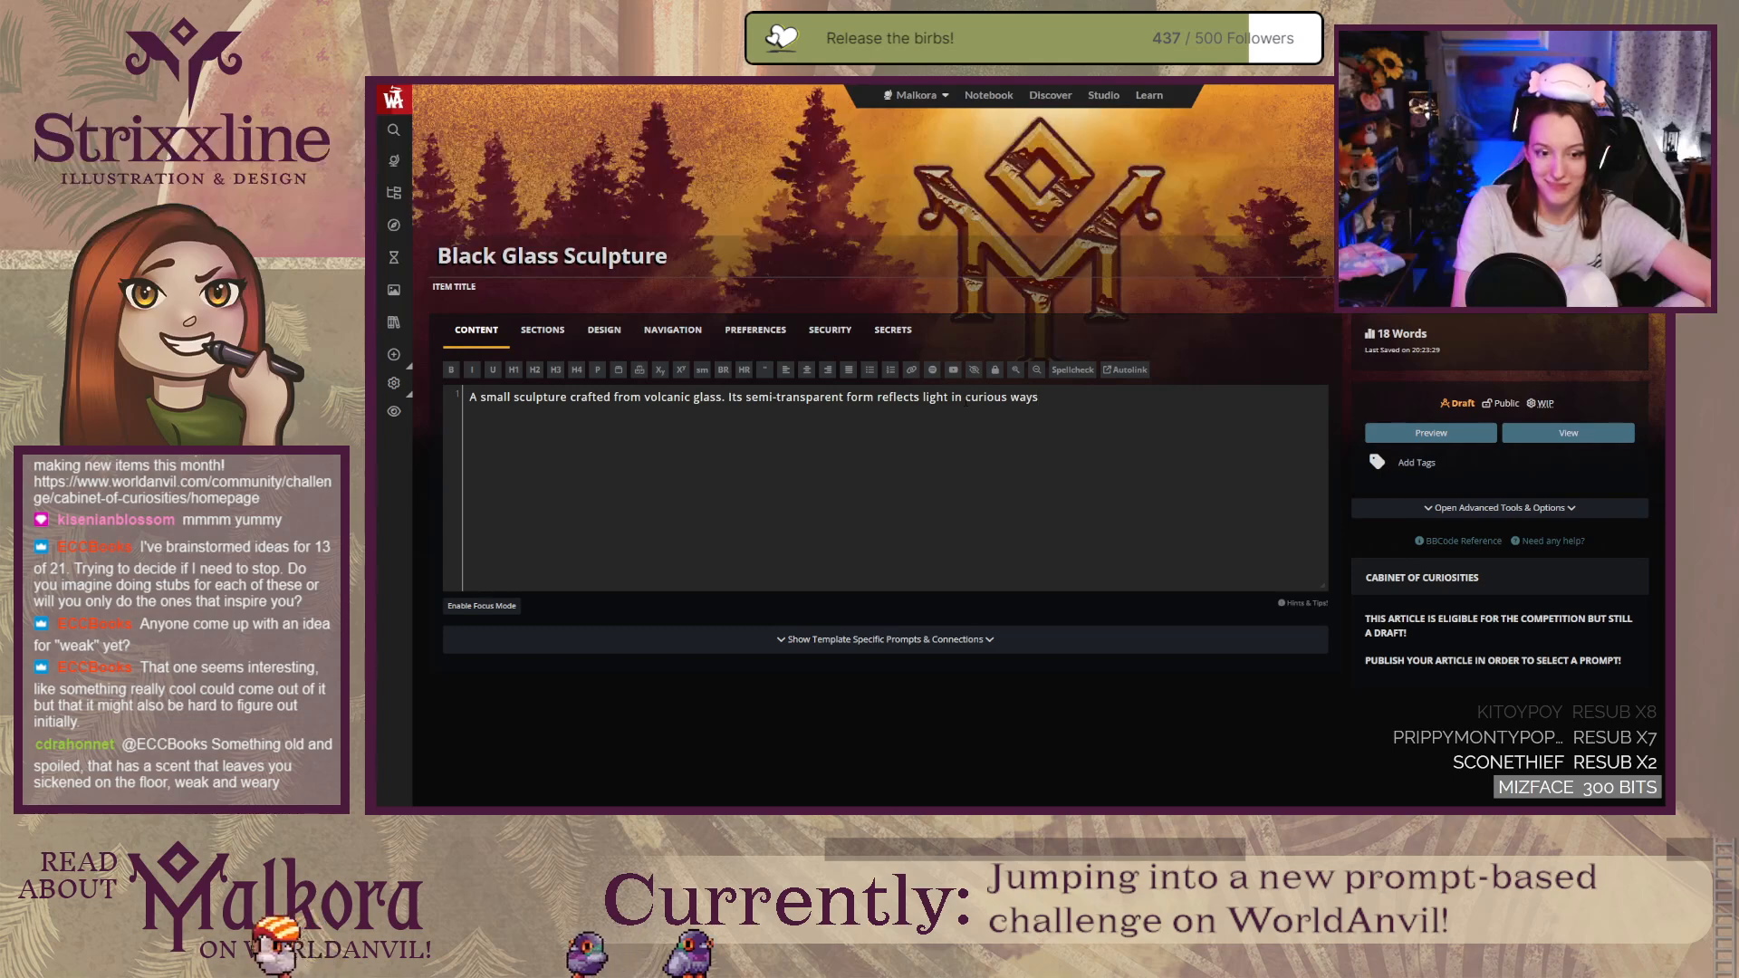
{"action": "type", "text": ","}
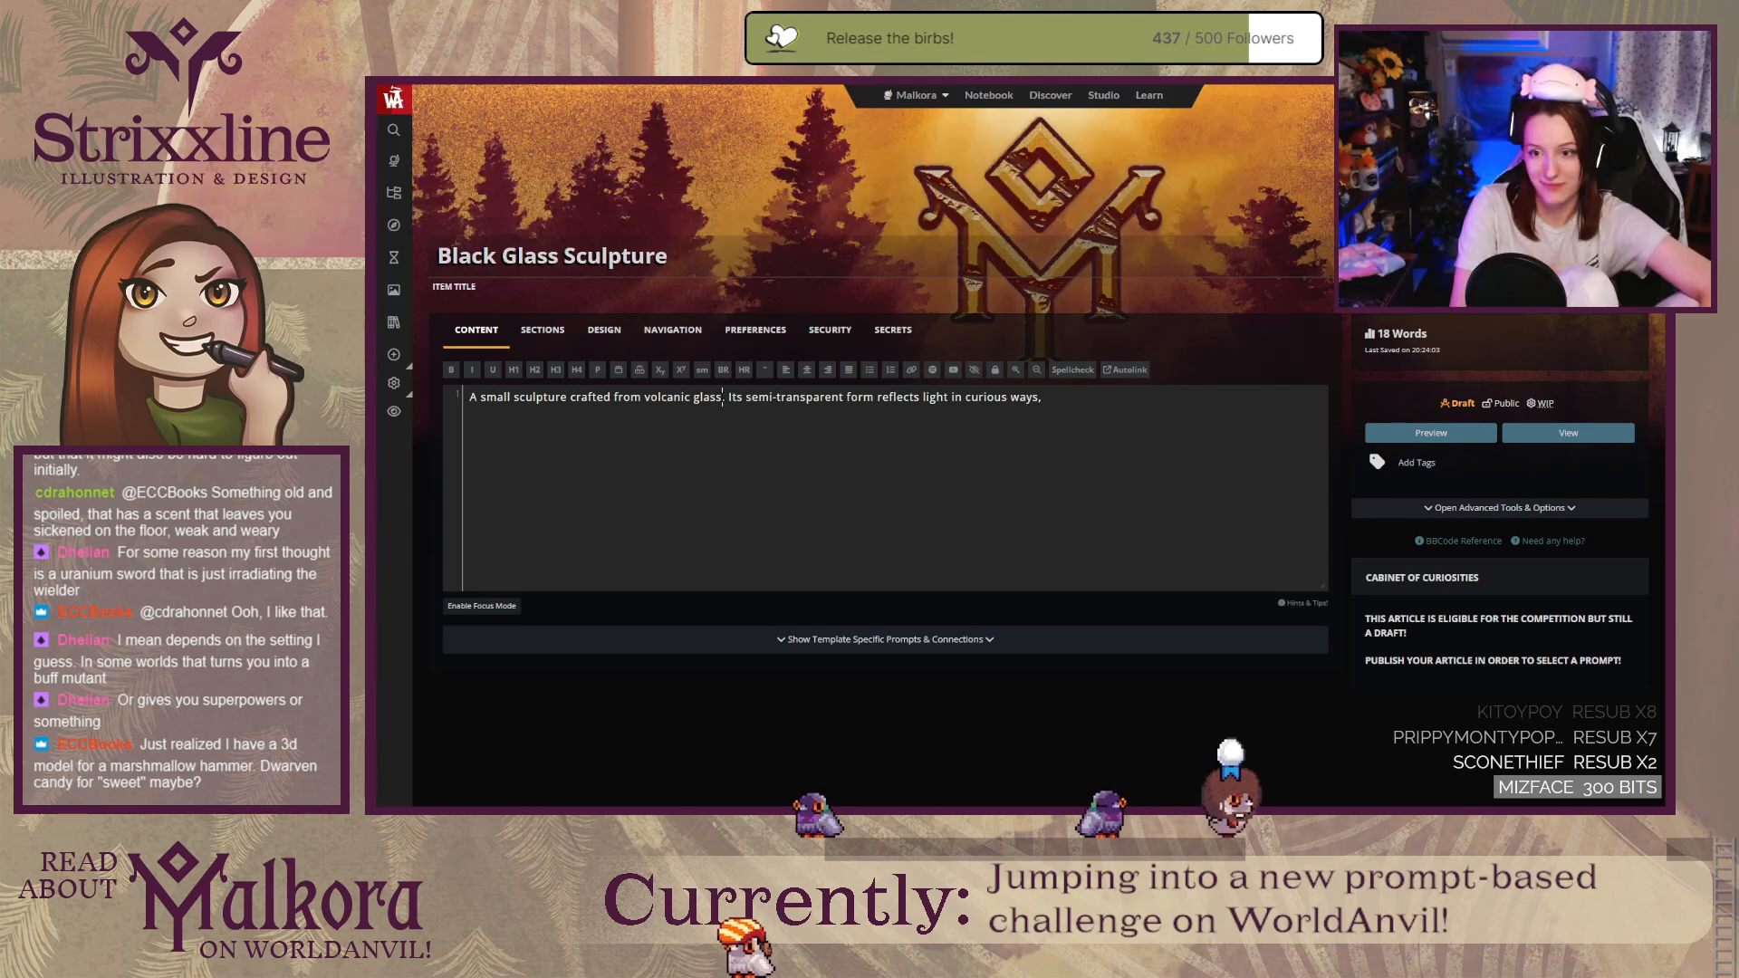
Step: Extend the first sentence after "volcanic glass" with ", molded into a mix of organic and geometric forms"
{"action": "type", "text": "molded"}
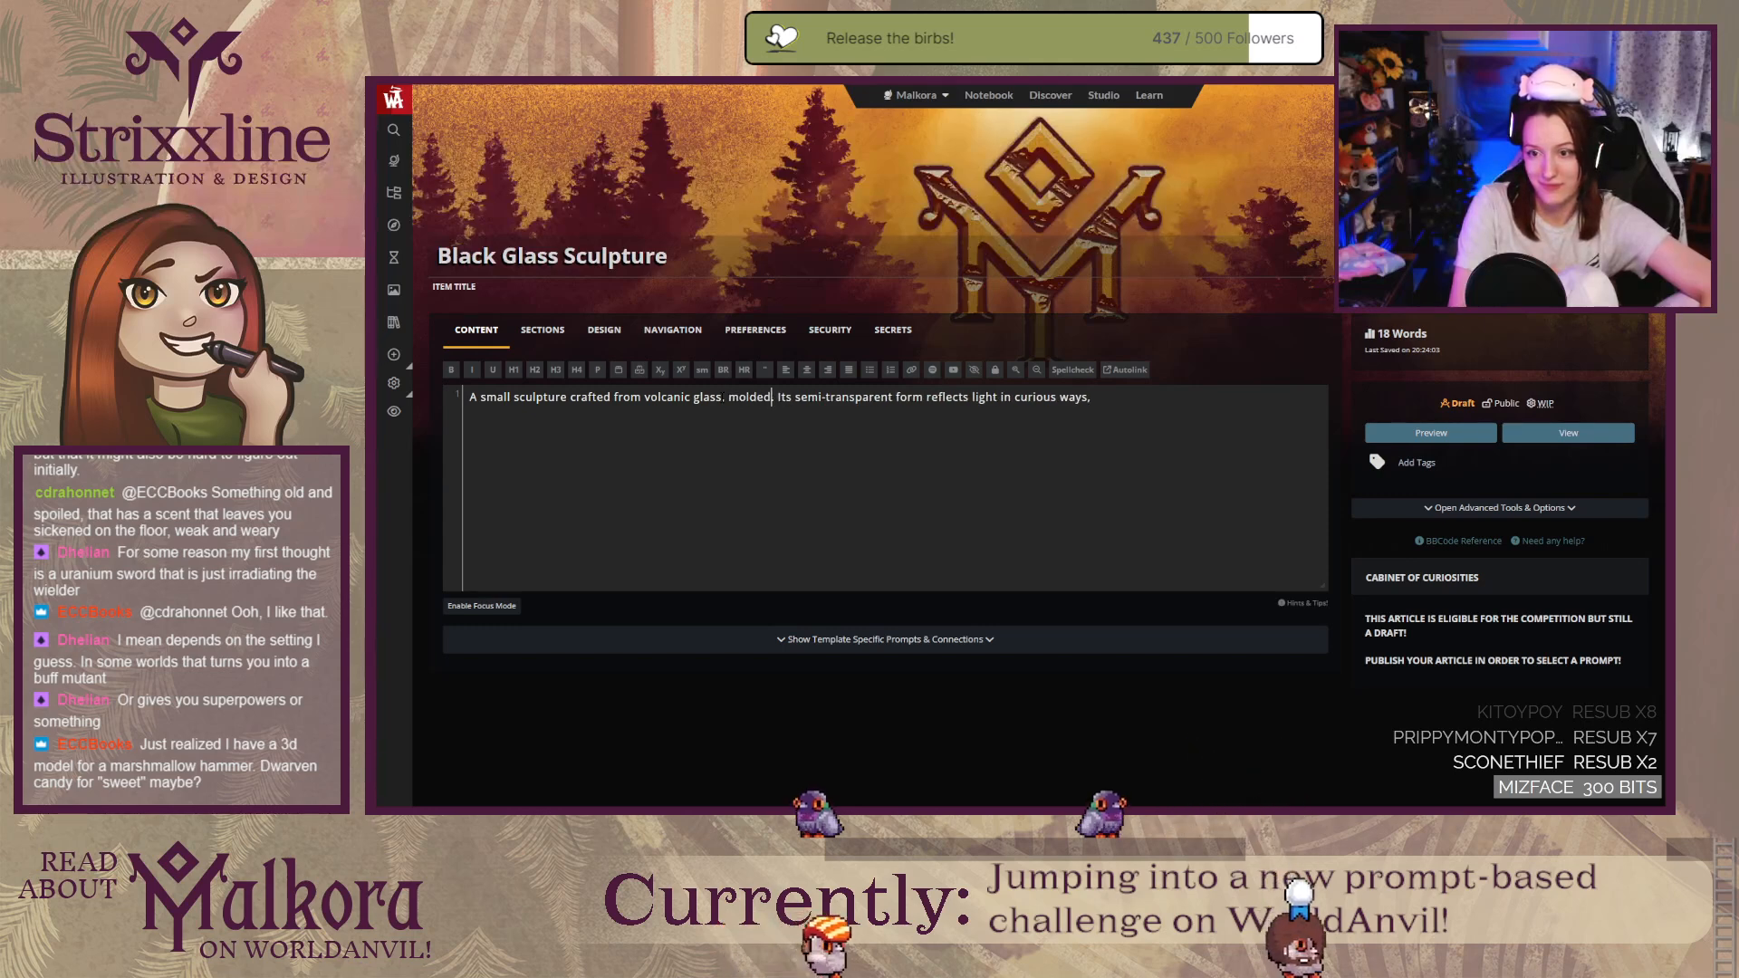
{"action": "type", "text": " into organ"}
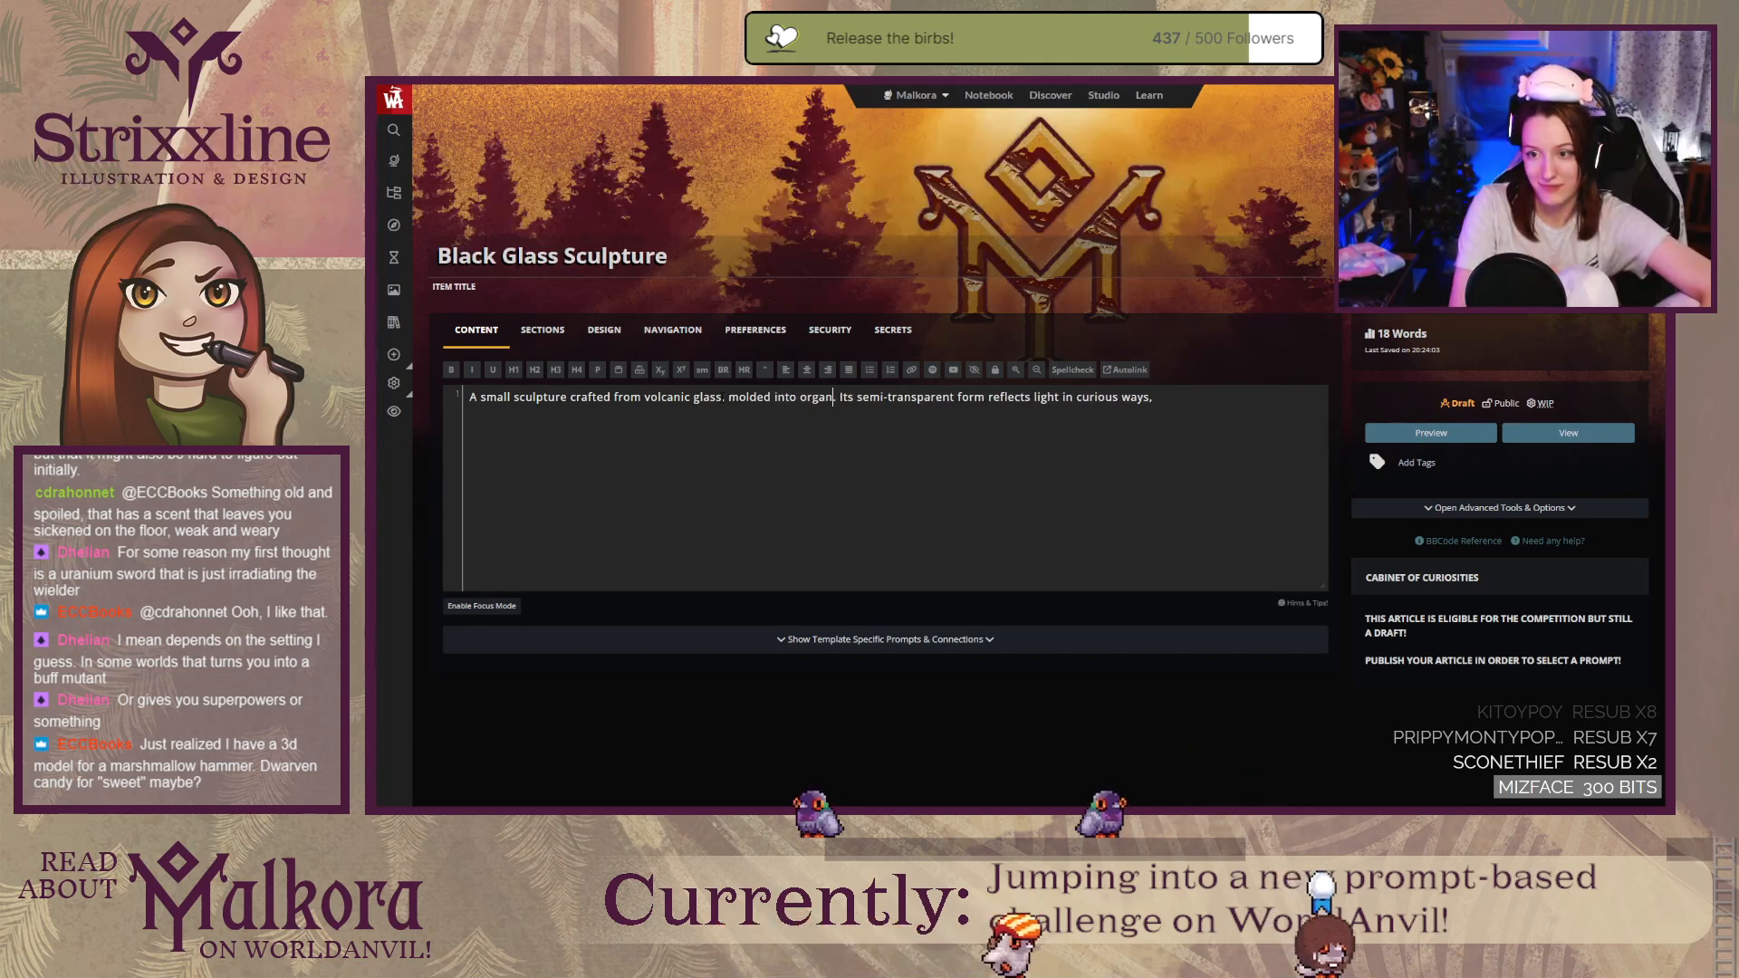
{"action": "type", "text": "i"}
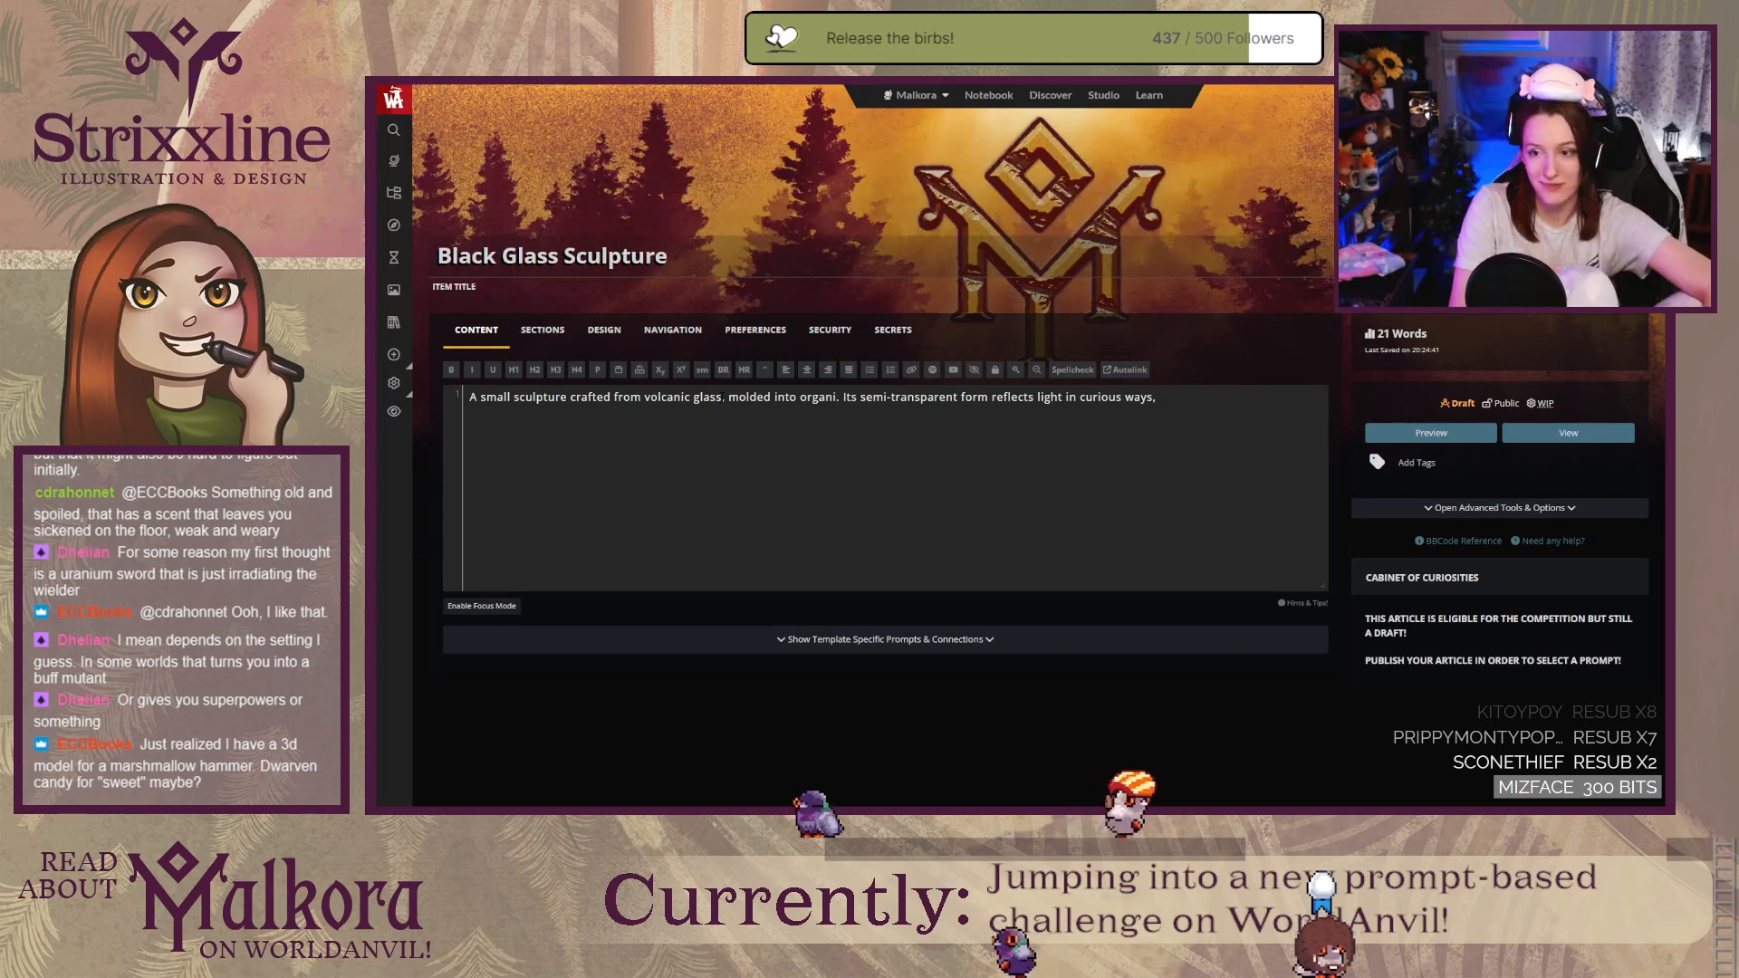
{"action": "key", "text": "BackSpace"}
{"action": "key", "text": "BackSpace"}
{"action": "key", "text": "BackSpace"}
{"action": "key", "text": "BackSpace"}
{"action": "key", "text": "BackSpace"}
{"action": "key", "text": "BackSpace"}
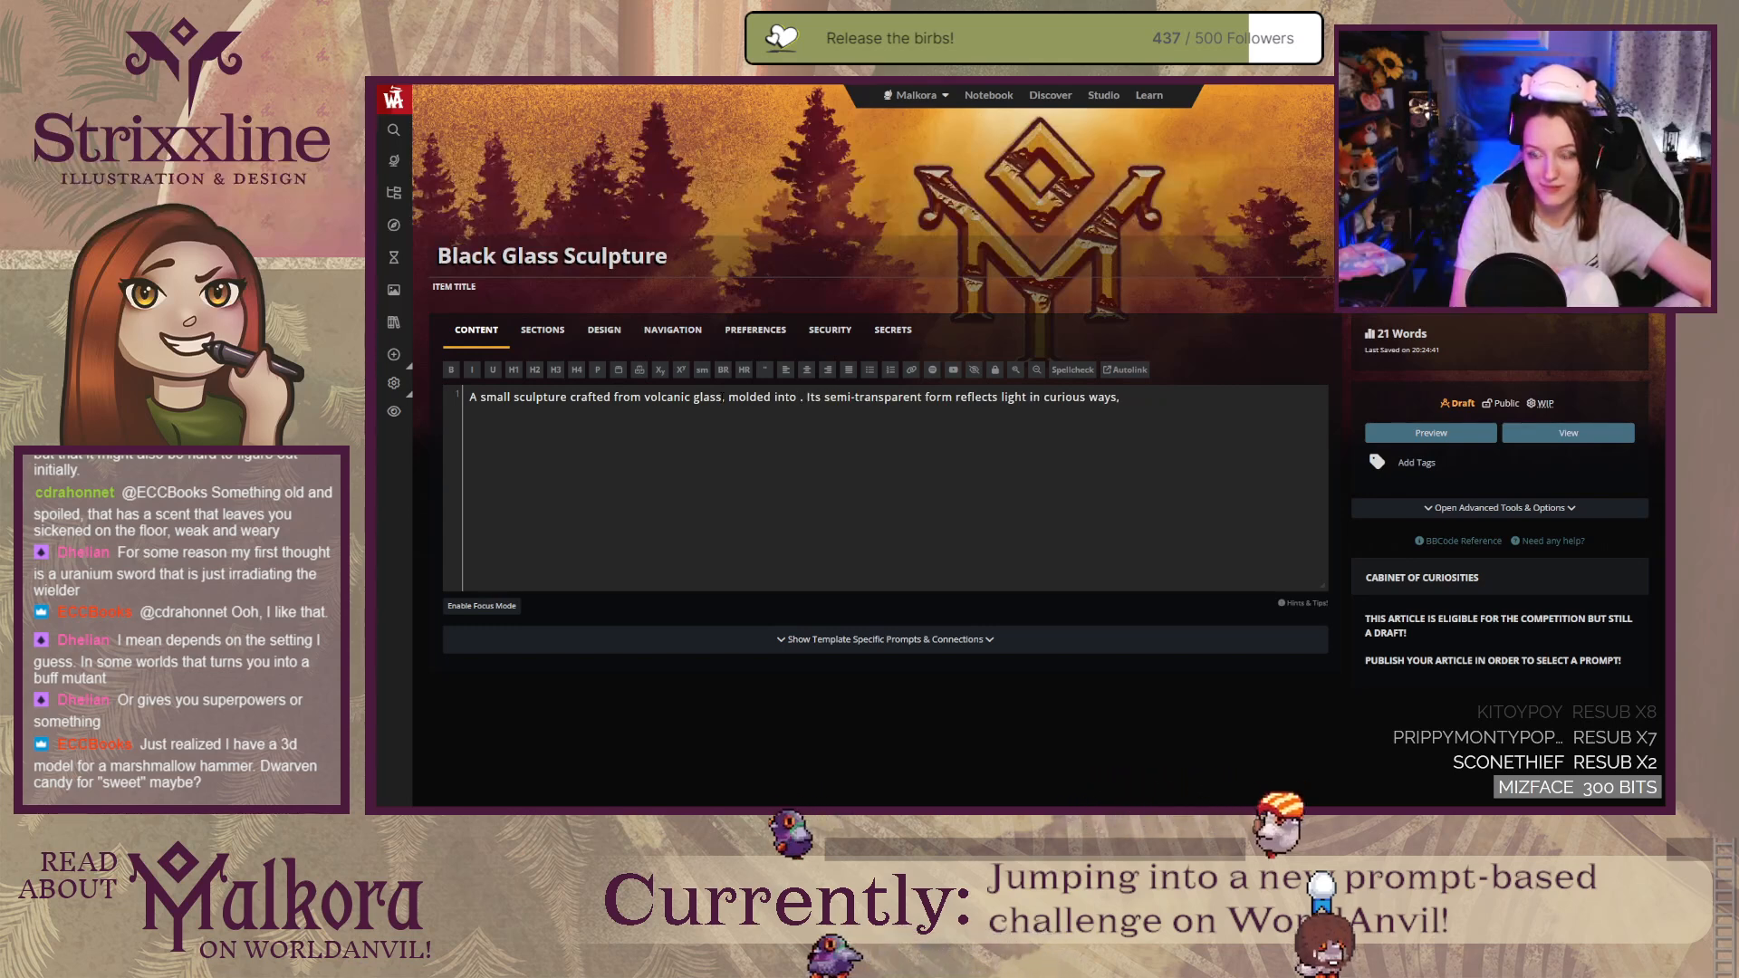
{"action": "type", "text": "a mi"}
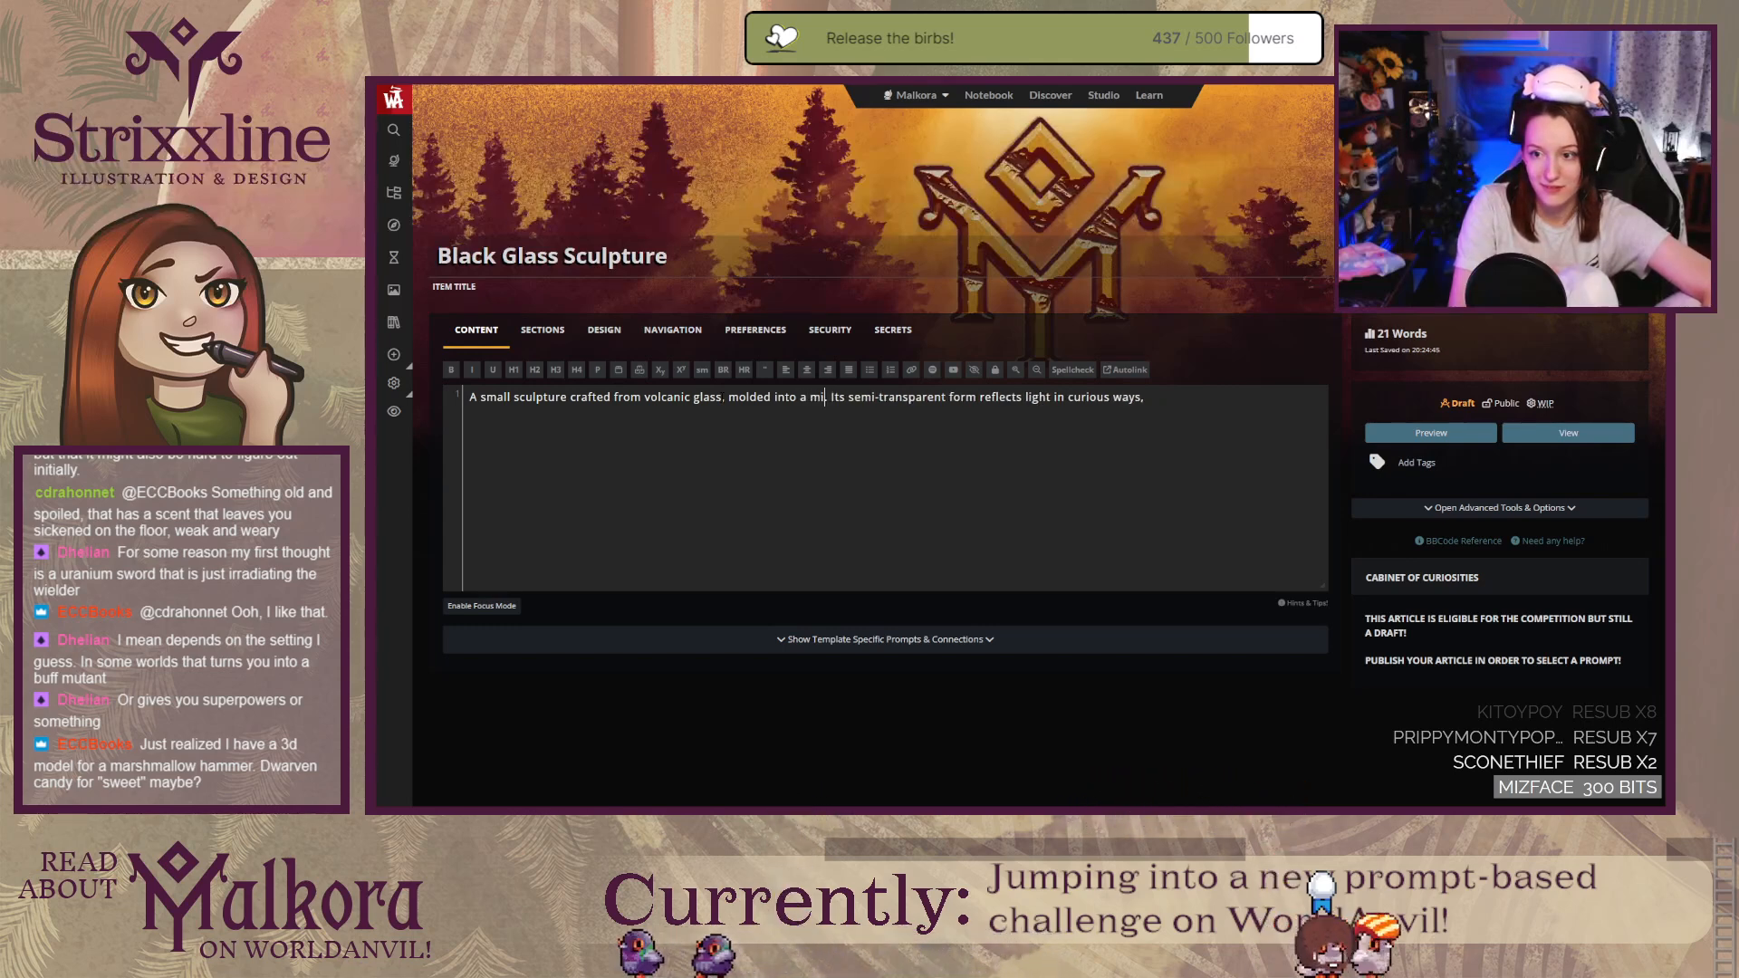
{"action": "type", "text": "x of organ"}
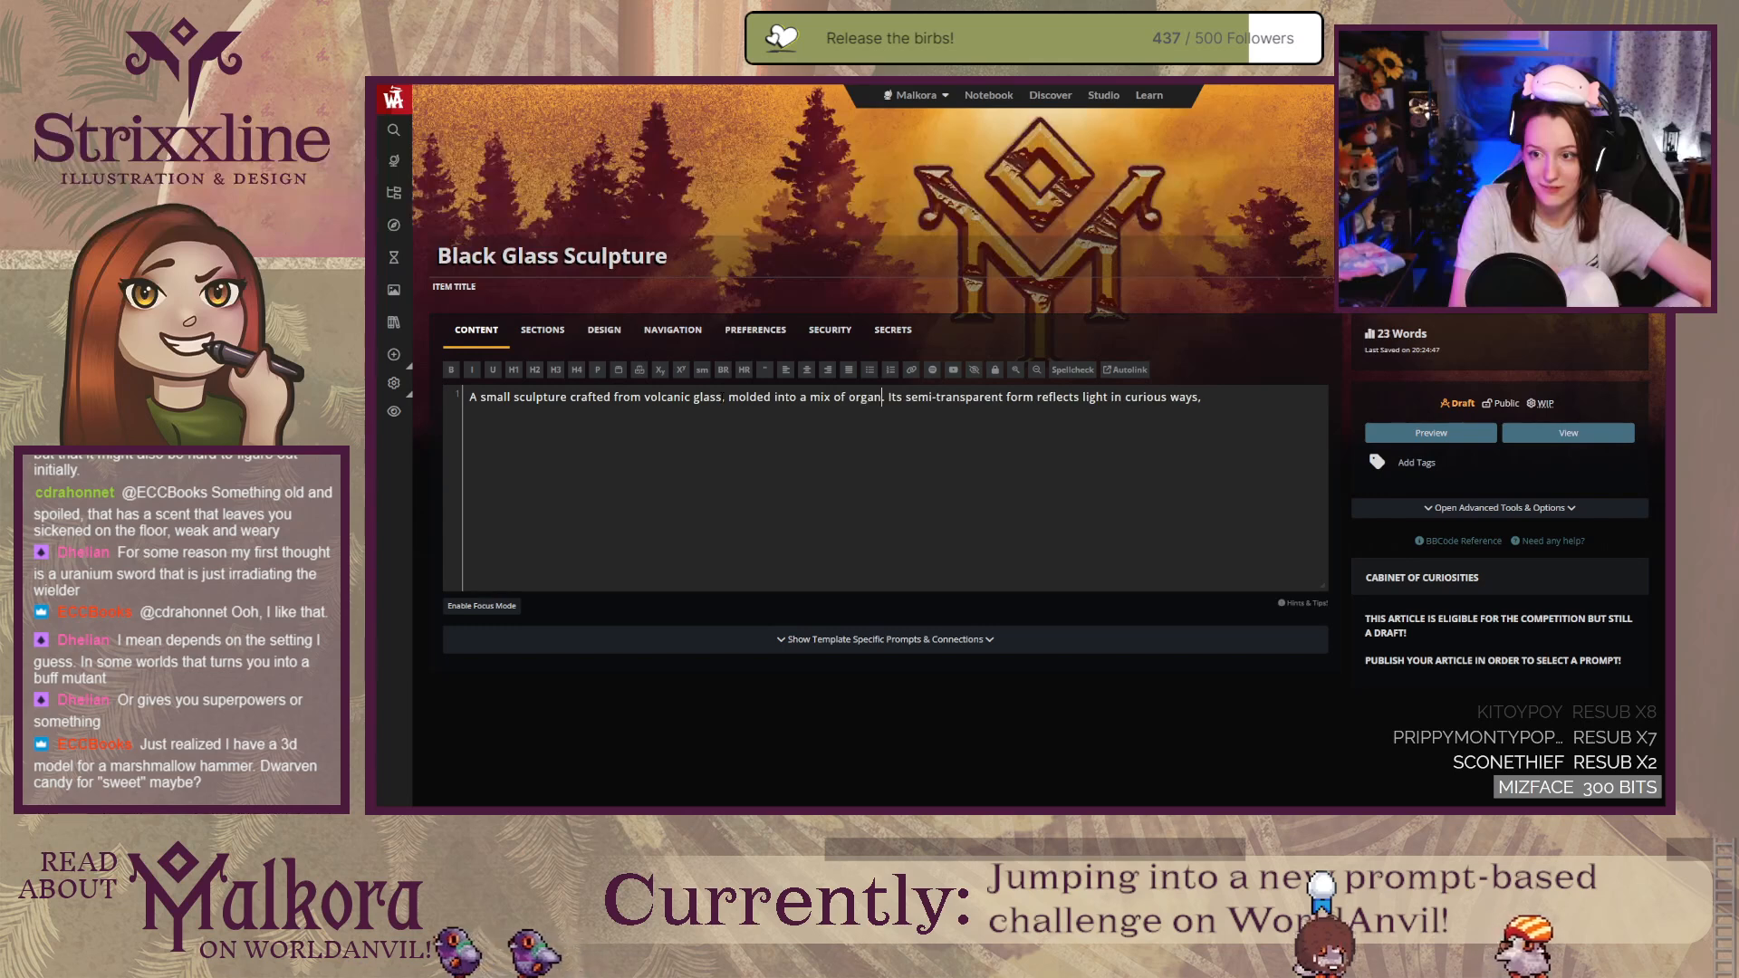
{"action": "type", "text": "ic and "}
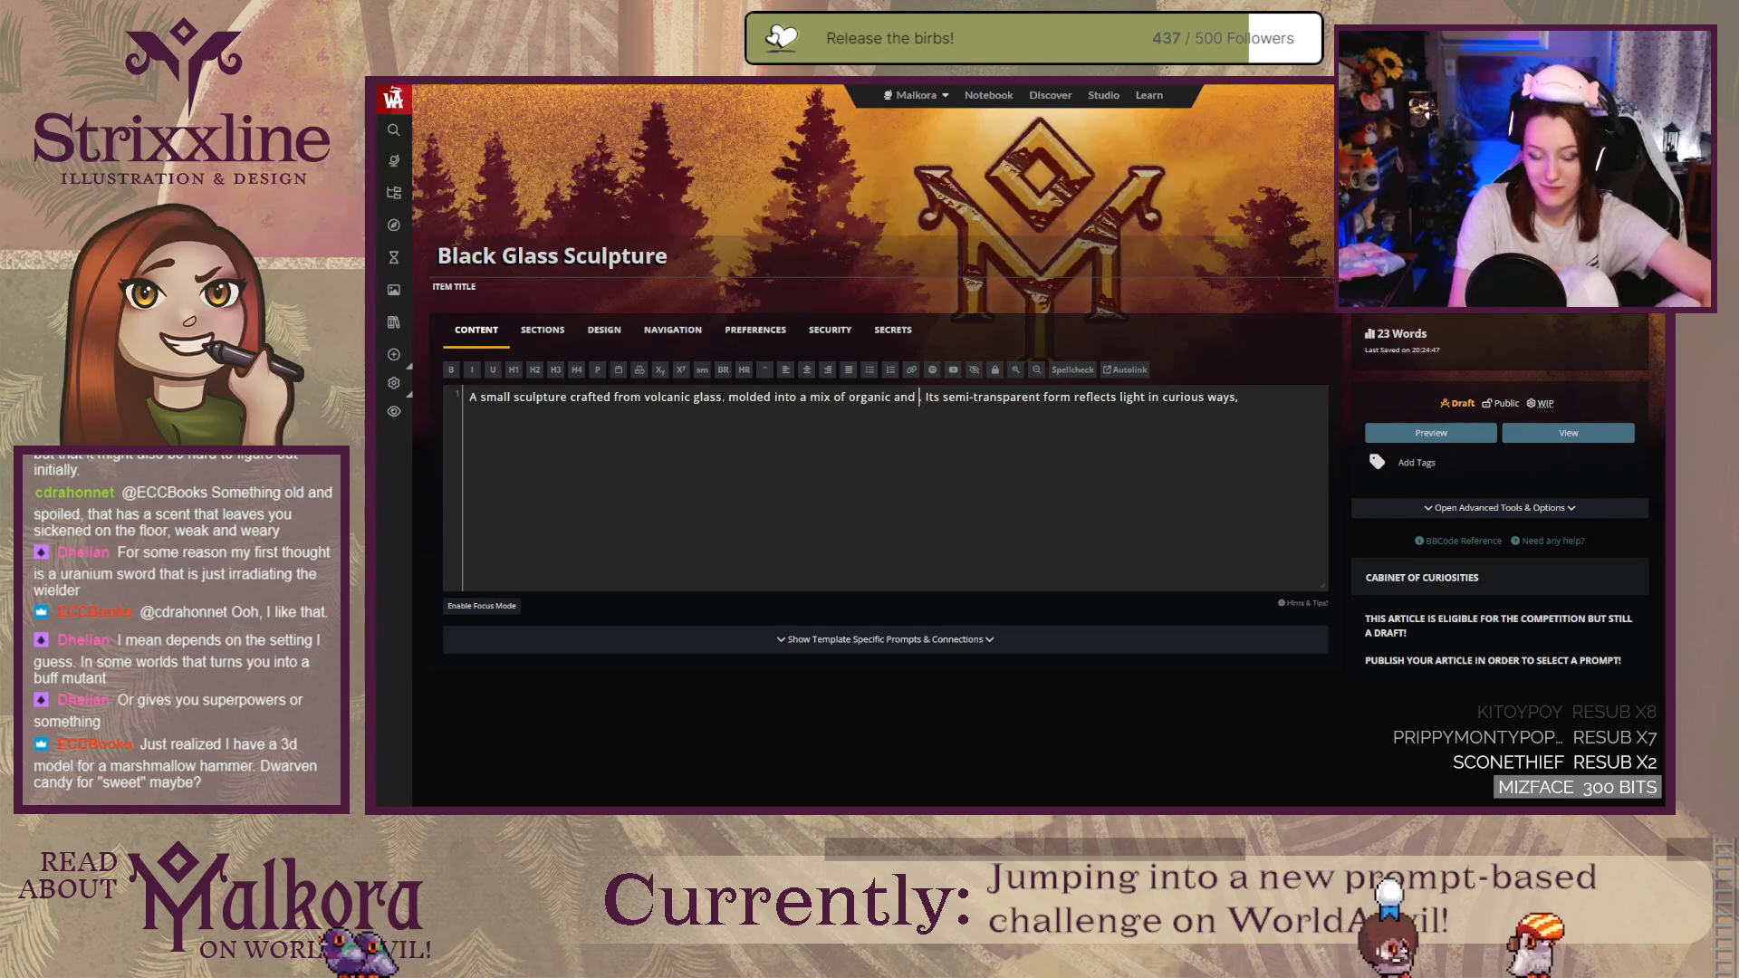
{"action": "type", "text": "geometric"}
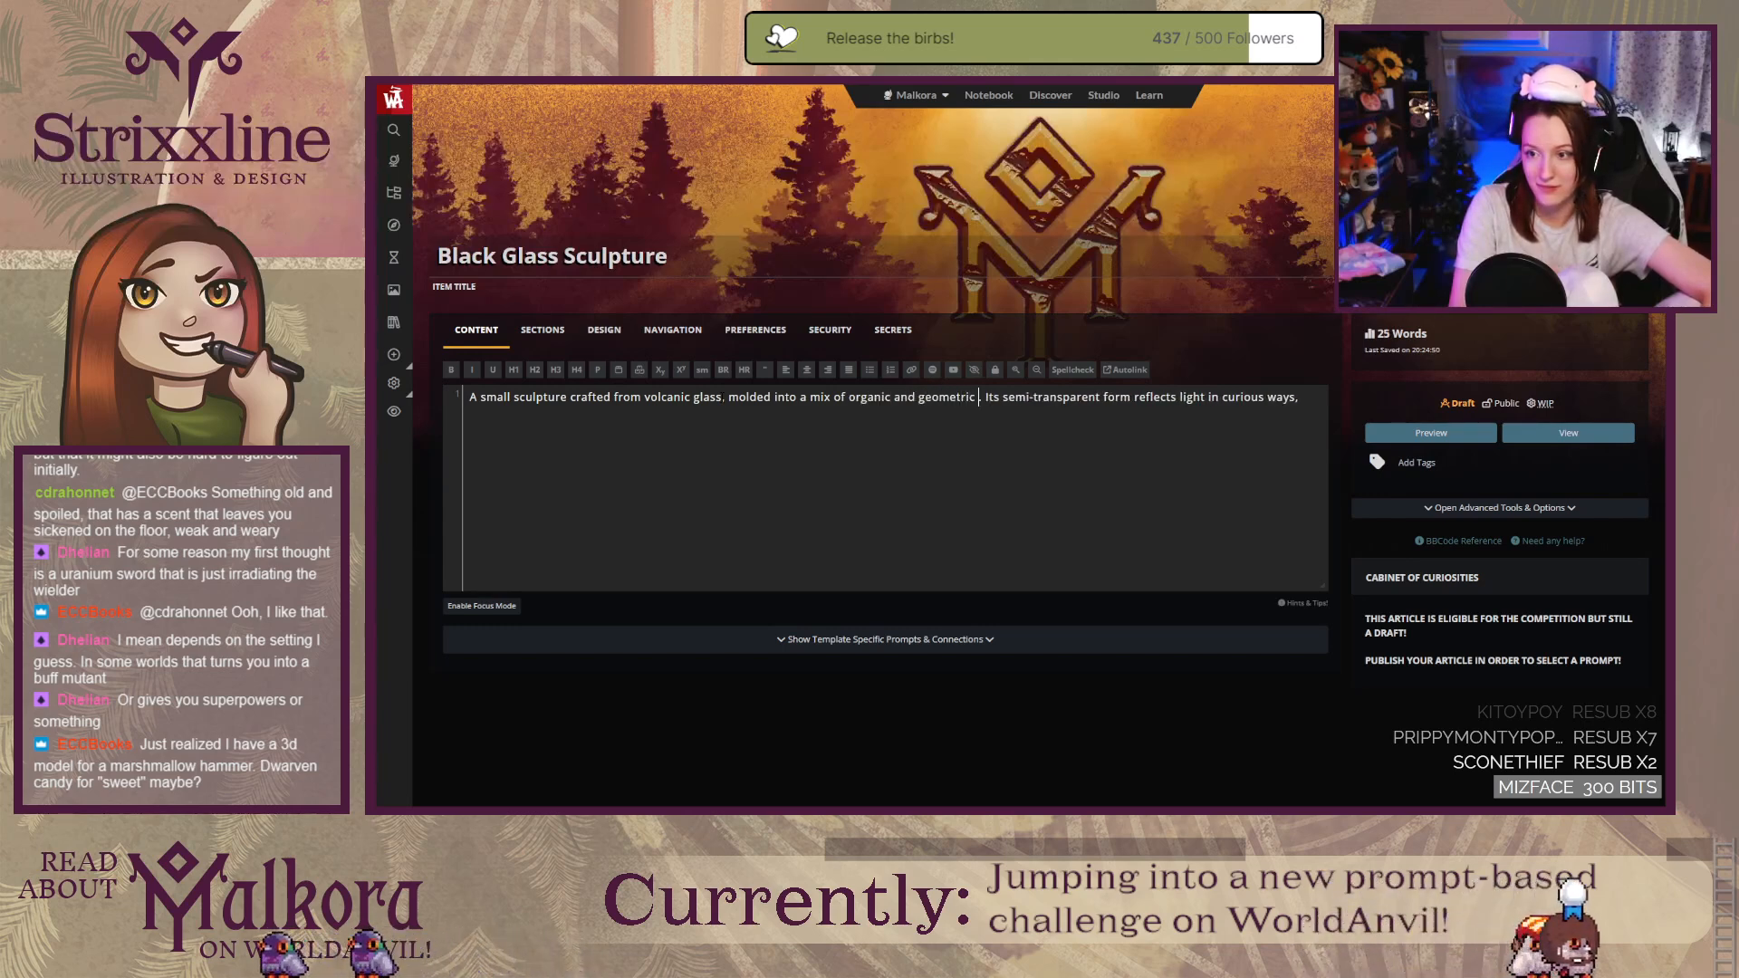
{"action": "type", "text": " forms"}
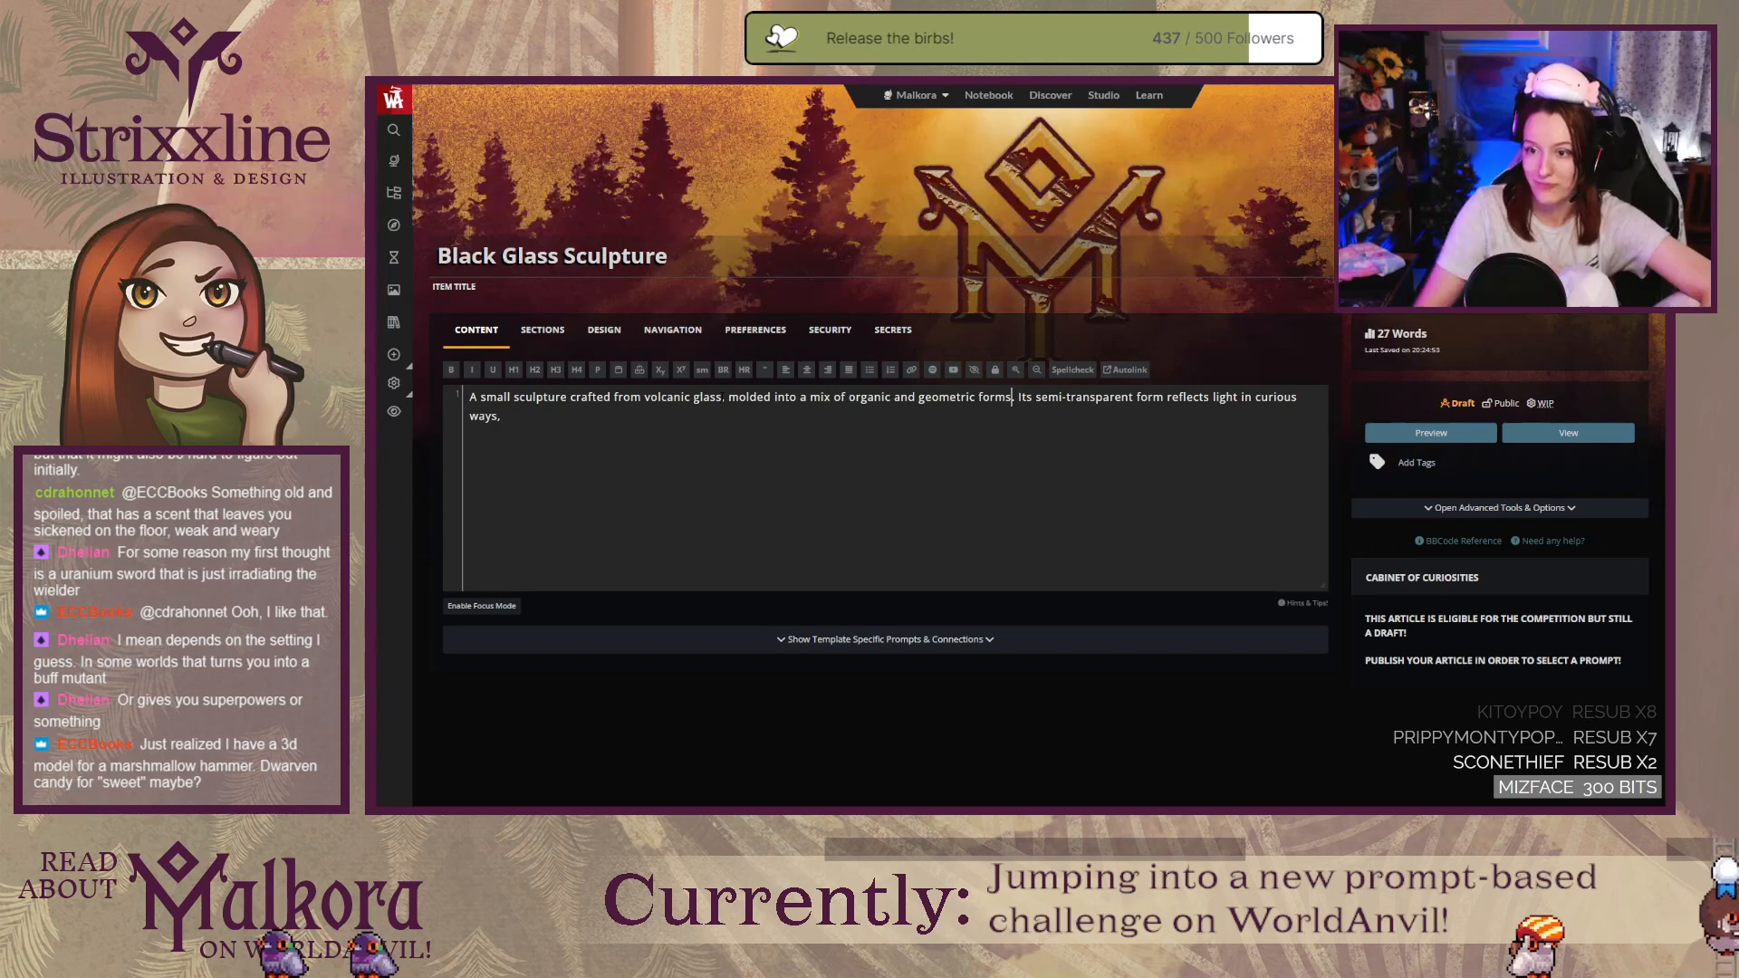
{"action": "double_click", "coordinate": [820, 398]}
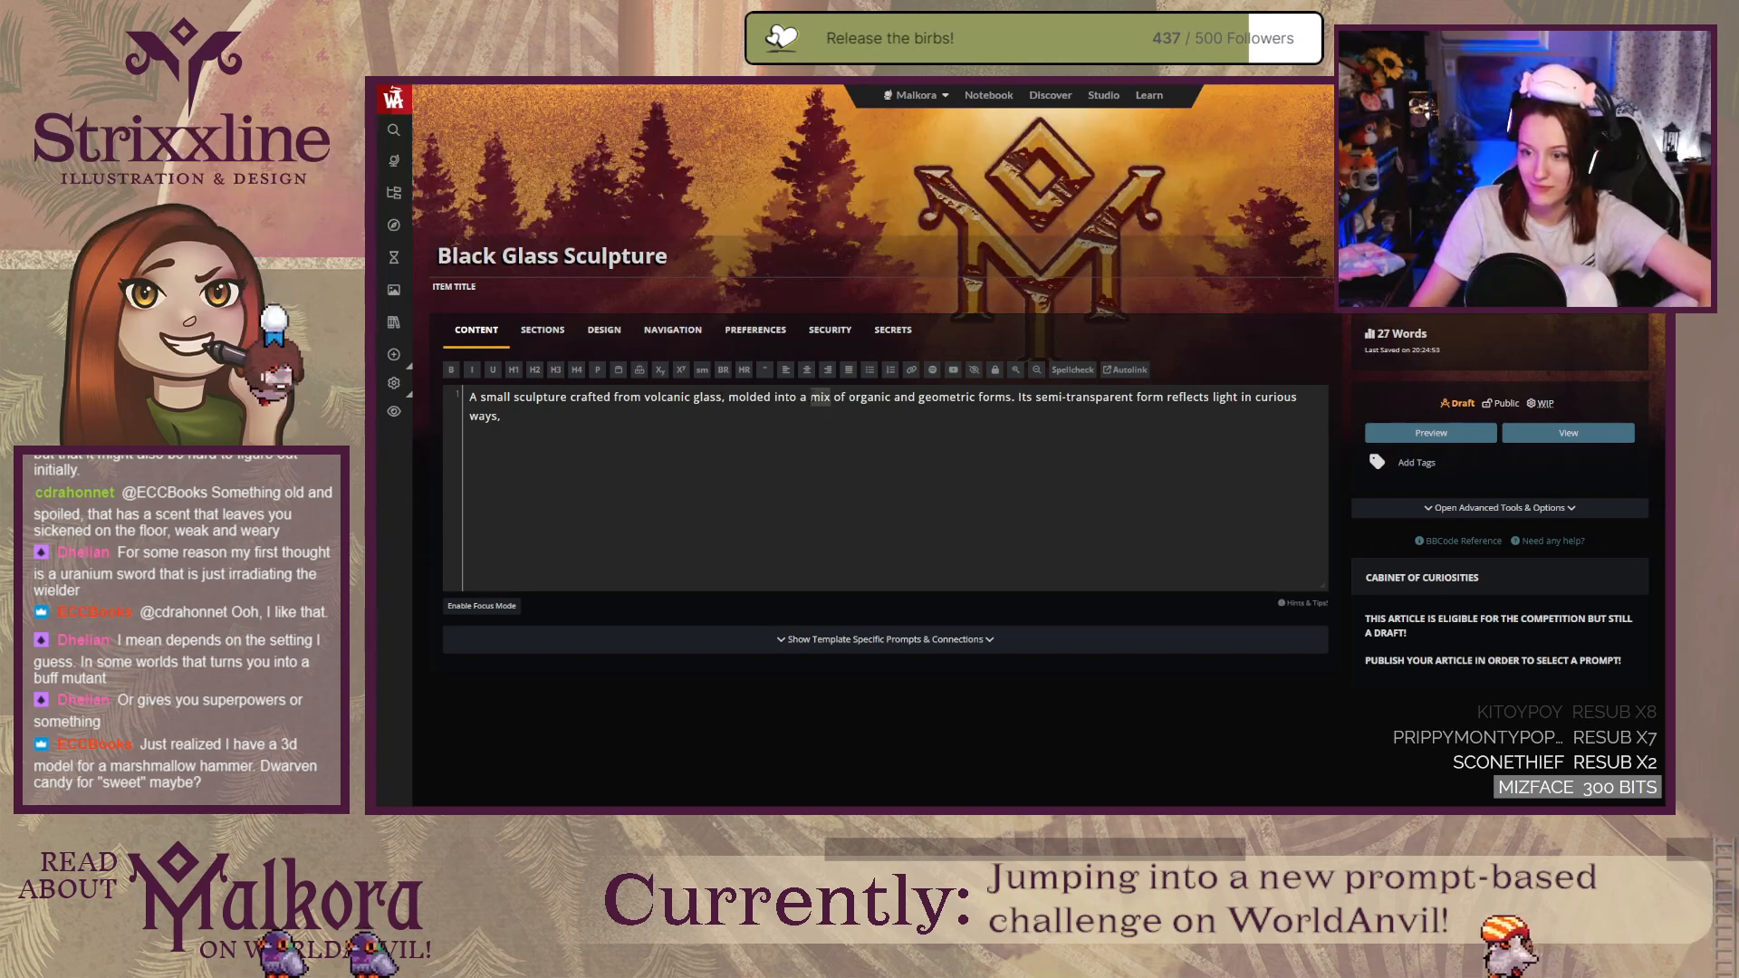
Step: Complete the second sentence after "curious ways," with "painting patterns on the walls of the library."
{"action": "left_click", "coordinate": [835, 428]}
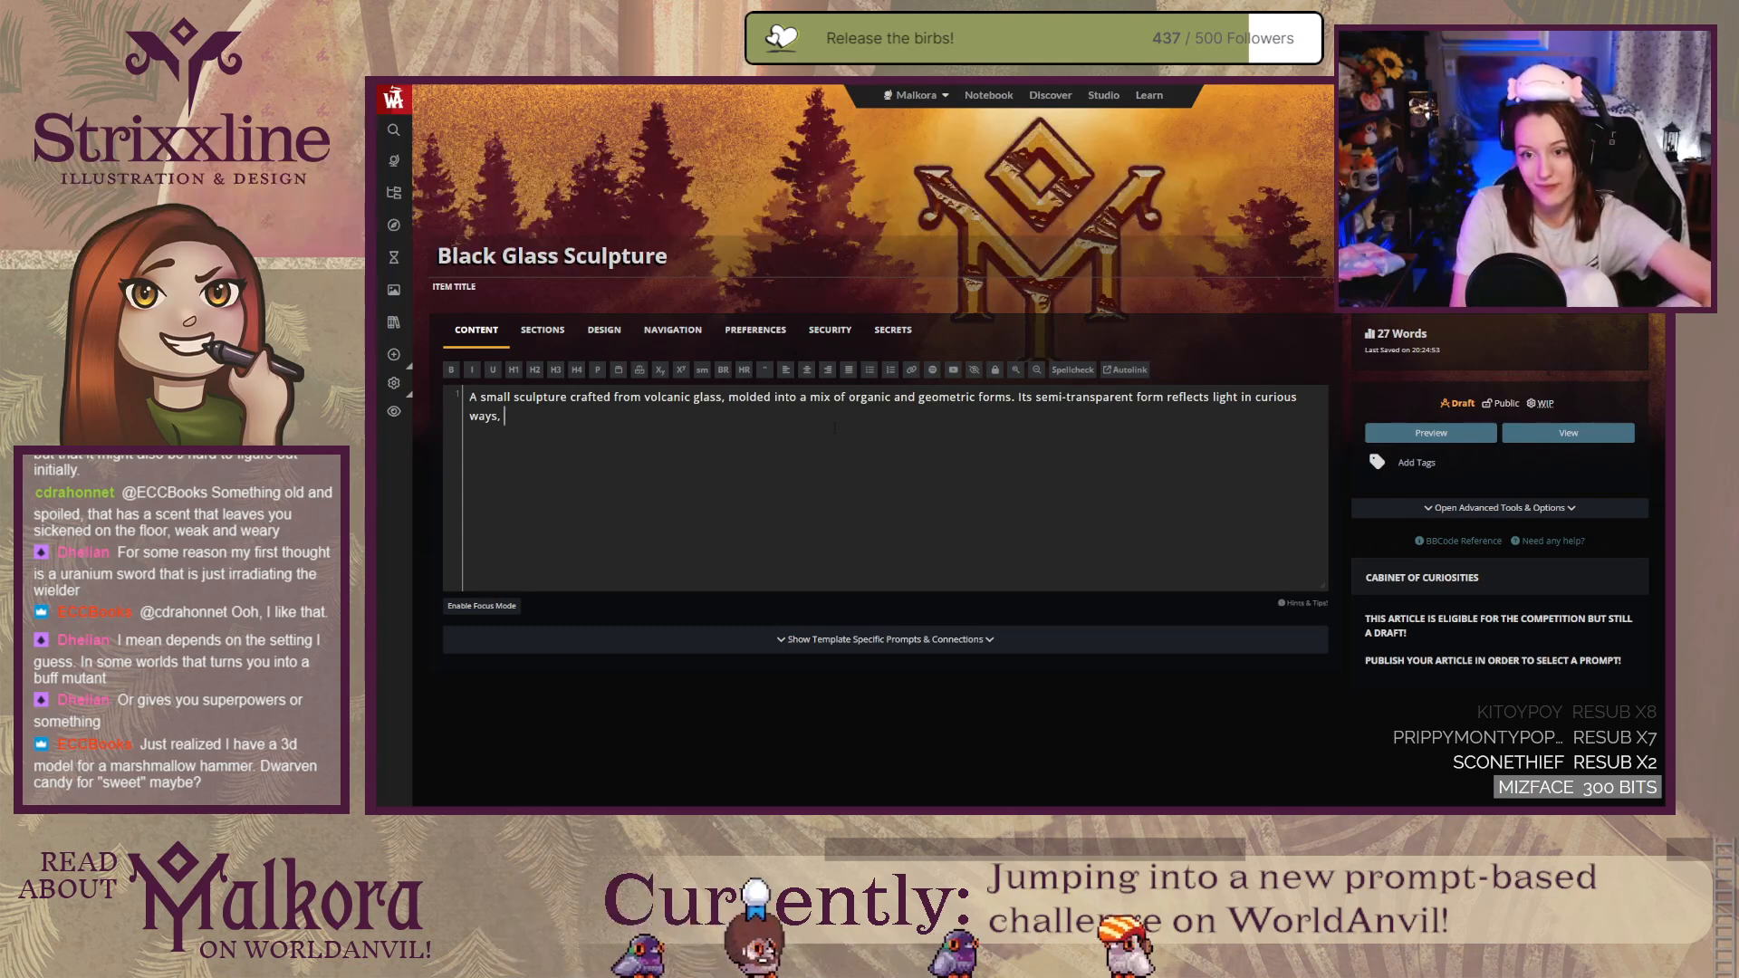
{"action": "type", "text": "paint"}
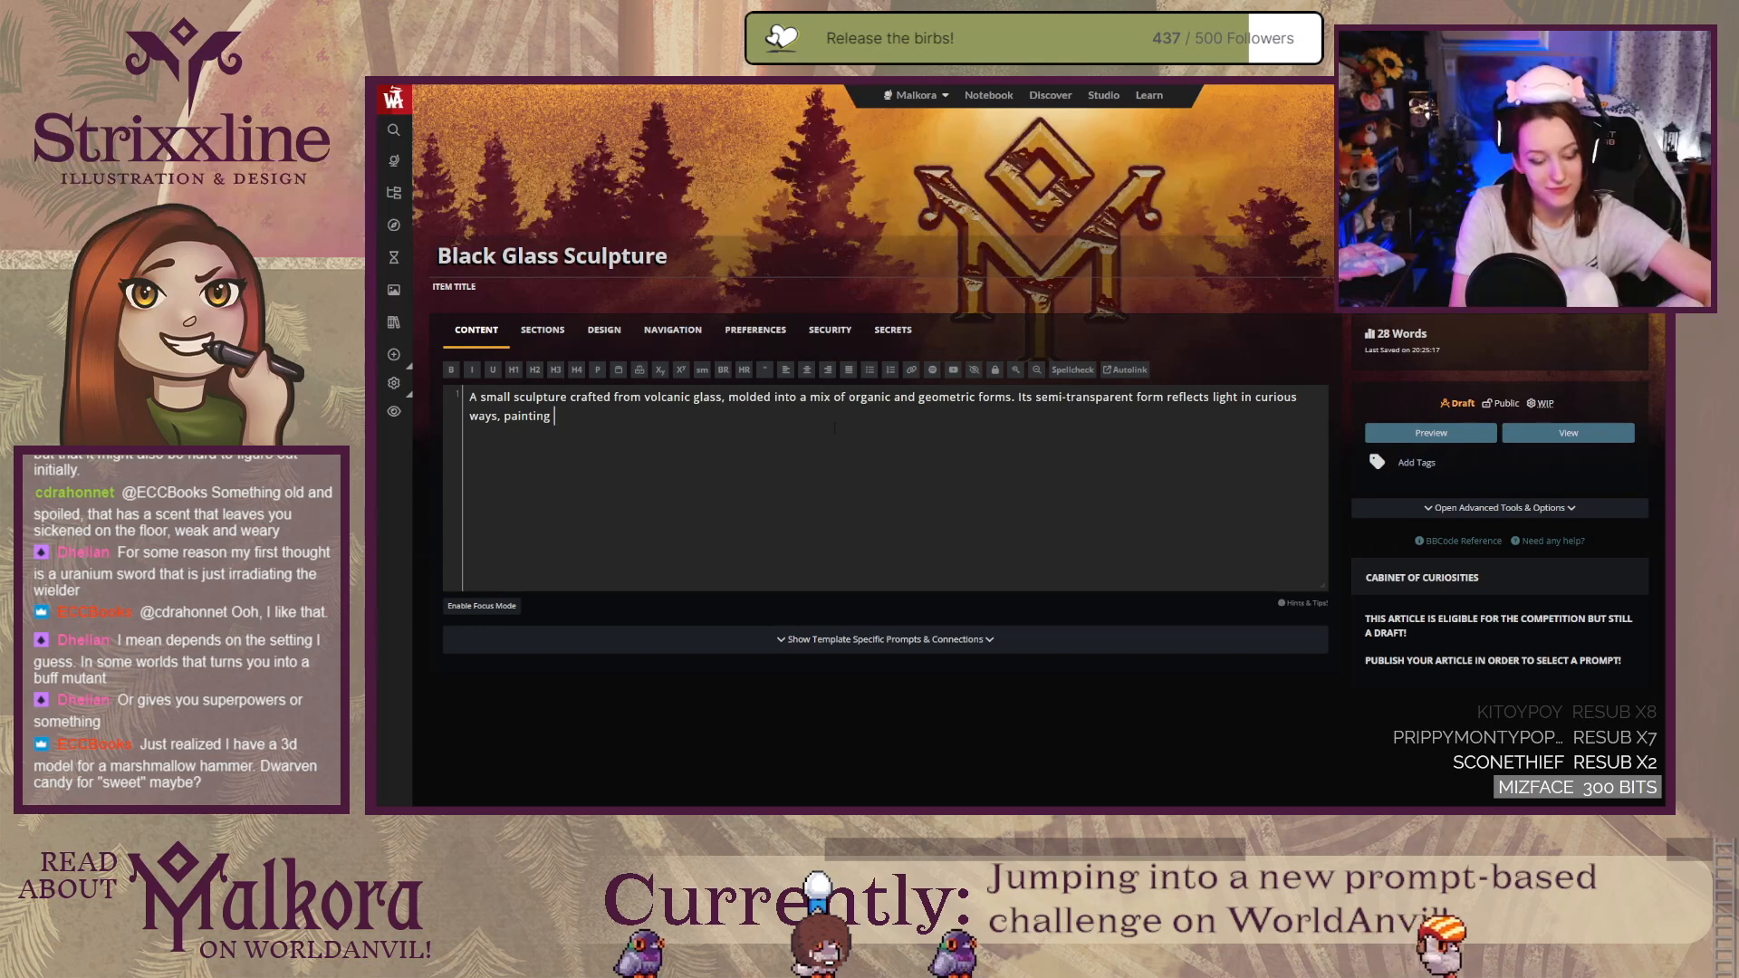
{"action": "type", "text": "ing pattern"}
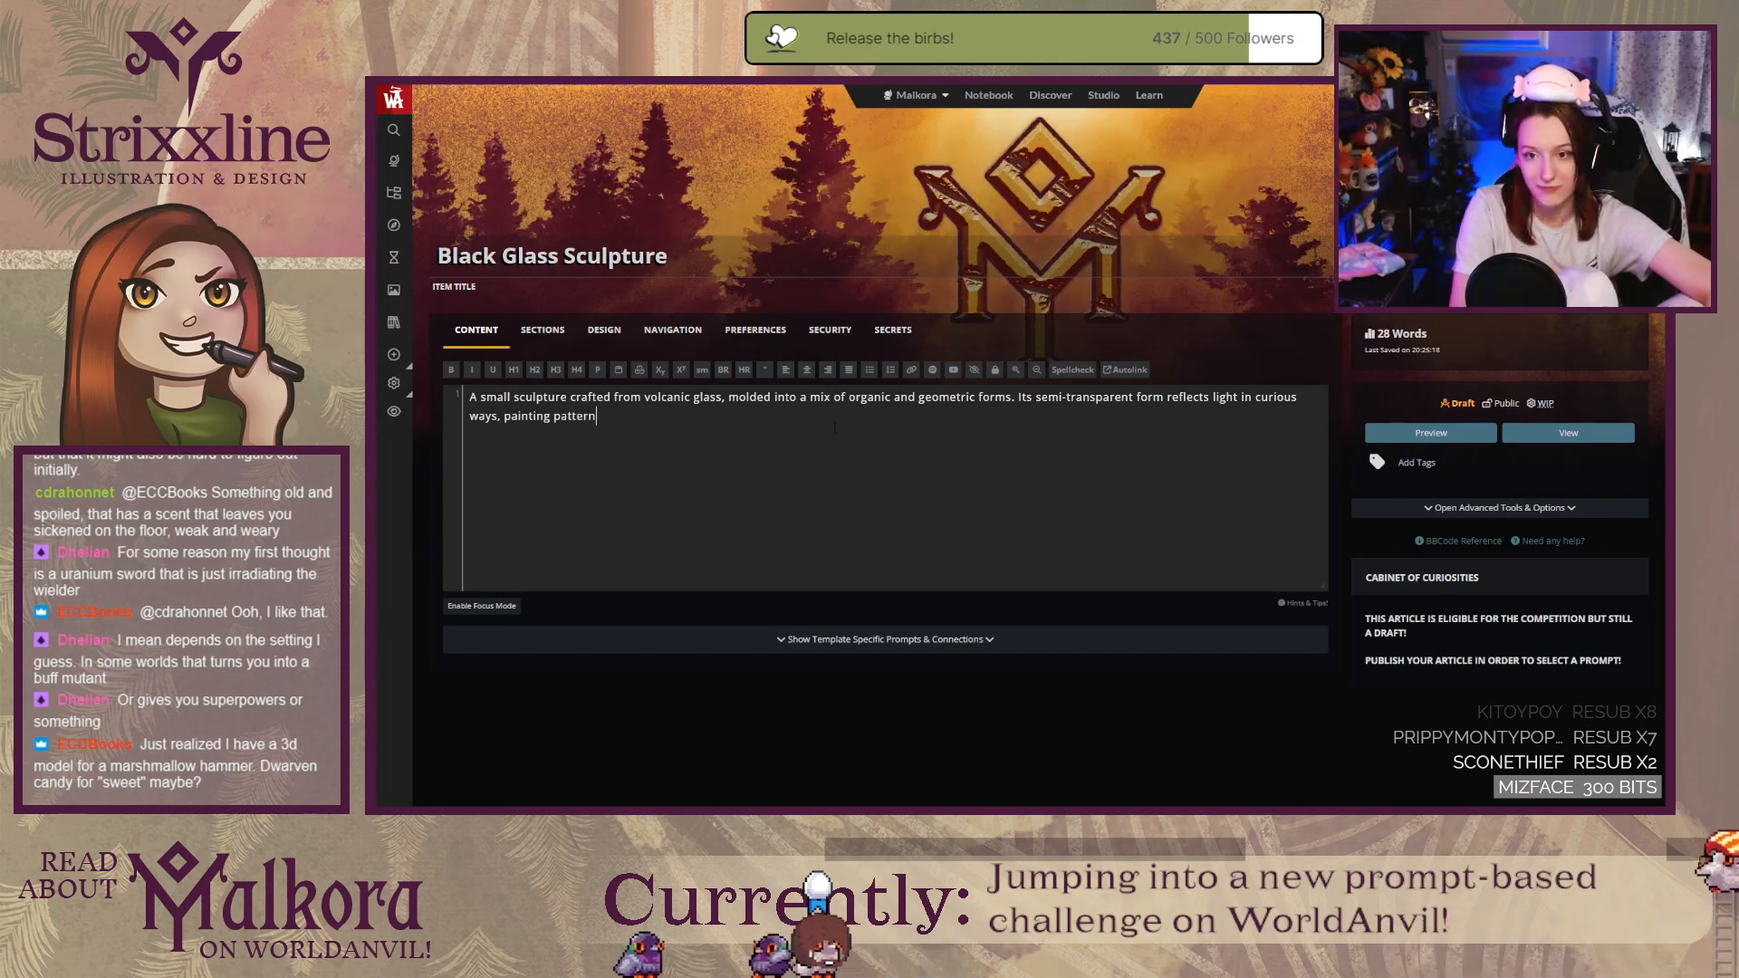
{"action": "type", "text": "s "}
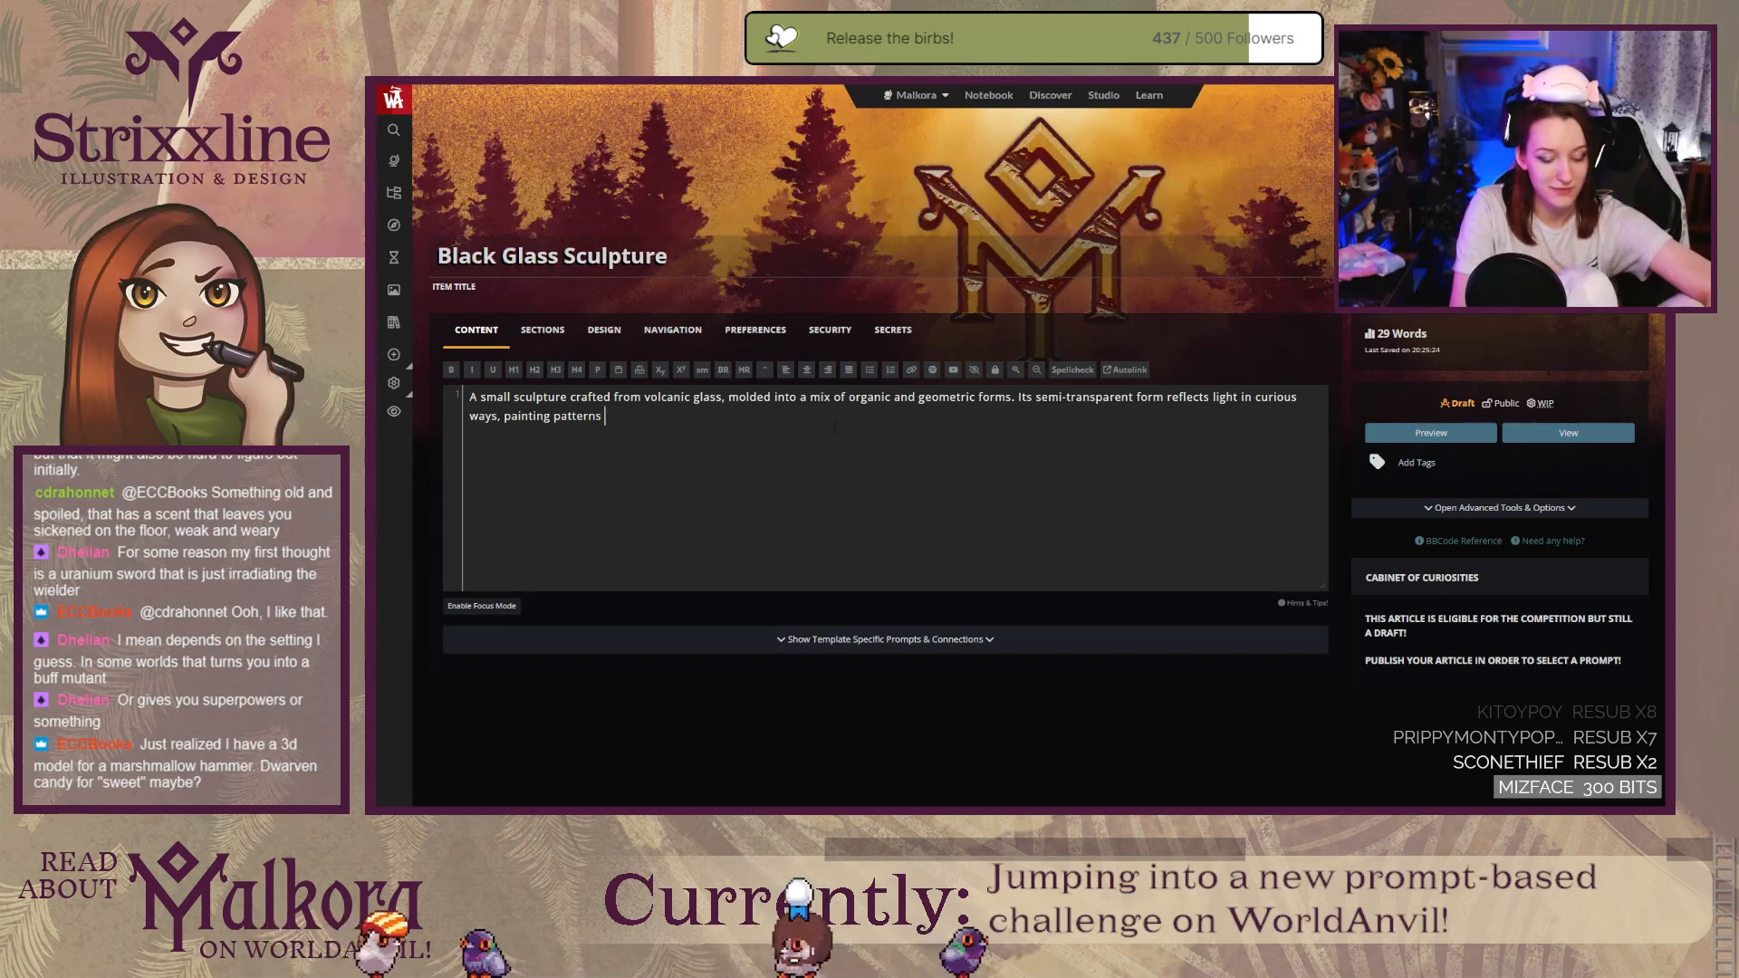
{"action": "type", "text": "on the"}
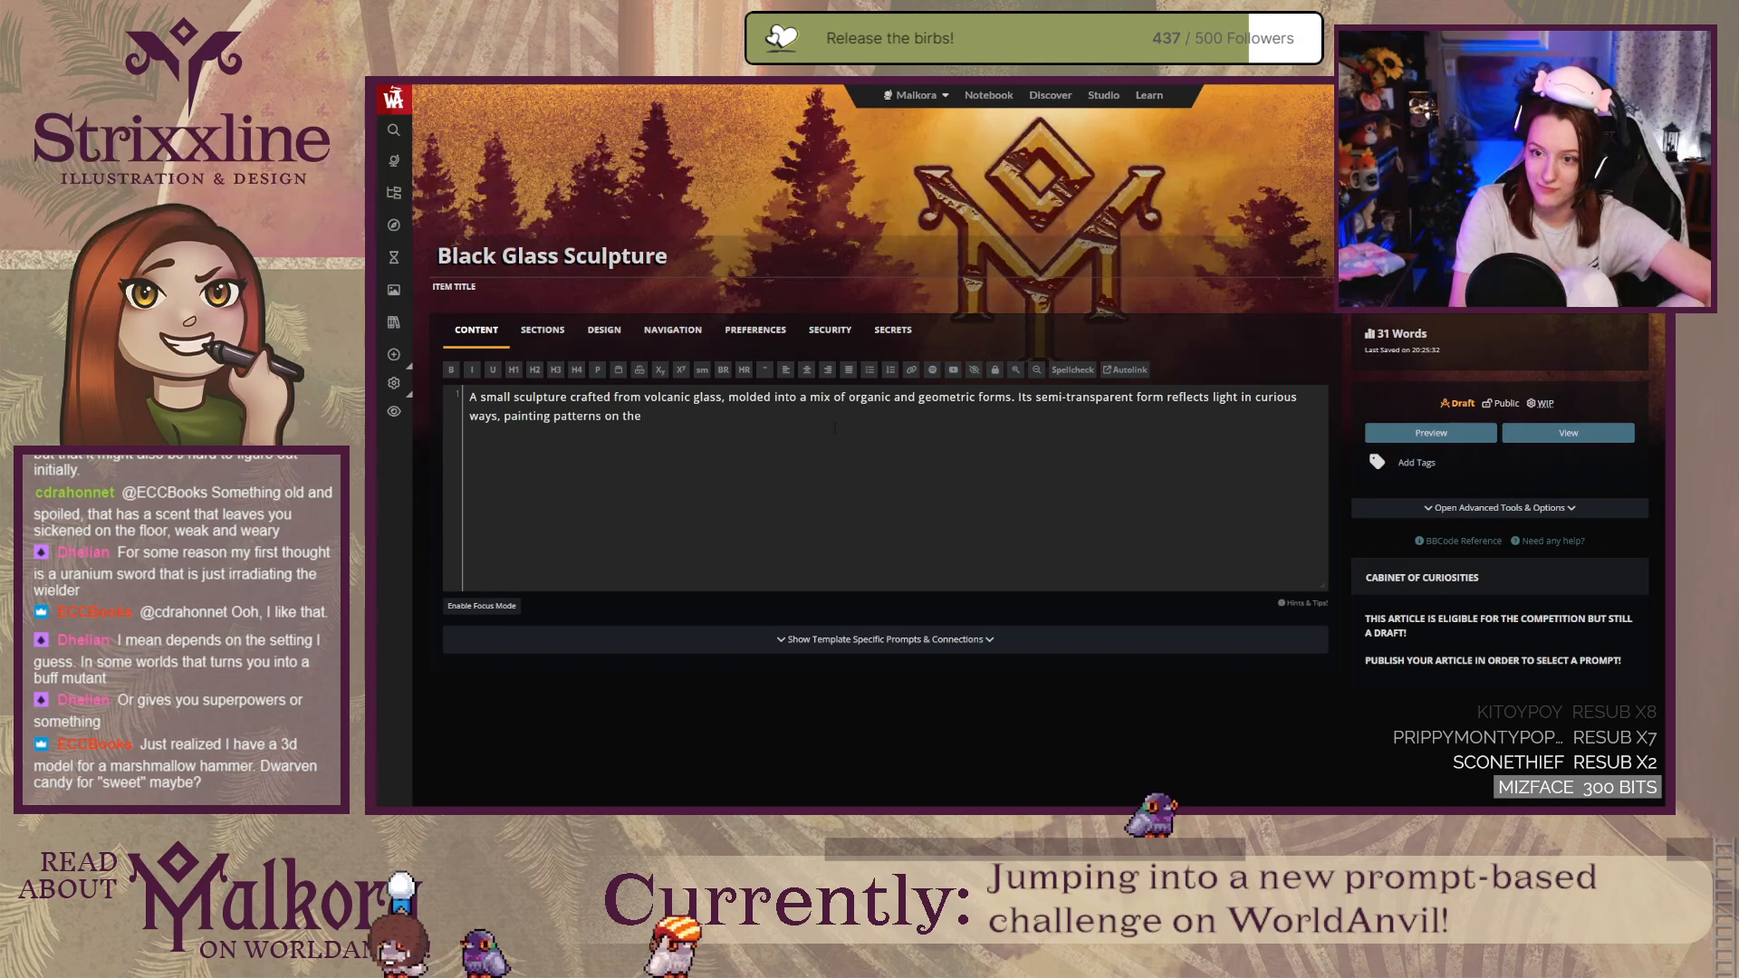
{"action": "type", "text": "cabinet"}
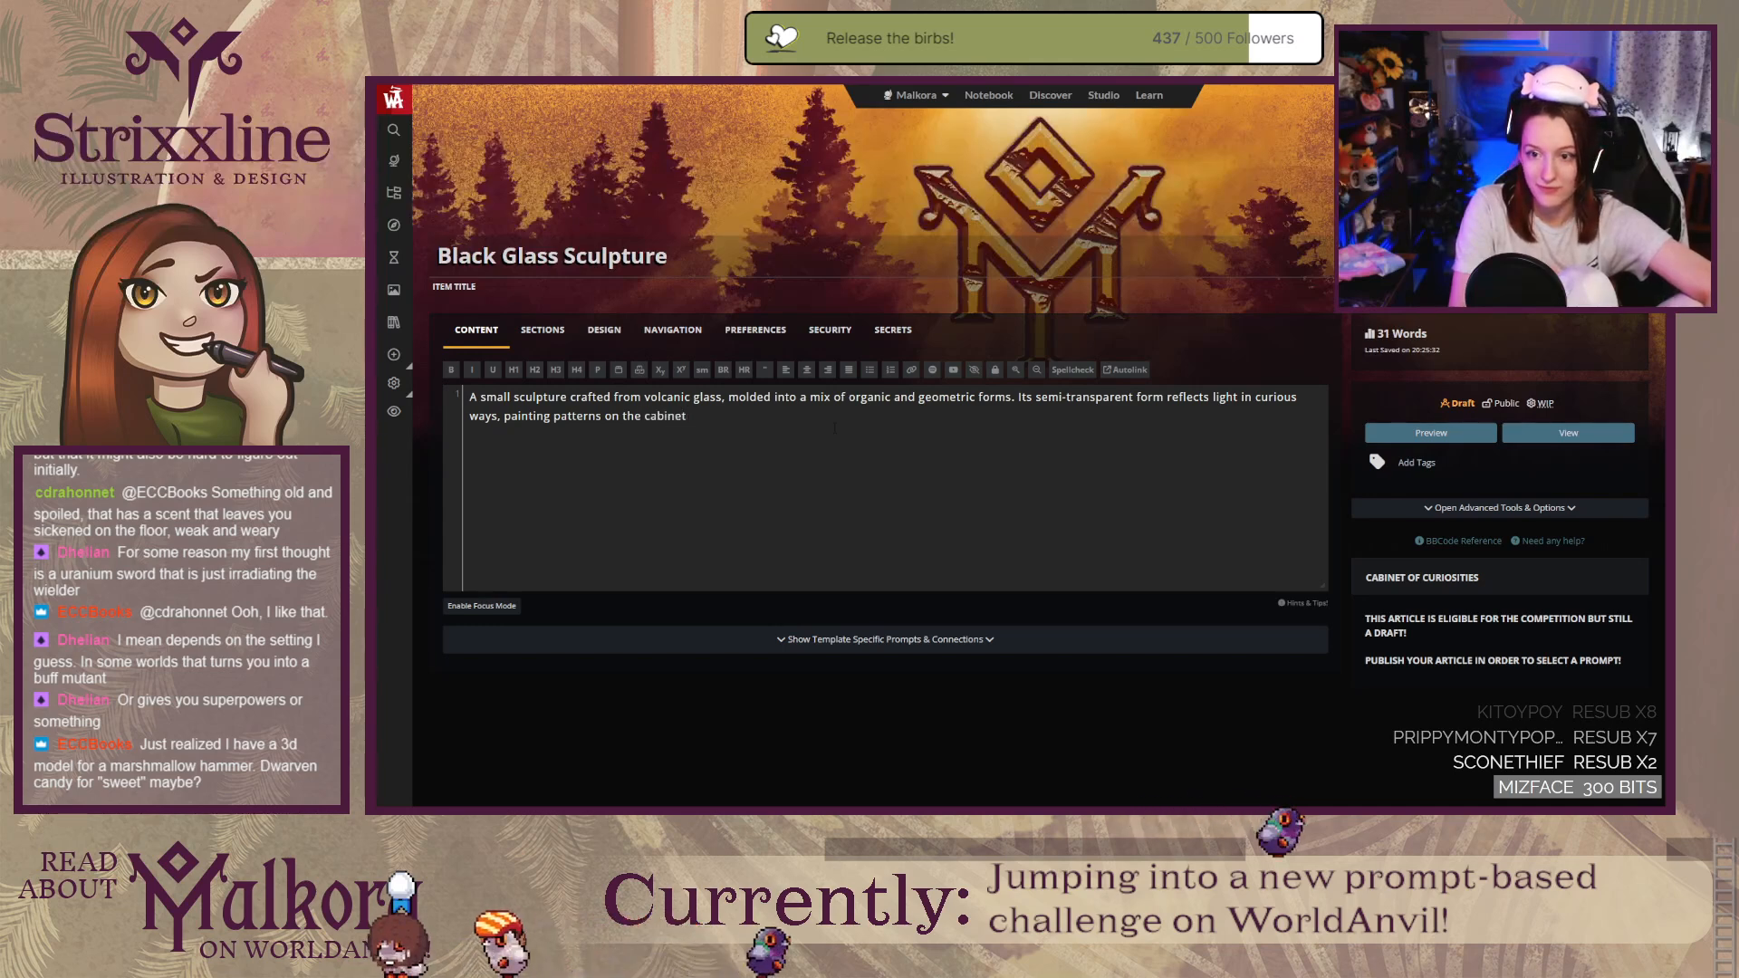
{"action": "key", "text": "BackSpace"}
{"action": "key", "text": "BackSpace"}
{"action": "key", "text": "BackSpace"}
{"action": "key", "text": "BackSpace"}
{"action": "key", "text": "BackSpace"}
{"action": "key", "text": "BackSpace"}
{"action": "key", "text": "BackSpace"}
{"action": "key", "text": "BackSpace"}
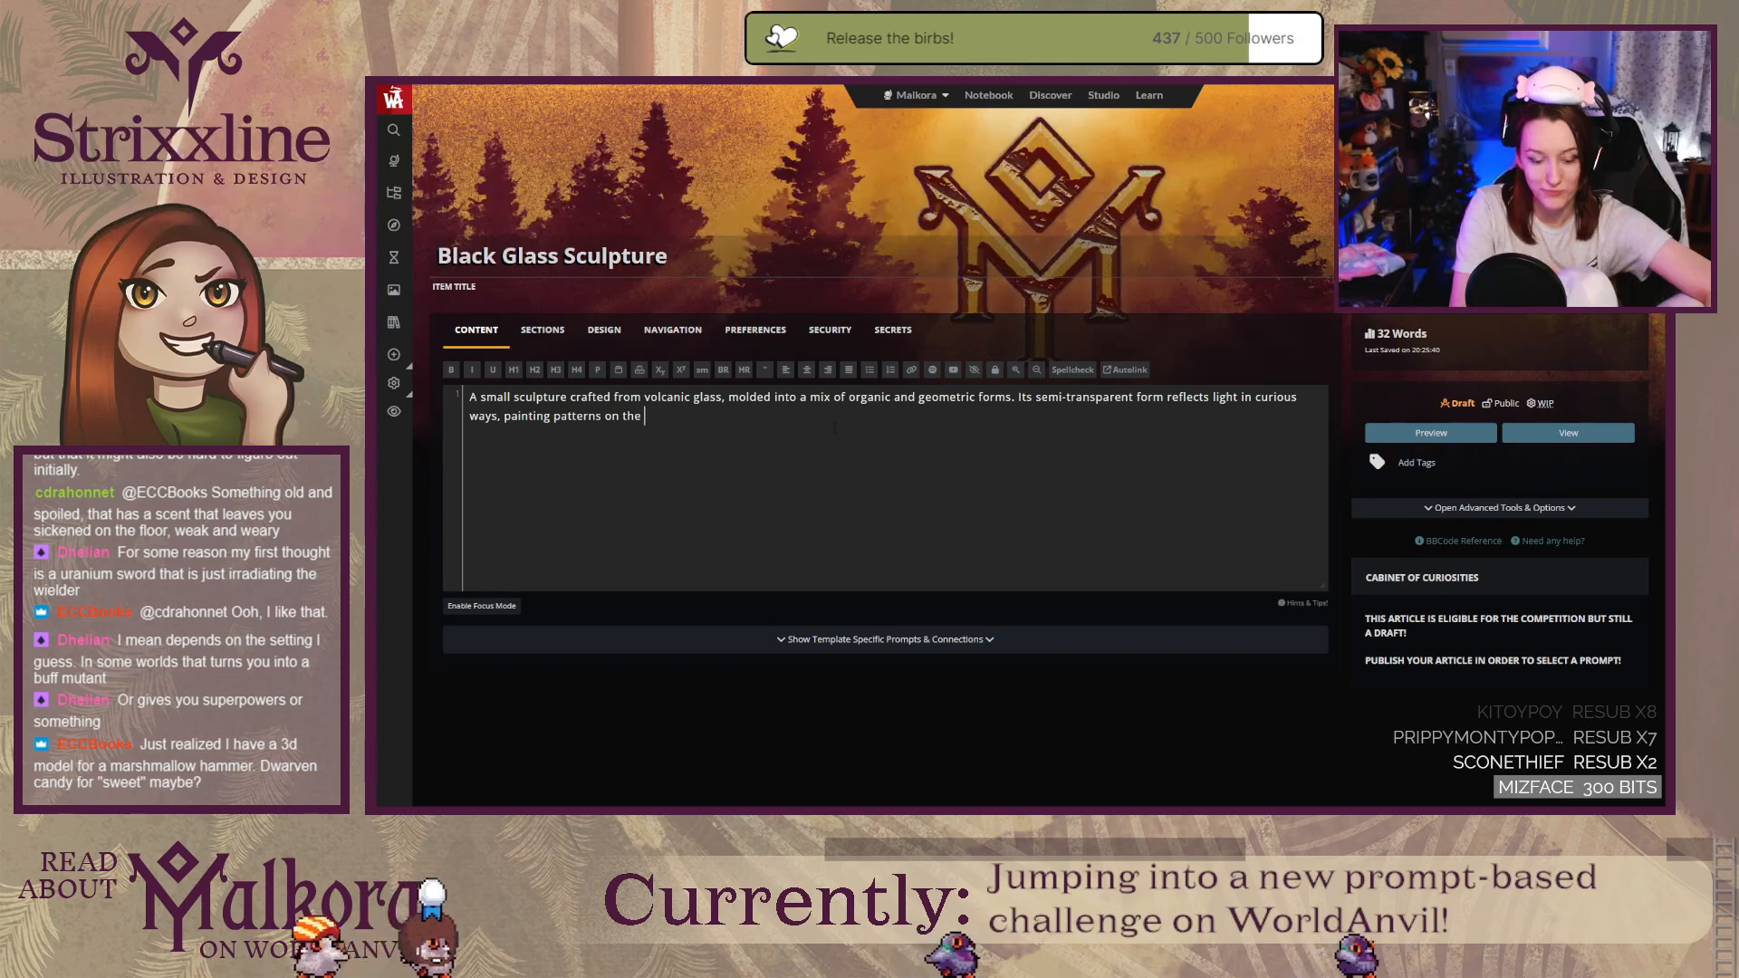
{"action": "type", "text": "walls of the library"}
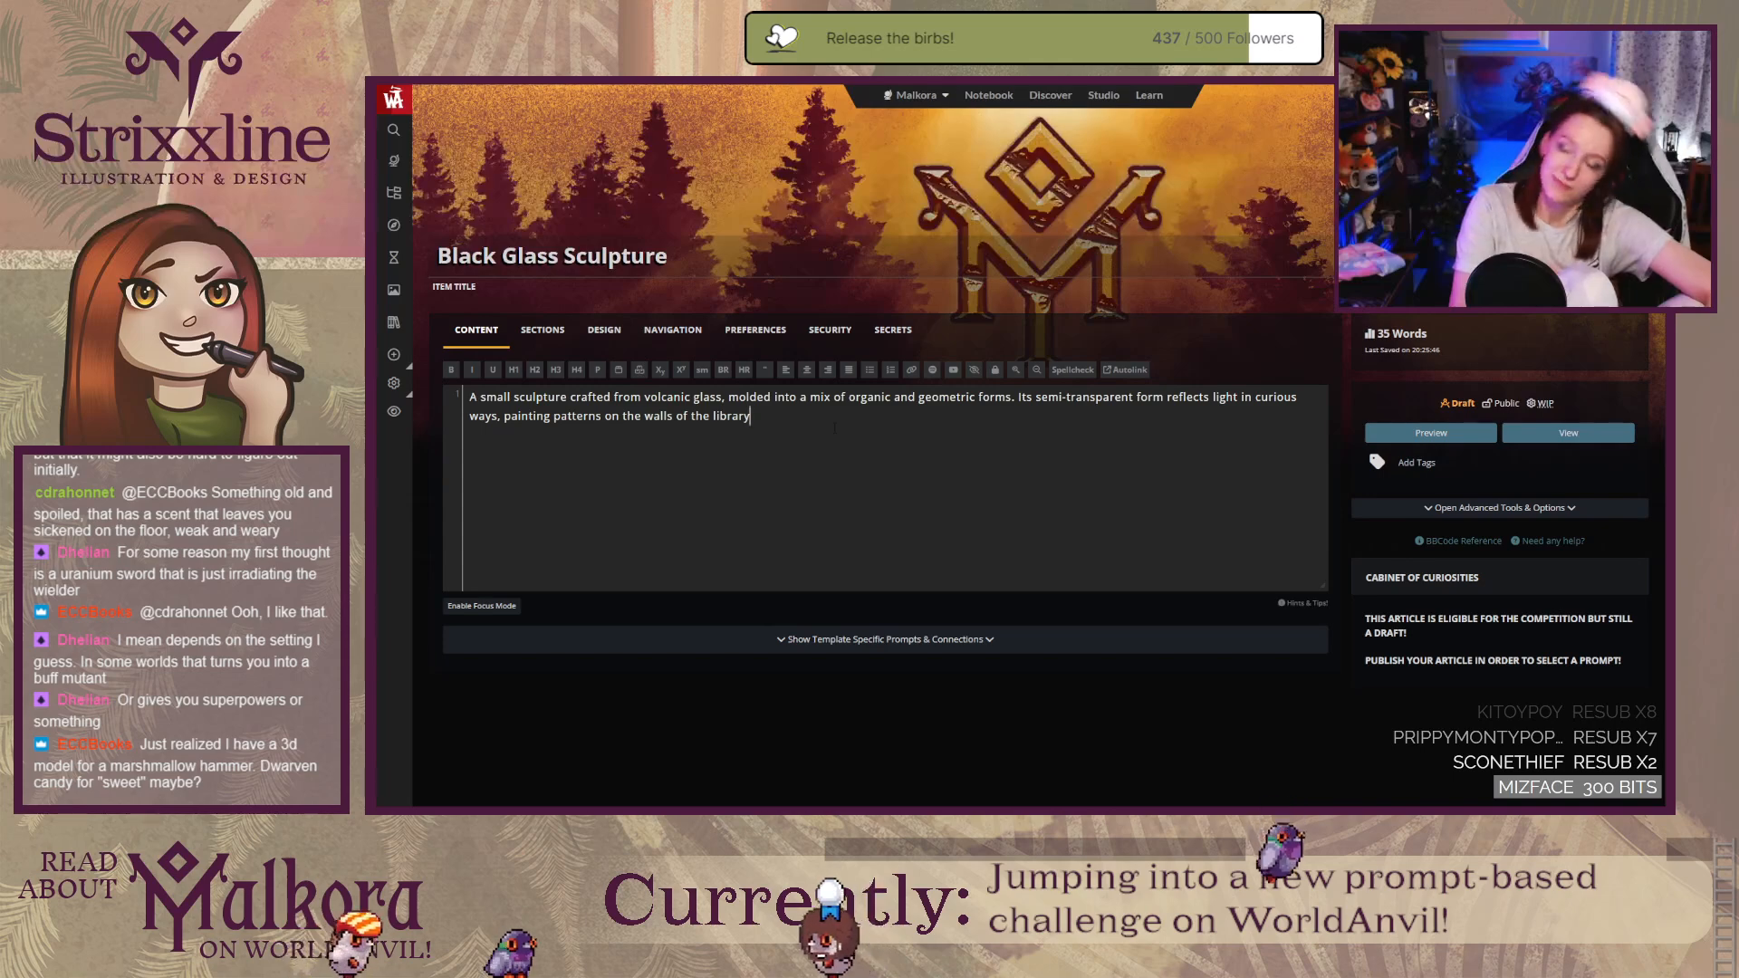
{"action": "type", "text": "."}
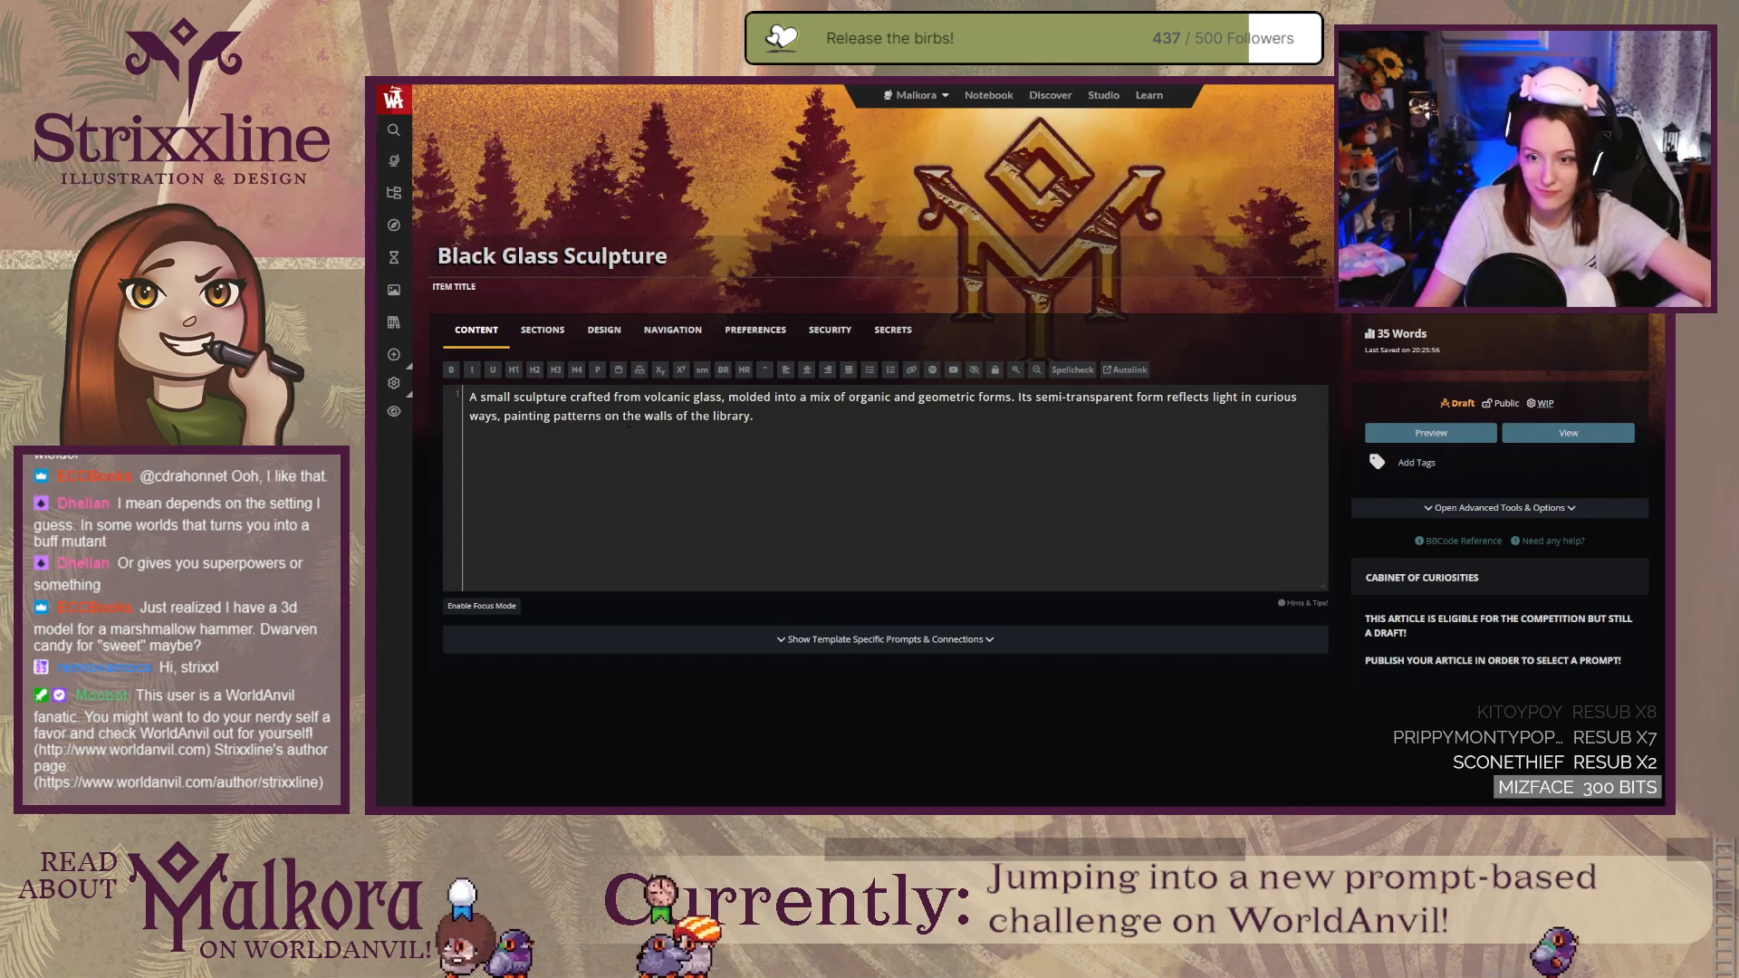
Step: Expand the phrase after "painting patterns" to read "which dance in the candle light upon the walls of the library"
{"action": "left_click", "coordinate": [623, 418]}
{"action": "type", "text": "which dance "}
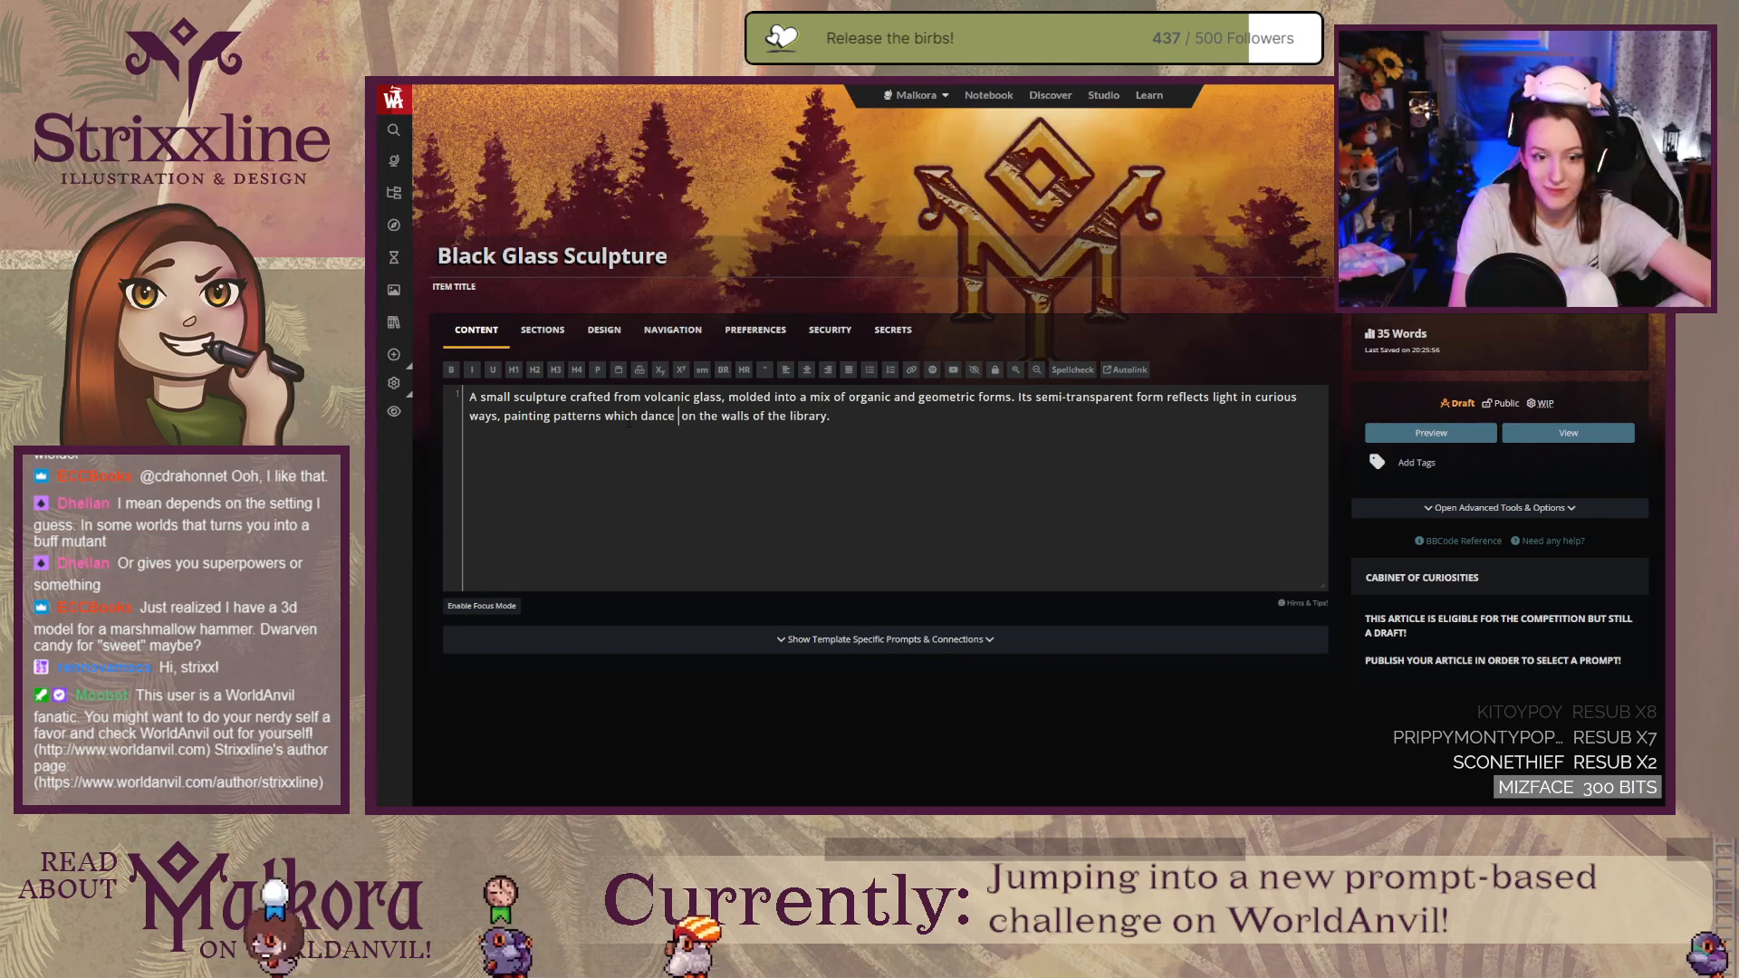
{"action": "type", "text": "in the cand"}
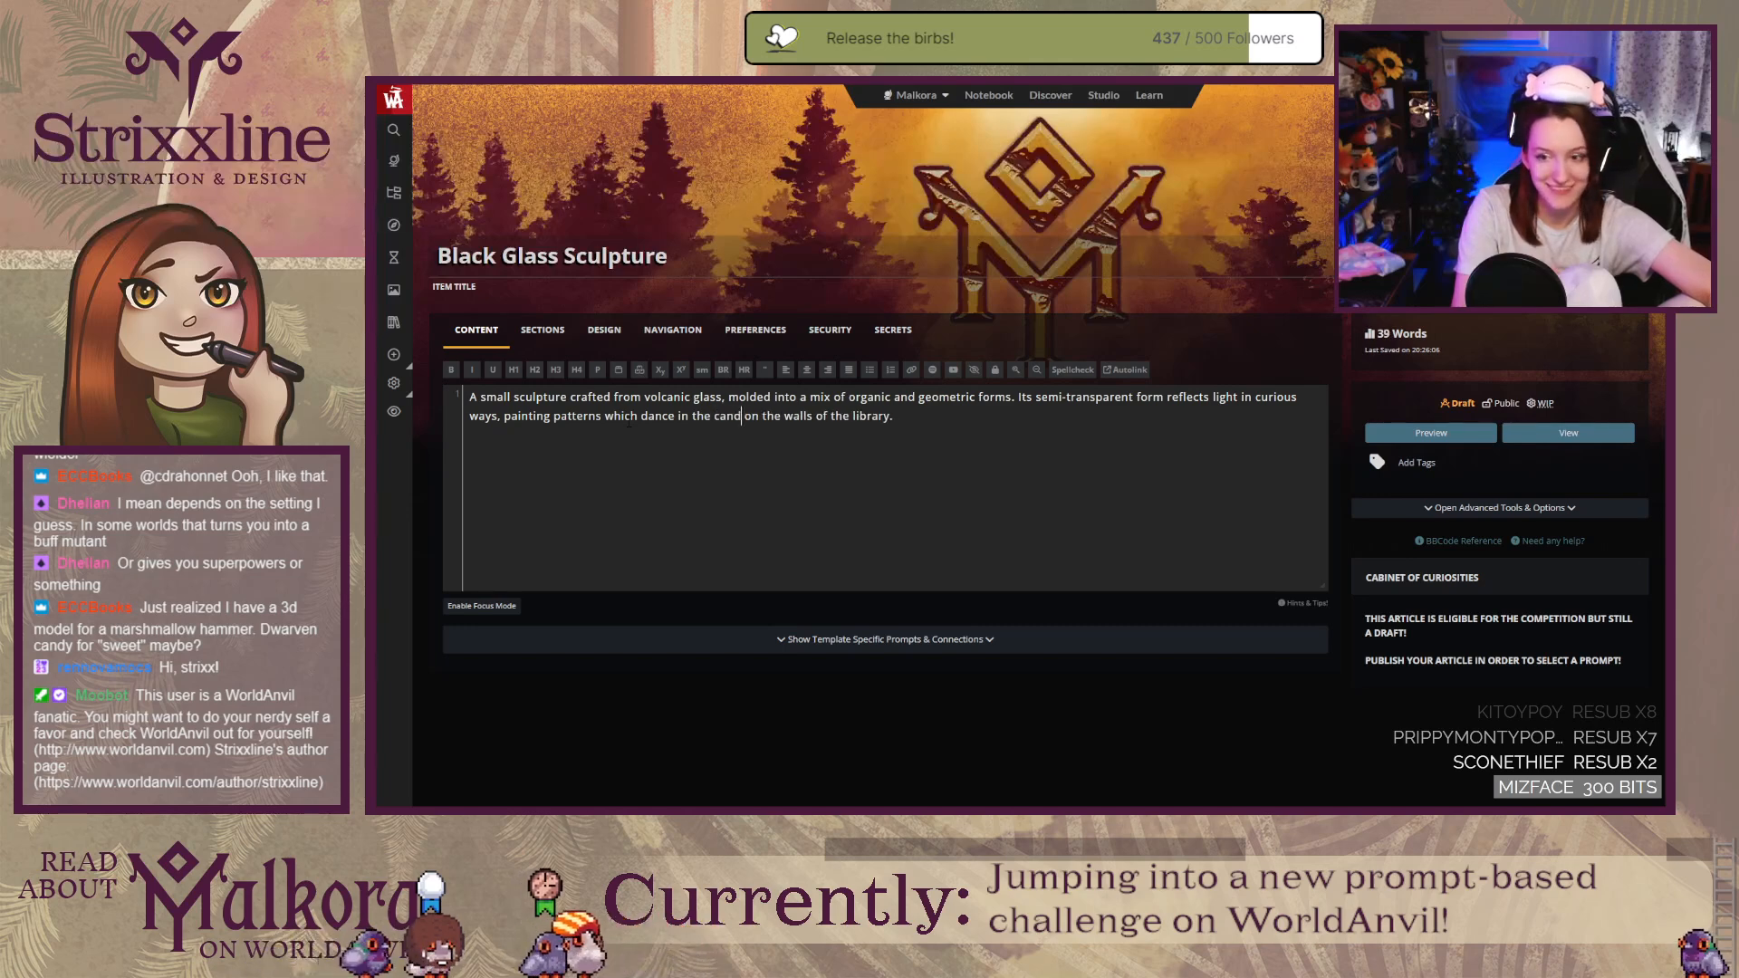
{"action": "type", "text": "ight up"}
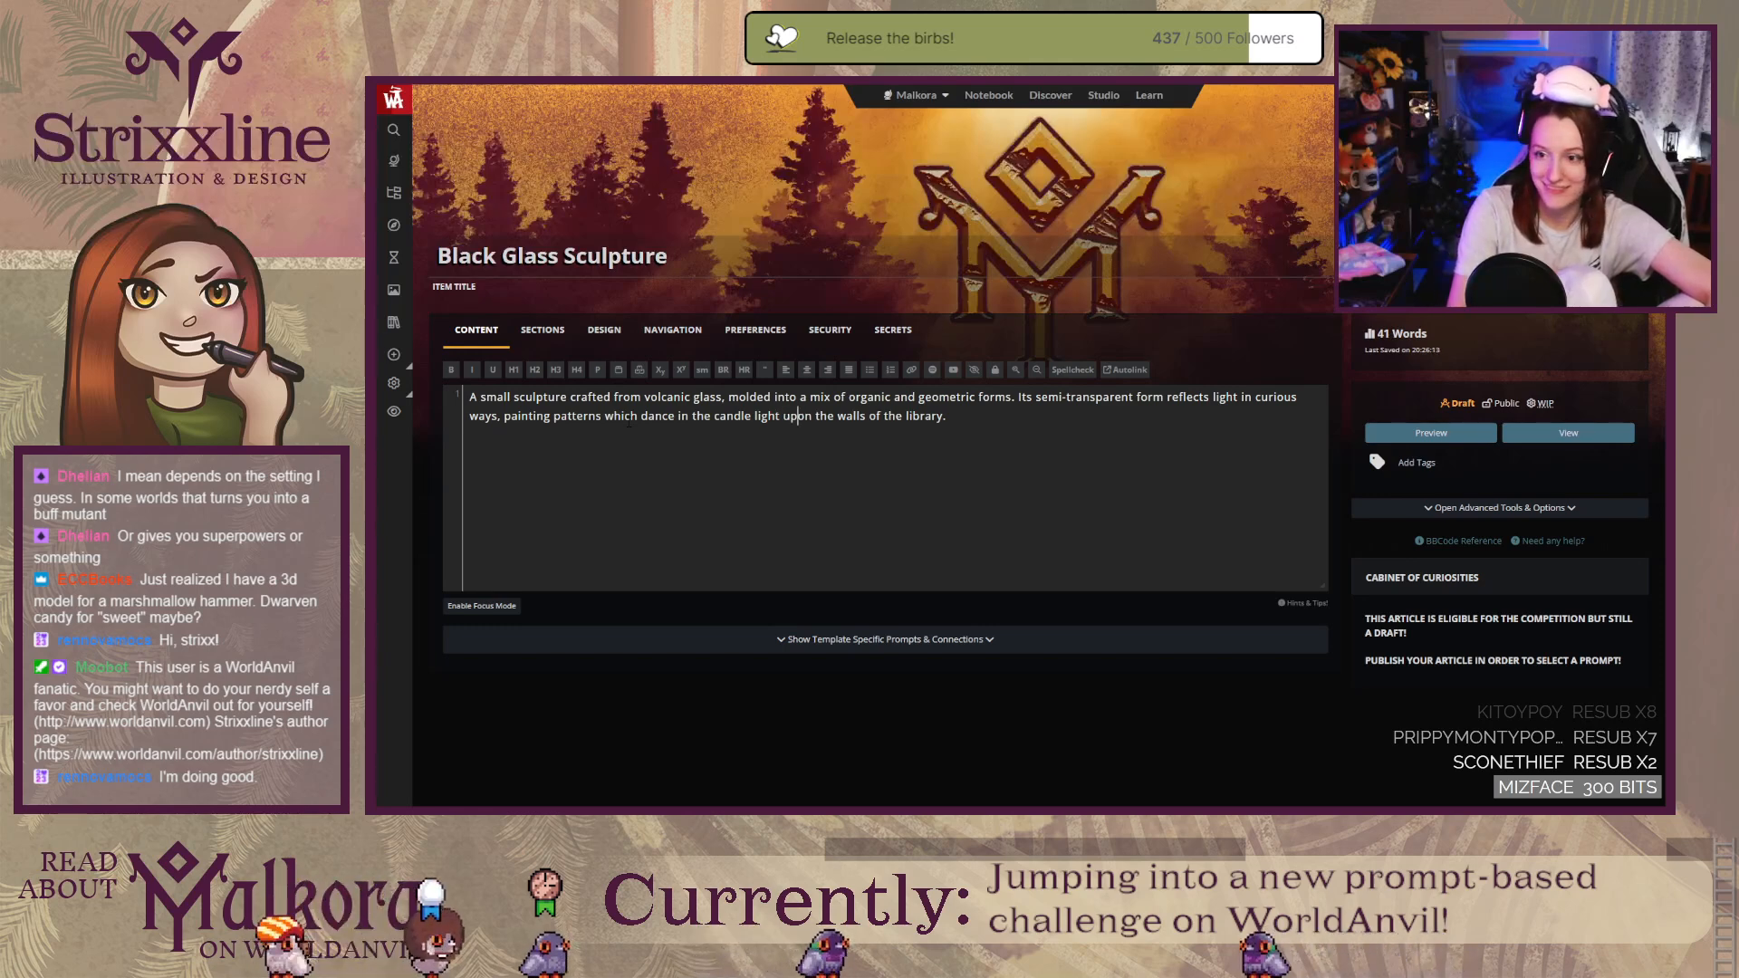
Step: Add a horizontal rule tag [hr] on its own line below the description
{"action": "key", "text": "End"}
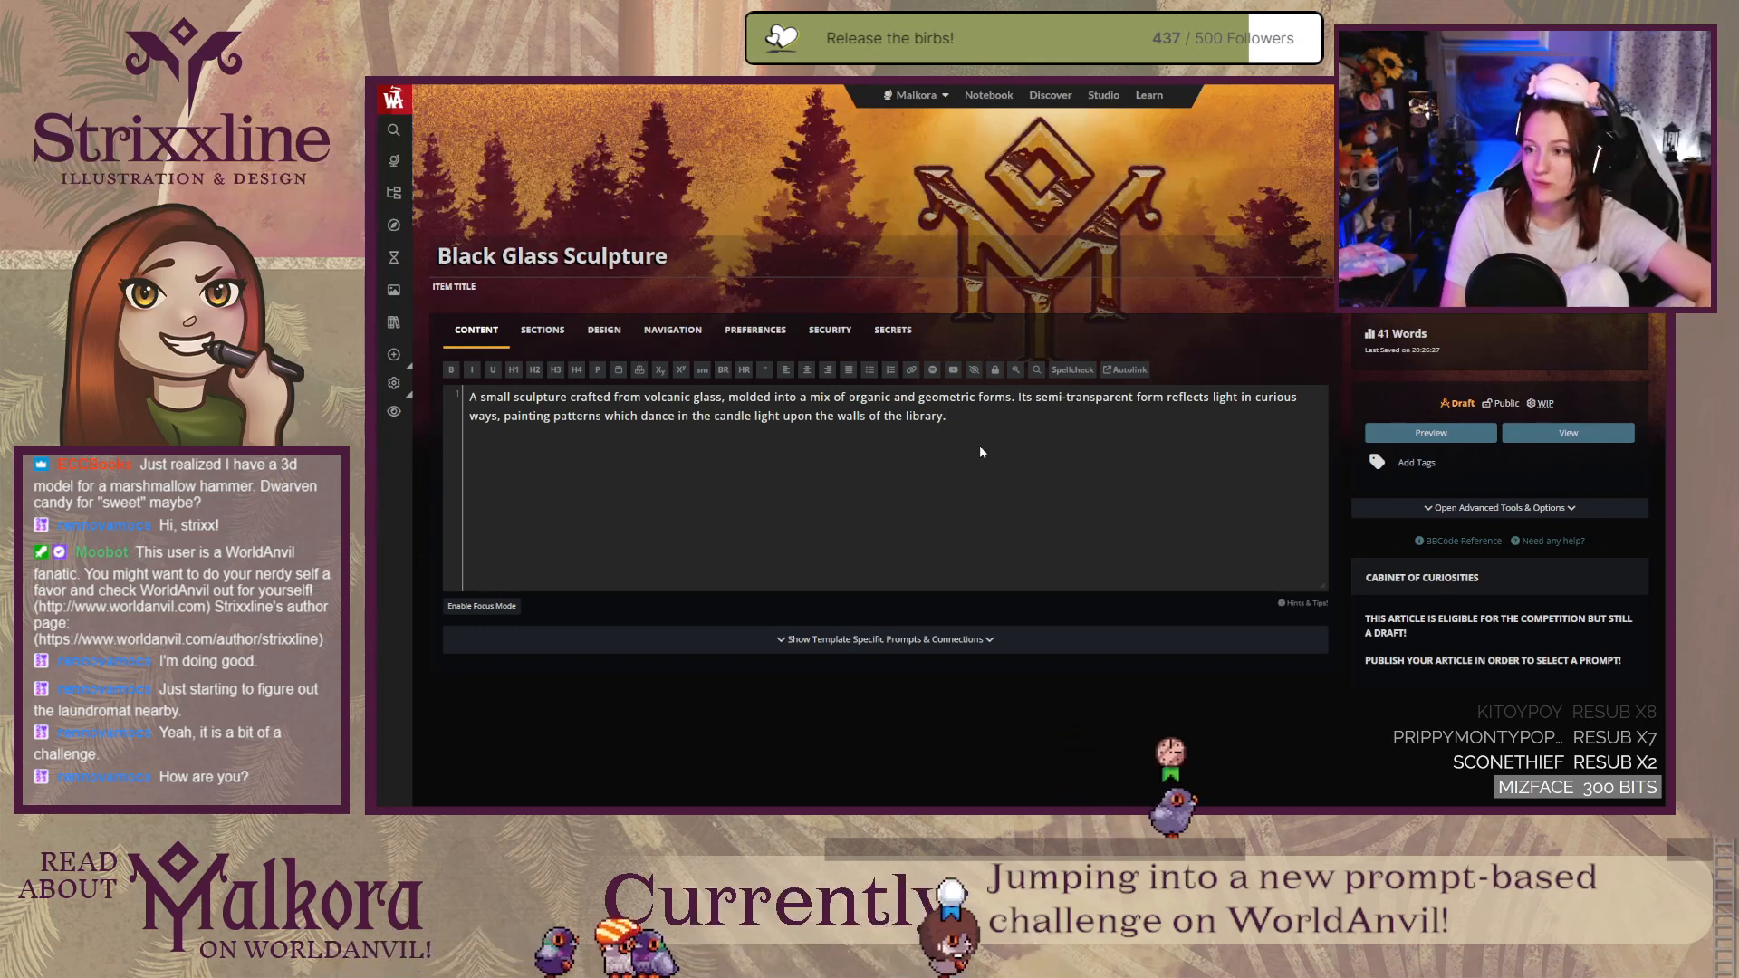
{"action": "key", "text": "Return"}
{"action": "key", "text": "Return"}
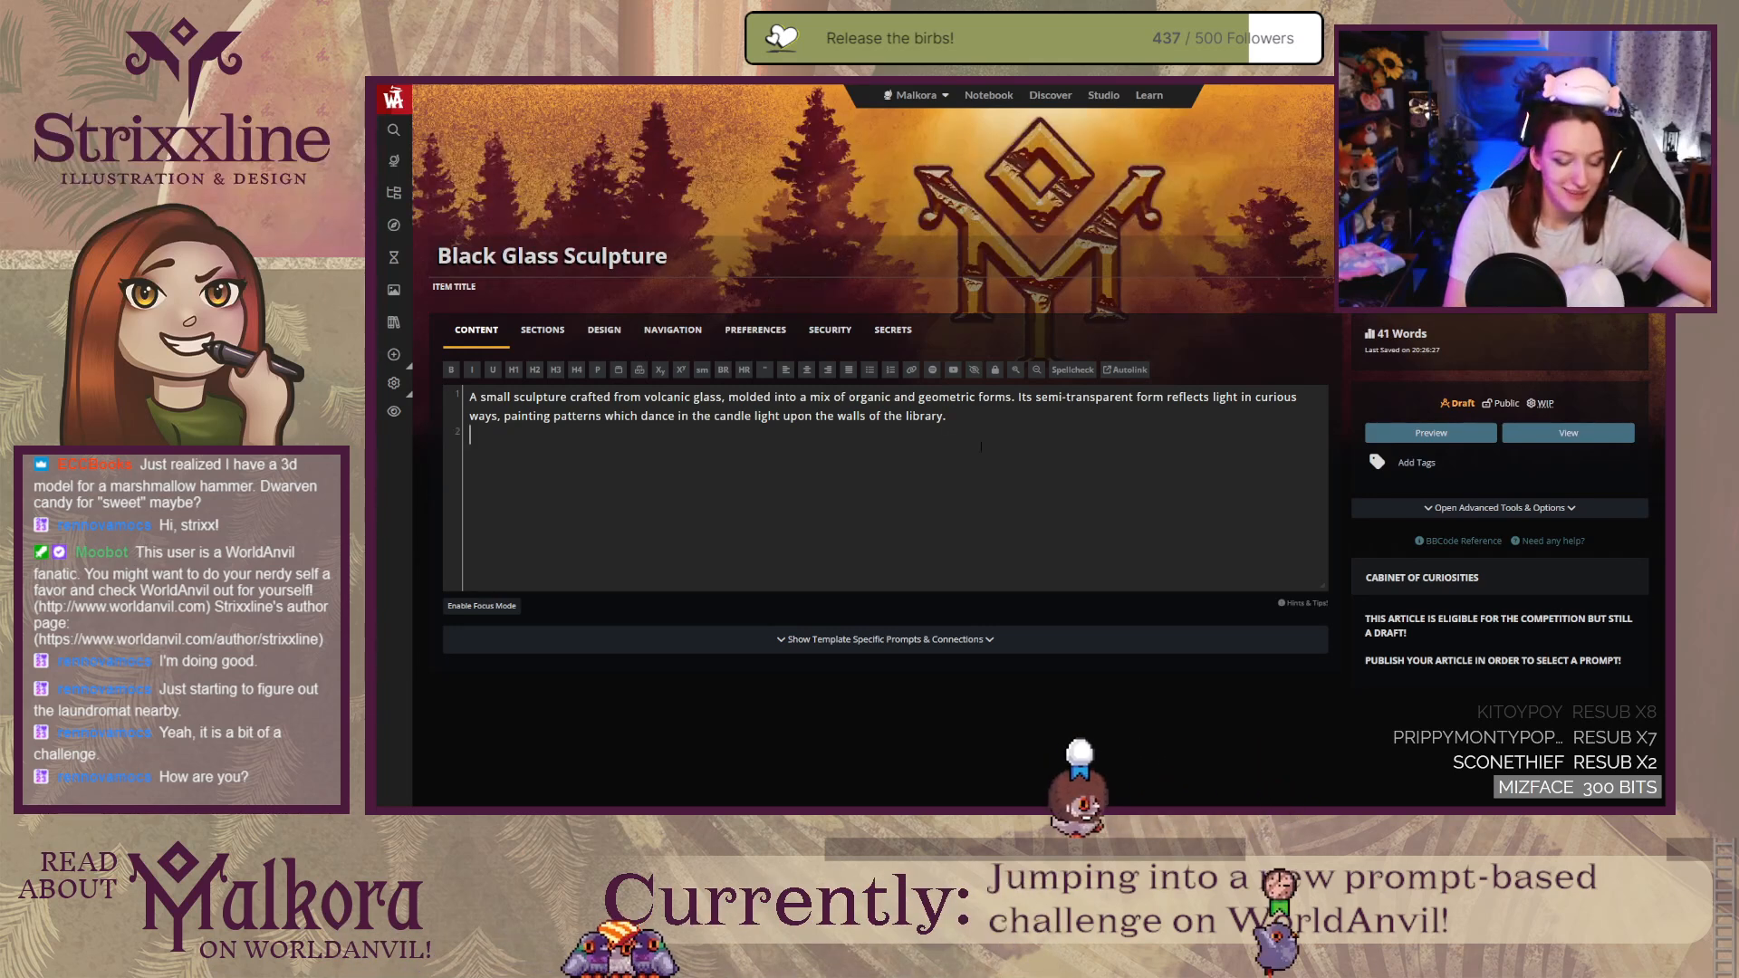
{"action": "type", "text": "[hr]"}
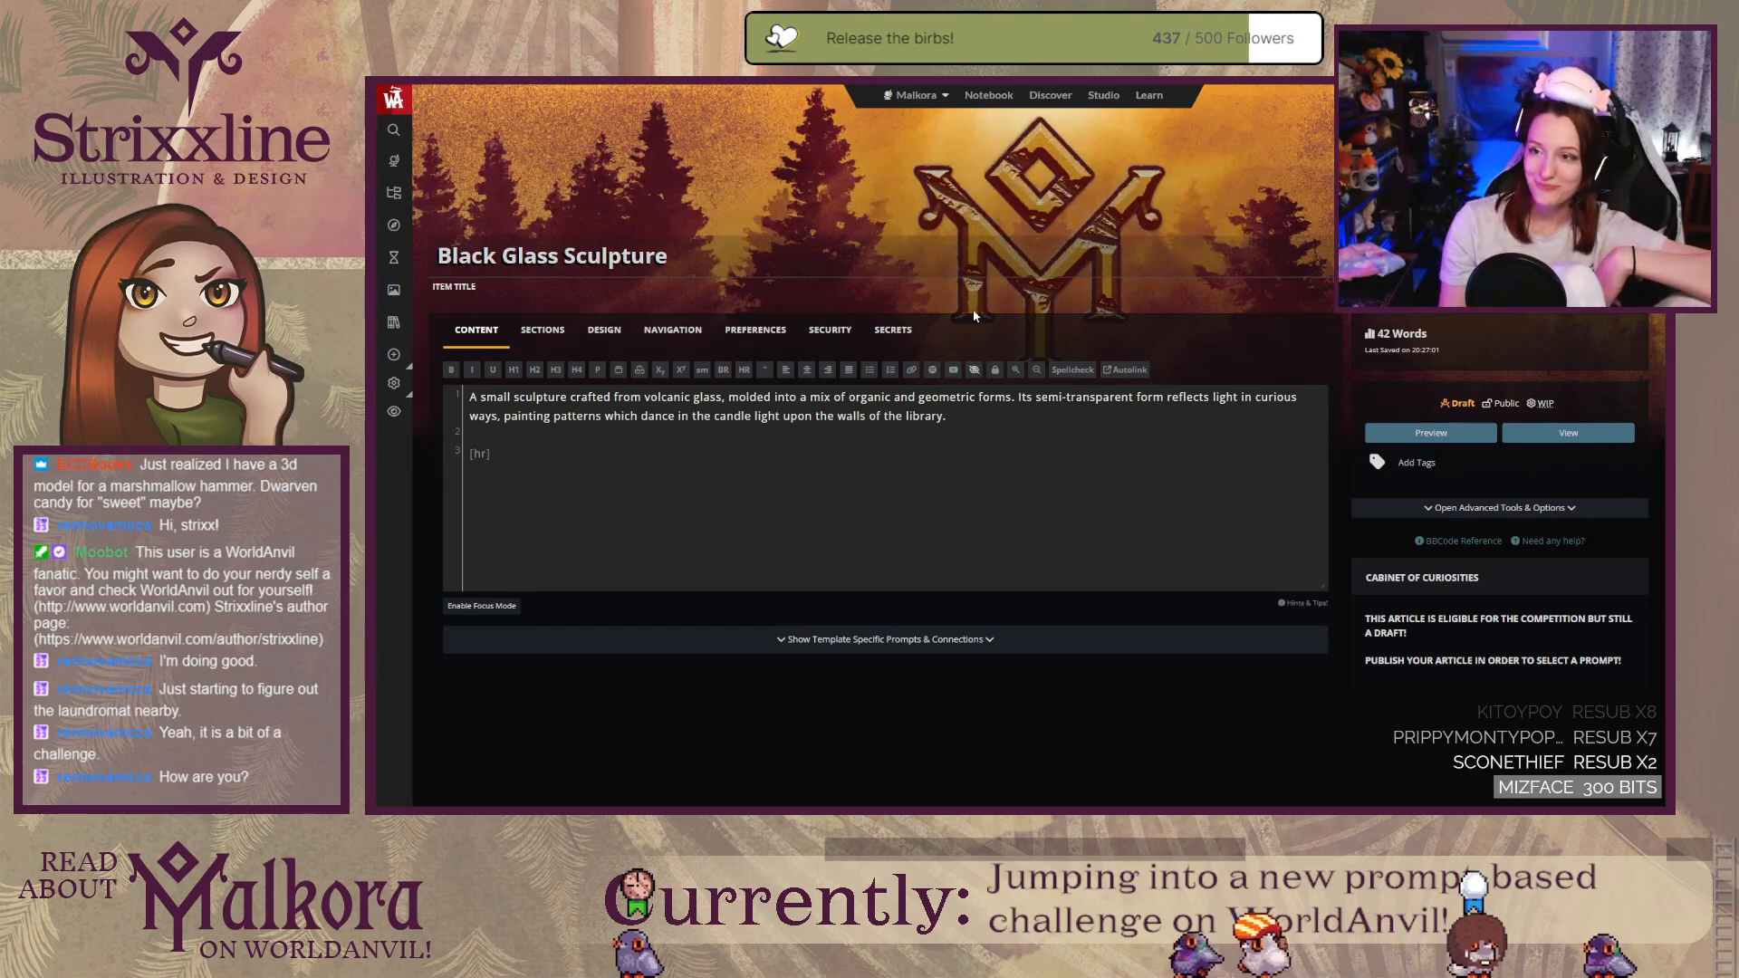
Step: View the Black Glass Sculpture article page separately to check its layout, and return to editing the article
{"action": "right_click", "coordinate": [1568, 435]}
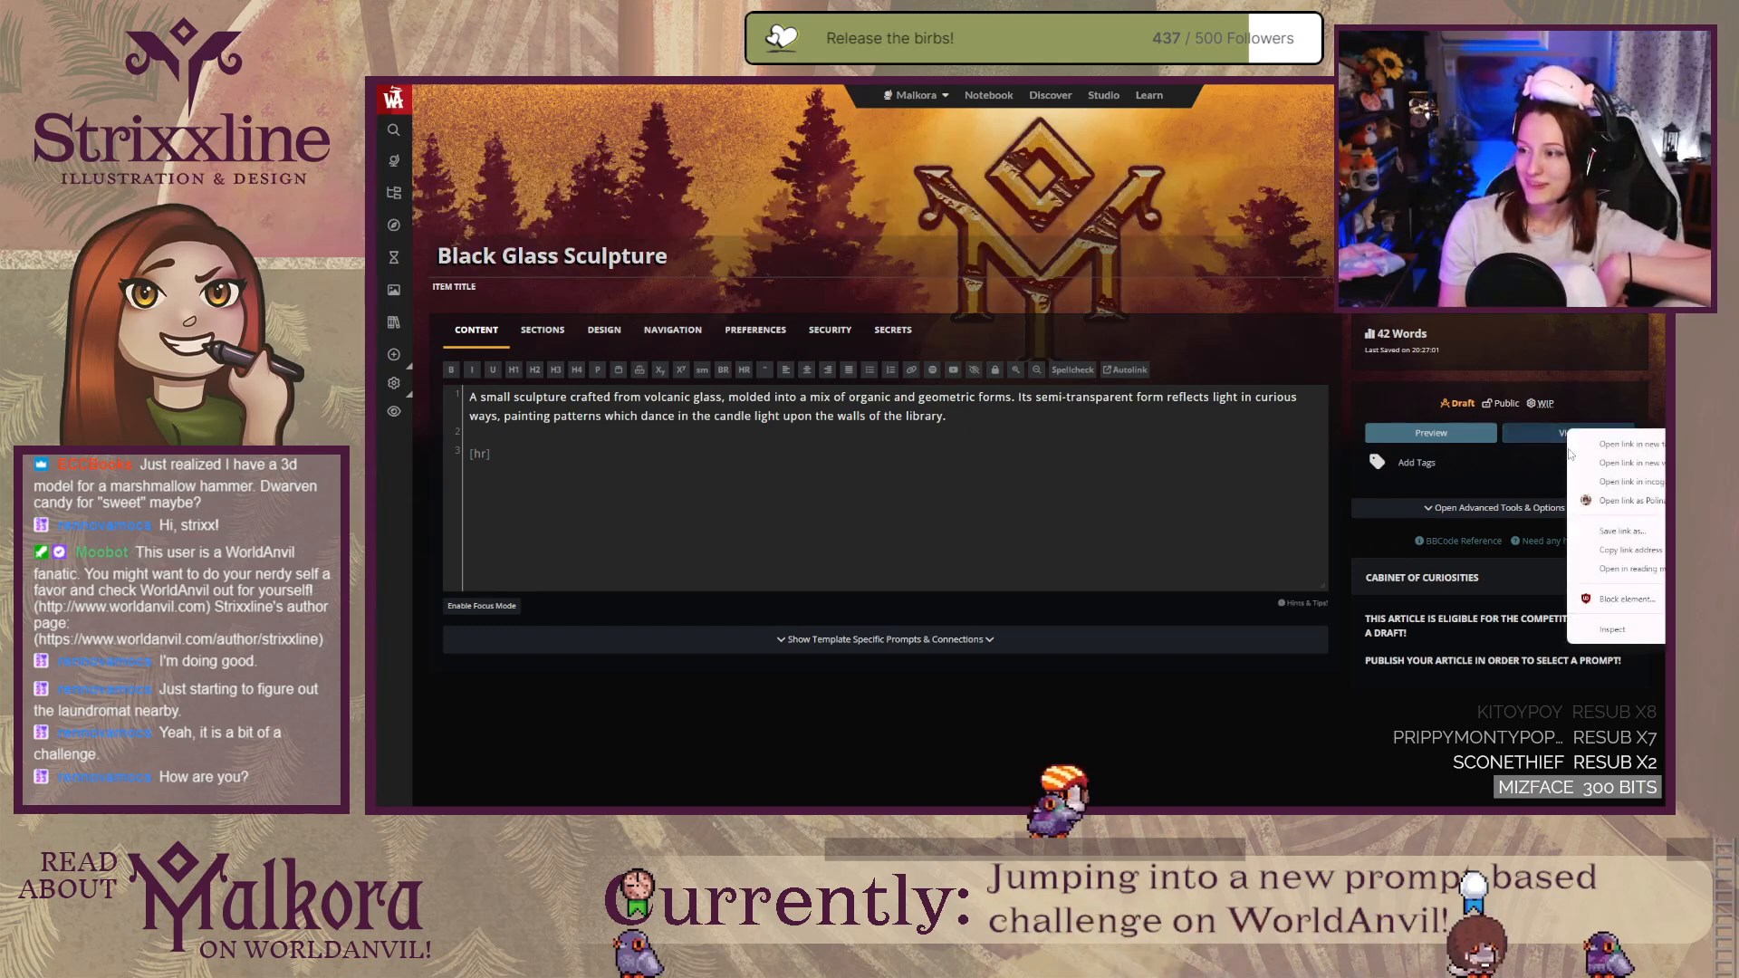
{"action": "left_click", "coordinate": [1595, 446]}
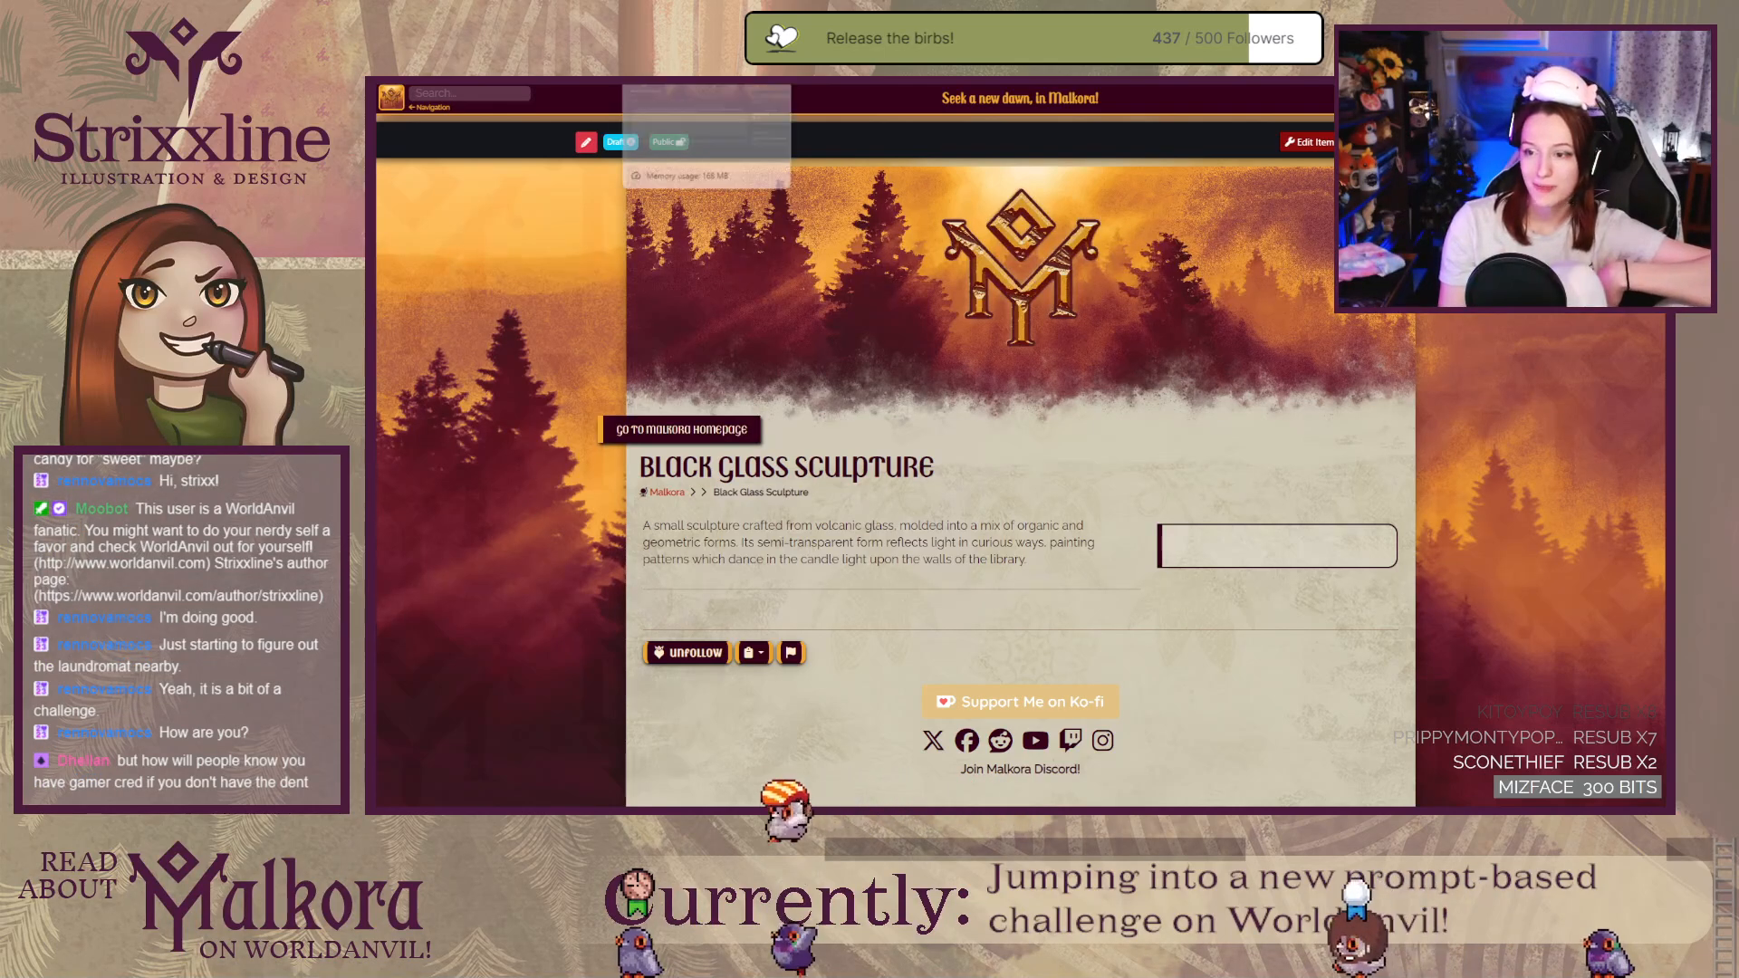
{"action": "left_click", "coordinate": [688, 84]}
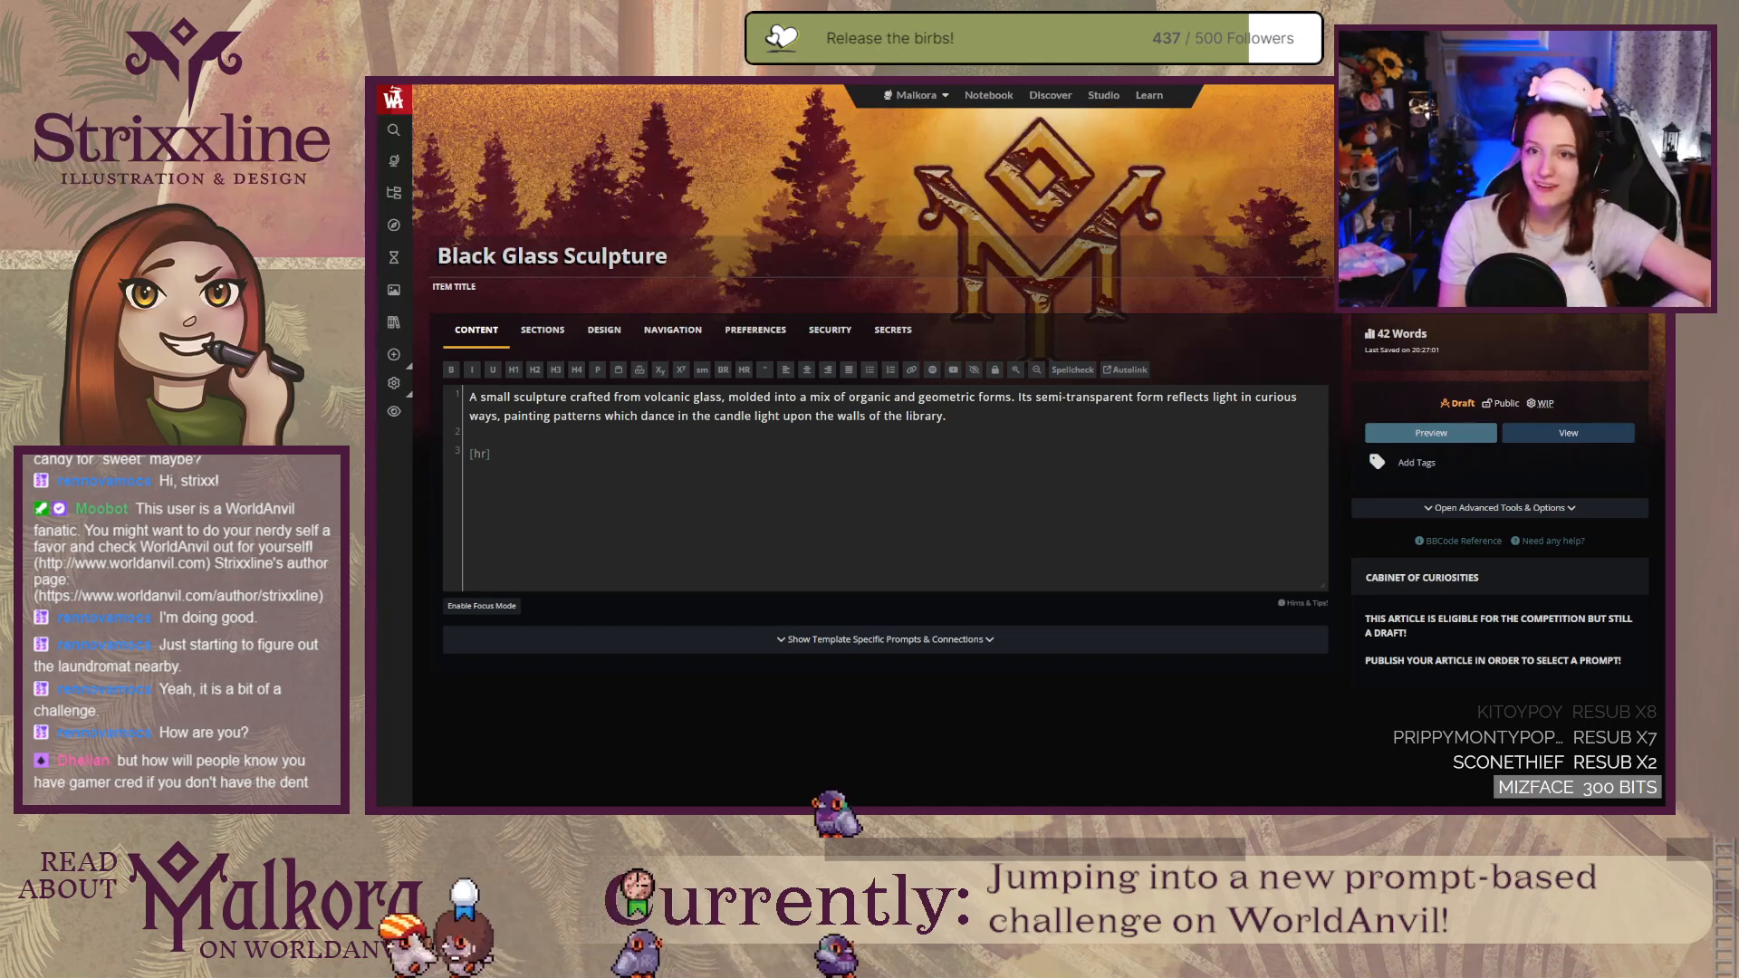
Step: Turn off the article sidebar display override in the sculpture article's sidebar sections
{"action": "left_click", "coordinate": [562, 333]}
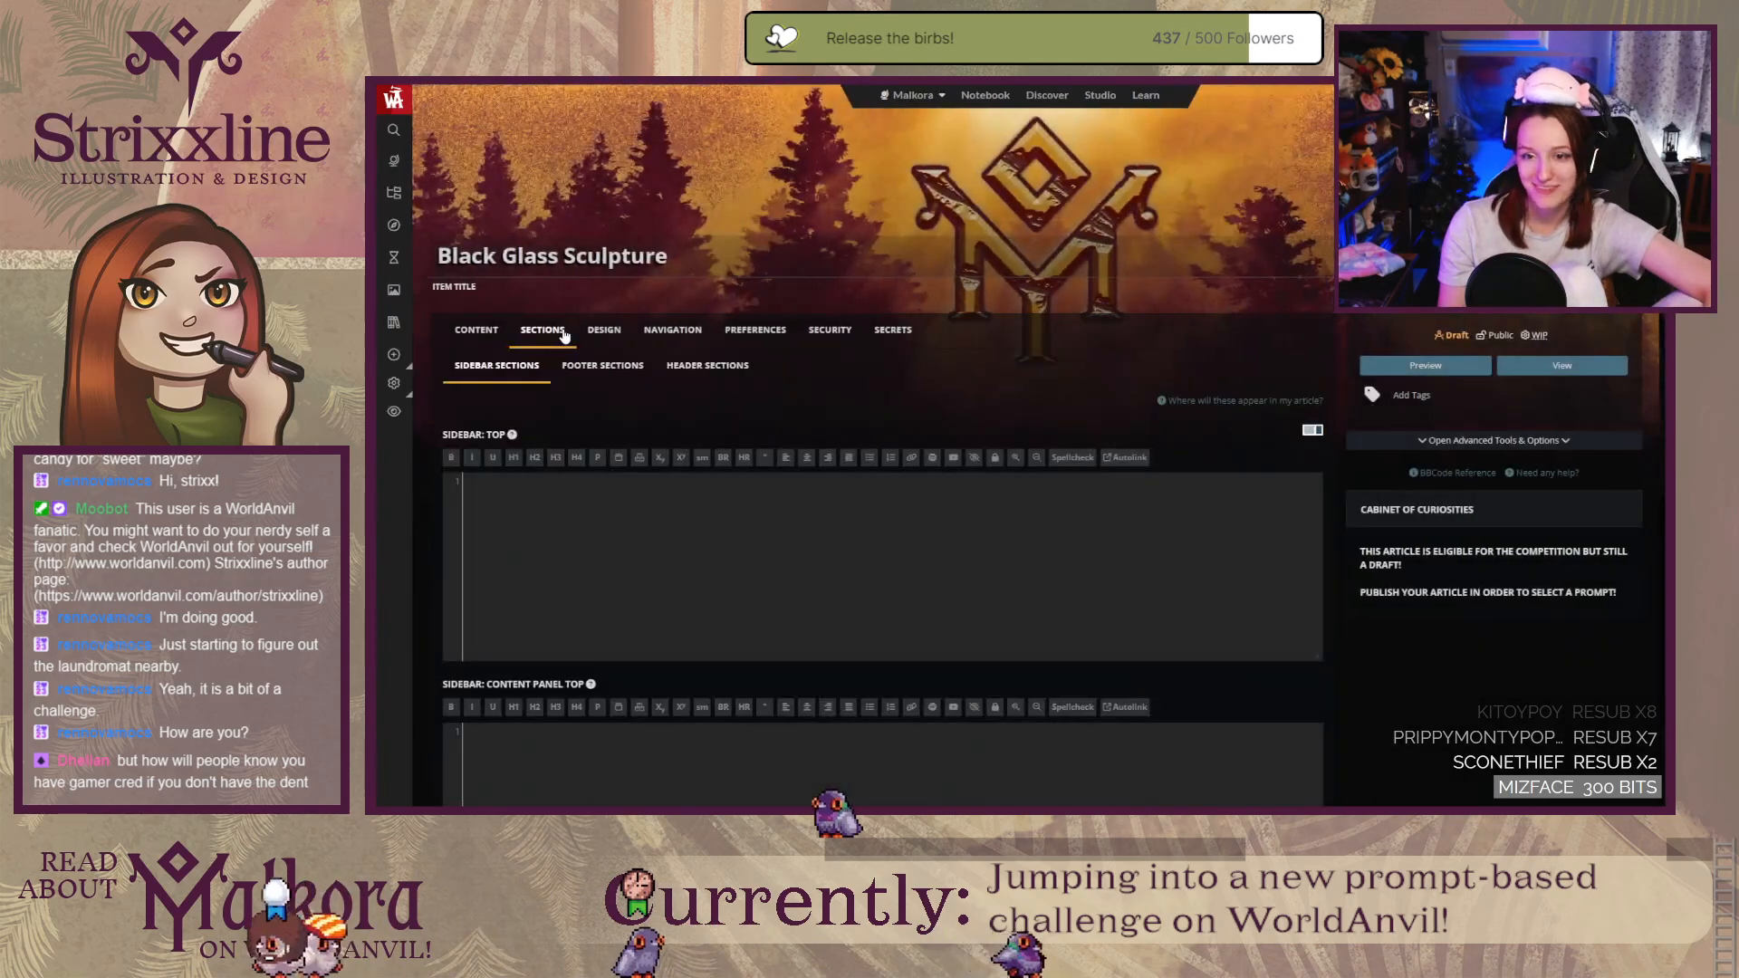
{"action": "scroll", "coordinate": [529, 623], "scroll_direction": "down", "scroll_amount": 3}
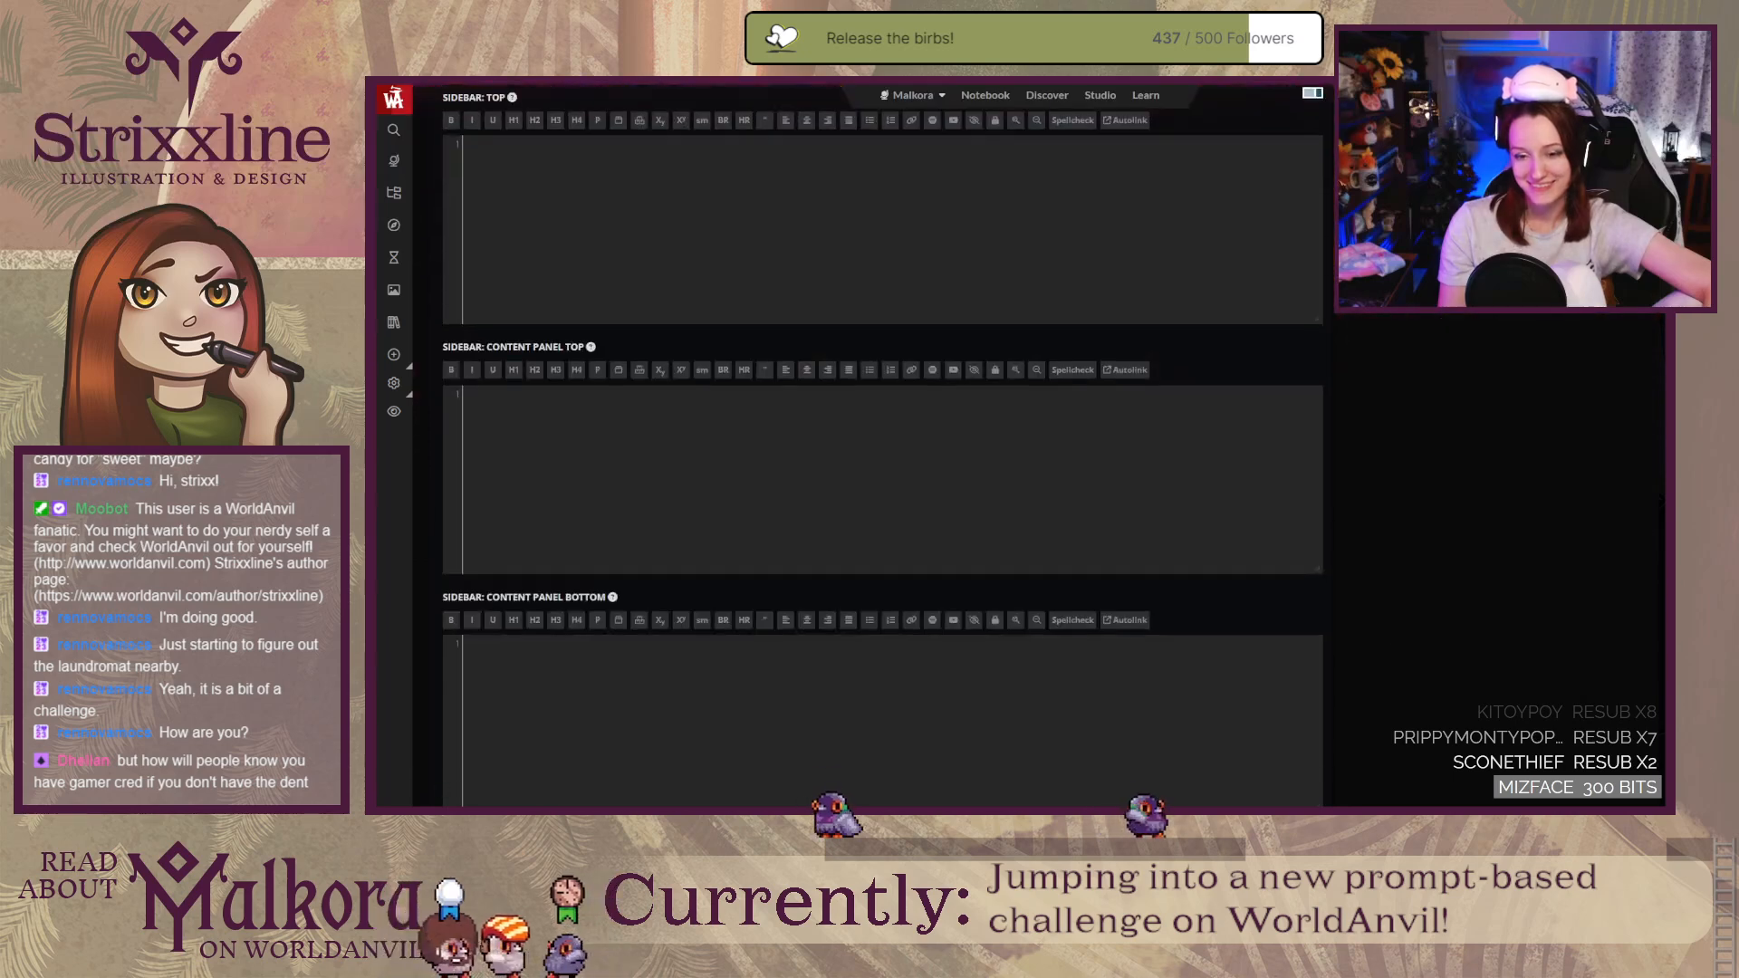
{"action": "scroll", "coordinate": [392, 732], "scroll_direction": "down", "scroll_amount": 4}
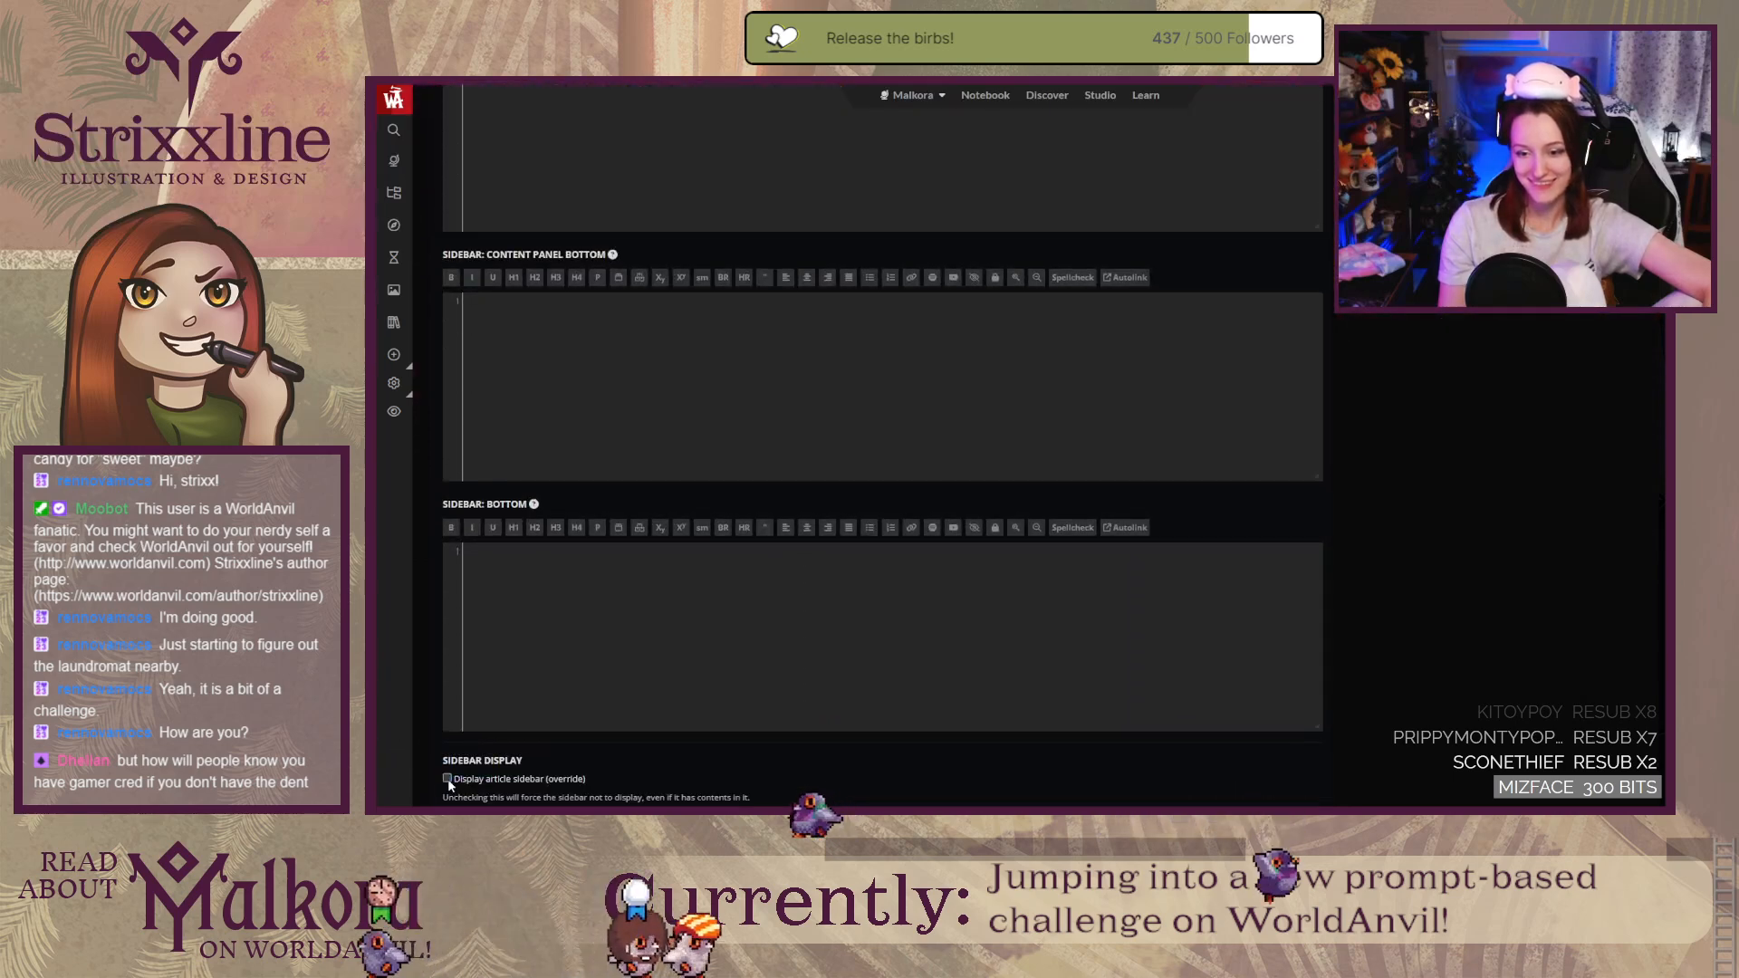
{"action": "scroll", "coordinate": [406, 515], "scroll_direction": "up", "scroll_amount": 7}
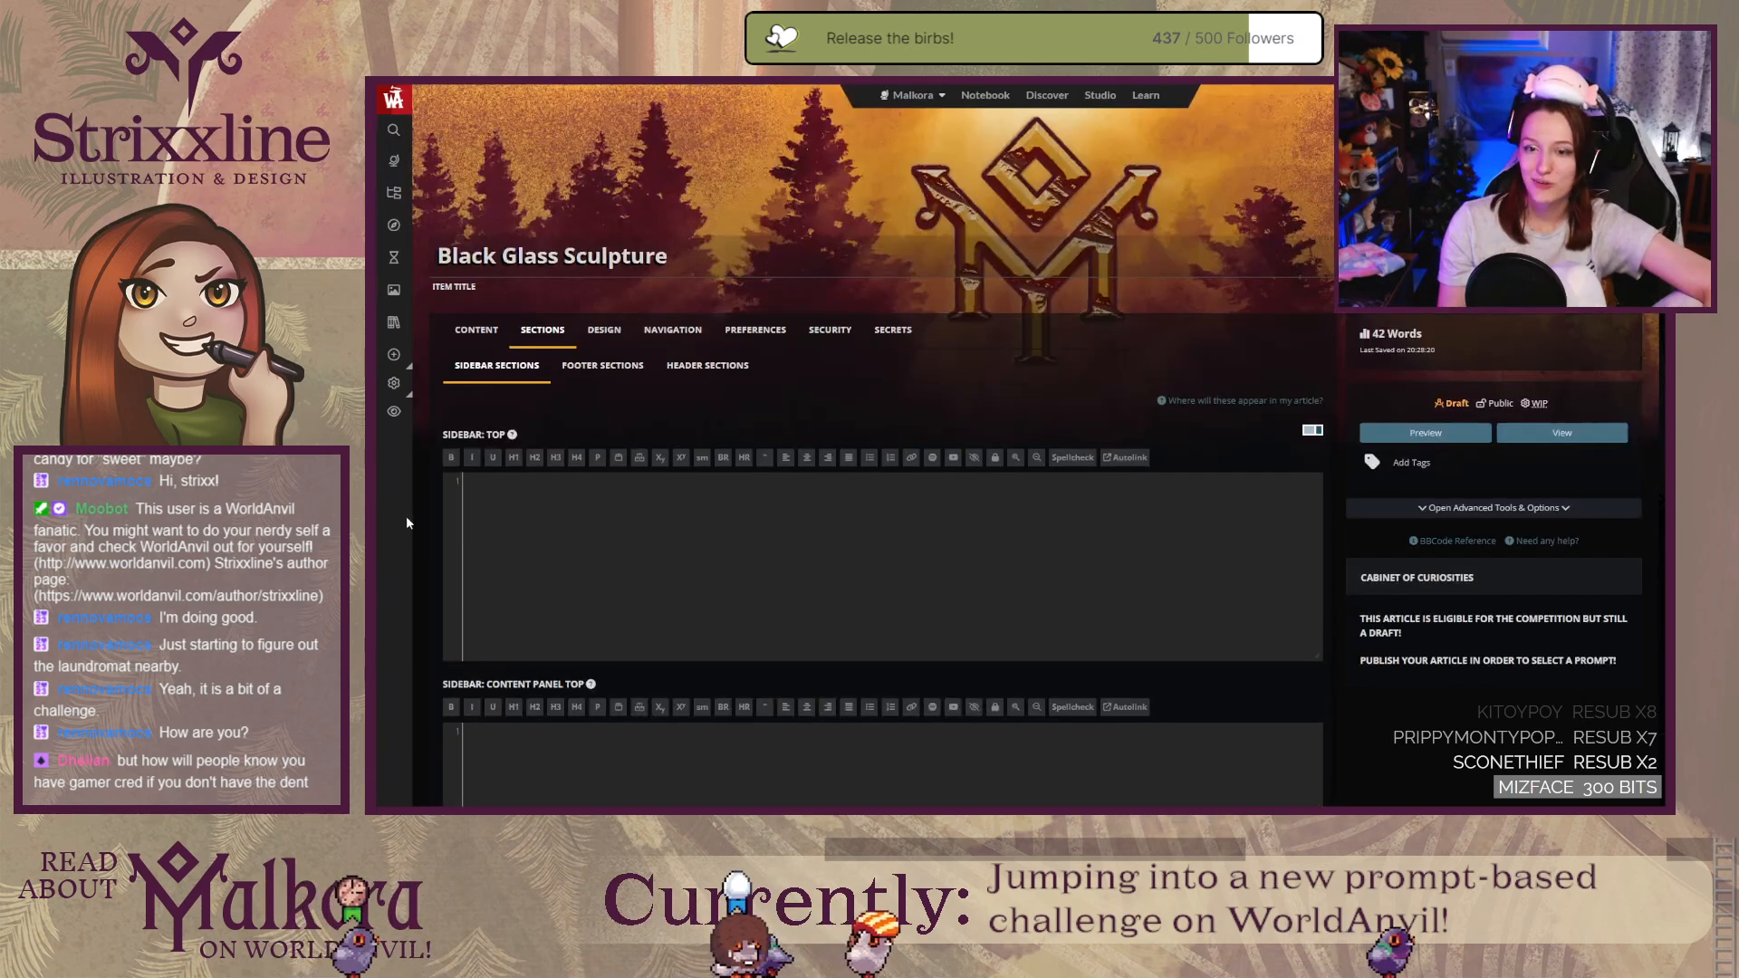
Step: Shorten the article's URL slug to black-glass-sculpture
{"action": "left_click", "coordinate": [604, 331]}
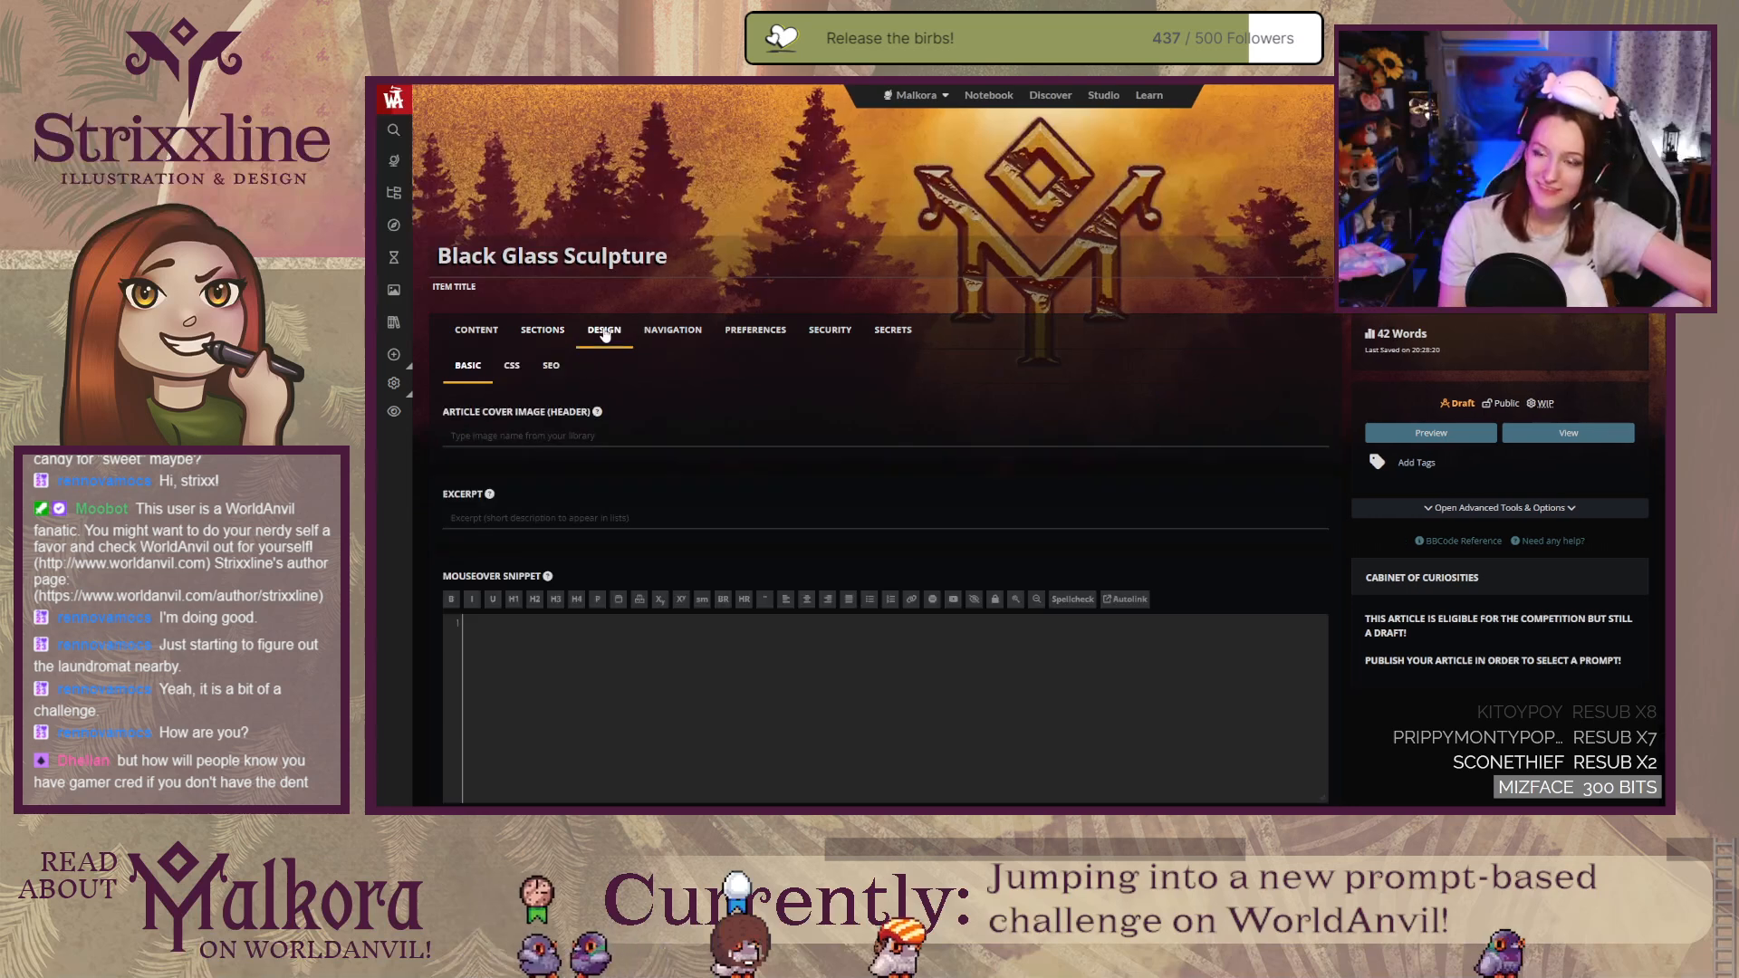
{"action": "left_click", "coordinate": [761, 333]}
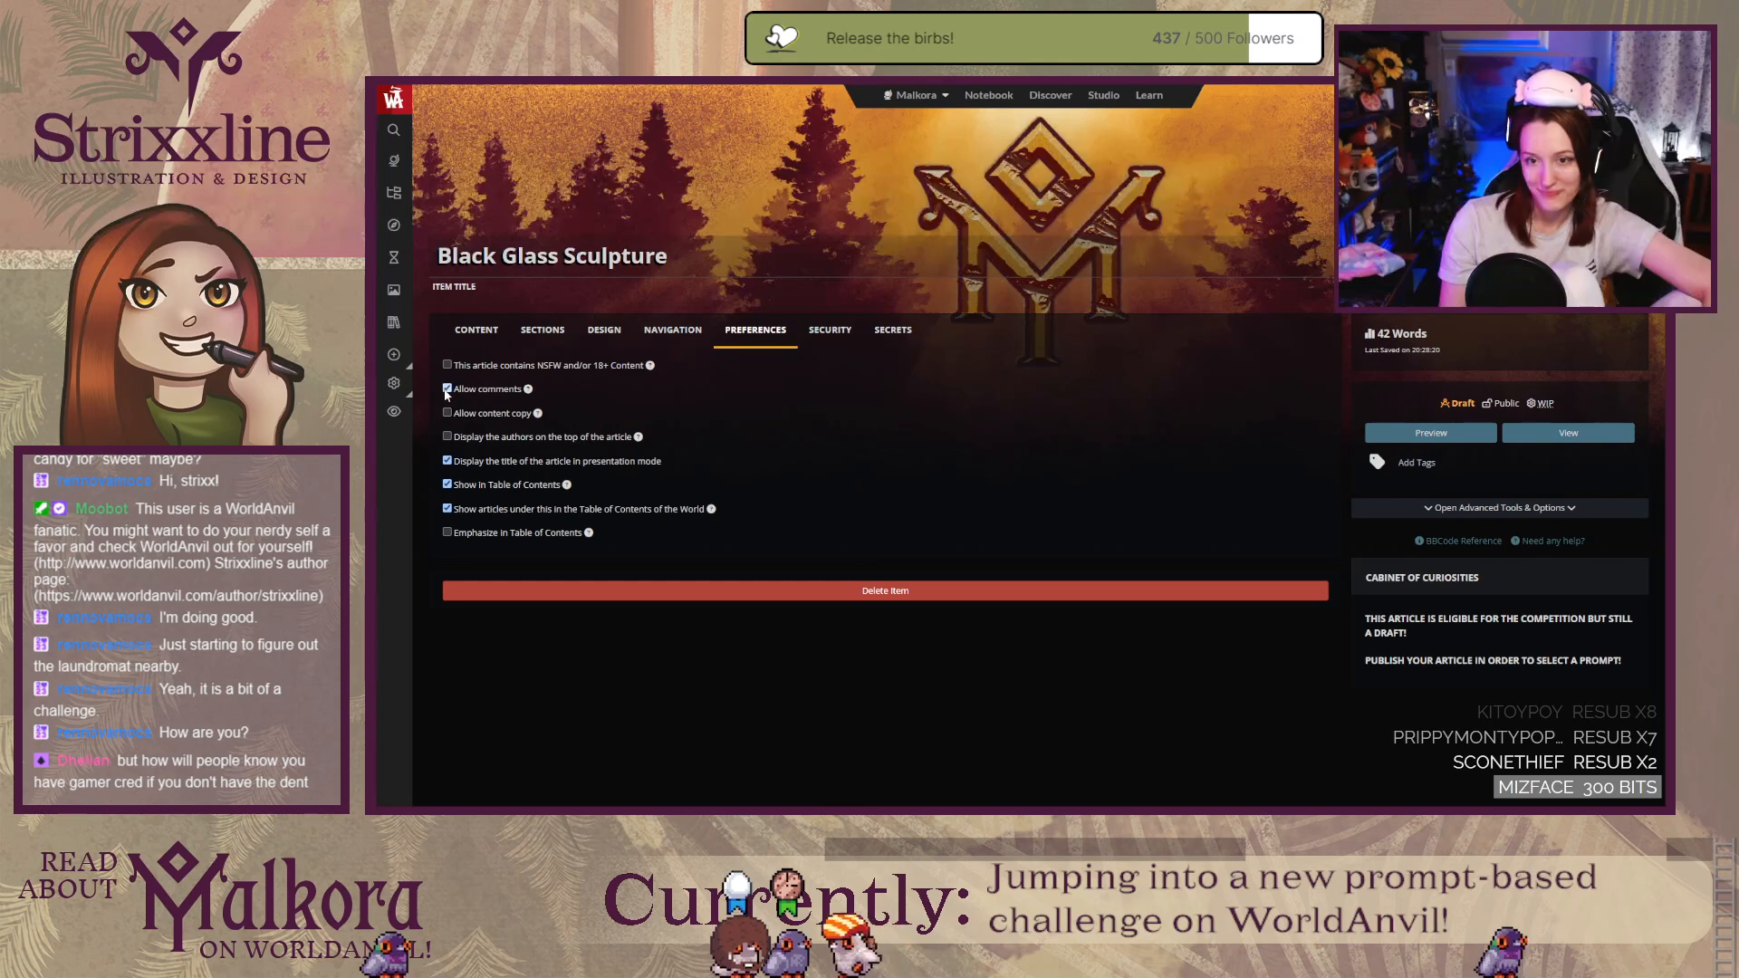
{"action": "left_click", "coordinate": [689, 336]}
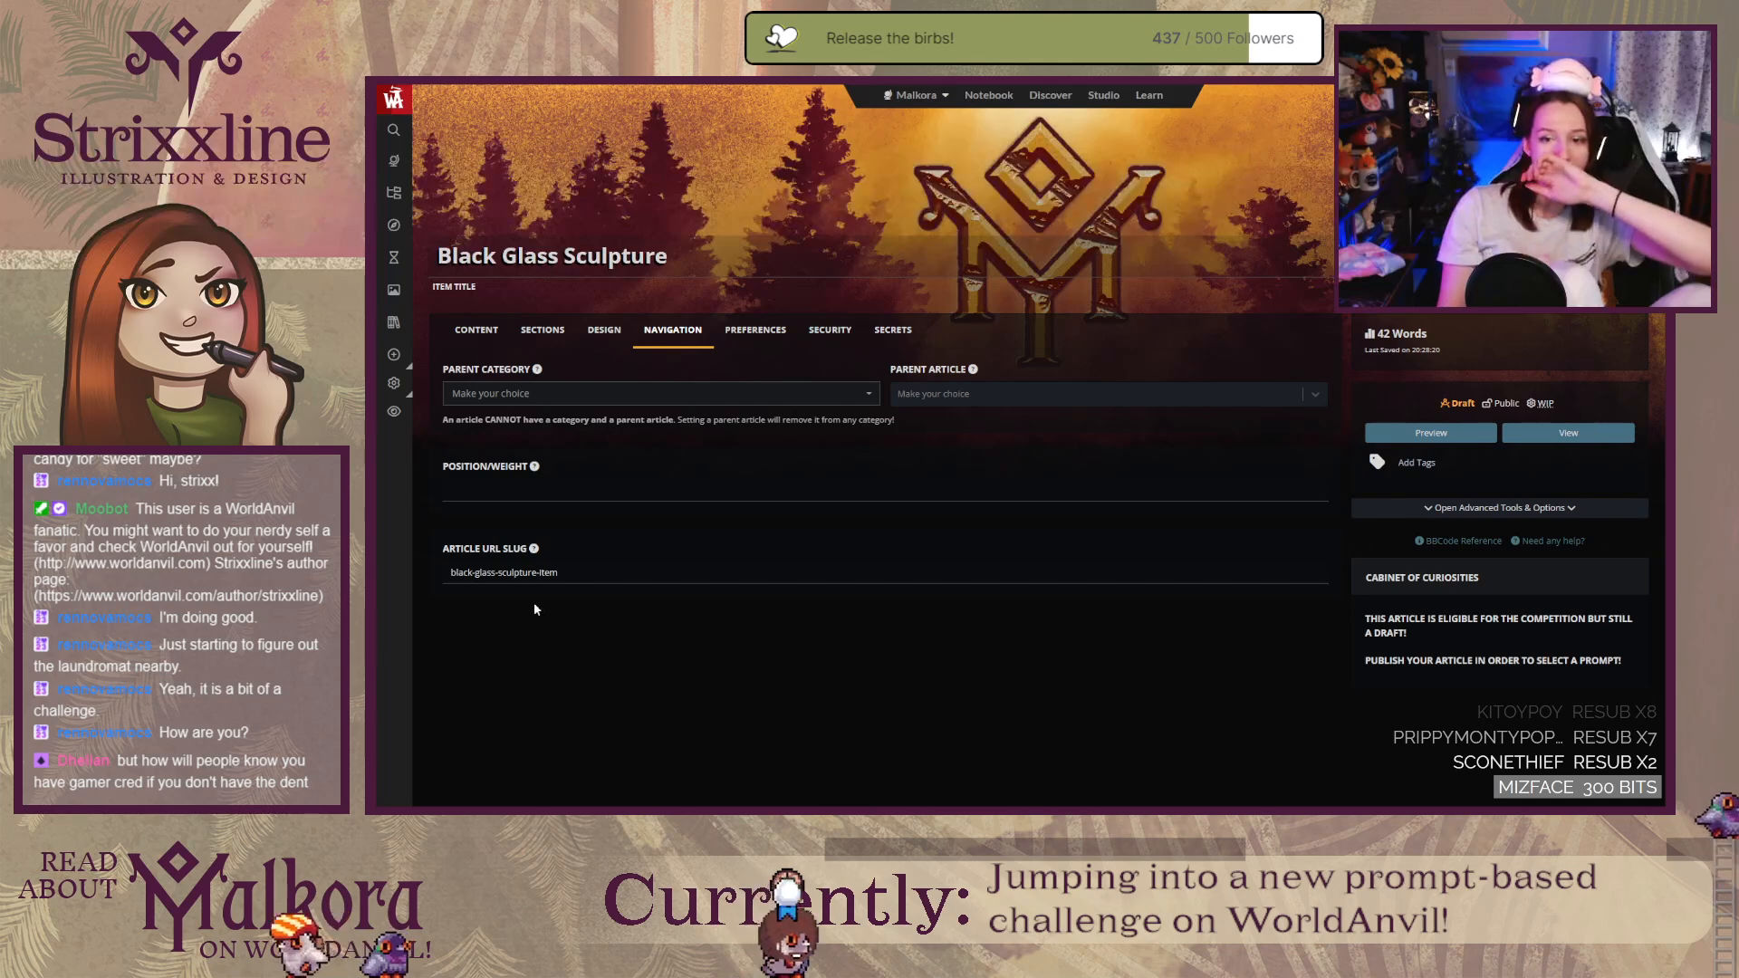
{"action": "left_click_drag", "start_coordinate": [536, 573], "coordinate": [558, 572]}
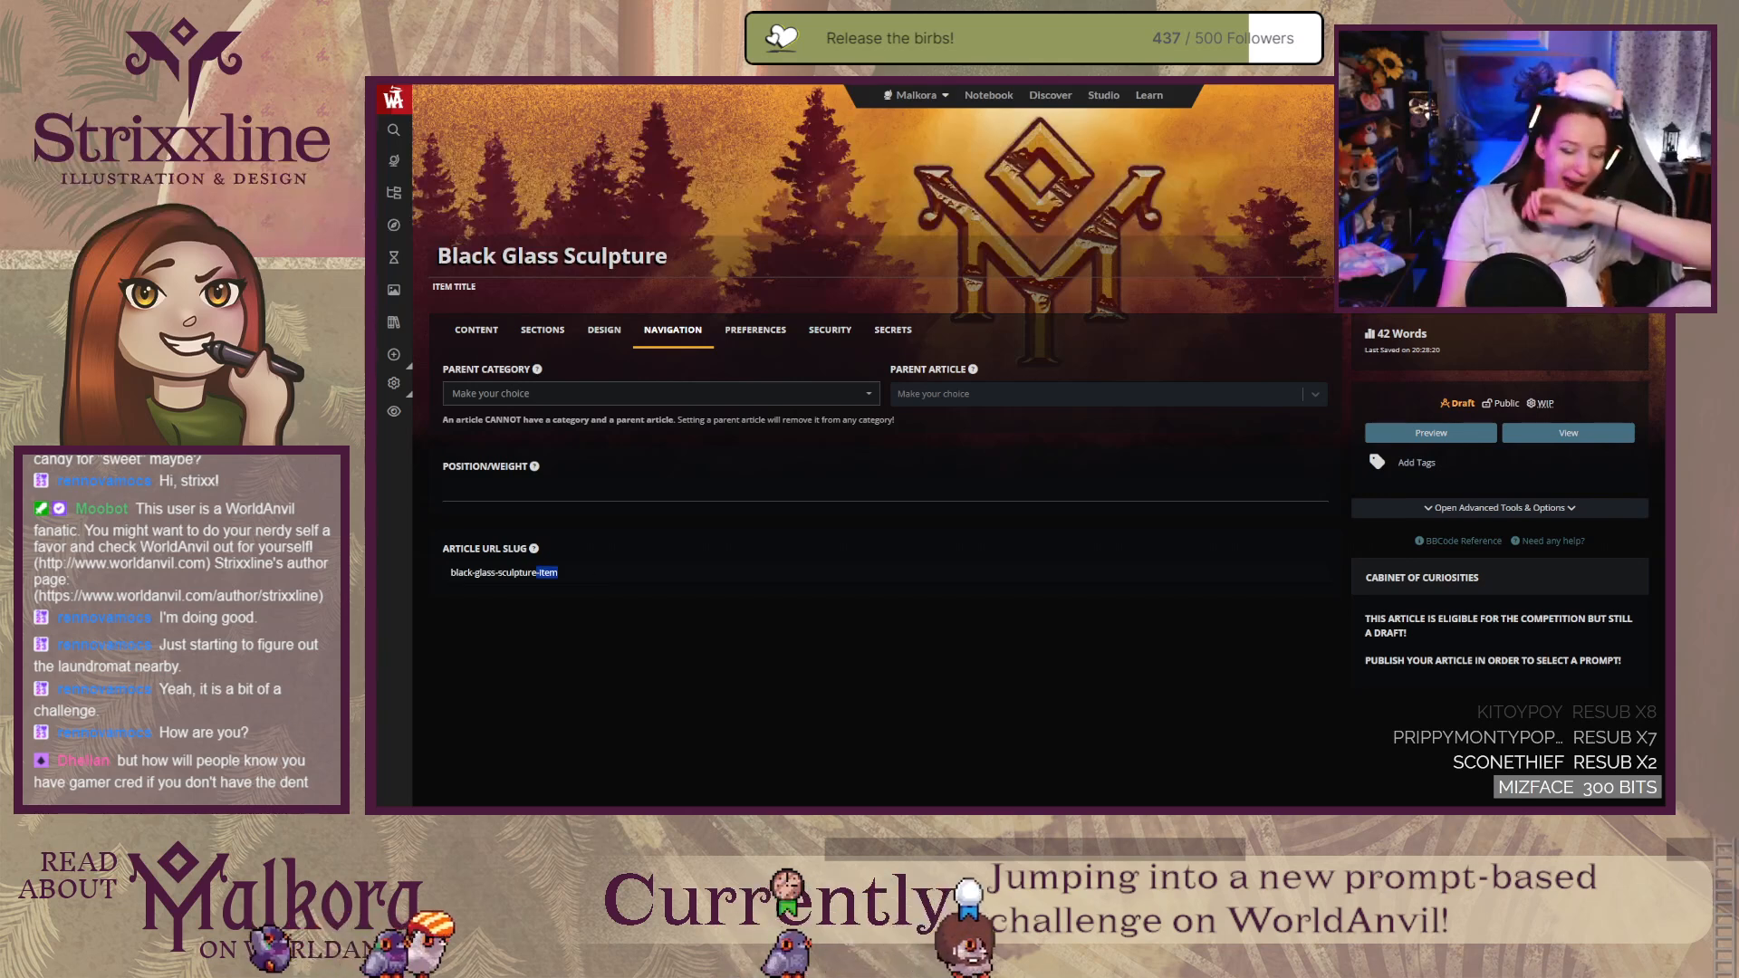
{"action": "key", "text": "BackSpace"}
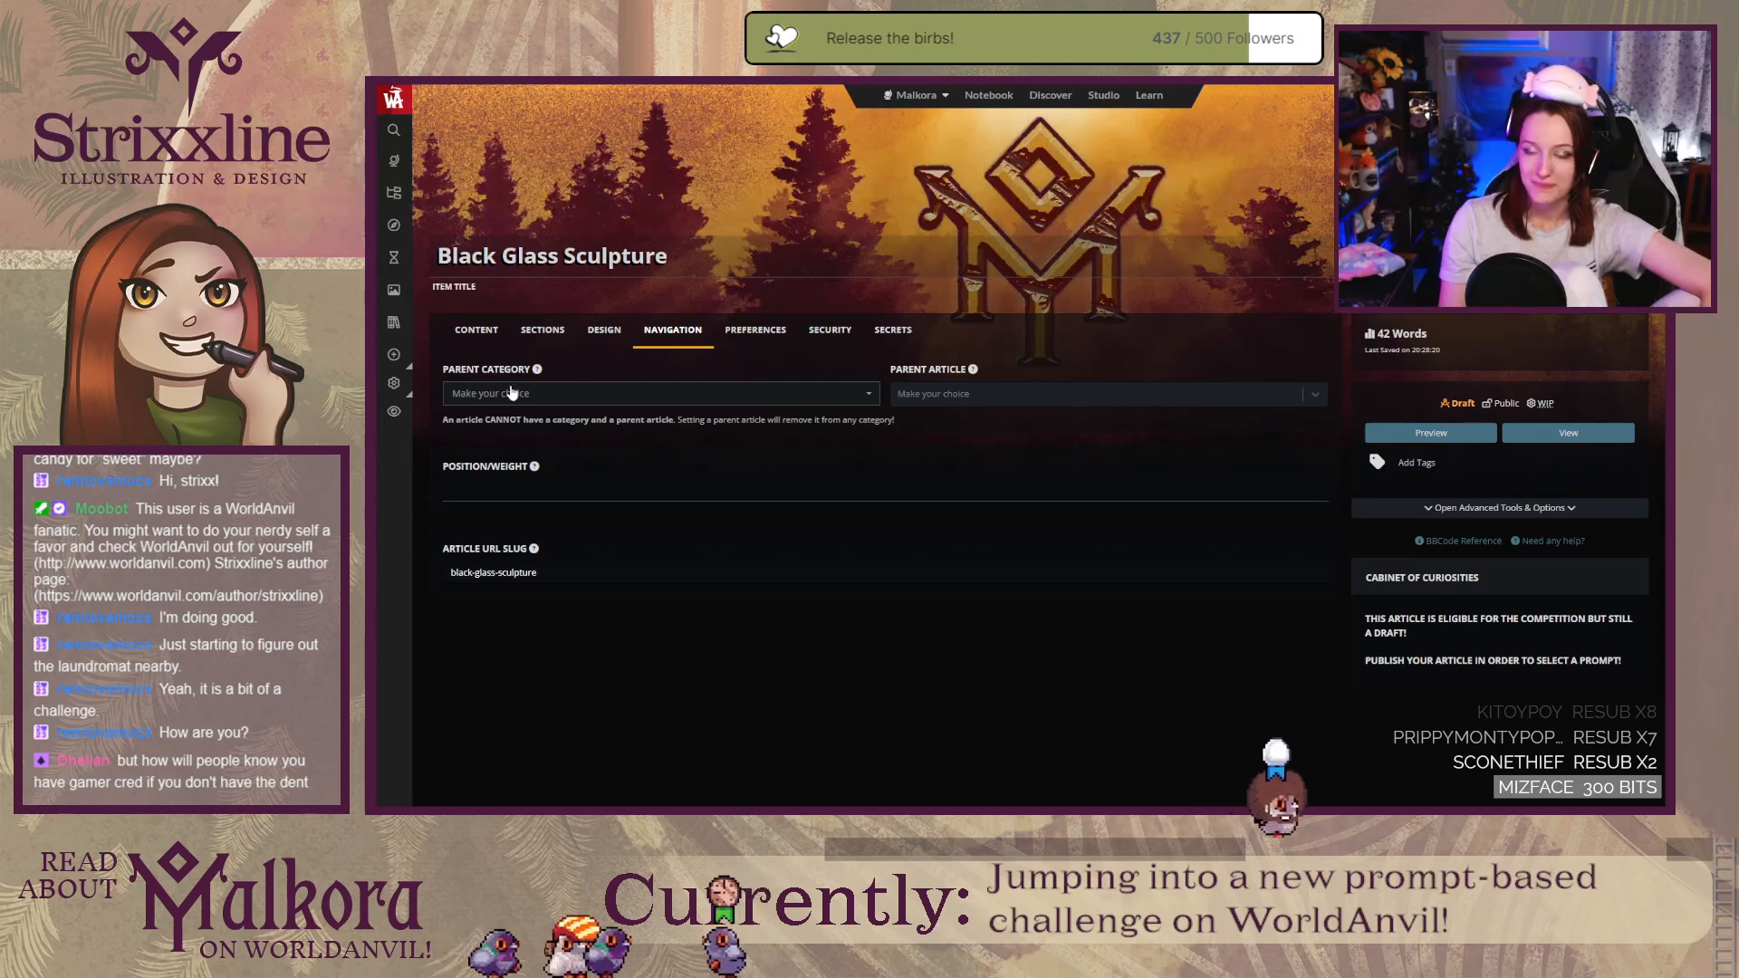
Step: Begin the full width footer with "This stub was created as part of" and a mention of the Librarian's Collection | Cabinet of Curiosities 2024 article
{"action": "left_click", "coordinate": [604, 331]}
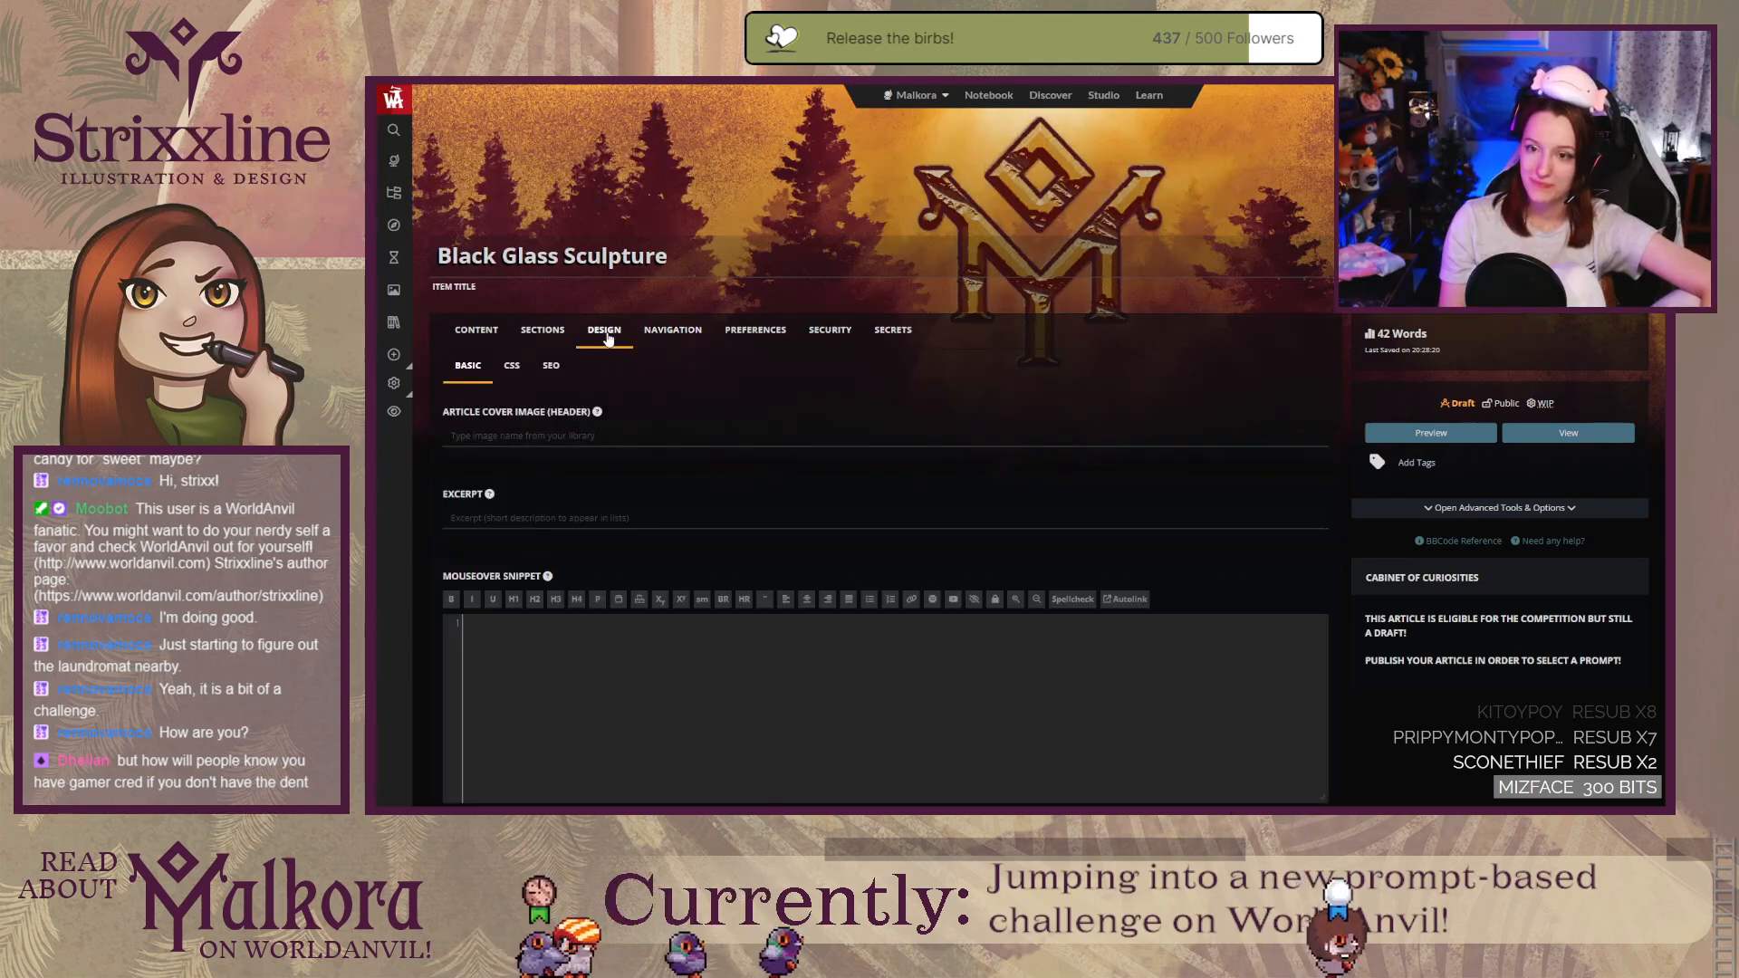
{"action": "left_click", "coordinate": [539, 334]}
{"action": "left_click", "coordinate": [472, 334]}
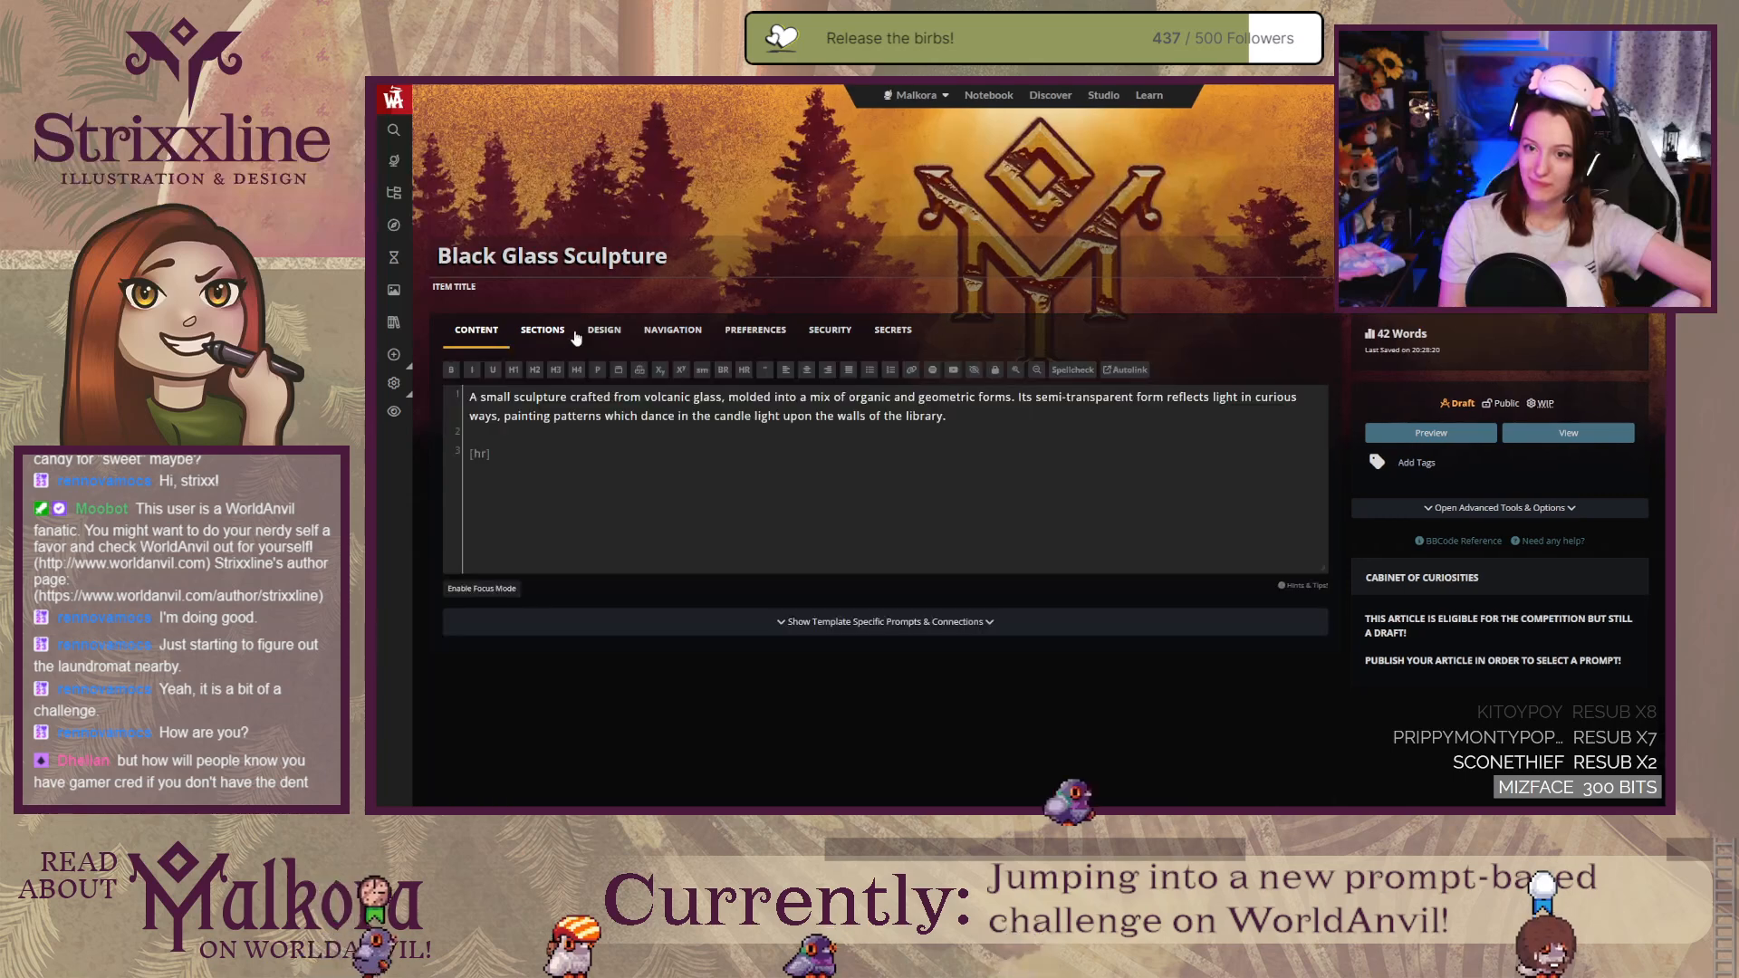
{"action": "left_click", "coordinate": [557, 333]}
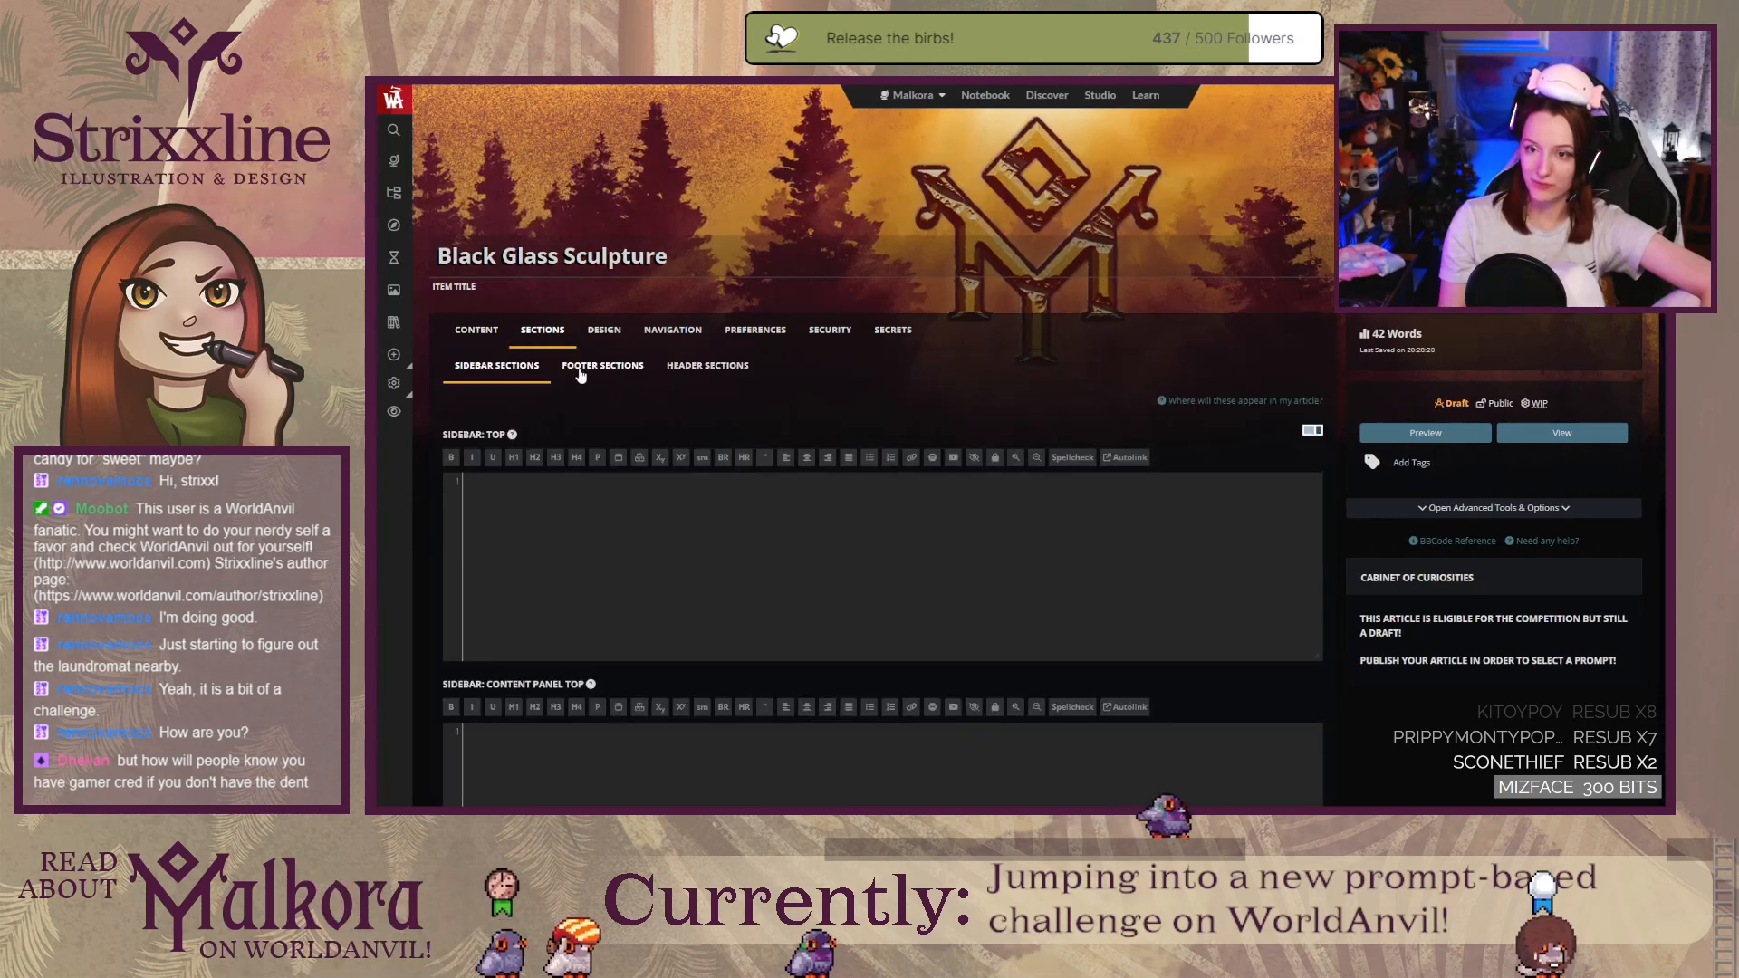
{"action": "scroll", "coordinate": [675, 511], "scroll_direction": "down", "scroll_amount": 5}
{"action": "left_click", "coordinate": [552, 427]}
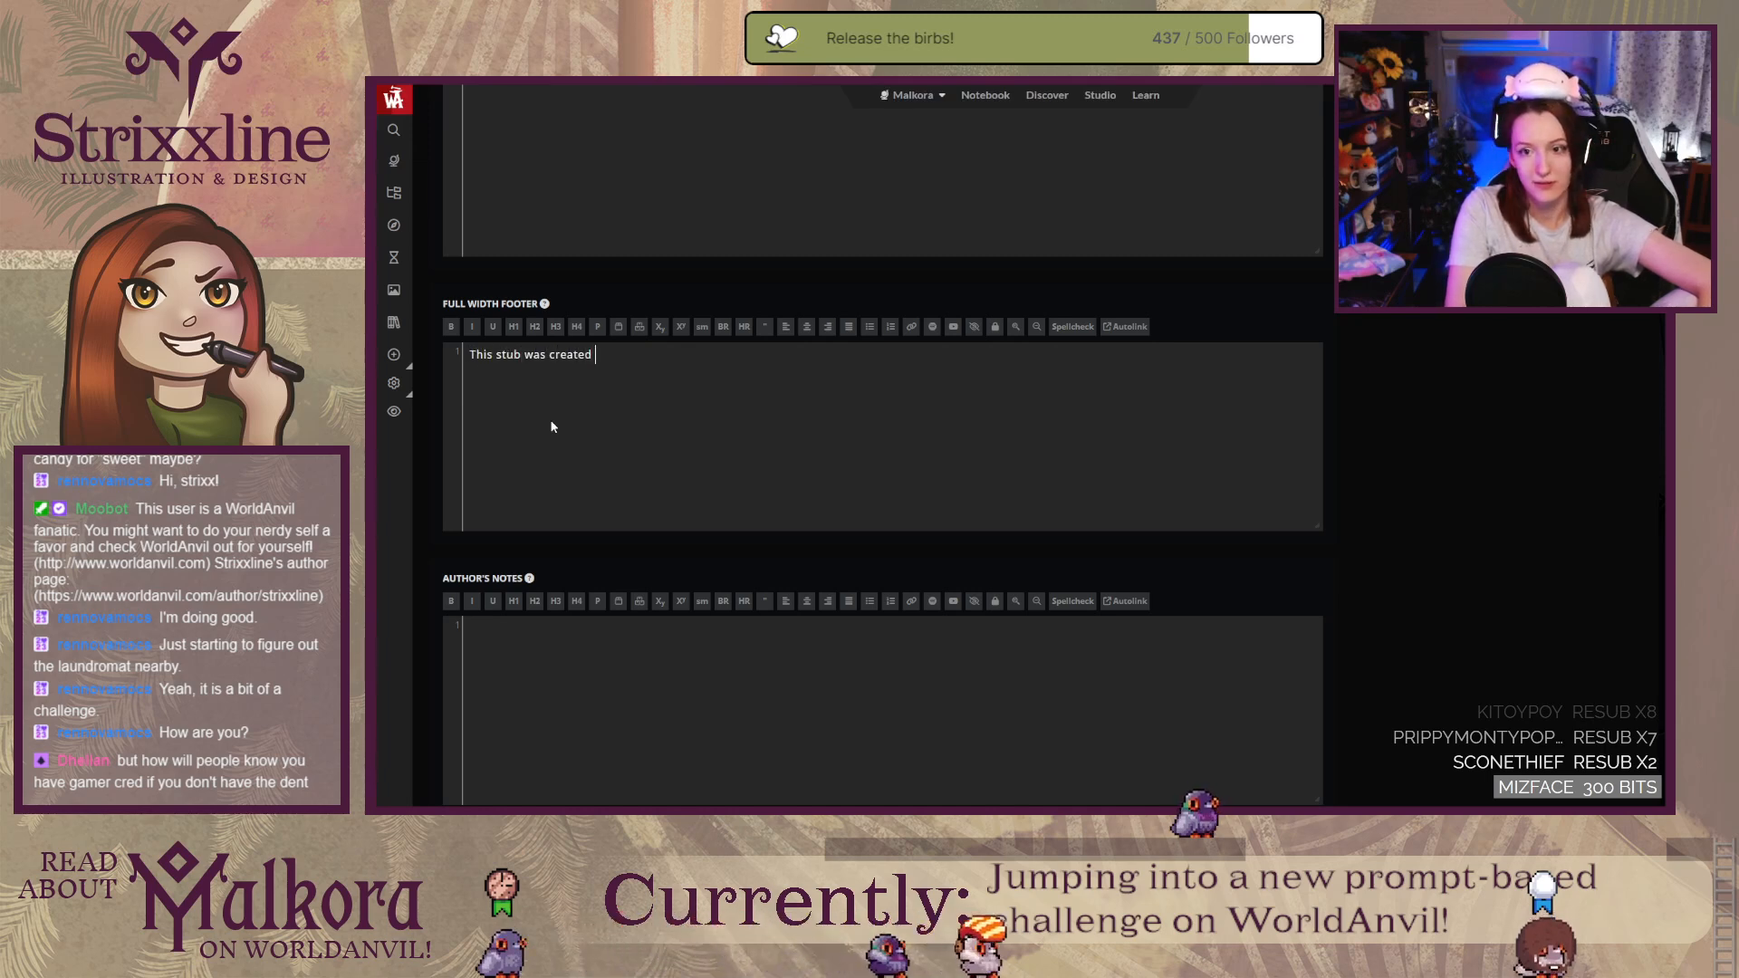
{"action": "type", "text": "This stub was created as part of"}
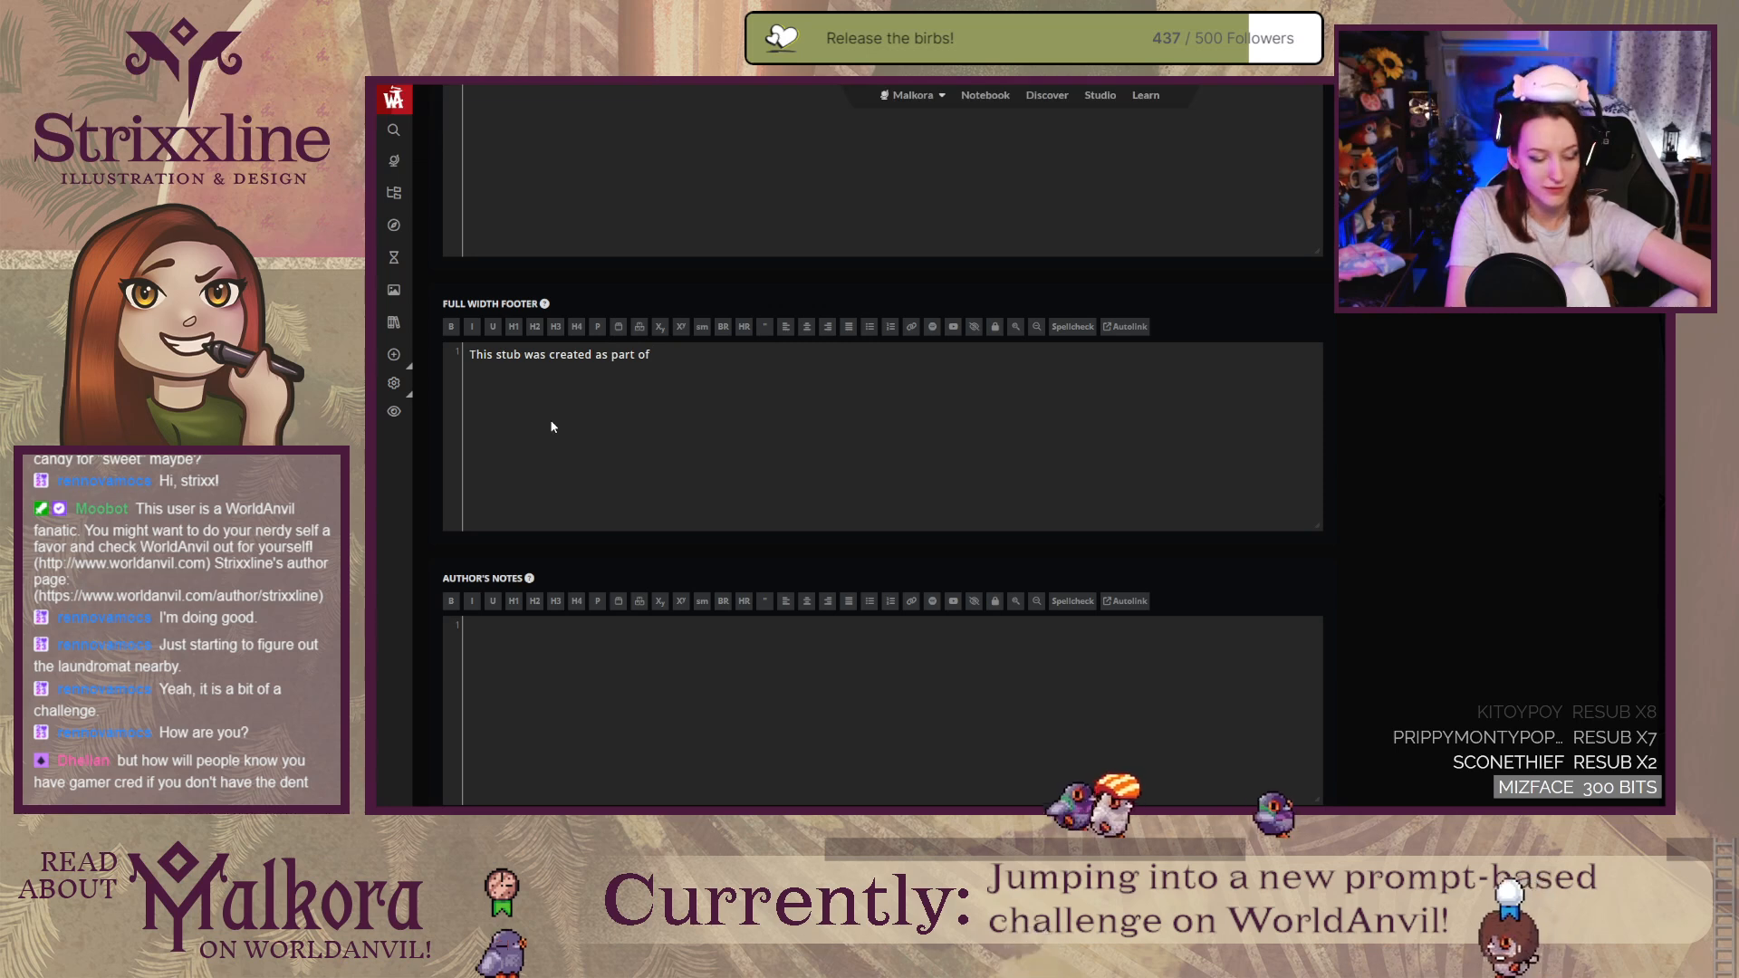
{"action": "type", "text": " @curio"}
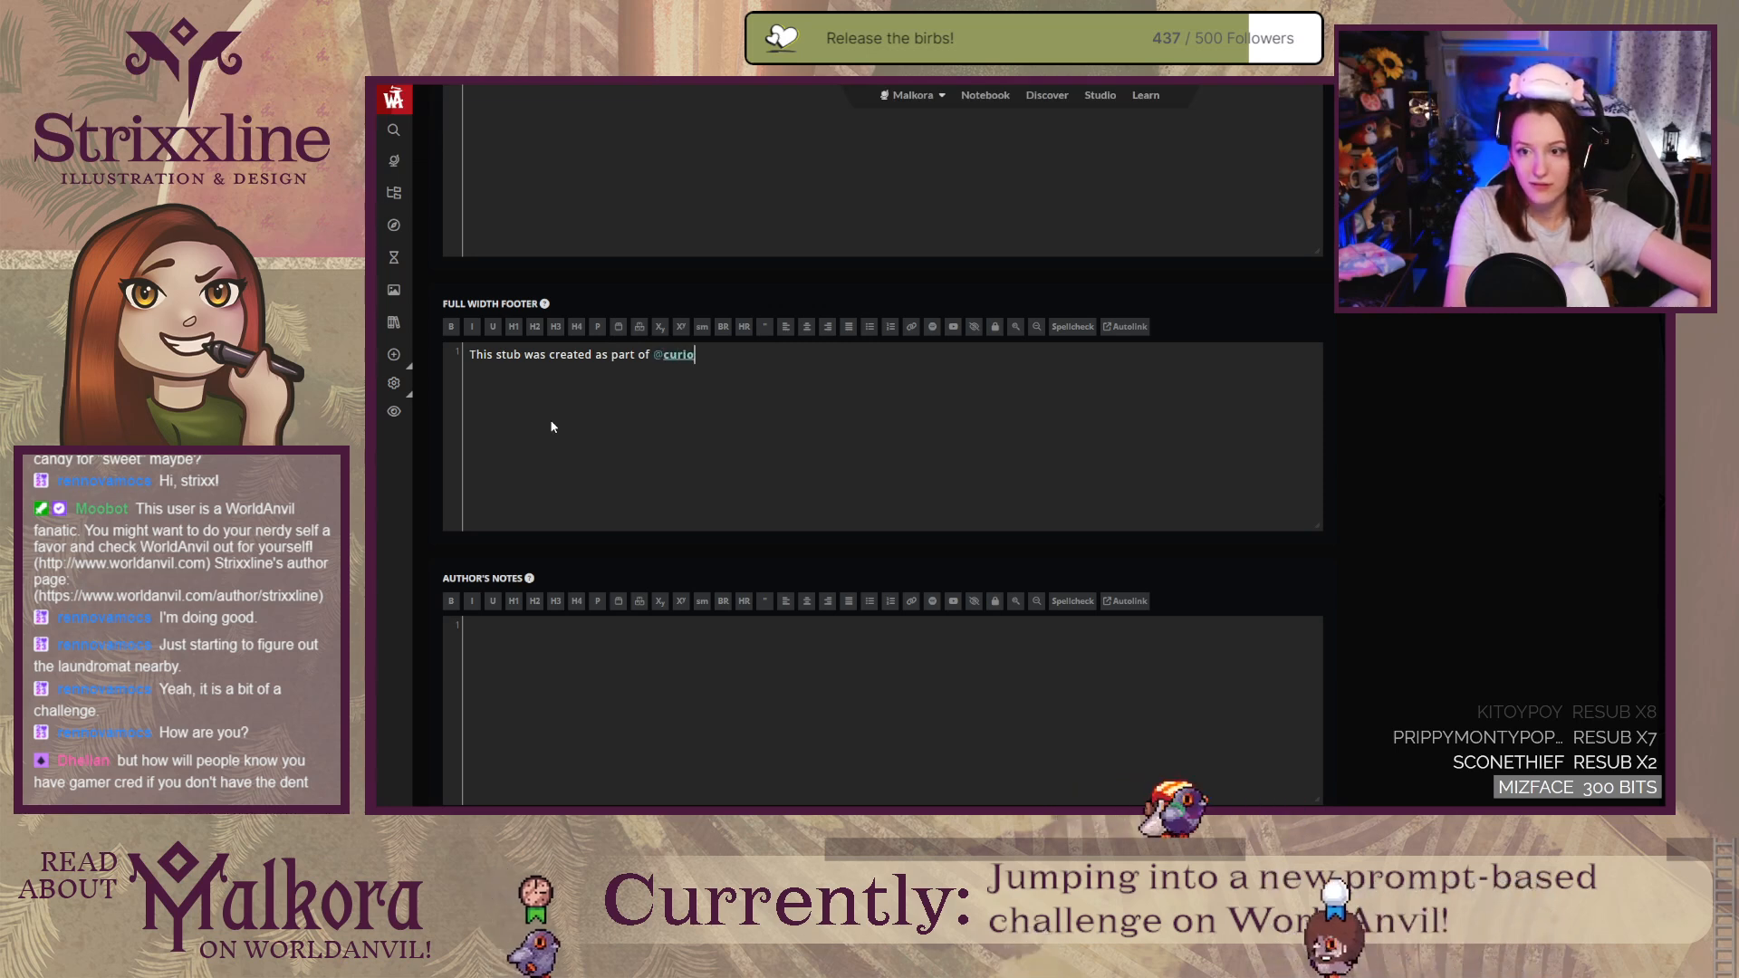
{"action": "key", "text": "Return"}
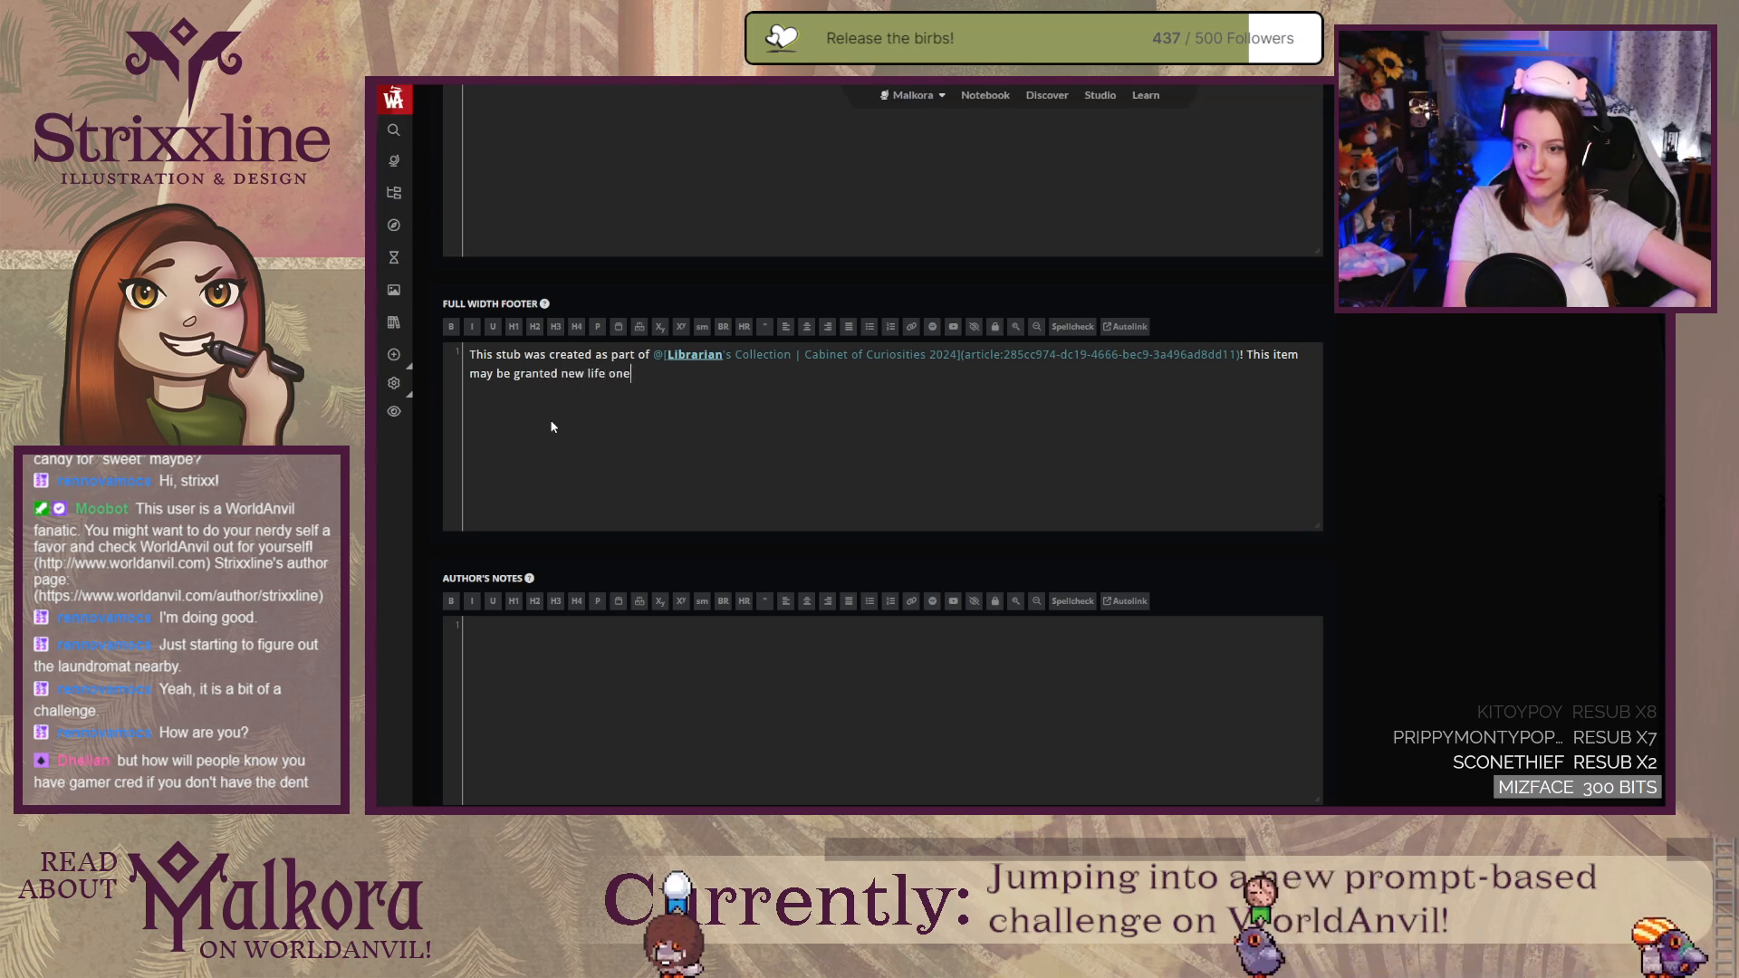
Step: Complete the footer note with "! This item may be granted new life one day, if I choose to expand on this article!" and publish the article
{"action": "type", "text": "I ch"}
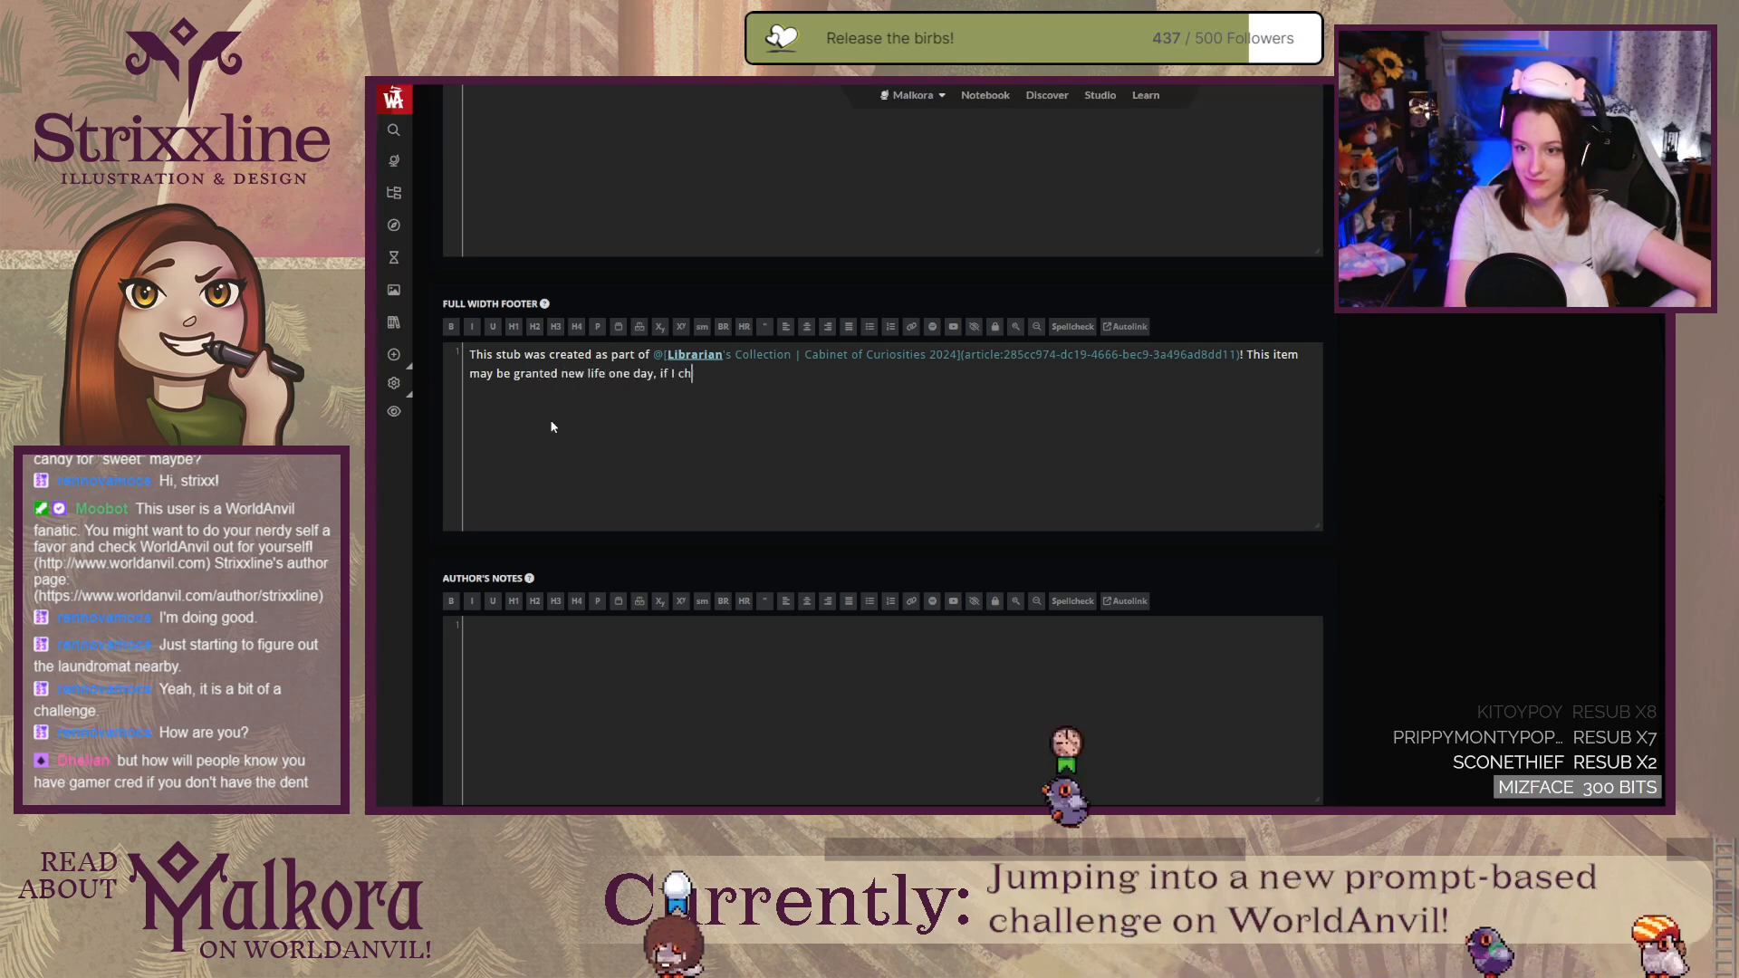
{"action": "type", "text": "oose to expand on this article!"}
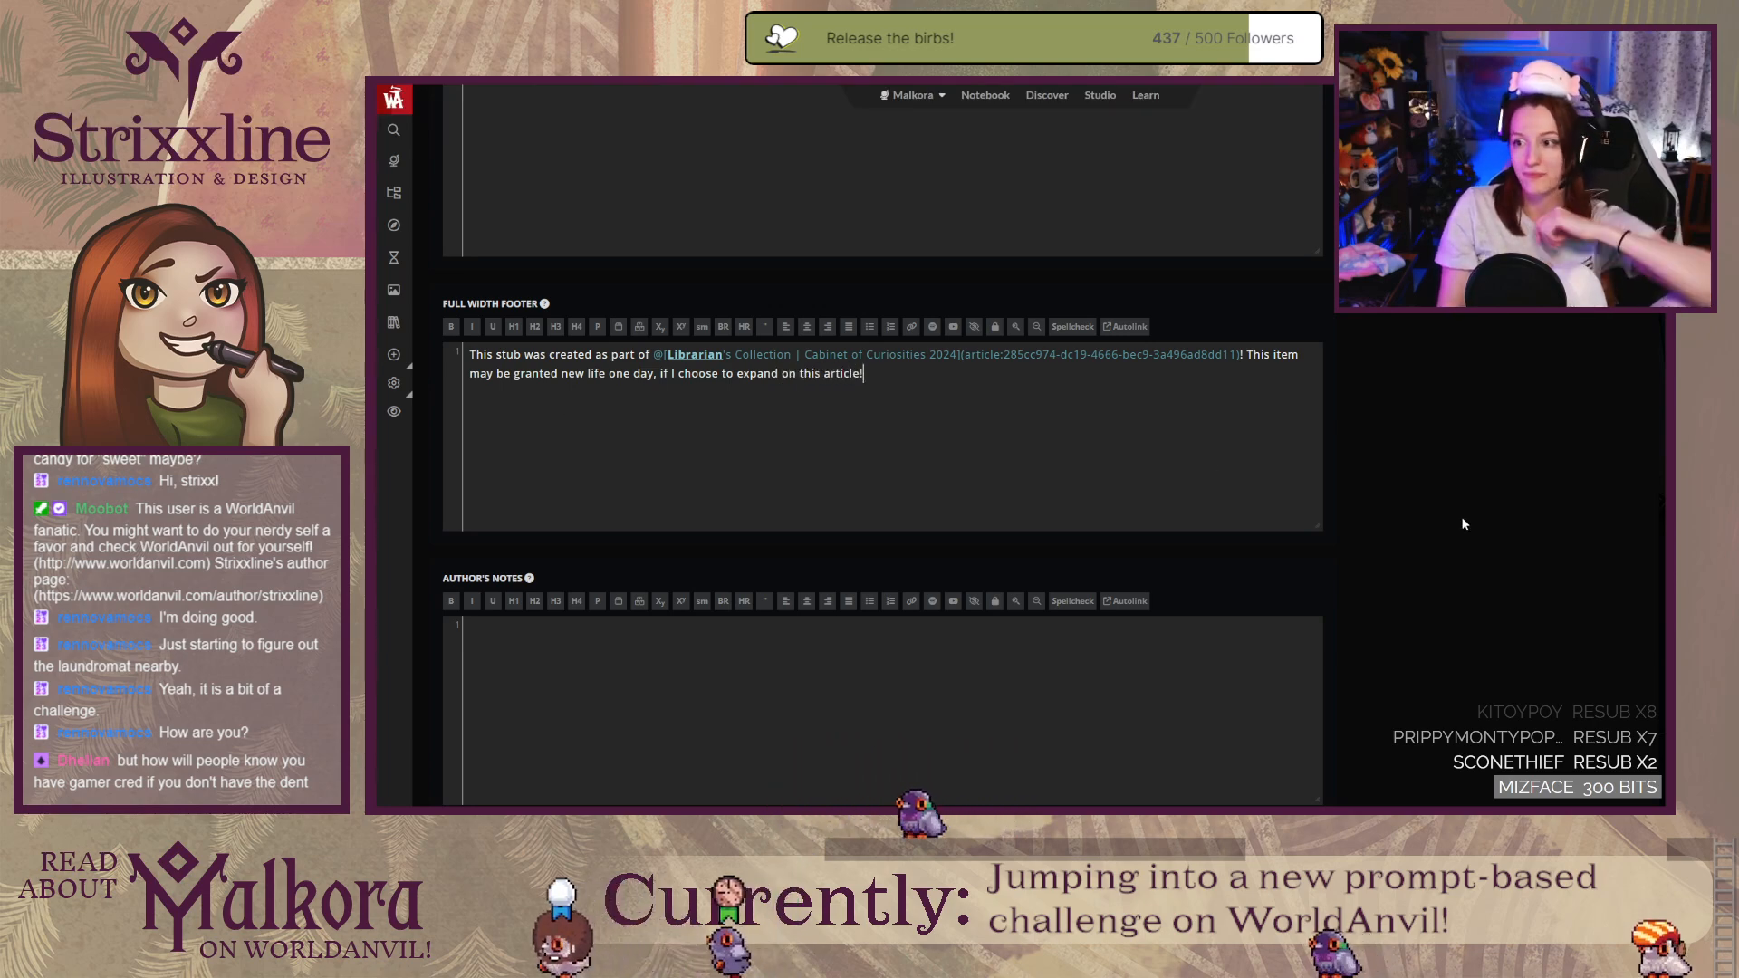
{"action": "scroll", "coordinate": [1429, 503], "scroll_direction": "up", "scroll_amount": 5}
{"action": "scroll", "coordinate": [1430, 502], "scroll_direction": "down", "scroll_amount": 1}
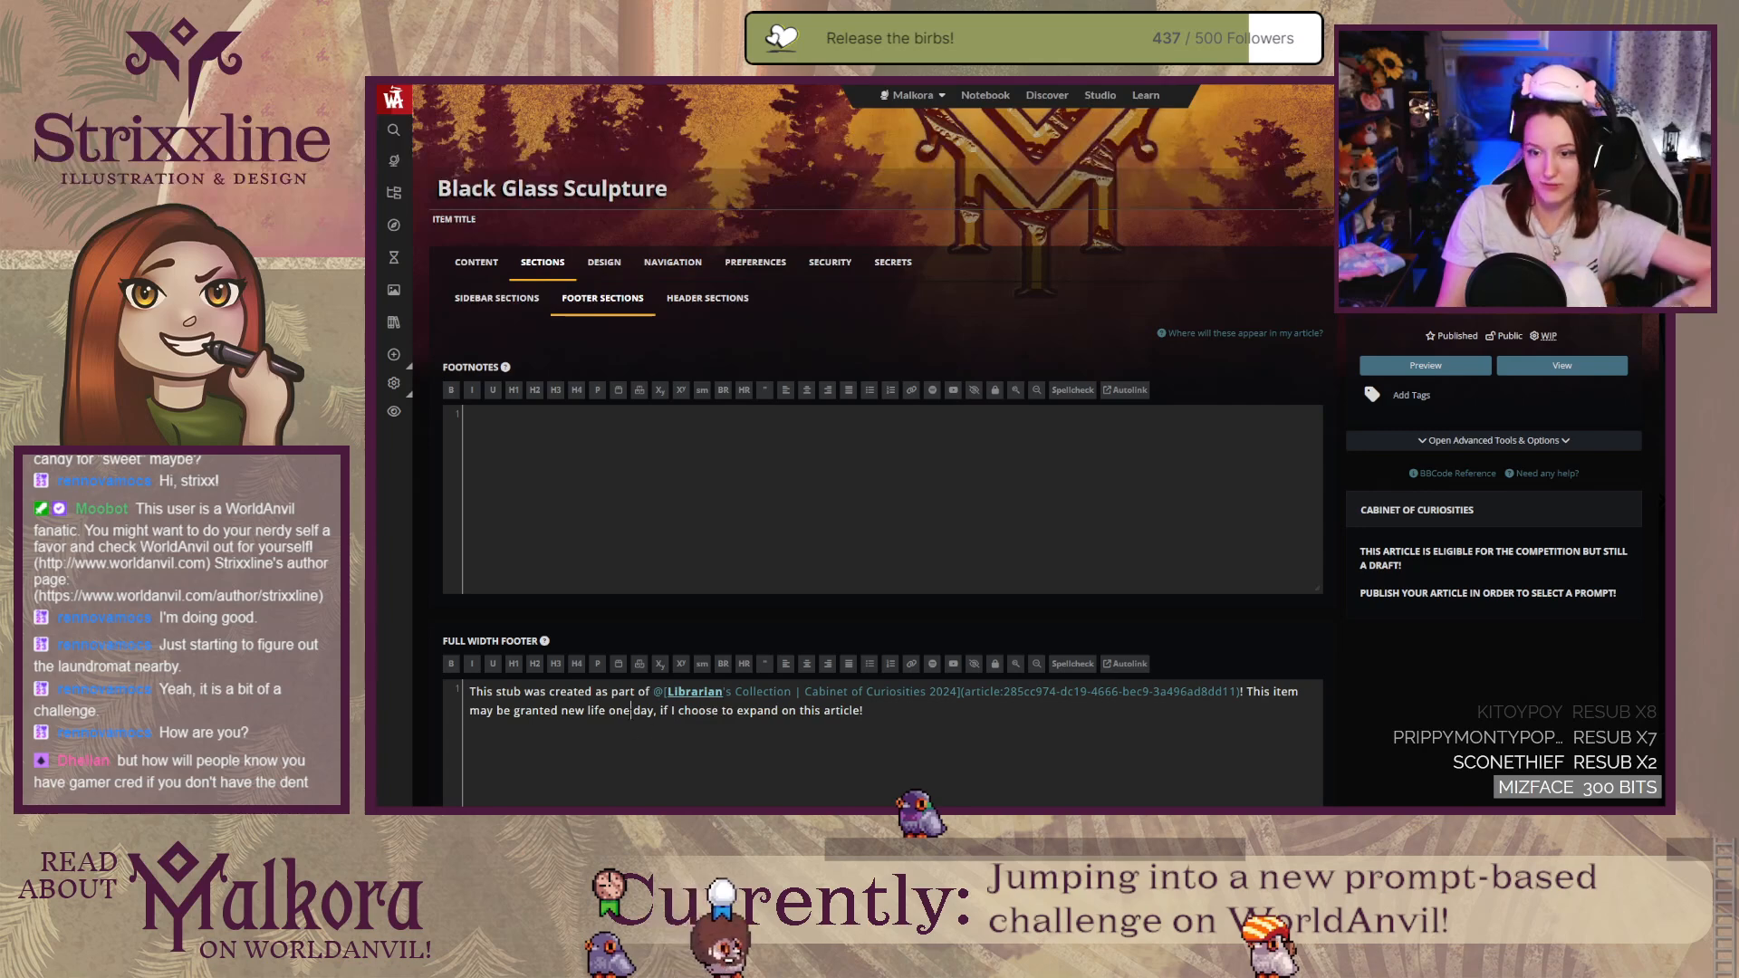
Step: Move the whole stub note from the full width footer into the Author's Notes
{"action": "key", "text": "ctrl+a"}
{"action": "key", "text": "ctrl+x"}
{"action": "scroll", "coordinate": [625, 724], "scroll_direction": "down", "scroll_amount": 3}
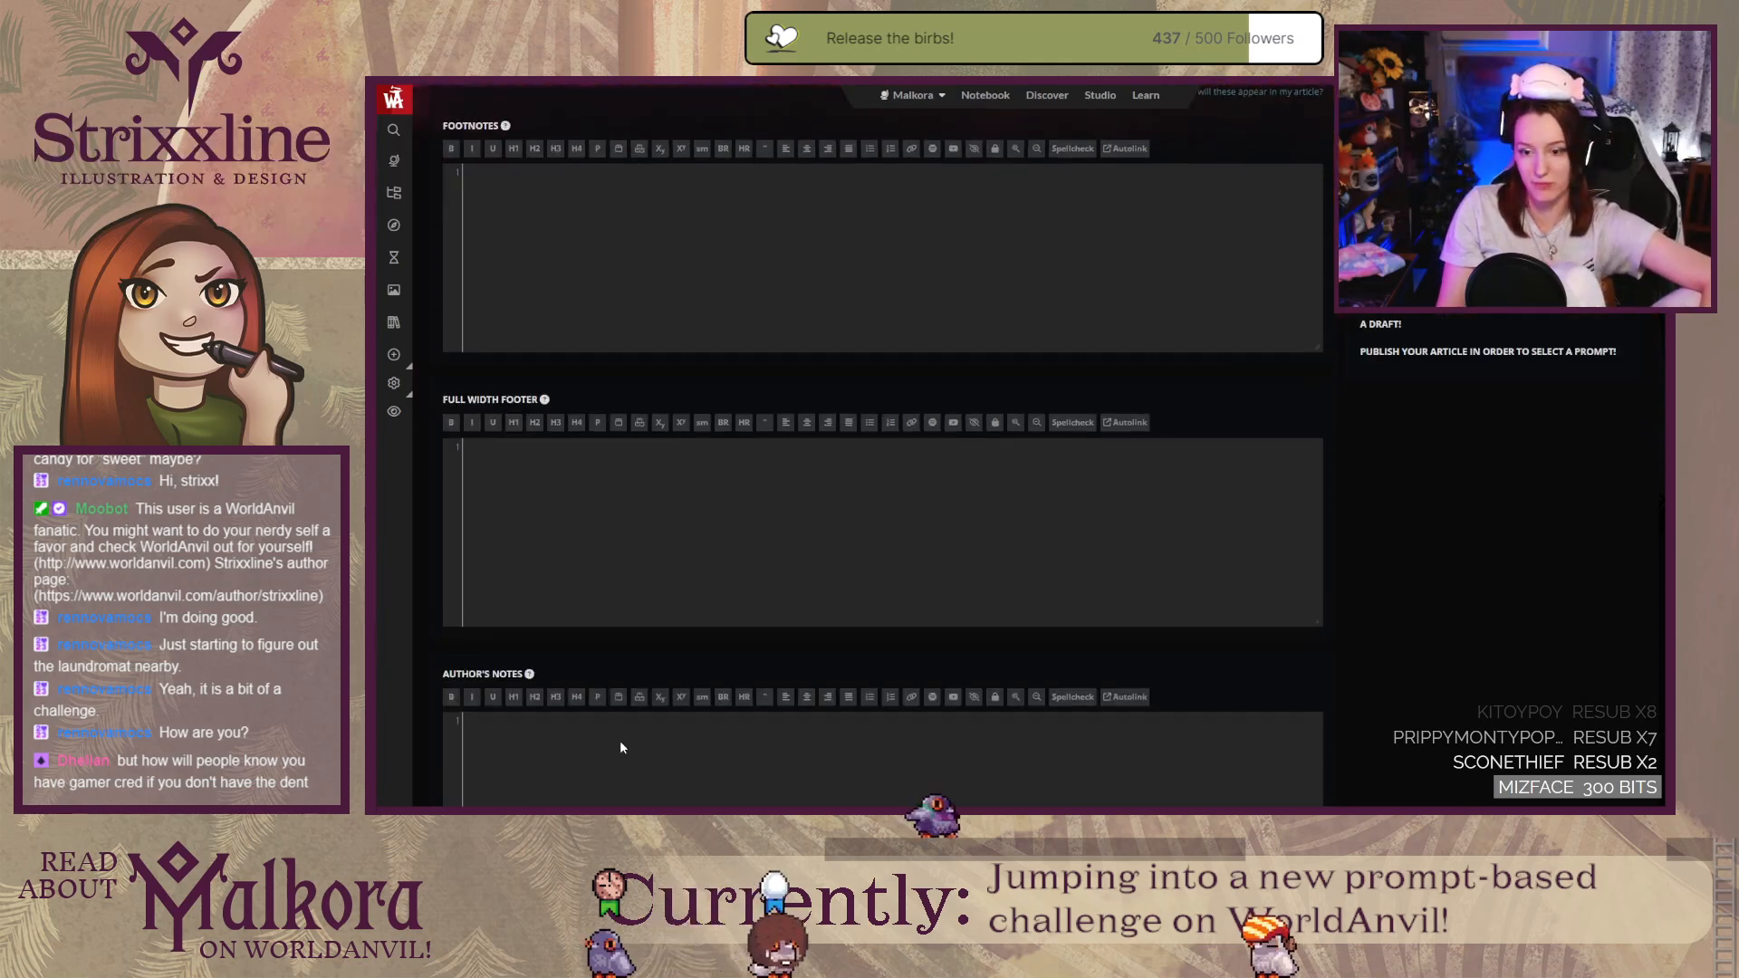
{"action": "left_click", "coordinate": [605, 771]}
{"action": "key", "text": "ctrl+v"}
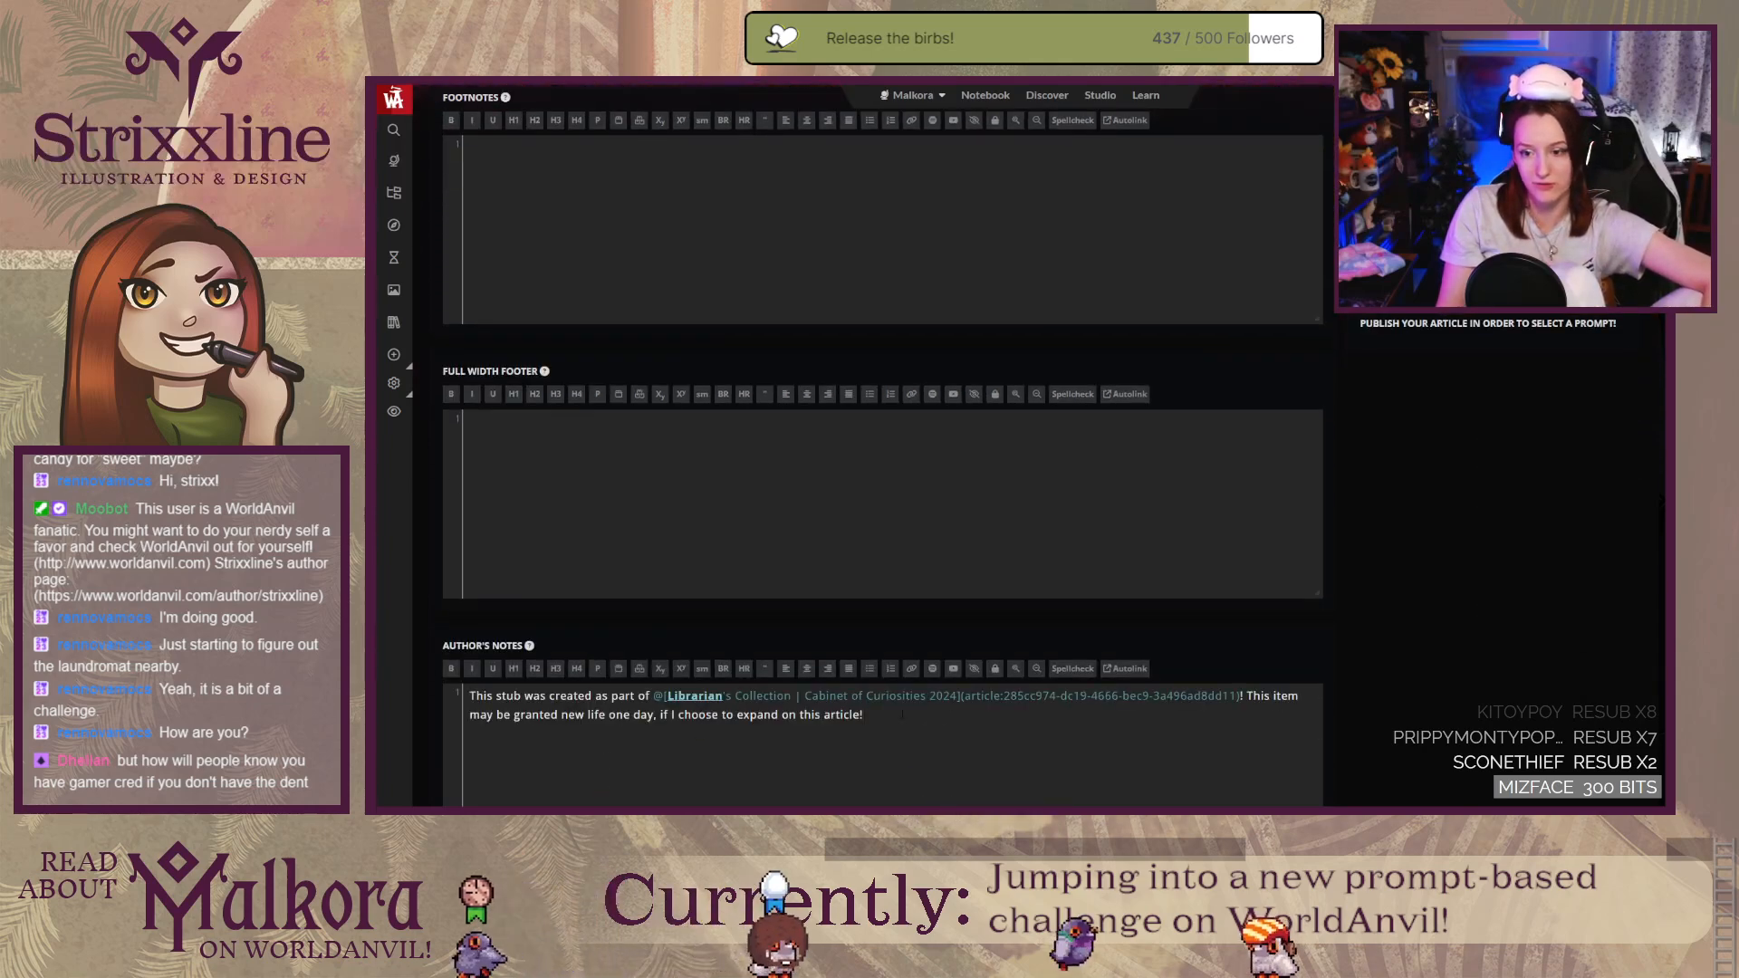
{"action": "scroll", "coordinate": [1413, 670], "scroll_direction": "up", "scroll_amount": 3}
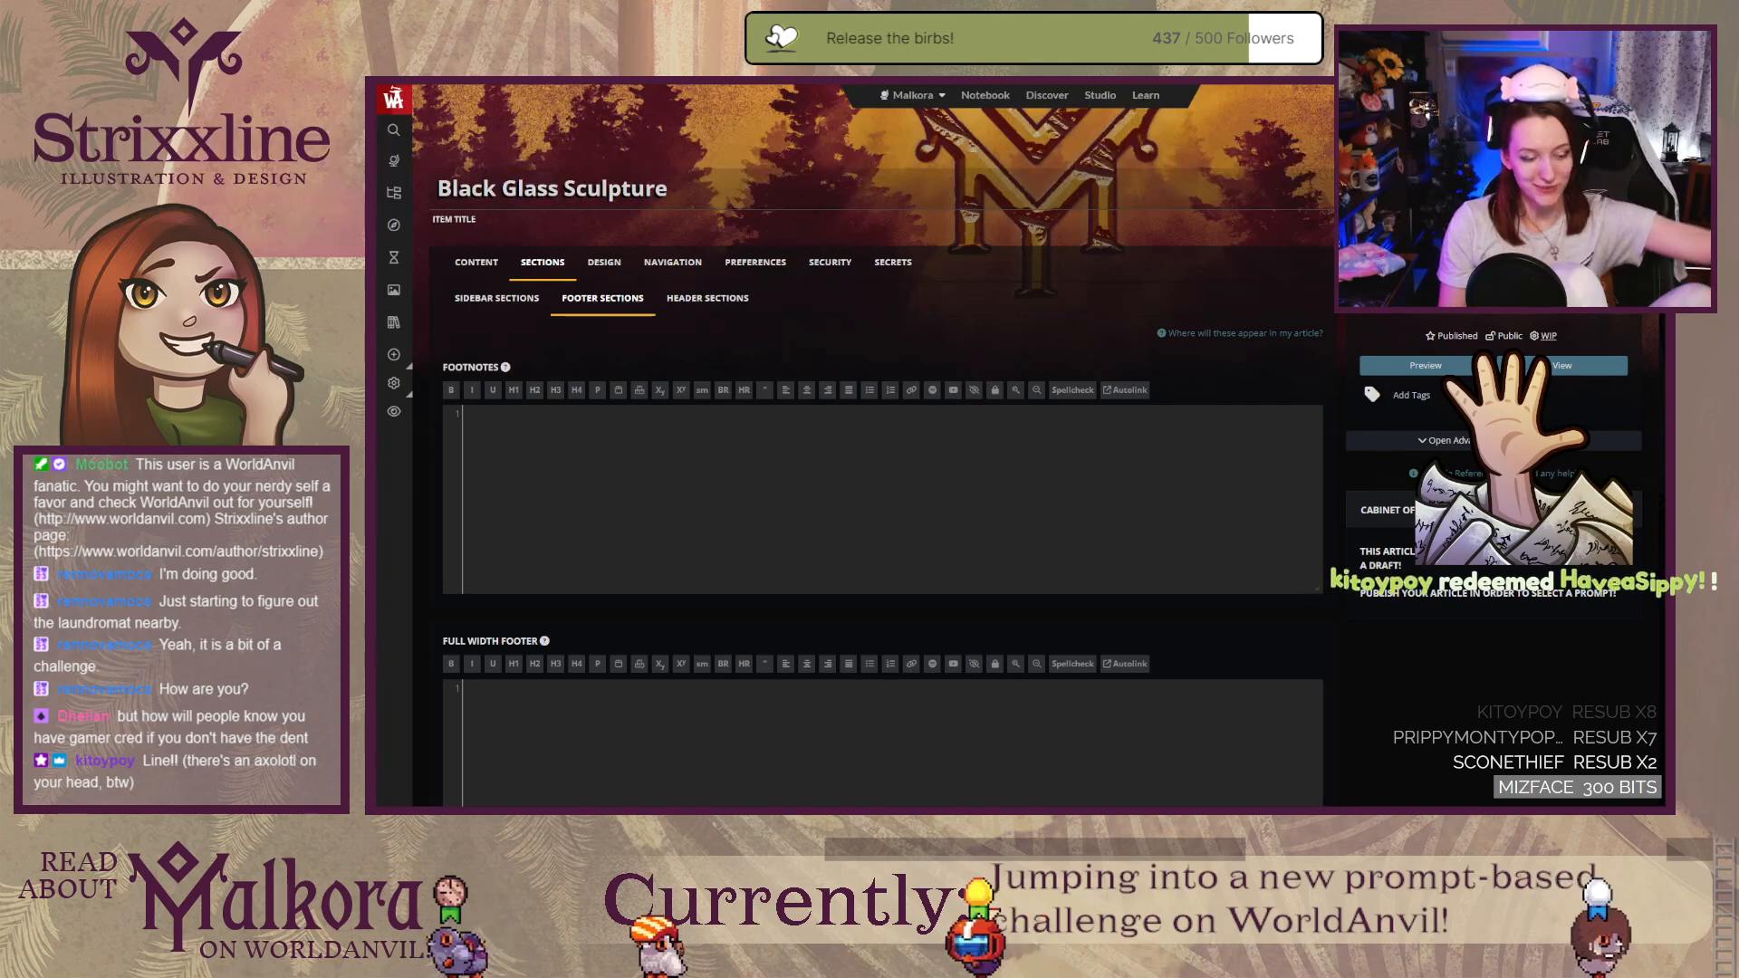
Step: Submit the sculpture article to the Cabinet of Curiosities prompt "Light" and reload its public page
{"action": "key", "text": "F5"}
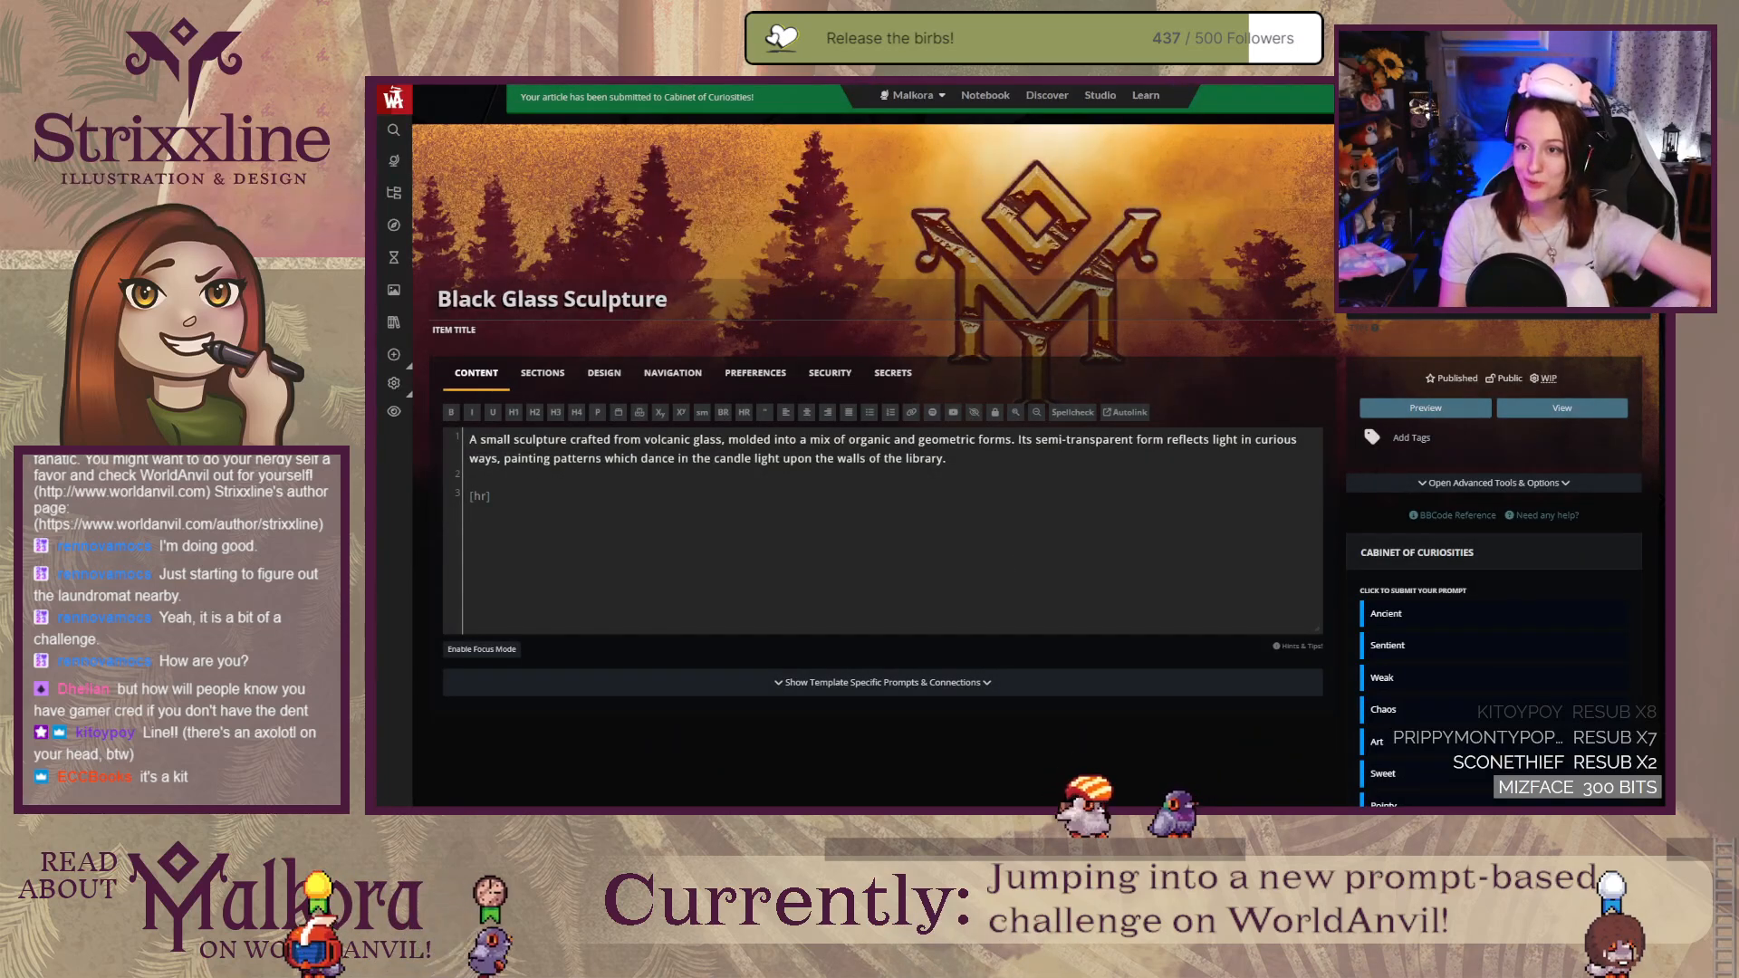
{"action": "left_click", "coordinate": [748, 86]}
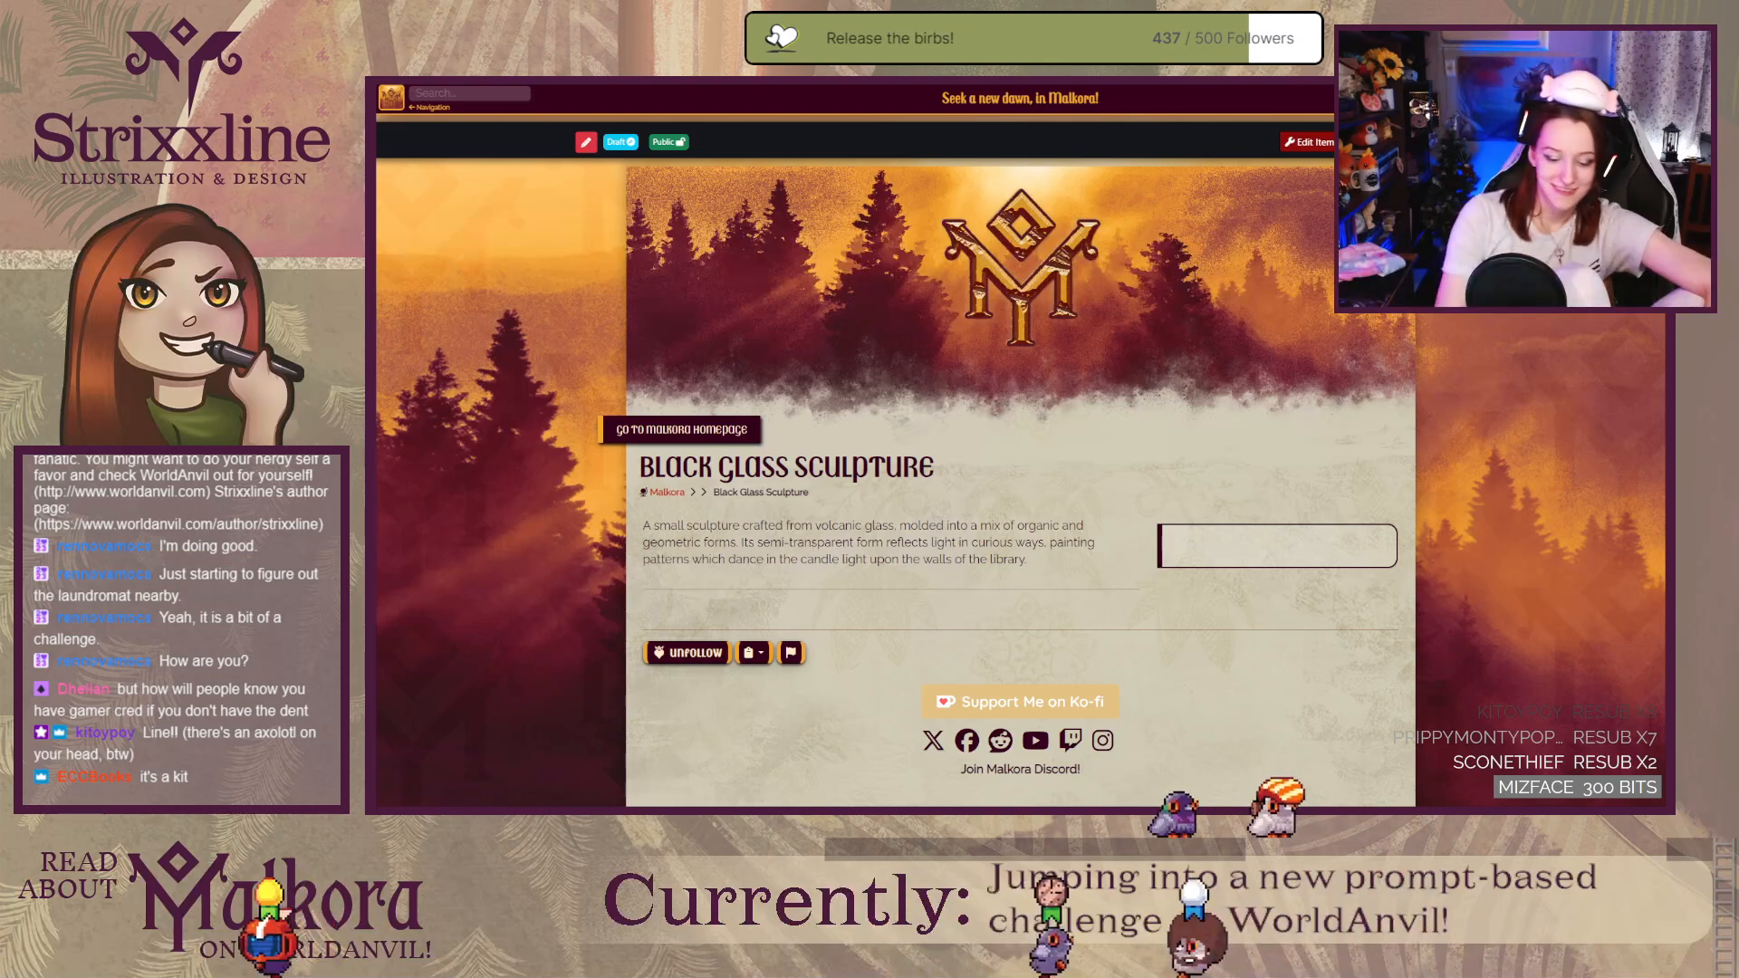
{"action": "key", "text": "F5"}
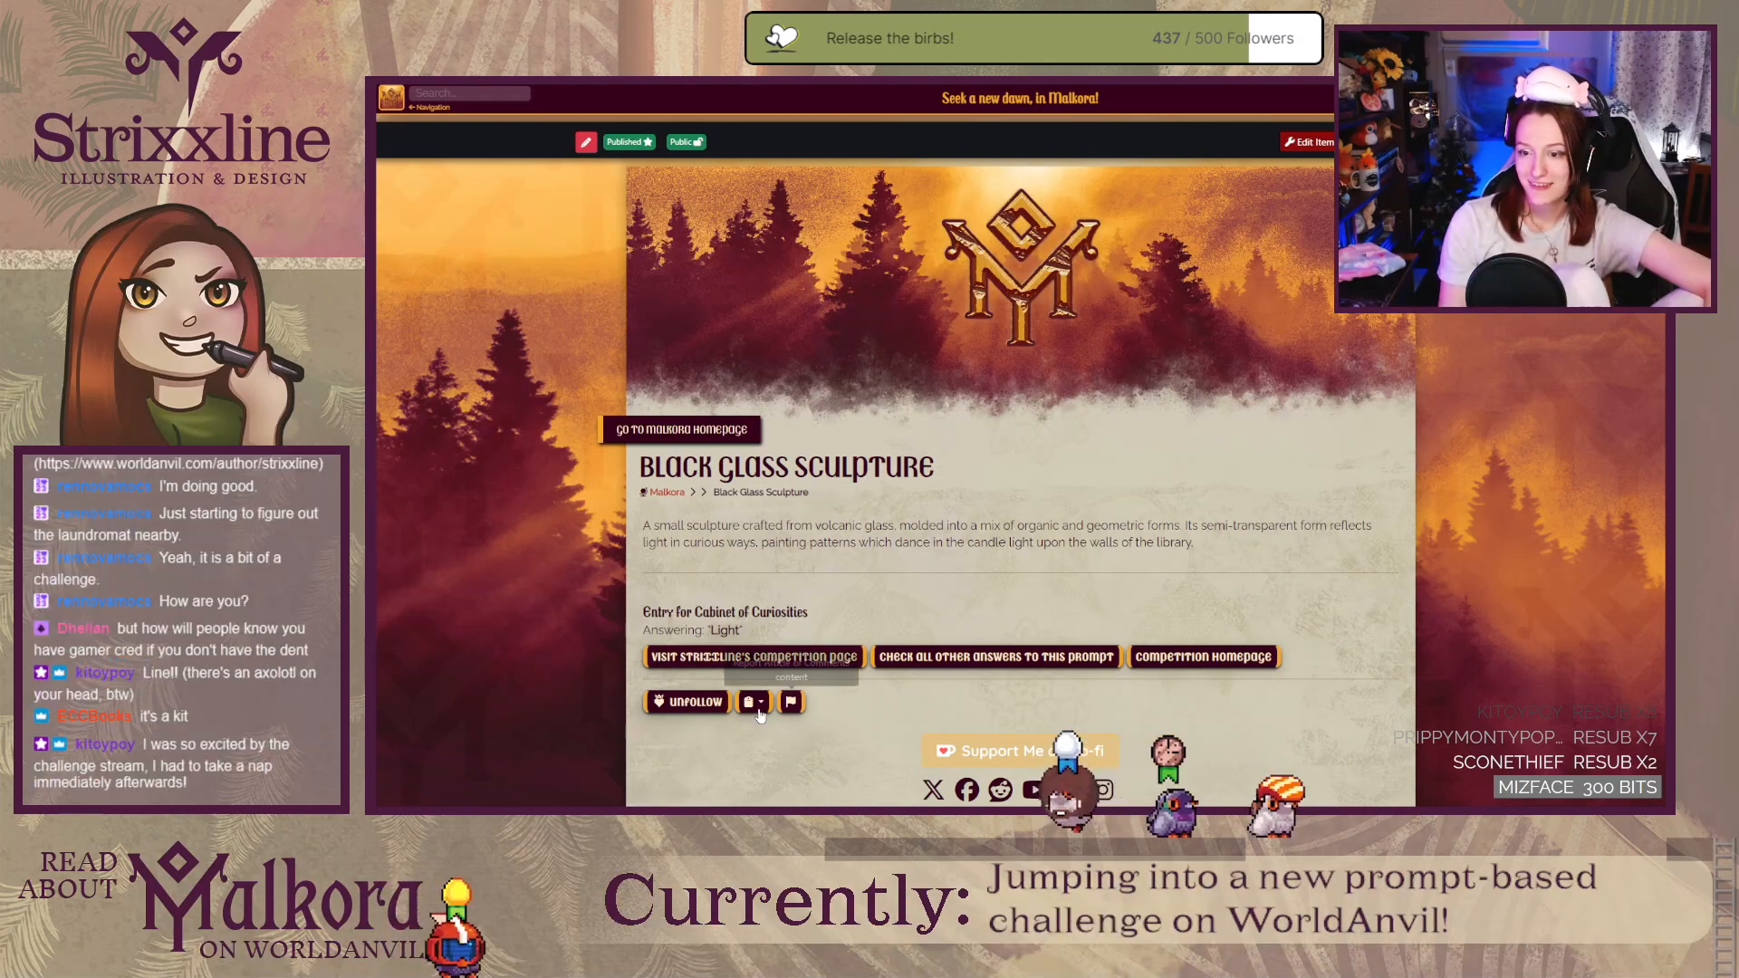
Step: Copy the sculpture's article block code and open the Librarian's Collection | Cabinet of Curiosities 2024 article at its footer sections
{"action": "left_click", "coordinate": [759, 711]}
{"action": "left_click", "coordinate": [789, 731]}
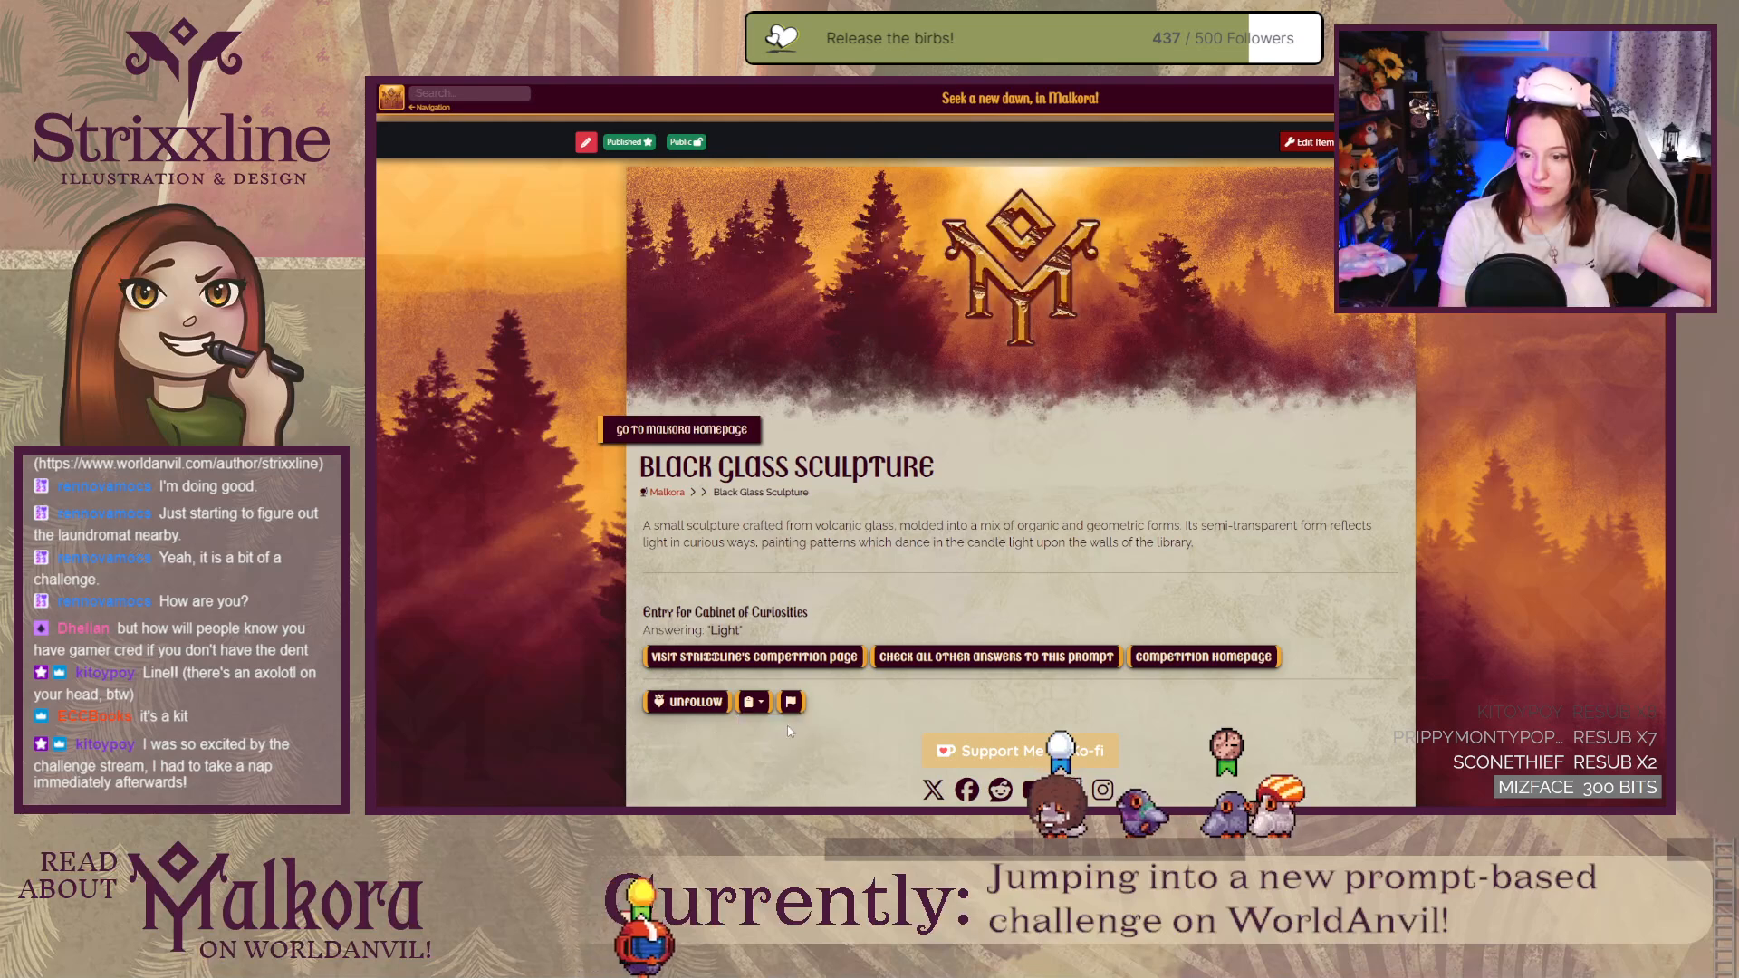
{"action": "key", "text": "ctrl+Tab"}
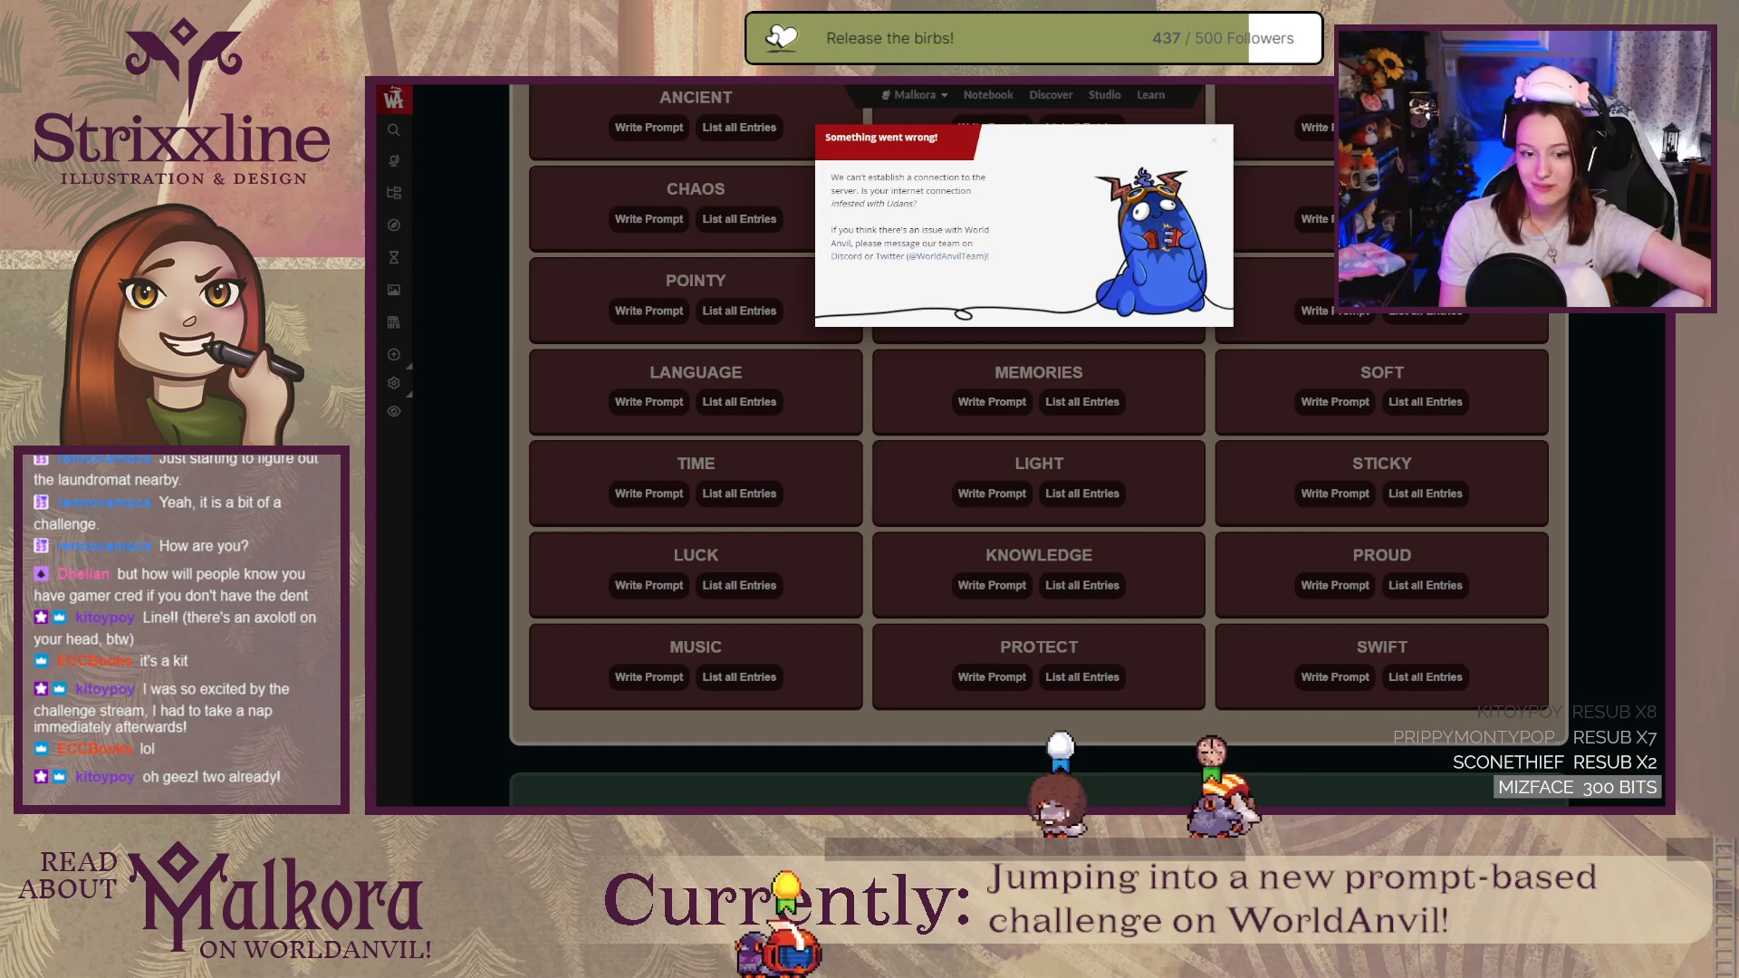
{"action": "left_click", "coordinate": [632, 353]}
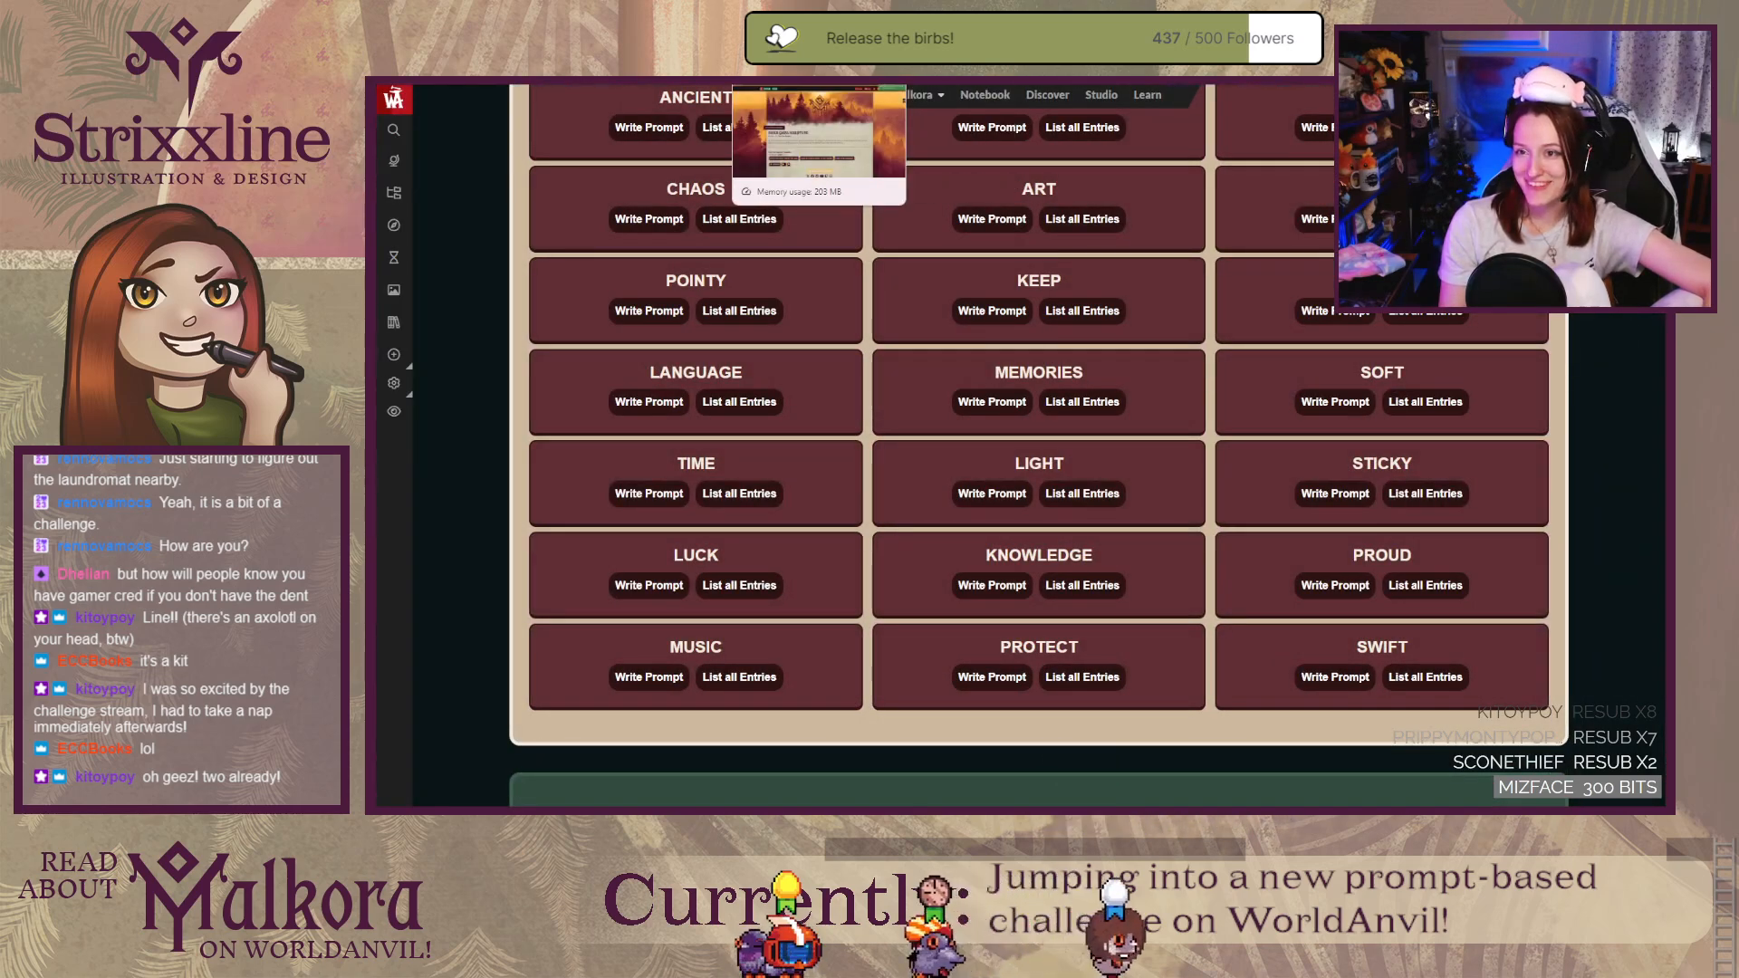
{"action": "left_click", "coordinate": [675, 86]}
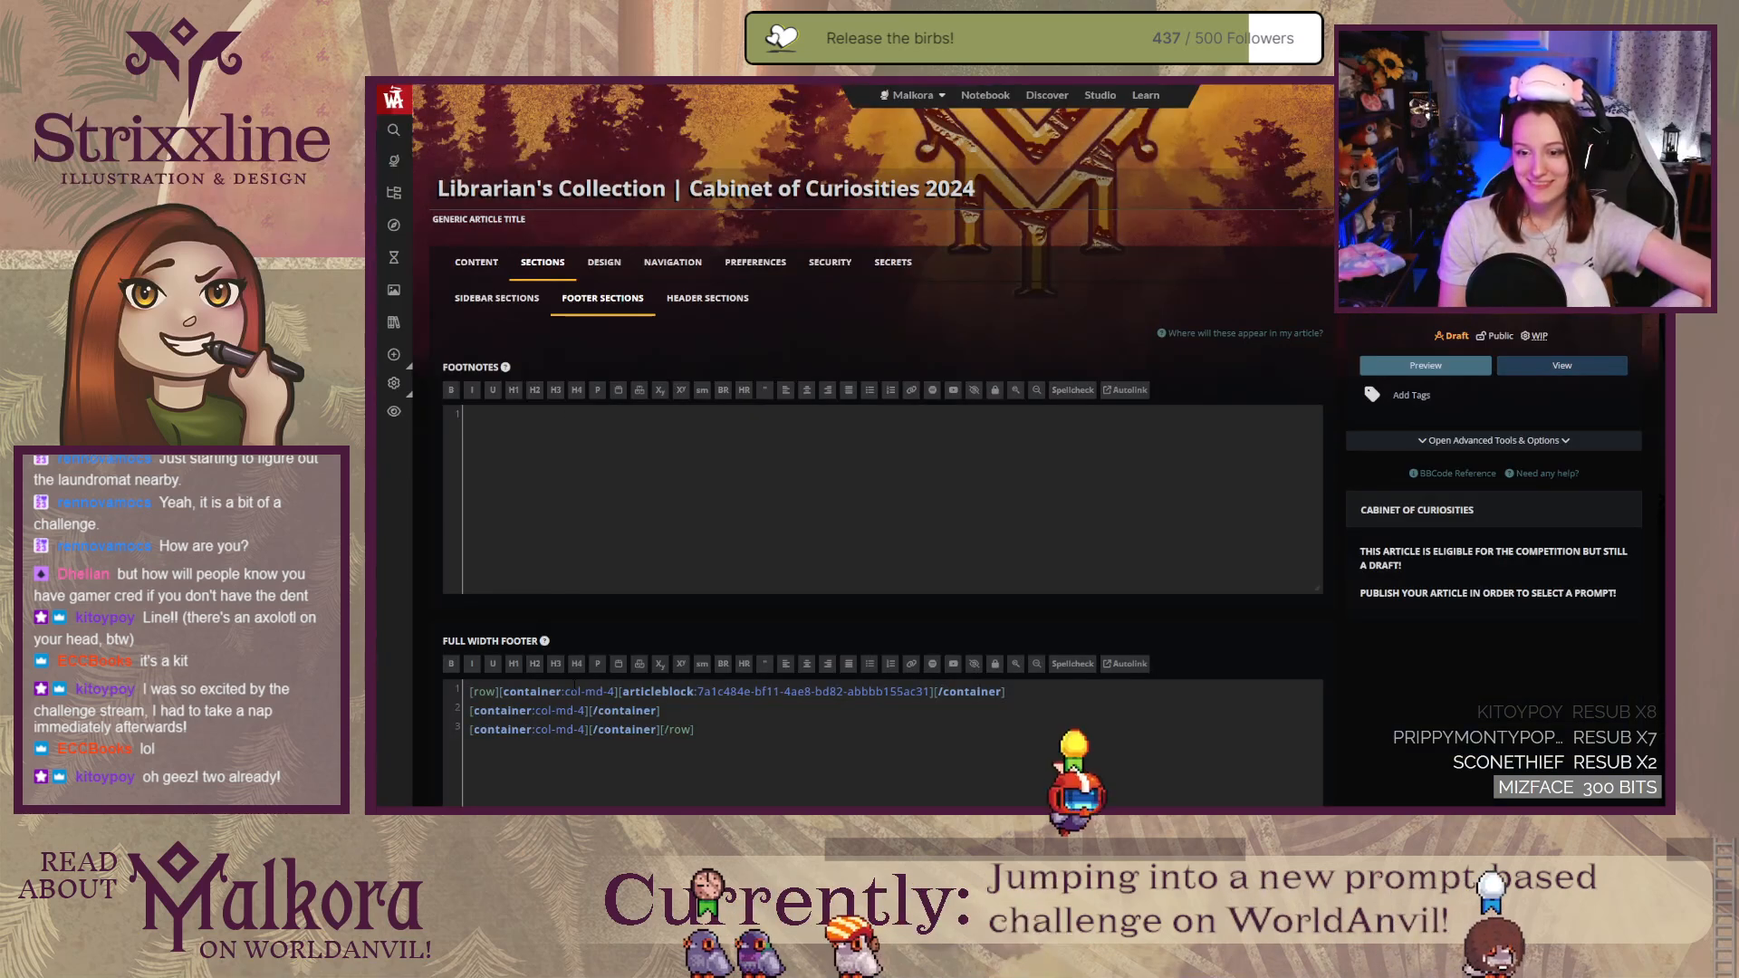
Step: Embed the sculpture's article block in the second column of the full width footer and check both item cards on the collection page
{"action": "key", "text": "ctrl+v"}
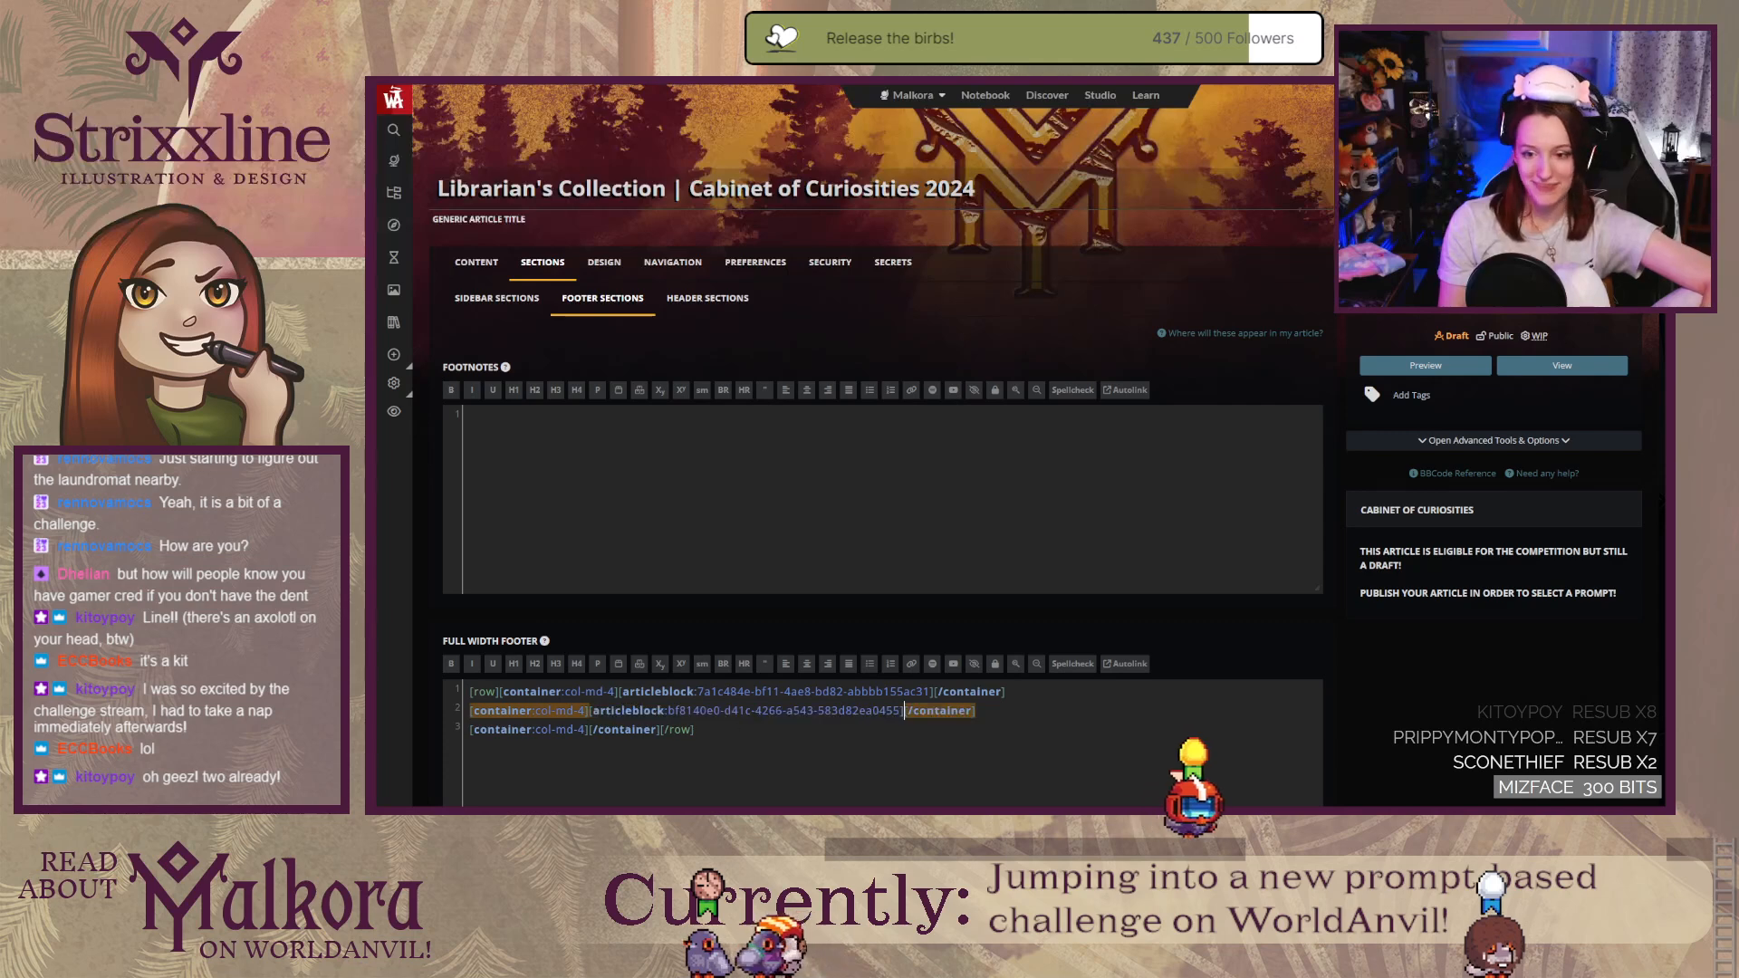
{"action": "left_click", "coordinate": [743, 733]}
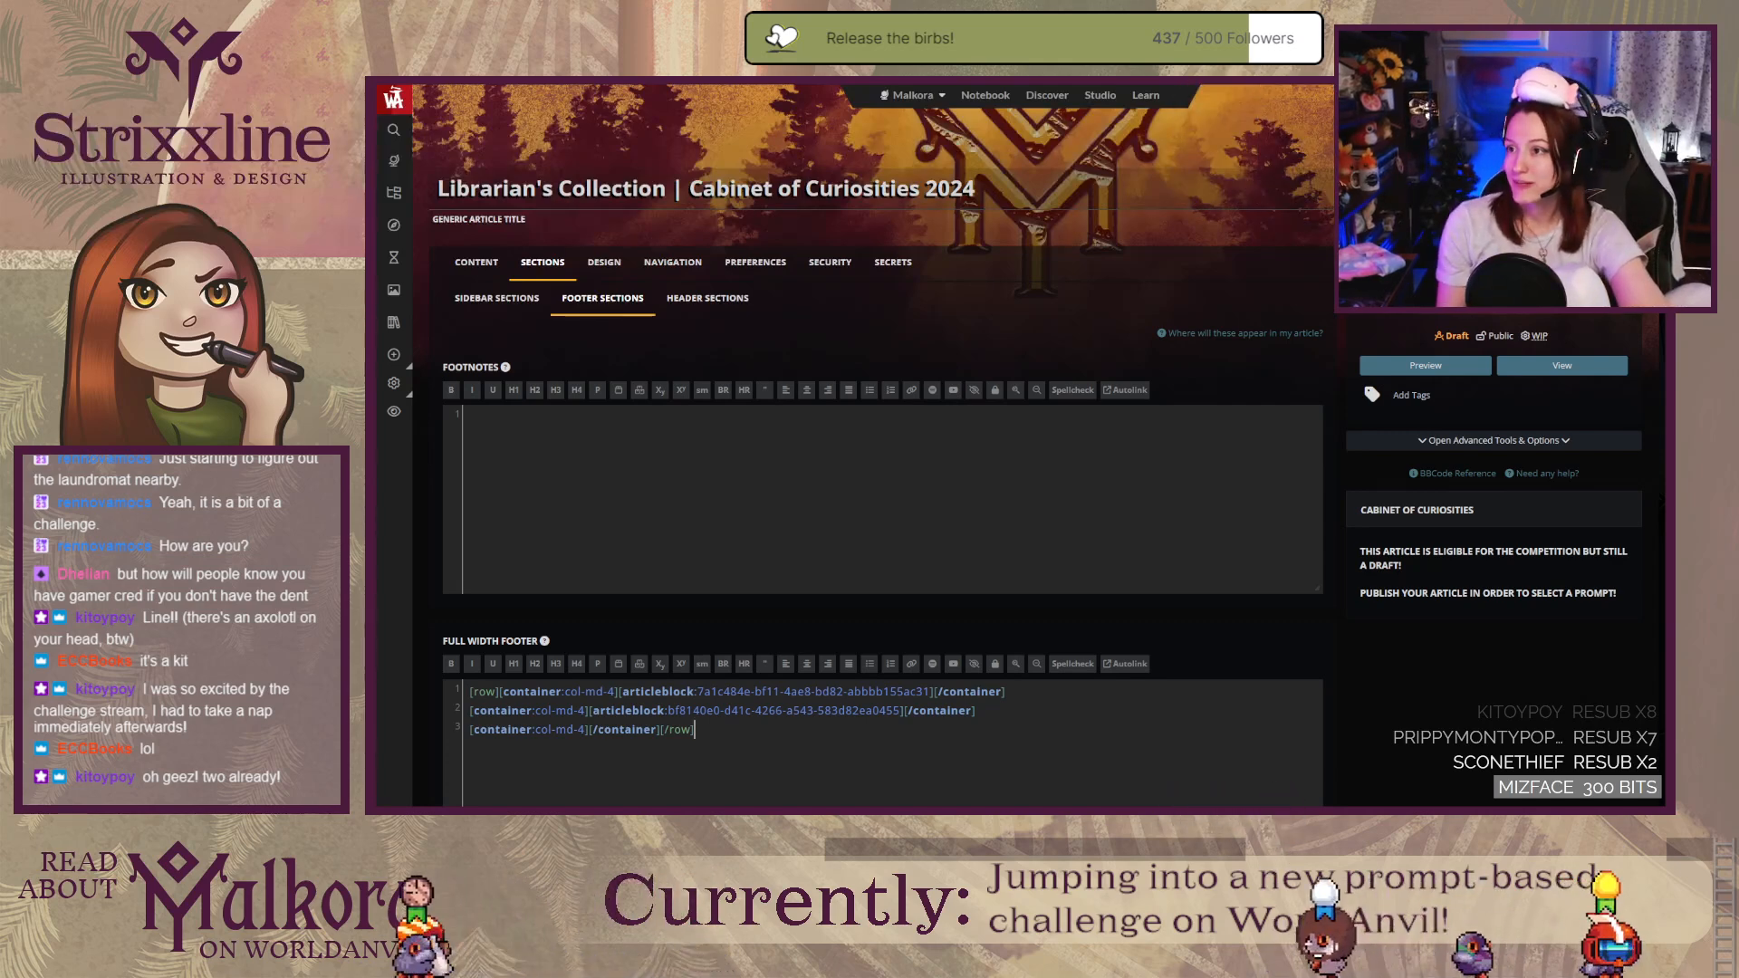
{"action": "left_click", "coordinate": [1250, 29]}
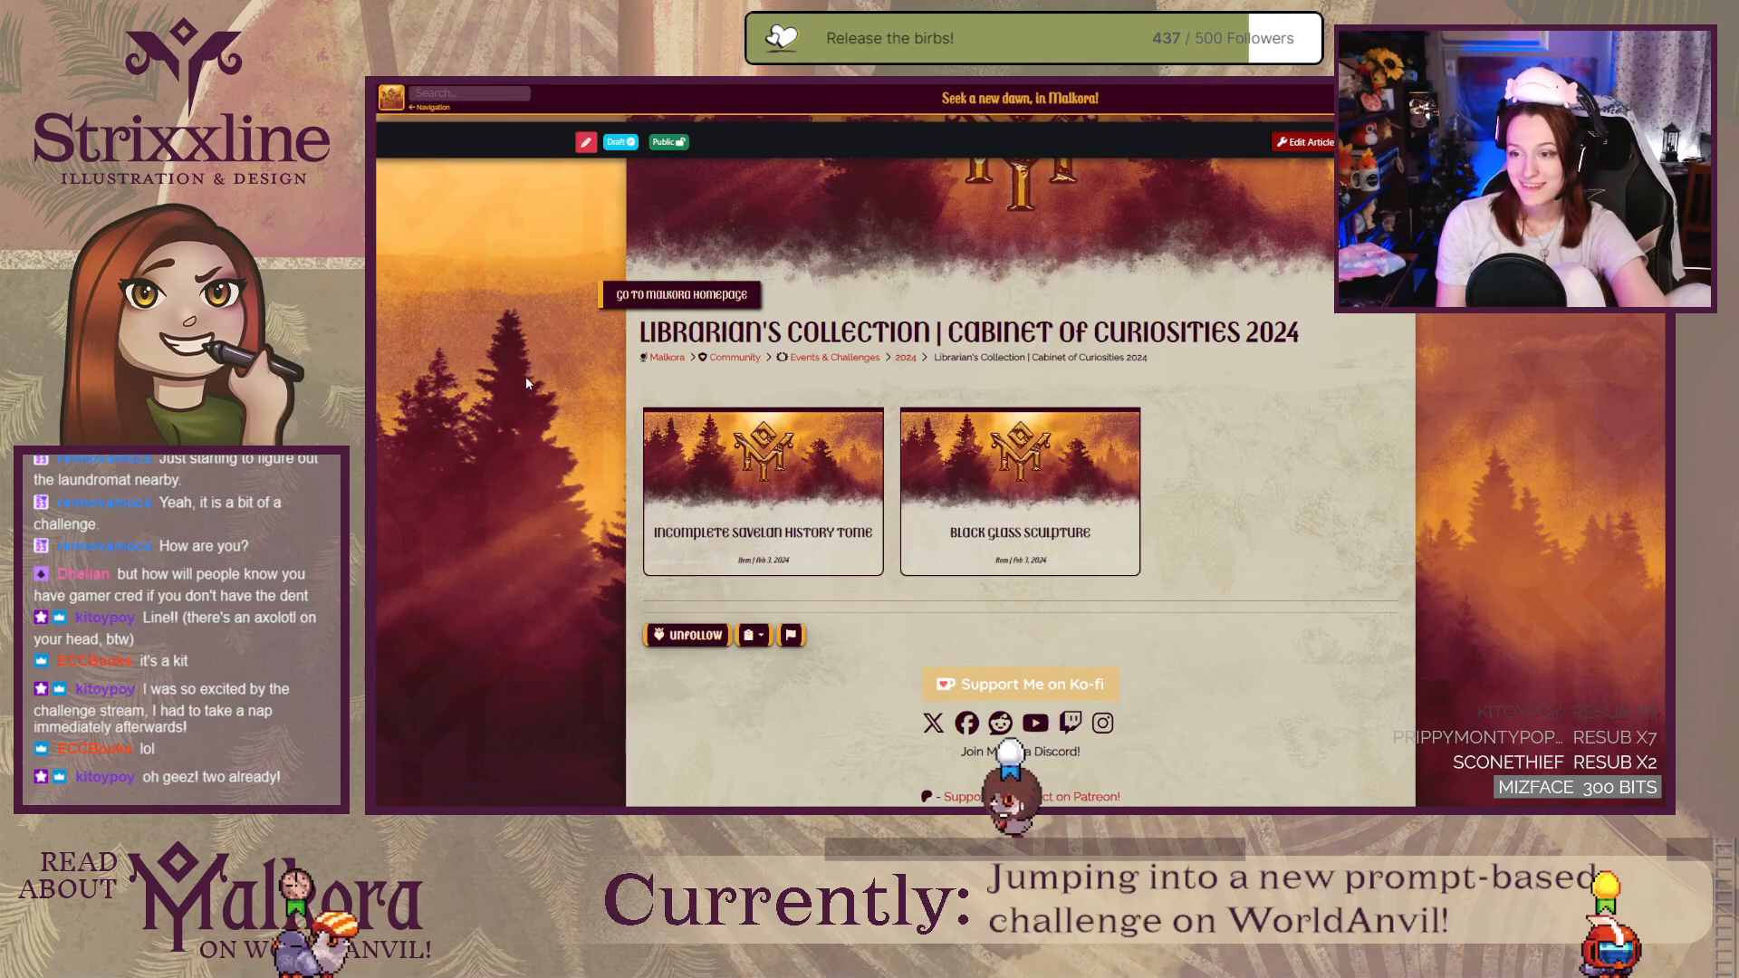
{"action": "scroll", "coordinate": [536, 402], "scroll_direction": "up", "scroll_amount": 2}
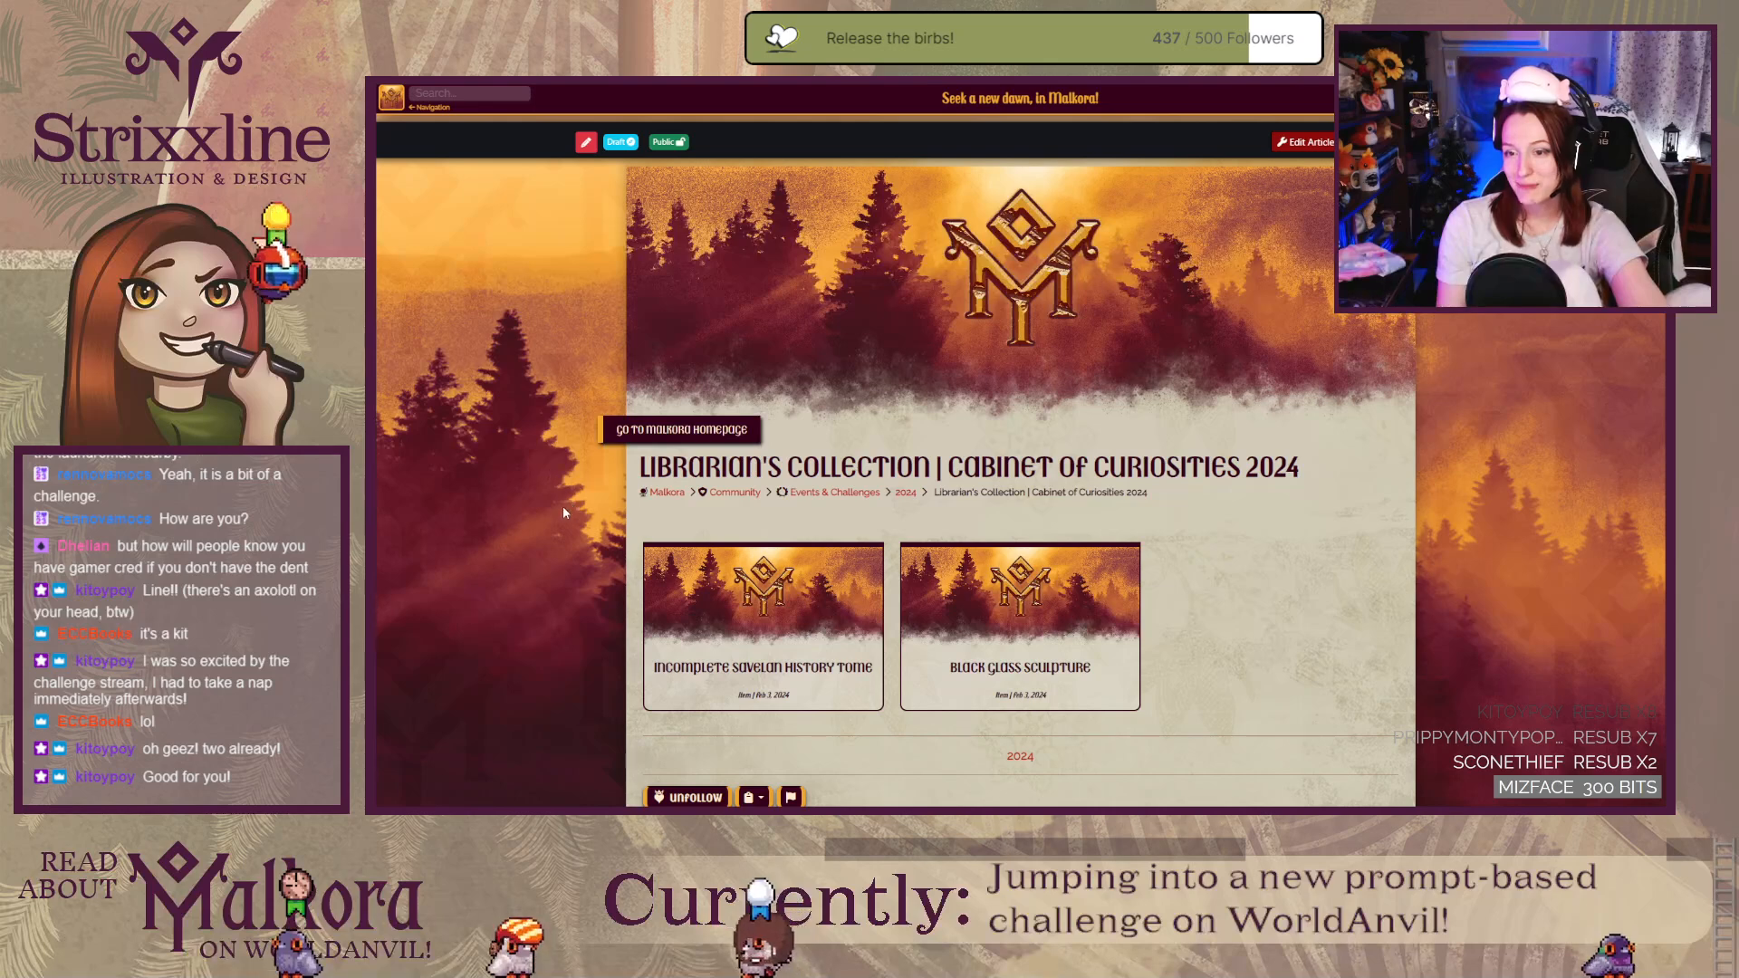
{"action": "mouse_move", "coordinate": [758, 640]}
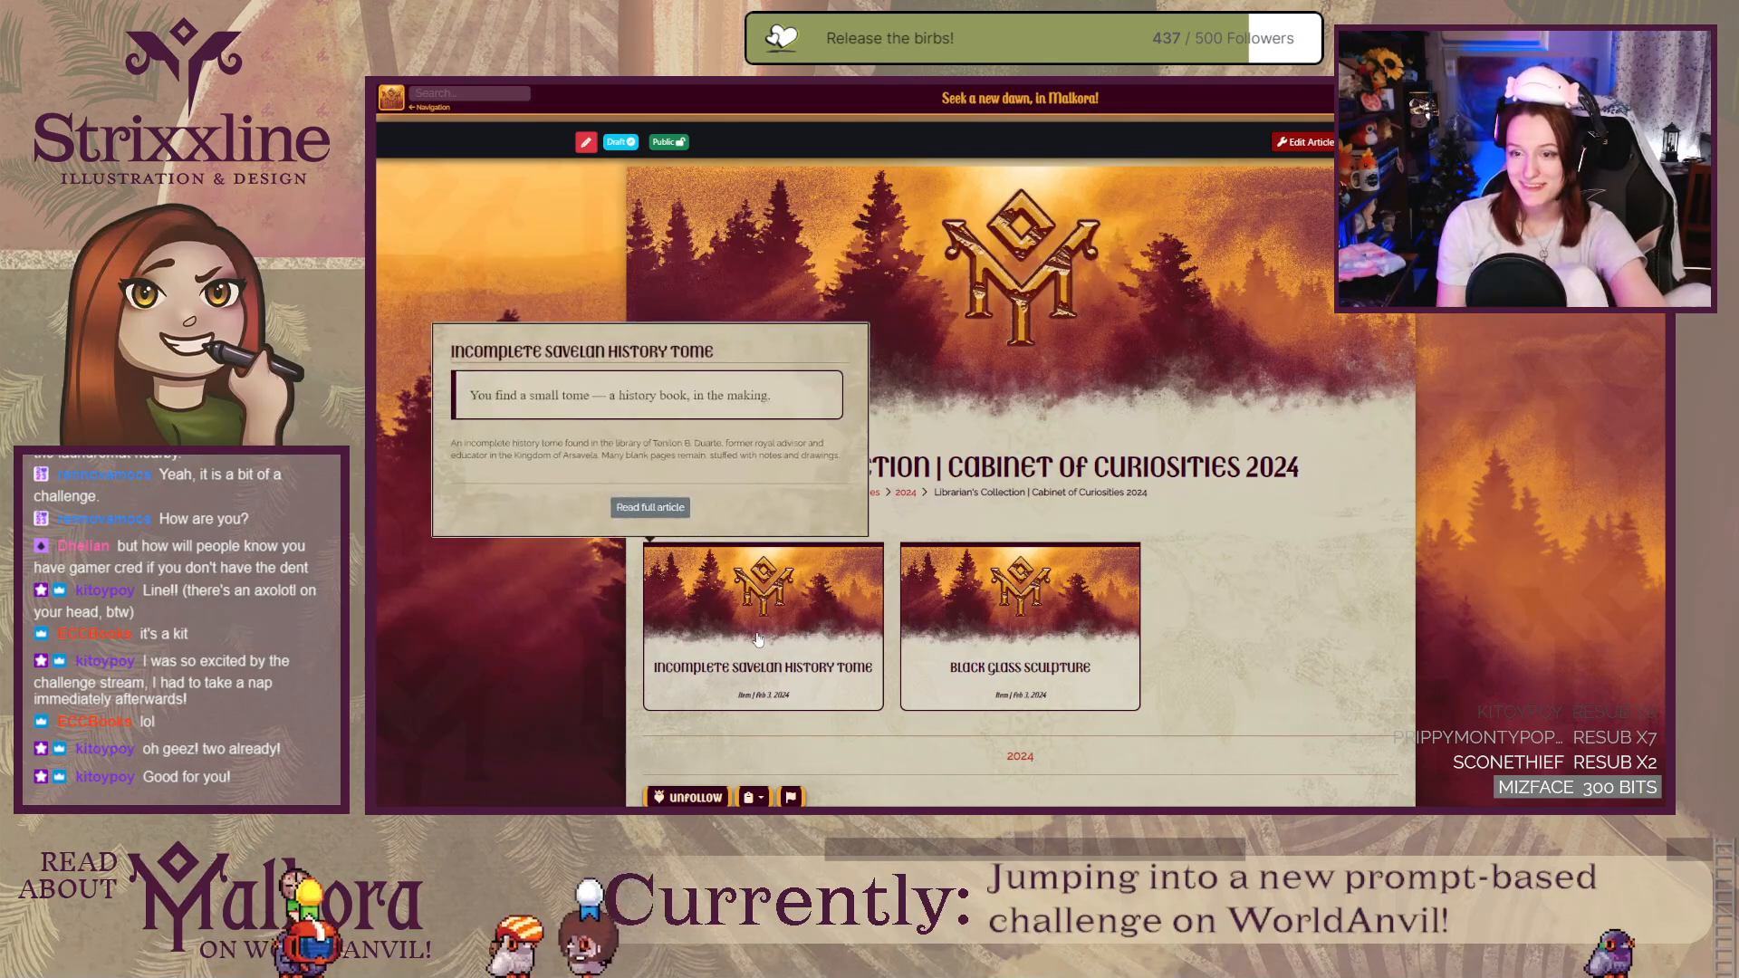
{"action": "mouse_move", "coordinate": [1004, 631]}
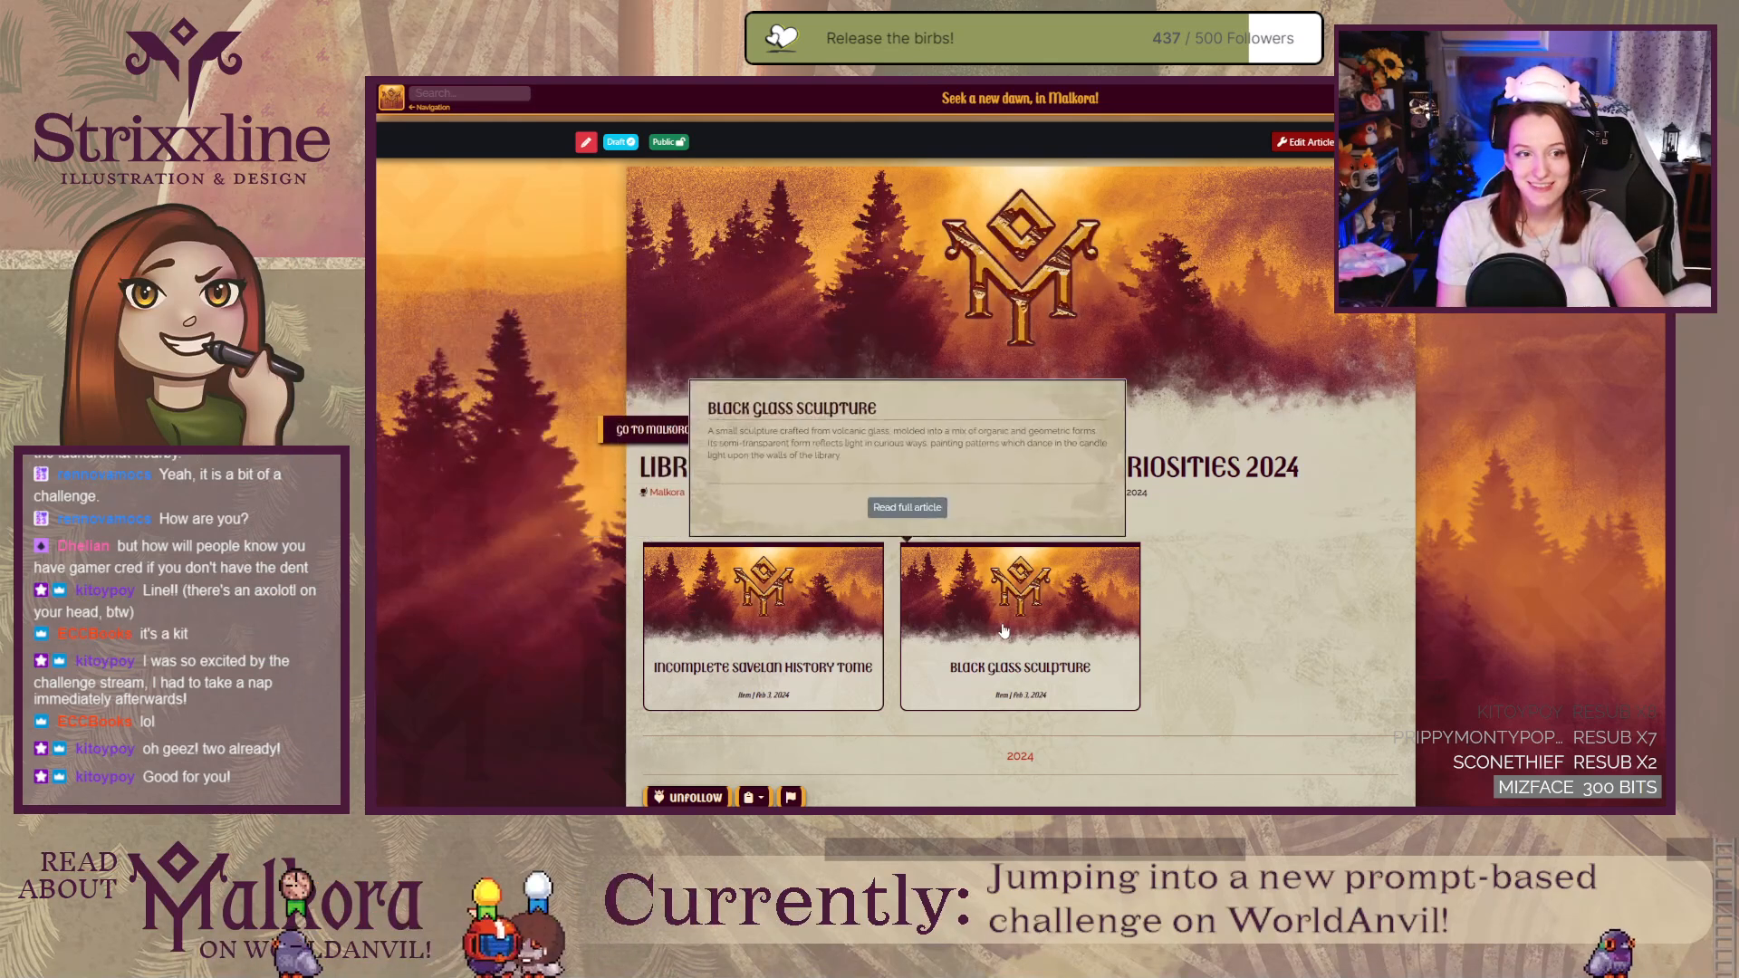
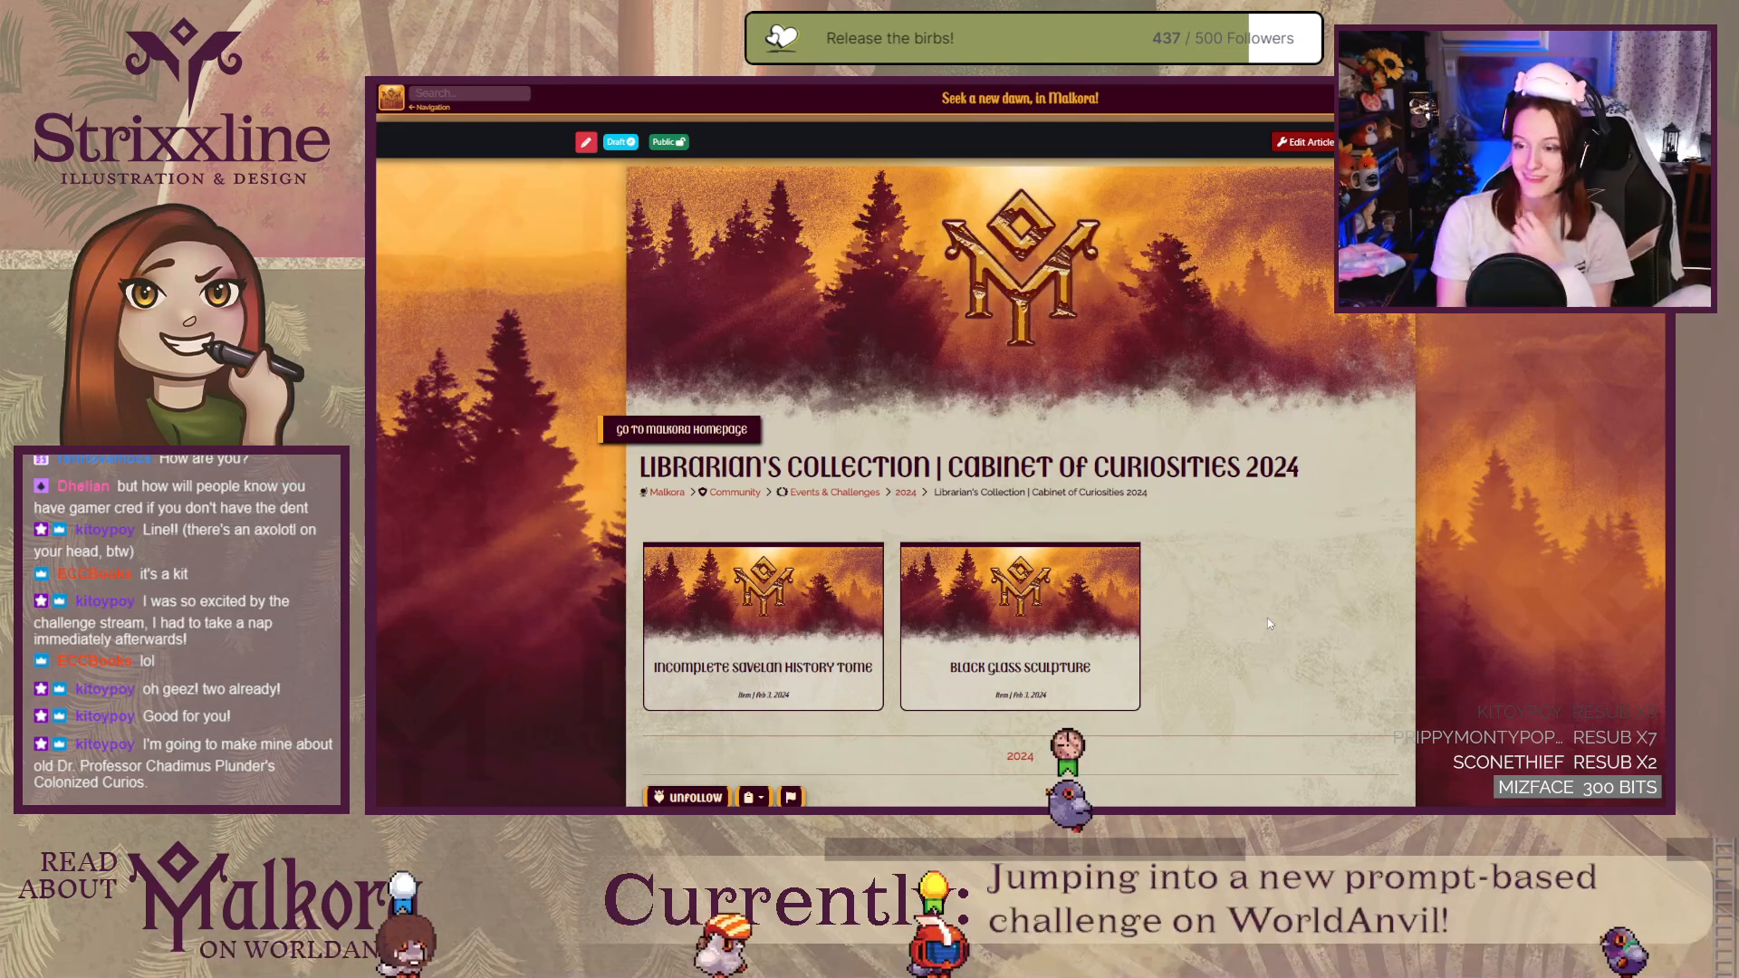
Step: Examine the ink-stained map in the Savelan Geography Lesson article, including the ink spill and the note about its destruction
{"action": "key", "text": "ctrl+Tab"}
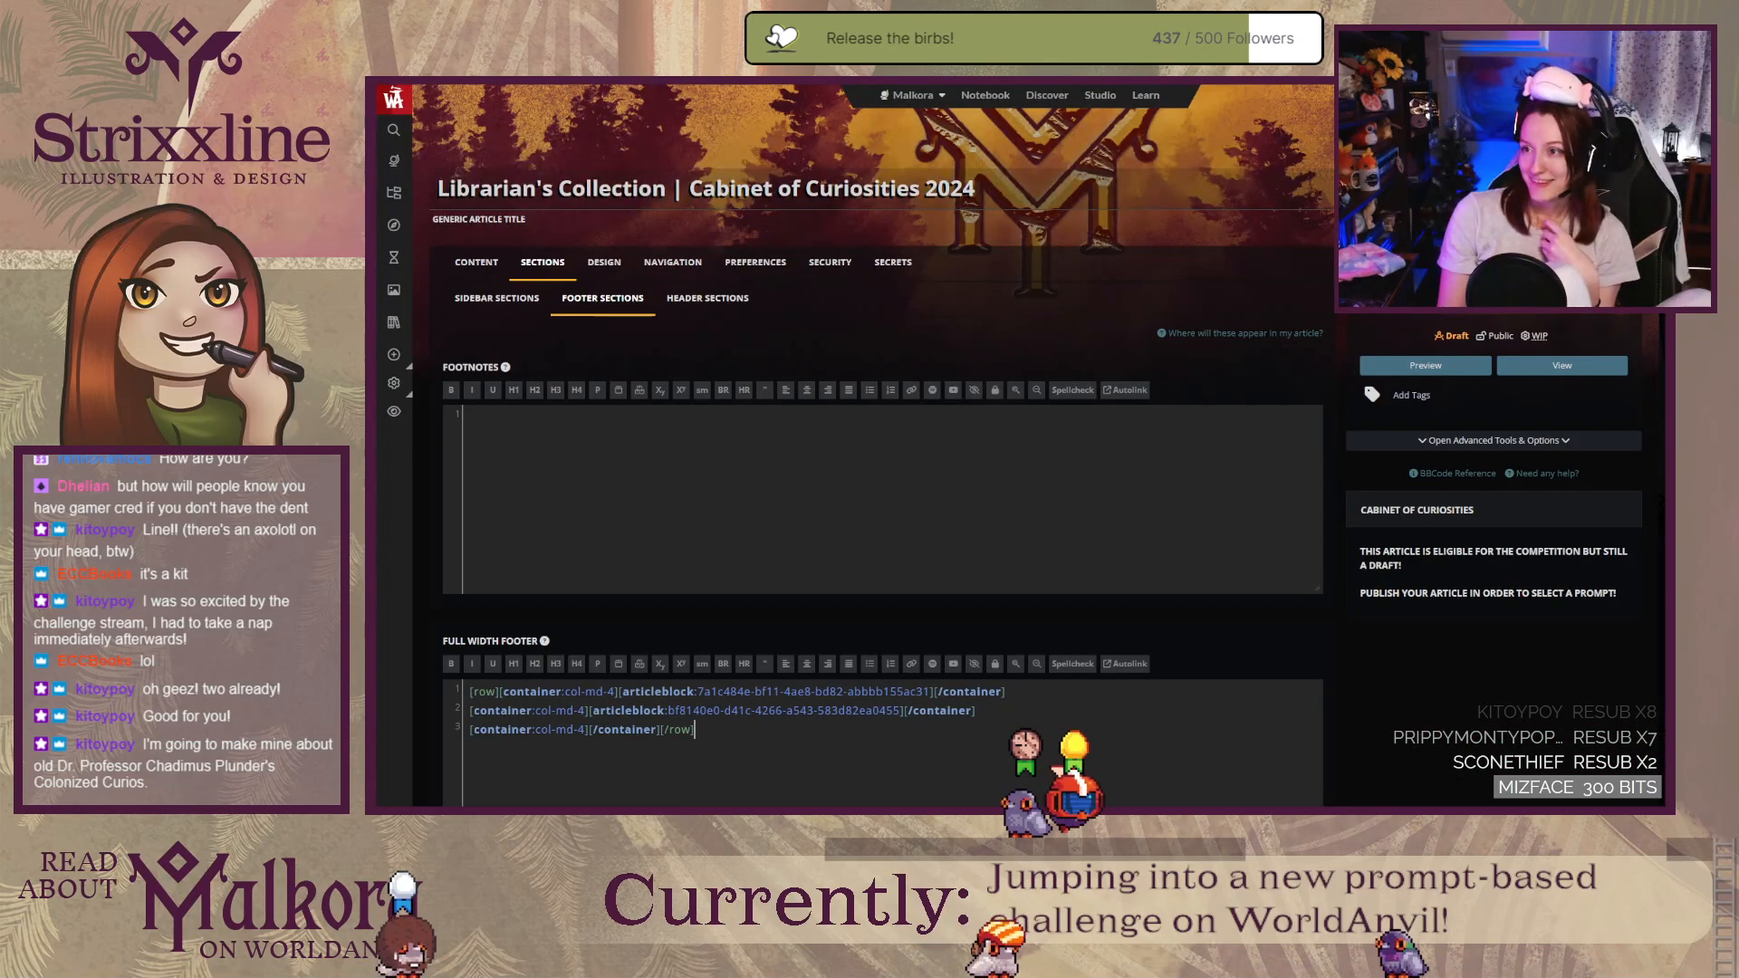
{"action": "key", "text": "ctrl+Tab"}
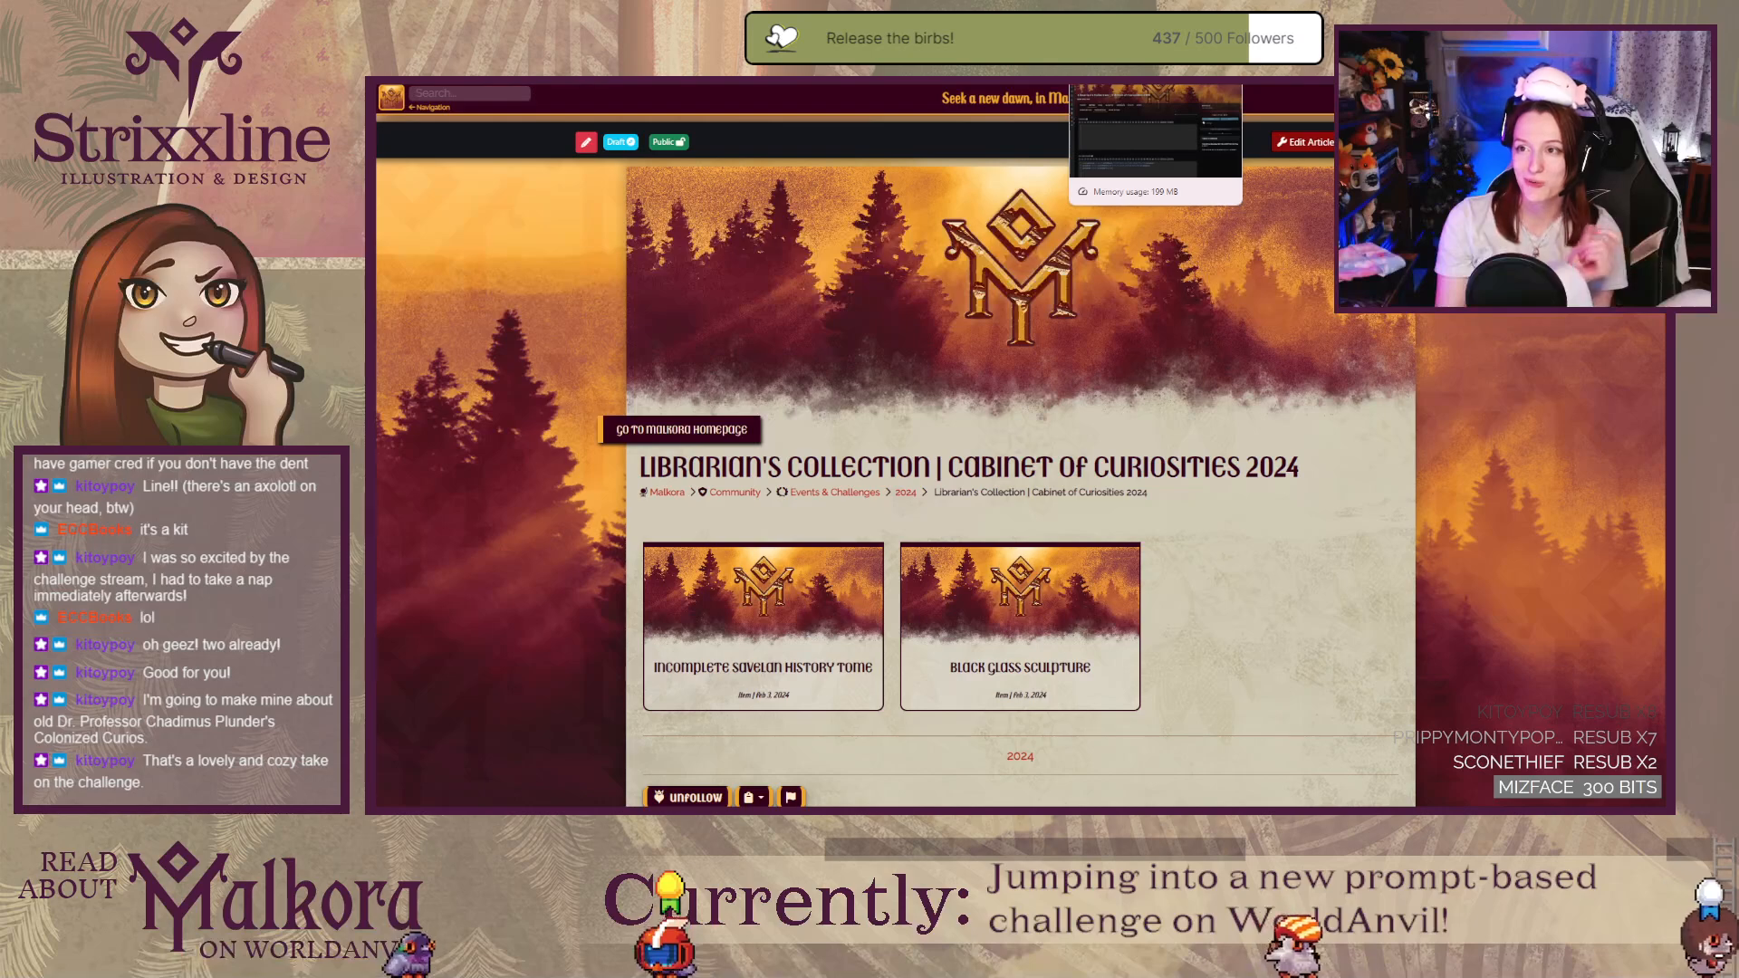
{"action": "left_click", "coordinate": [1044, 80]}
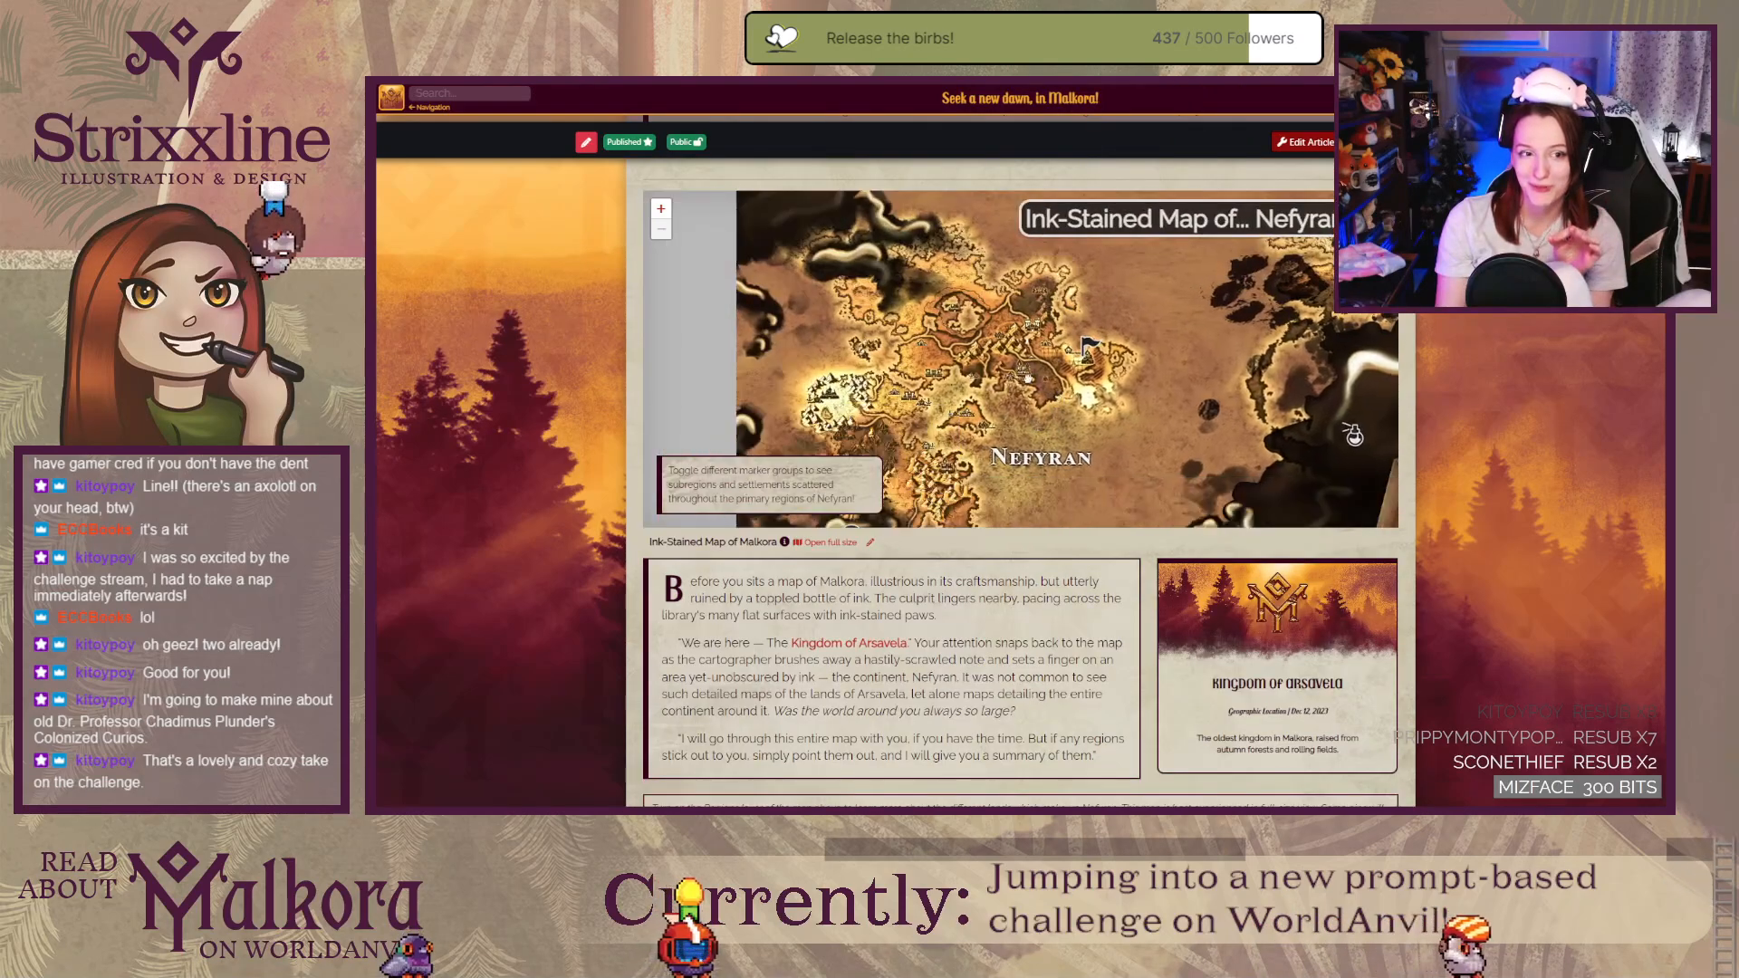
{"action": "scroll", "coordinate": [580, 563], "scroll_direction": "up", "scroll_amount": 2}
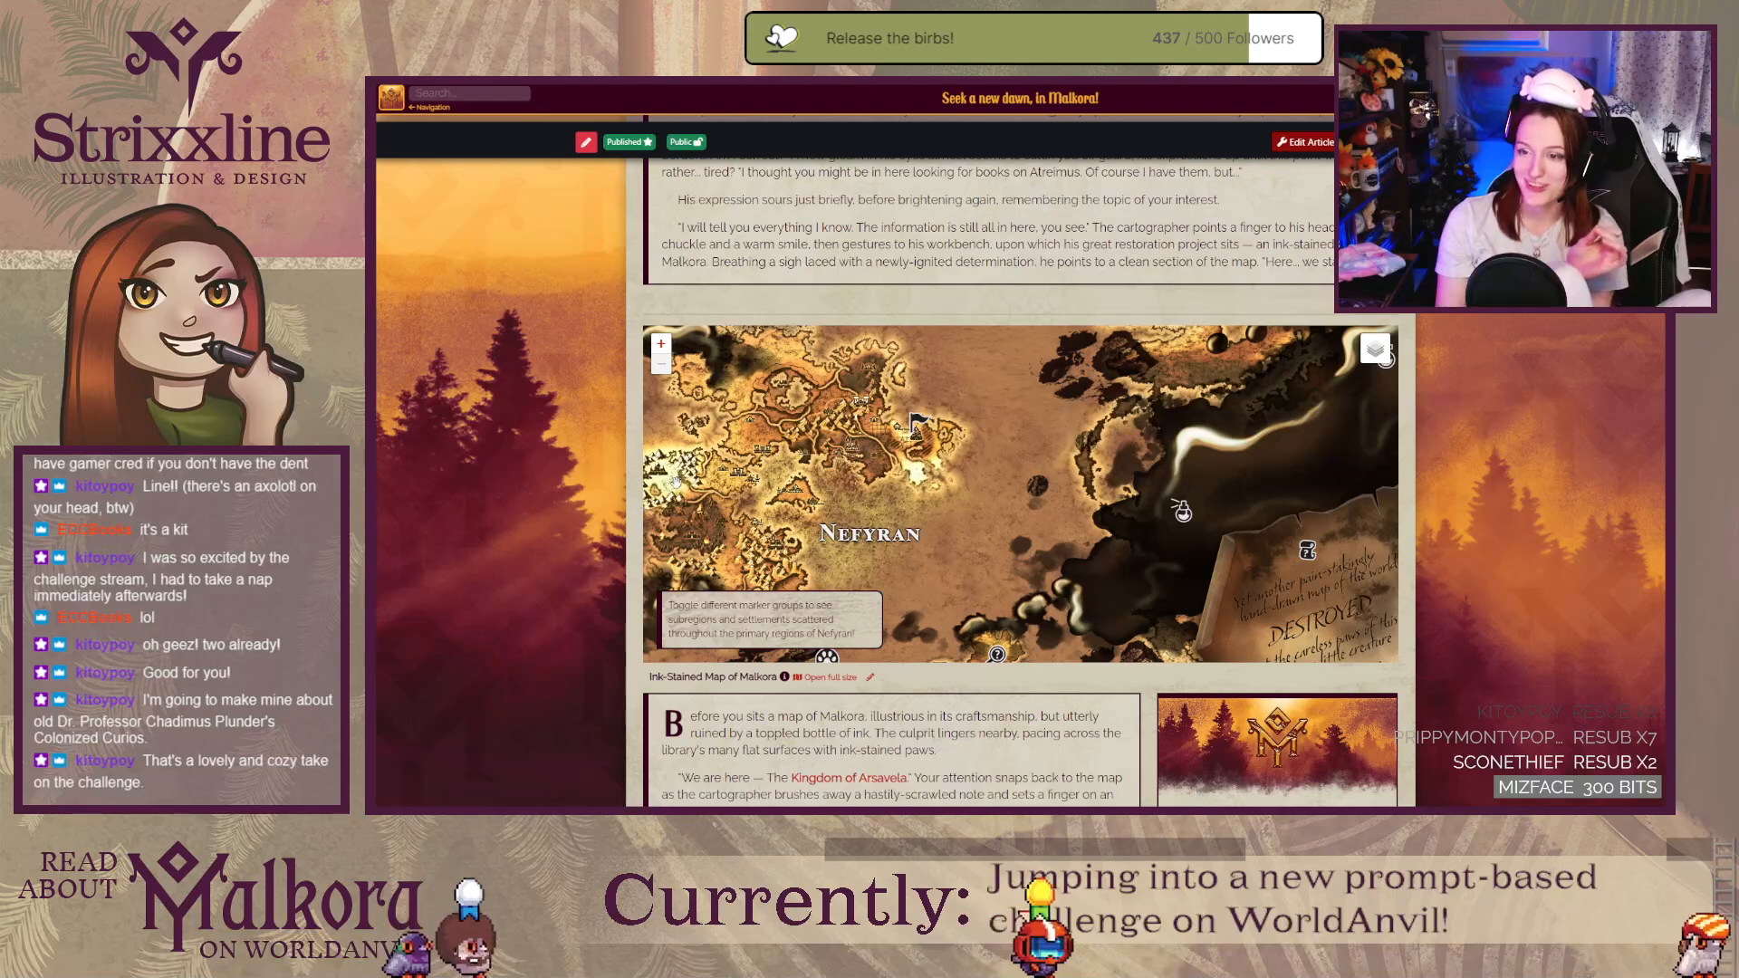
{"action": "mouse_move", "coordinate": [1247, 455]}
{"action": "left_mouse_down"}
{"action": "mouse_move", "coordinate": [1017, 437]}
{"action": "mouse_move", "coordinate": [1132, 349]}
{"action": "mouse_move", "coordinate": [1128, 367]}
{"action": "mouse_move", "coordinate": [1198, 399]}
{"action": "mouse_move", "coordinate": [1229, 337]}
{"action": "mouse_move", "coordinate": [1398, 279]}
{"action": "mouse_move", "coordinate": [1609, 318]}
{"action": "mouse_move", "coordinate": [1259, 321]}
{"action": "left_mouse_up"}
{"action": "left_click", "coordinate": [990, 508]}
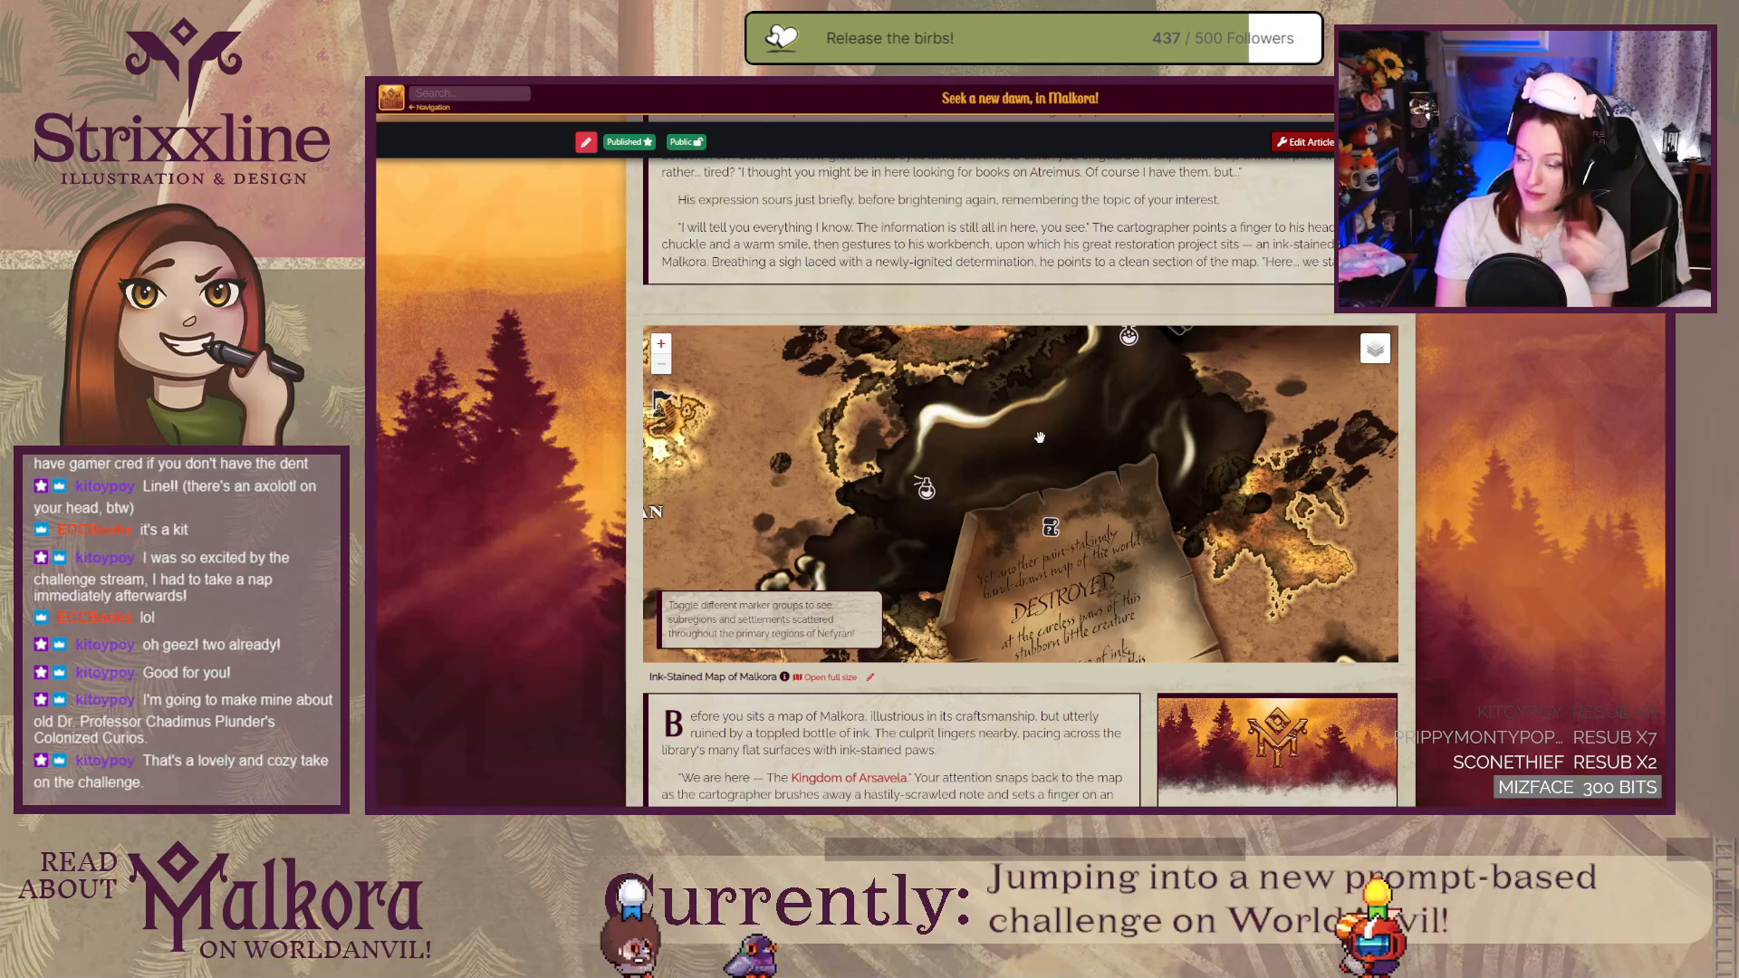
{"action": "left_click_drag", "start_coordinate": [926, 537], "coordinate": [1017, 561]}
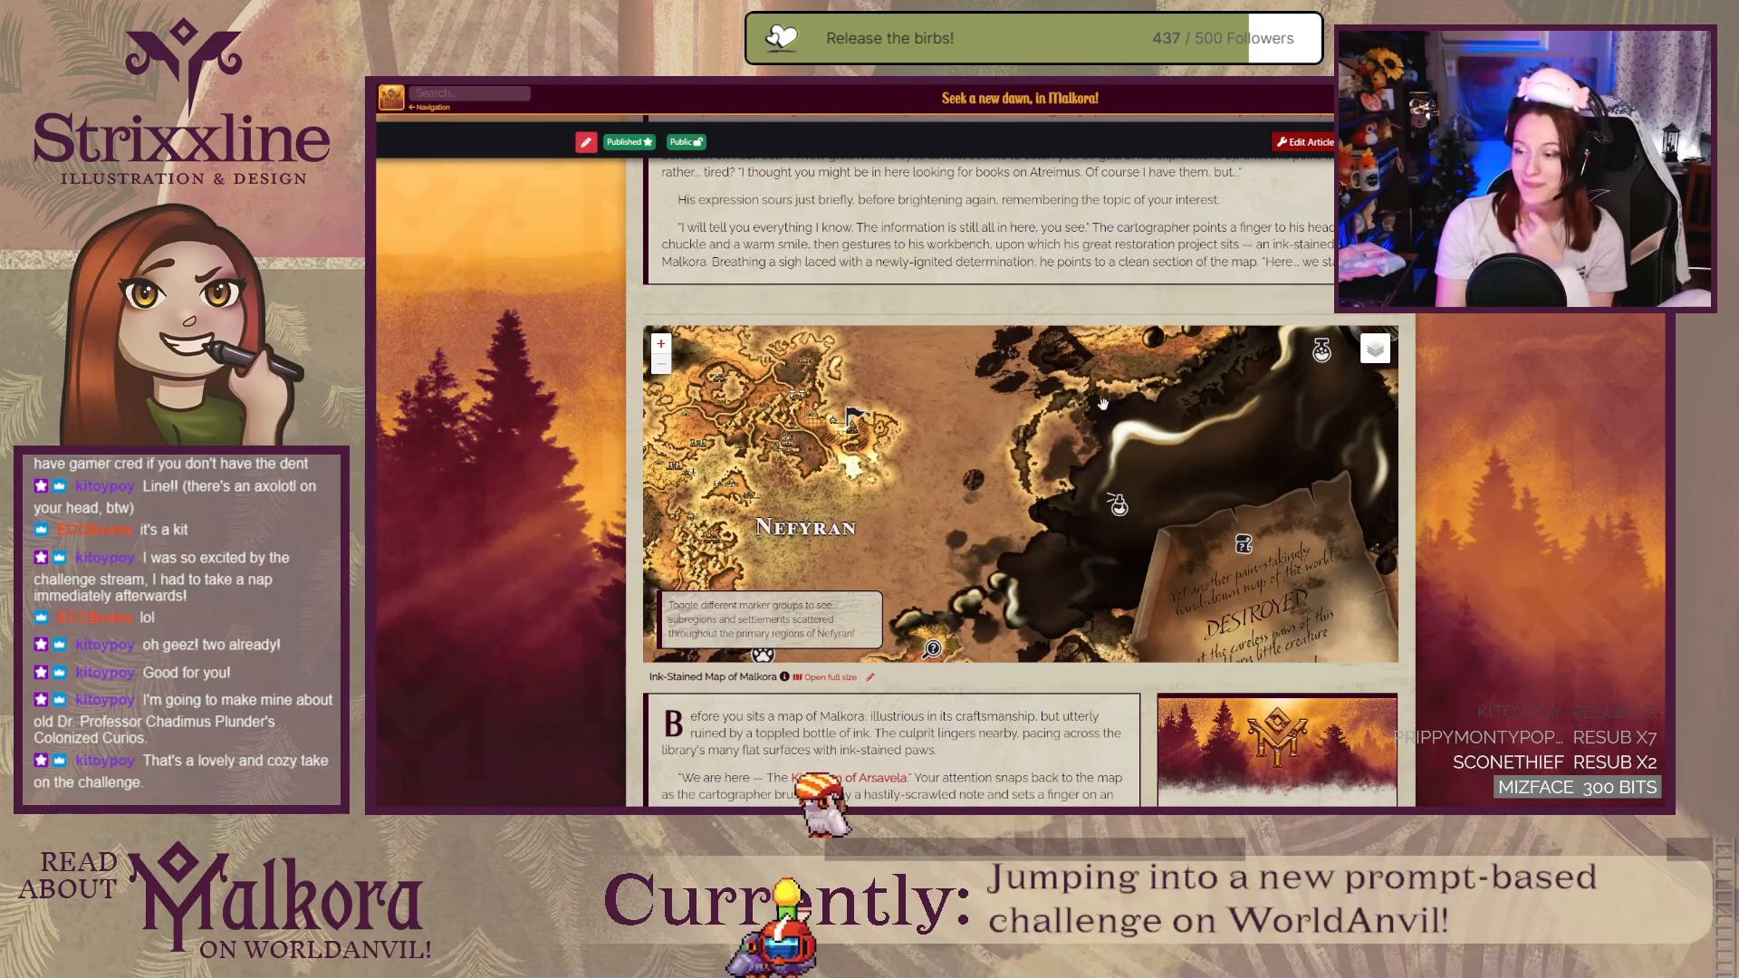
{"action": "key", "text": "ctrl+Tab"}
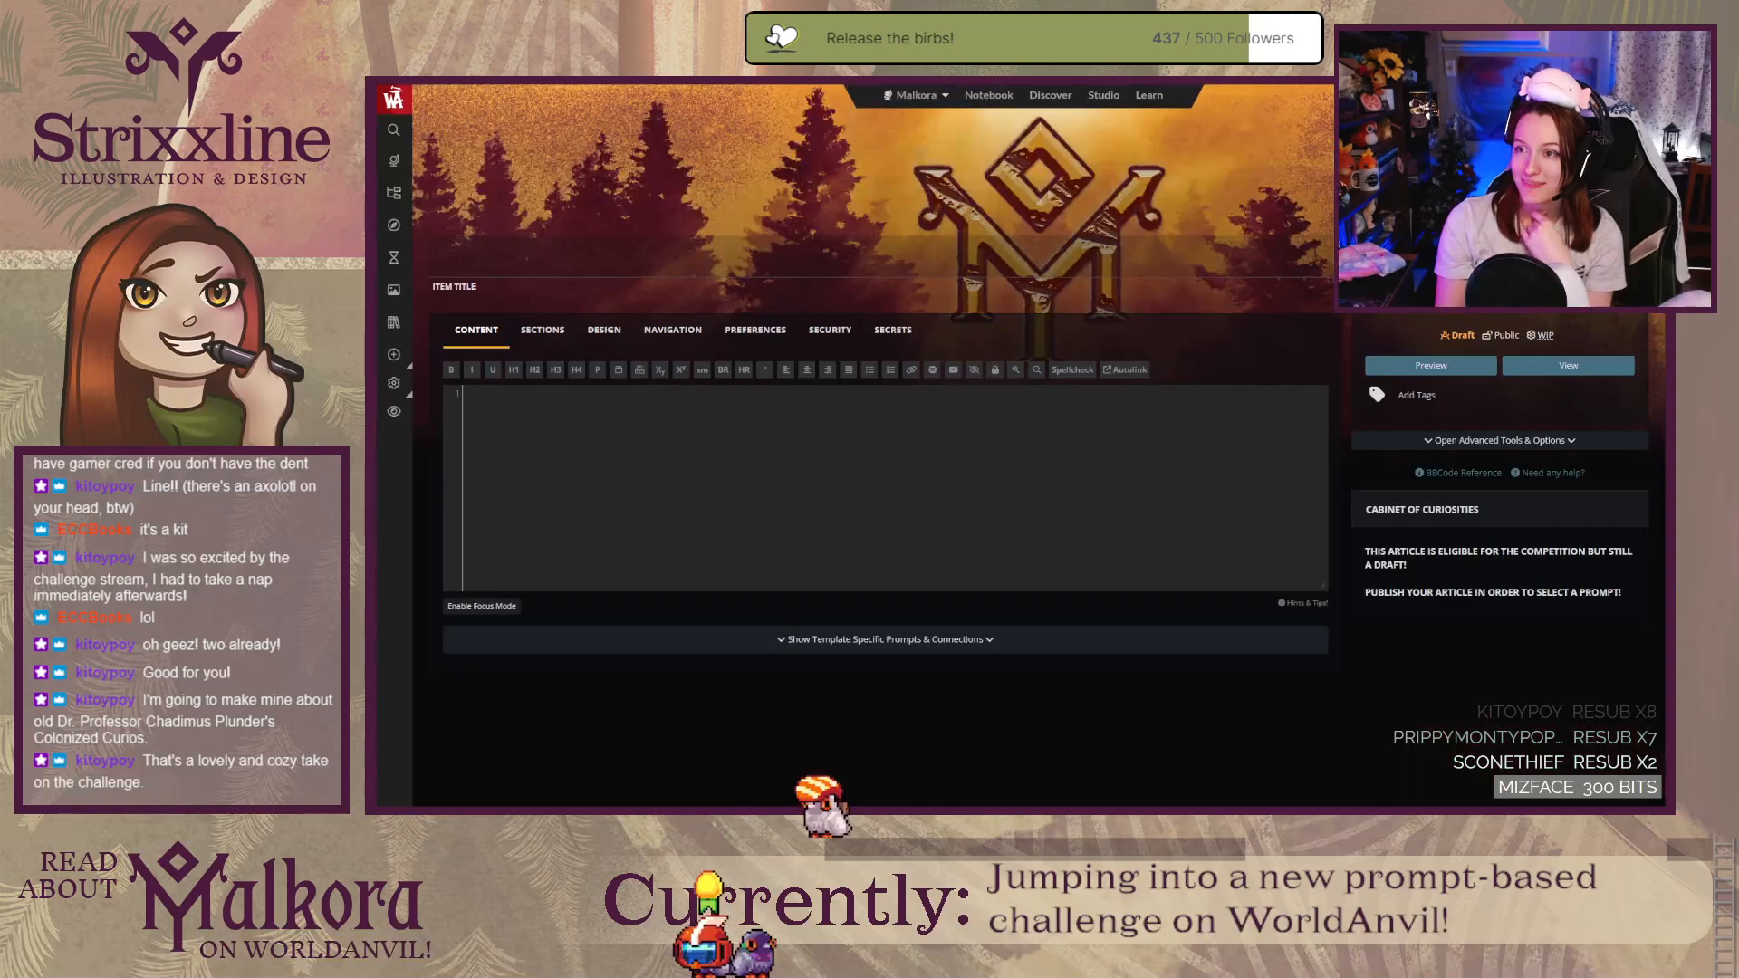
{"action": "key", "text": "ctrl+Tab"}
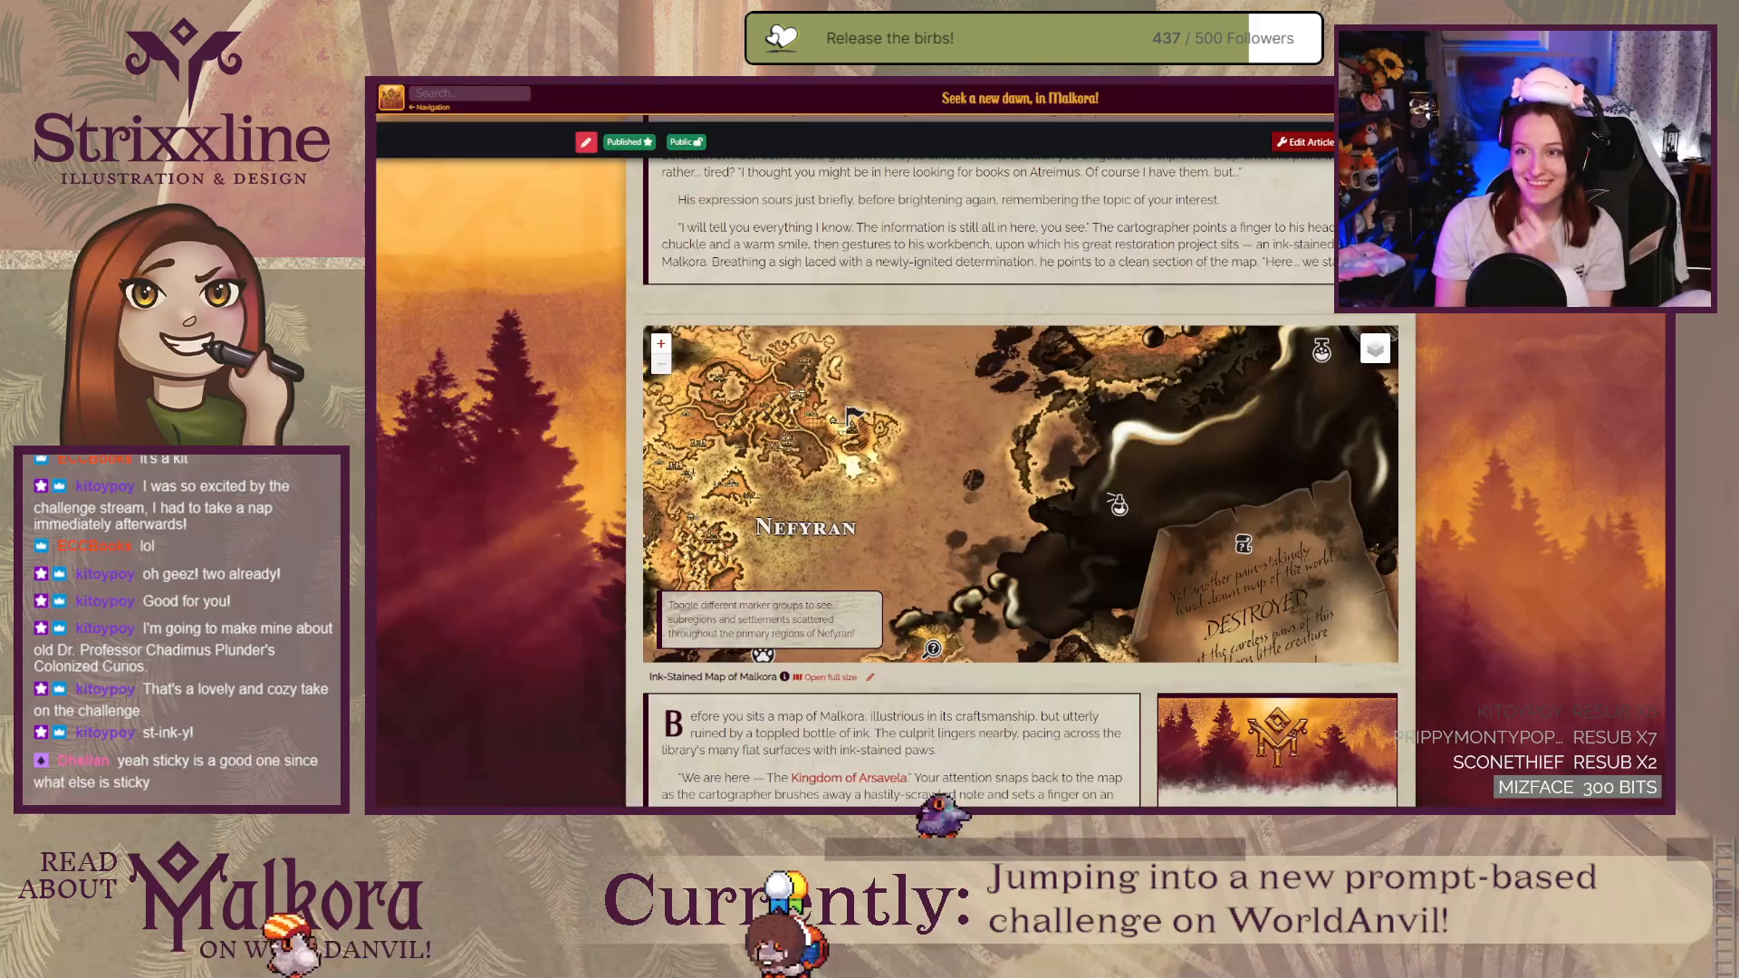
{"action": "left_click", "coordinate": [777, 81]}
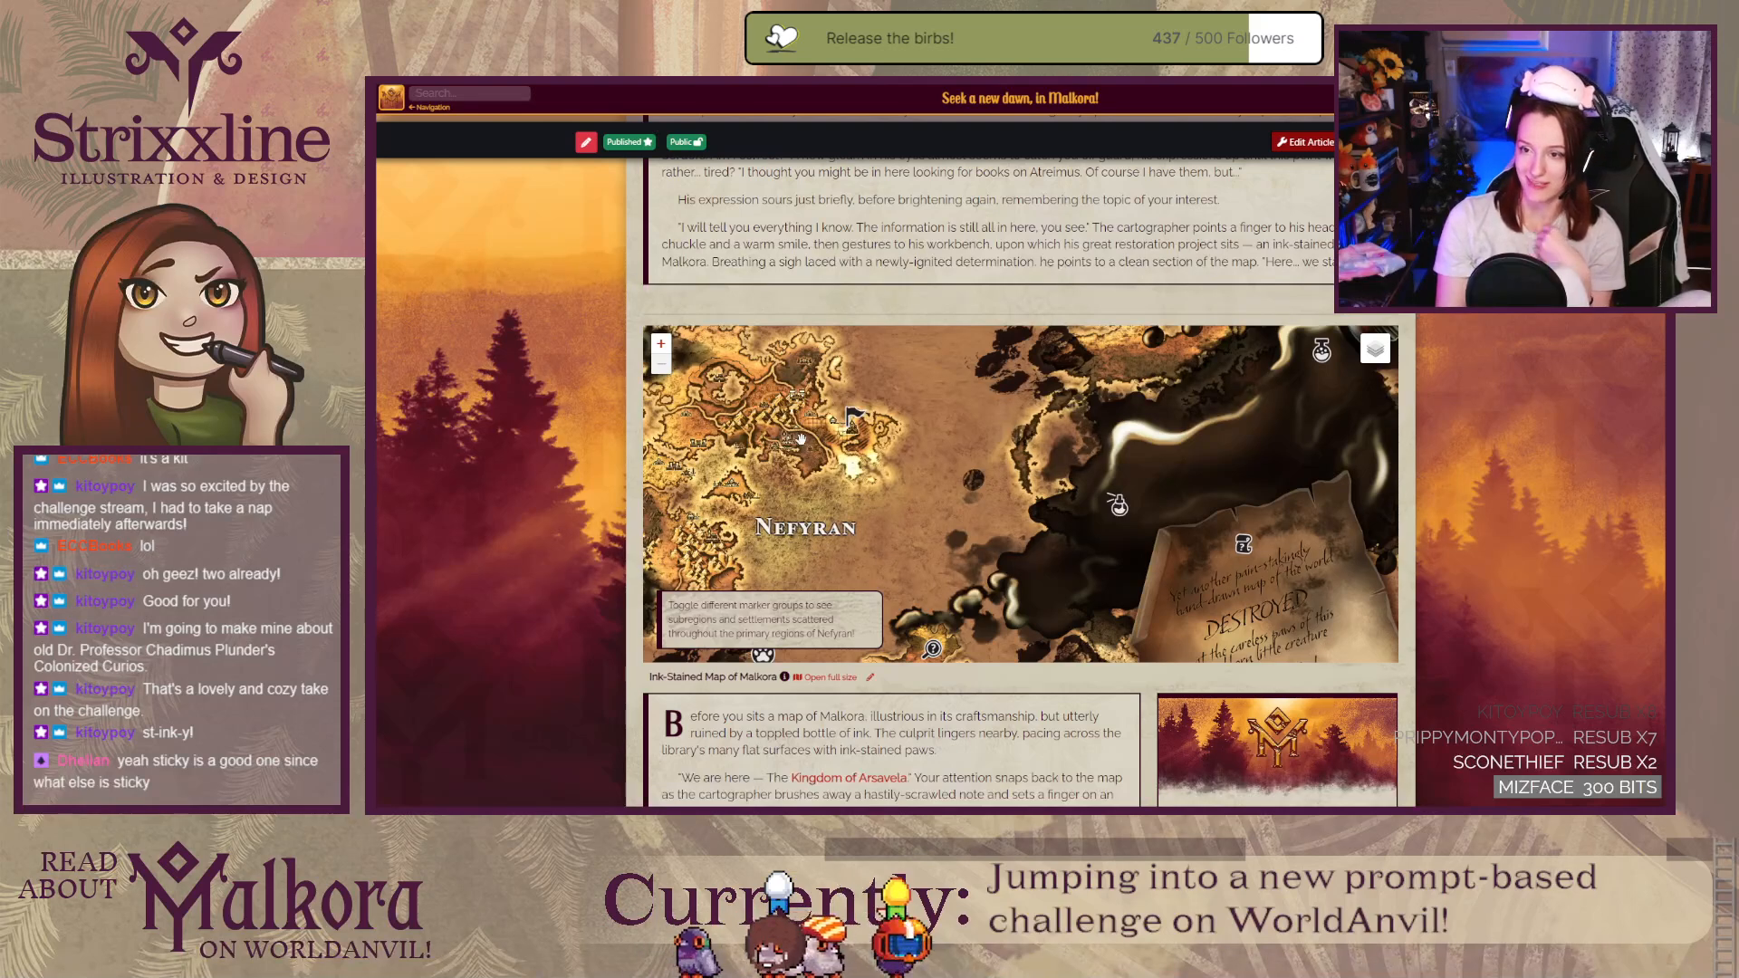
{"action": "mouse_move", "coordinate": [986, 426]}
{"action": "left_mouse_down"}
{"action": "mouse_move", "coordinate": [1070, 450]}
{"action": "mouse_move", "coordinate": [995, 491]}
{"action": "left_mouse_up"}
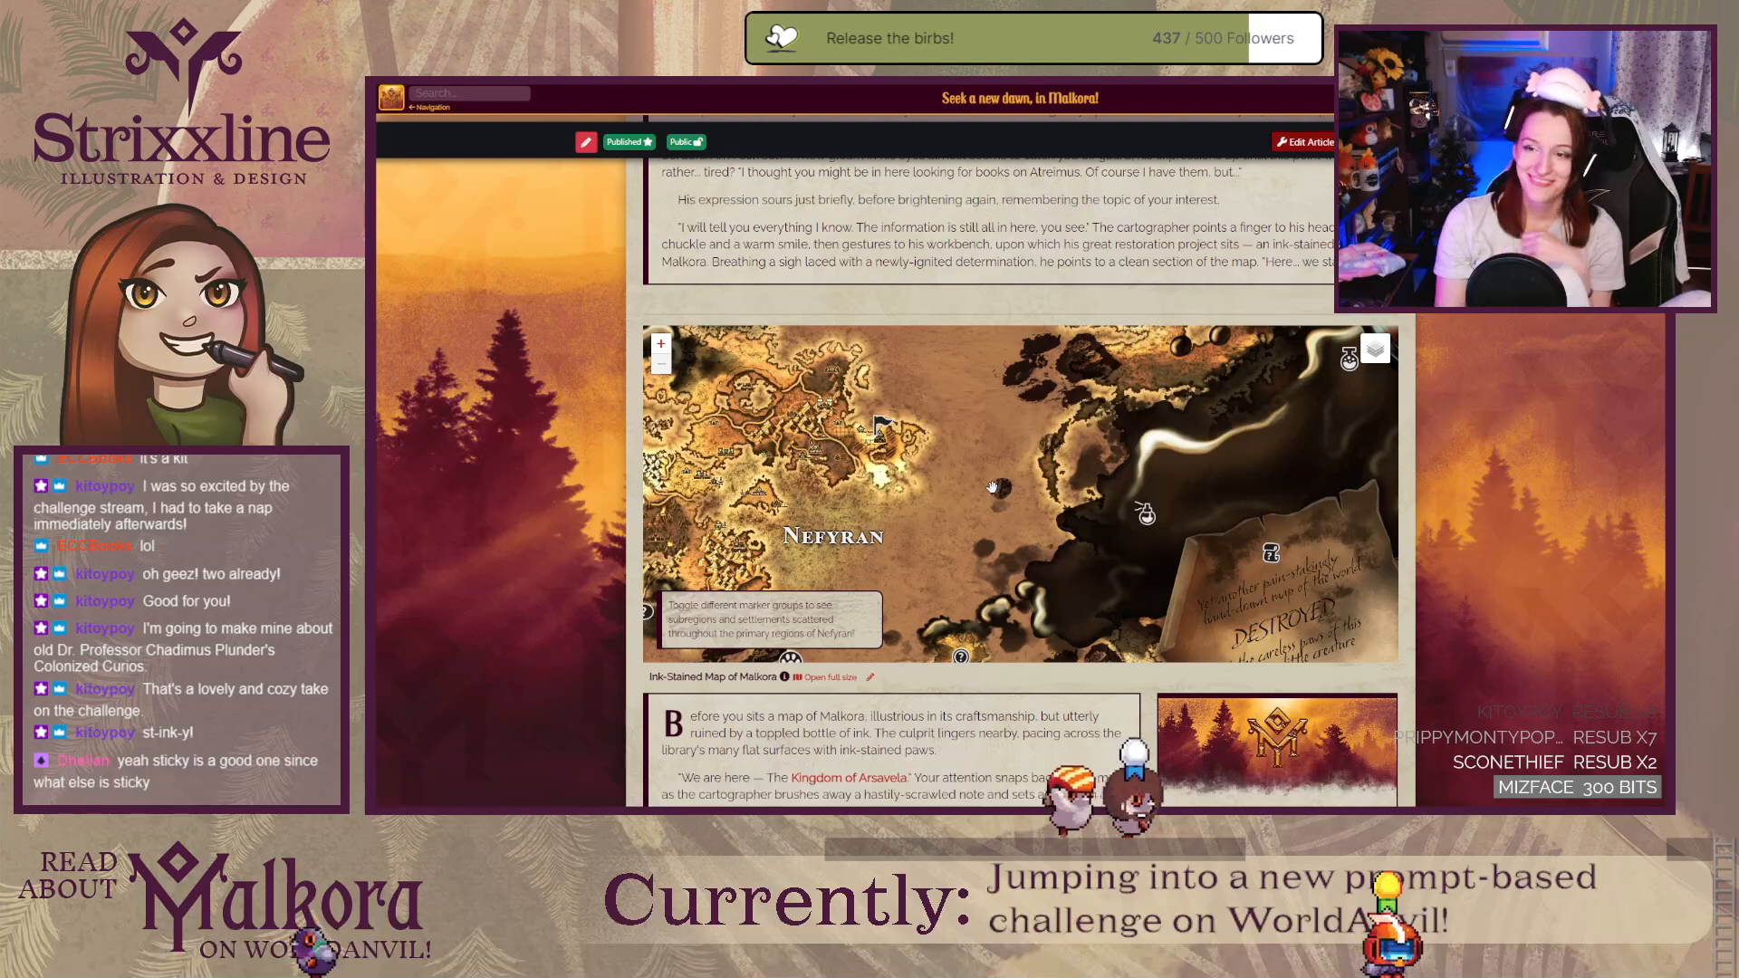
Step: Title the new blank item article "Ink-Stained Map of Malkora"
{"action": "left_click", "coordinate": [724, 45]}
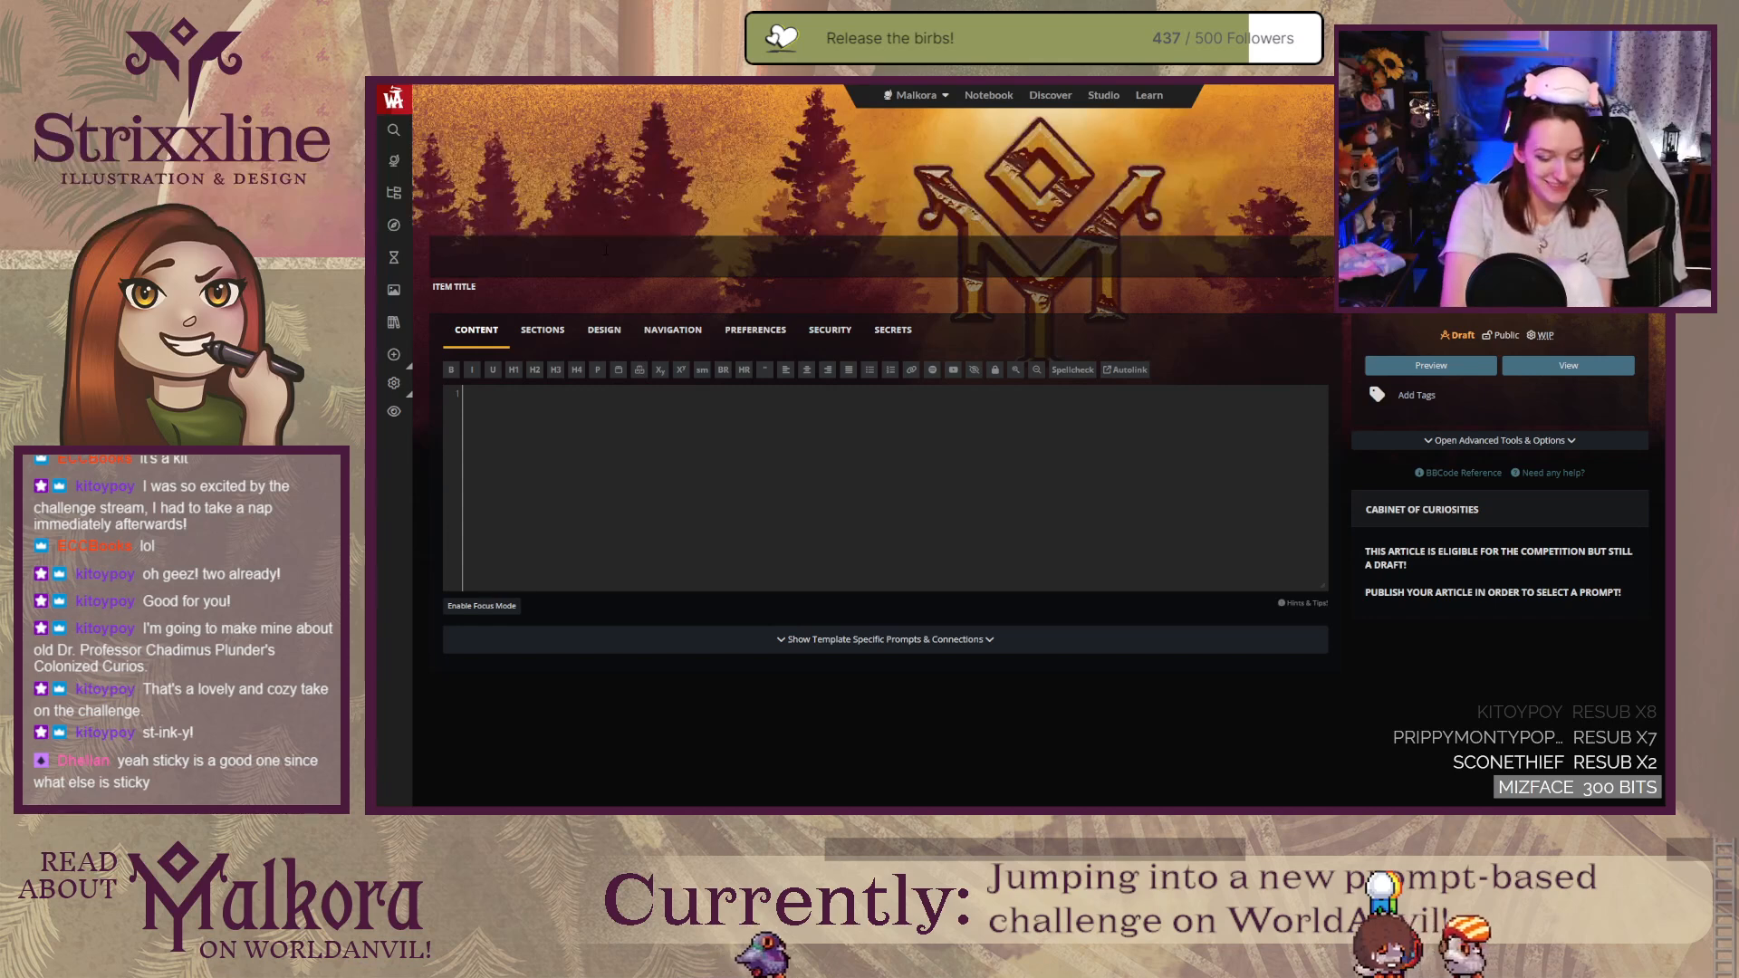
{"action": "left_click", "coordinate": [606, 251]}
{"action": "type", "text": "Ink-Staine"}
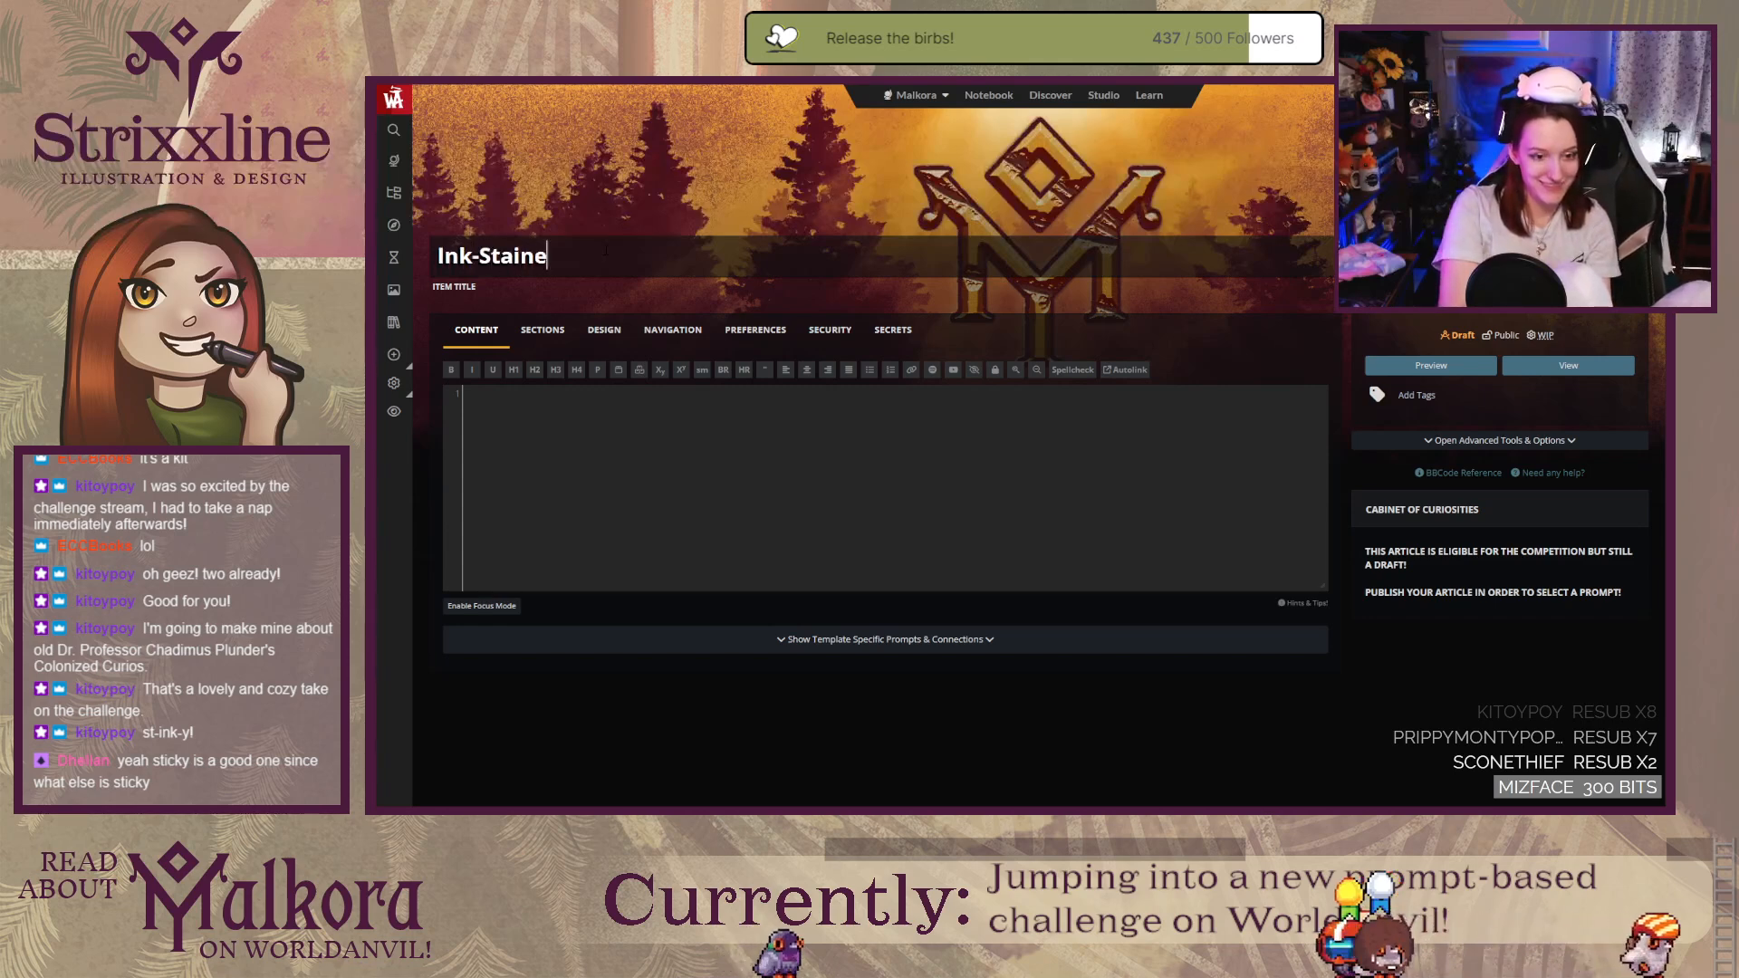
{"action": "type", "text": "d Map of Malkora"}
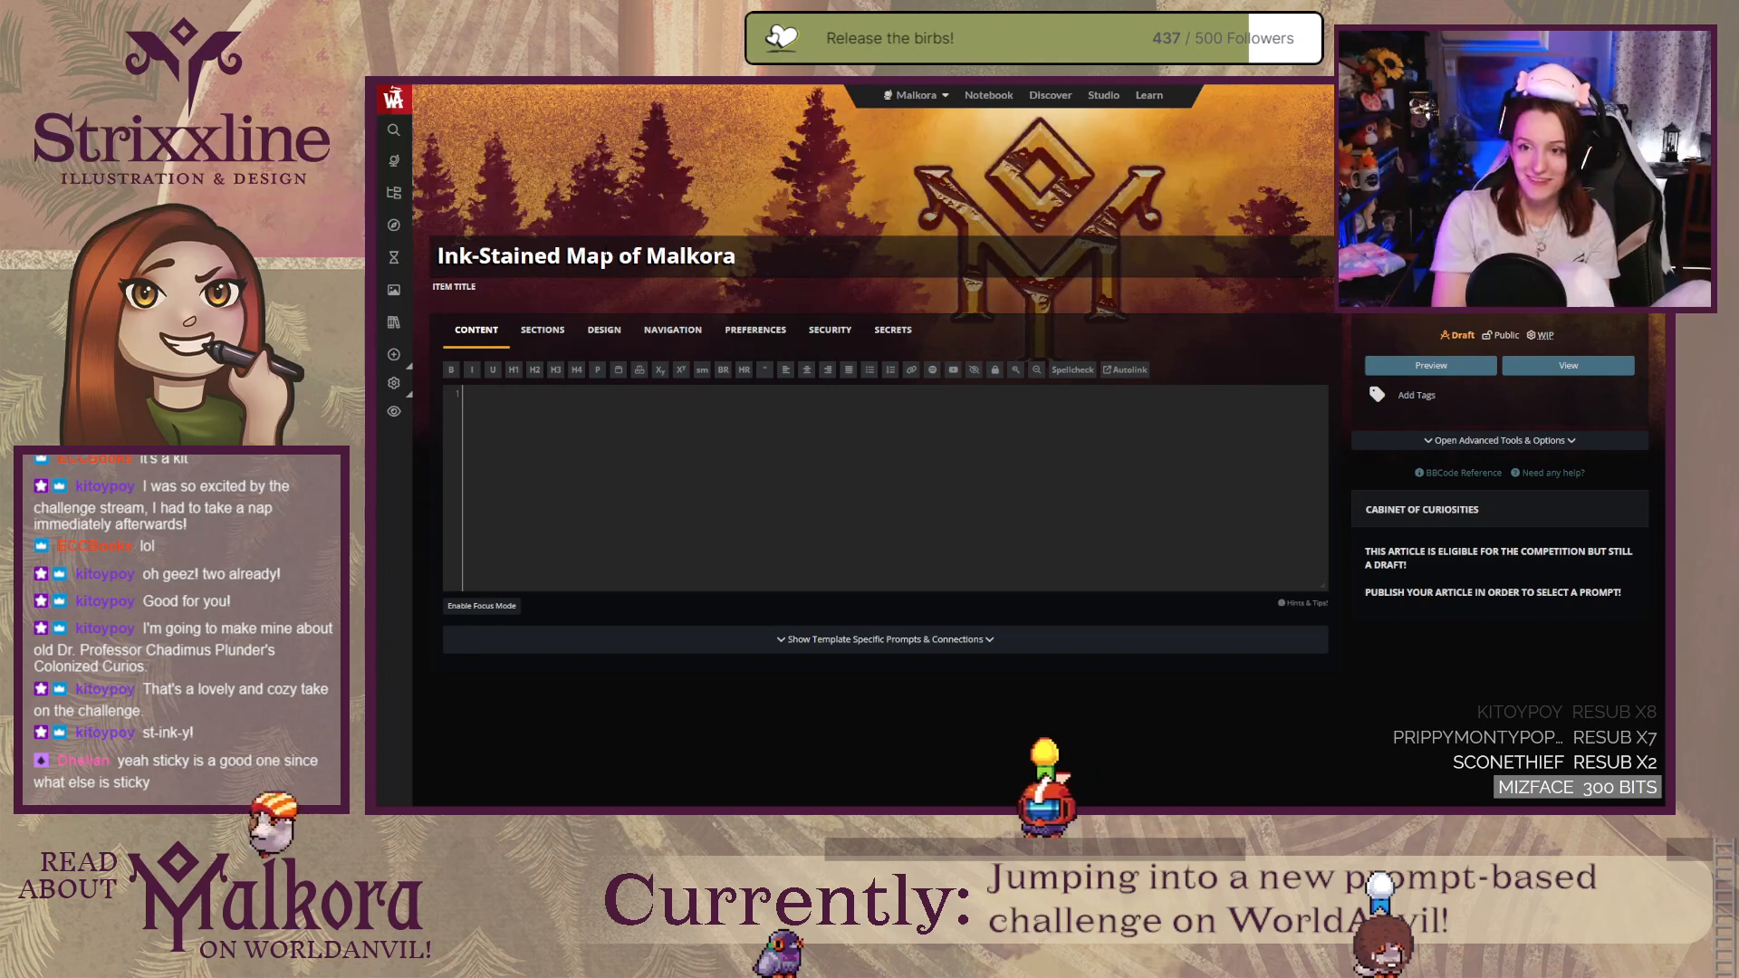
Step: Add an [hr] divider on the third line of the article content and start the first line with "A"
{"action": "left_click", "coordinate": [627, 428]}
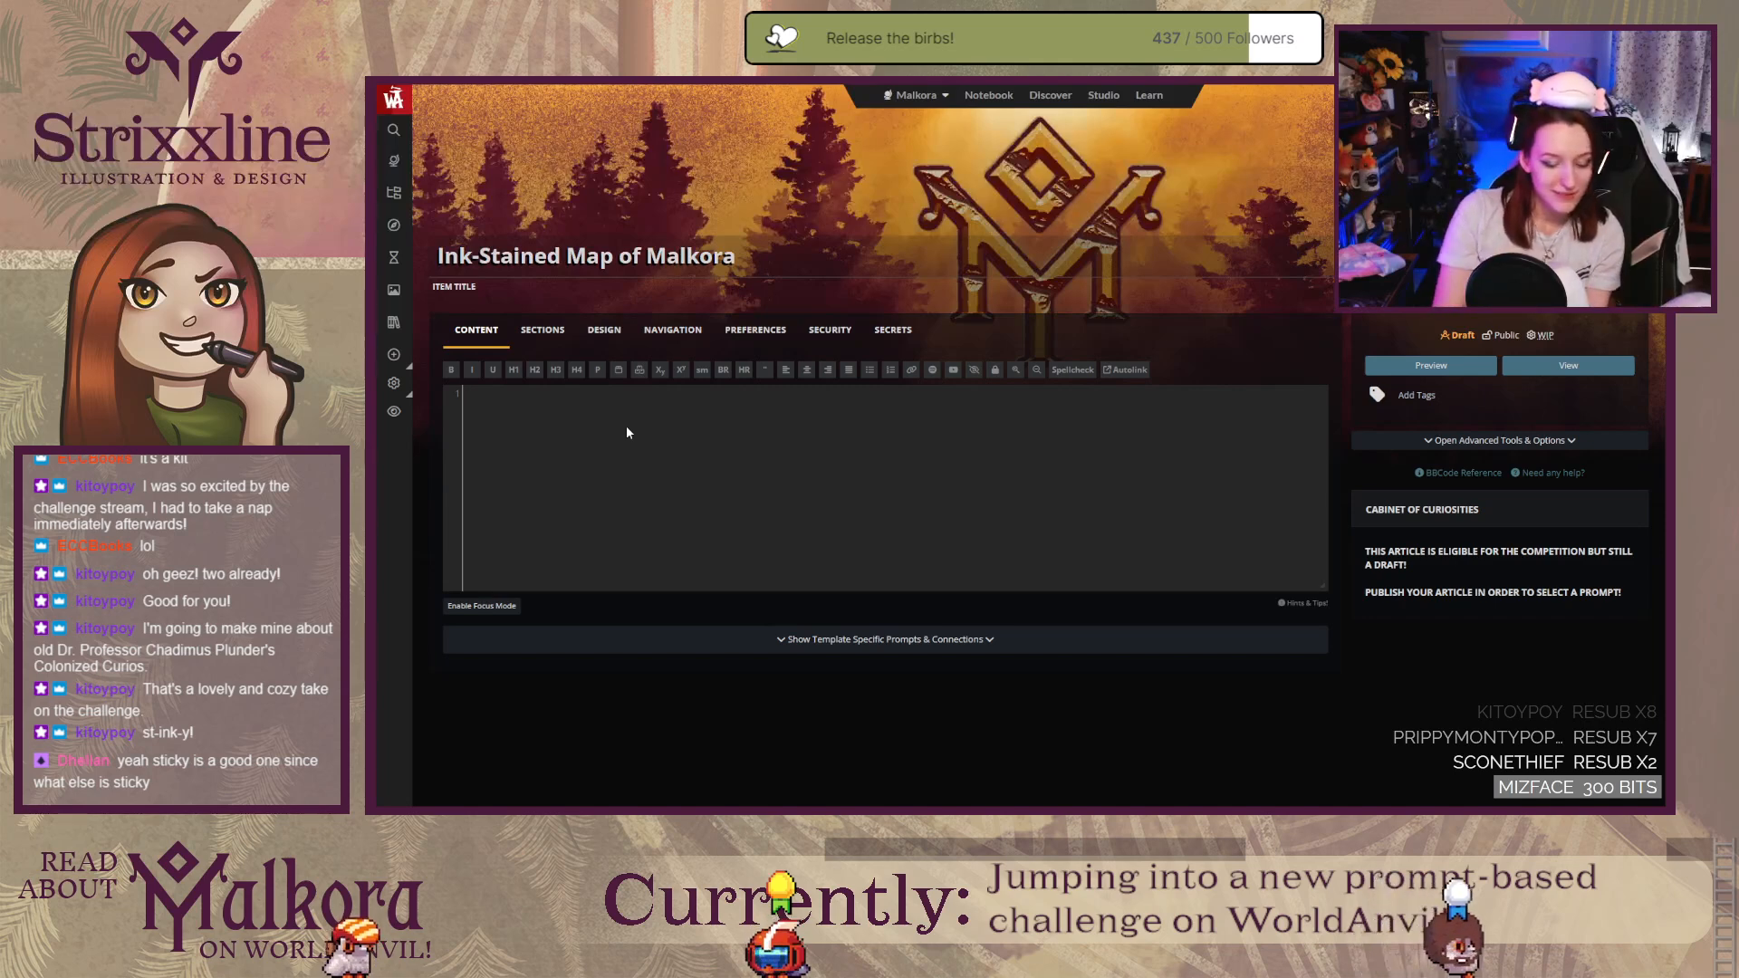
{"action": "key", "text": "Return"}
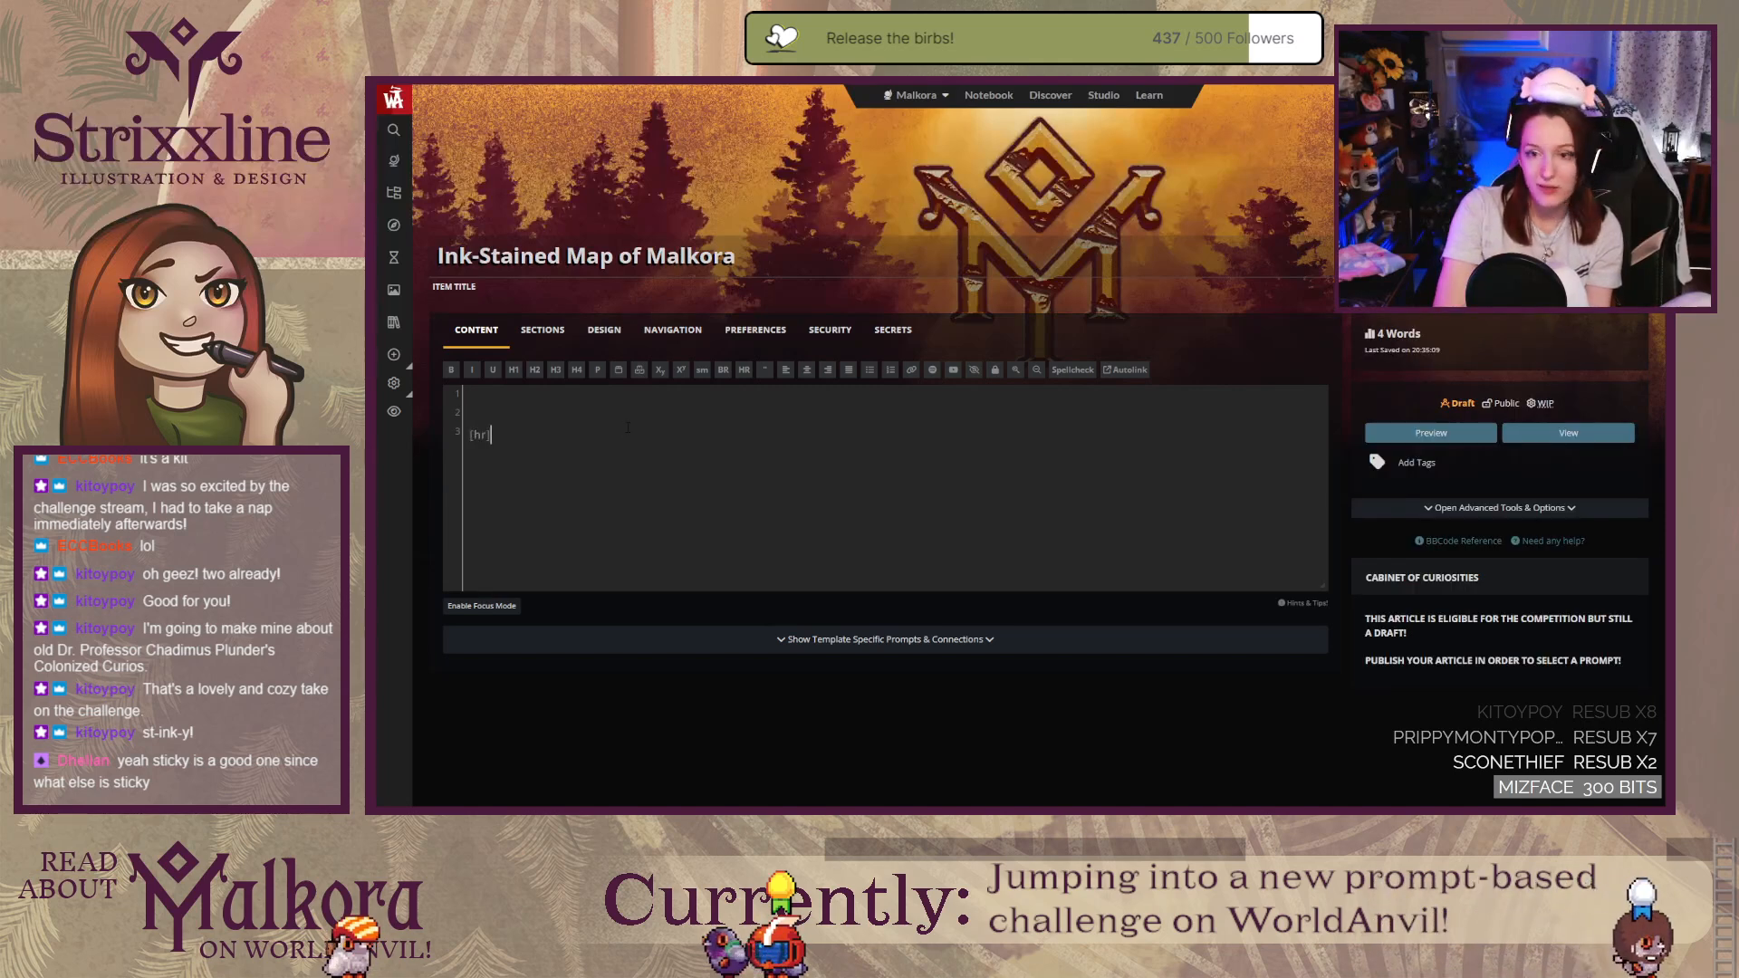
{"action": "key", "text": "Up"}
{"action": "key", "text": "Up"}
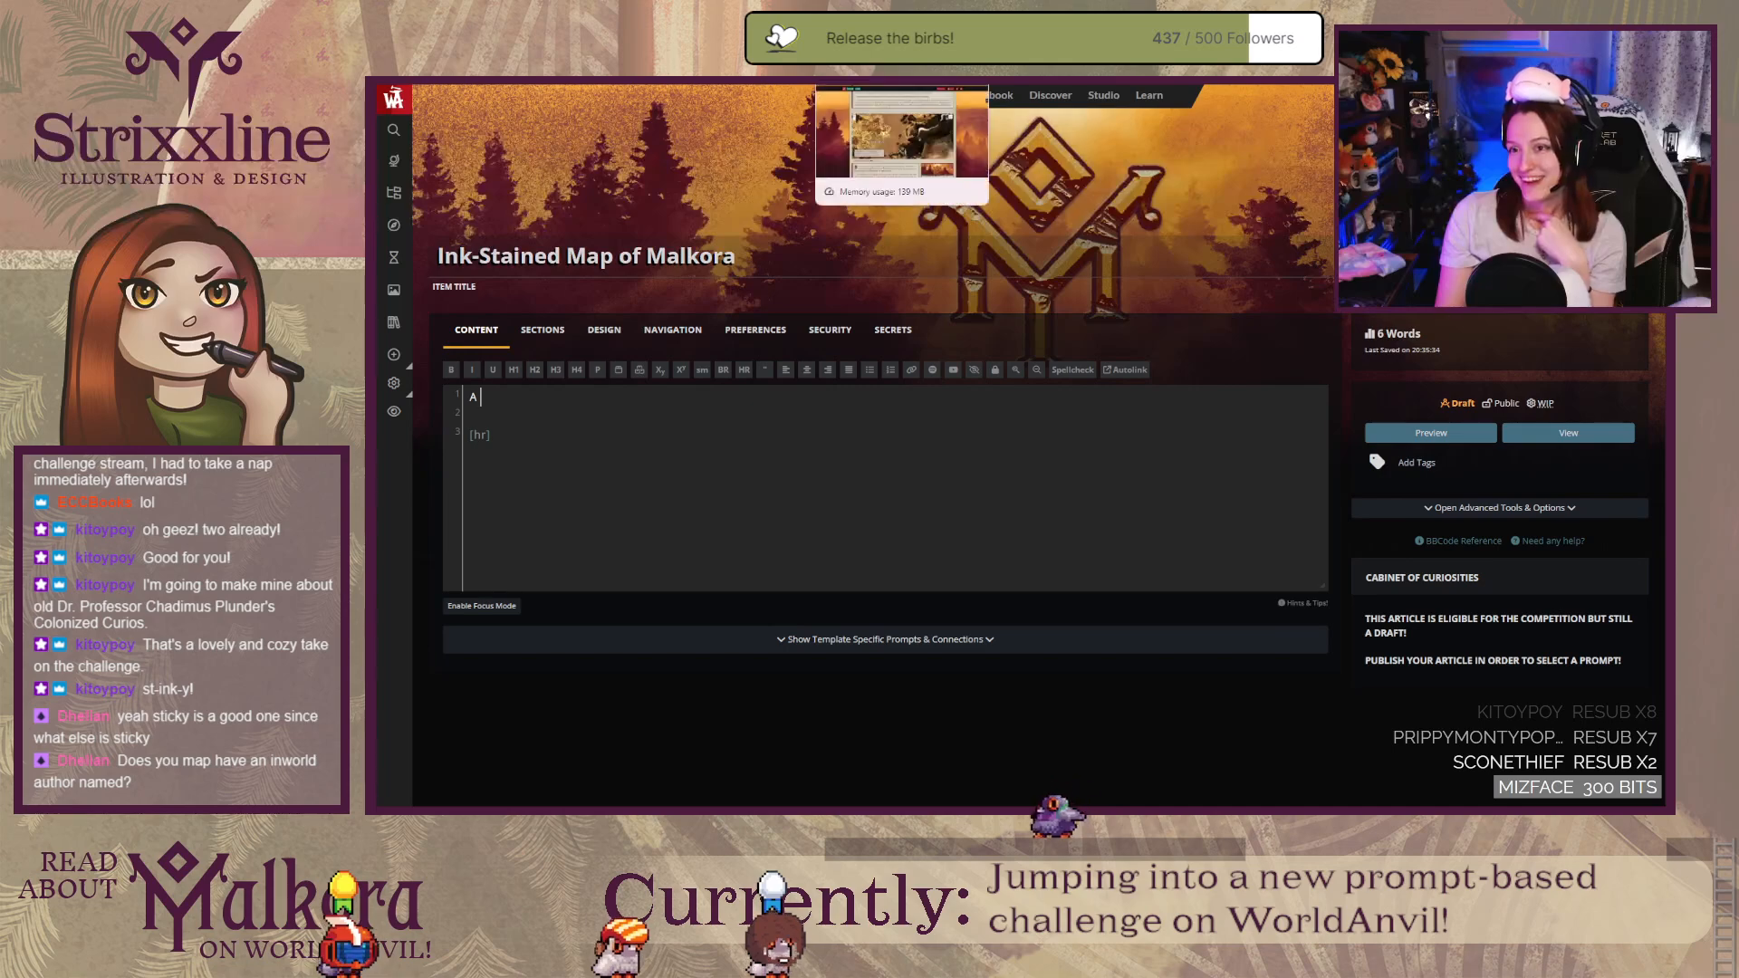
Step: Reread the Savelan Geography Lesson article for how it describes the cartographer, his library and the ink-stained map
{"action": "left_click", "coordinate": [901, 81]}
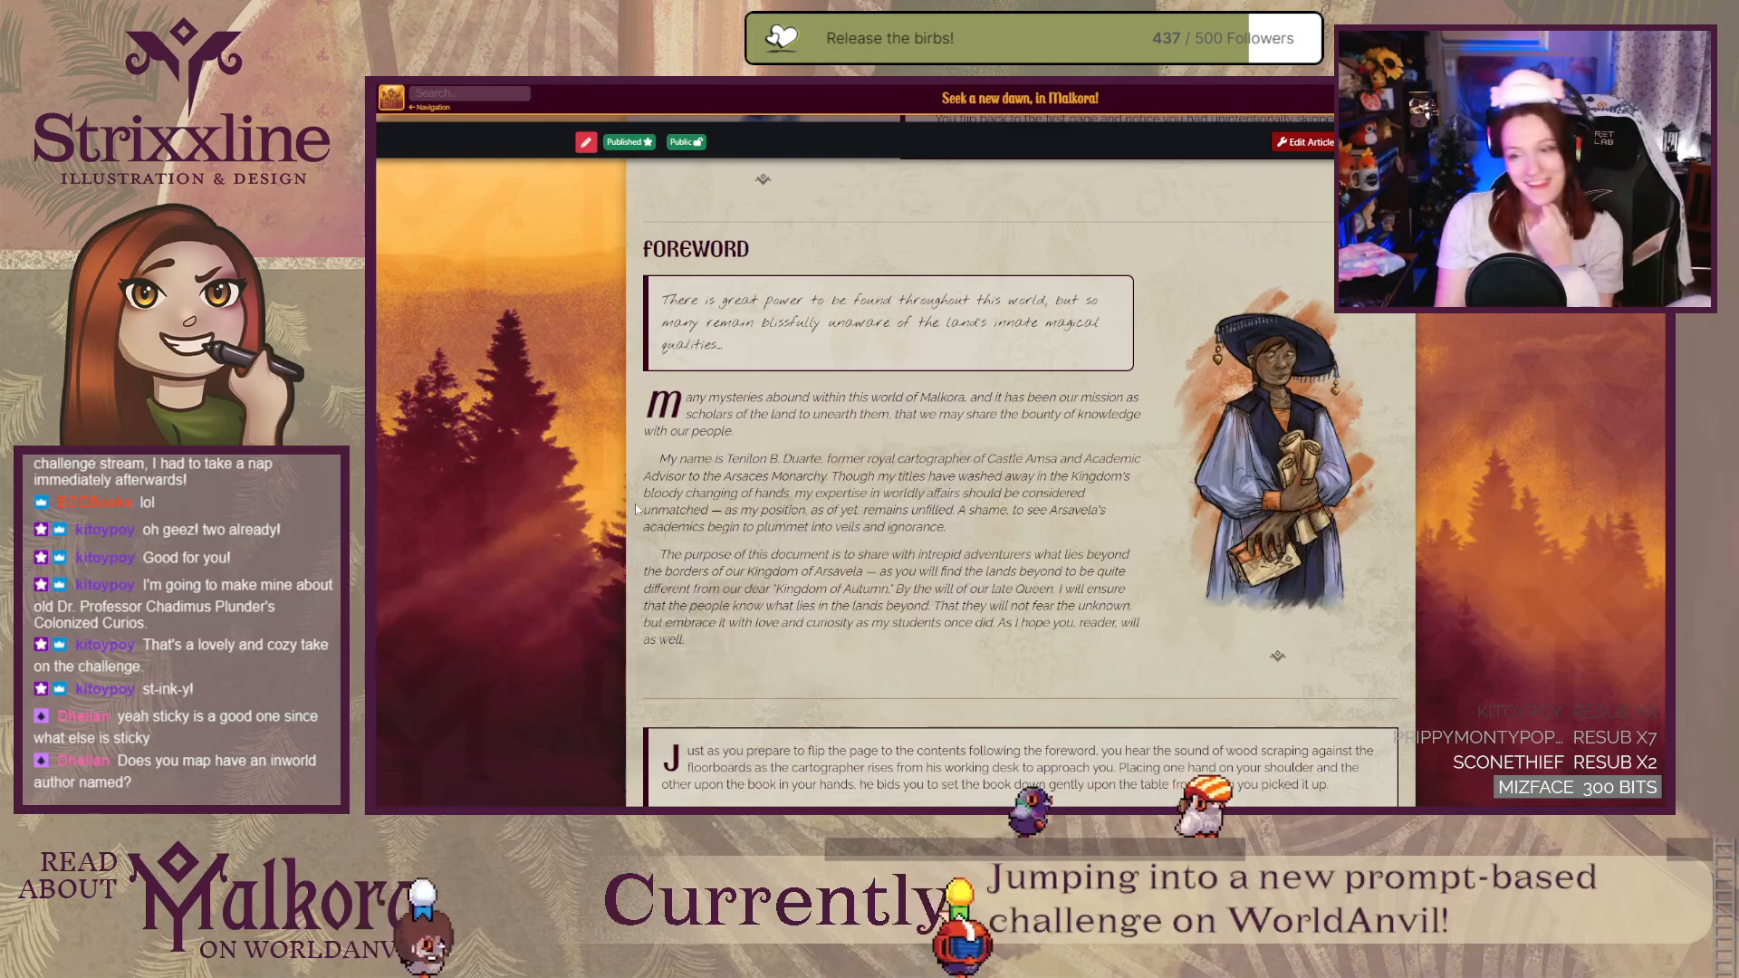
{"action": "scroll", "coordinate": [596, 492], "scroll_direction": "up", "scroll_amount": 5}
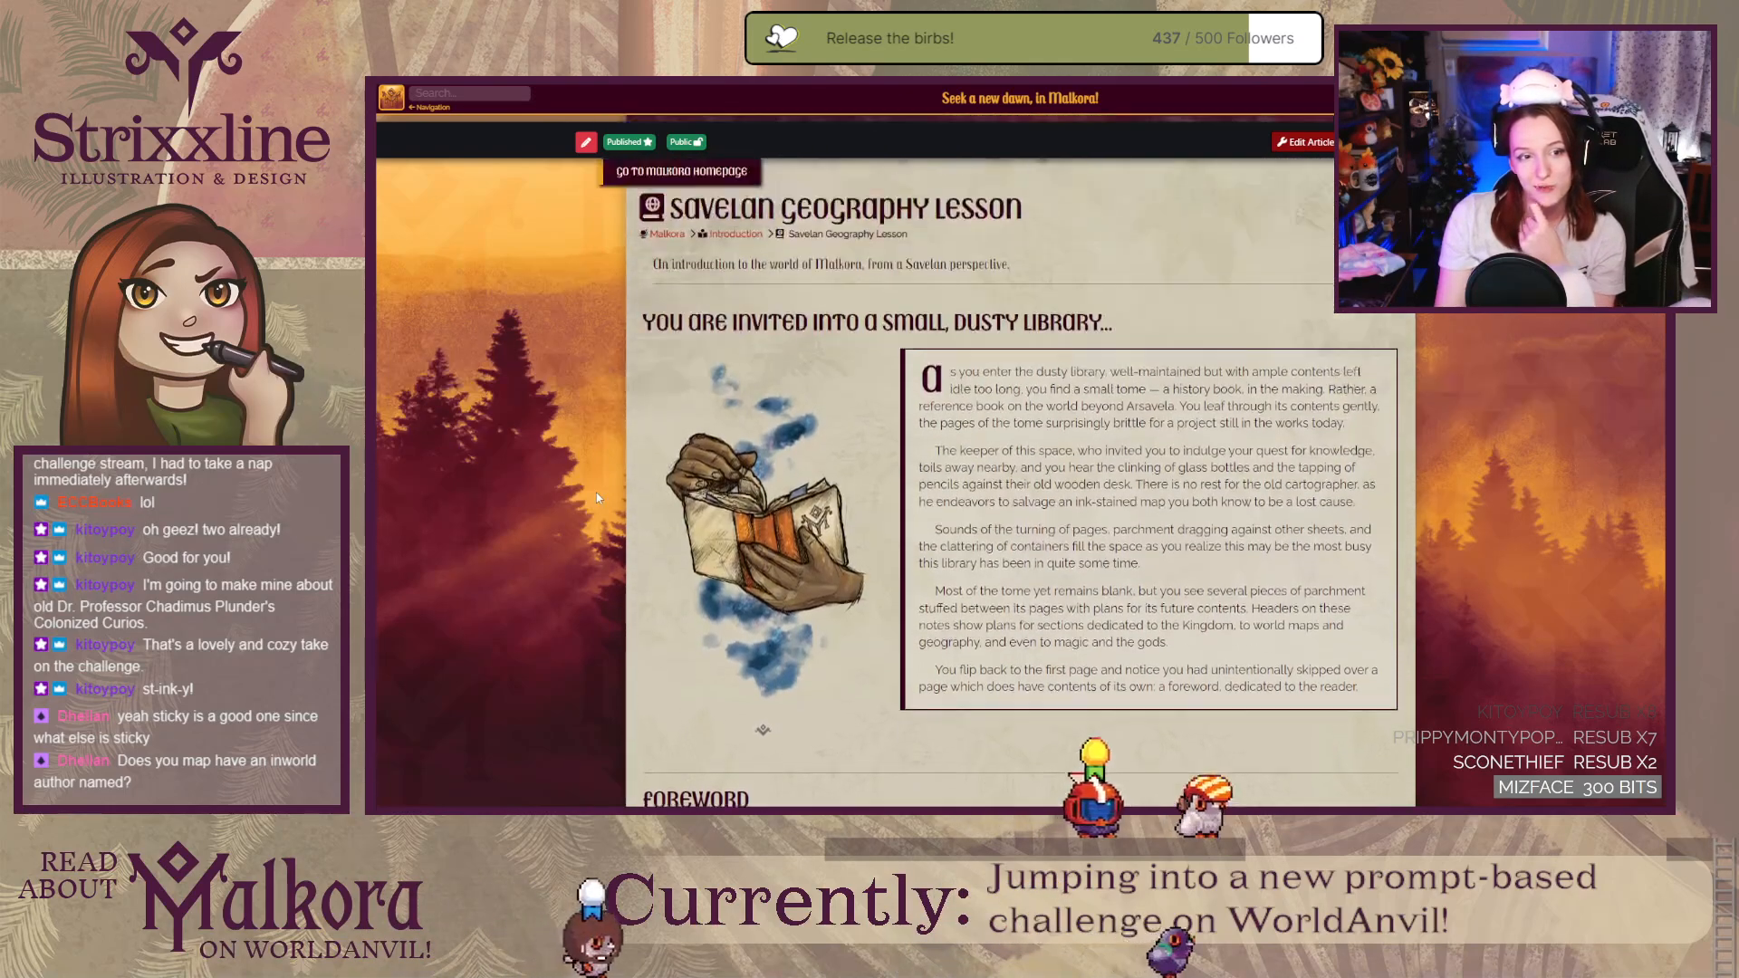
{"action": "scroll", "coordinate": [596, 492], "scroll_direction": "down", "scroll_amount": 2}
{"action": "scroll", "coordinate": [596, 492], "scroll_direction": "up", "scroll_amount": 3}
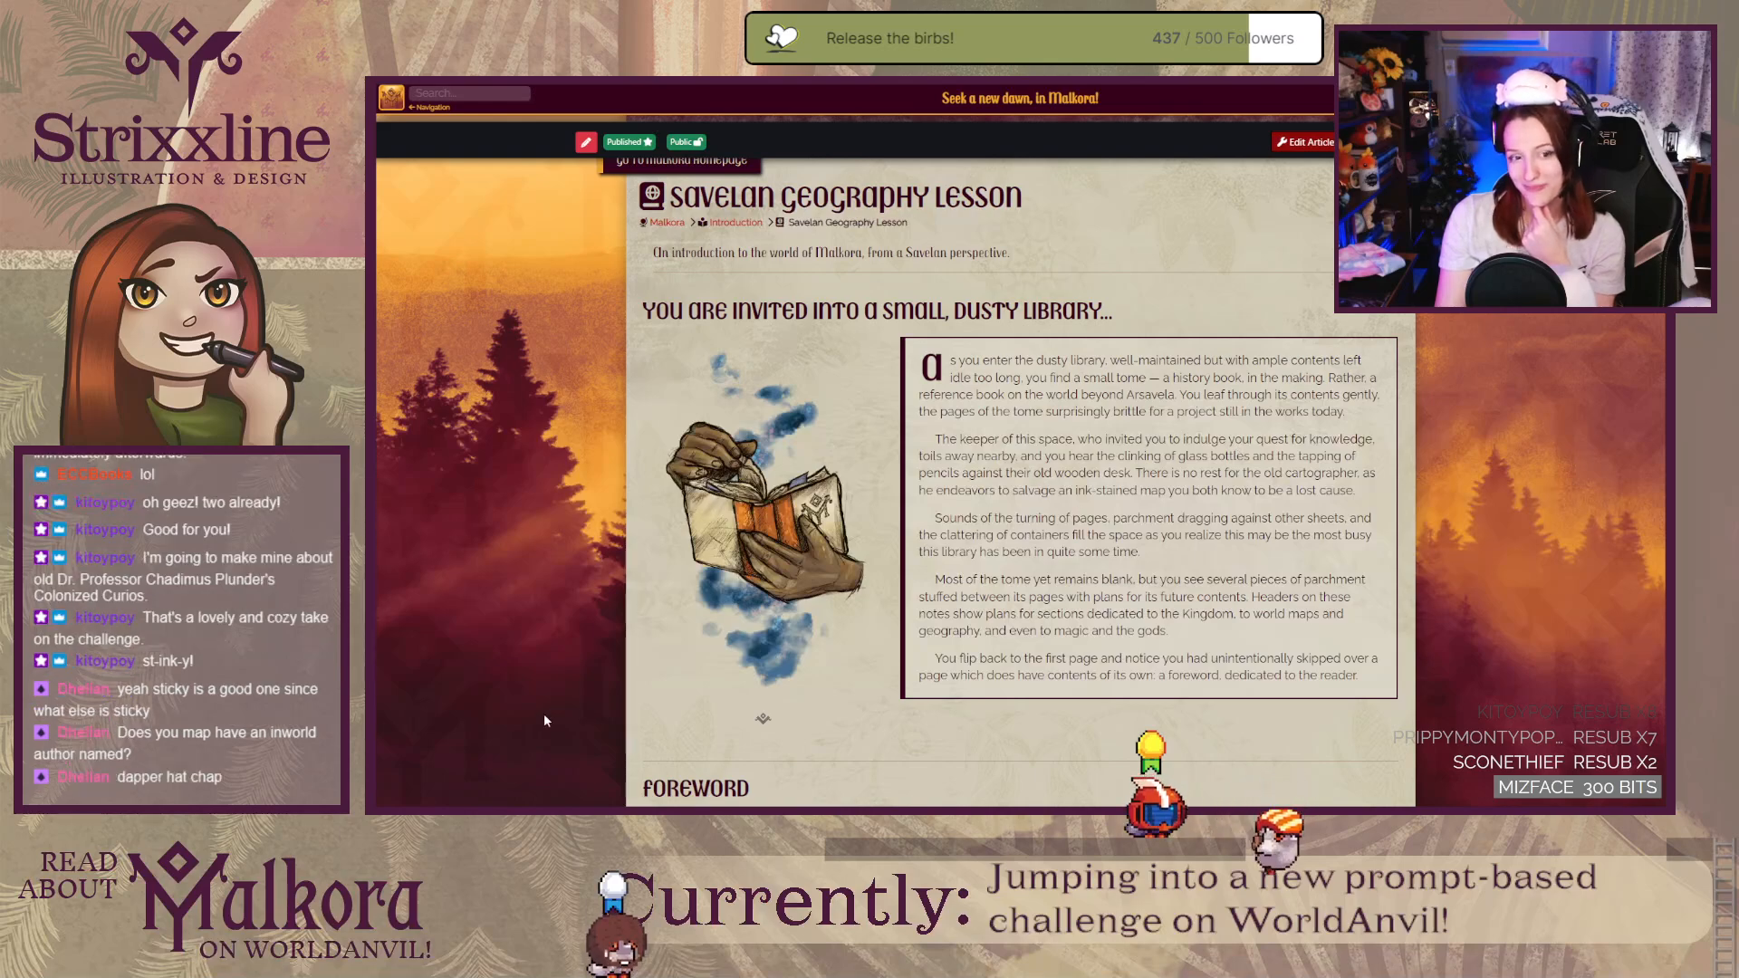
{"action": "scroll", "coordinate": [544, 711], "scroll_direction": "down", "scroll_amount": 10}
{"action": "scroll", "coordinate": [549, 688], "scroll_direction": "down", "scroll_amount": 3}
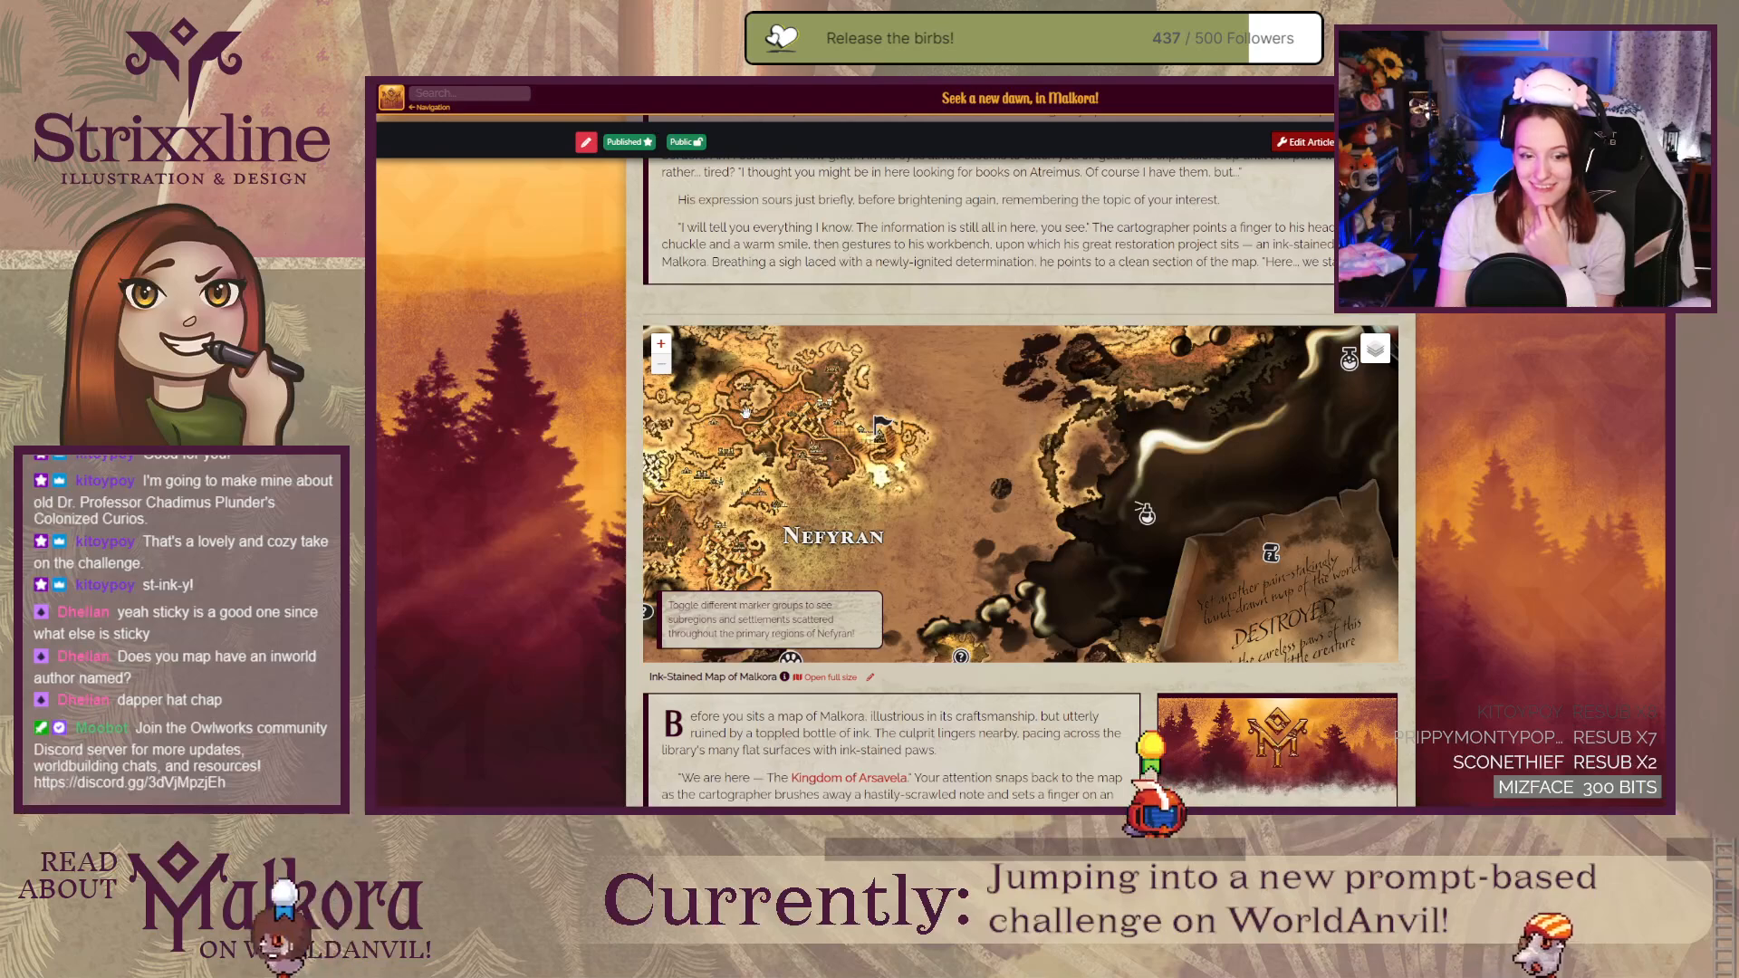
{"action": "scroll", "coordinate": [573, 515], "scroll_direction": "up", "scroll_amount": 8}
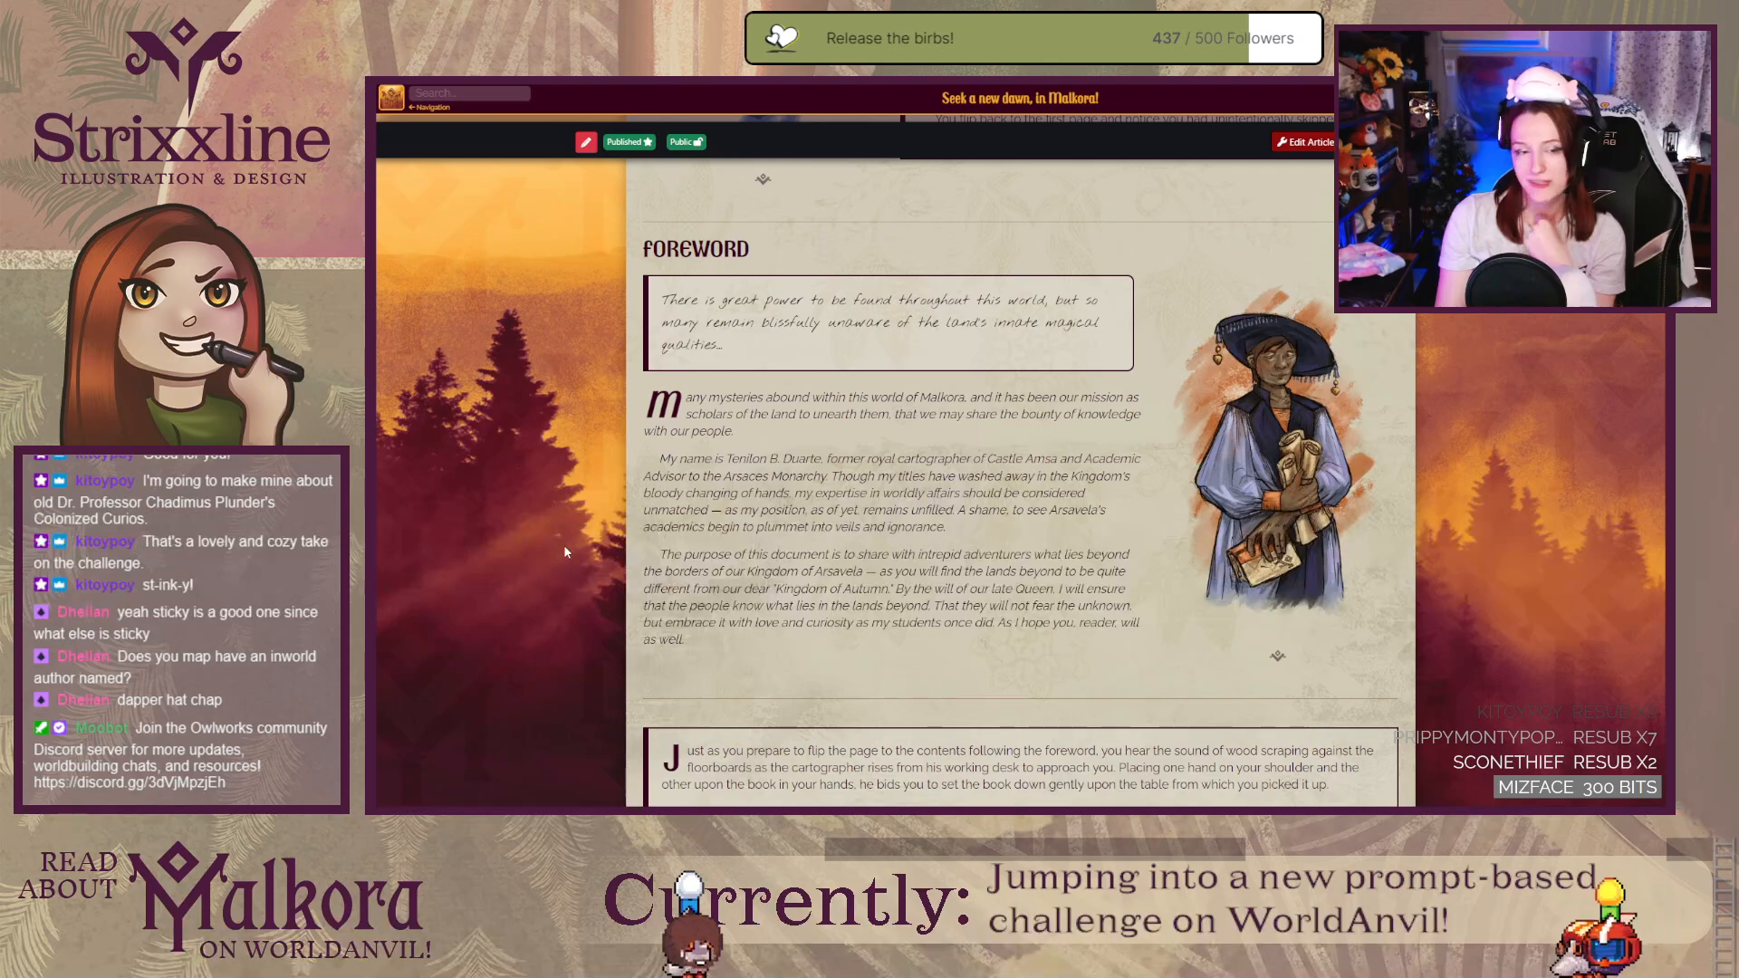
{"action": "scroll", "coordinate": [564, 551], "scroll_direction": "up", "scroll_amount": 2}
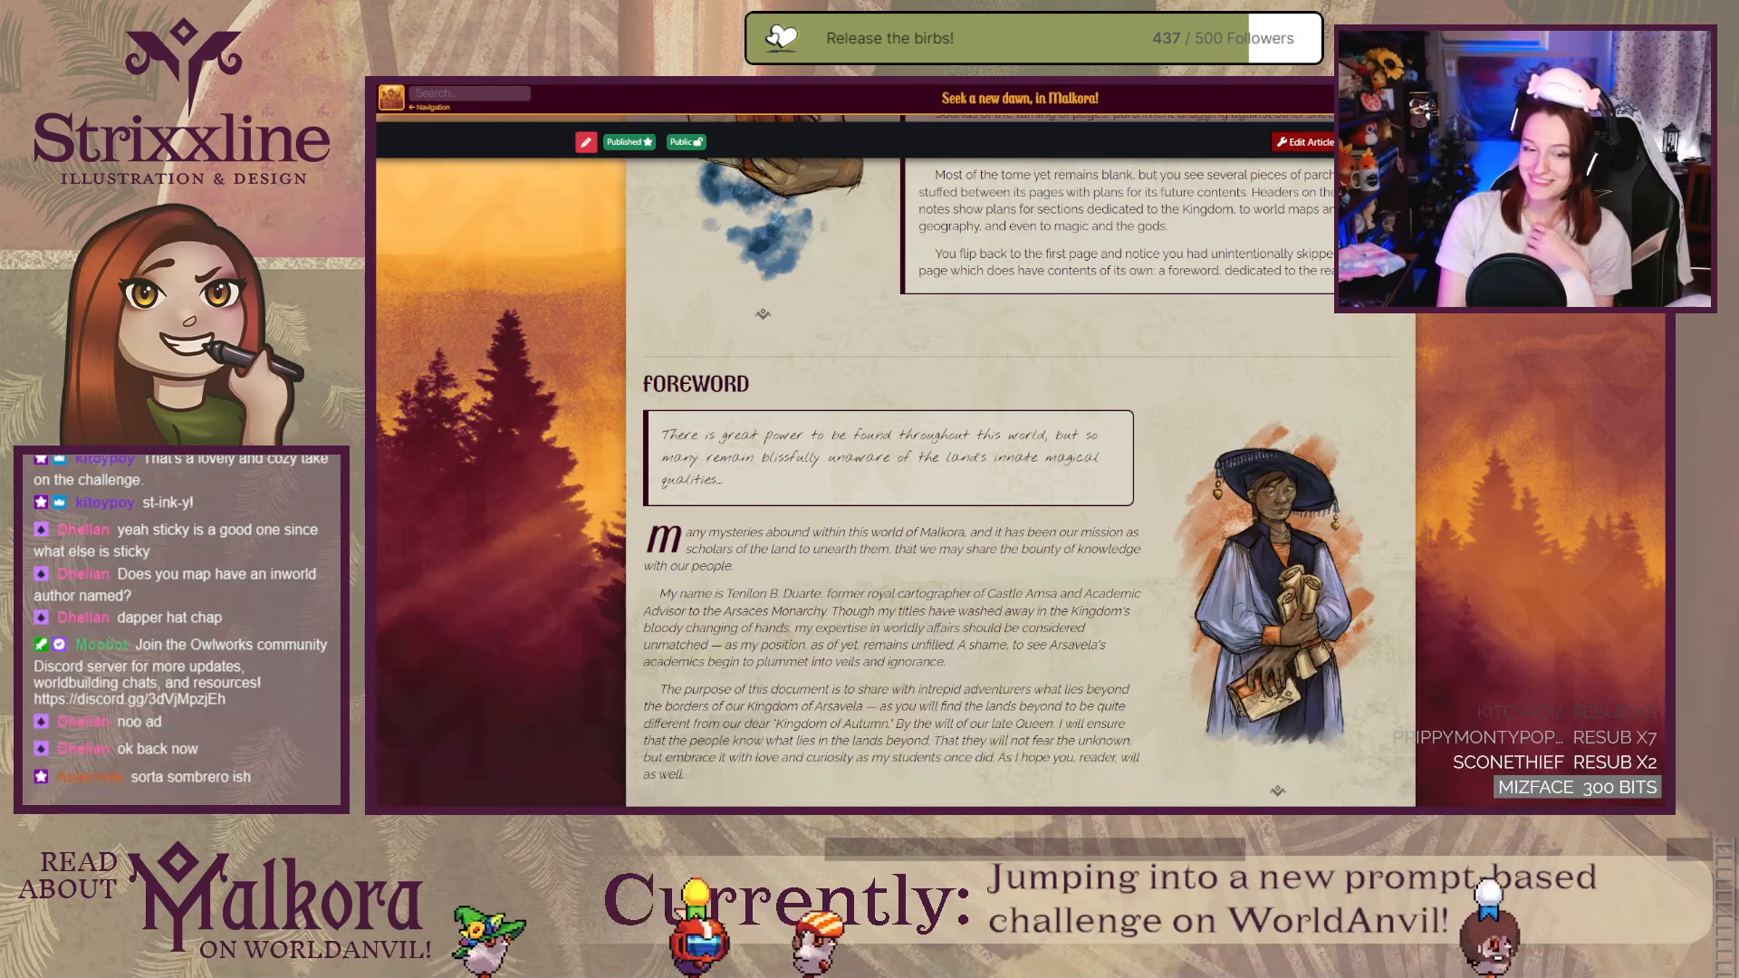
{"action": "scroll", "coordinate": [460, 429], "scroll_direction": "down", "scroll_amount": 7}
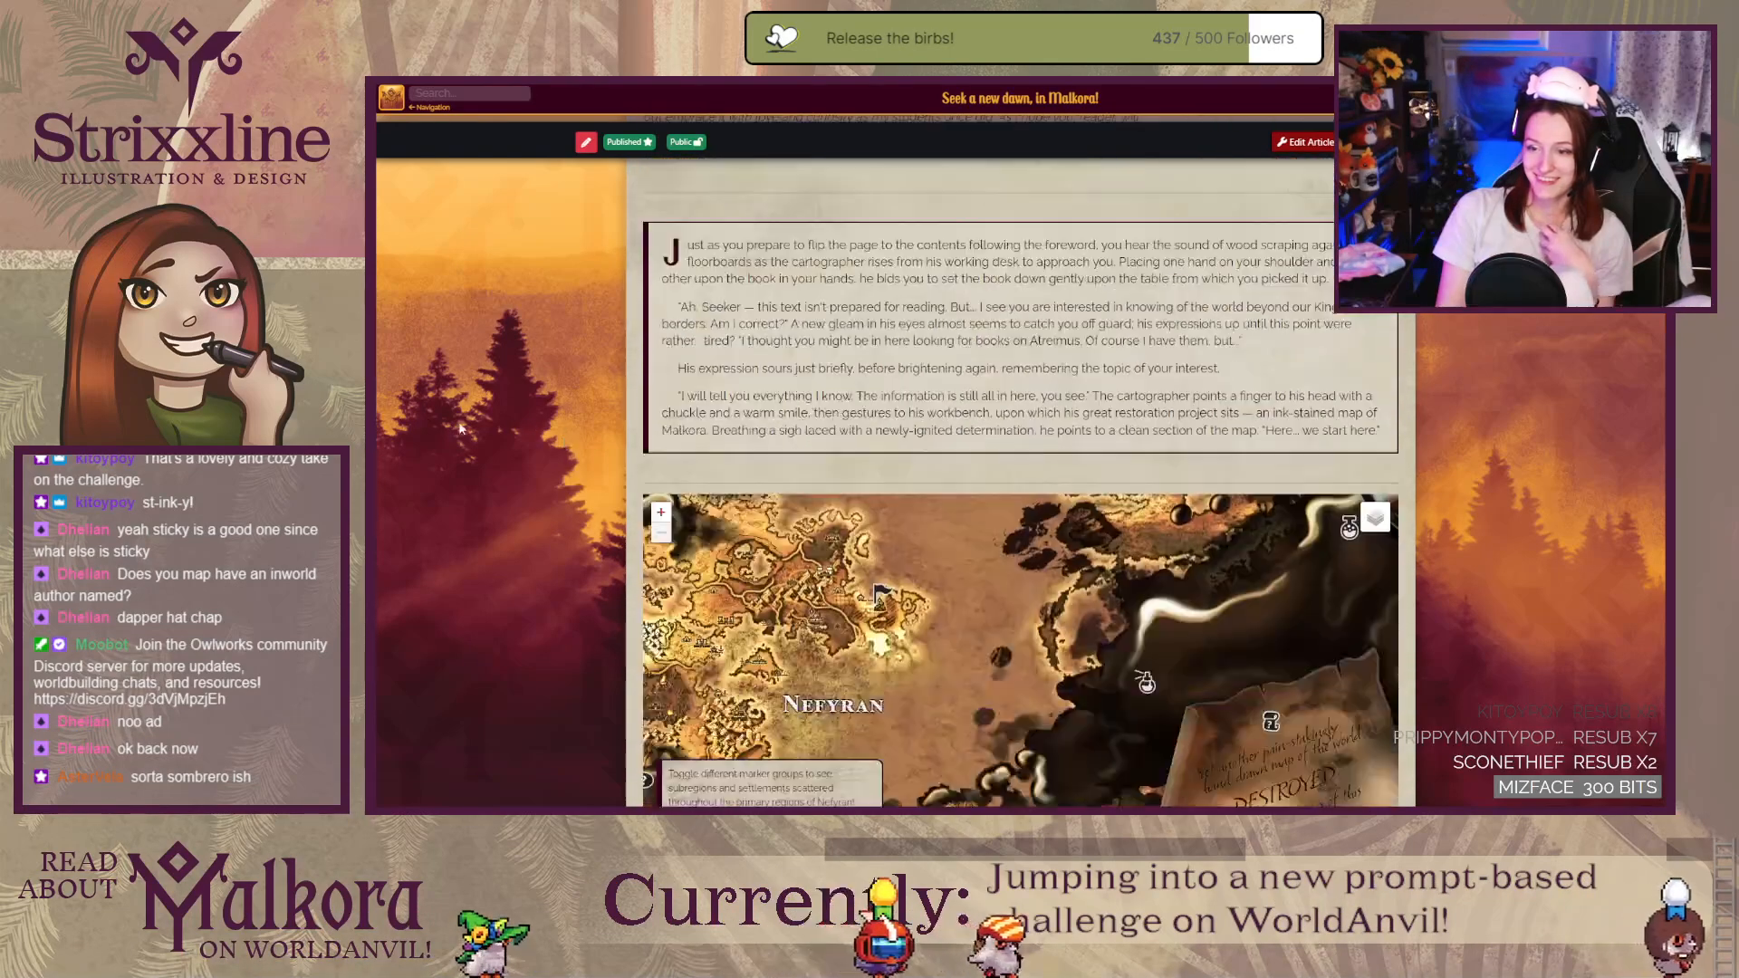
{"action": "scroll", "coordinate": [460, 428], "scroll_direction": "down", "scroll_amount": 5}
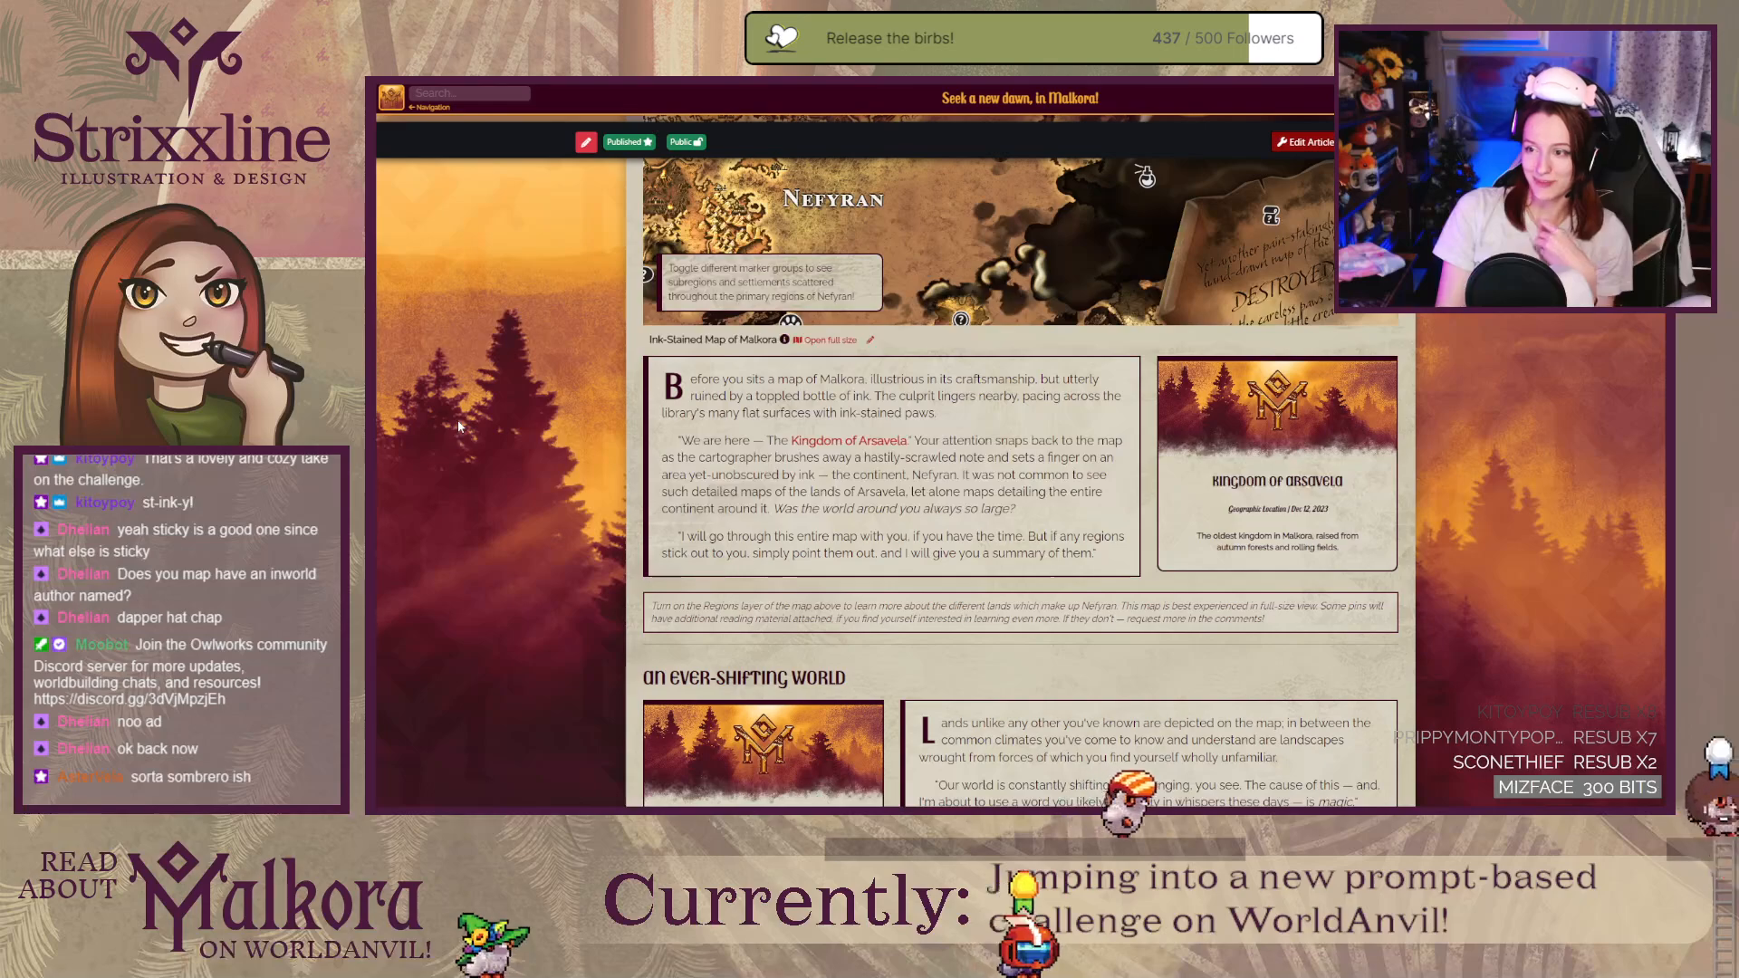
{"action": "scroll", "coordinate": [458, 420], "scroll_direction": "down", "scroll_amount": 5}
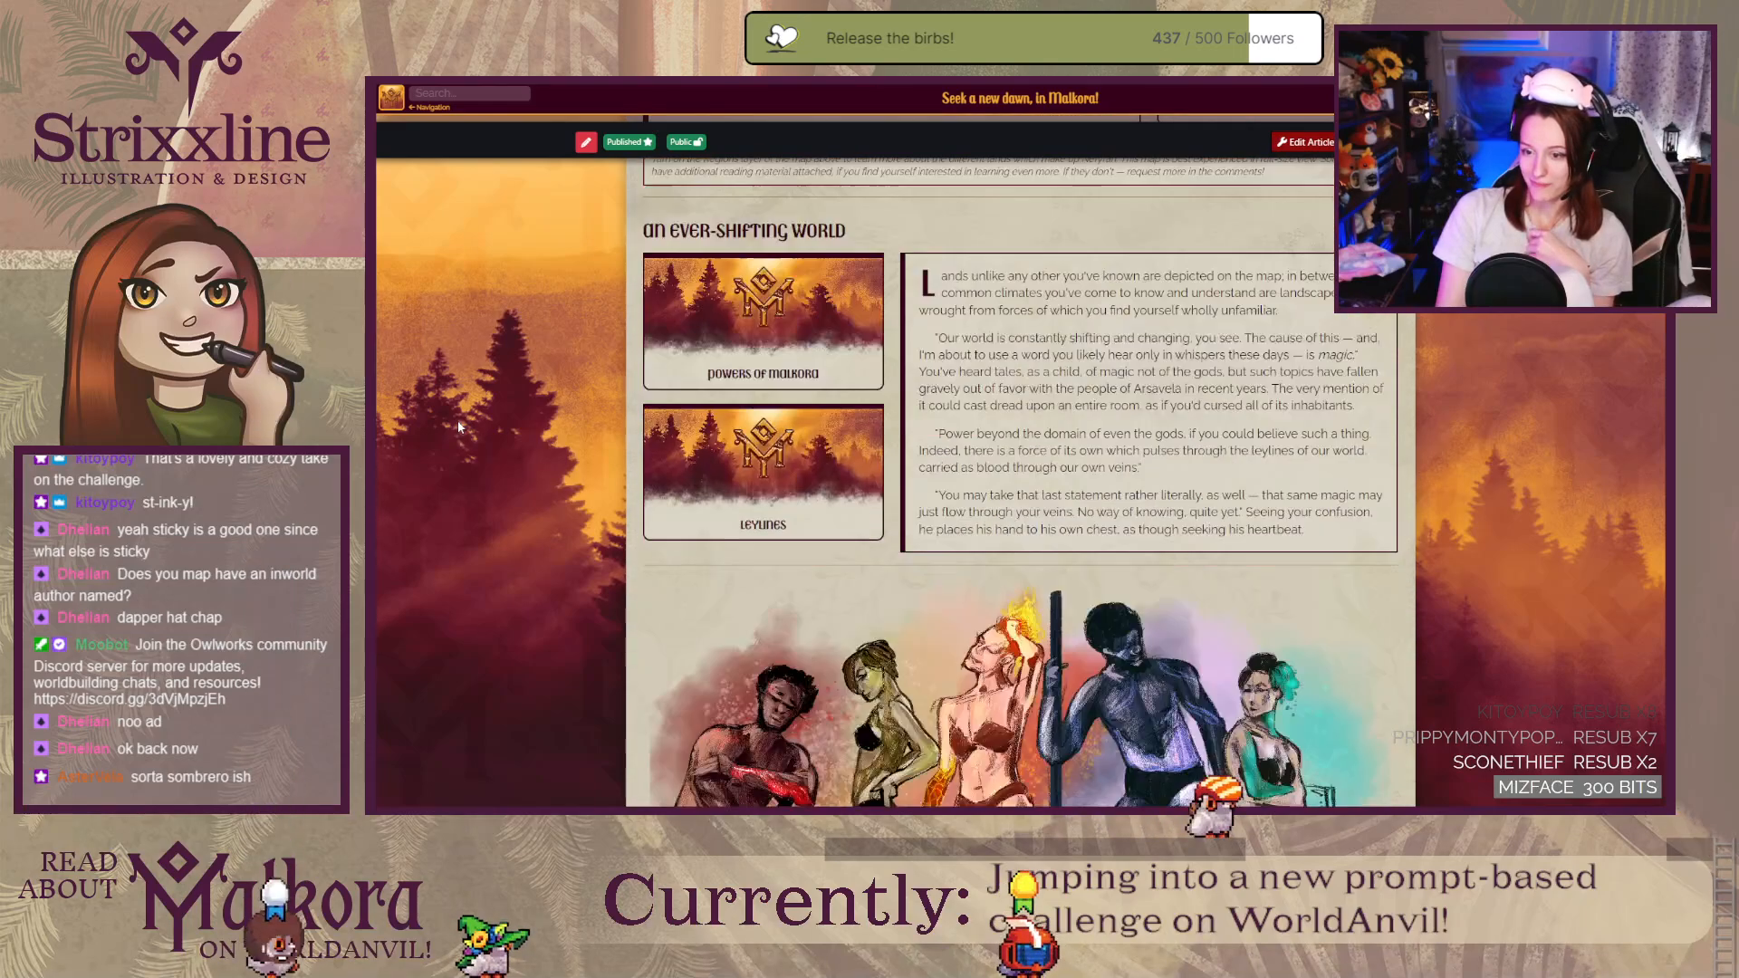
{"action": "scroll", "coordinate": [459, 421], "scroll_direction": "up", "scroll_amount": 10}
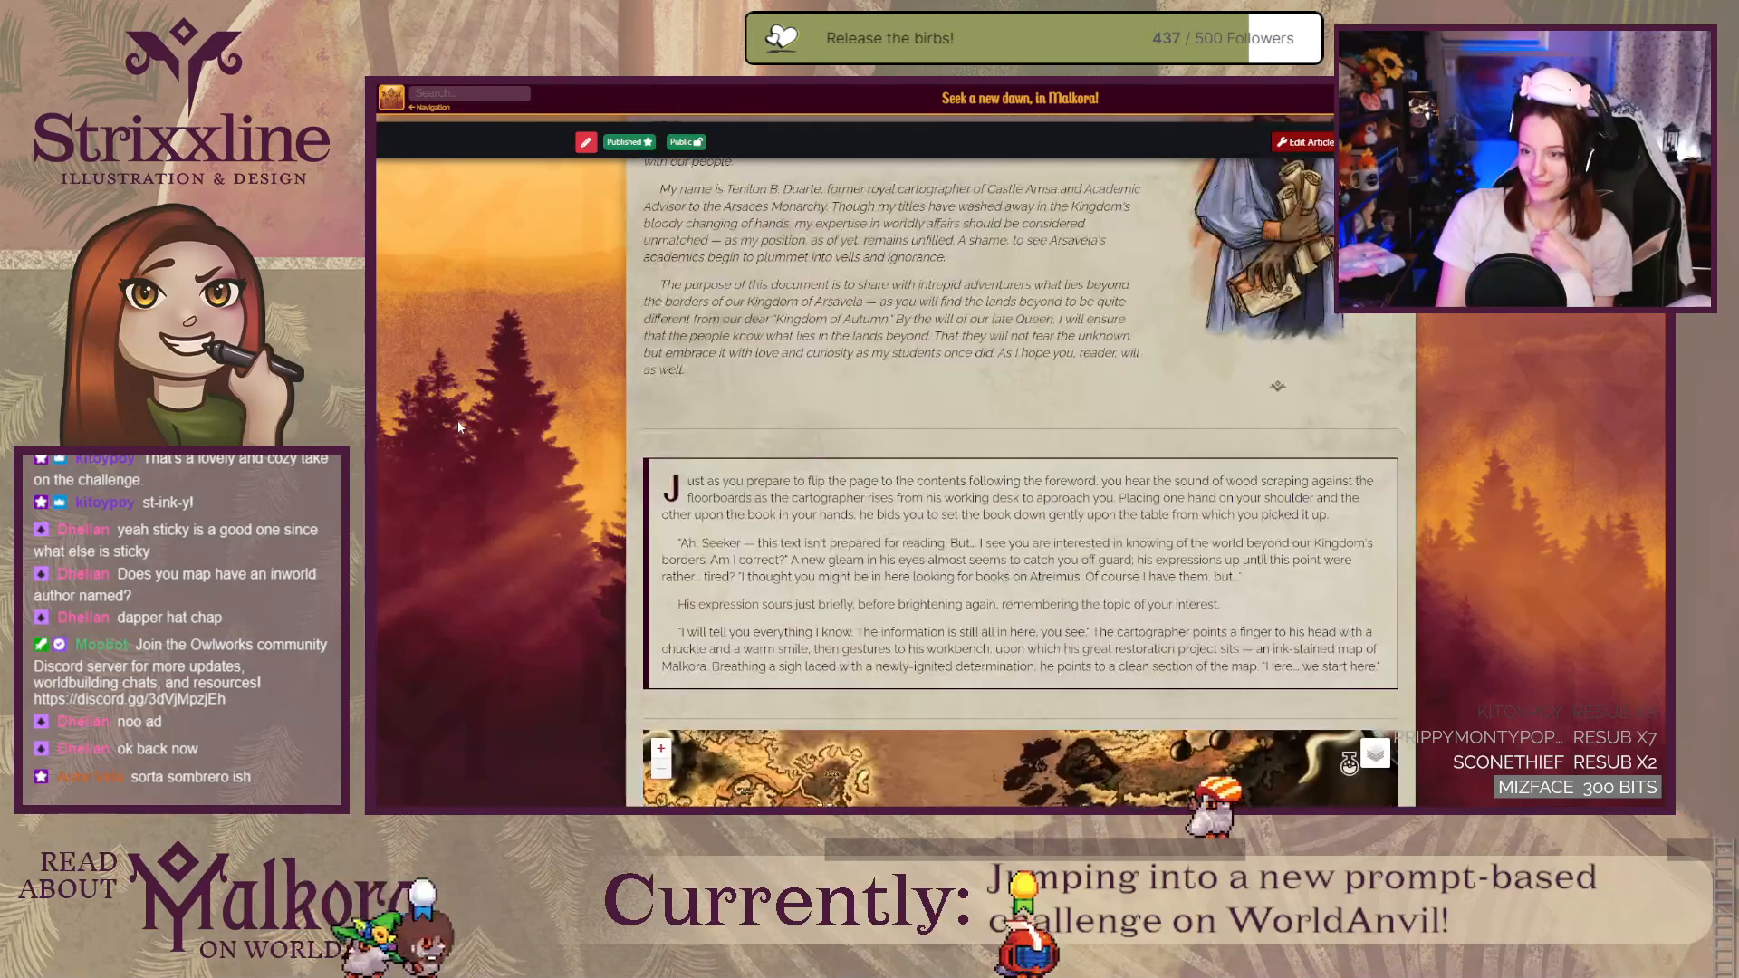
{"action": "scroll", "coordinate": [458, 428], "scroll_direction": "down", "scroll_amount": 2}
Step: Return to the Ink-Stained Map draft and write "A map of illustrious quality featuring the full span of Malkora's landmasses" as its opening line
{"action": "key", "text": "ctrl+Tab"}
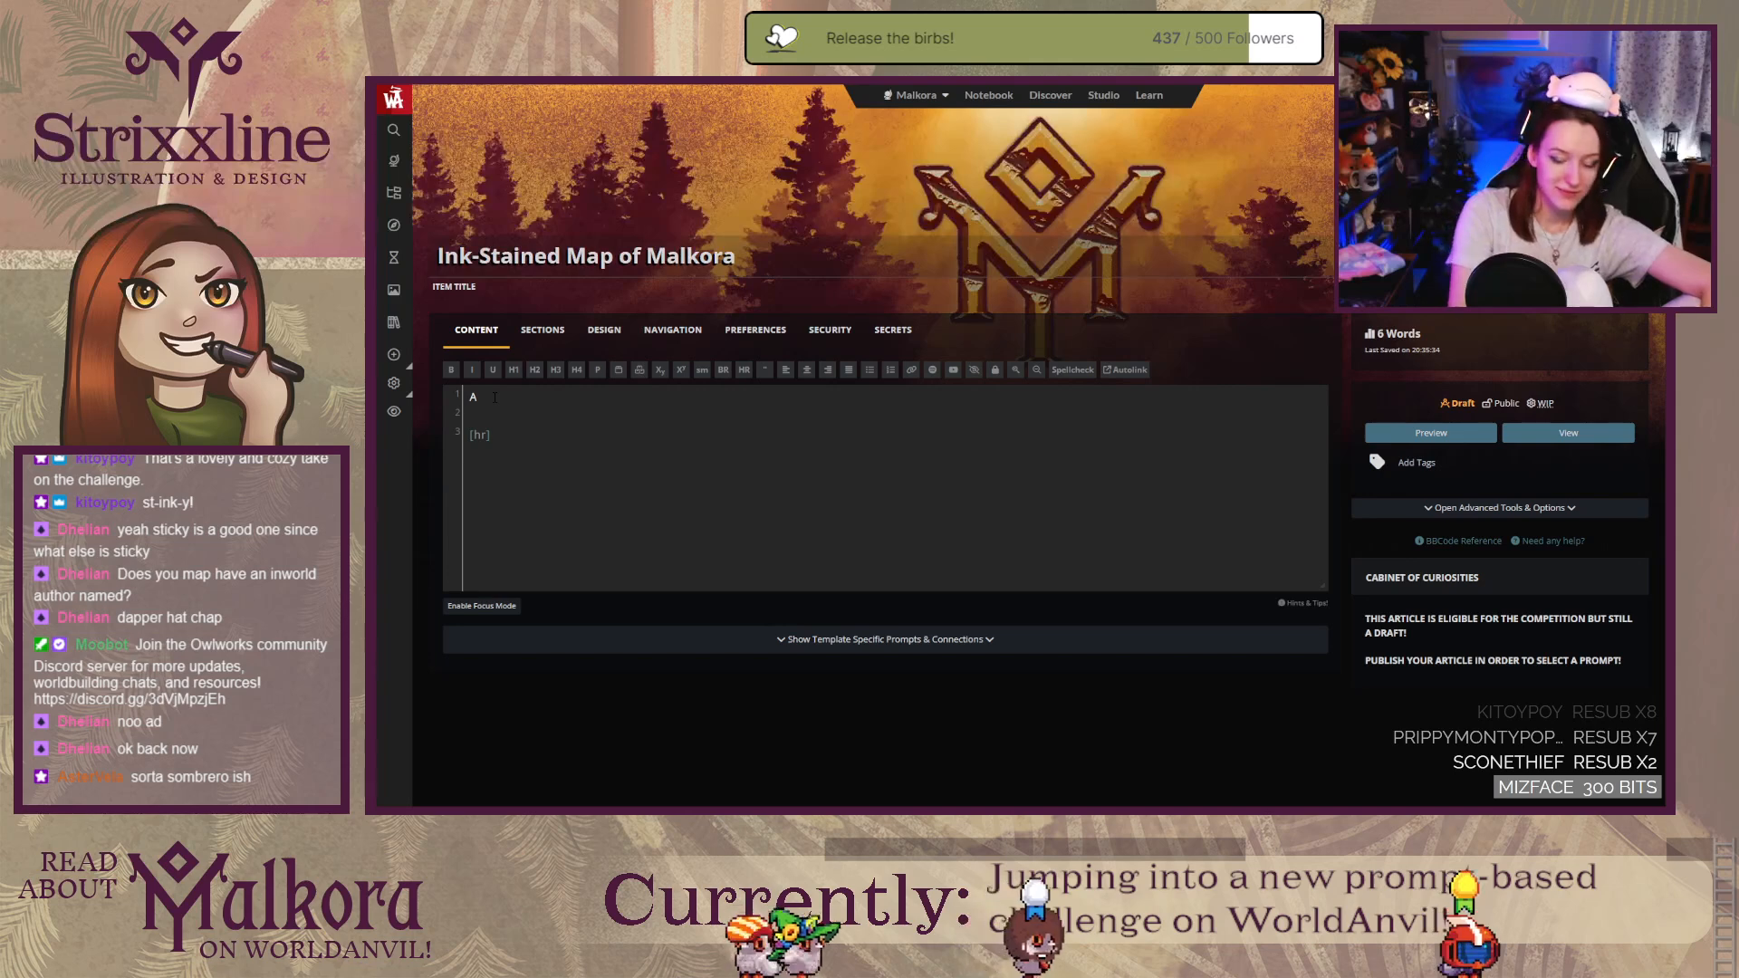
{"action": "type", "text": "n illustrious"}
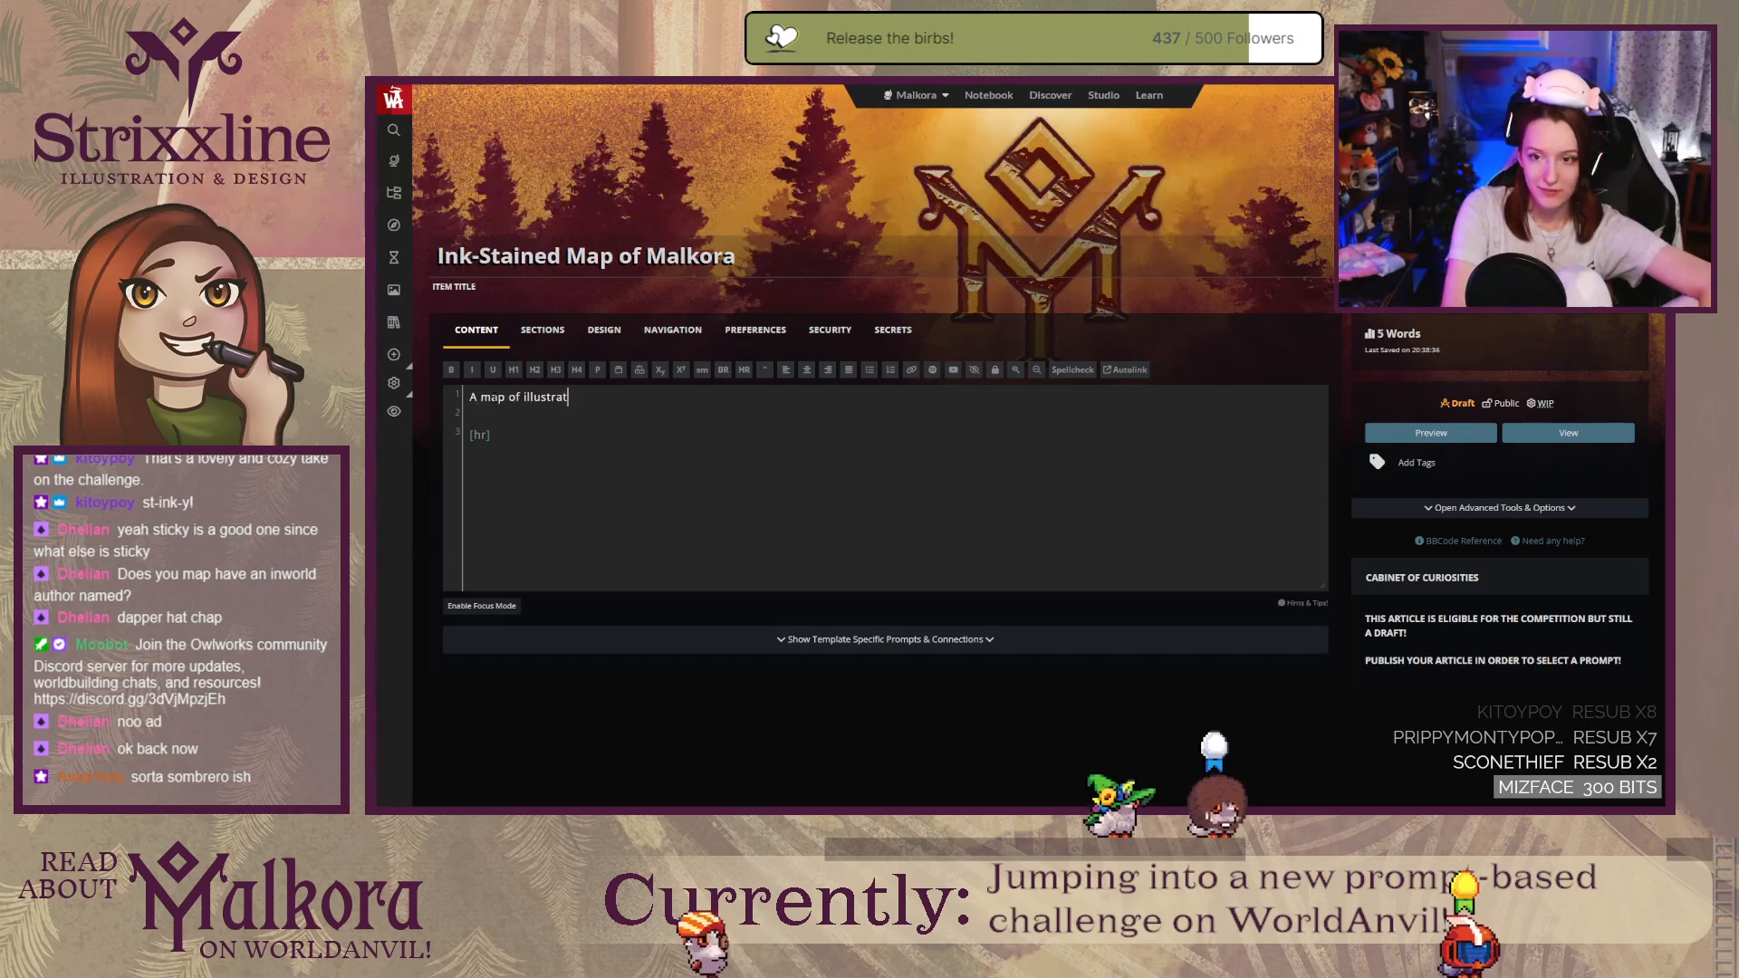
{"action": "type", "text": "quality "}
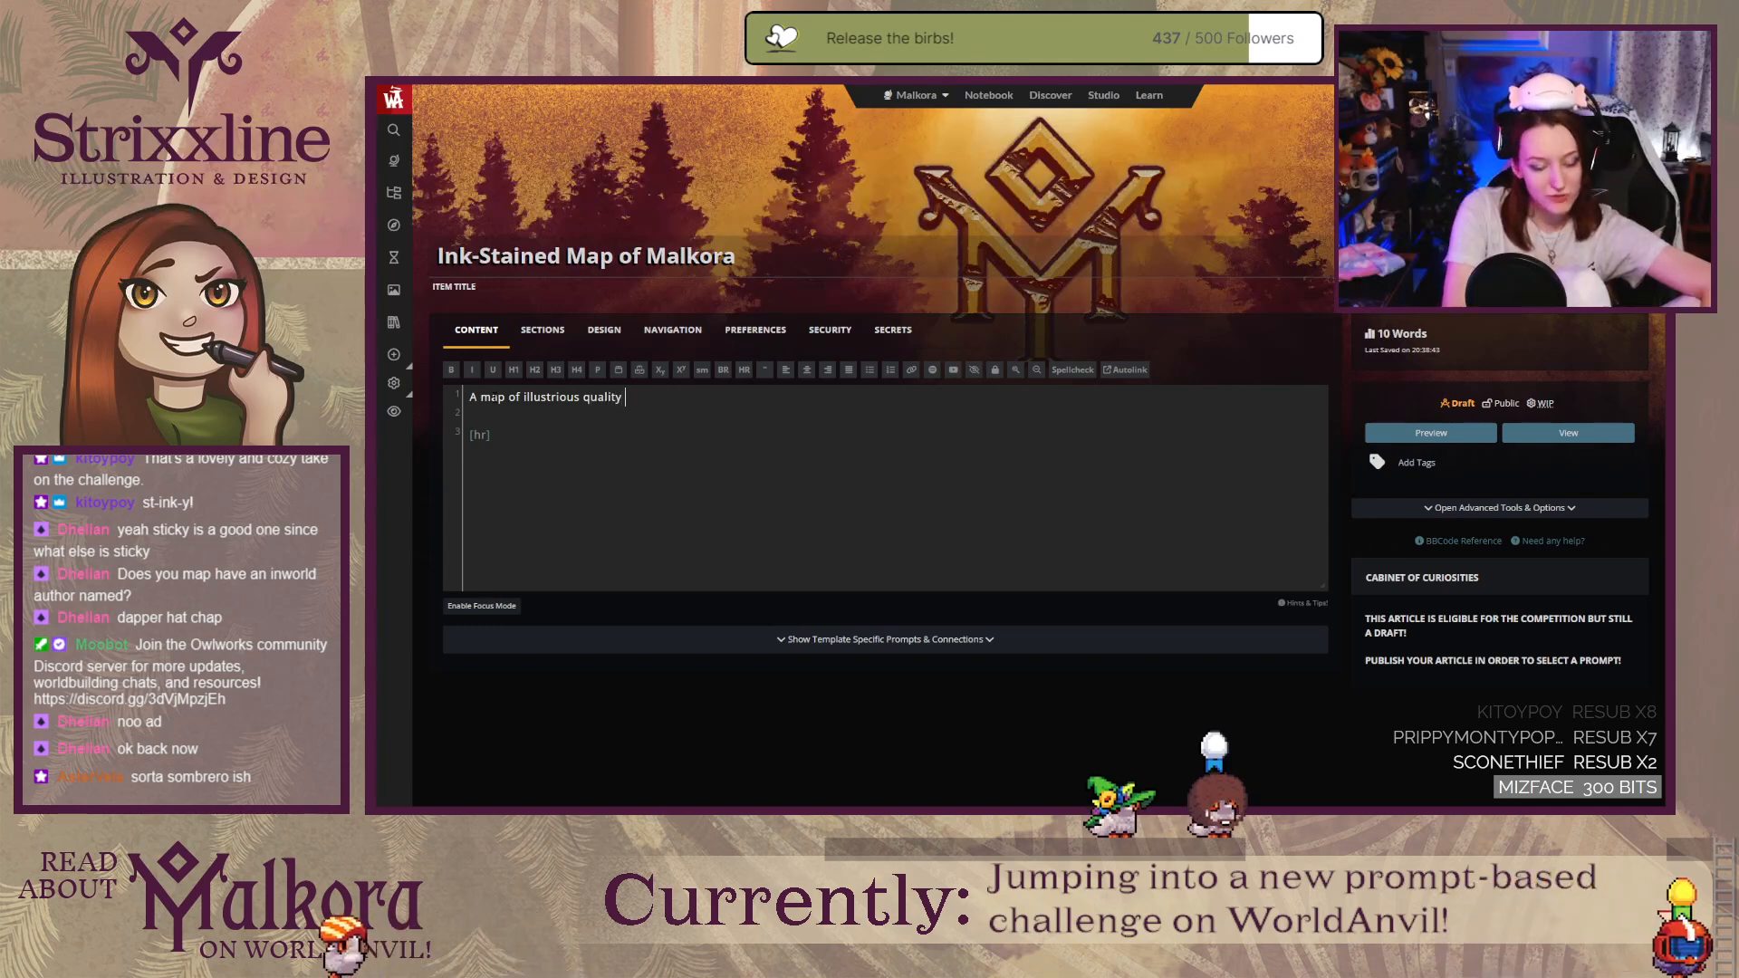
{"action": "type", "text": "featuring the"}
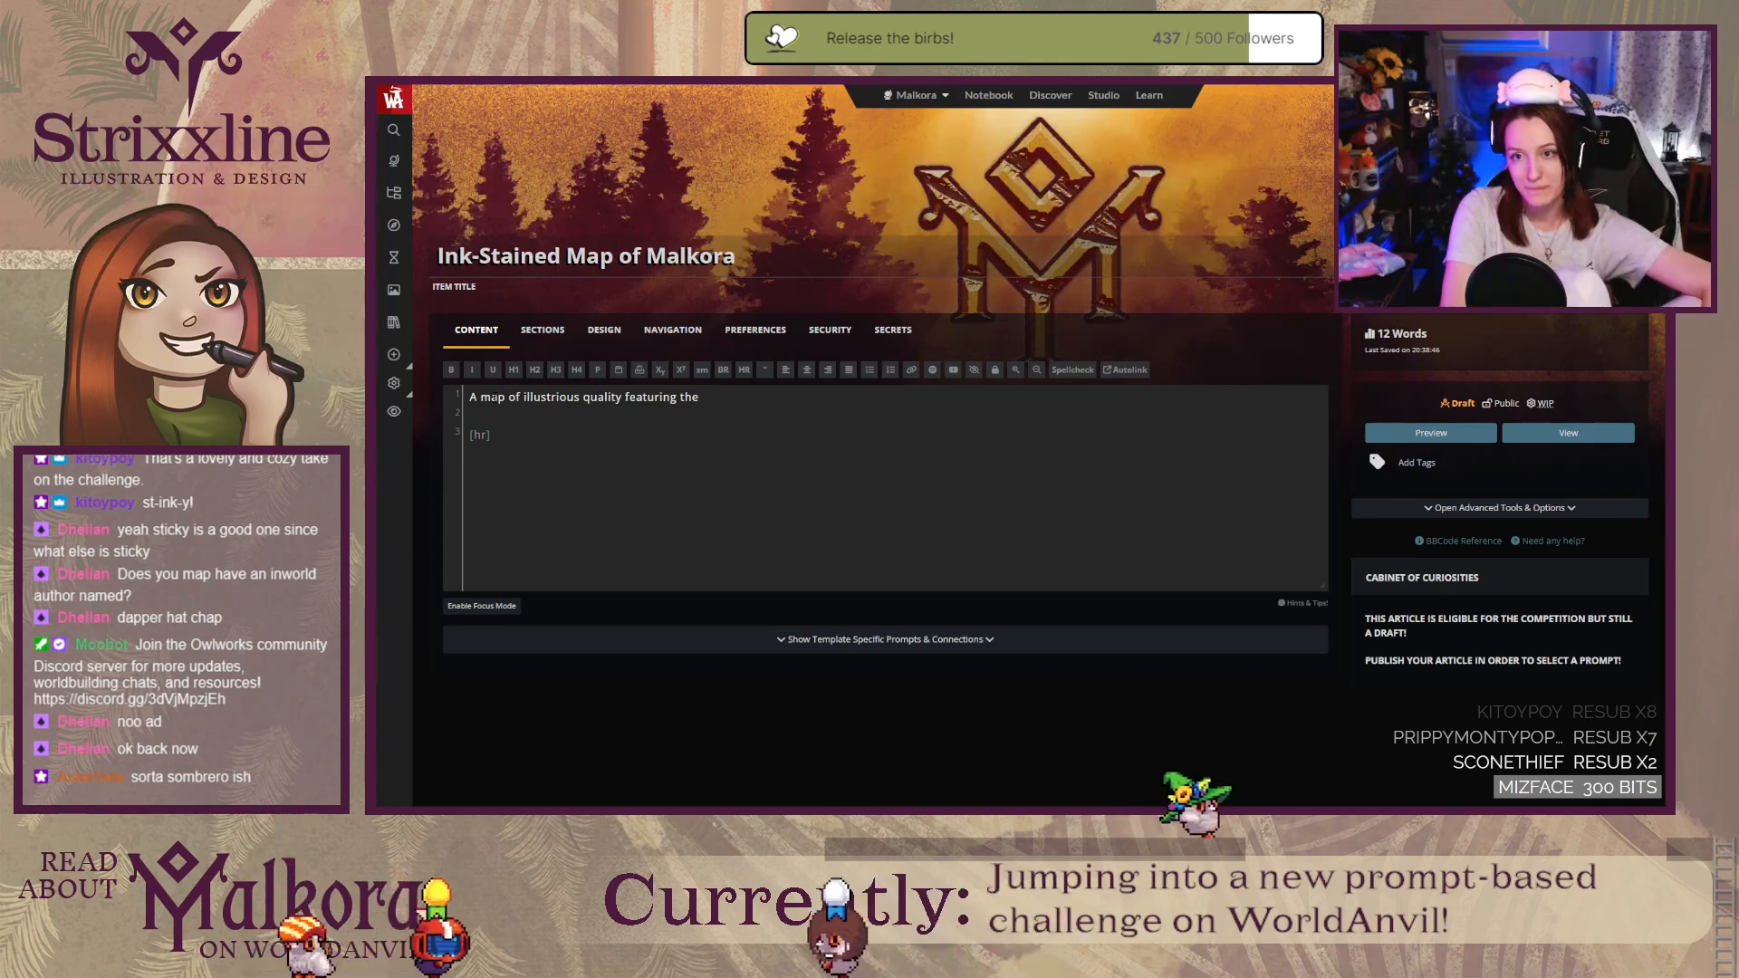
{"action": "type", "text": "full s"}
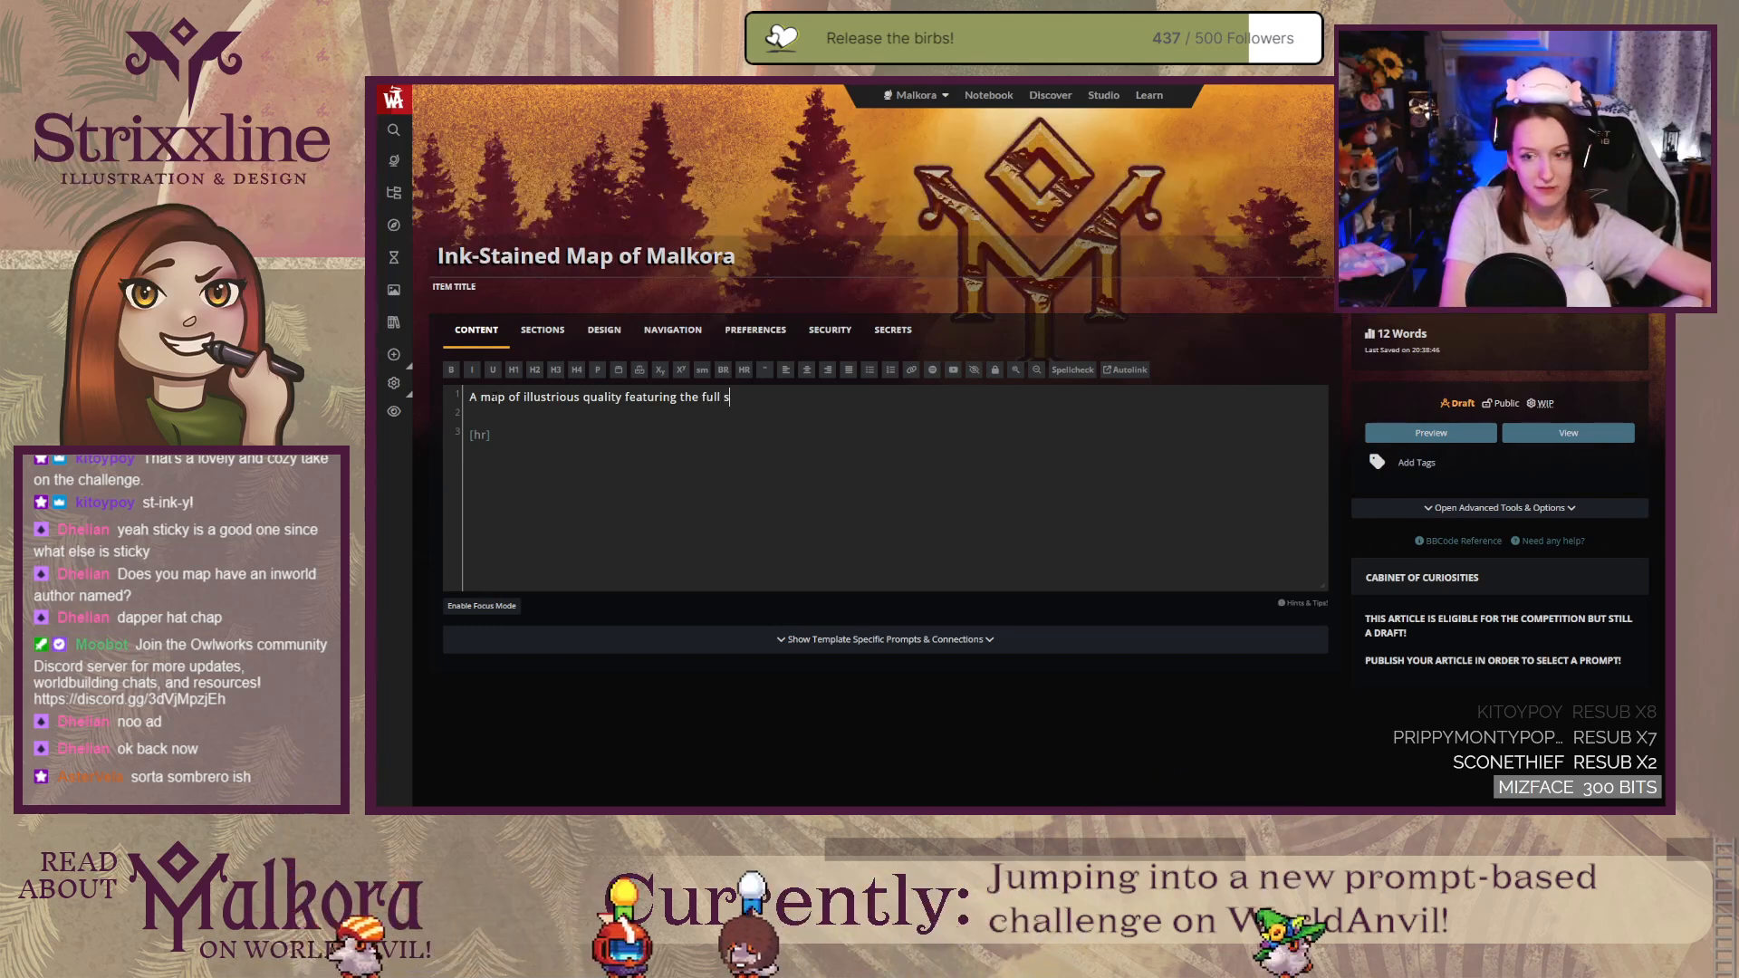
{"action": "type", "text": "pan of Malkora"}
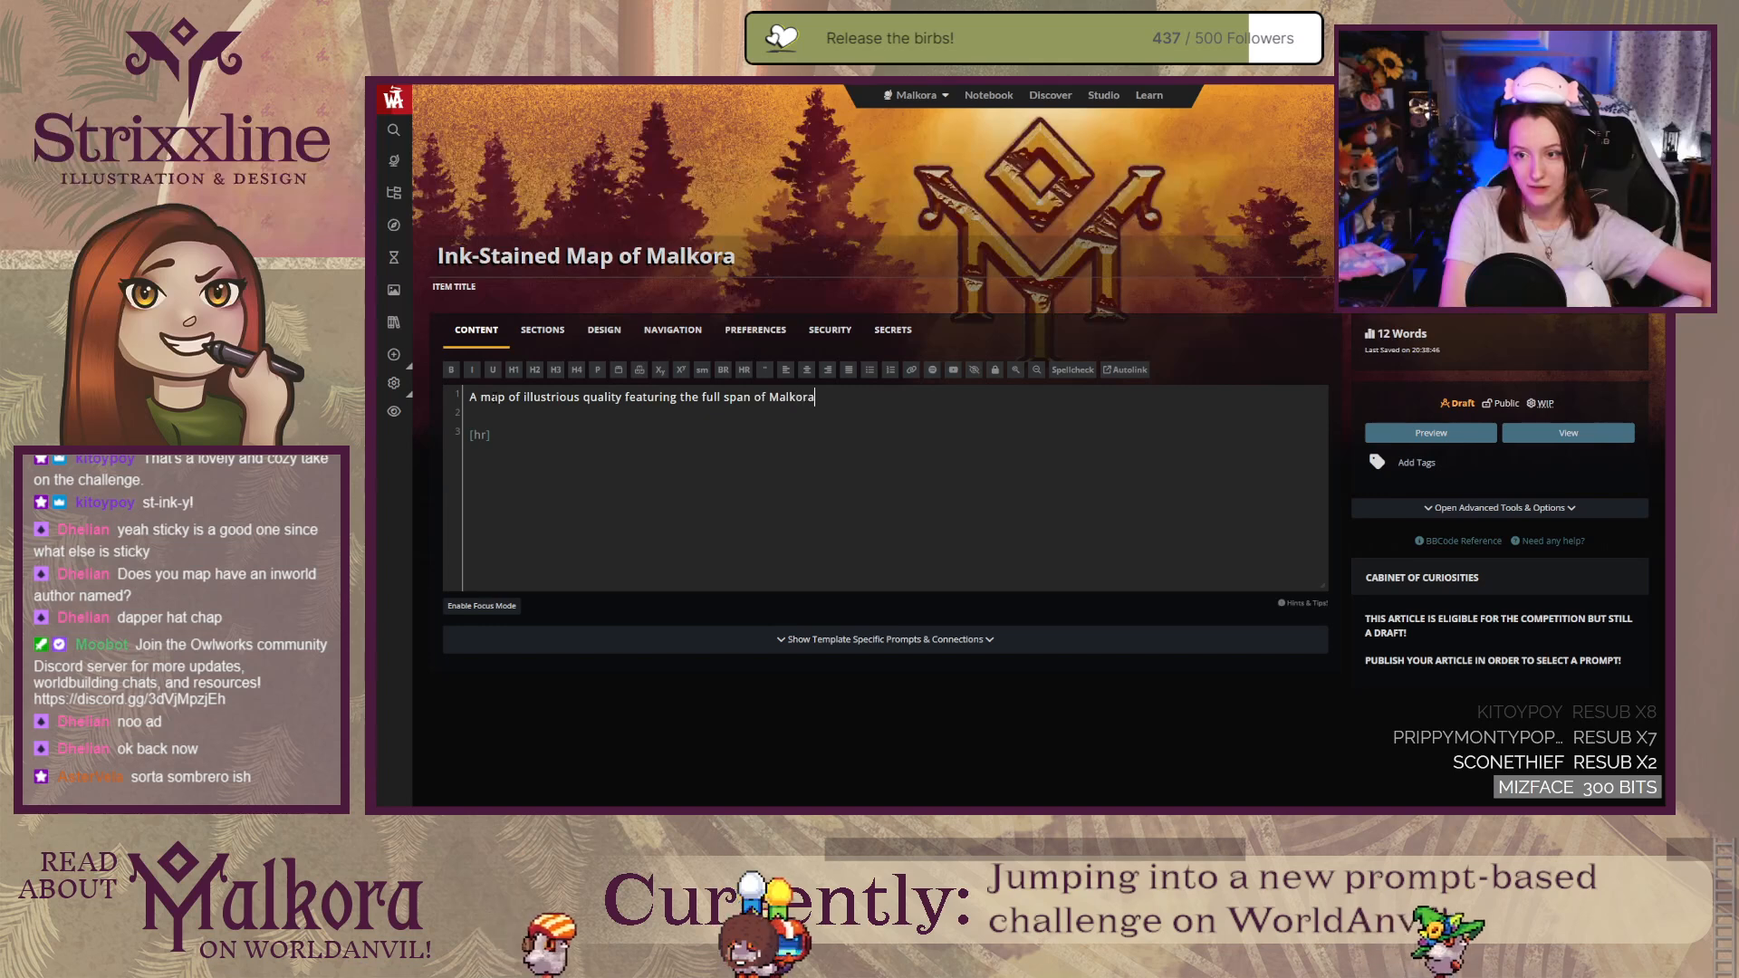
{"action": "type", "text": "'s landmas"}
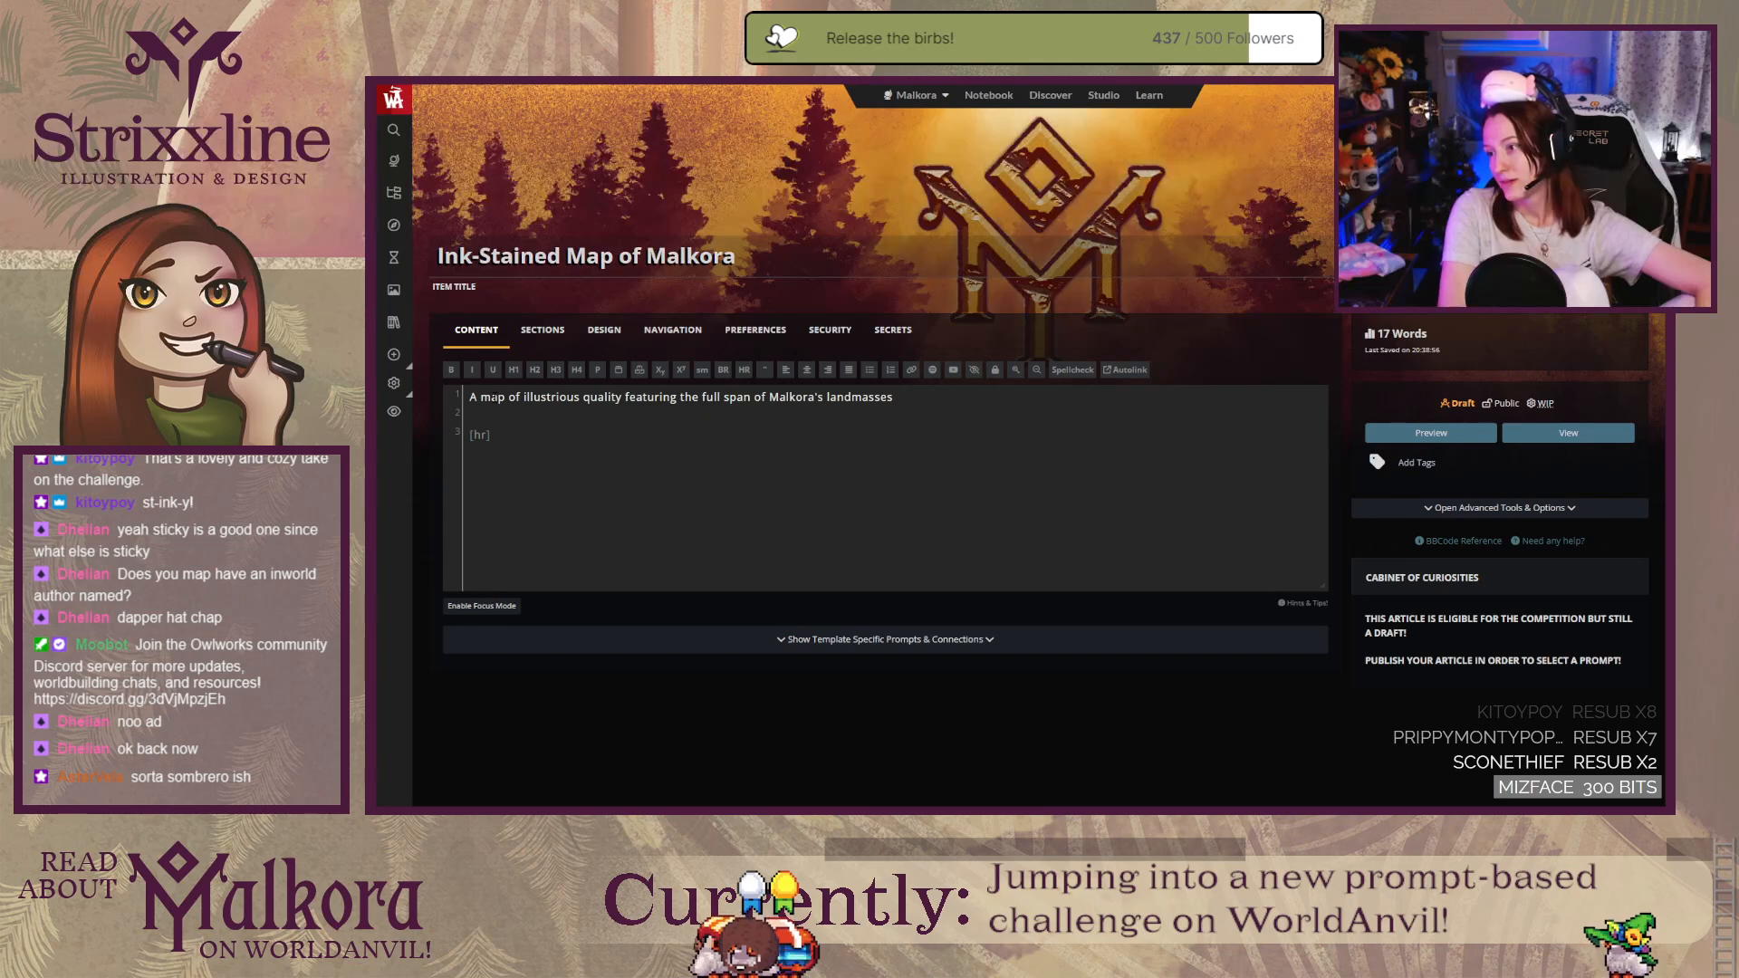
{"action": "type", "text": "ses"}
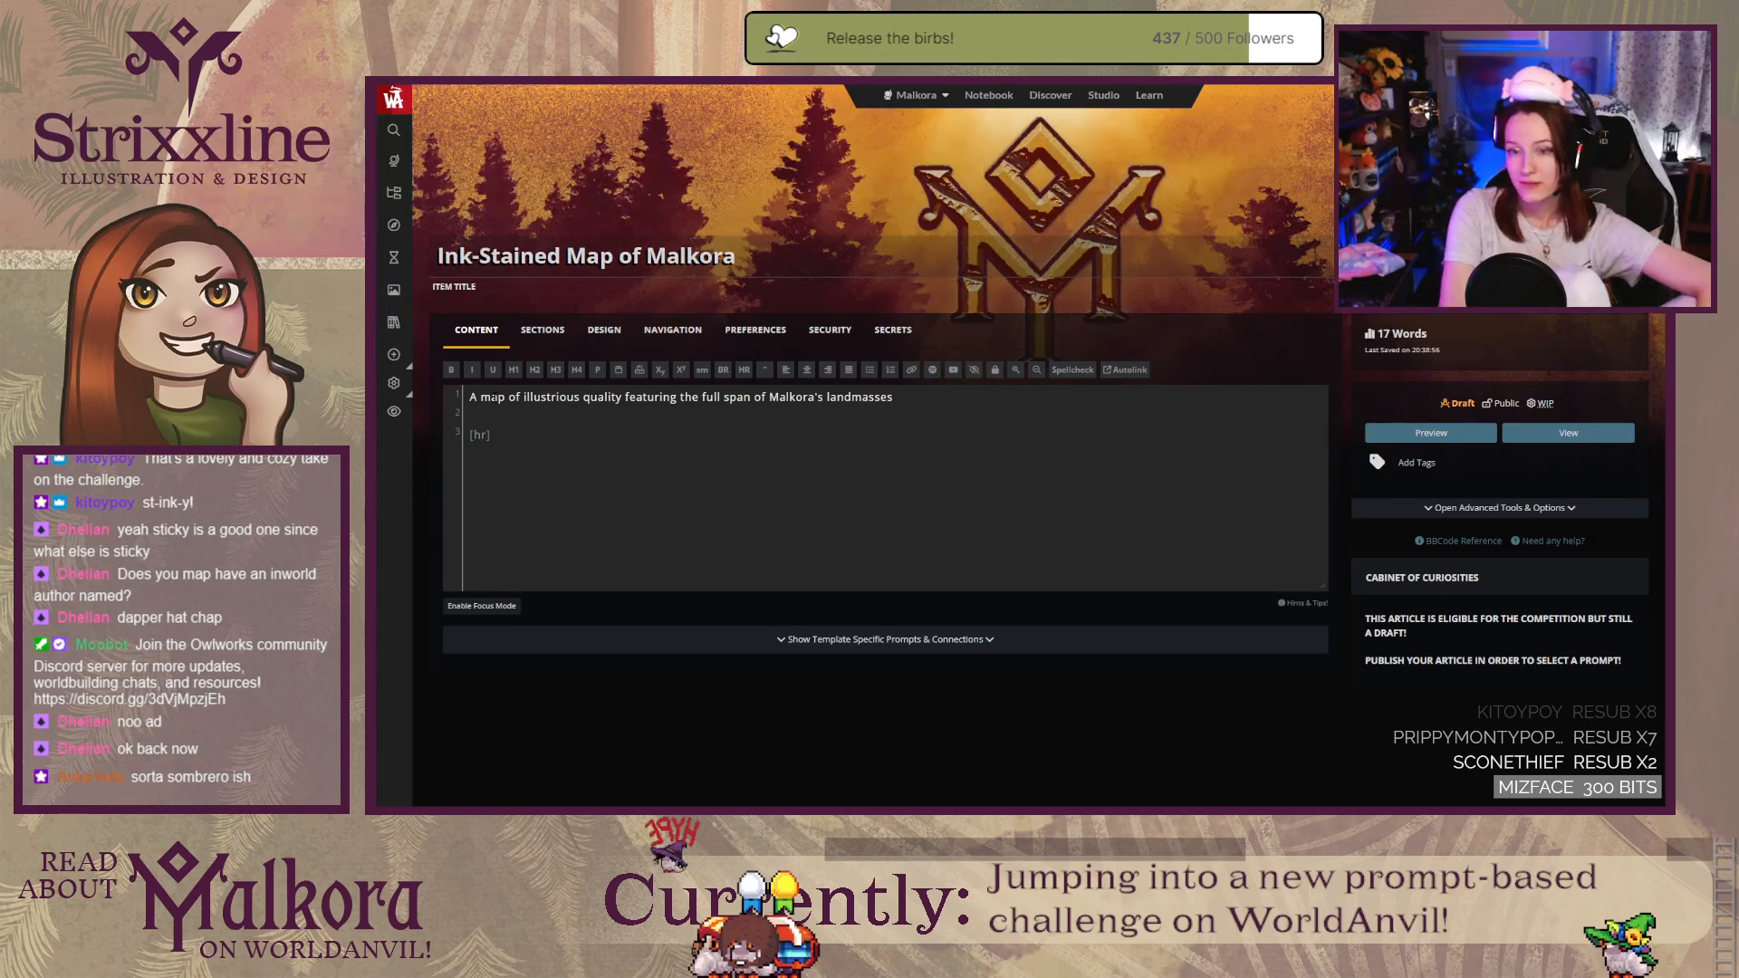
Step: Continue the opening sentence with ", now partially destroyed."
{"action": "type", "text": ","}
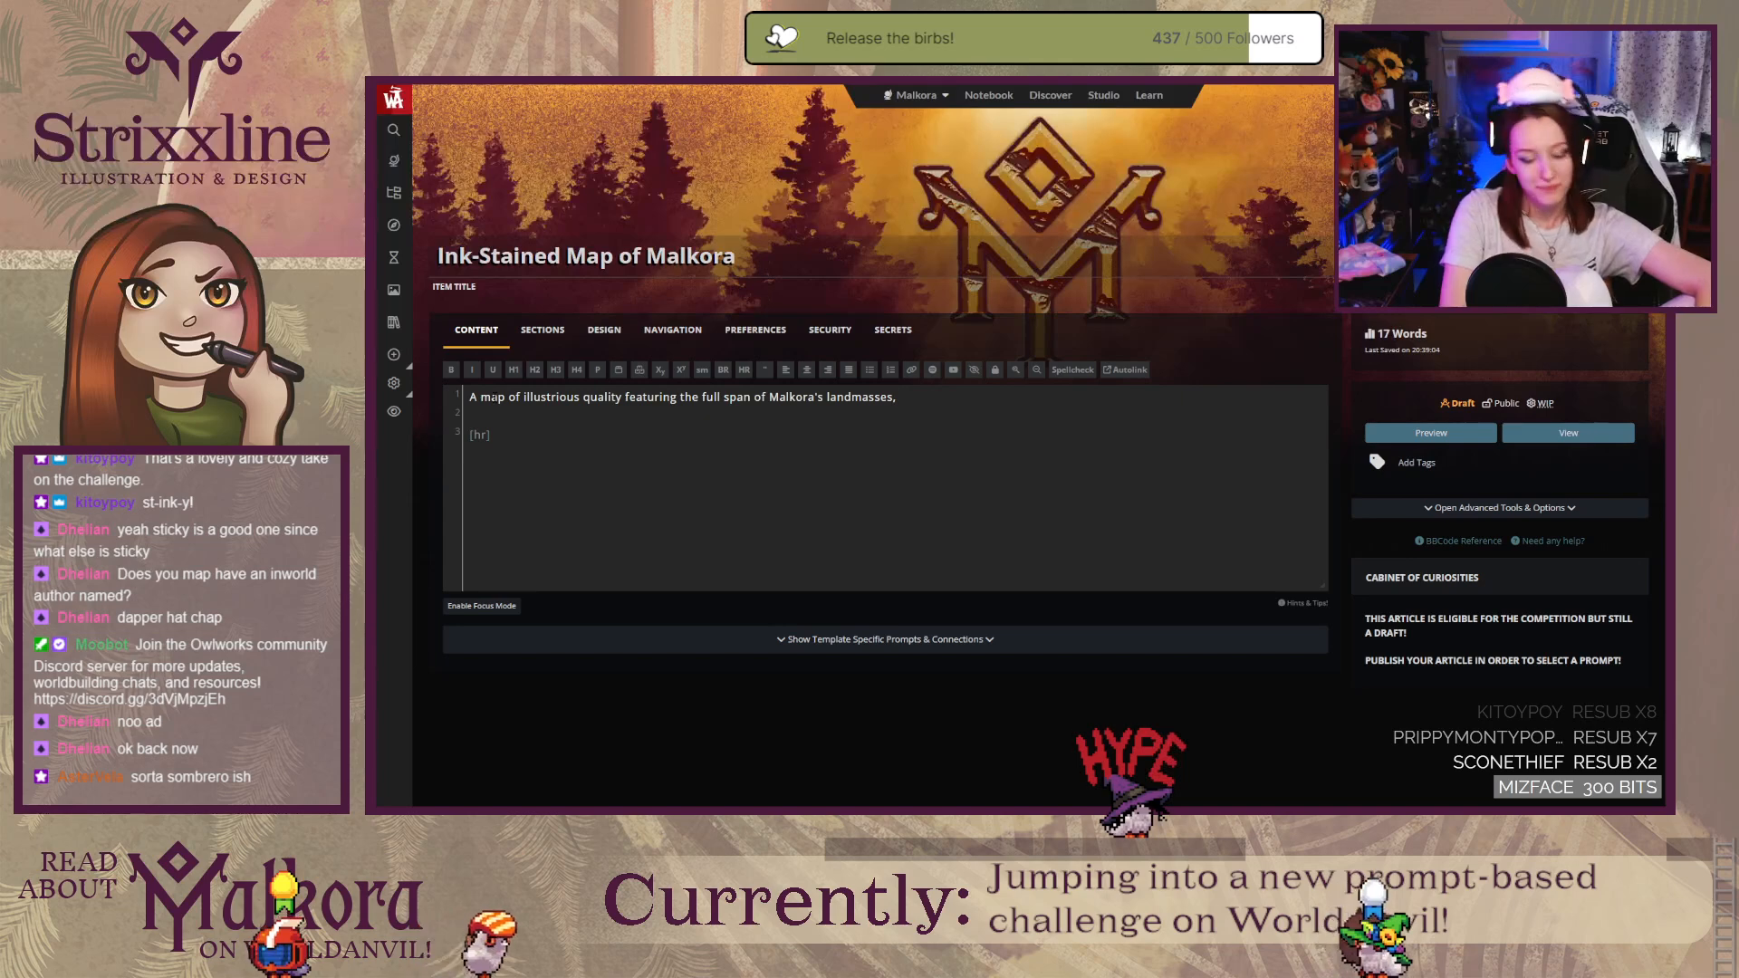
{"action": "type", "text": "ow destroyed"}
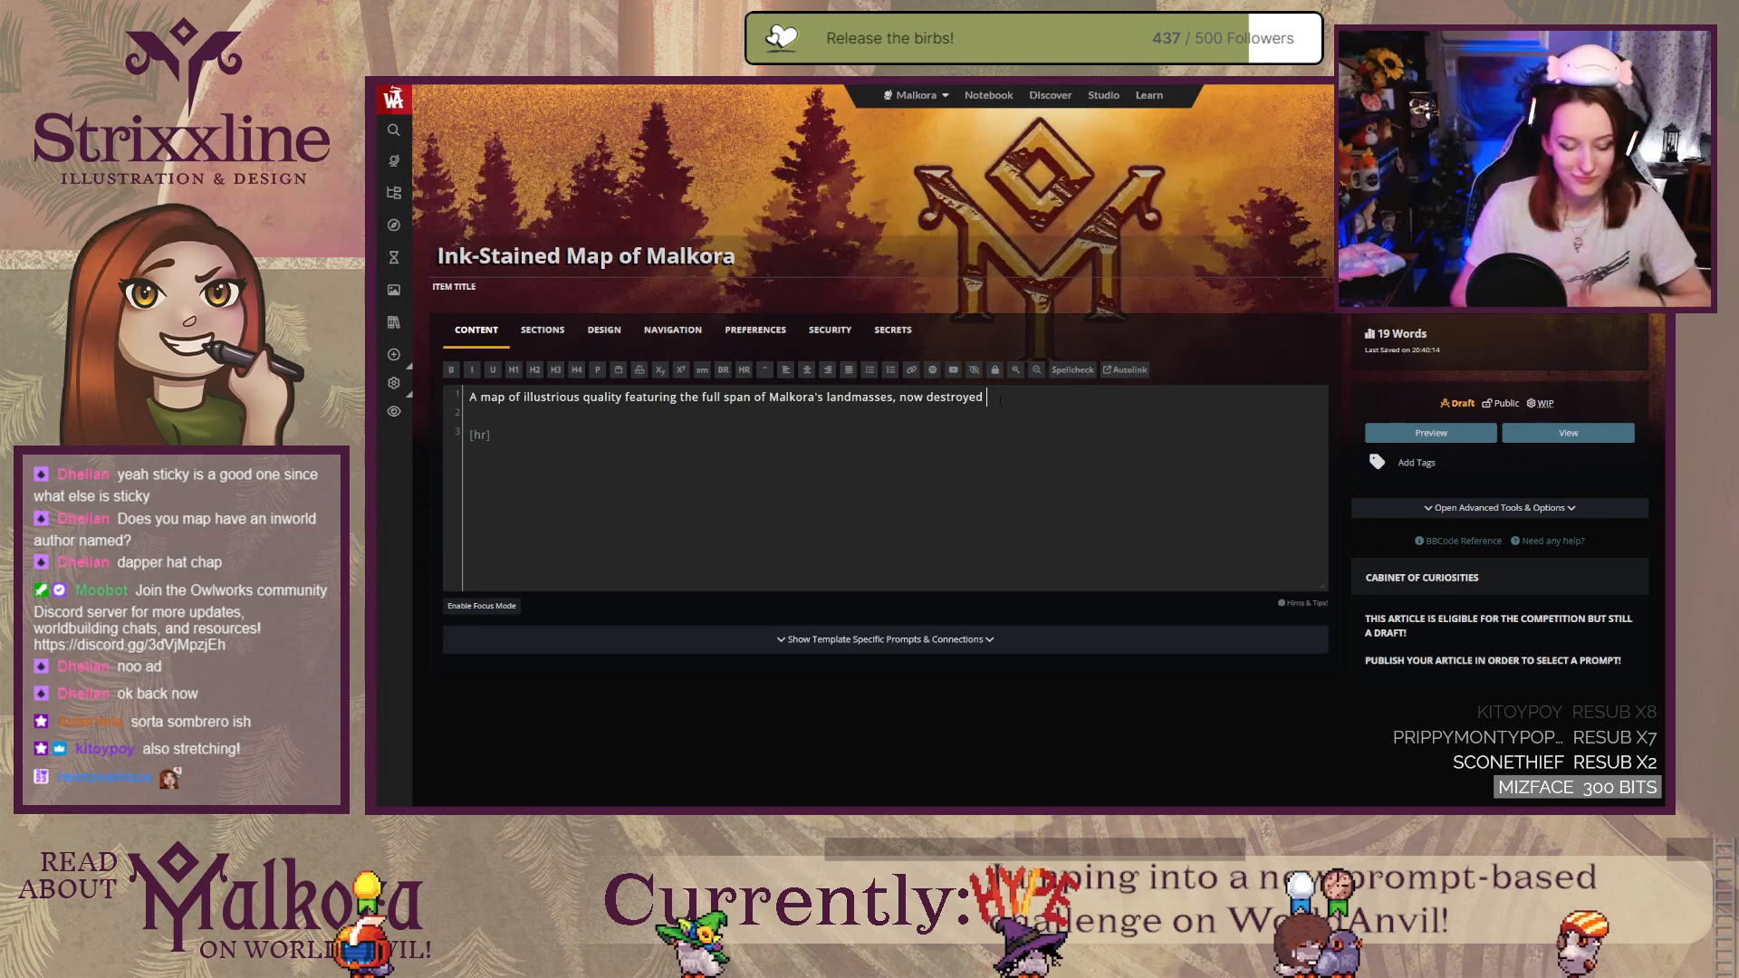
{"action": "key", "text": "BackSpace"}
{"action": "key", "text": "BackSpace"}
{"action": "key", "text": "BackSpace"}
{"action": "key", "text": "BackSpace"}
{"action": "key", "text": "BackSpace"}
{"action": "key", "text": "BackSpace"}
{"action": "key", "text": "BackSpace"}
{"action": "key", "text": "BackSpace"}
{"action": "key", "text": "BackSpace"}
{"action": "key", "text": "BackSpace"}
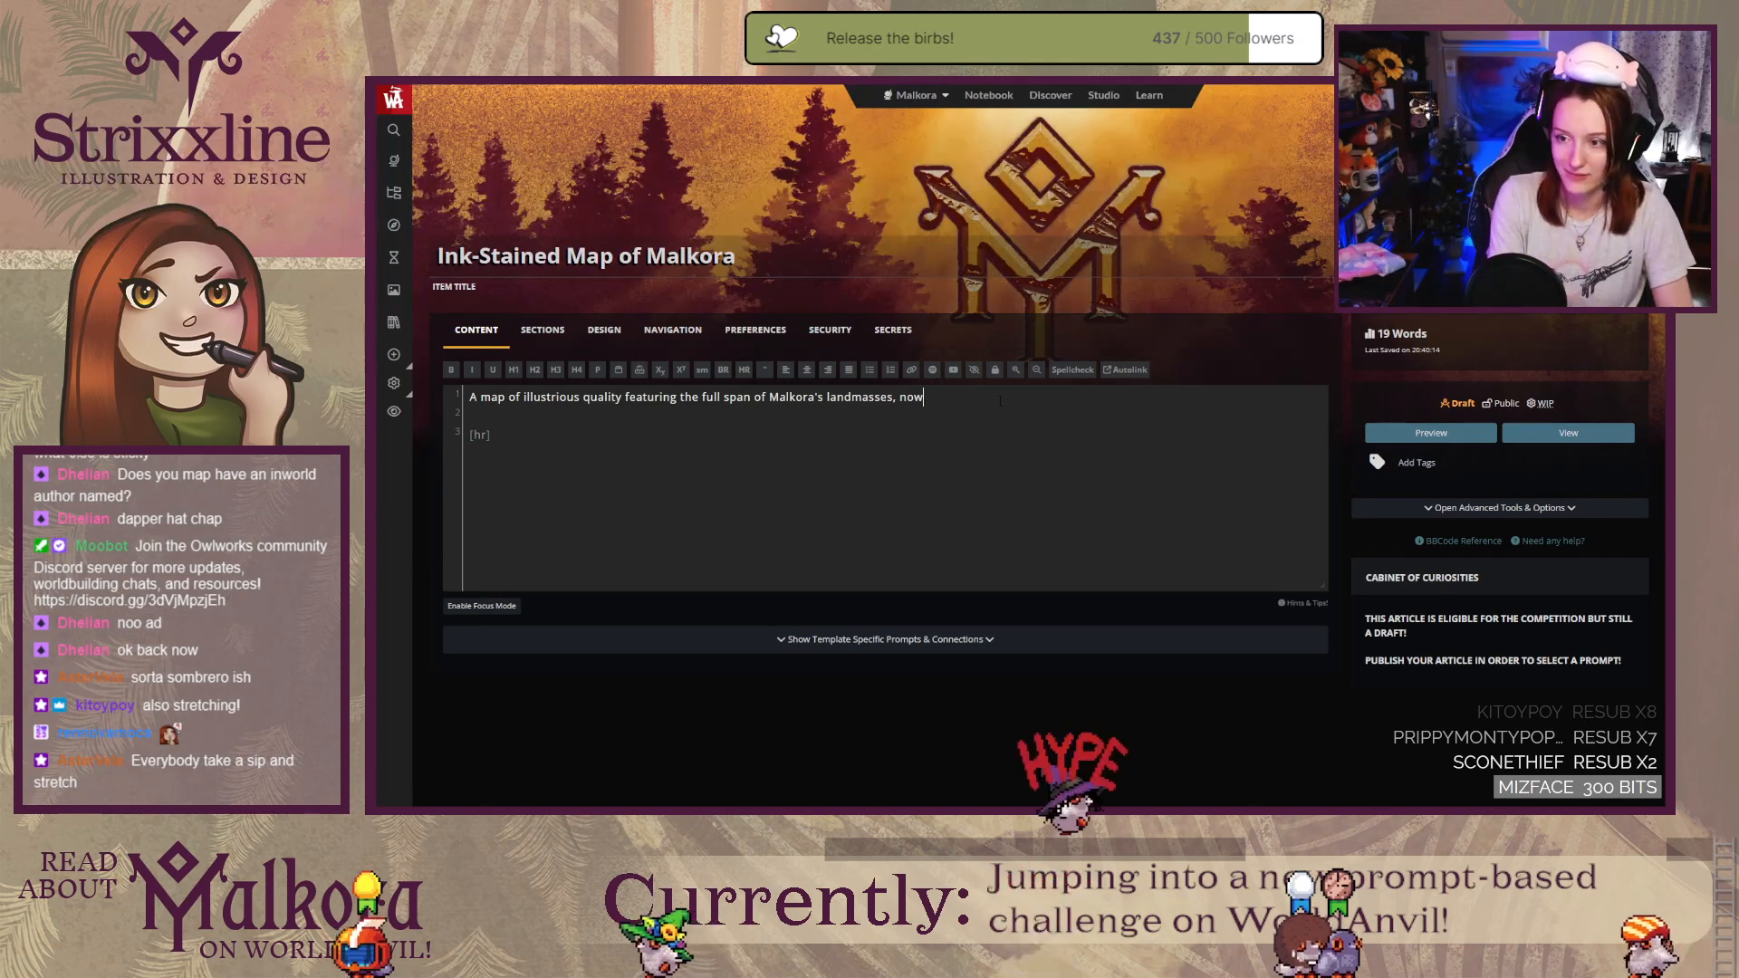
{"action": "type", "text": "partially des"}
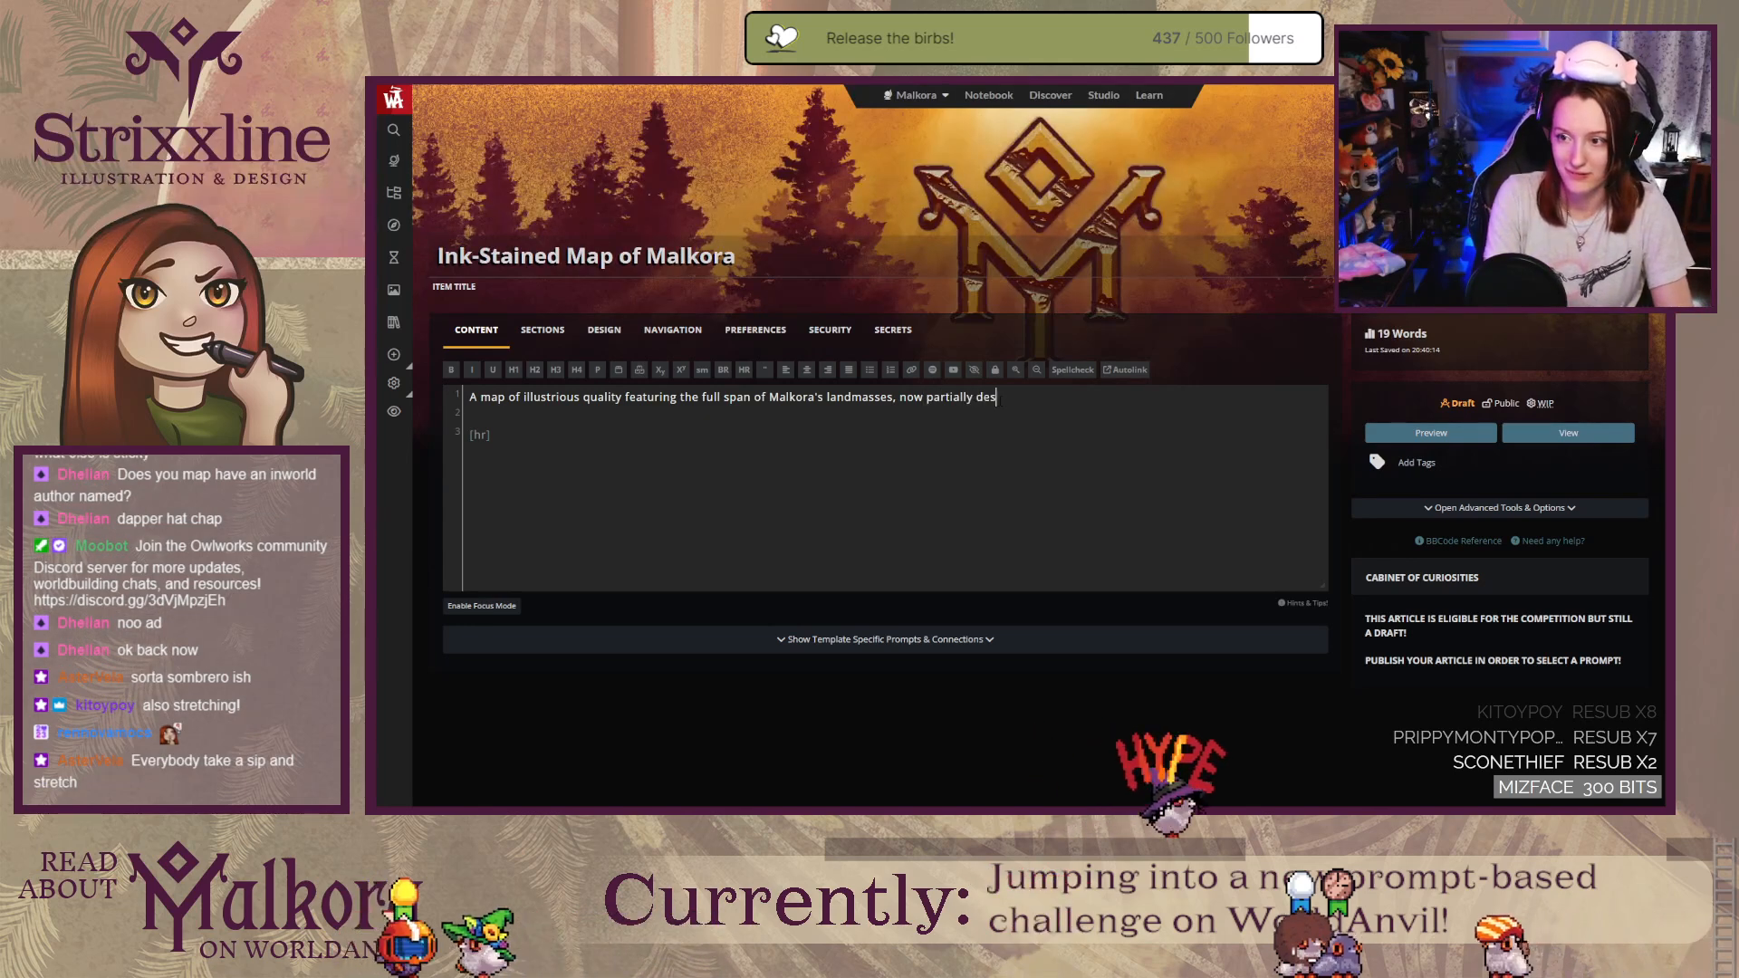
{"action": "type", "text": "troyed"}
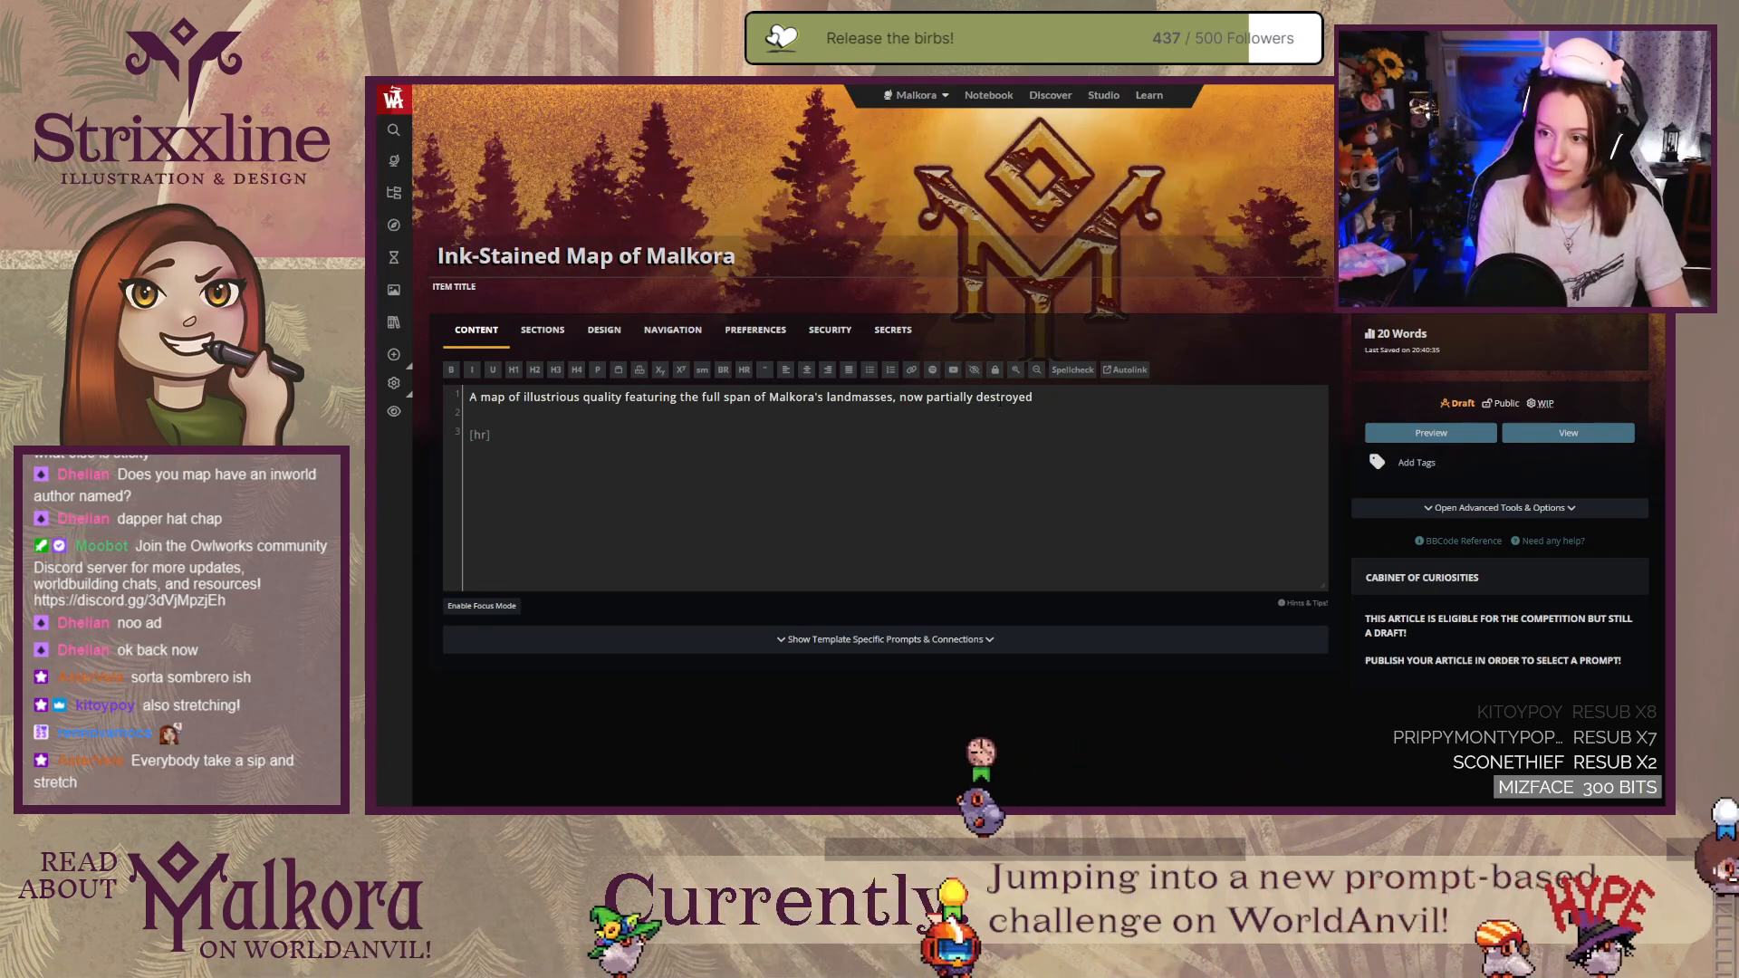
{"action": "type", "text": "."}
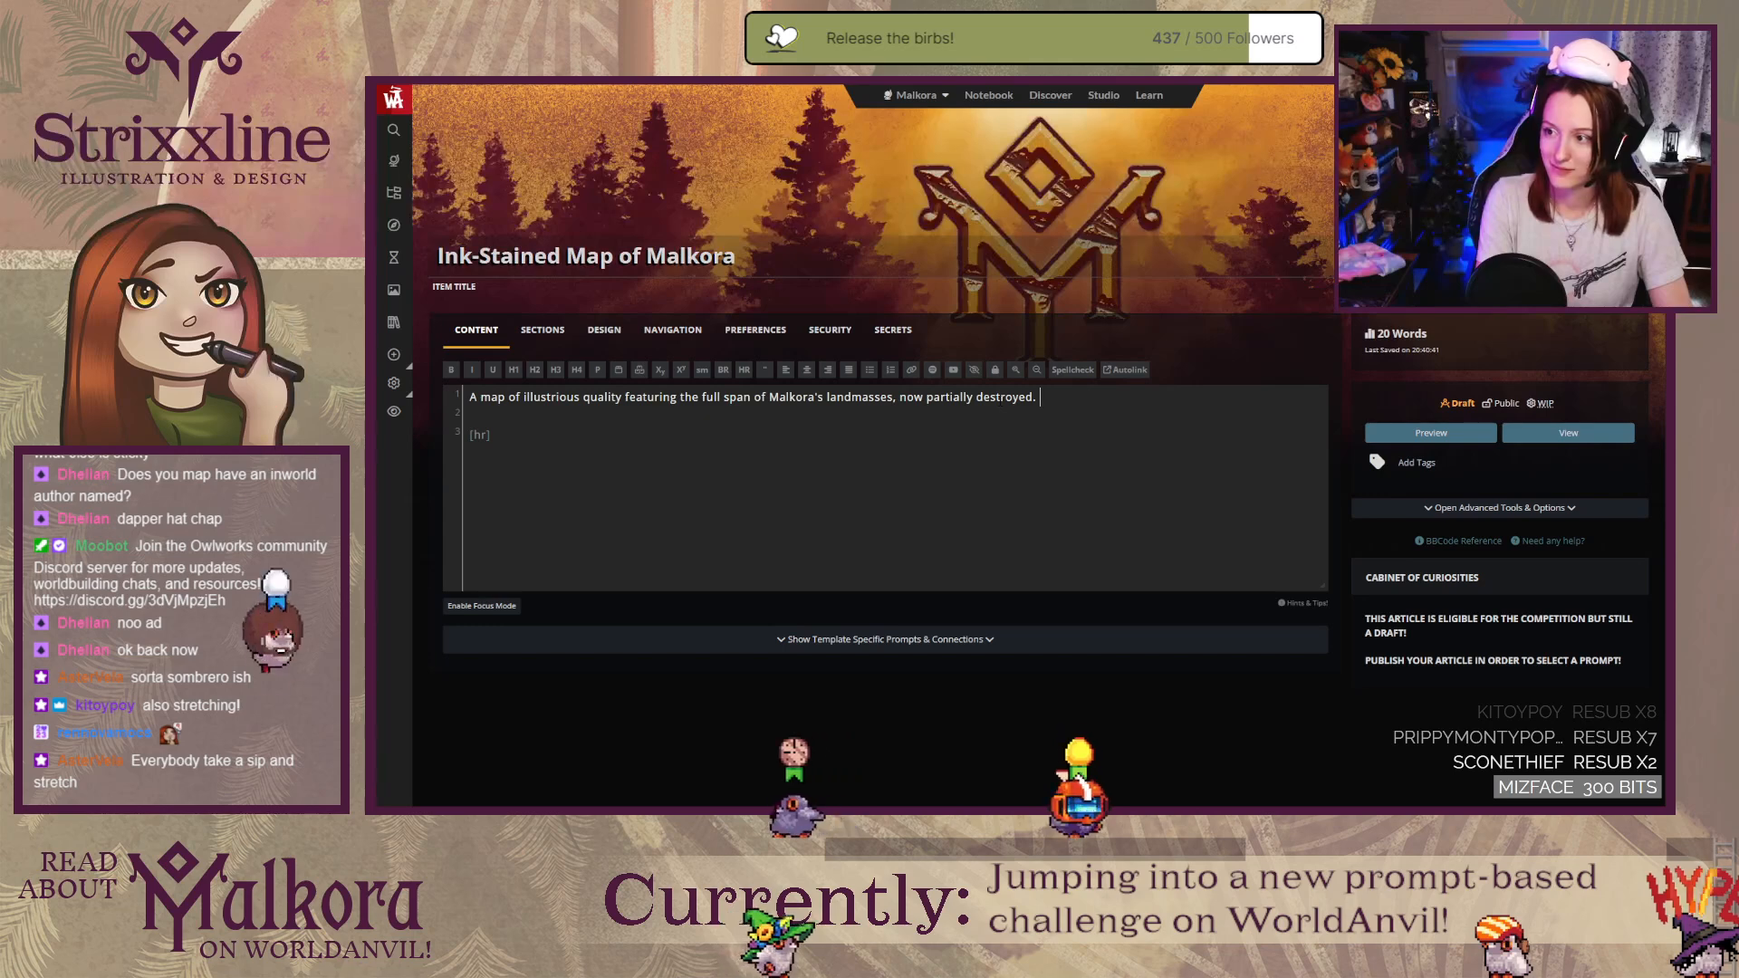
Step: Draft "The damage to the map is fresh," and delete everything following "landmasses" in the opening line
{"action": "type", "text": " The damage to the map is fresh,"}
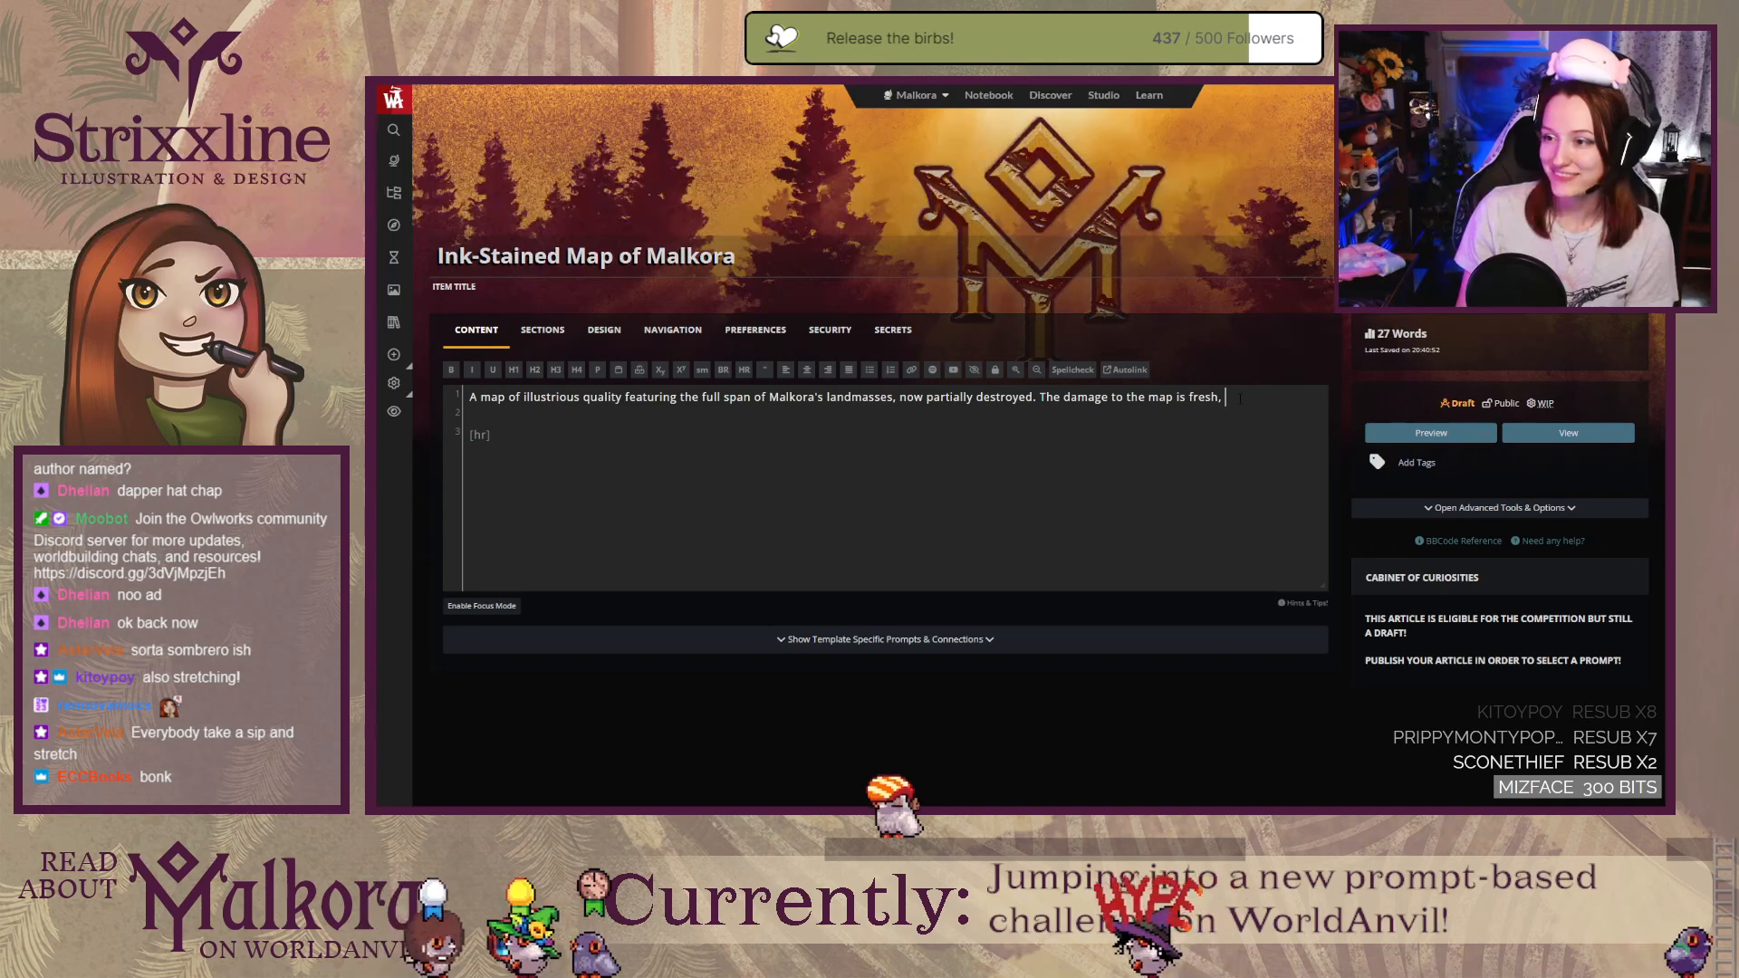
{"action": "left_click_drag", "start_coordinate": [1240, 399], "coordinate": [1040, 399]}
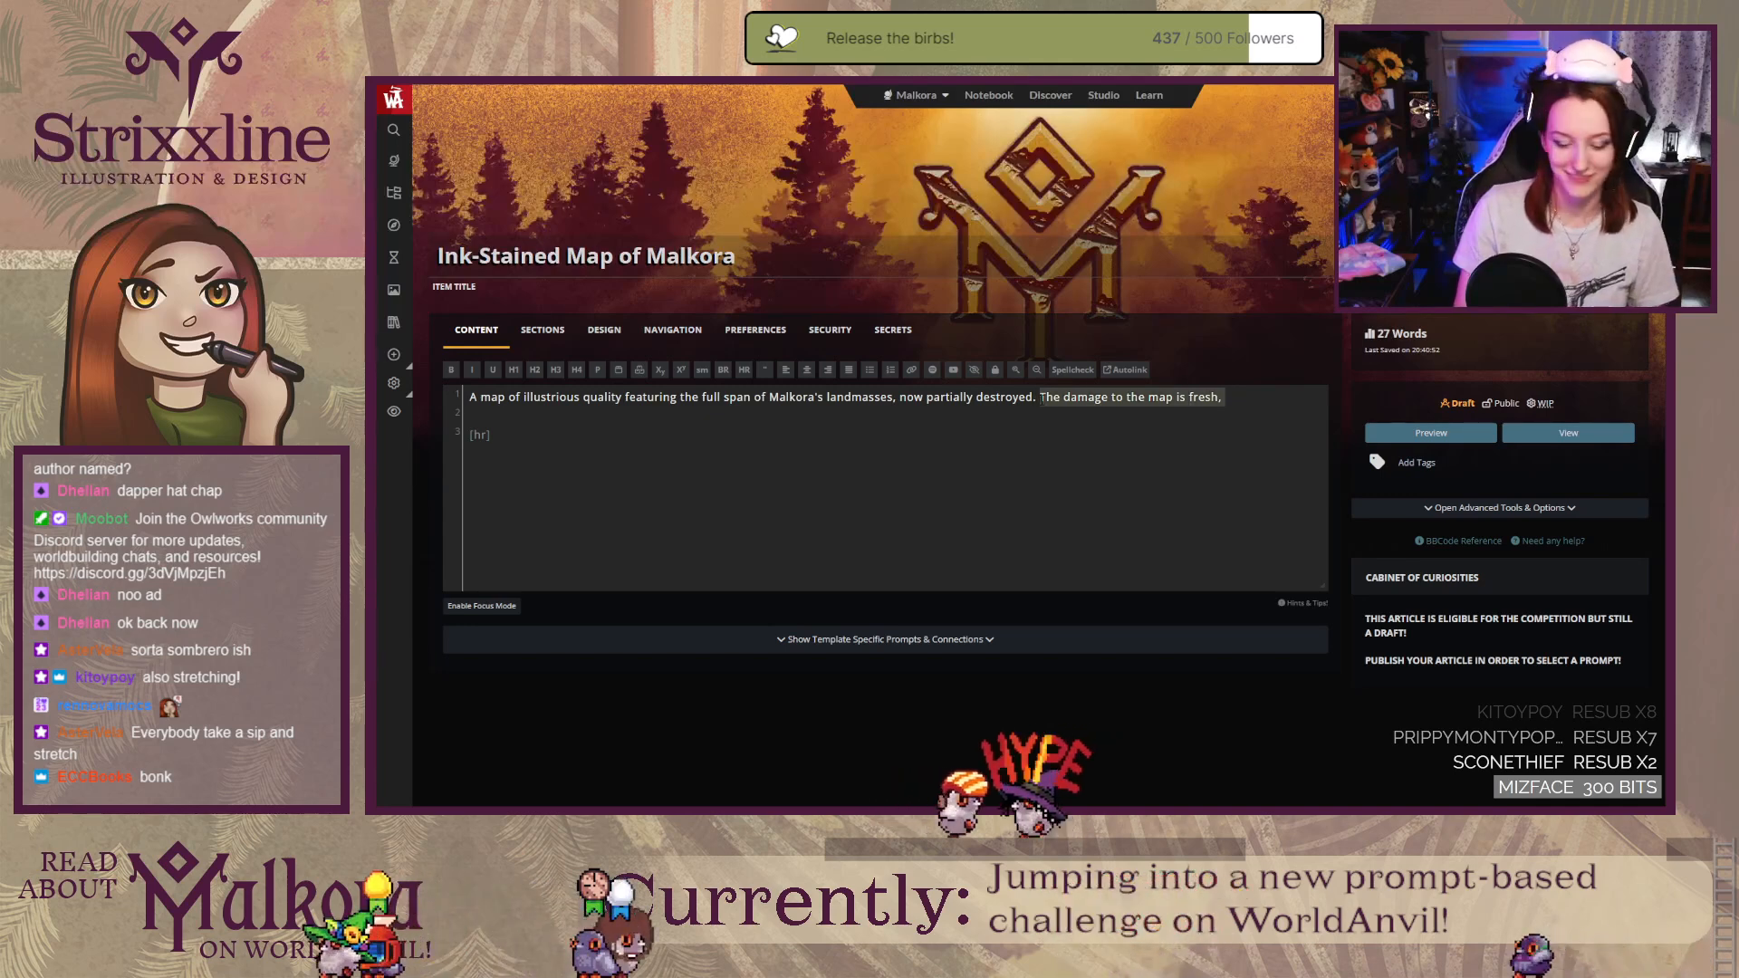
{"action": "key", "text": "BackSpace"}
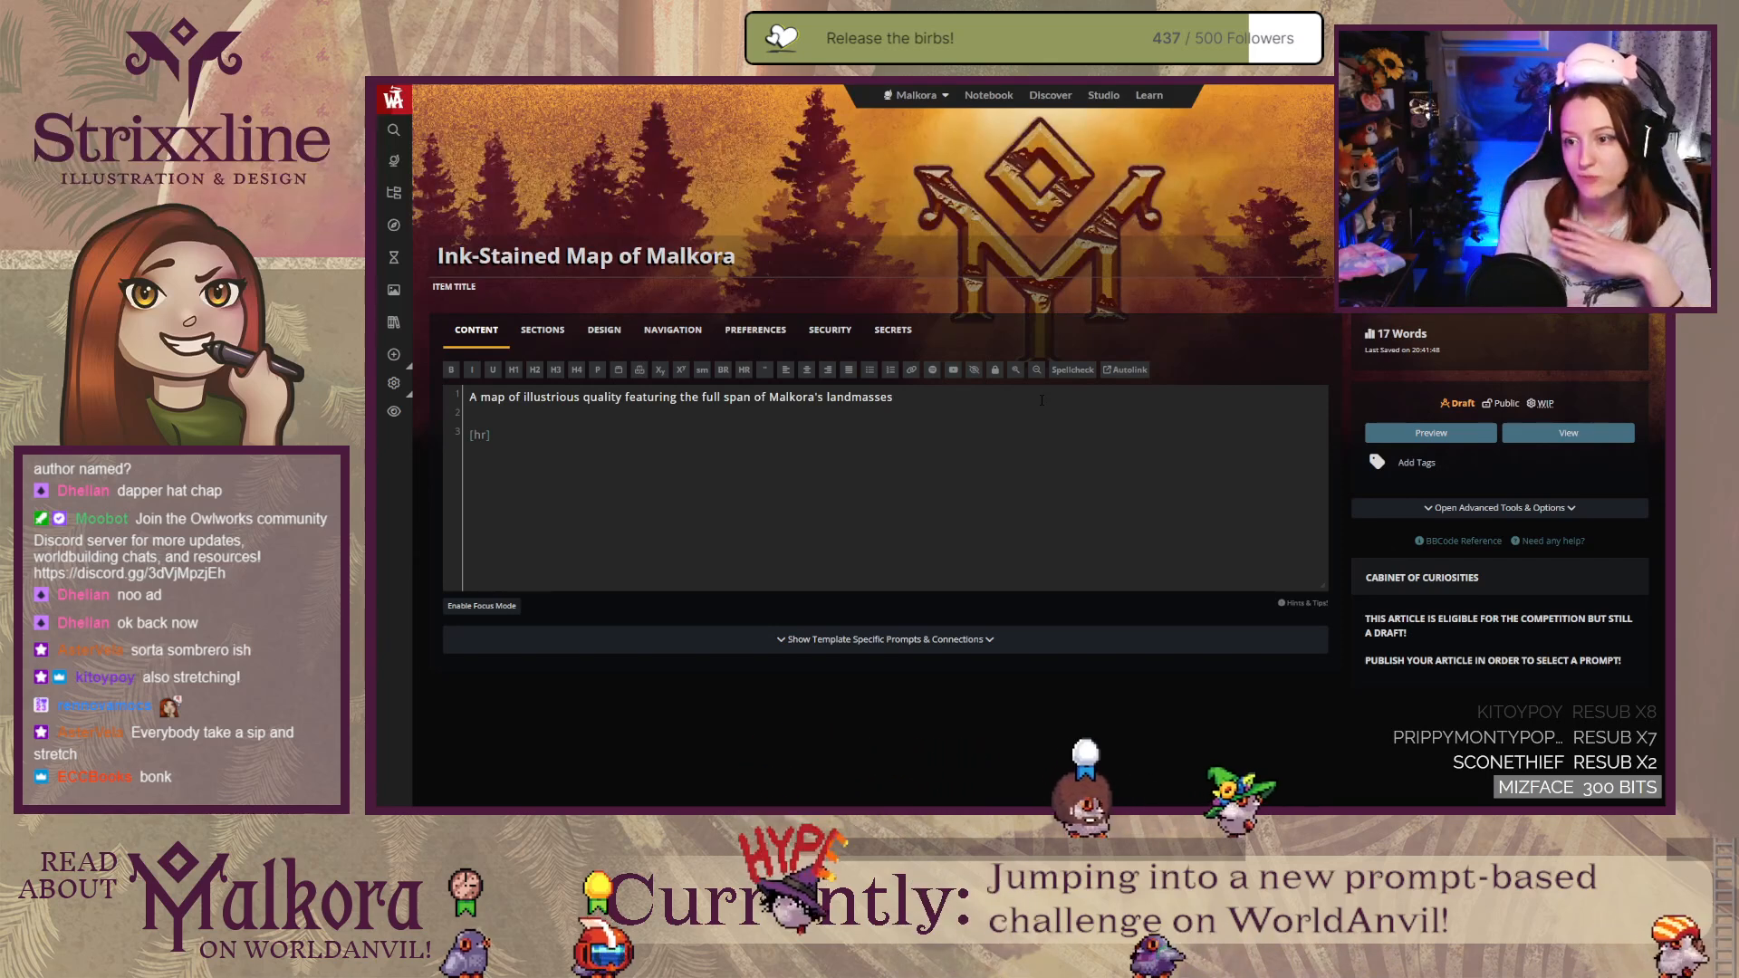
Step: Complete the opening sentence with "— or, at least, it did once."
{"action": "type", "text": "."}
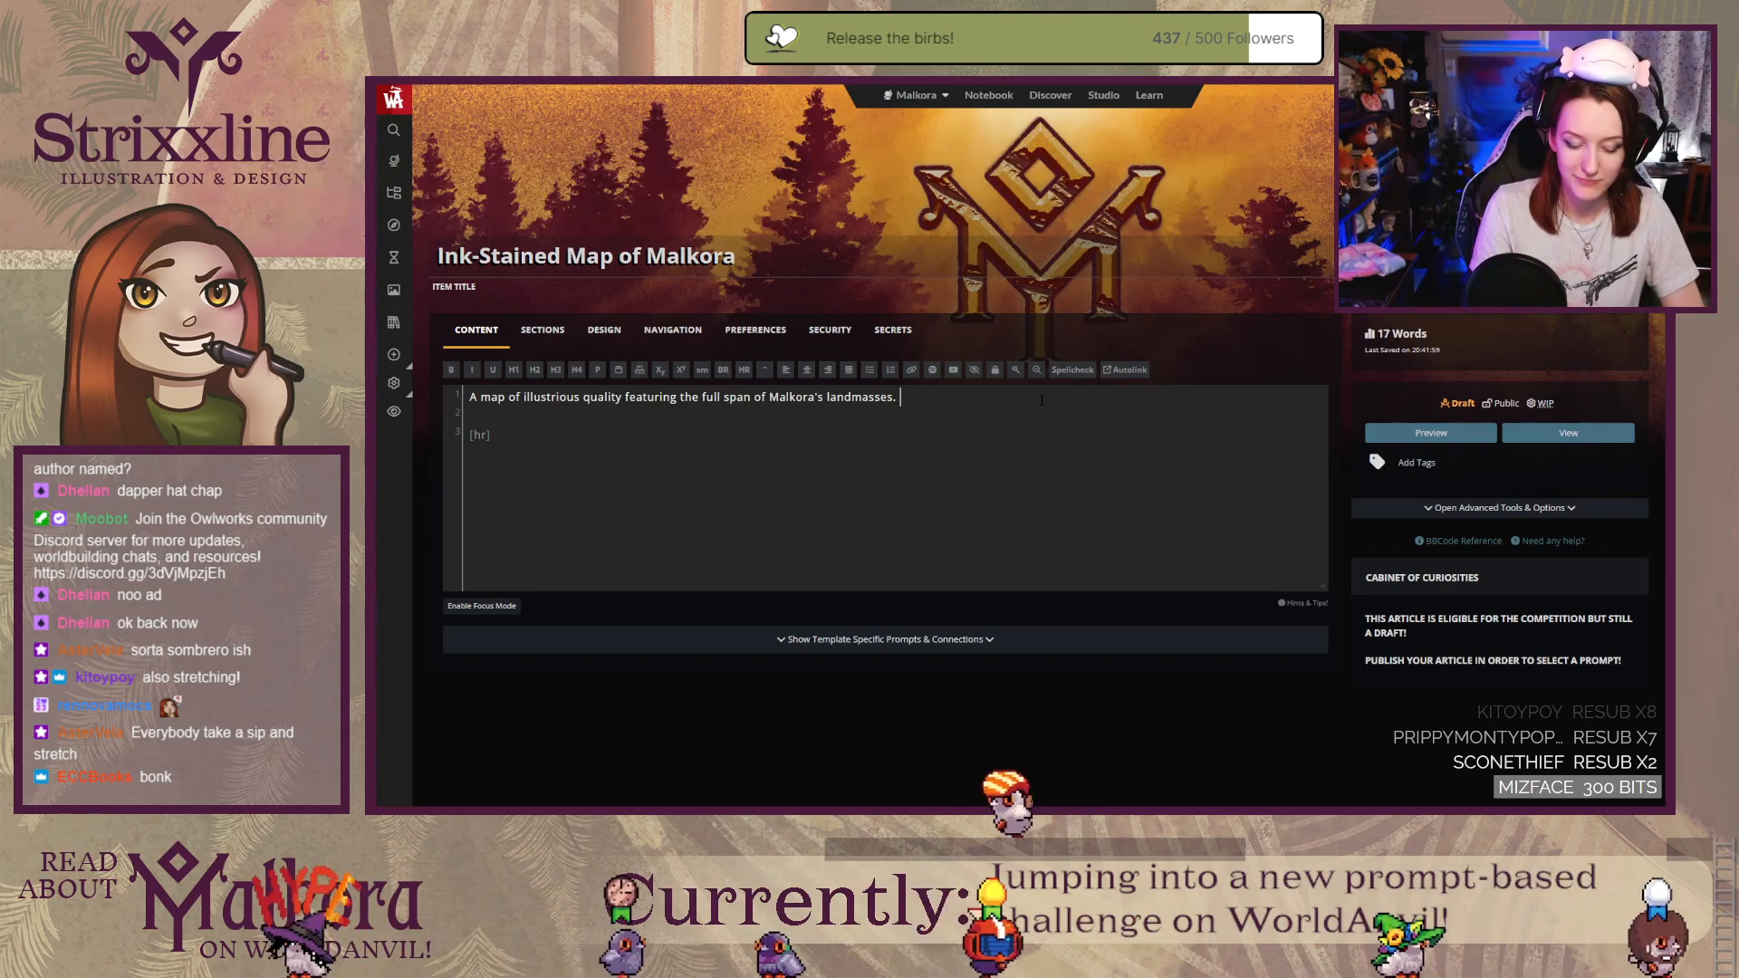
{"action": "key", "text": "BackSpace"}
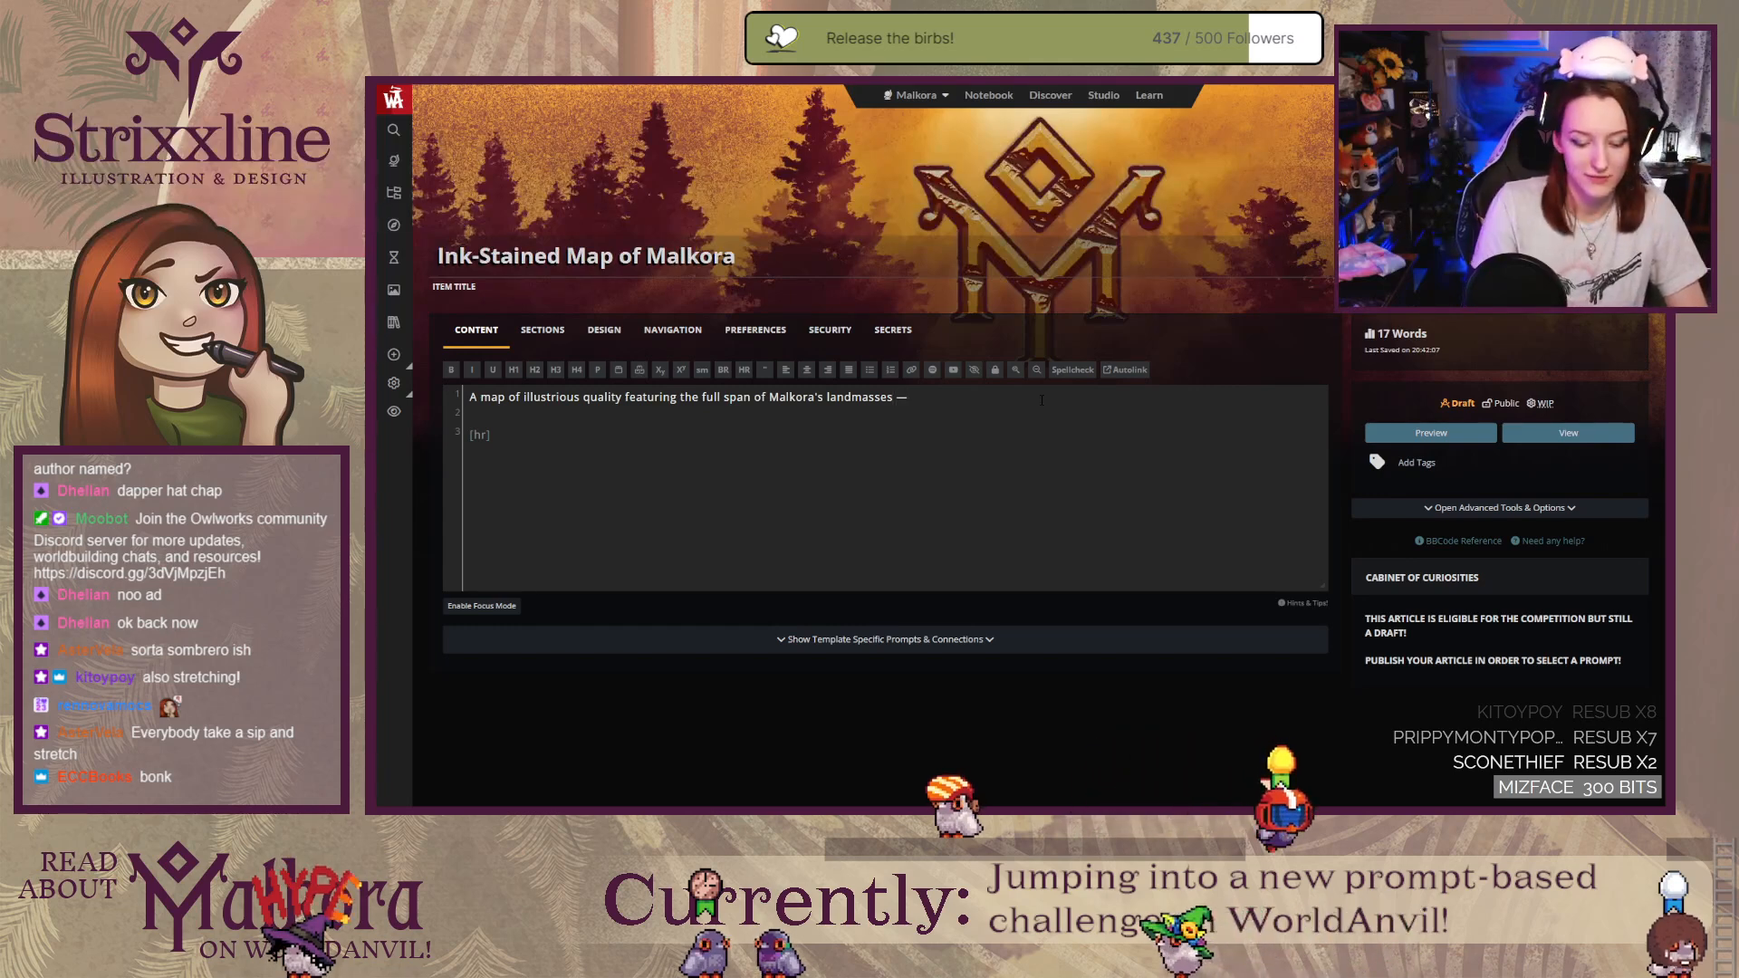
{"action": "type", "text": "or,"}
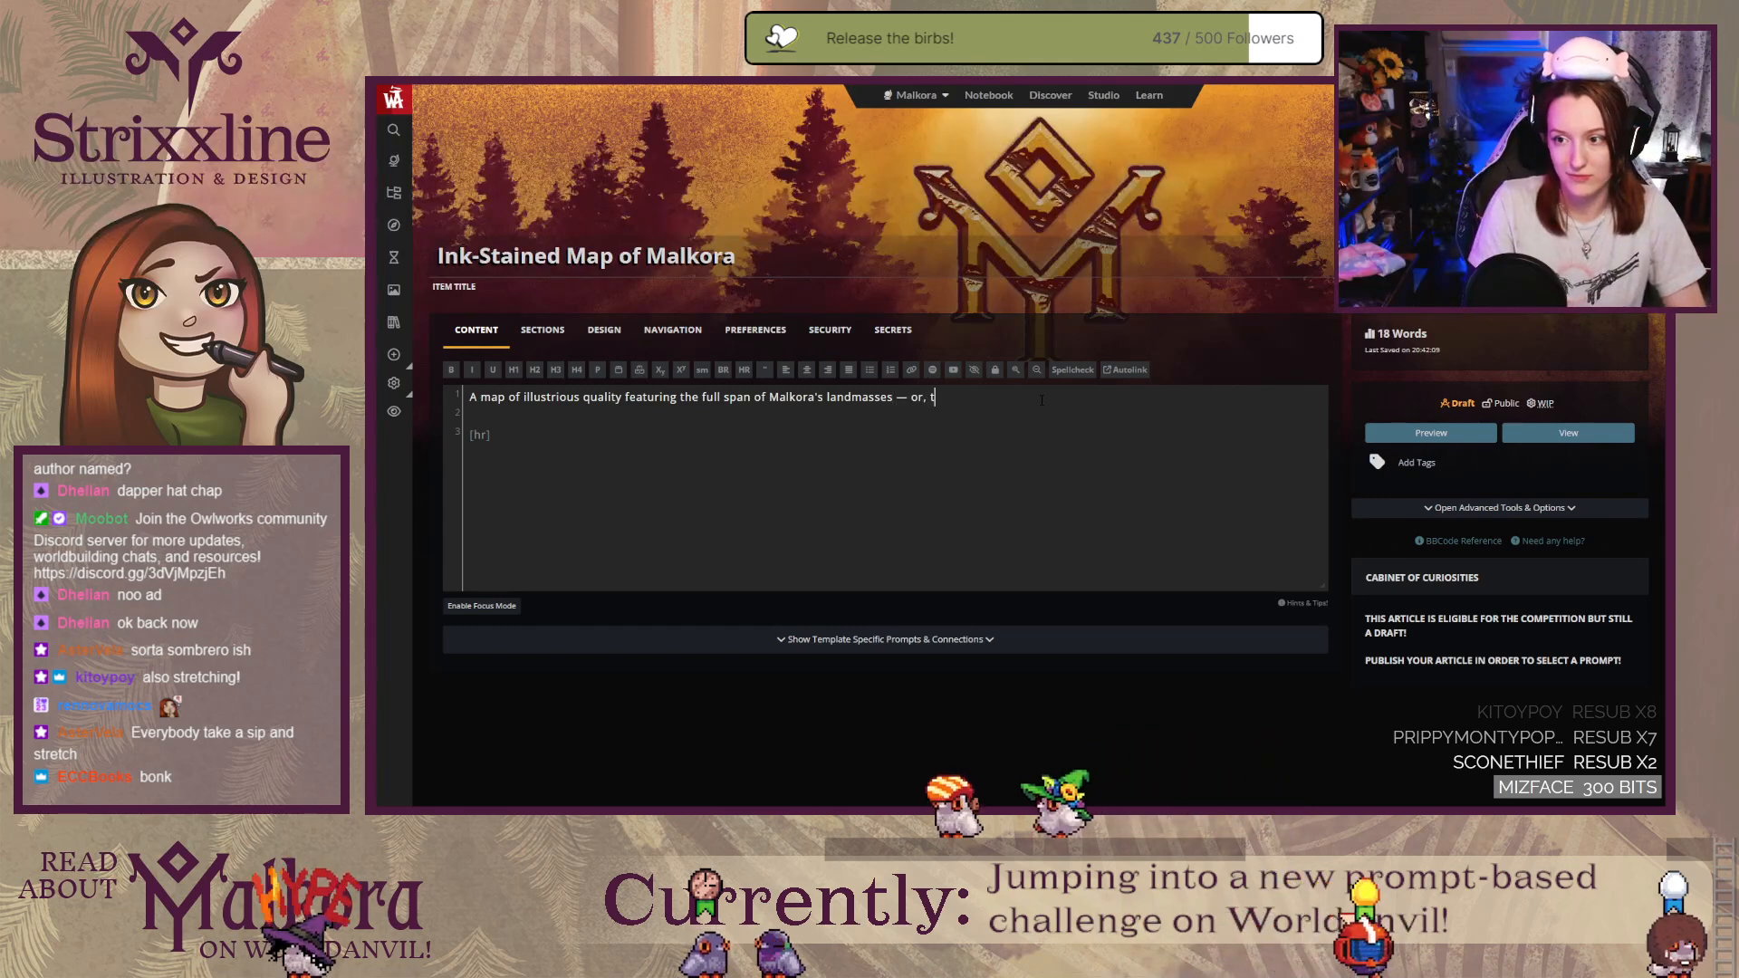
{"action": "type", "text": " at least,"}
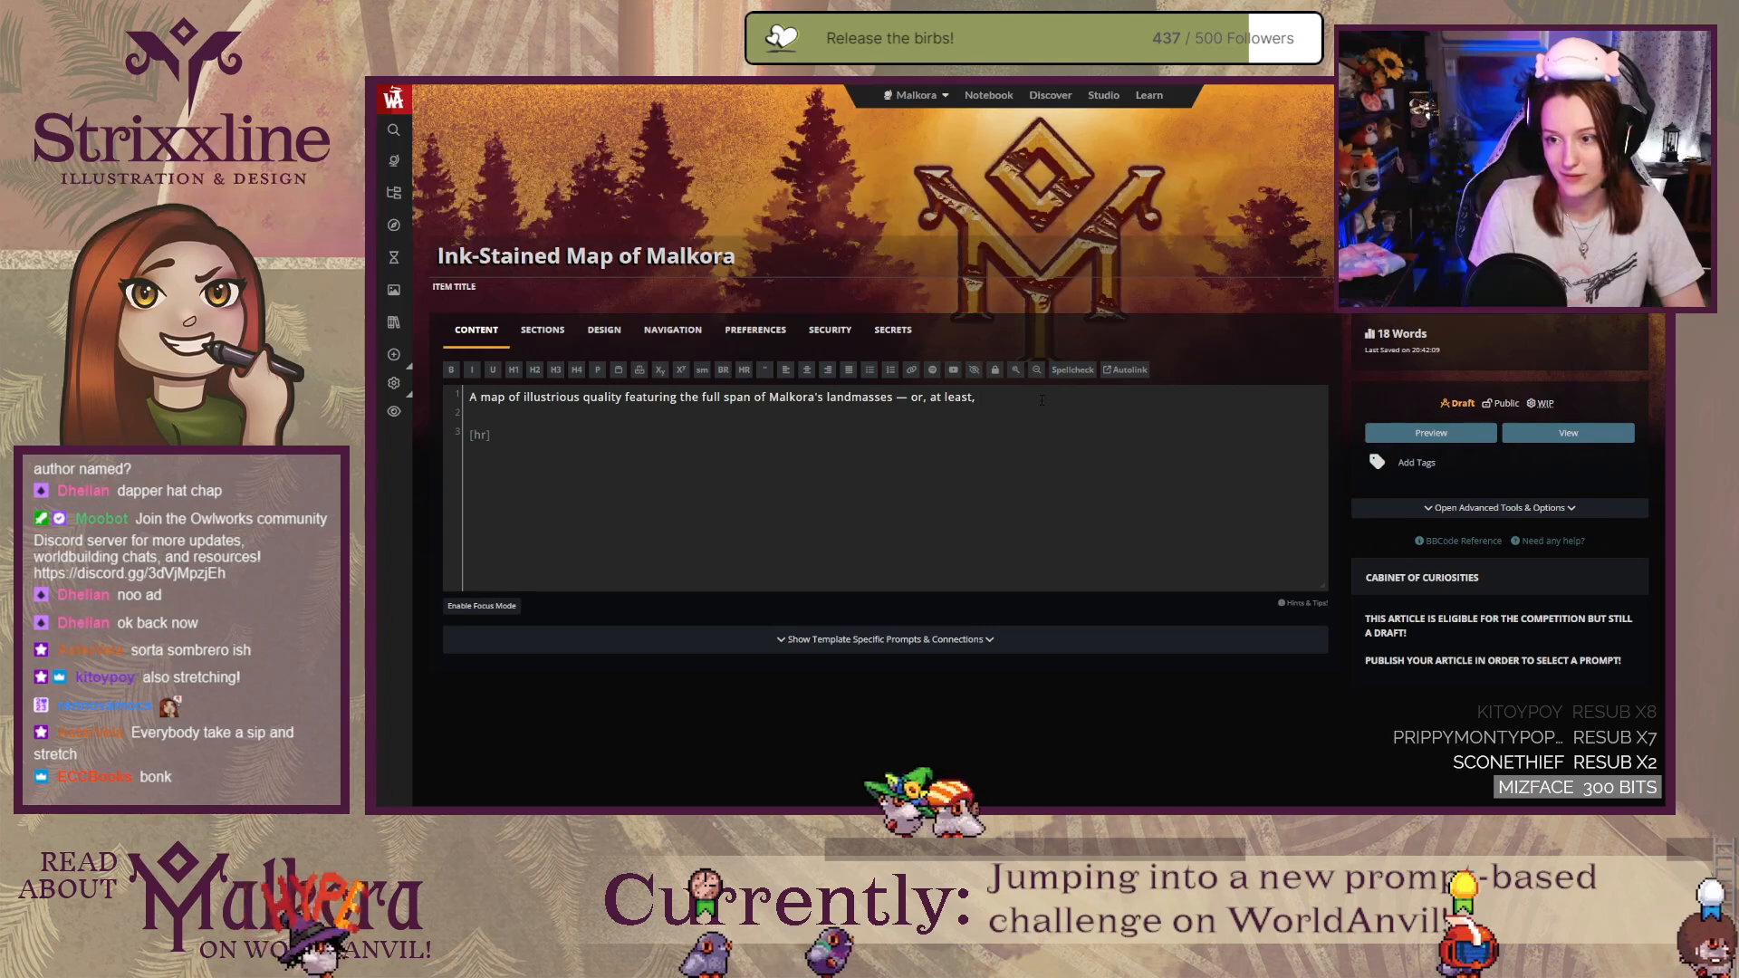
{"action": "type", "text": " it did once."}
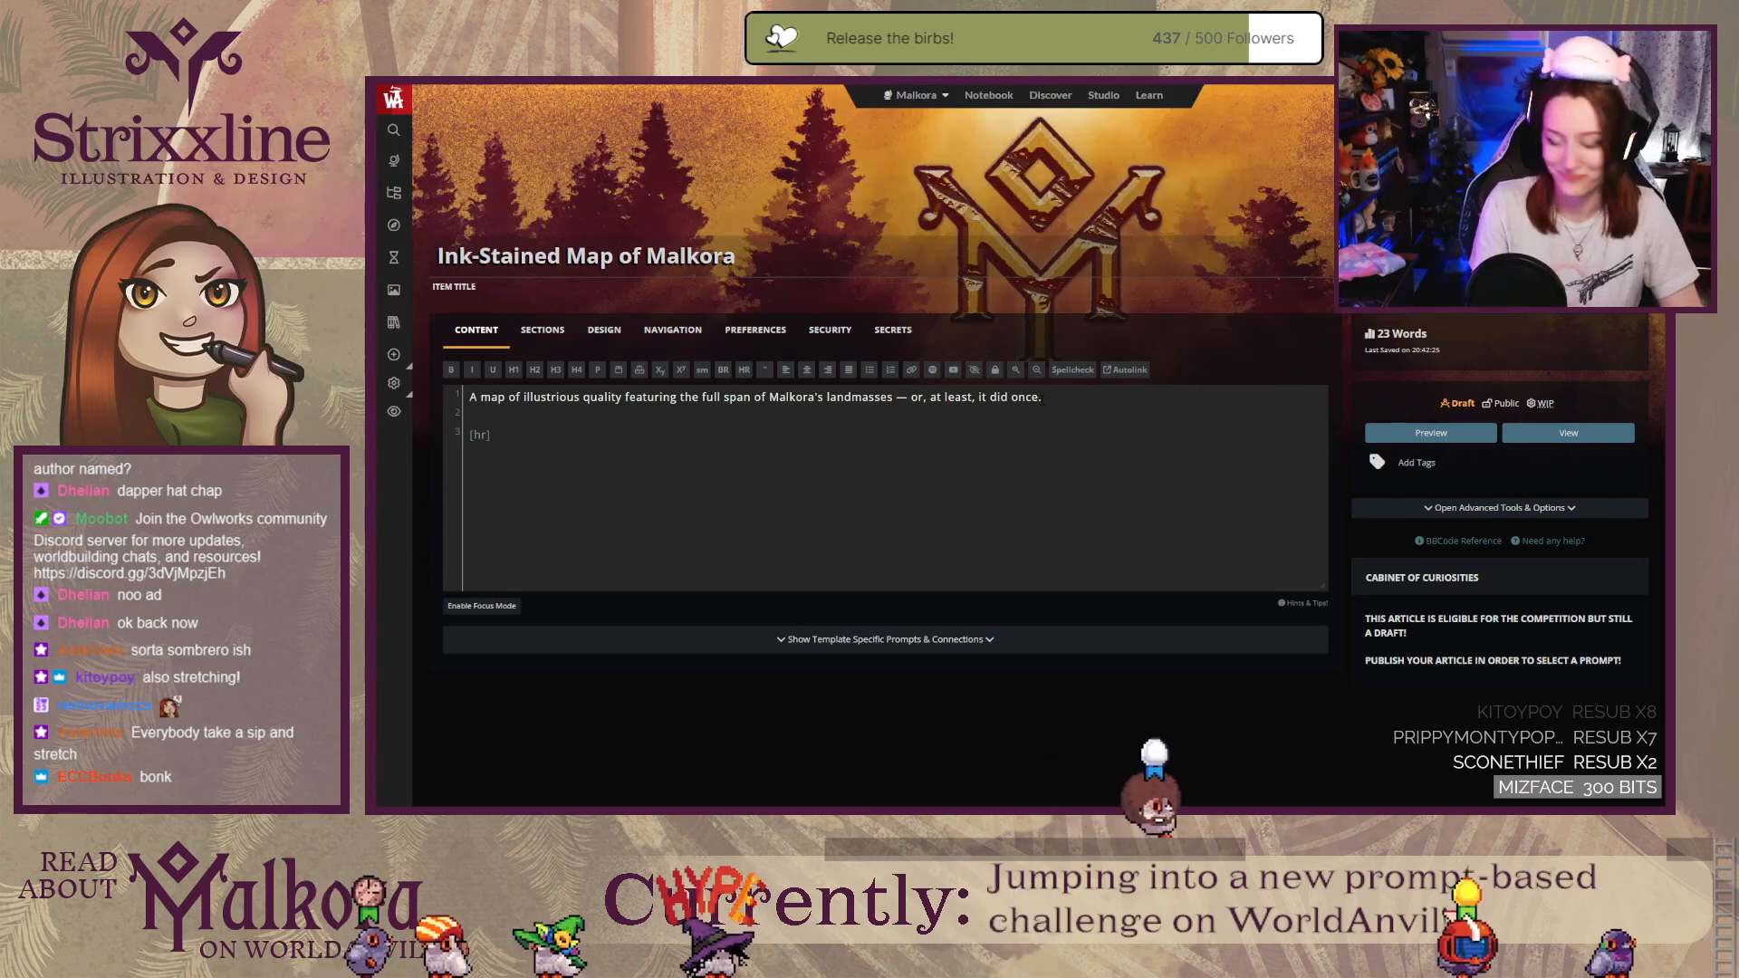
Step: Continue the description after the opening line with "Half of the map lies ruined, completely obscured"
{"action": "type", "text": "Half o"}
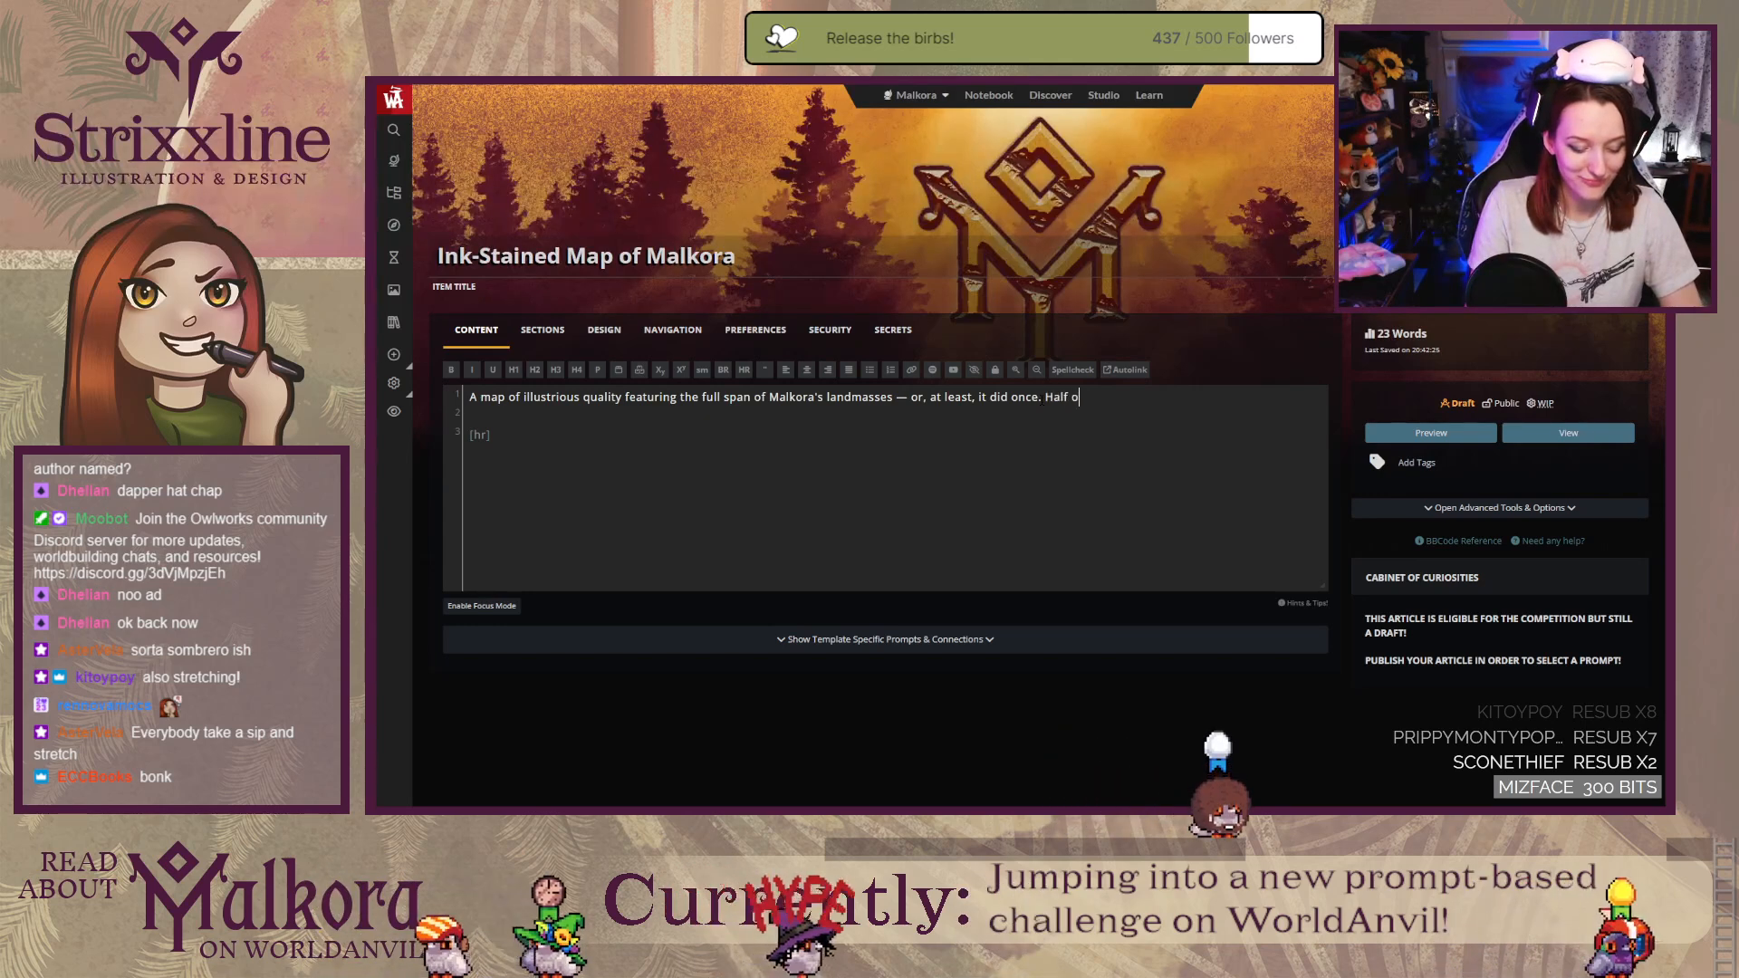
{"action": "type", "text": "f the map"}
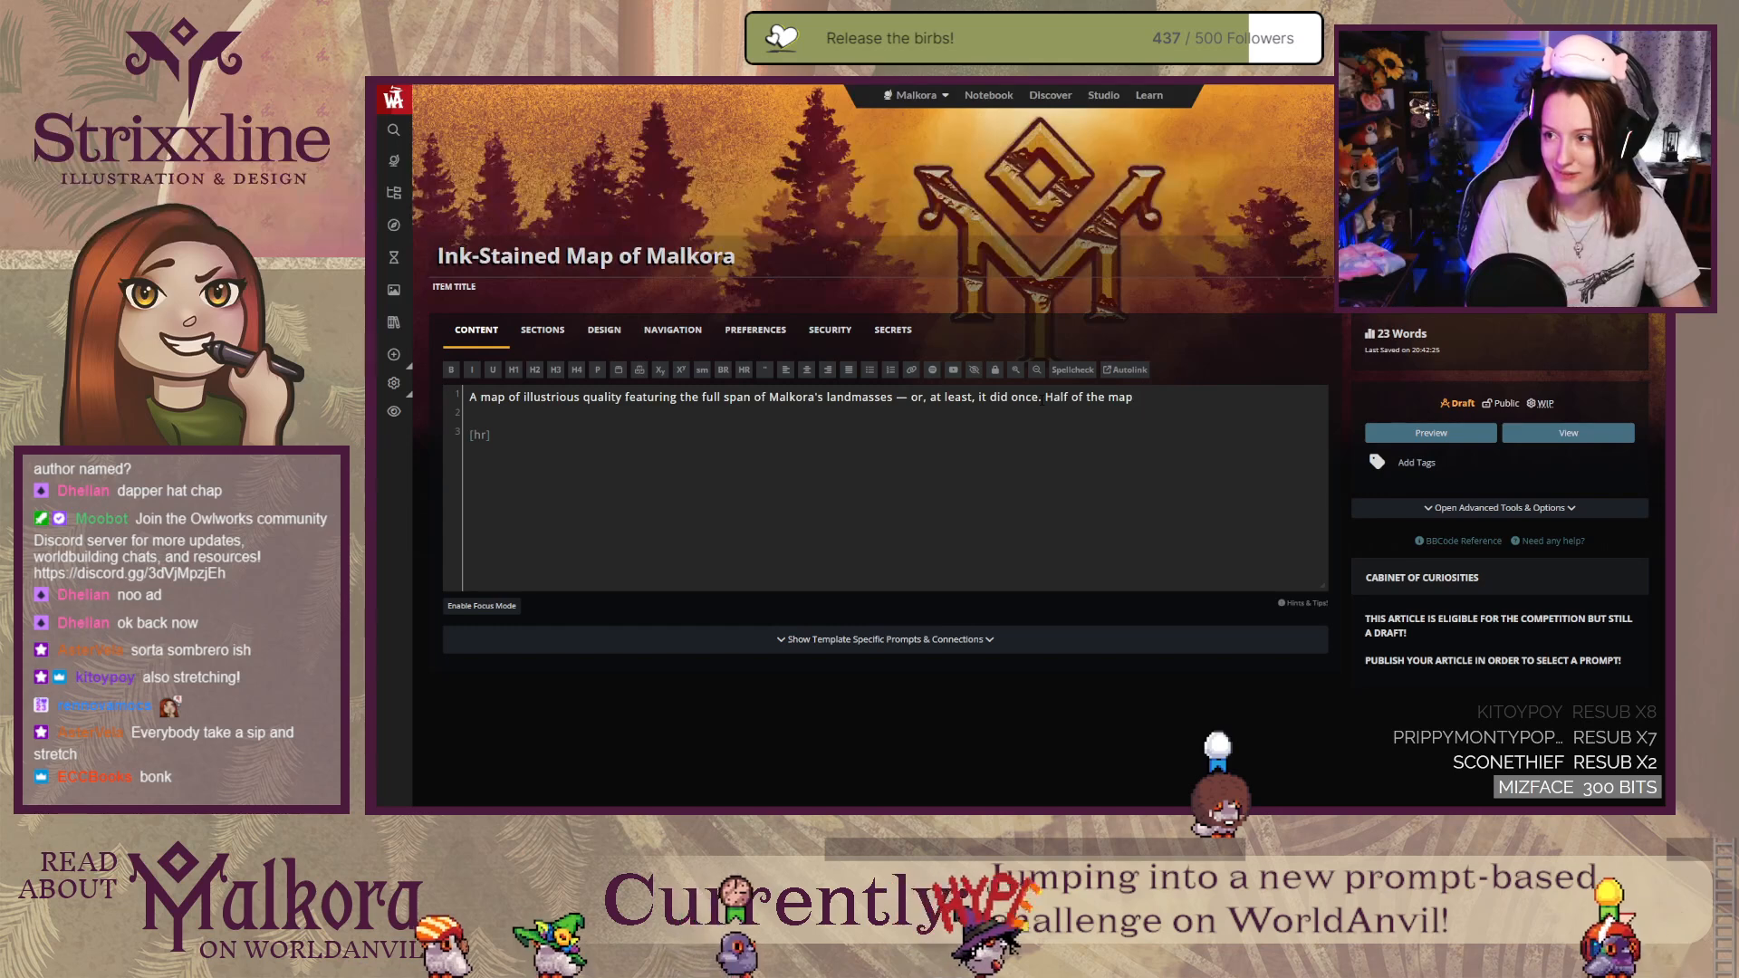
{"action": "type", "text": " lies"}
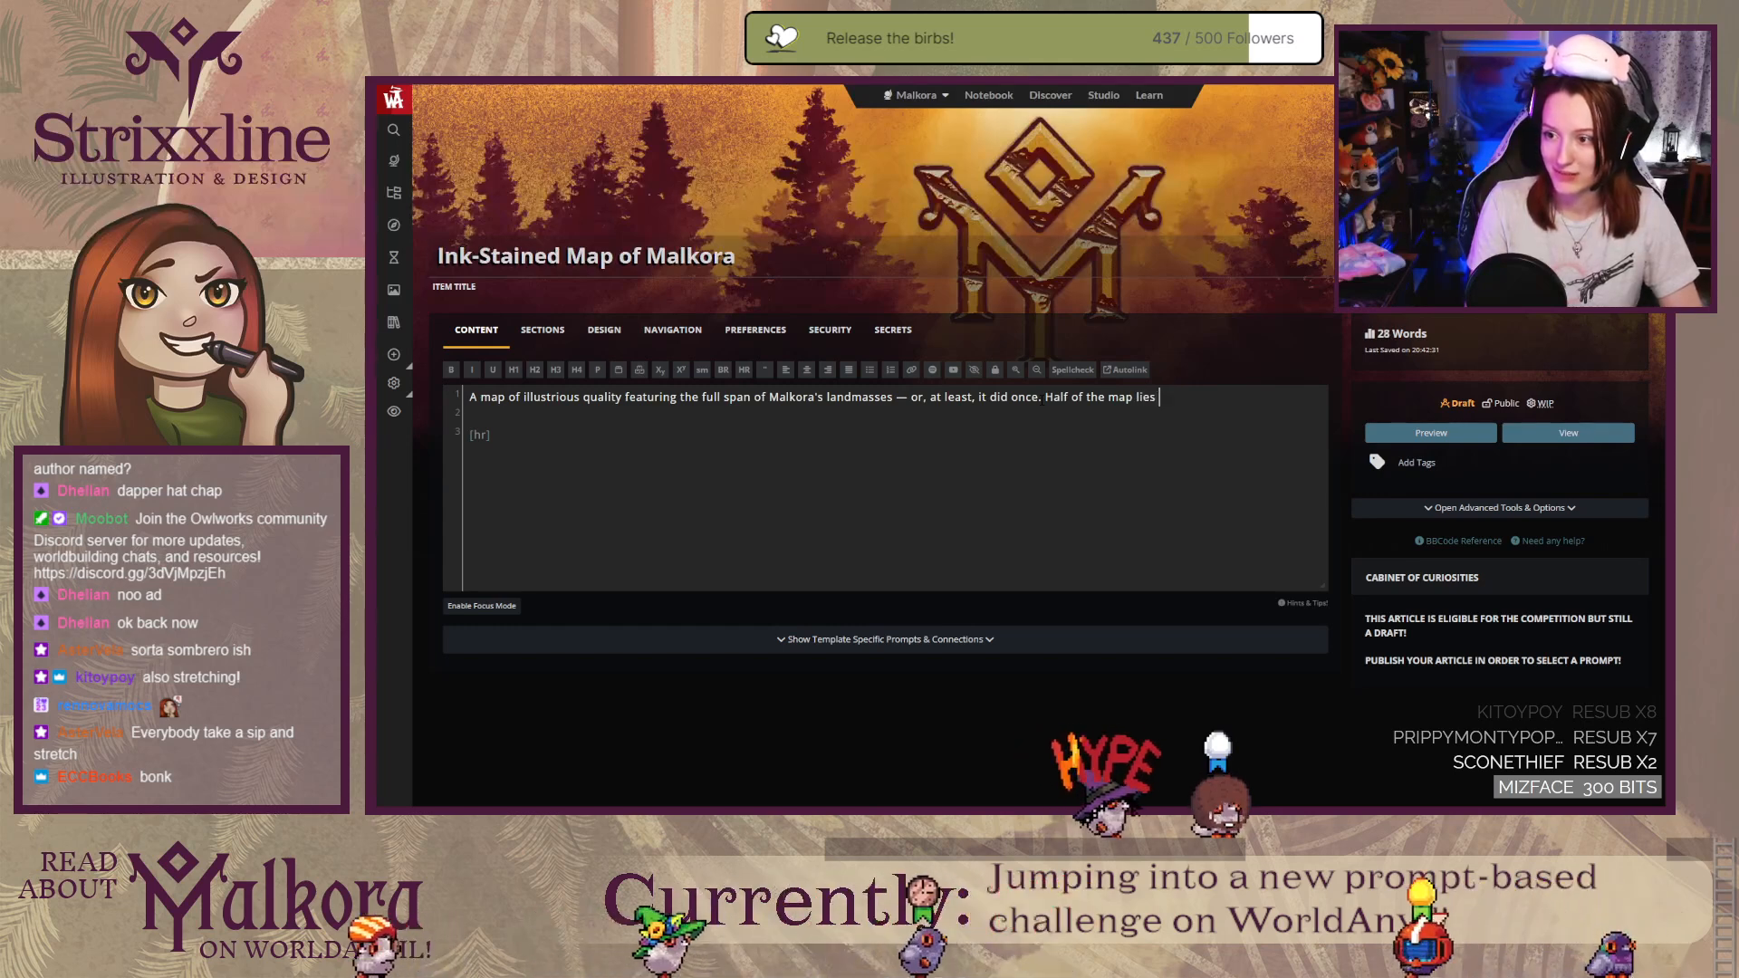
{"action": "type", "text": " ru"}
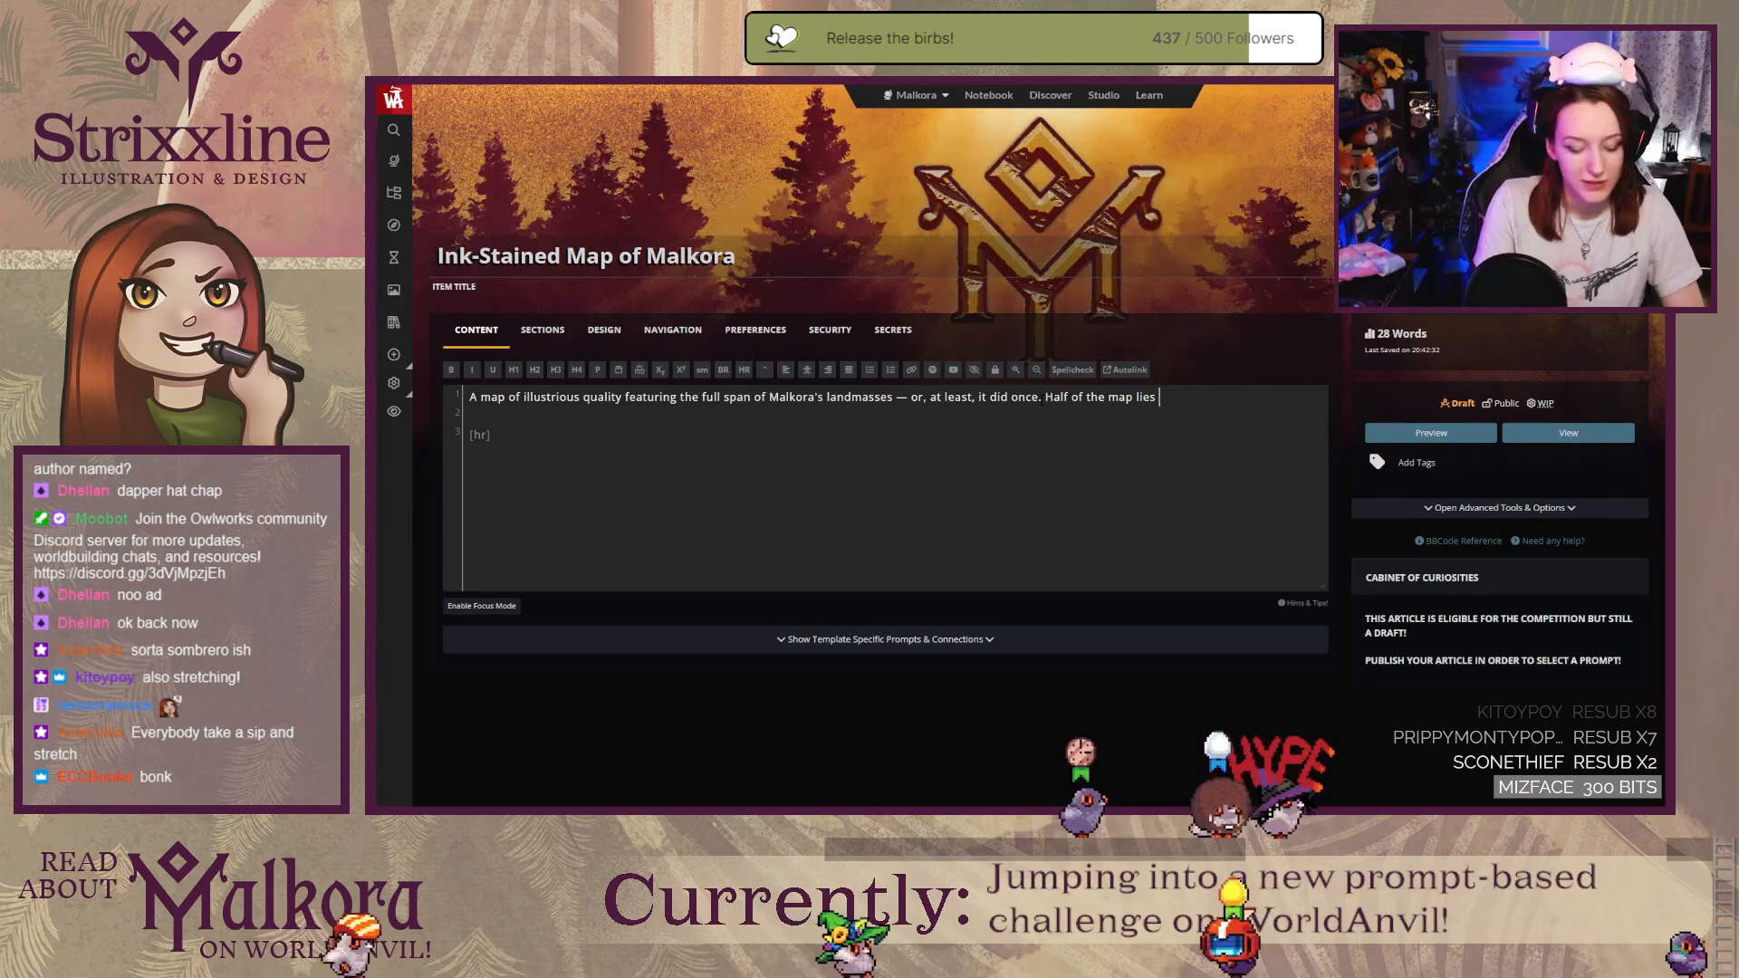
{"action": "type", "text": "ined, "}
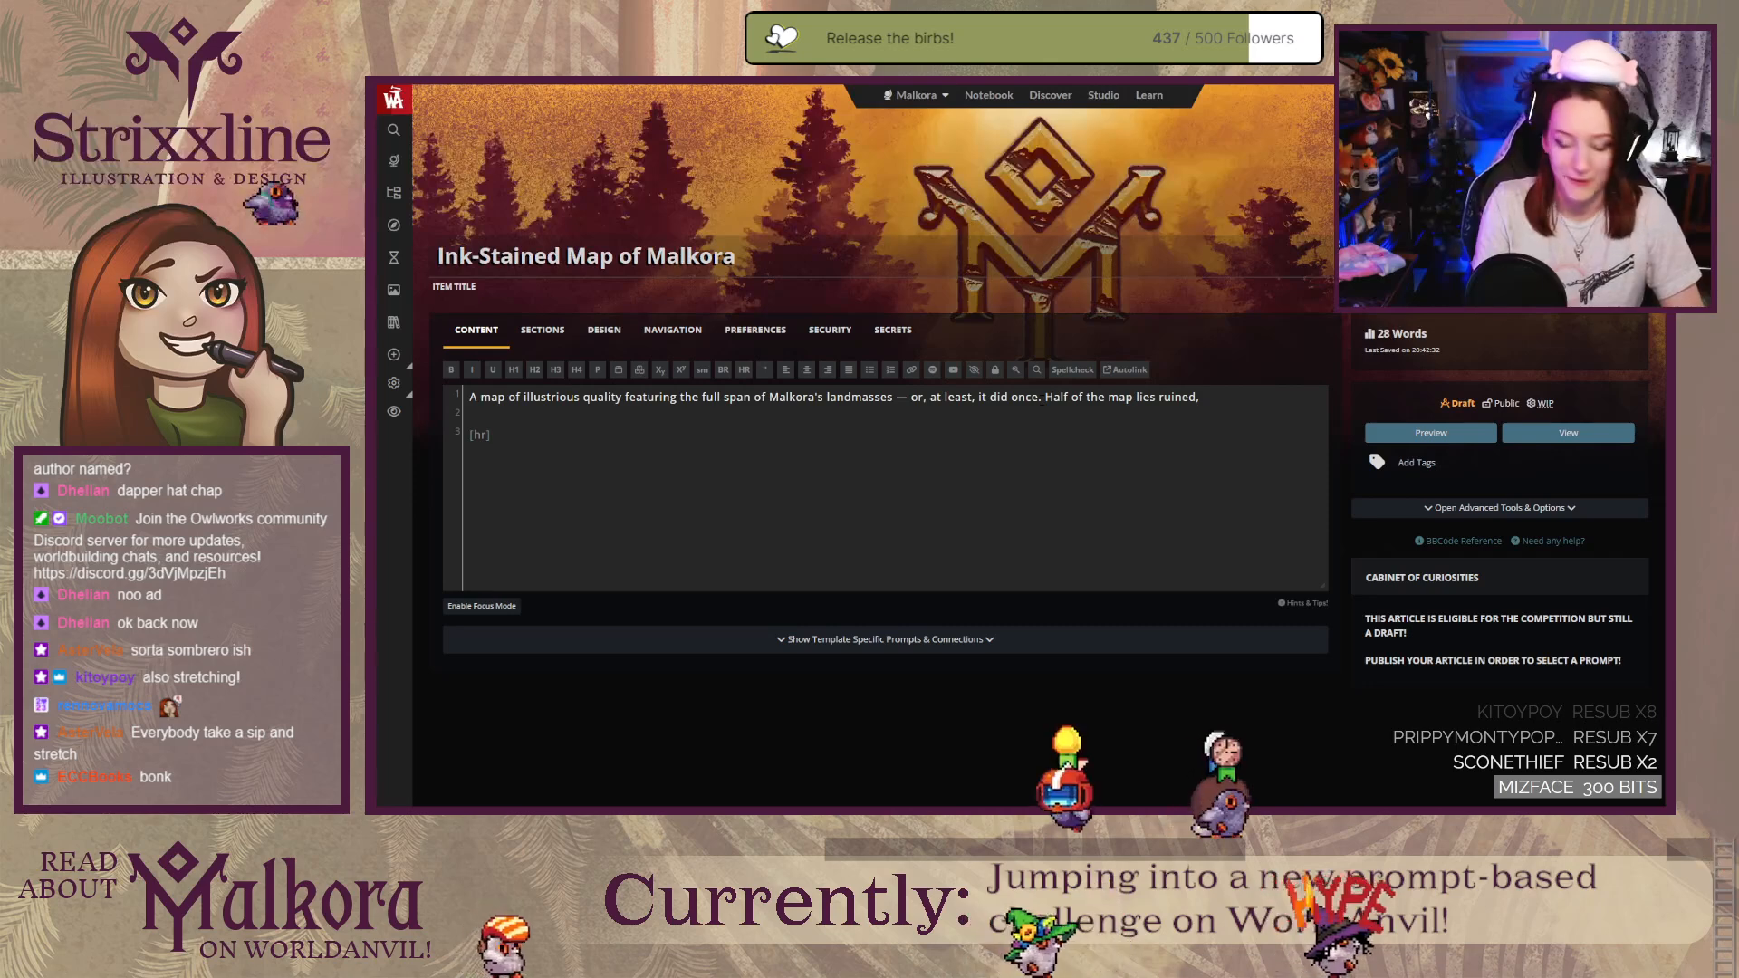
{"action": "type", "text": "compl"}
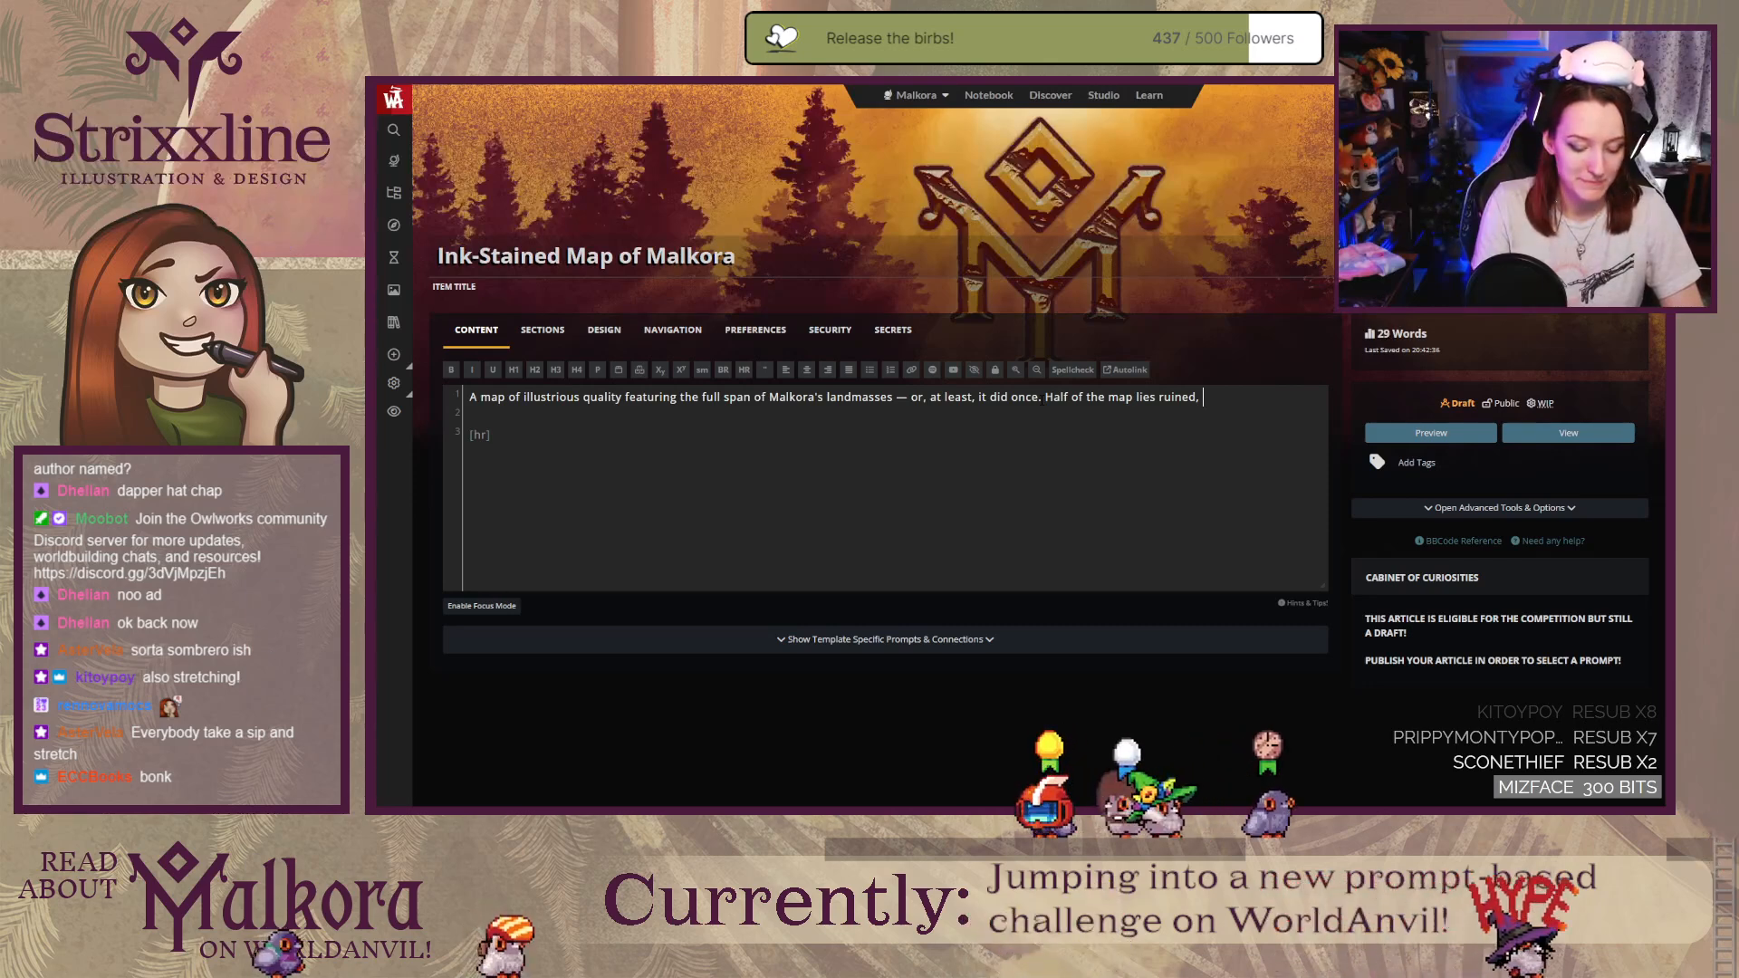
{"action": "type", "text": "etely ob"}
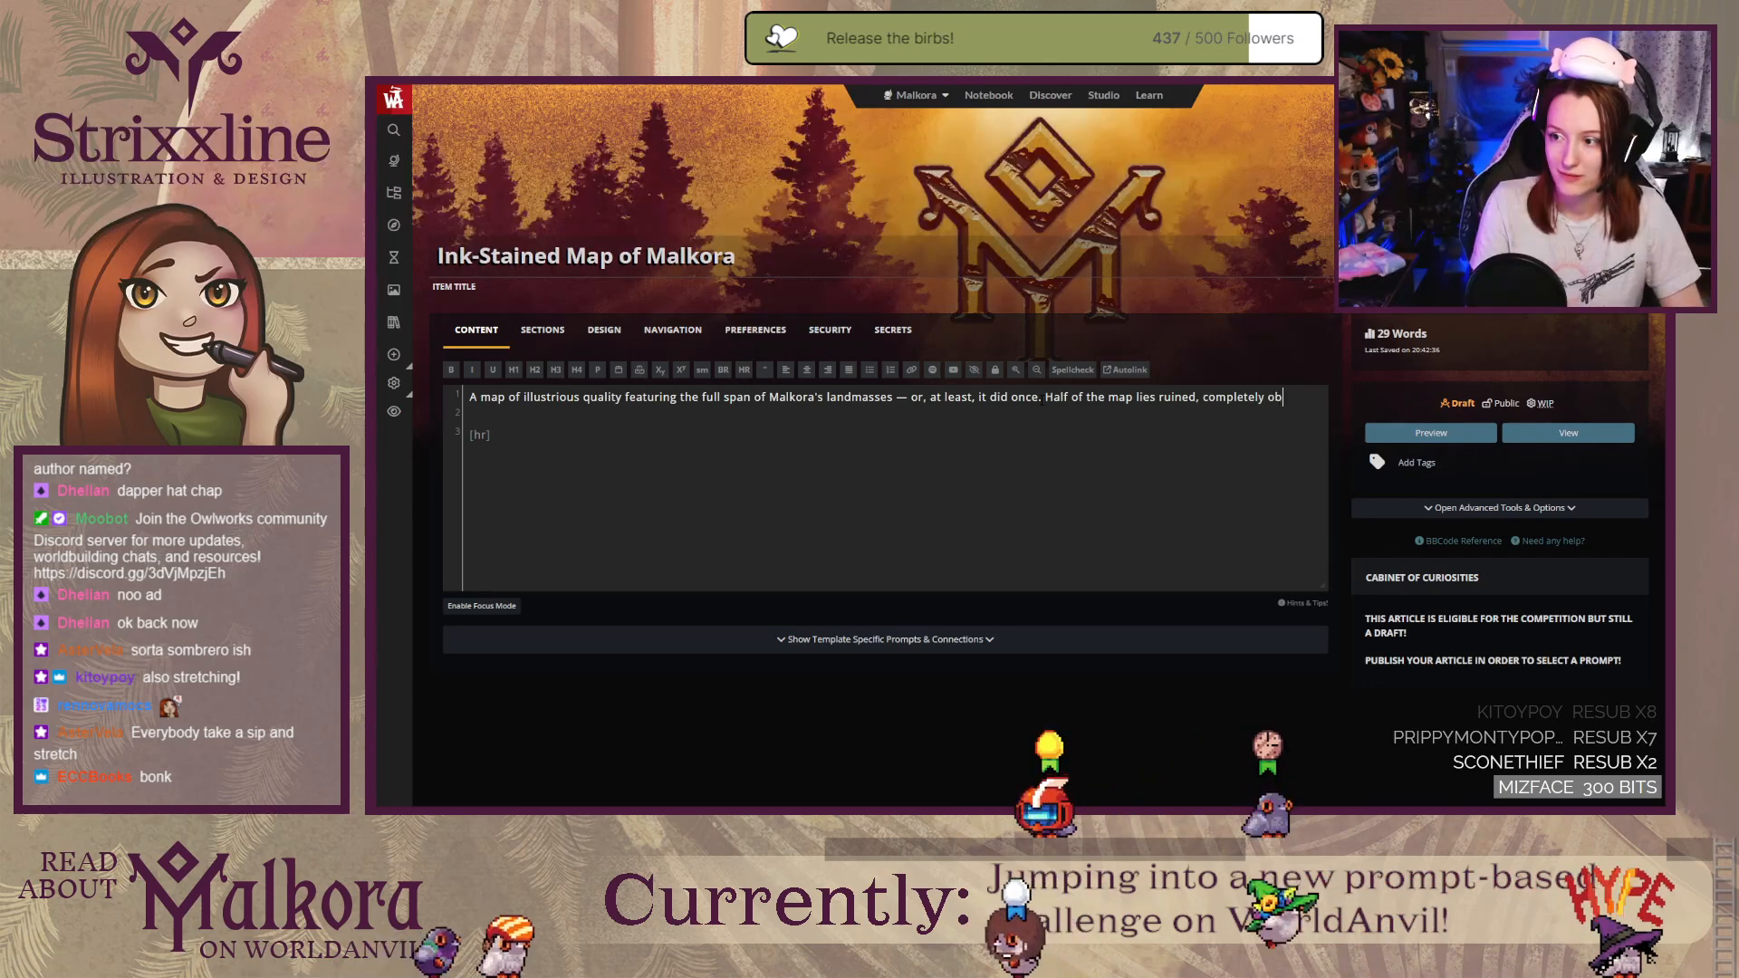
{"action": "type", "text": "scured"}
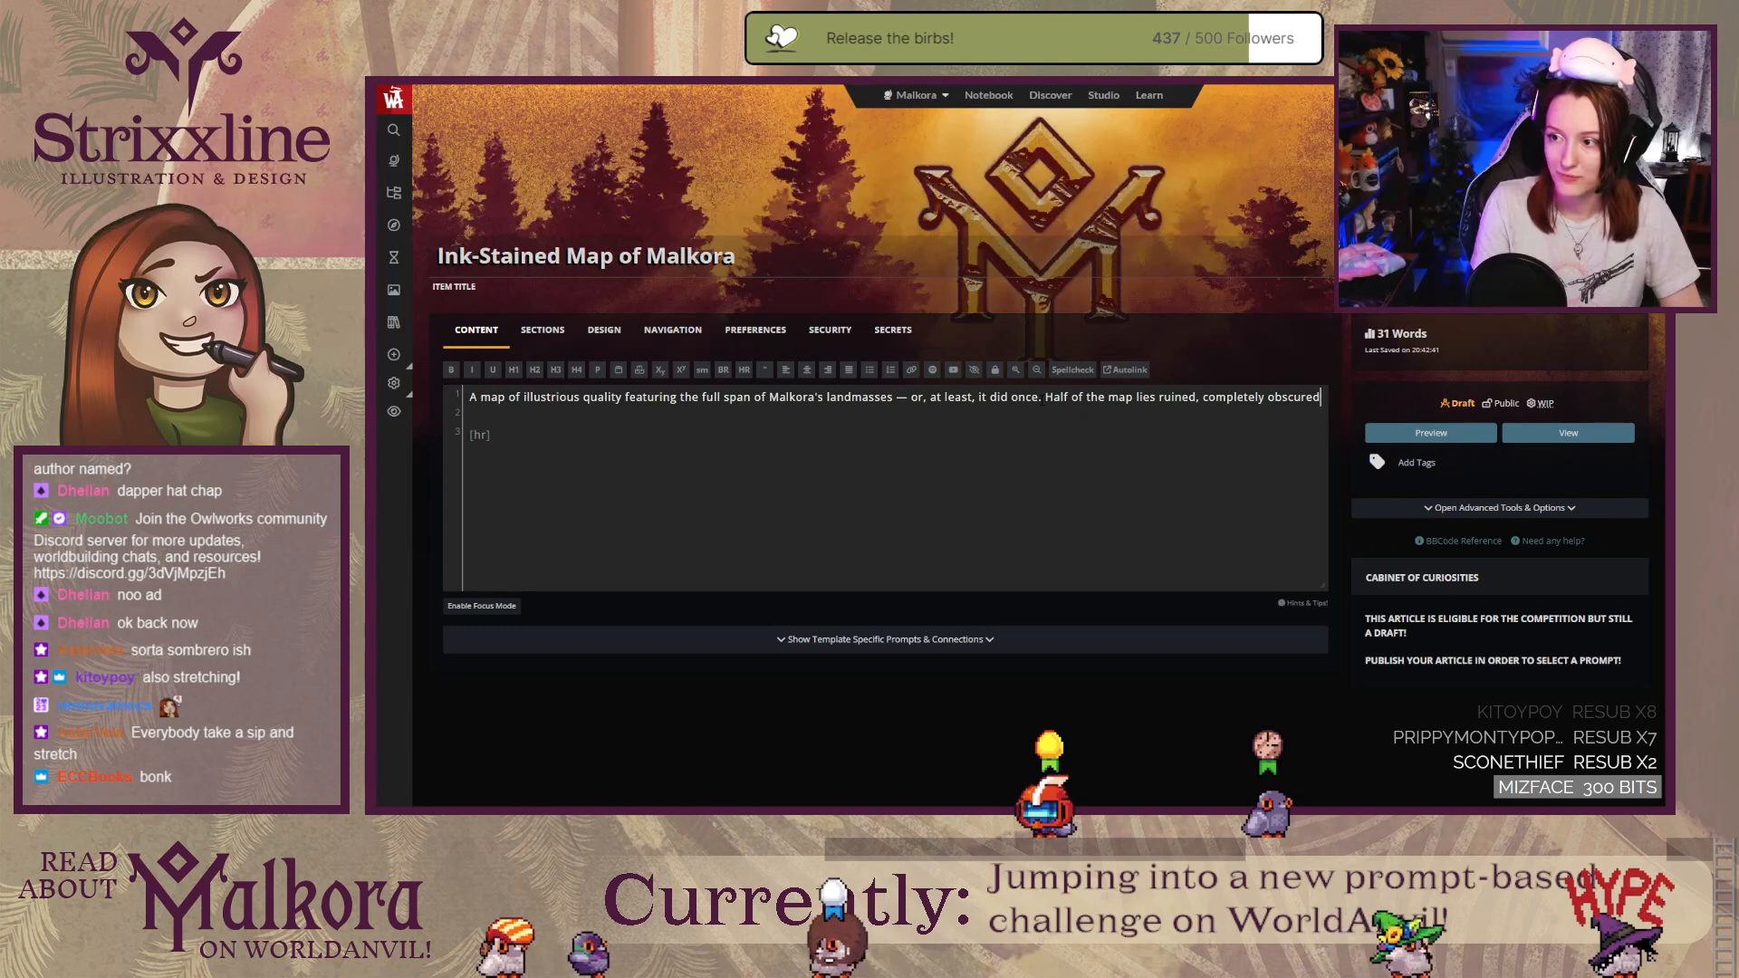
Step: Finish the second sentence with "by a still-drying pool of exquisite deep brown ink."
{"action": "type", "text": "by a still-"}
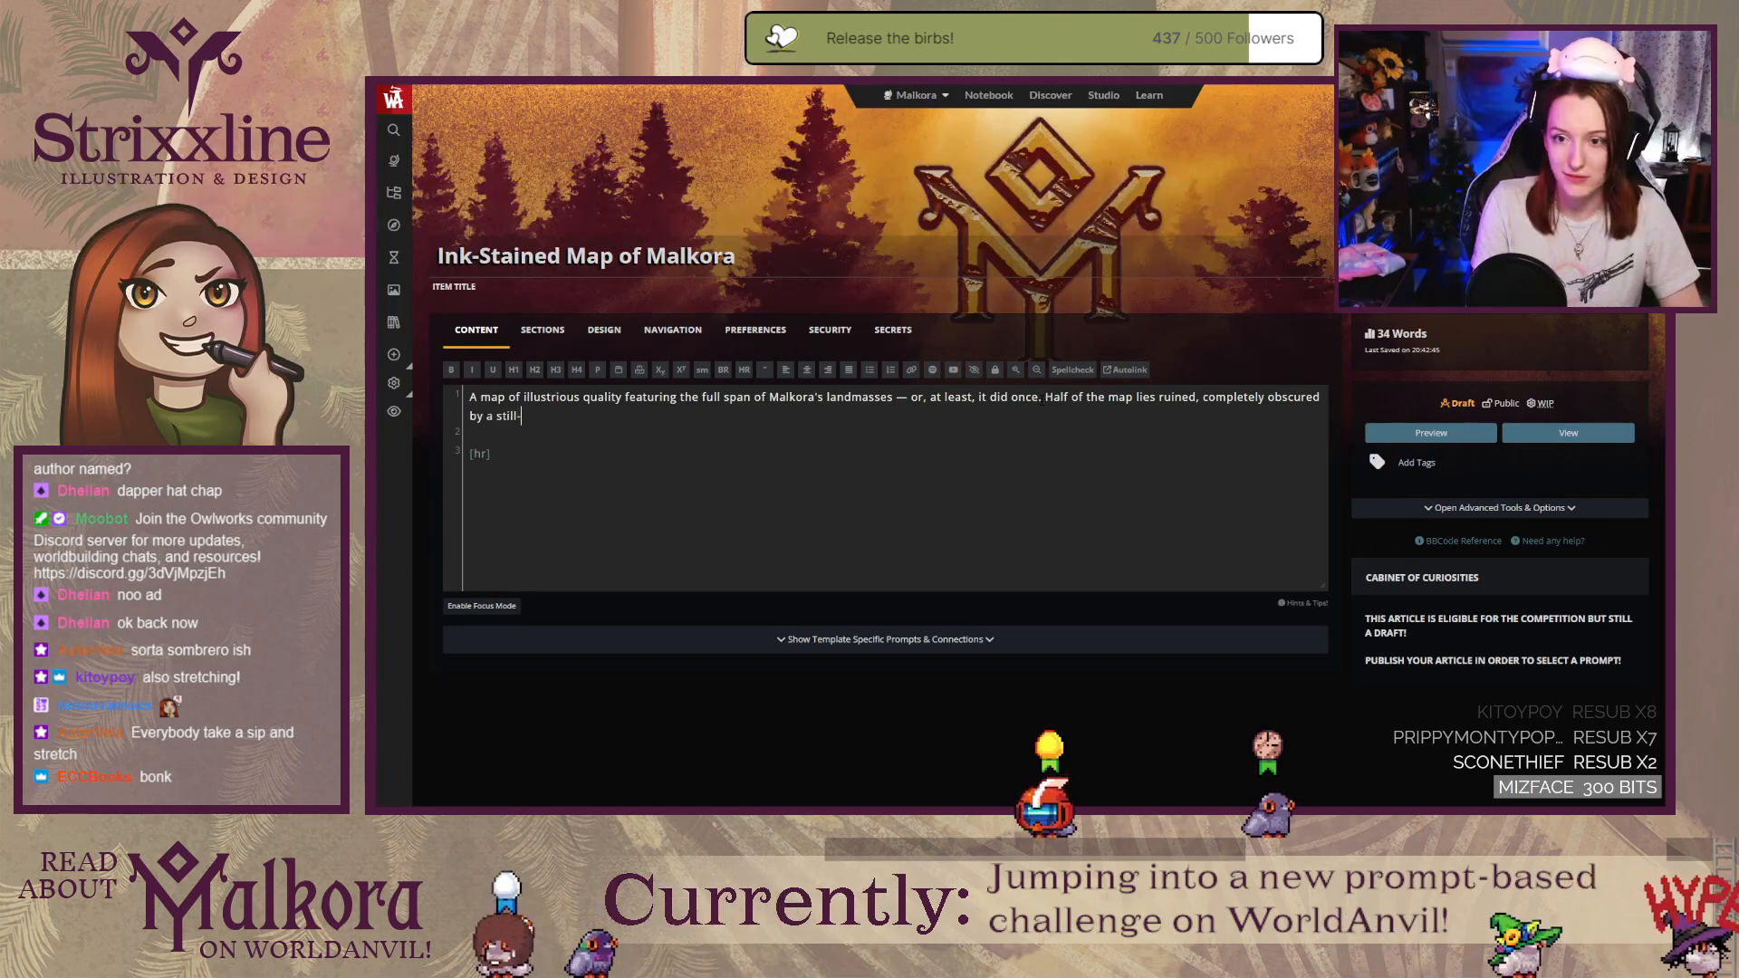
{"action": "type", "text": "drying pool"}
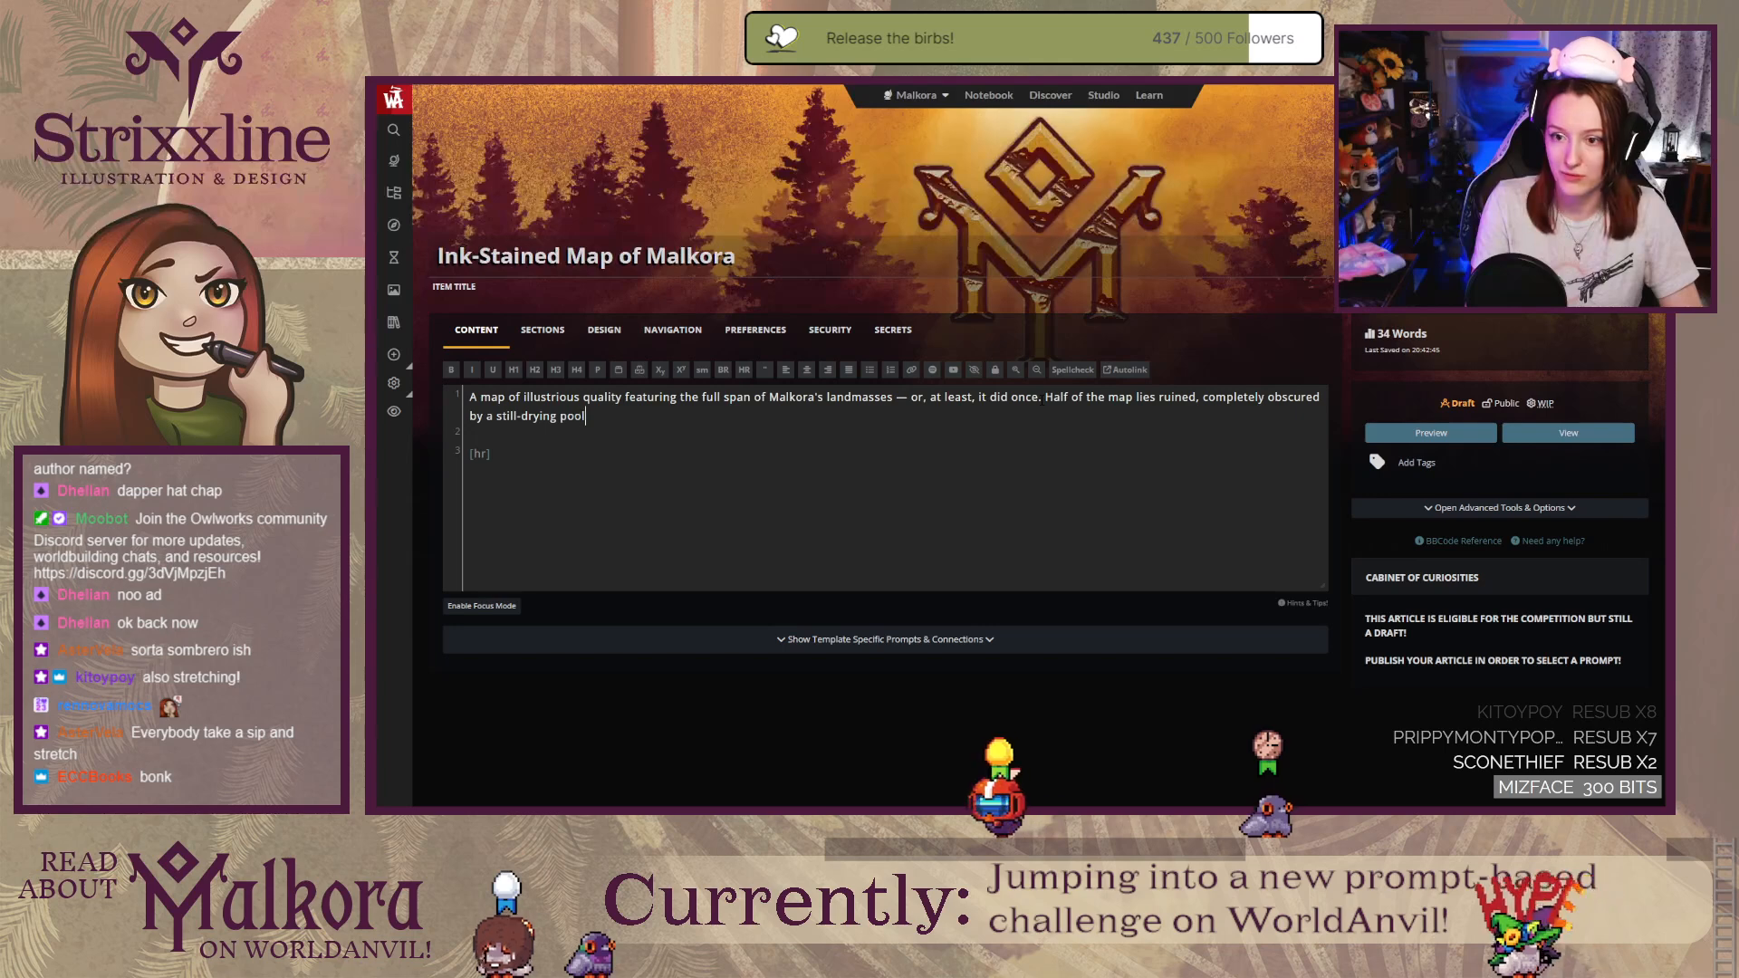
{"action": "type", "text": " of"}
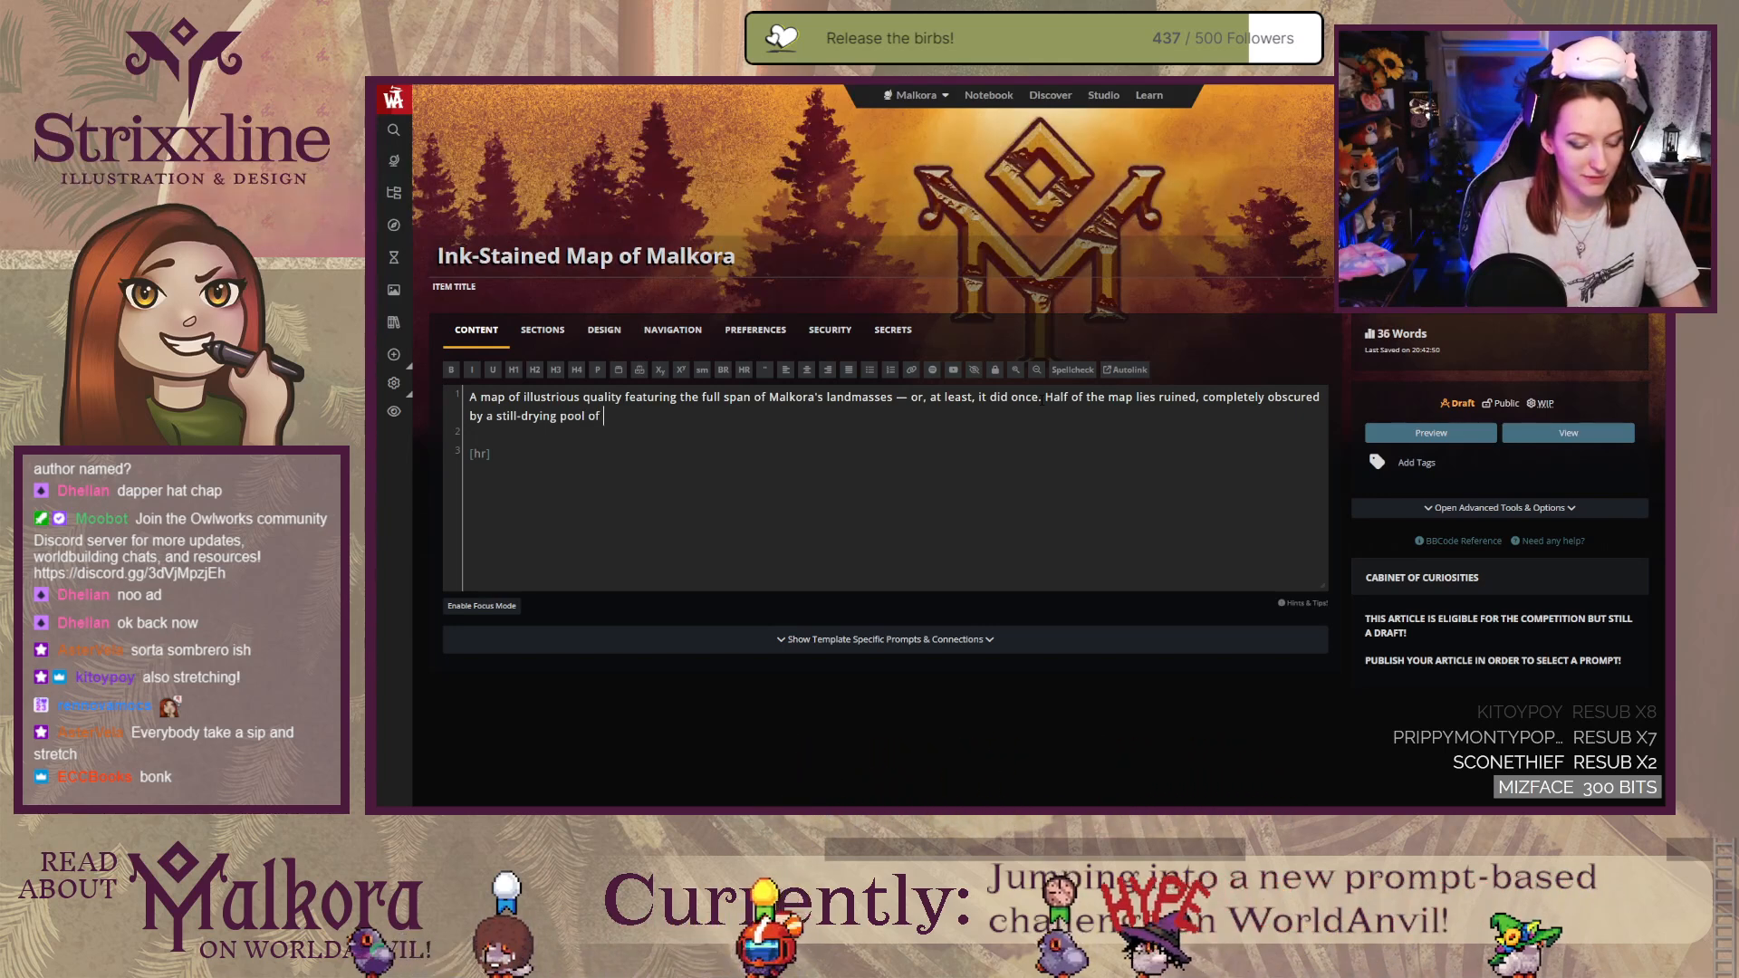
{"action": "type", "text": " exqu"}
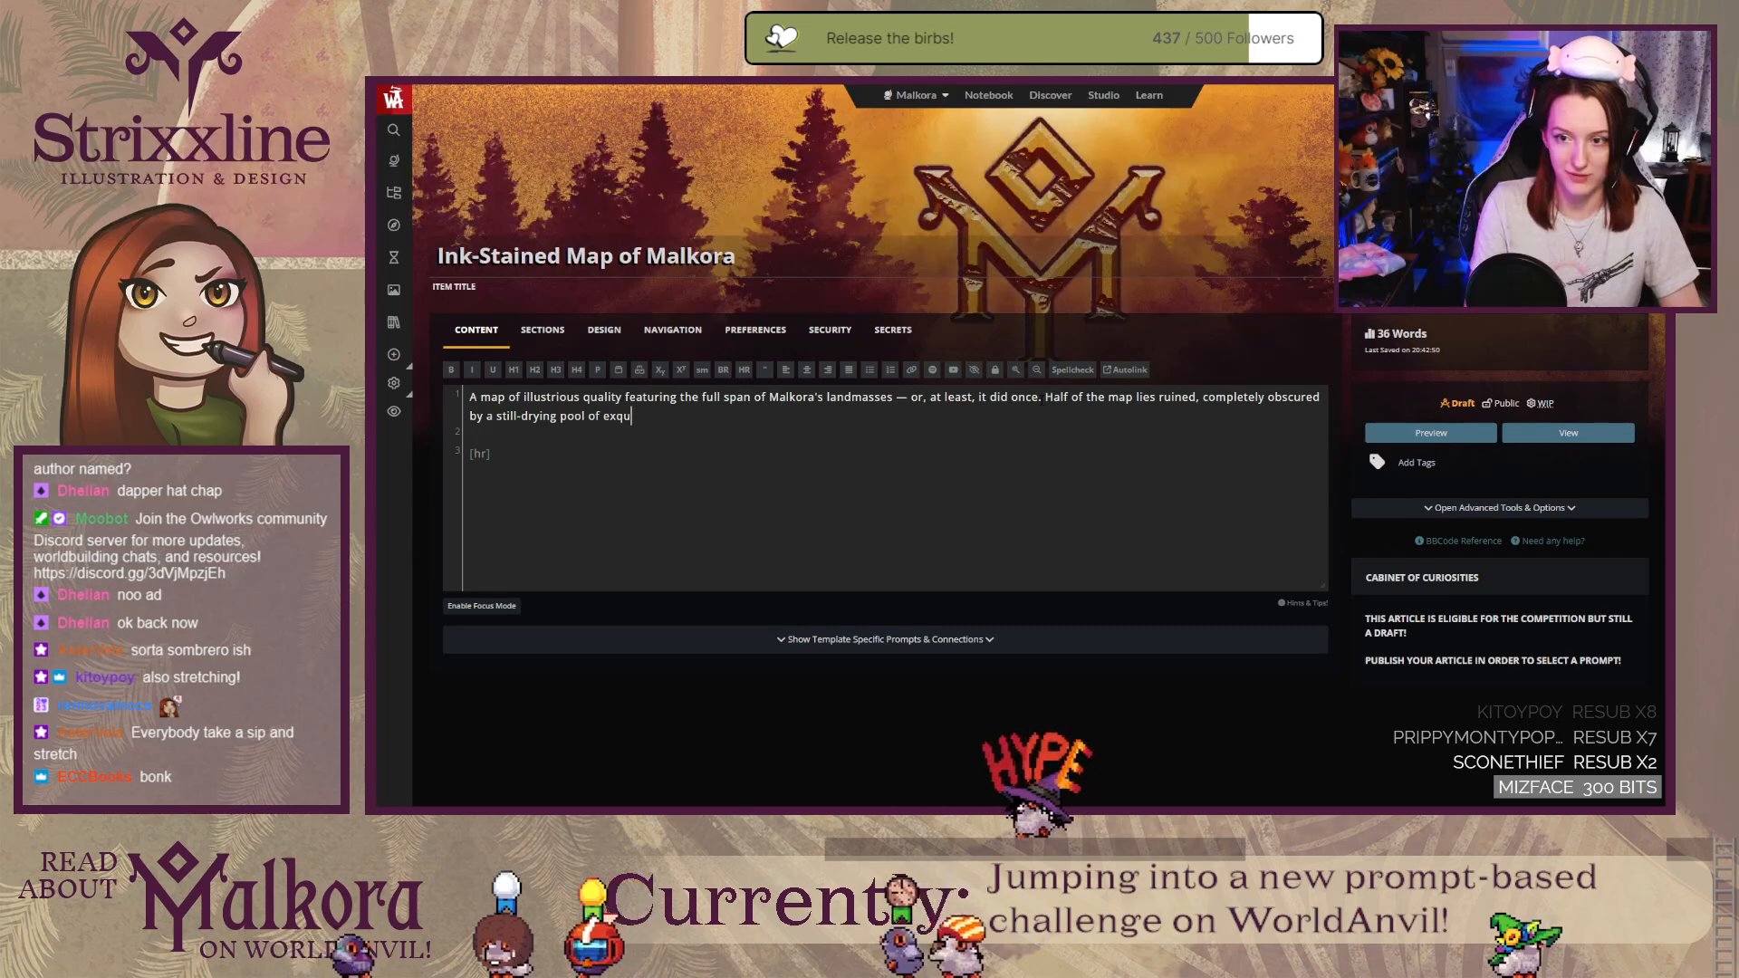
{"action": "type", "text": "isite"}
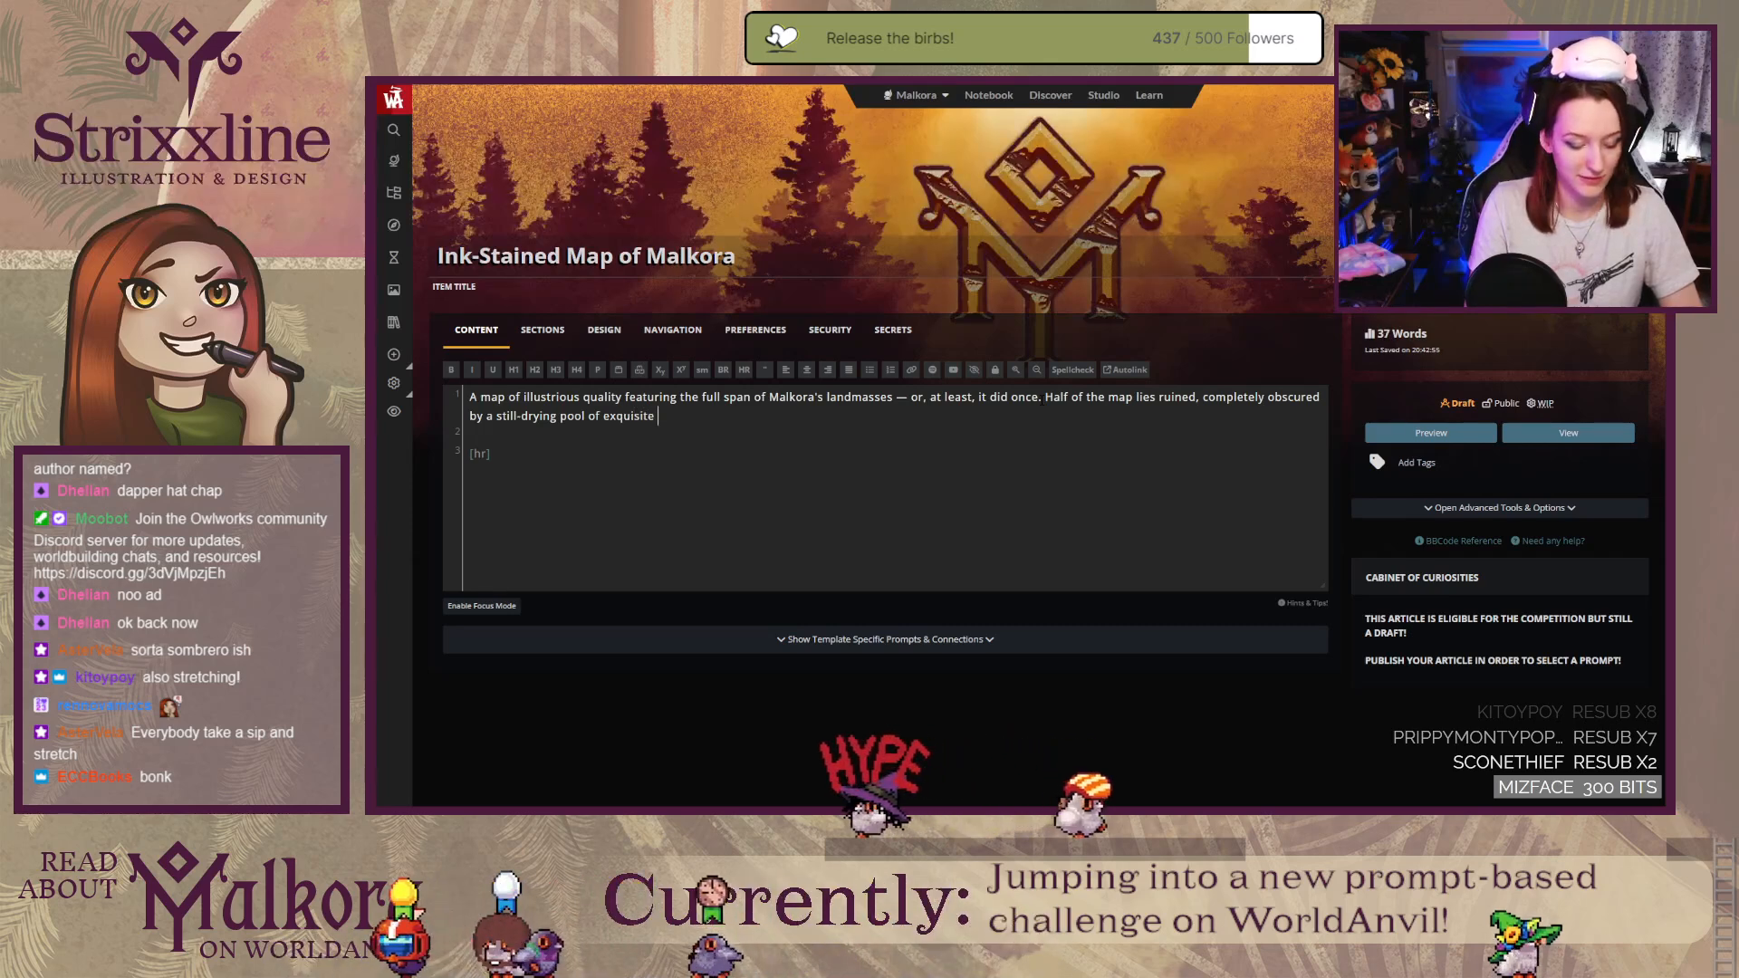
{"action": "type", "text": " deep brown "}
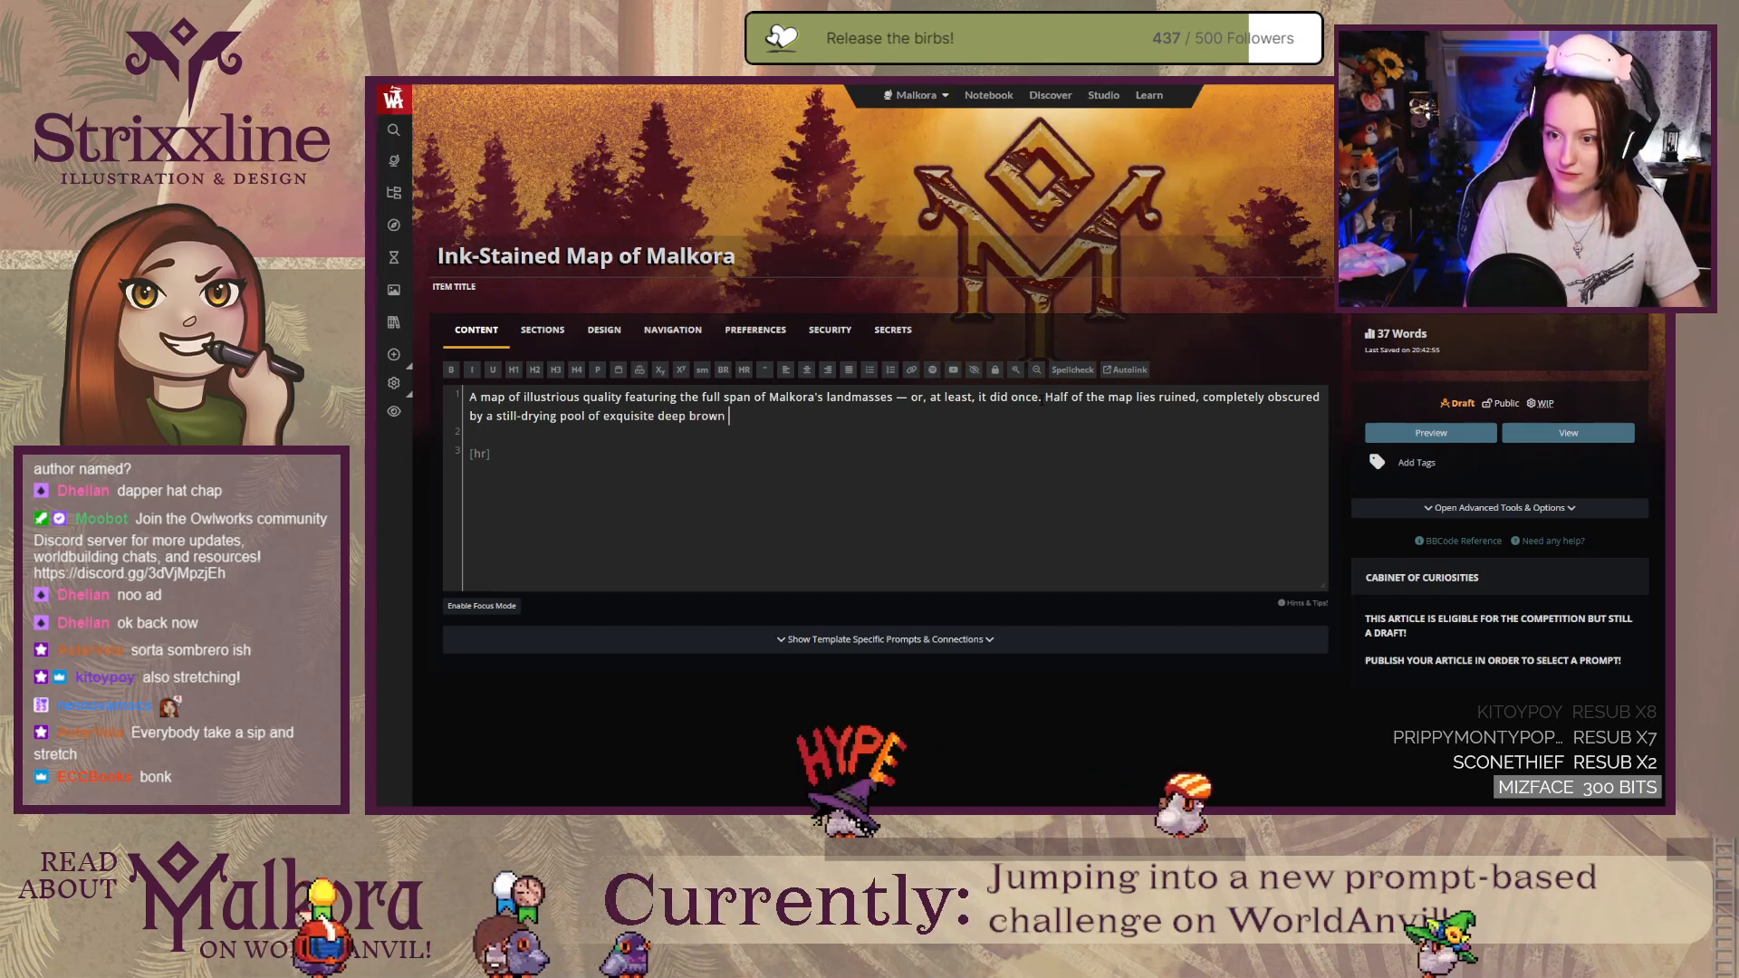
{"action": "type", "text": "ink."}
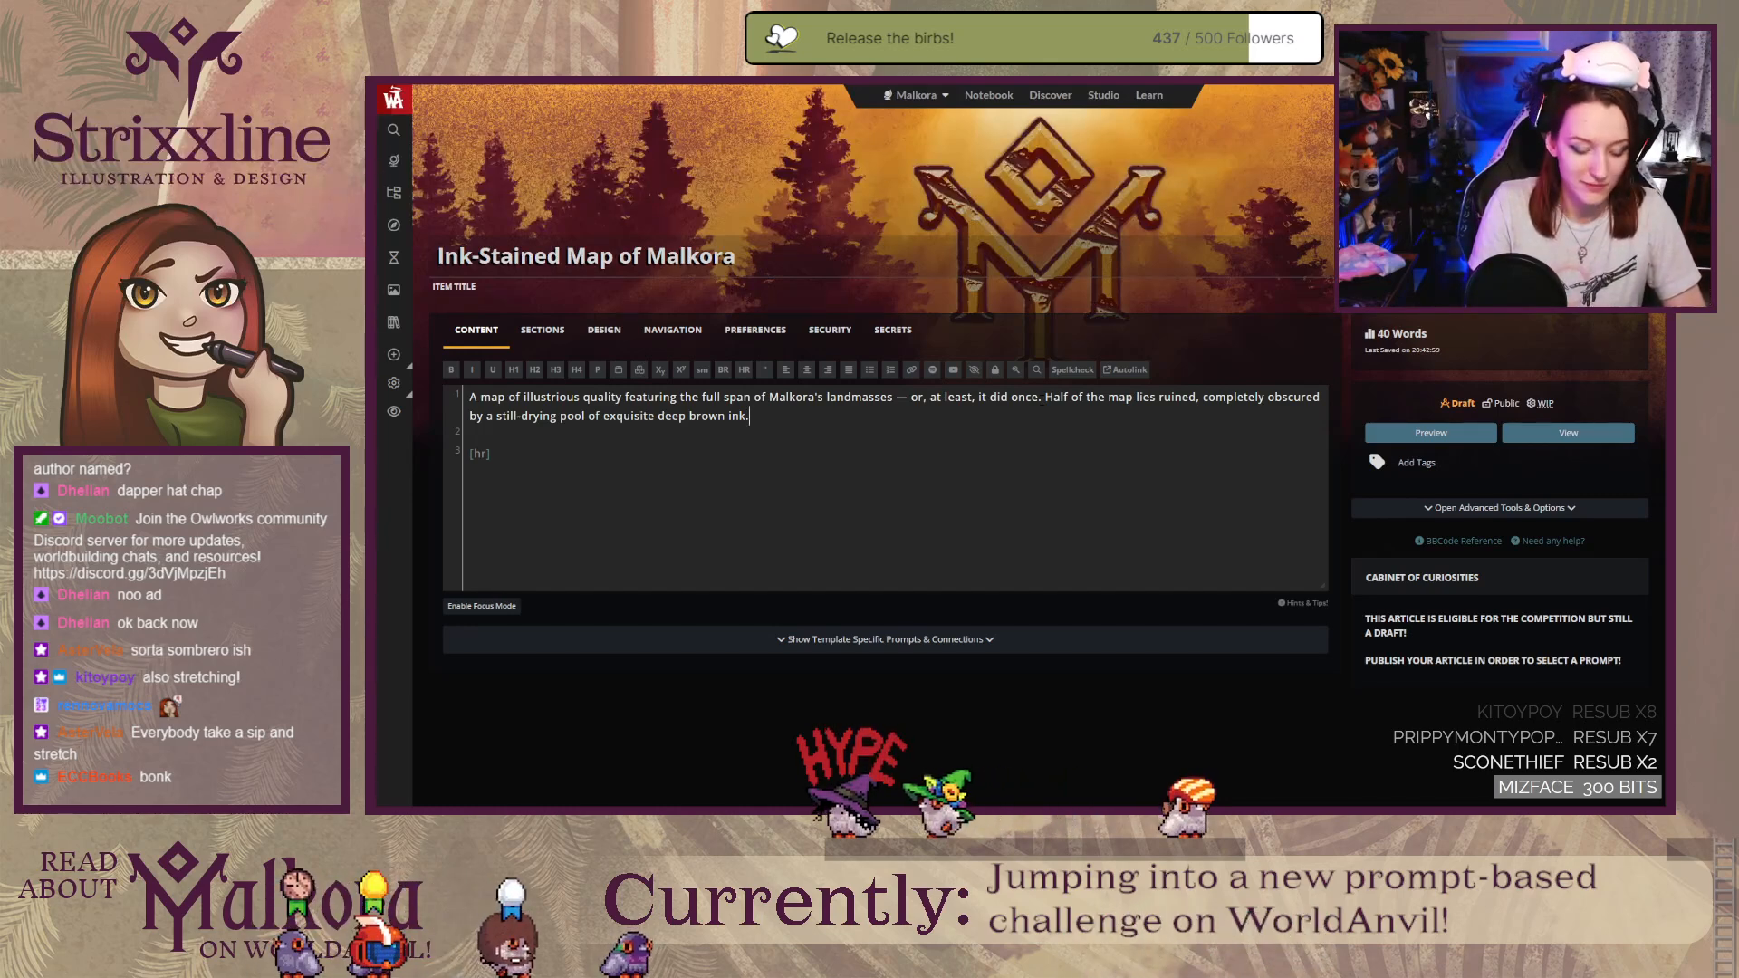
Step: Add "Inky paw prints offer a hint as to what caused this." and remove "at least," from the opening sentence
{"action": "type", "text": "Inky paw"}
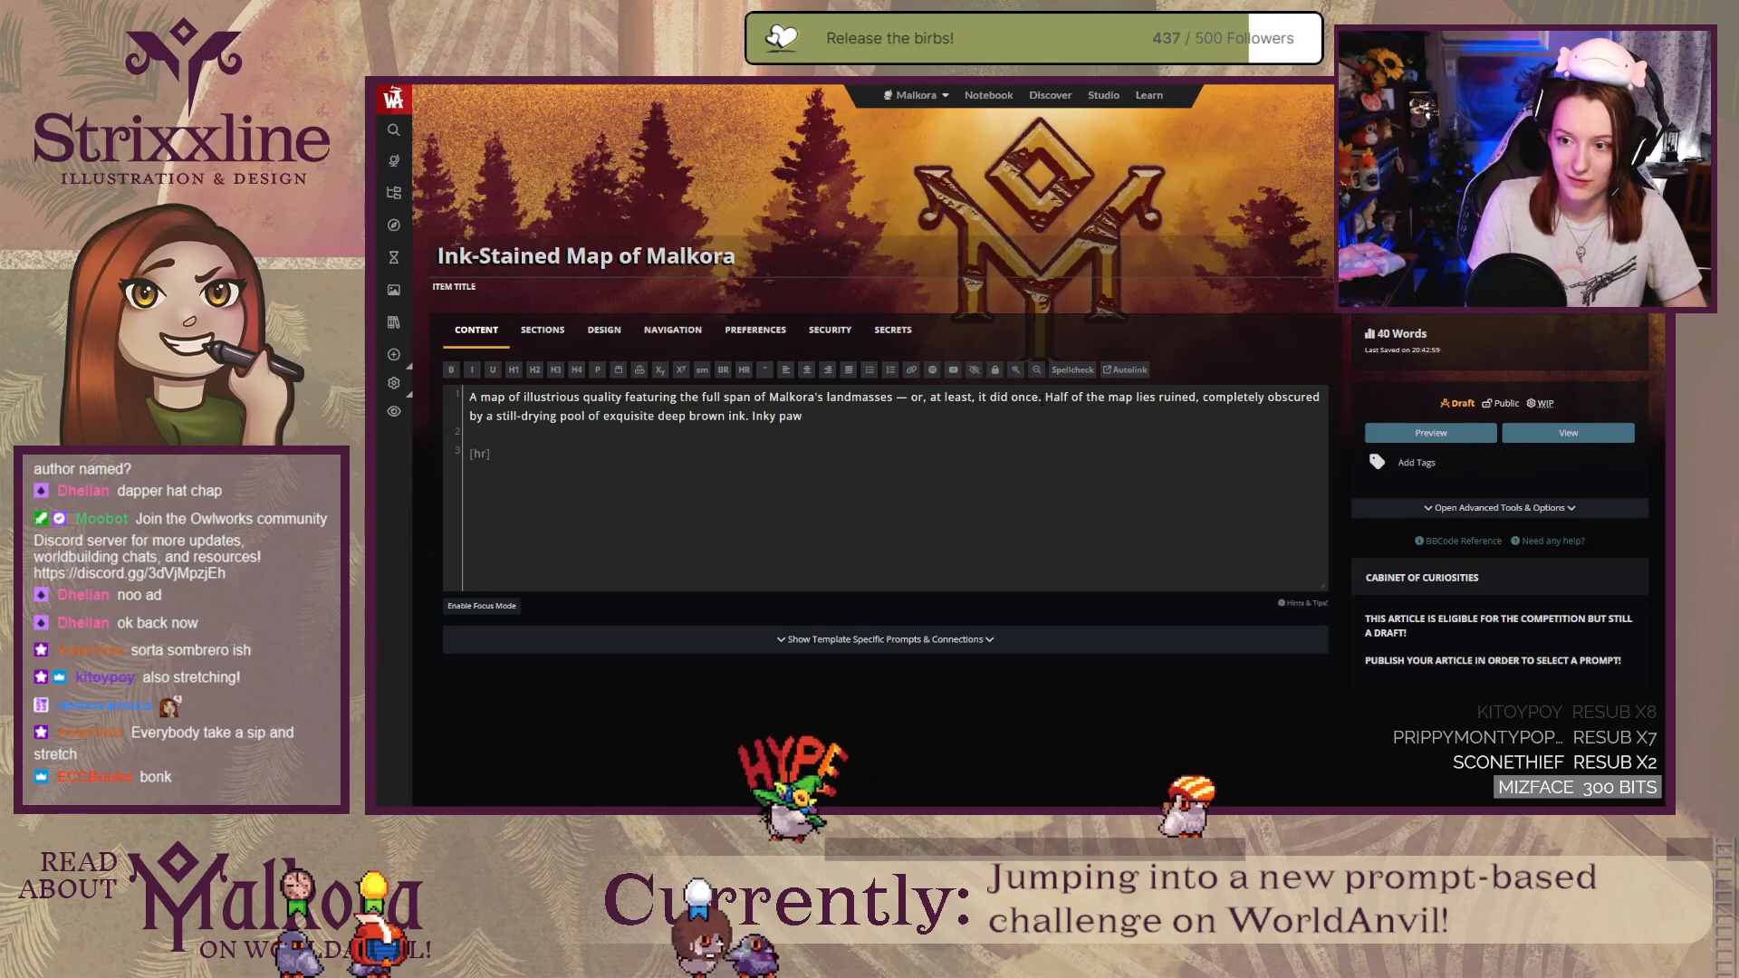
{"action": "type", "text": " prints off"}
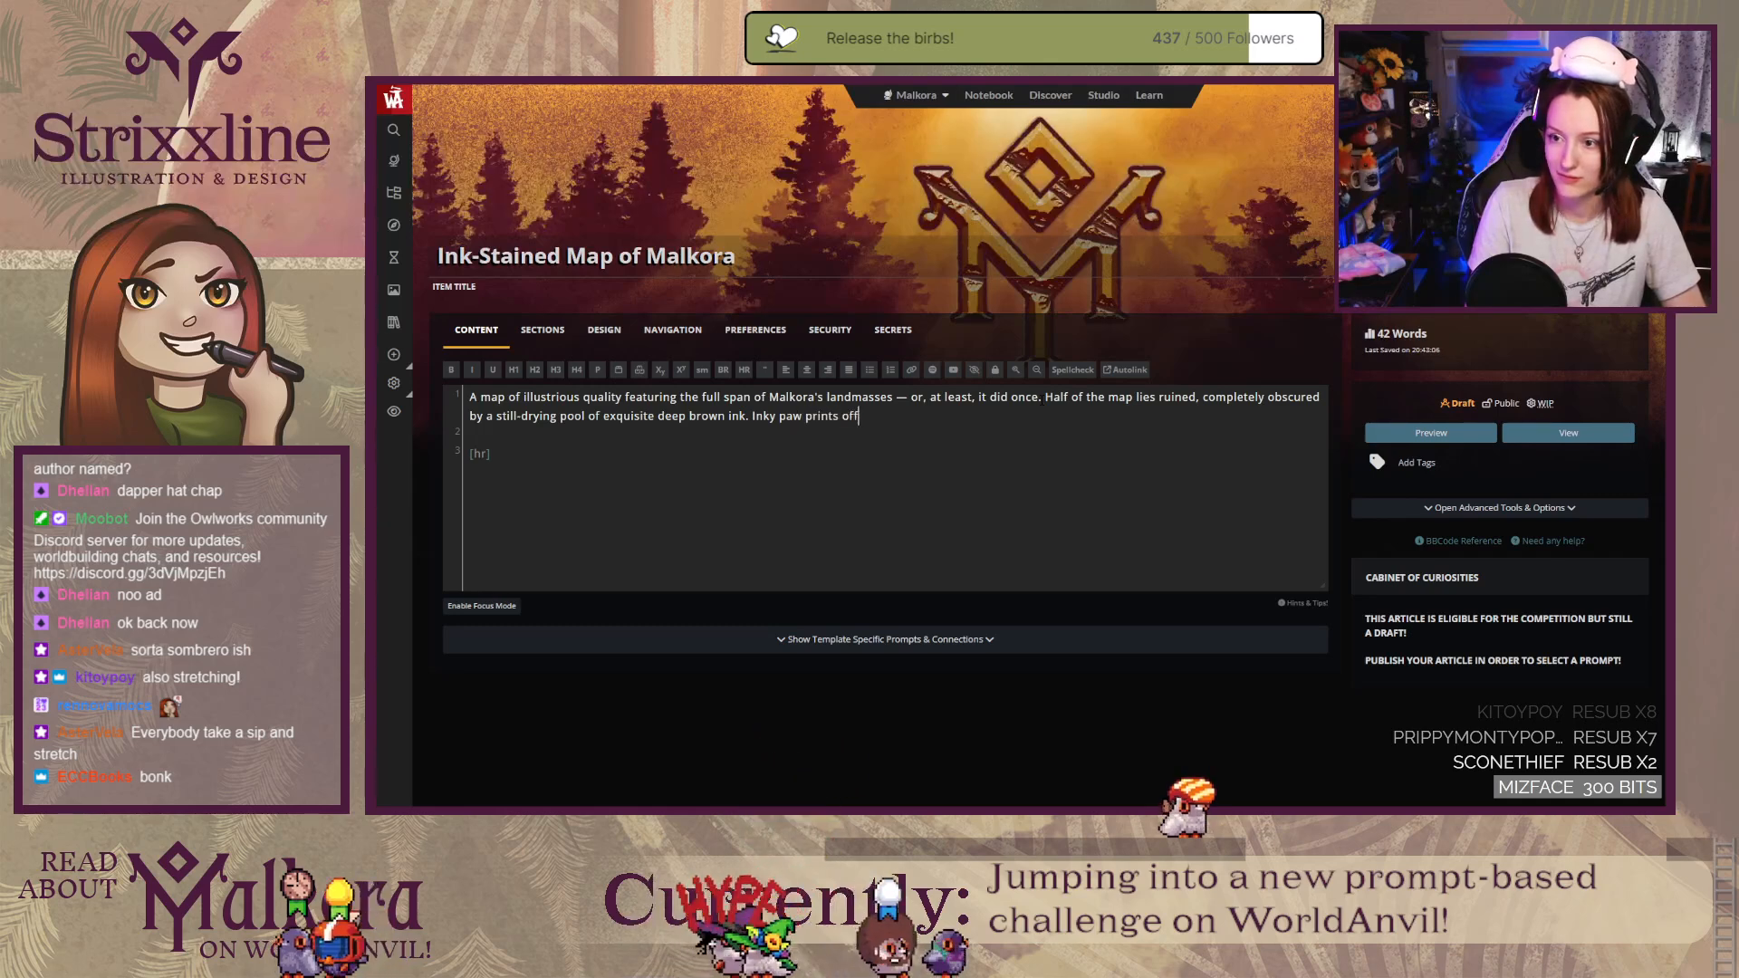
{"action": "type", "text": "er a hin"}
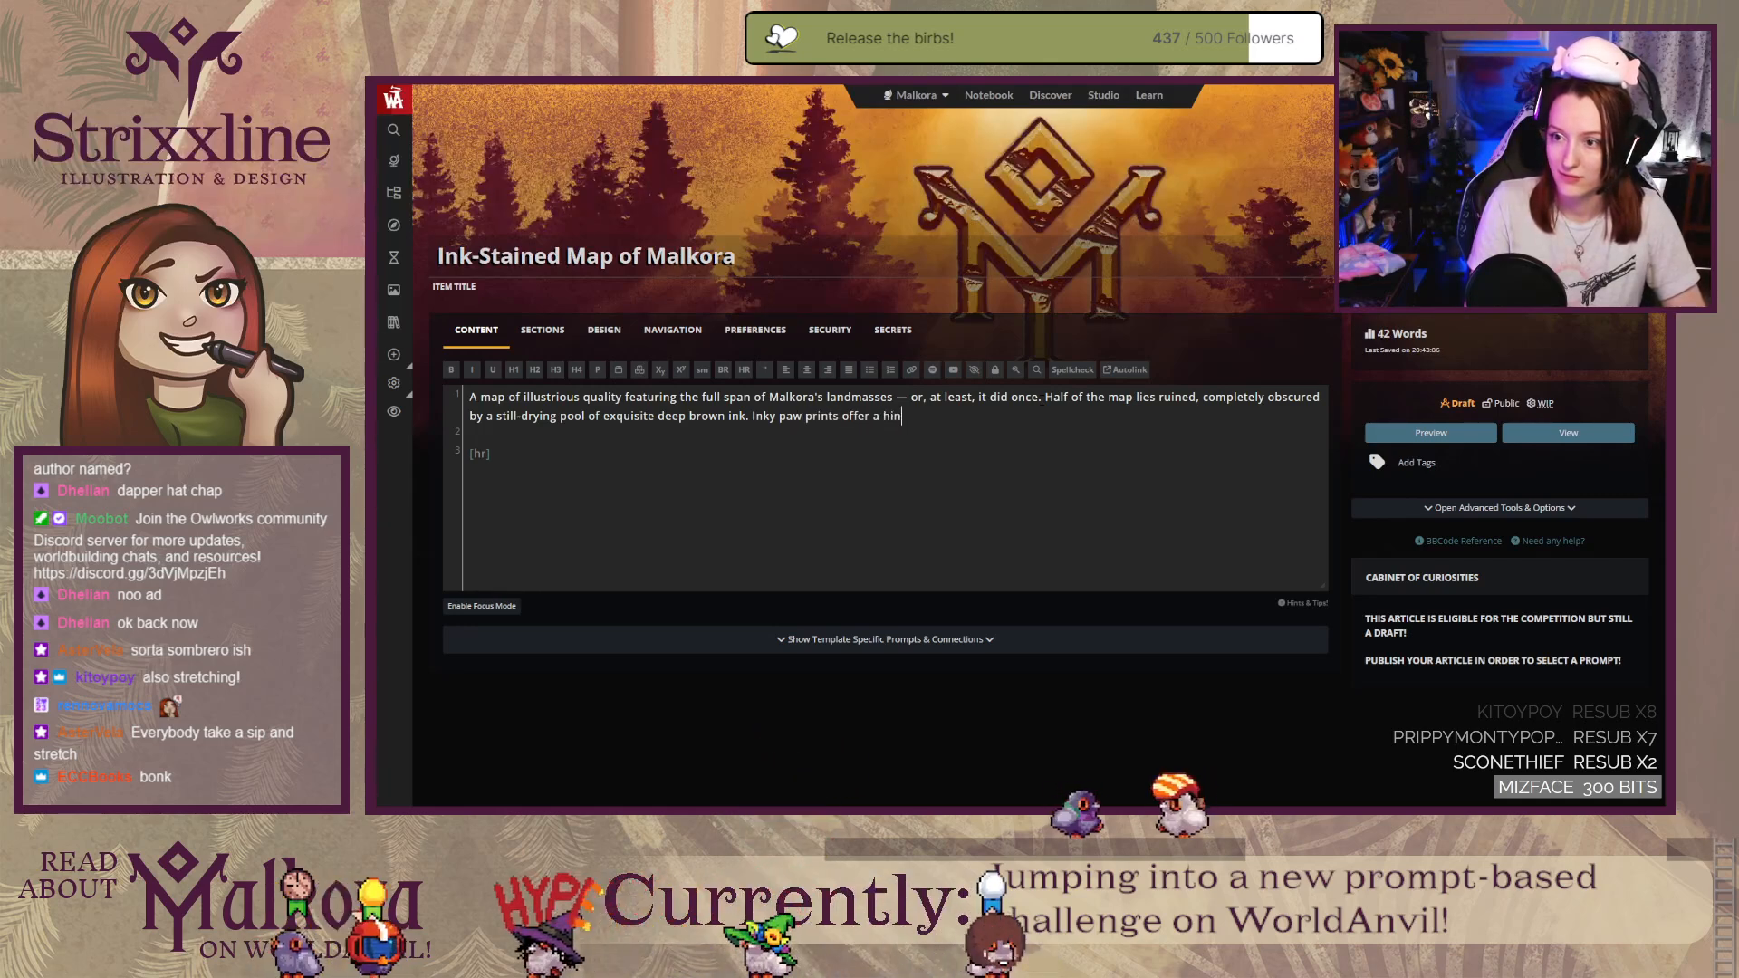
{"action": "type", "text": "t as to"}
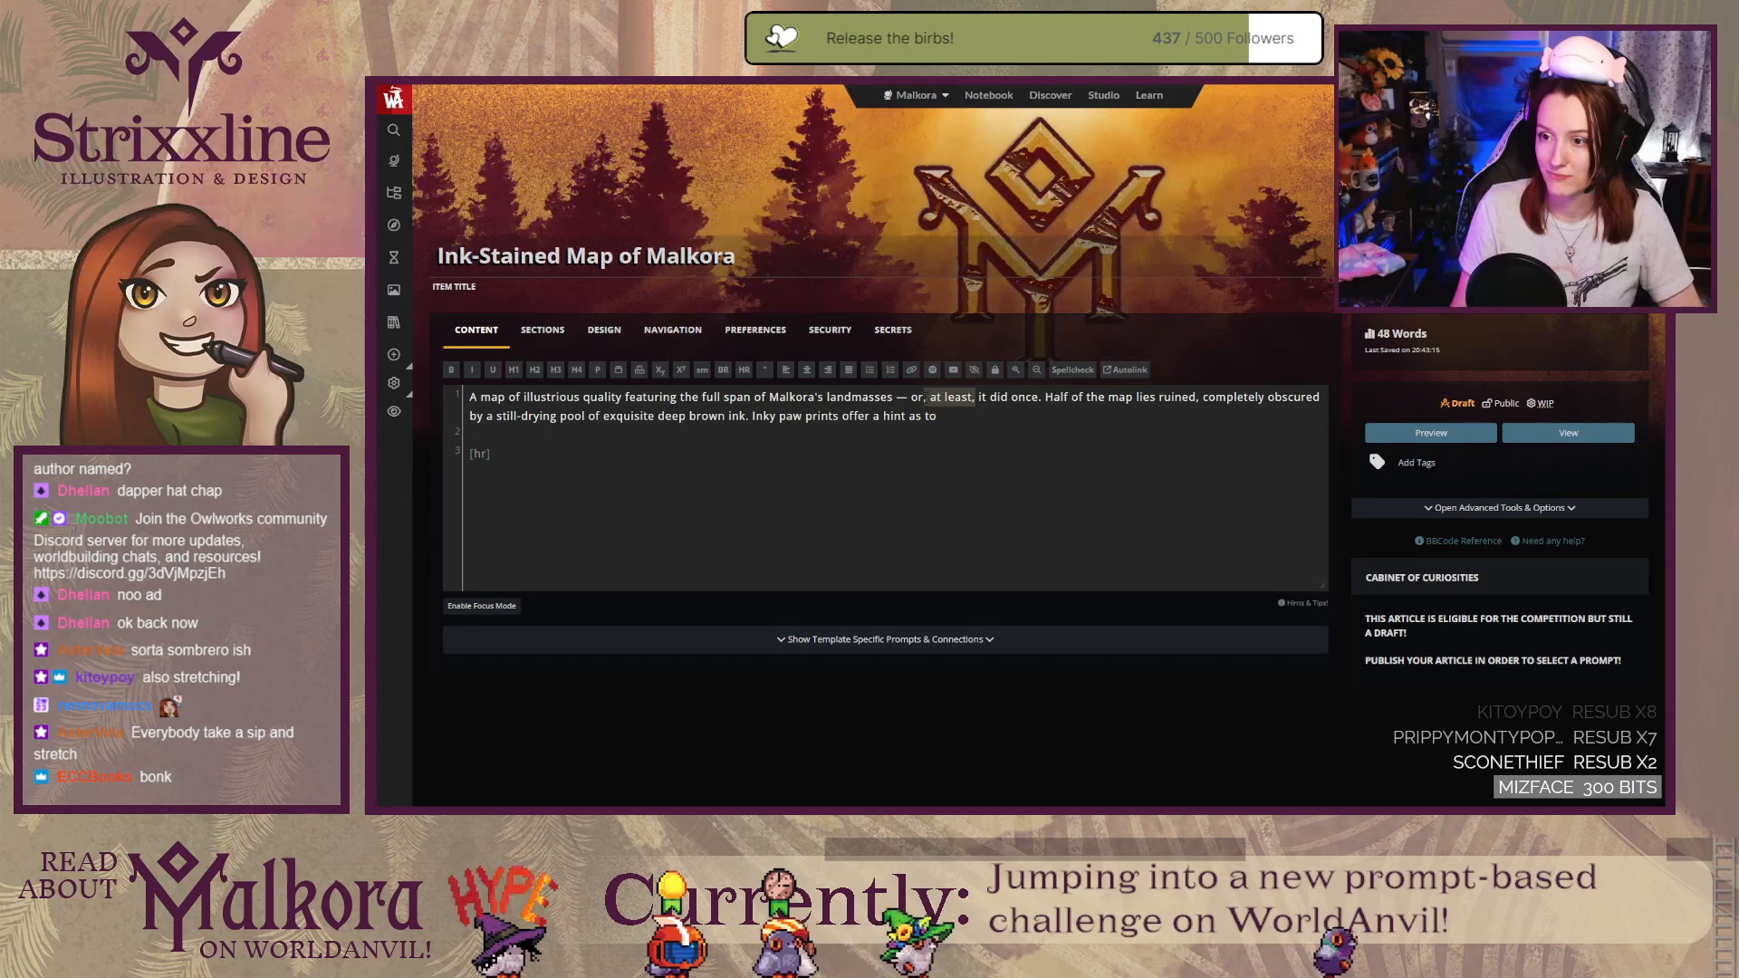
{"action": "key", "text": "BackSpace"}
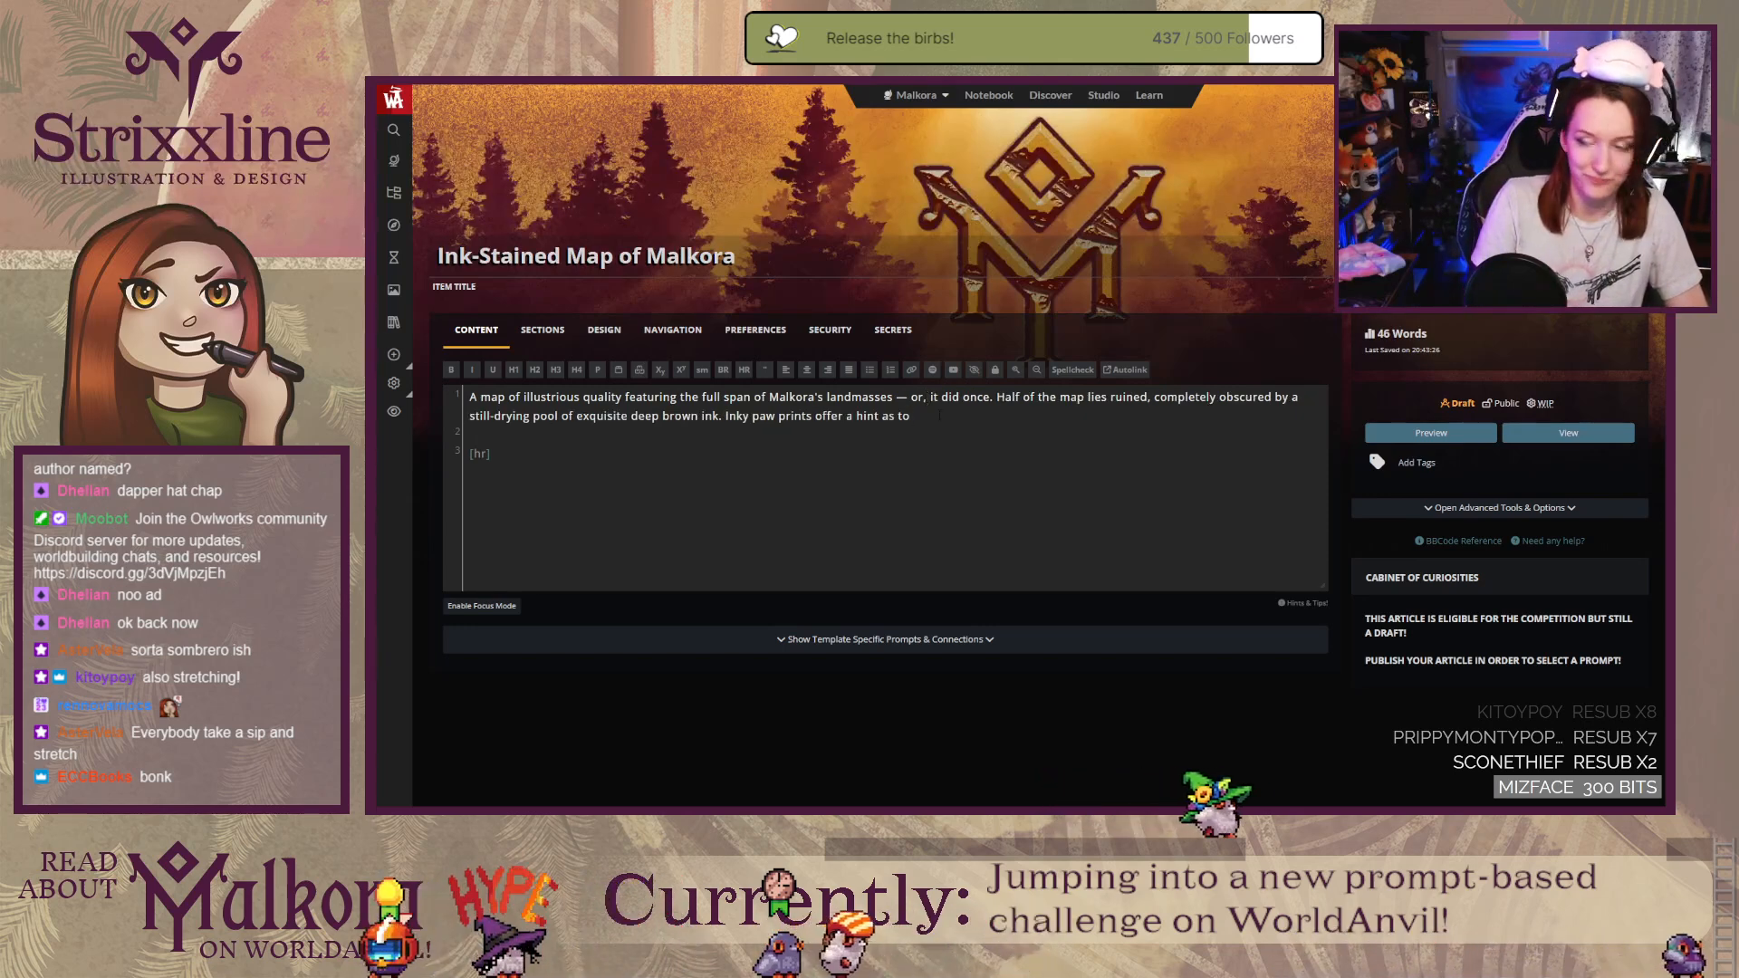
{"action": "type", "text": "wha"}
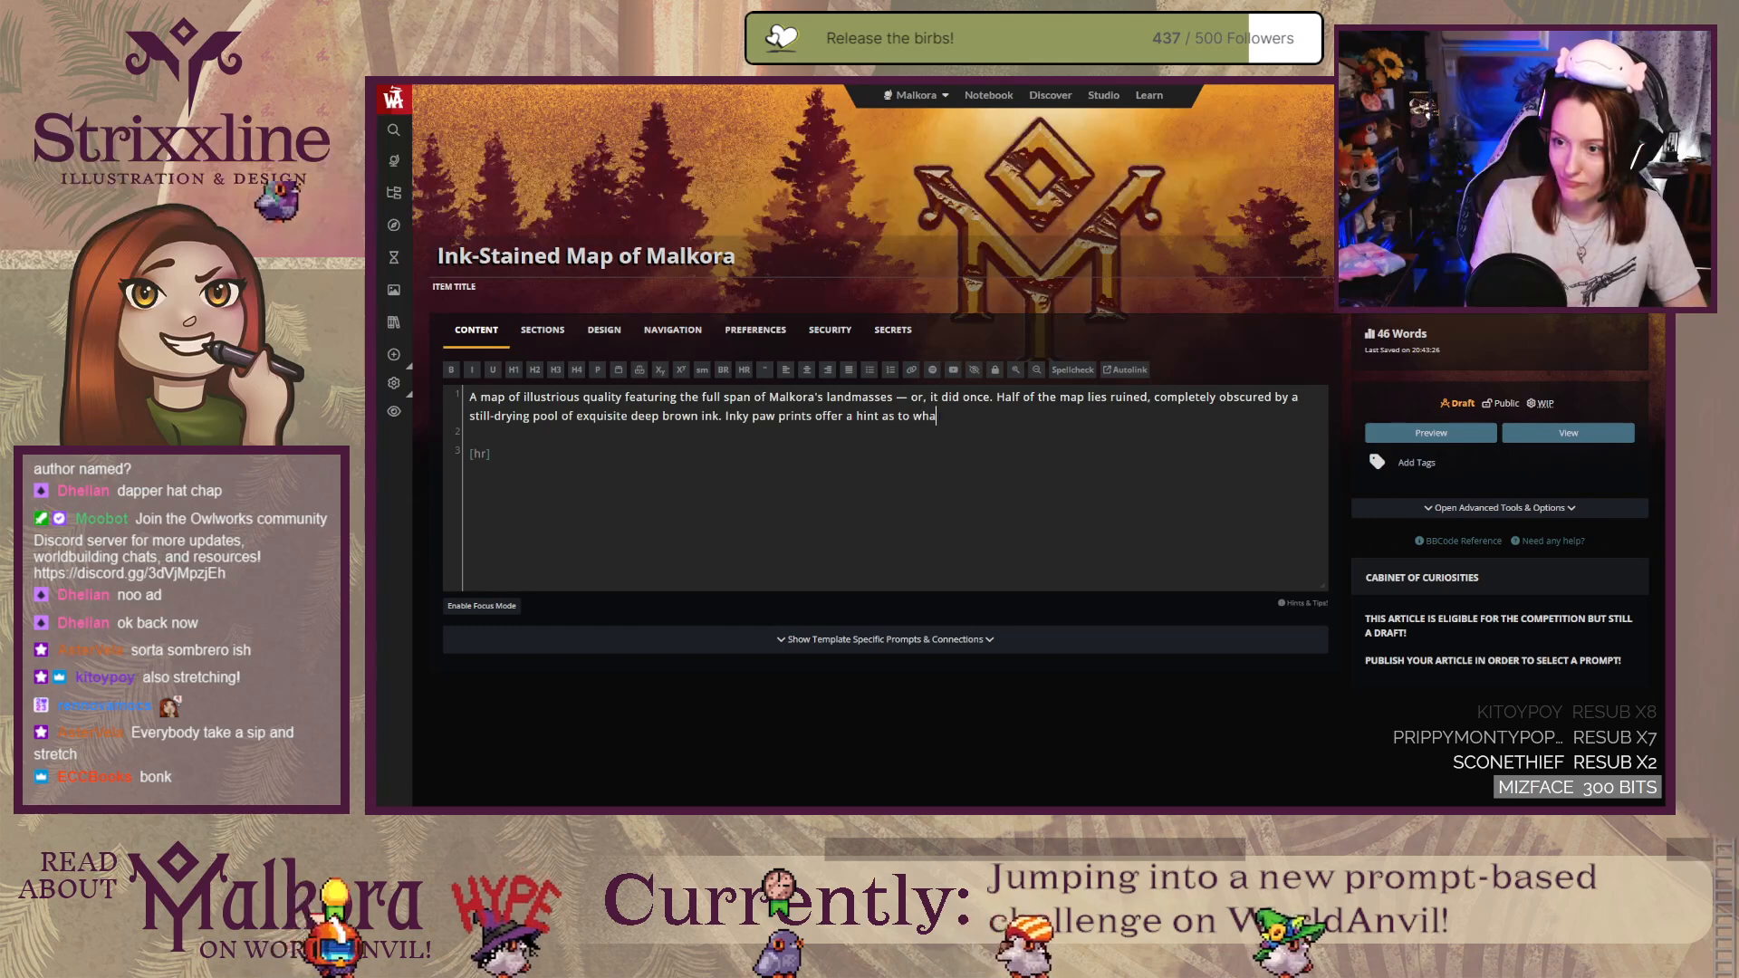
{"action": "type", "text": "t caused"}
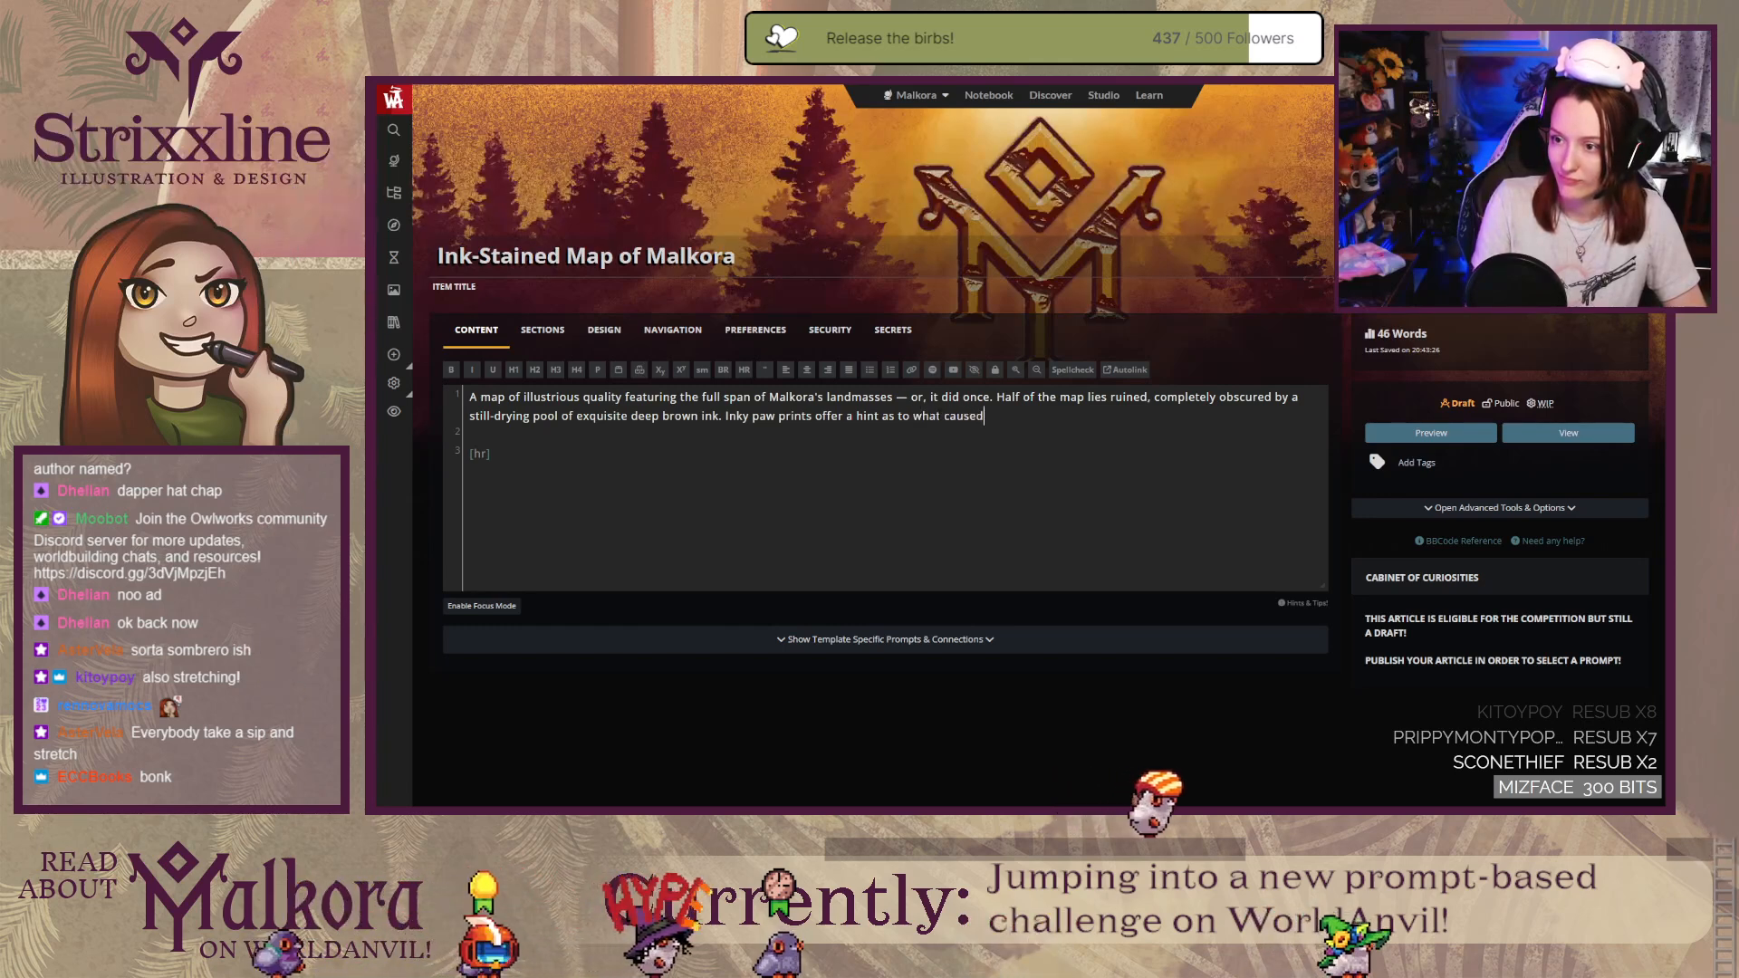
{"action": "type", "text": " this."}
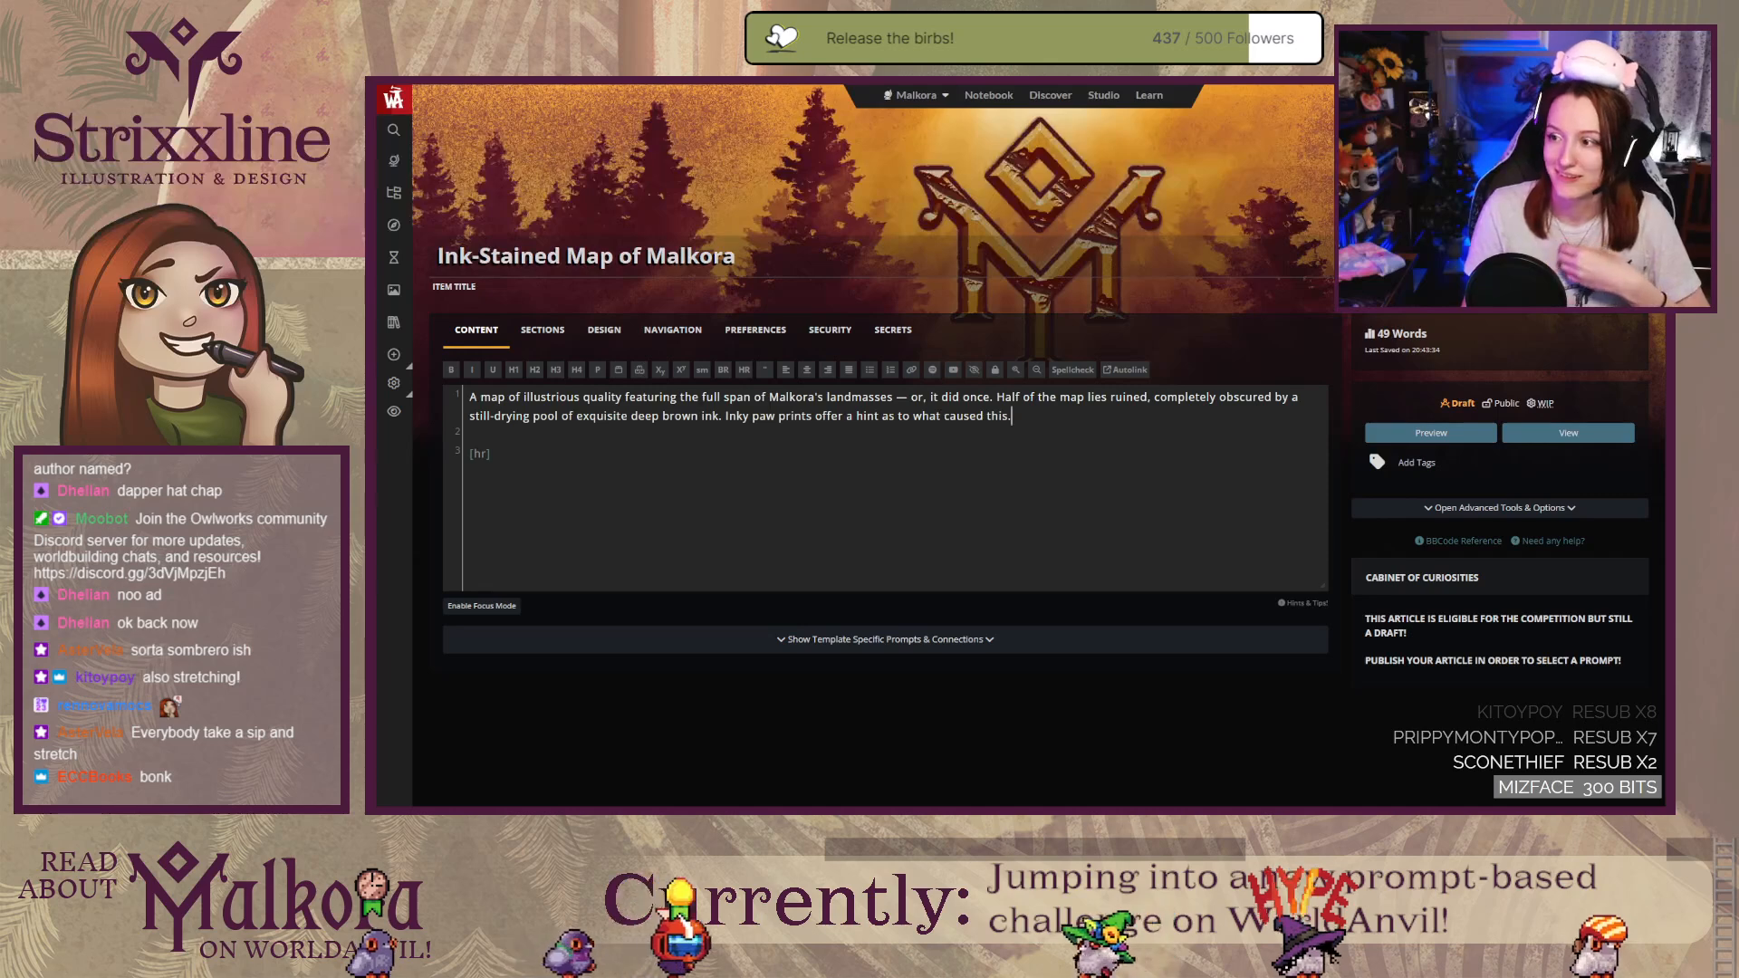
Step: Remove "deep" from the ink description and extend the last sentence to end with "this destruction."
{"action": "double_click", "coordinate": [645, 416]}
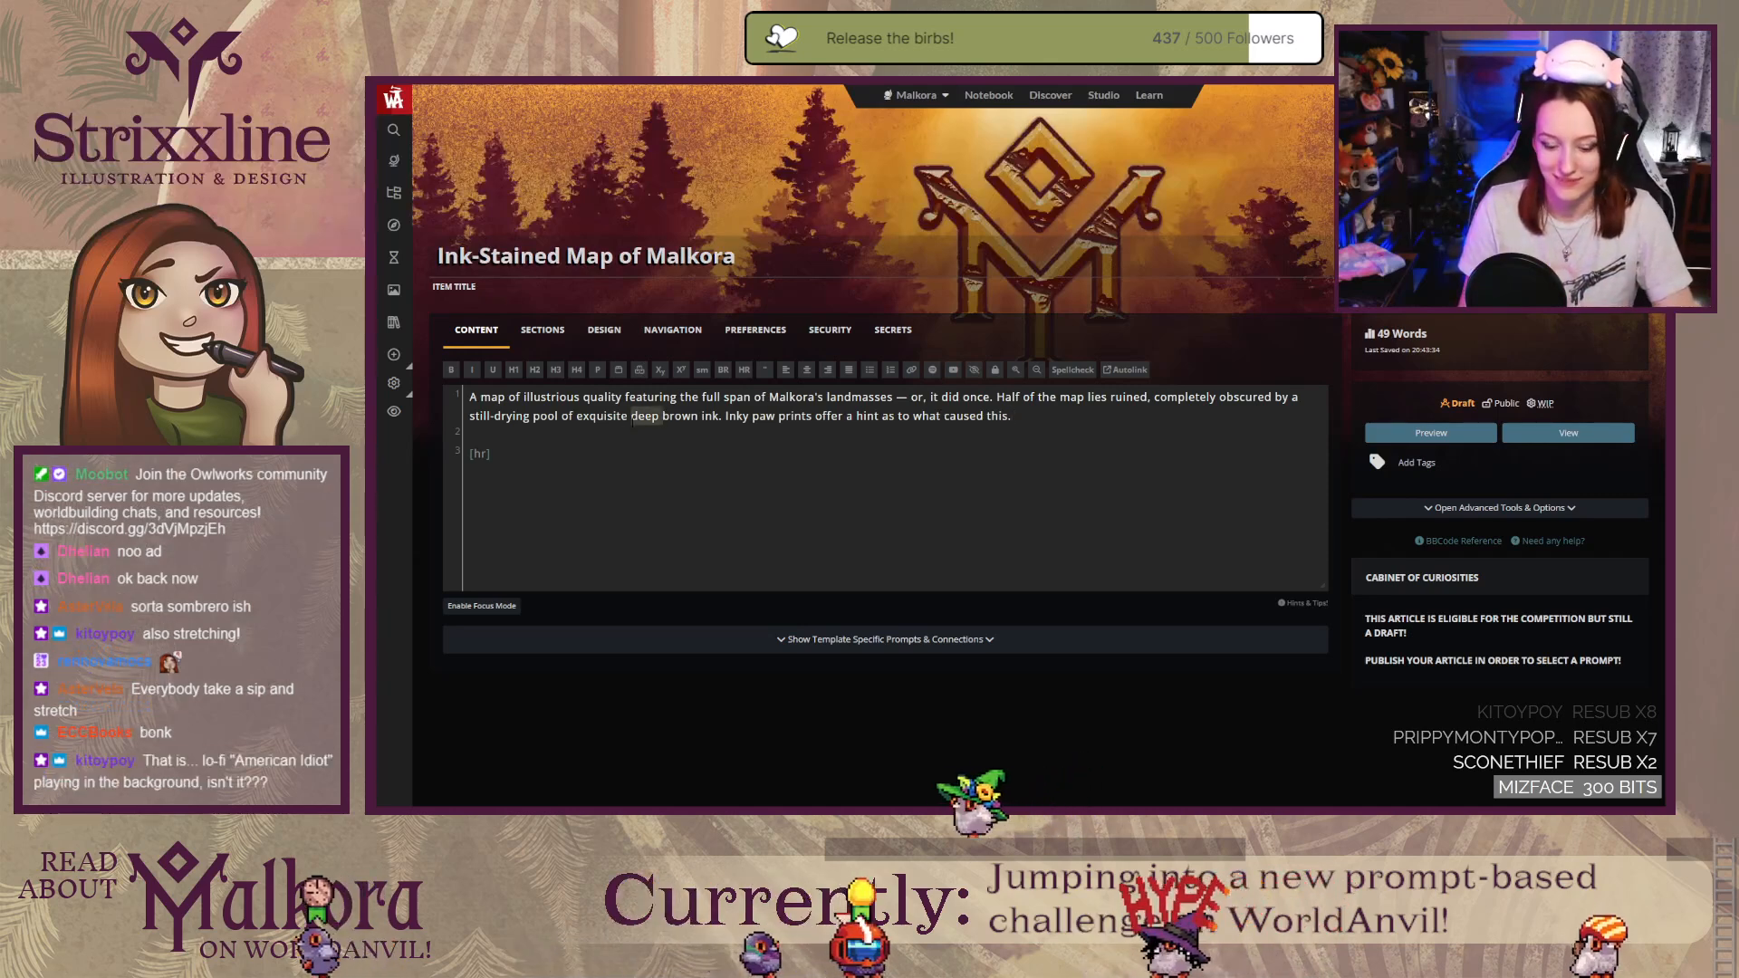
{"action": "key", "text": "BackSpace"}
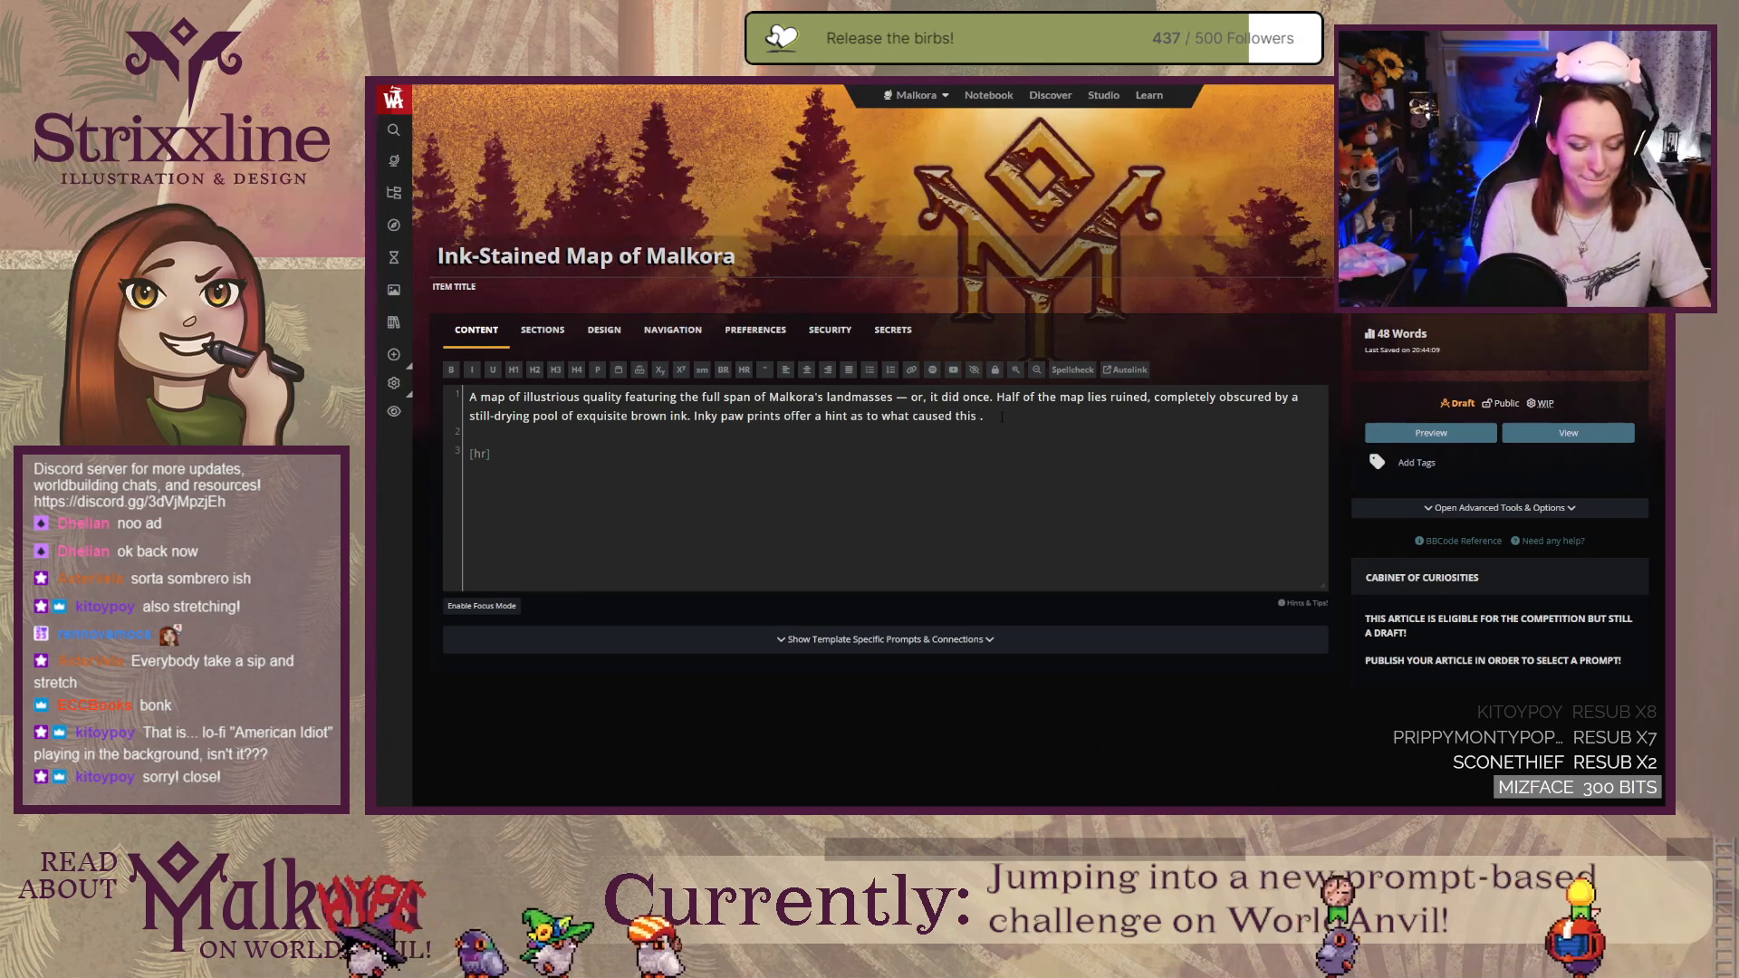
{"action": "type", "text": "destruction."}
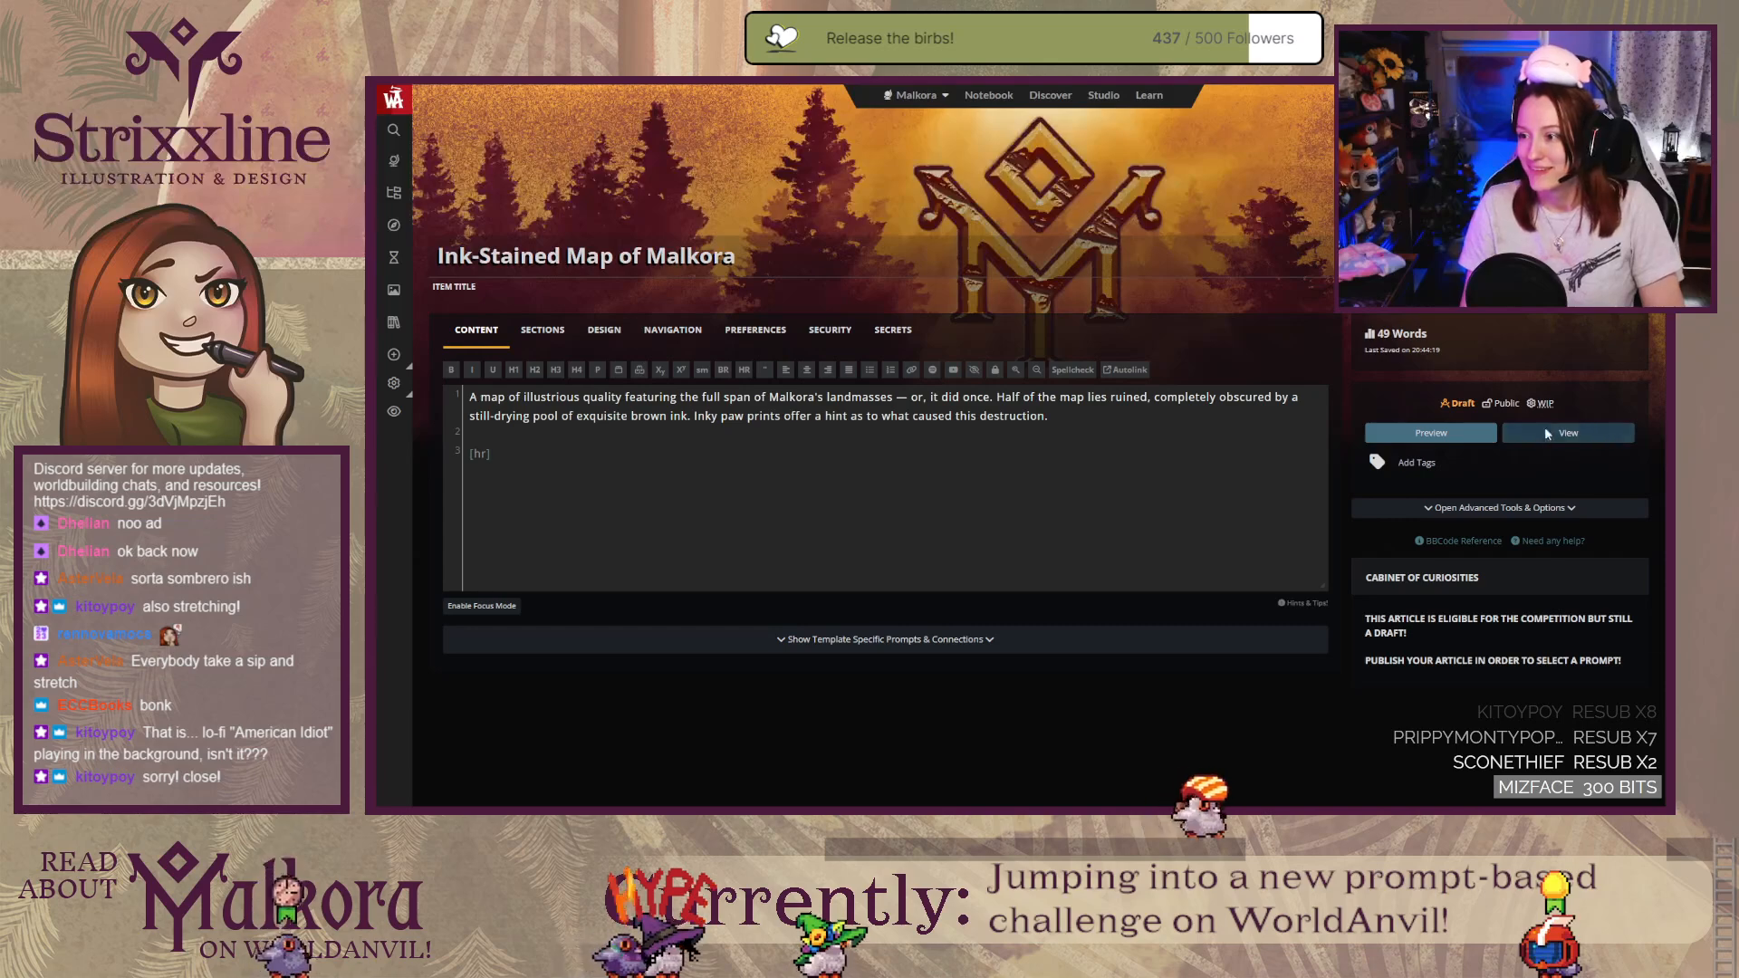
Step: Check the rendered Ink-Stained Map of Malkora article, return to its editor and look through the sidebar sections
{"action": "left_click", "coordinate": [1568, 433]}
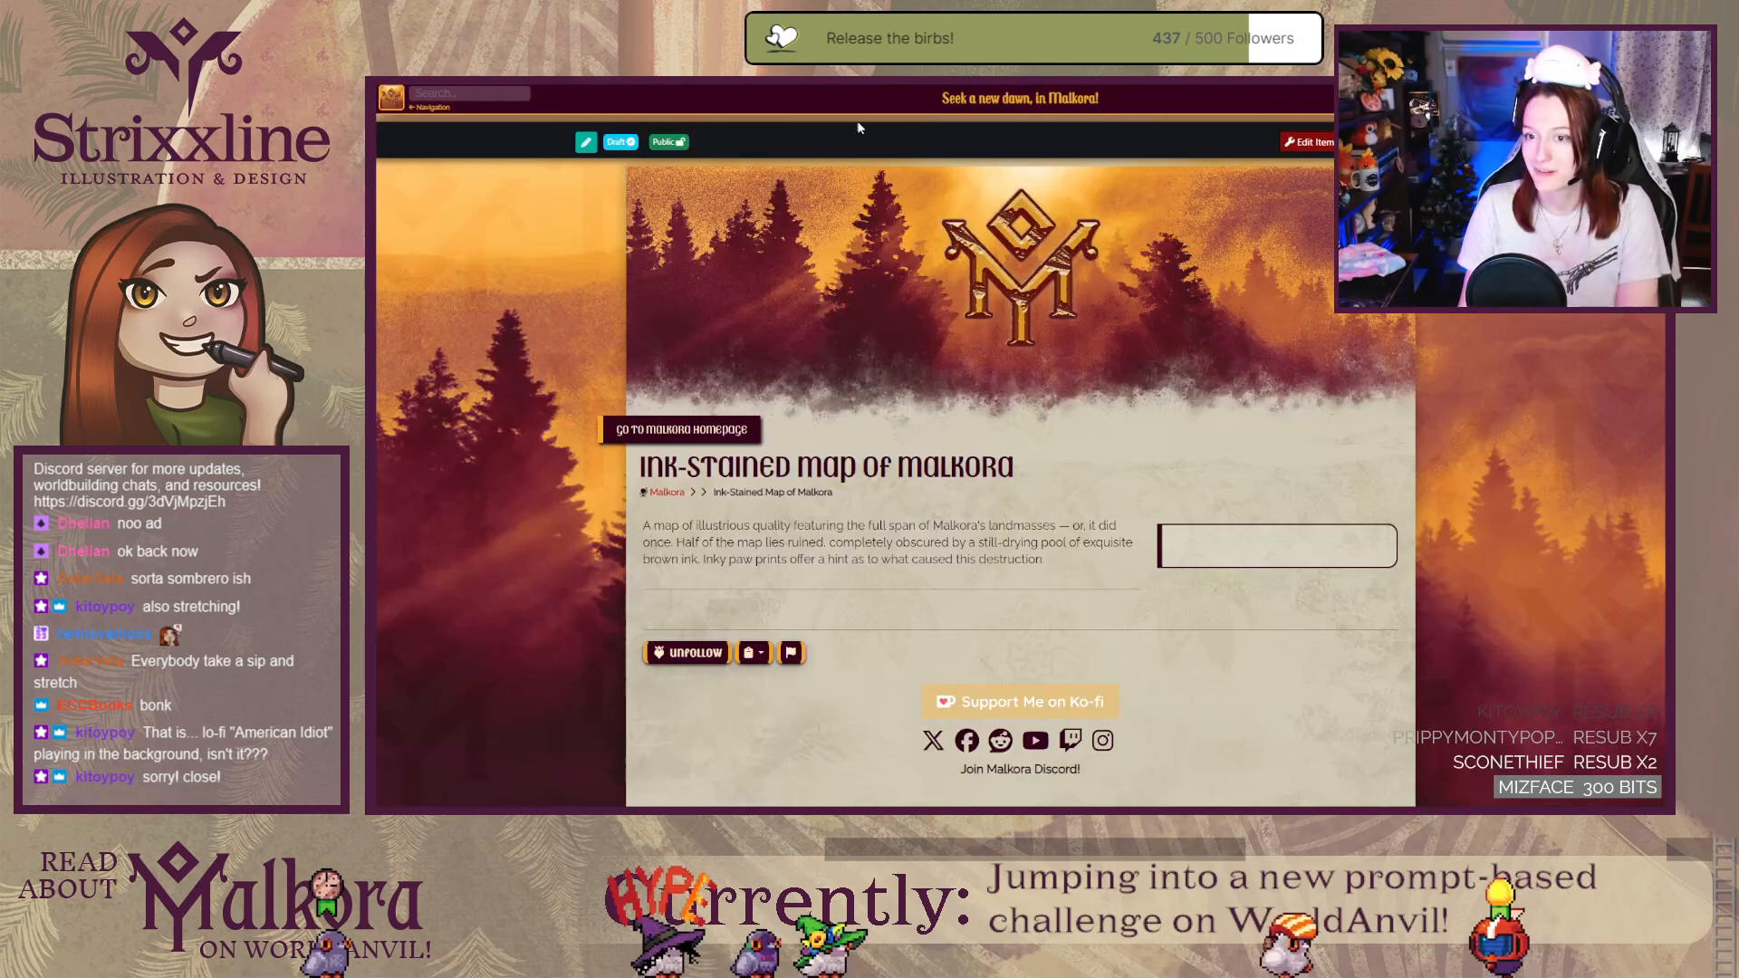
{"action": "key", "text": "ctrl+w"}
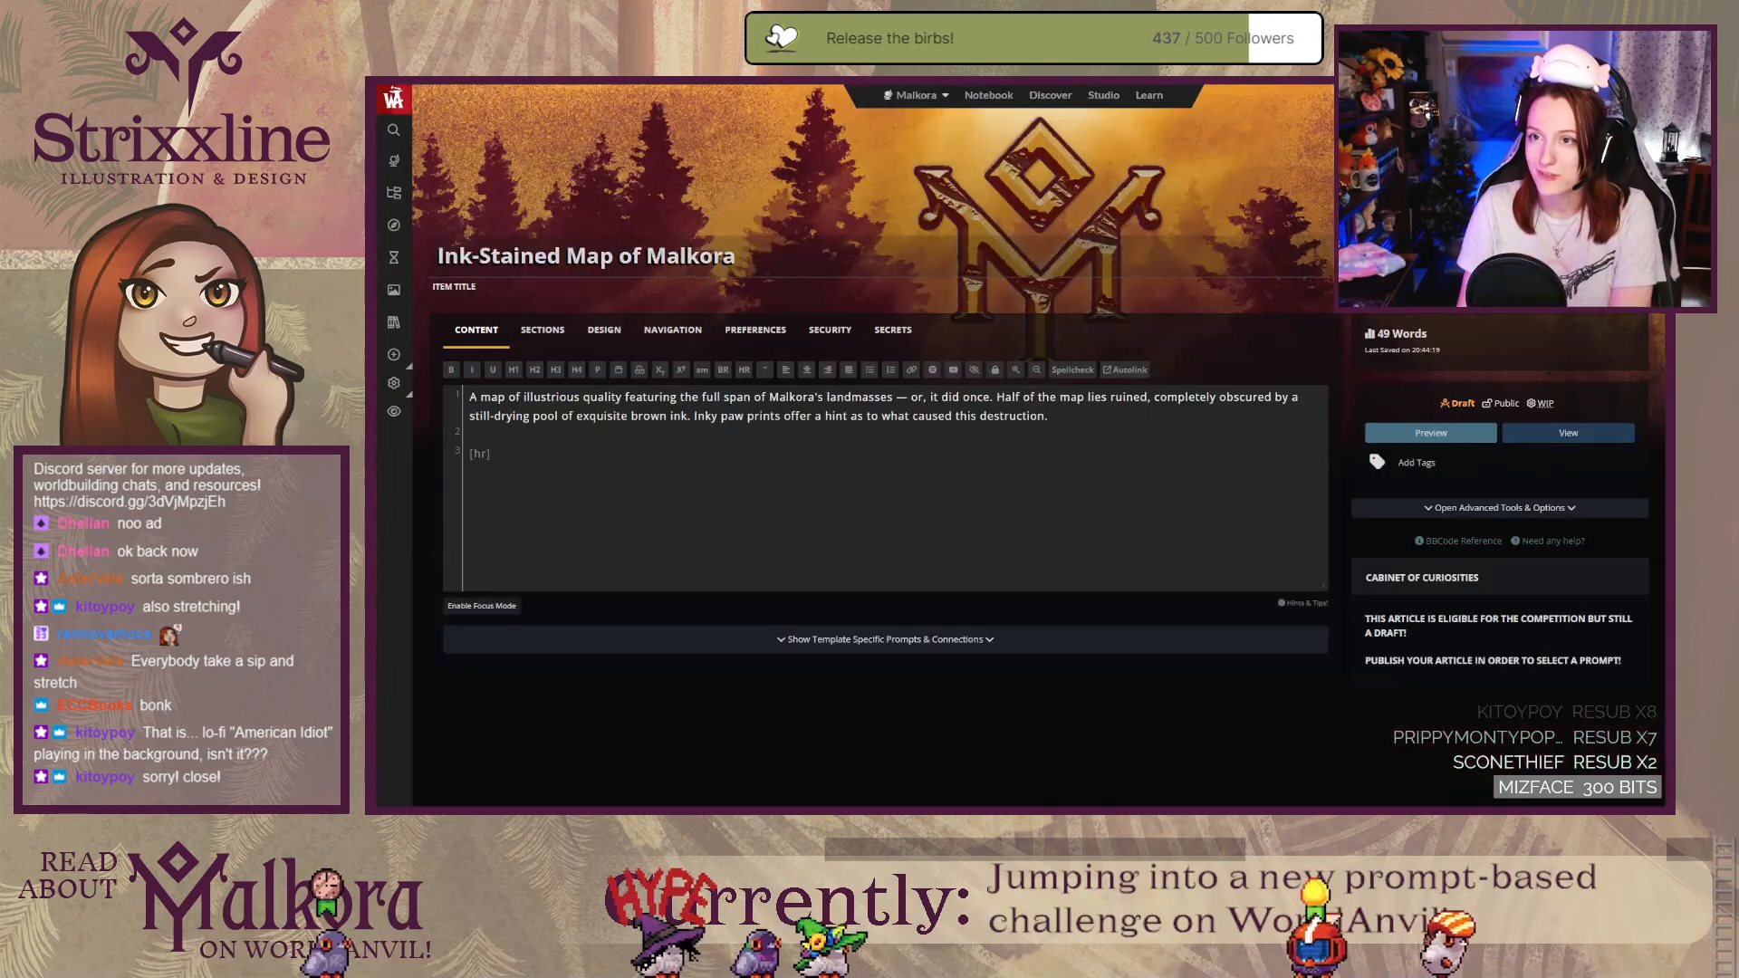
{"action": "left_click", "coordinate": [605, 330]}
{"action": "scroll", "coordinate": [427, 693], "scroll_direction": "down", "scroll_amount": 6}
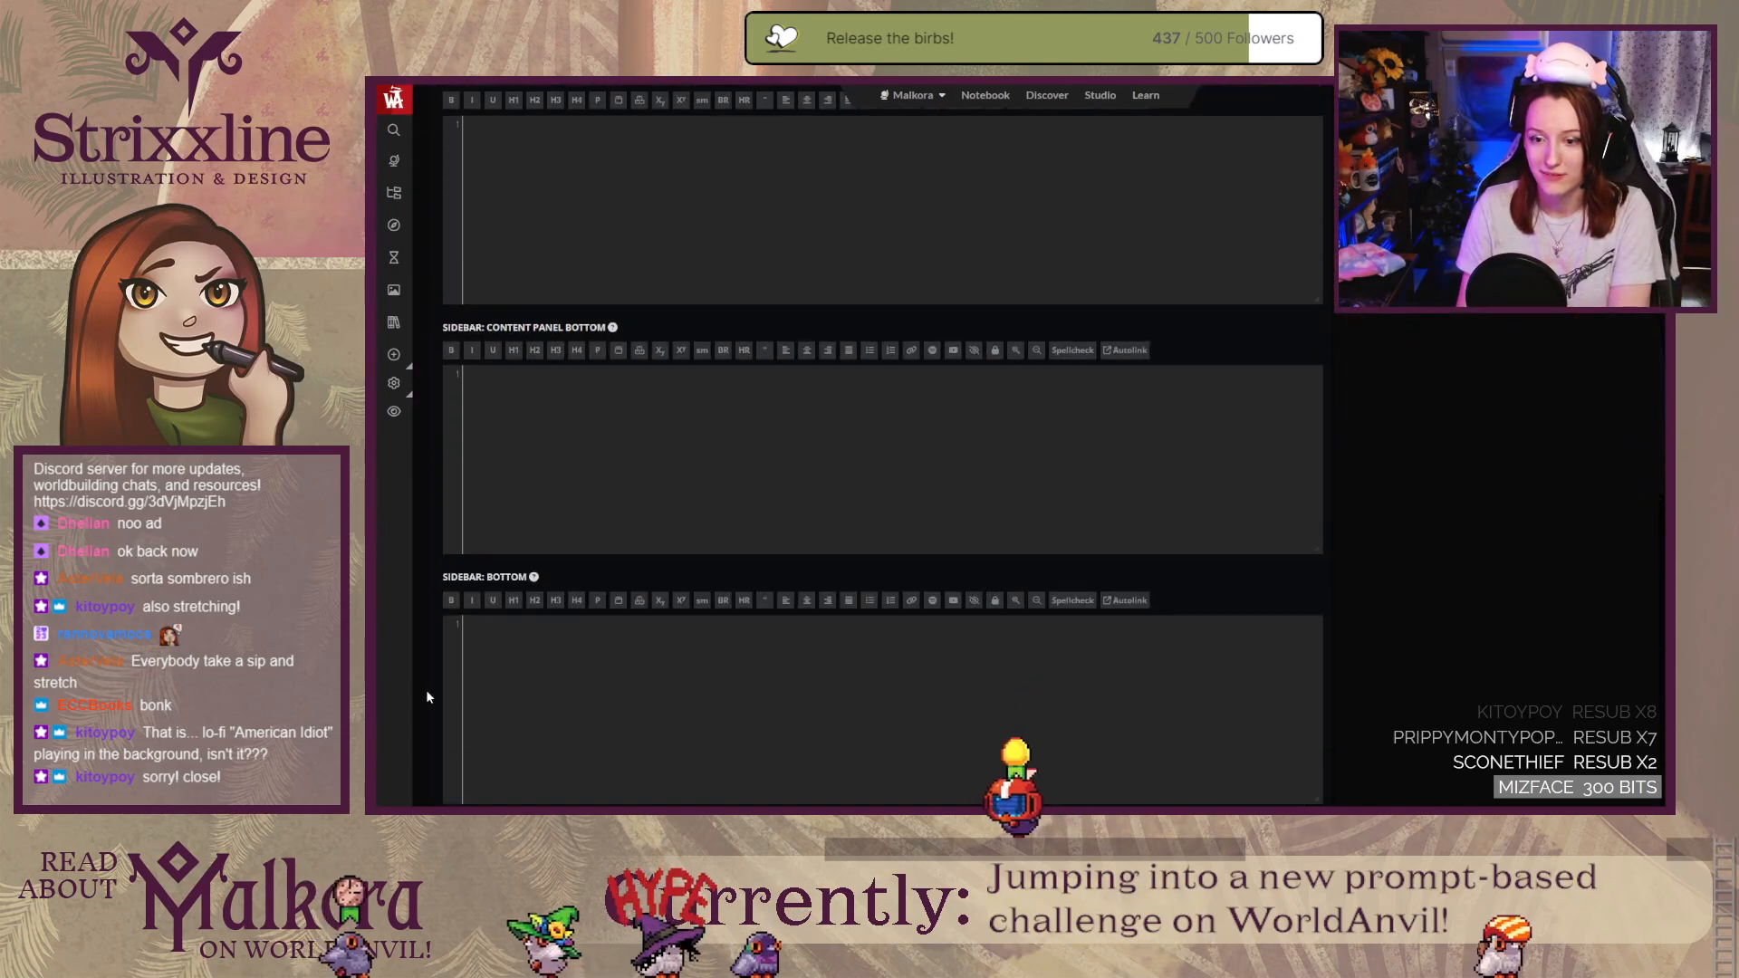
{"action": "scroll", "coordinate": [425, 688], "scroll_direction": "up", "scroll_amount": 8}
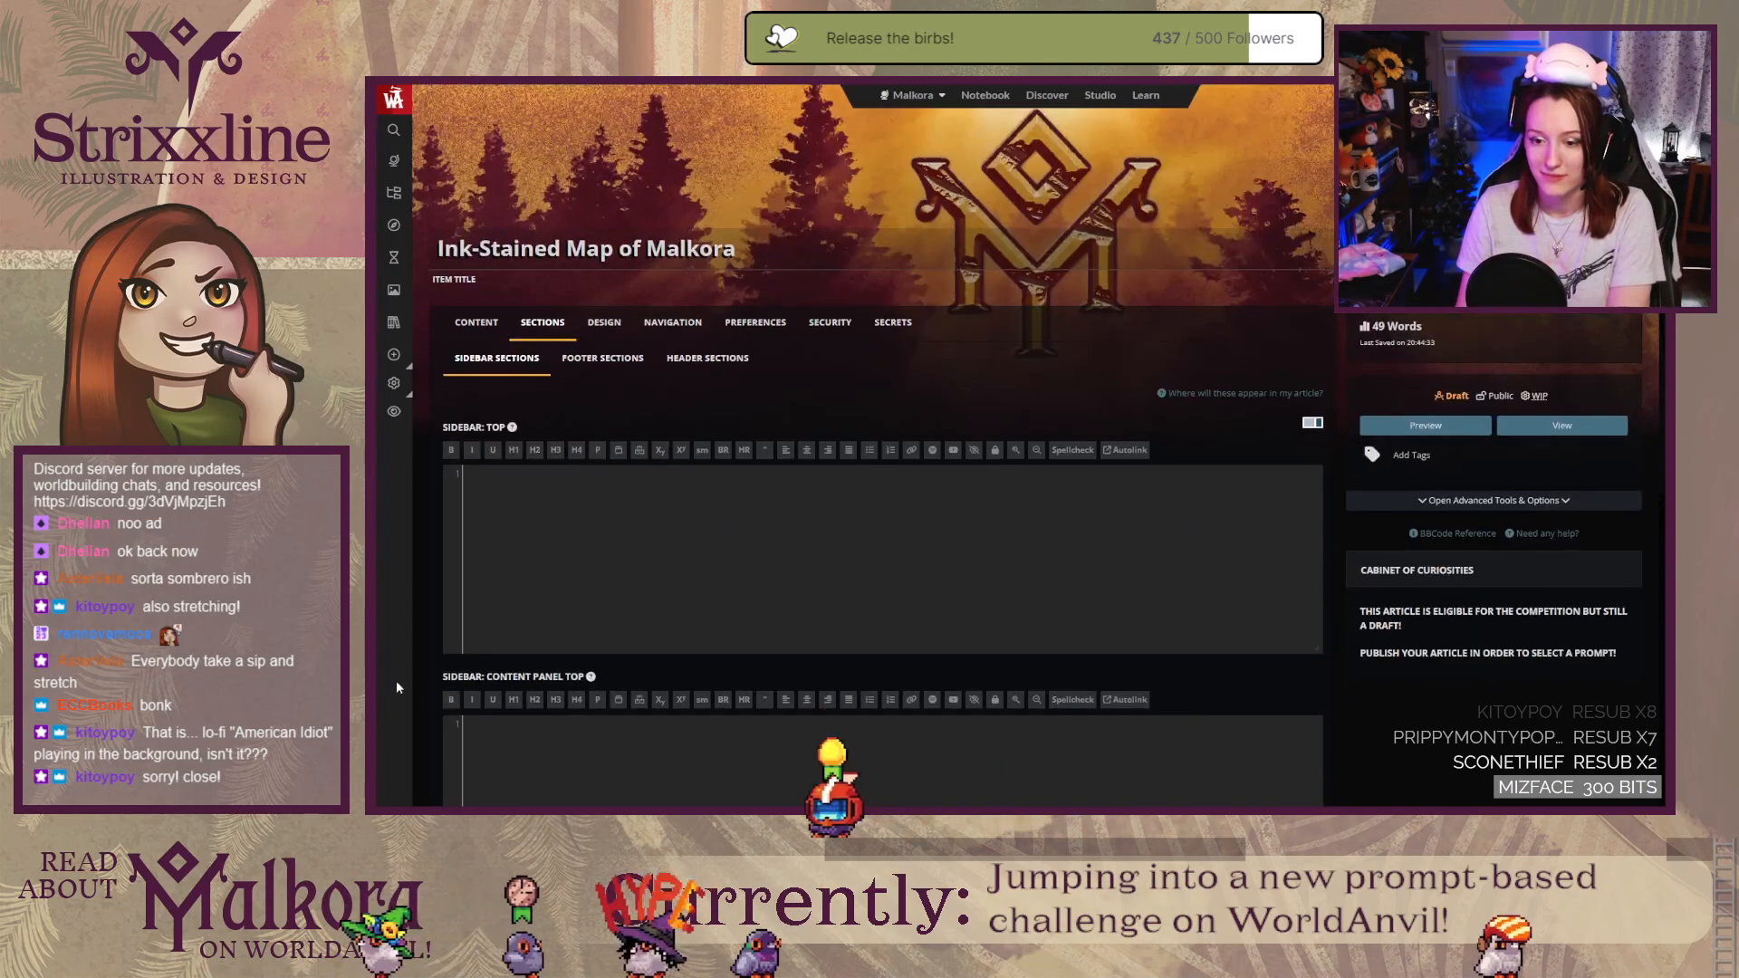
Step: Reload the article editor and remove "-item" from the URL slug, leaving ink-stained-map-of-malkora
{"action": "left_click", "coordinate": [673, 332]}
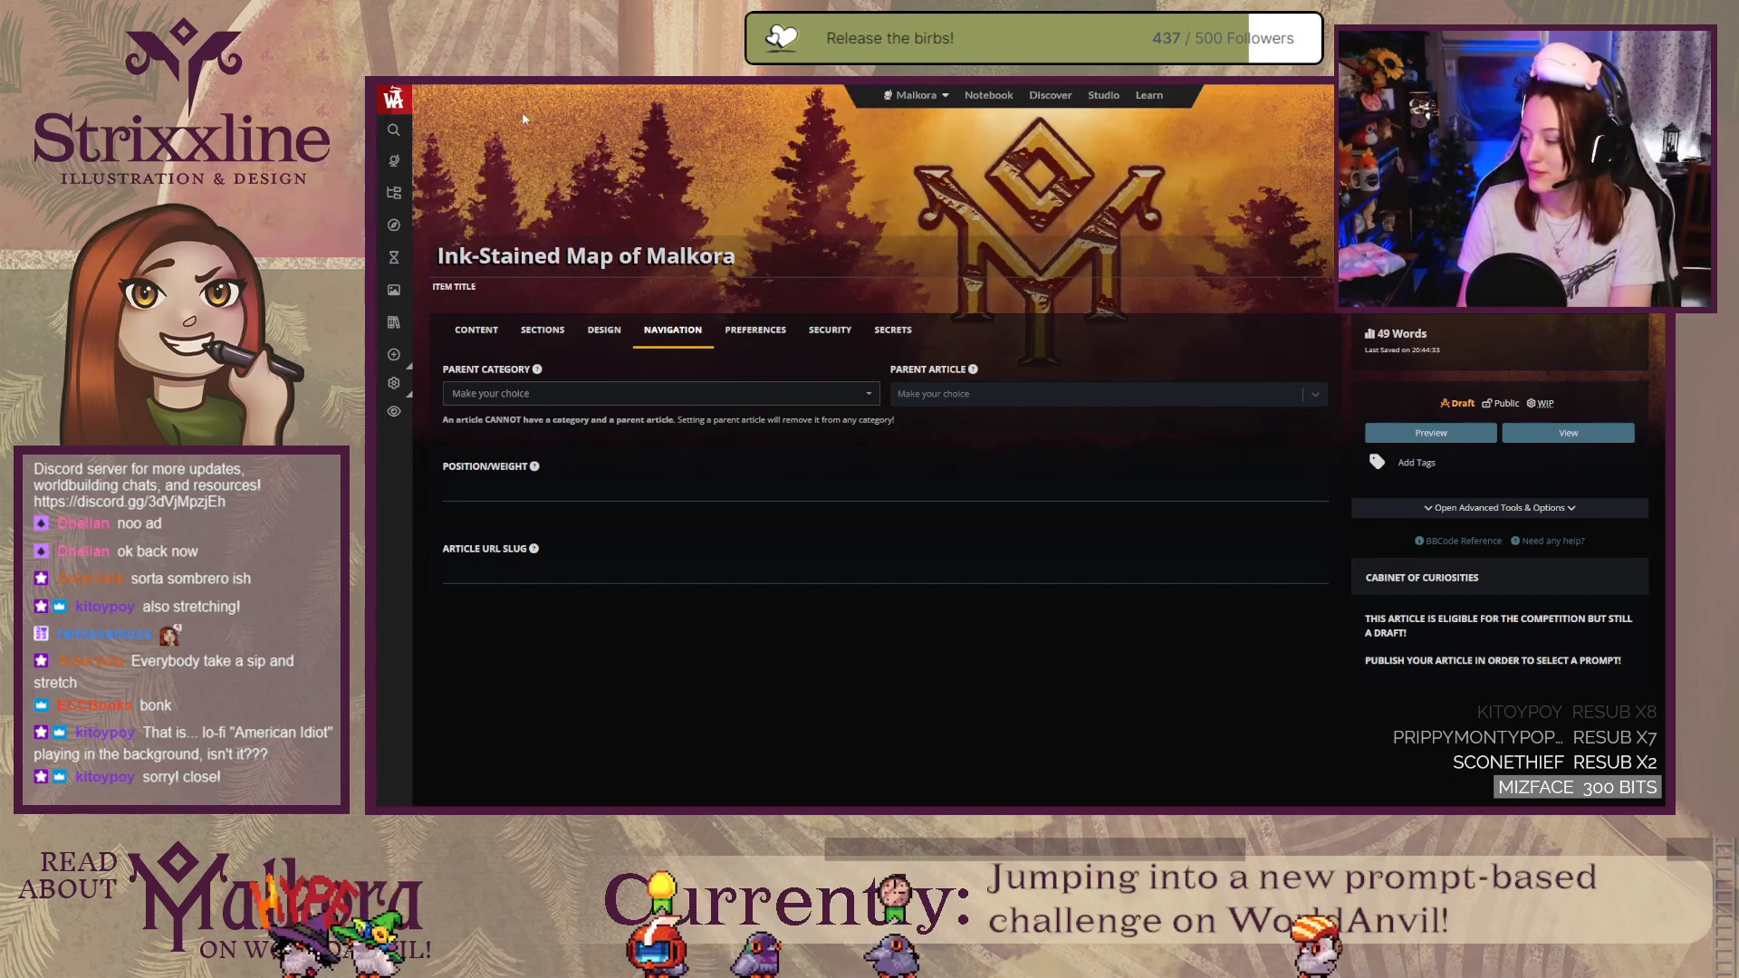
{"action": "key", "text": "F5"}
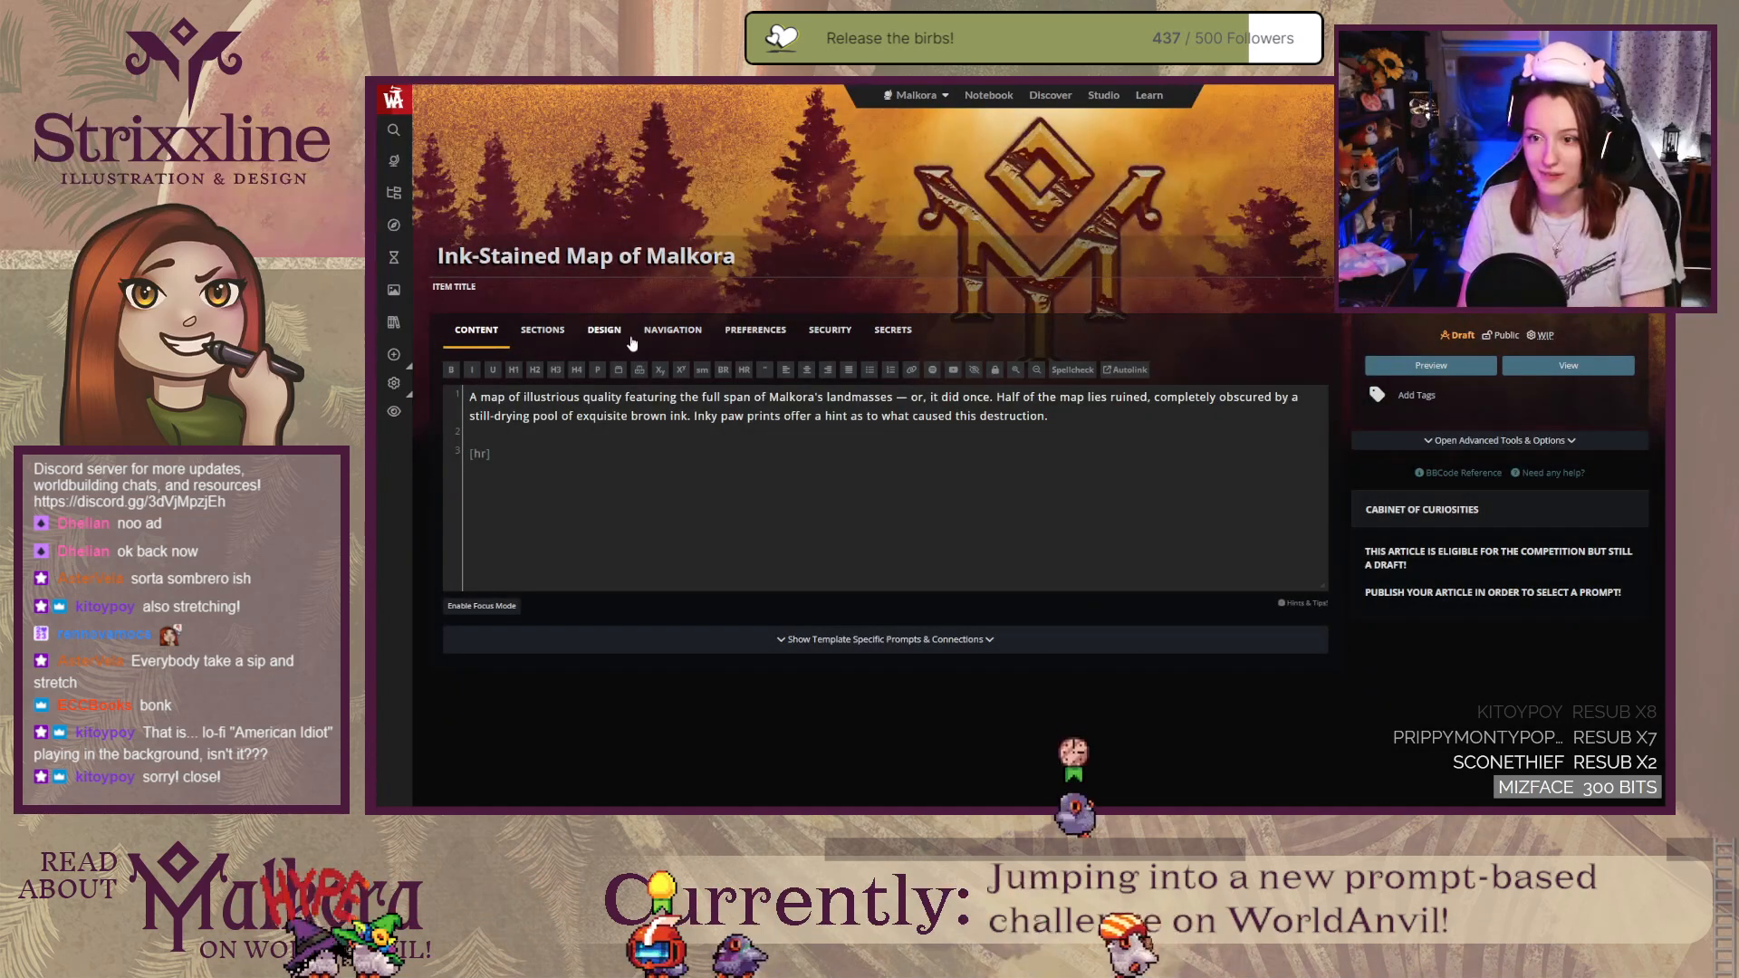
{"action": "left_click", "coordinate": [632, 341]}
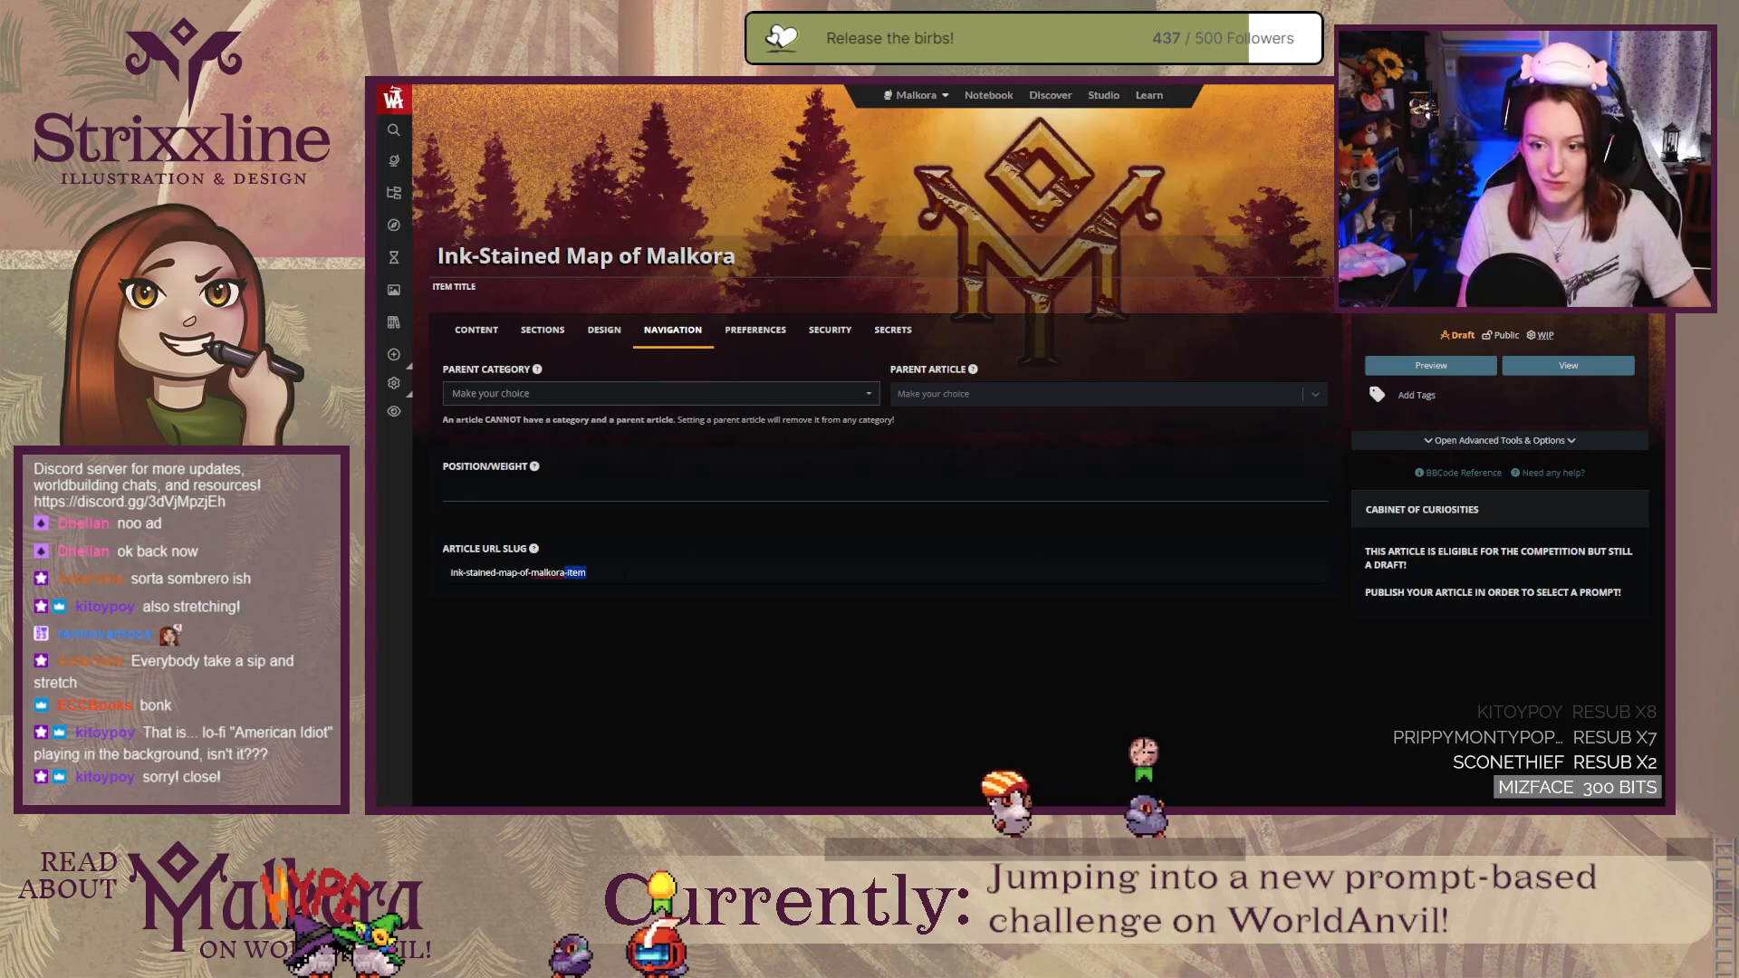
{"action": "key", "text": "BackSpace"}
{"action": "key", "text": "BackSpace"}
{"action": "key", "text": "BackSpace"}
{"action": "key", "text": "BackSpace"}
{"action": "key", "text": "BackSpace"}
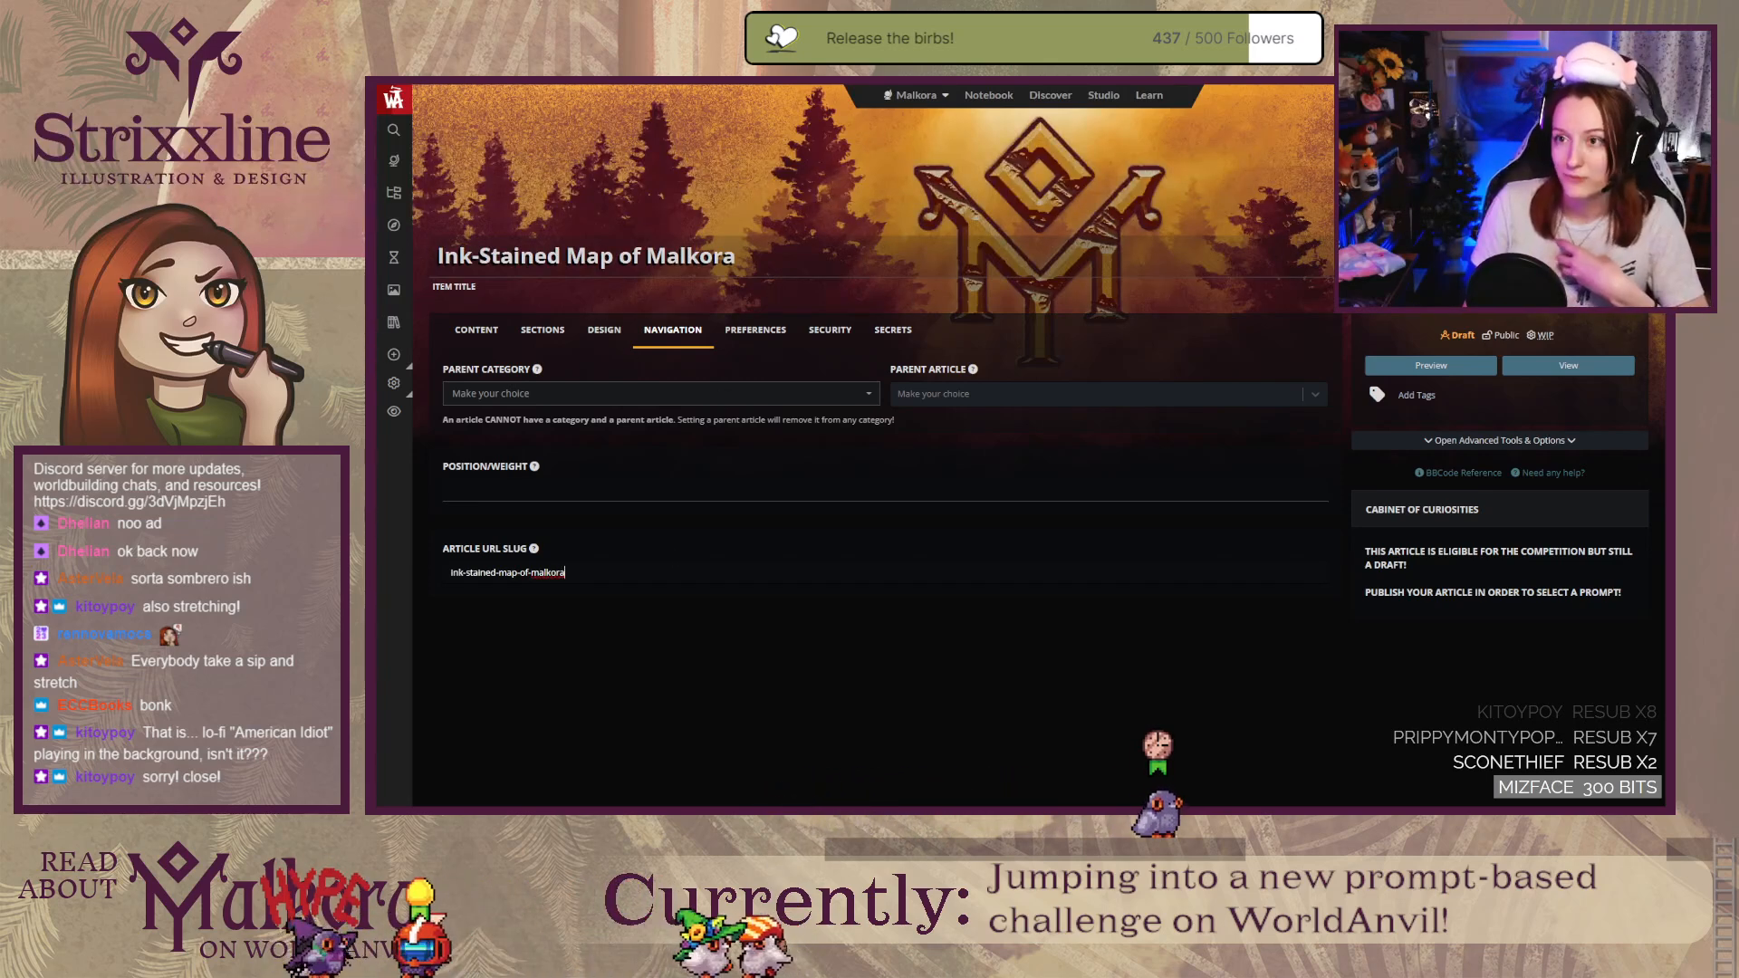
Step: Look through the map's design settings and the content and footer sections of the Librarian's Collection article
{"action": "left_click", "coordinate": [587, 342]}
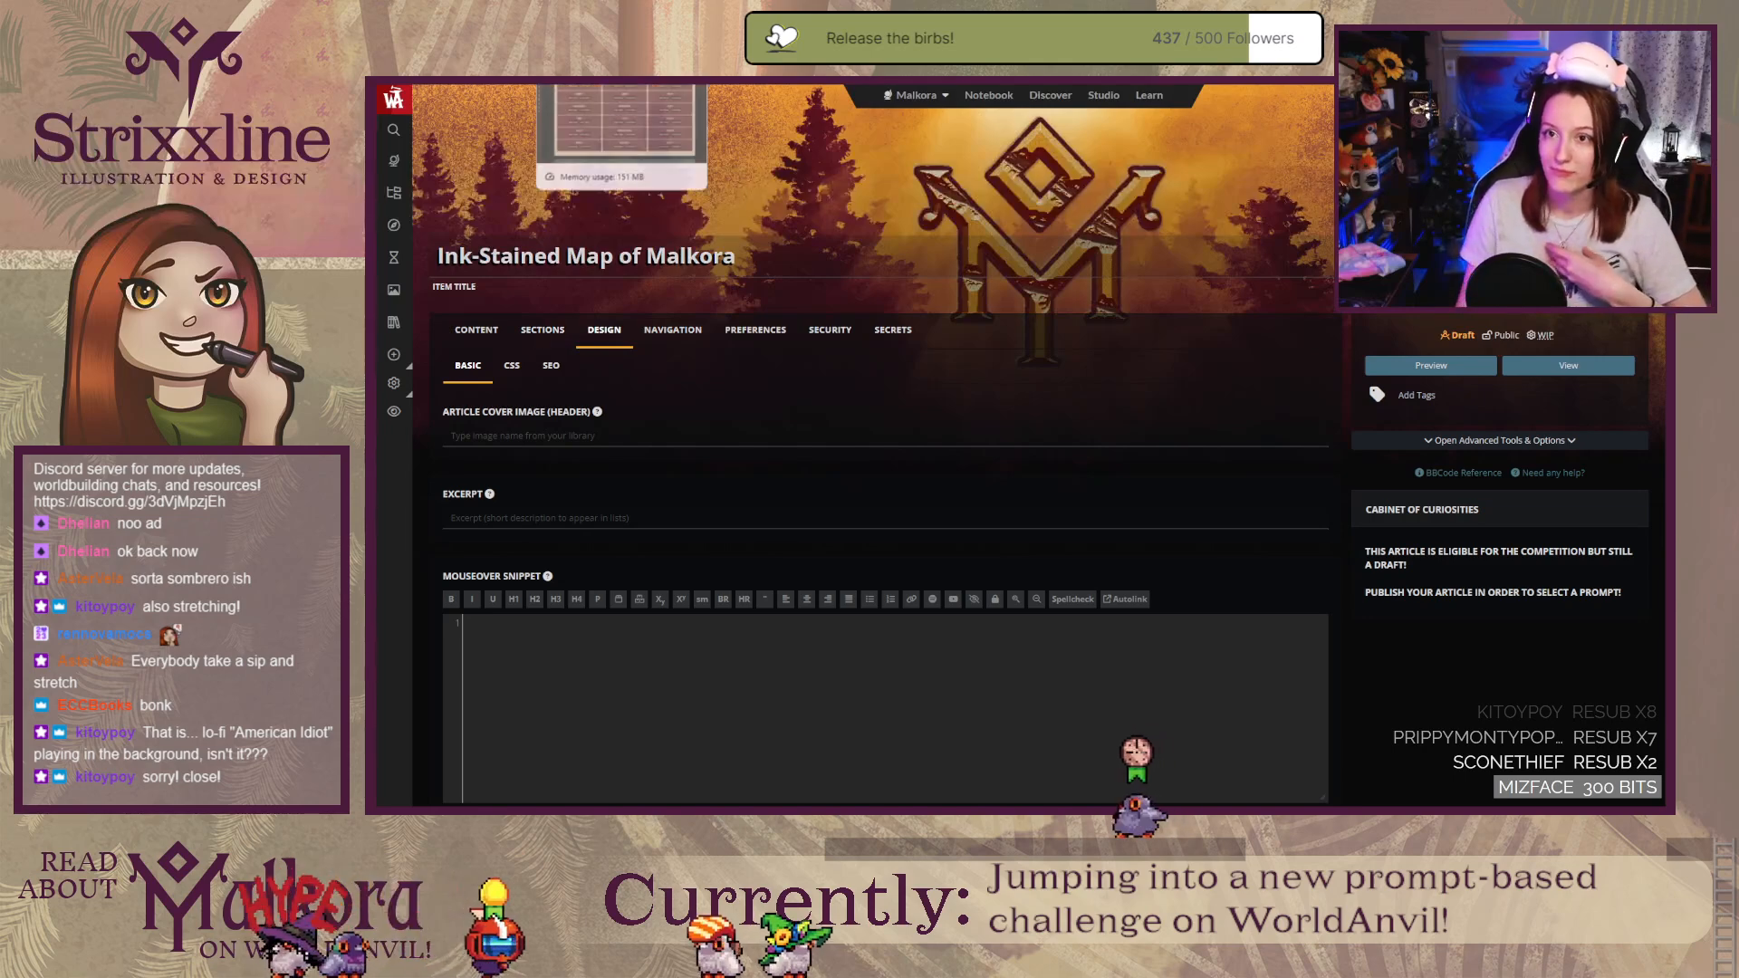
{"action": "left_click", "coordinate": [589, 85]}
{"action": "key", "text": "ctrl+Tab"}
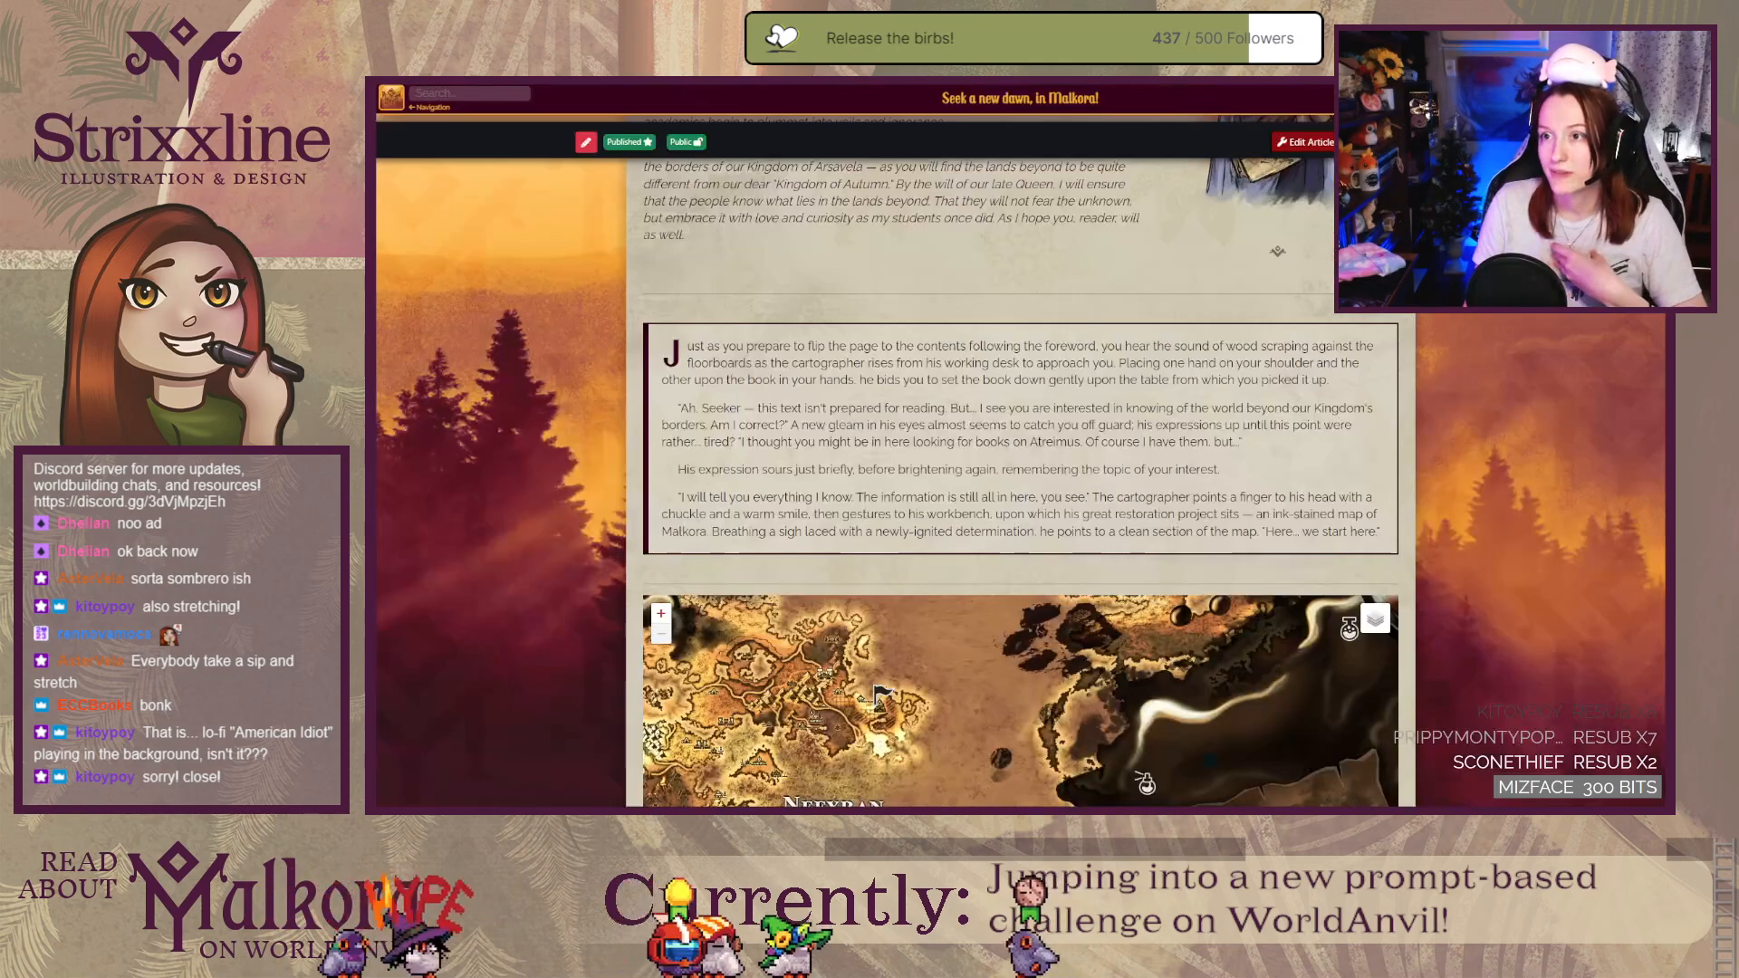
{"action": "key", "text": "ctrl+Tab"}
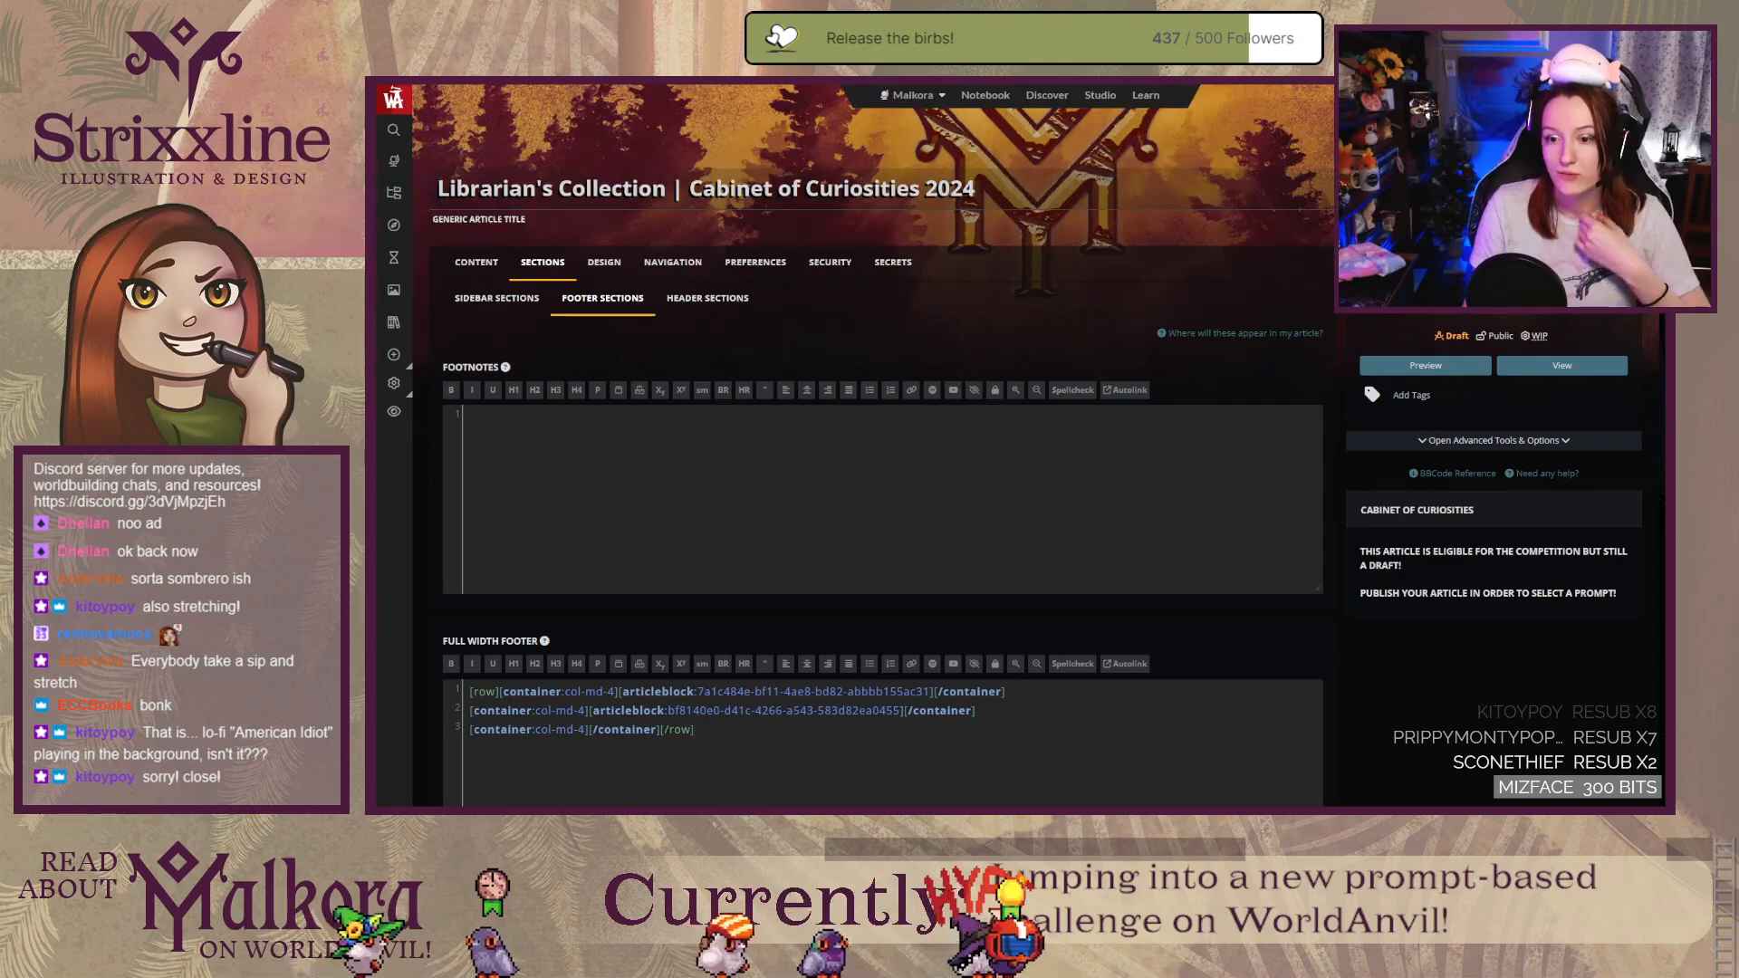
{"action": "left_click", "coordinate": [476, 262]}
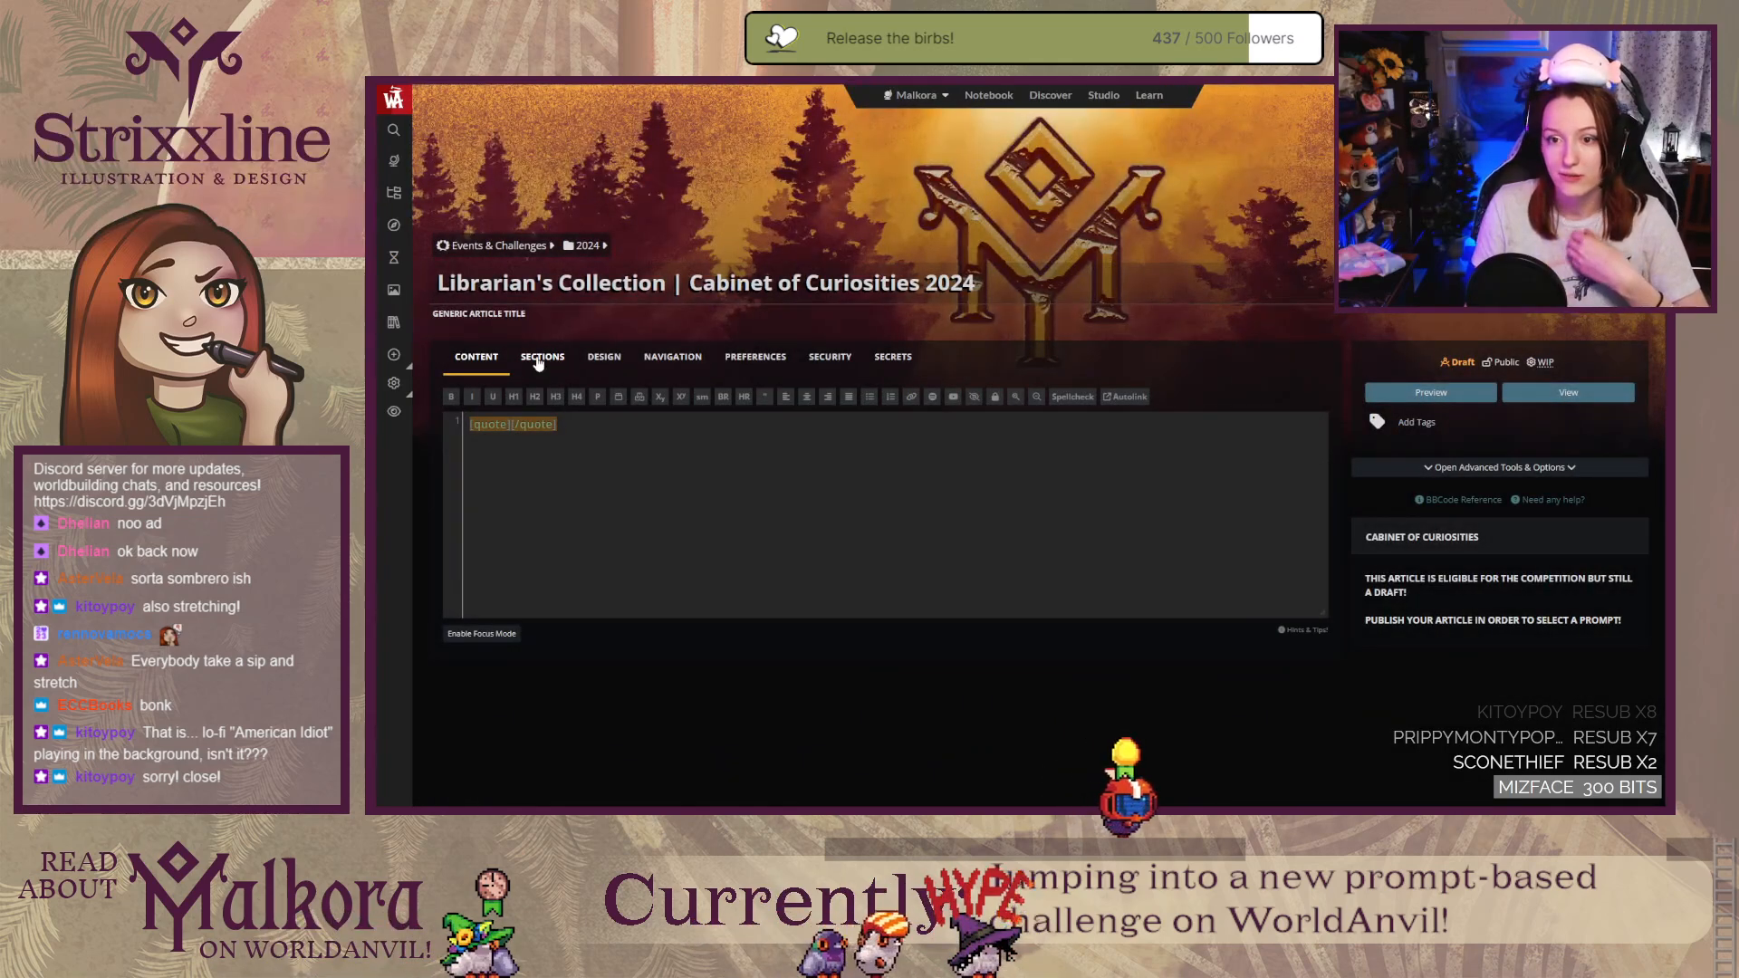
{"action": "left_click", "coordinate": [540, 359]}
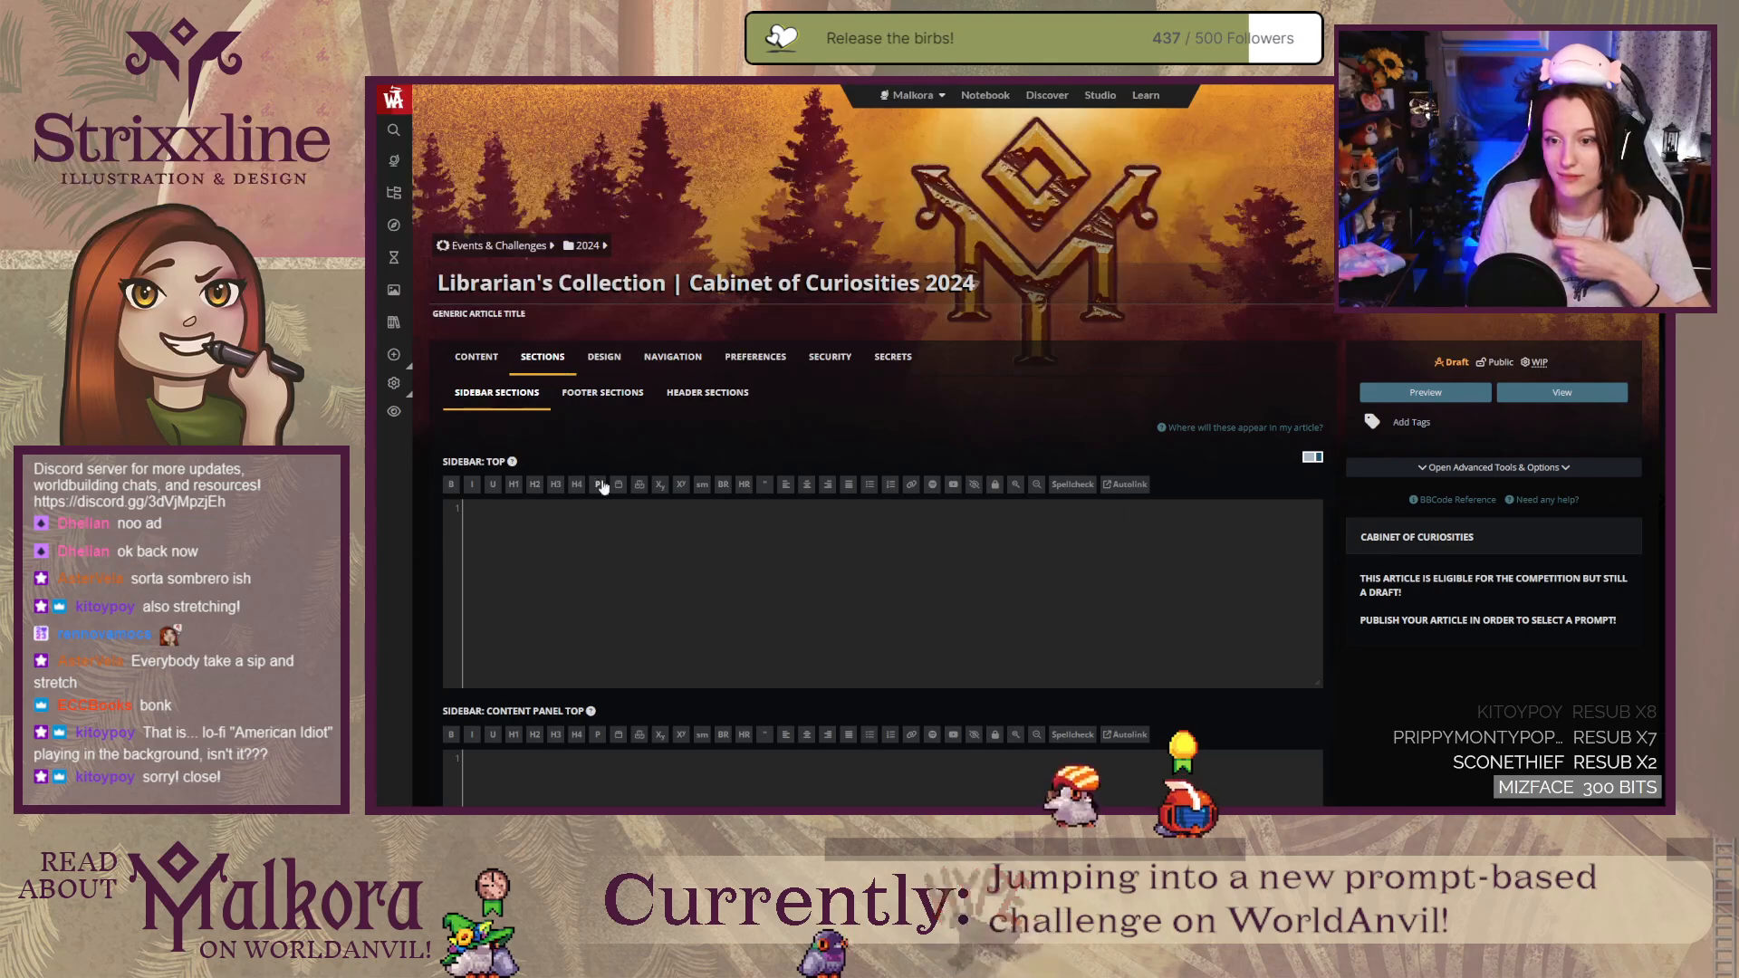
{"action": "left_click", "coordinate": [603, 403]}
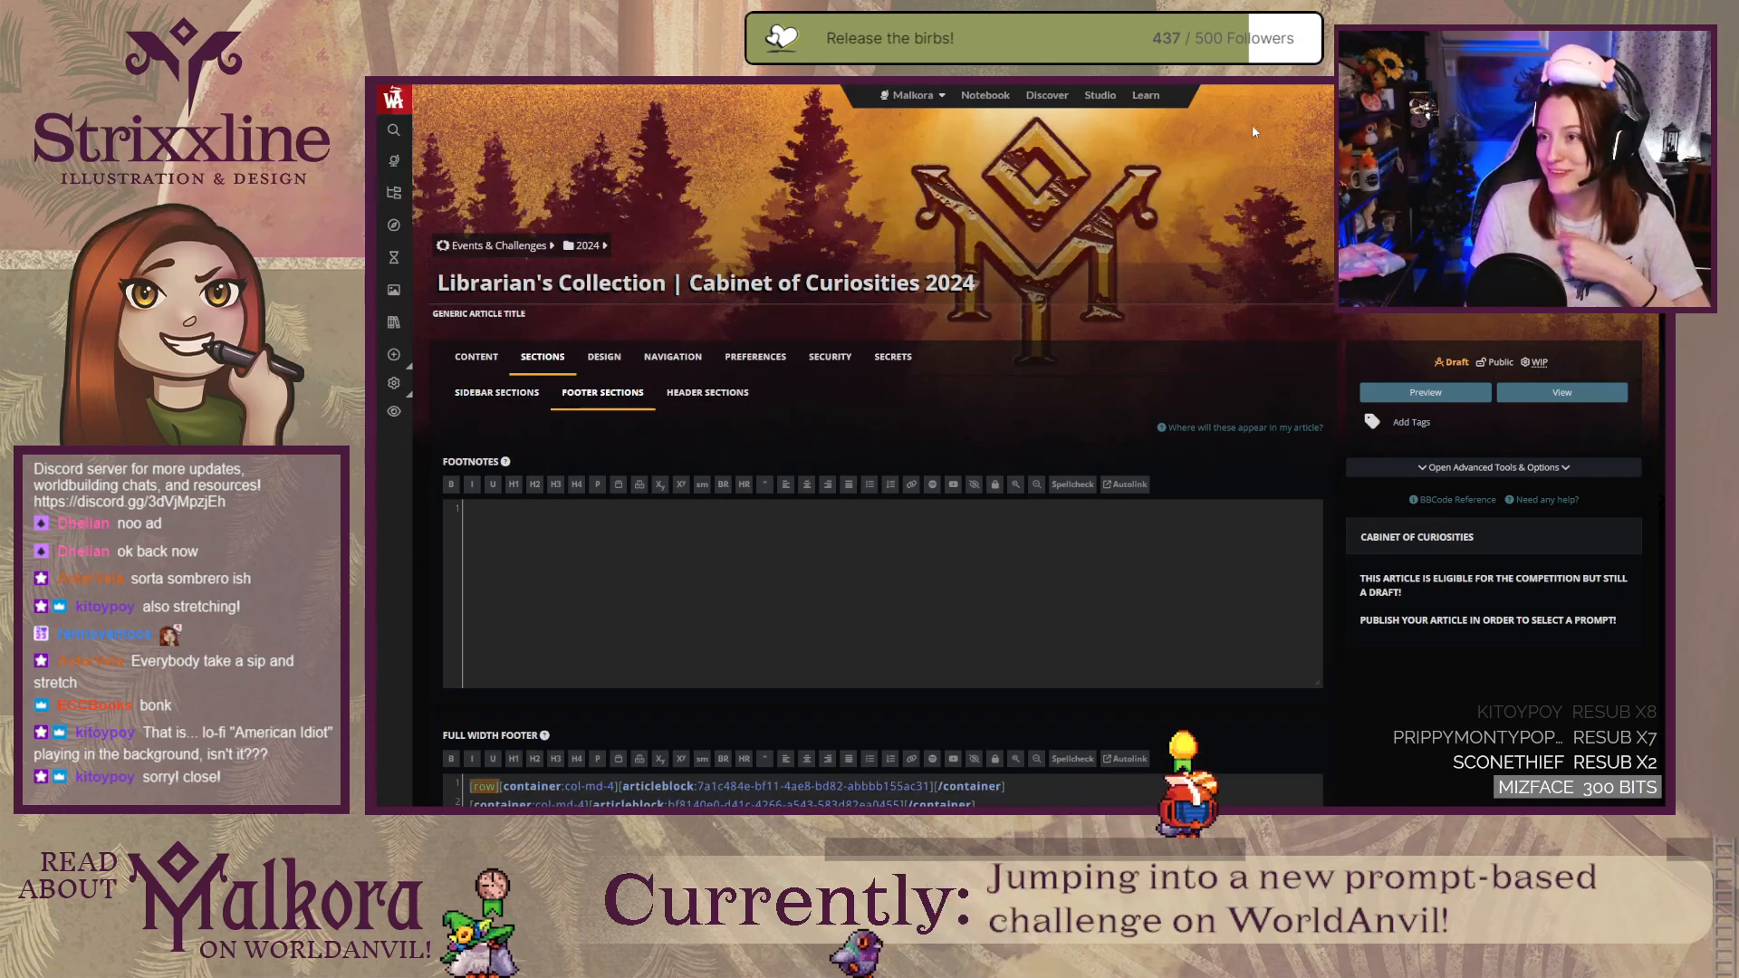
Step: Open the Black Glass Sculpture article from the rendered collection page and open it for editing
{"action": "key", "text": "ctrl+Tab"}
{"action": "right_click", "coordinate": [1020, 617]}
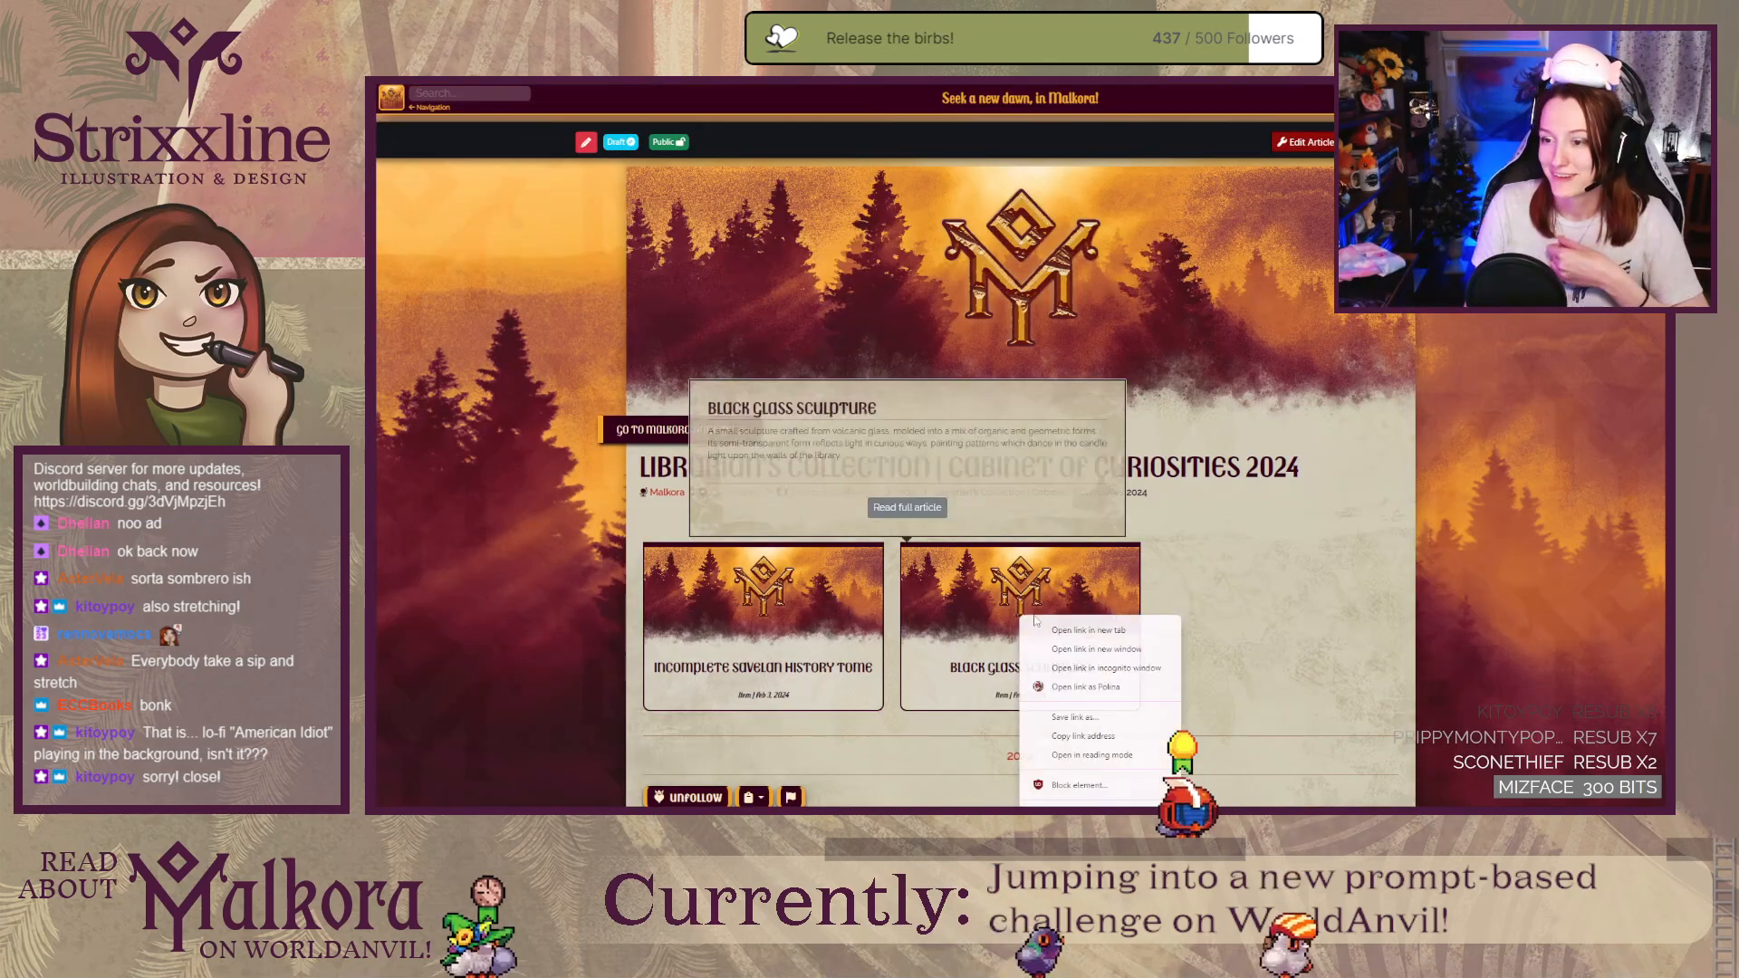
{"action": "left_click", "coordinate": [1063, 632]}
{"action": "key", "text": "ctrl+Tab"}
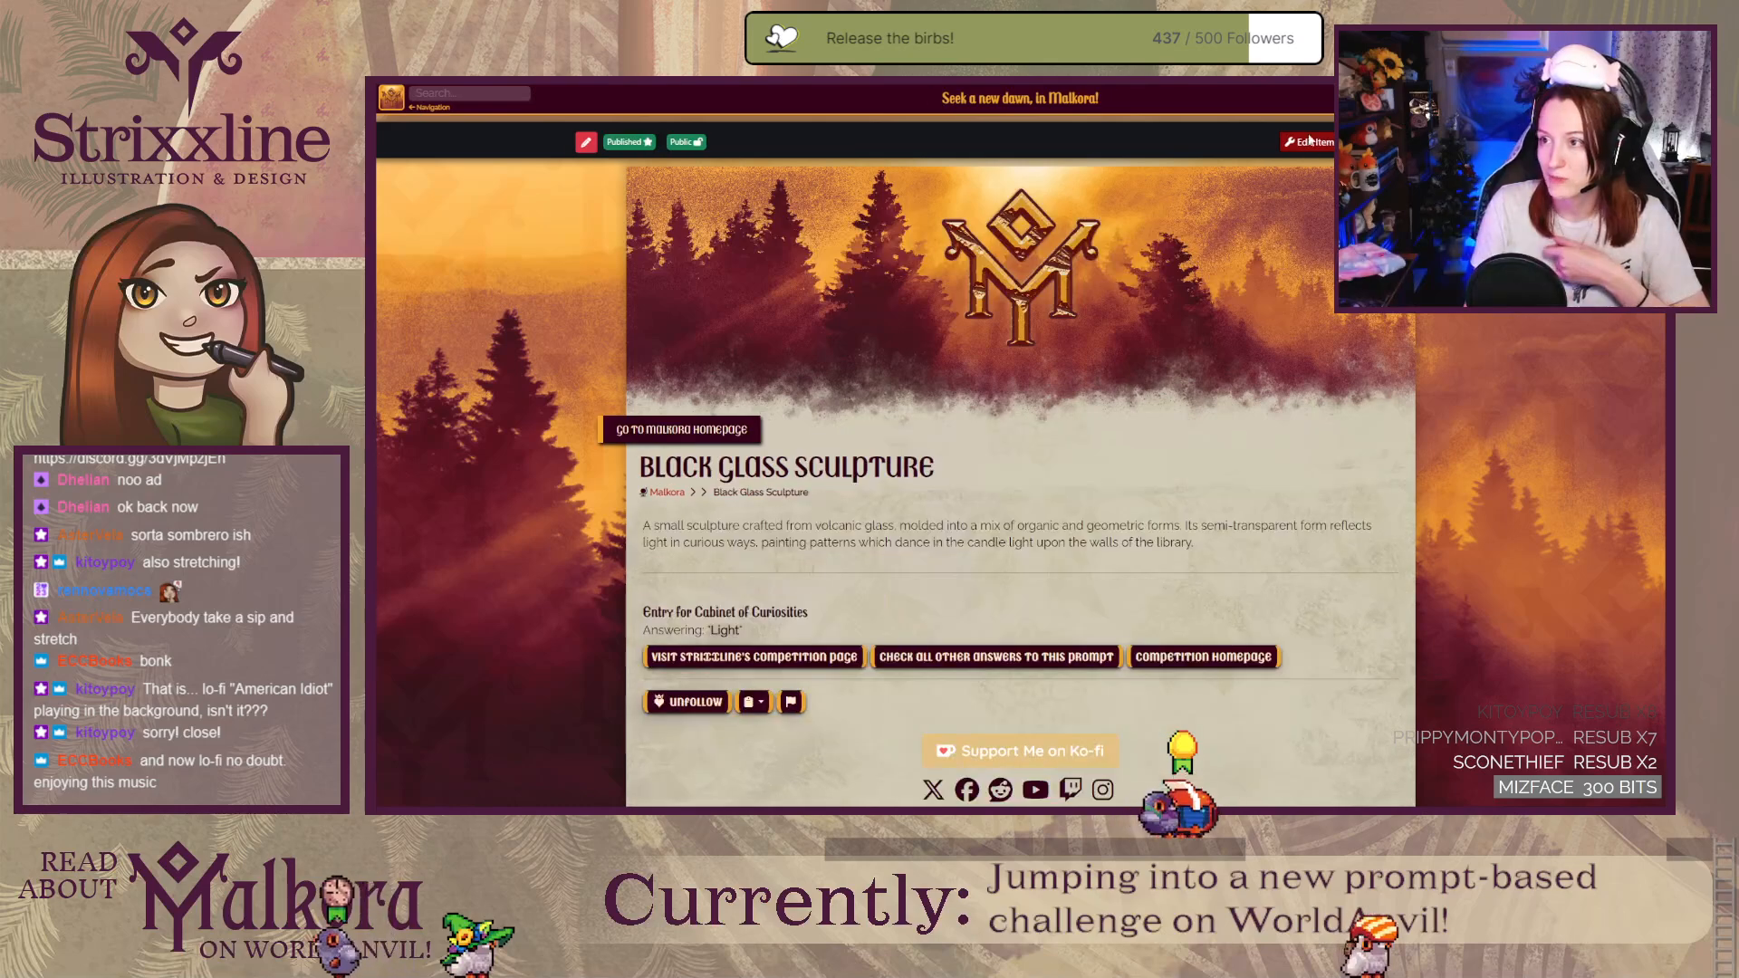
{"action": "left_click", "coordinate": [1309, 145]}
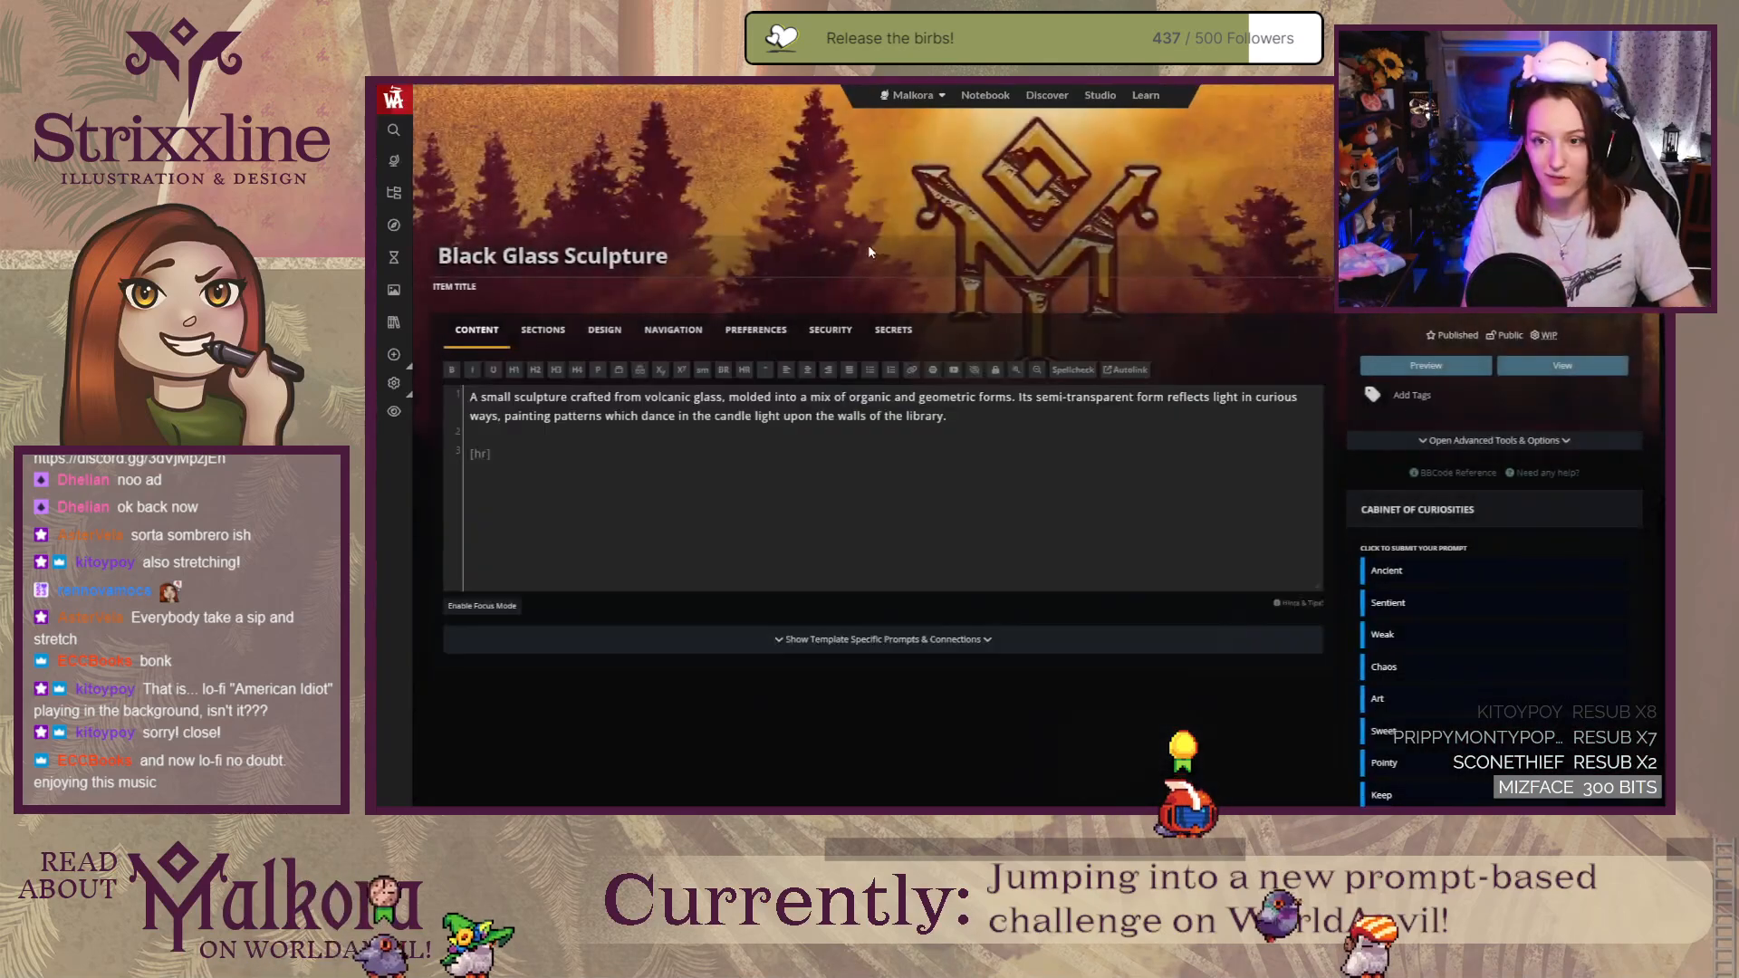
Step: Copy the author's notes text from the footer sections of Black Glass Sculpture
{"action": "left_click", "coordinate": [605, 331]}
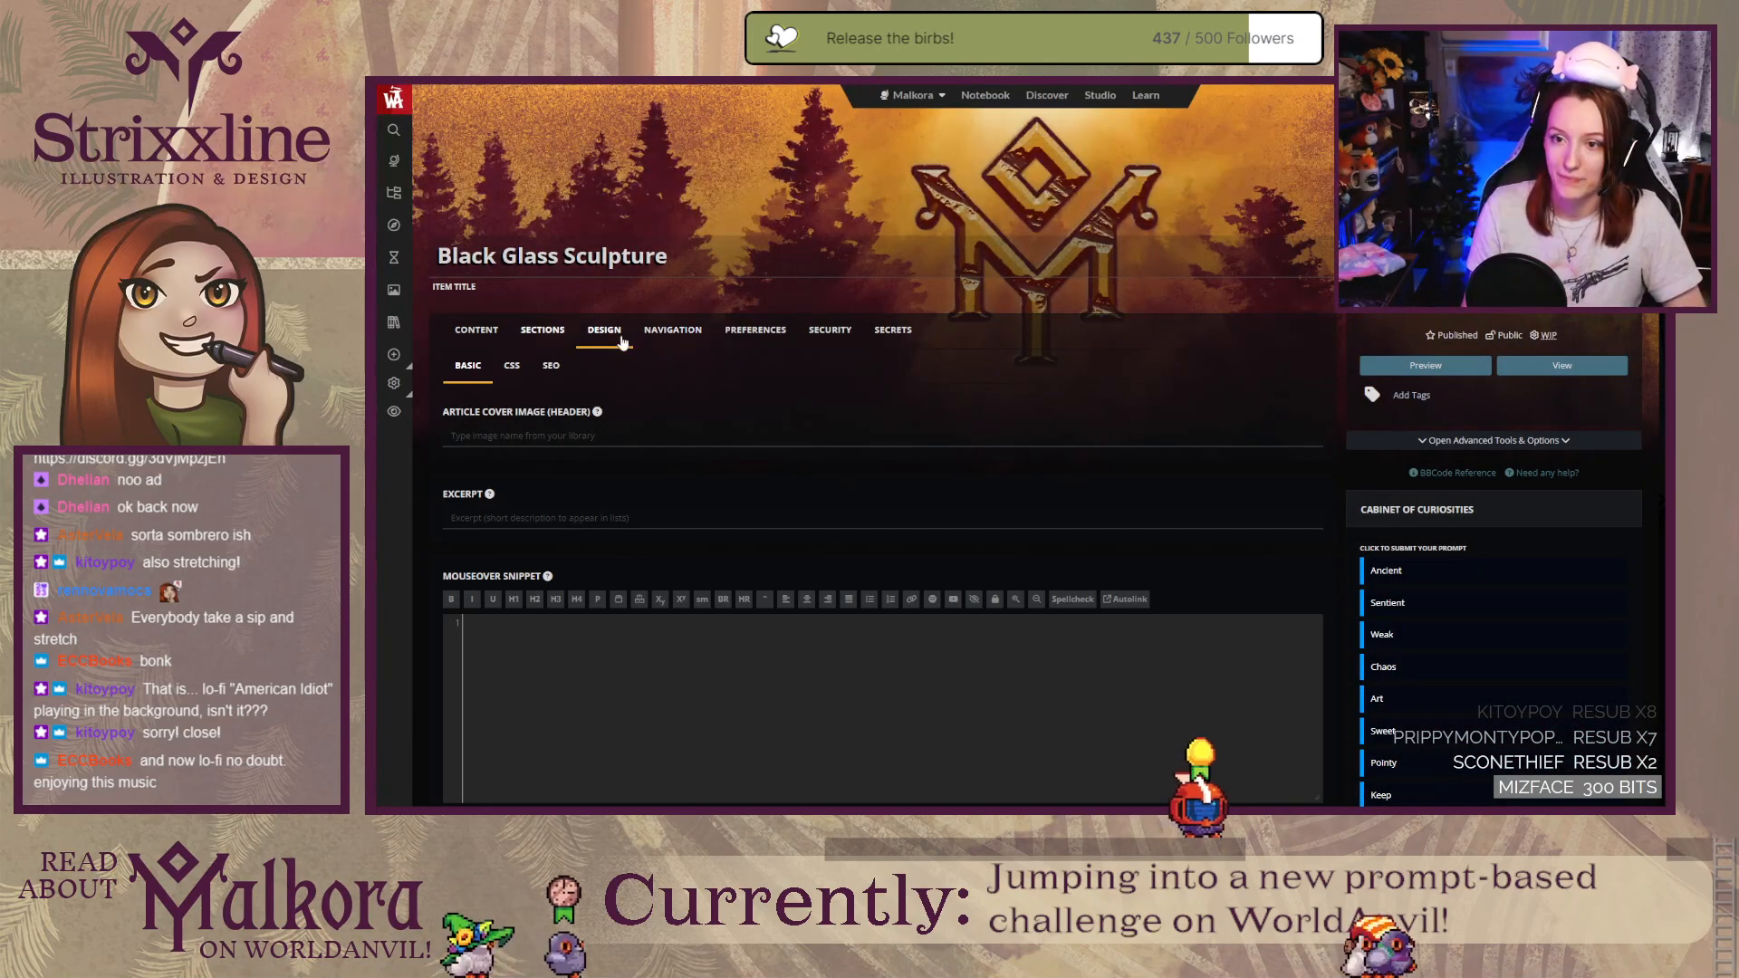
{"action": "left_click", "coordinate": [542, 331]}
{"action": "left_click", "coordinate": [579, 366]}
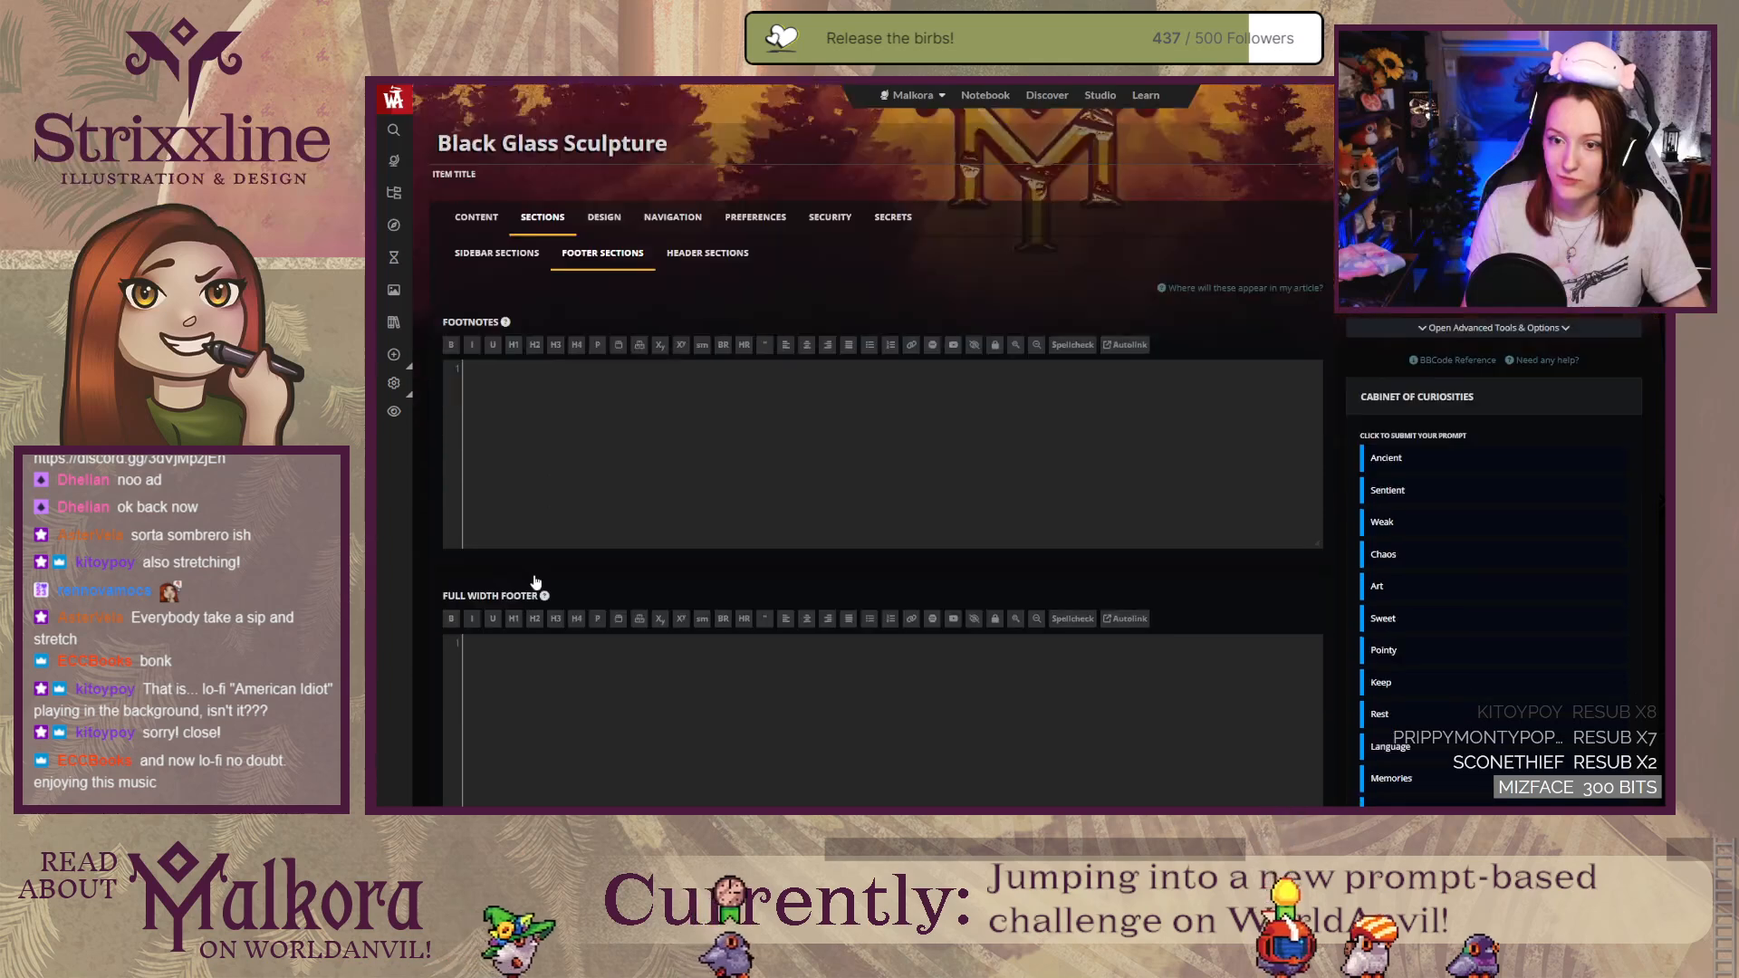
{"action": "scroll", "coordinate": [587, 555], "scroll_direction": "down", "scroll_amount": 5}
{"action": "key", "text": "ctrl+a"}
{"action": "key", "text": "ctrl+c"}
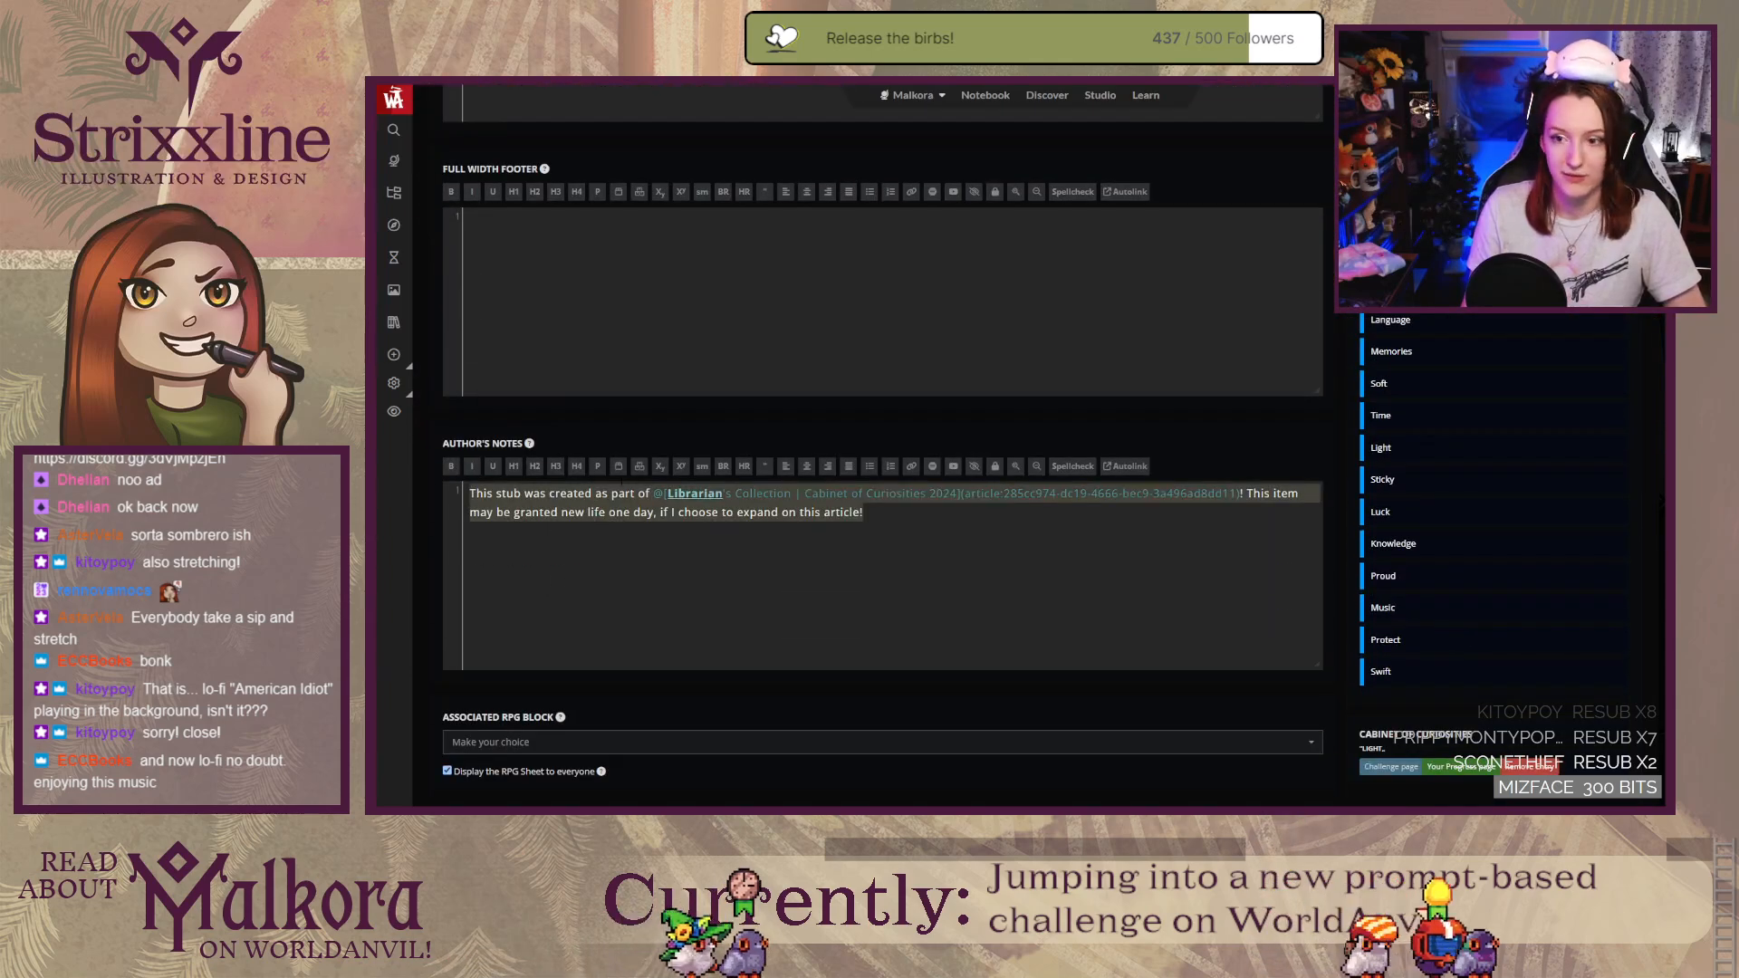
Step: Paste the copied stub note into the author's notes of the Ink-Stained Map of Malkora
{"action": "key", "text": "ctrl+Tab"}
{"action": "key", "text": "ctrl+Tab"}
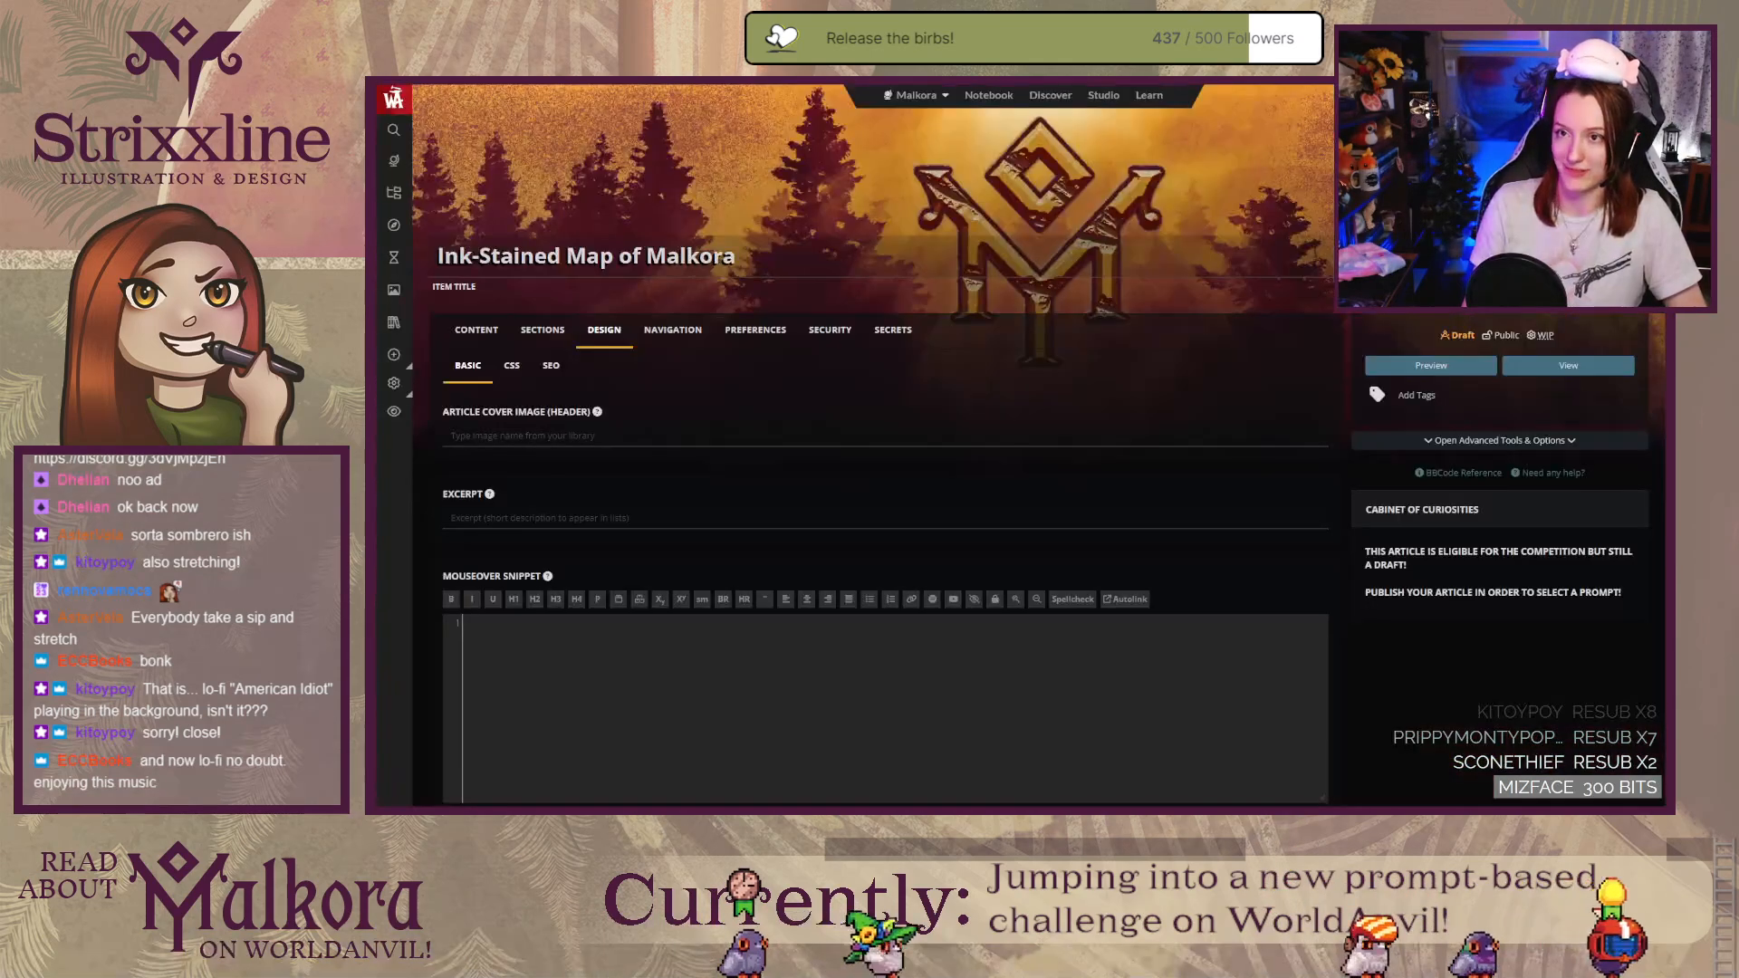
{"action": "left_click", "coordinate": [544, 330]}
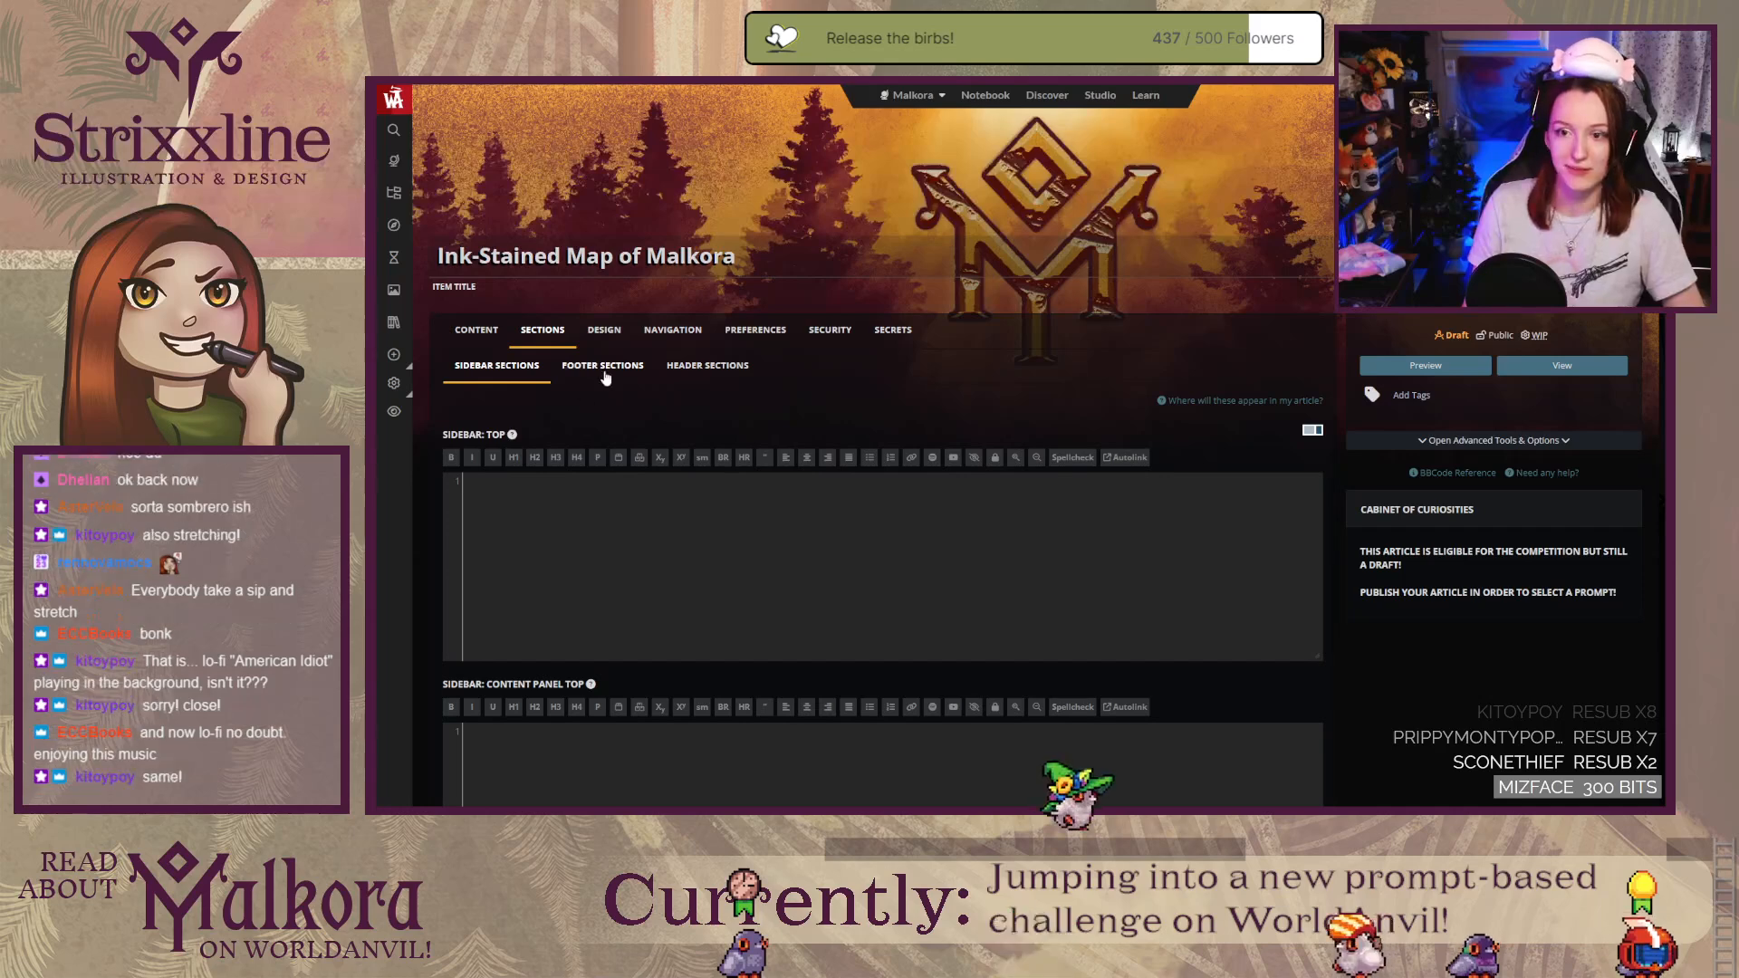
{"action": "left_click", "coordinate": [584, 366]}
{"action": "scroll", "coordinate": [514, 562], "scroll_direction": "down", "scroll_amount": 5}
{"action": "left_click", "coordinate": [528, 647]}
{"action": "key", "text": "ctrl+v"}
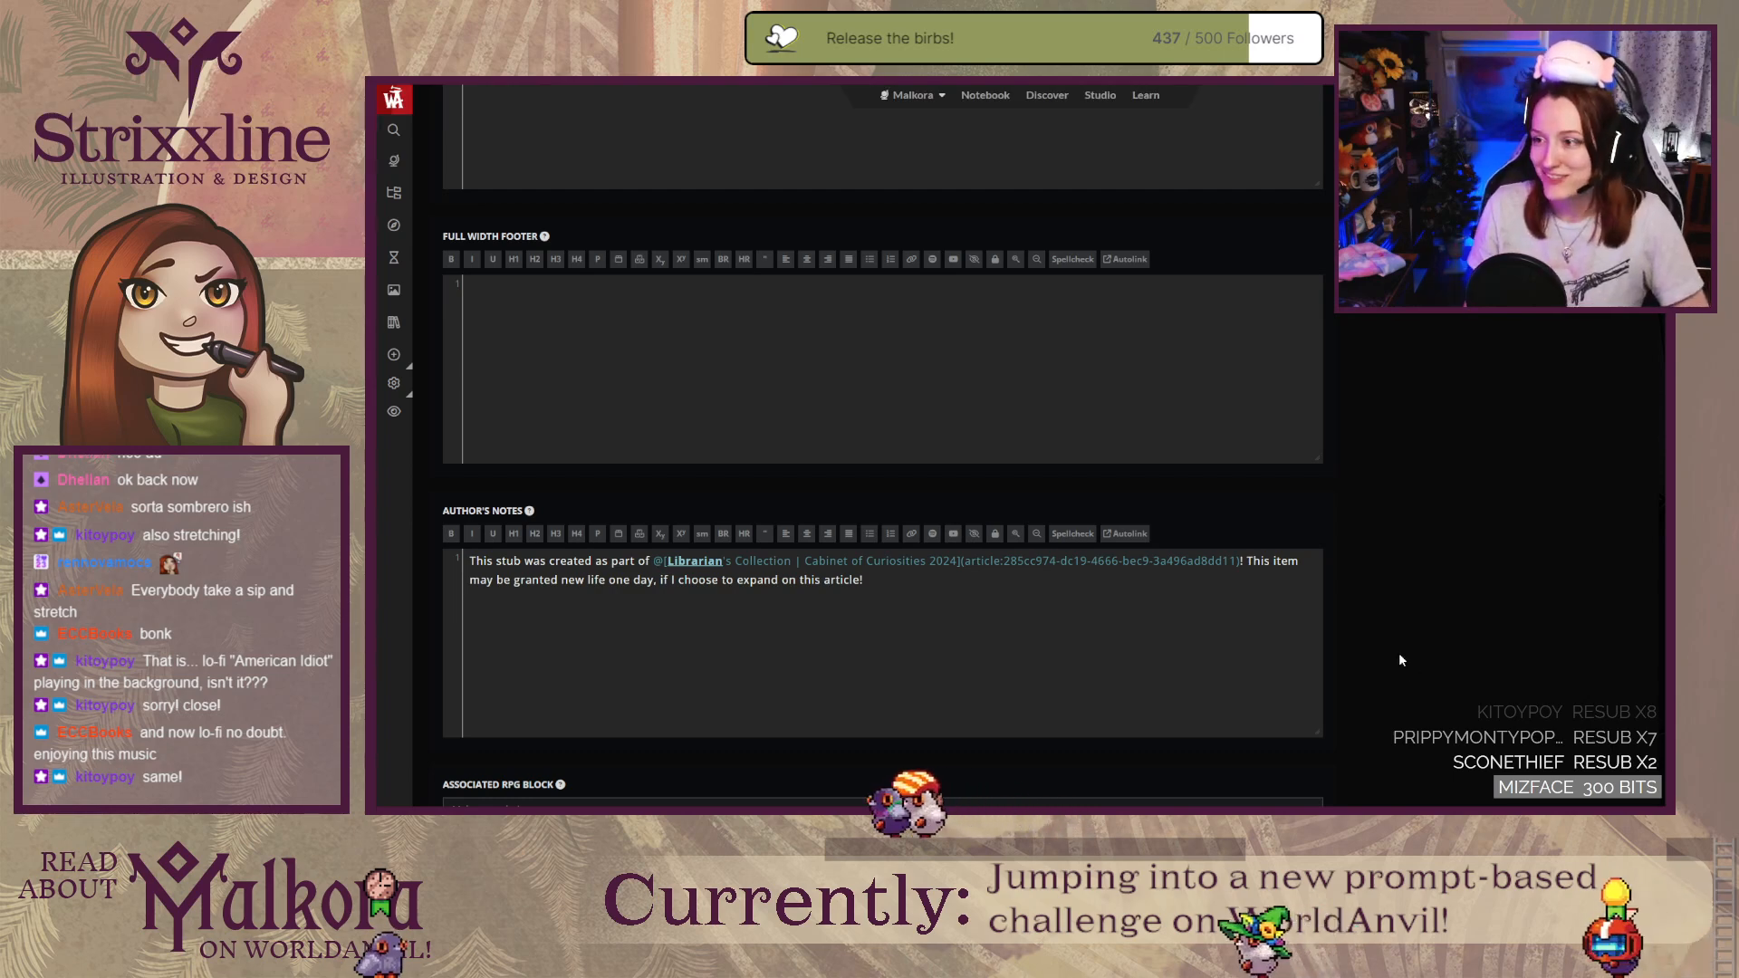
Step: View the rendered Ink-Stained Map of Malkora article and check its description and author's notes
{"action": "scroll", "coordinate": [1400, 660], "scroll_direction": "up", "scroll_amount": 4}
{"action": "scroll", "coordinate": [1399, 652], "scroll_direction": "up", "scroll_amount": 1}
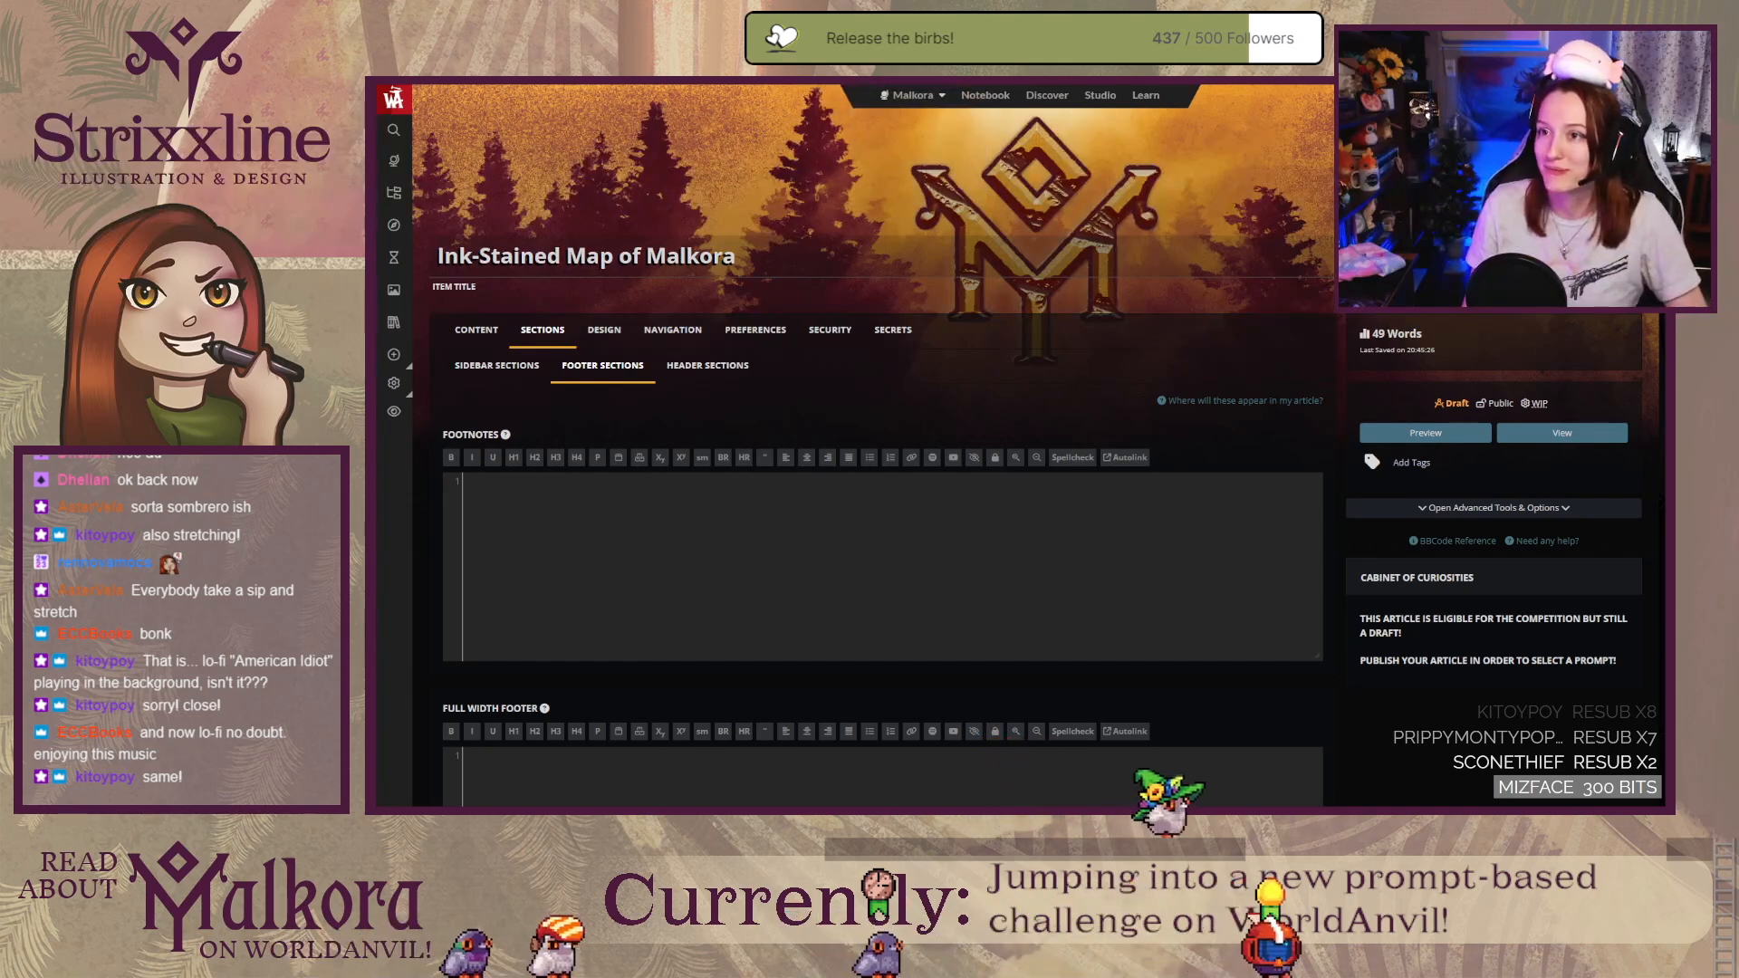
{"action": "key", "text": "ctrl+Tab"}
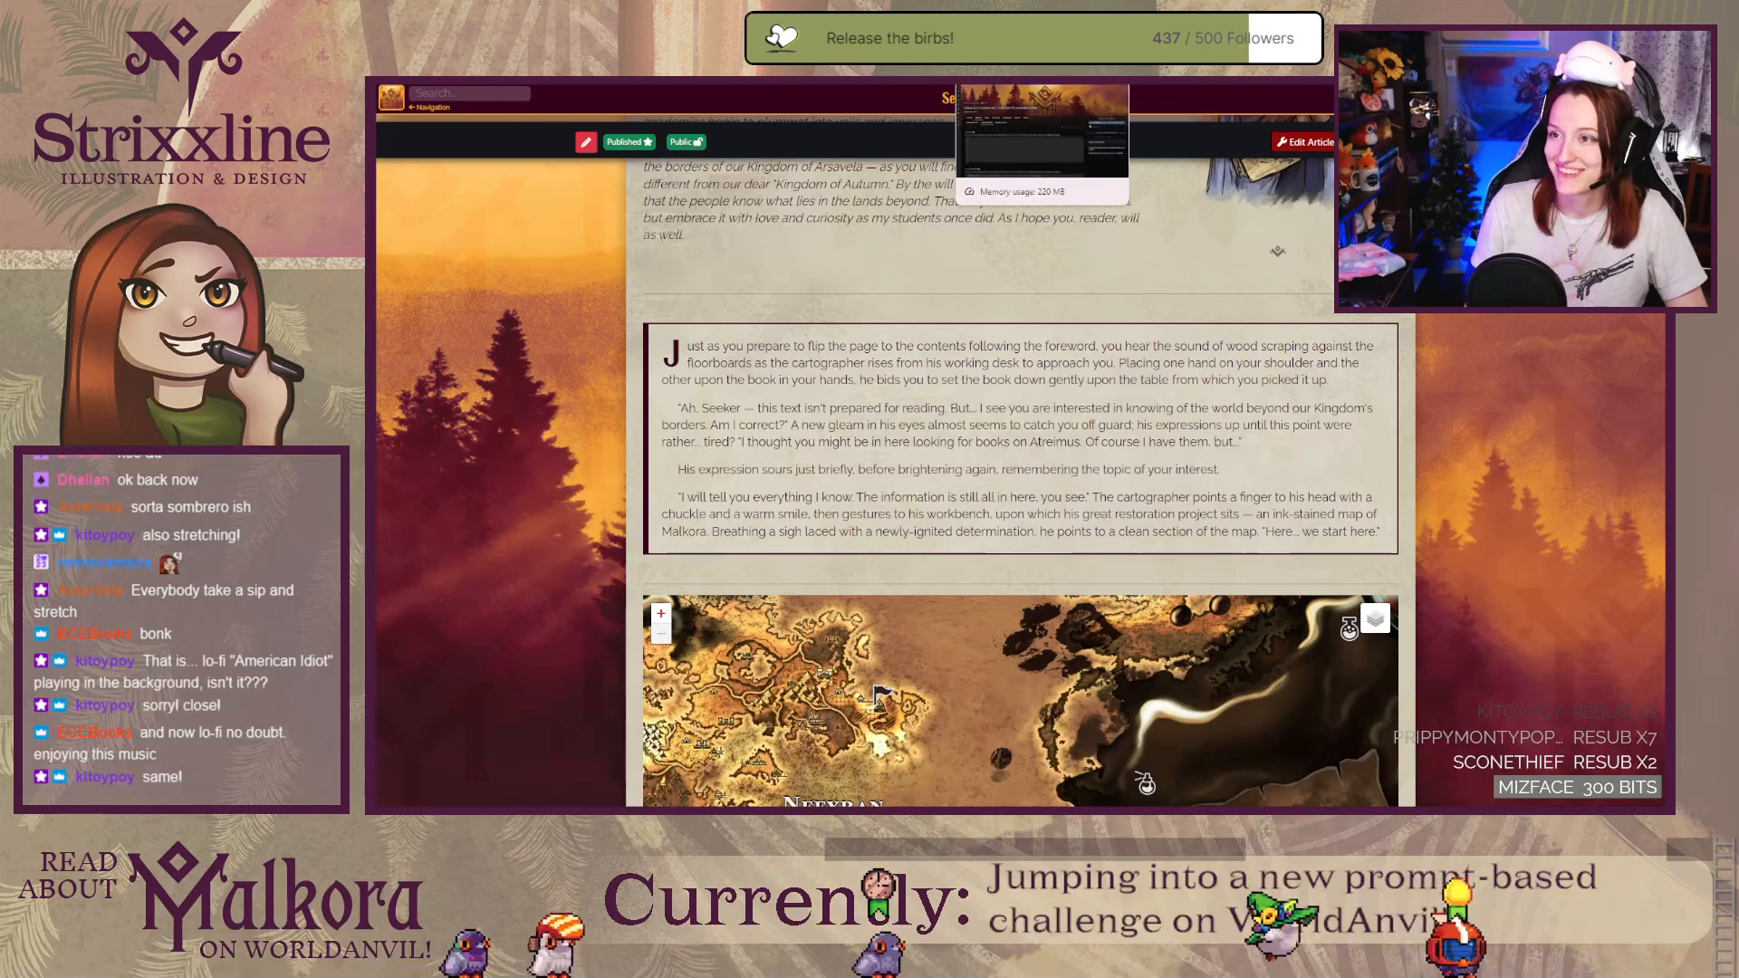
{"action": "key", "text": "ctrl+Tab"}
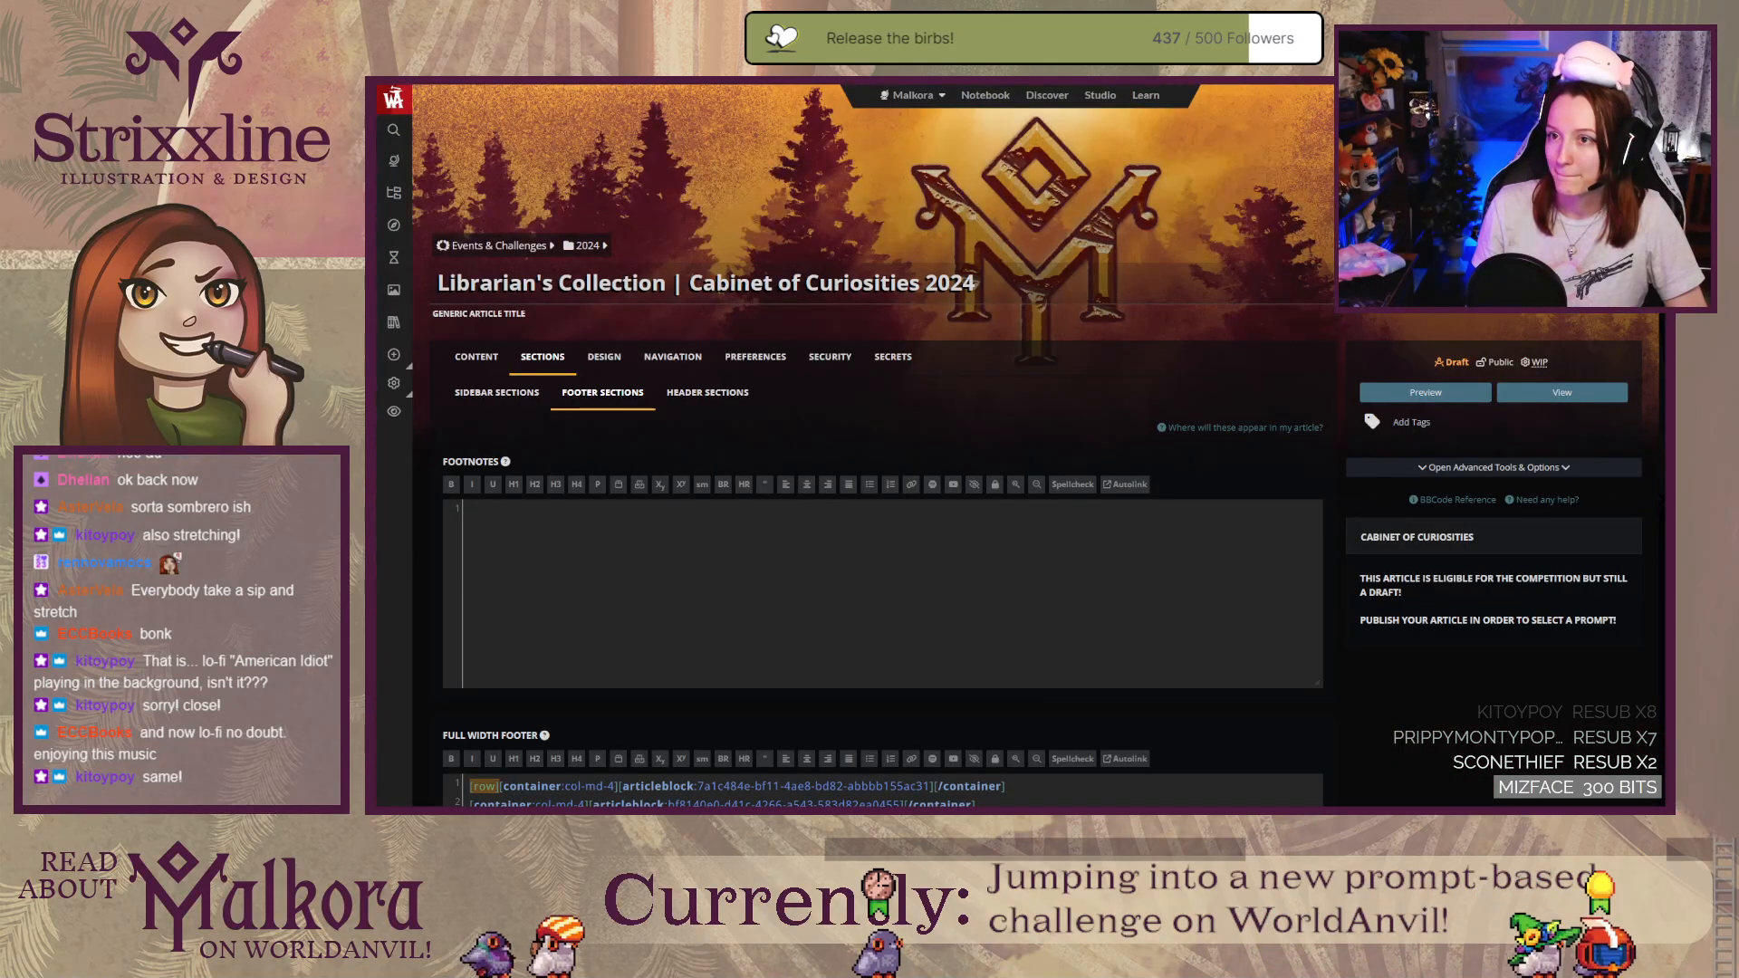
{"action": "key", "text": "ctrl+Tab"}
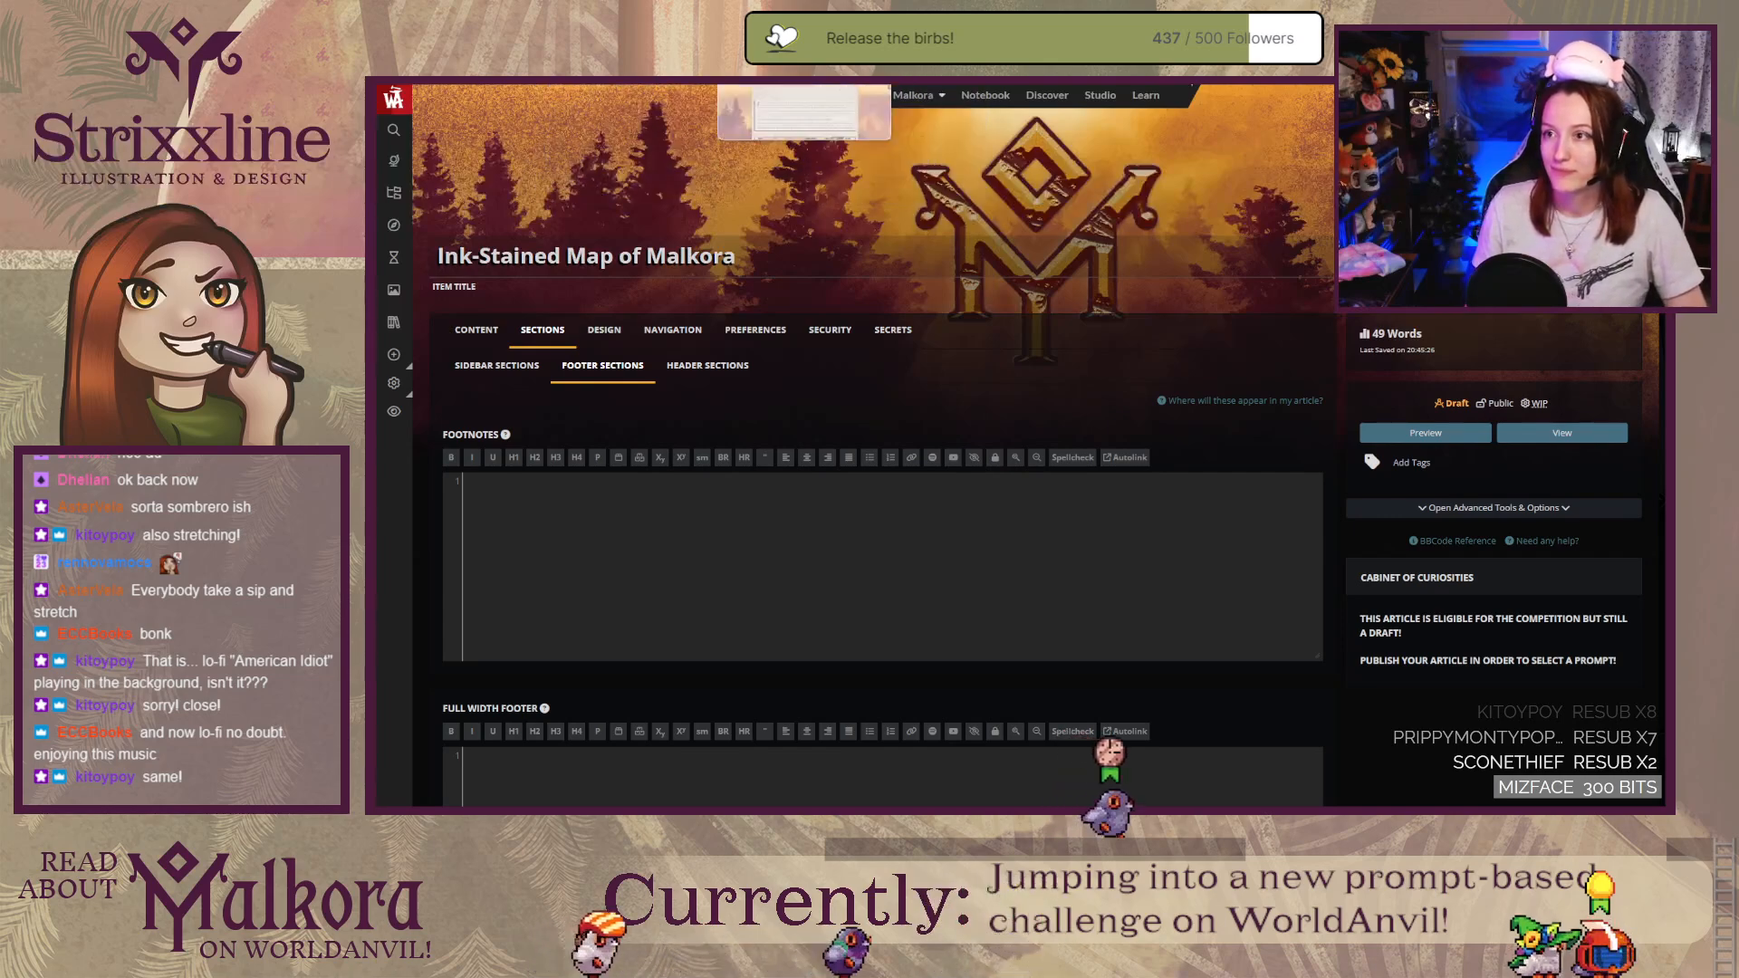
{"action": "right_click", "coordinate": [1548, 433]}
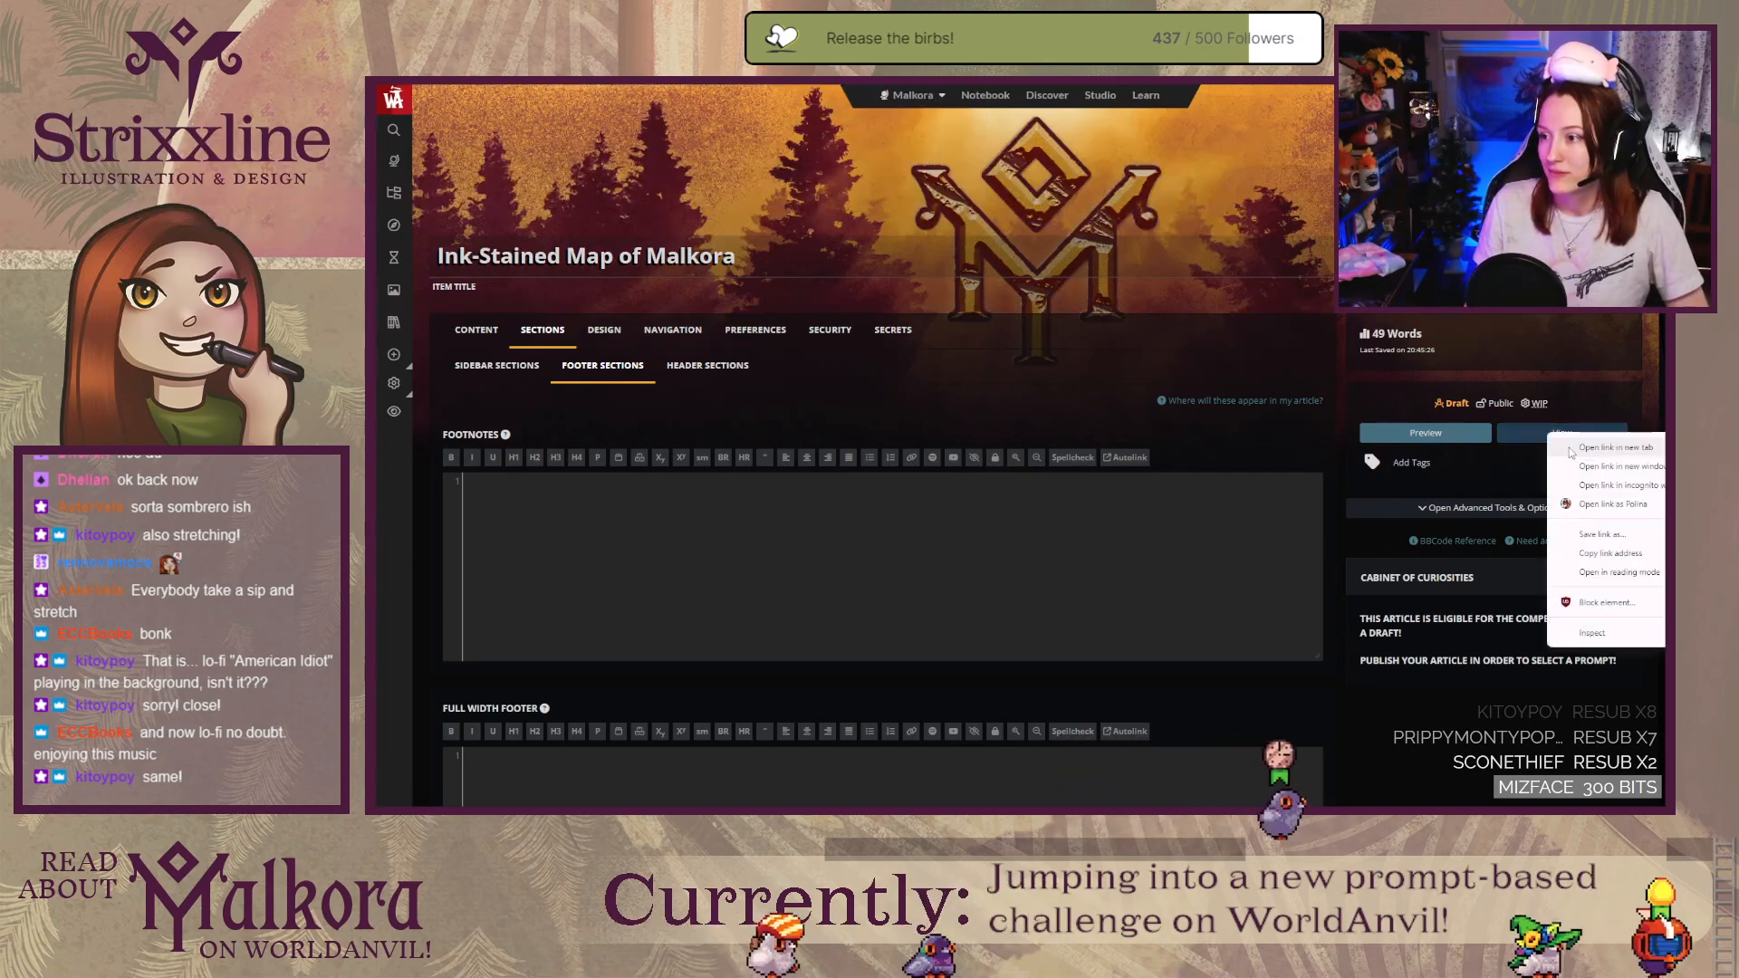
{"action": "left_click", "coordinate": [1573, 449]}
{"action": "key", "text": "ctrl+Tab"}
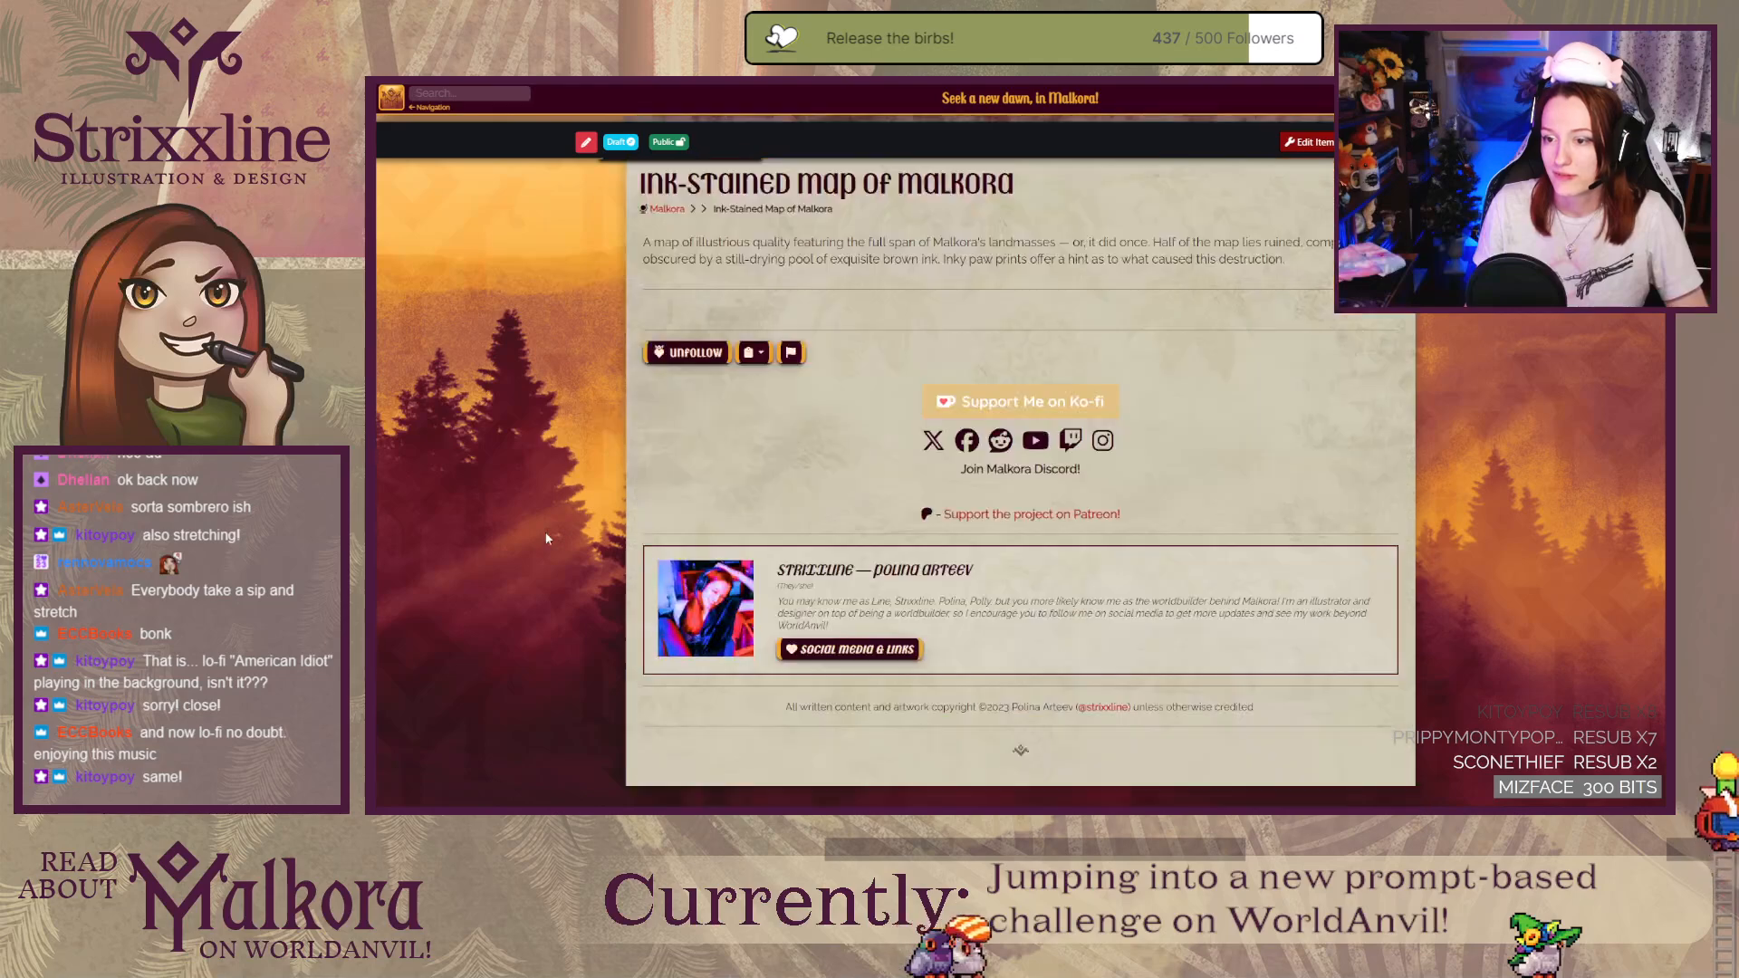
{"action": "scroll", "coordinate": [546, 538], "scroll_direction": "down", "scroll_amount": 2}
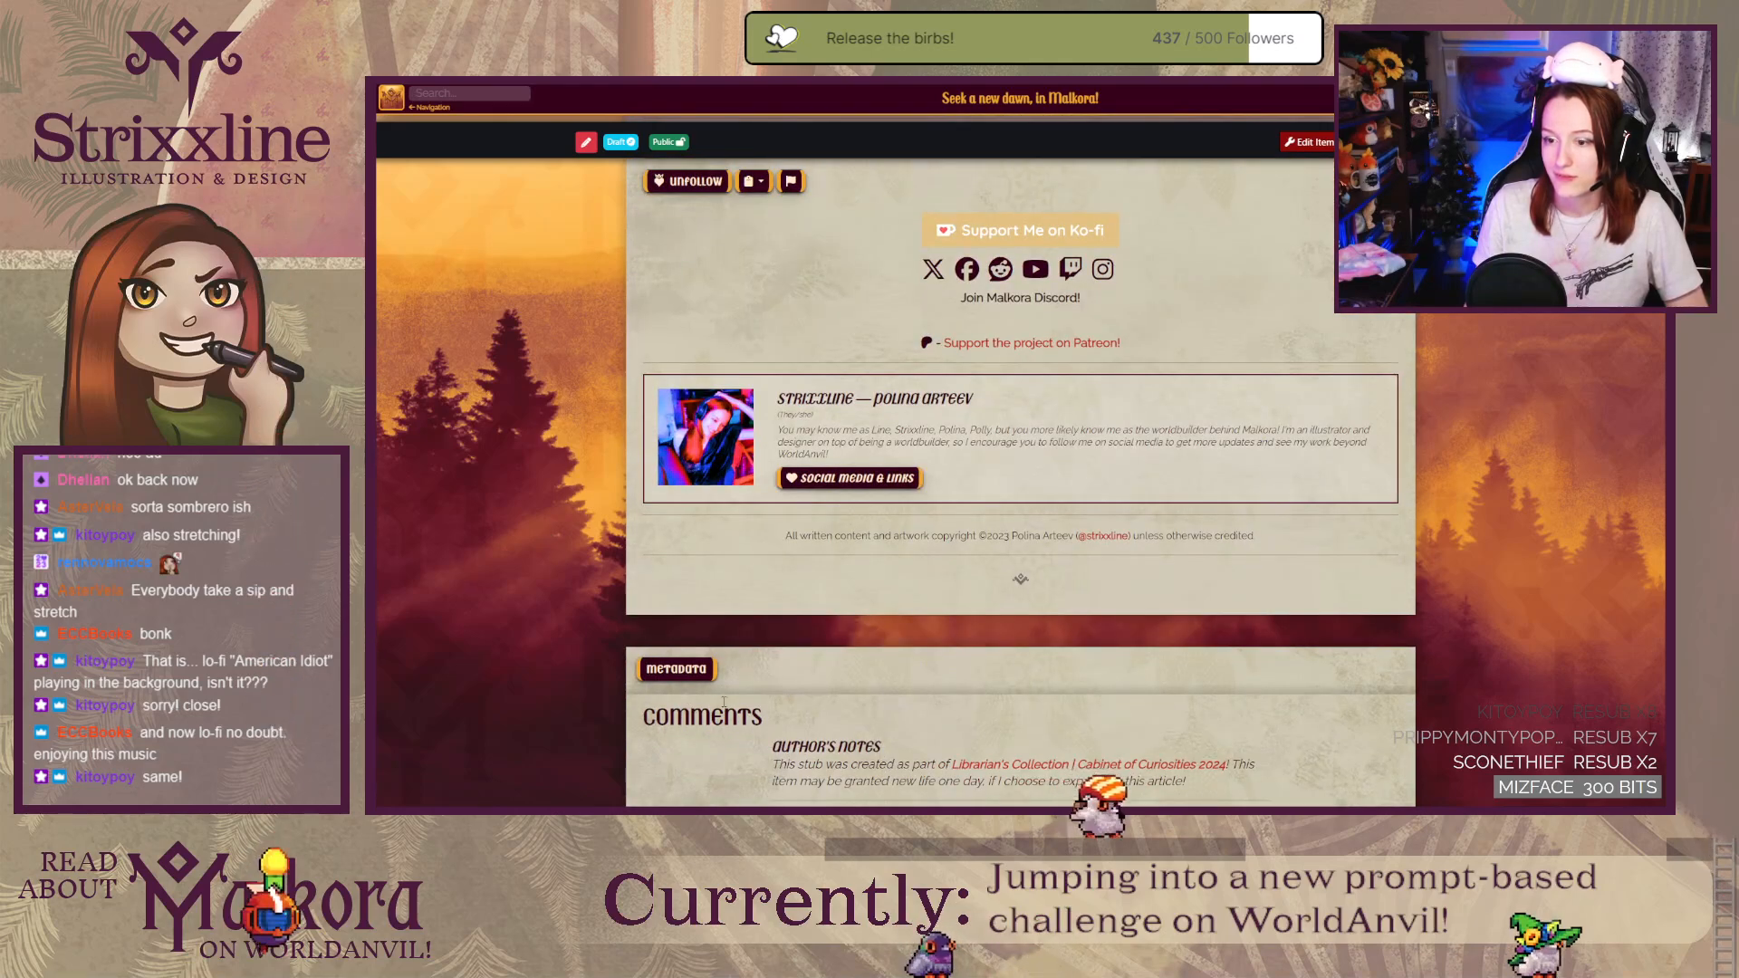
{"action": "scroll", "coordinate": [734, 634], "scroll_direction": "up", "scroll_amount": 5}
Step: Copy the map's article block into the third column of the collection's full width footer, save and reload the collection page
{"action": "left_click", "coordinate": [752, 585]}
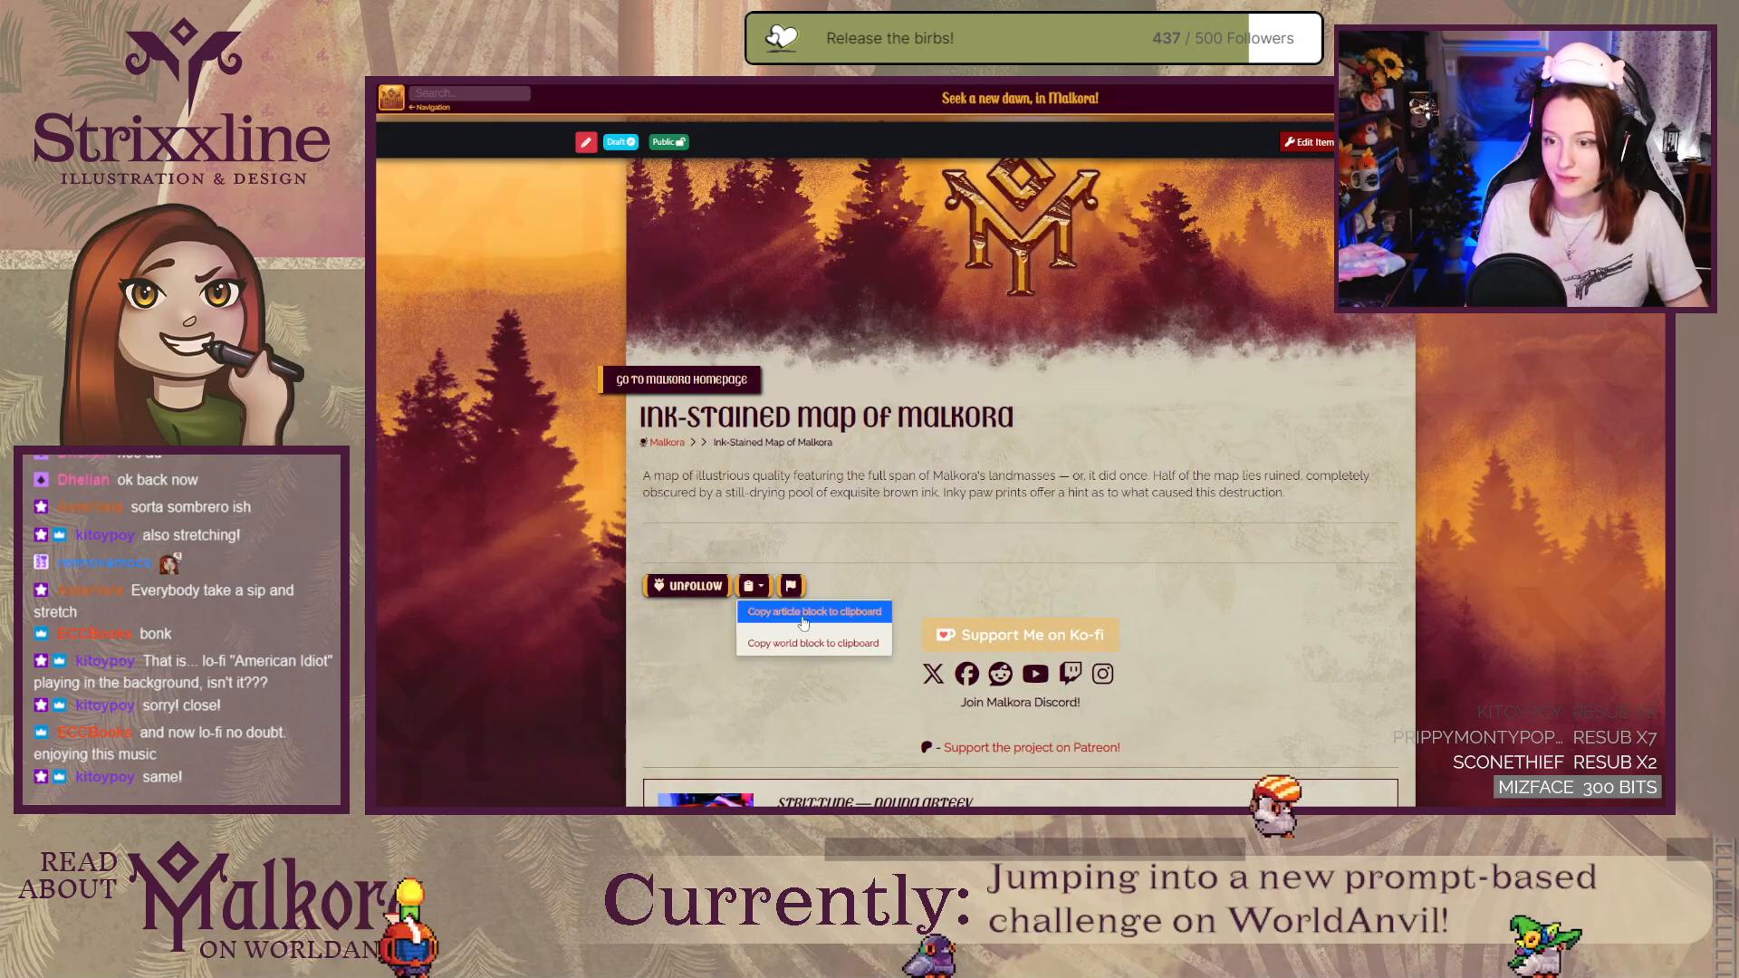
{"action": "left_click", "coordinate": [803, 612]}
{"action": "key", "text": "ctrl+shift+Tab"}
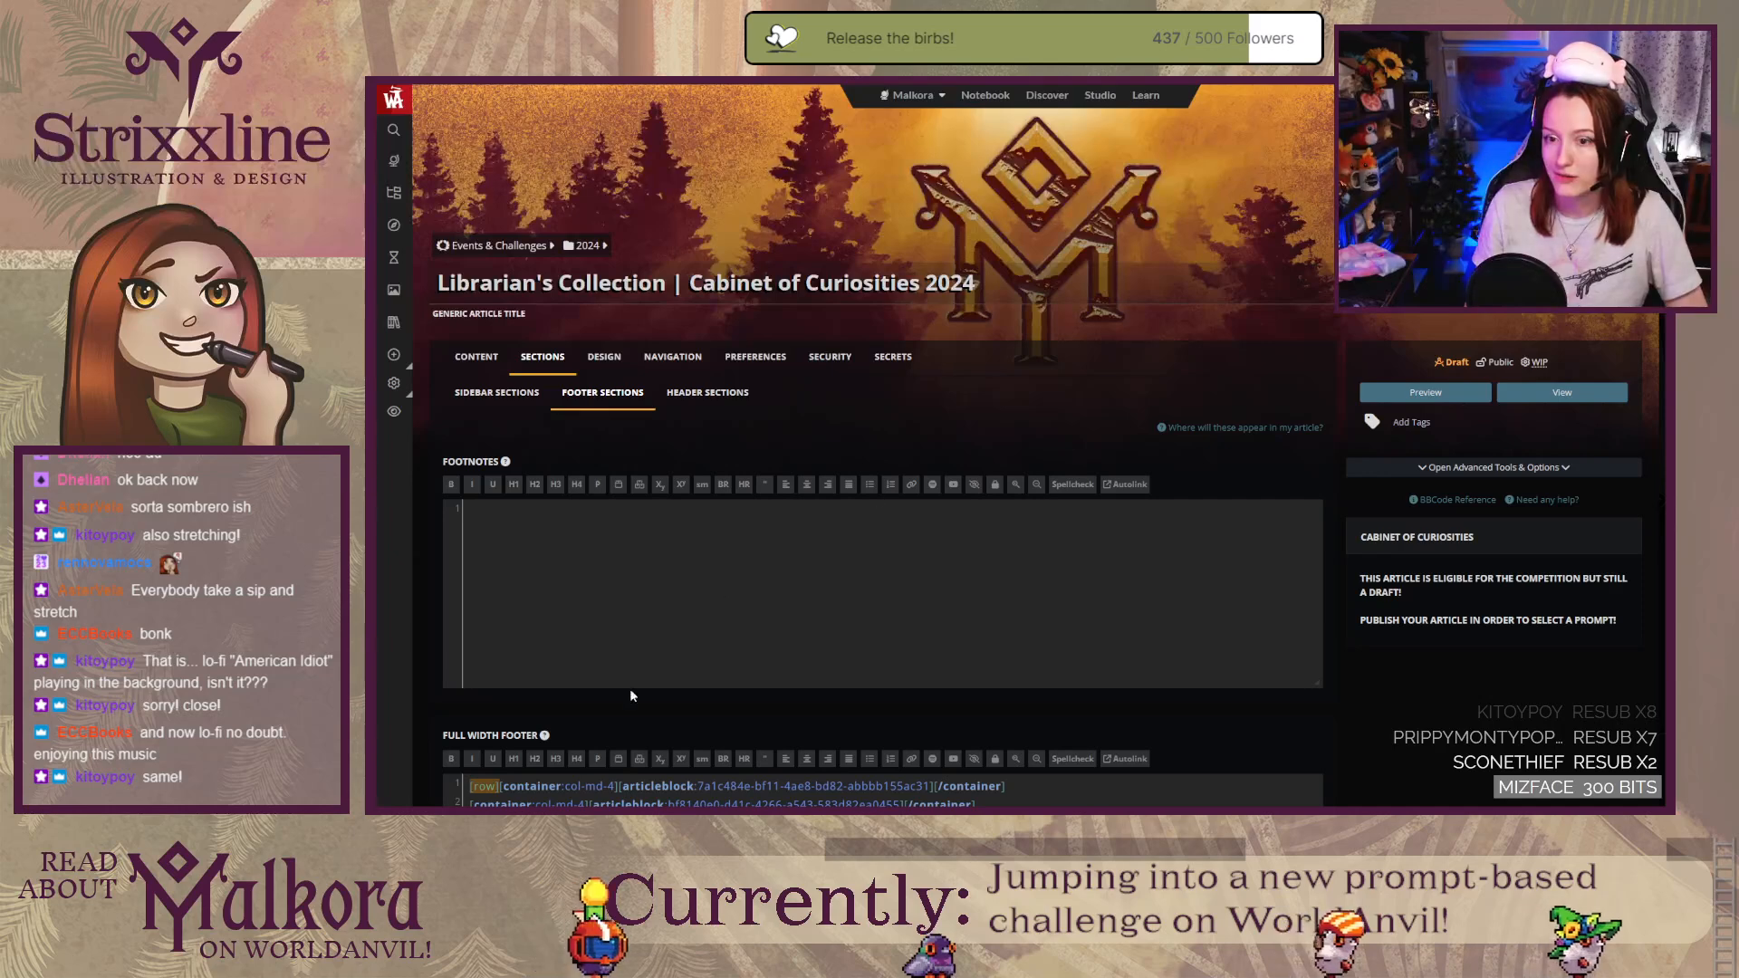
{"action": "left_click", "coordinate": [626, 802]}
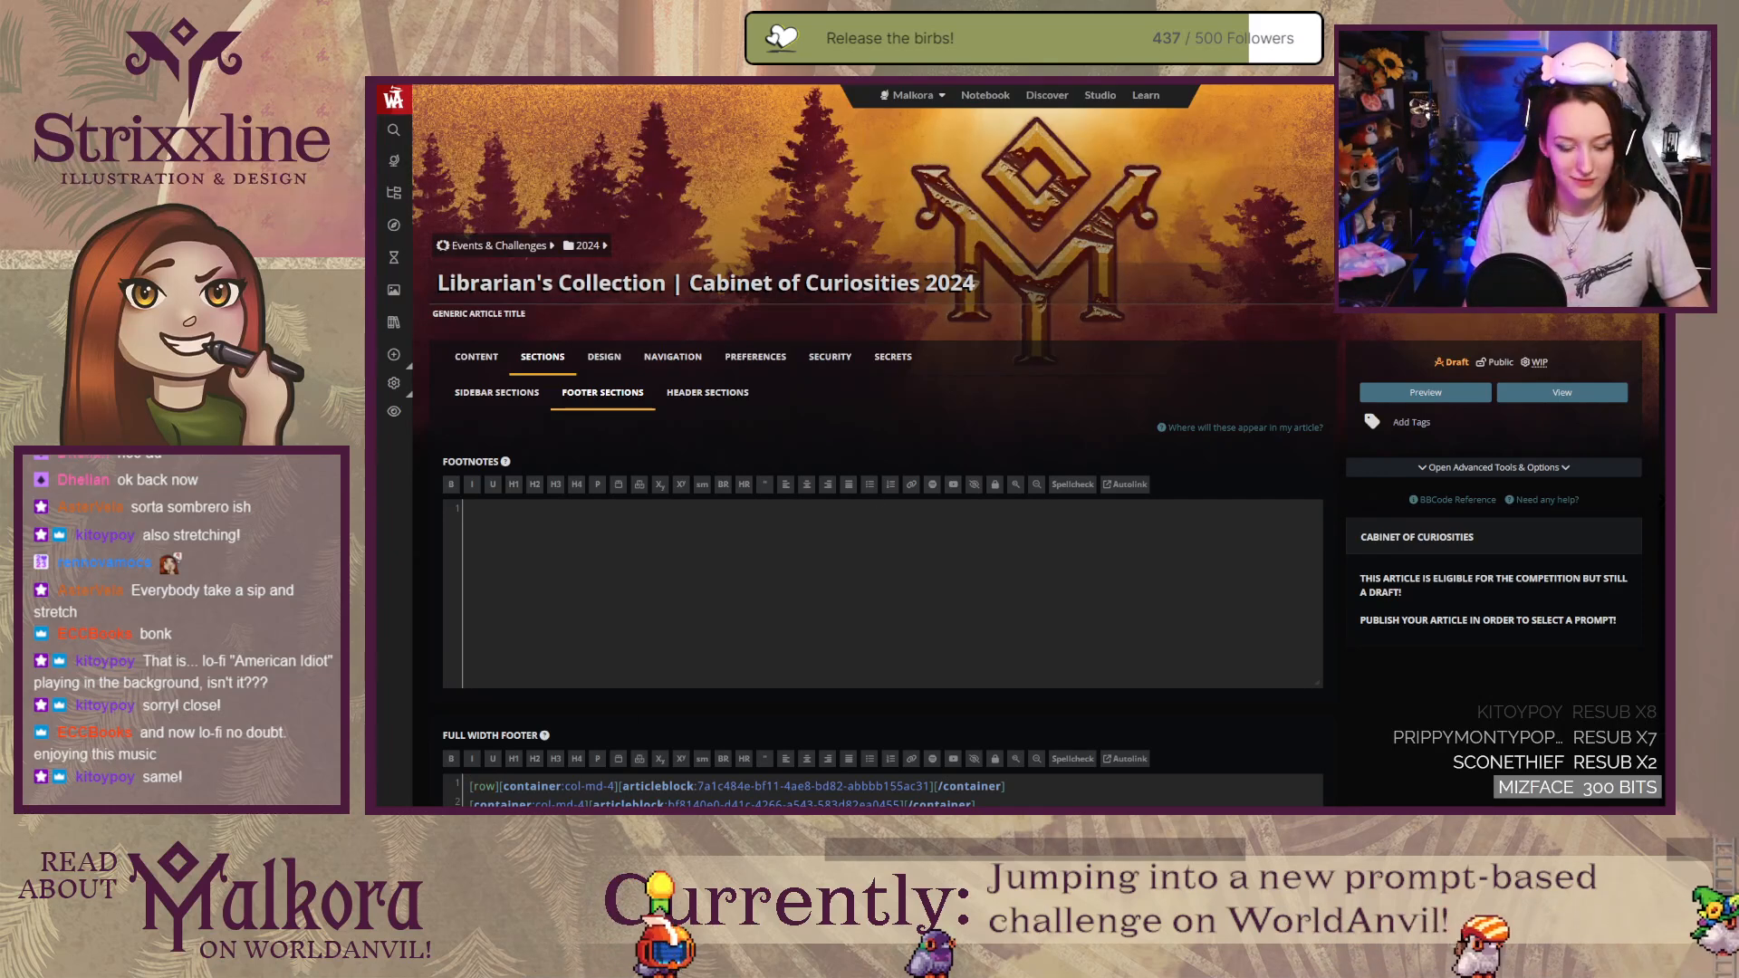
{"action": "key", "text": "ctrl+s"}
{"action": "key", "text": "ctrl+Tab"}
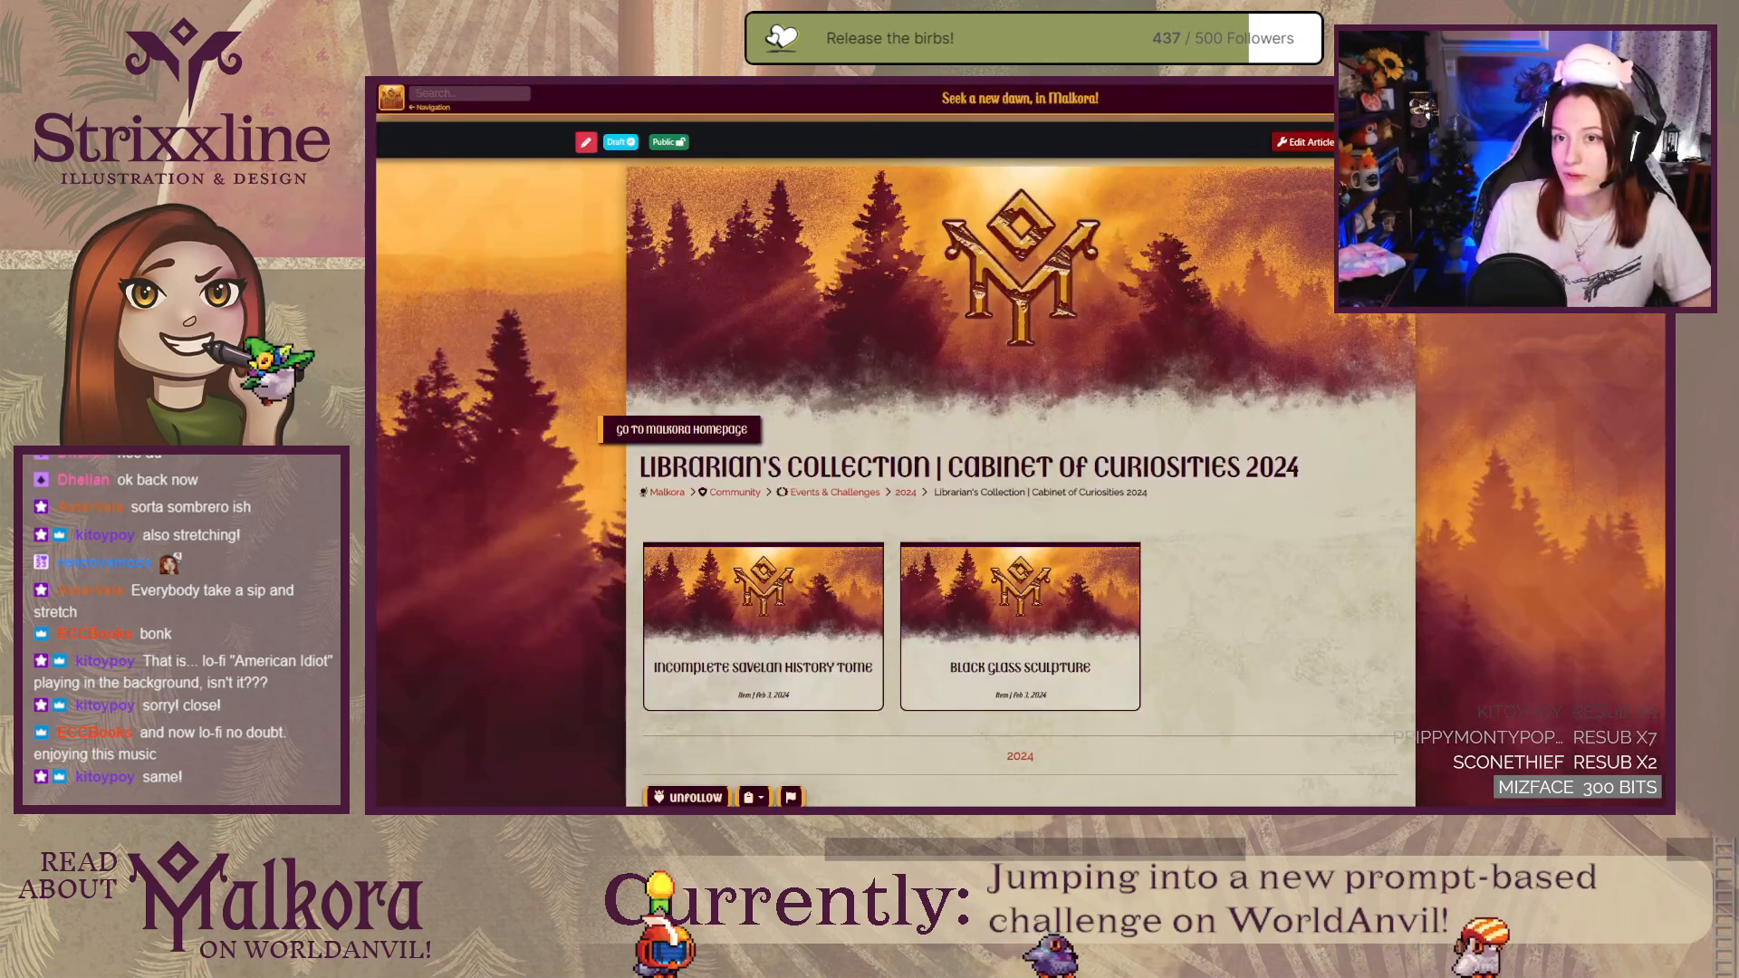
{"action": "key", "text": "F5"}
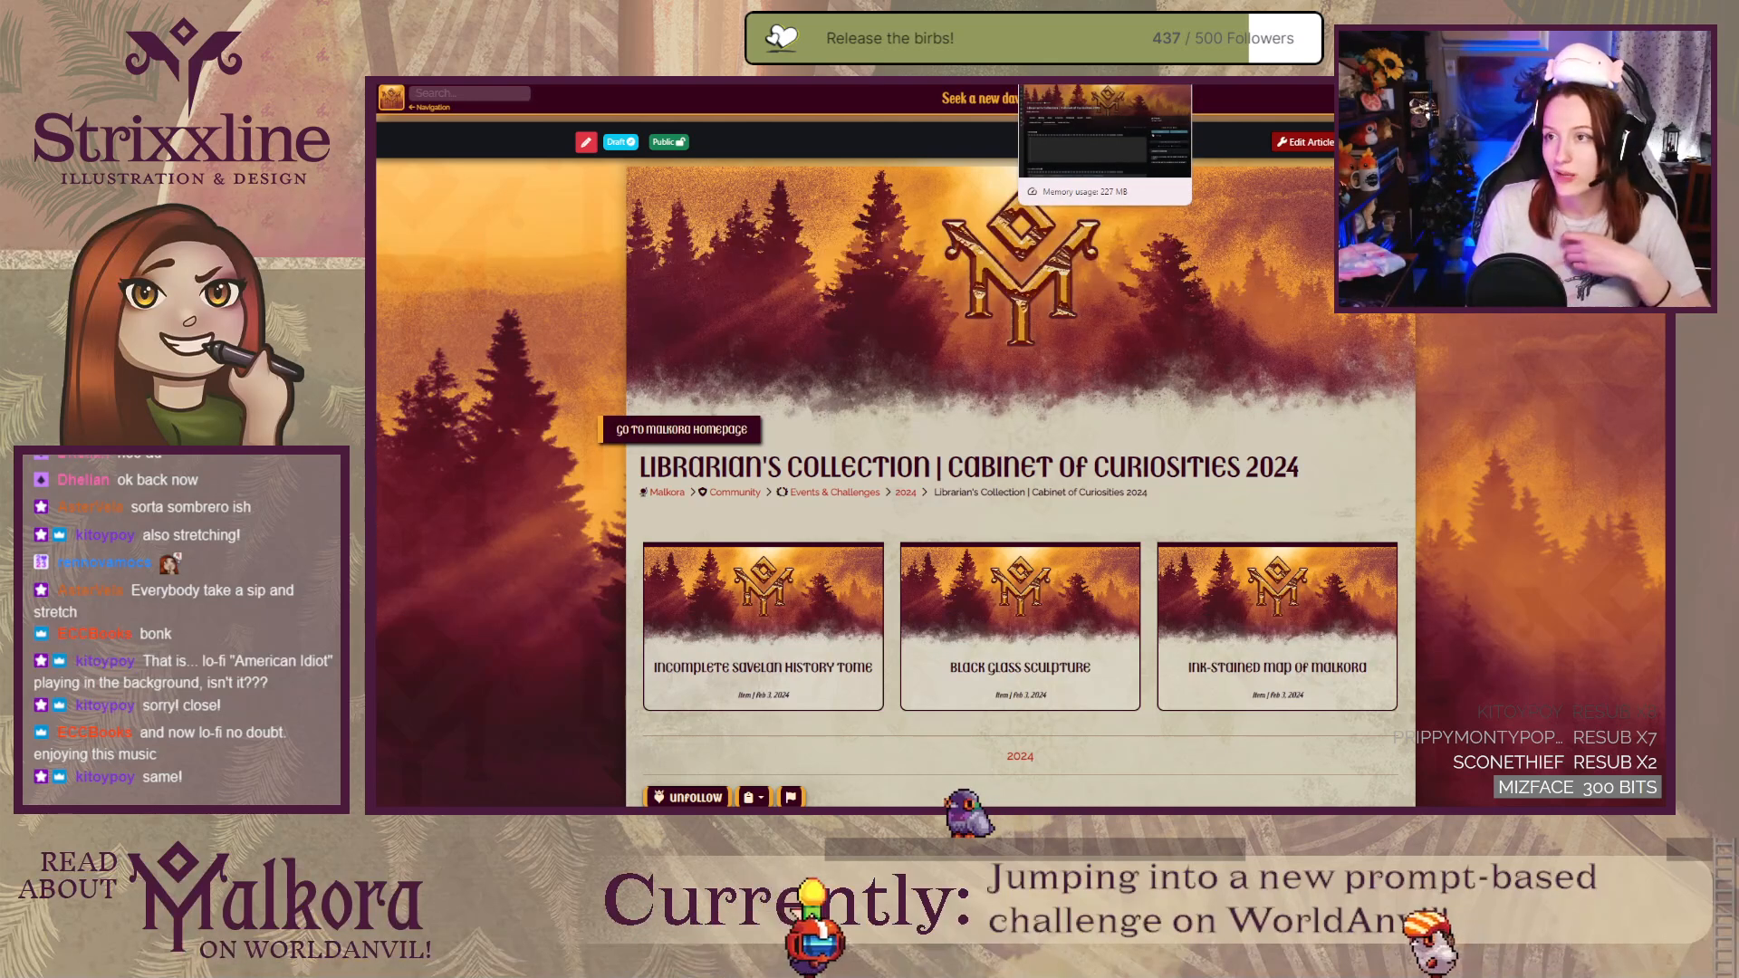
Step: Publish the Ink-Stained Map of Malkora and submit it to the Cabinet of Curiosities prompt "Sticky"
{"action": "left_click", "coordinate": [711, 27]}
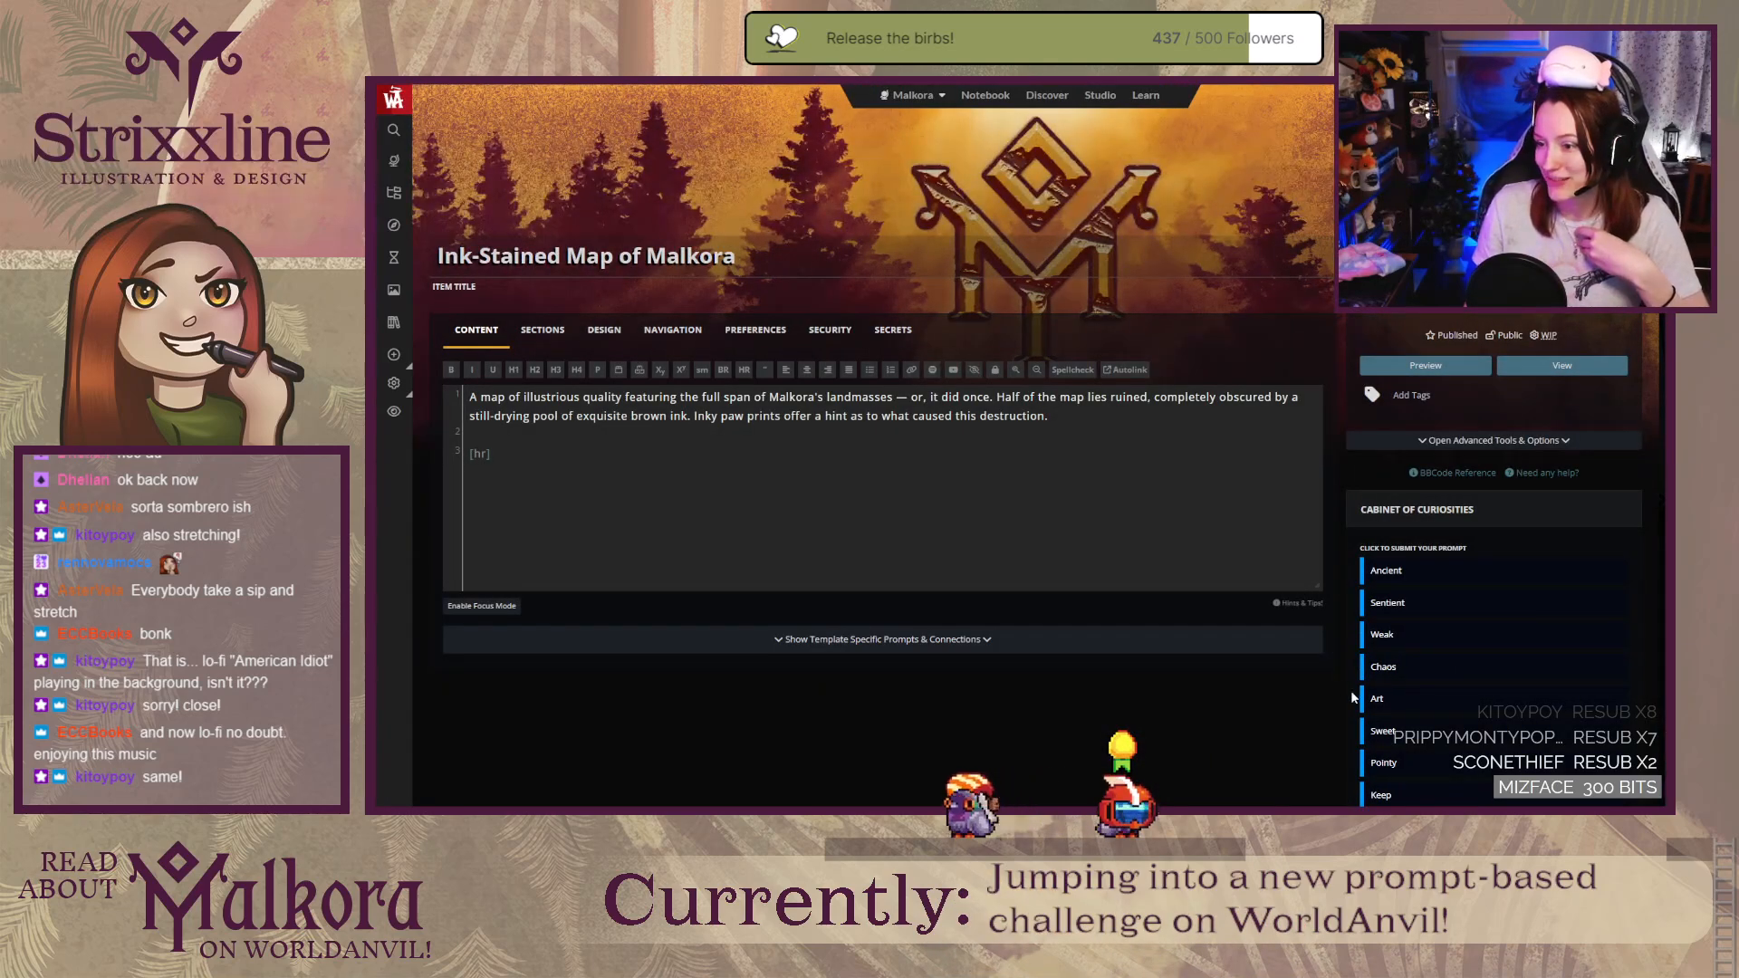
{"action": "scroll", "coordinate": [1352, 698], "scroll_direction": "down", "scroll_amount": 2}
{"action": "scroll", "coordinate": [1388, 755], "scroll_direction": "down", "scroll_amount": 1}
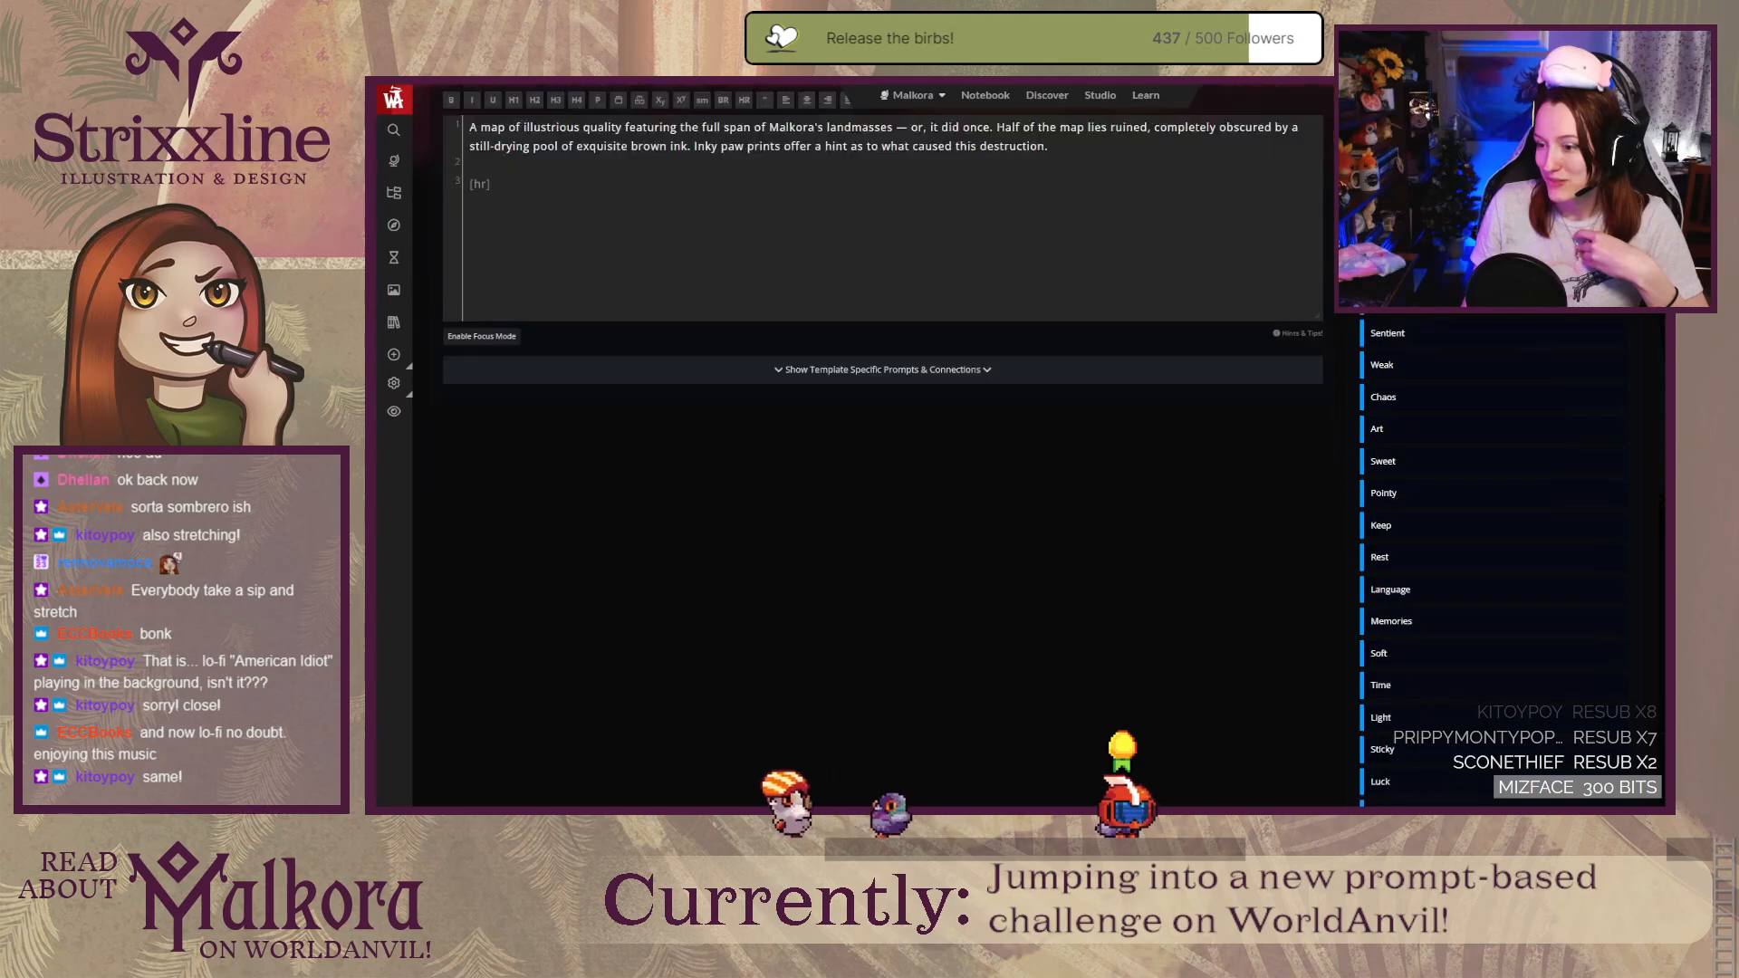
{"action": "left_click", "coordinate": [1386, 751]}
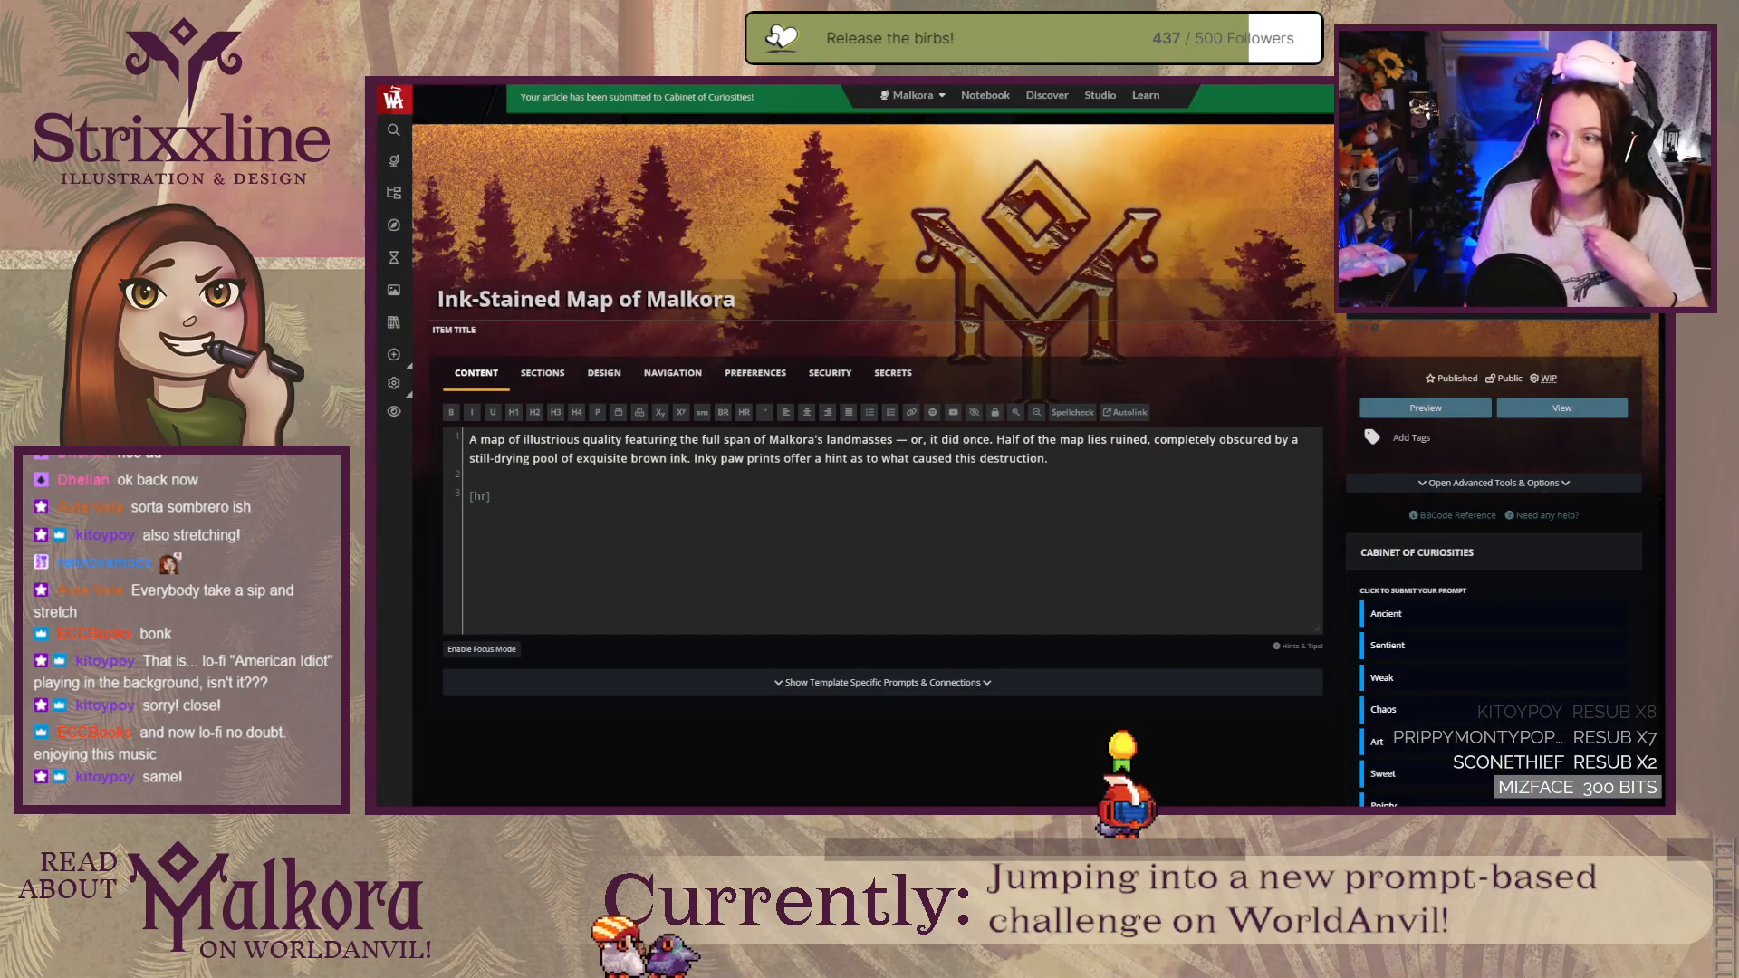
Step: Check the submitted map article's challenge entry and review the rendered Librarian's Collection page
{"action": "key", "text": "ctrl+Tab"}
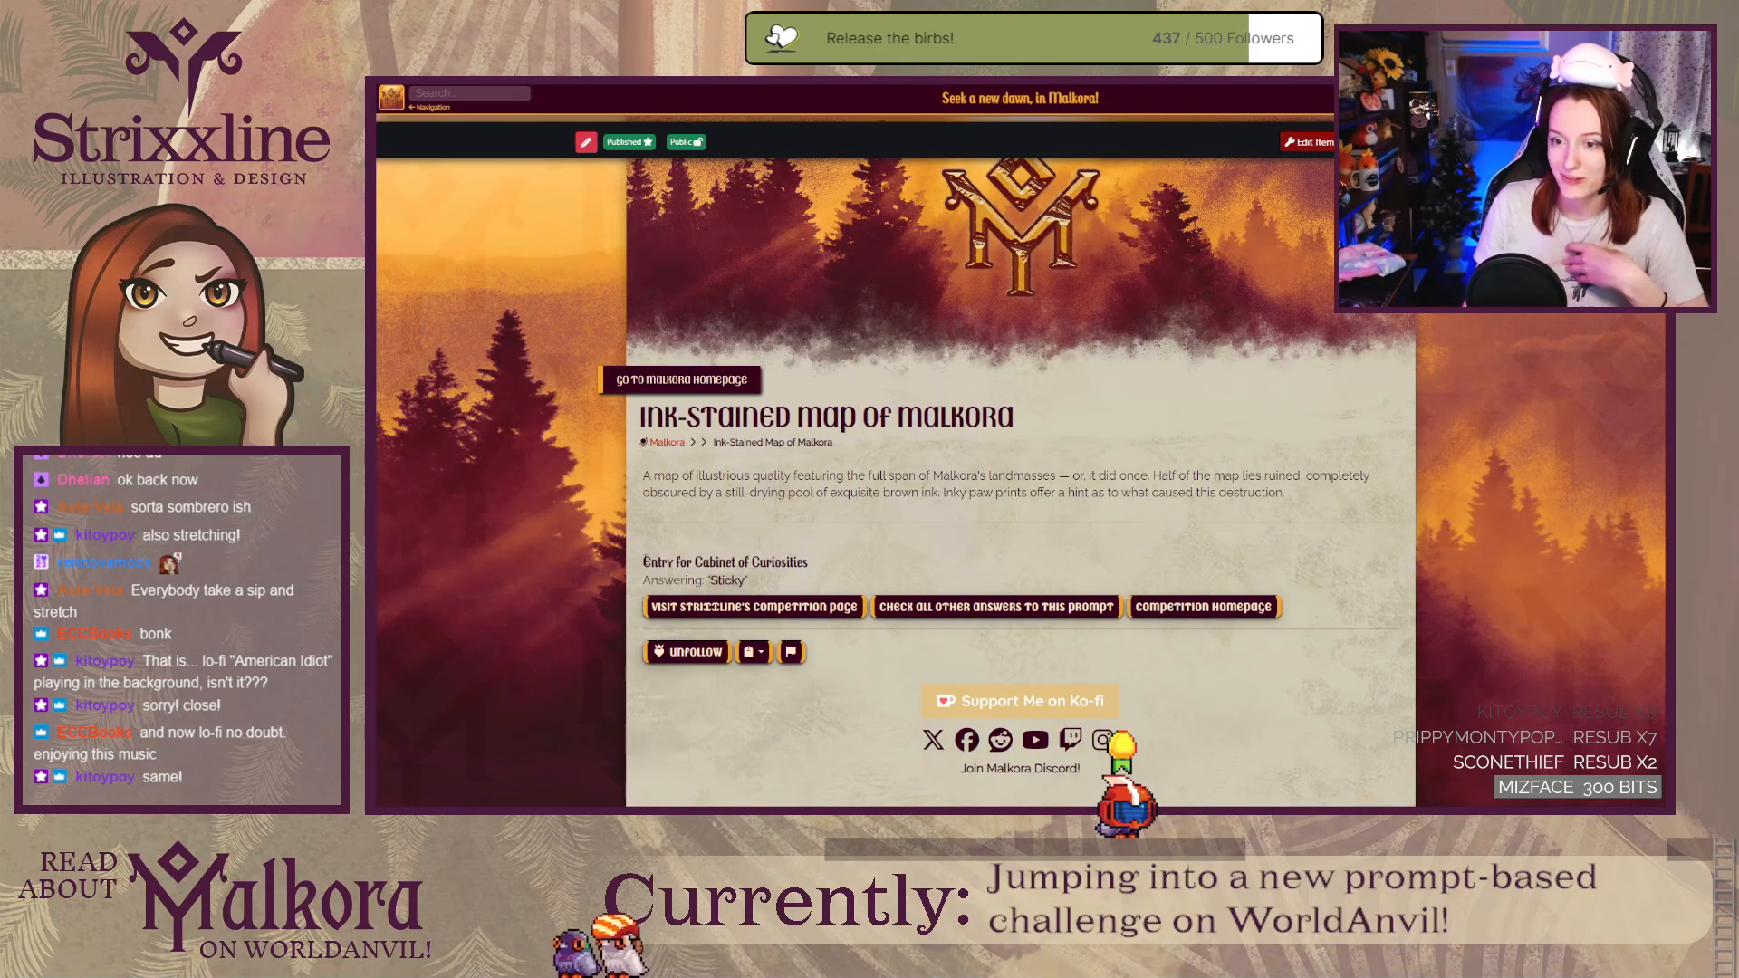
{"action": "left_click", "coordinate": [769, 582]}
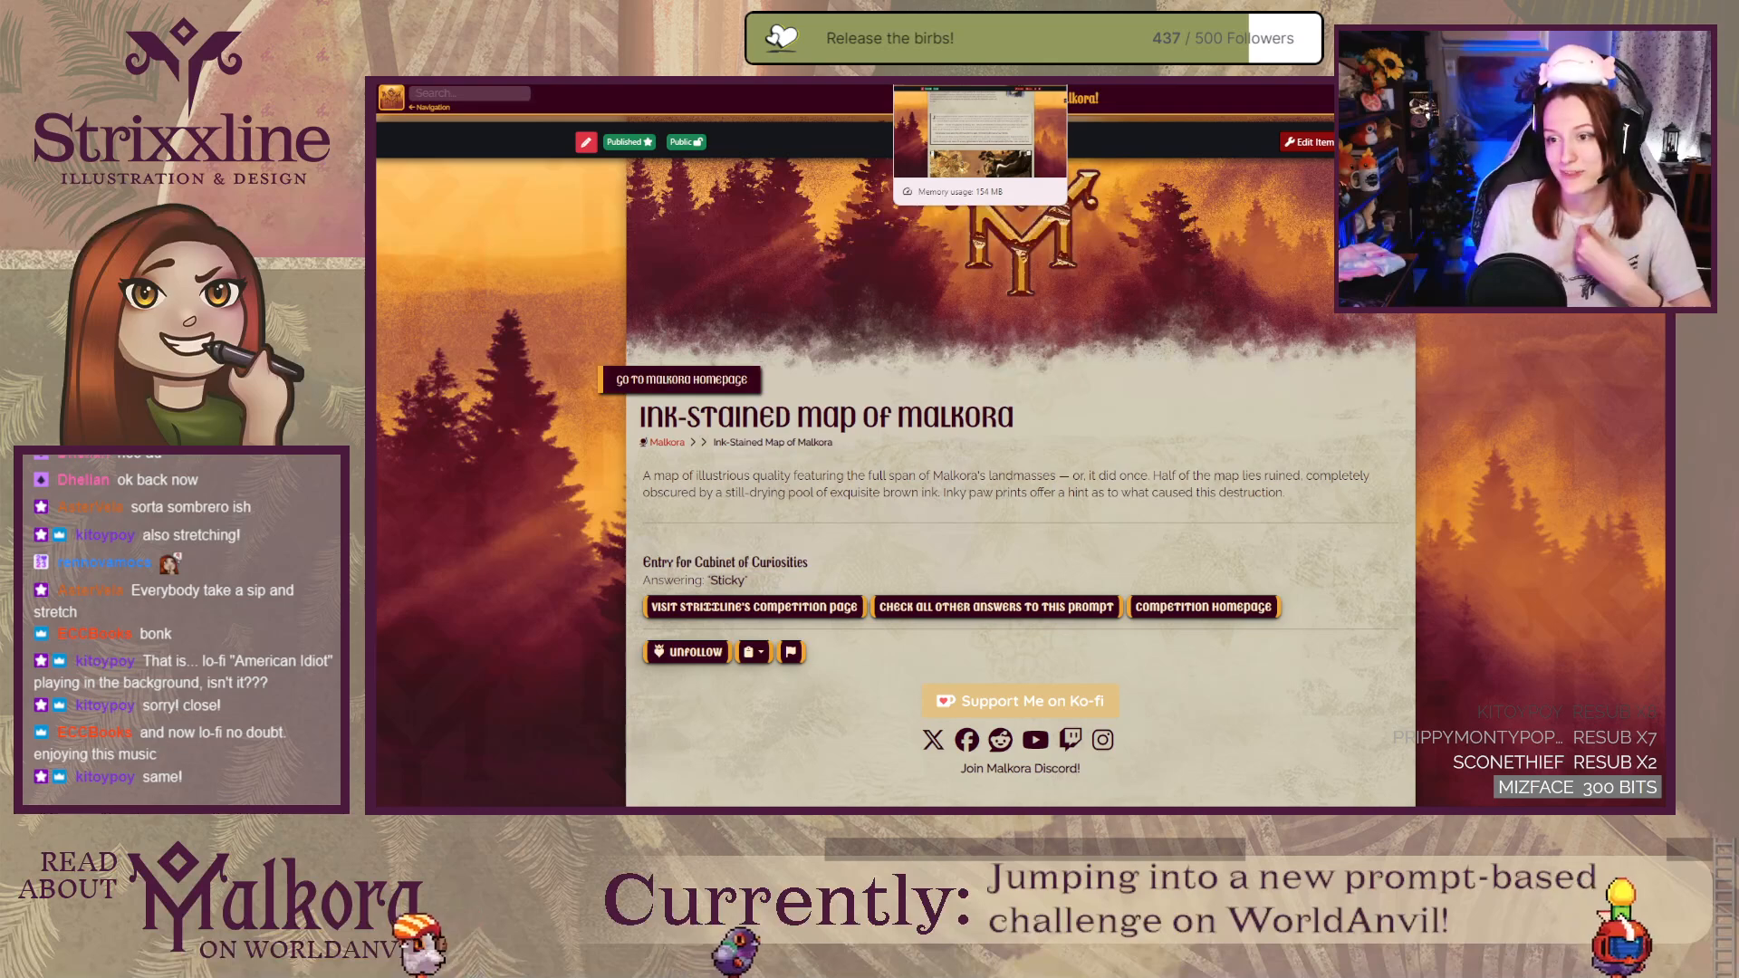
{"action": "left_click", "coordinate": [951, 80]}
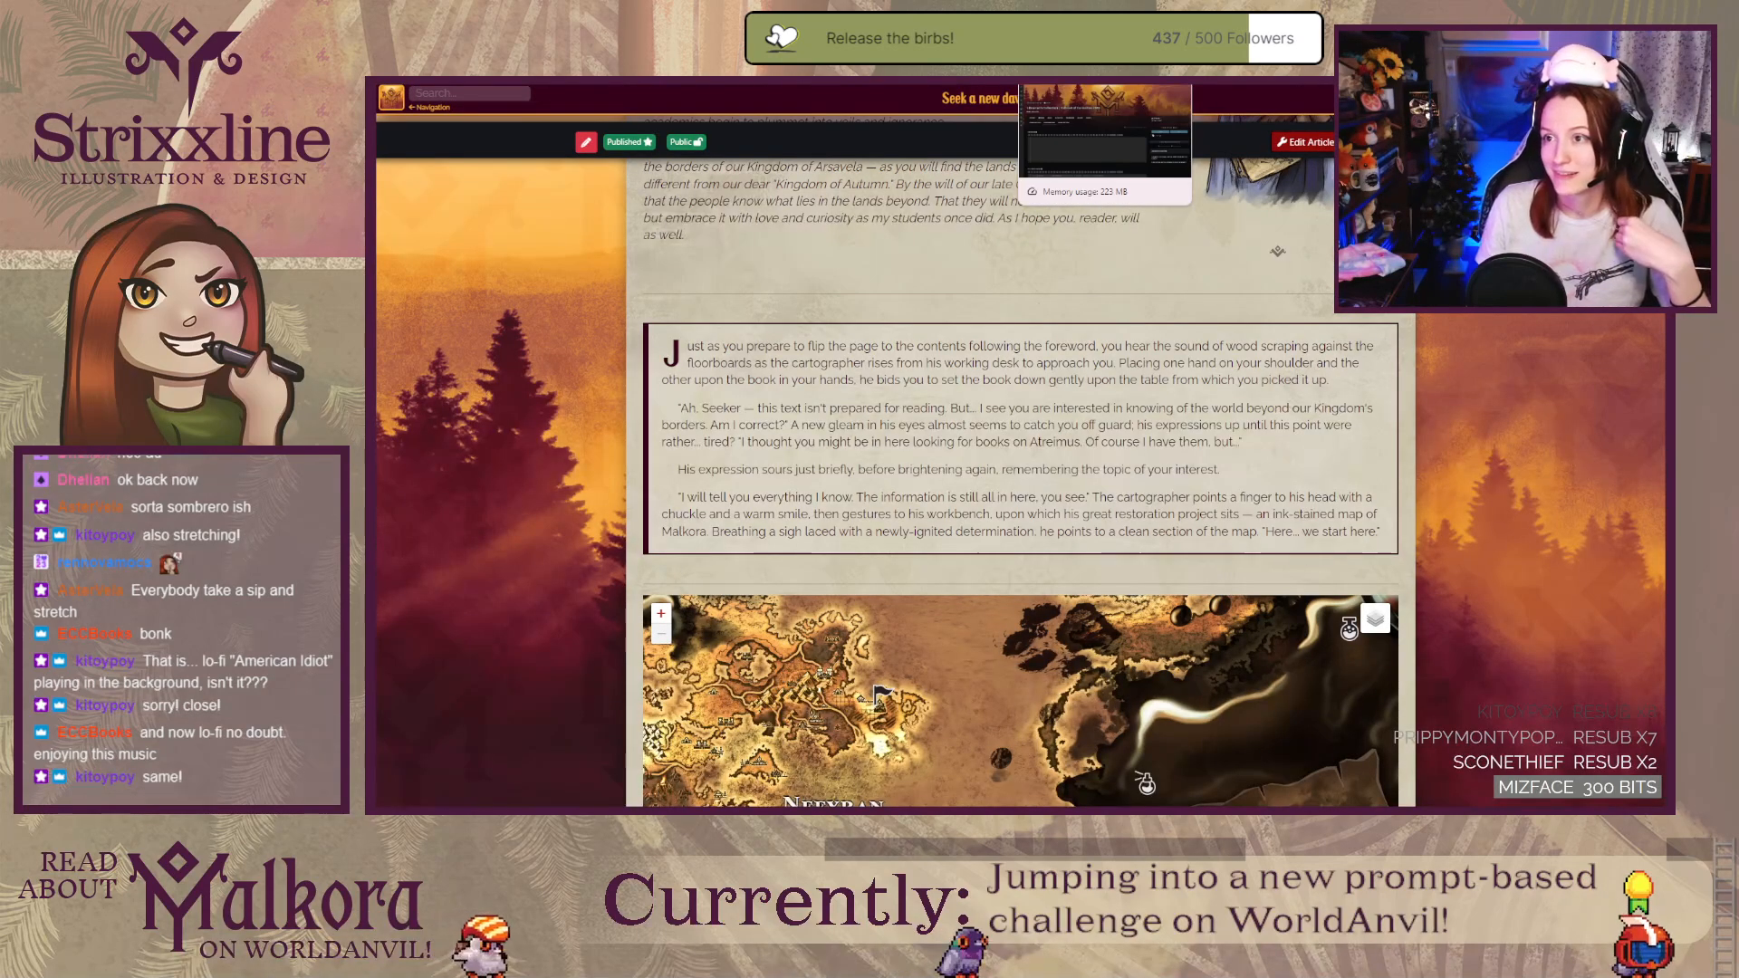
{"action": "left_click", "coordinate": [1078, 80]}
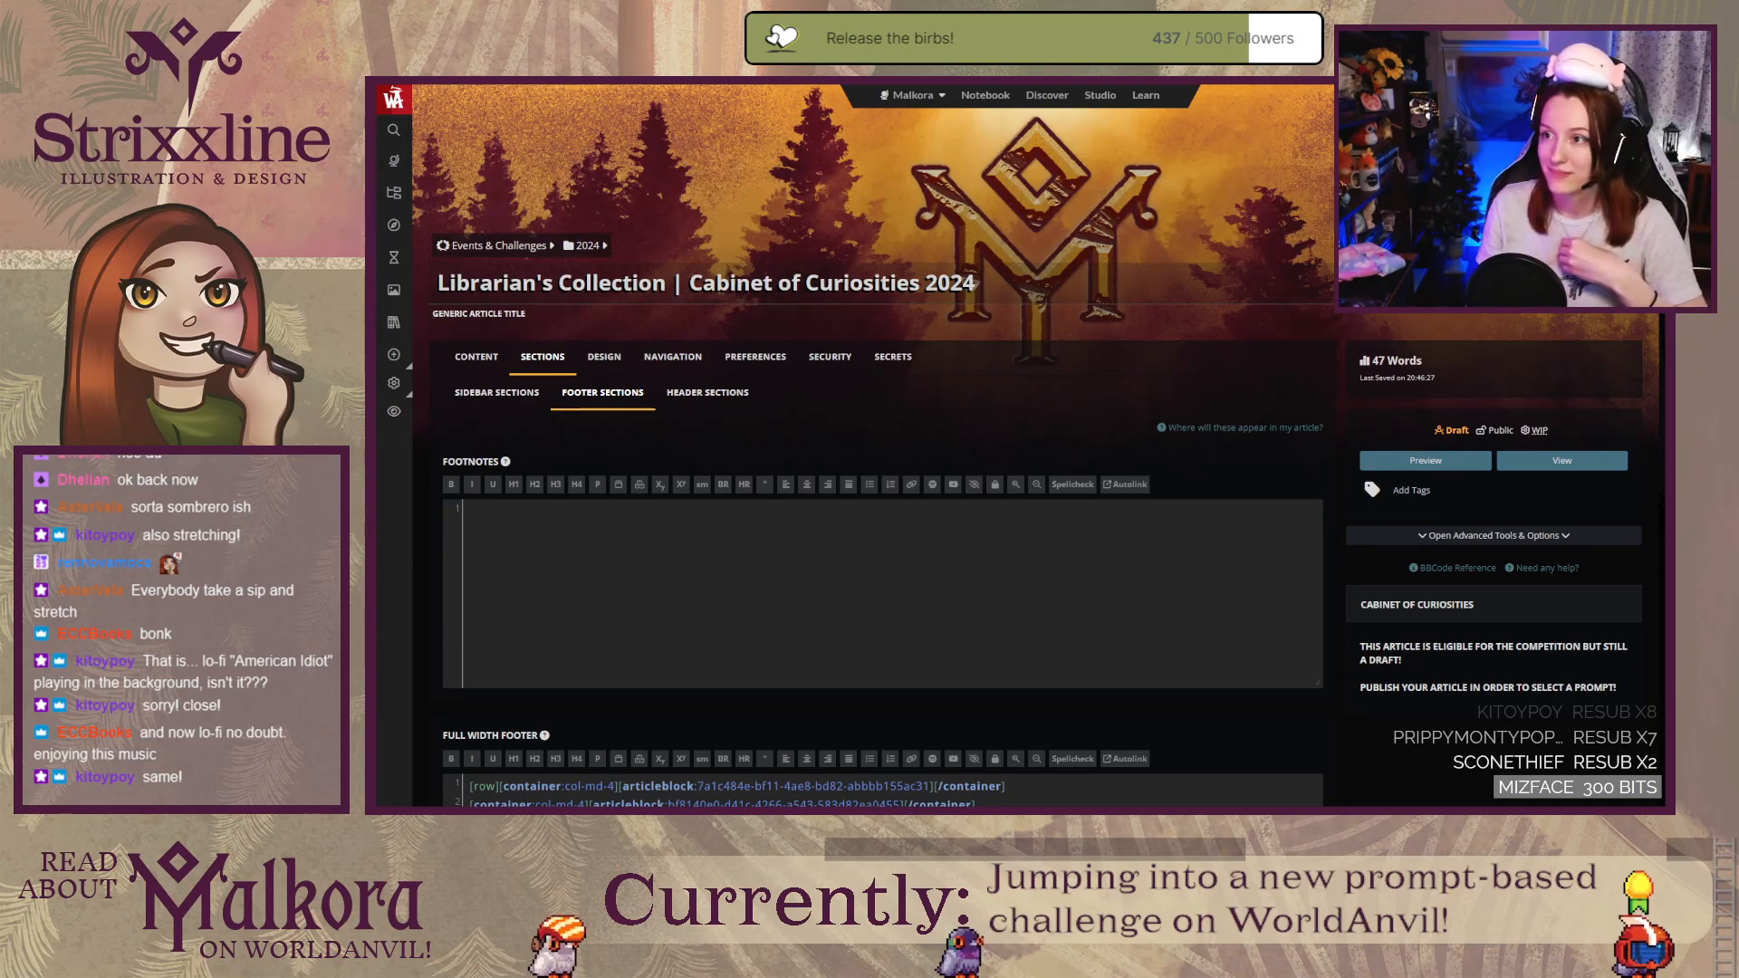
{"action": "left_click", "coordinate": [1205, 80]}
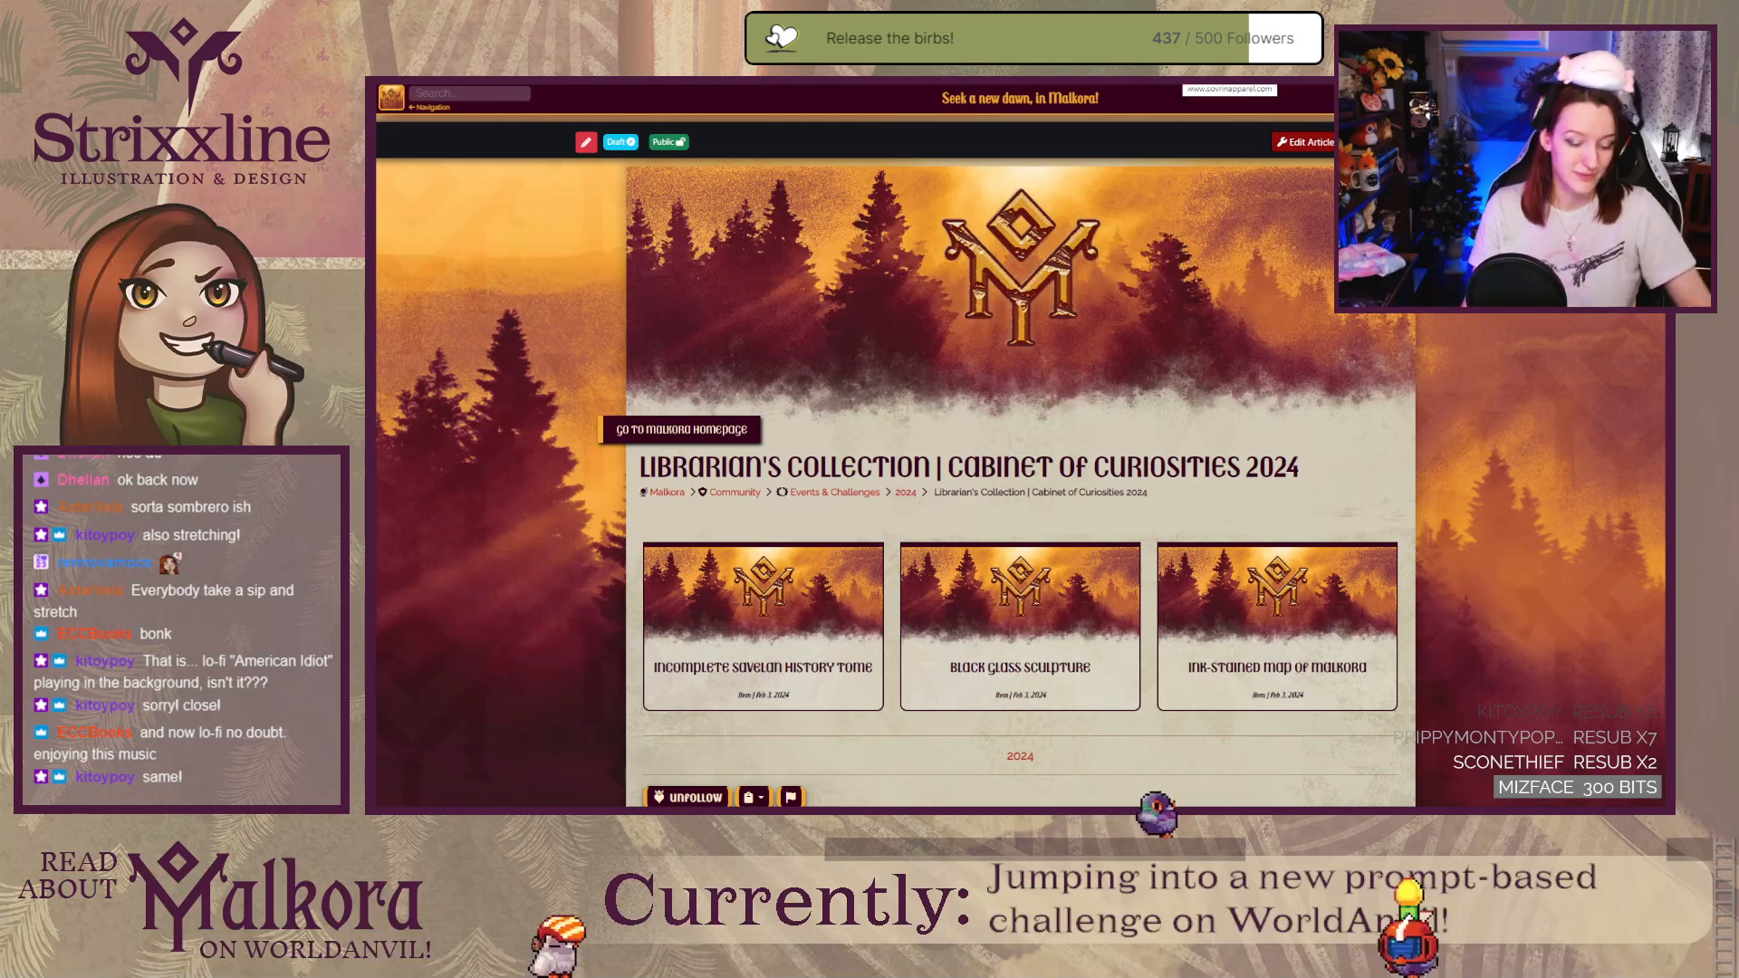
Step: Begin the quote in the Librarian's Collection article's main content with "Don't mind the dust" inside the existing quote tags
{"action": "key", "text": "ctrl+Tab"}
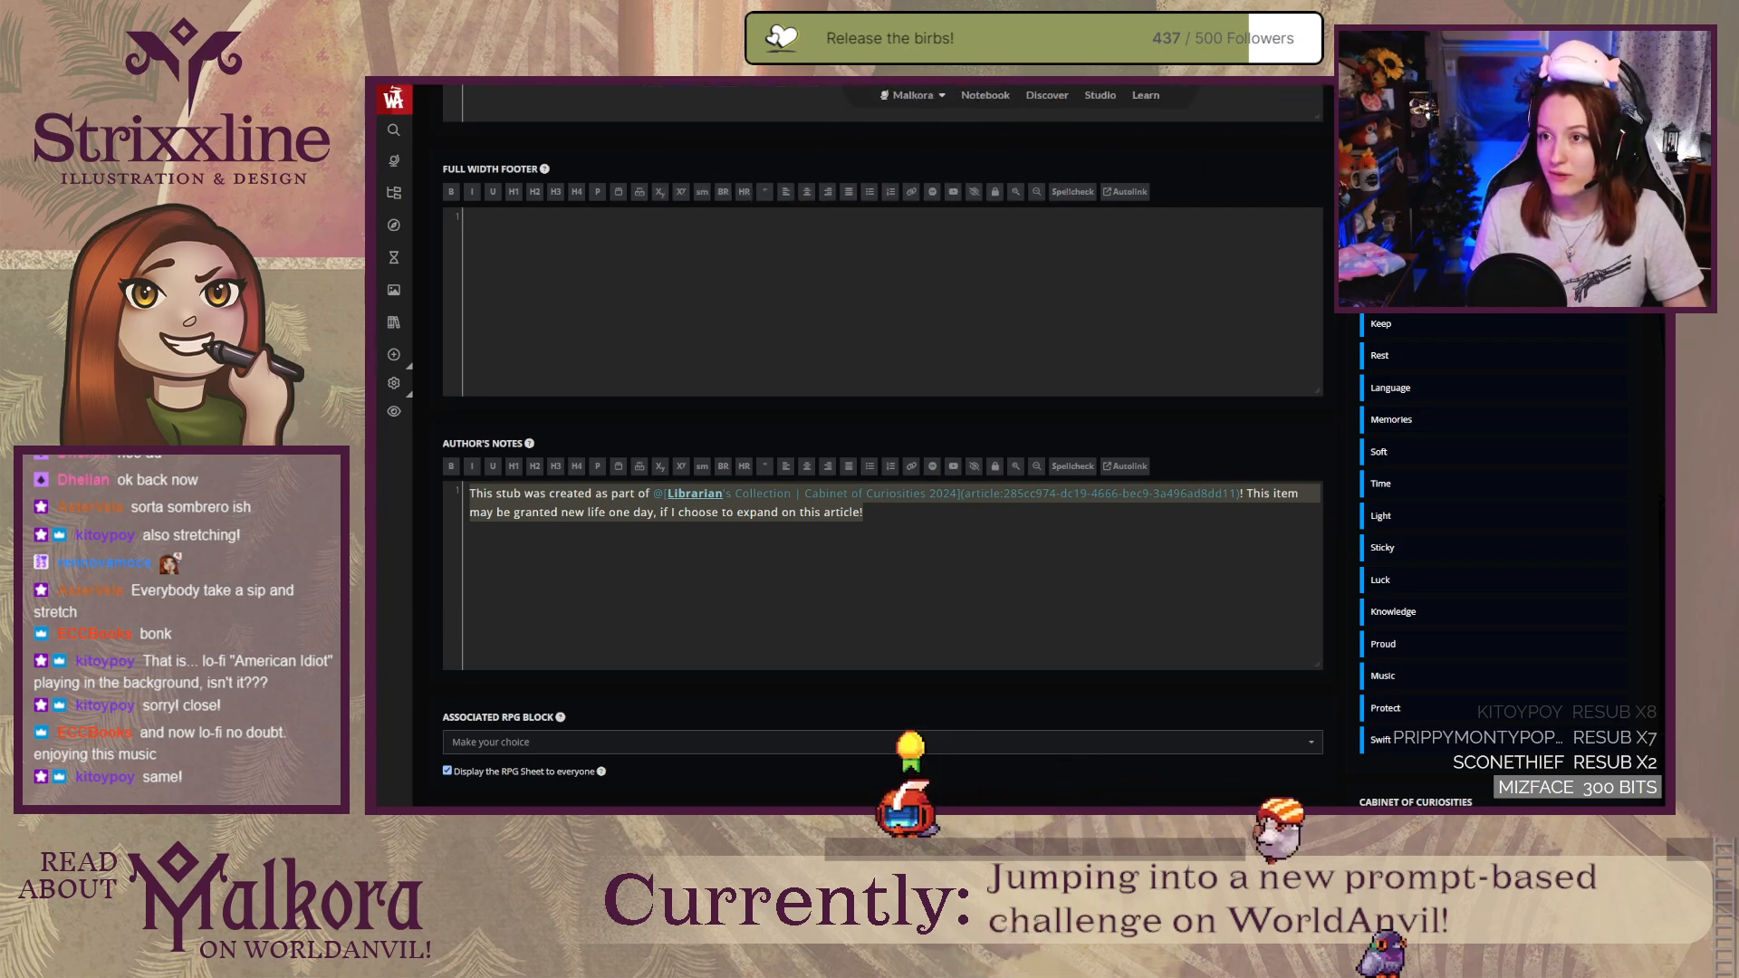
{"action": "scroll", "coordinate": [869, 444], "scroll_direction": "up", "scroll_amount": 5}
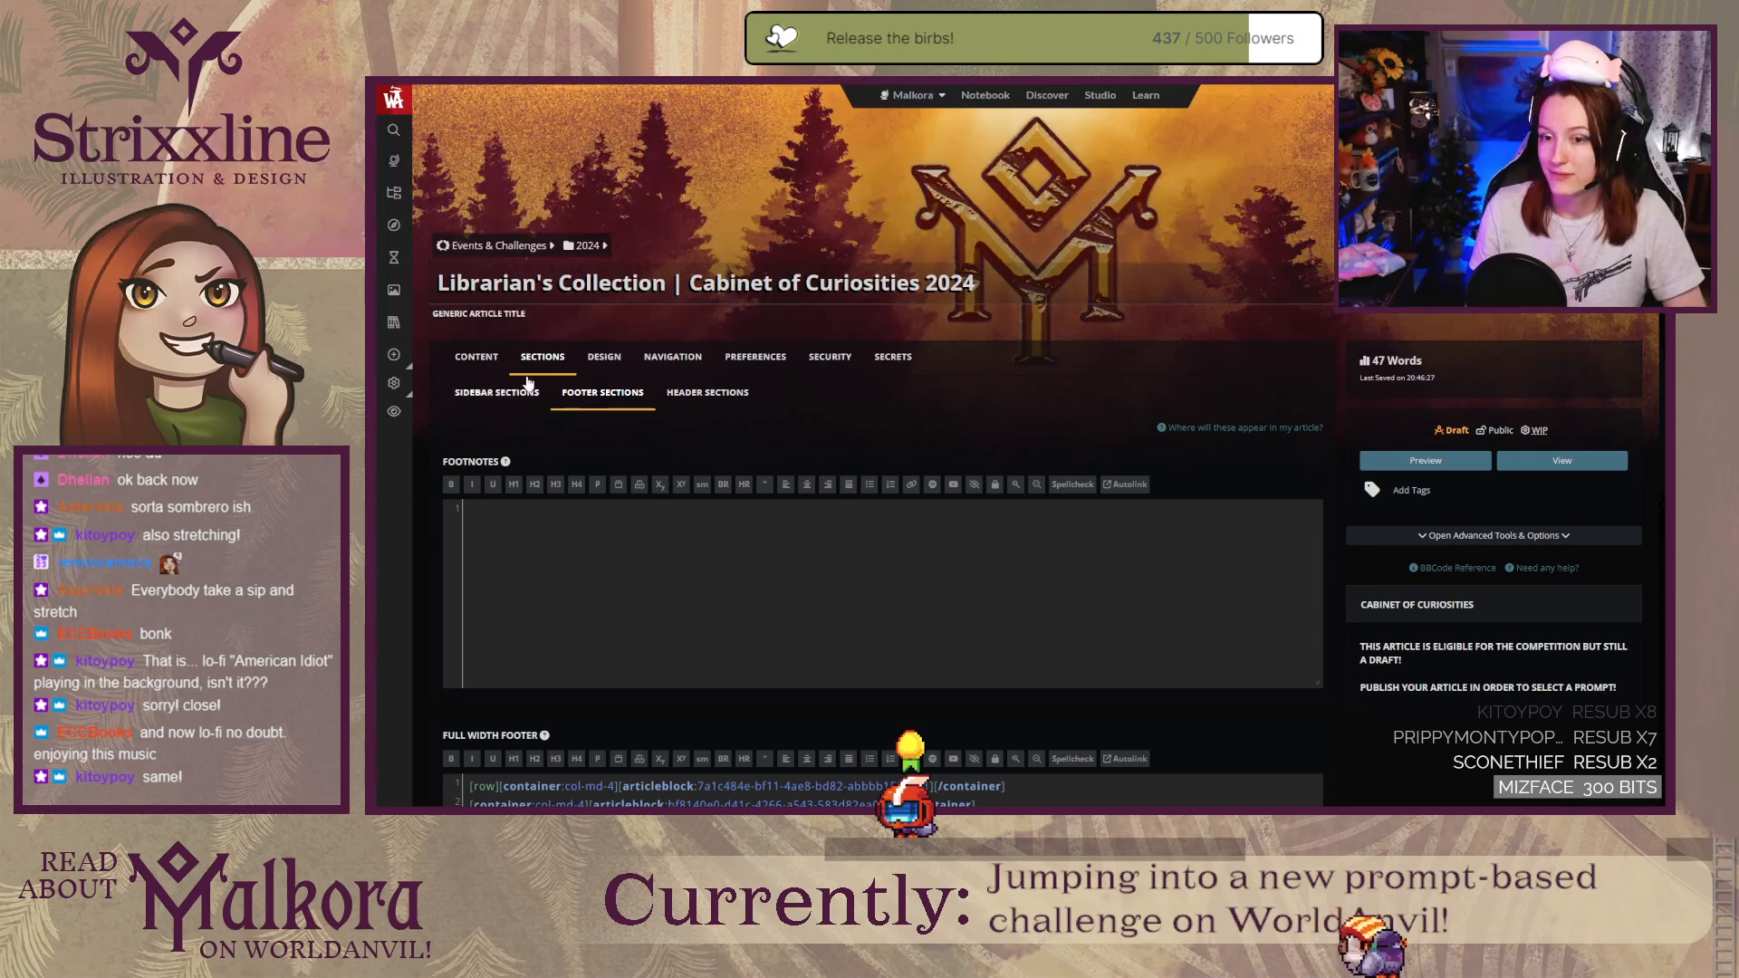
{"action": "left_click", "coordinate": [495, 361]}
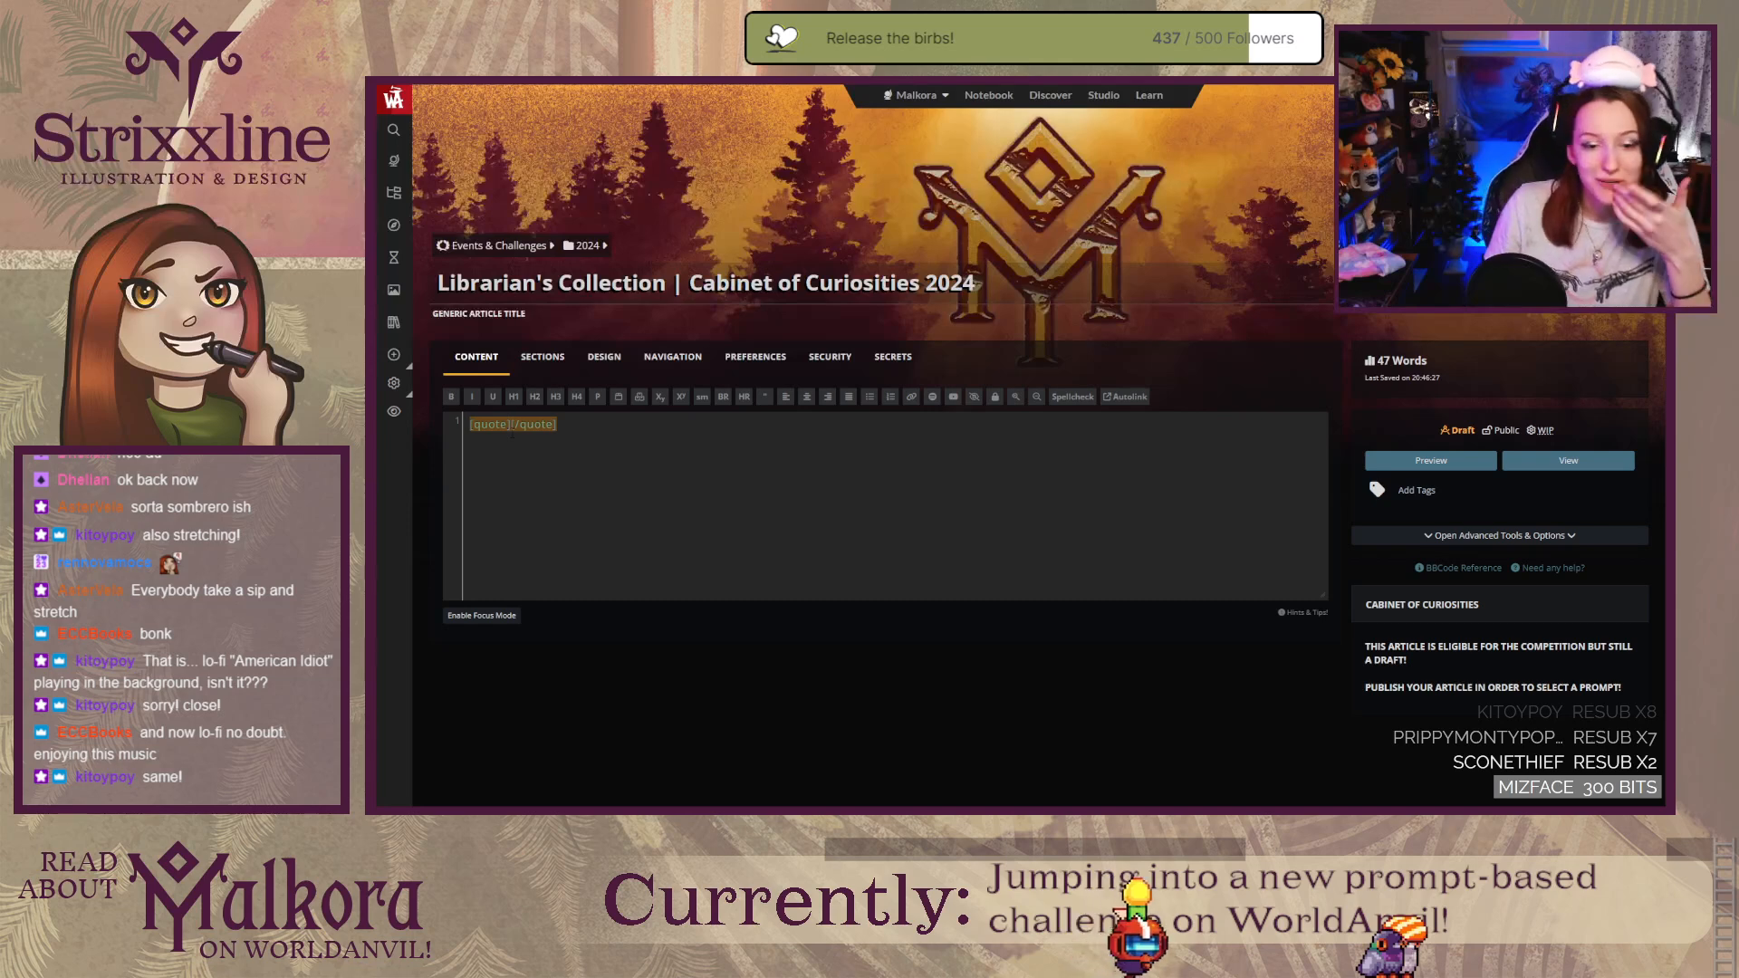
{"action": "left_click", "coordinate": [572, 426]}
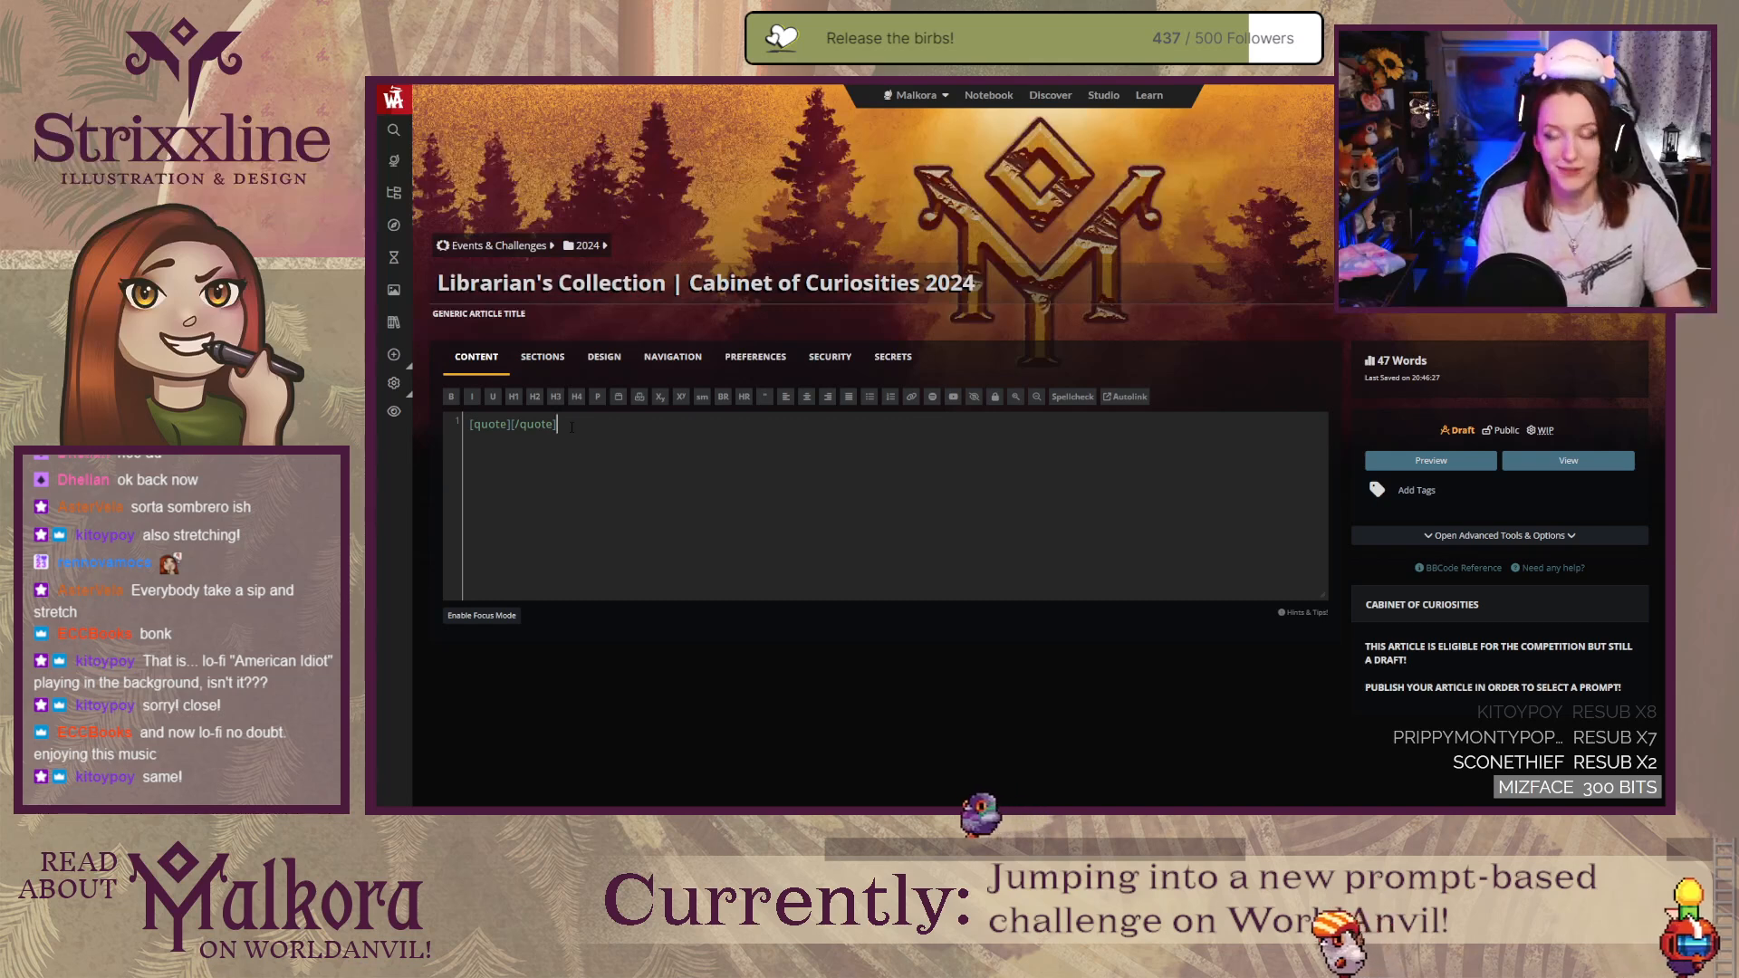
{"action": "key", "text": "Left"}
{"action": "key", "text": "Left"}
{"action": "key", "text": "Left"}
{"action": "key", "text": "Left"}
{"action": "key", "text": "Left"}
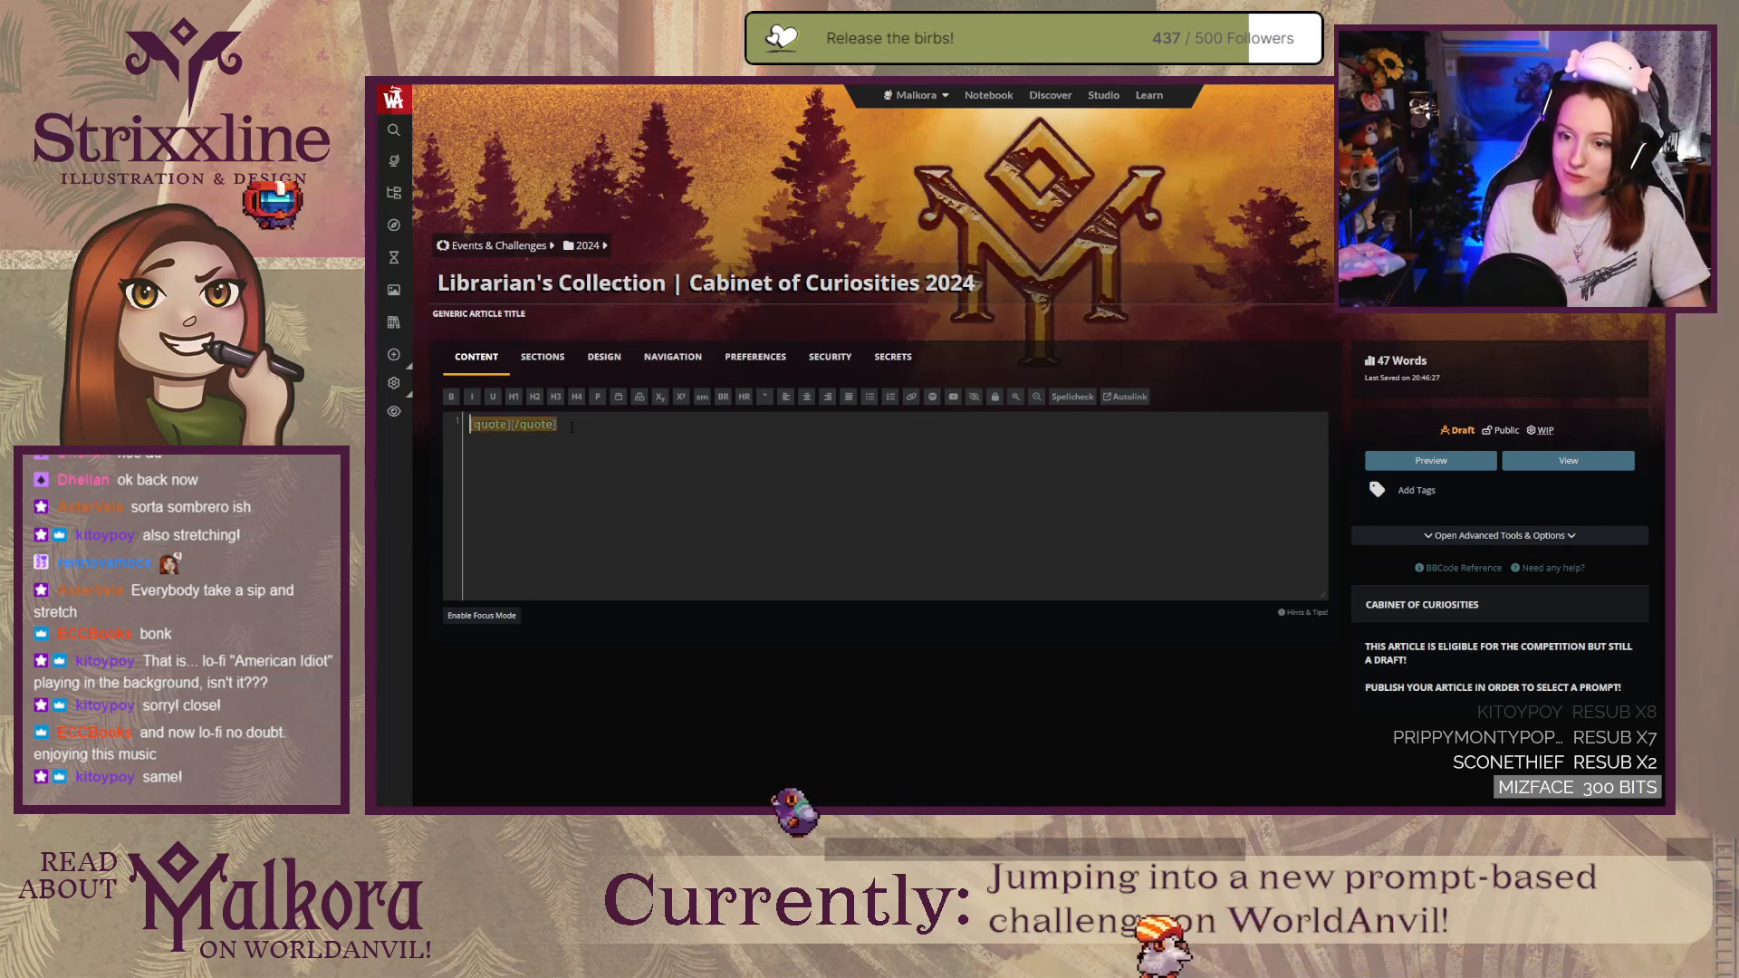
{"action": "key", "text": "Left"}
{"action": "key", "text": "Left"}
{"action": "key", "text": "Left"}
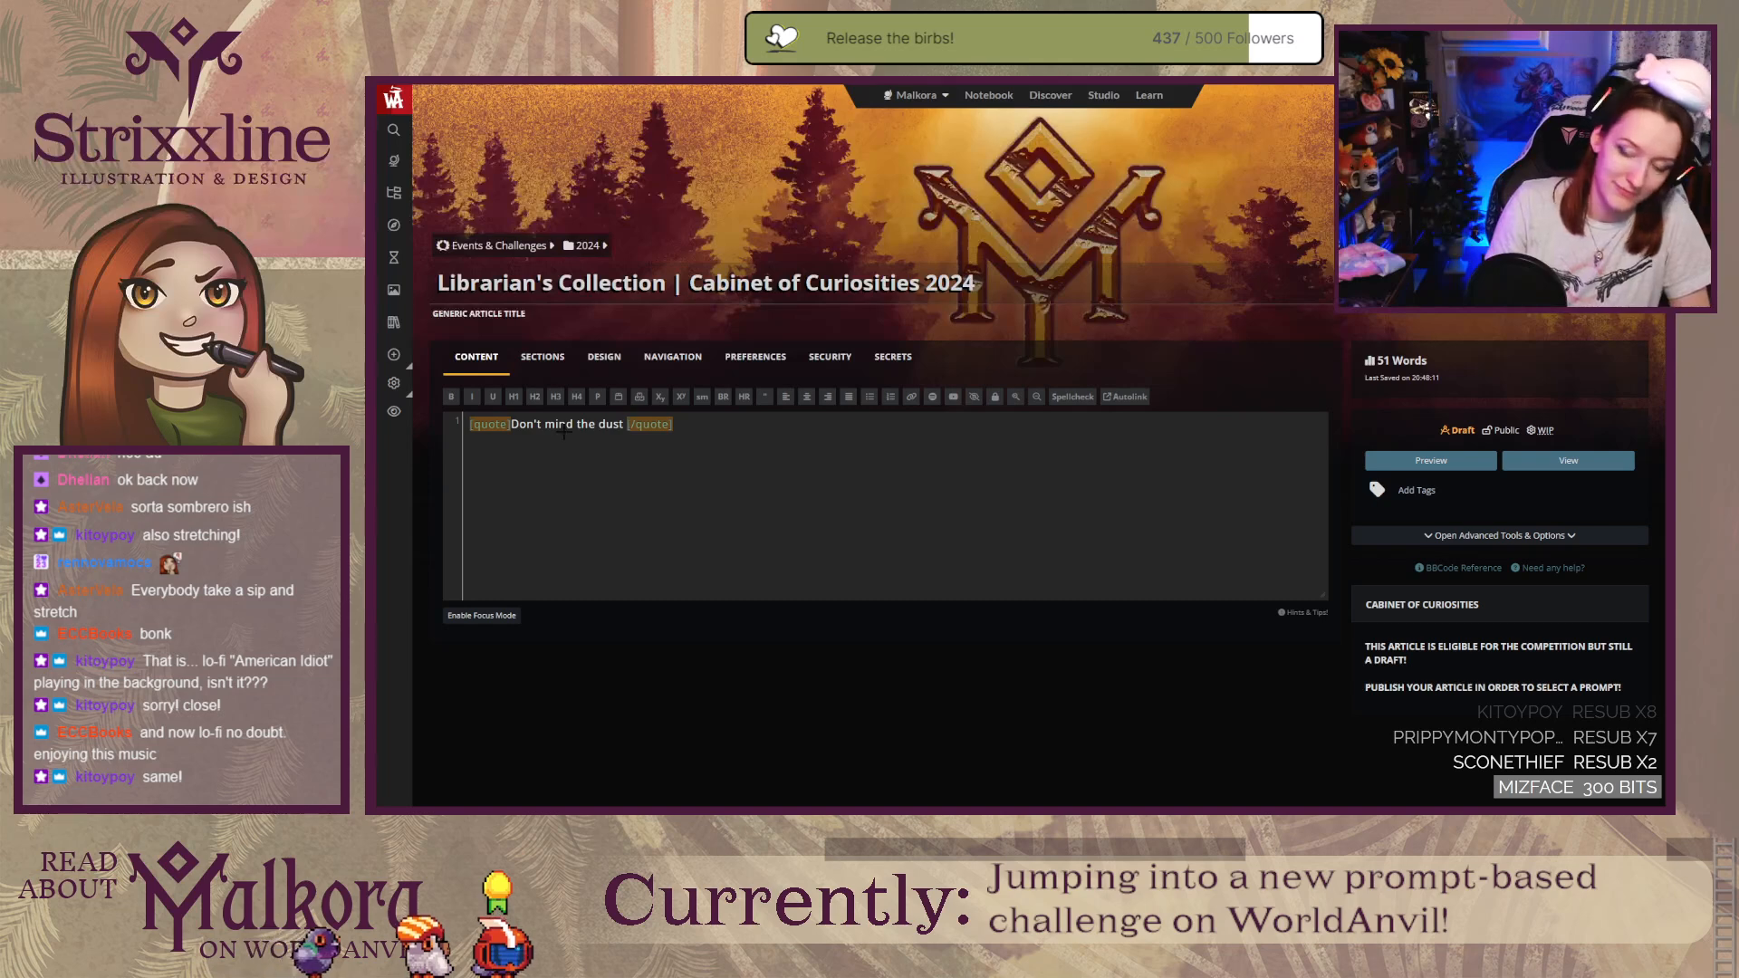
Step: Continue the quote with "— it's been a long time since I've cleaned up for a visitor."
{"action": "type", "text": "— it's bee"}
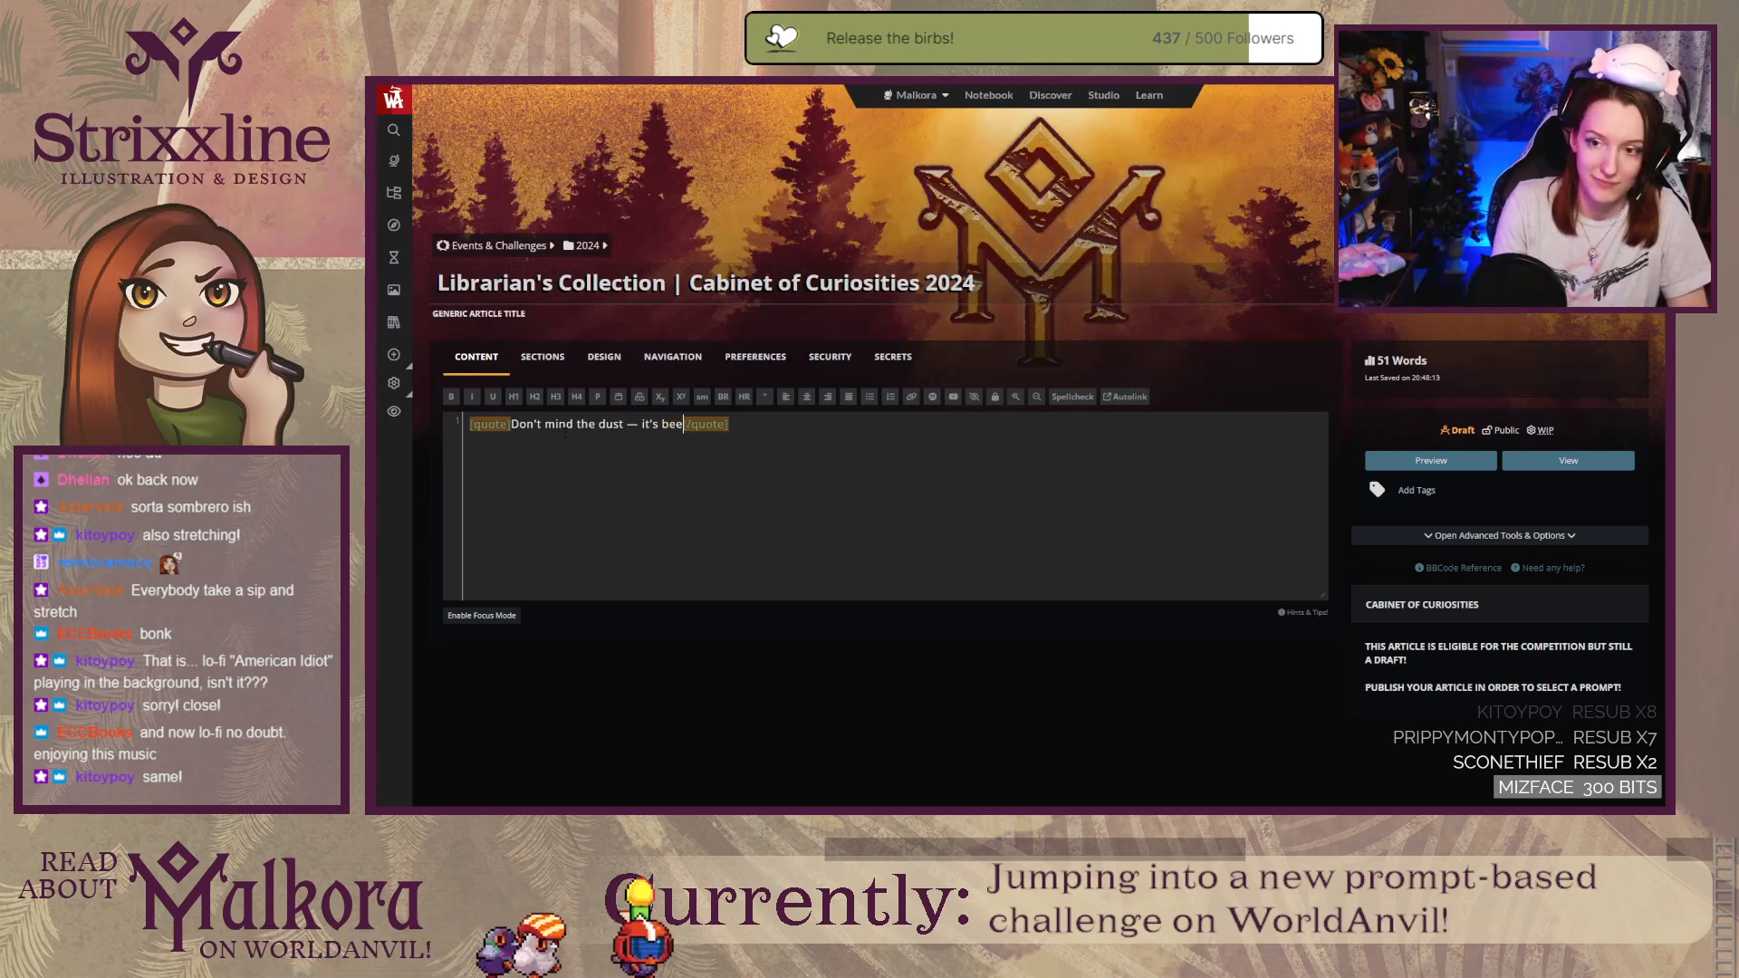
{"action": "type", "text": "n a long time since"}
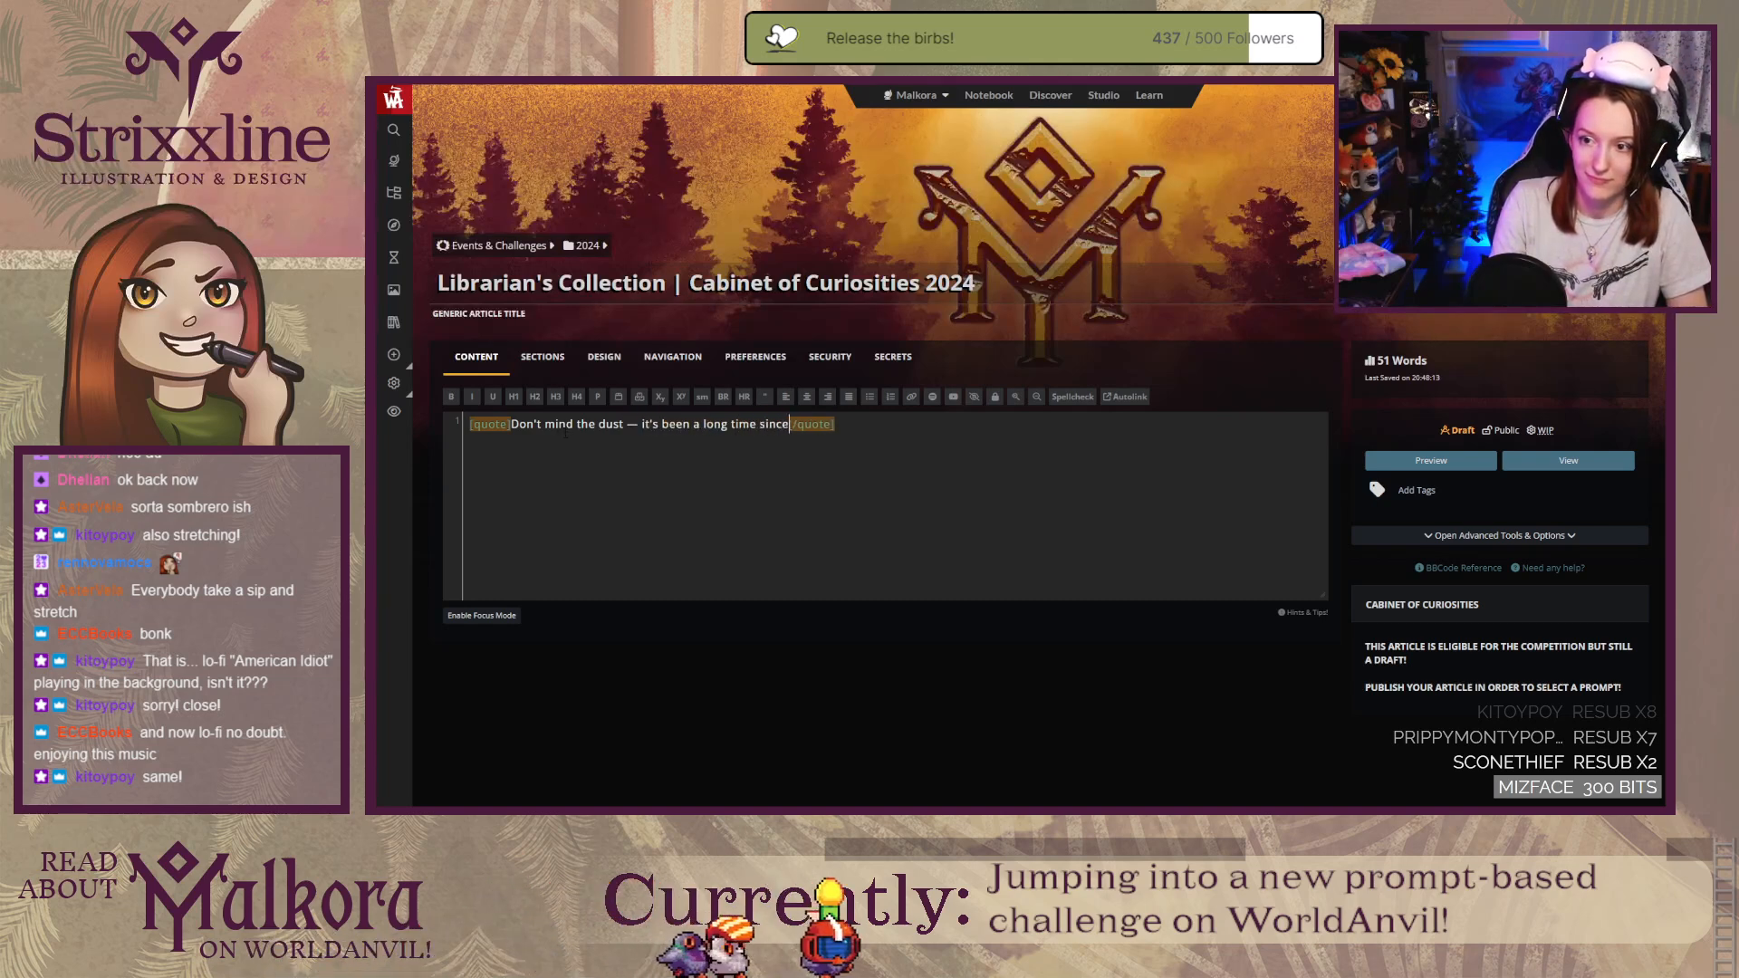
{"action": "type", "text": " I've cleane"}
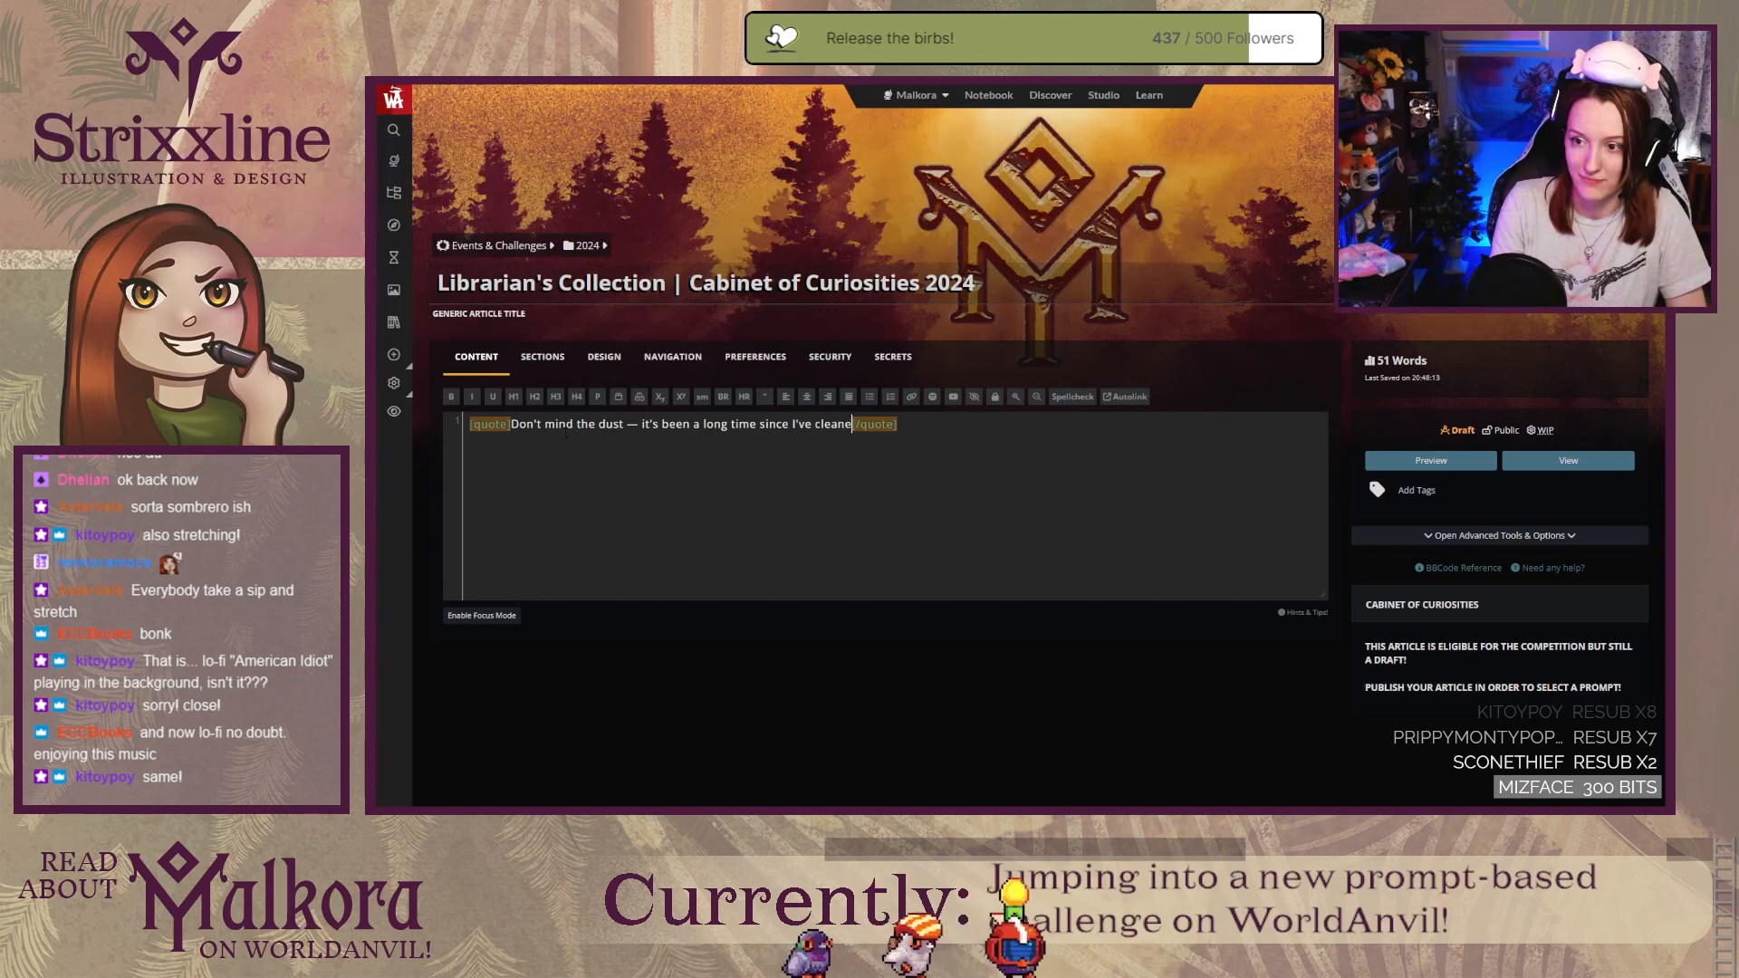
{"action": "type", "text": "d up for a"}
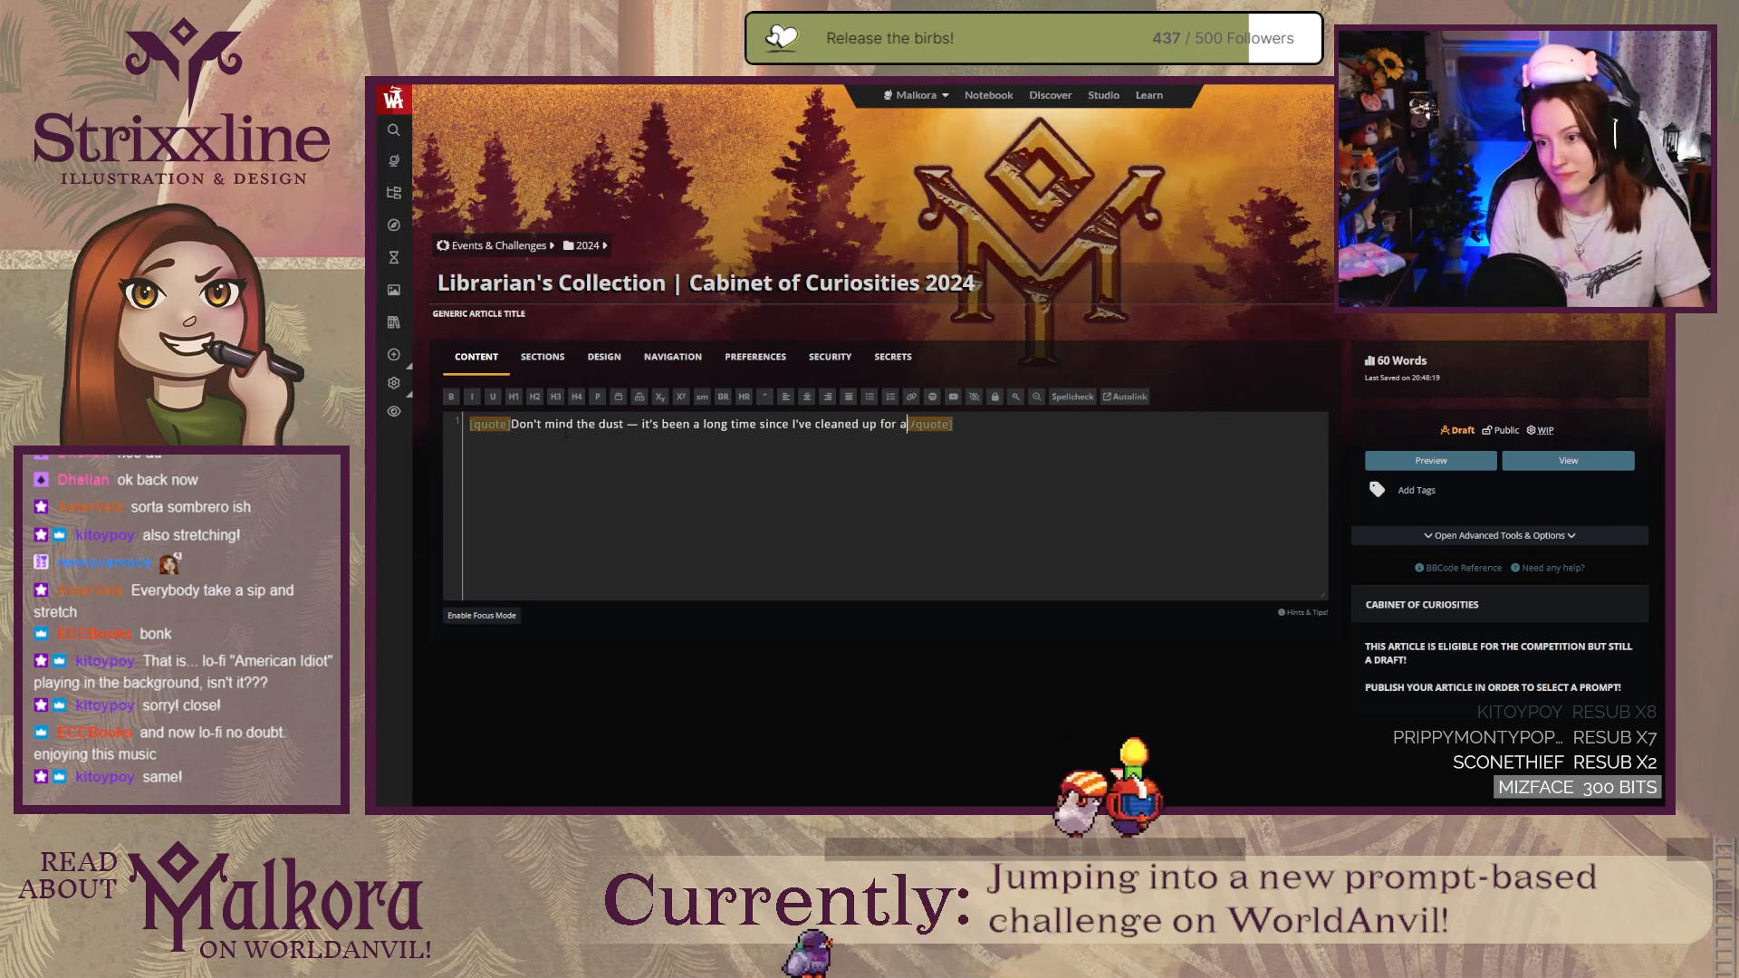
{"action": "type", "text": " visitor. Who knew a"}
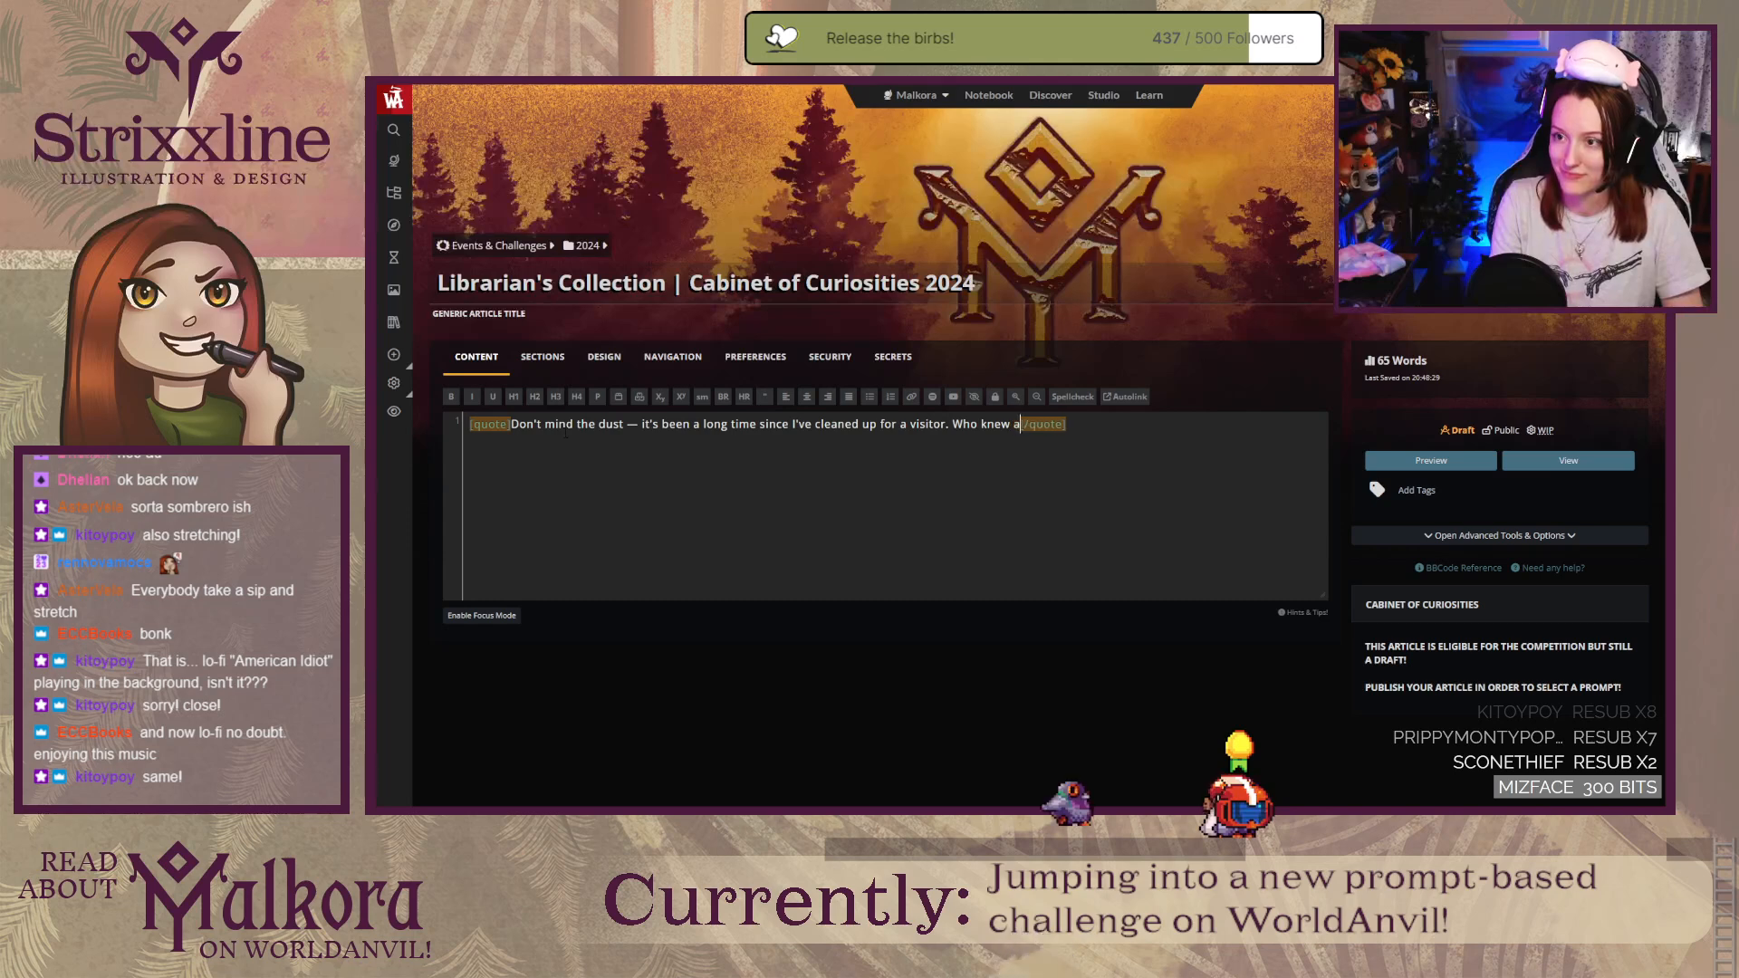
Step: Complete the quote with "Who knew a hectic move-in would drum up so much dust?" and add the professor's name as its attribution
{"action": "type", "text": "c move-in would dr"}
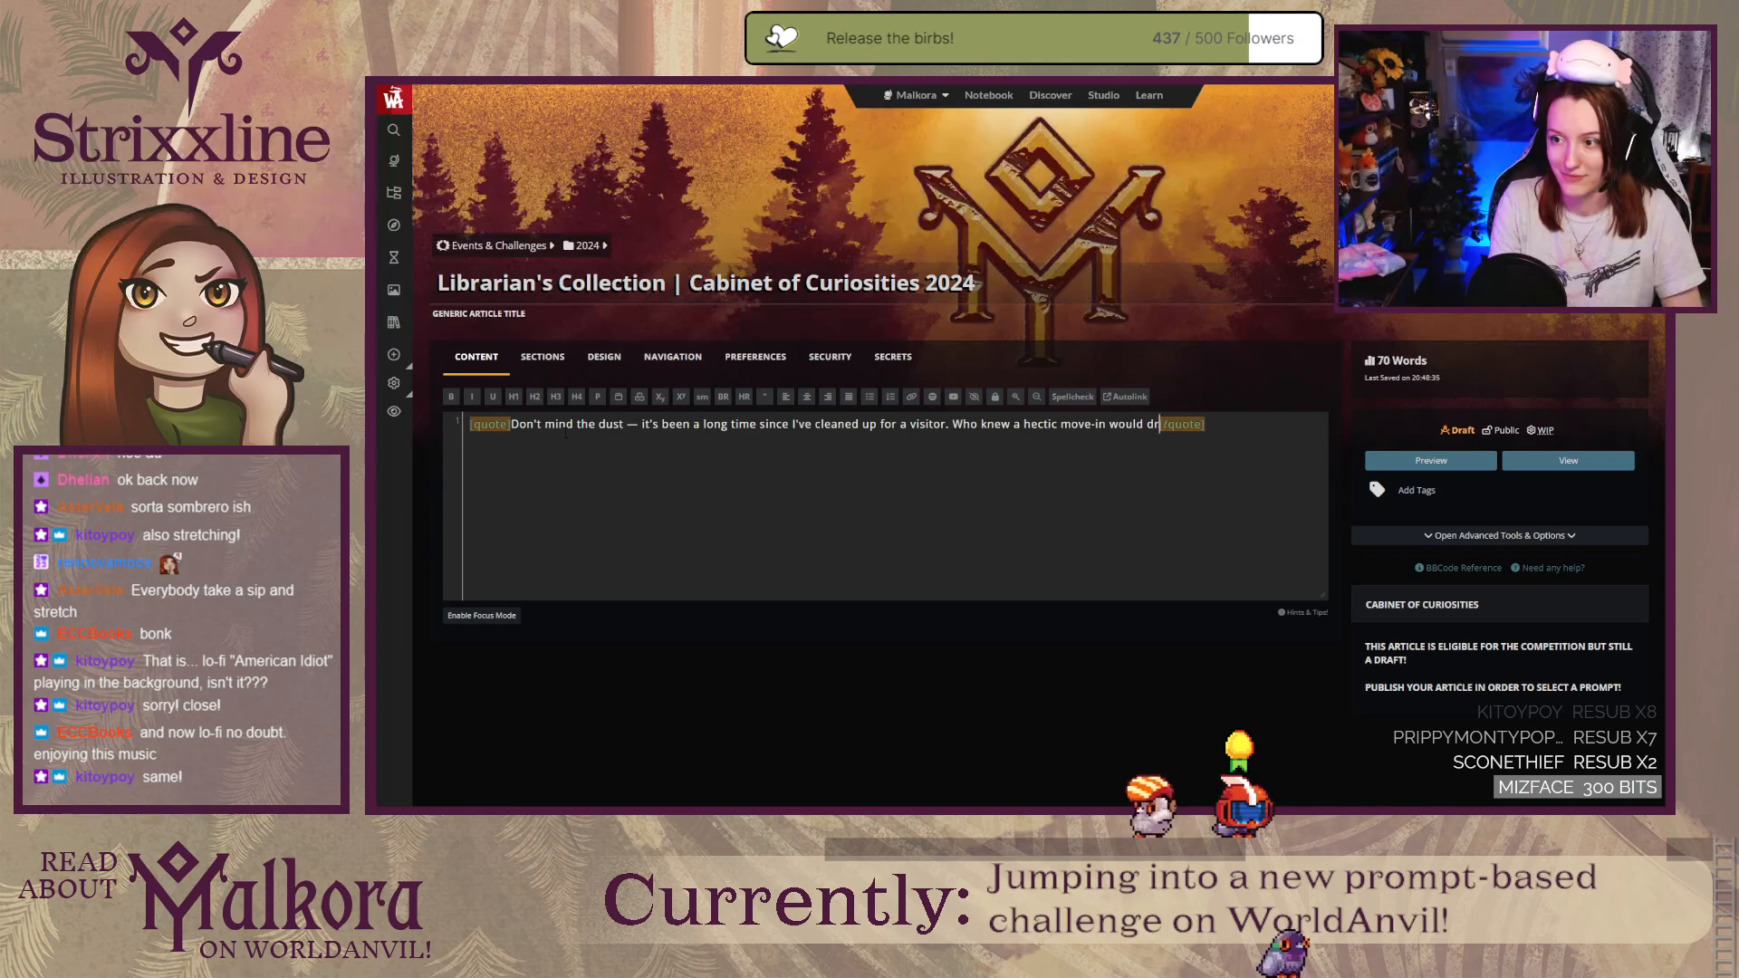
{"action": "type", "text": "um up so mu"}
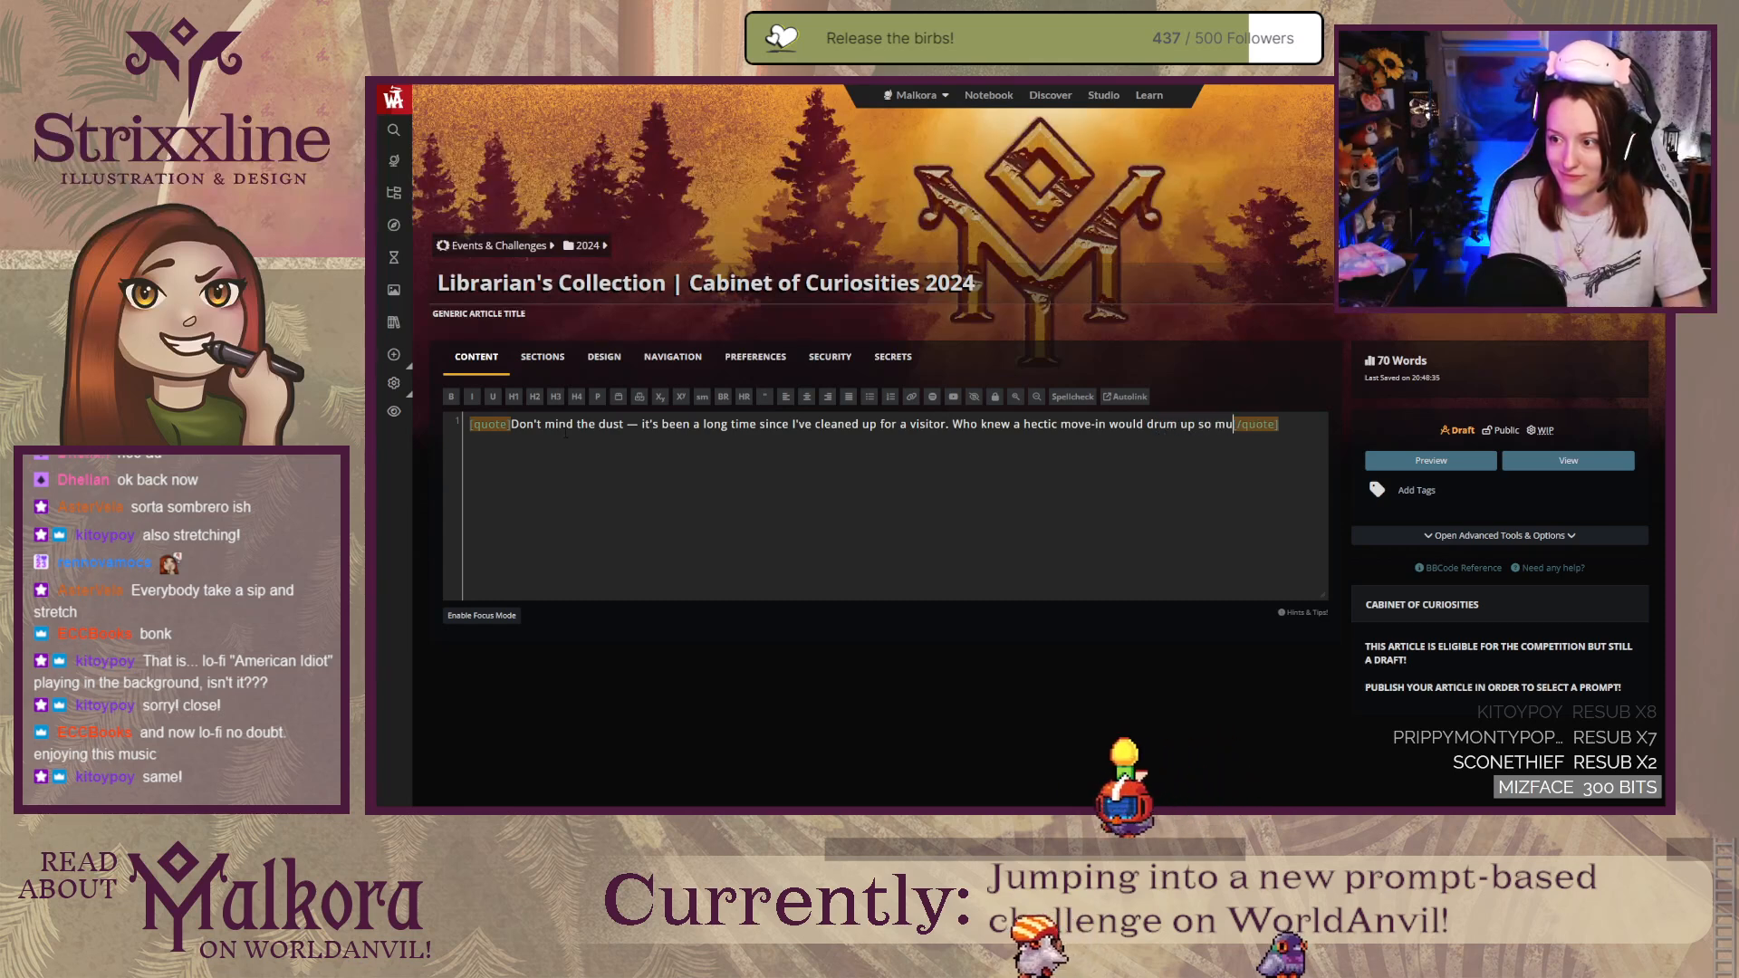
{"action": "type", "text": "ch dust"}
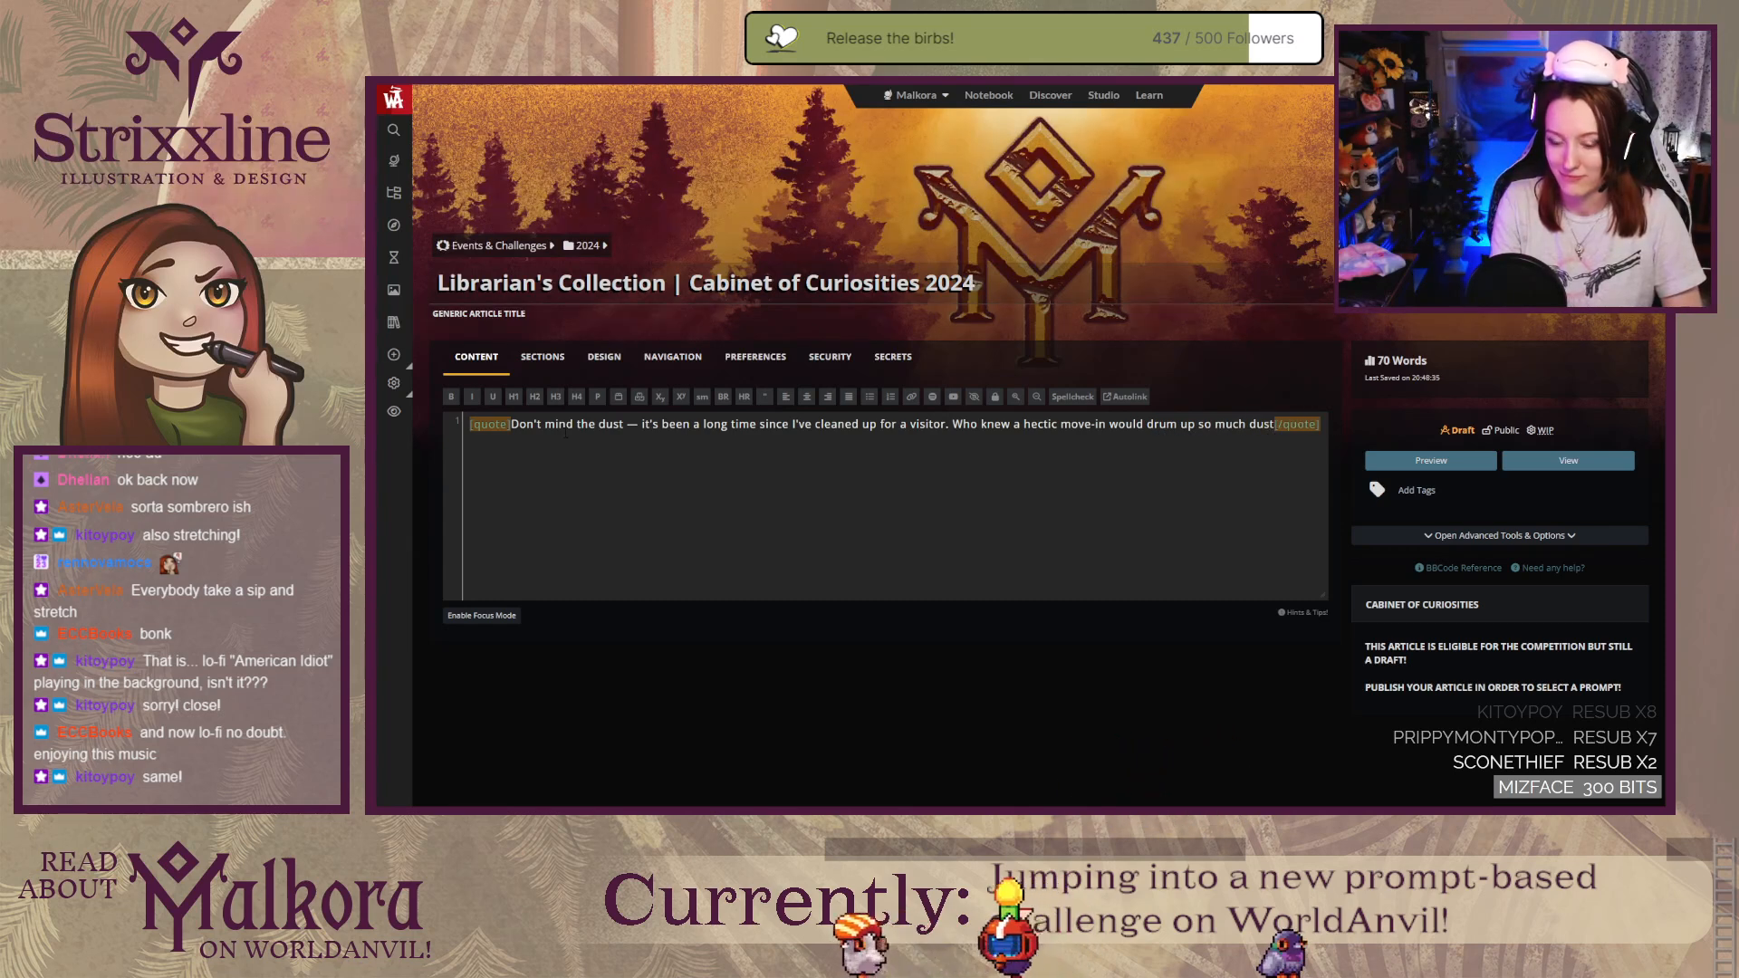
{"action": "type", "text": "?"}
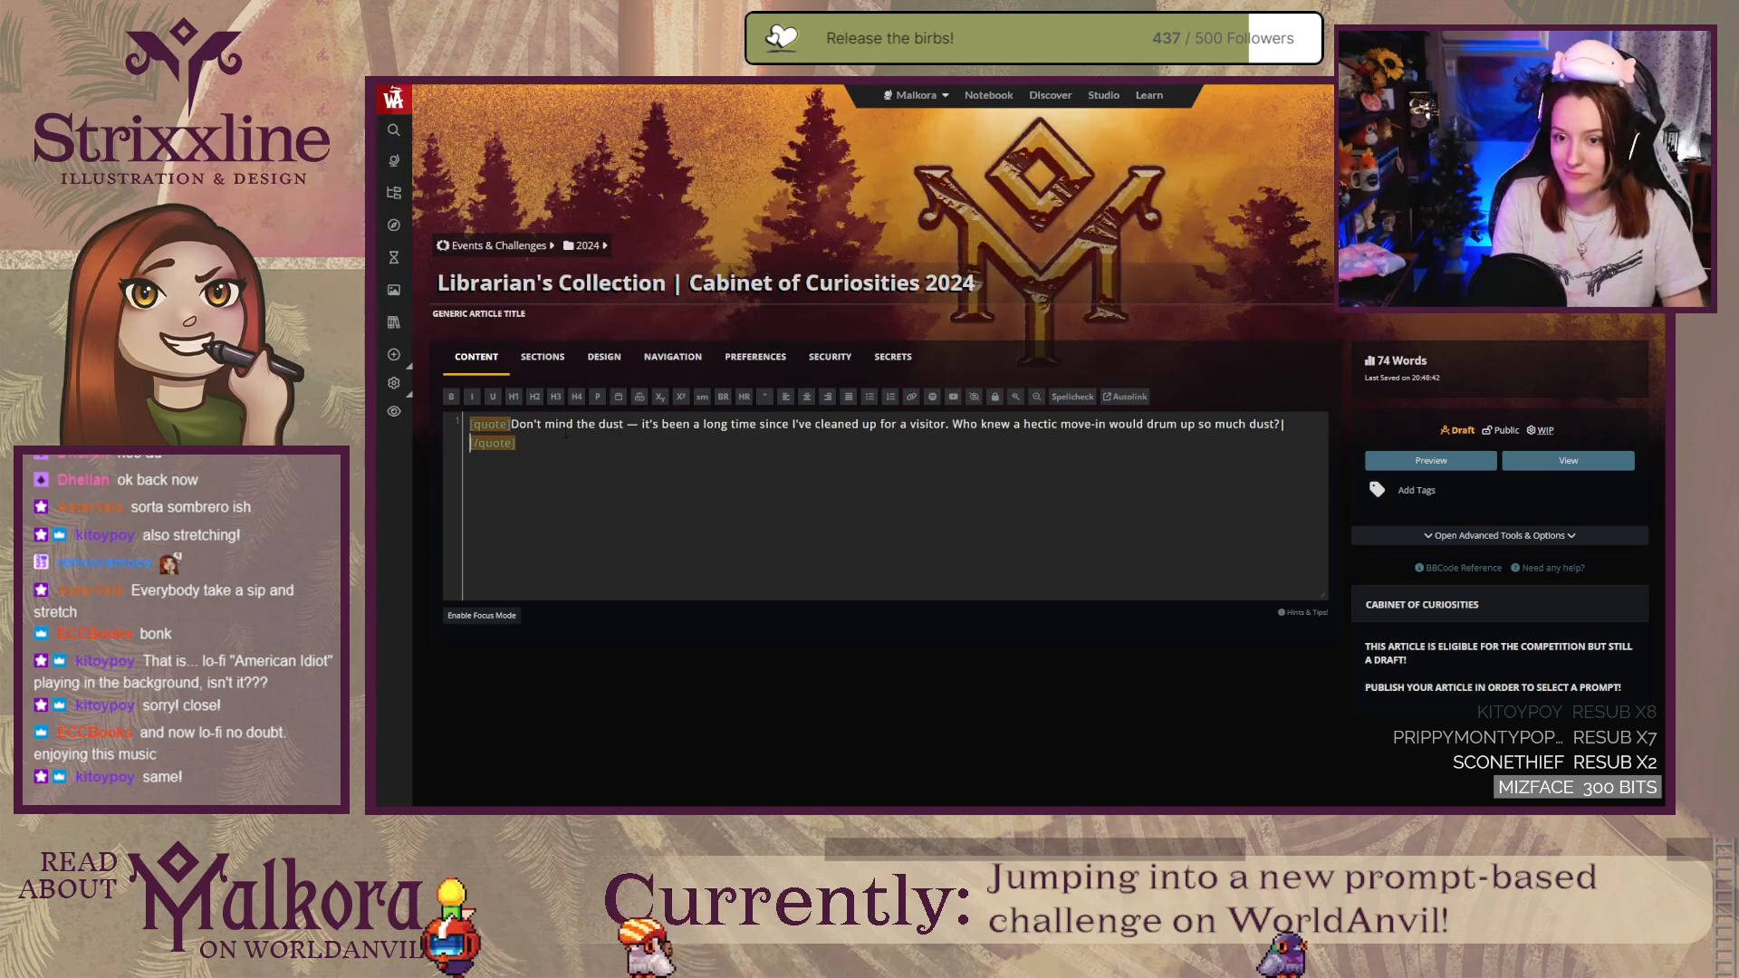
{"action": "key", "text": "Return"}
{"action": "type", "text": "|Professor Duarte"}
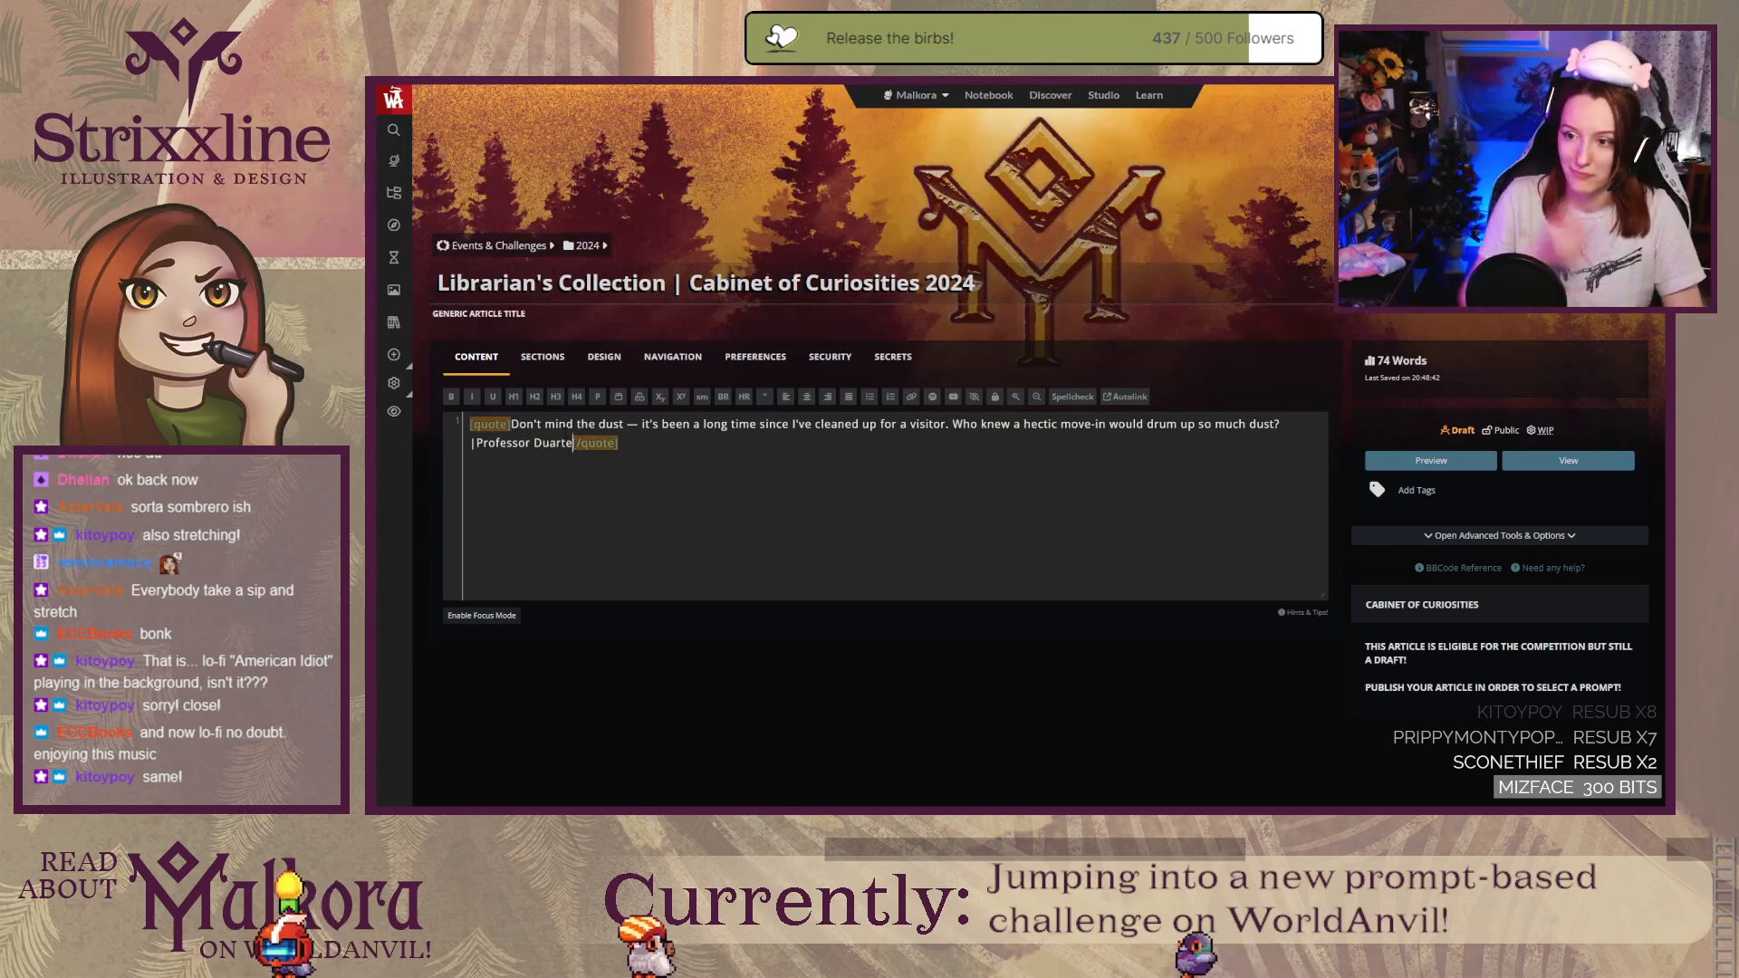
{"action": "left_click", "coordinate": [619, 443]}
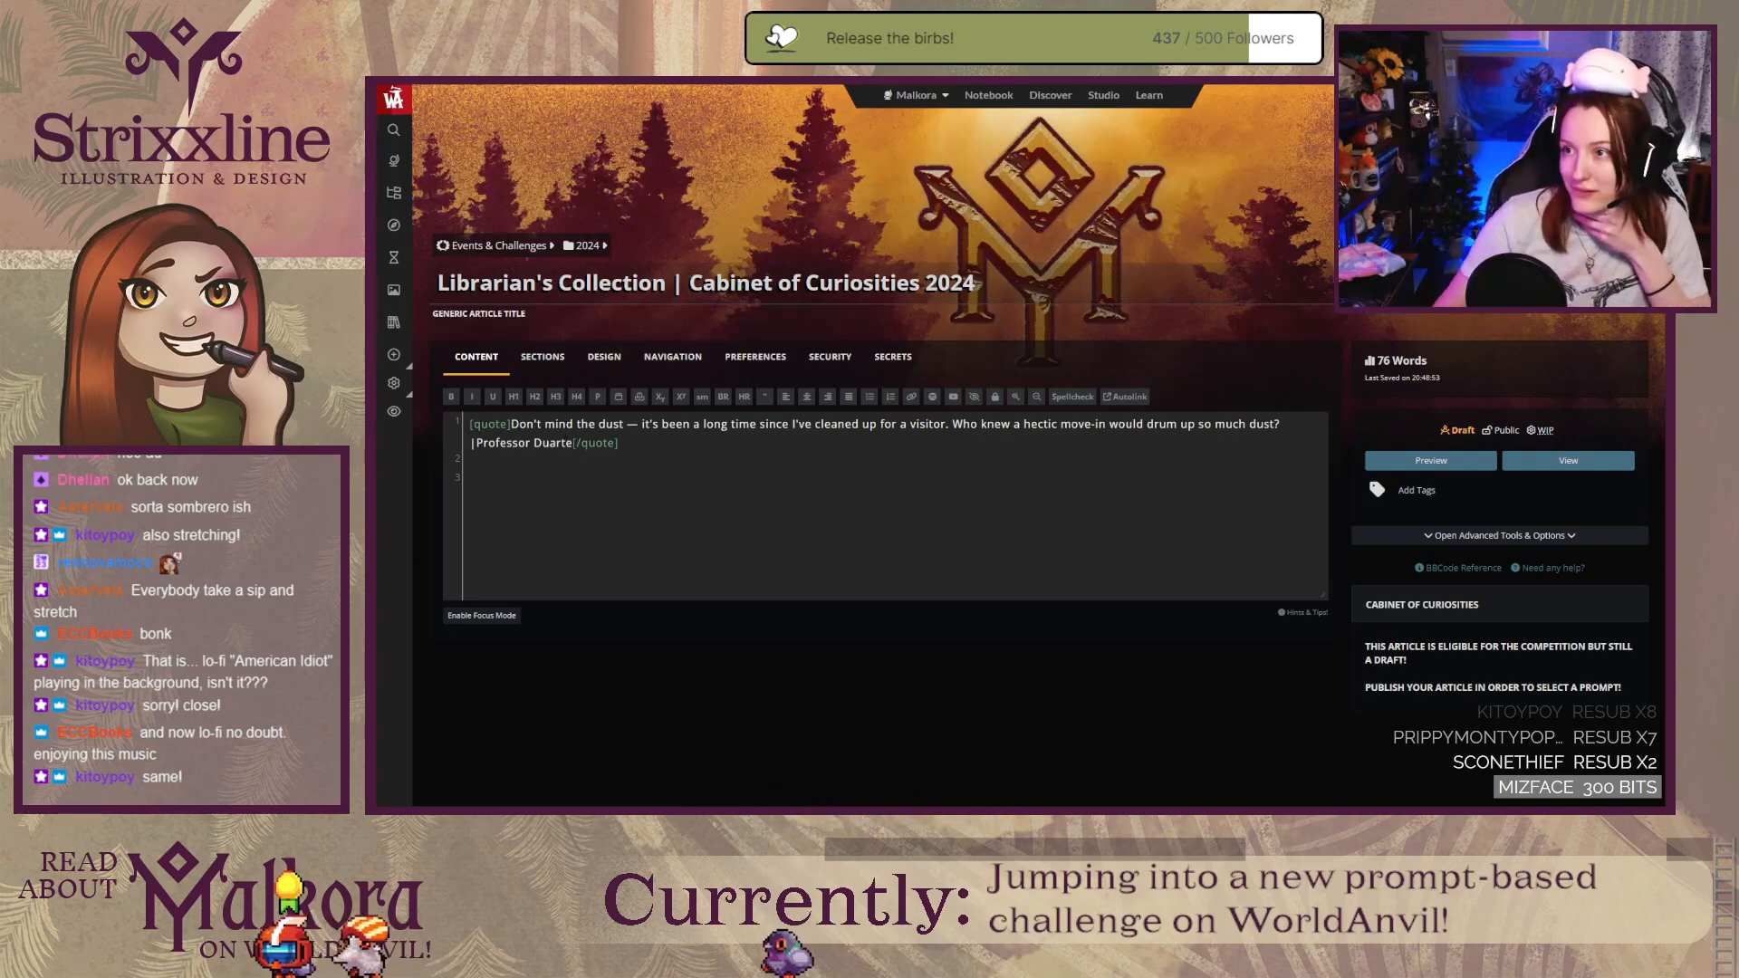
Step: Reload the rendered collection page and check how the quote appears above the article blocks
{"action": "key", "text": "ctrl+Tab"}
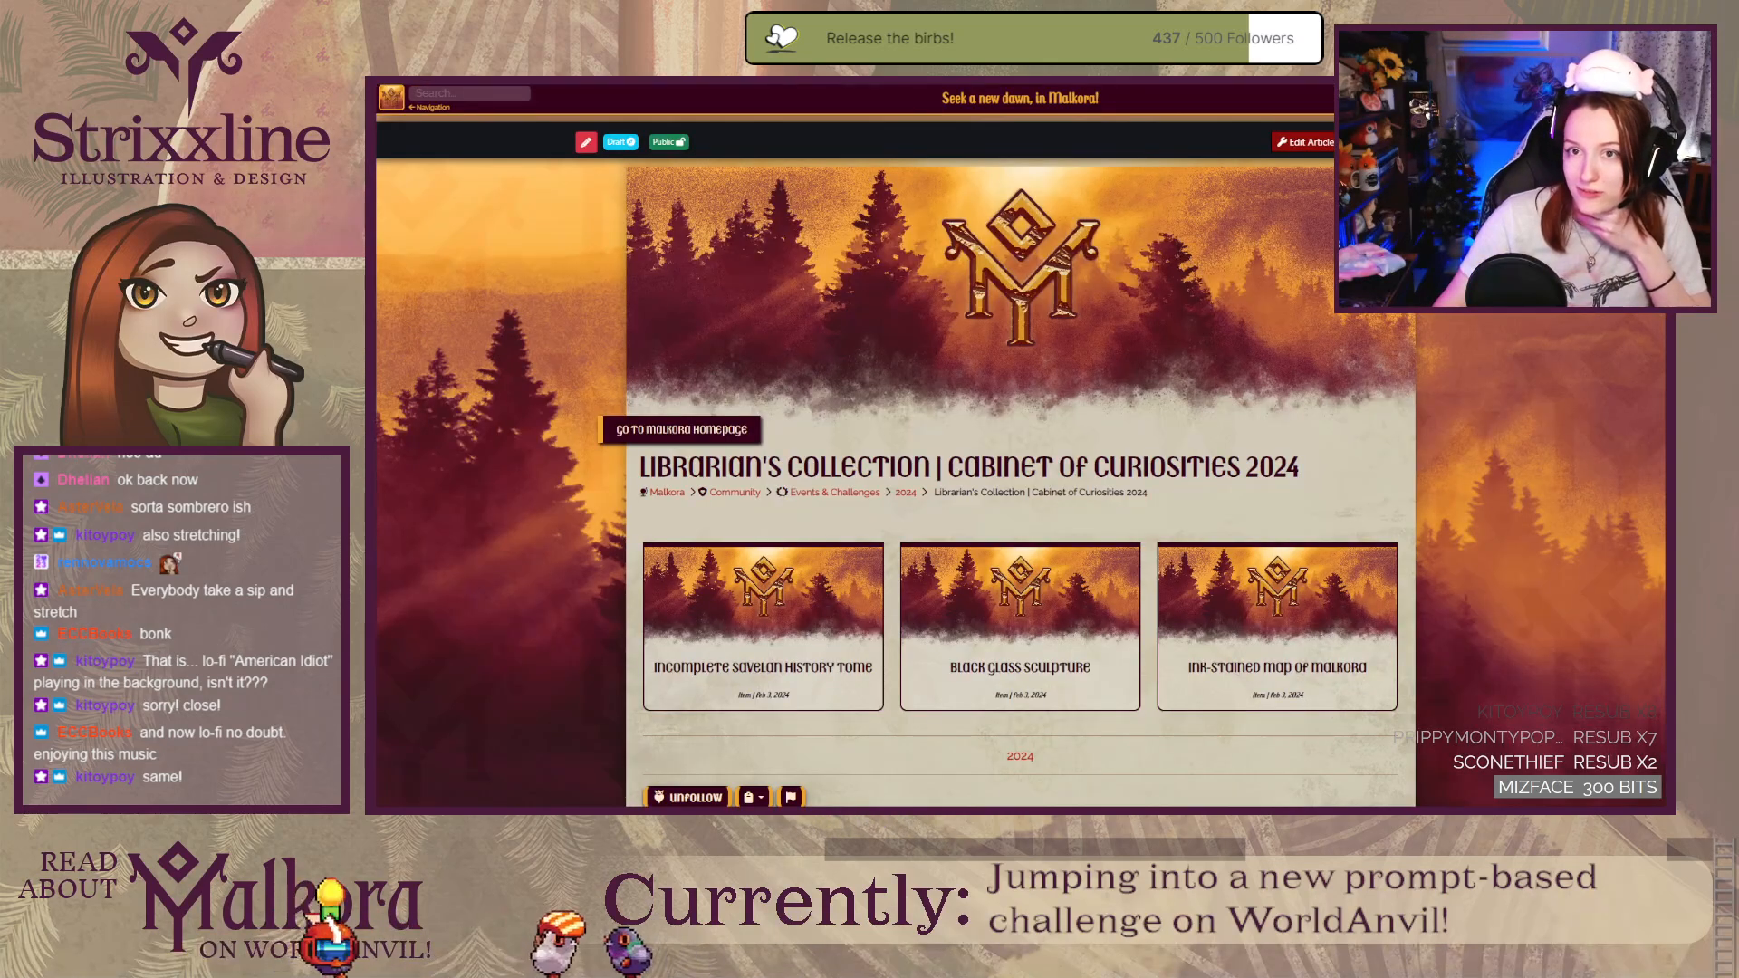
{"action": "key", "text": "F5"}
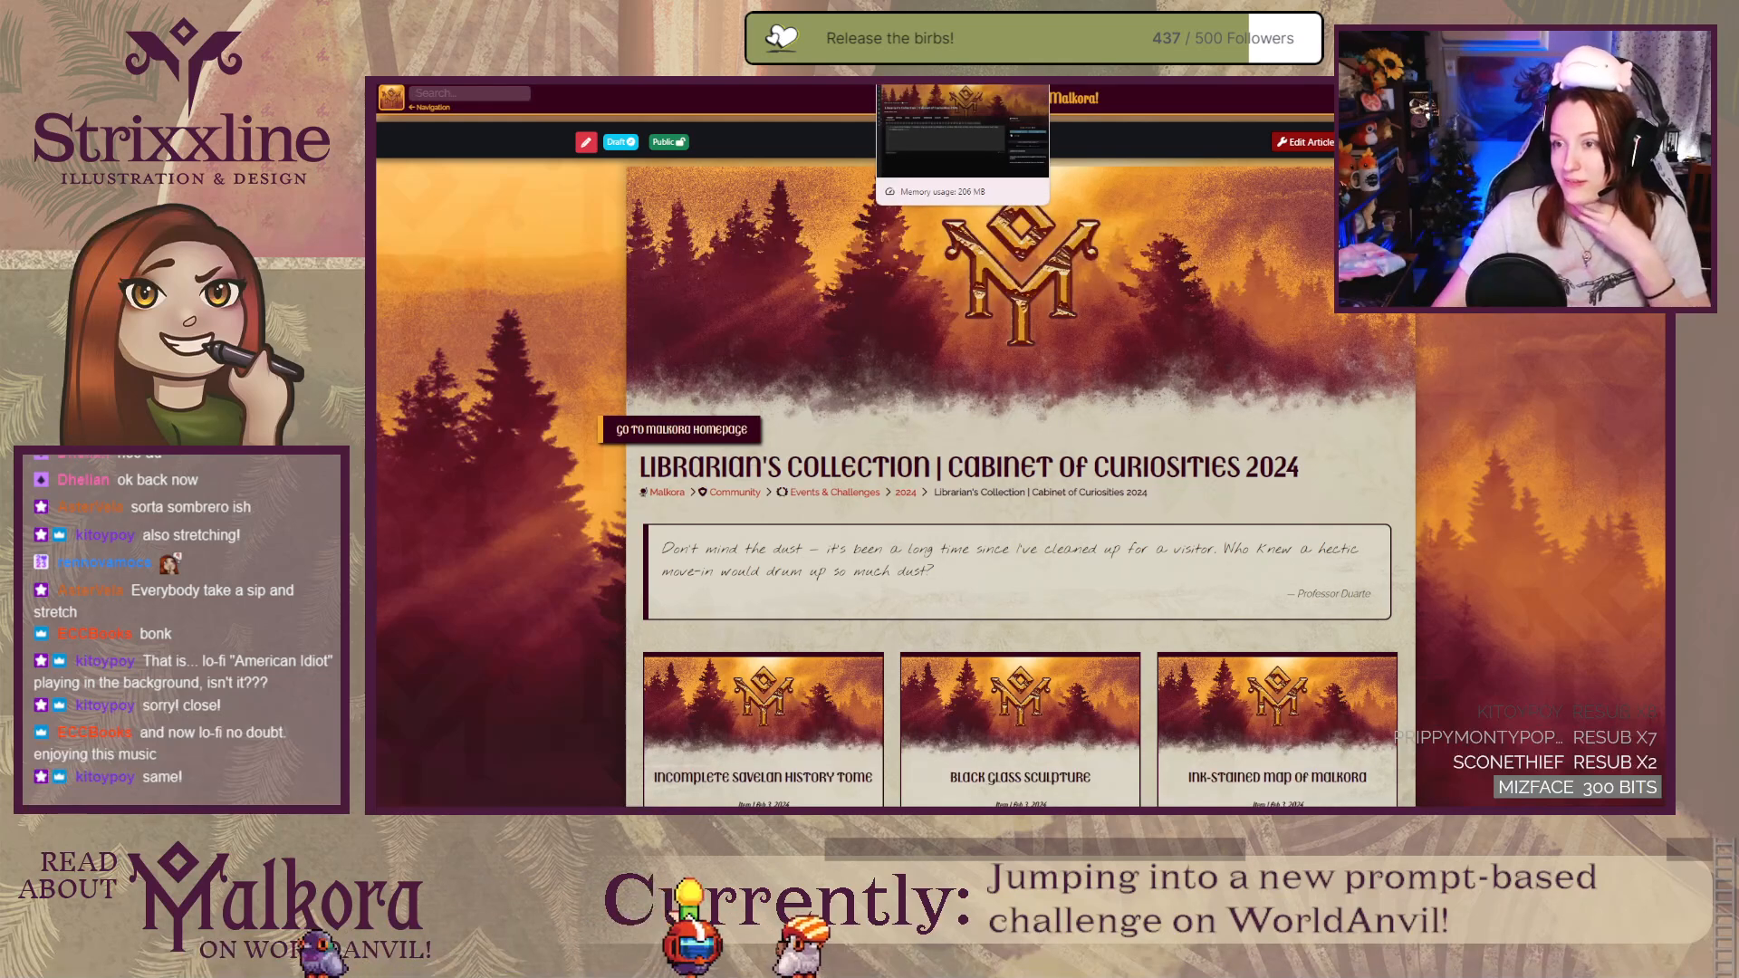
{"action": "key", "text": "ctrl+Tab"}
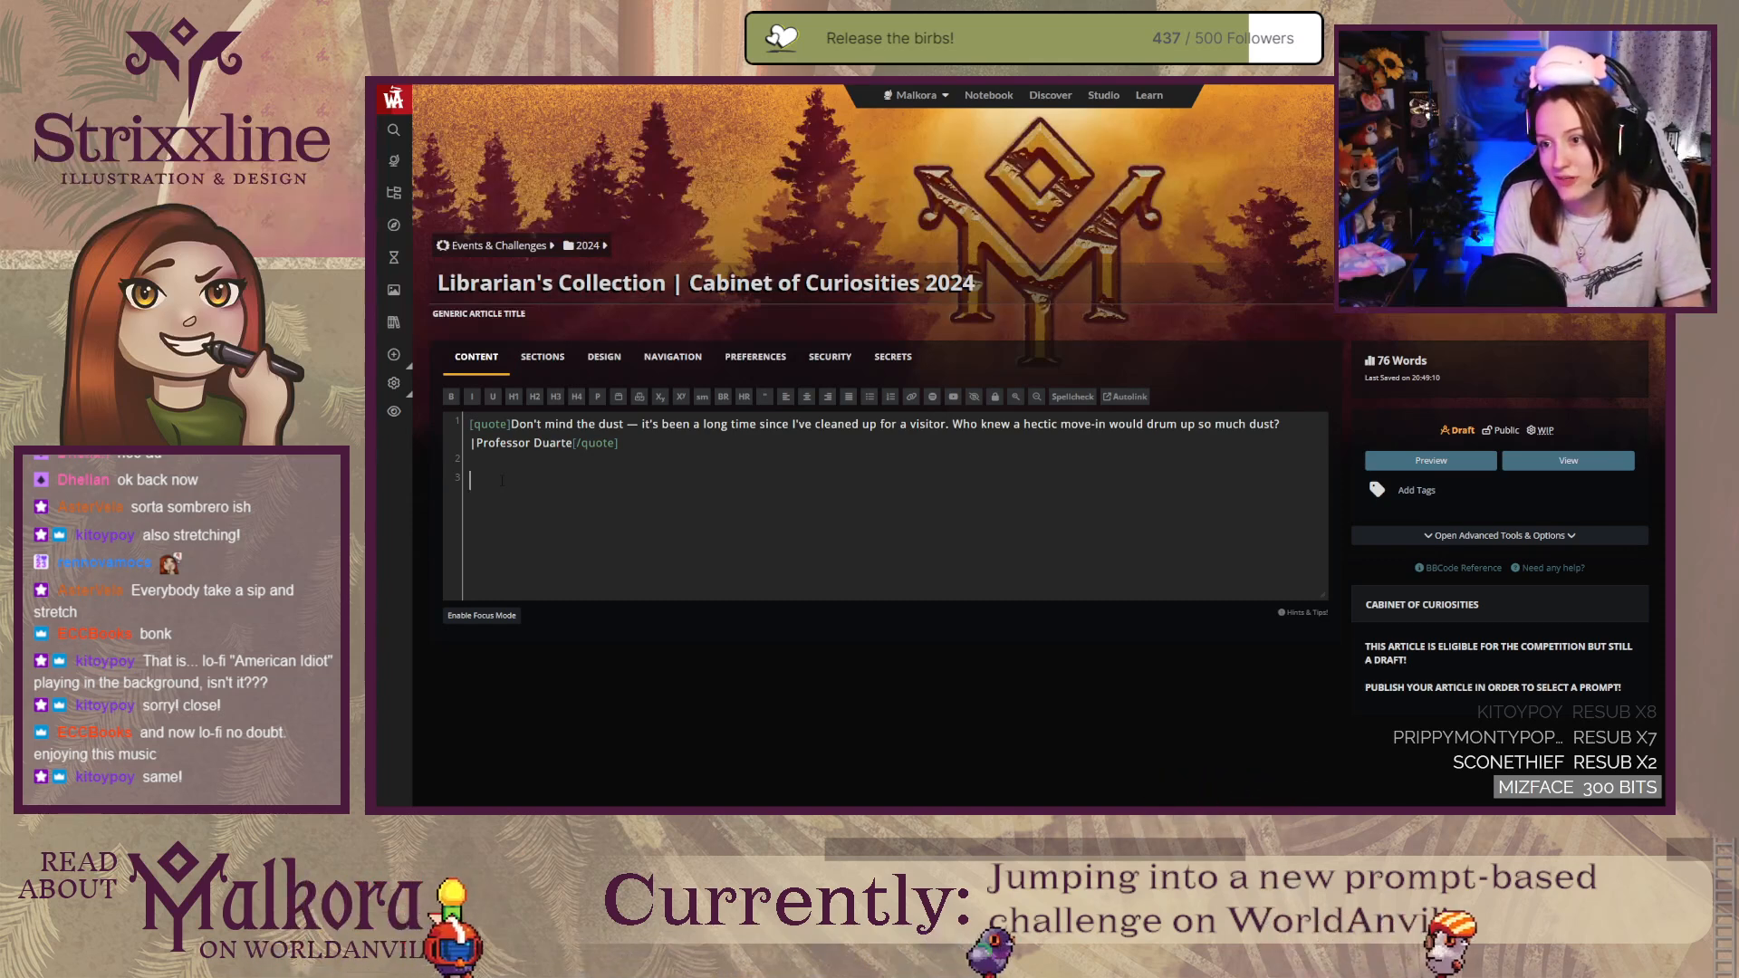
Step: Start a paragraph below the quote with "After spending some time wondering what items I might create for the Cabinet of Curiosities challenge"
{"action": "left_click", "coordinate": [501, 480]}
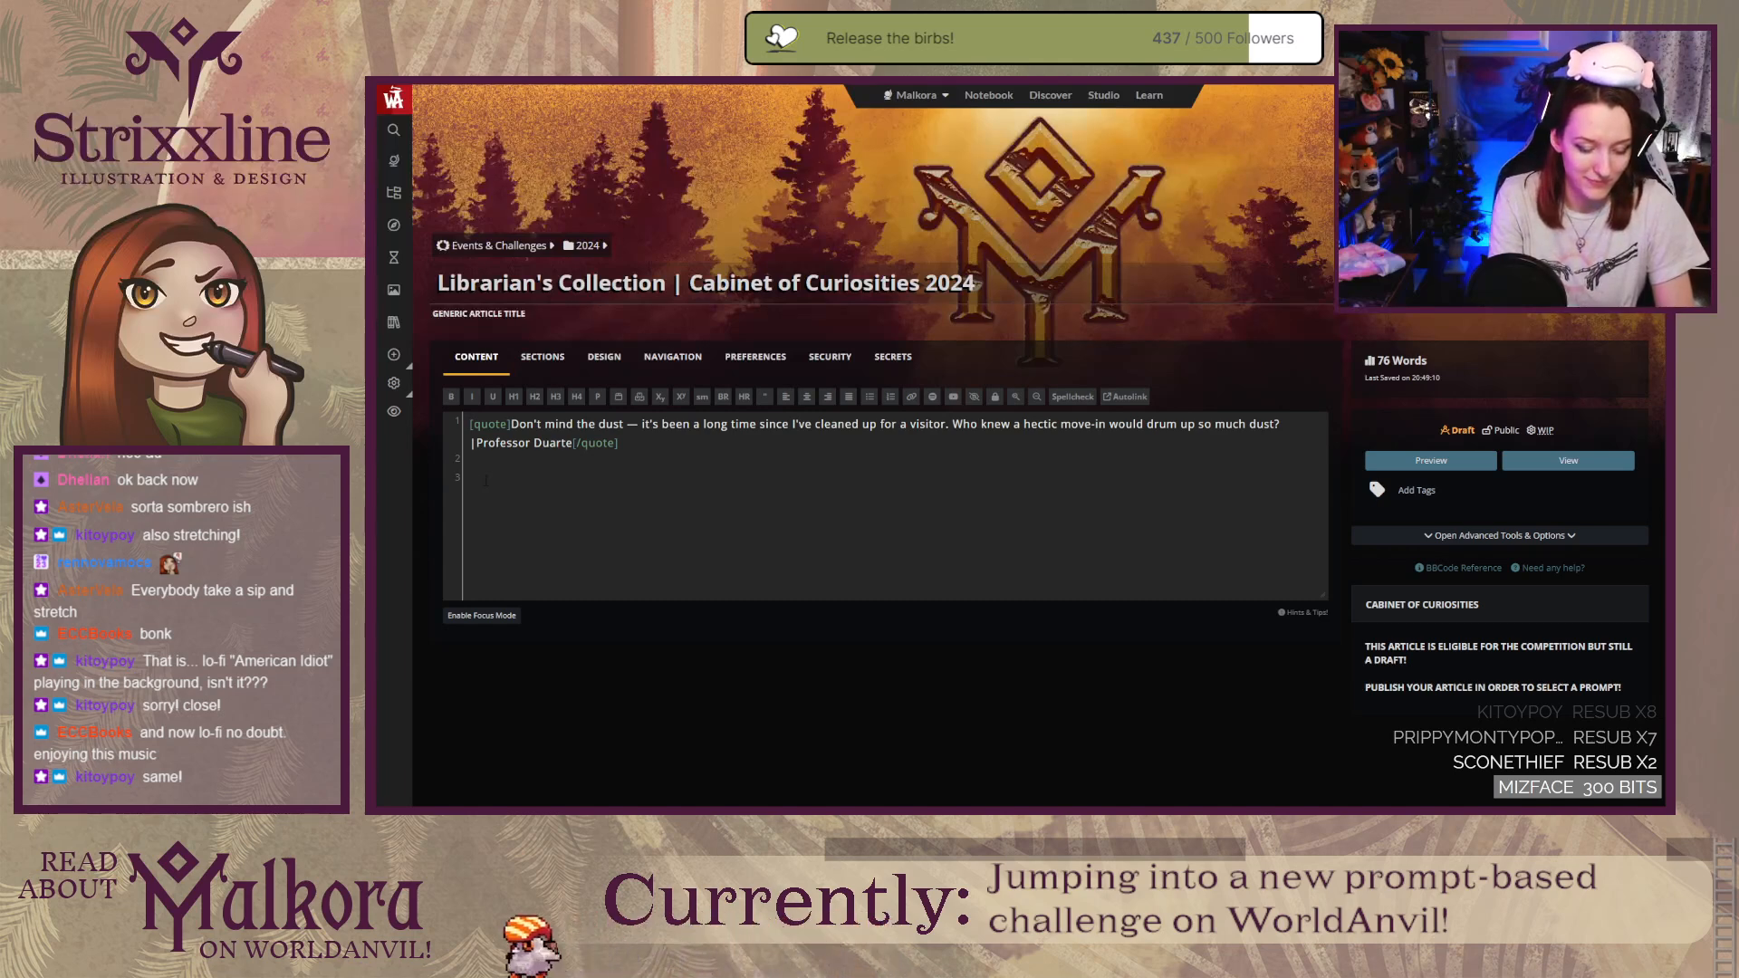
{"action": "type", "text": "A"}
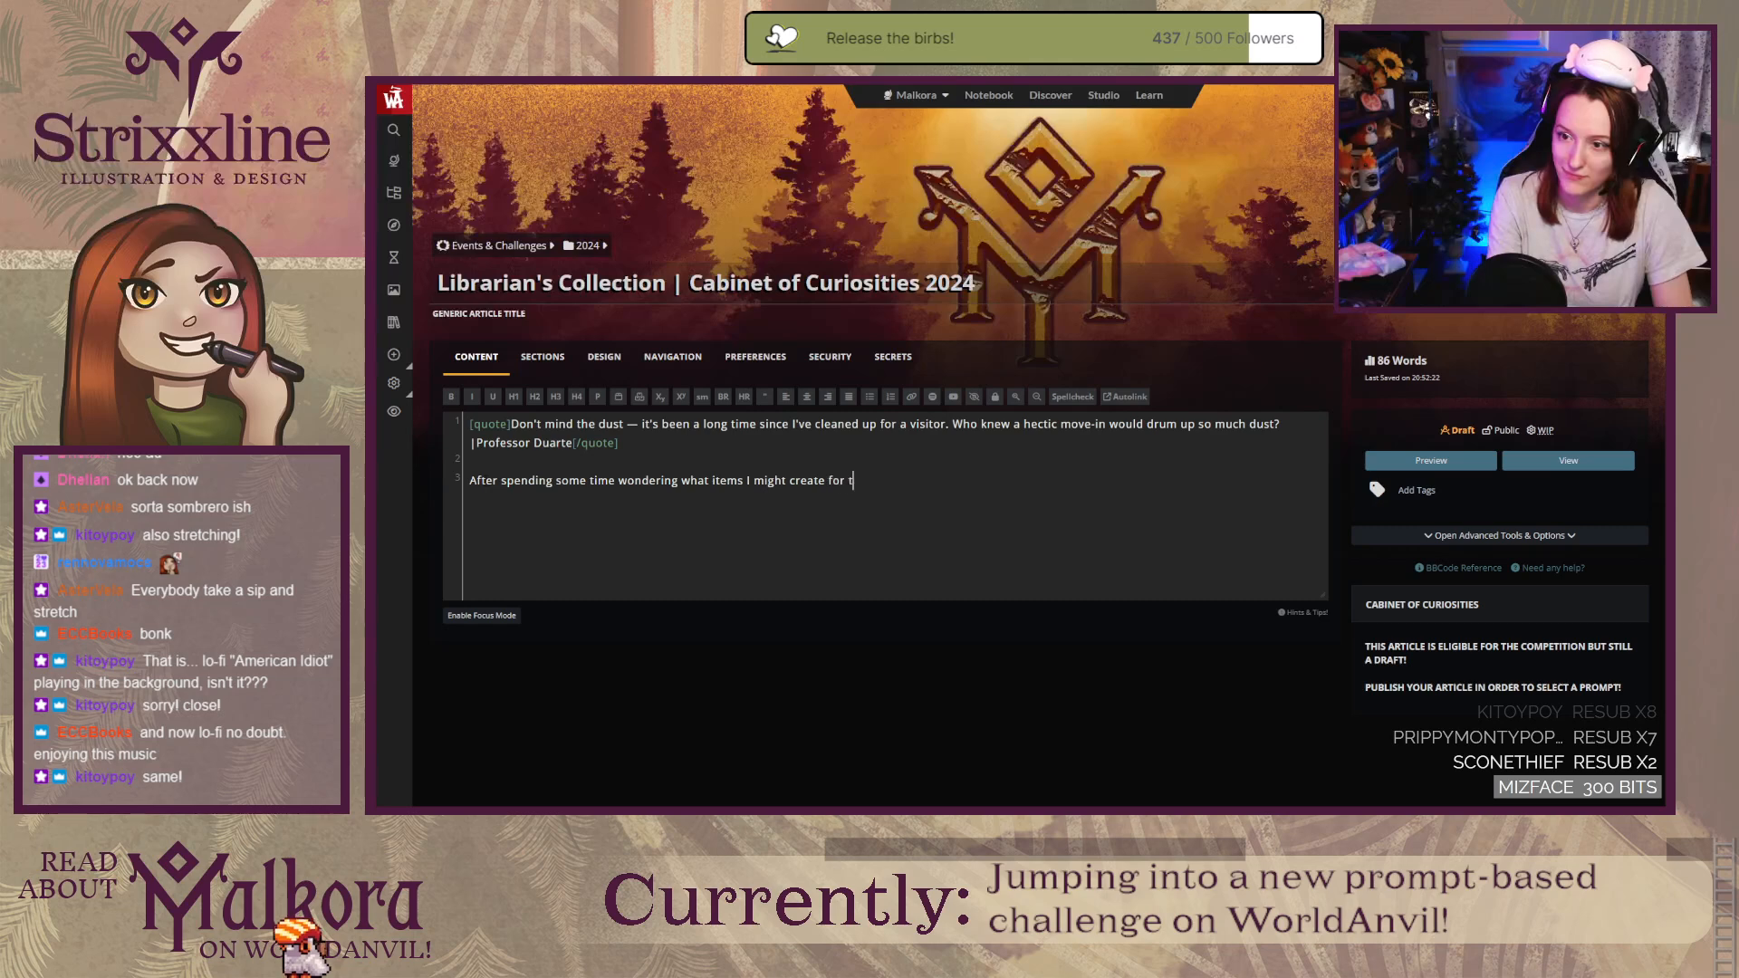
{"action": "key", "text": "BackSpace"}
{"action": "type", "text": "Cabinet"}
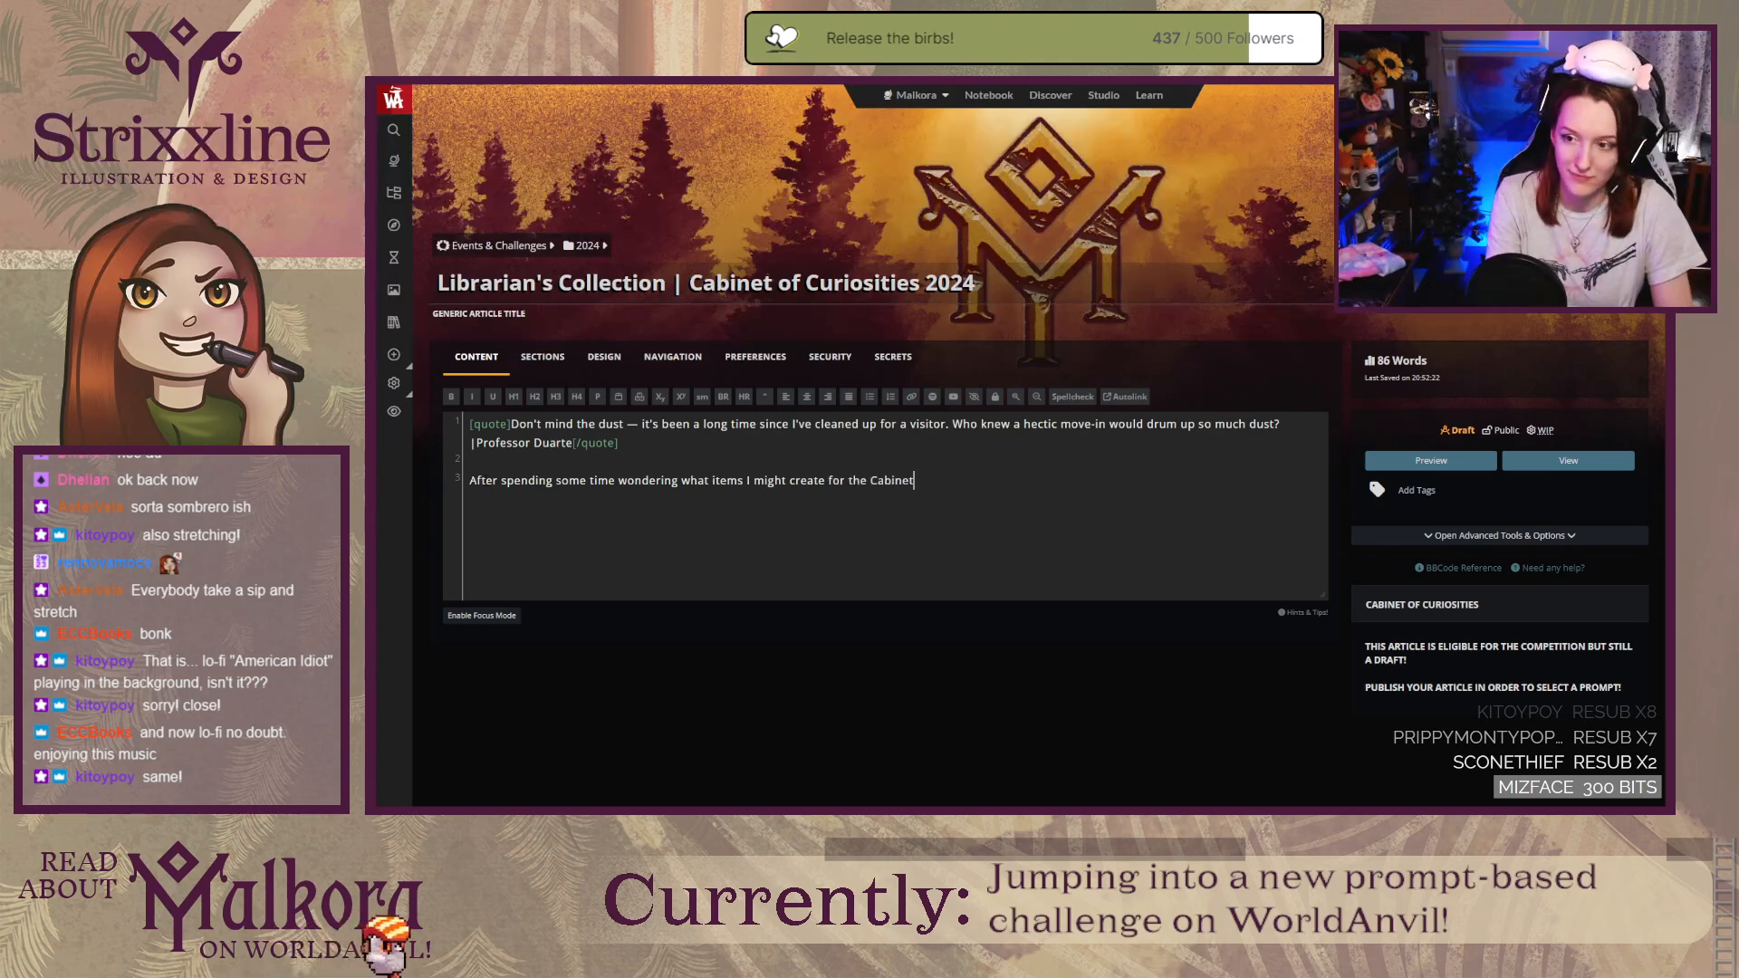
{"action": "type", "text": " of Curio"}
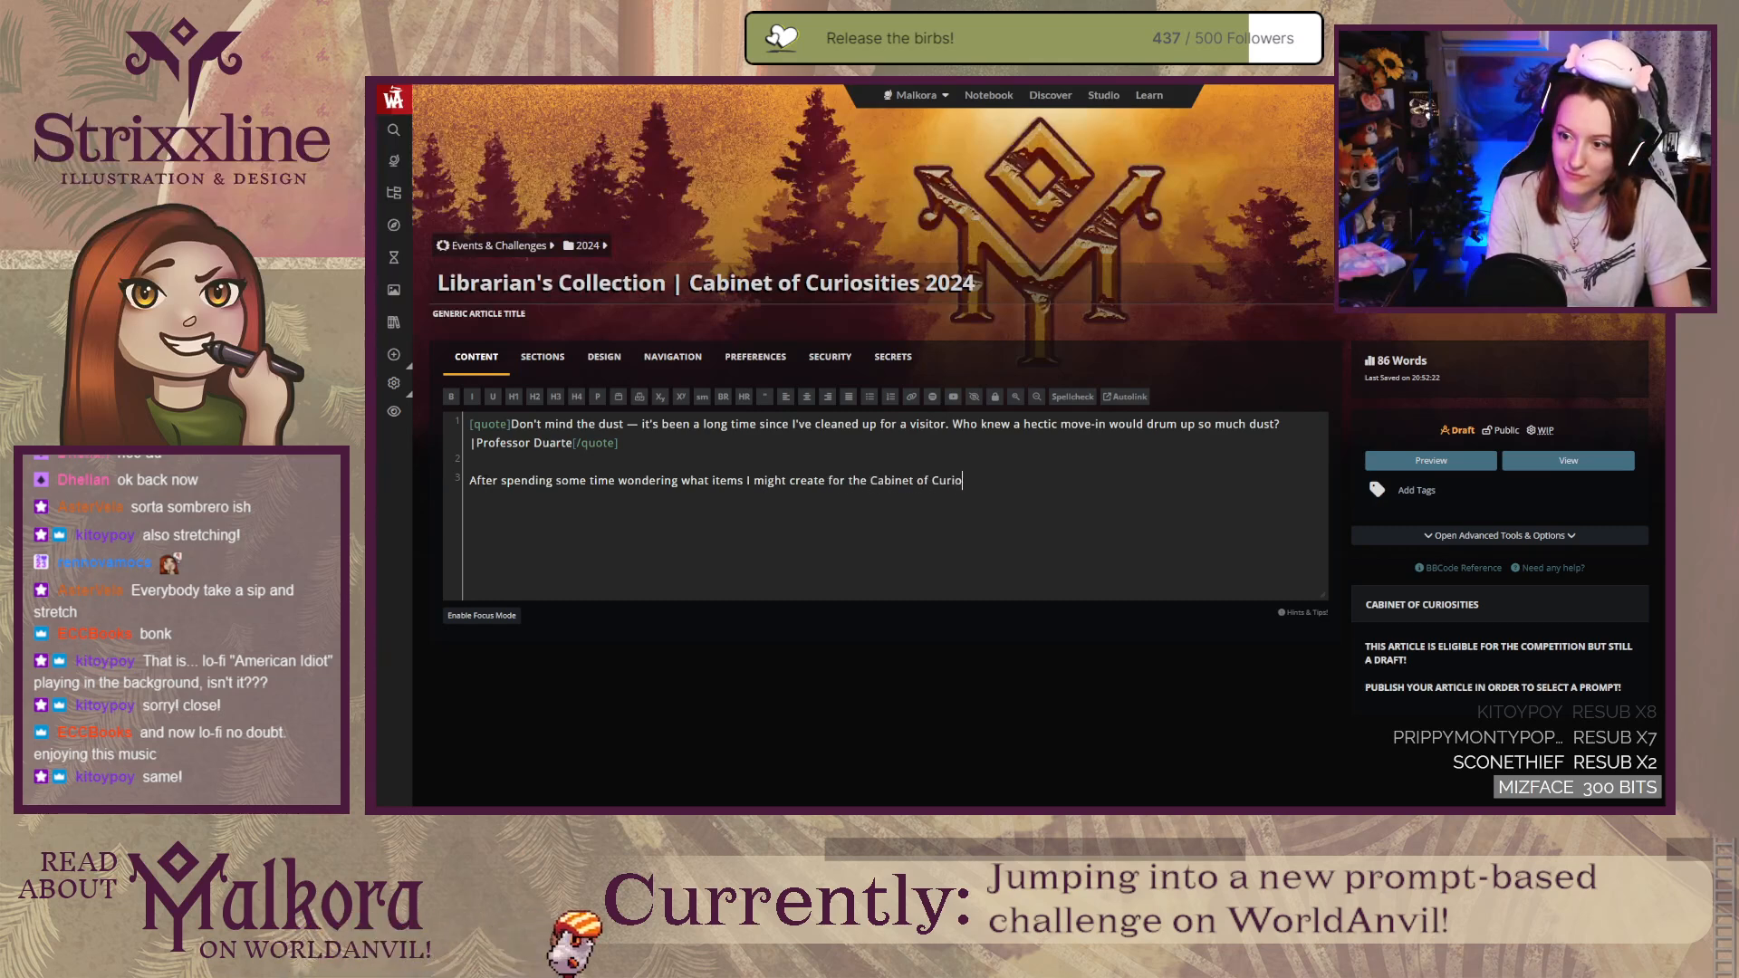
{"action": "type", "text": "sities challe"}
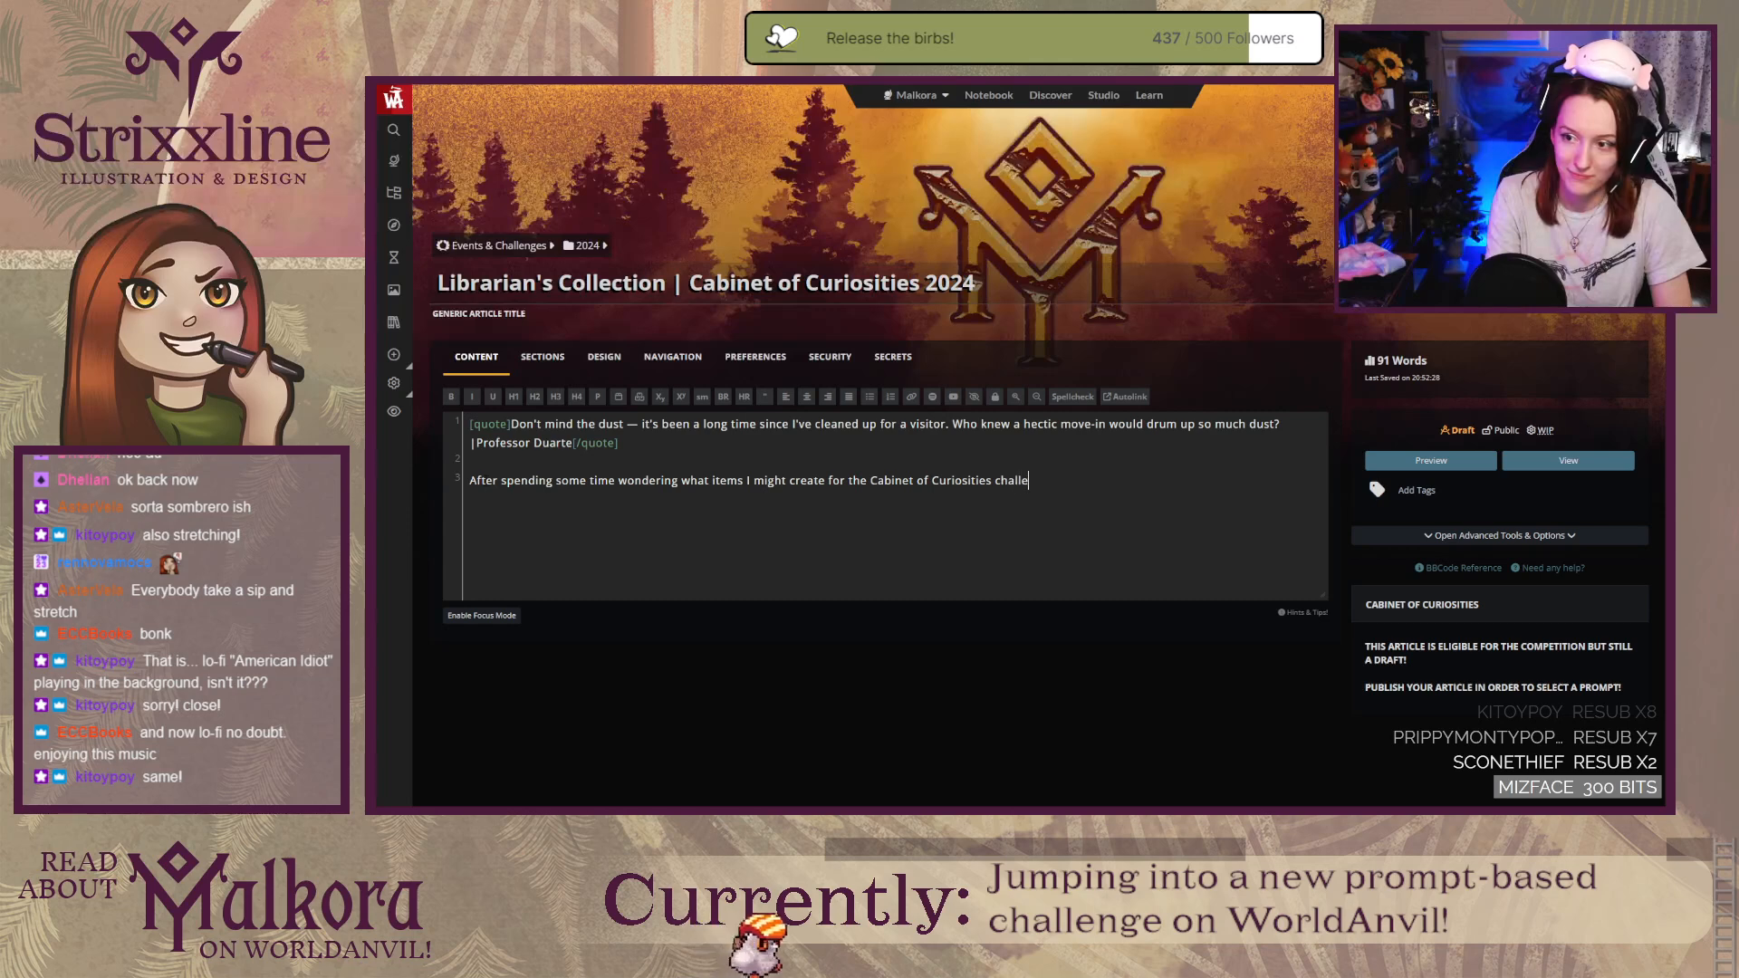
Step: Extend the paragraph with "and which corners of Malkora I might set my sights on to scrounge for them,"
{"action": "type", "text": "nge, and w"}
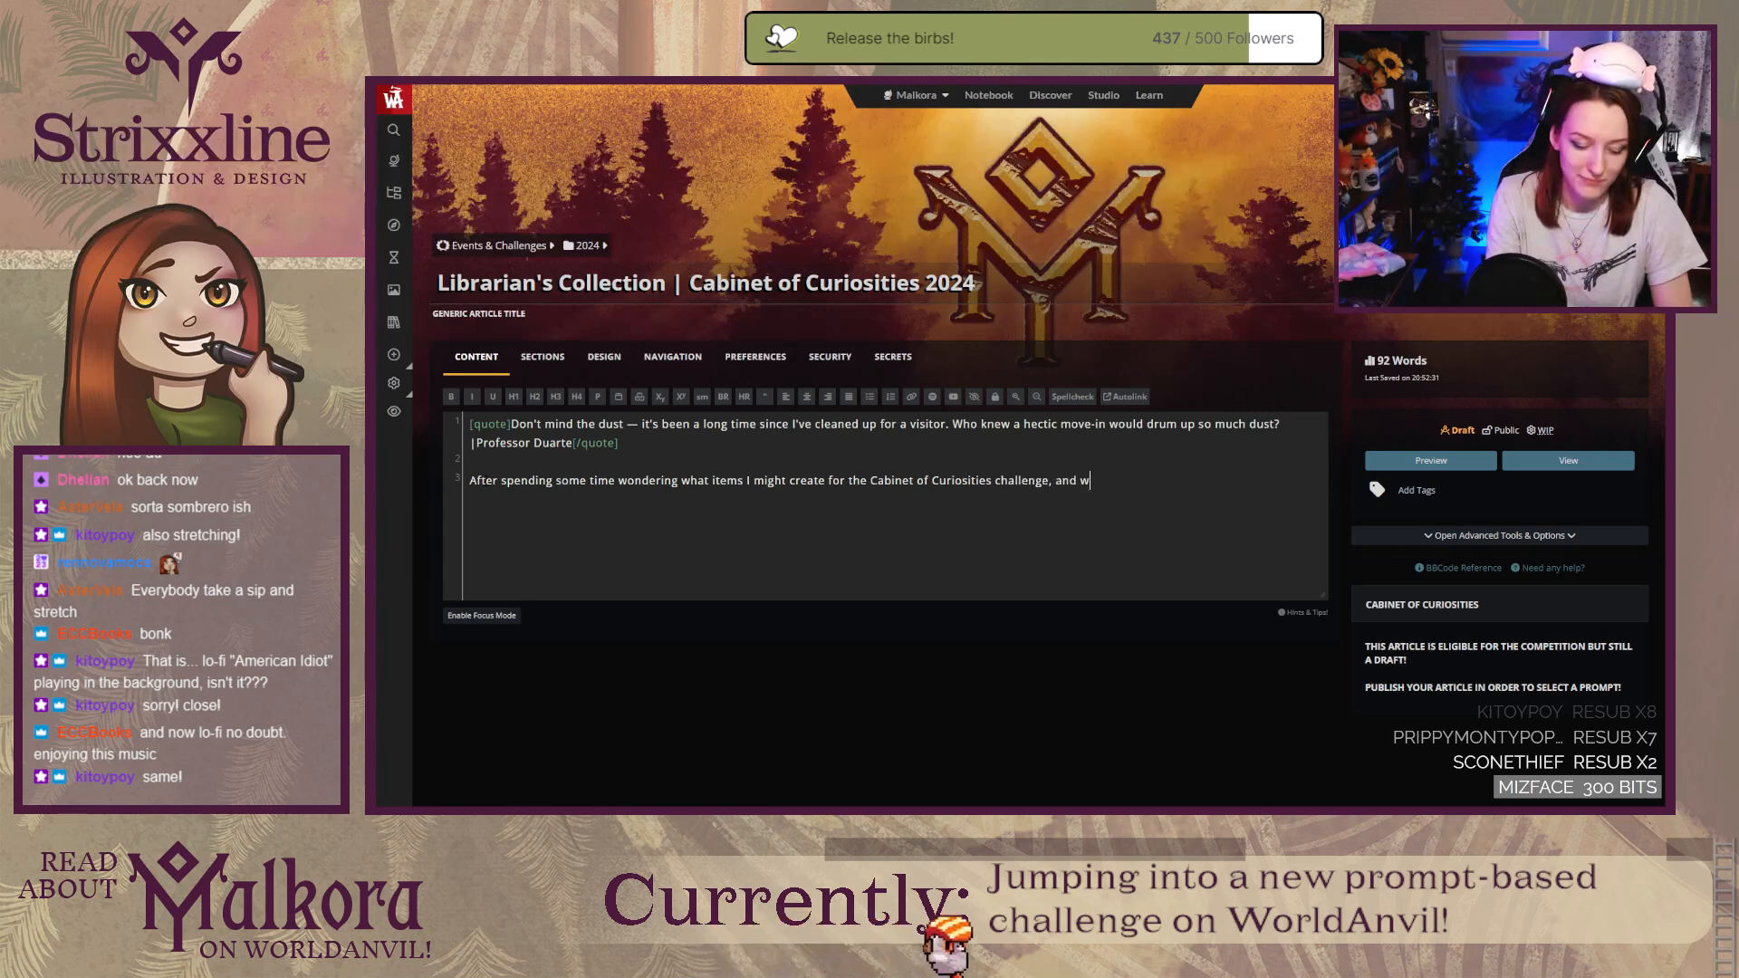
{"action": "type", "text": "hich corners of M"}
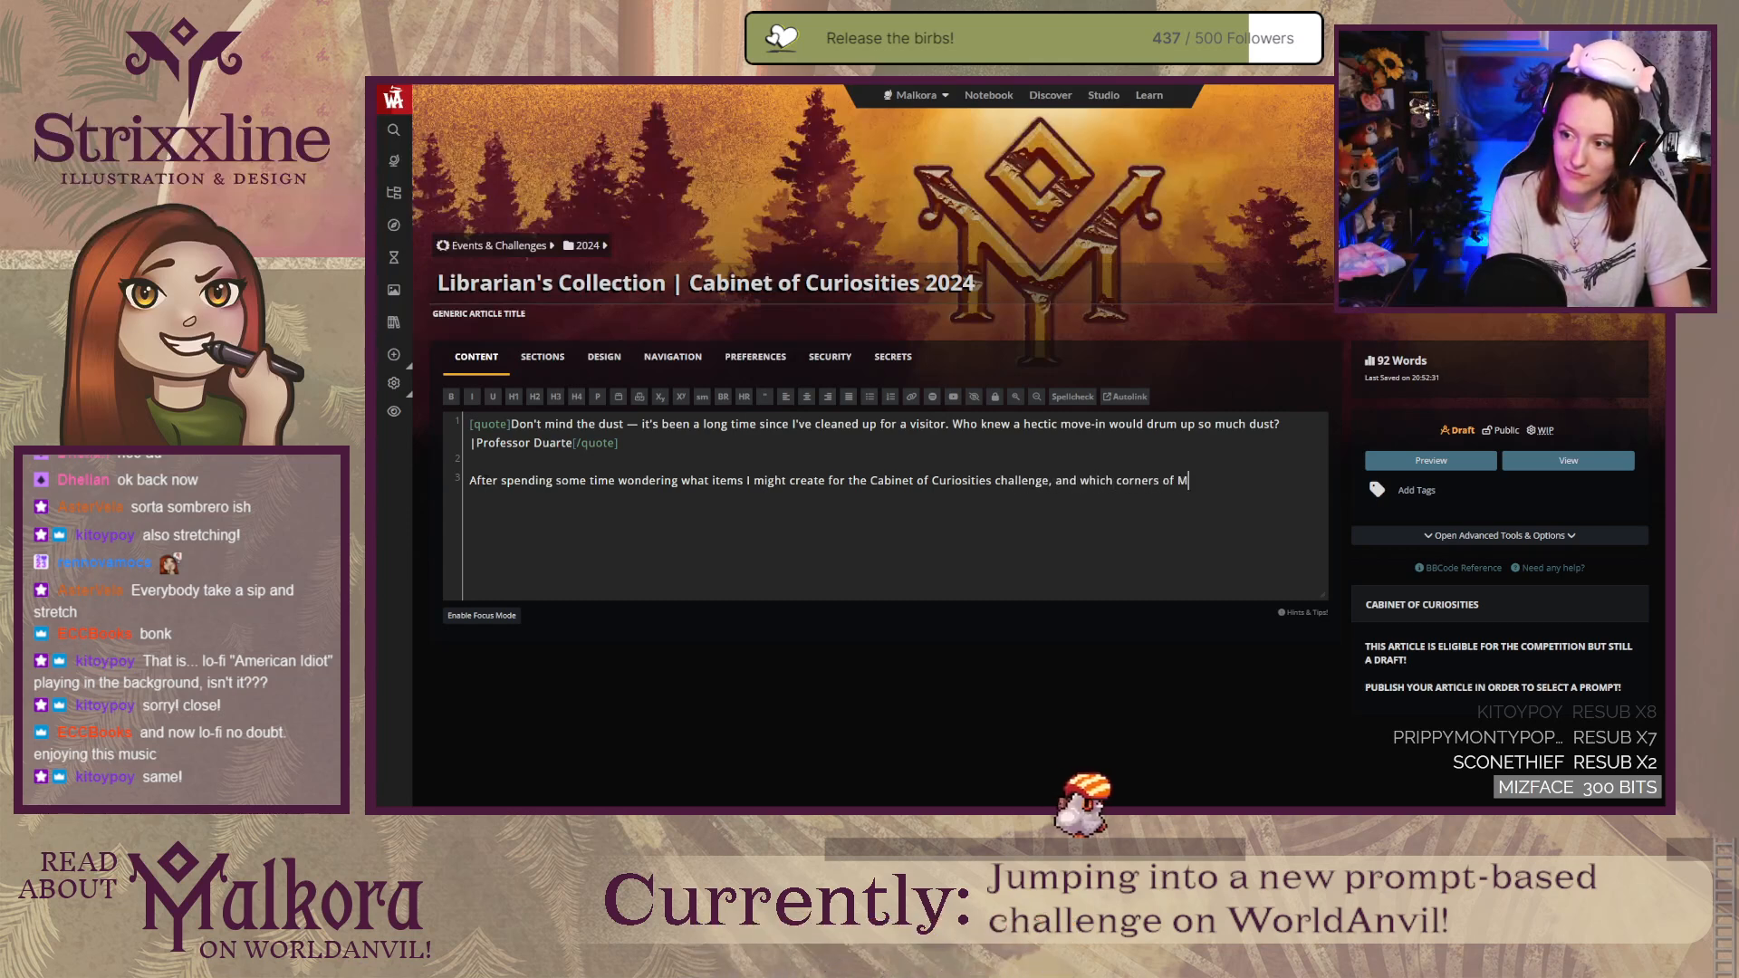
{"action": "type", "text": "alkora I might set my sights on to scrounge for them,"}
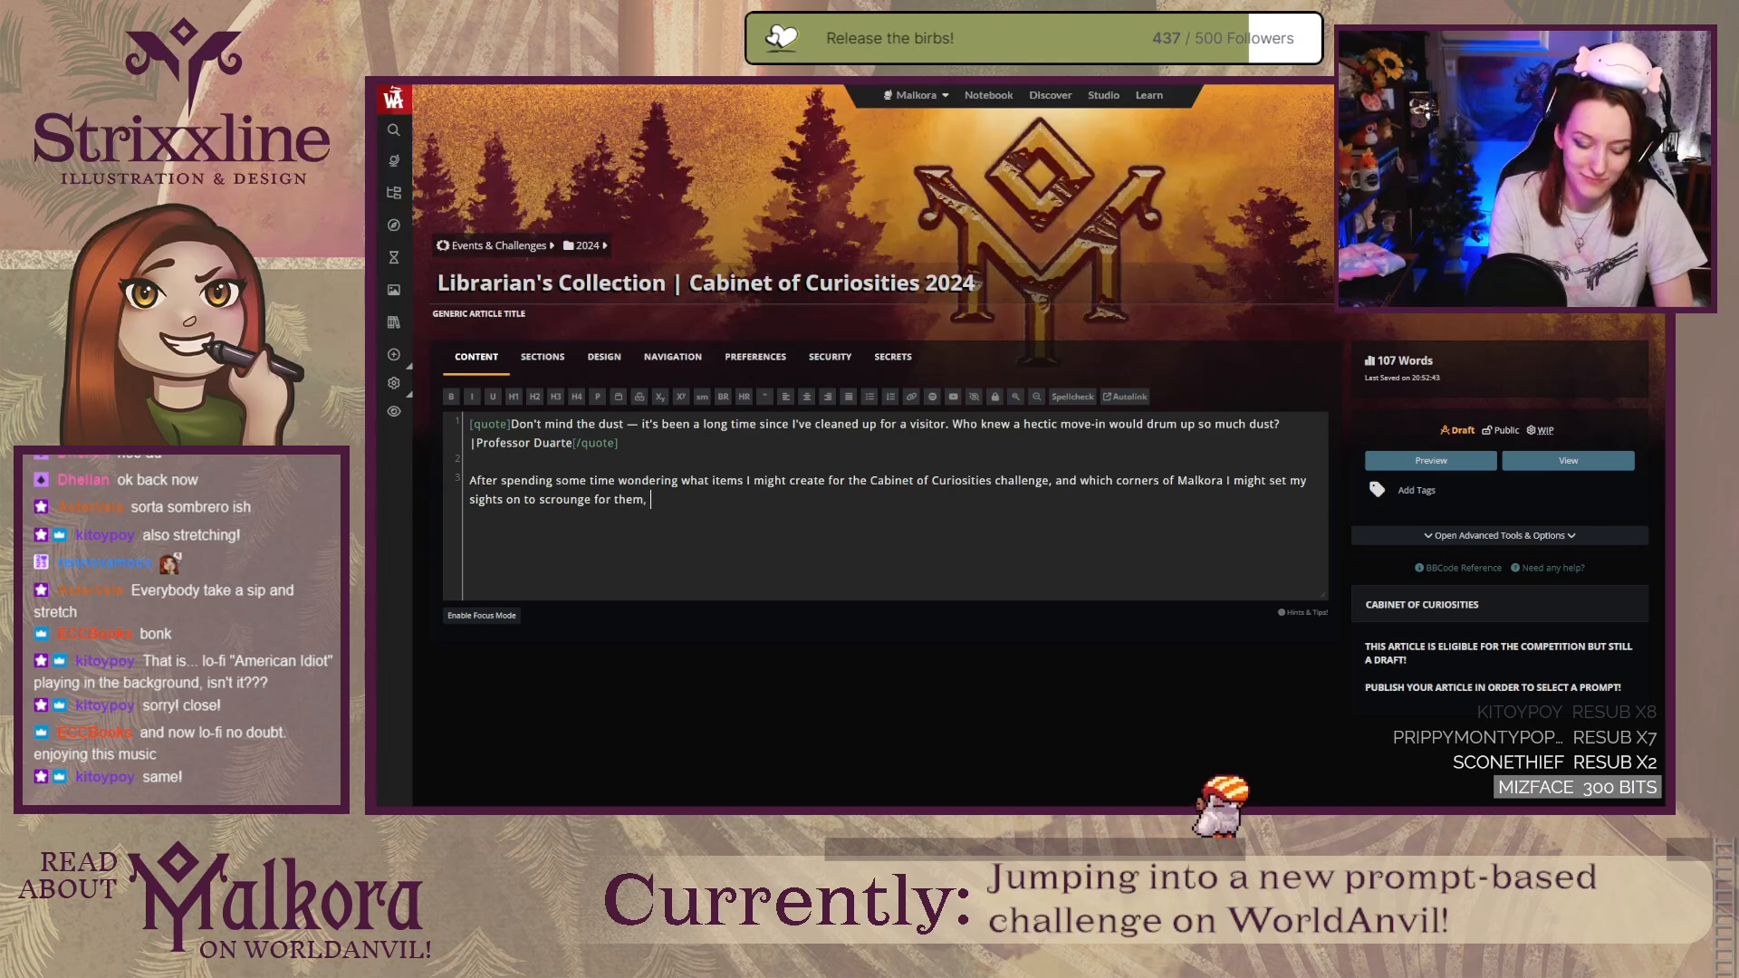
Step: Continue the paragraph with "I stopped to consider... what if I chose one little spot to house all of my curiosities?"
{"action": "type", "text": "I stop"}
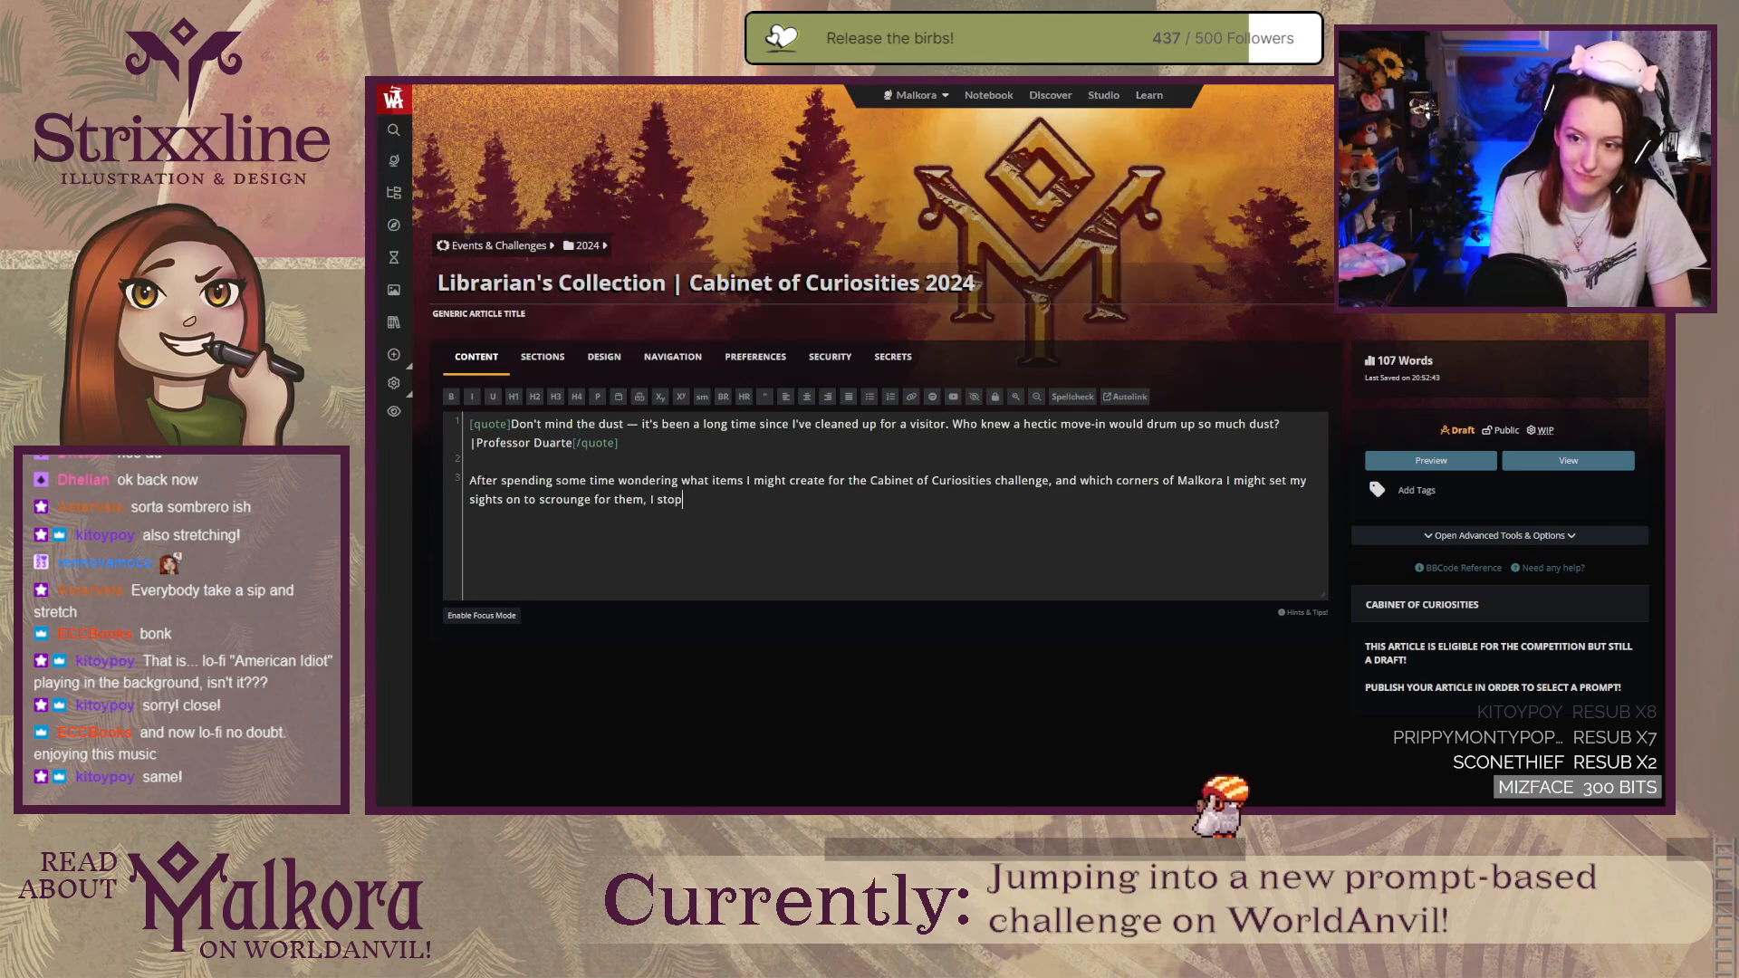
{"action": "type", "text": "ped to consider"}
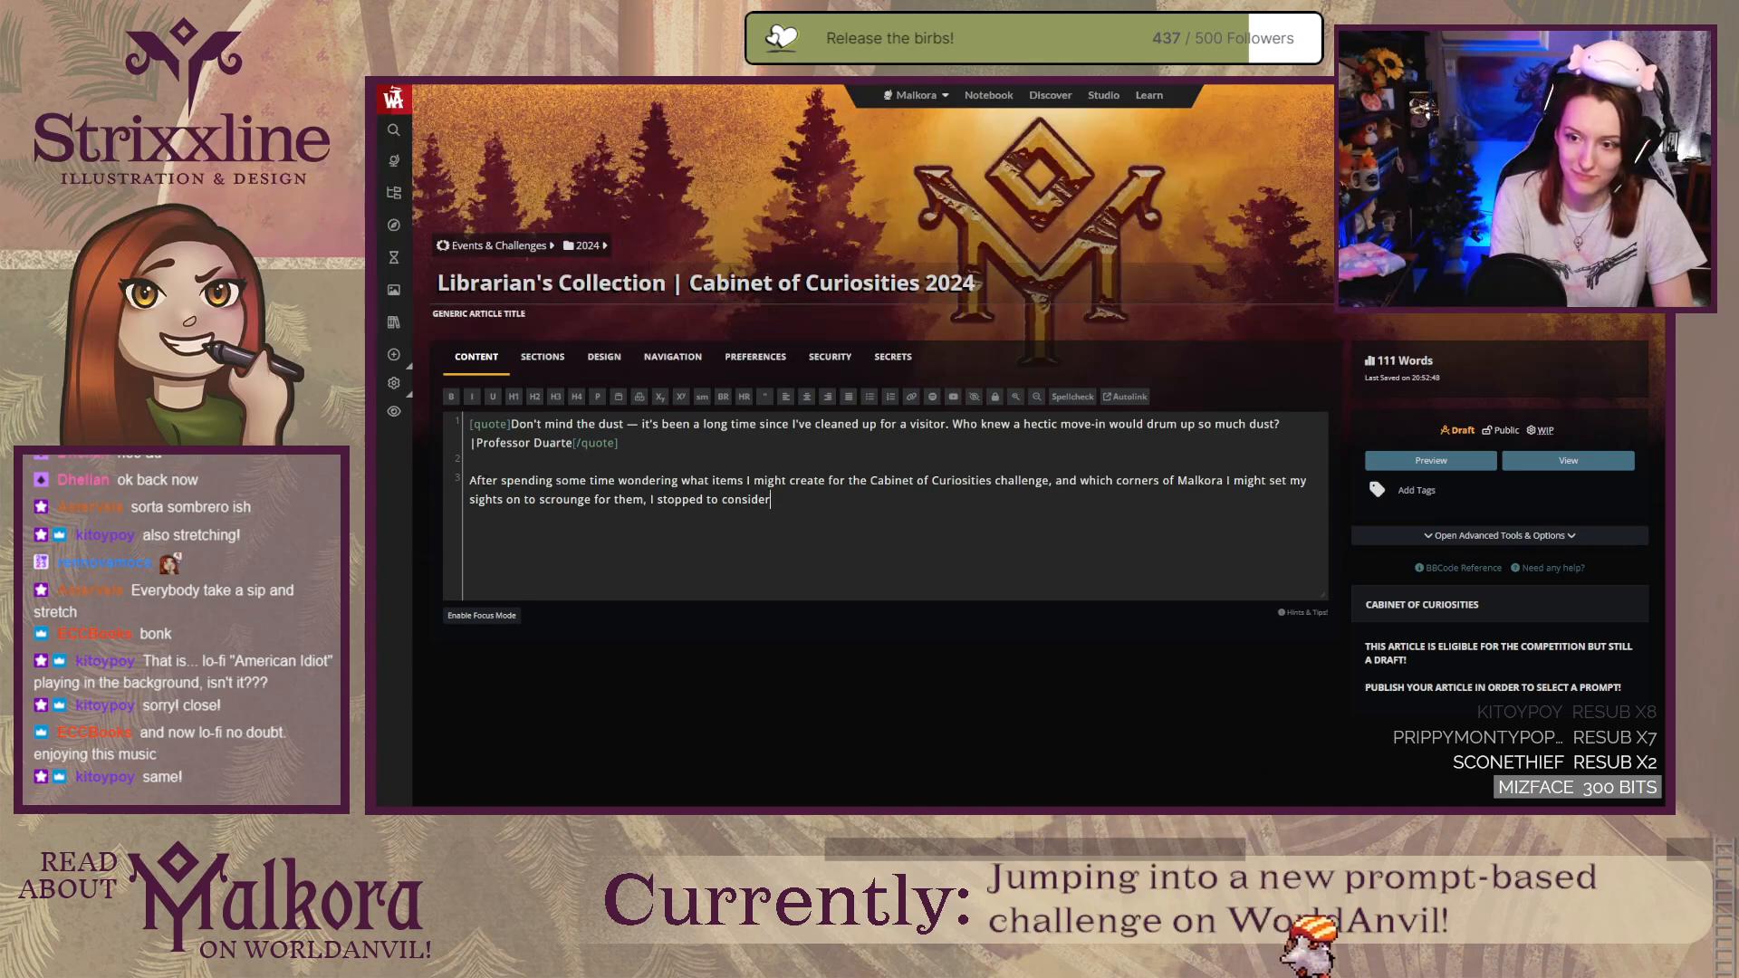
{"action": "type", "text": "... what if I ch"}
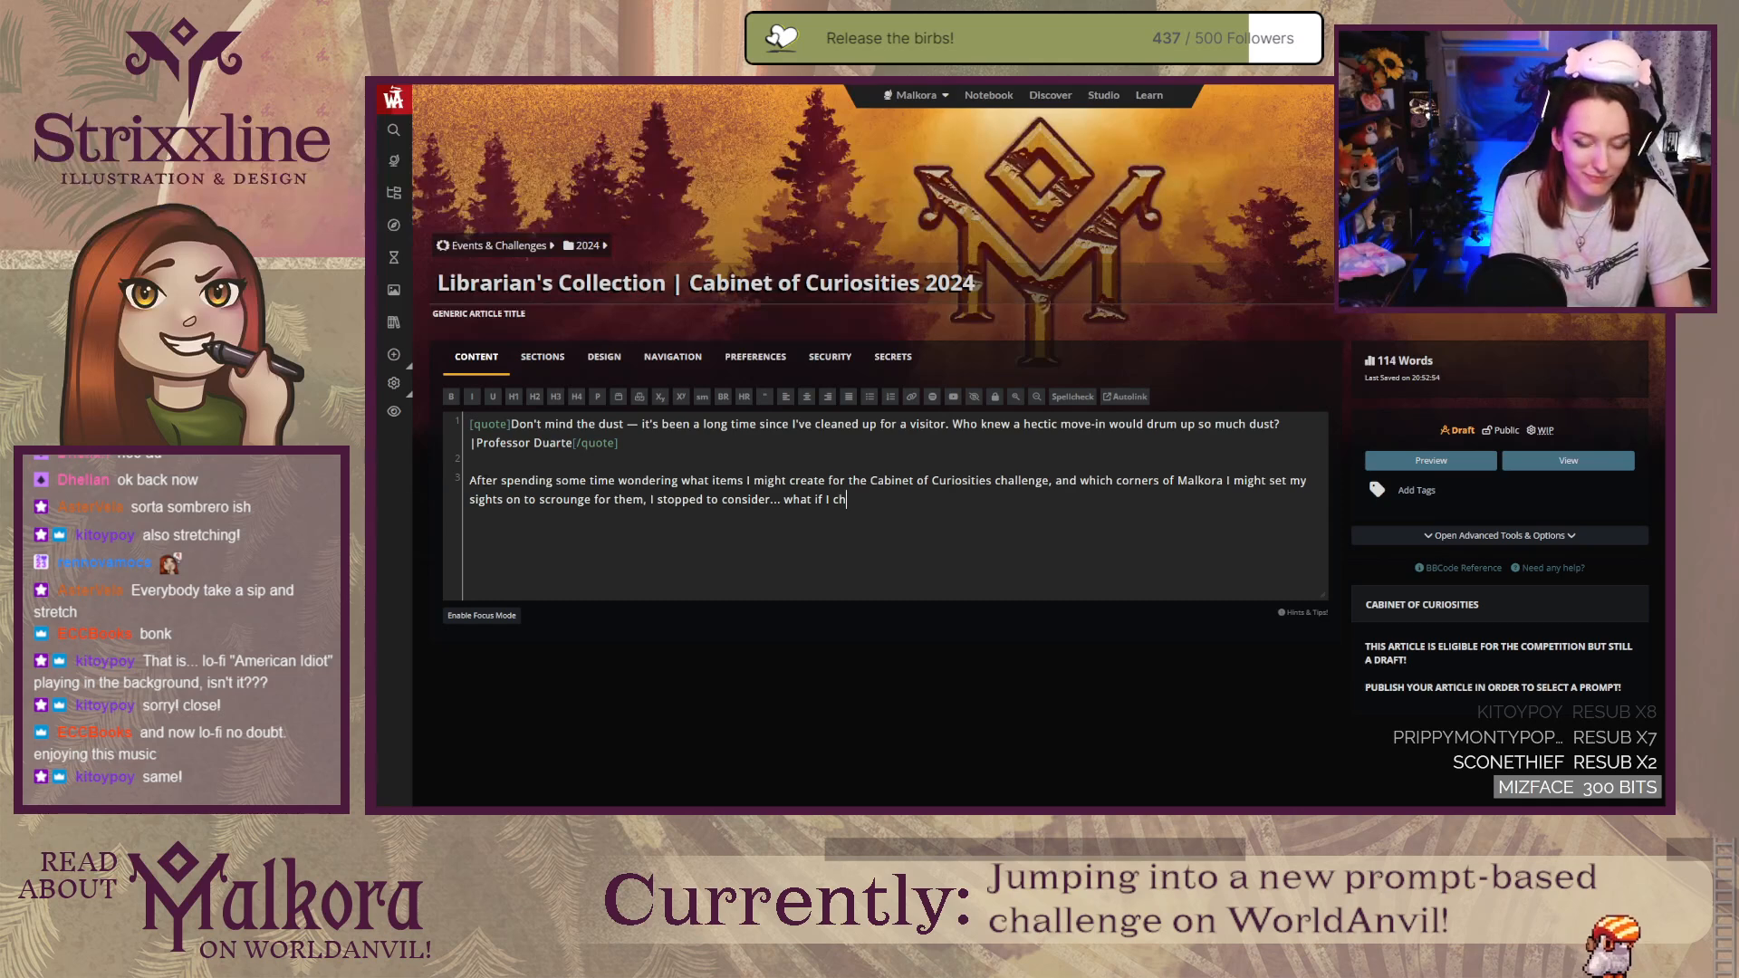
{"action": "type", "text": "ose one lit"}
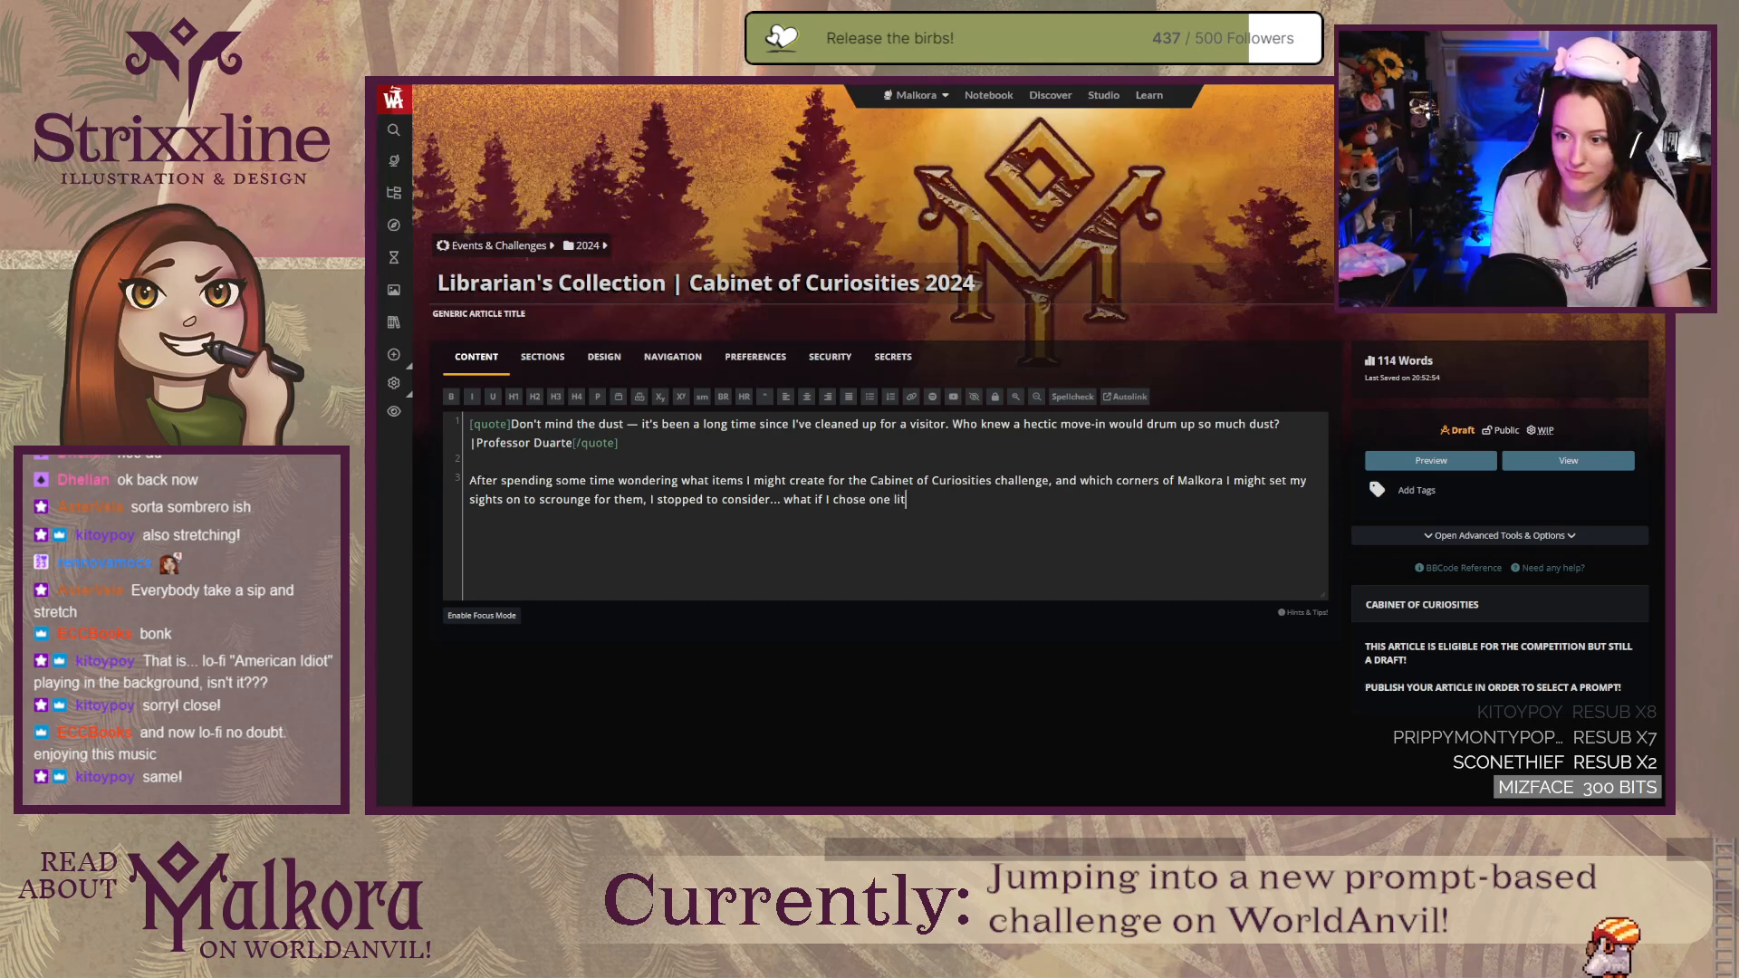
{"action": "type", "text": "tle spot"}
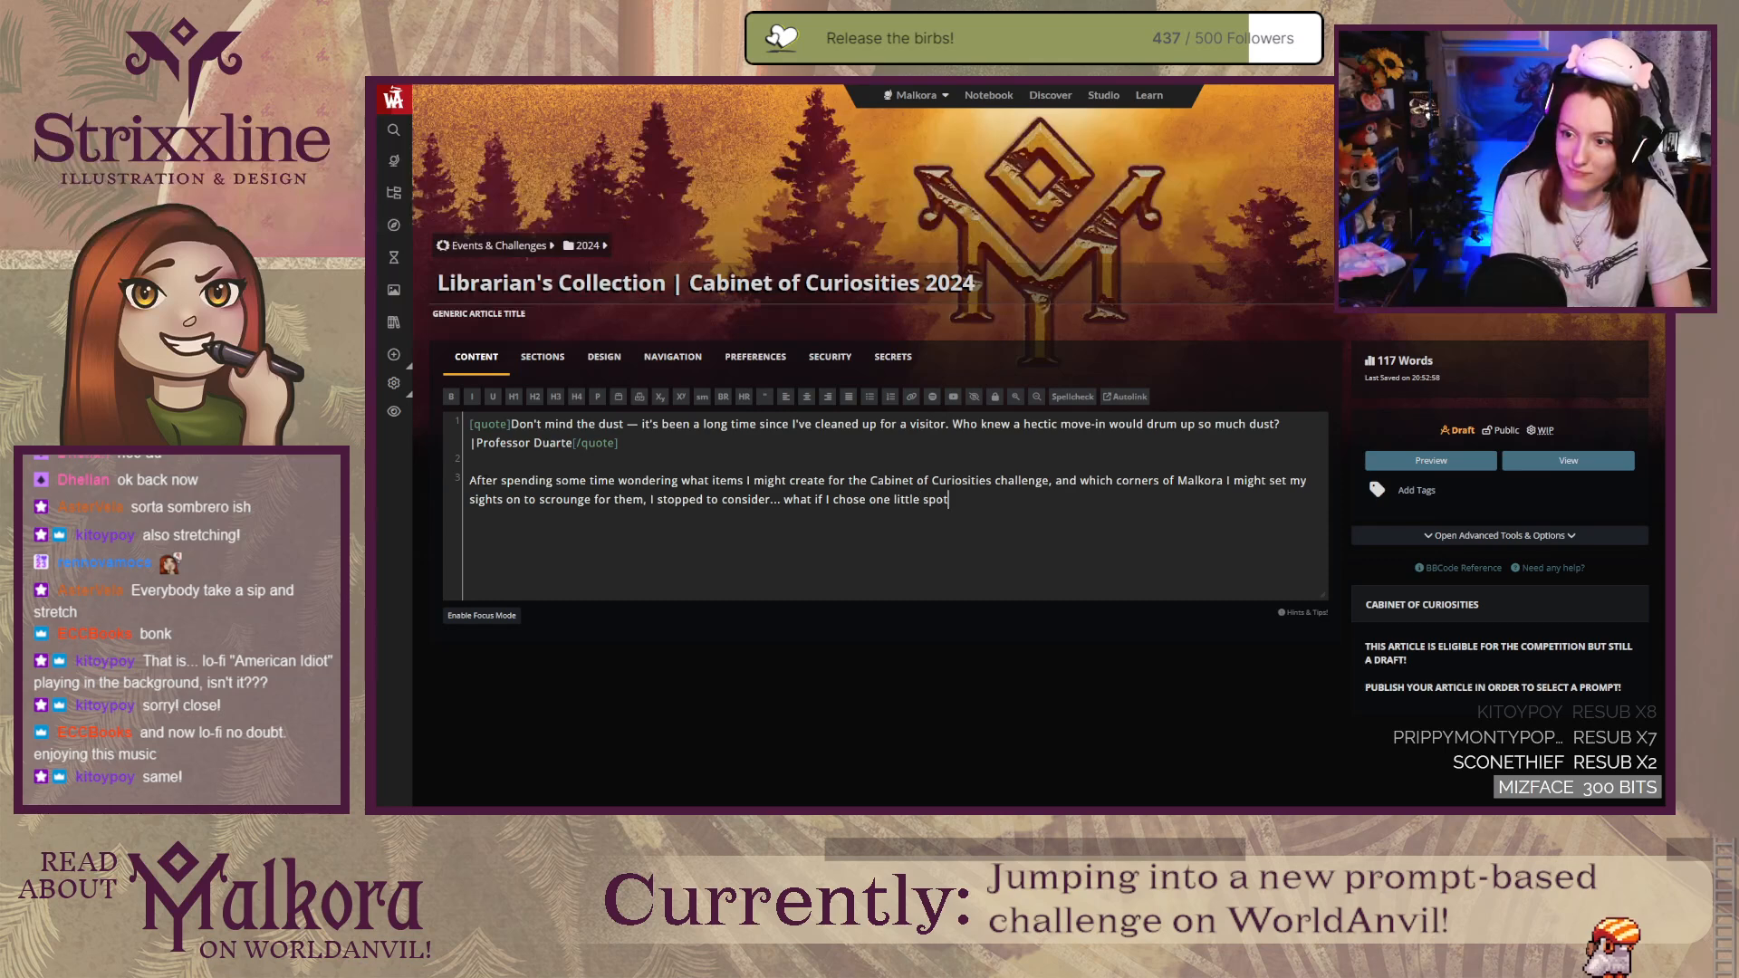
{"action": "type", "text": " to"}
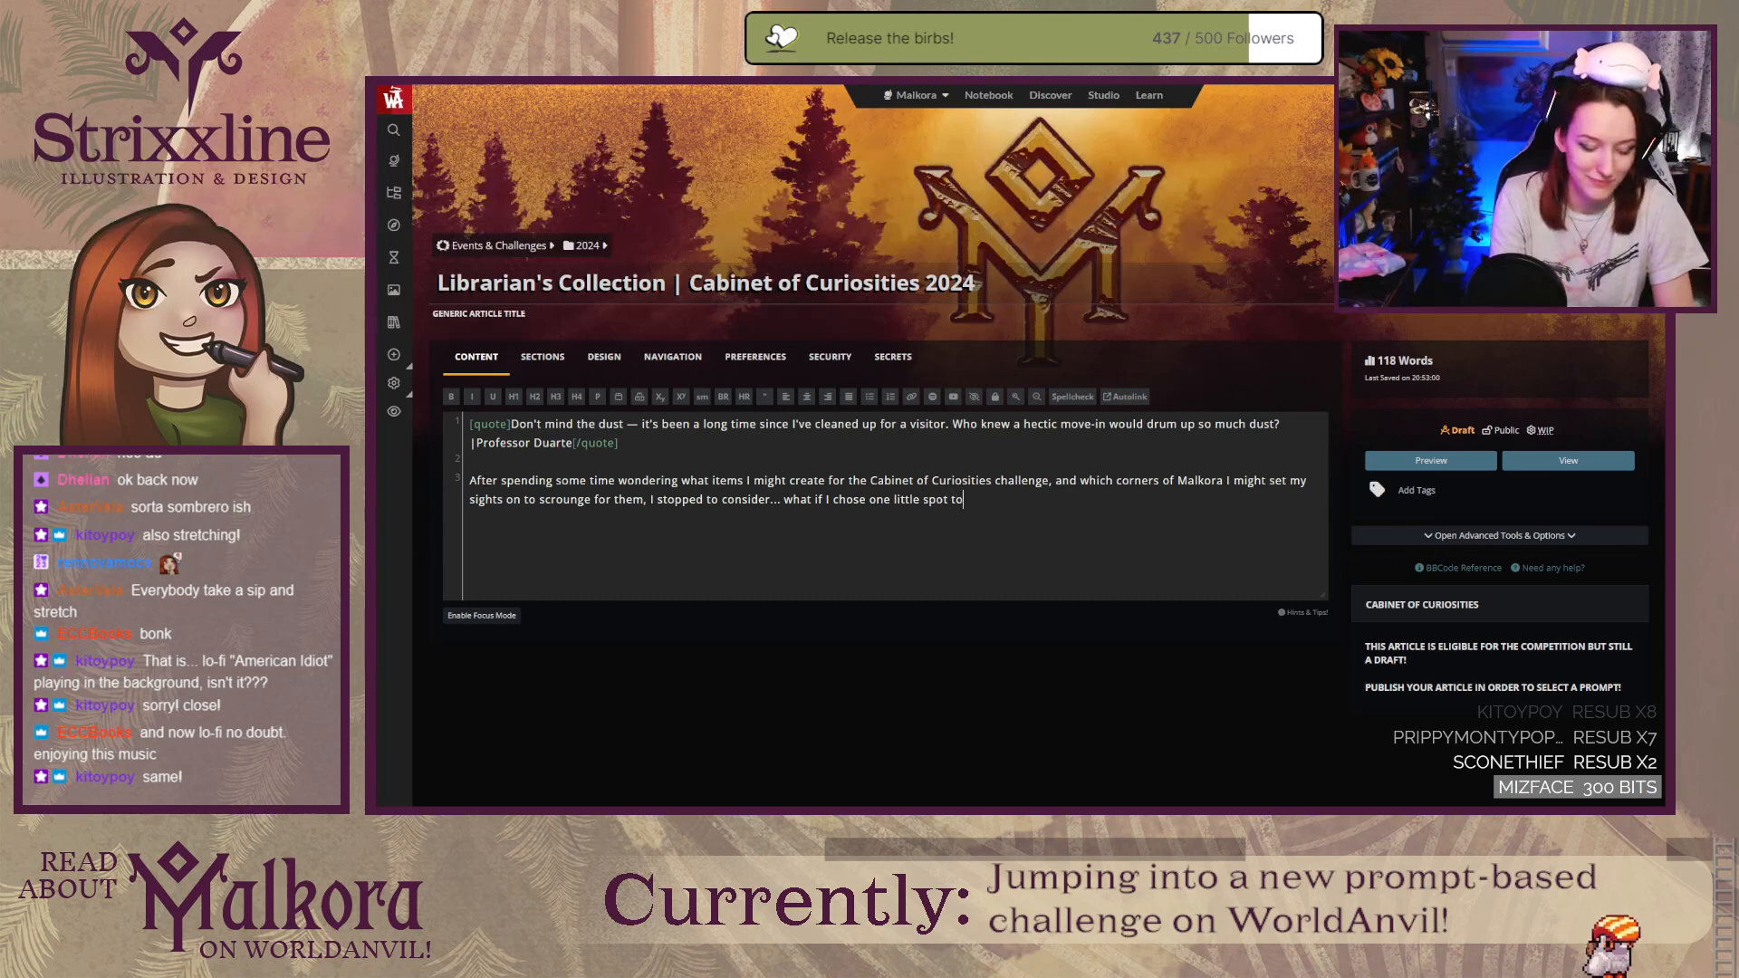
{"action": "type", "text": " house all of m"}
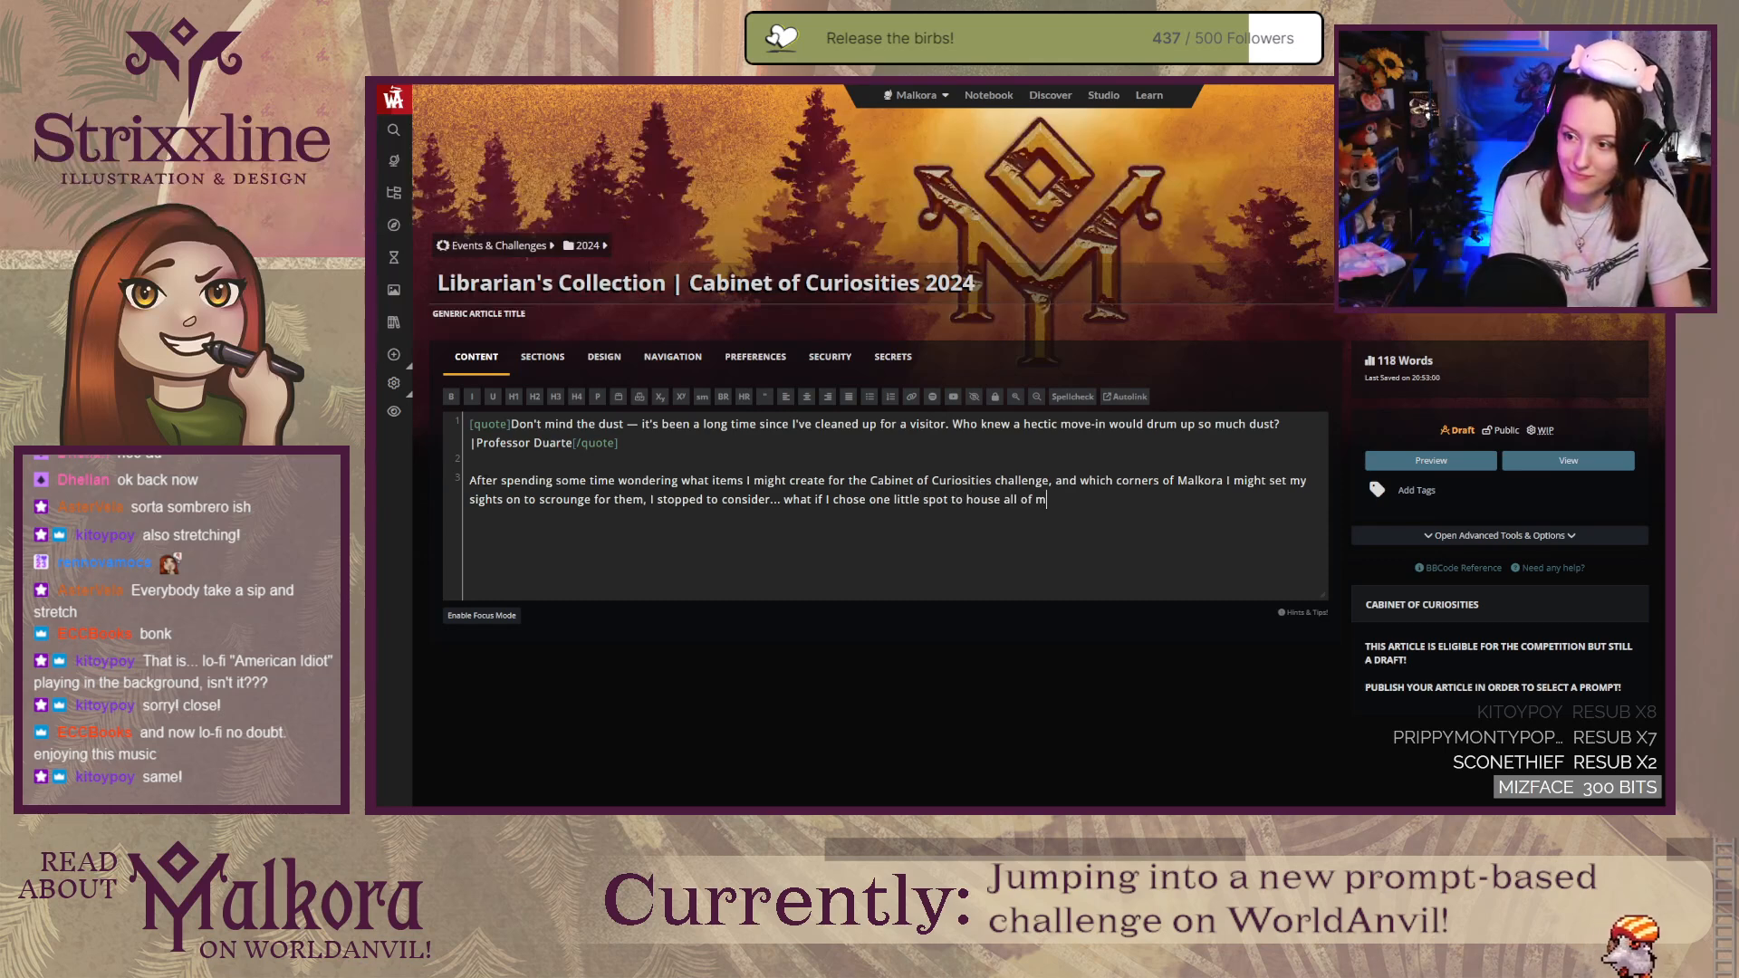
{"action": "type", "text": "y cir"}
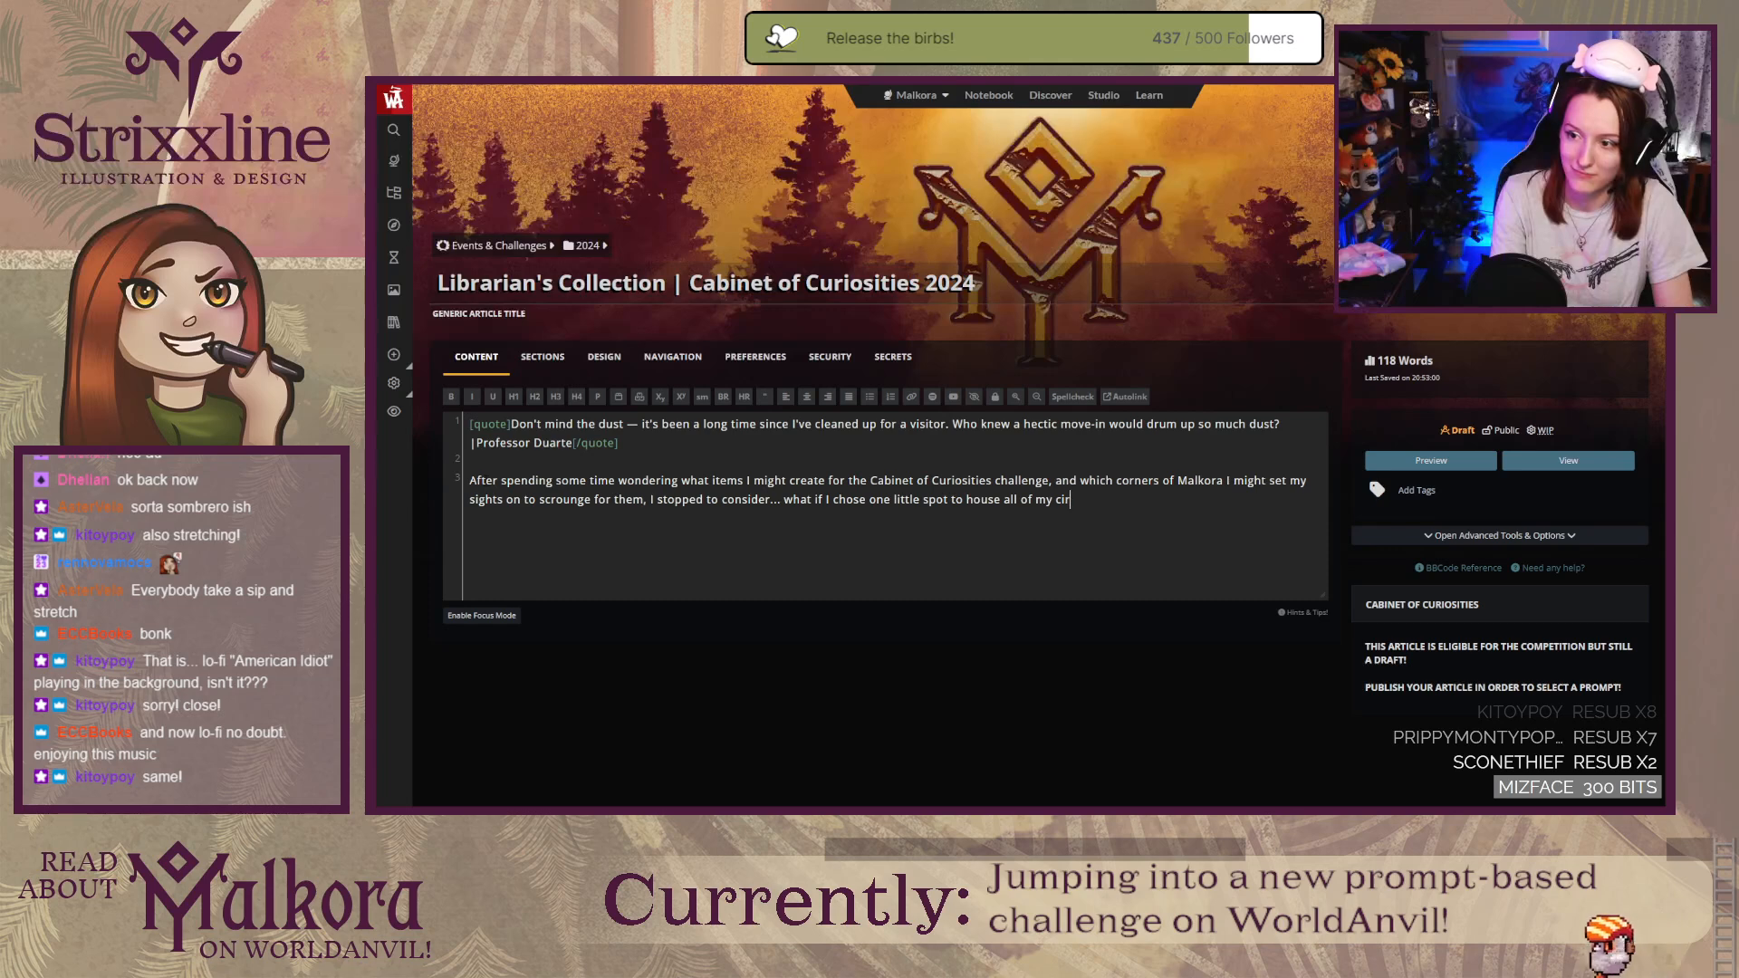
{"action": "key", "text": "BackSpace"}
{"action": "key", "text": "BackSpace"}
{"action": "type", "text": "uriosi"}
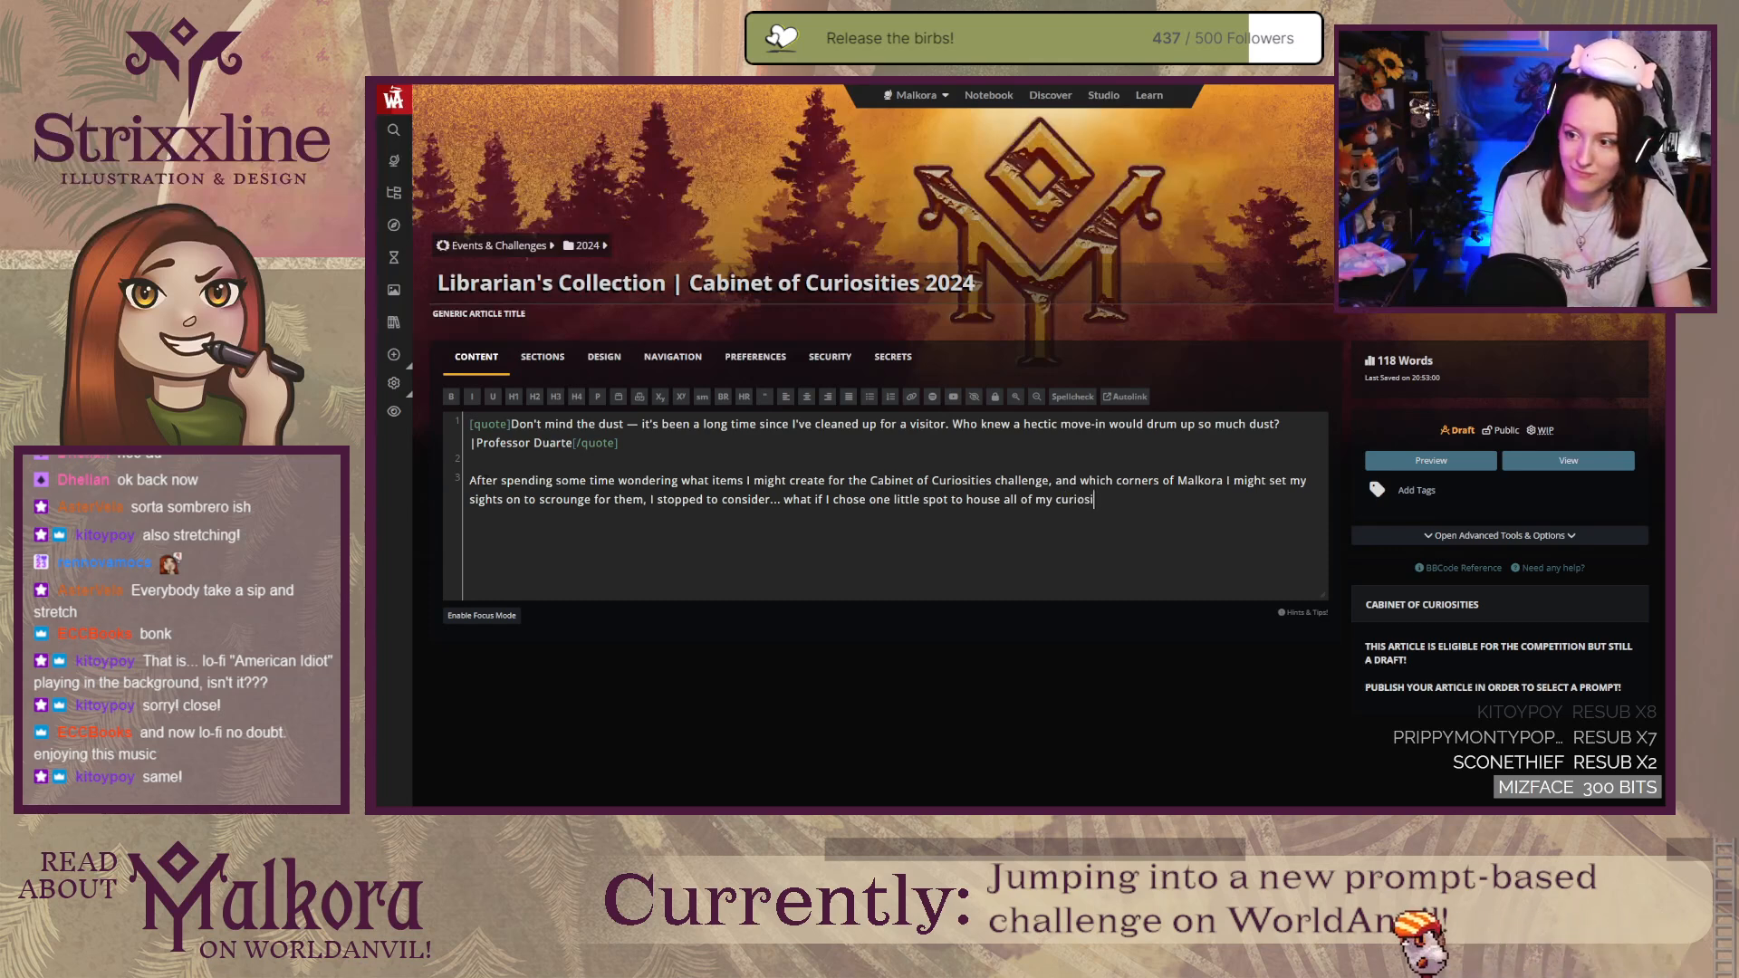
{"action": "type", "text": "ties?"}
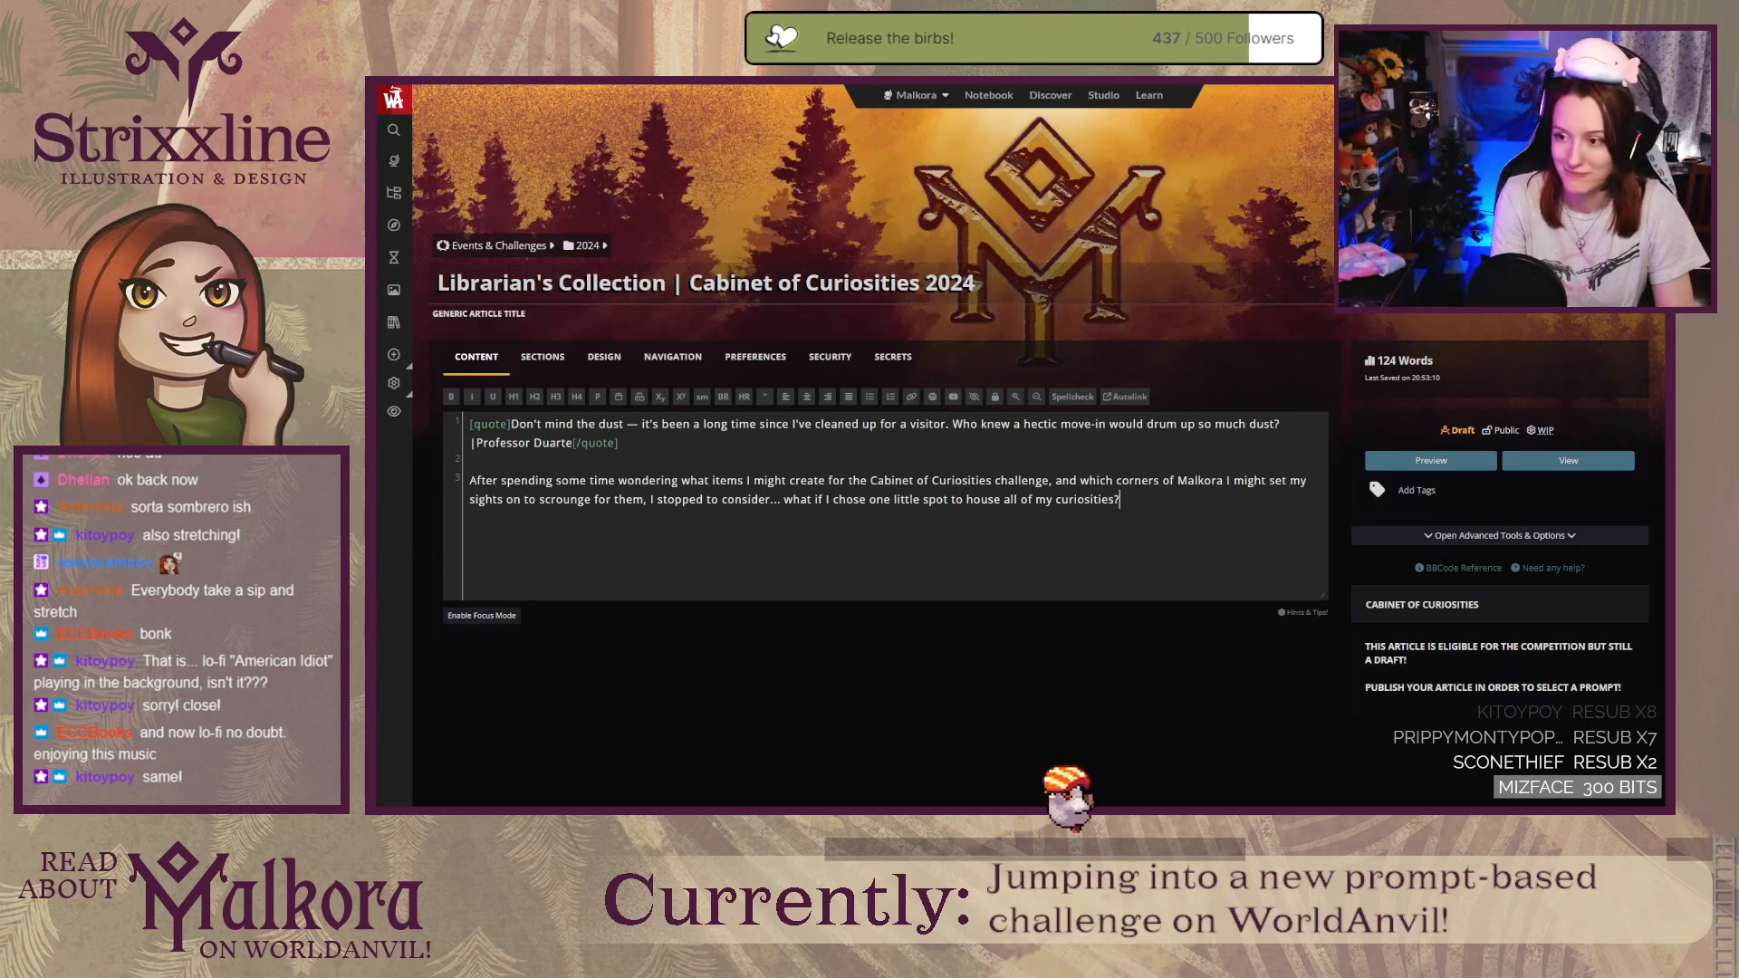
Step: Add "Looking back to my" followed by a mention link to the Savelan Geography Lesson article, with its display text set to "primer"
{"action": "type", "text": " Looking back t"}
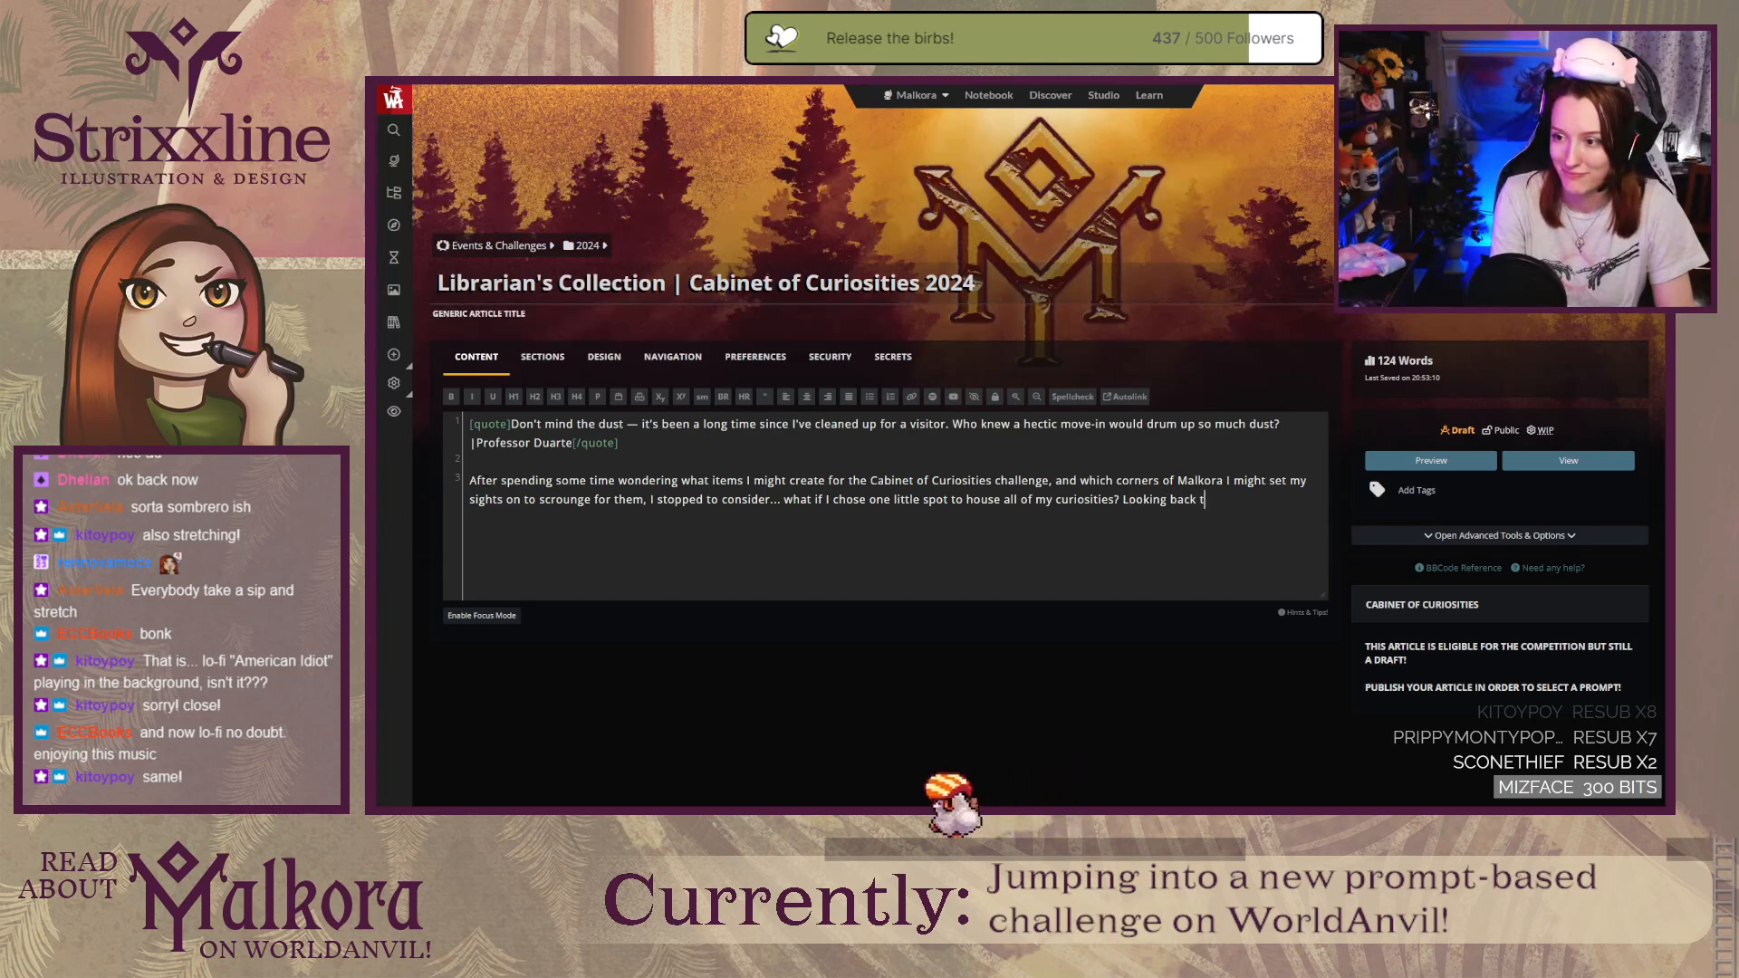
{"action": "type", "text": "o my pri"}
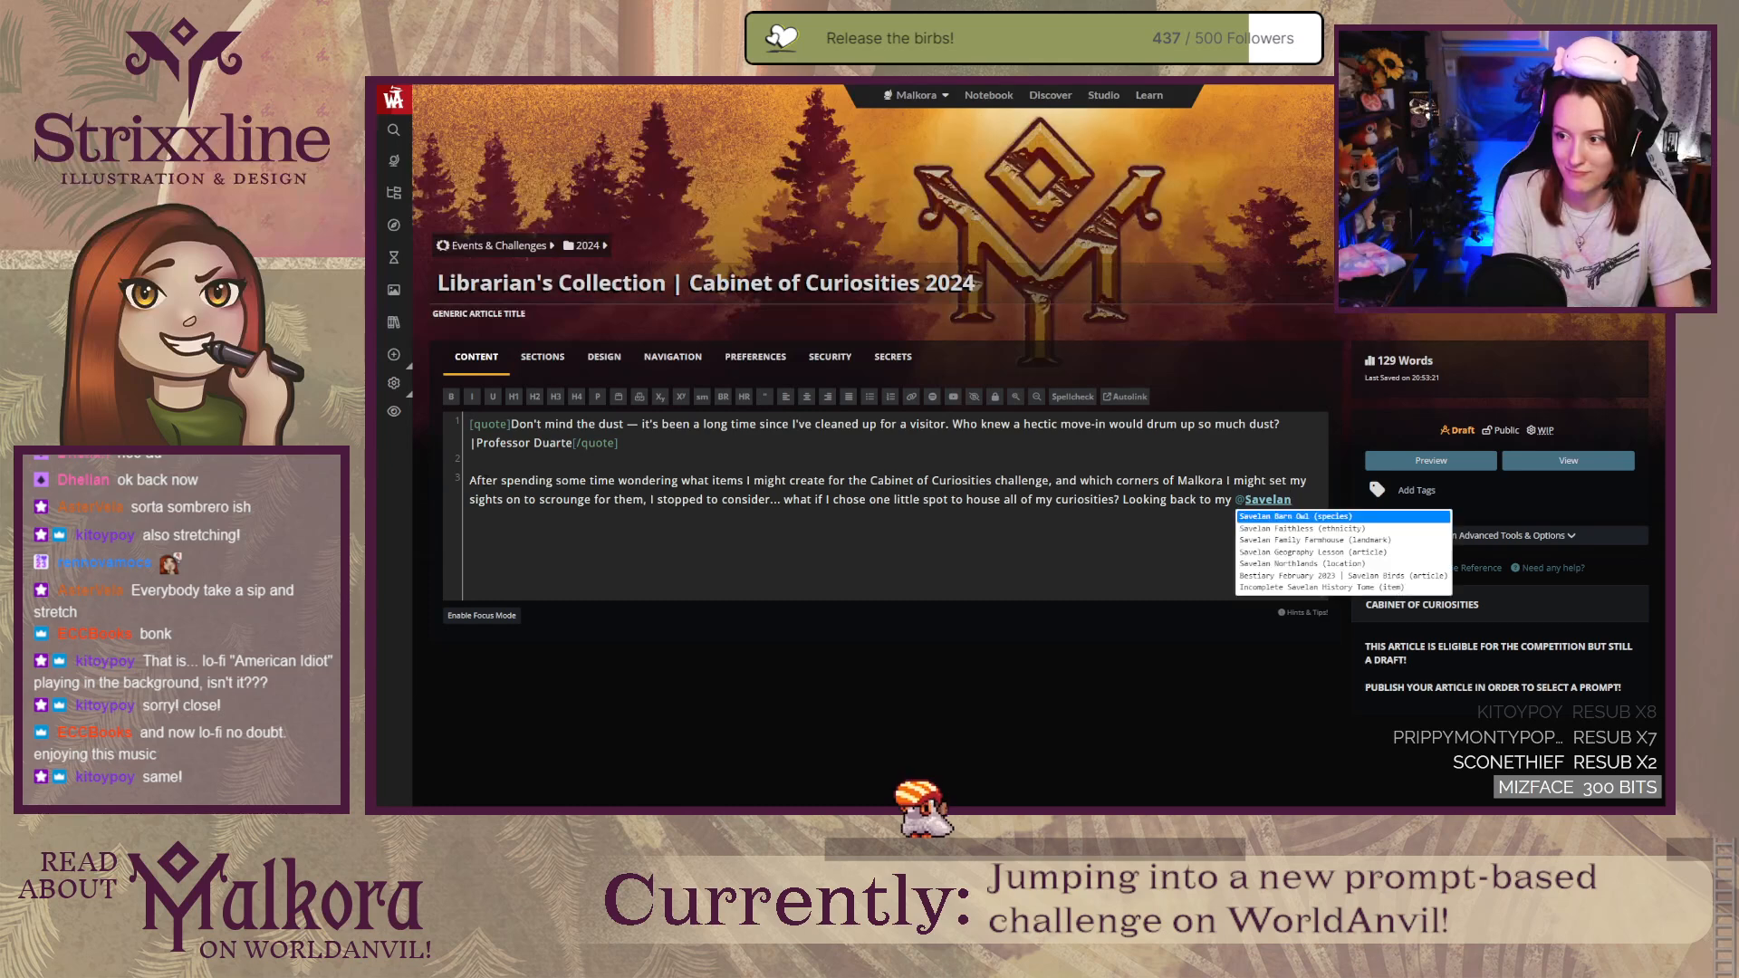
{"action": "left_click", "coordinate": [1299, 552]}
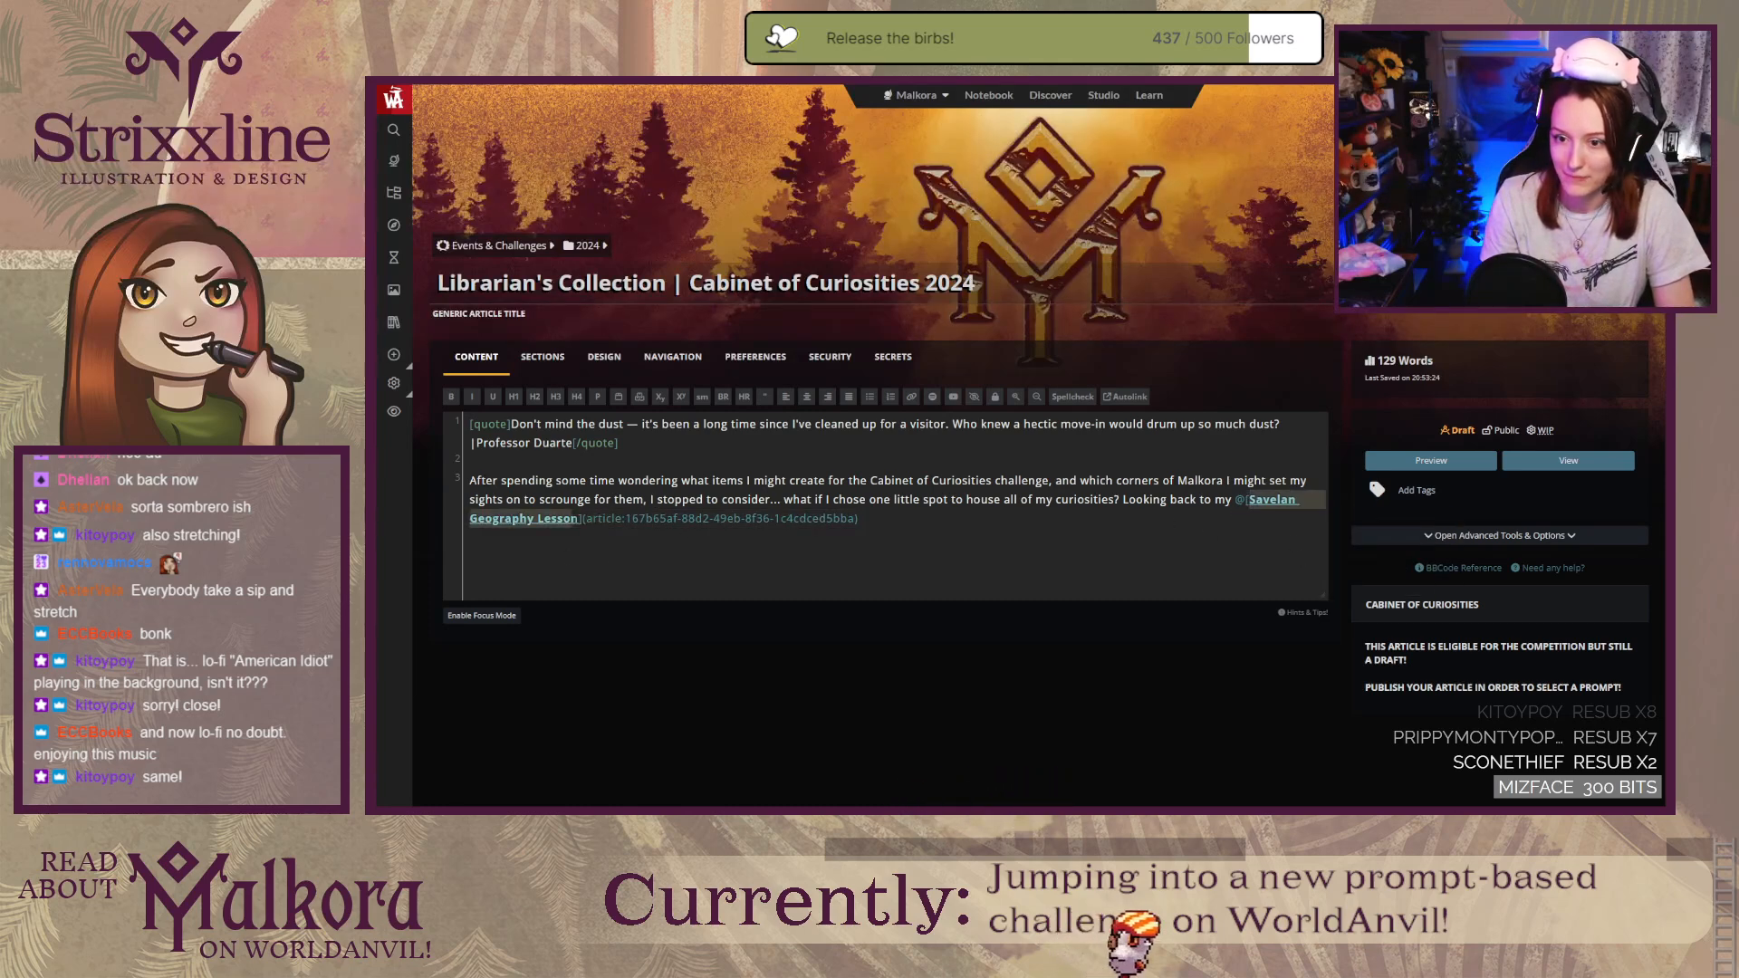
{"action": "type", "text": "primer"}
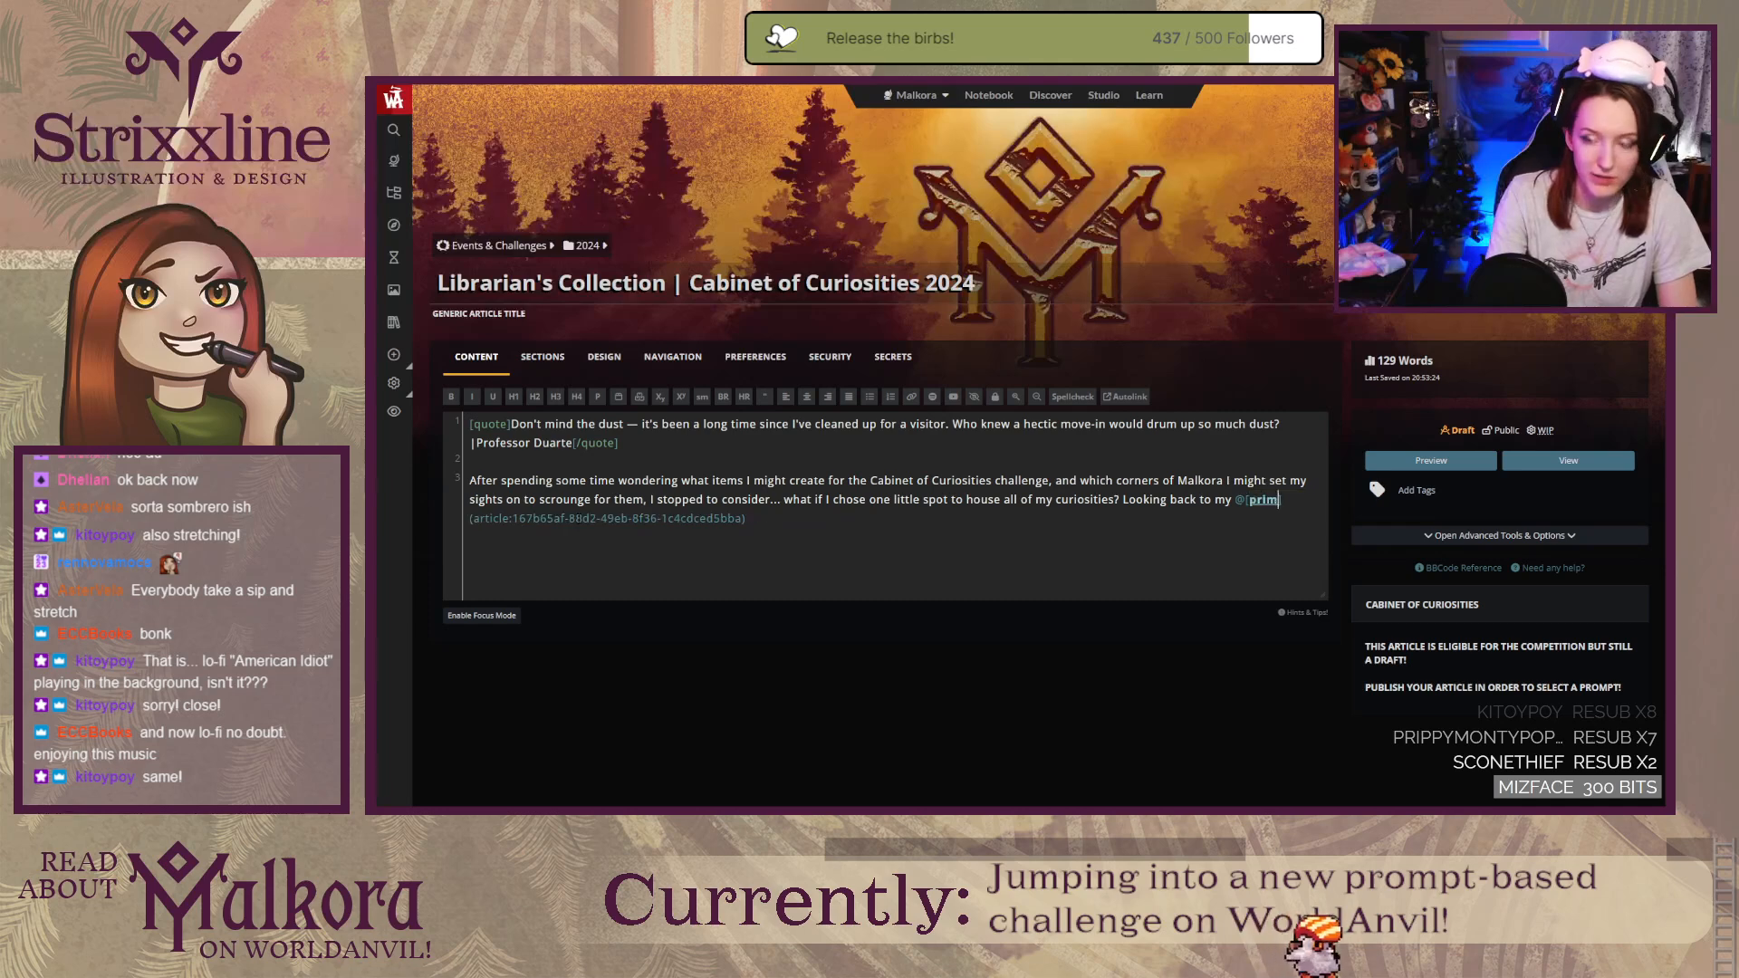
Step: Continue the sentence after the article link with ", I had the bright idea of setting up this challenge to revolve around"
{"action": "left_click", "coordinate": [803, 522]}
{"action": "type", "text": ", I had the b"}
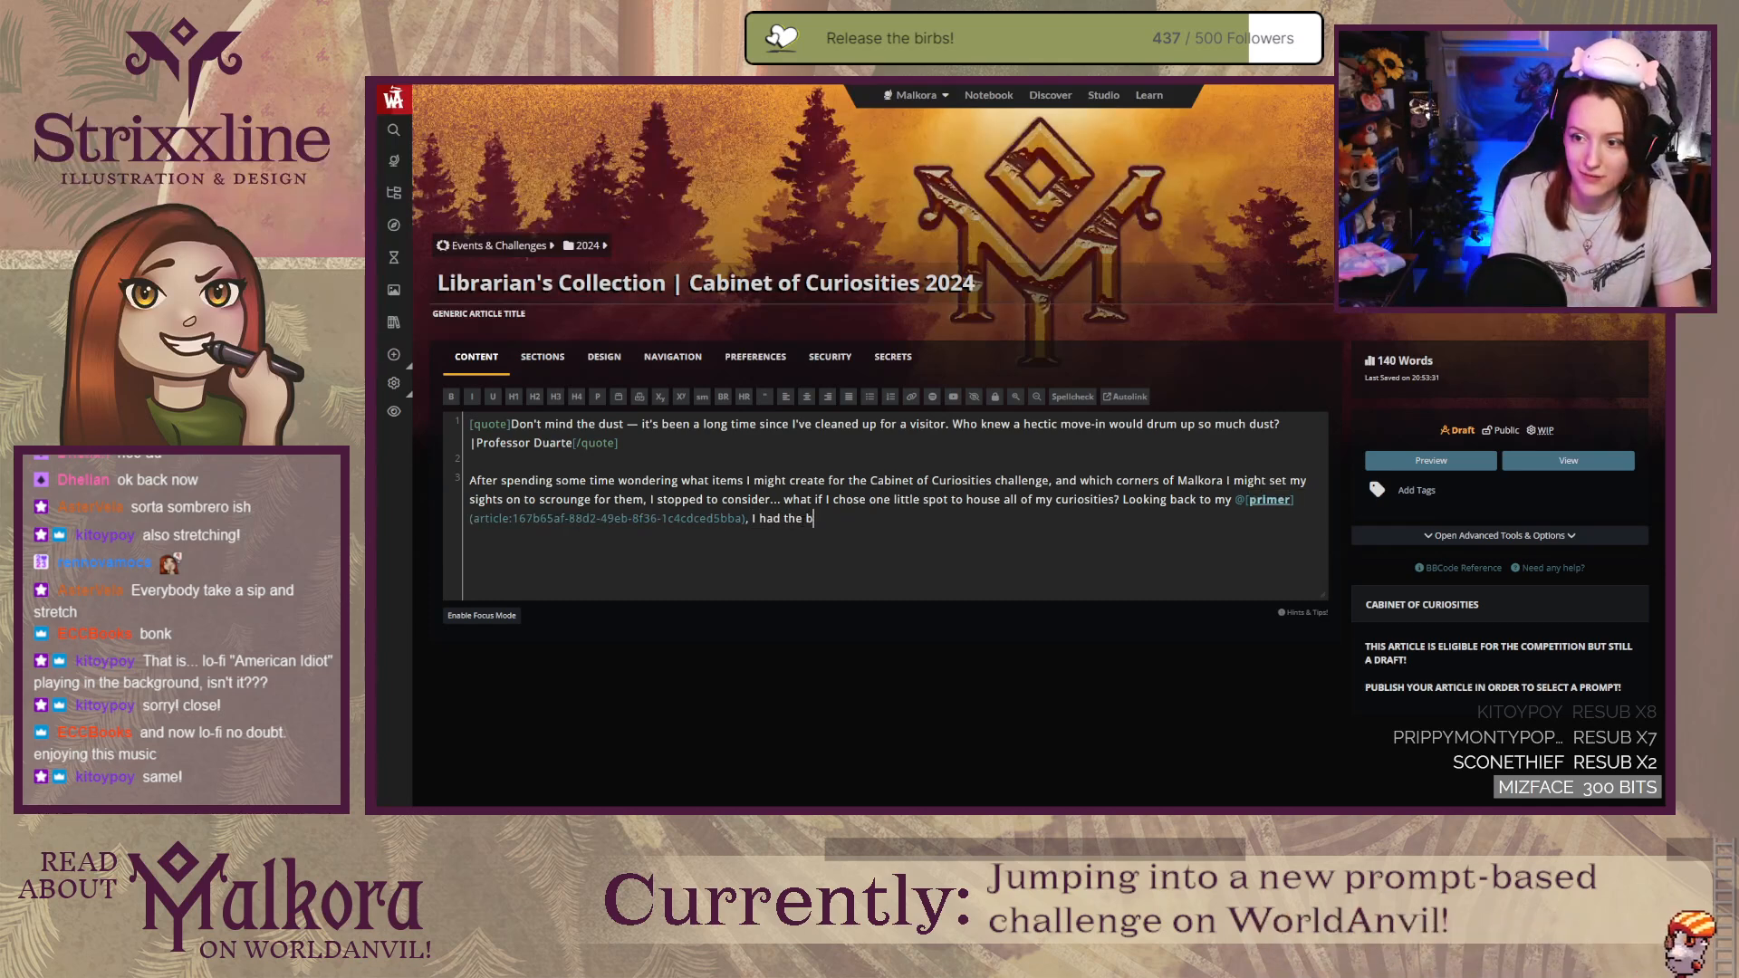
{"action": "type", "text": "right idea of"}
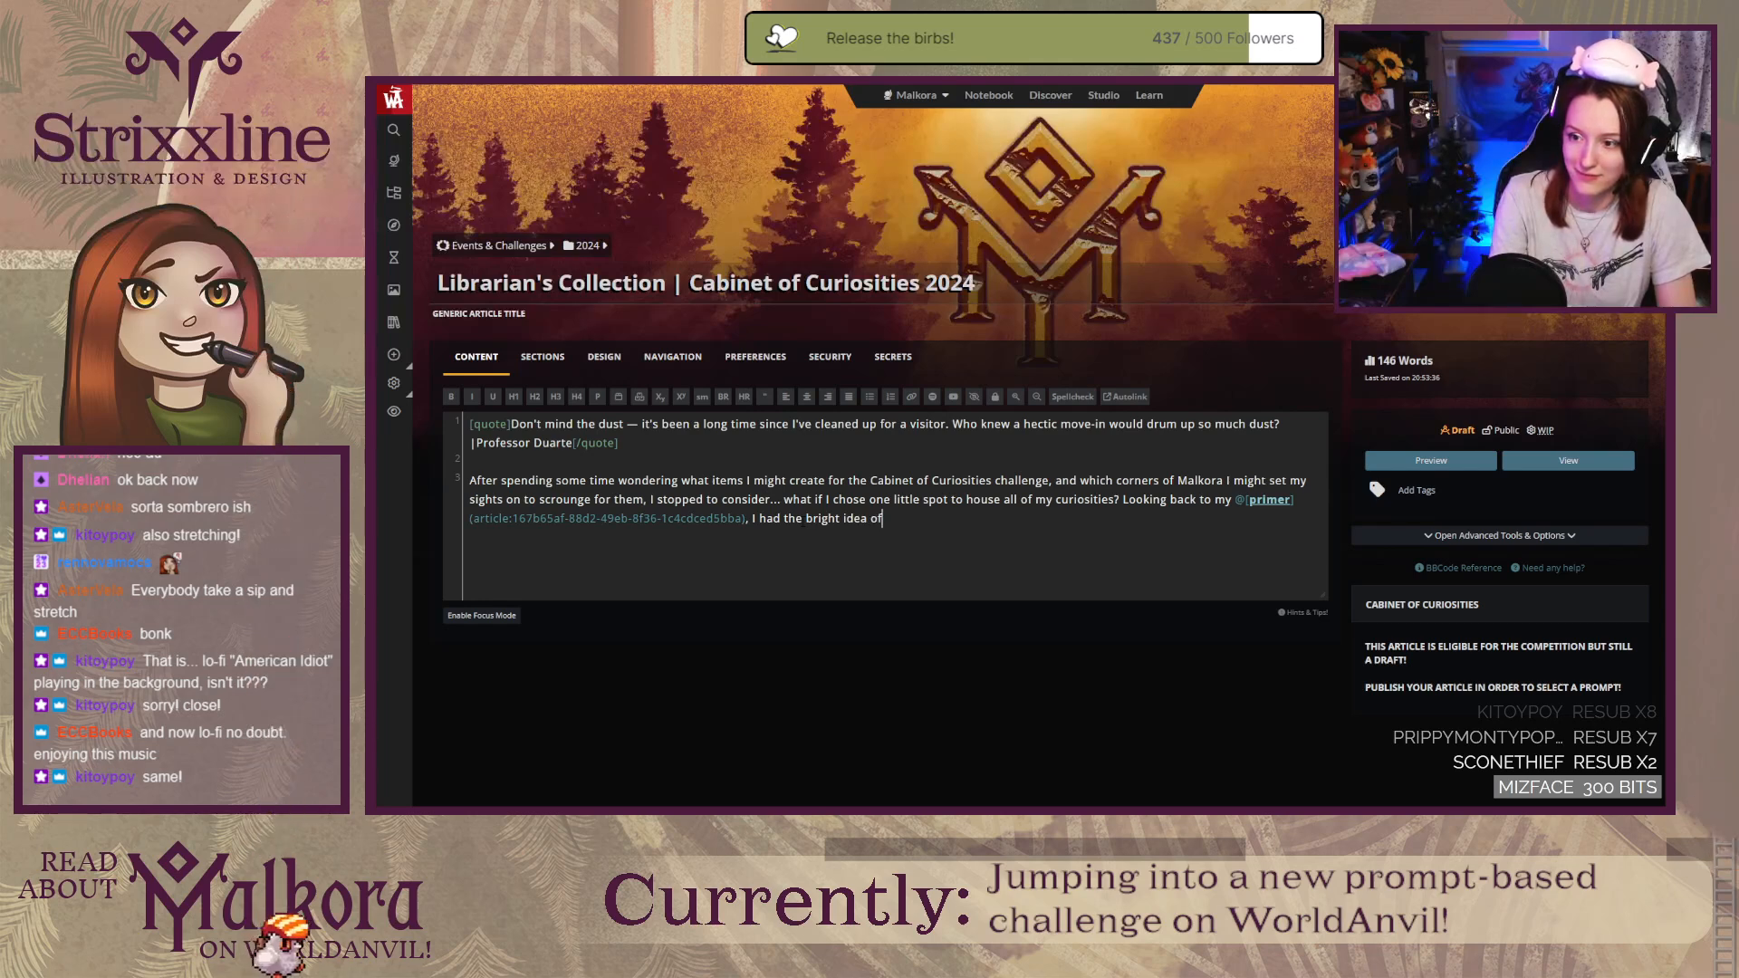
{"action": "type", "text": " sett"}
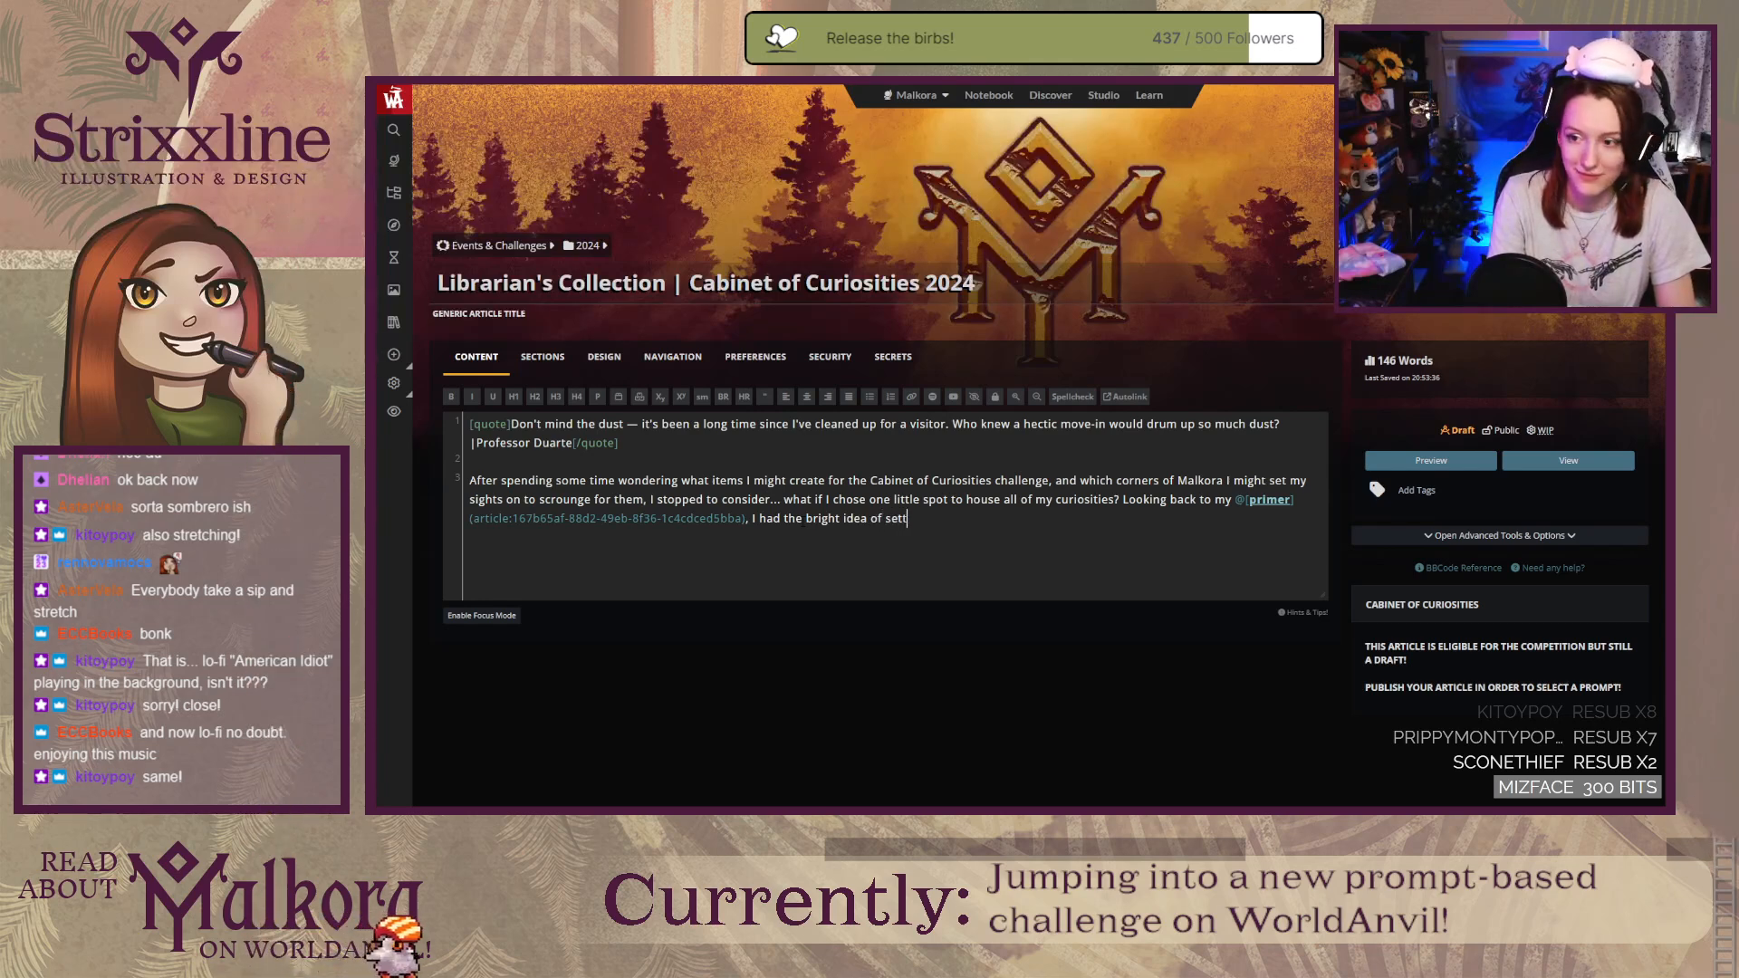
{"action": "type", "text": "ing up this challenge to revolve"}
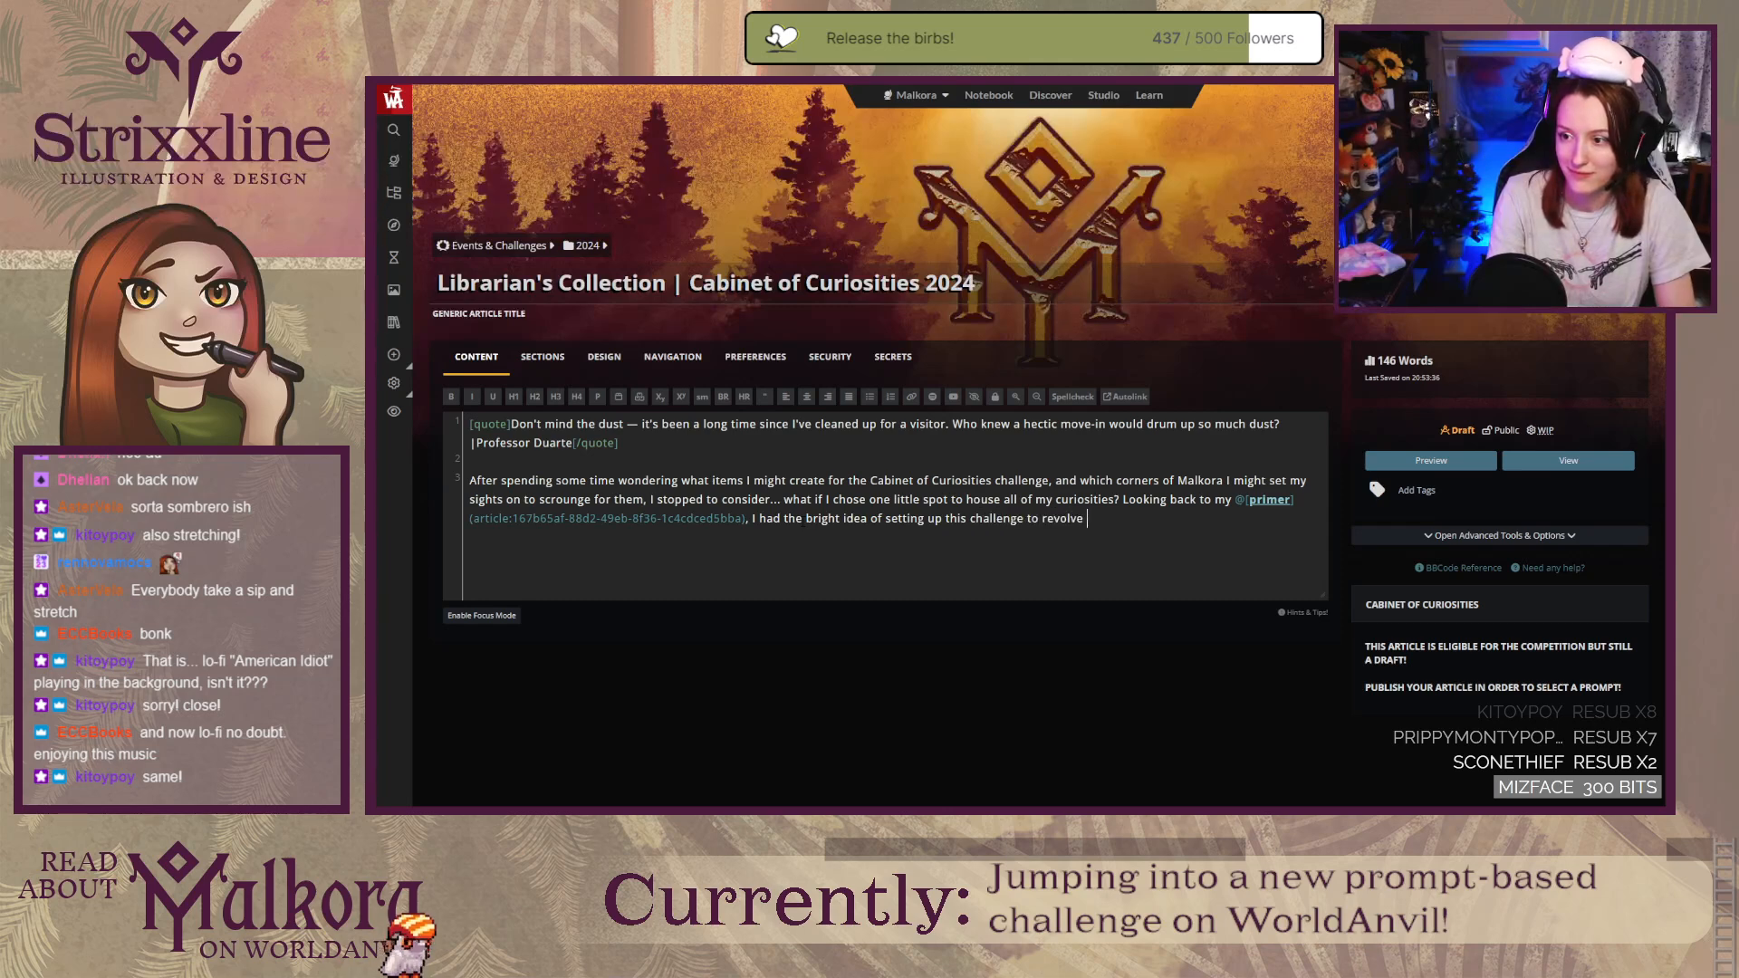
{"action": "type", "text": " around"}
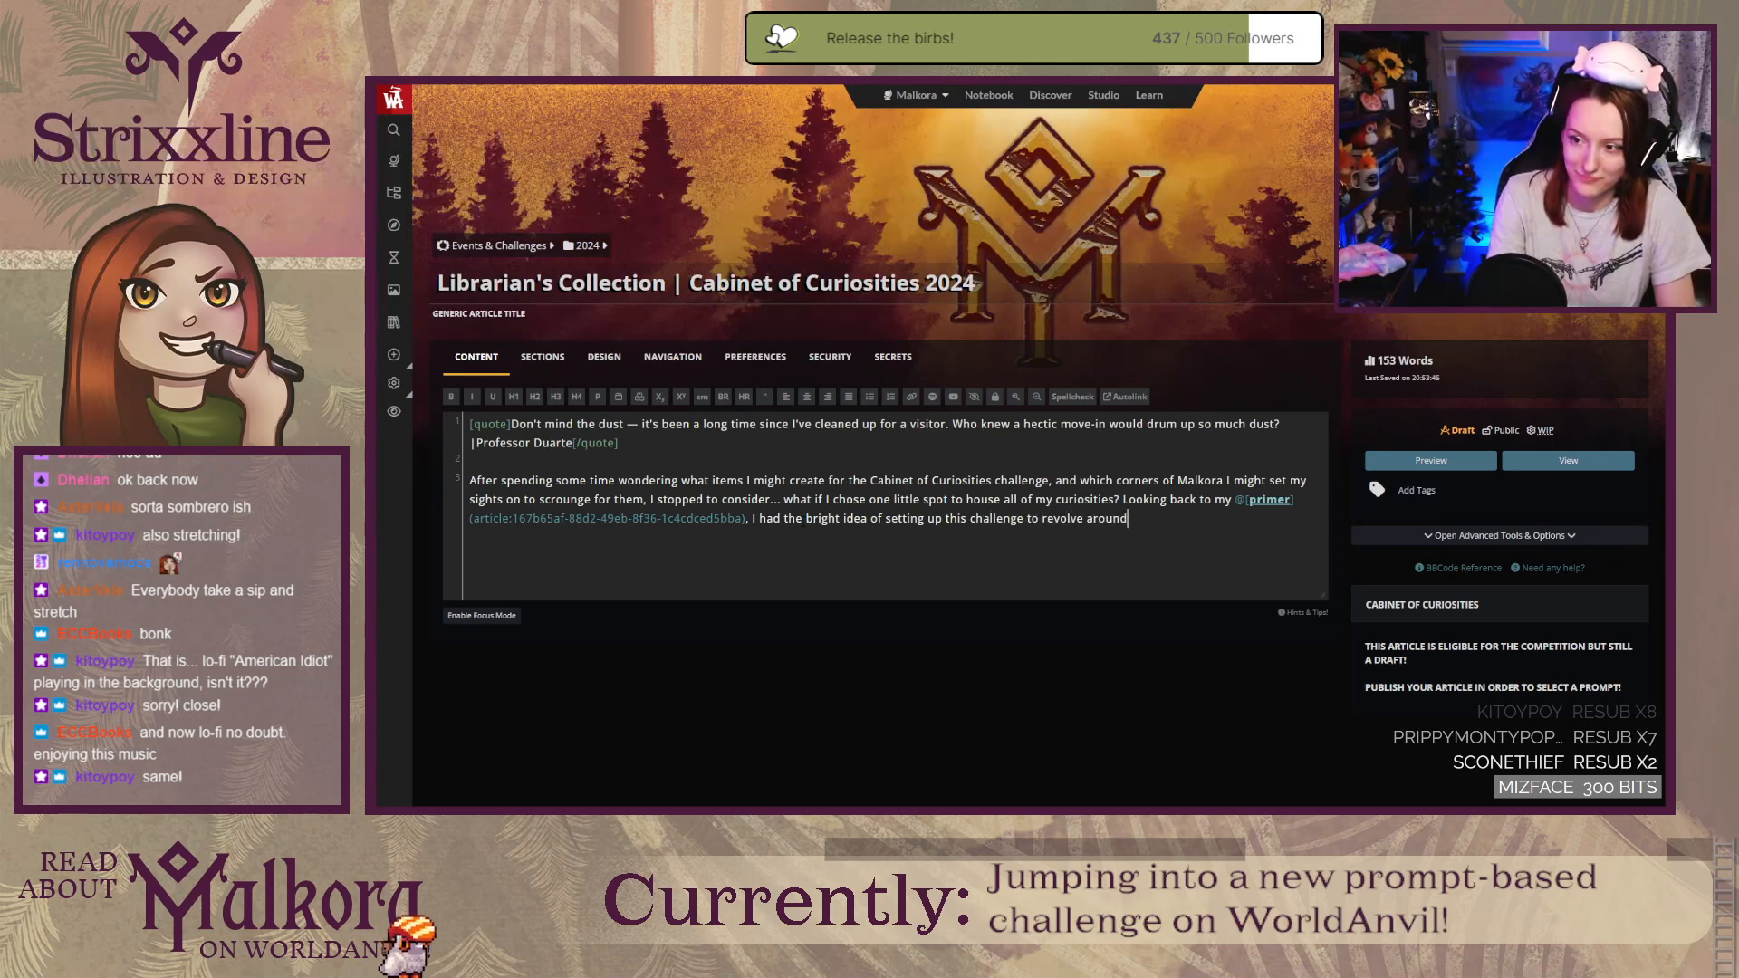
Step: Finish the sentence with "none other than the very library new readers find themselves in as they are introduced to the world!"
{"action": "type", "text": " n"}
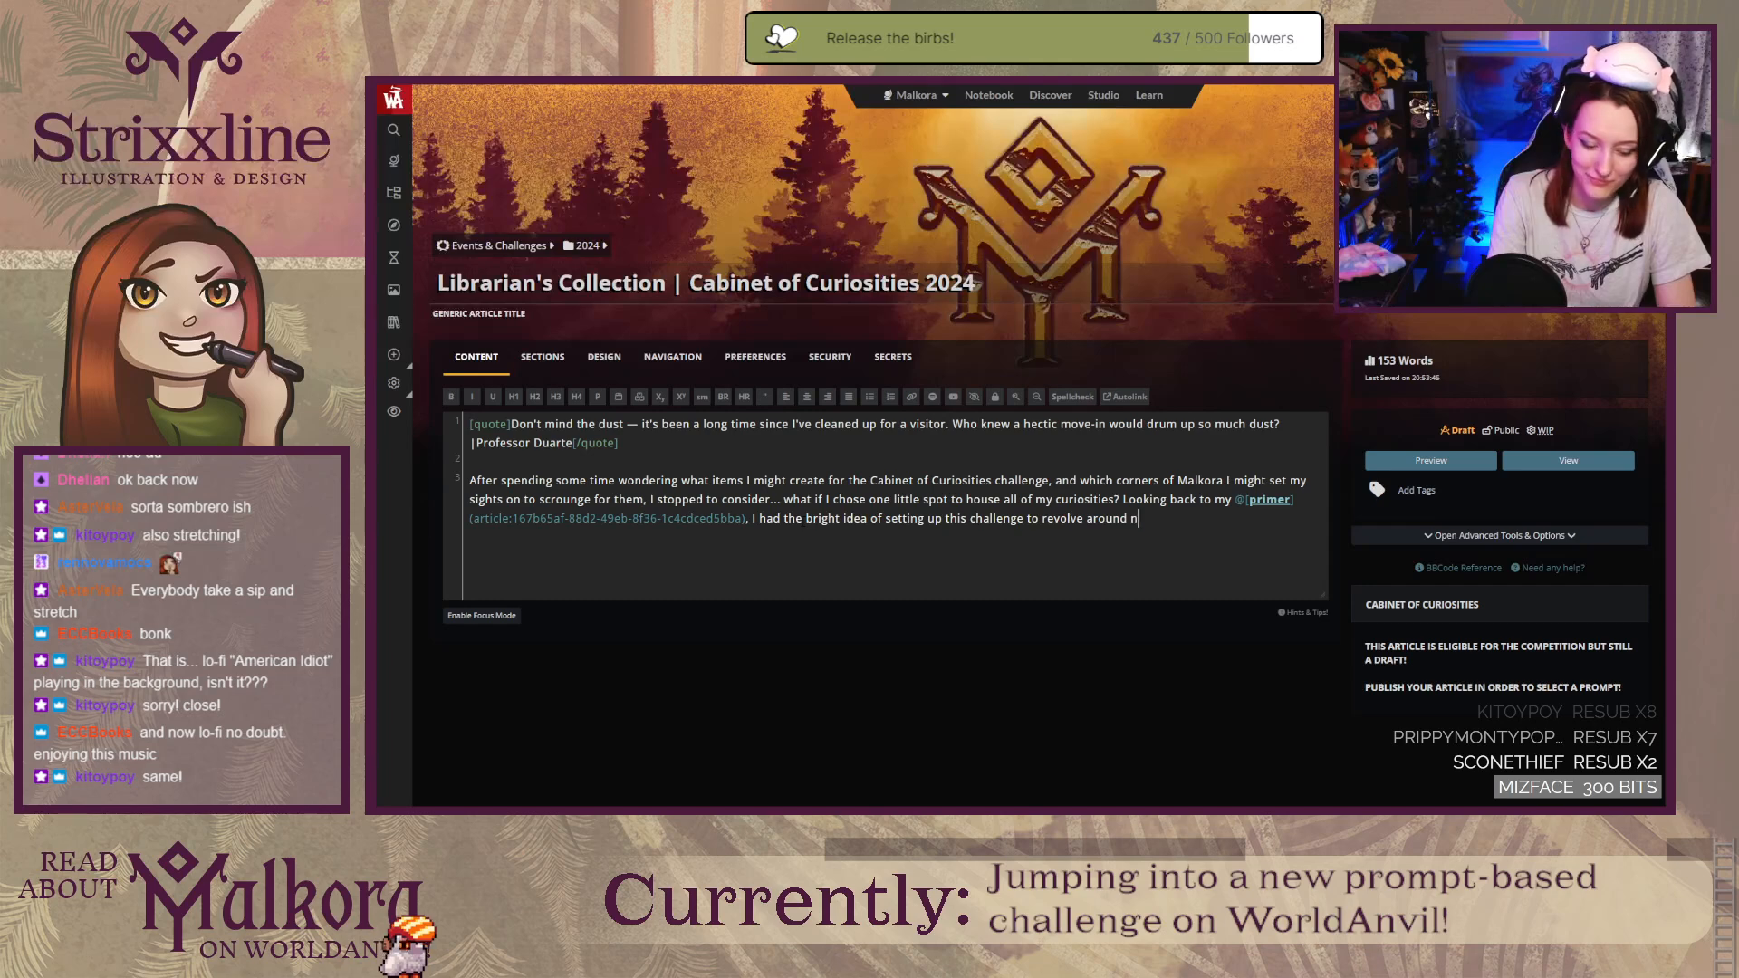
{"action": "type", "text": "one of"}
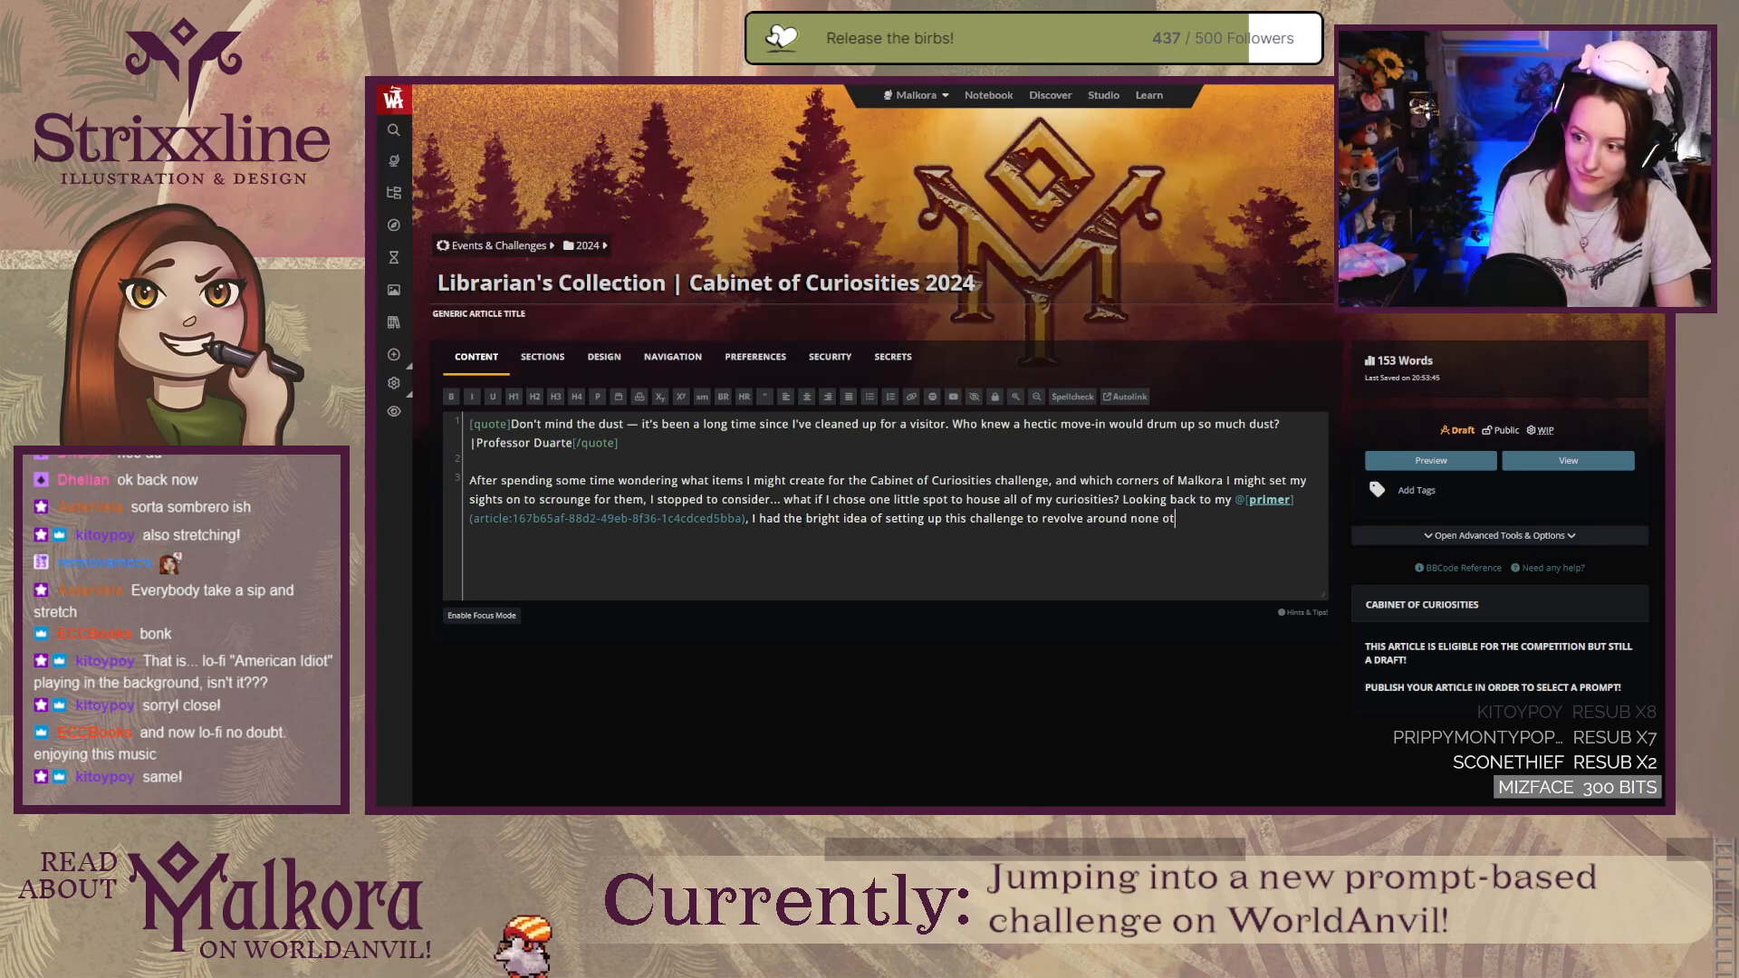
{"action": "key", "text": "BackSpace"}
{"action": "type", "text": "ther than the"}
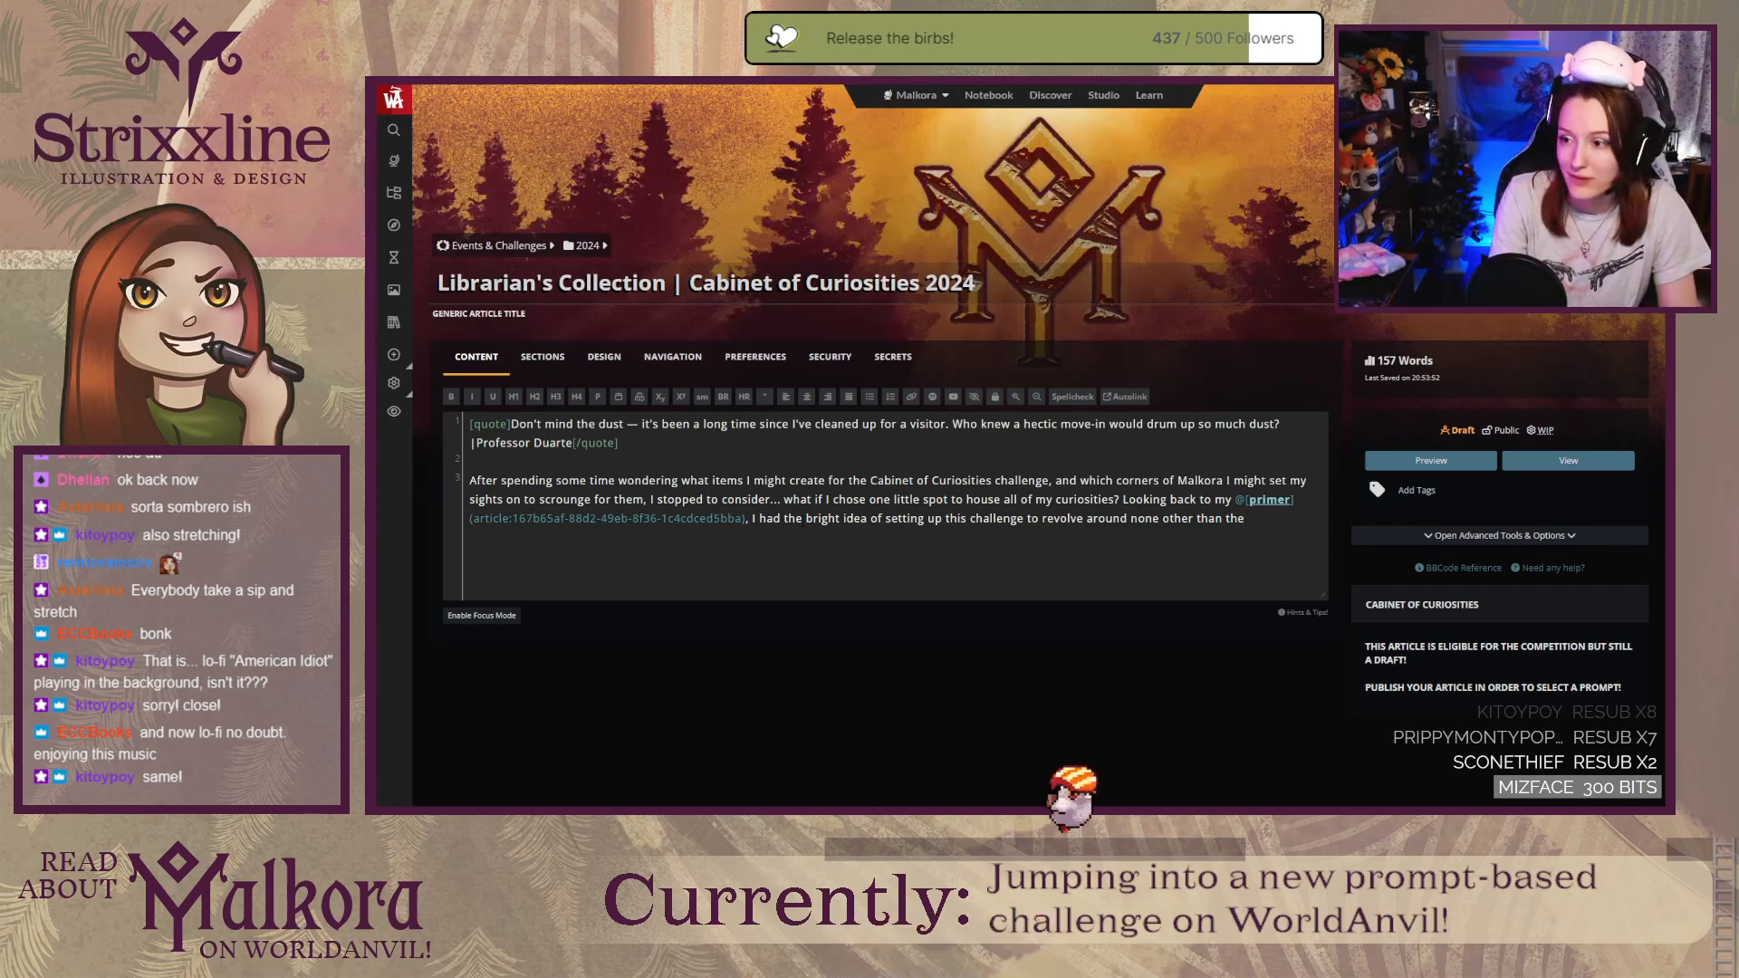
{"action": "type", "text": "very library"}
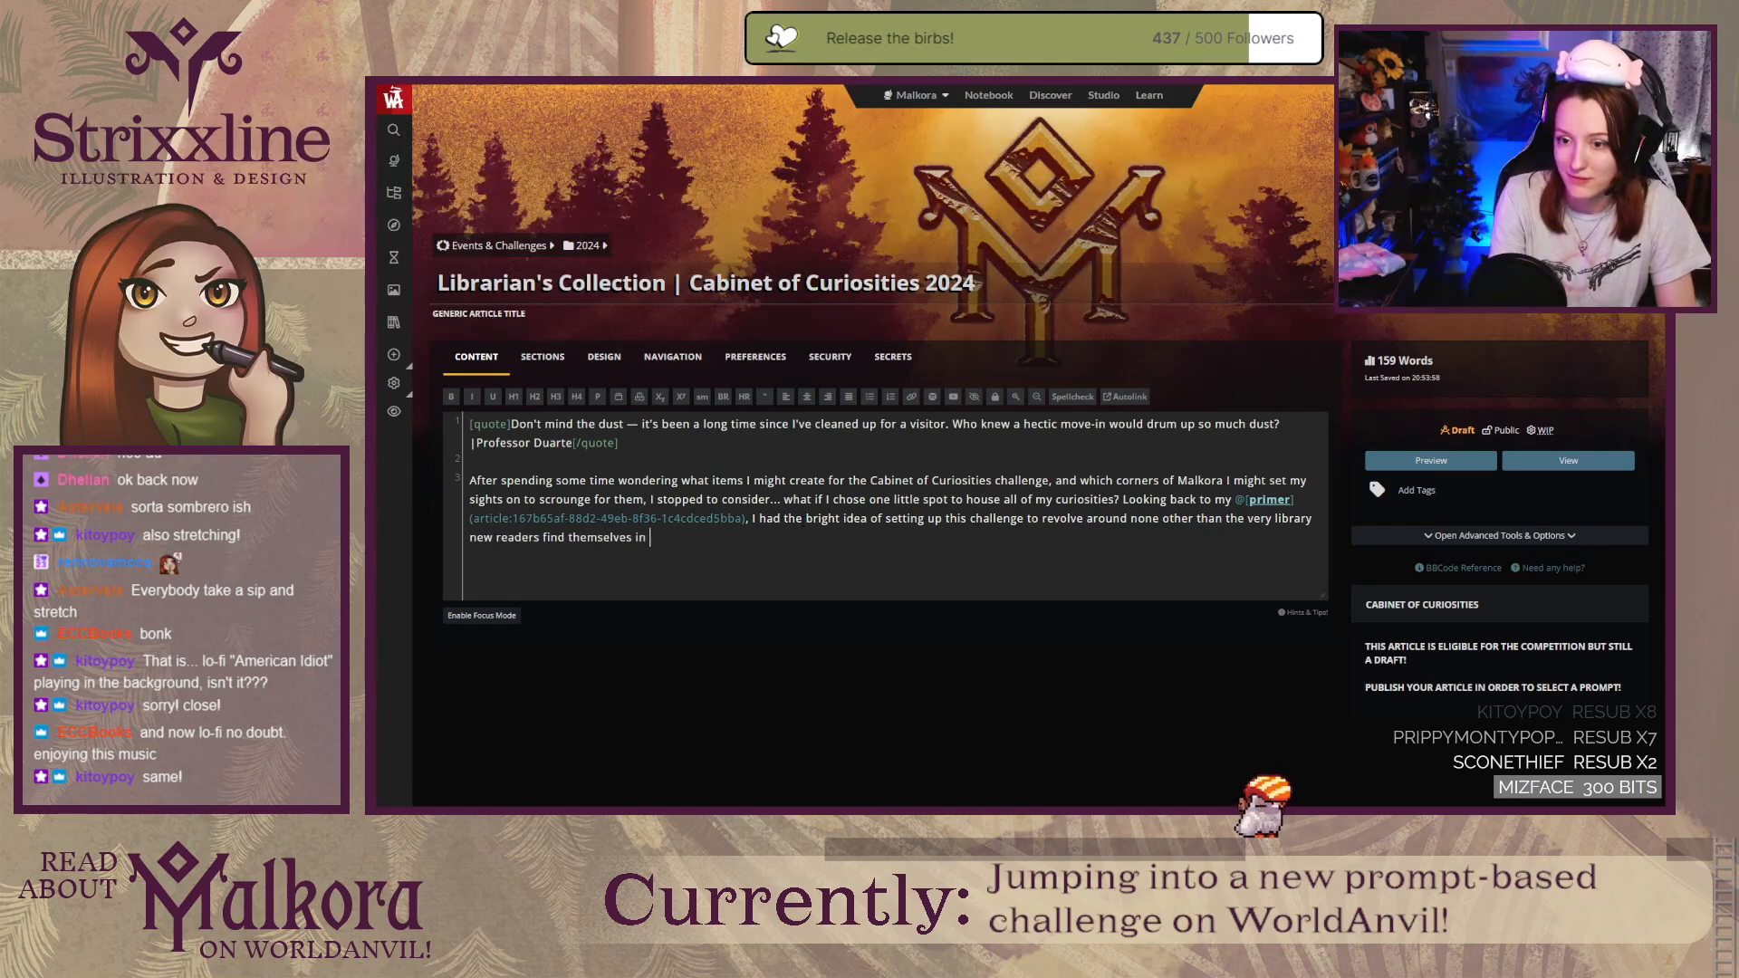
{"action": "type", "text": "new readers find themselves in as"}
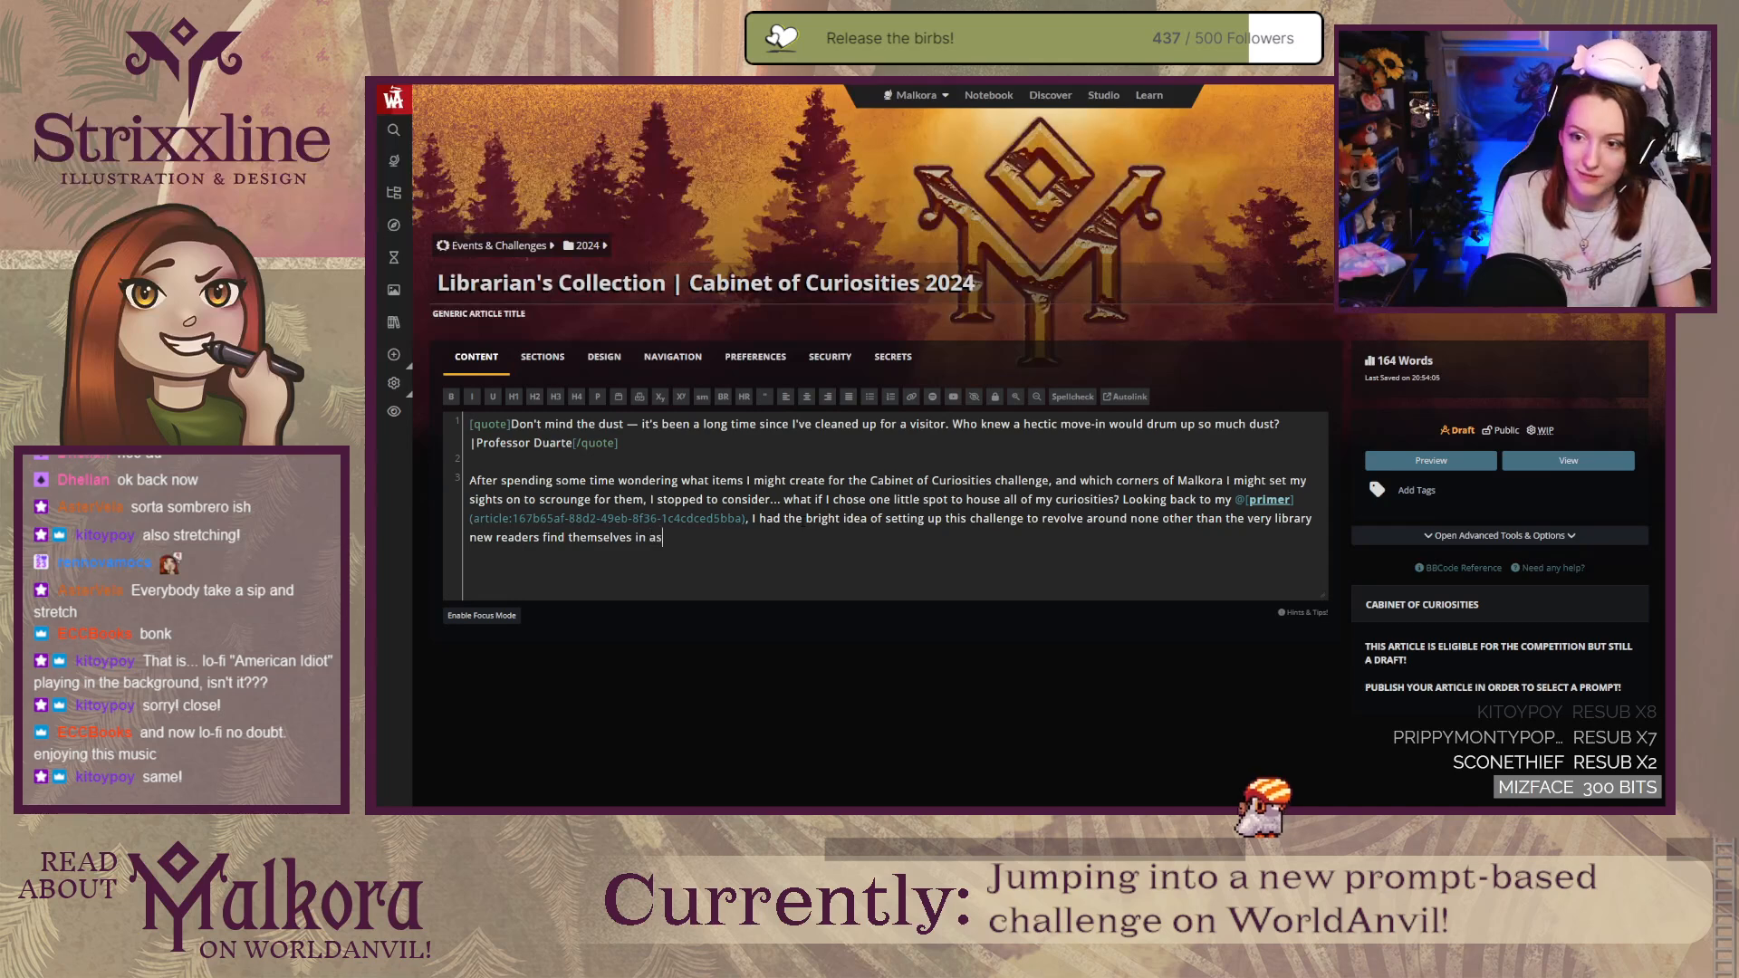
{"action": "type", "text": " they are introduced to the world!"}
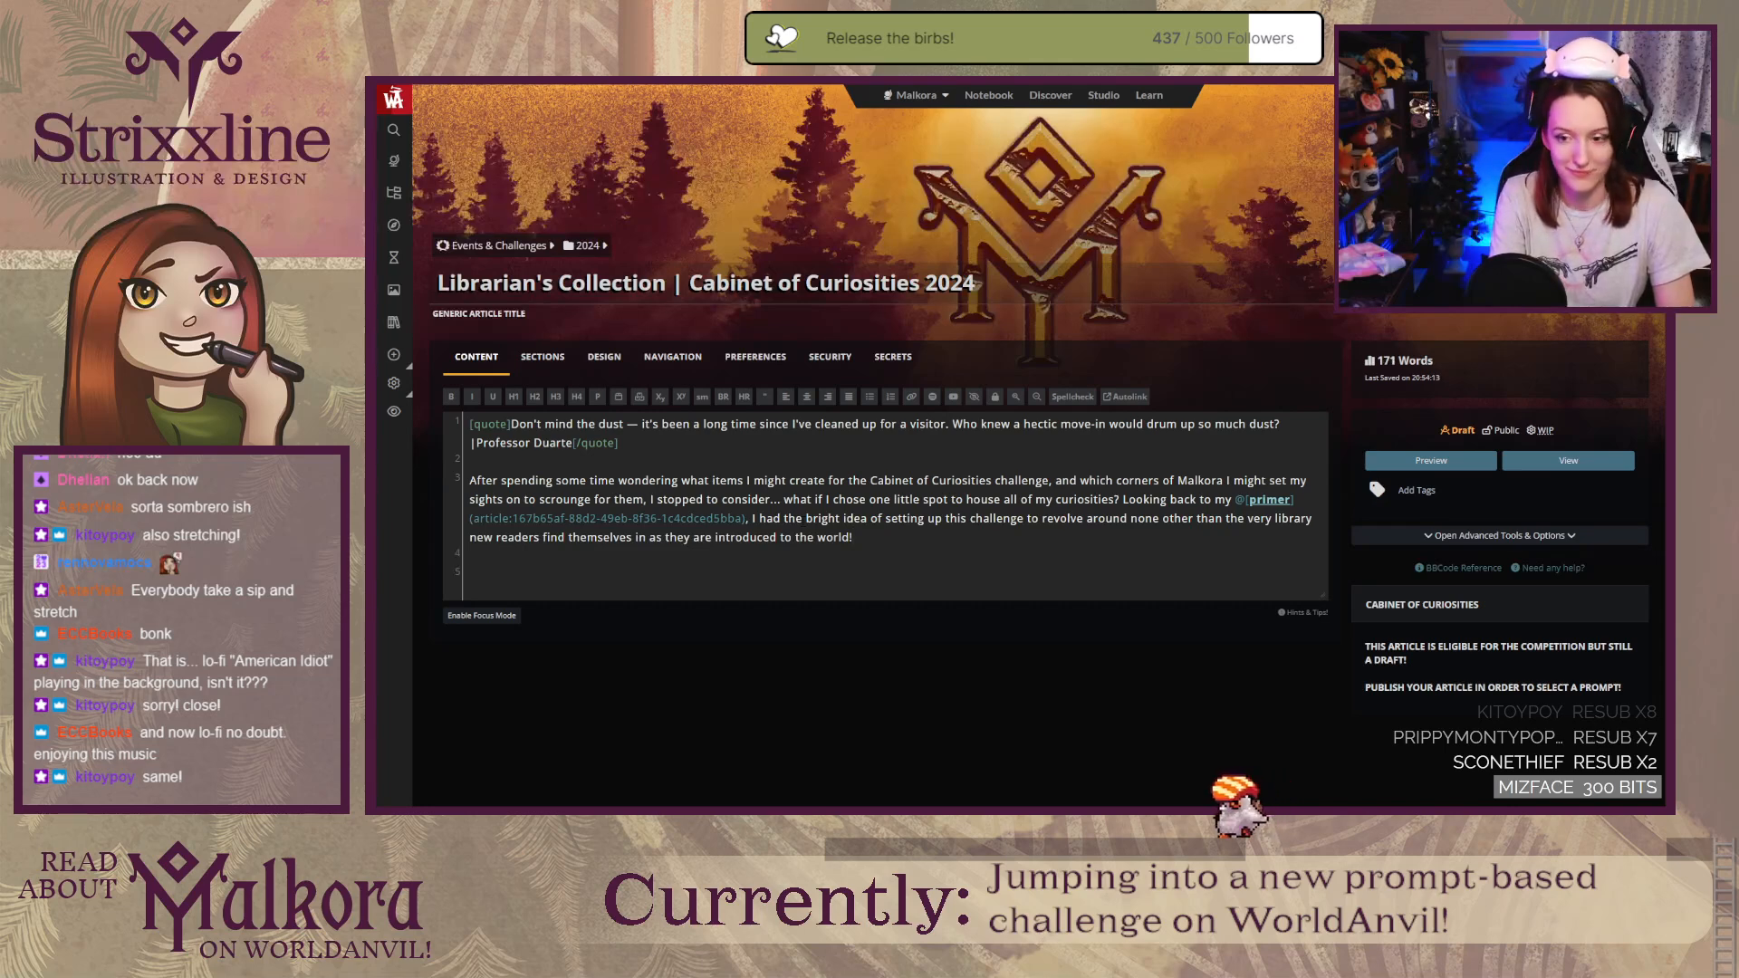
{"action": "type", "text": "As"}
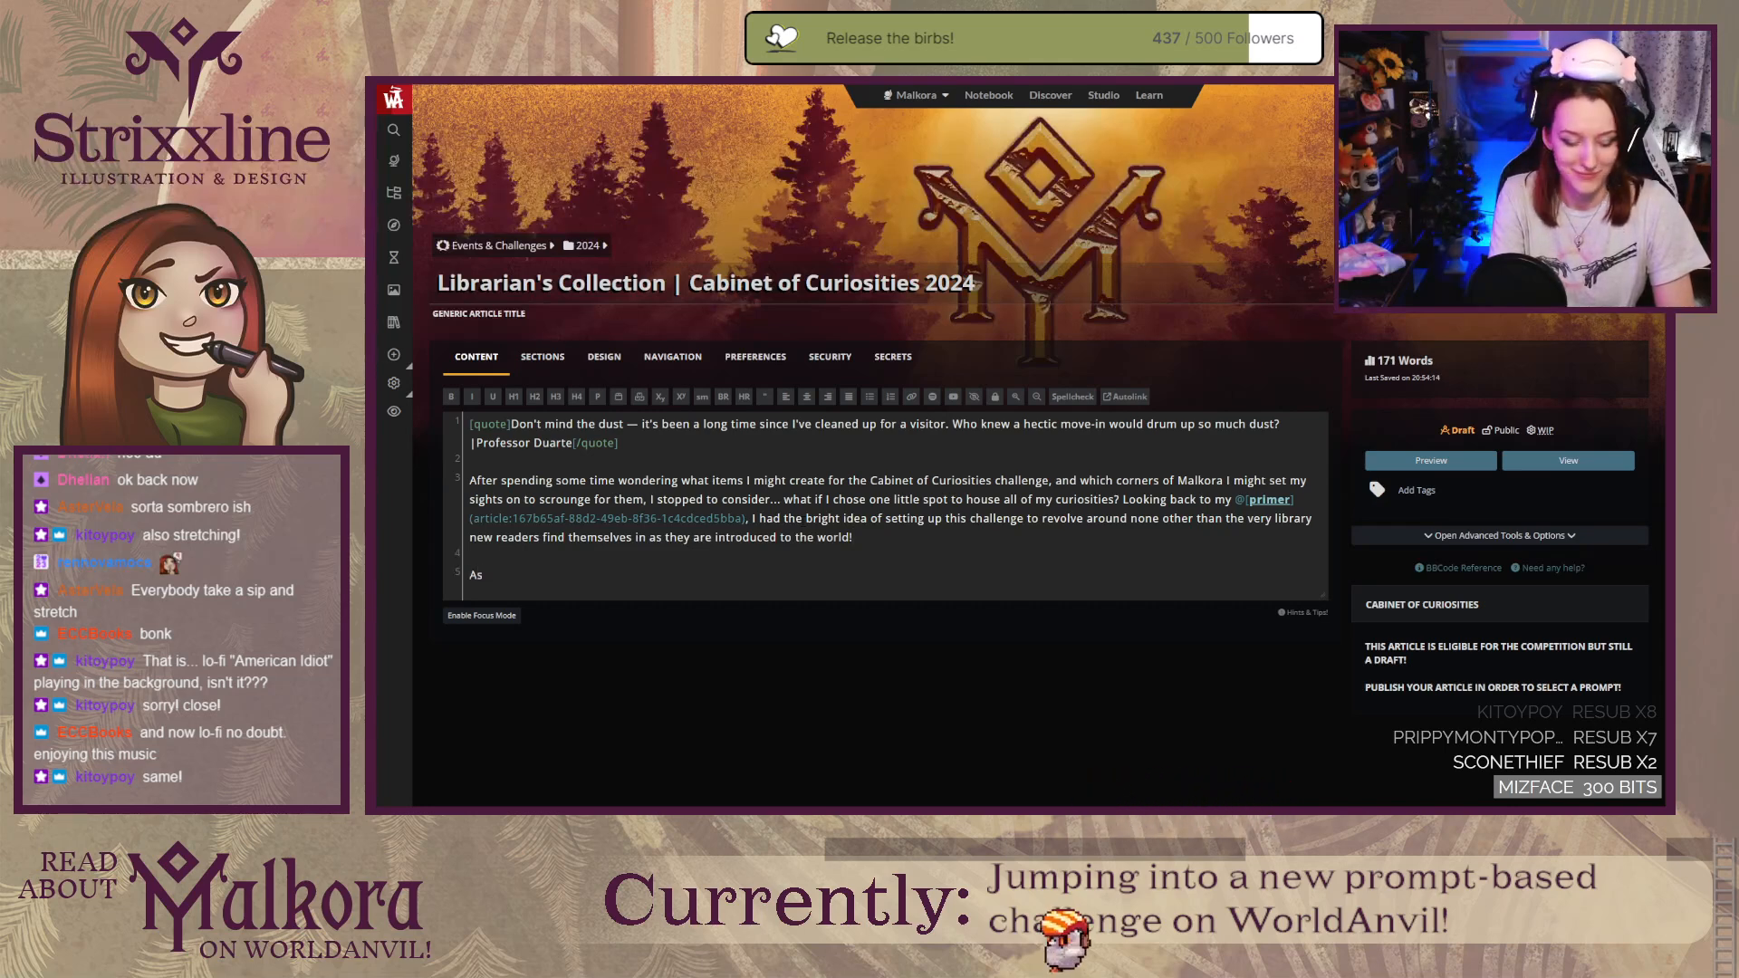
{"action": "key", "text": "BackSpace"}
{"action": "key", "text": "BackSpace"}
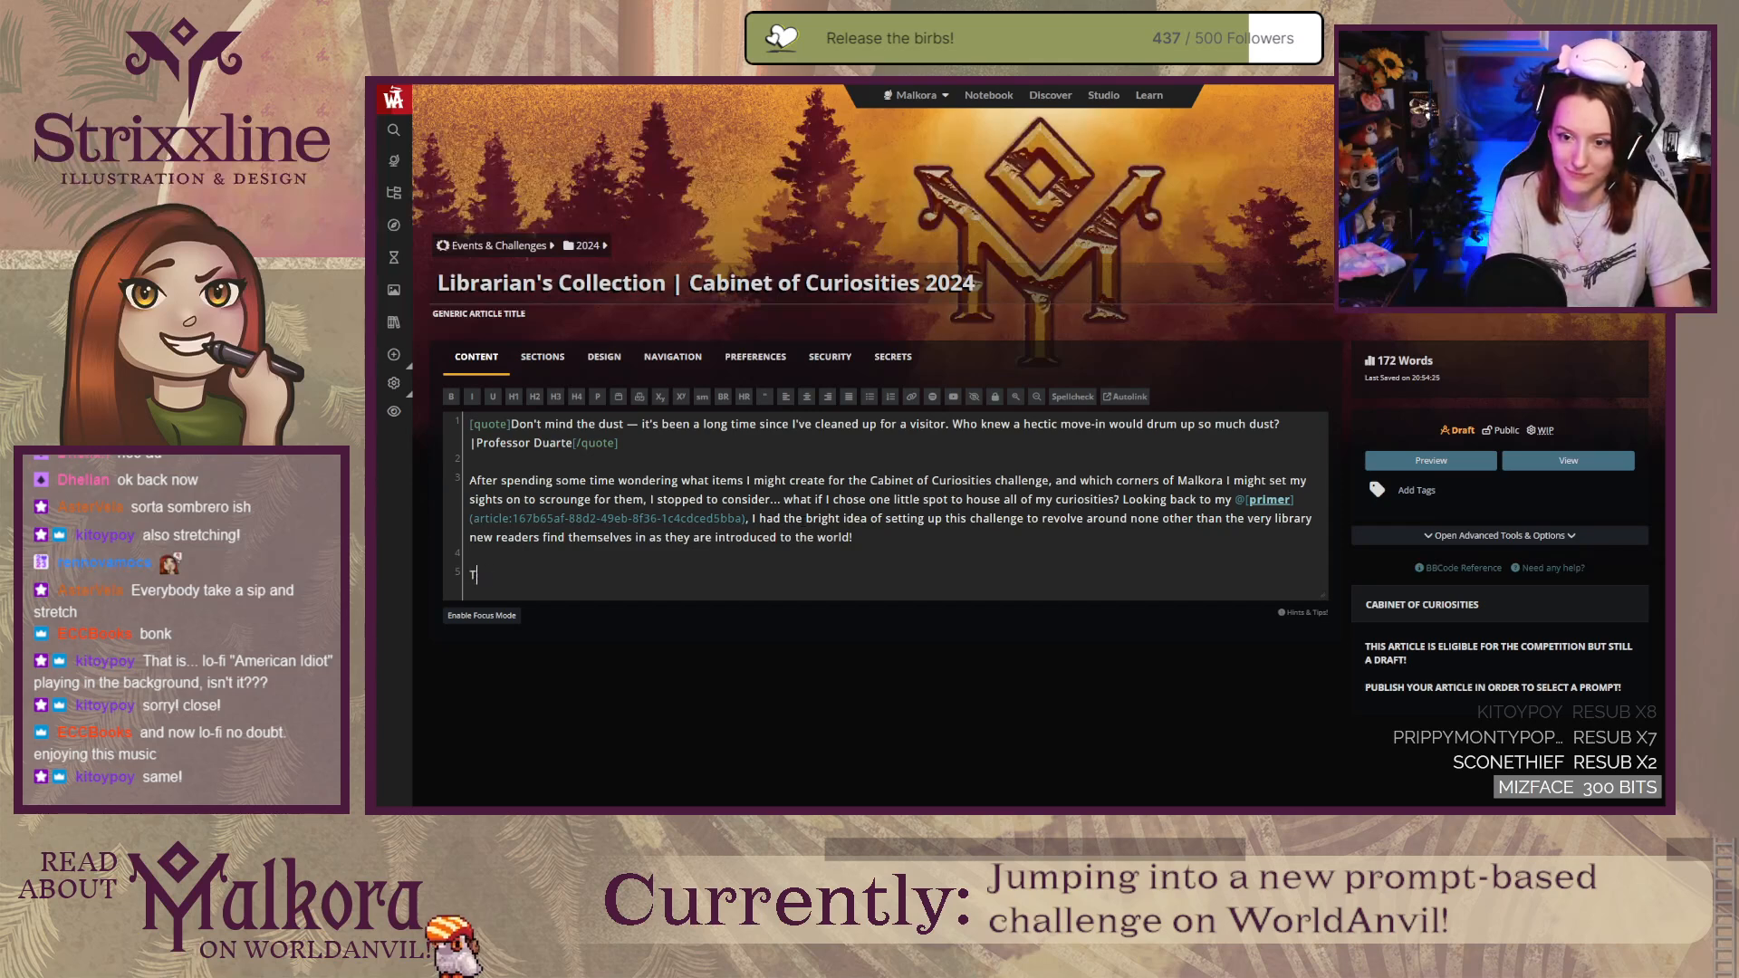
Step: Begin a new paragraph below the introduction with "Professor Tenilon, as former royal educator and advisor, surely had"
{"action": "type", "text": "Professor Tenil"}
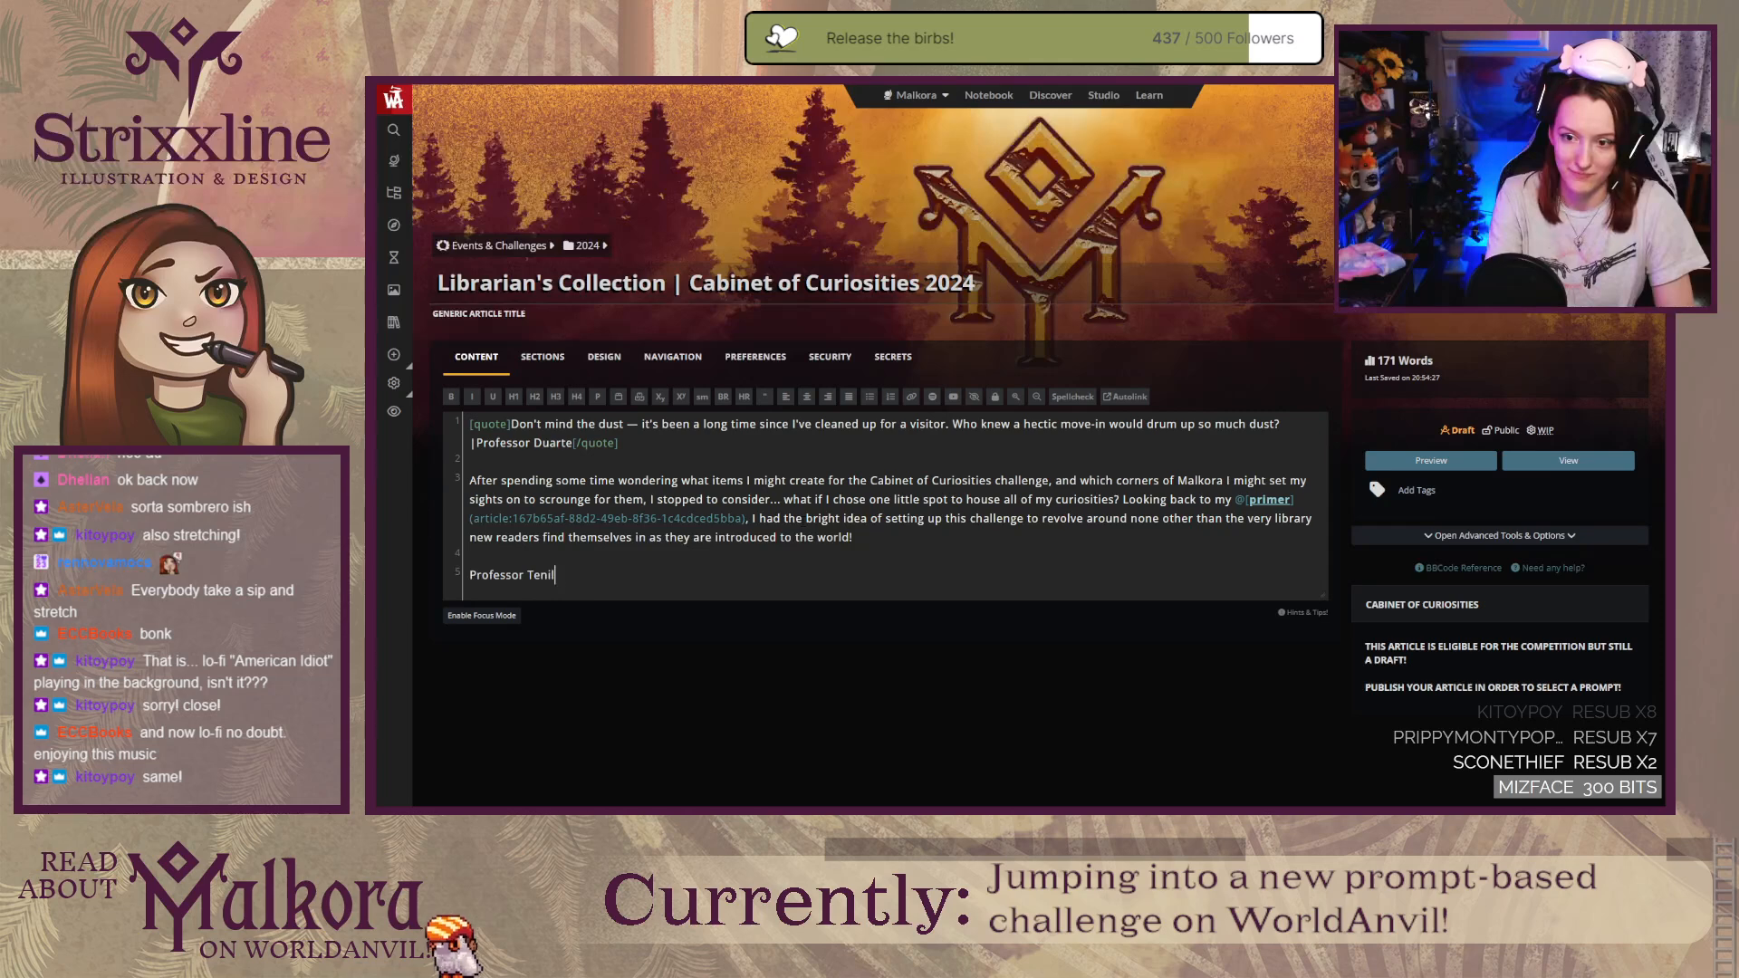
{"action": "type", "text": "on, as"}
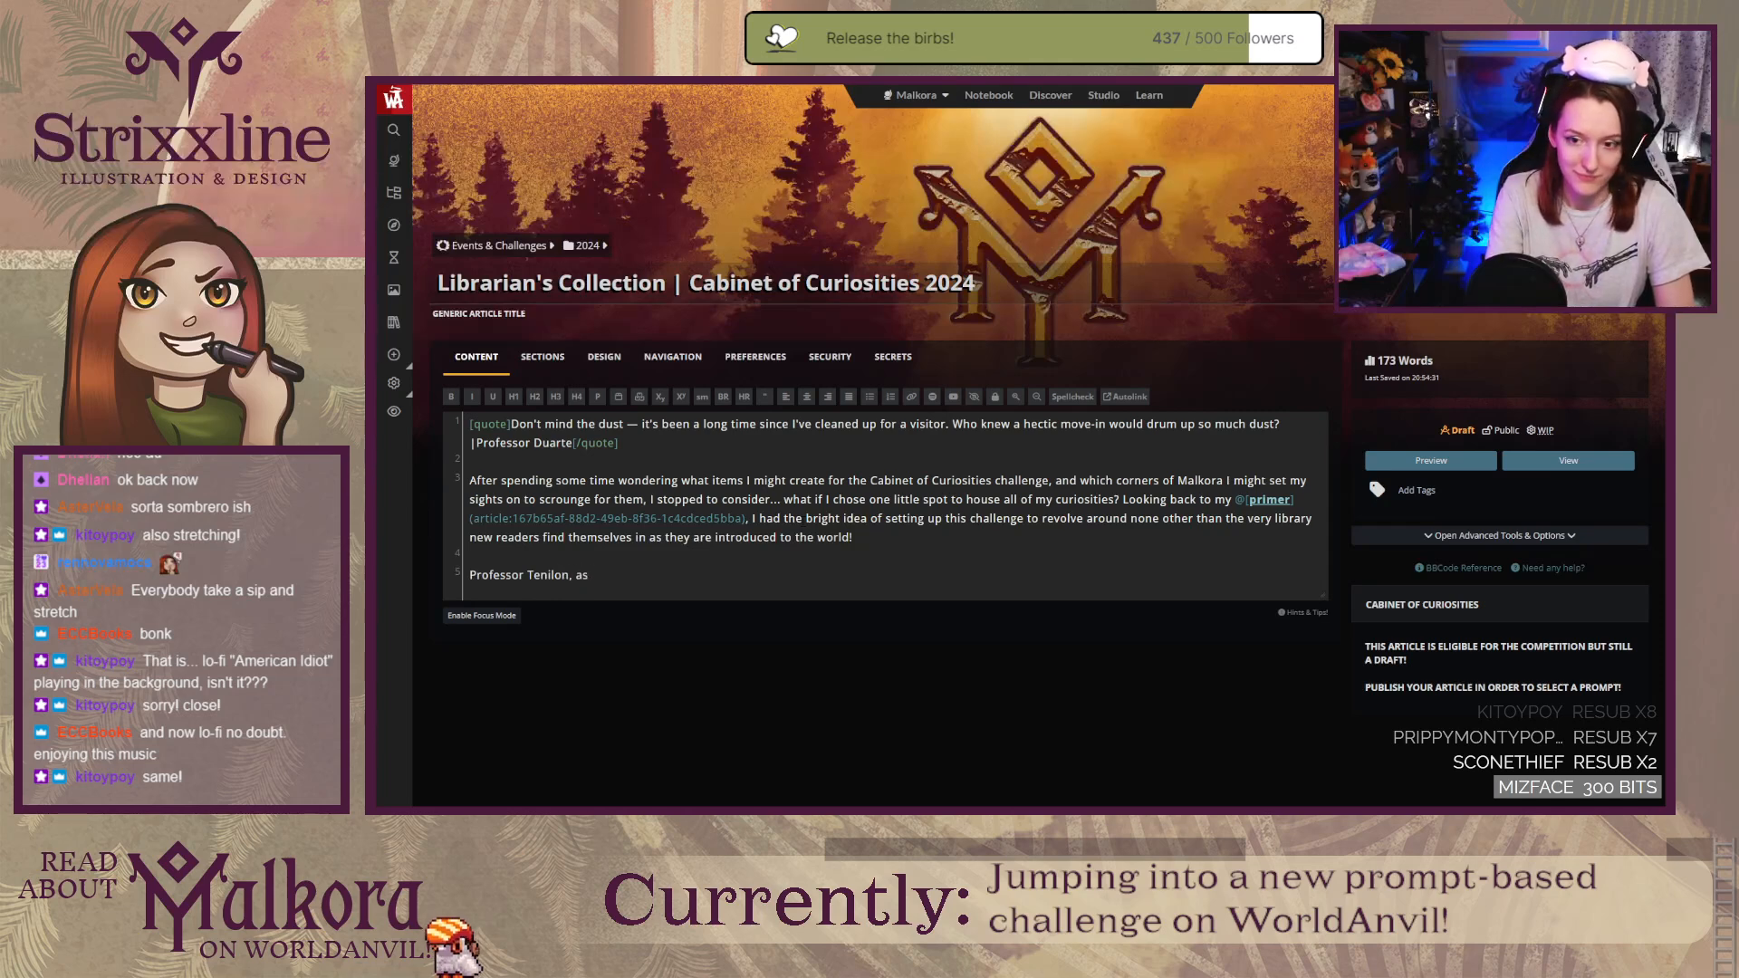
{"action": "type", "text": " former"}
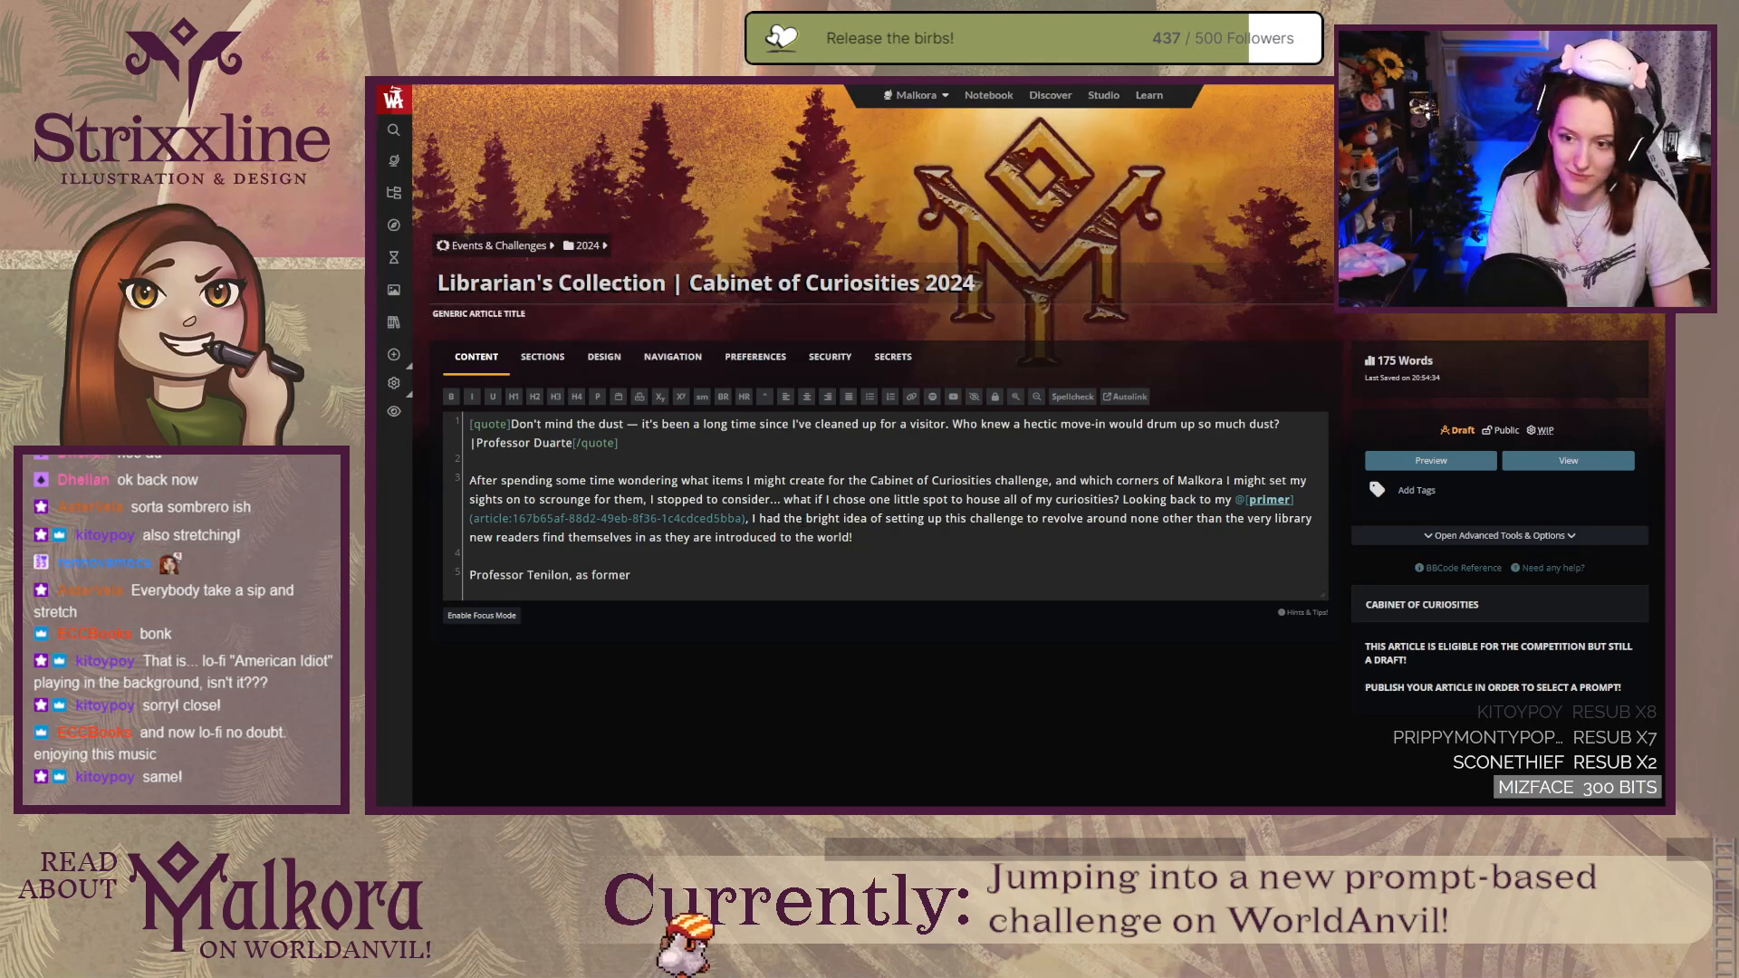
{"action": "type", "text": " royal educator and a"}
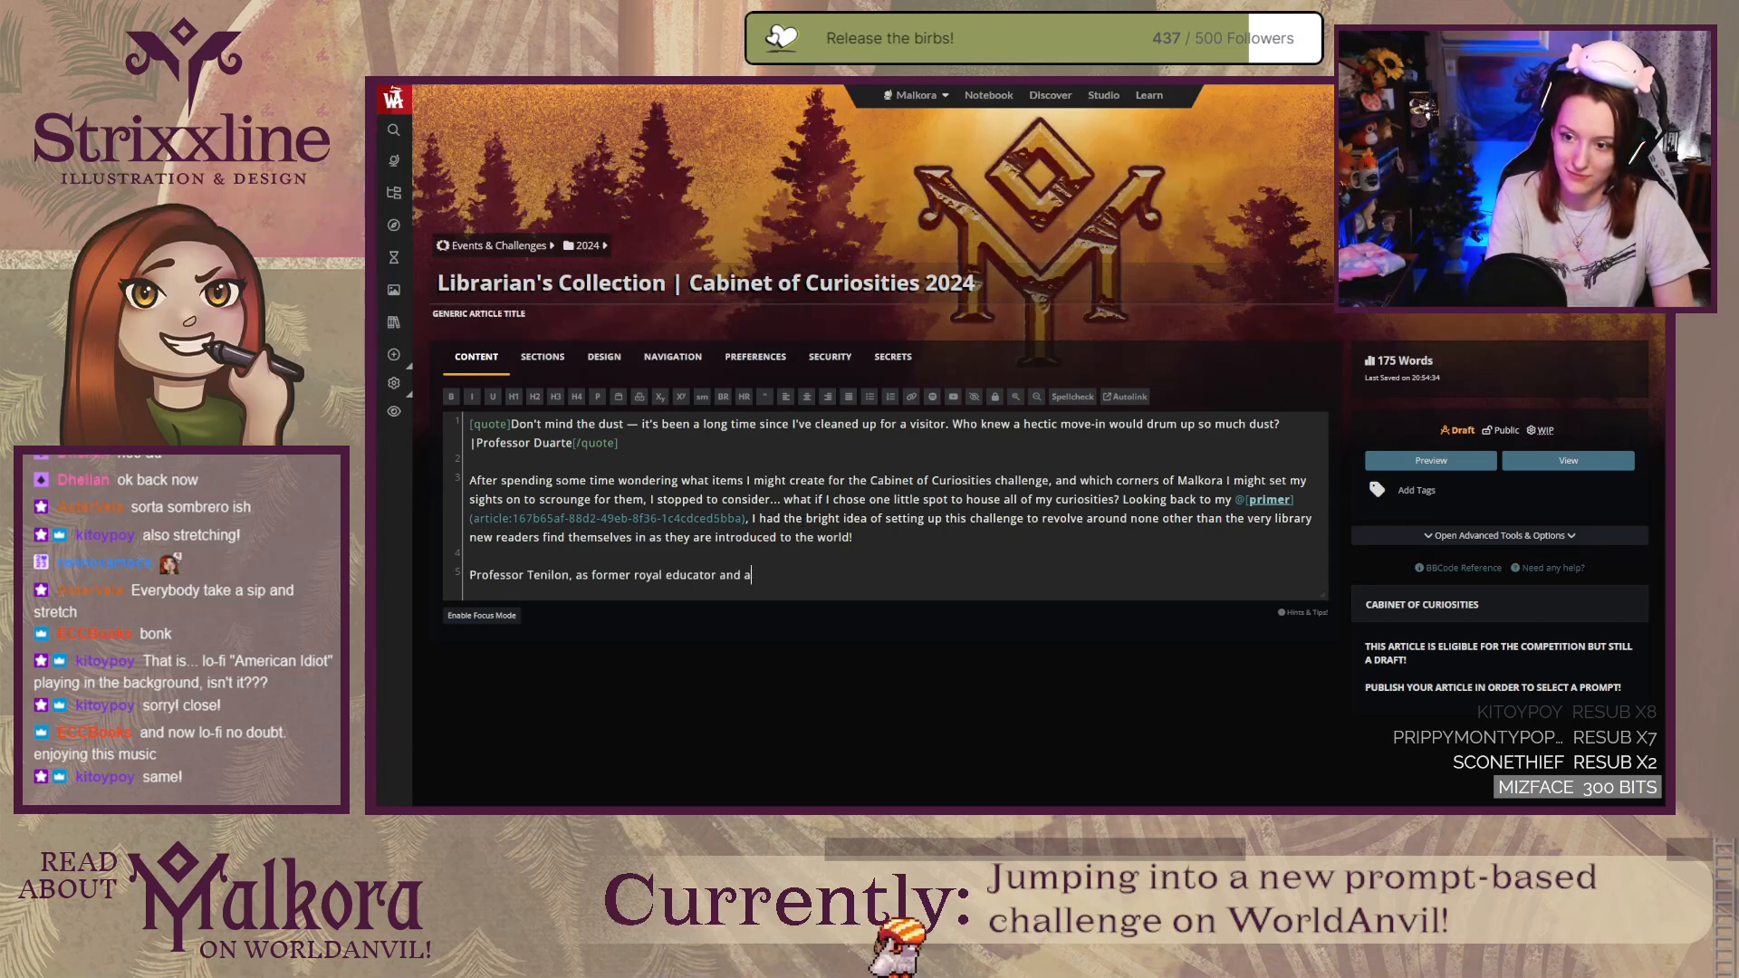
{"action": "type", "text": "dvisor"}
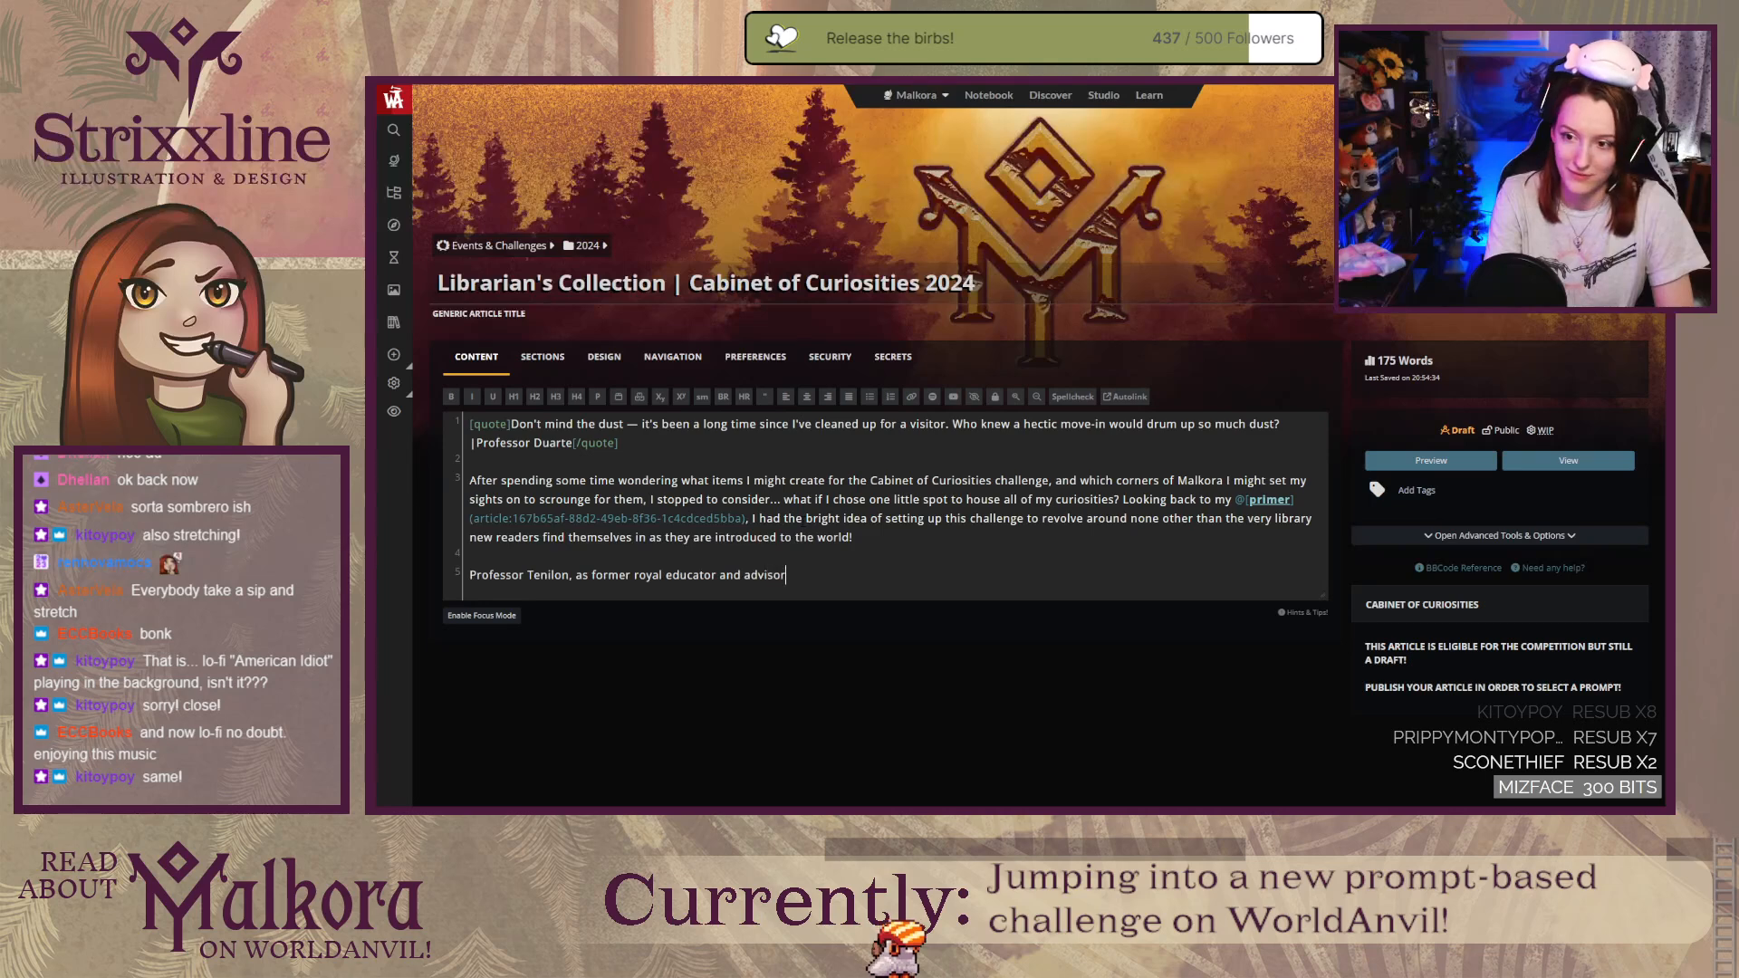
{"action": "type", "text": ", surely had"}
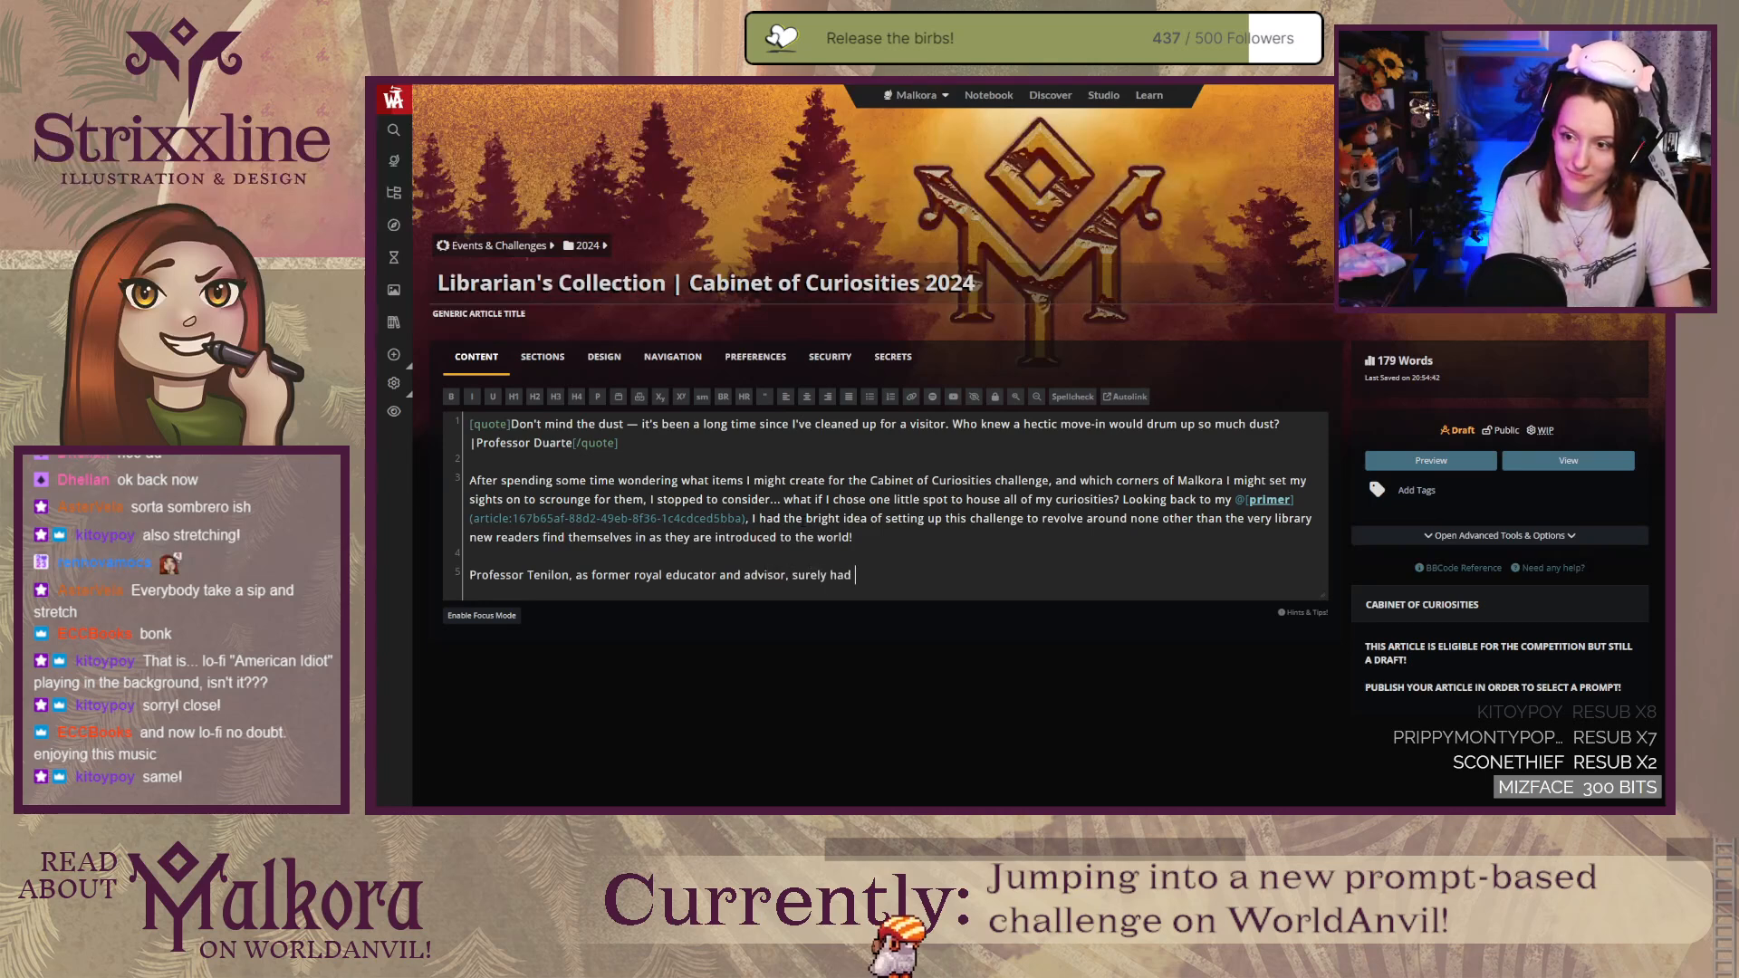
Step: Continue the sentence with "some trinkets and relics laying around his dusty library"
{"action": "type", "text": " some trinke"}
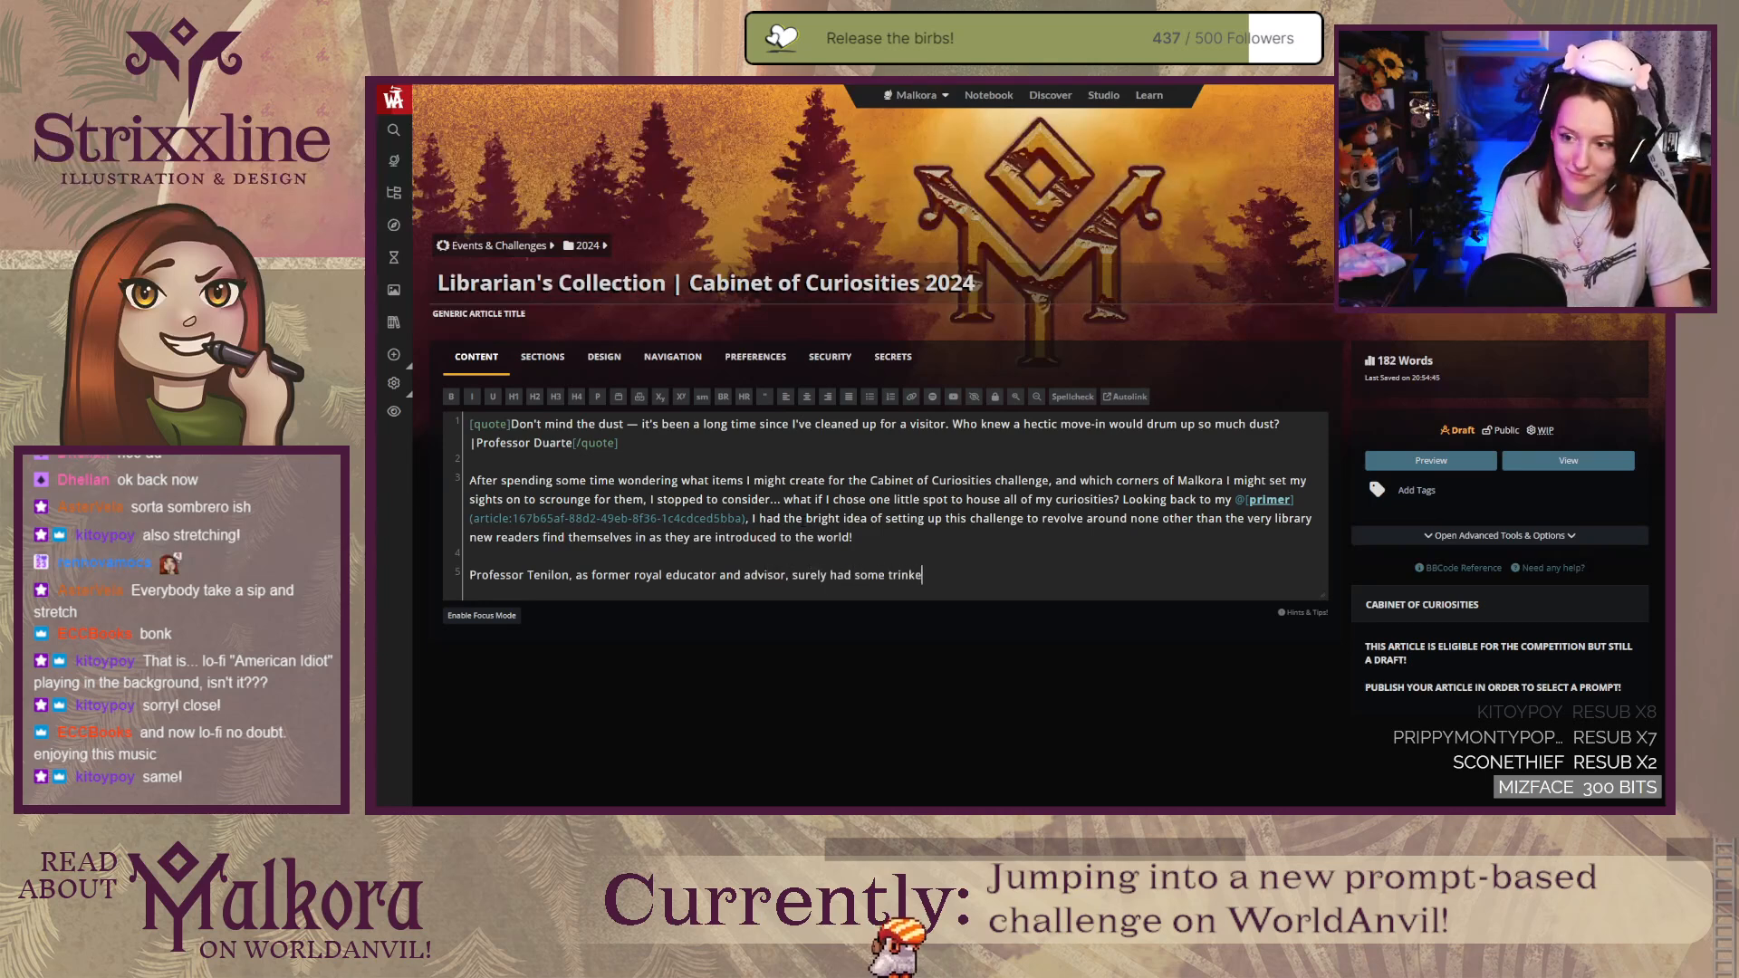
{"action": "type", "text": "ts and"}
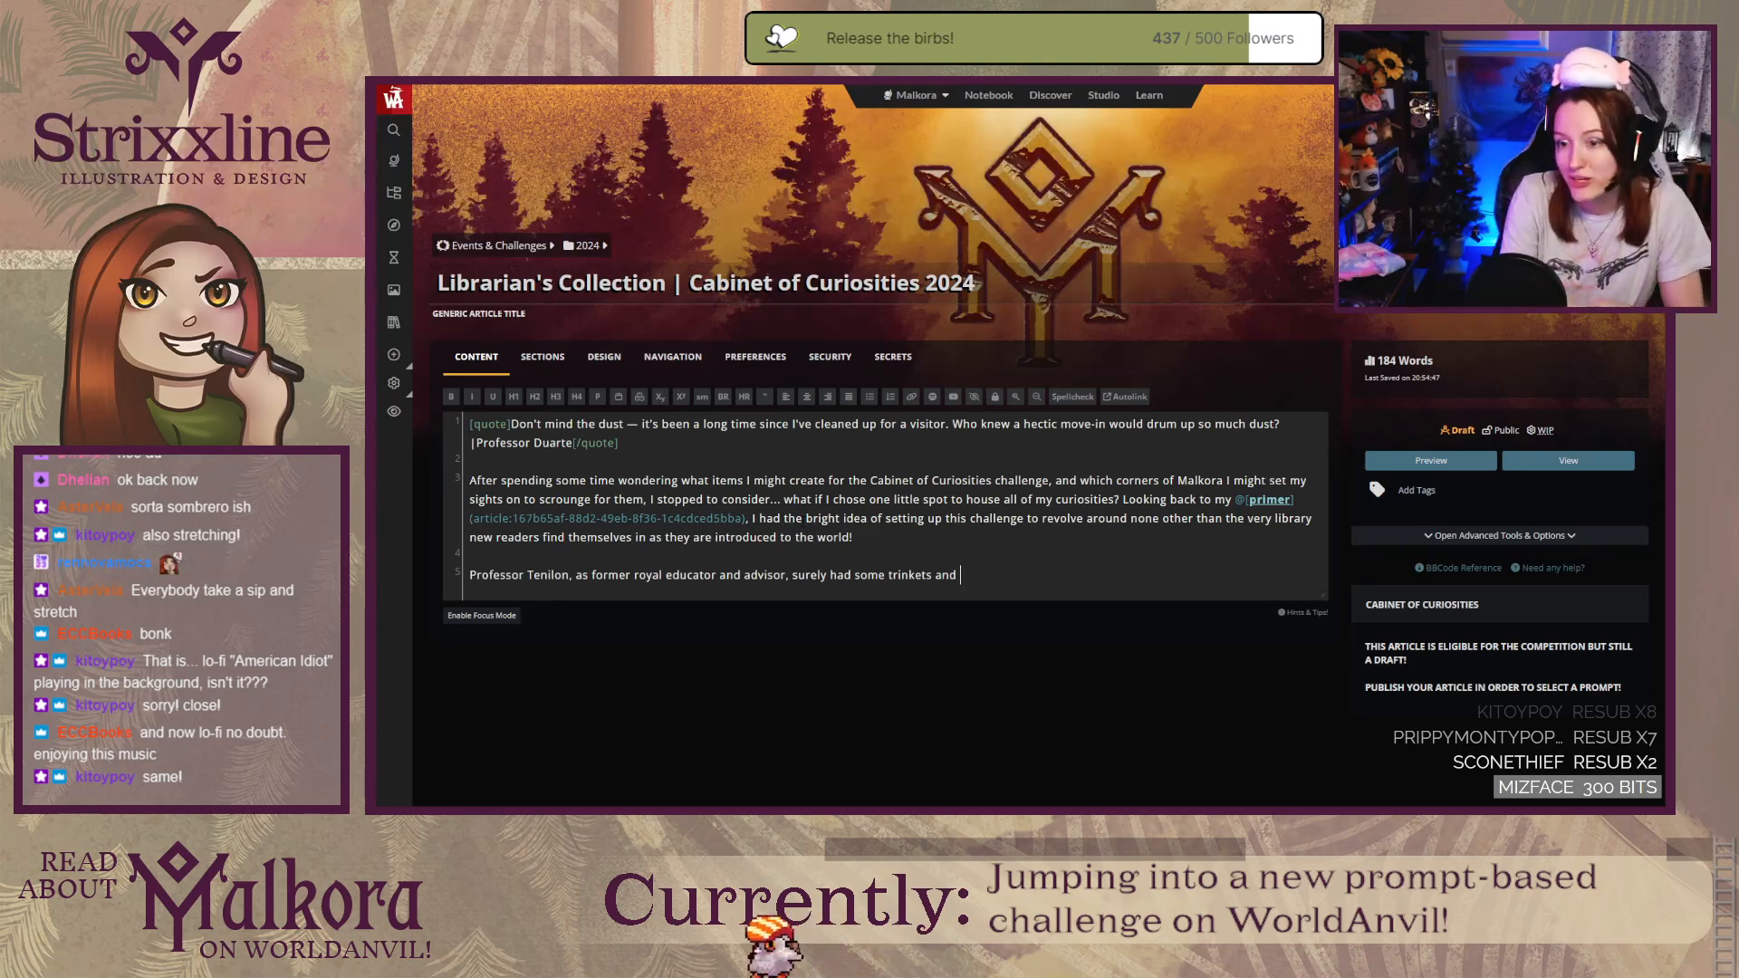
{"action": "type", "text": "r"}
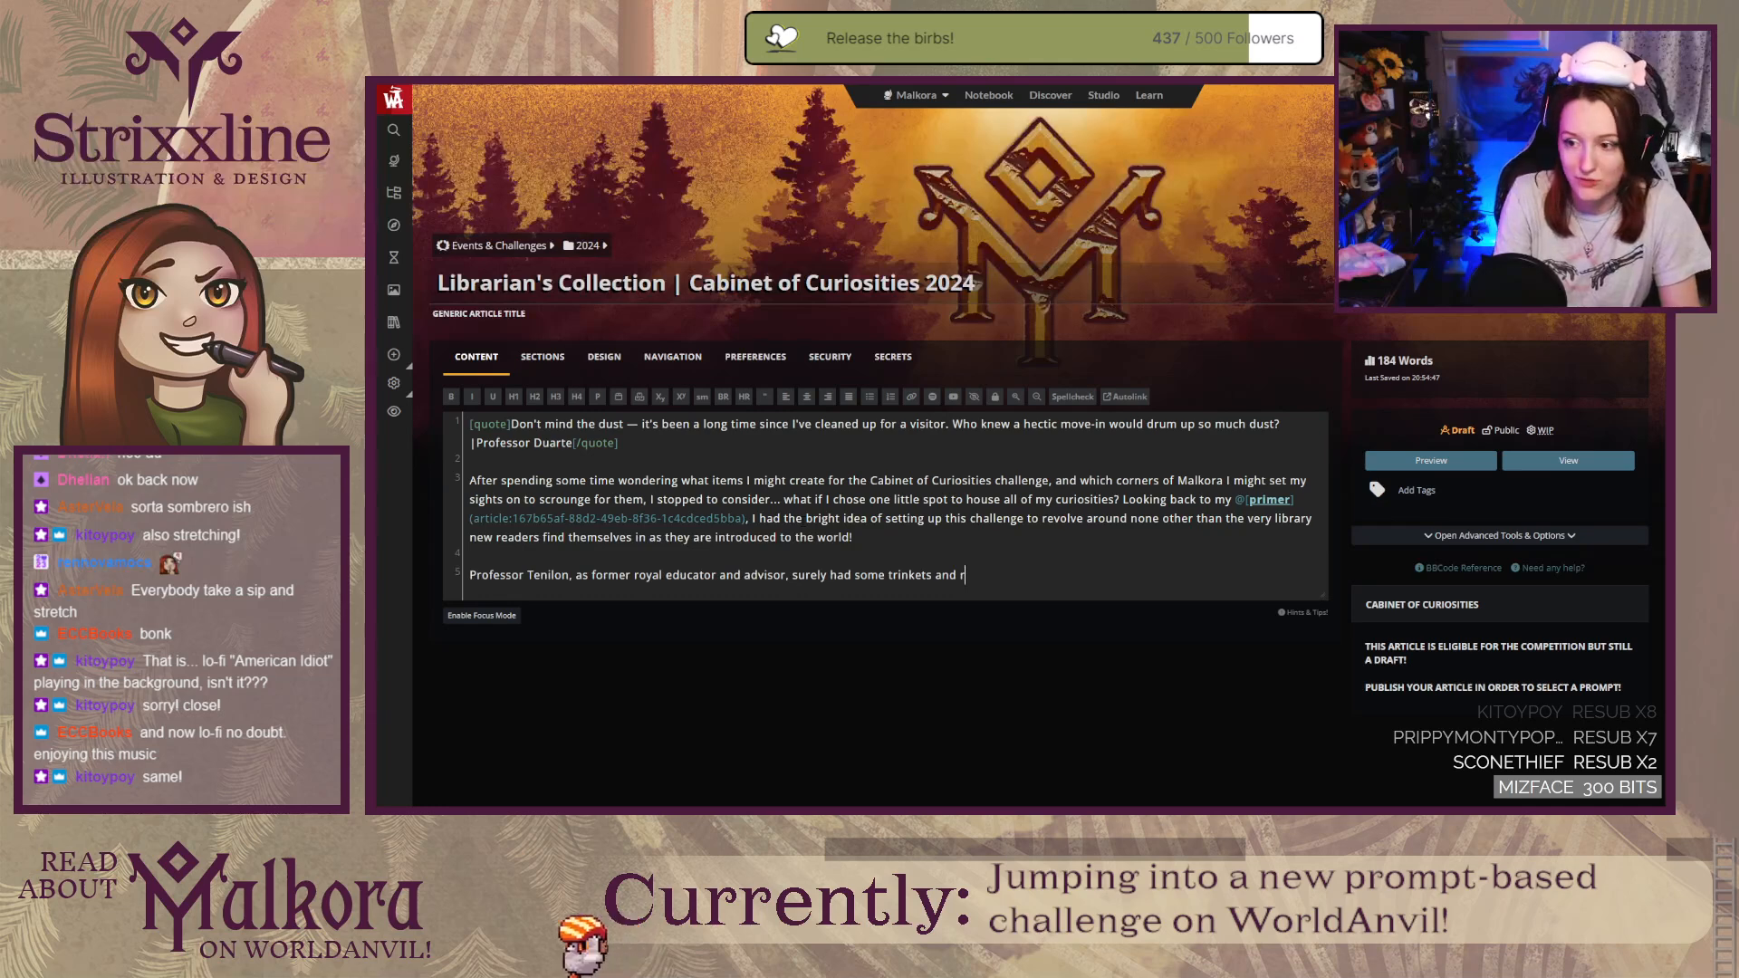
{"action": "type", "text": "elics"}
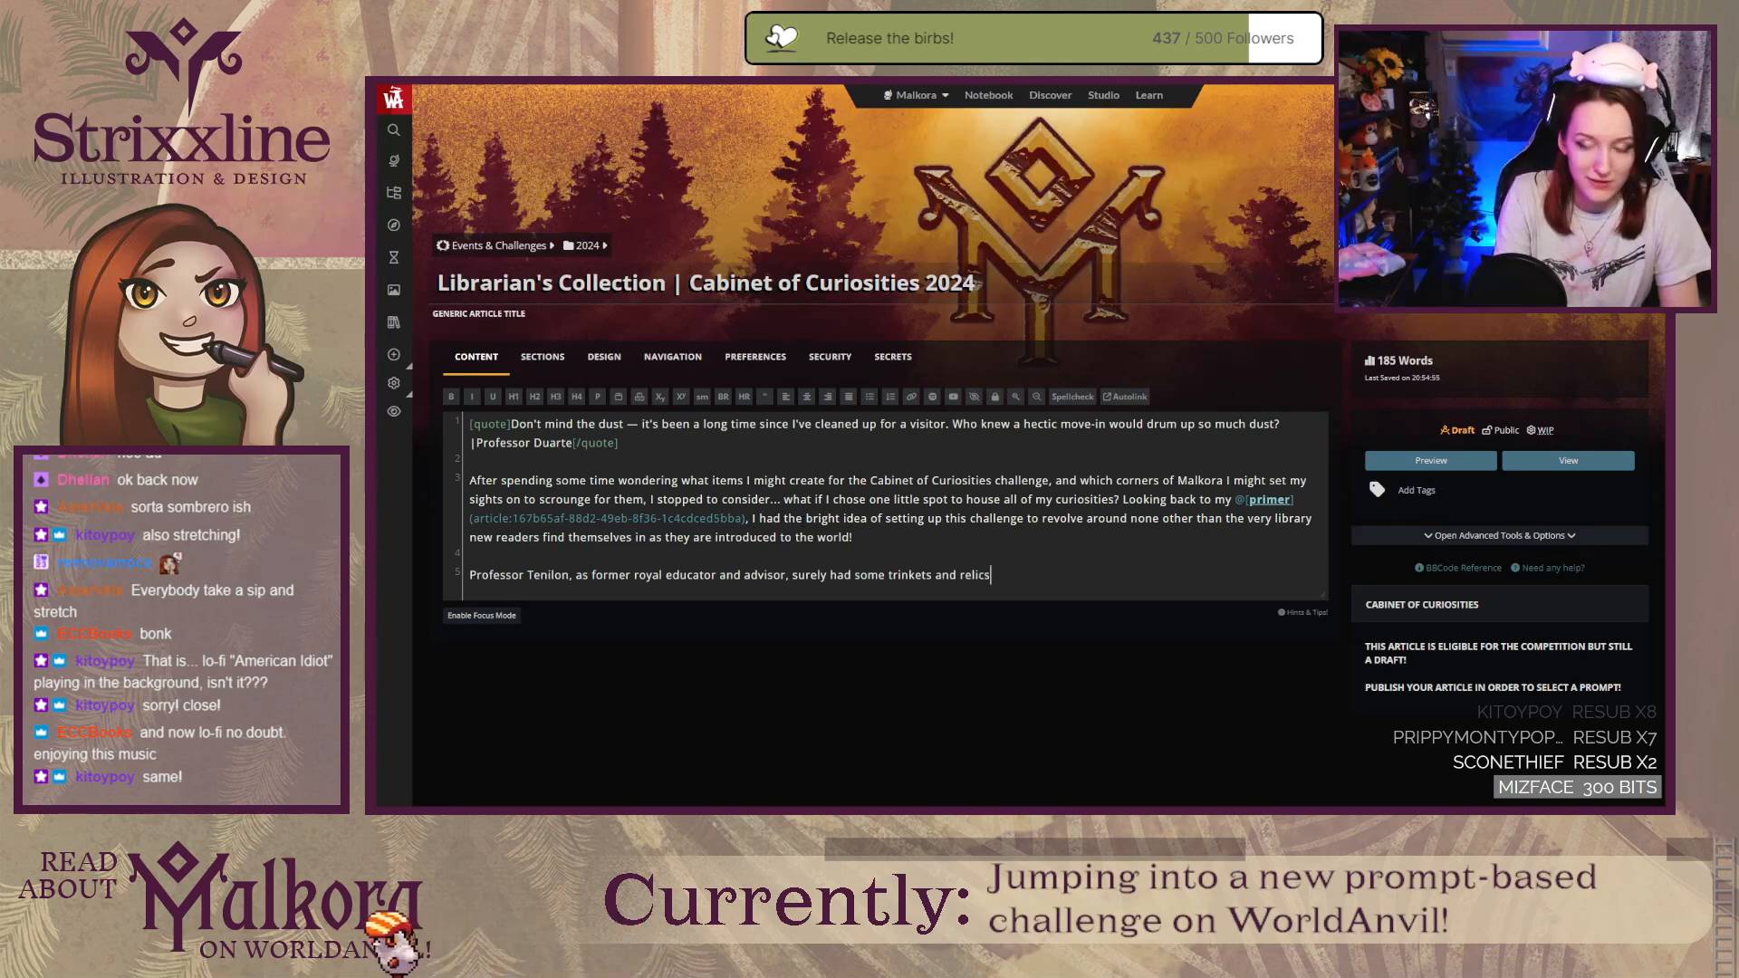
{"action": "type", "text": " I"}
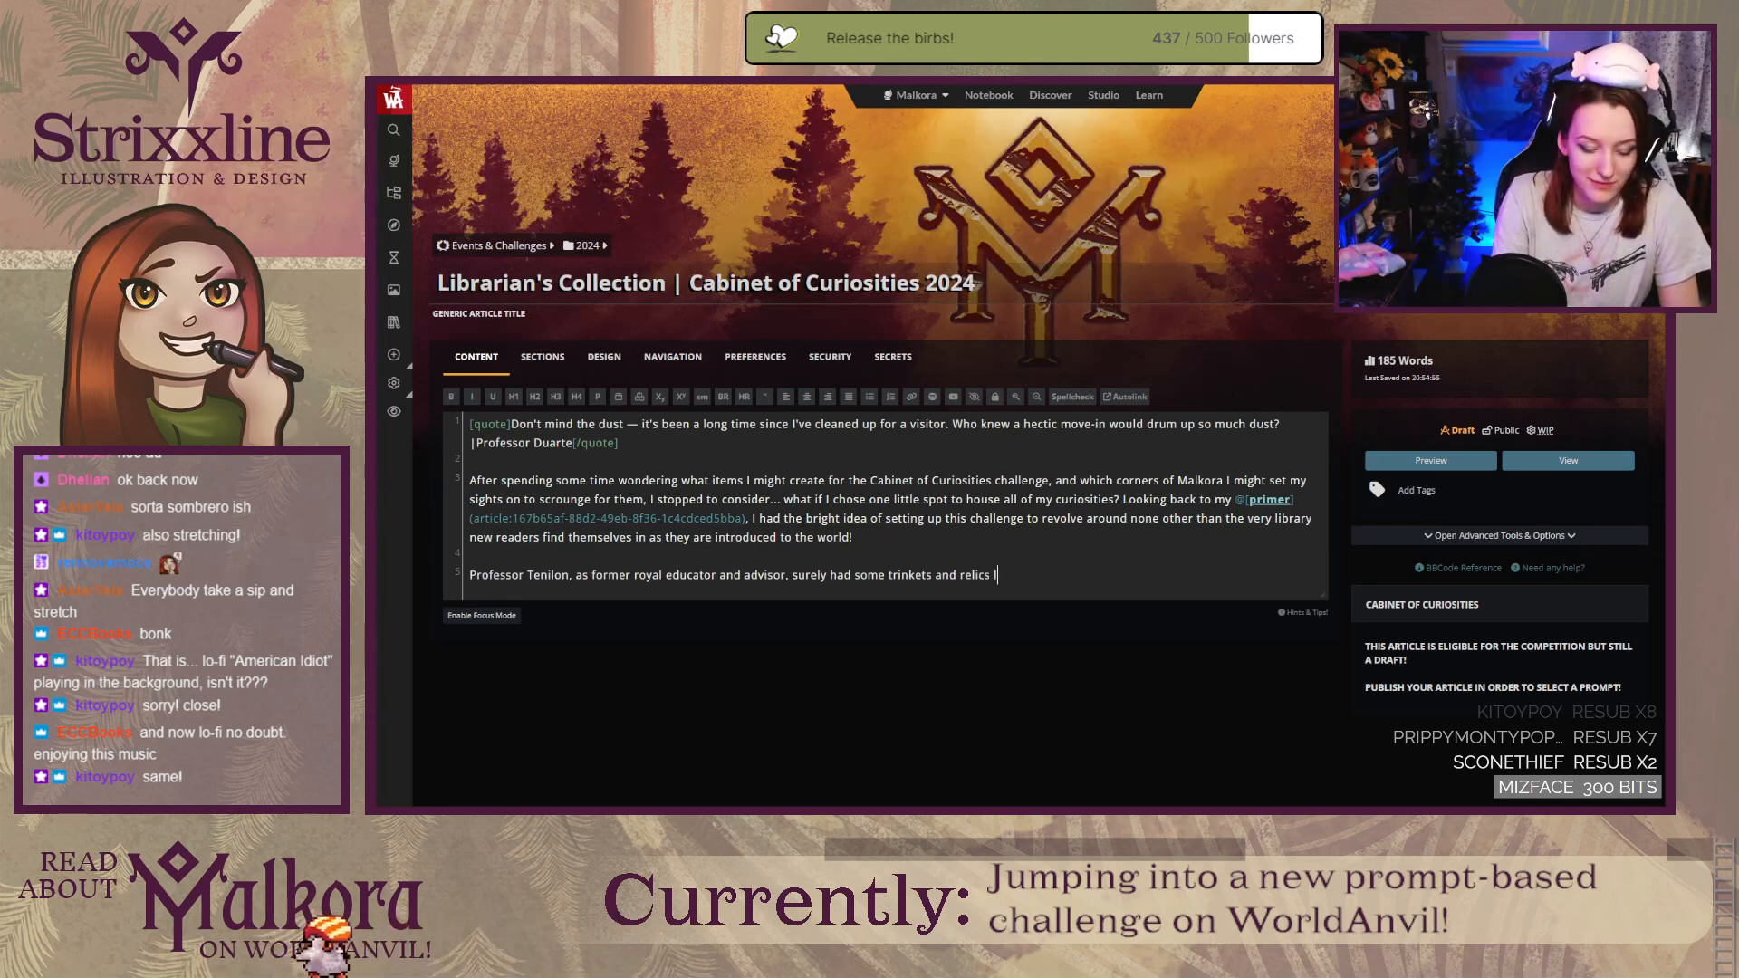
{"action": "type", "text": "aying around his dusty"}
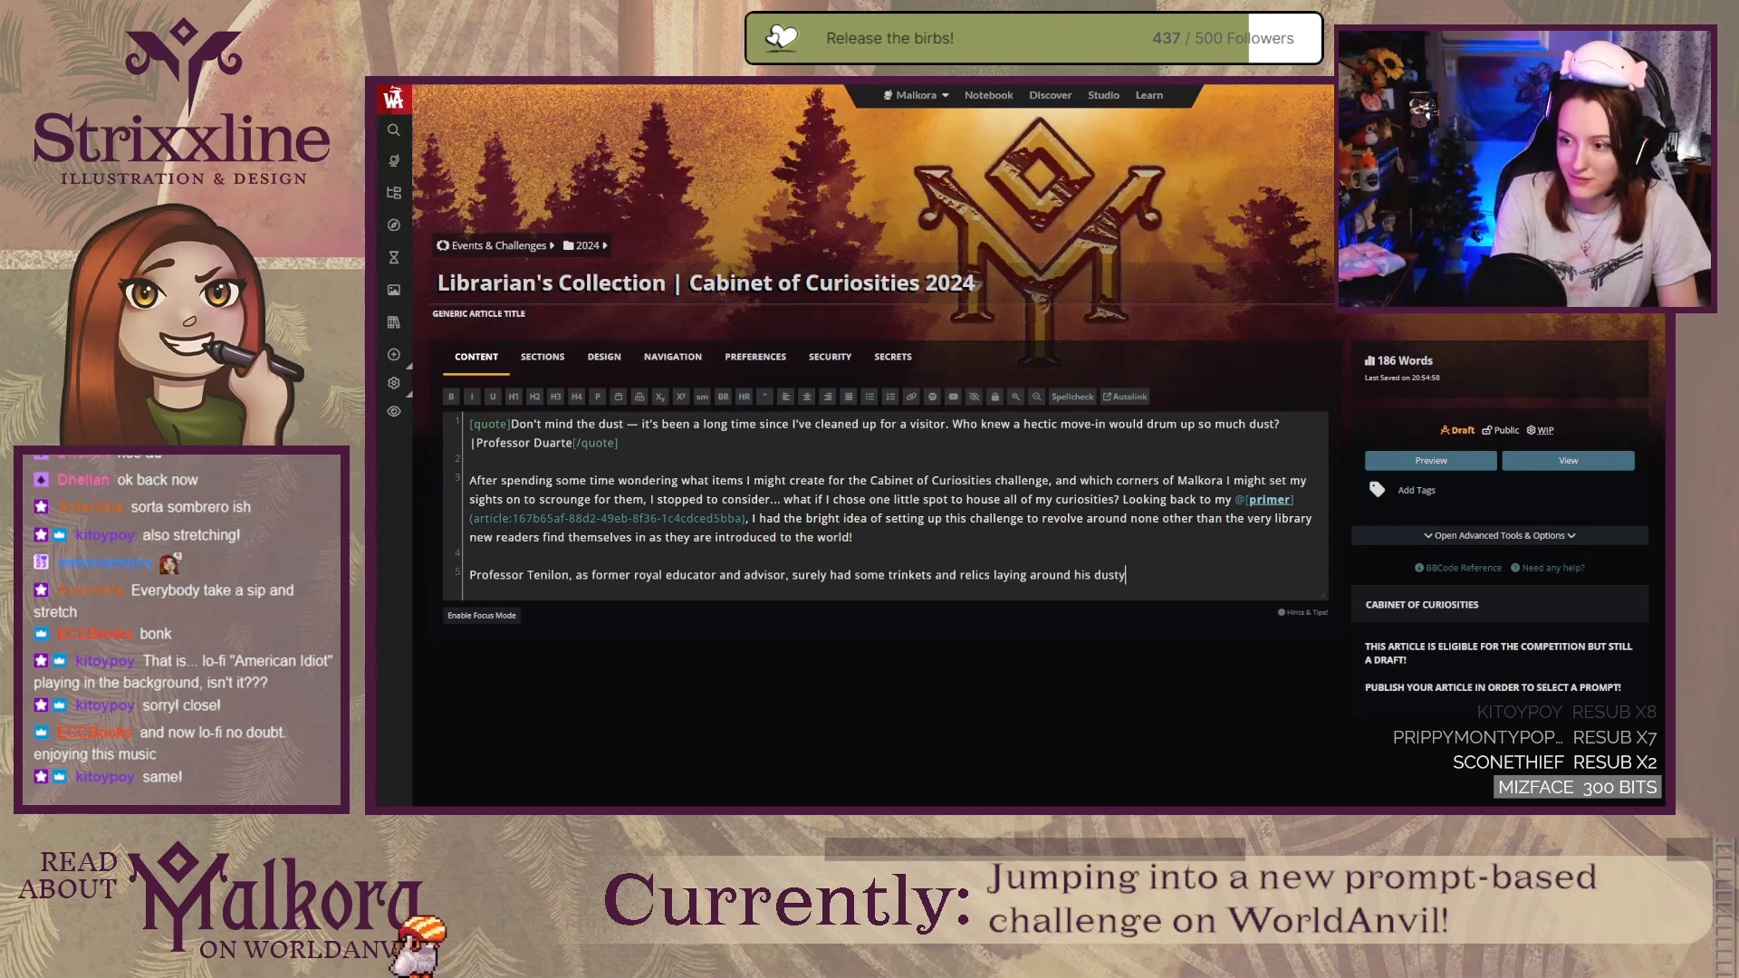
{"action": "type", "text": " library"}
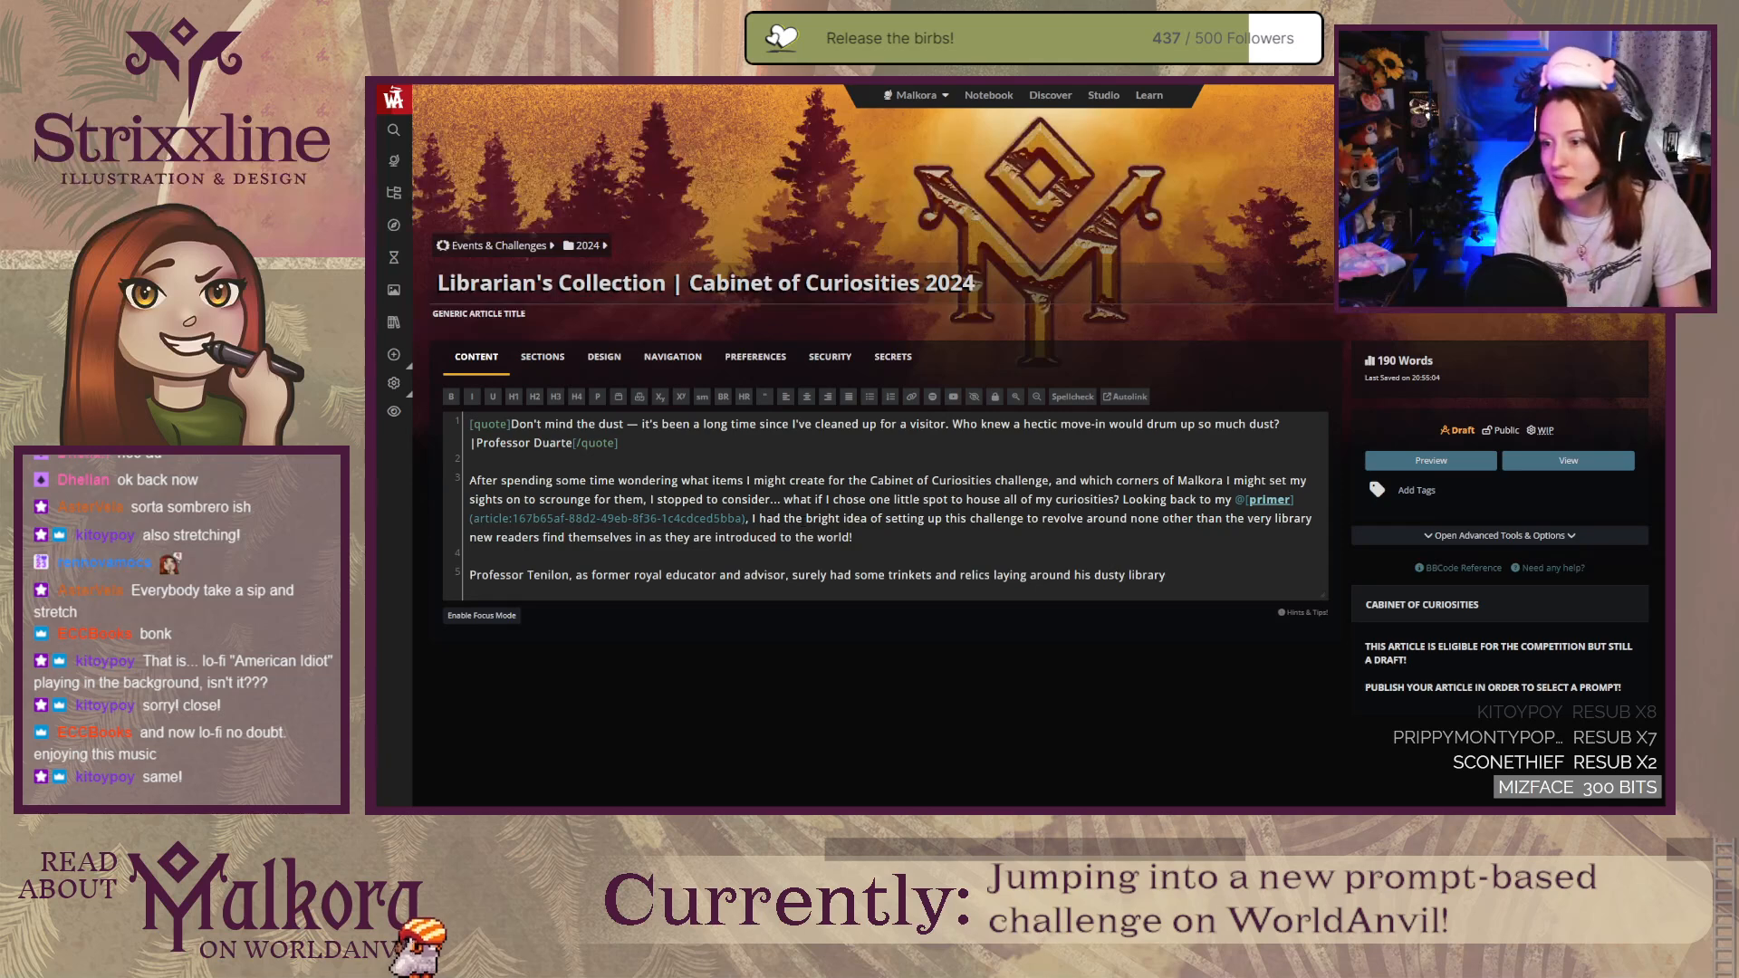
Step: Finish the paragraph with "for us to find, and bringing some of them to you is my objective for this challenge!"
{"action": "type", "text": " for us to fin"}
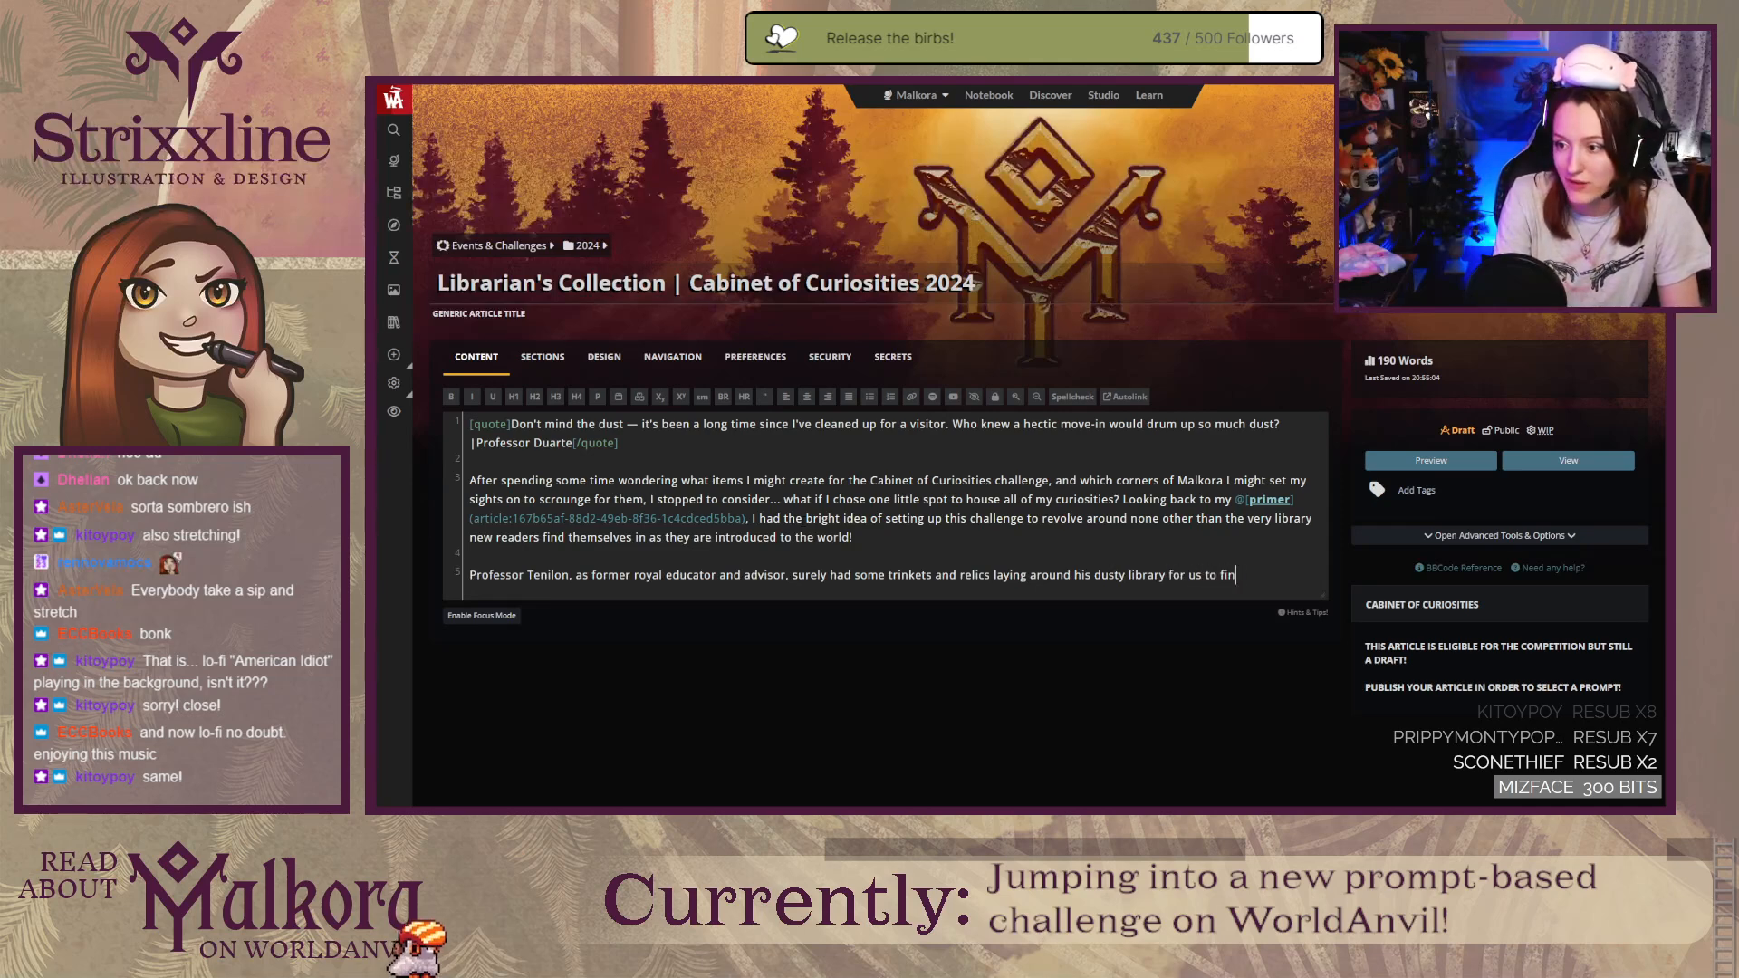
{"action": "type", "text": "d, and"}
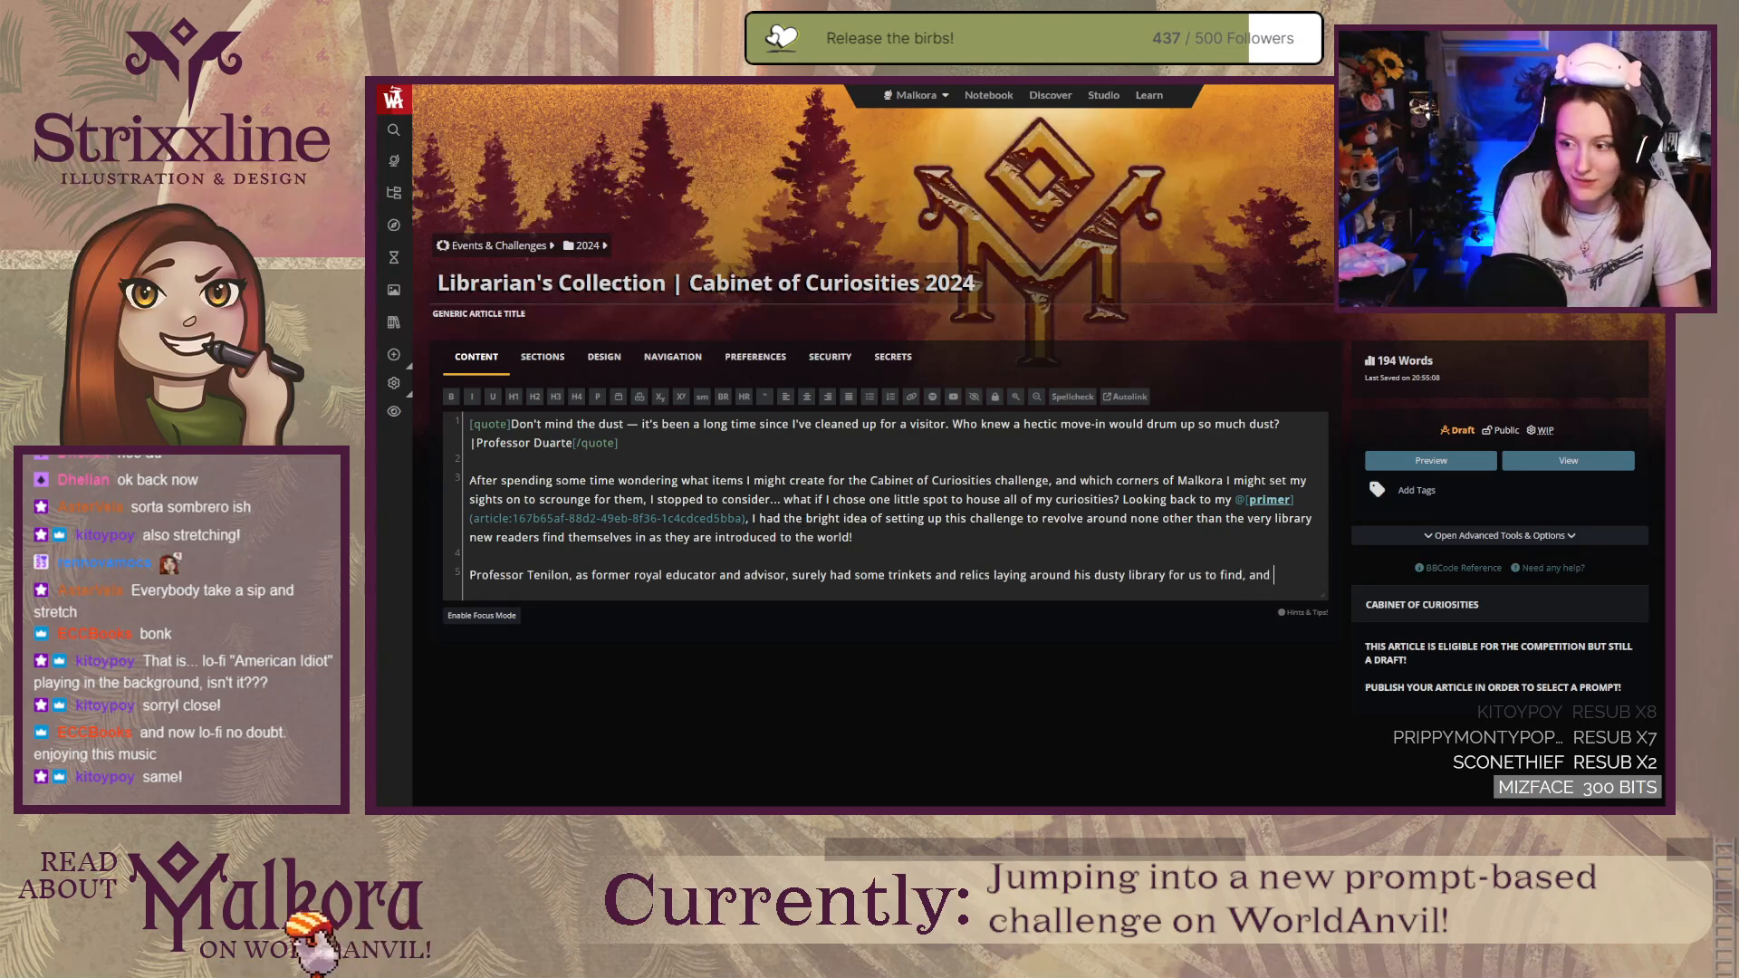
{"action": "type", "text": " brin"}
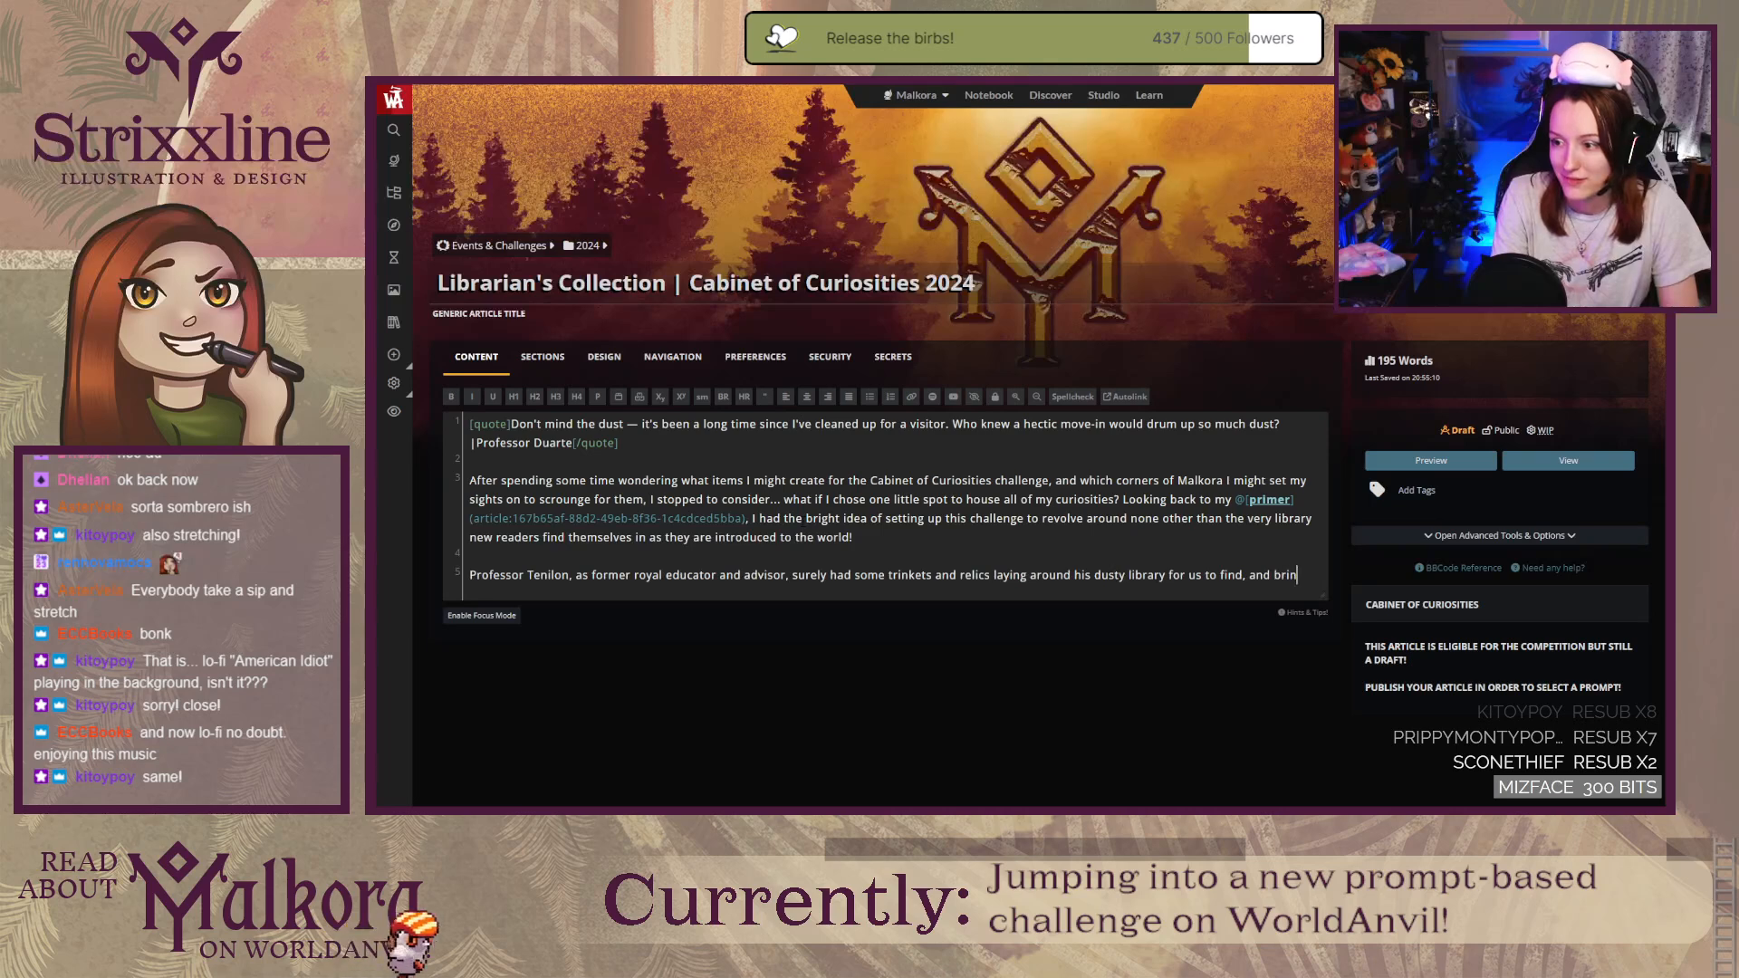
{"action": "type", "text": "ging som"}
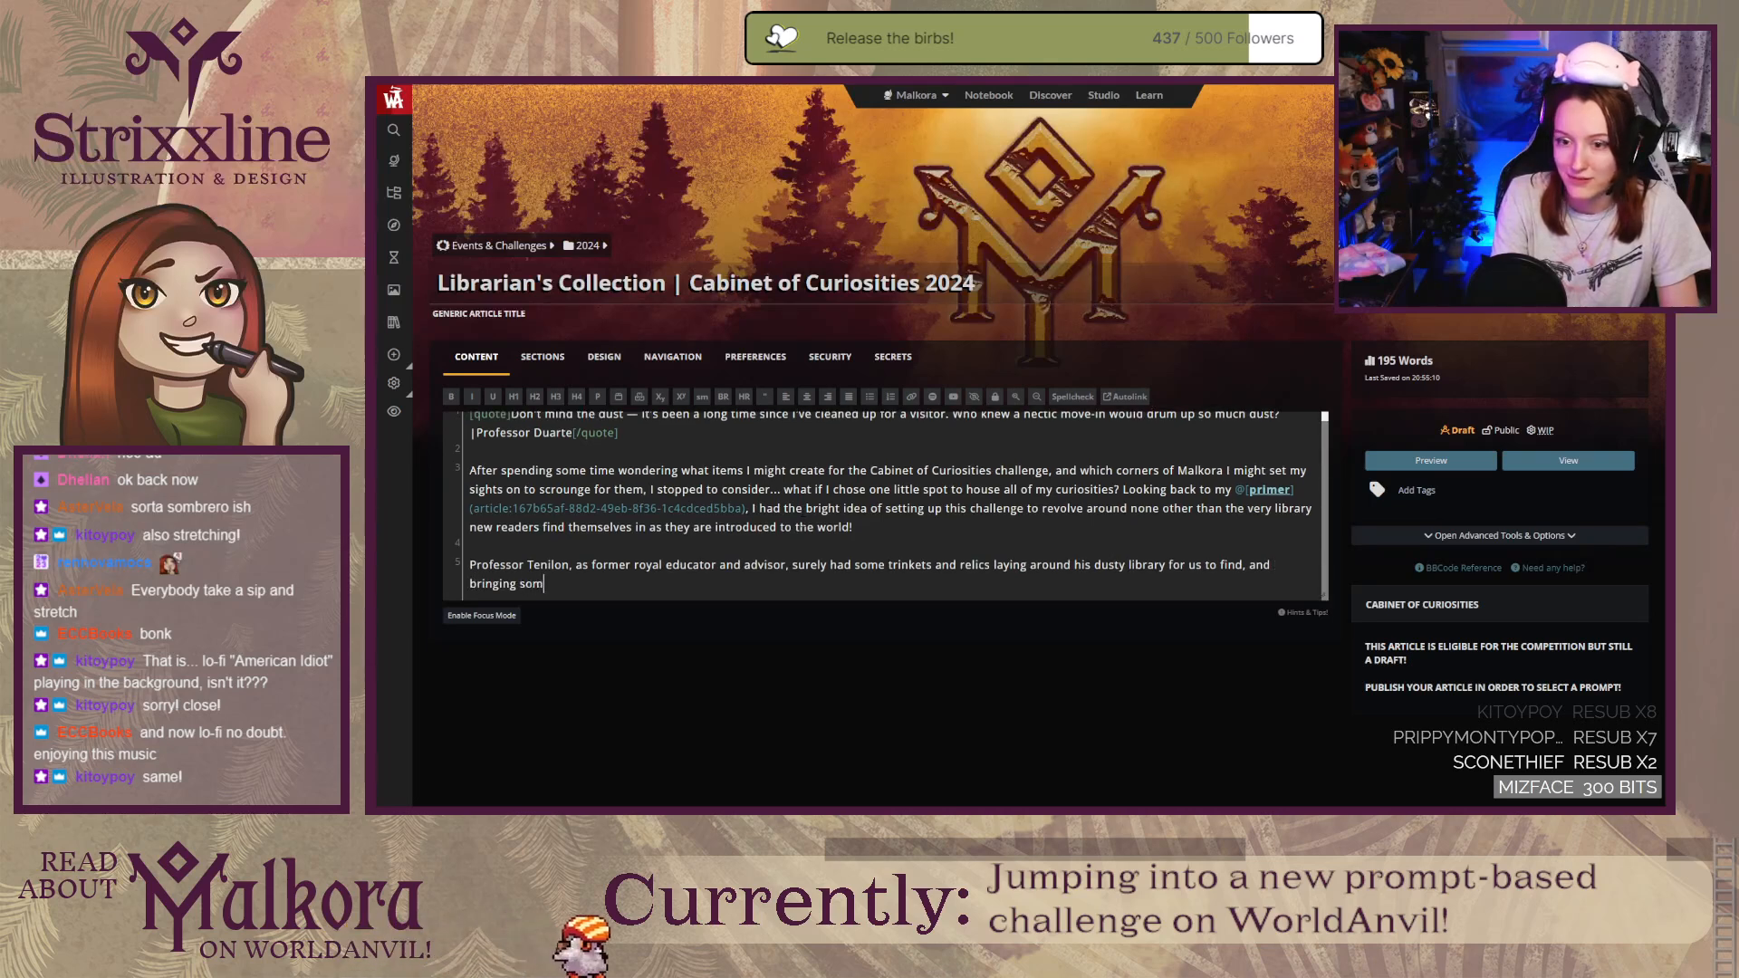
{"action": "type", "text": "e of them to you is"}
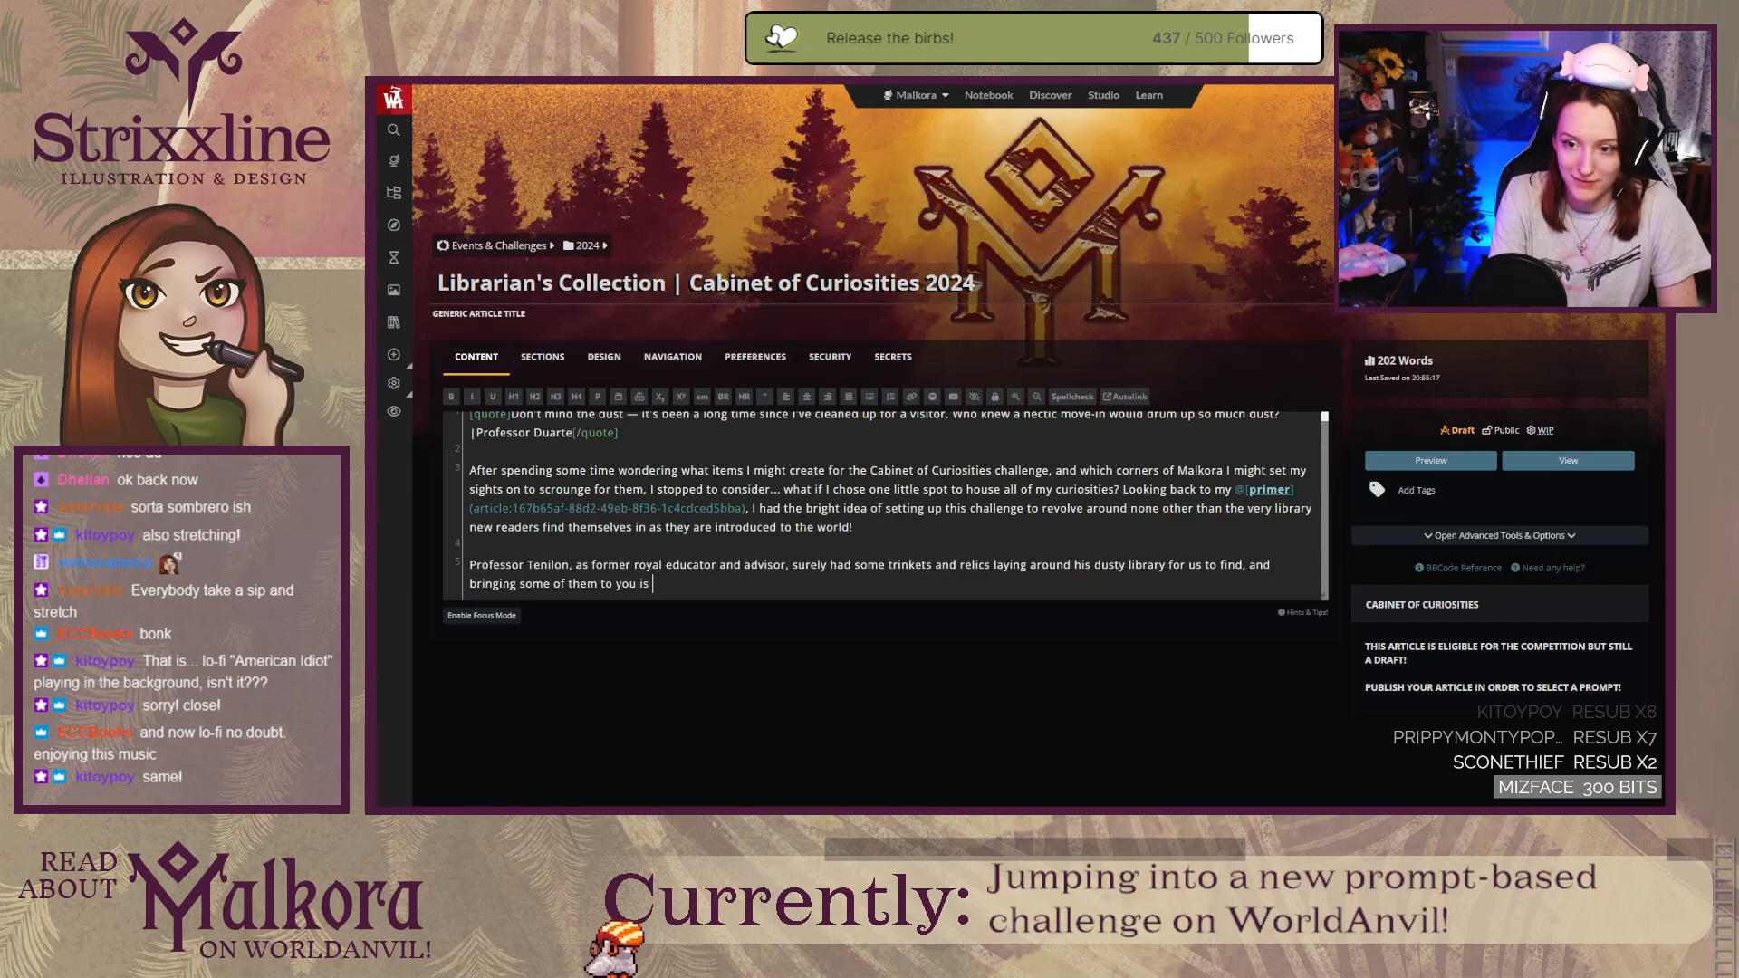
{"action": "type", "text": " my objecti"}
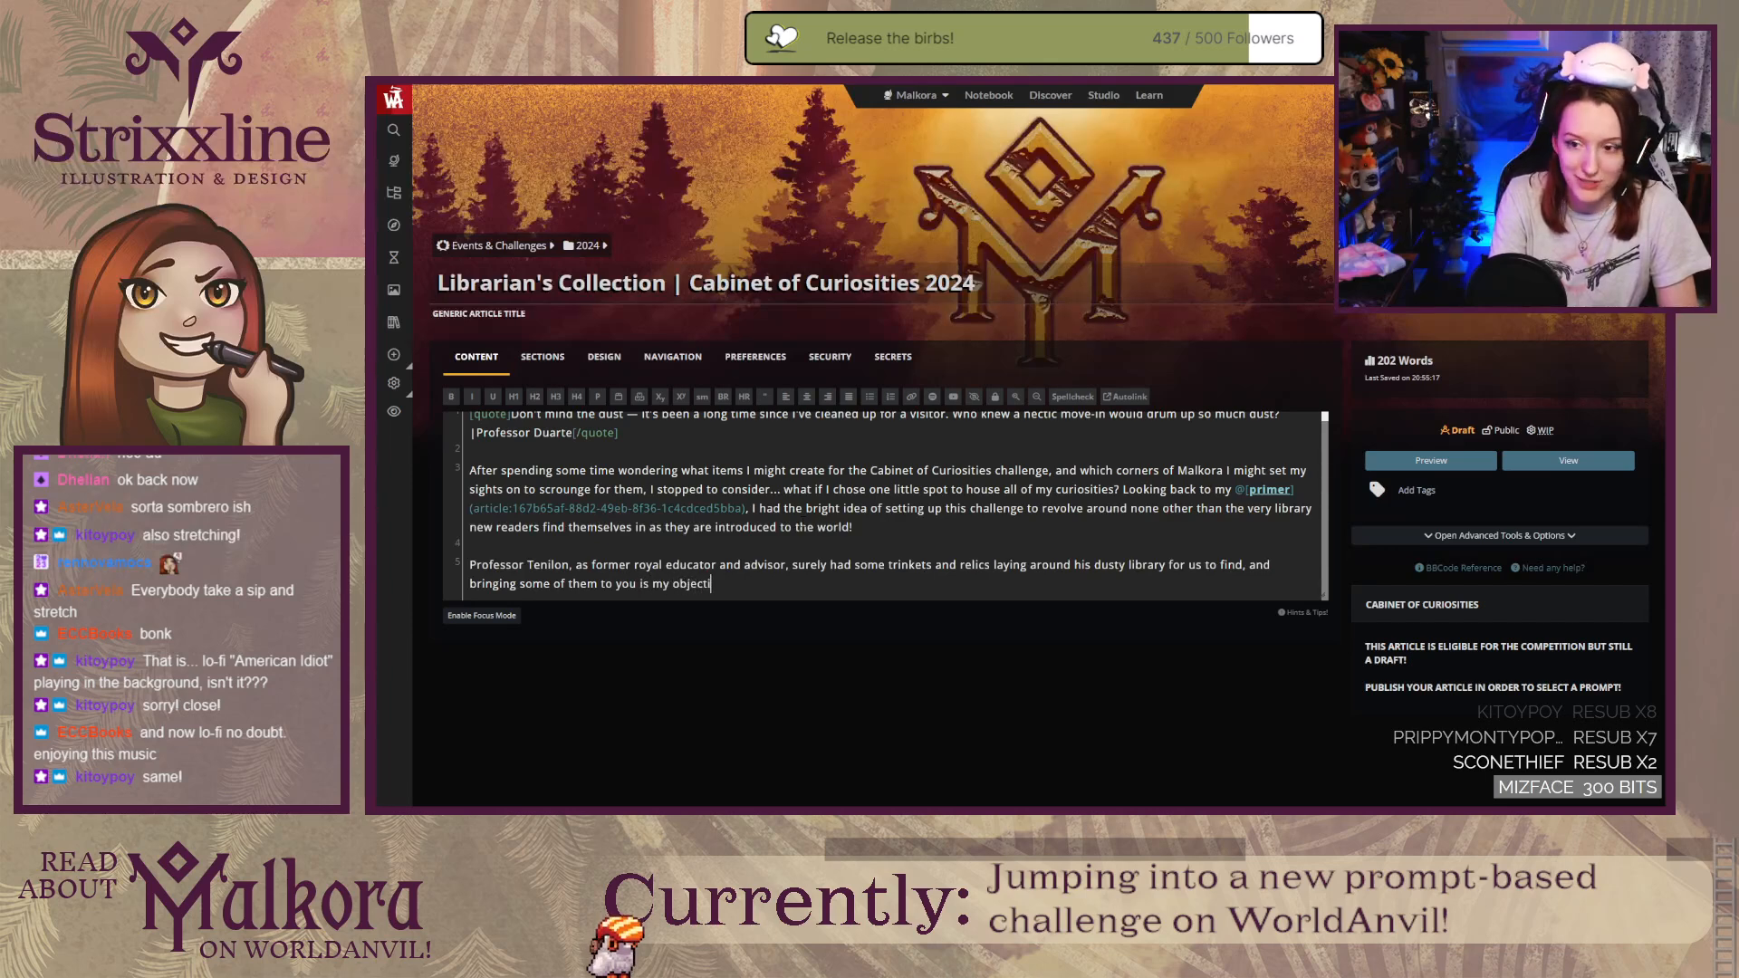
{"action": "type", "text": "ve for this challenge!"}
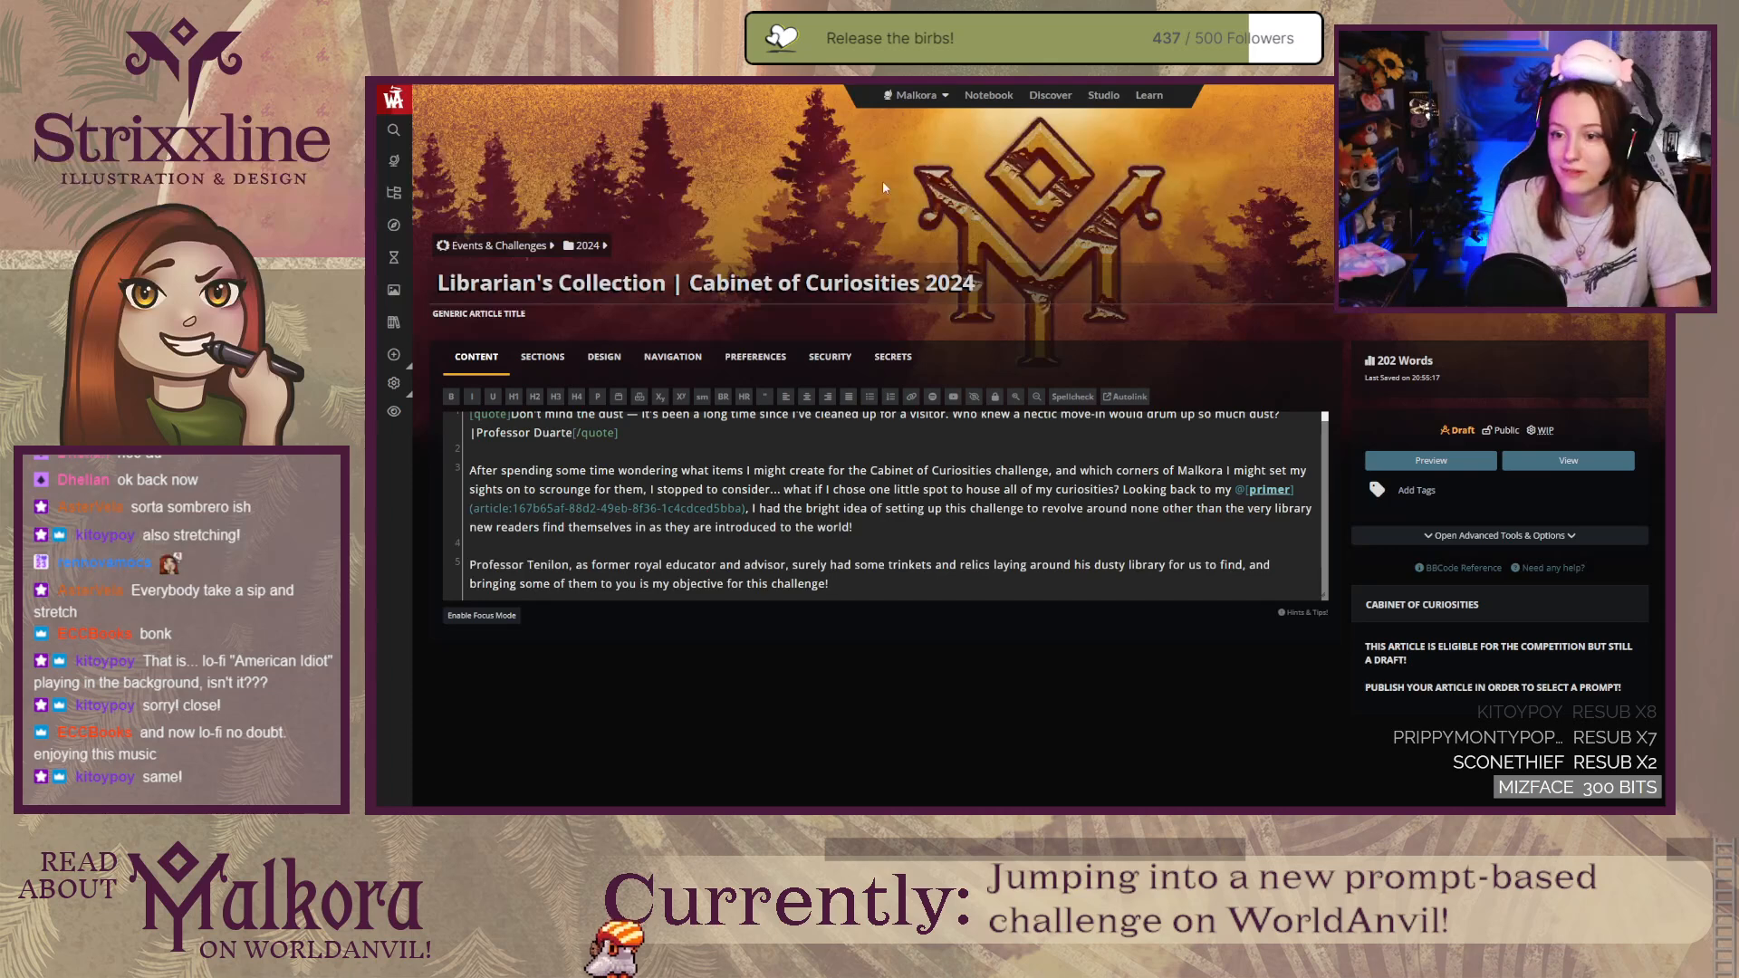
Step: Add an [hr] line above the row of article blocks in the article's full width footer
{"action": "left_click", "coordinate": [542, 358]}
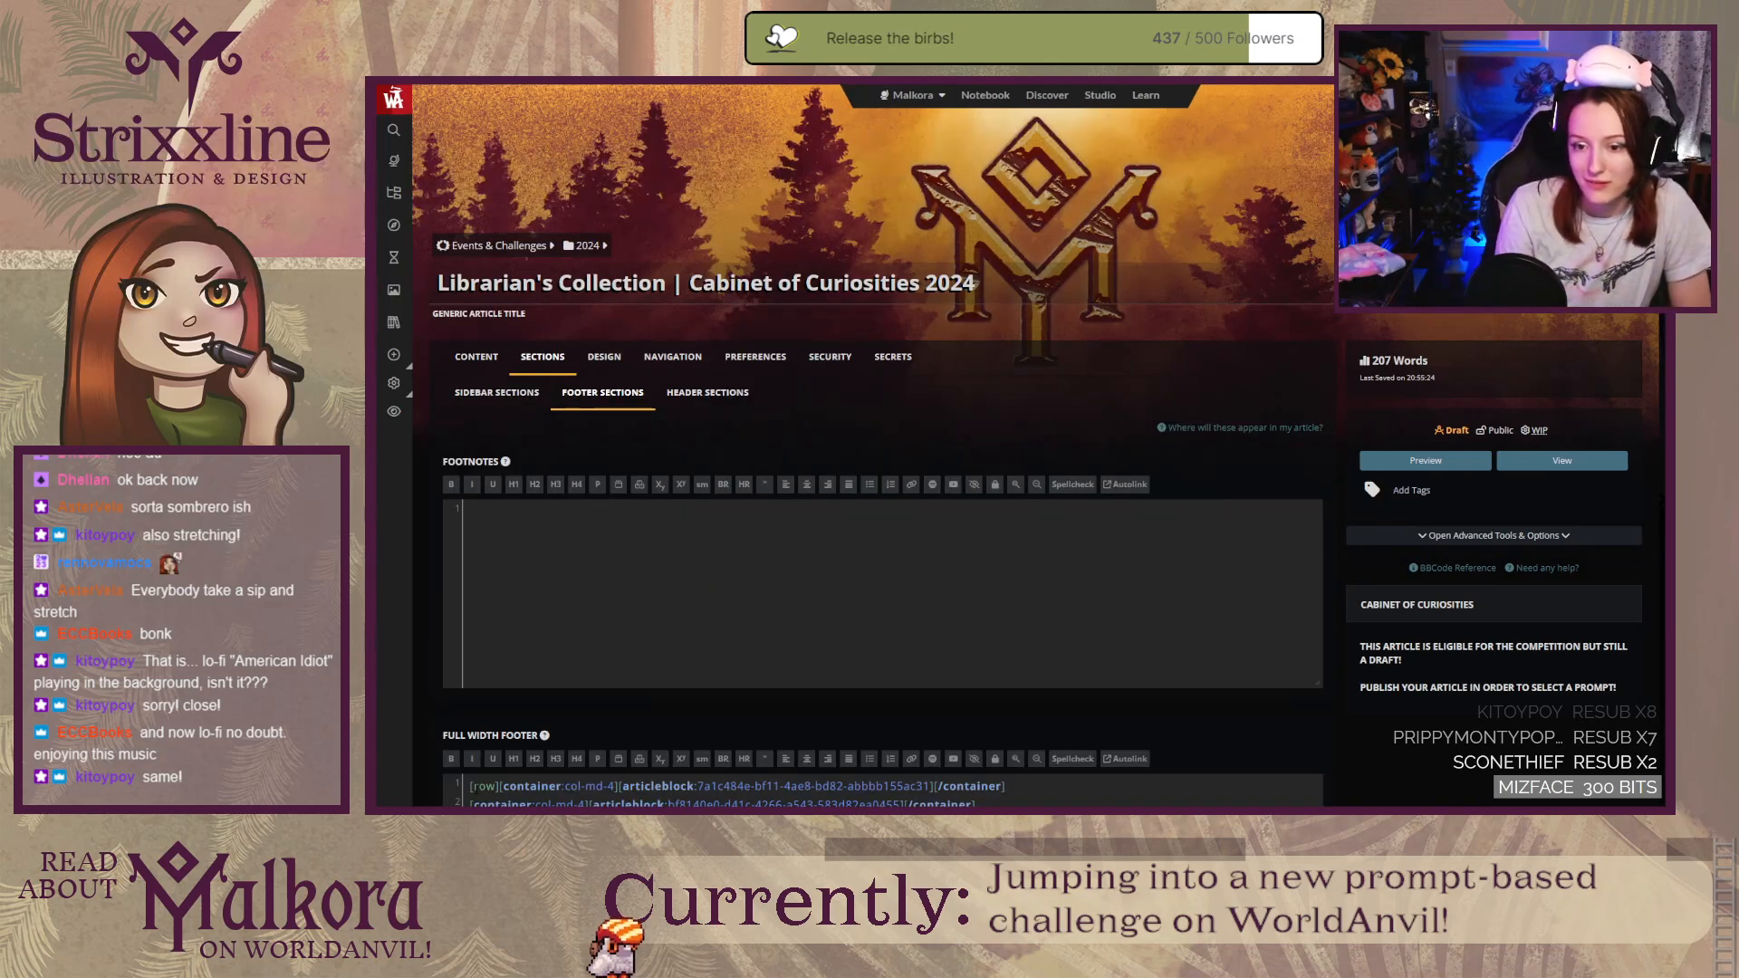
{"action": "left_click", "coordinate": [470, 788]}
{"action": "key", "text": "Return"}
{"action": "key", "text": "Up"}
{"action": "type", "text": "["}
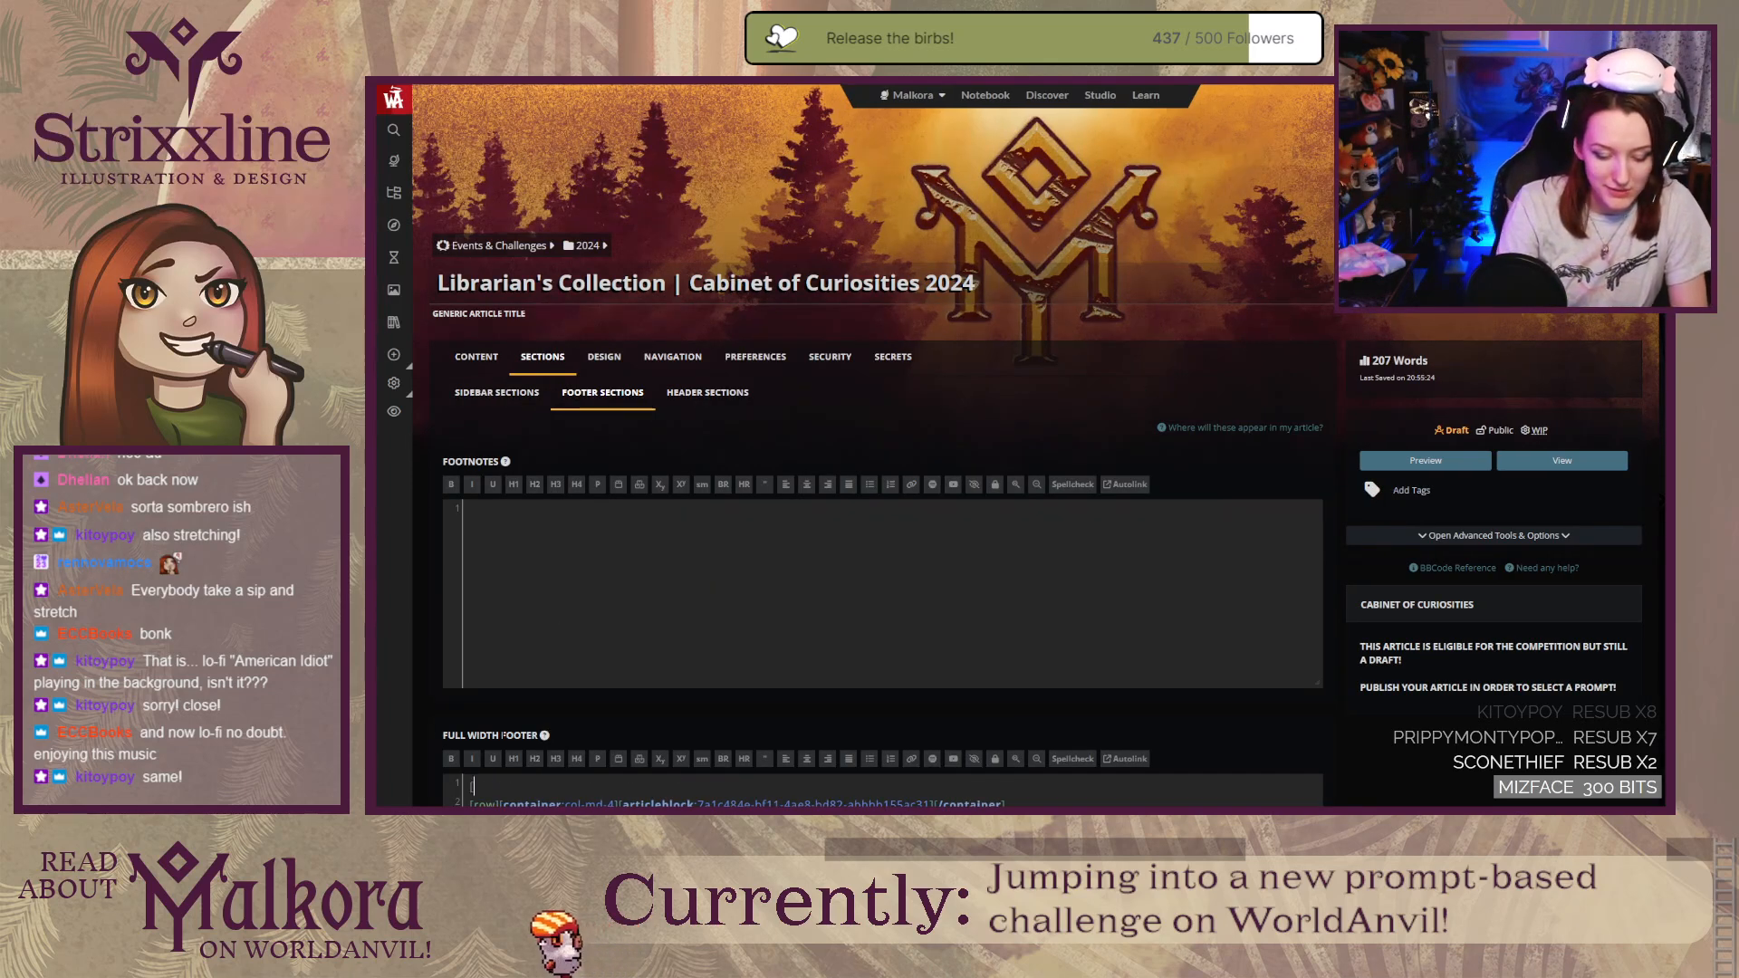
{"action": "type", "text": "hr]"}
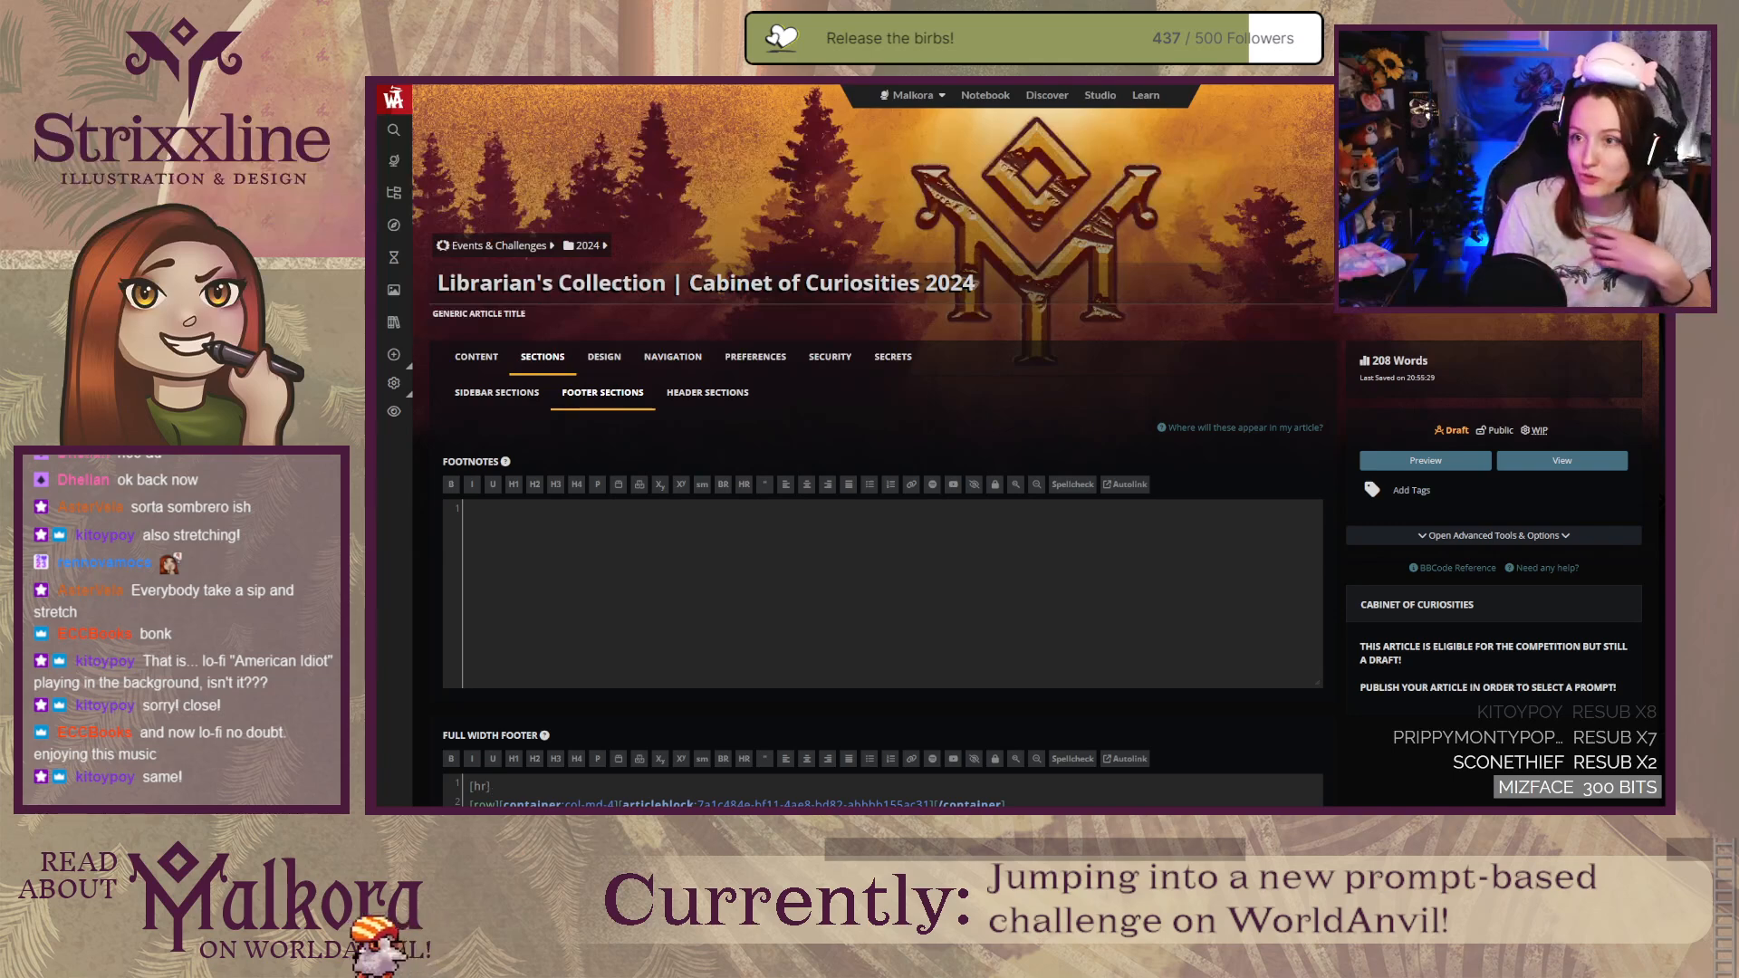
Step: Review the collection's article page from the quote and introduction through the item blocks to the footer
{"action": "key", "text": "ctrl+Tab"}
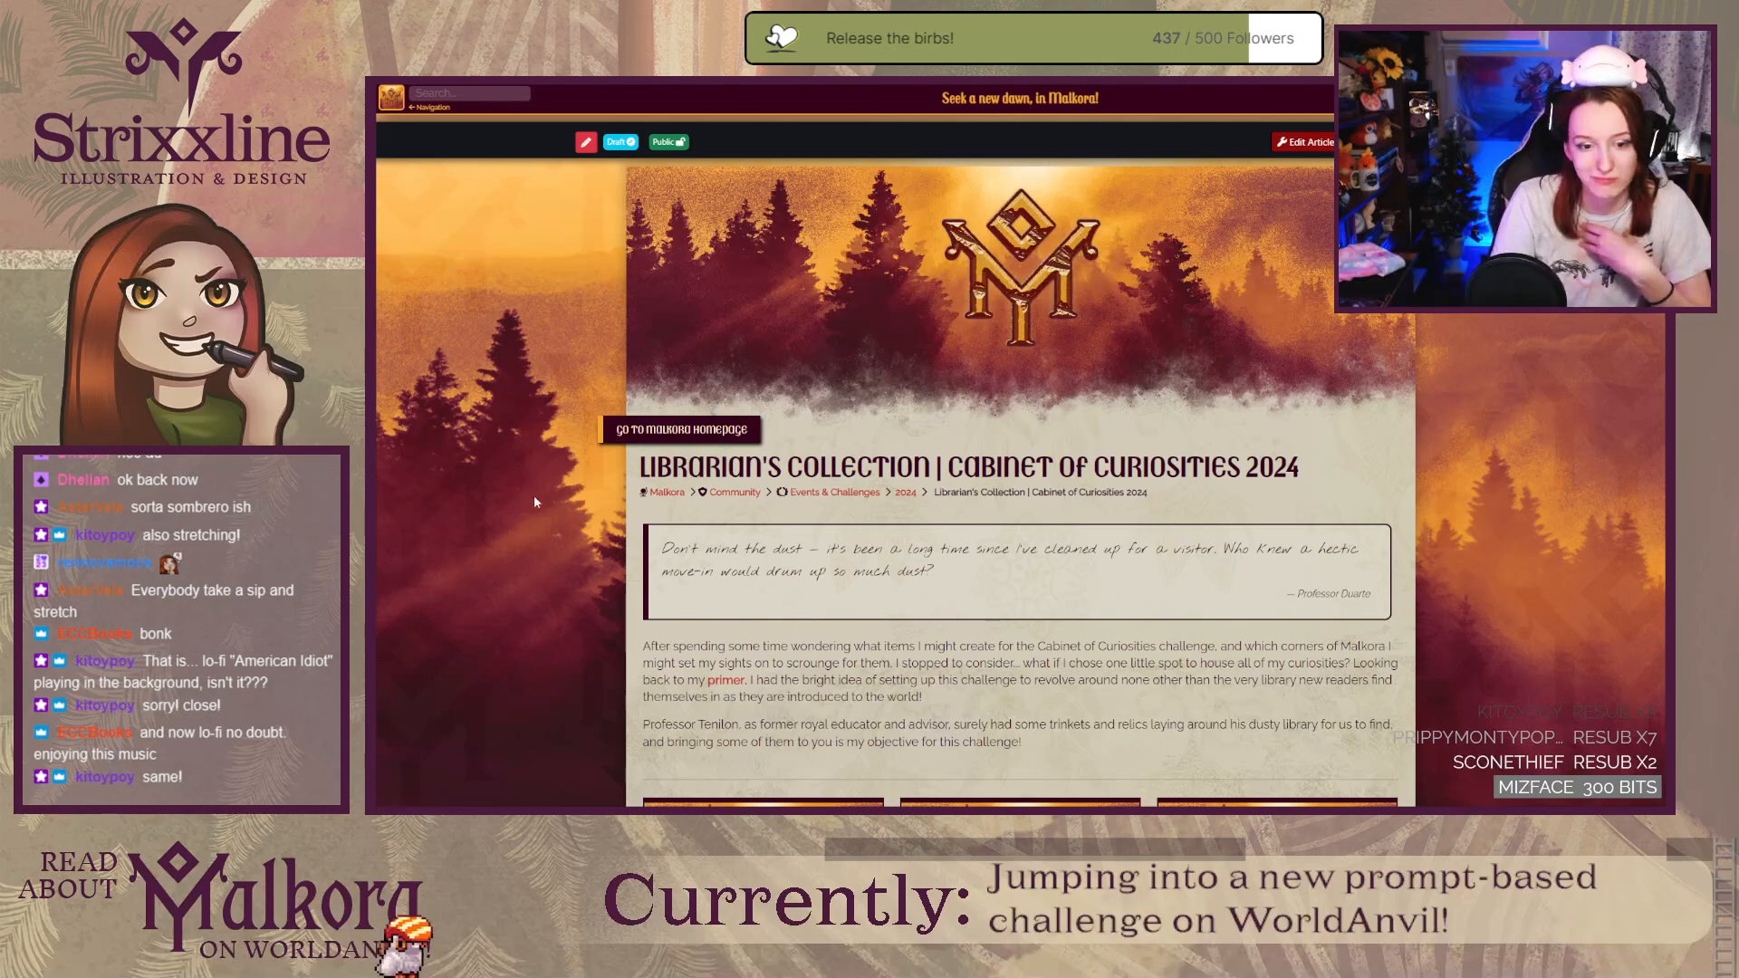
{"action": "scroll", "coordinate": [536, 498], "scroll_direction": "down", "scroll_amount": 2}
{"action": "scroll", "coordinate": [546, 514], "scroll_direction": "up", "scroll_amount": 2}
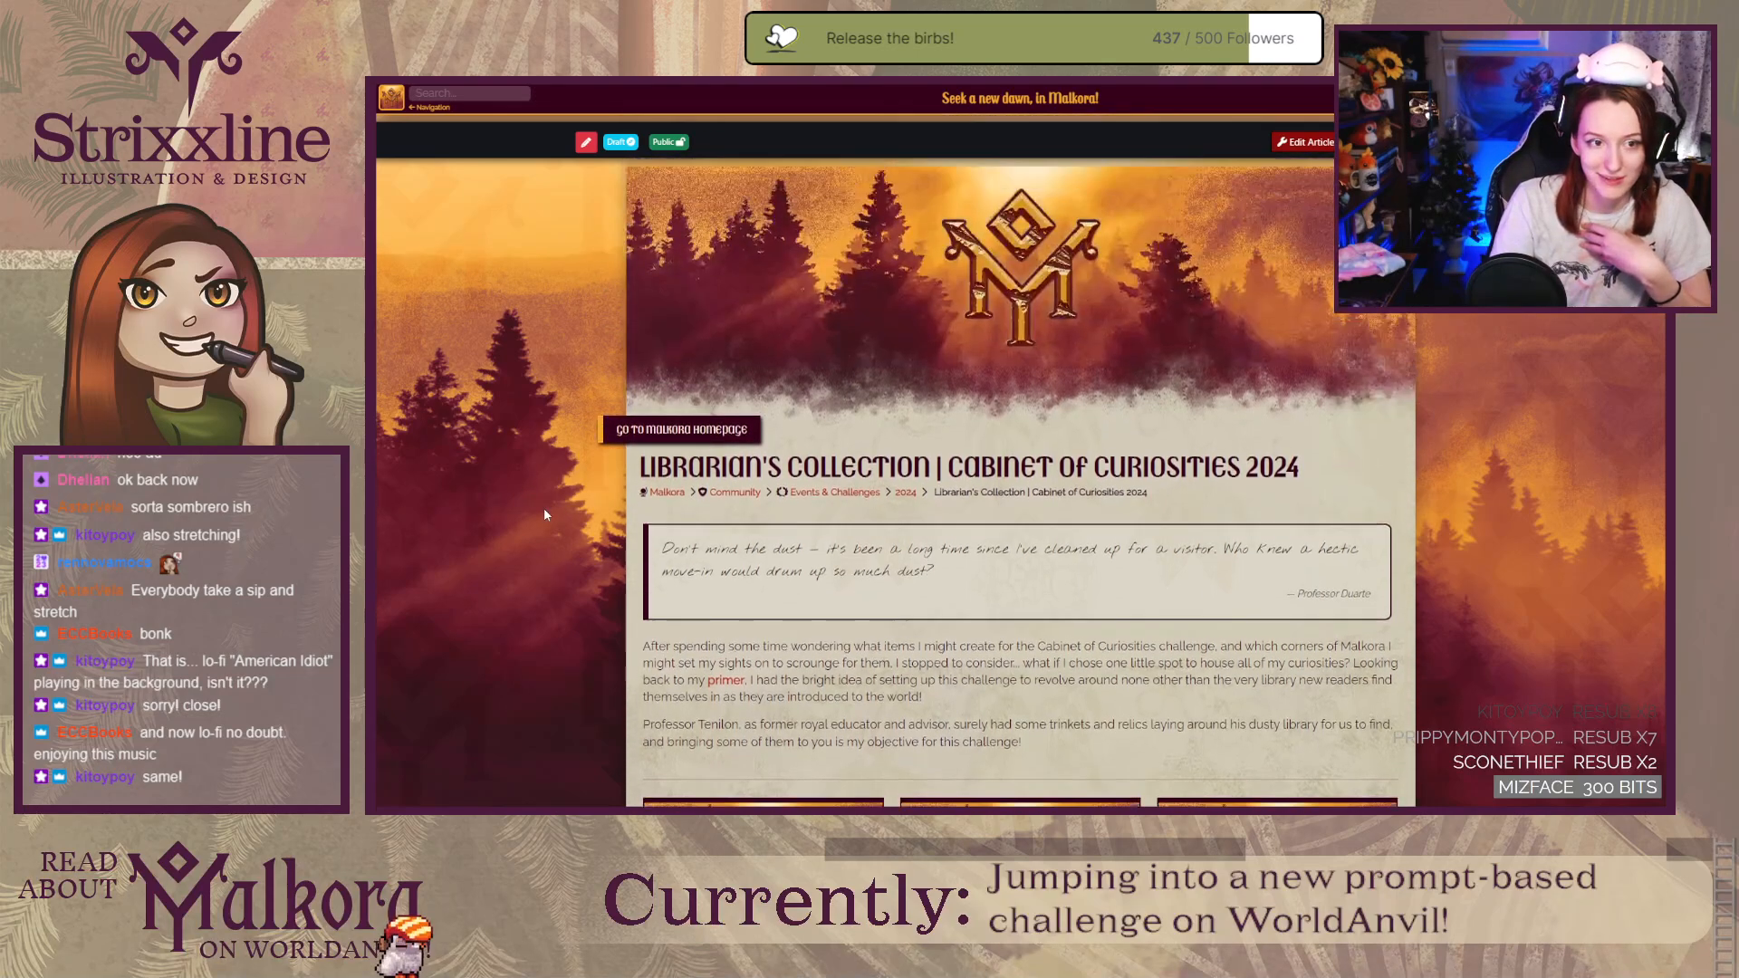
{"action": "scroll", "coordinate": [545, 514], "scroll_direction": "down", "scroll_amount": 4}
{"action": "scroll", "coordinate": [546, 515], "scroll_direction": "up", "scroll_amount": 2}
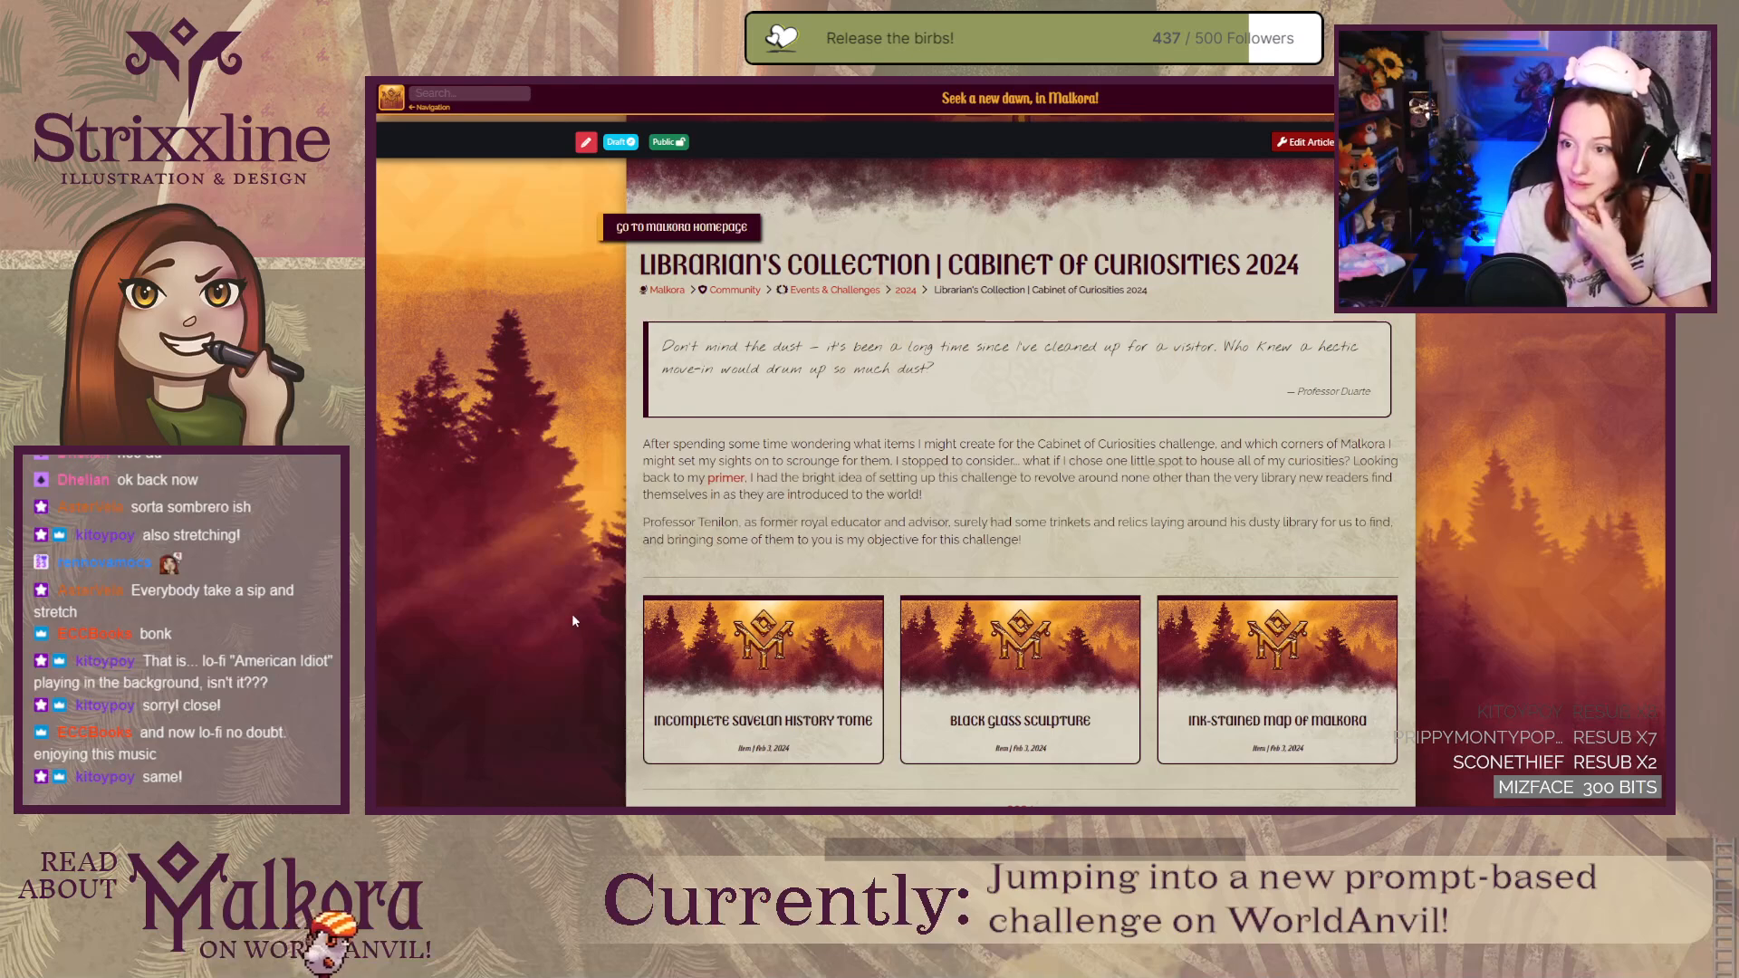
{"action": "scroll", "coordinate": [572, 616], "scroll_direction": "down", "scroll_amount": 5}
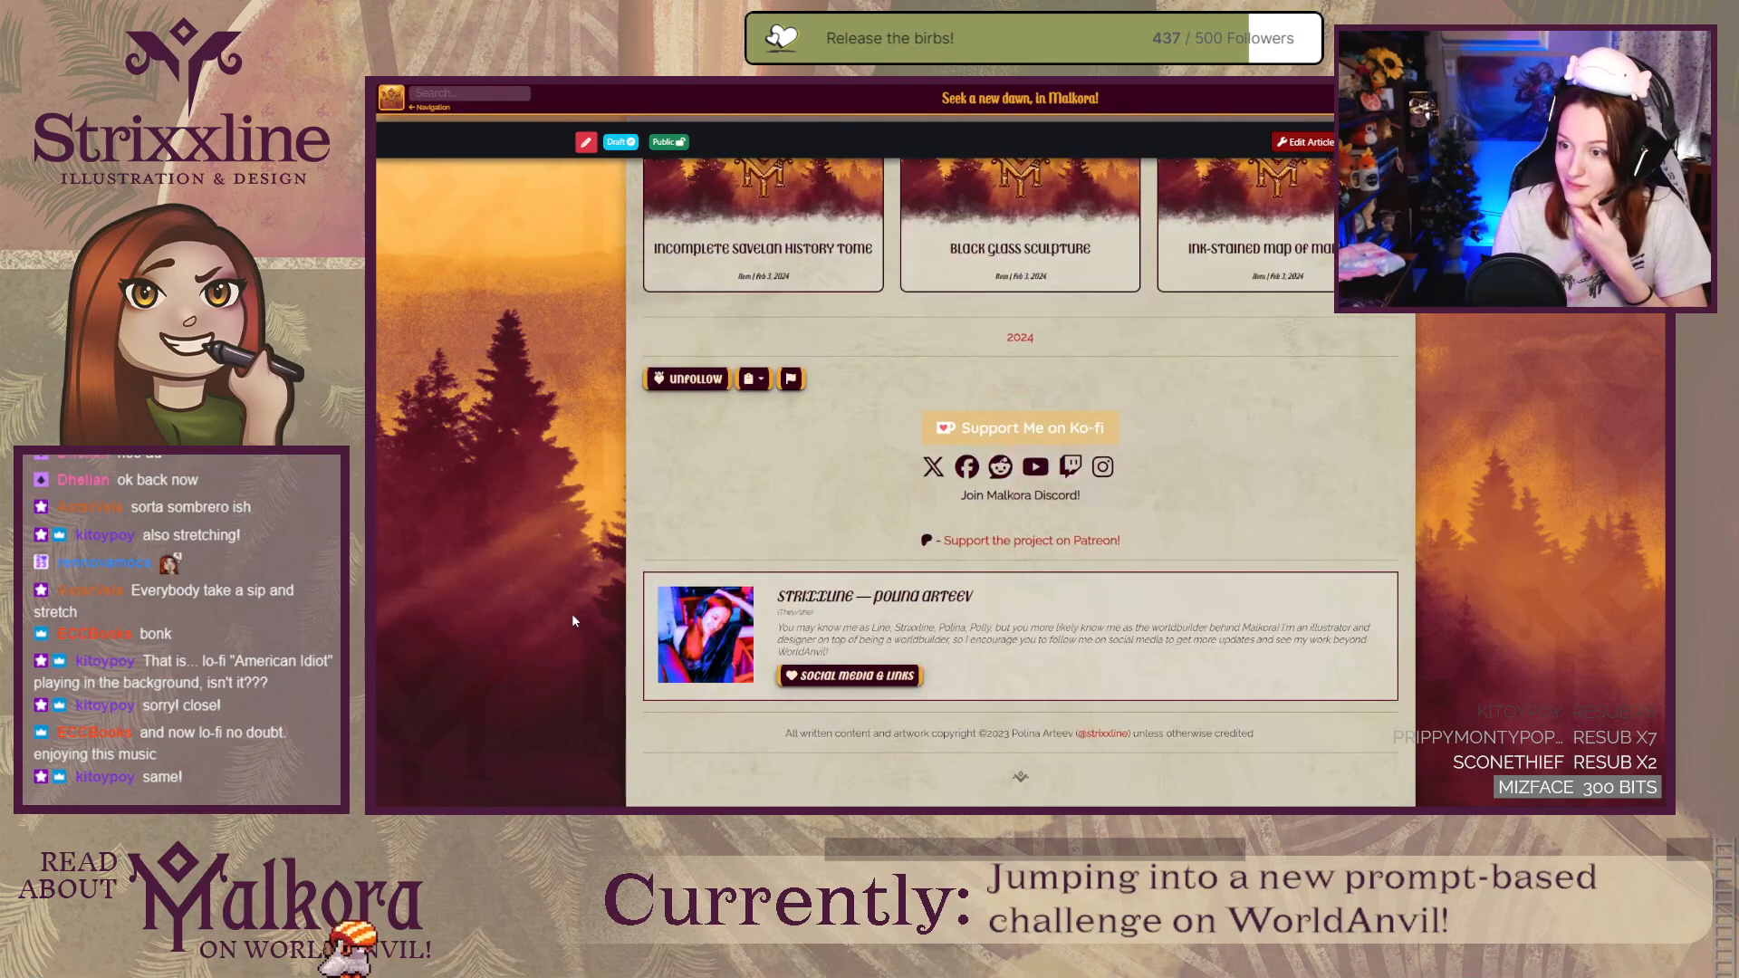
{"action": "scroll", "coordinate": [572, 616], "scroll_direction": "up", "scroll_amount": 15}
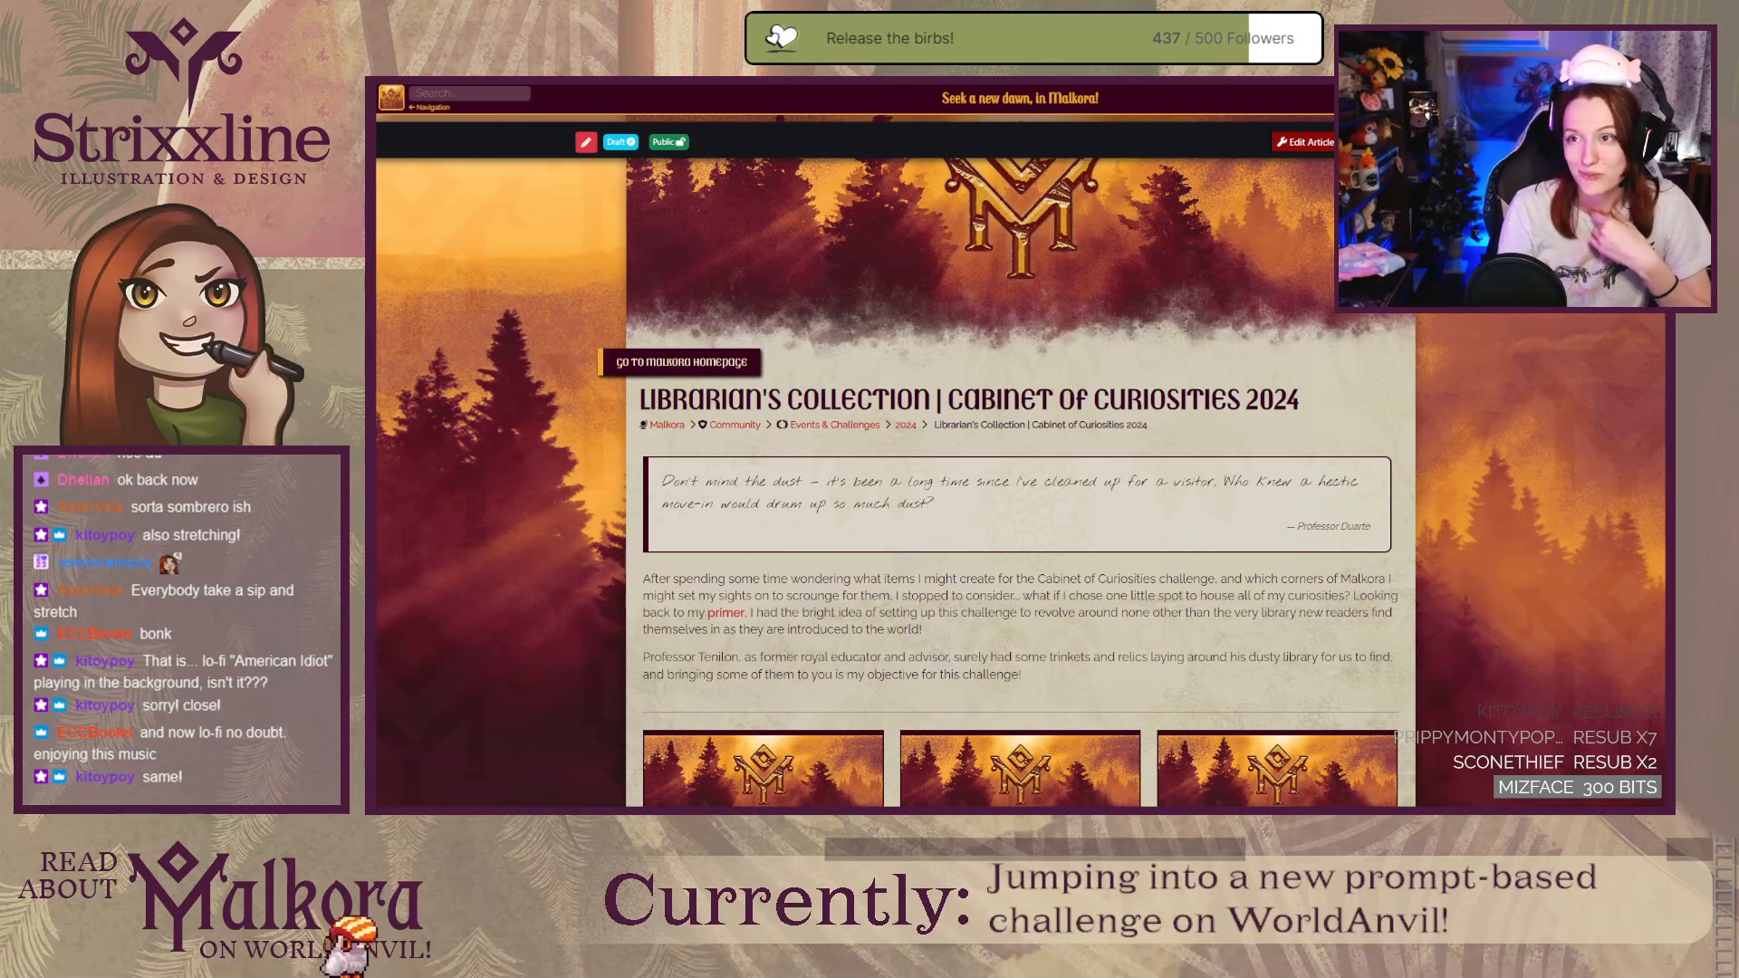
Step: Change the collection article's status from draft to published, and look over its page again
{"action": "key", "text": "ctrl+shift+Tab"}
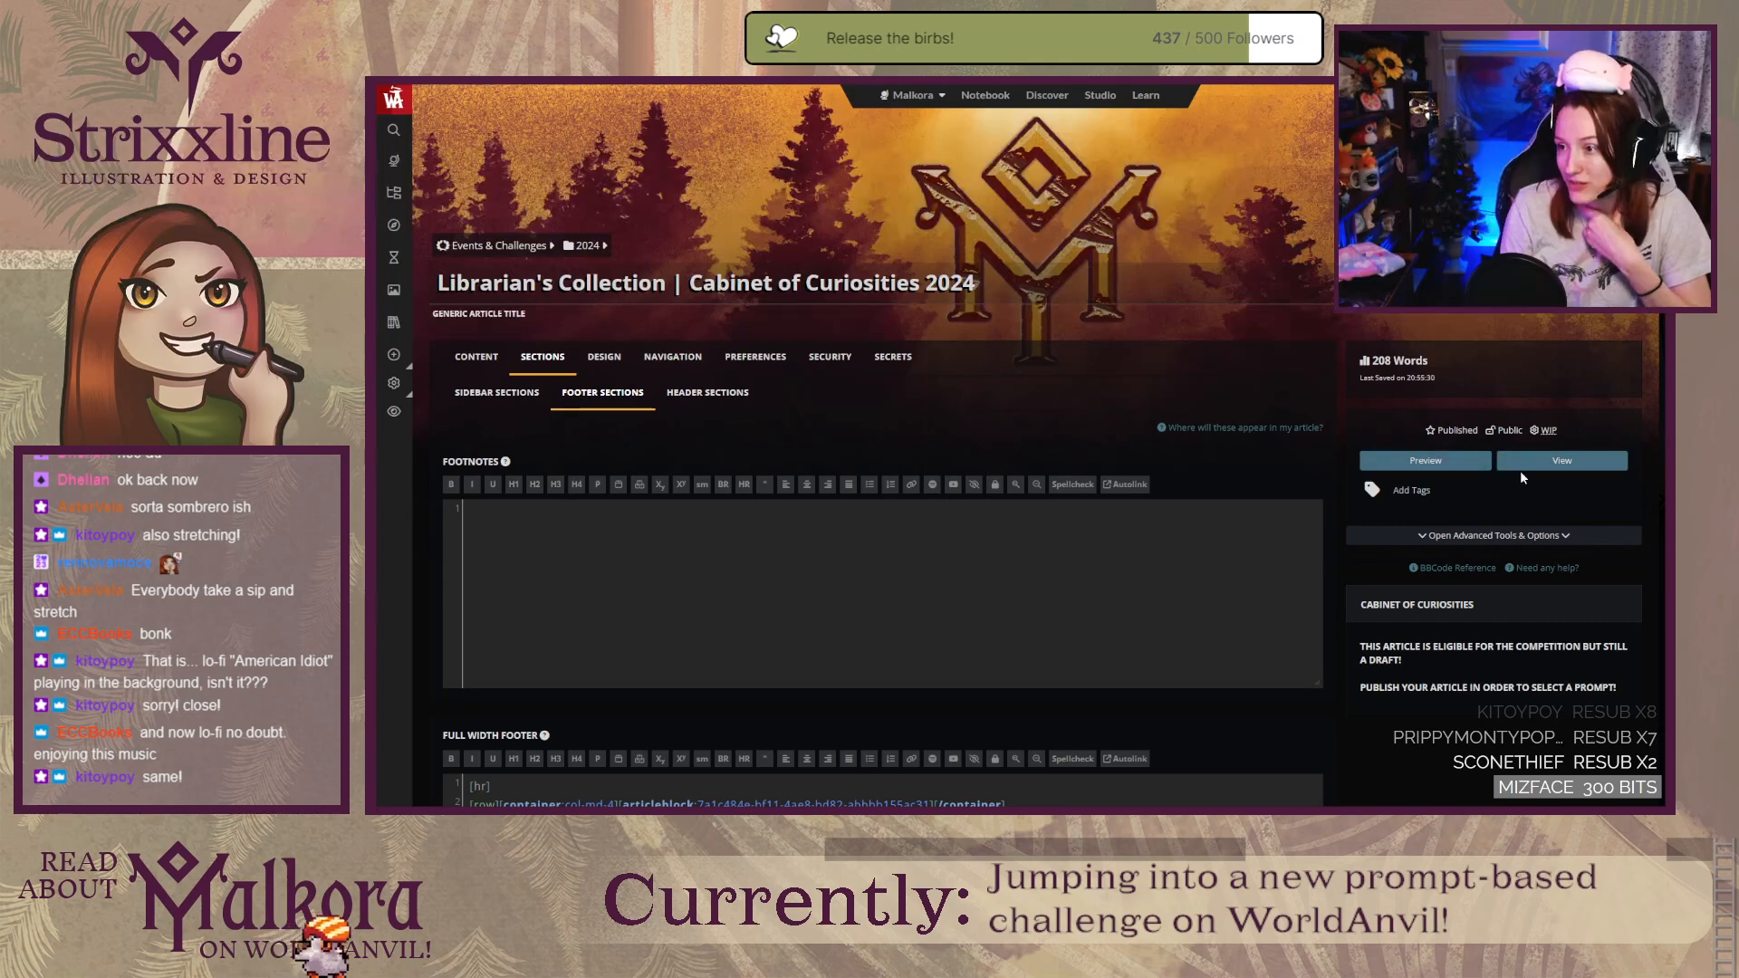
{"action": "key", "text": "ctrl+Tab"}
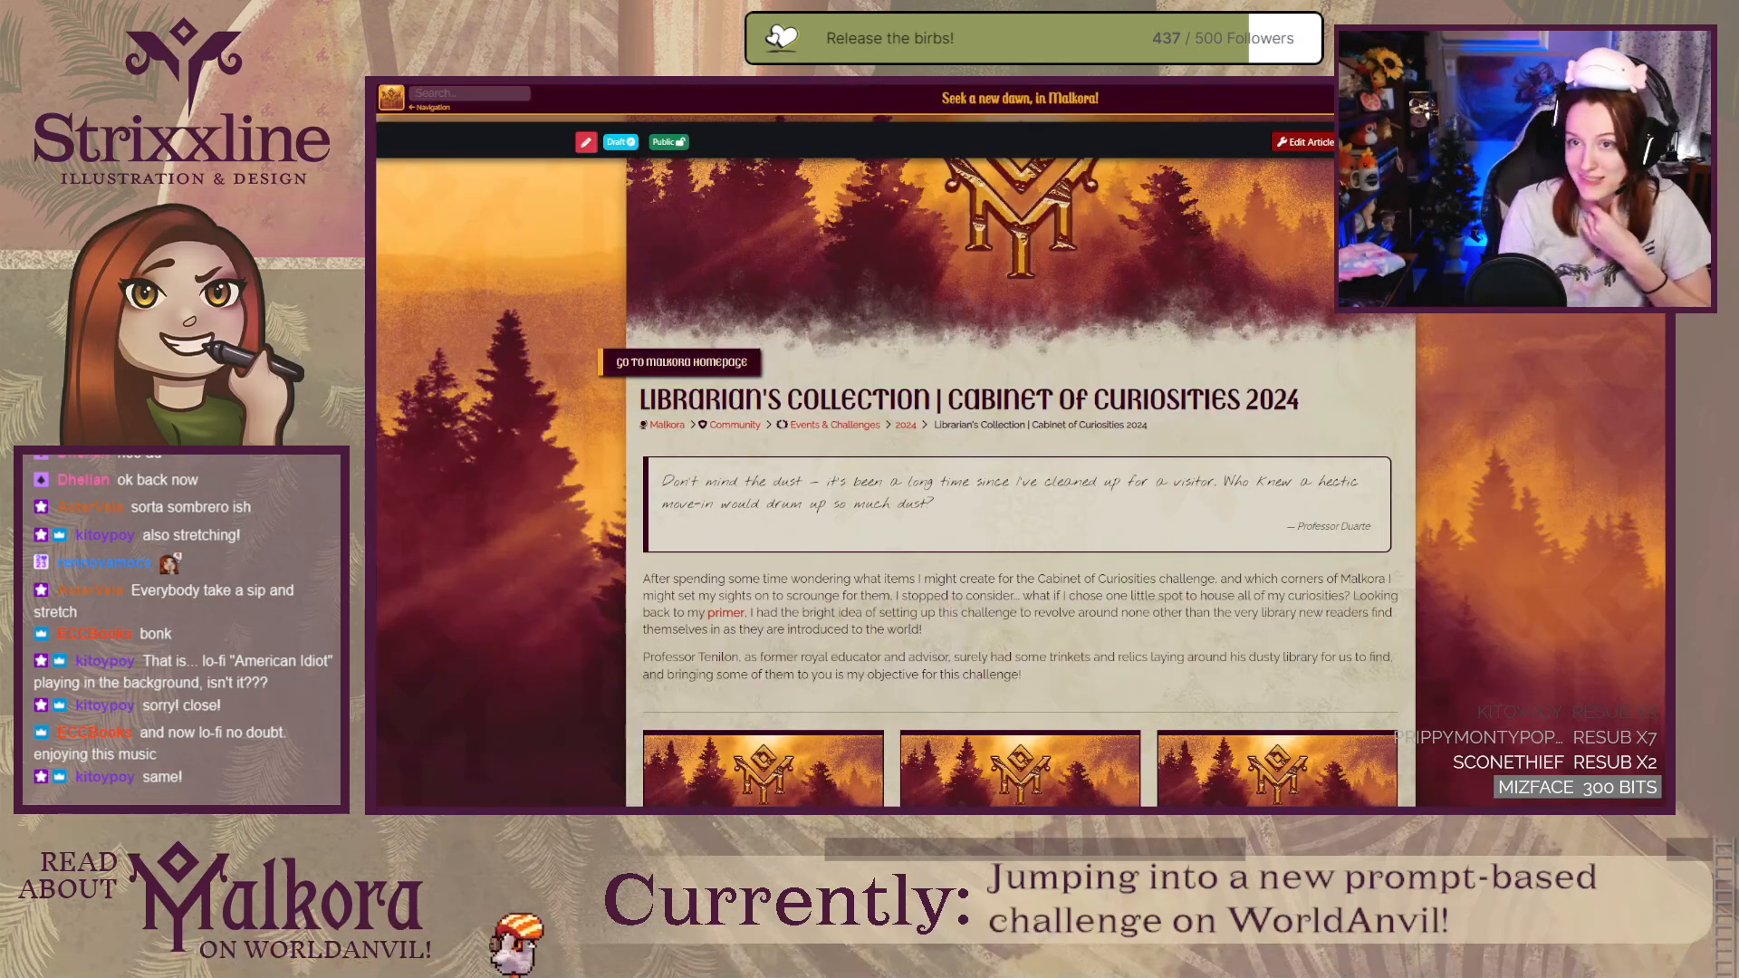
{"action": "scroll", "coordinate": [560, 501], "scroll_direction": "down", "scroll_amount": 2}
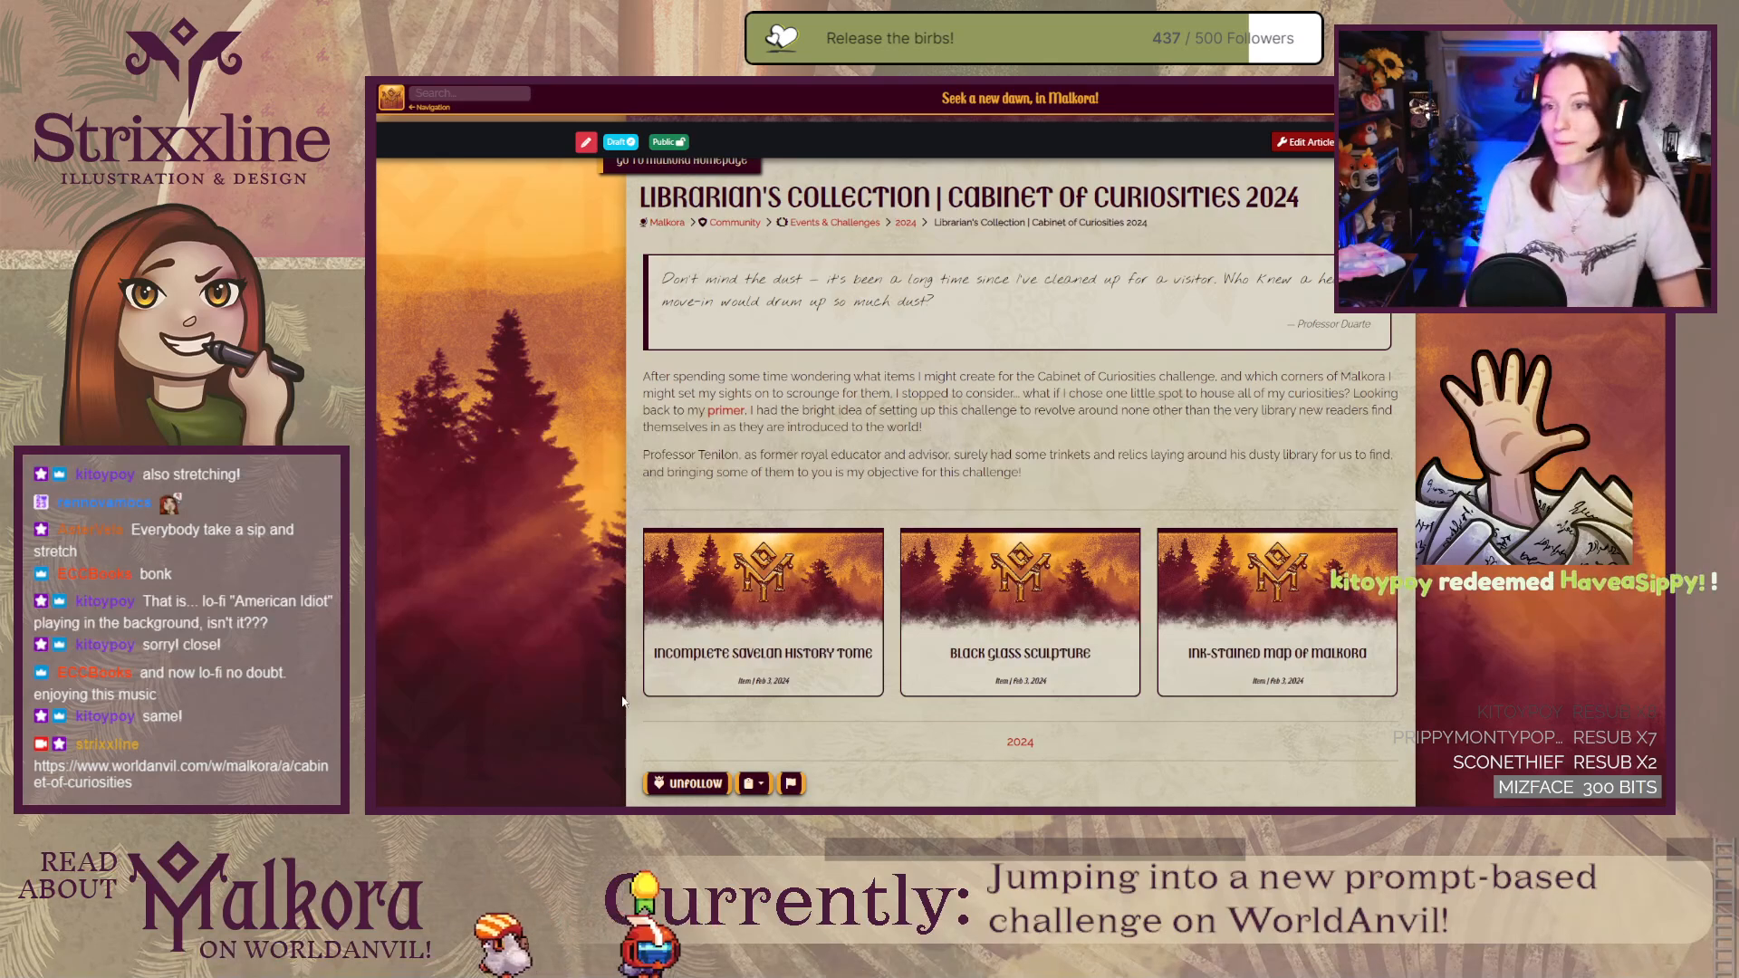
{"action": "scroll", "coordinate": [573, 481], "scroll_direction": "up", "scroll_amount": 3}
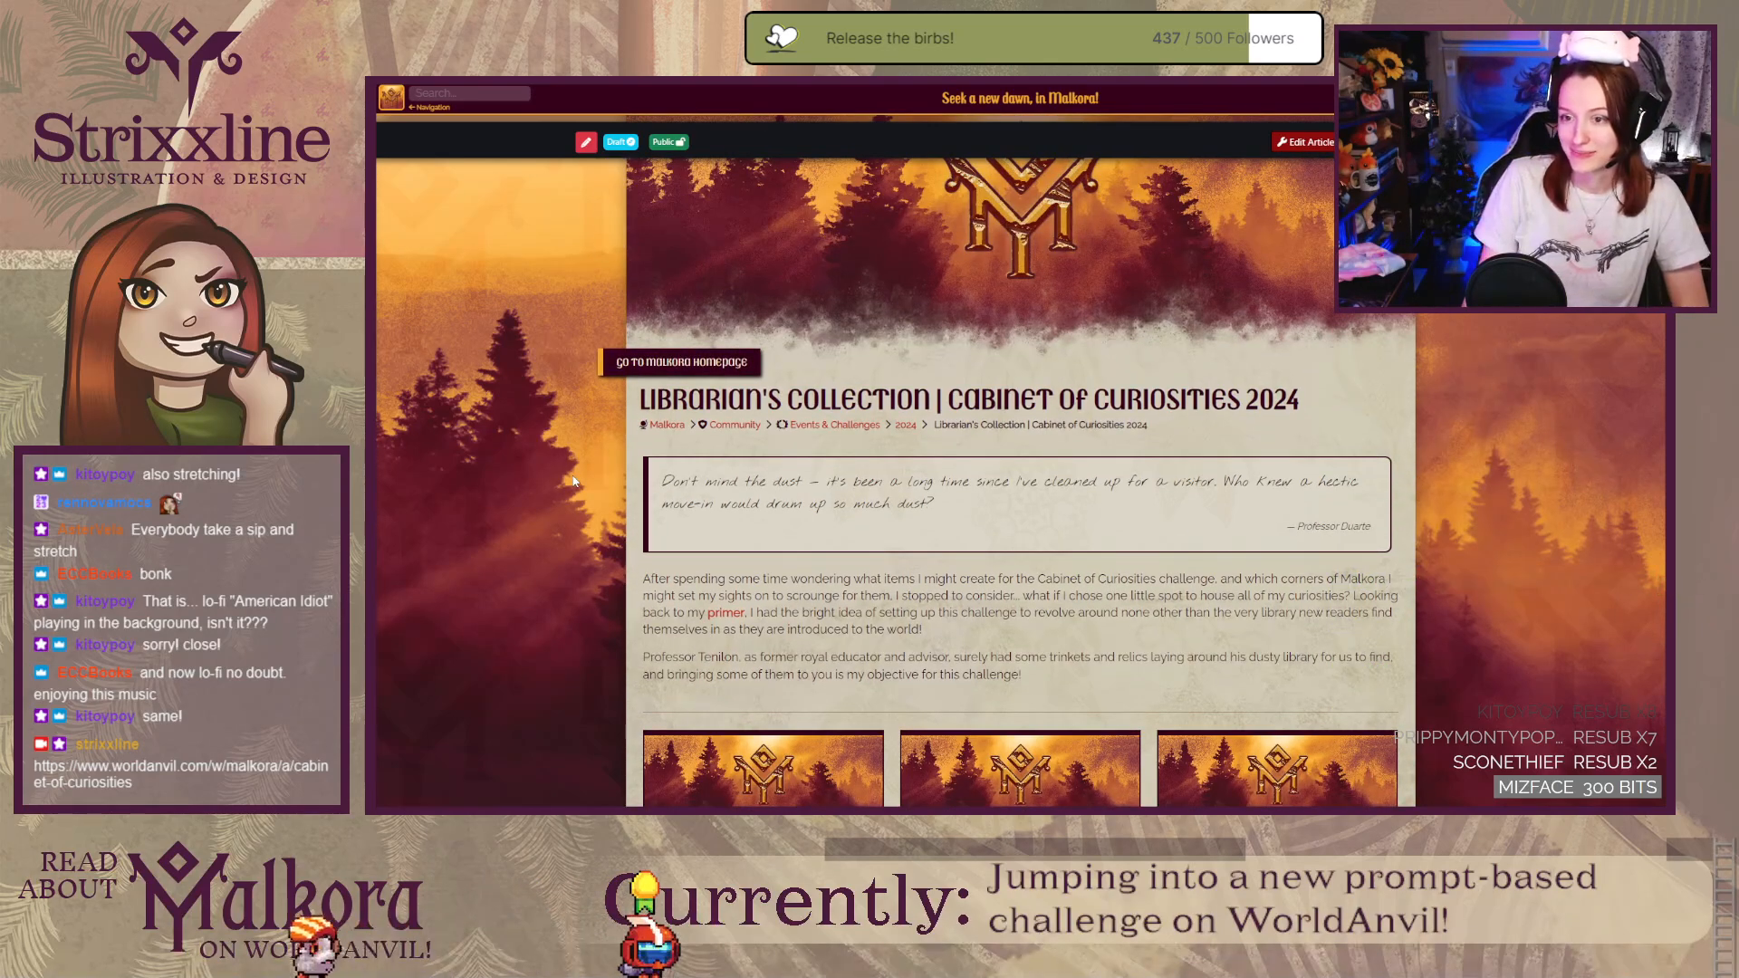
{"action": "scroll", "coordinate": [573, 481], "scroll_direction": "down", "scroll_amount": 5}
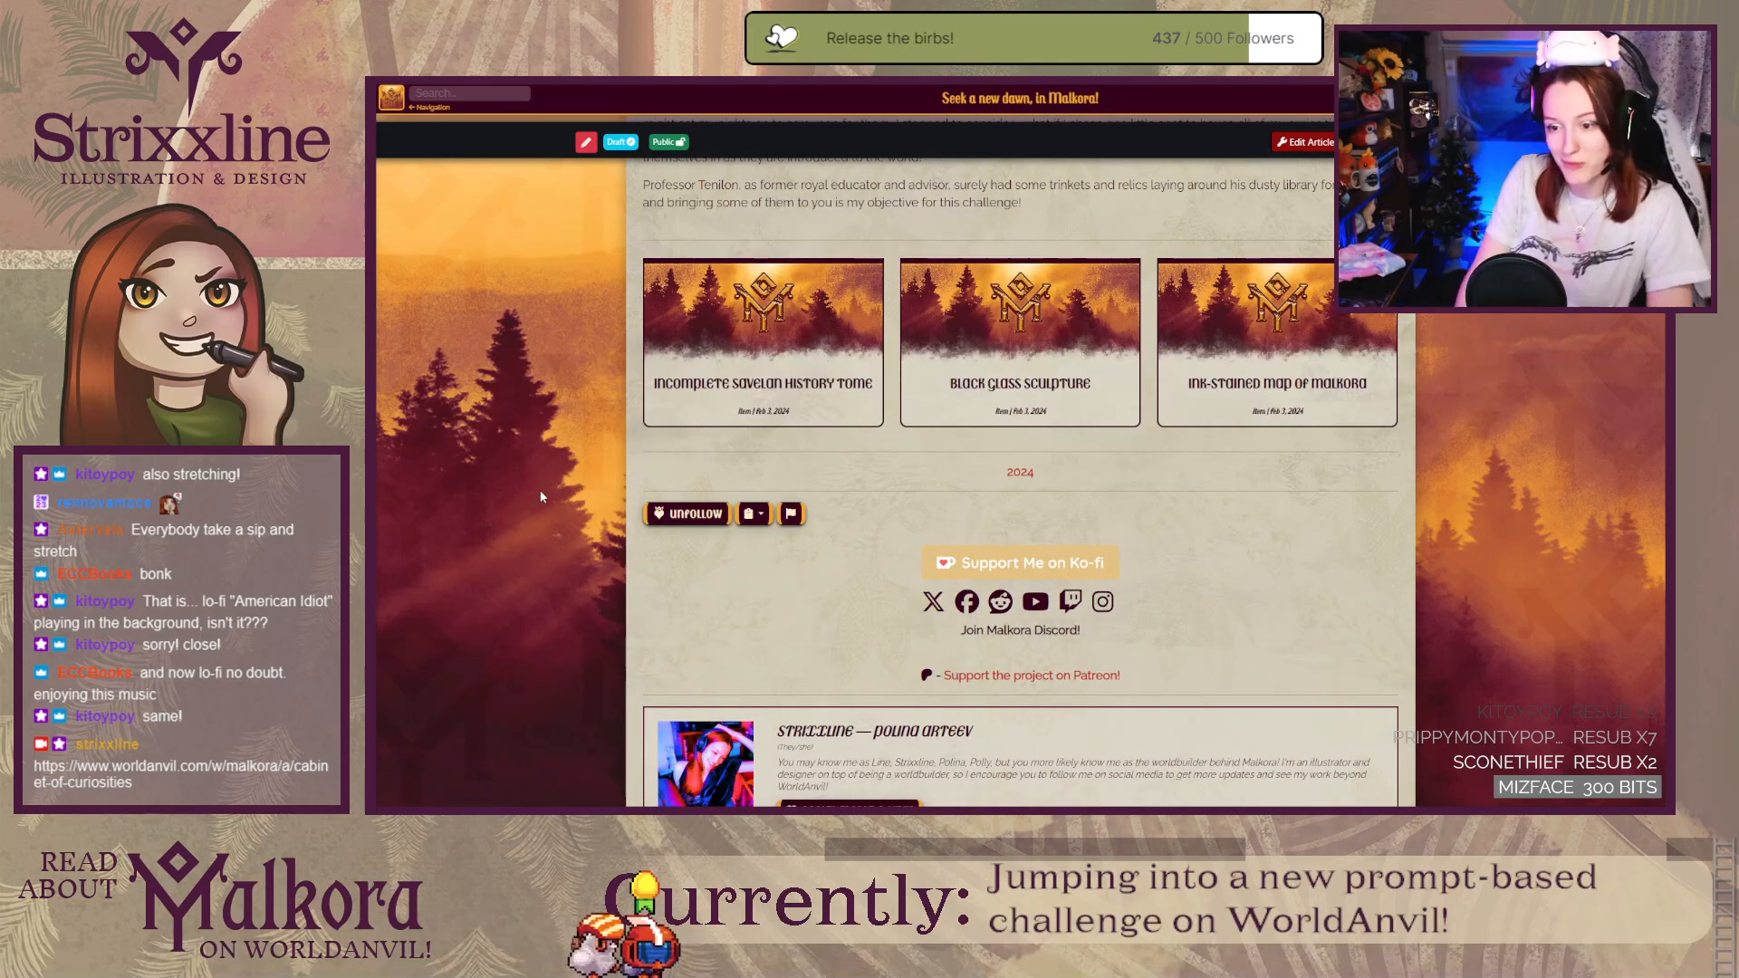
{"action": "scroll", "coordinate": [543, 497], "scroll_direction": "up", "scroll_amount": 5}
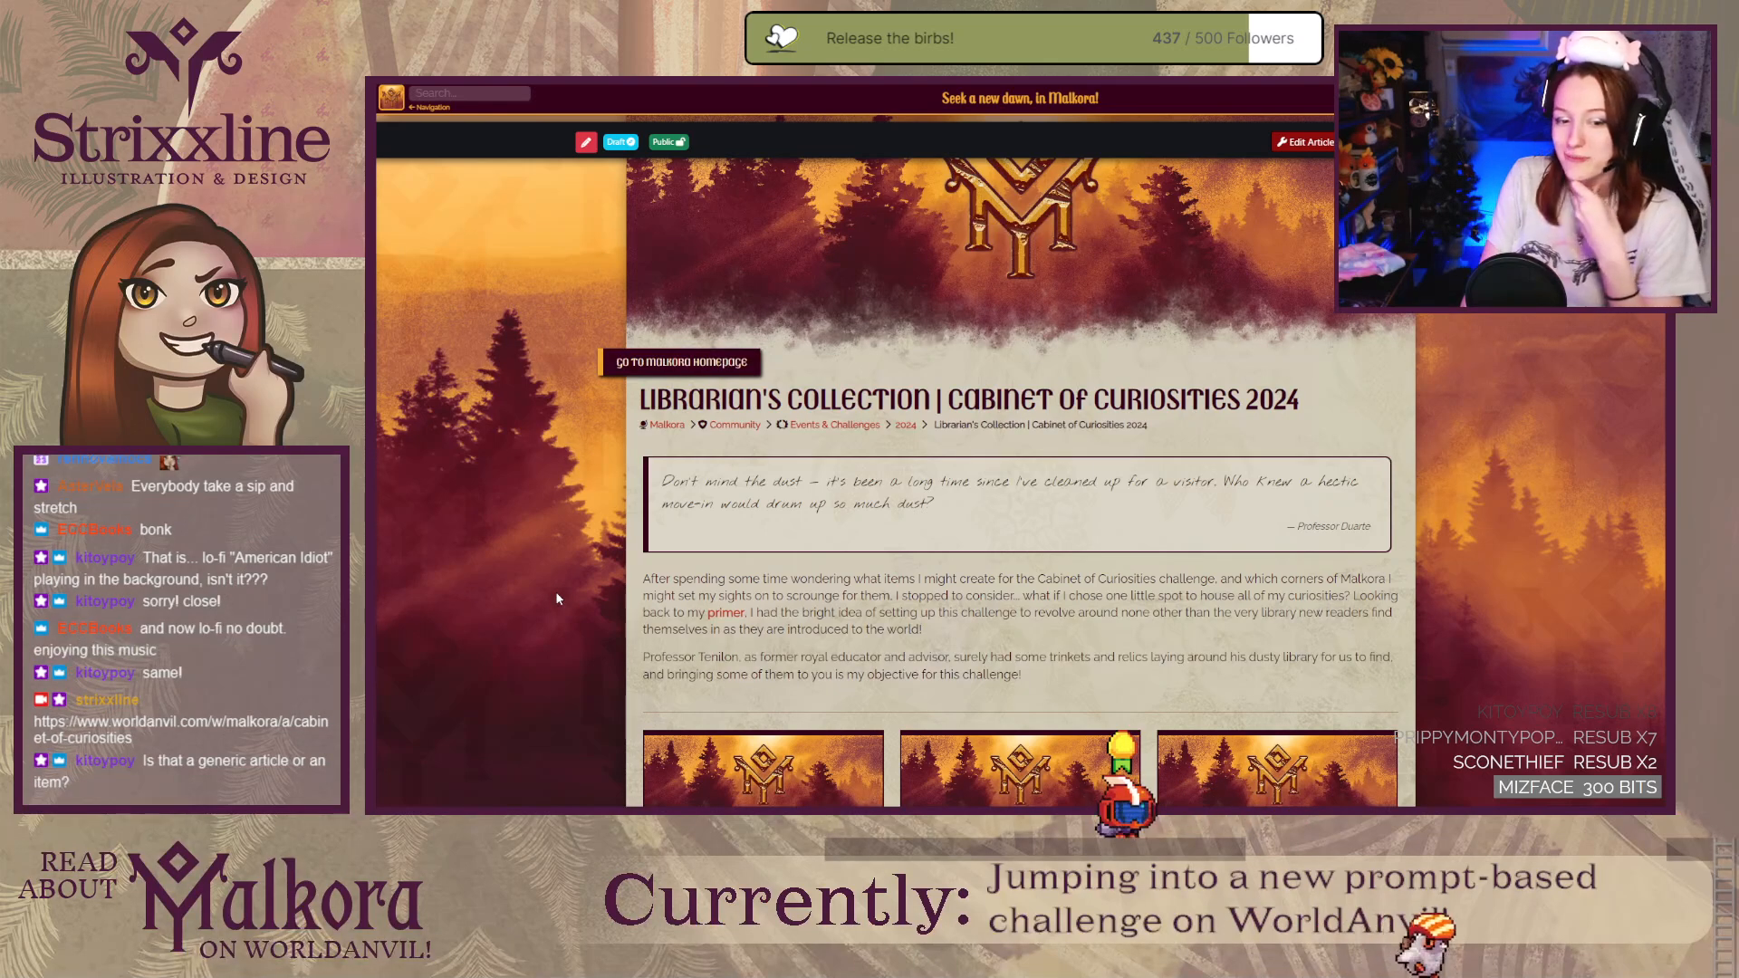
{"action": "scroll", "coordinate": [563, 598], "scroll_direction": "down", "scroll_amount": 3}
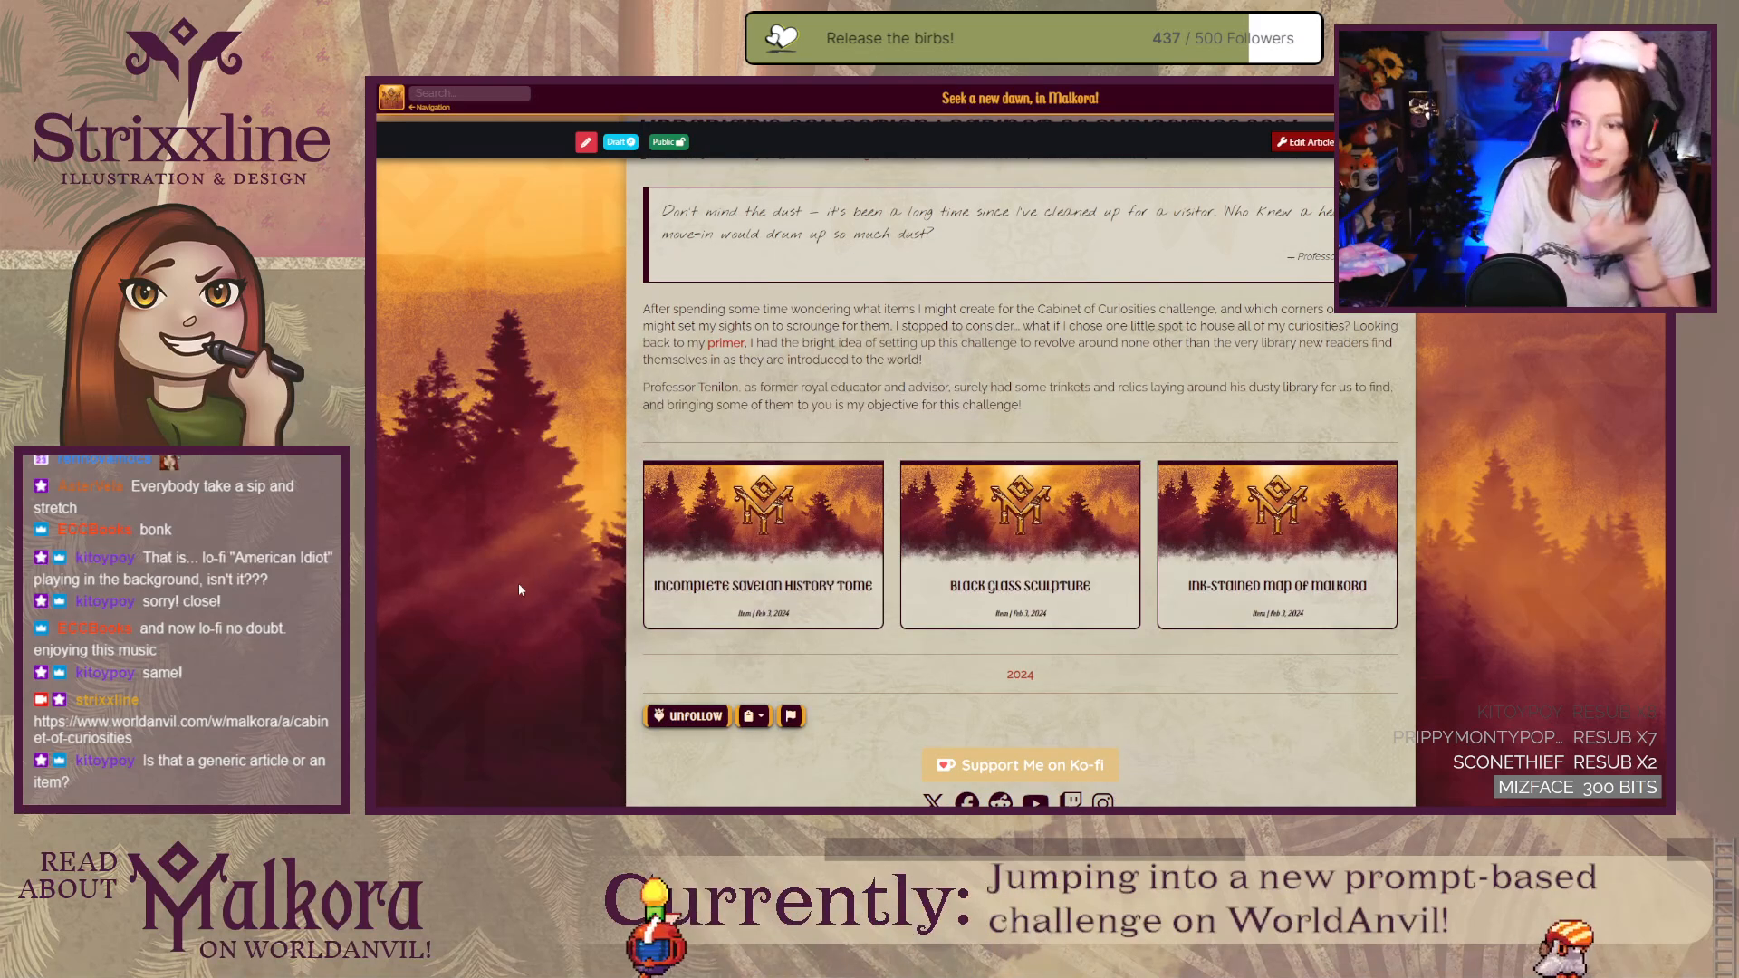
{"action": "scroll", "coordinate": [514, 588], "scroll_direction": "up", "scroll_amount": 4}
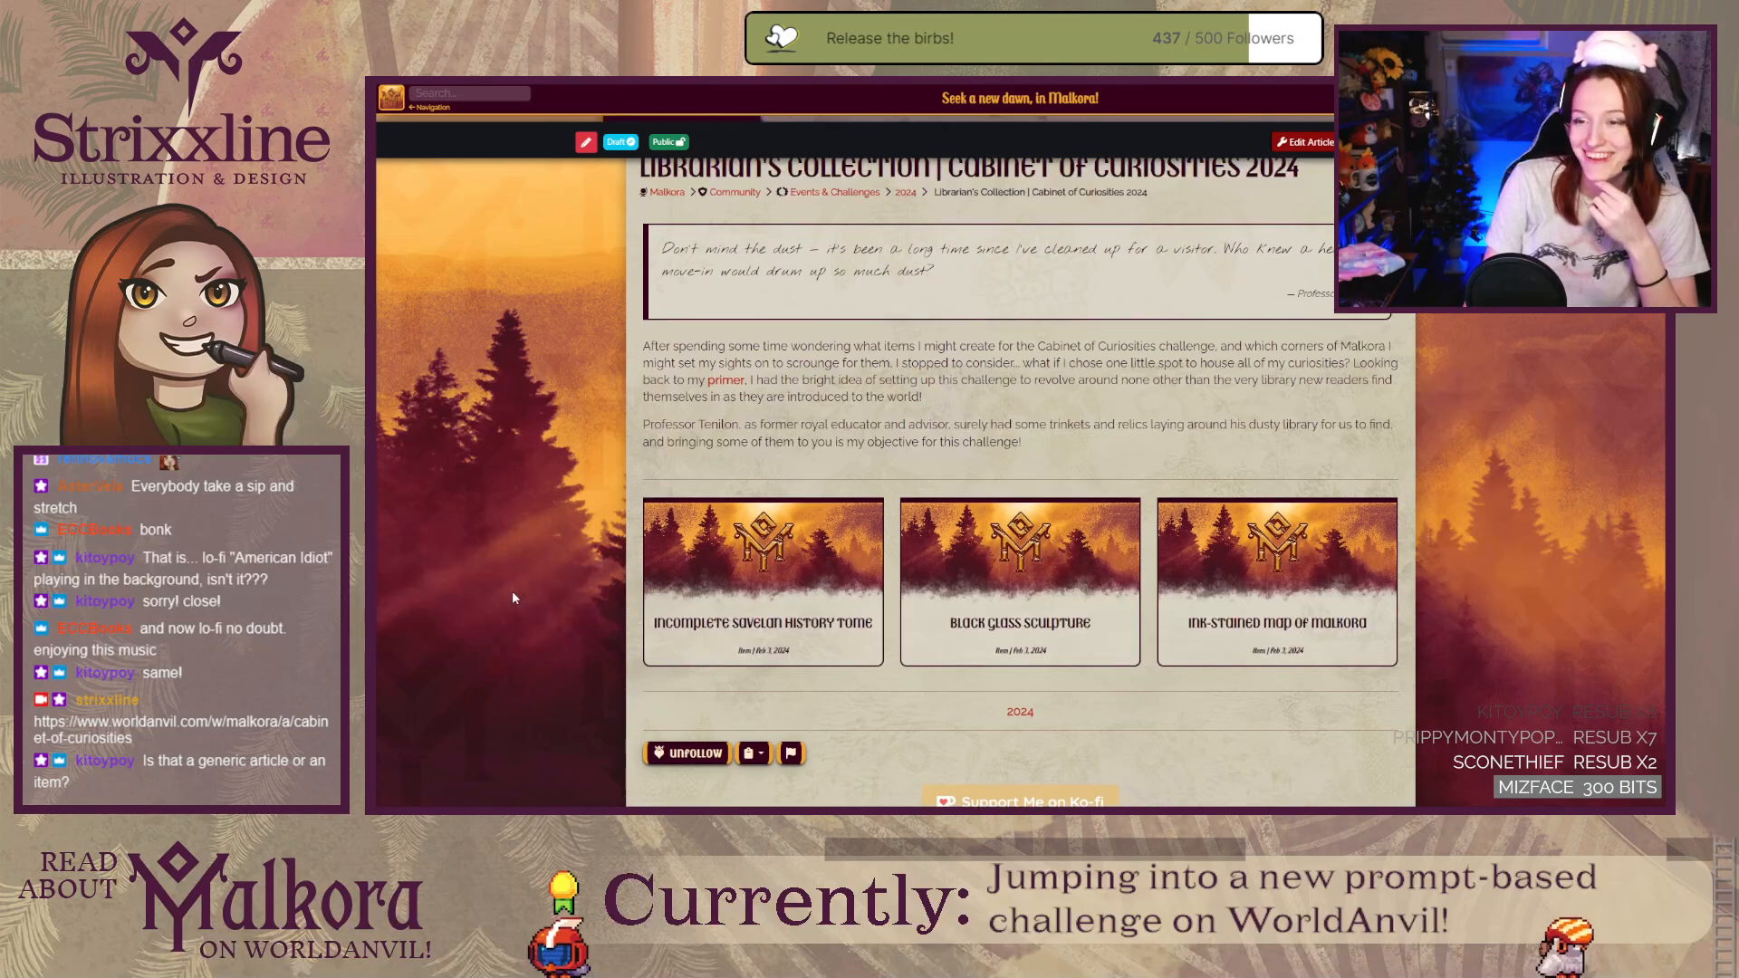
{"action": "scroll", "coordinate": [513, 598], "scroll_direction": "down", "scroll_amount": 2}
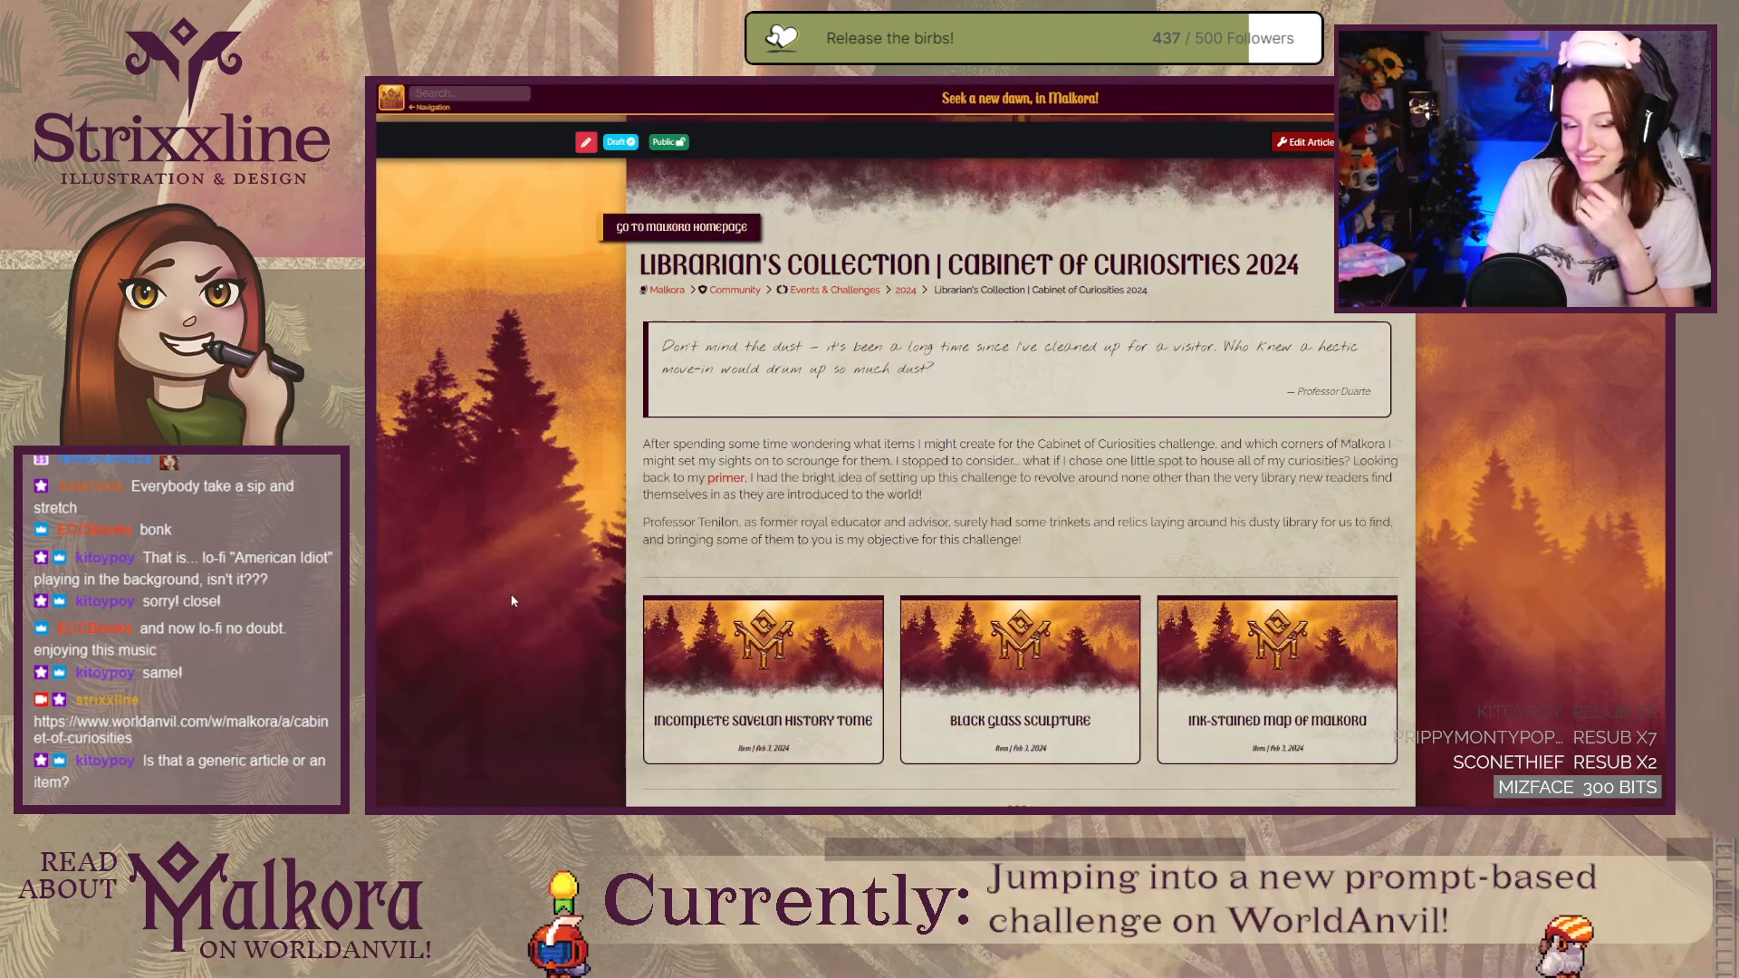